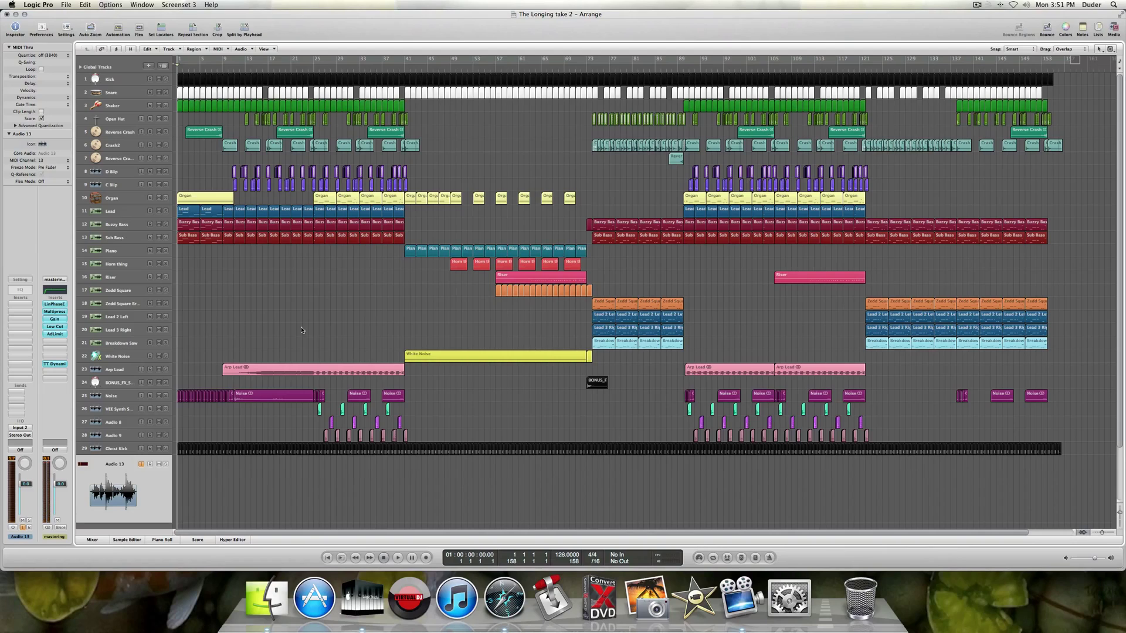
# Select the Kick track and enlarge its lane with automatic track zoom.
pyautogui.click(301, 330)
pyautogui.click(115, 80)
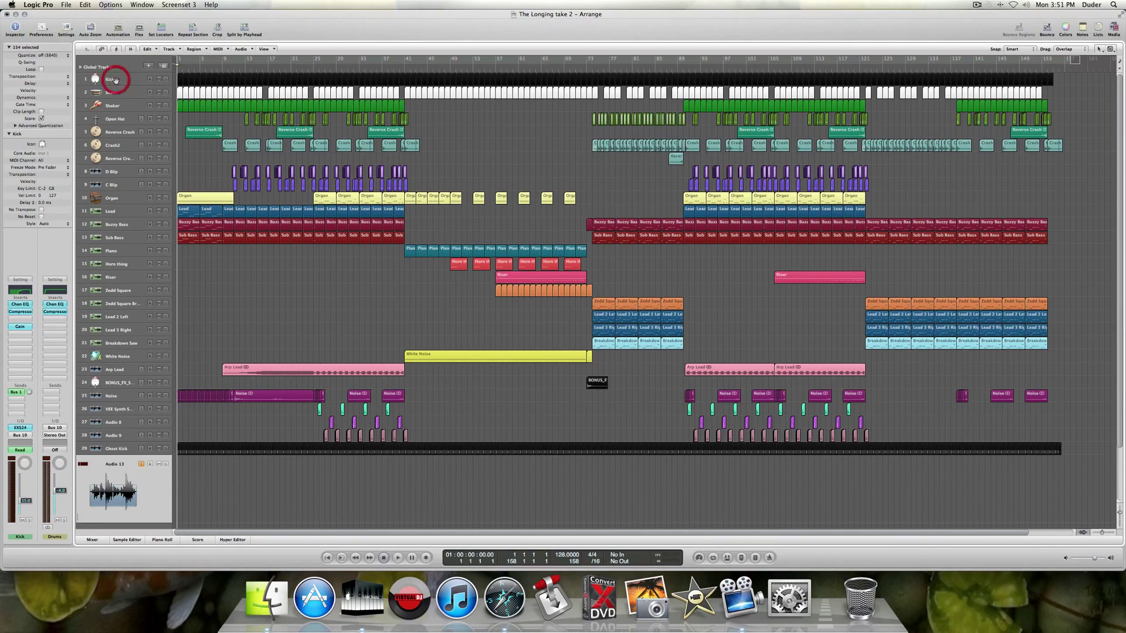
pyautogui.hotkey('ctrl', 'z')
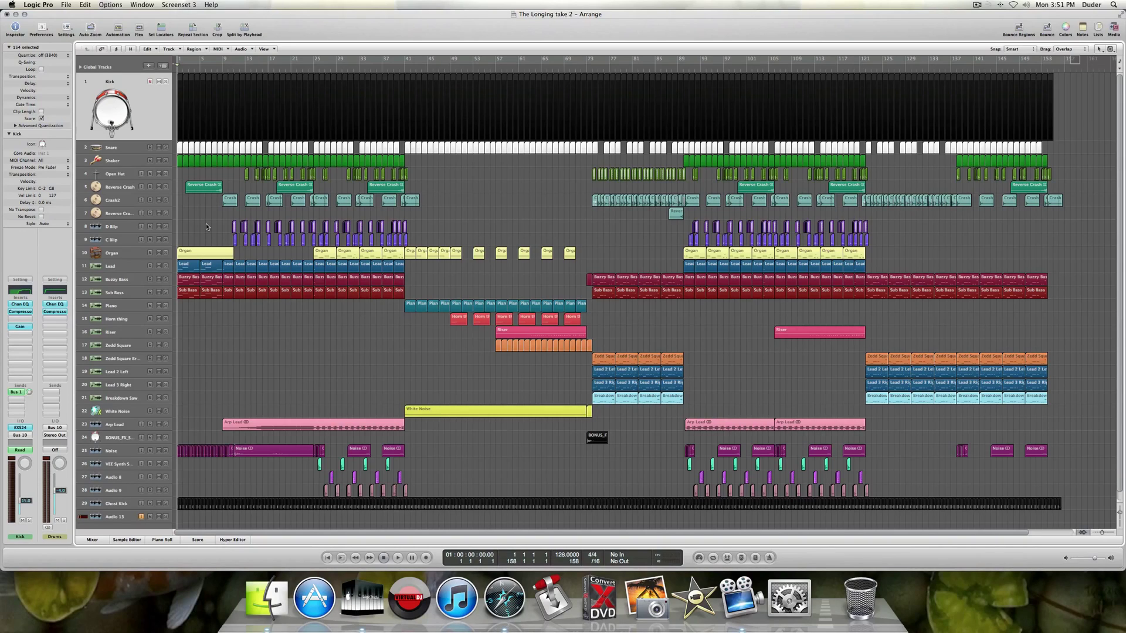
pyautogui.click(209, 226)
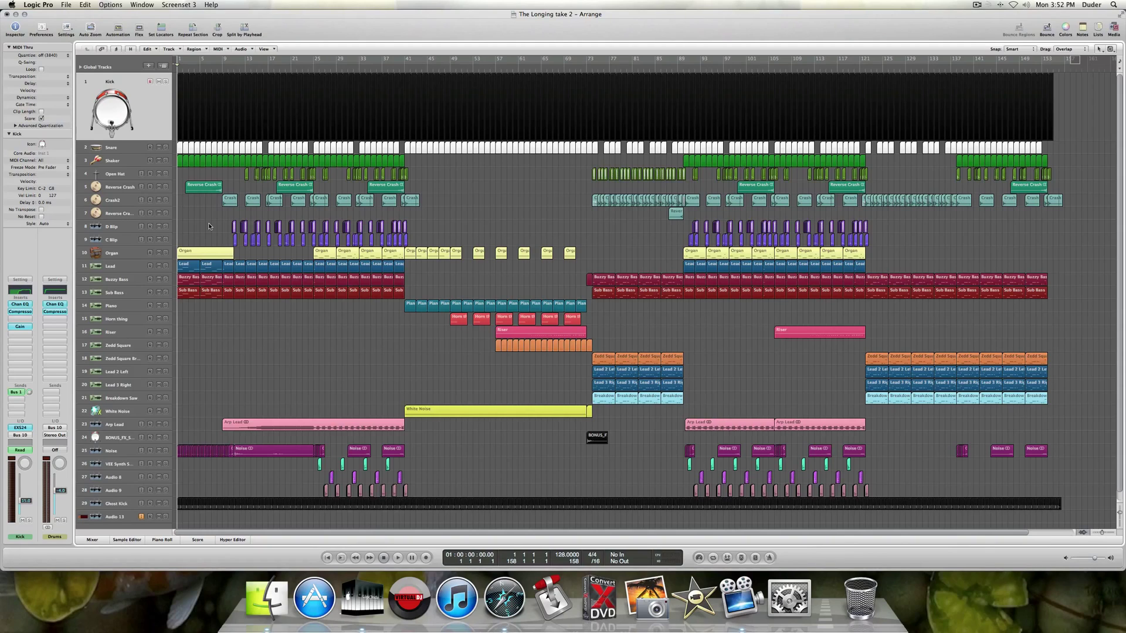
# Solo the Kick track together with the Audio 13 track.
pyautogui.click(151, 105)
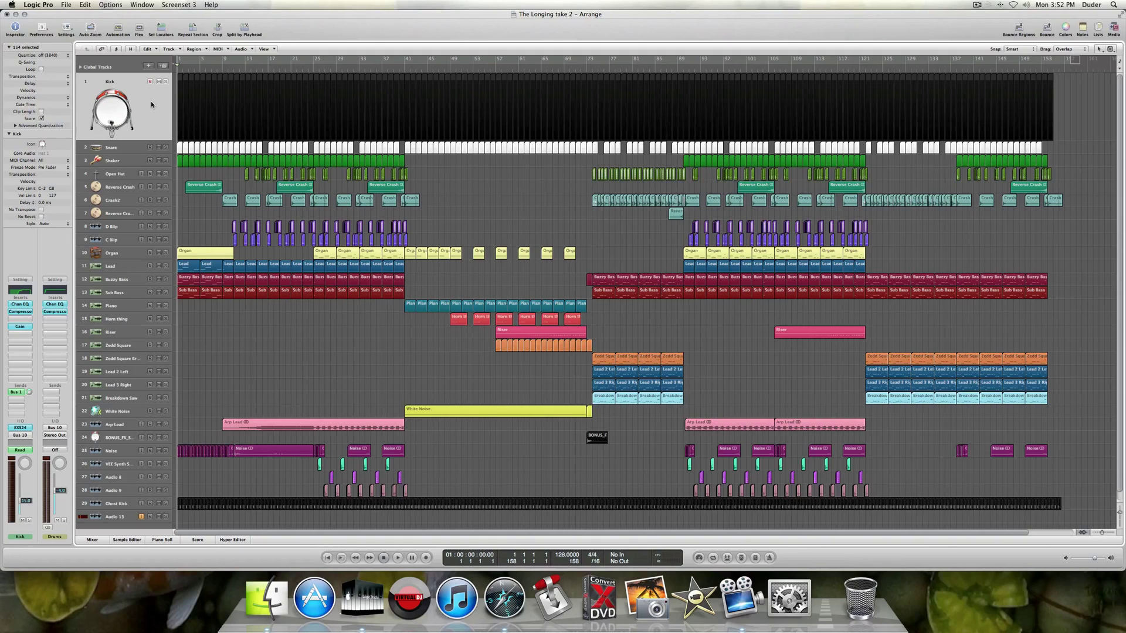
pyautogui.click(151, 105)
pyautogui.click(164, 519)
pyautogui.click(165, 81)
# Bypass the equalizer, Multipressor, Gain, Low Cut and AdLimiter inserts on the mastering channel strip in the mixer.
pyautogui.click(92, 539)
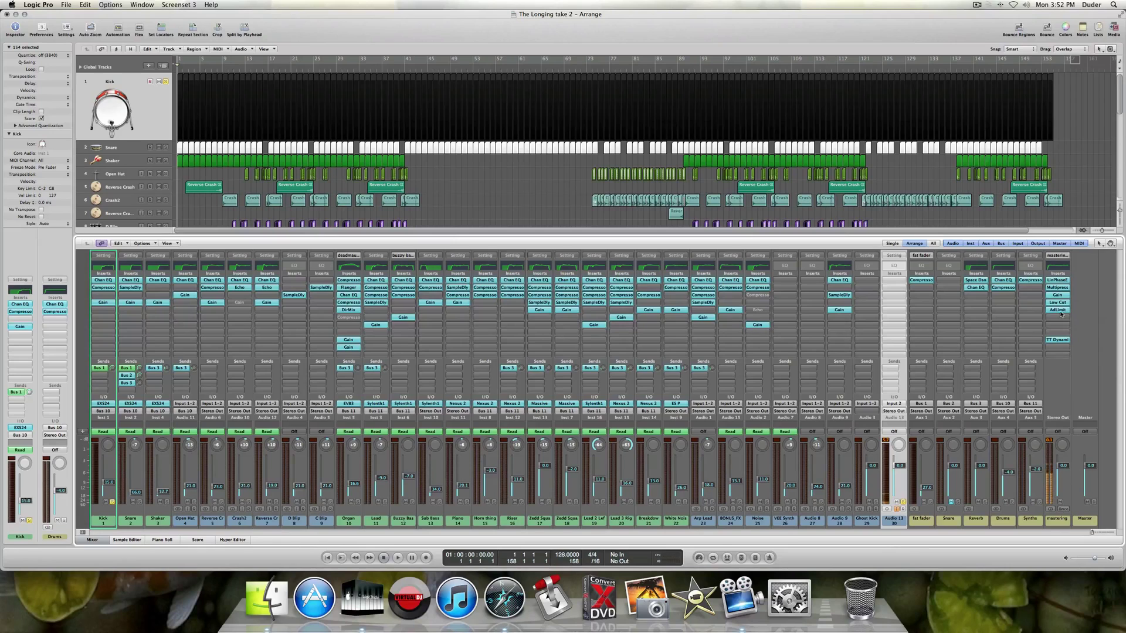
pyautogui.keyDown('alt'); pyautogui.click(1057, 279); pyautogui.keyUp('alt')
pyautogui.keyDown('alt'); pyautogui.click(1058, 288); pyautogui.keyUp('alt')
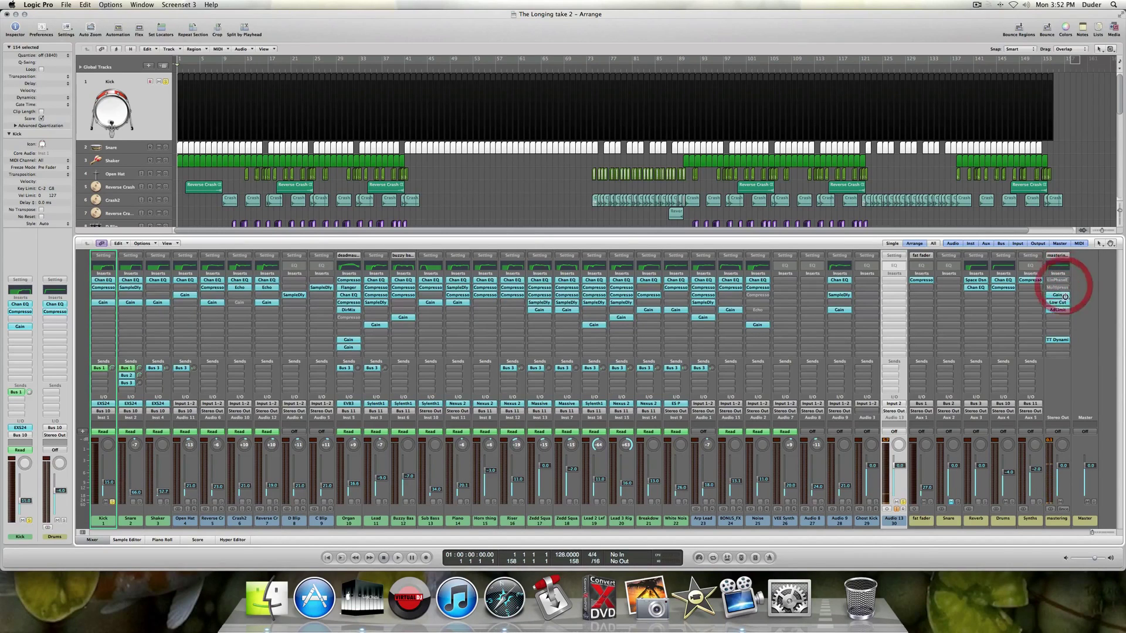
pyautogui.keyDown('alt'); pyautogui.click(1058, 295); pyautogui.keyUp('alt')
pyautogui.keyDown('alt'); pyautogui.click(1057, 302); pyautogui.keyUp('alt')
pyautogui.keyDown('alt'); pyautogui.click(1058, 310); pyautogui.keyUp('alt')
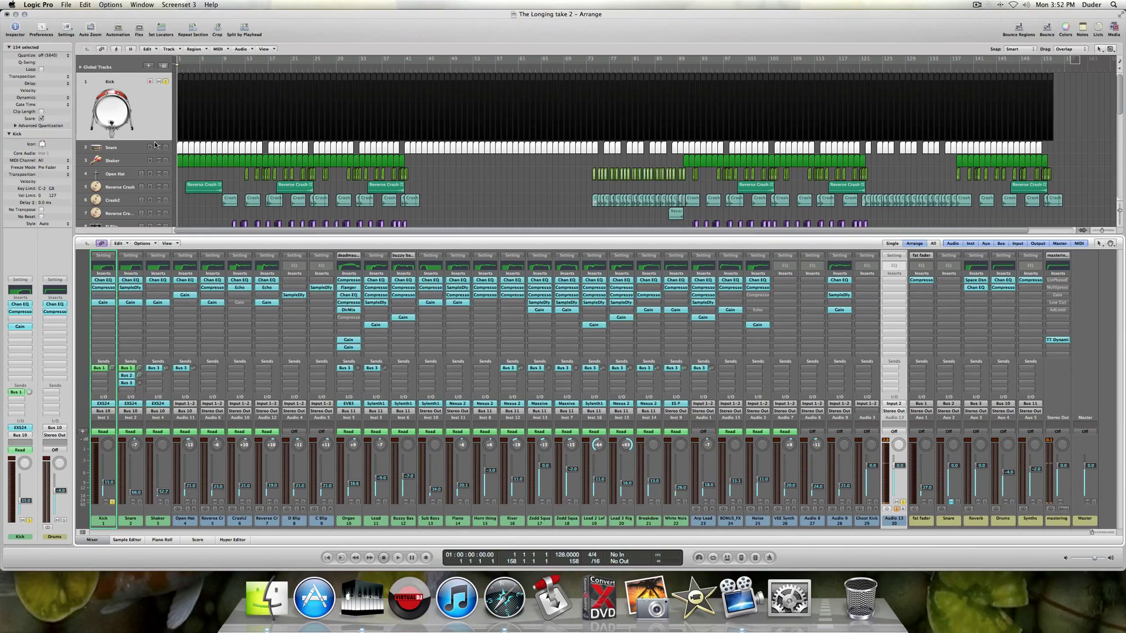
pyautogui.click(92, 539)
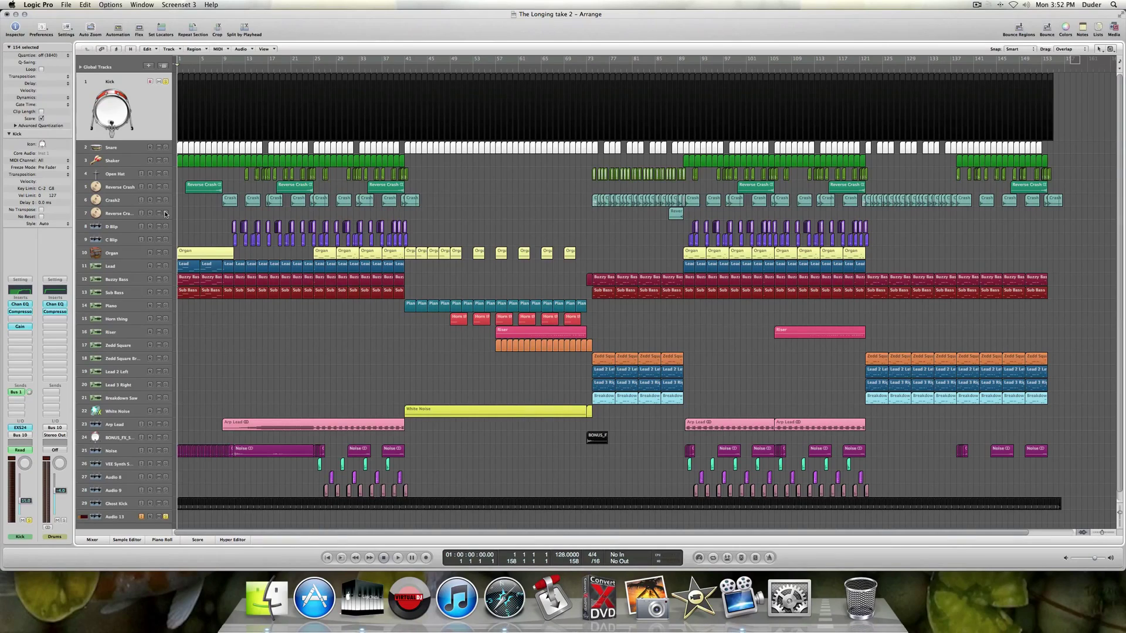
# Play the soloed kick from the start of the arrangement.
pyautogui.press('space')
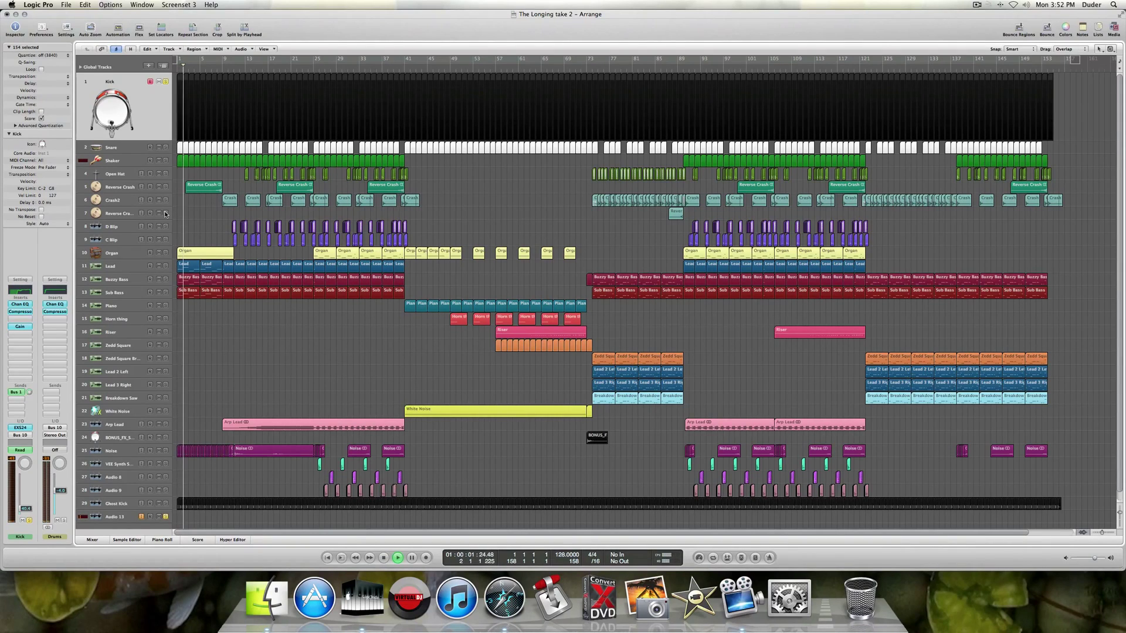
pyautogui.press('space')
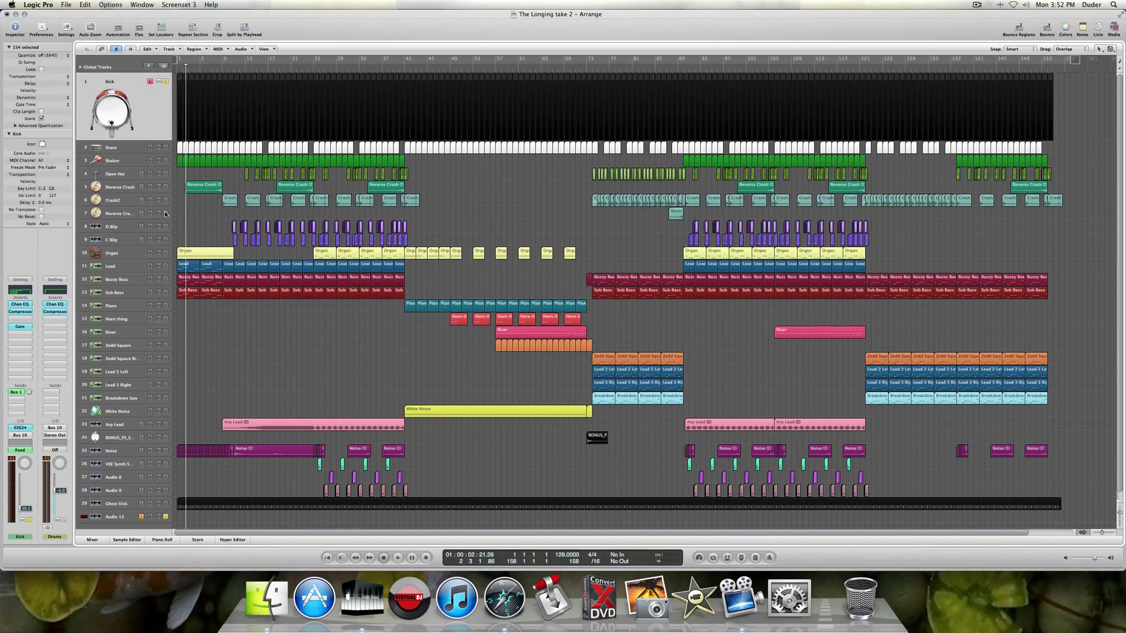
pyautogui.press('space')
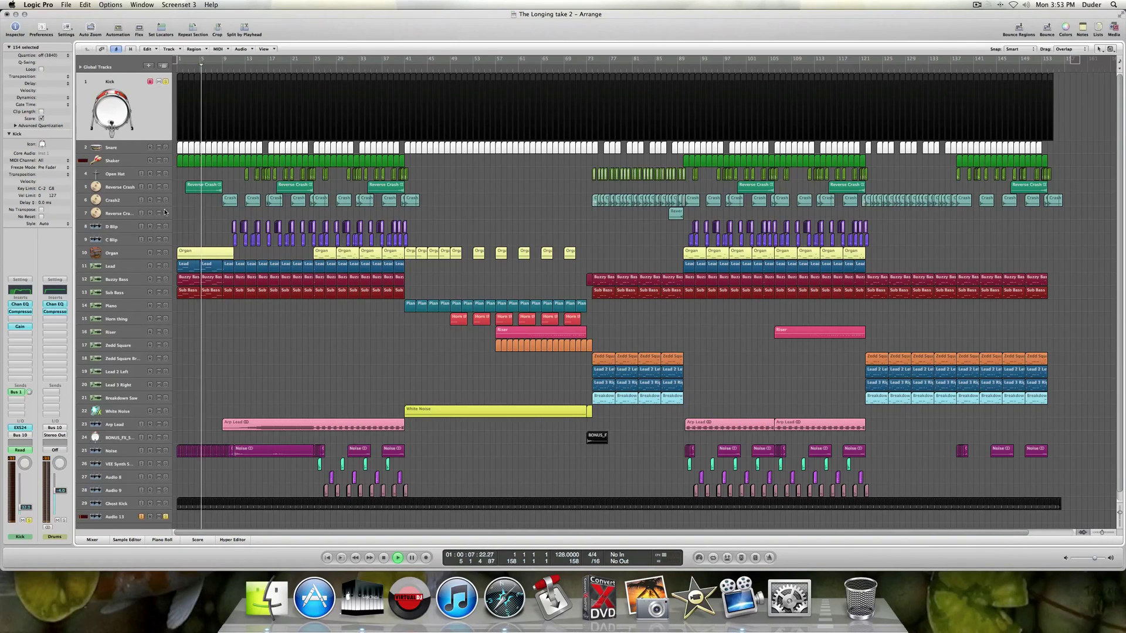
# Show the Kick track's automation, stop playback and set a cycle region from bar 13 to bar 17.
pyautogui.press('a')
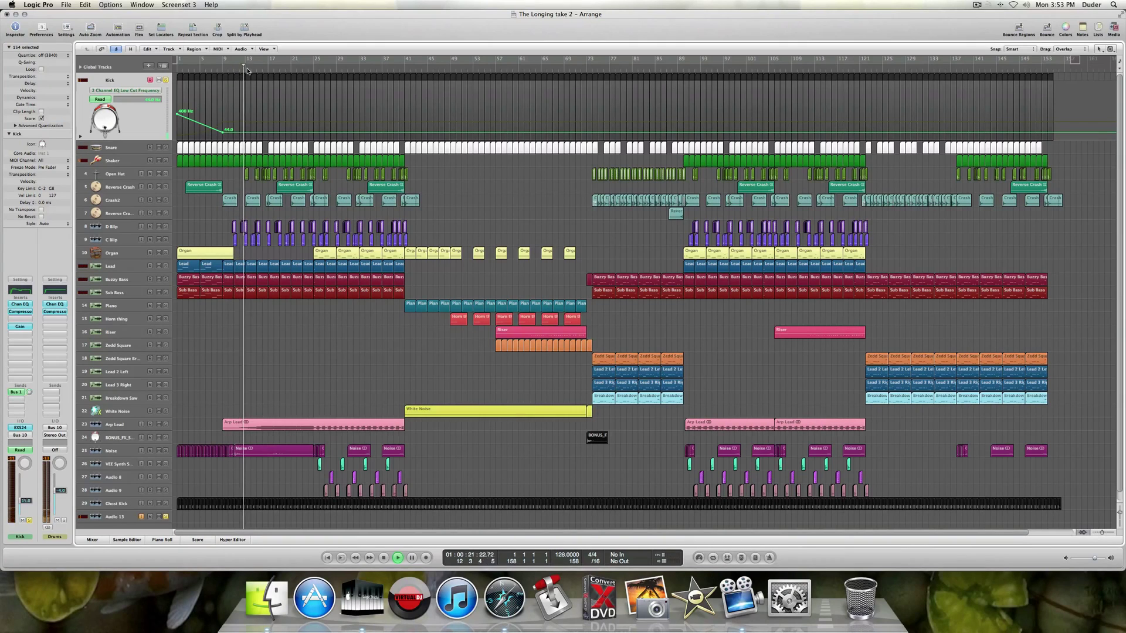
pyautogui.press('space')
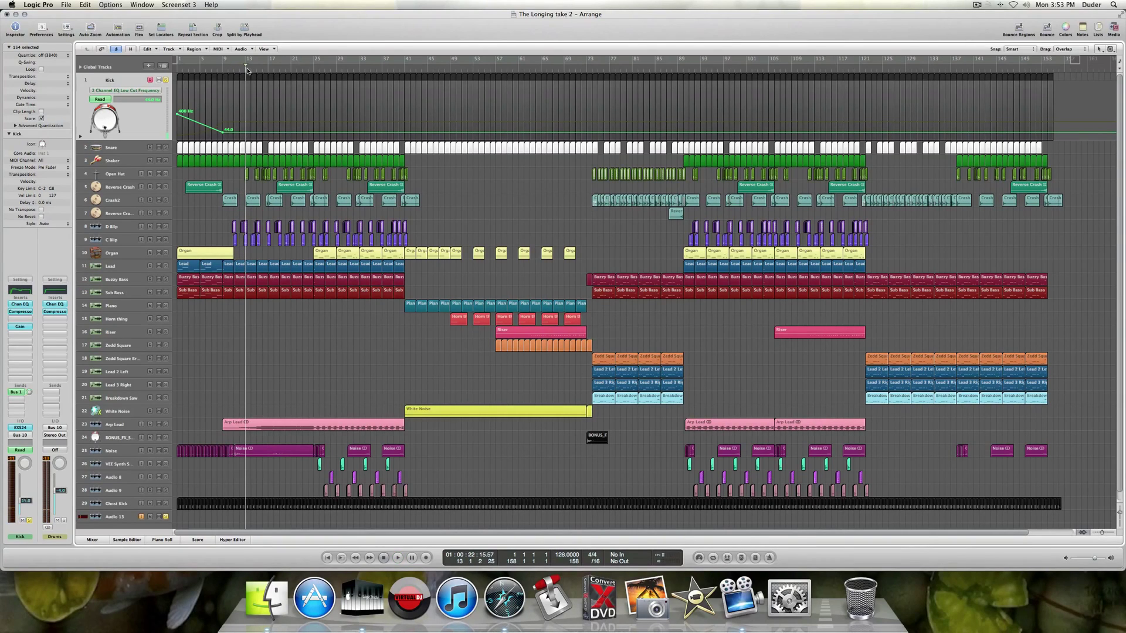
pyautogui.moveTo(247, 59); pyautogui.dragTo(268, 59)
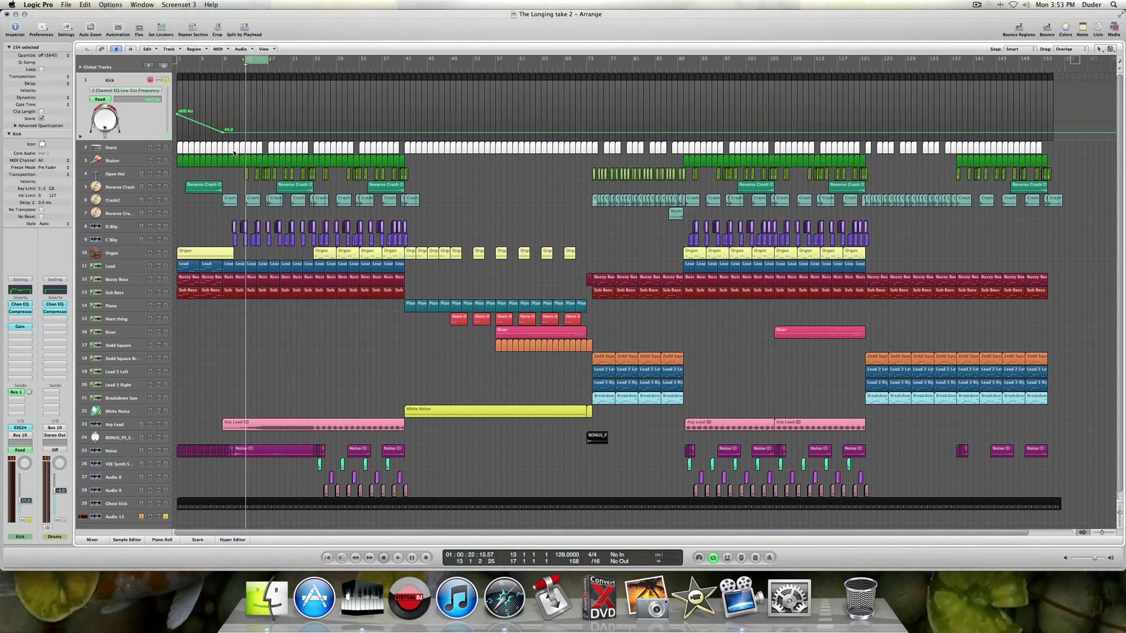
# Open the Kick channel's Channel EQ and EXS24 sampler, and examine the sampler's zone in the instrument editor.
pyautogui.doubleClick(23, 291)
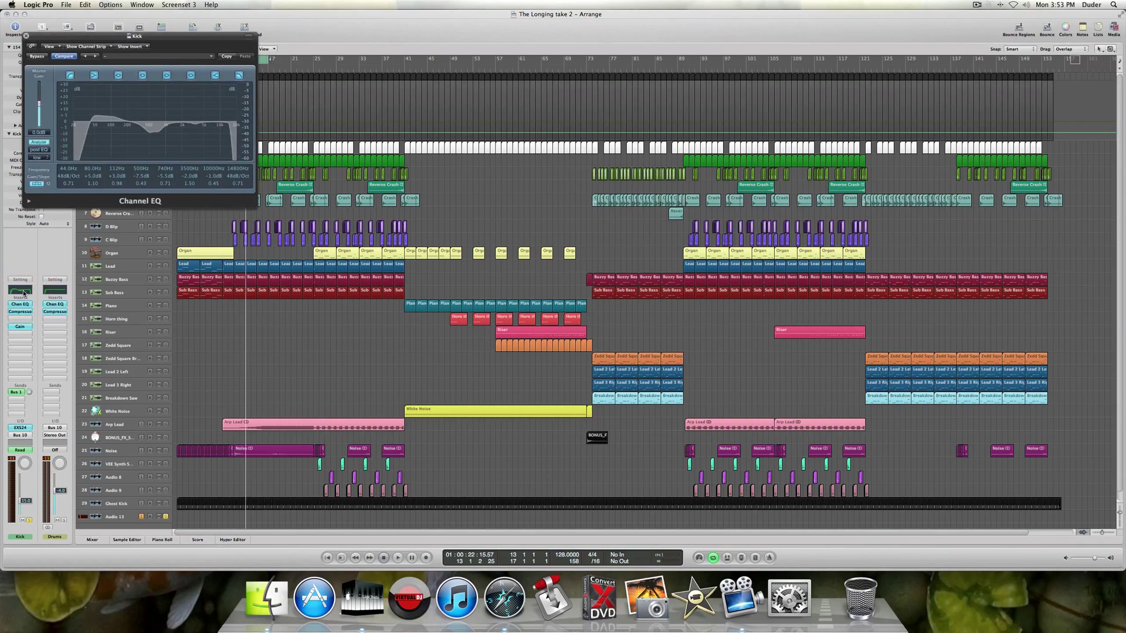
pyautogui.click(21, 432)
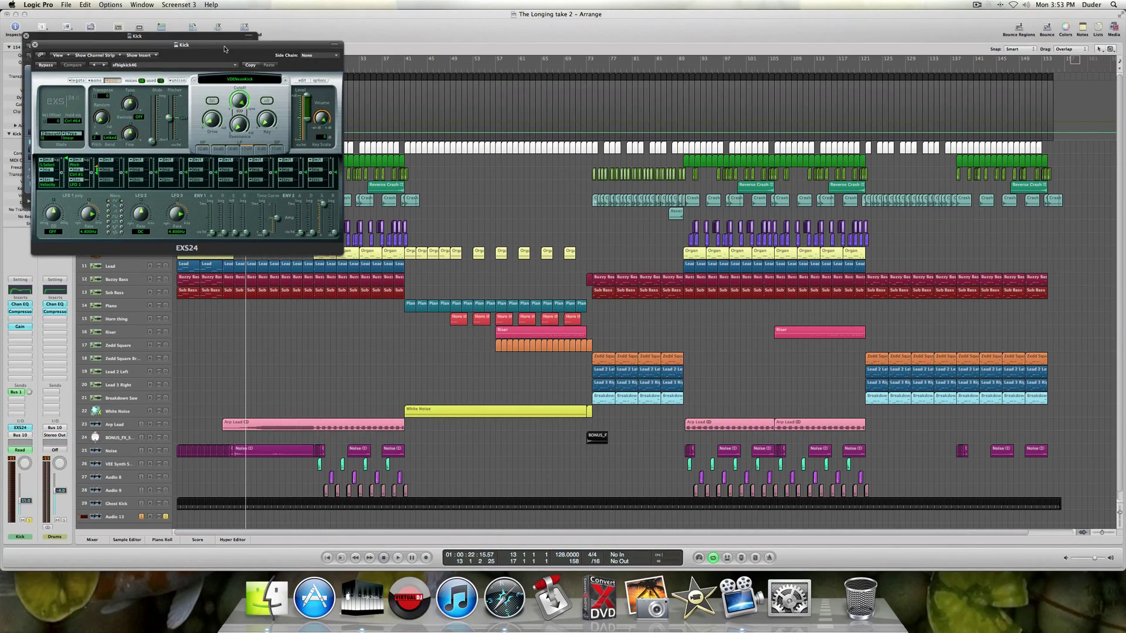
pyautogui.moveTo(226, 47); pyautogui.dragTo(504, 82)
pyautogui.click(580, 116)
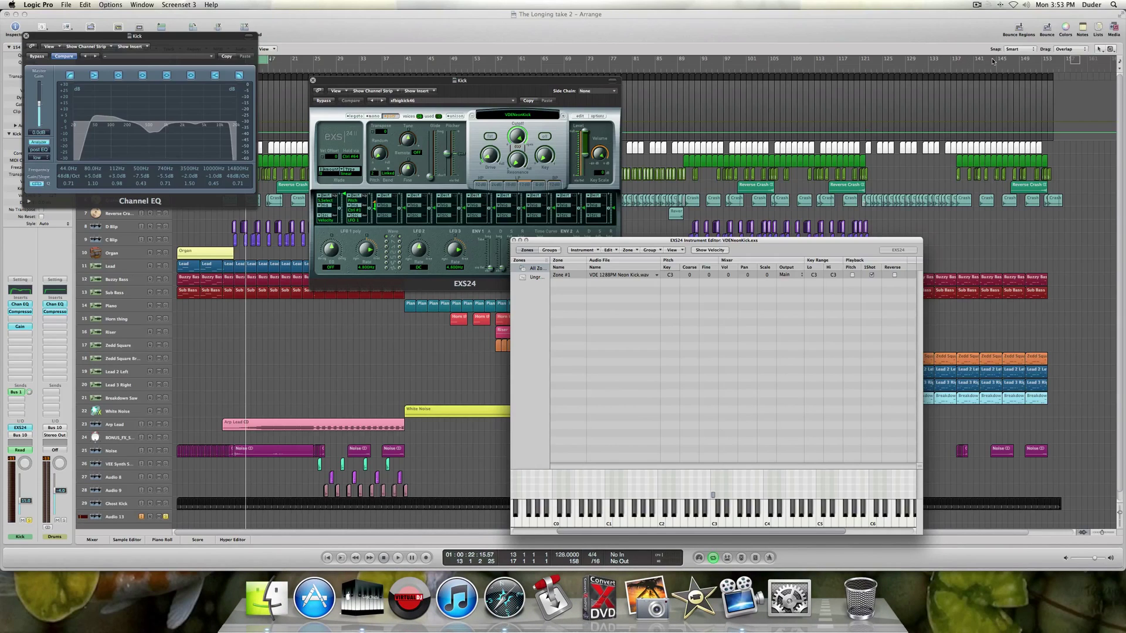
# Browse to the Vengeance Dirty Electro Kicks folder within Samples and select VDE 128BPM Neon Kick.wav to preview it.
pyautogui.click(1113, 28)
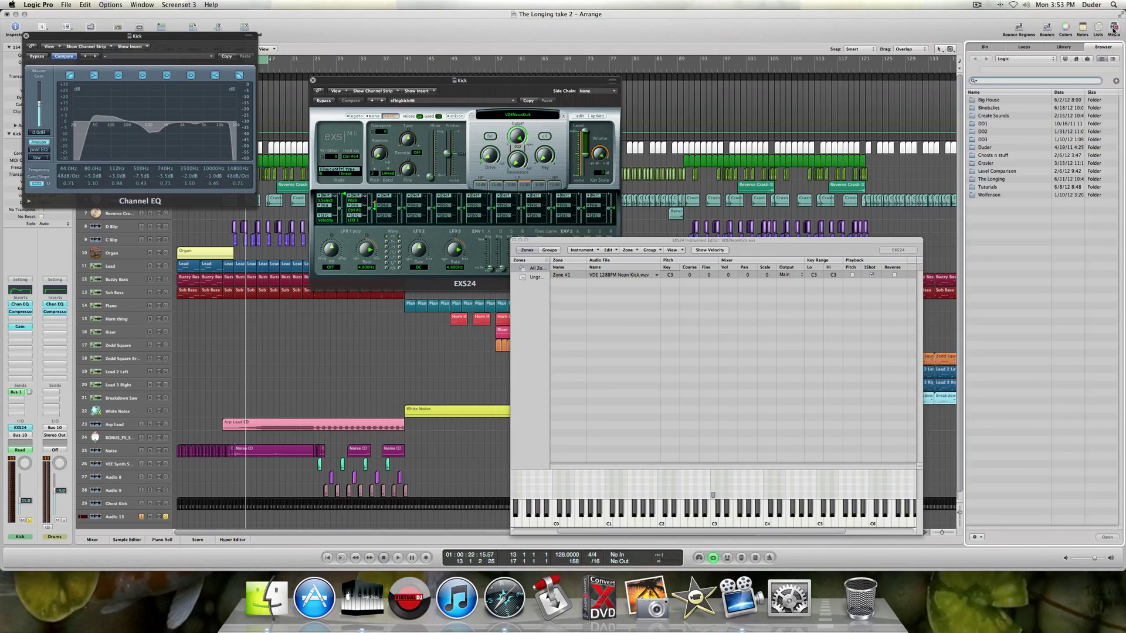
pyautogui.click(1076, 59)
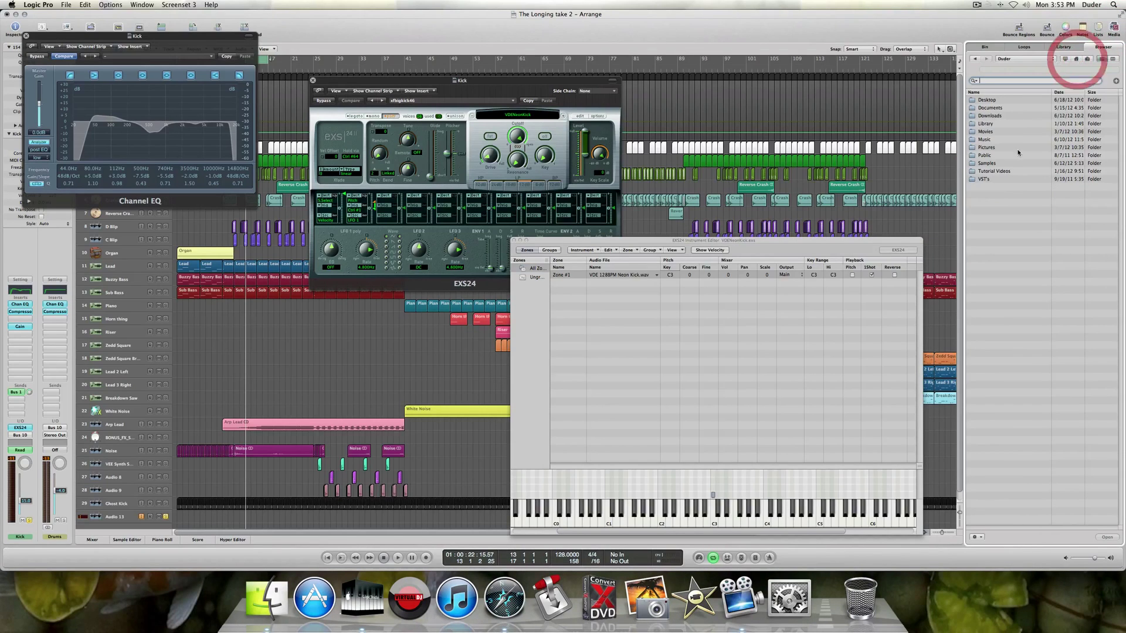
pyautogui.doubleClick(985, 163)
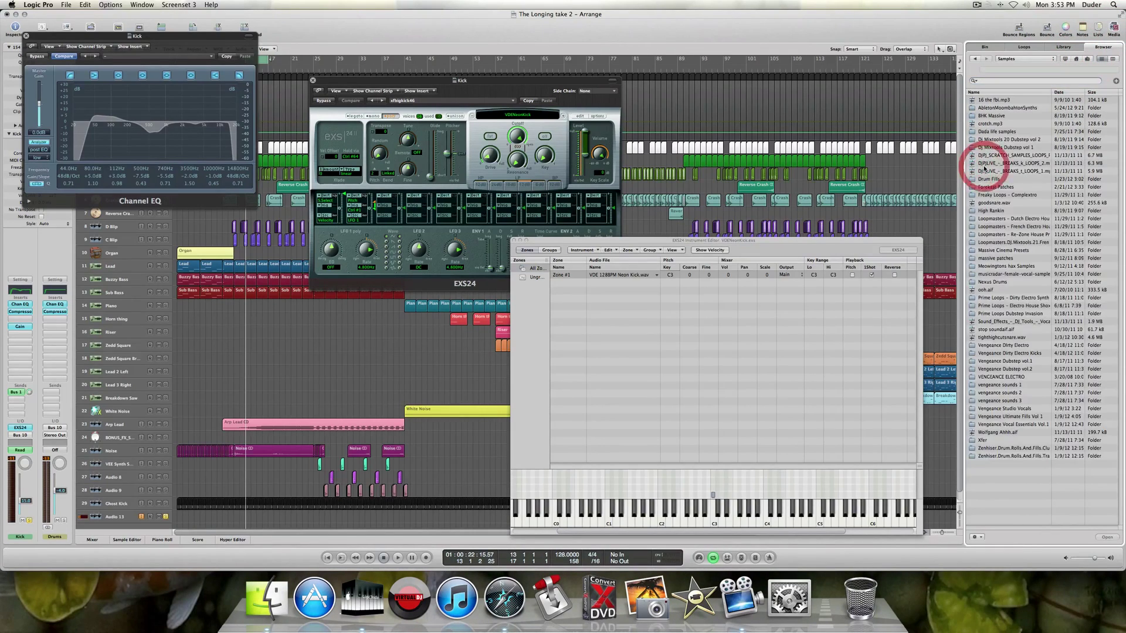
pyautogui.doubleClick(1012, 354)
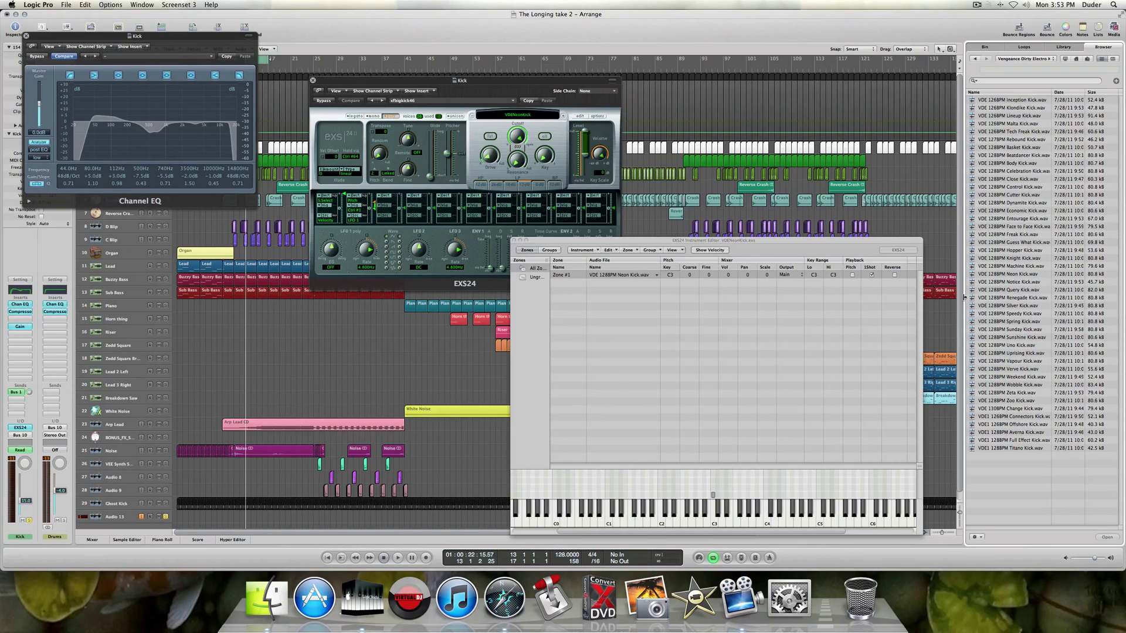
pyautogui.click(1006, 275)
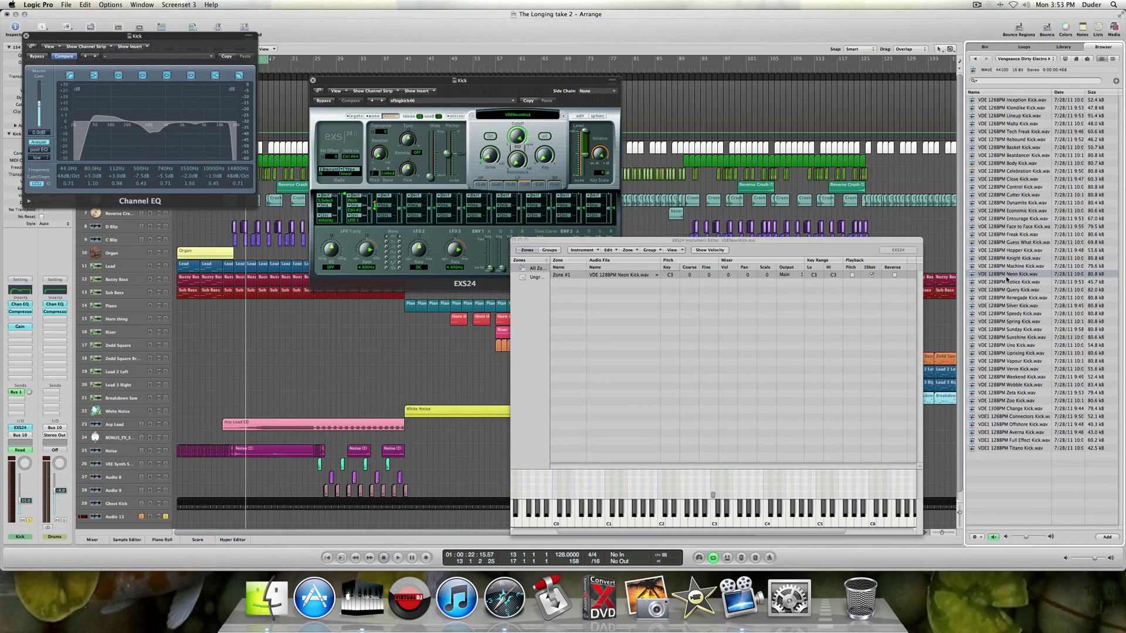
# Close the instrument editor and the EXS24 window, and move the Channel EQ window clear of the Kick track header.
pyautogui.click(515, 241)
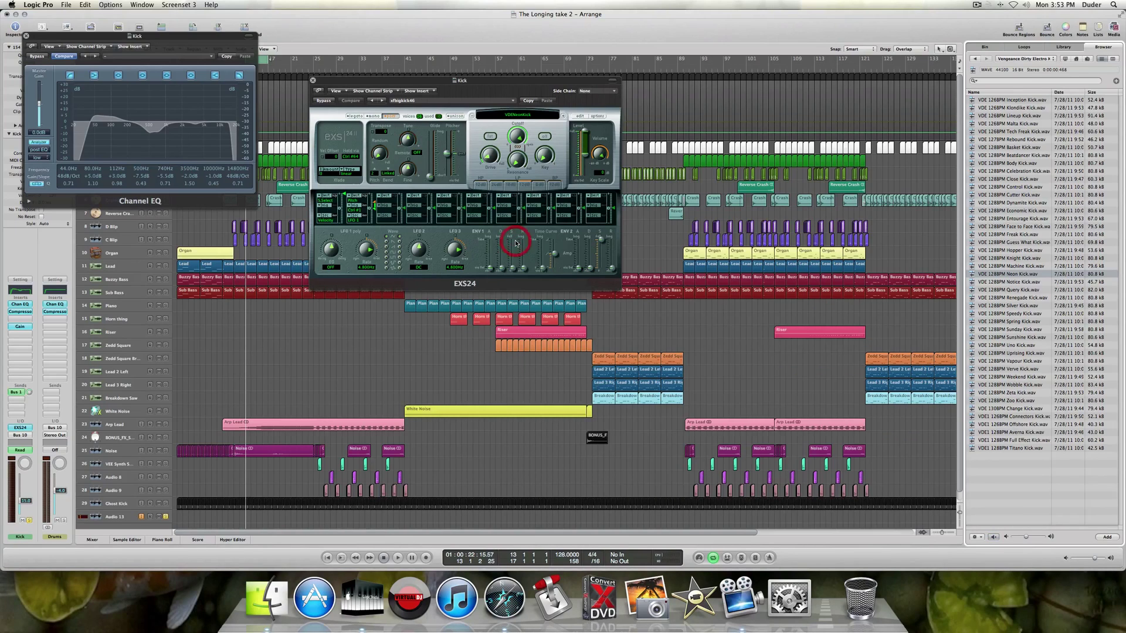
pyautogui.click(313, 80)
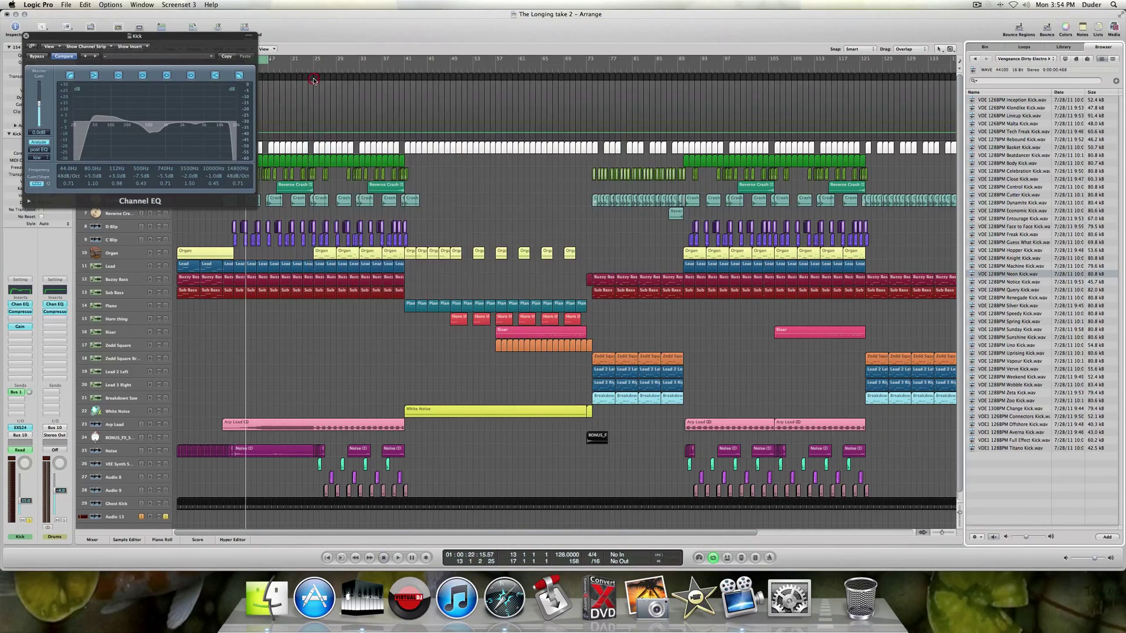
pyautogui.moveTo(161, 38); pyautogui.dragTo(592, 53)
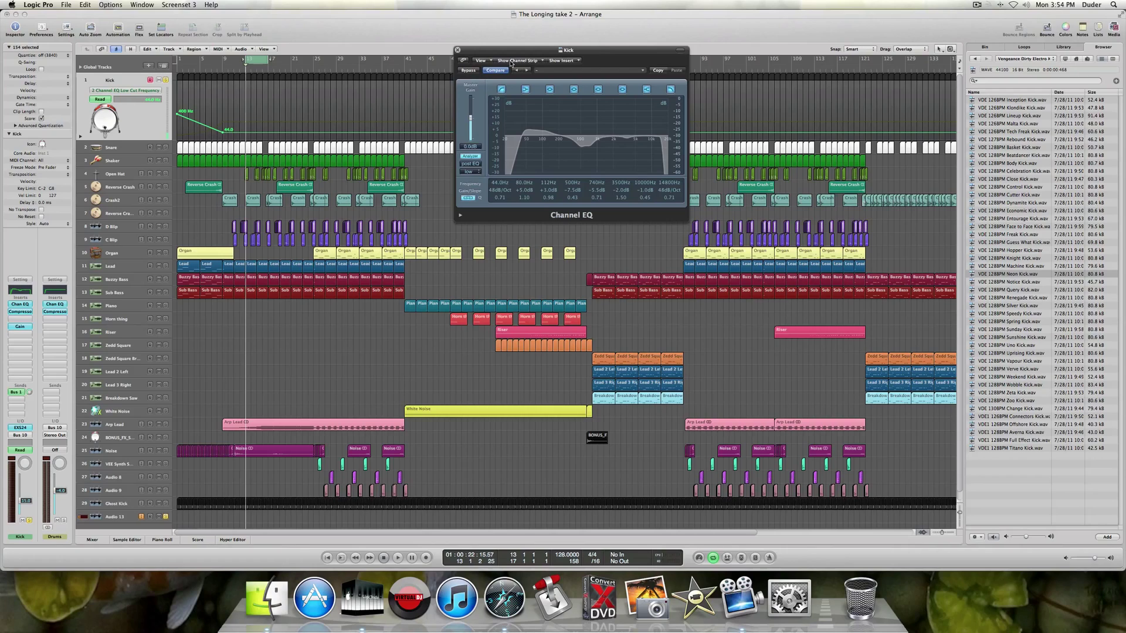
# Bypass the Kick channel's Compressor, Gain and Channel EQ while auditioning the cycled section.
pyautogui.click(20, 311)
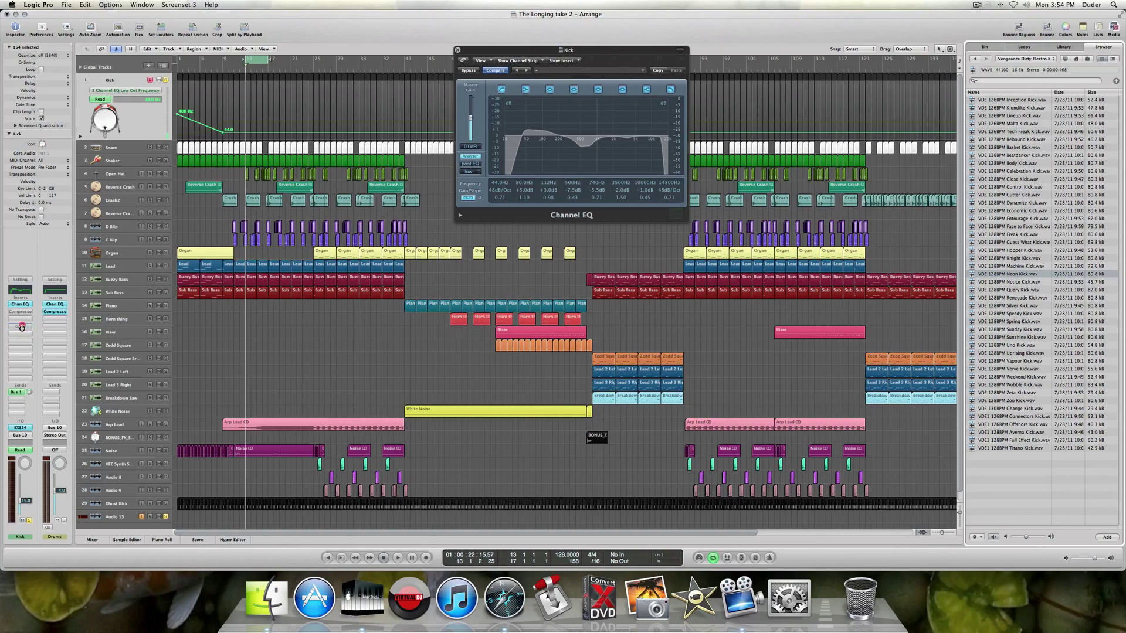
pyautogui.keyDown('alt'); pyautogui.click(21, 328); pyautogui.keyUp('alt')
pyautogui.click(230, 353)
pyautogui.press('space')
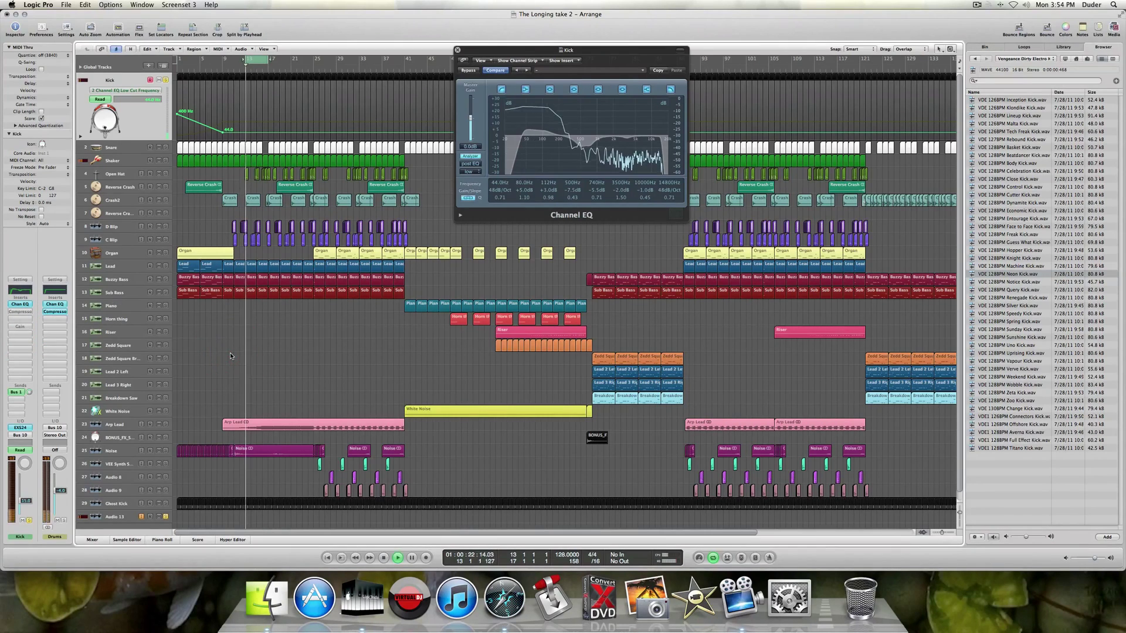
pyautogui.click(467, 70)
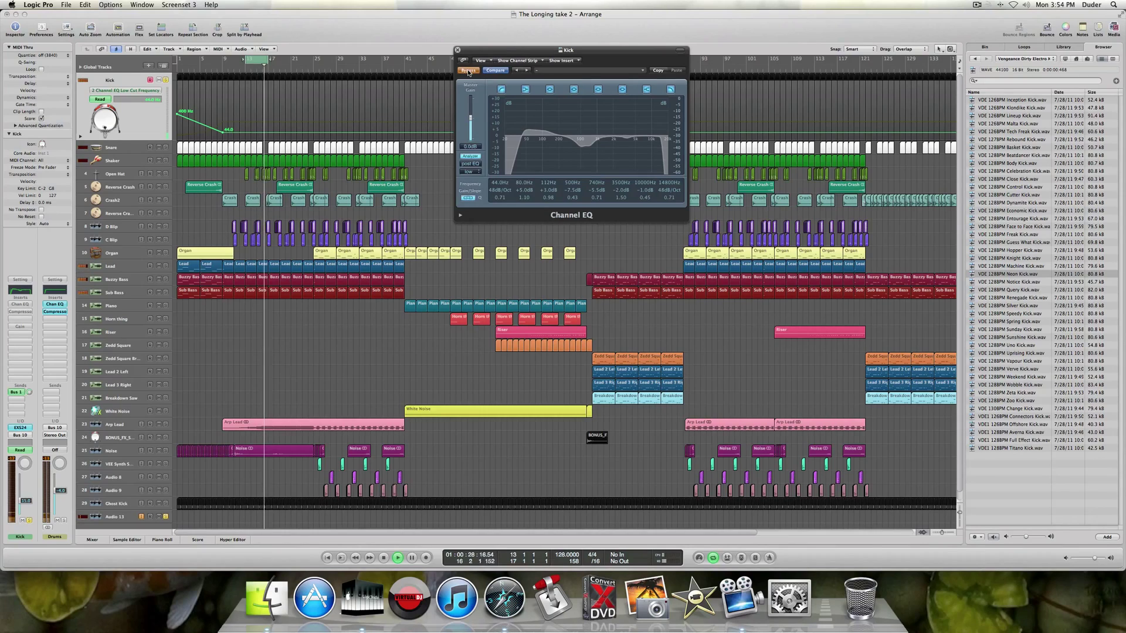
pyautogui.press('space')
# Disable the Kick channel's Bus 1 send and play the cycled section to hear the unprocessed kick.
pyautogui.click(18, 392)
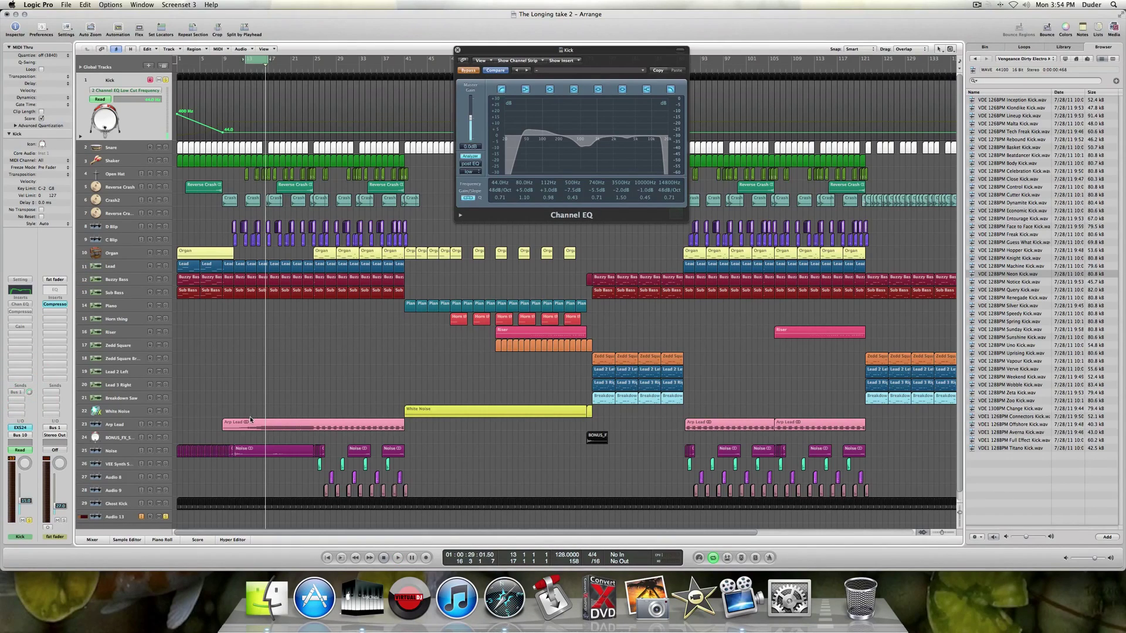
pyautogui.press('space')
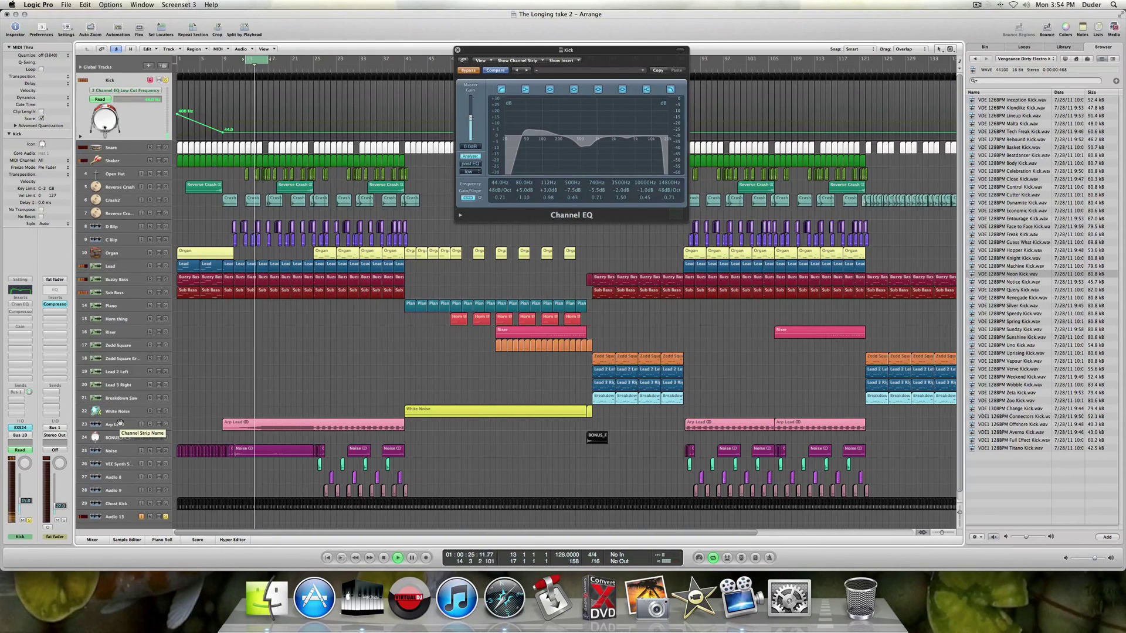
pyautogui.press('space')
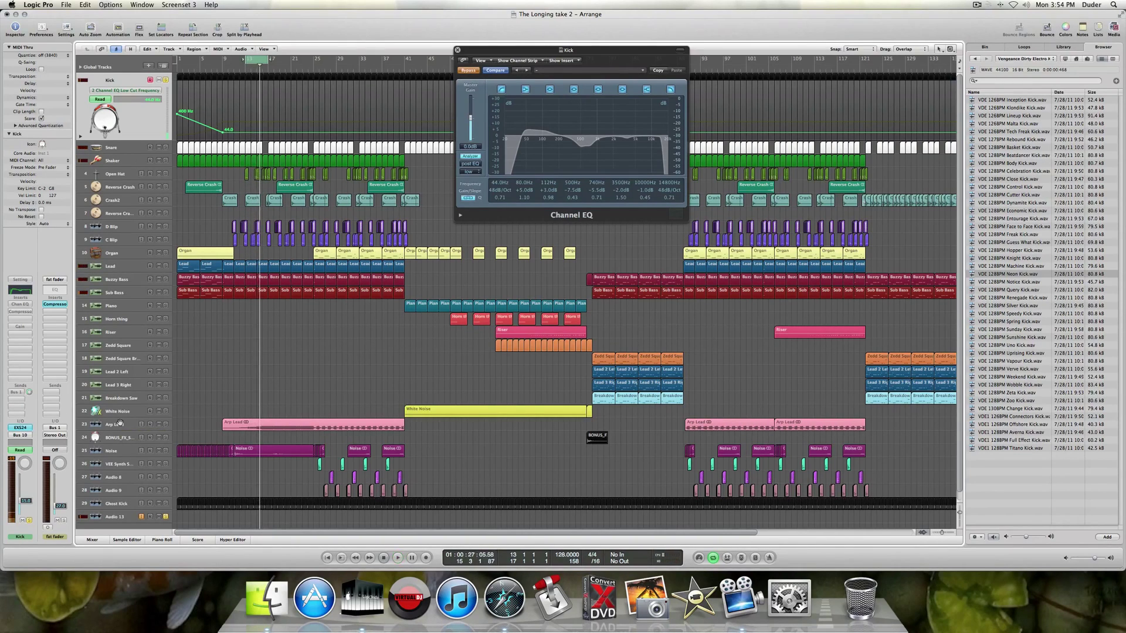
# Re-enable all the bypassed inserts on the mastering channel strip in the mixer.
pyautogui.click(95, 540)
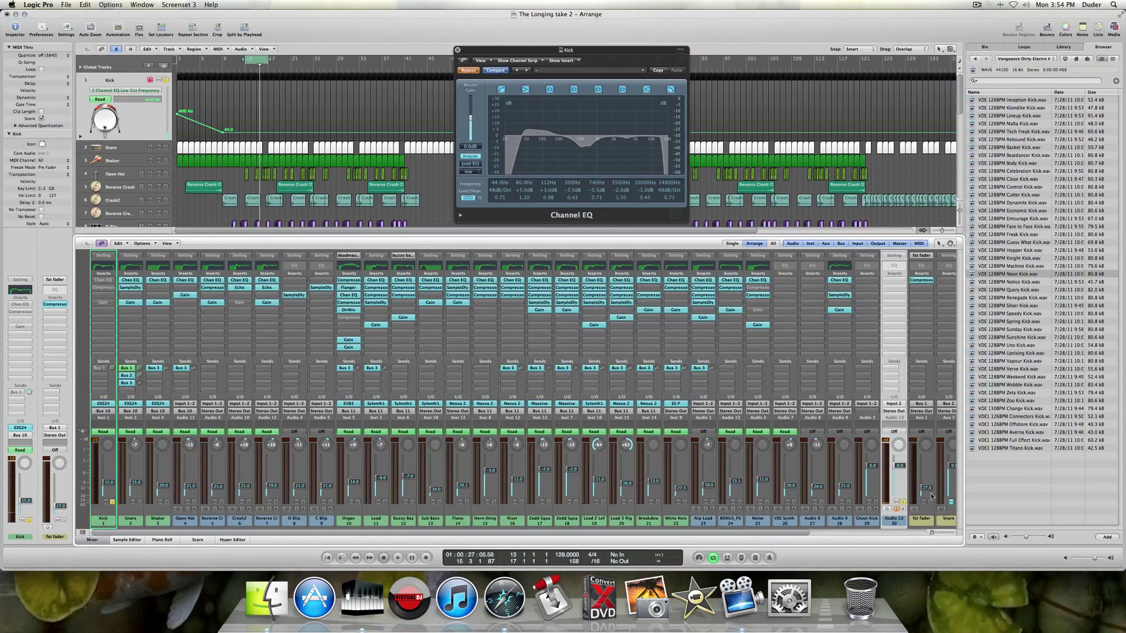
pyautogui.hscroll(5, 931, 495)
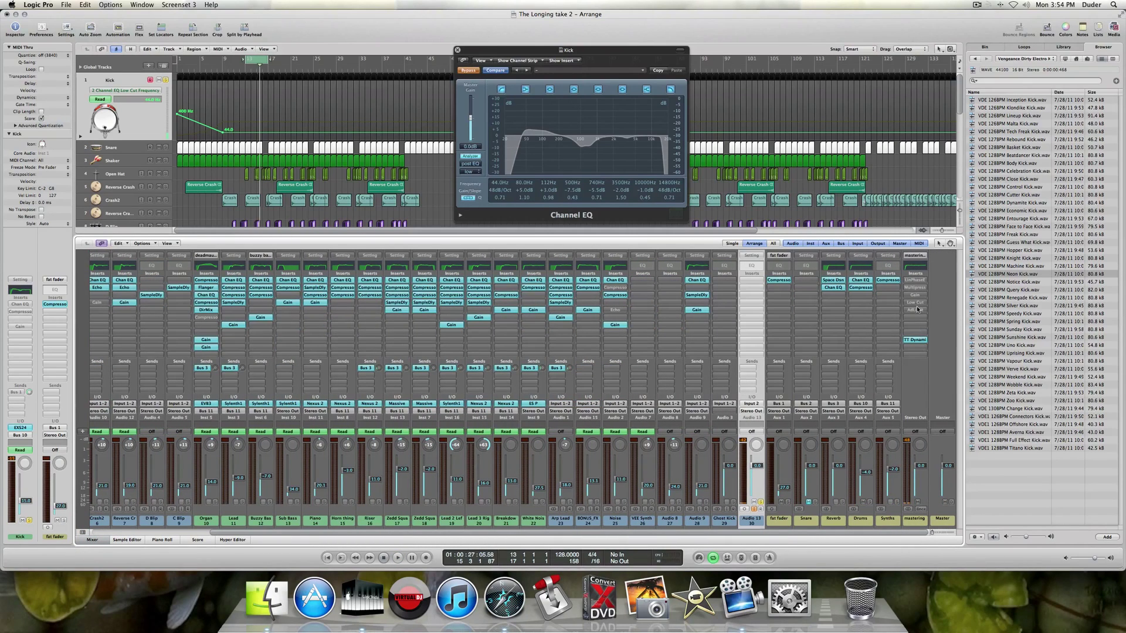
pyautogui.keyDown('alt'); pyautogui.click(917, 301); pyautogui.keyUp('alt')
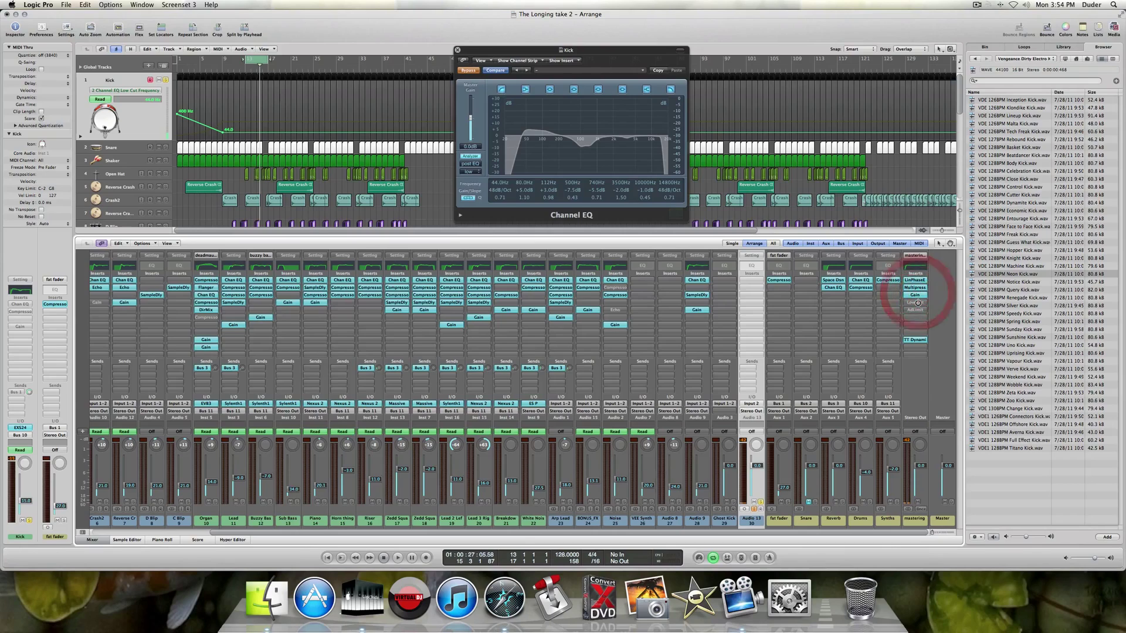
pyautogui.keyDown('alt'); pyautogui.click(916, 309); pyautogui.keyUp('alt')
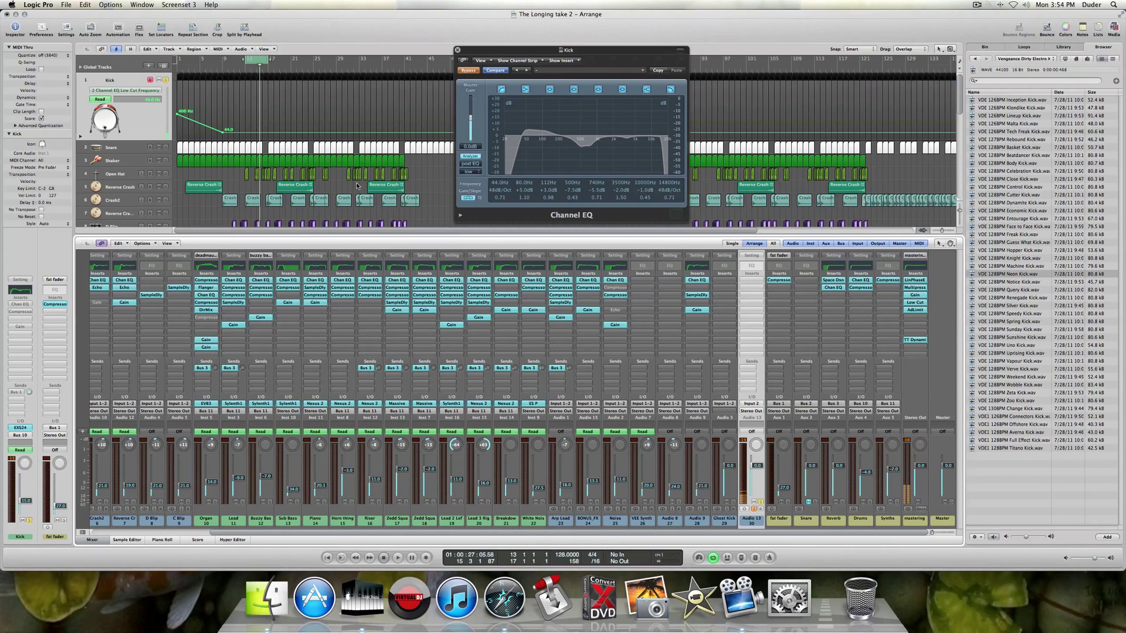
# Move the cycle region to bars 17 to 21 and play the start of that section.
pyautogui.press('space')
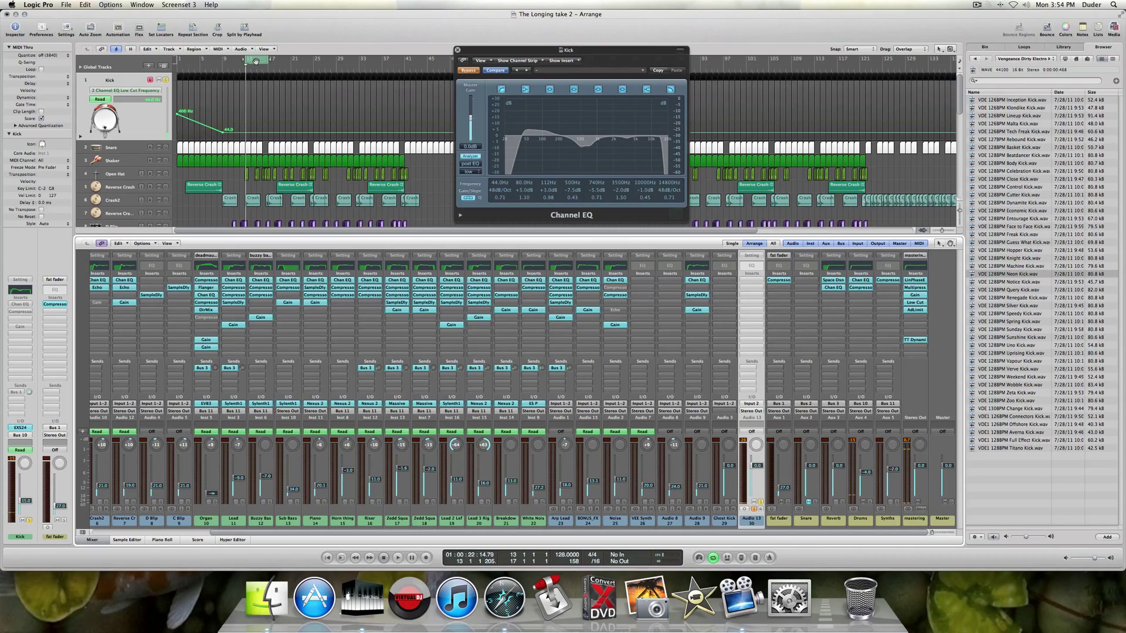
pyautogui.moveTo(256, 61); pyautogui.dragTo(278, 59)
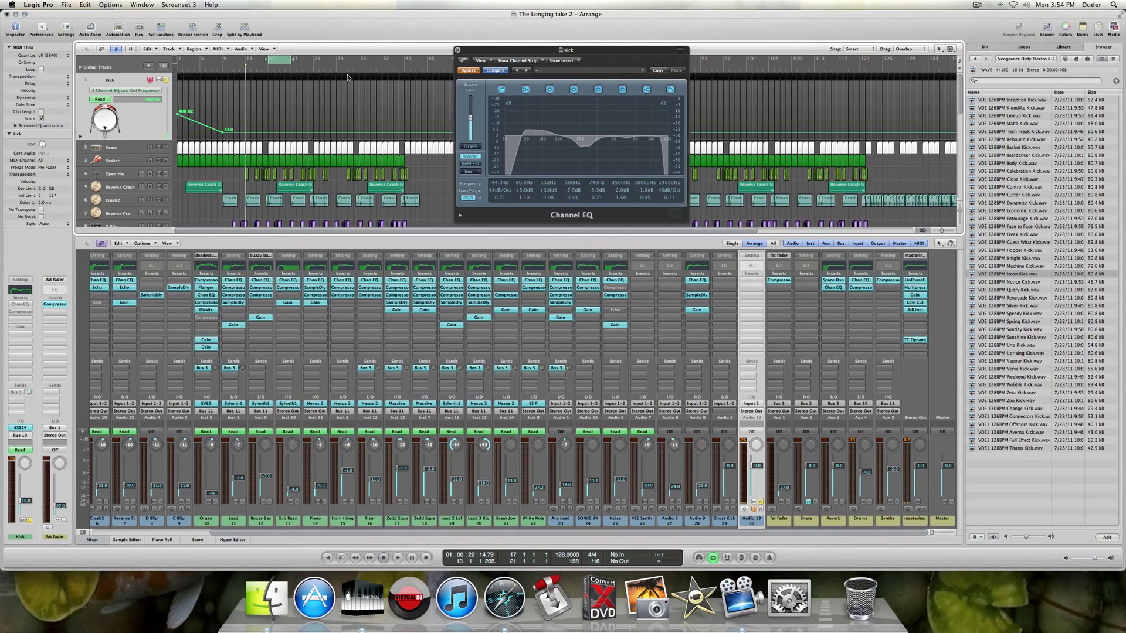
pyautogui.press('space')
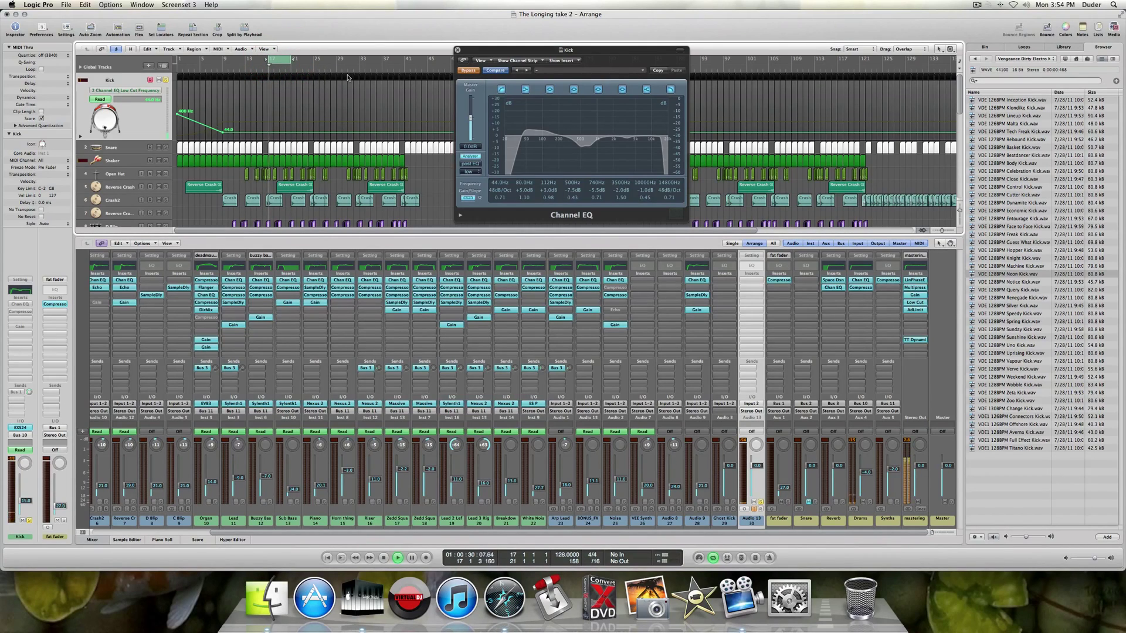
pyautogui.press('space')
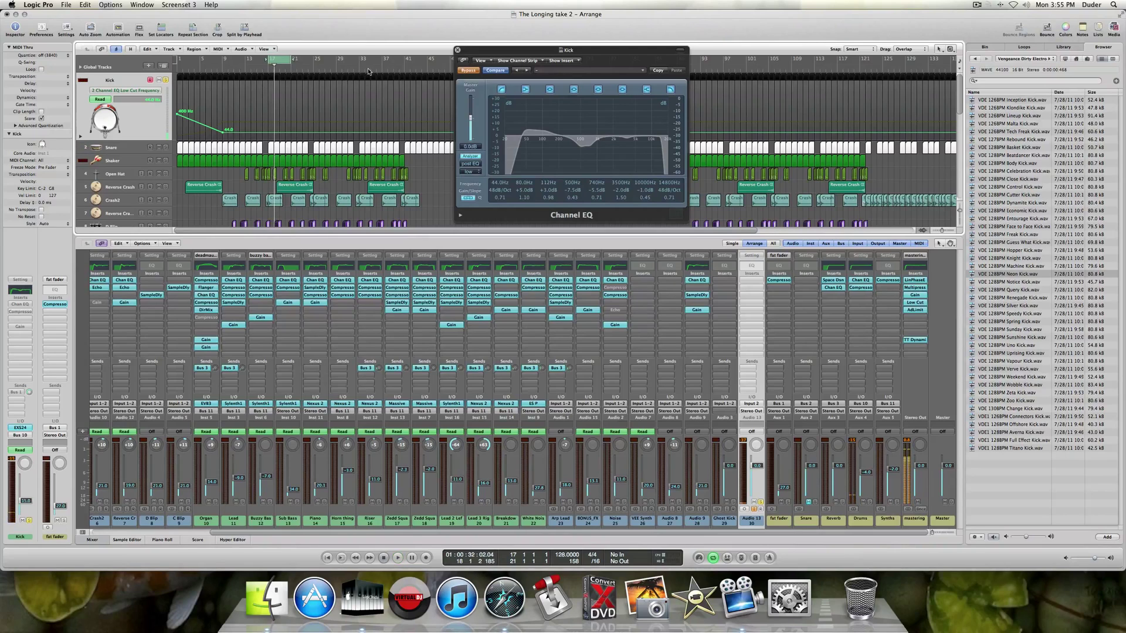
# Compare the cycled kick with its Channel EQ active and bypassed during playback.
pyautogui.click(475, 72)
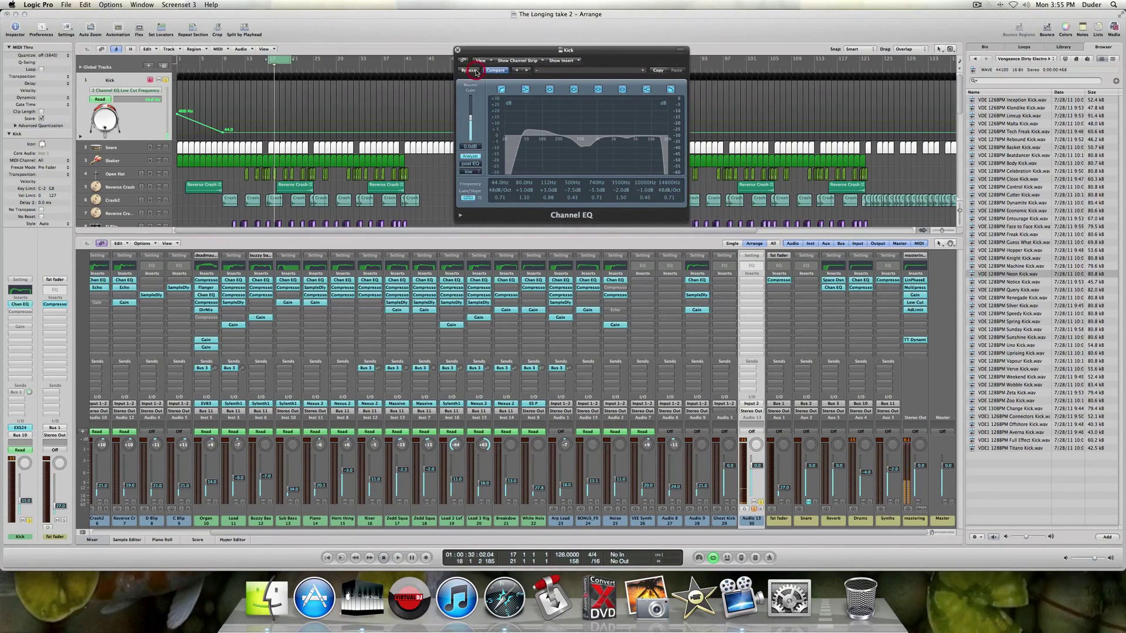
pyautogui.press('space')
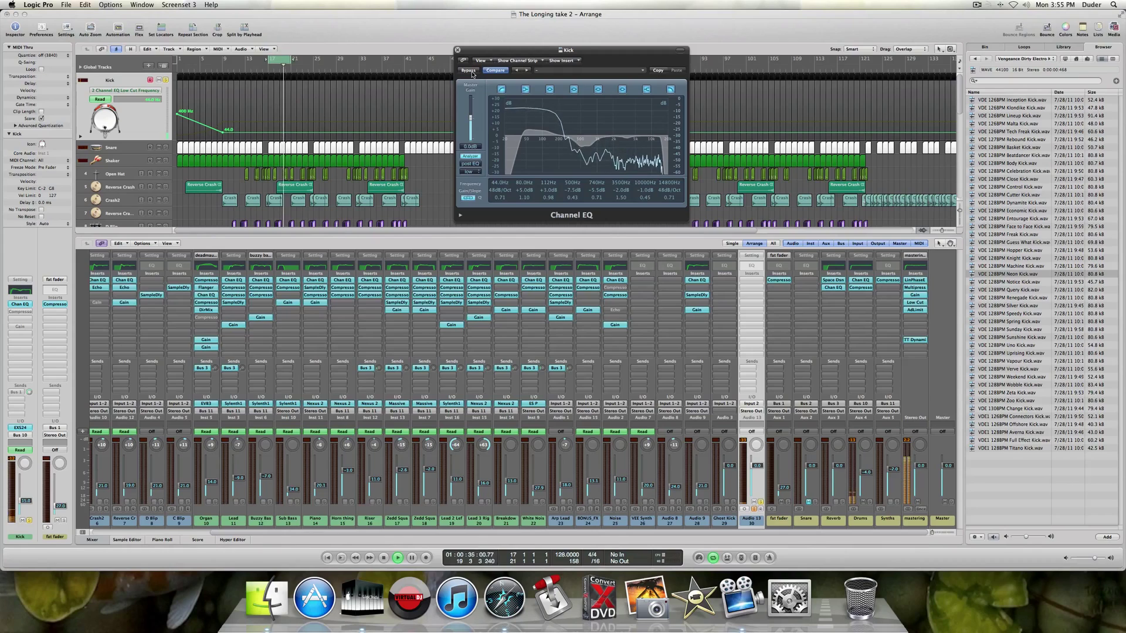
pyautogui.click(472, 72)
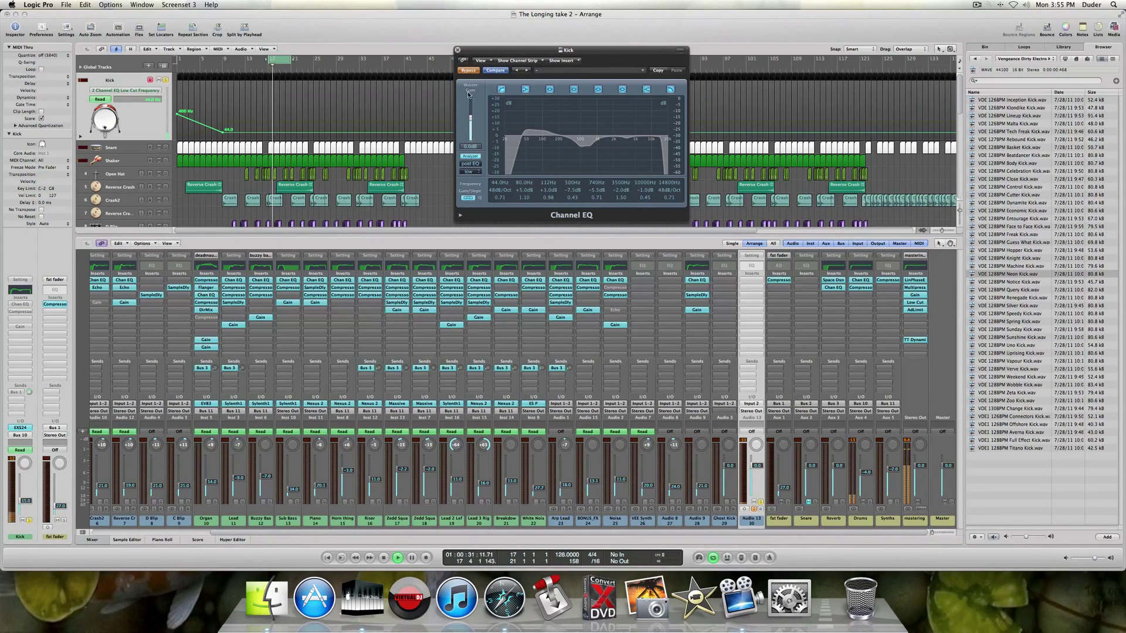
pyautogui.click(468, 71)
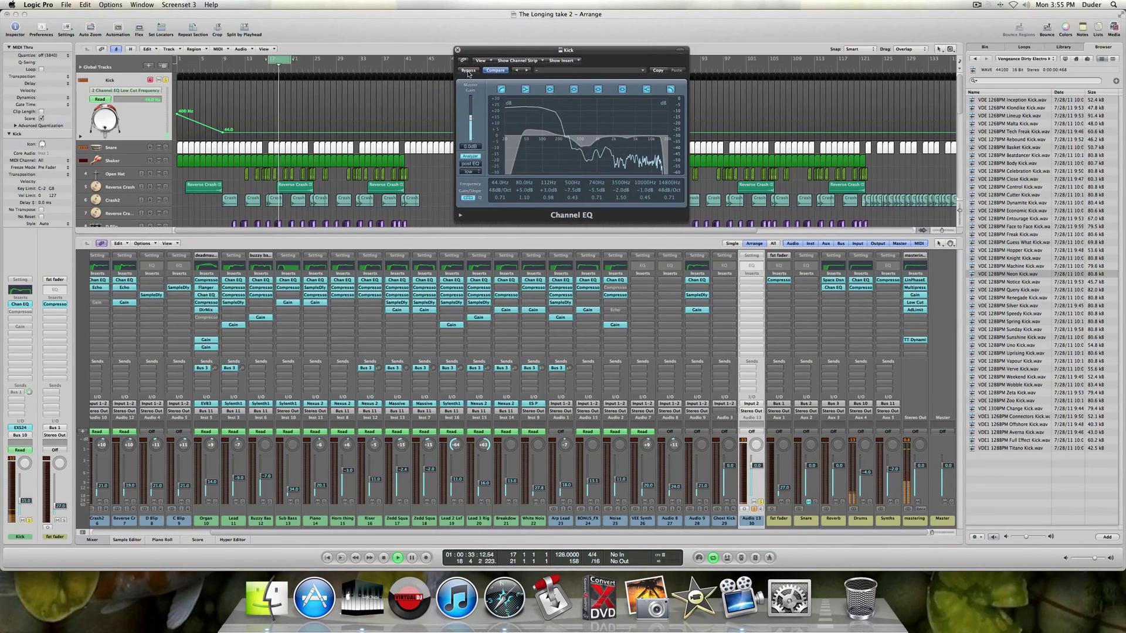
pyautogui.click(468, 71)
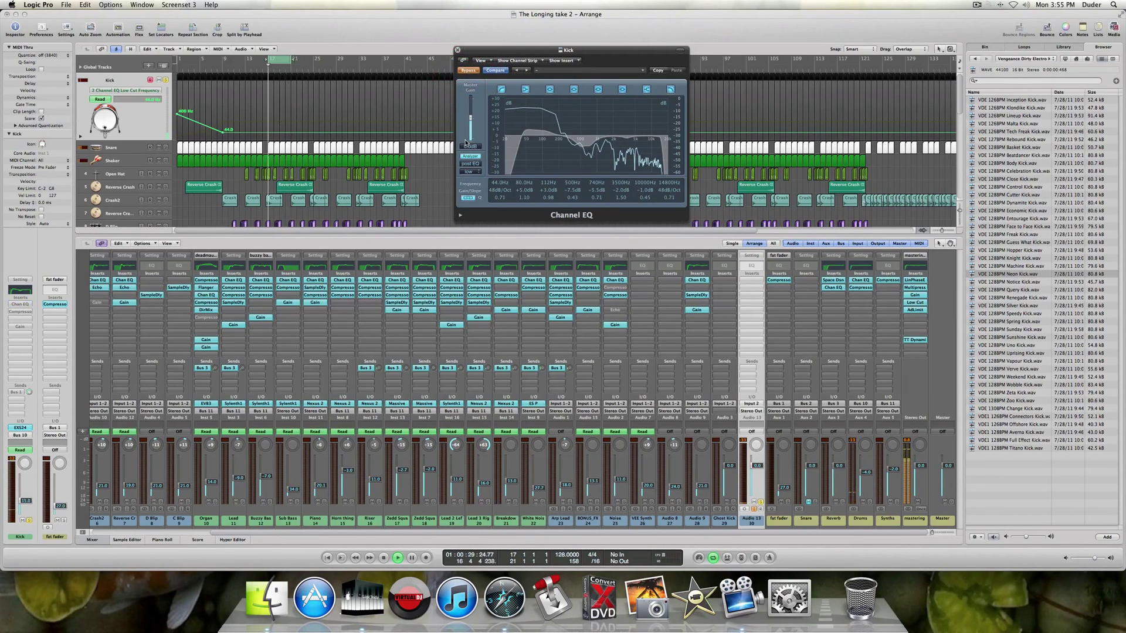
pyautogui.press('space')
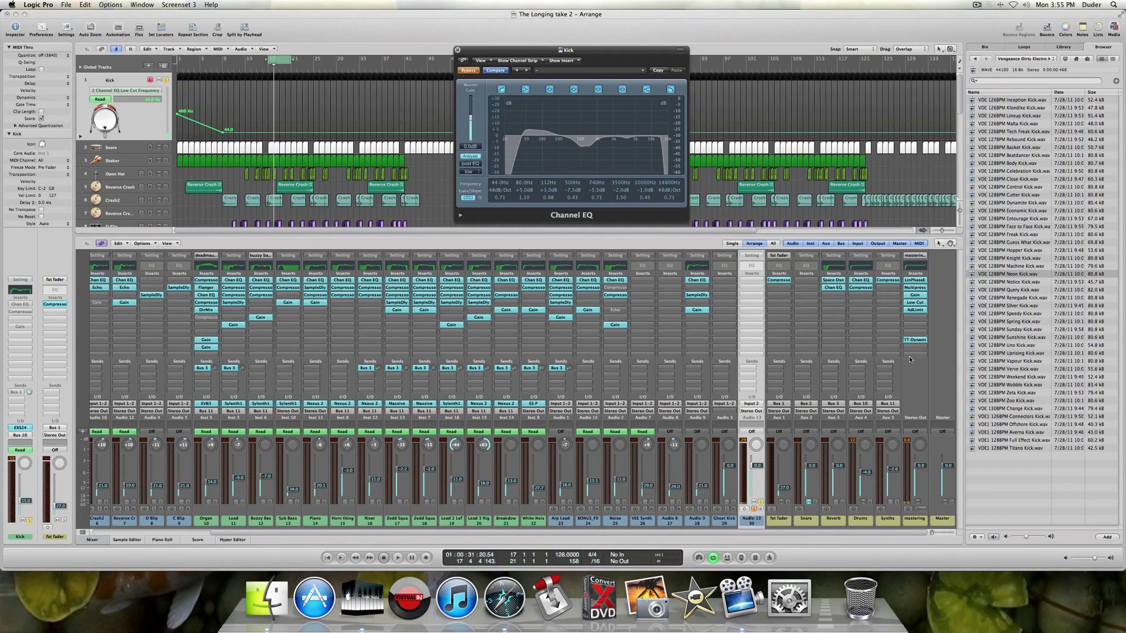
# Bypass the mastering channel strip's linear phase EQ, Multipressor, Gain, Low Cut and Adaptive Limiter inserts.
pyautogui.click(916, 283)
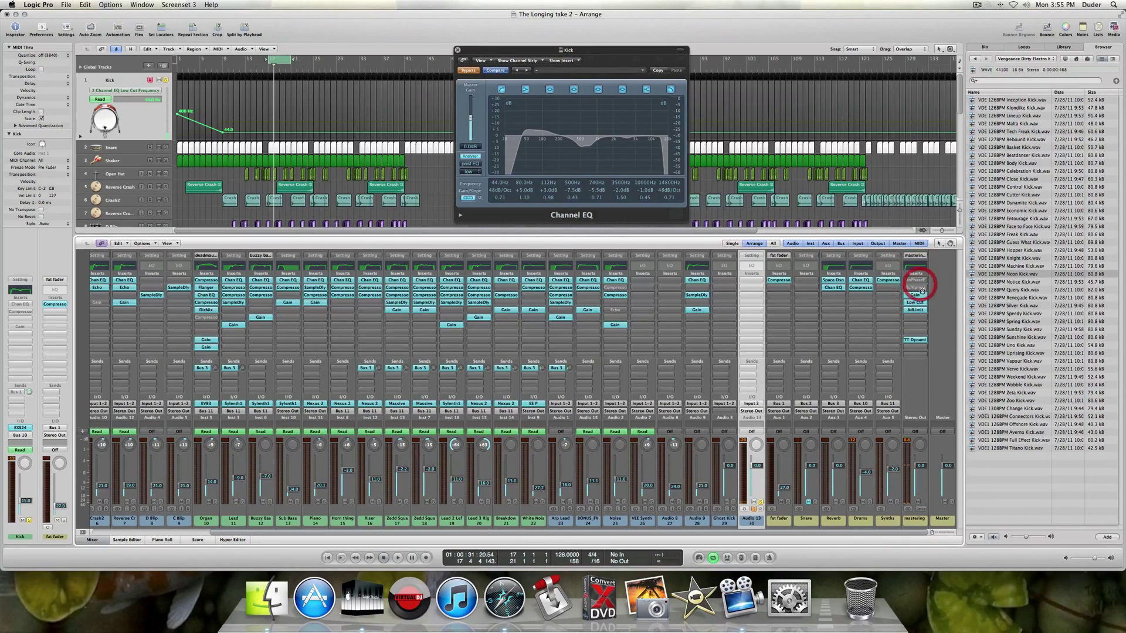
pyautogui.keyDown('alt'); pyautogui.click(924, 295); pyautogui.keyUp('alt')
pyautogui.keyDown('alt'); pyautogui.click(923, 302); pyautogui.keyUp('alt')
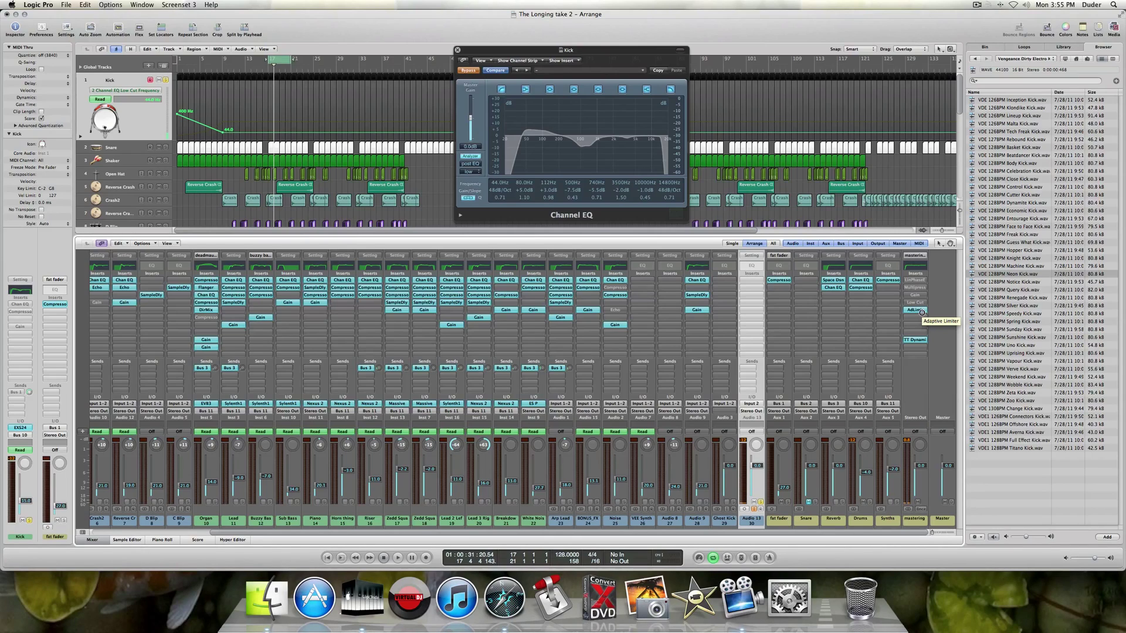
pyautogui.keyDown('alt'); pyautogui.click(922, 310); pyautogui.keyUp('alt')
# Insert a Limiter below the bypassed Adaptive Limiter on the mastering channel strip, and move its window over the mixer.
pyautogui.click(920, 320)
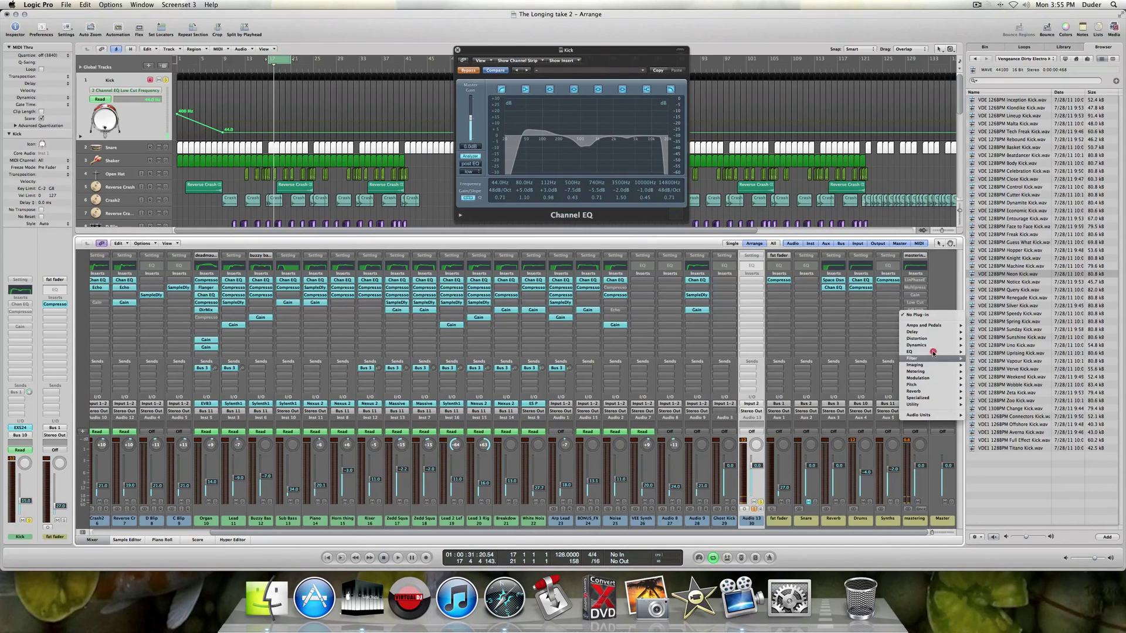
pyautogui.moveTo(944, 418)
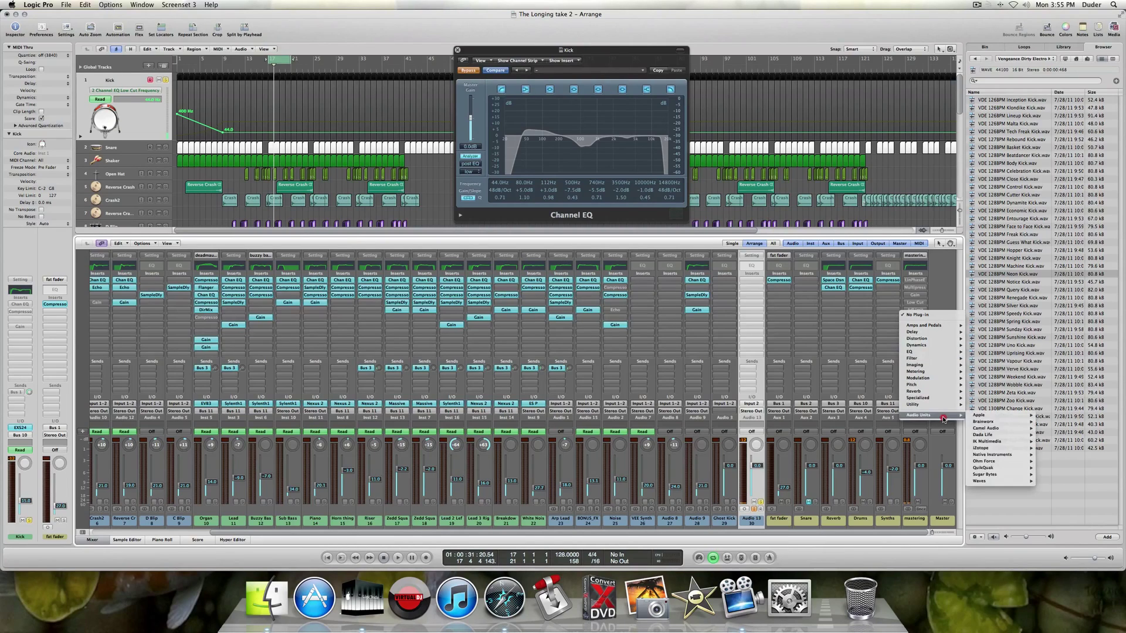
pyautogui.moveTo(938, 339)
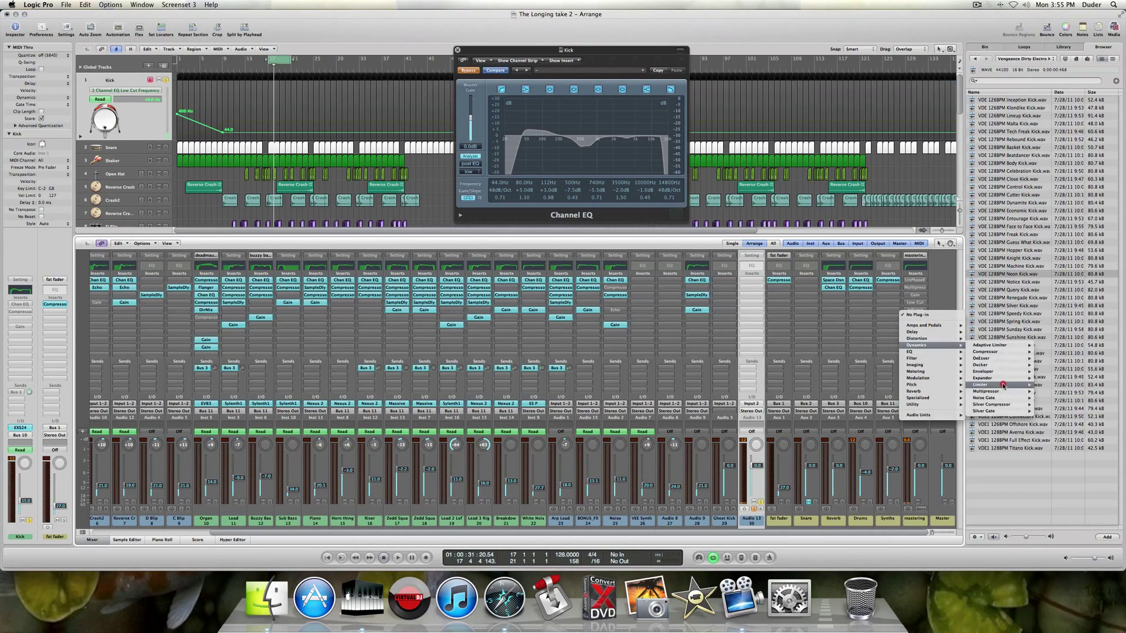
pyautogui.moveTo(1004, 386)
pyautogui.click(1044, 385)
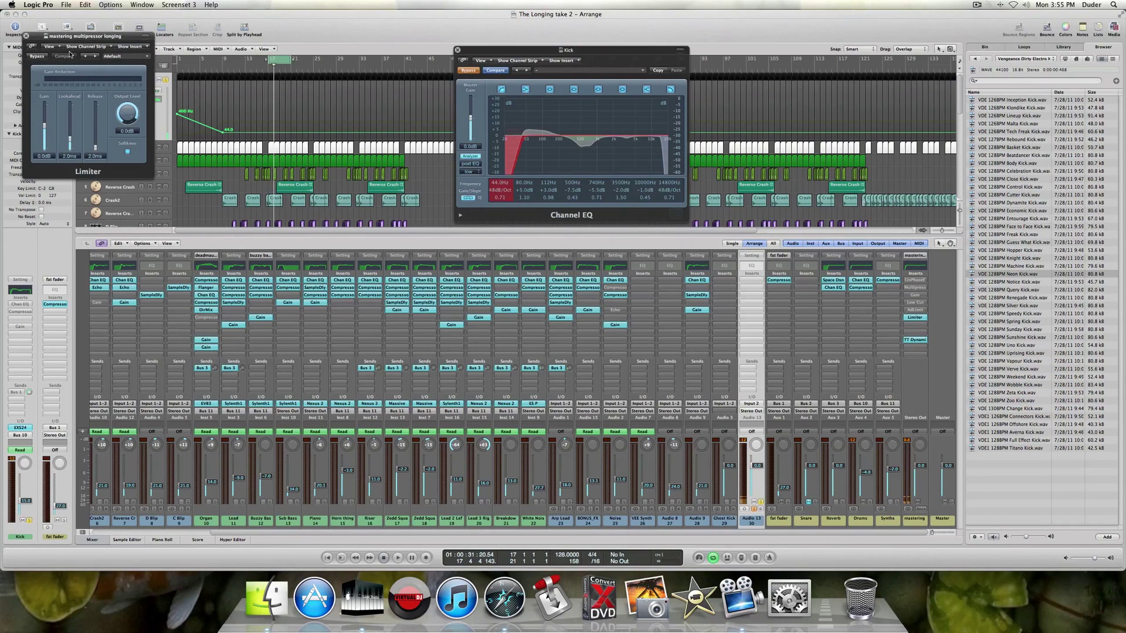
pyautogui.moveTo(68, 36)
pyautogui.mouseDown()
pyautogui.moveTo(506, 213)
pyautogui.moveTo(556, 217)
pyautogui.moveTo(866, 321)
pyautogui.mouseUp()
pyautogui.click(842, 307)
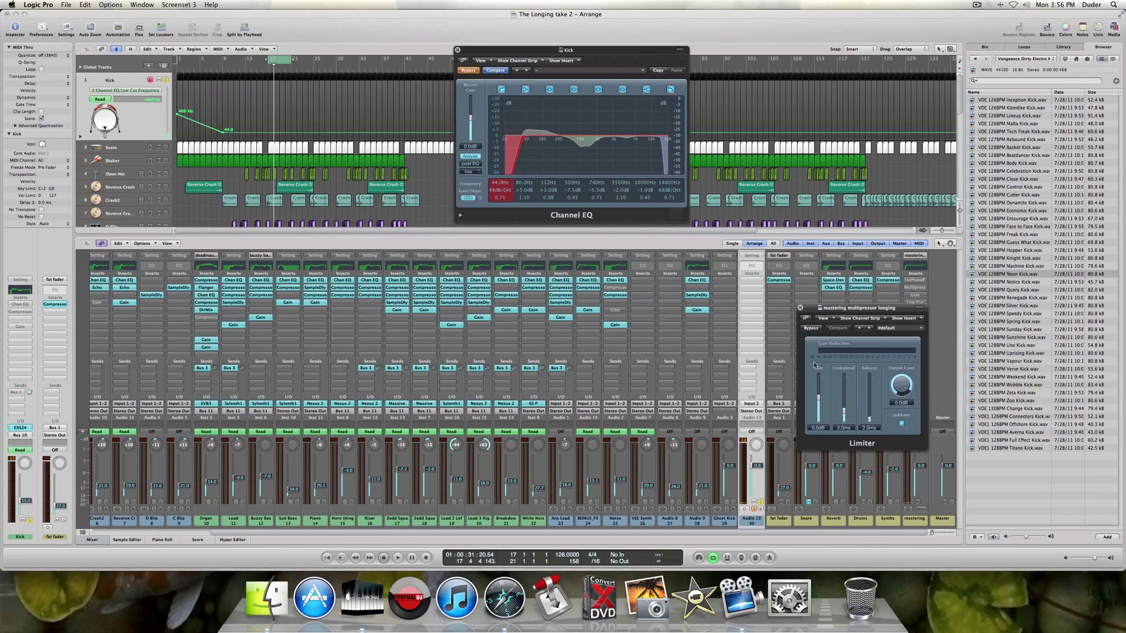
# Raise the mastering Limiter's gain strongly while playing the cycled kick section.
pyautogui.press('space')
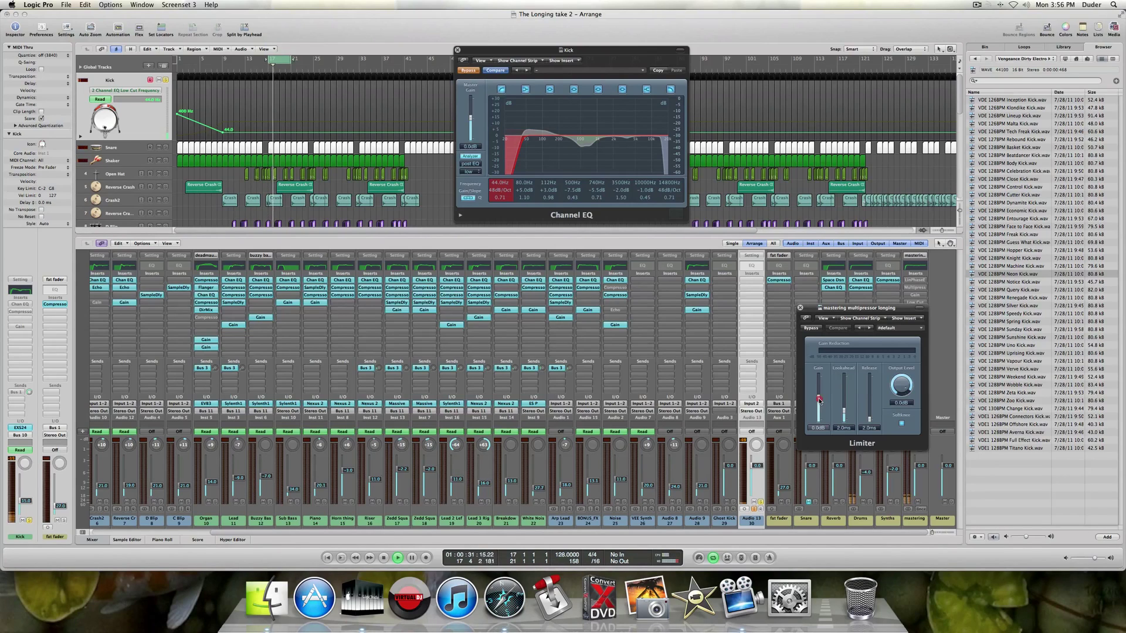
pyautogui.moveTo(819, 399); pyautogui.dragTo(821, 382)
pyautogui.moveTo(844, 308); pyautogui.dragTo(780, 292)
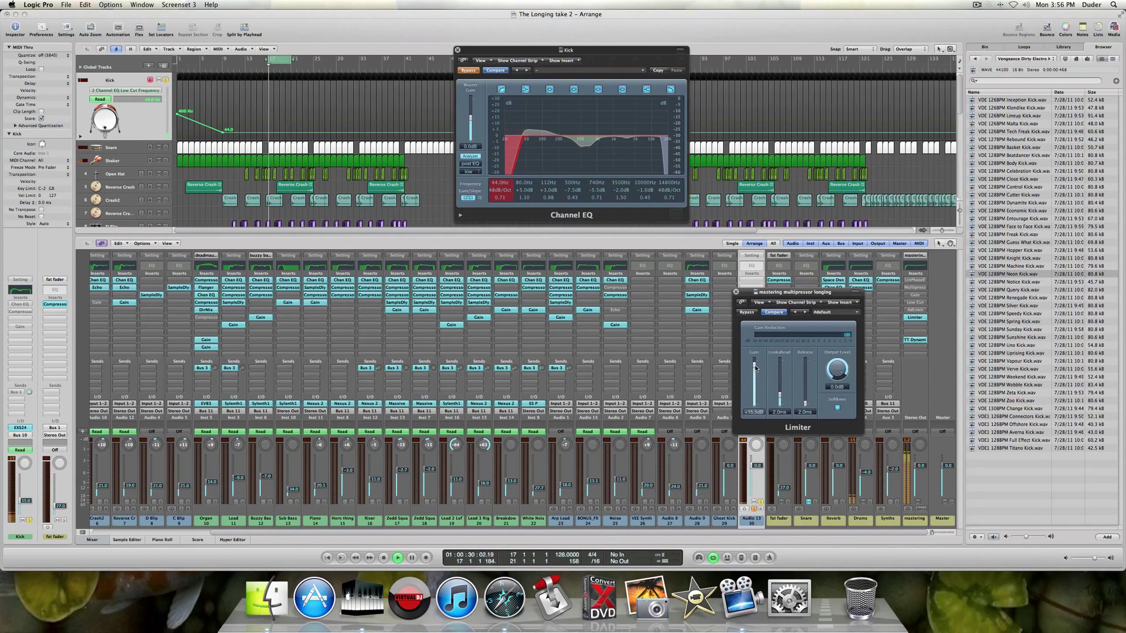
pyautogui.moveTo(755, 367); pyautogui.dragTo(755, 365)
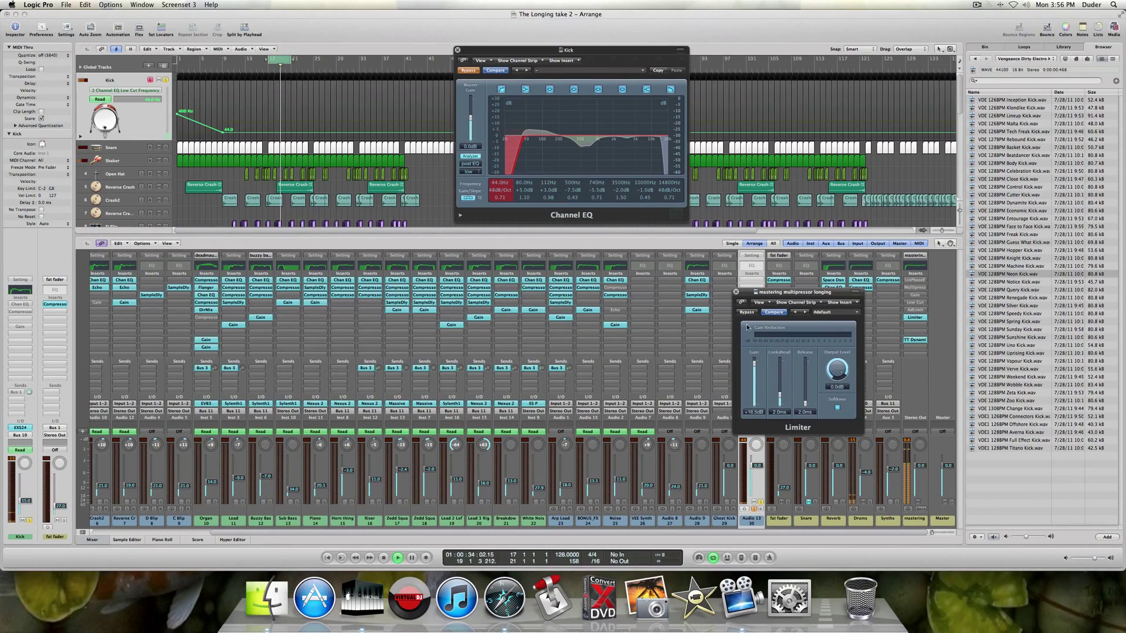
# Close the Limiter window and re-enable the Kick's Channel EQ while auditioning the cycled section.
pyautogui.click(737, 292)
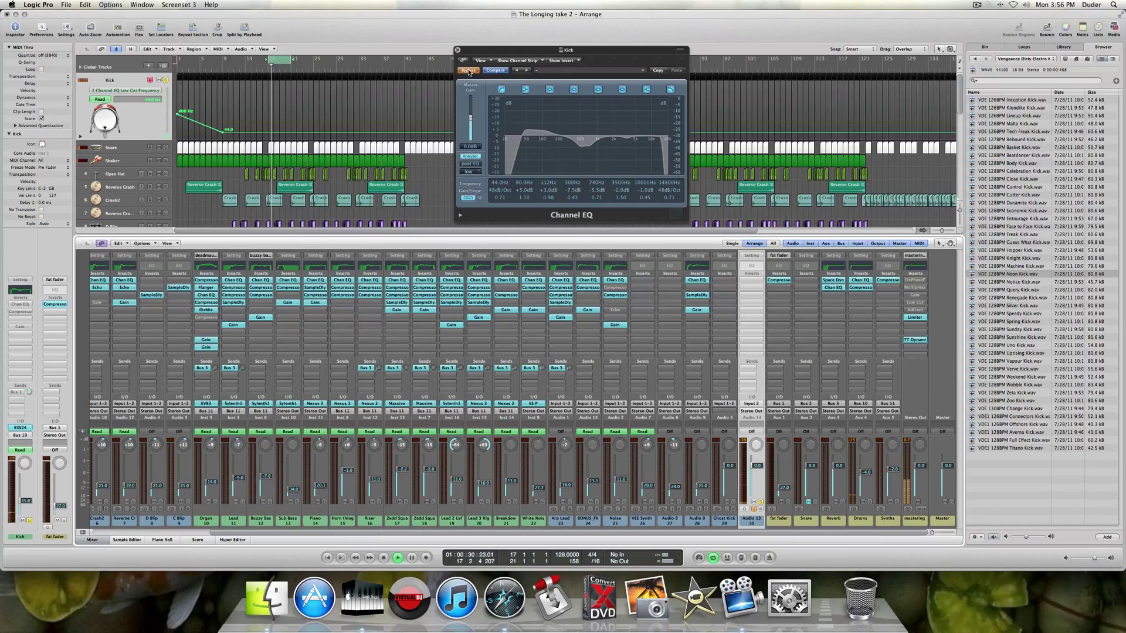
pyautogui.click(469, 71)
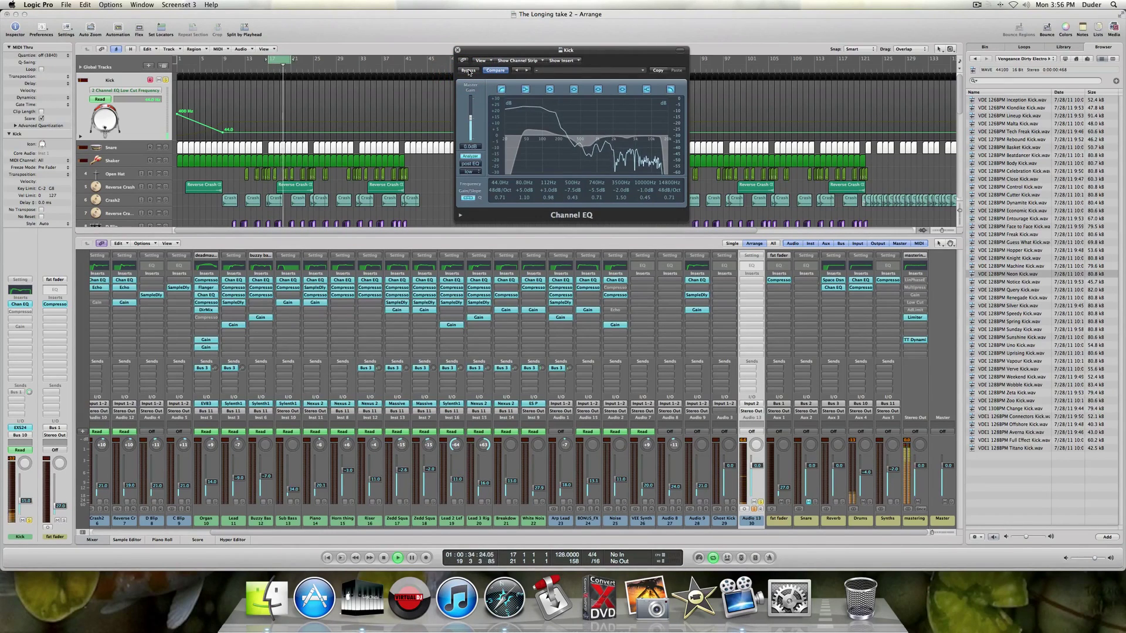
pyautogui.press('space')
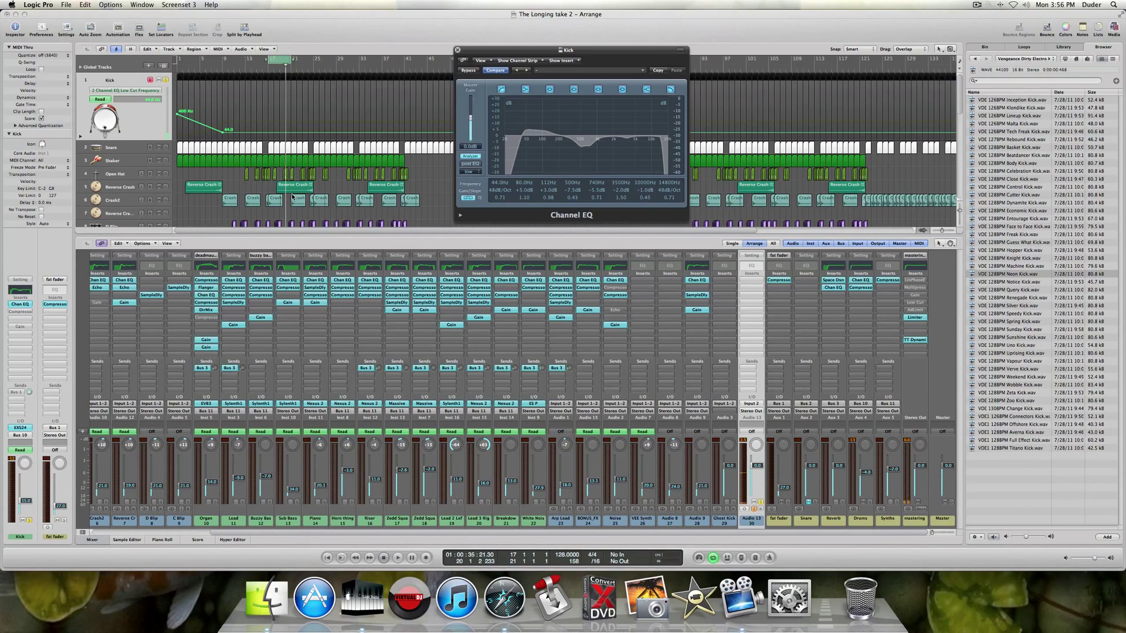
pyautogui.scroll(-3, 292, 197)
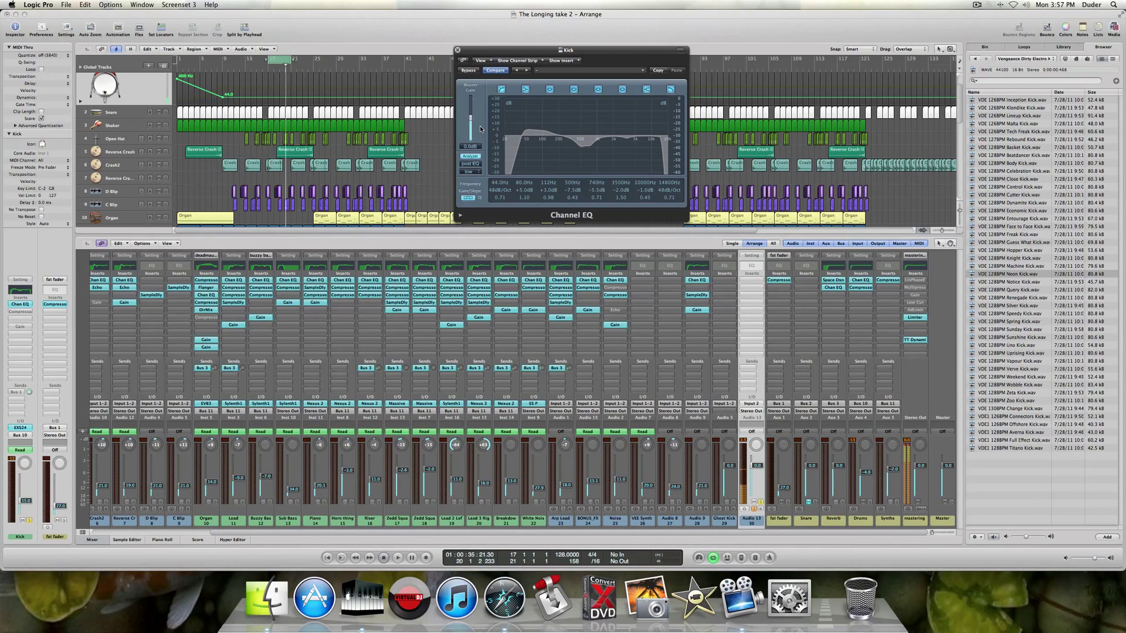
pyautogui.scroll(-10, 142, 139)
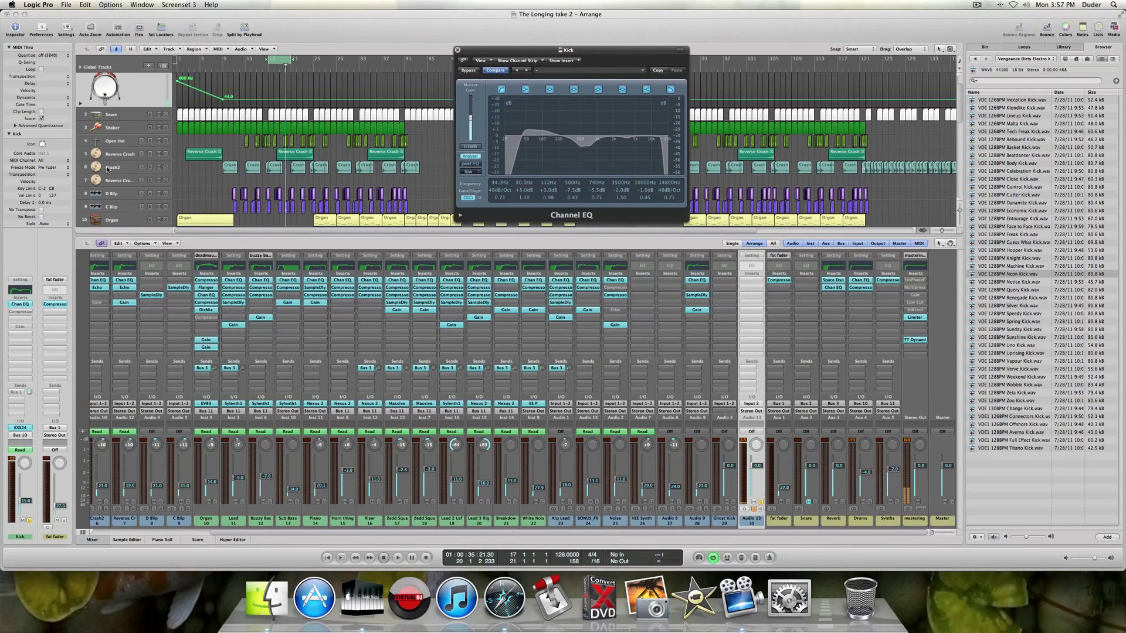
pyautogui.scroll(10, 120, 164)
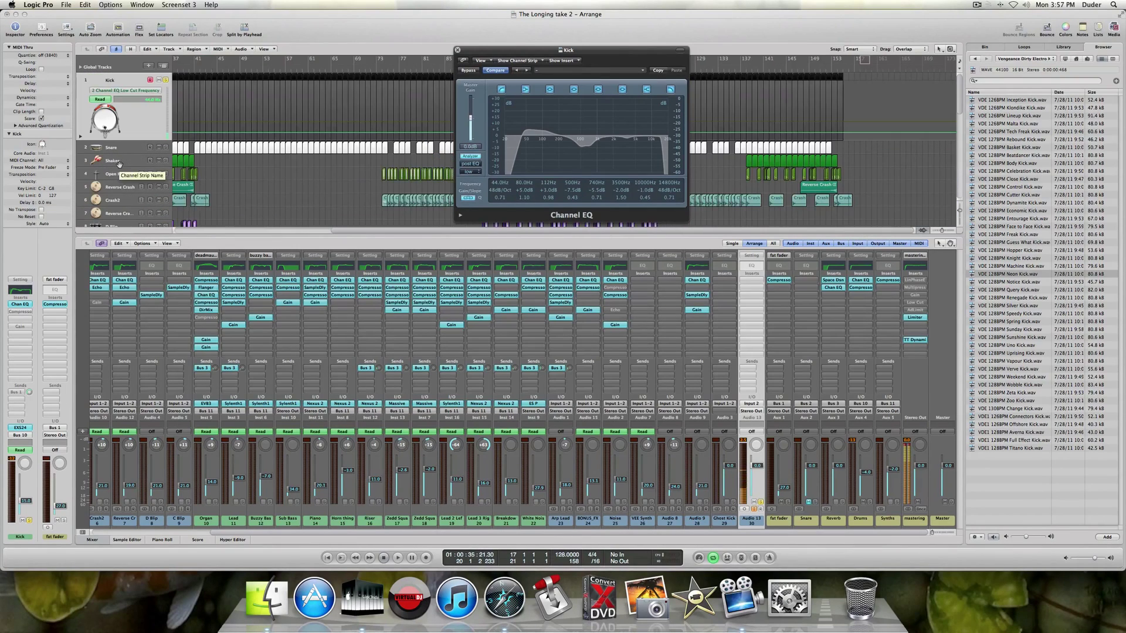
pyautogui.hscroll(-3, 243, 163)
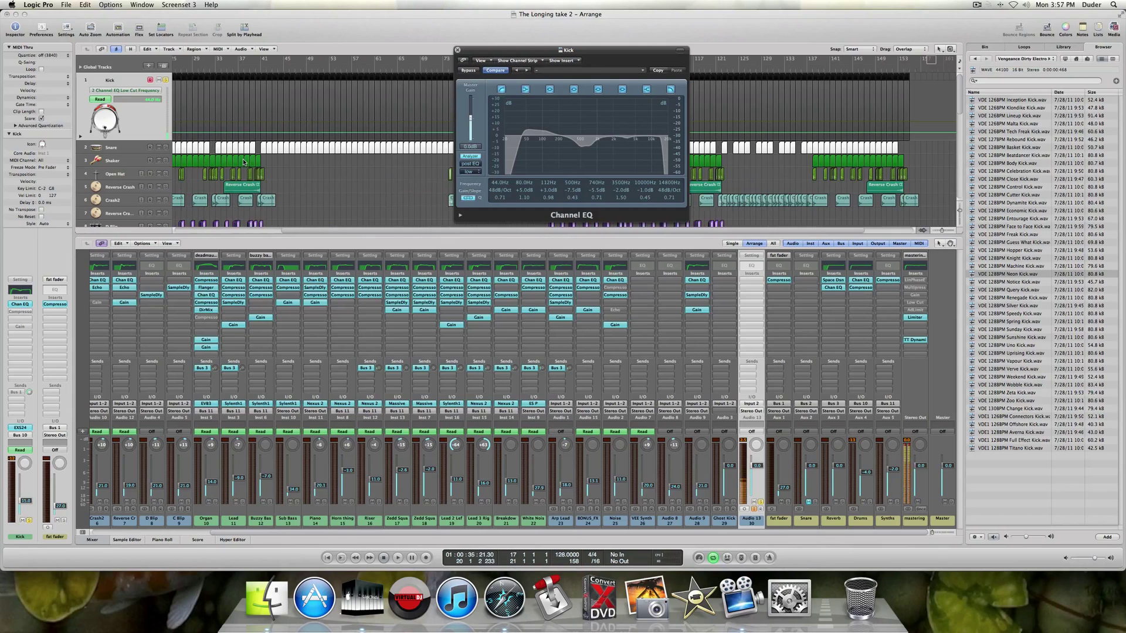
pyautogui.hscroll(-15, 243, 163)
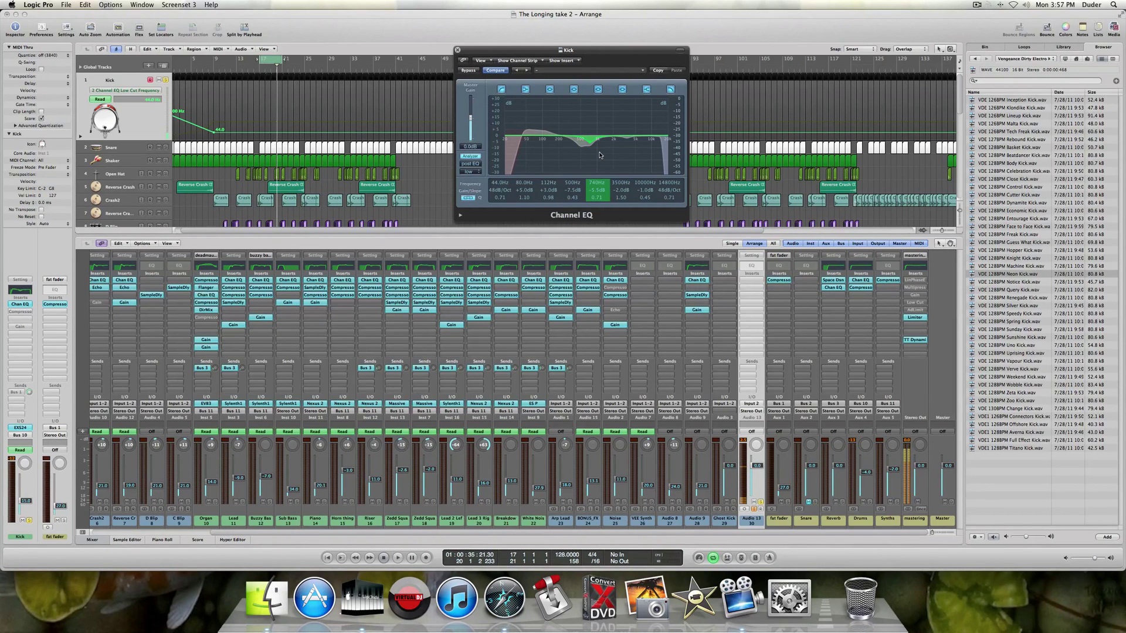
# Open the Kick channel's Compressor, close the Channel EQ window and place the Compressor window over the middle of the arrangement.
pyautogui.click(19, 313)
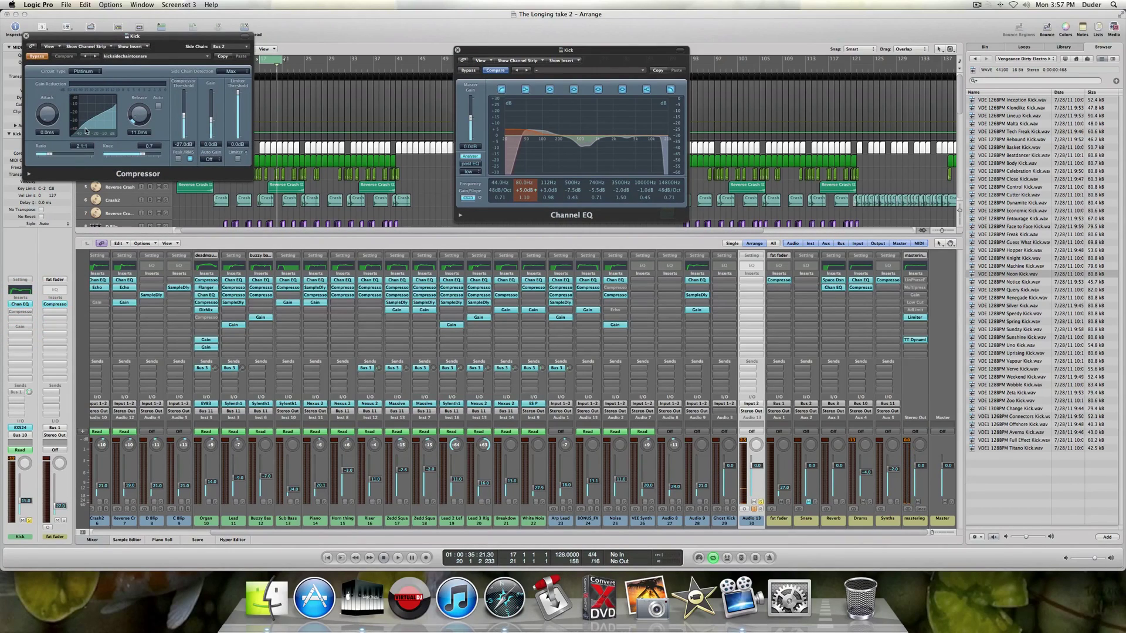
pyautogui.moveTo(82, 40); pyautogui.dragTo(253, 89)
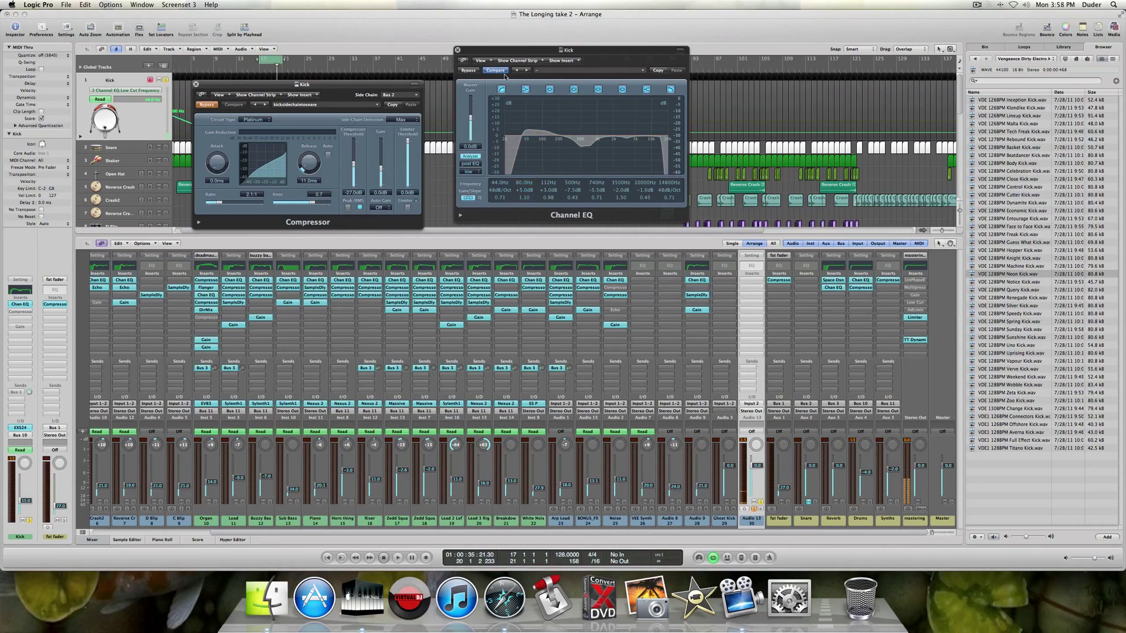
pyautogui.click(457, 50)
pyautogui.moveTo(252, 86); pyautogui.dragTo(426, 99)
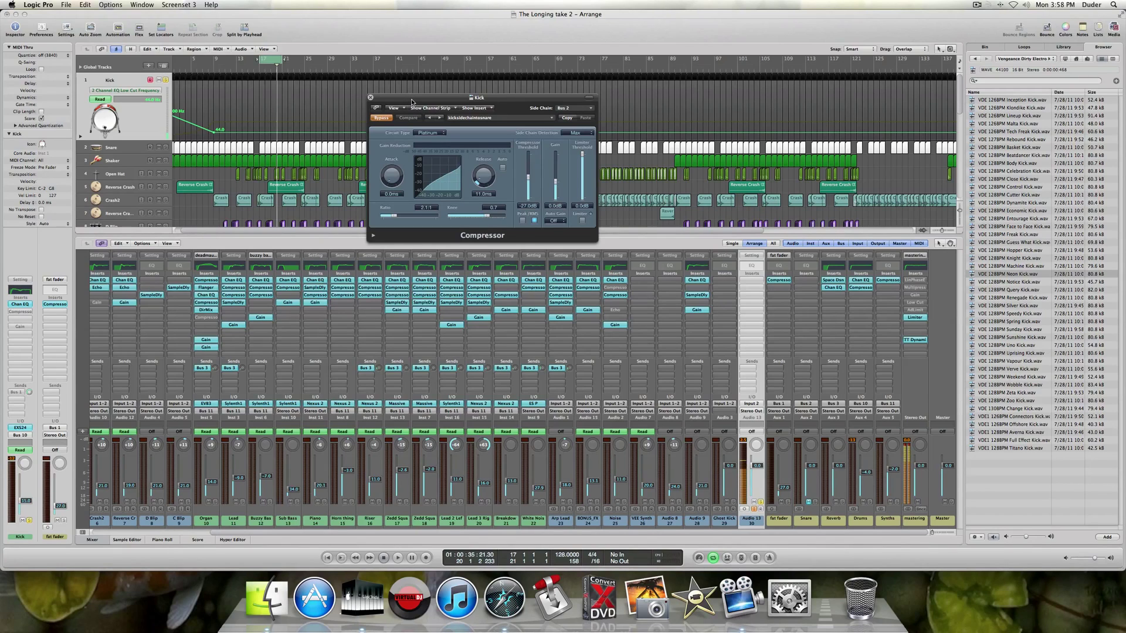
pyautogui.moveTo(411, 102); pyautogui.dragTo(402, 94)
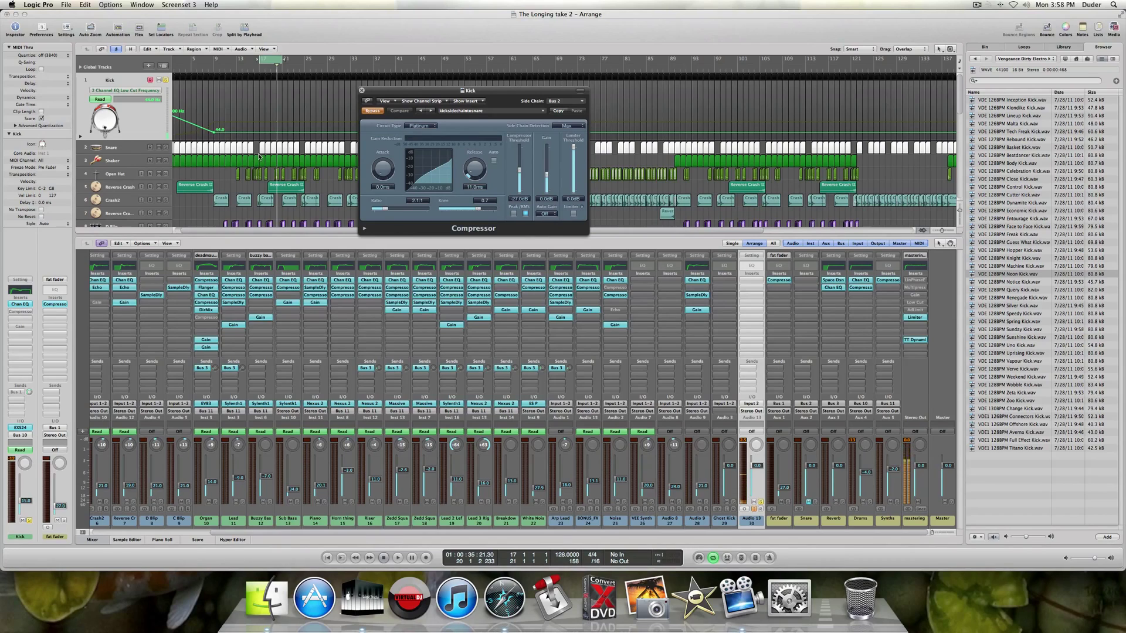
# Select the Snare track and show the full arrangement with the mixer and track automation hidden.
pyautogui.click(132, 148)
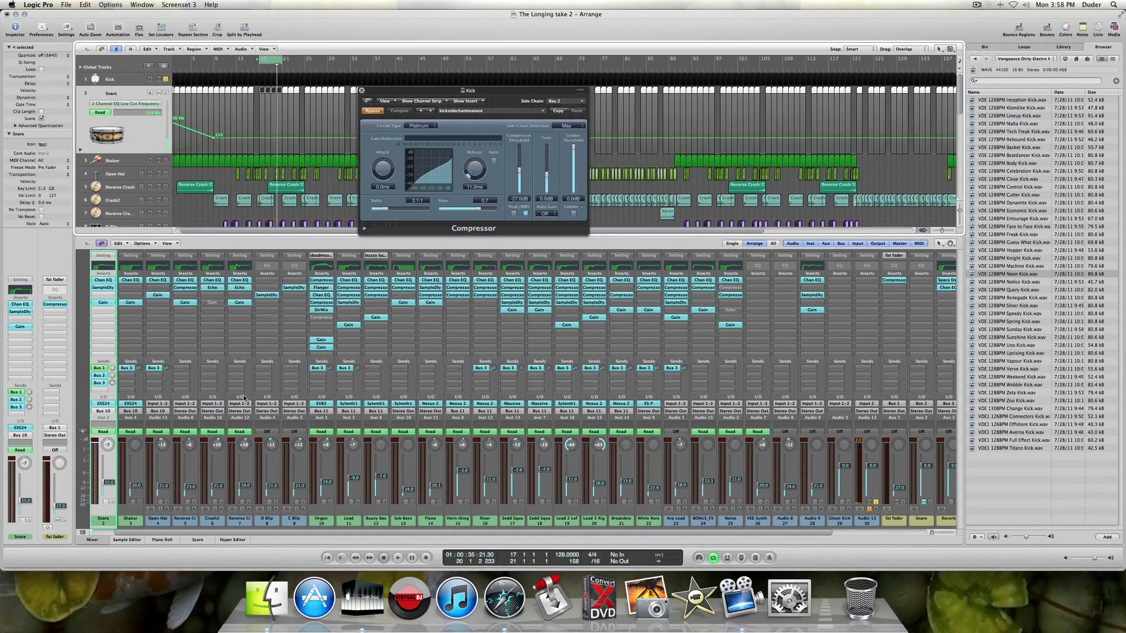
pyautogui.press('x')
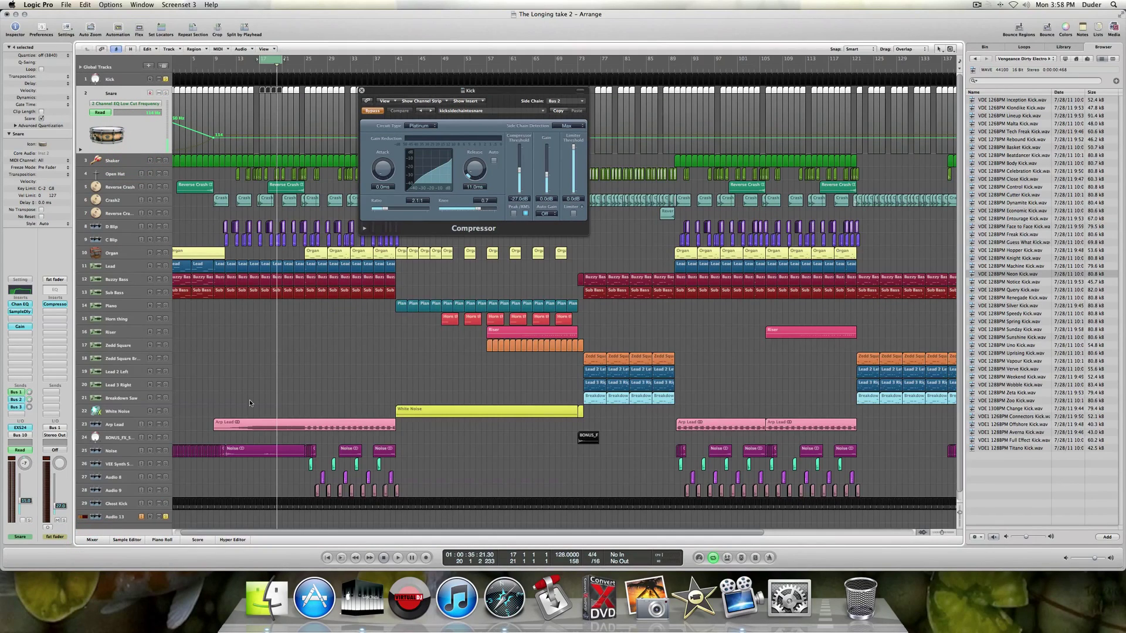
pyautogui.press('a')
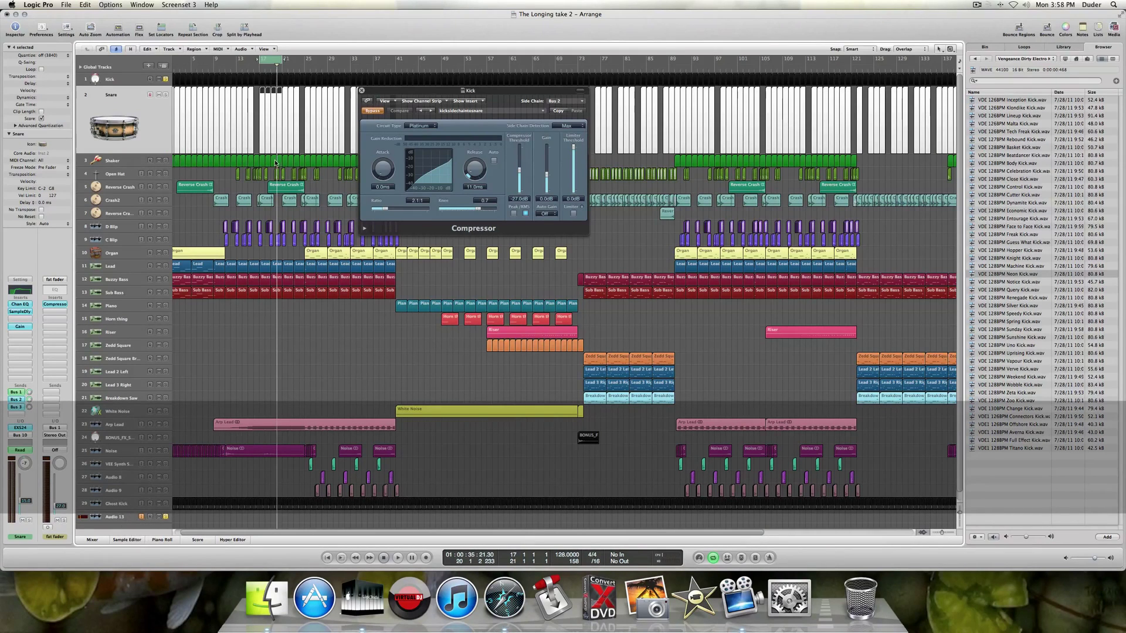
# Show the cycled section's Snare notes in the Piano Roll and compare them with the Kick's notes during playback.
pyautogui.click(254, 106)
pyautogui.doubleClick(262, 103)
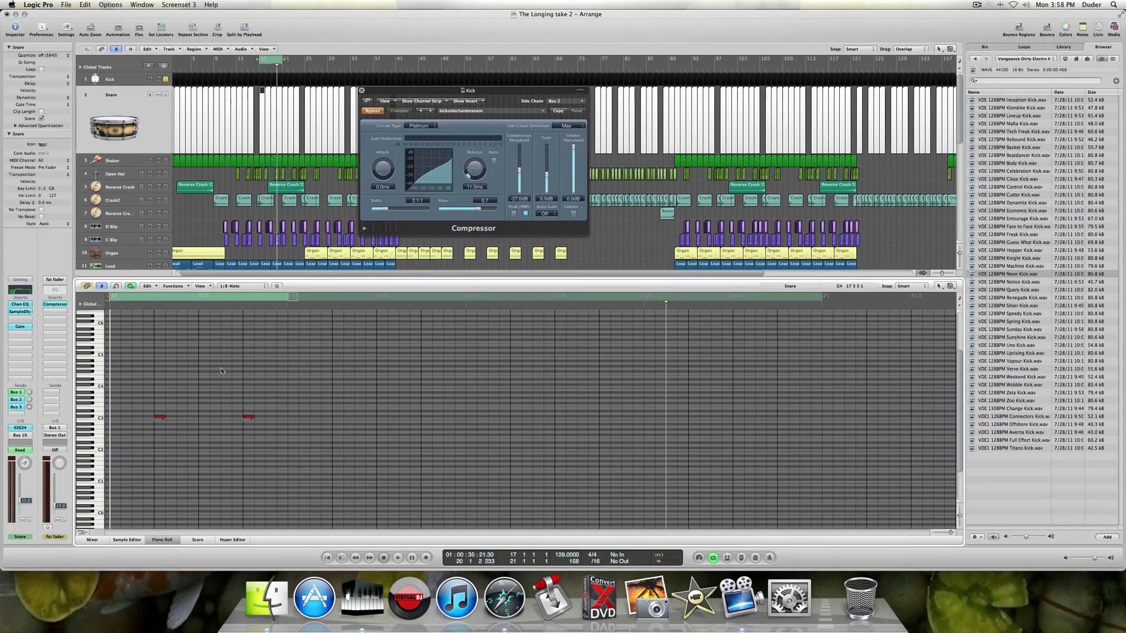
pyautogui.press('space')
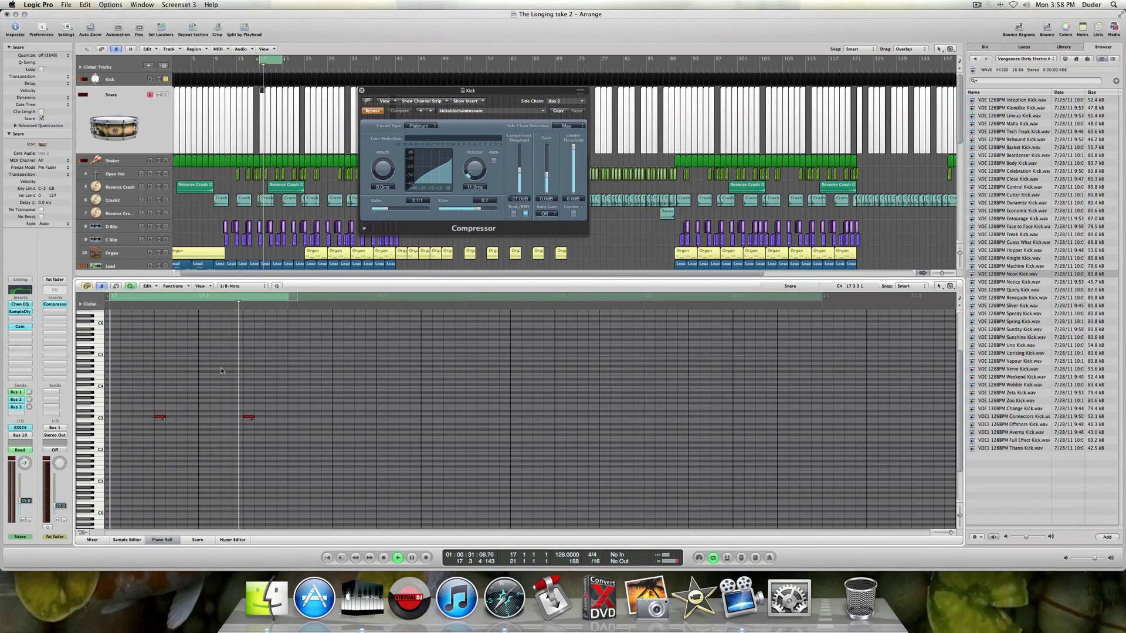
pyautogui.click(111, 81)
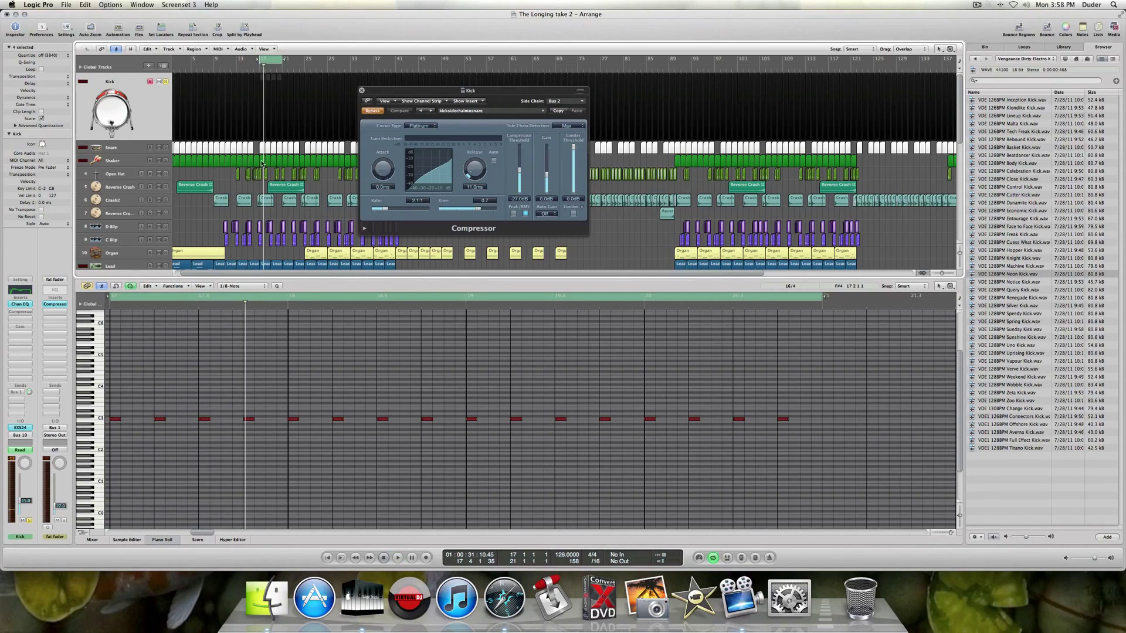
pyautogui.click(109, 148)
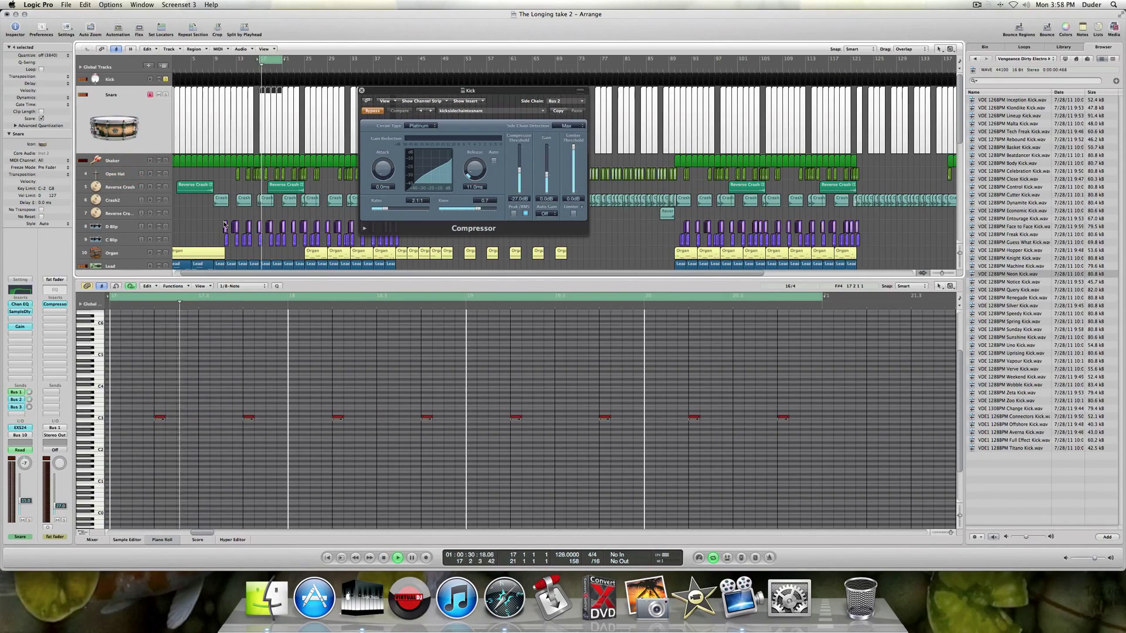
pyautogui.press('space')
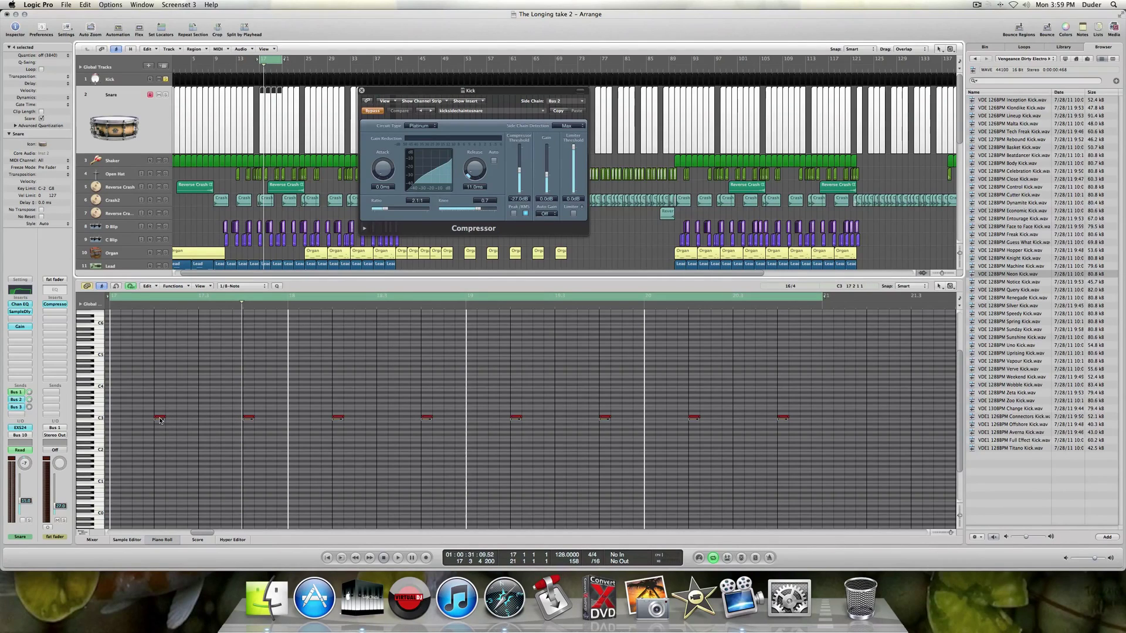
# Take the Kick's Compressor out of bypass and audition the cycled section with it active.
pyautogui.scroll(2, 160, 420)
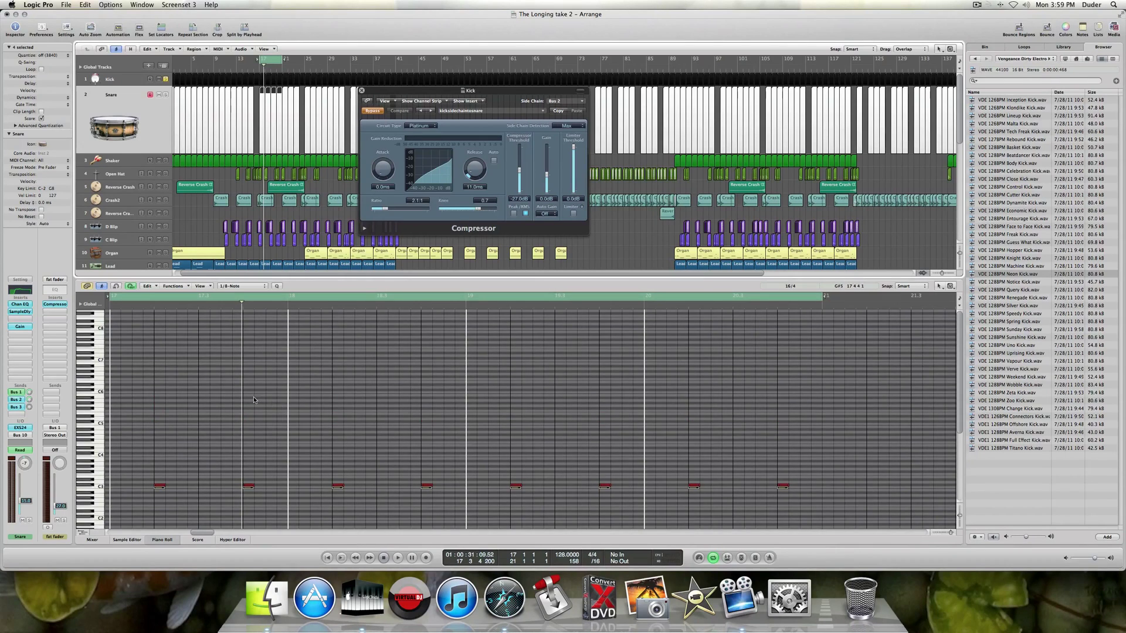
pyautogui.scroll(-1, 245, 400)
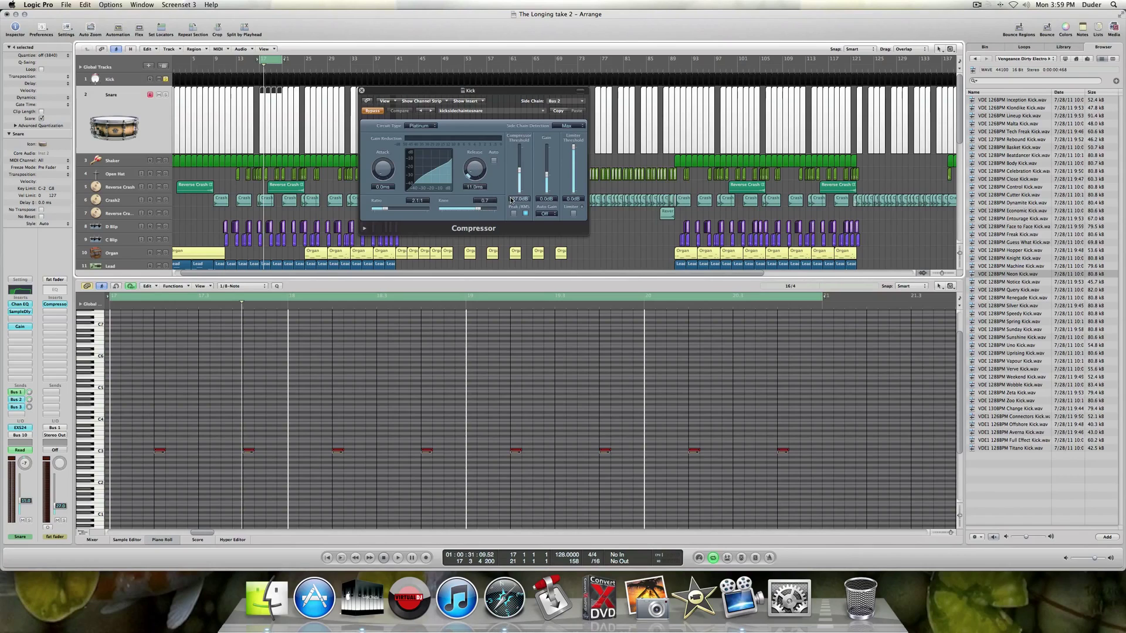
pyautogui.click(377, 110)
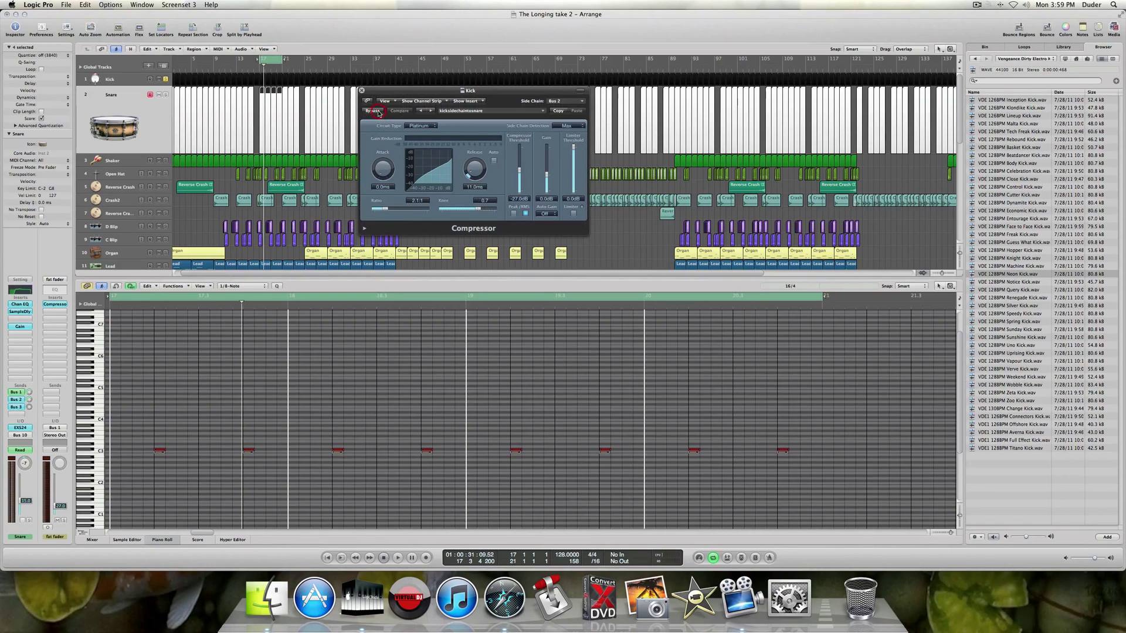
pyautogui.press('space')
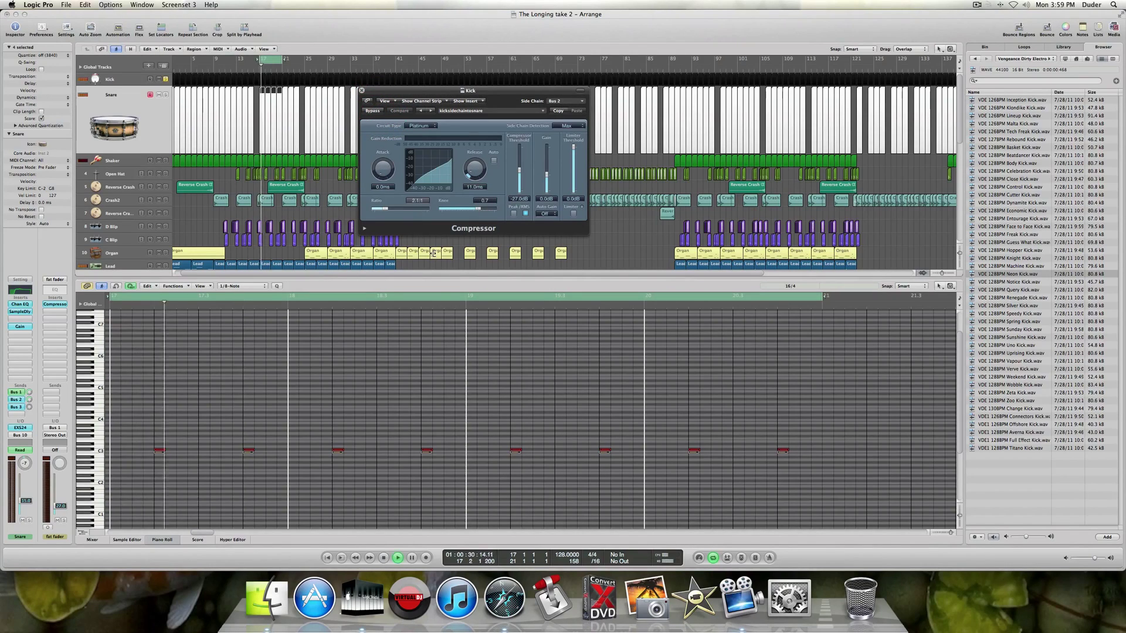
pyautogui.press('space')
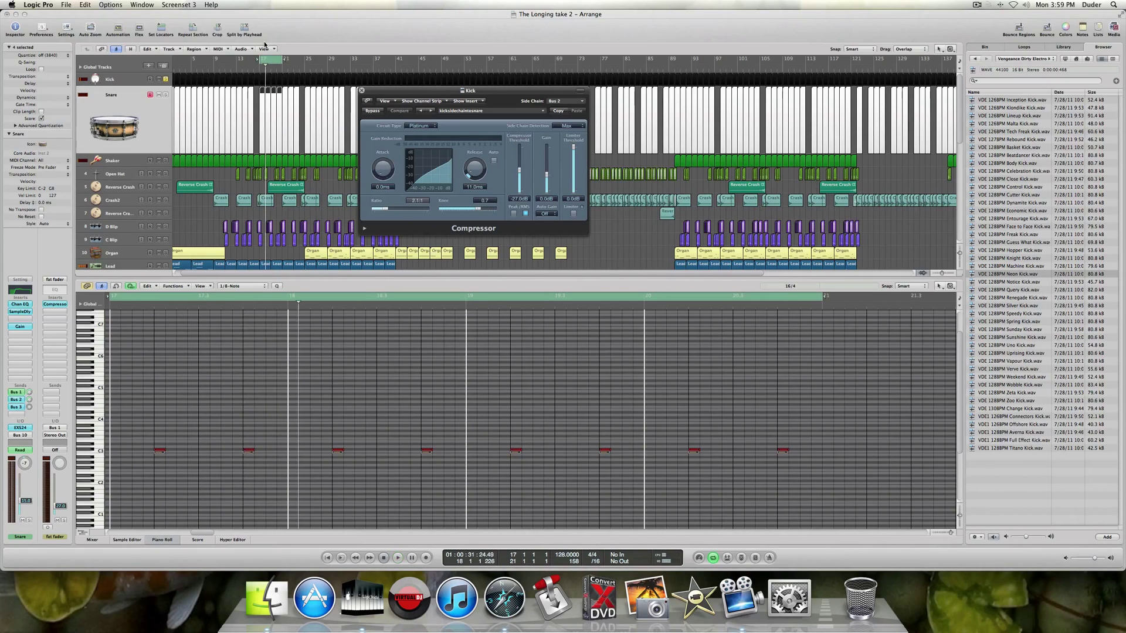
# Solo the Snare alongside the Kick and compare playback with the Kick's Compressor bypassed and active.
pyautogui.click(165, 94)
pyautogui.press('space')
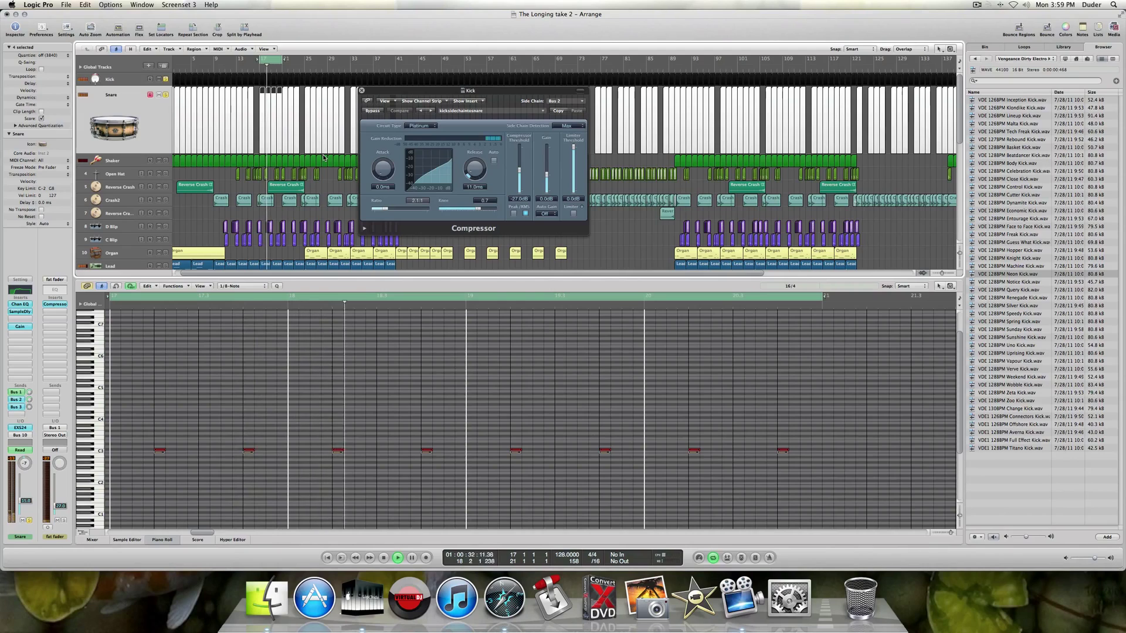
pyautogui.press('space')
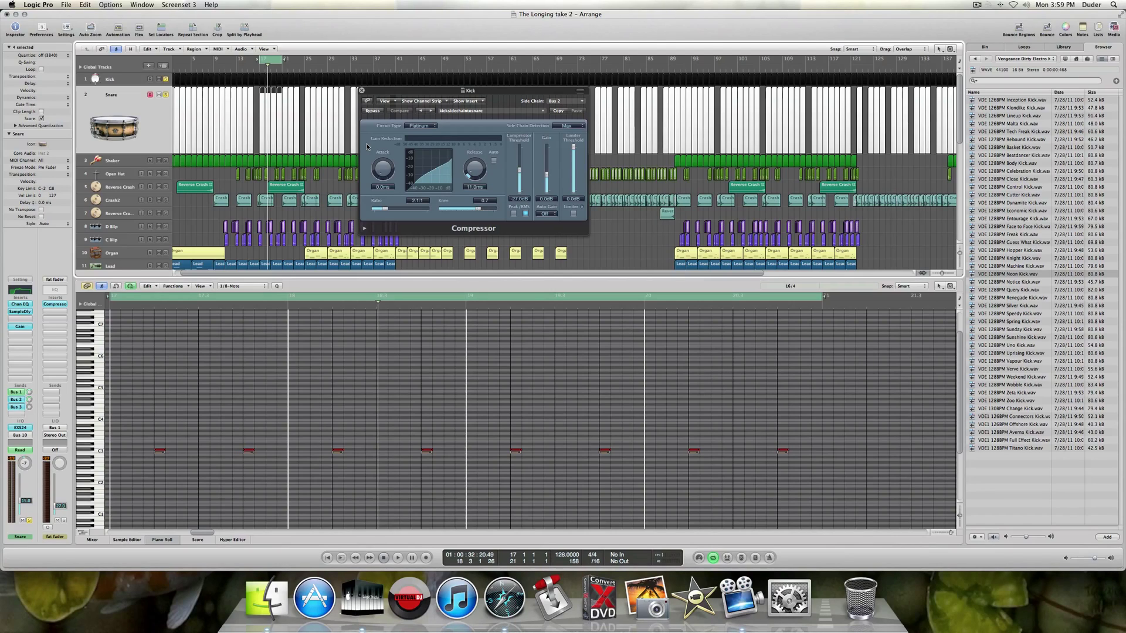
pyautogui.press('space')
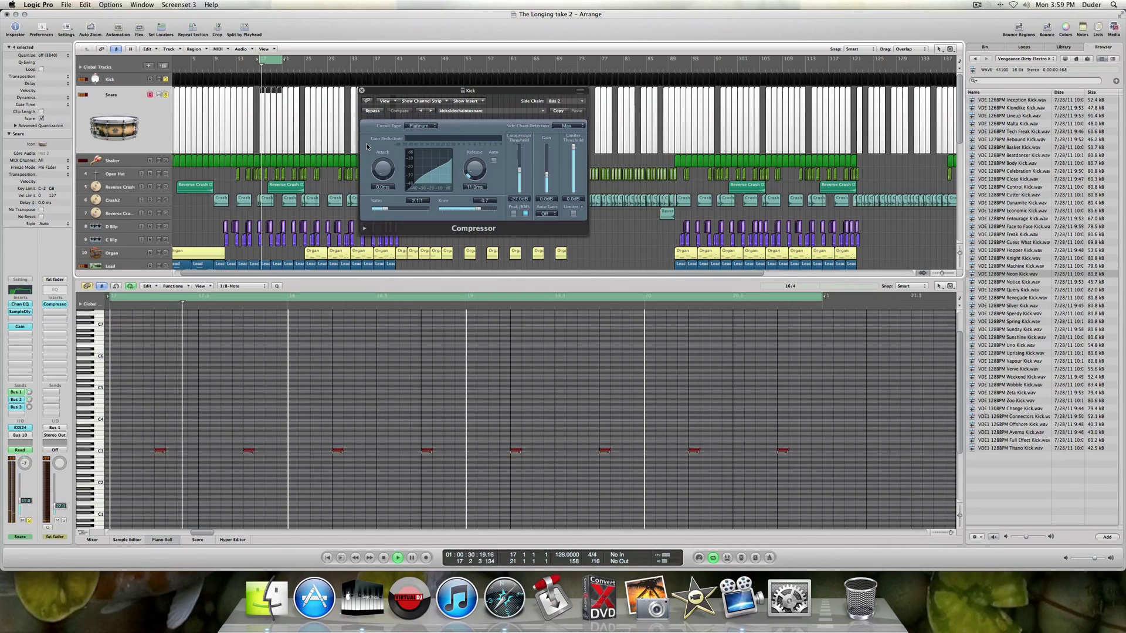
pyautogui.click(372, 111)
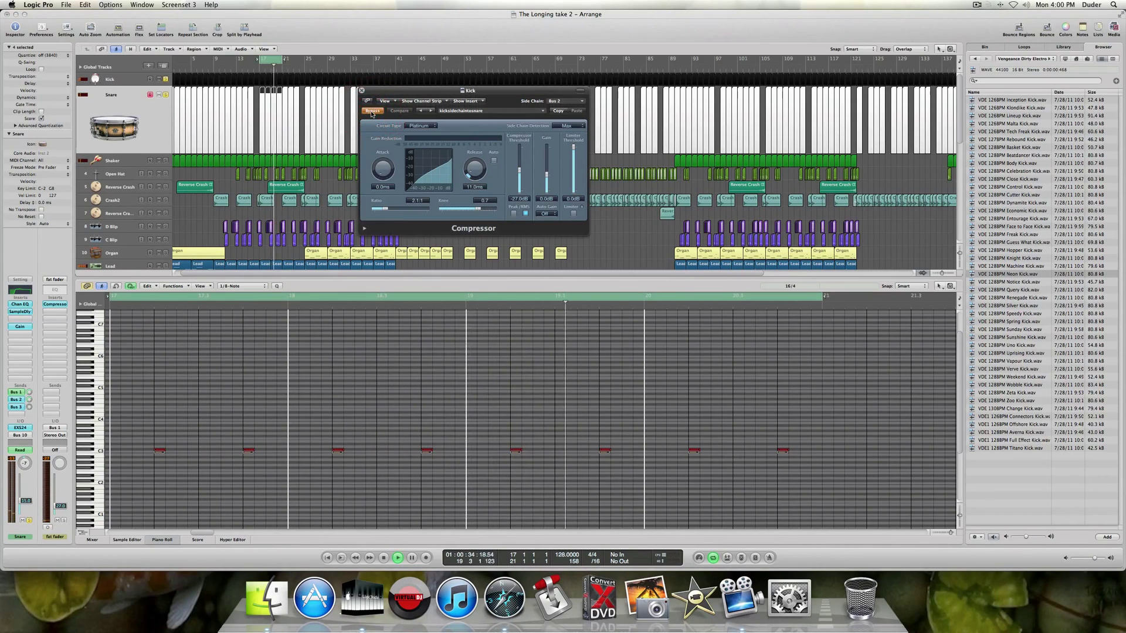
pyautogui.click(372, 111)
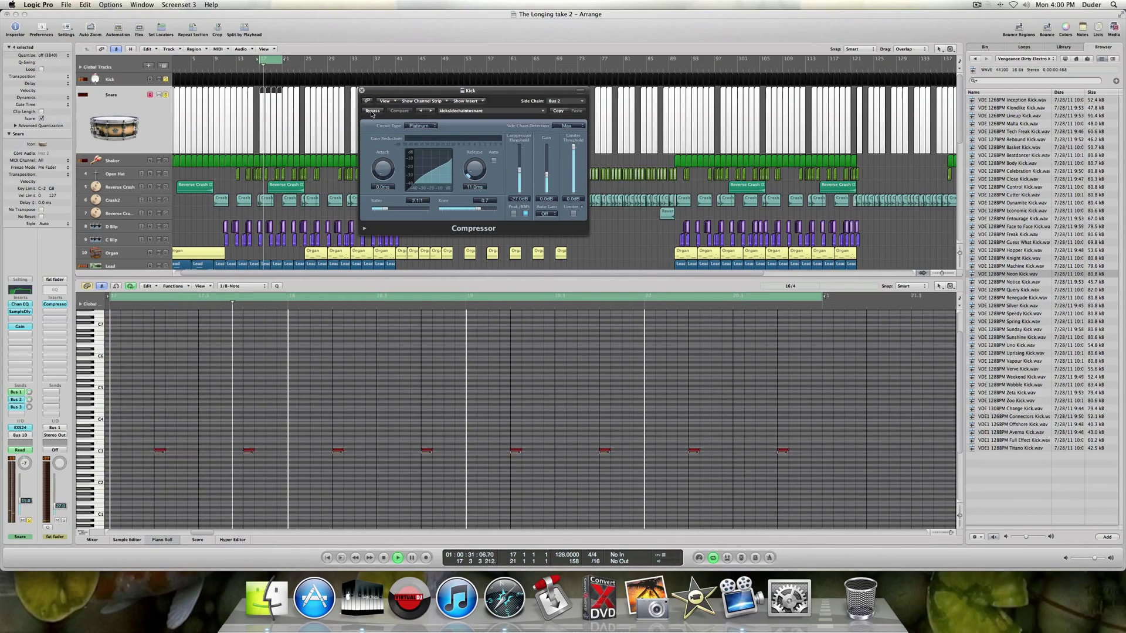
pyautogui.press('space')
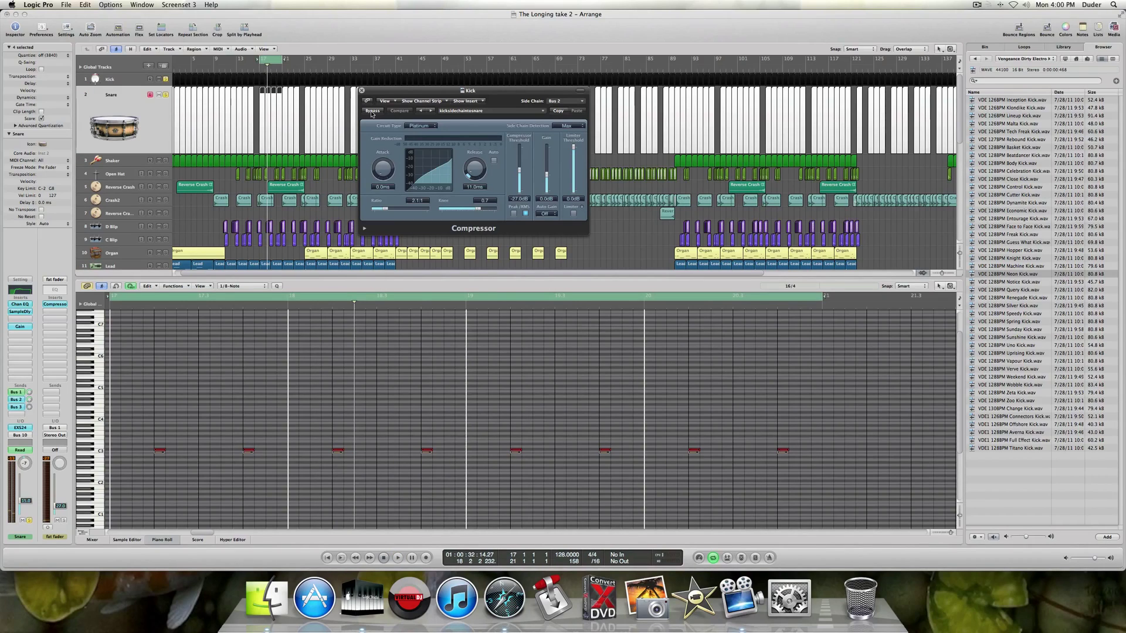
# Close the Compressor window, take the Snare out of solo and select the Kick track.
pyautogui.click(361, 91)
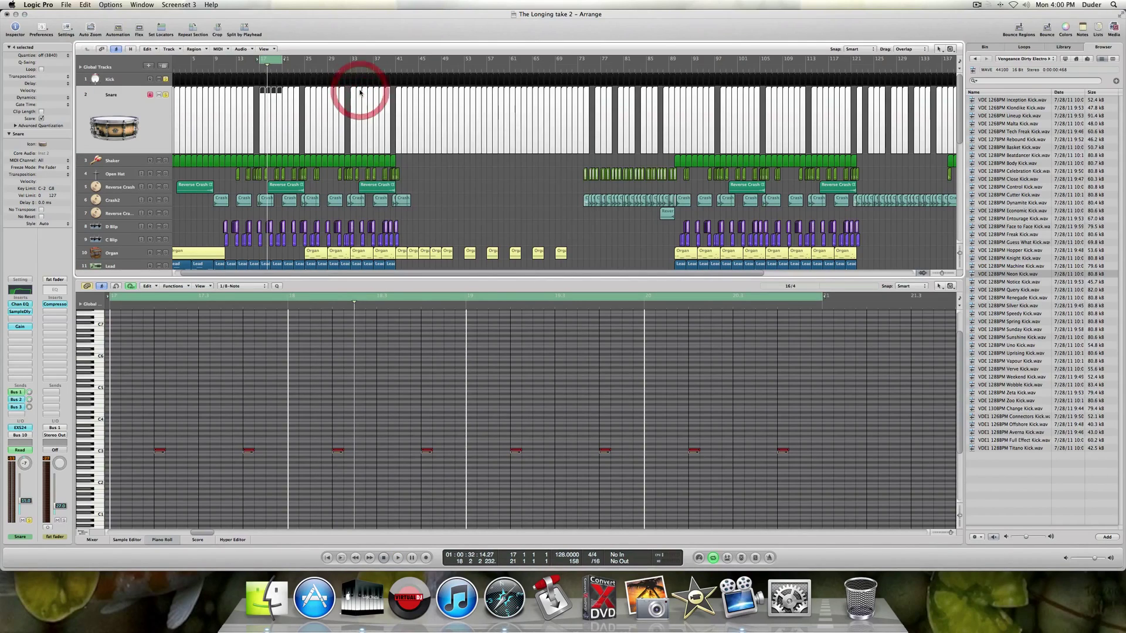
pyautogui.click(167, 96)
pyautogui.click(129, 79)
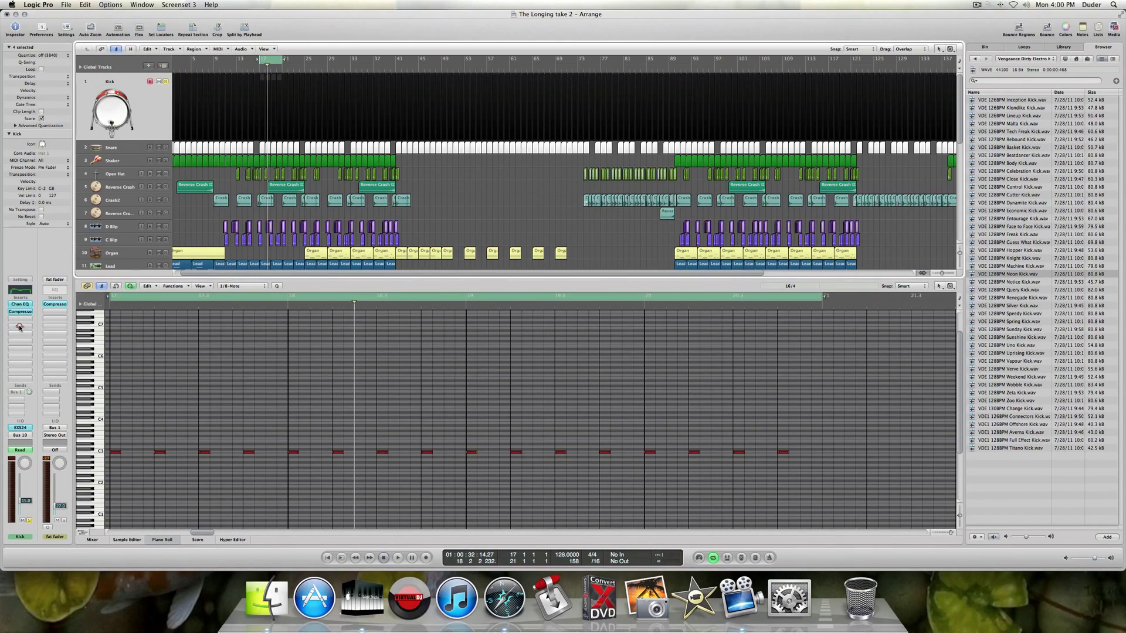
# Re-enable the Kick channel's Gain plug-in and its Bus 1 send, closing the opened Gain window.
pyautogui.click(20, 327)
pyautogui.click(26, 36)
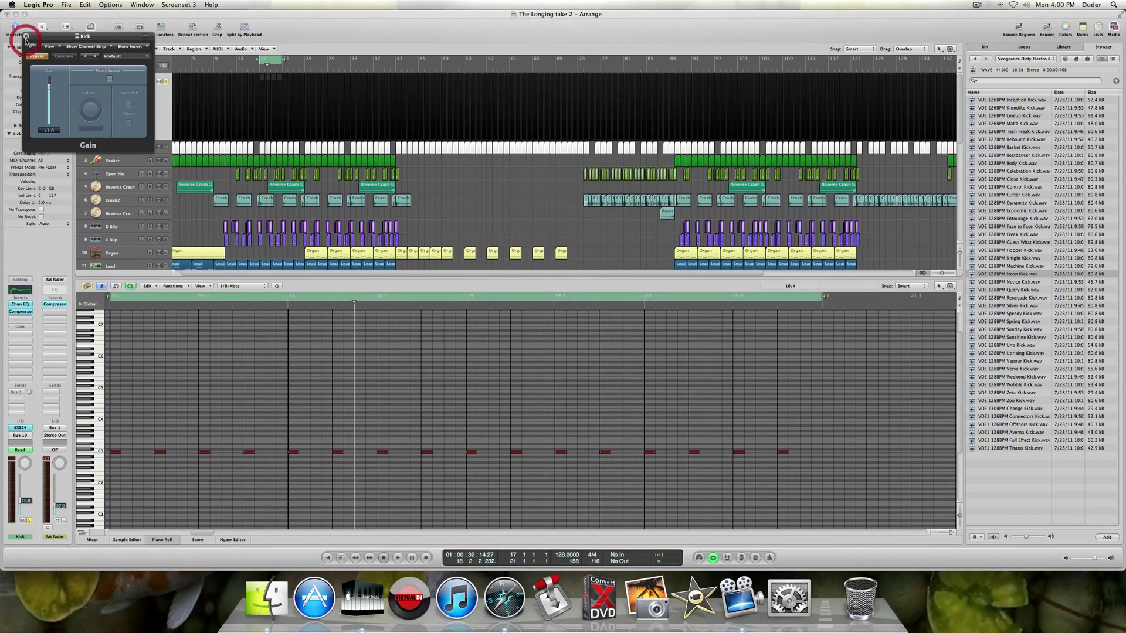
pyautogui.keyDown('alt'); pyautogui.click(17, 327); pyautogui.keyUp('alt')
pyautogui.keyDown('alt'); pyautogui.click(18, 392); pyautogui.keyUp('alt')
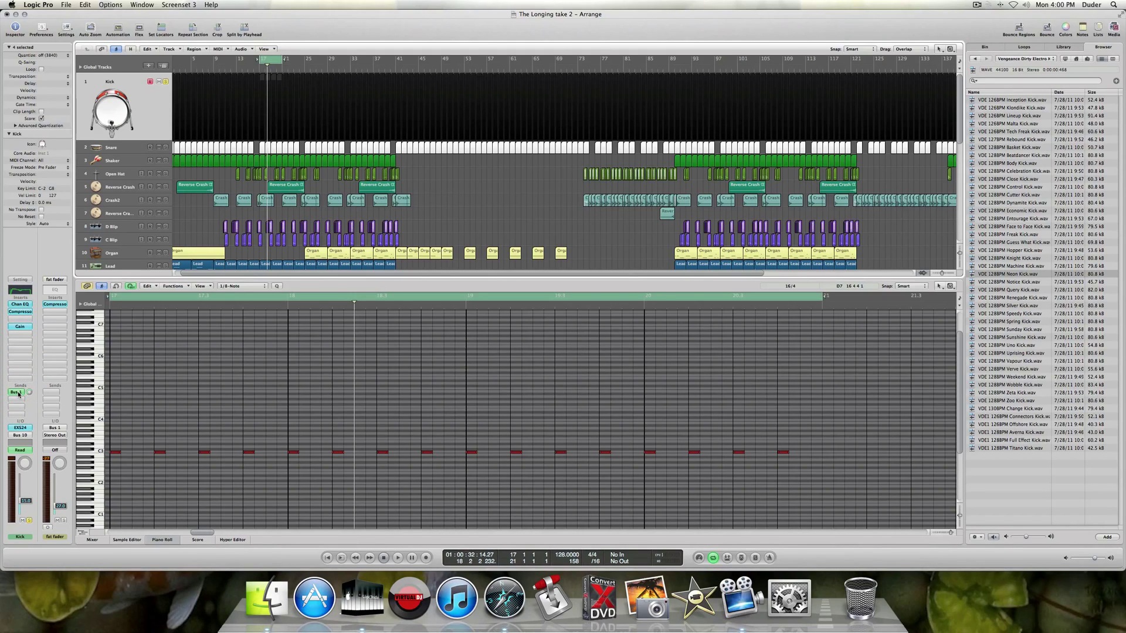
# In the Mixer, select the fat fader channel and examine the Kick's Bus 1 send options and the fat fader's Compressor settings.
pyautogui.click(92, 539)
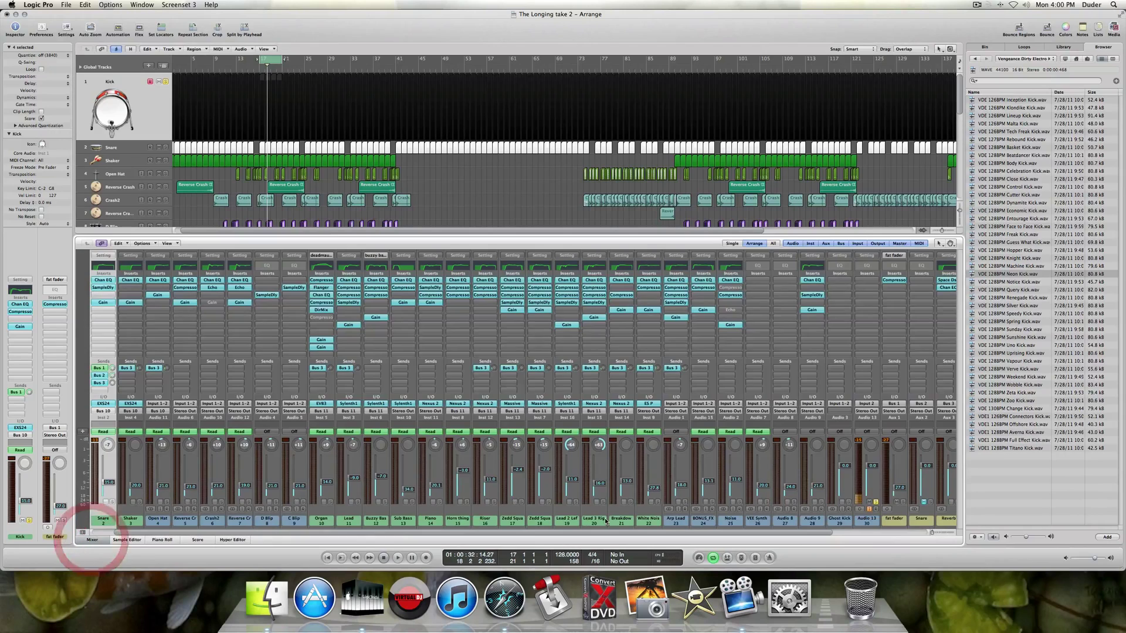
pyautogui.click(780, 521)
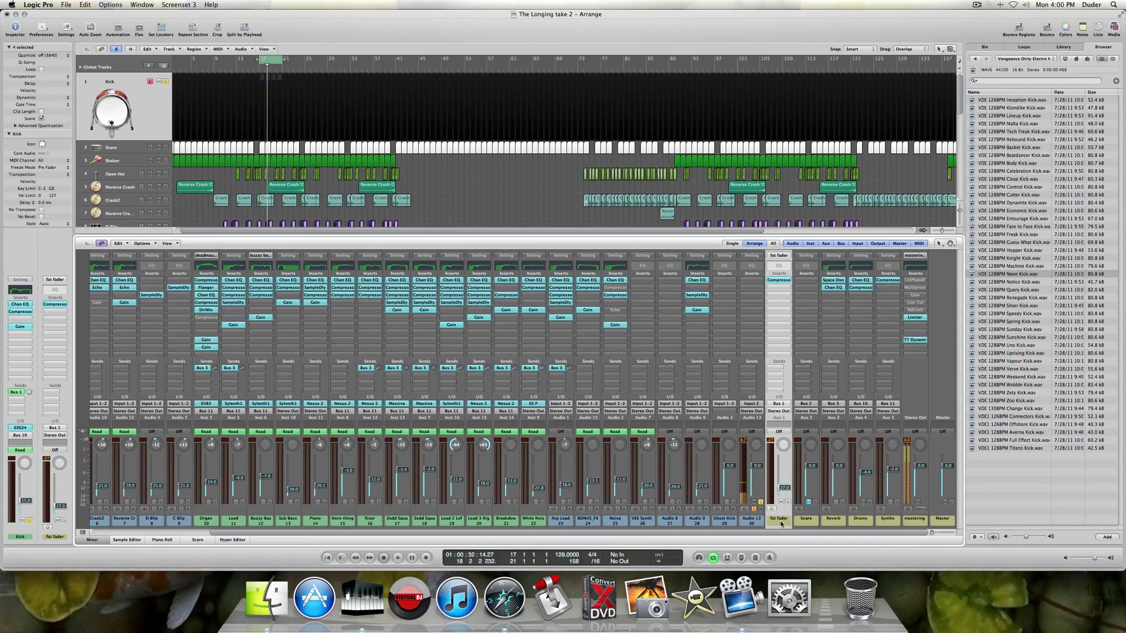
pyautogui.click(20, 393)
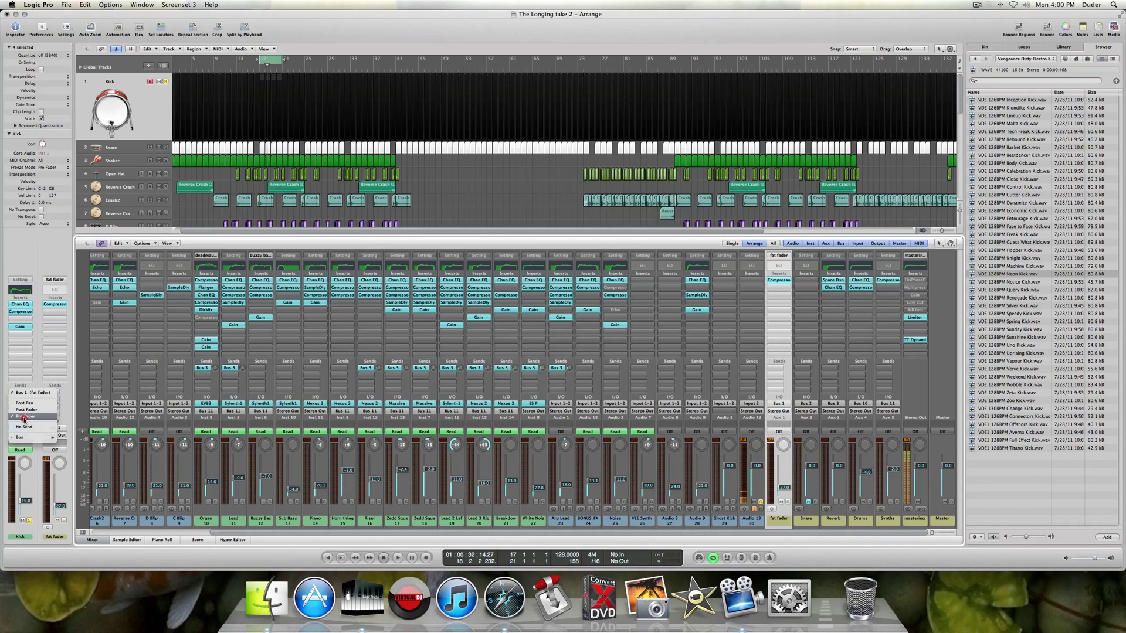
pyautogui.click(29, 247)
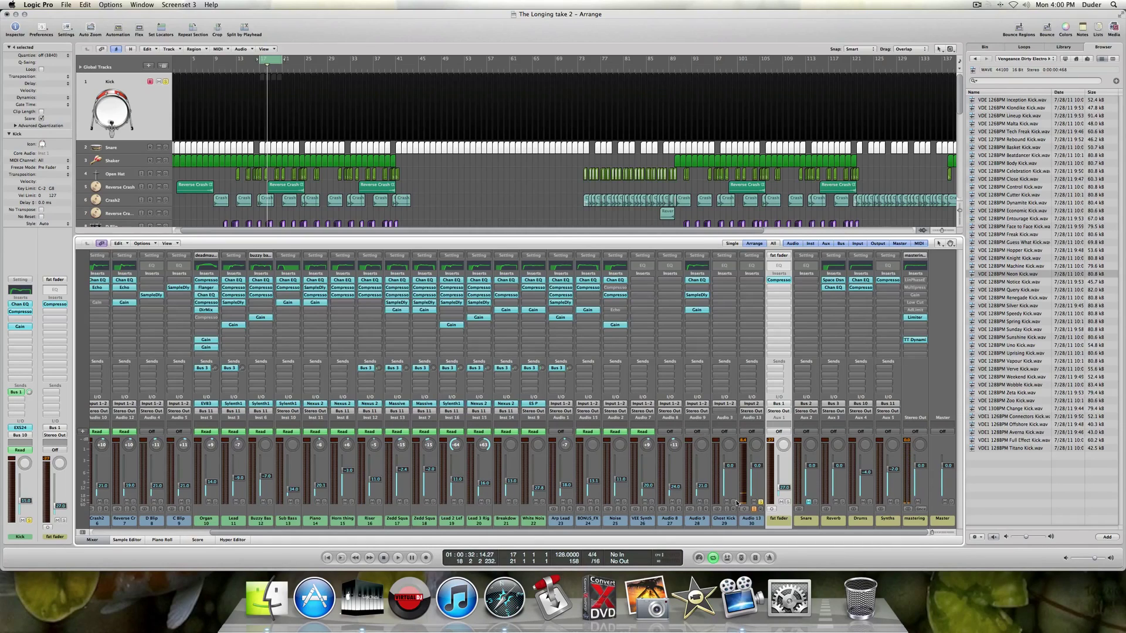
pyautogui.click(778, 281)
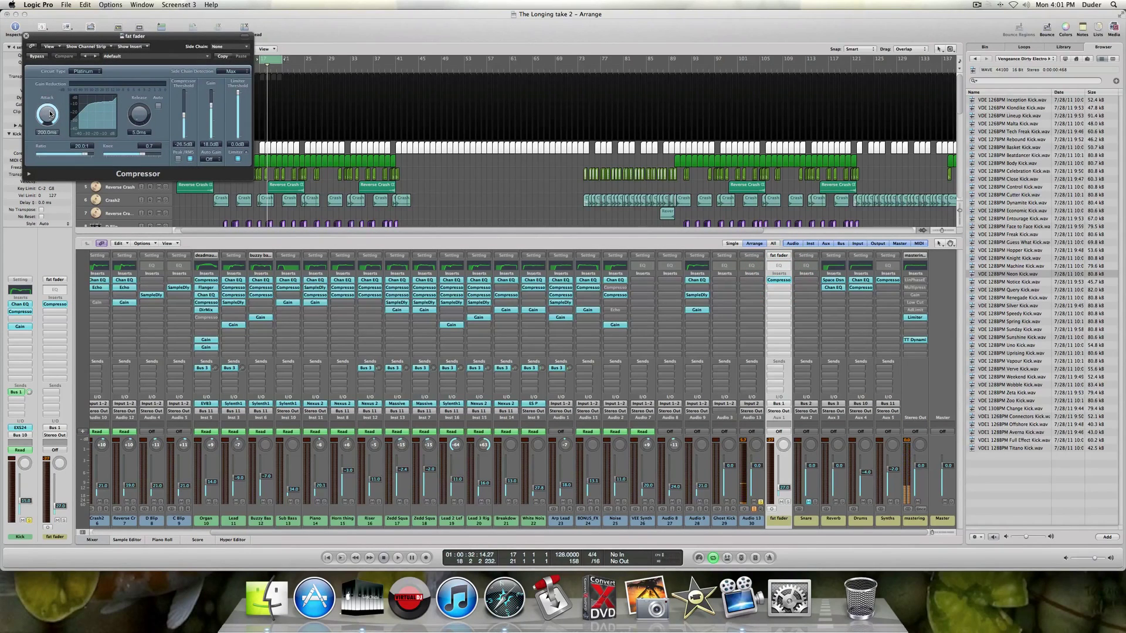
pyautogui.click(25, 35)
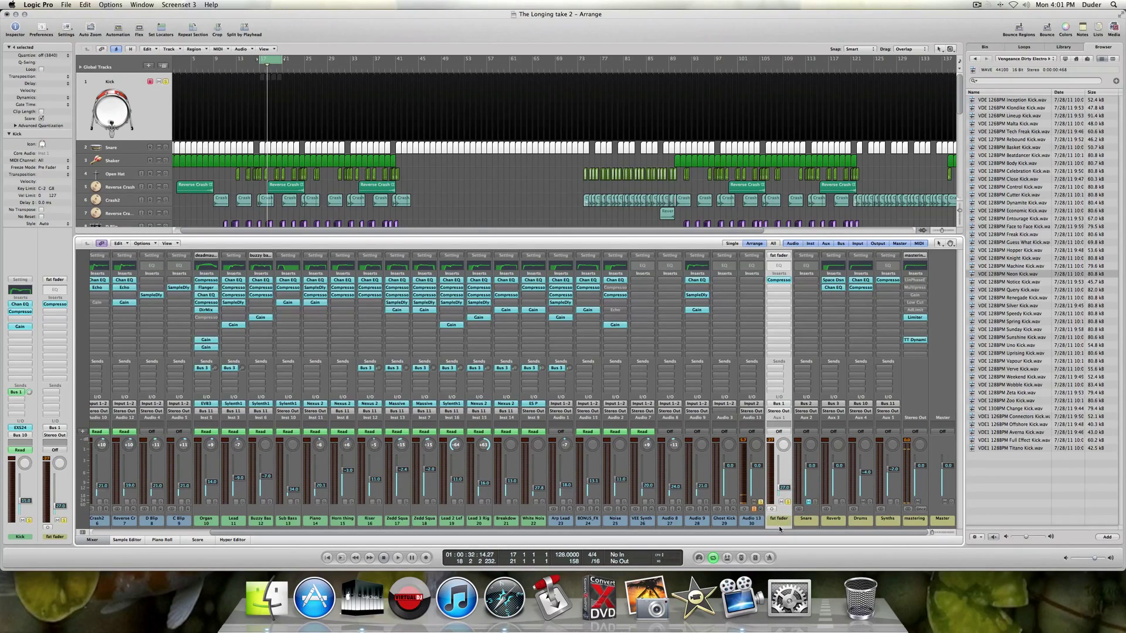
# Take the Kick channel out of solo and audition the soloed fat fader channel on its own.
pyautogui.moveTo(780, 530); pyautogui.dragTo(664, 523)
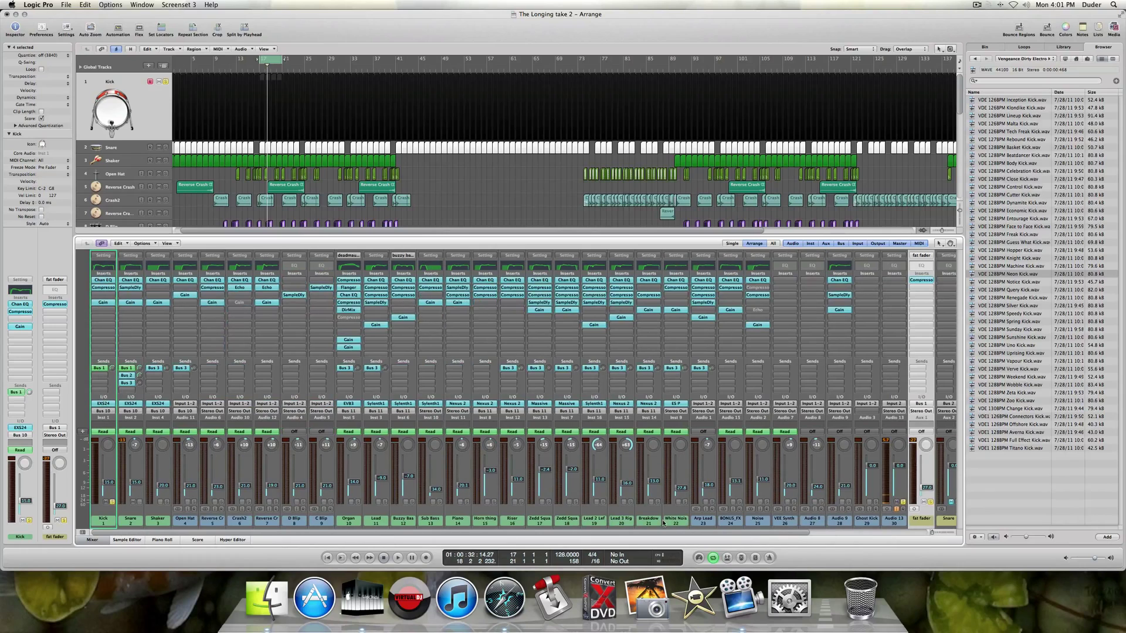
pyautogui.click(113, 502)
pyautogui.hscroll(2, 525, 521)
pyautogui.hscroll(4, 525, 521)
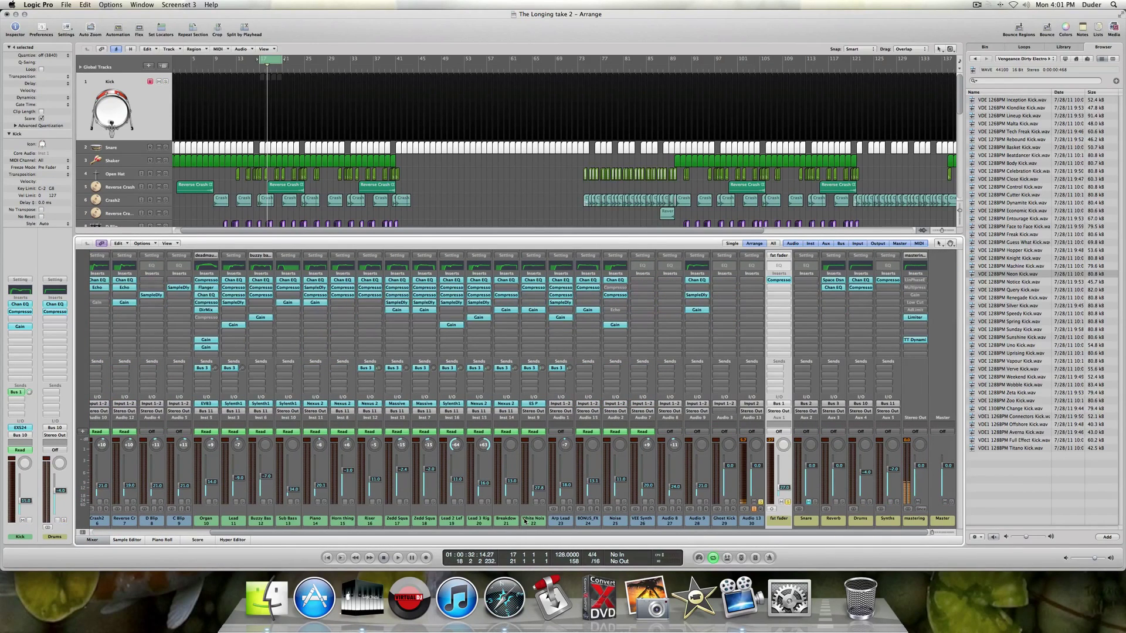
pyautogui.press('space')
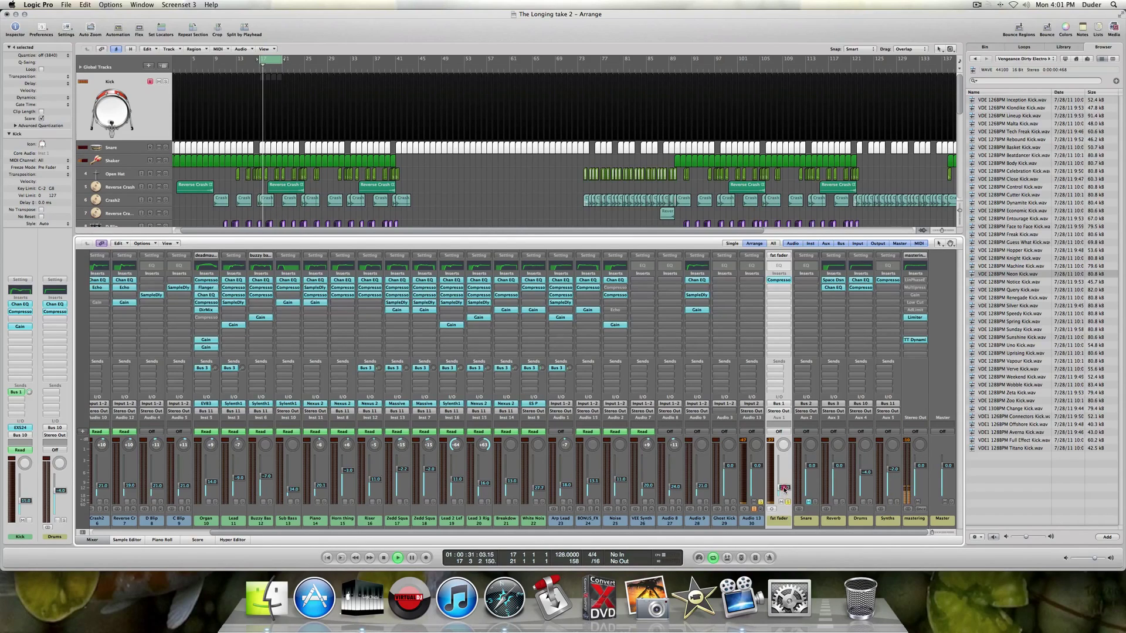
# Try a higher fat fader volume during playback, and return the fader to its previous level.
pyautogui.moveTo(784, 496); pyautogui.dragTo(785, 471)
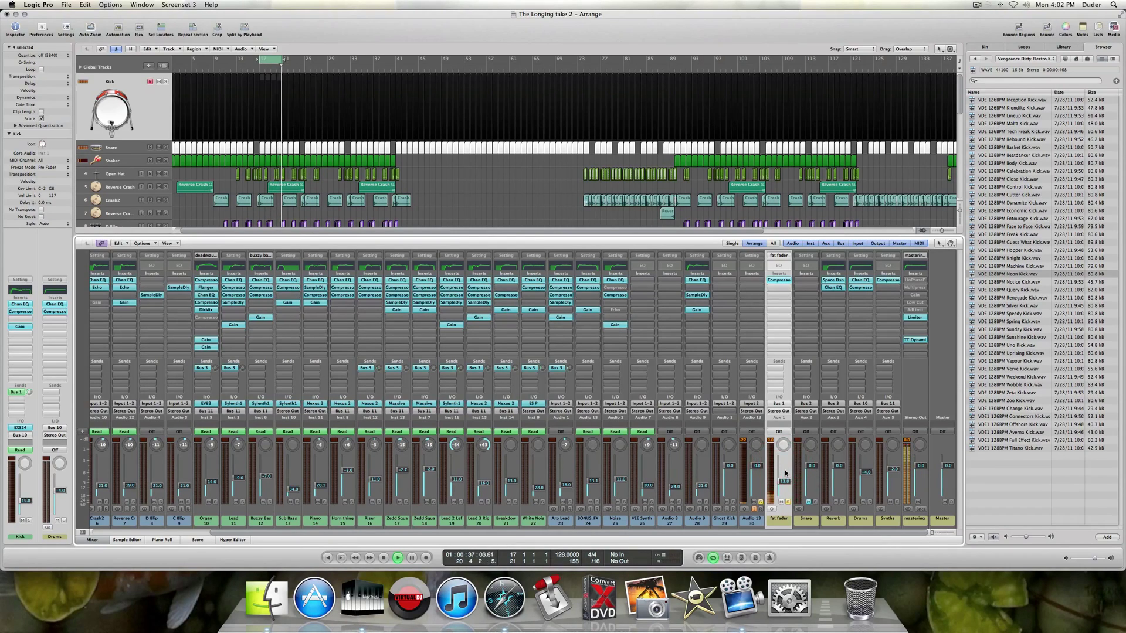
pyautogui.press('space')
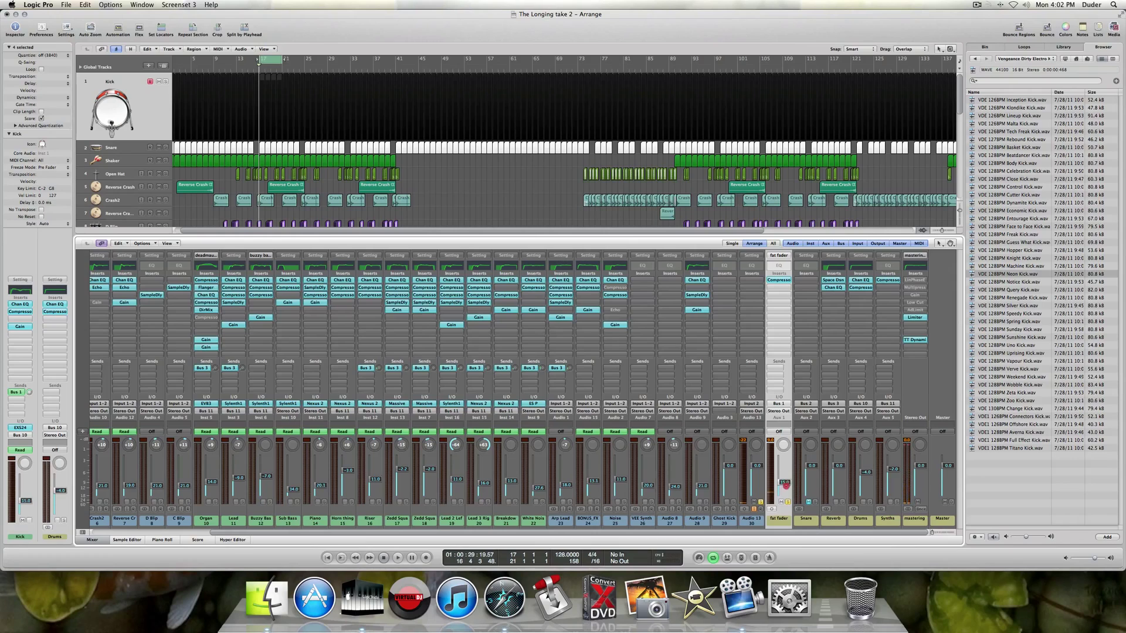
pyautogui.moveTo(786, 493); pyautogui.dragTo(478, 515)
# Solo the Kick and Snare channels and take the fat fader channel out of solo.
pyautogui.hscroll(-5, 550, 524)
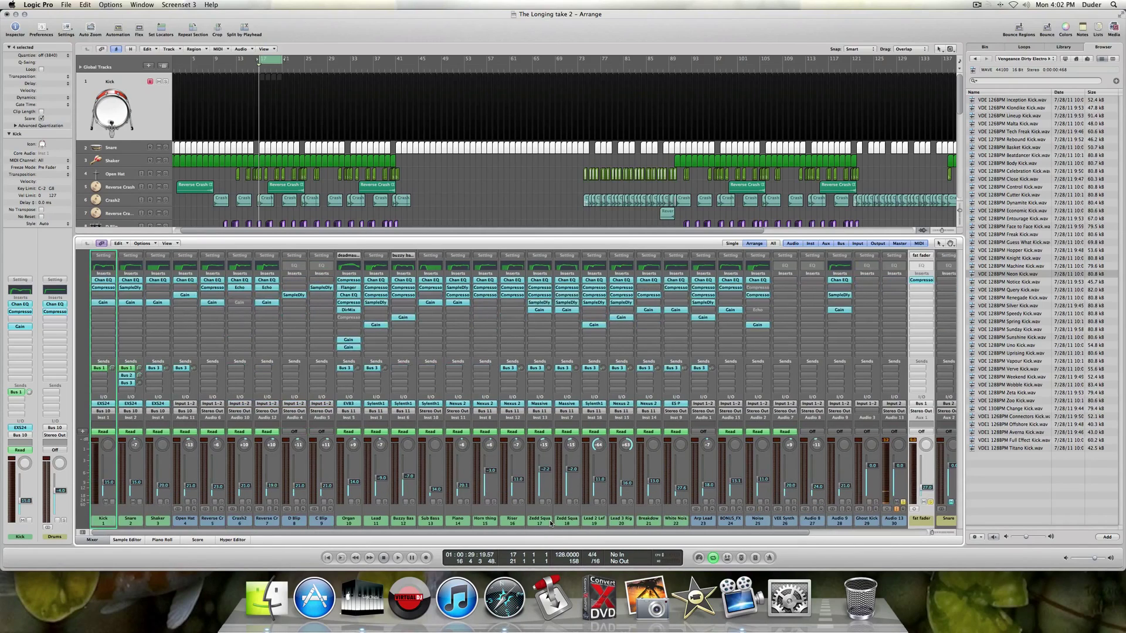
pyautogui.click(106, 502)
pyautogui.click(112, 502)
pyautogui.click(139, 502)
pyautogui.hscroll(5, 604, 510)
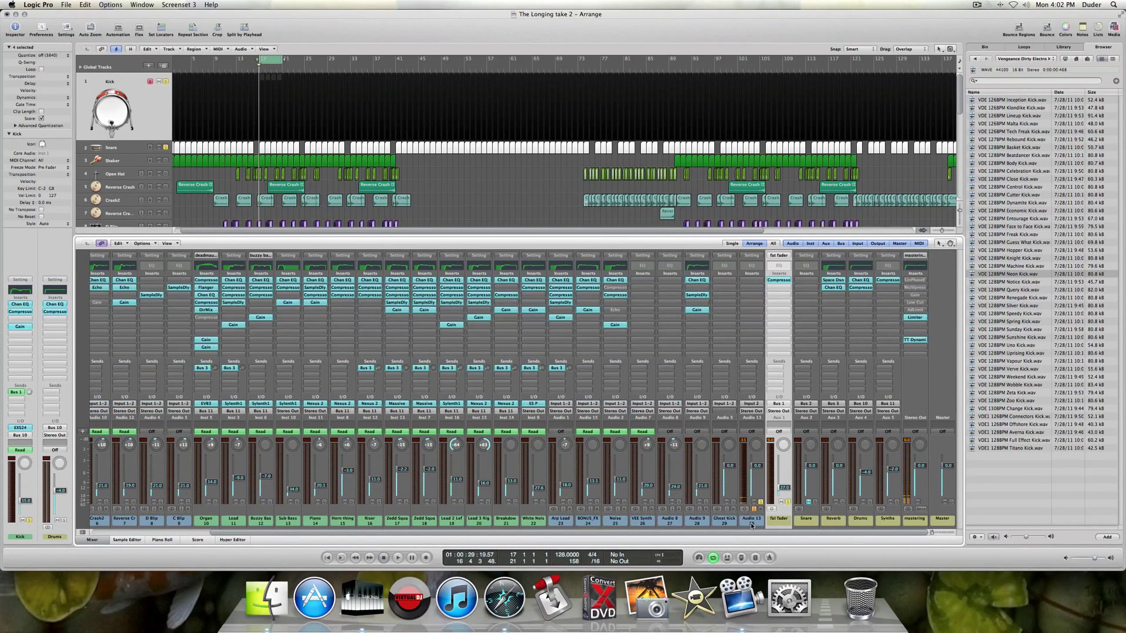
pyautogui.click(789, 502)
# Compare the soloed Kick and Snare with the fat fader channel muted and unmuted during playback.
pyautogui.click(781, 502)
pyautogui.press('space')
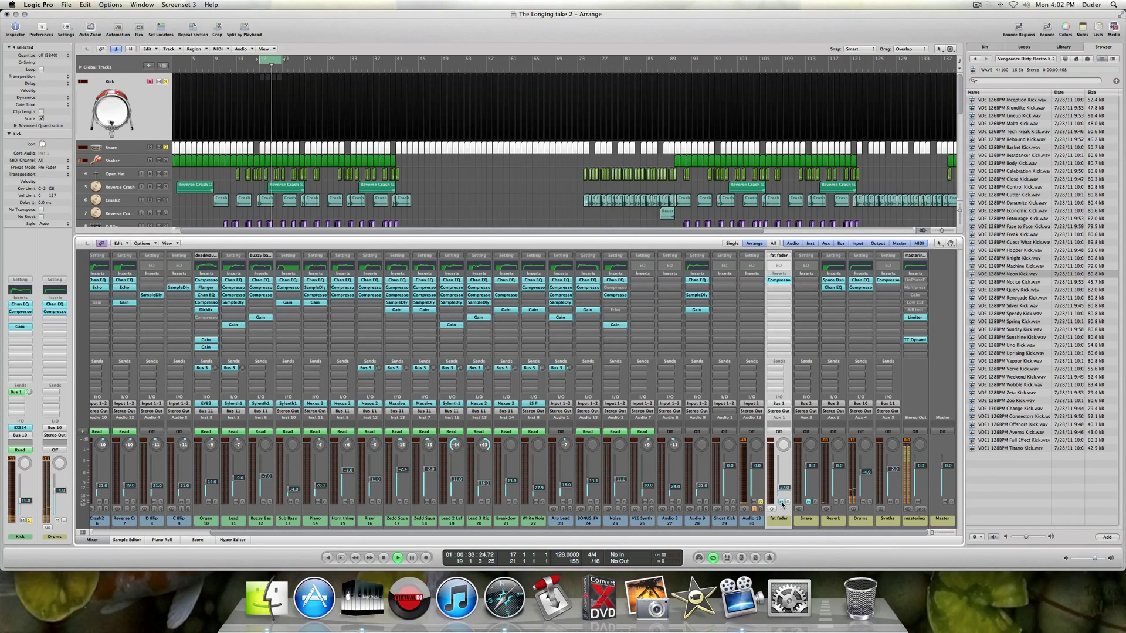
pyautogui.click(781, 503)
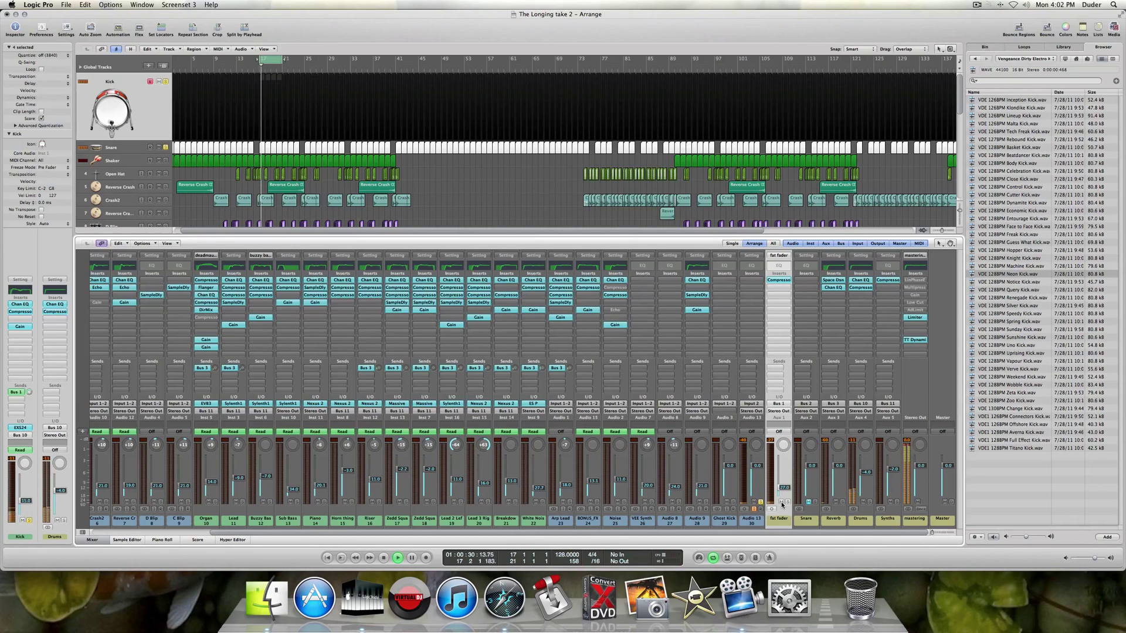
# Toggle the fat fader channel's mute several more times while the Kick and Snare play, and stop playback.
pyautogui.click(780, 503)
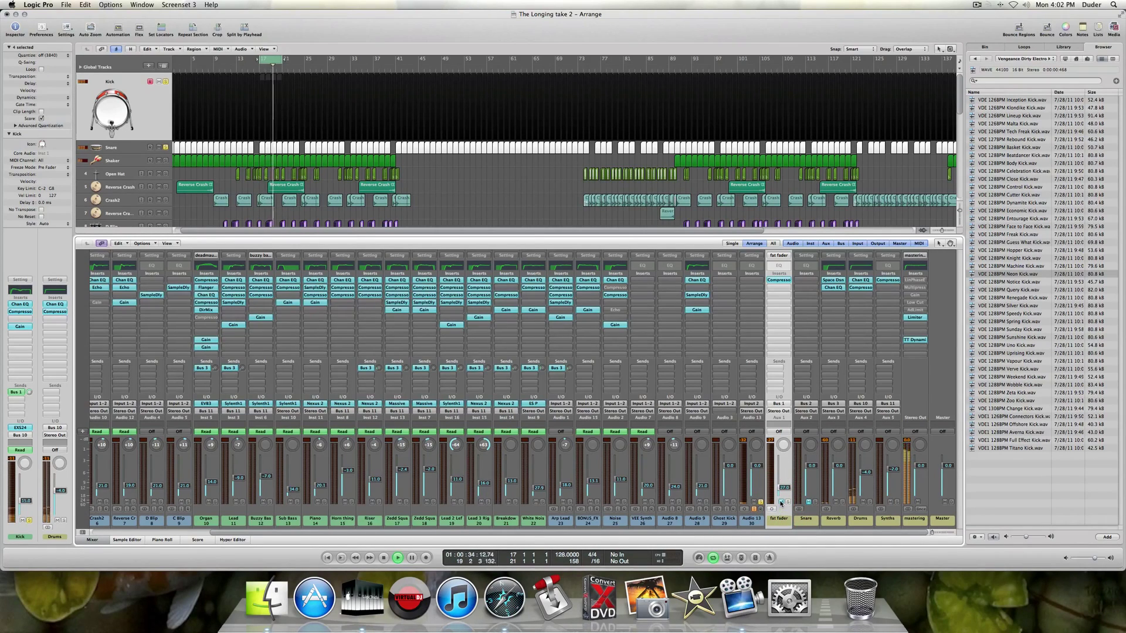
pyautogui.click(781, 503)
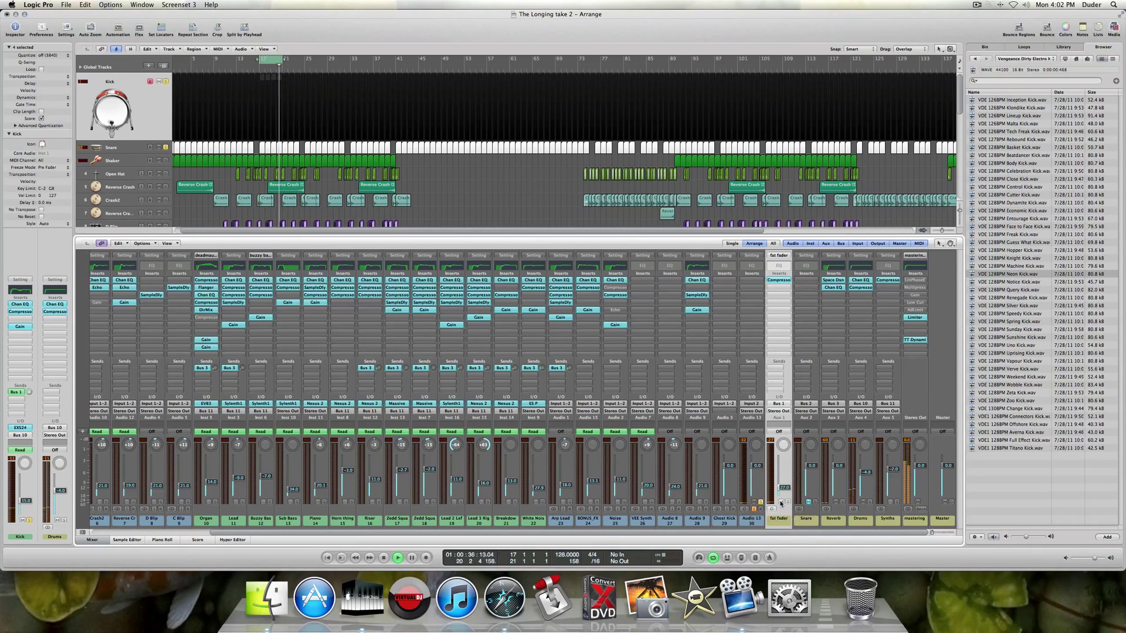
pyautogui.click(781, 503)
pyautogui.click(781, 502)
pyautogui.press('space')
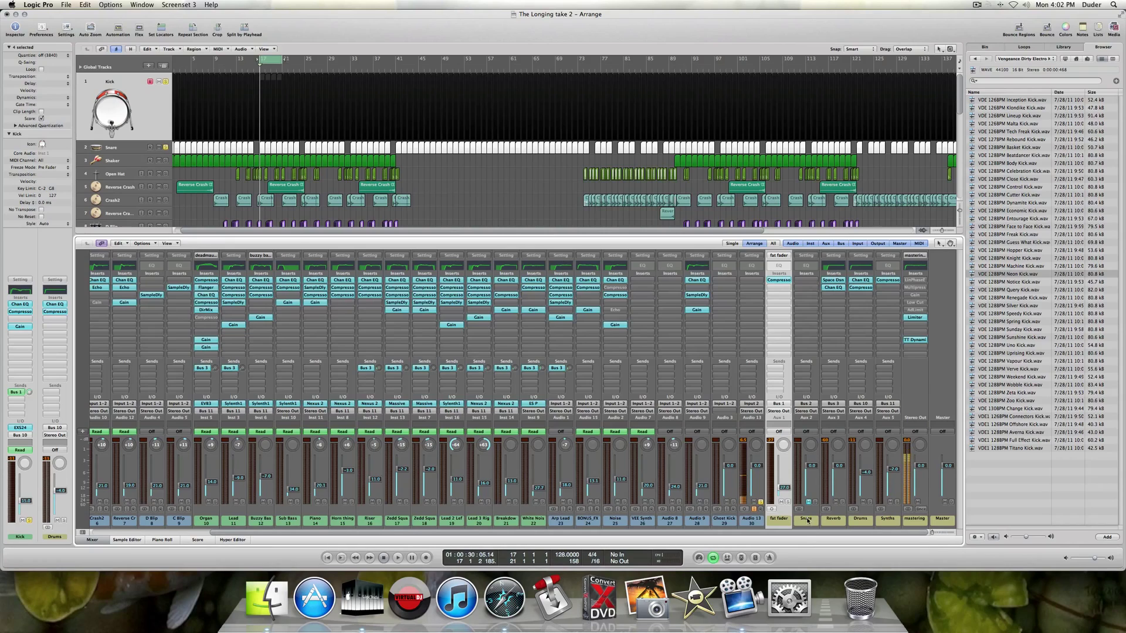
# Select the Snare channel and open its EXS24 sampler and the instrument editor for the longing snare instrument.
pyautogui.click(862, 524)
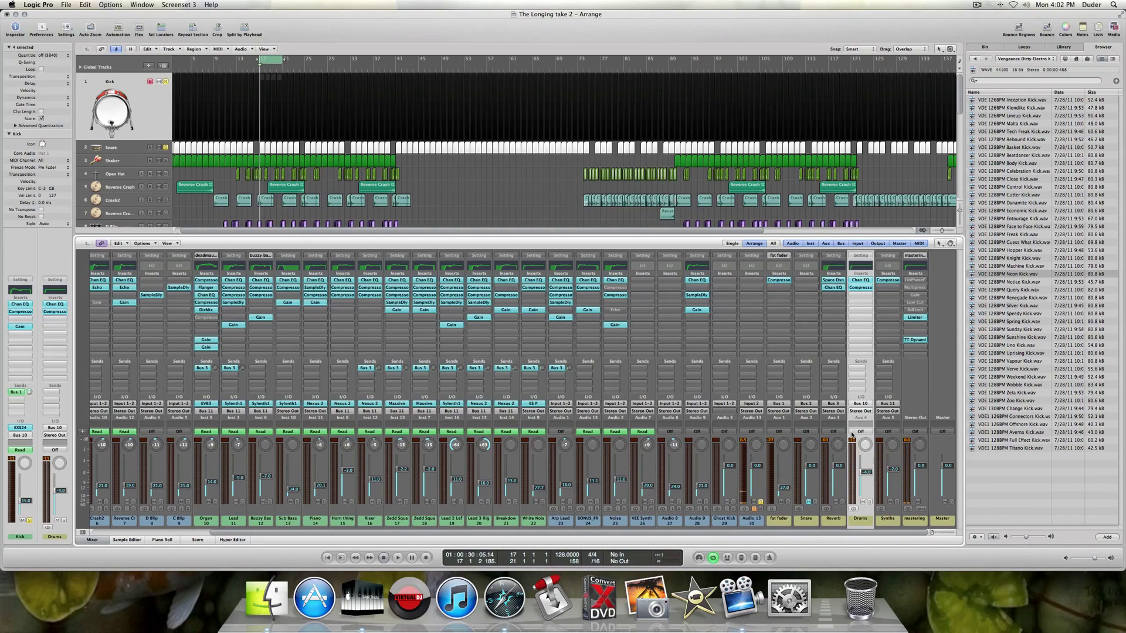
pyautogui.hscroll(-1, 846, 523)
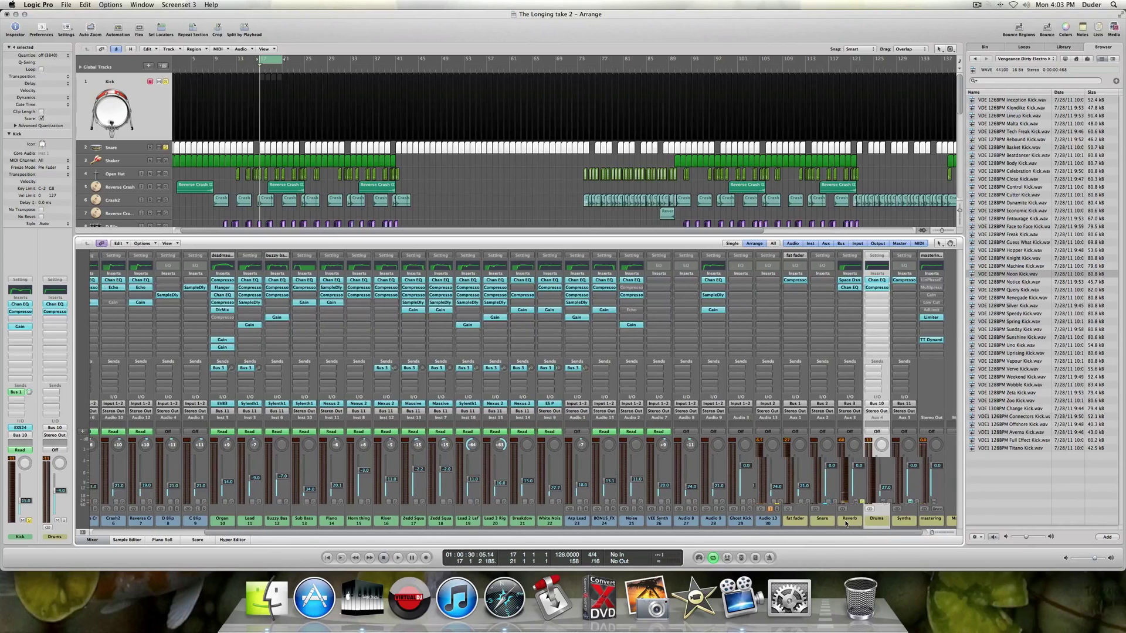
pyautogui.hscroll(-5, 846, 524)
pyautogui.click(131, 520)
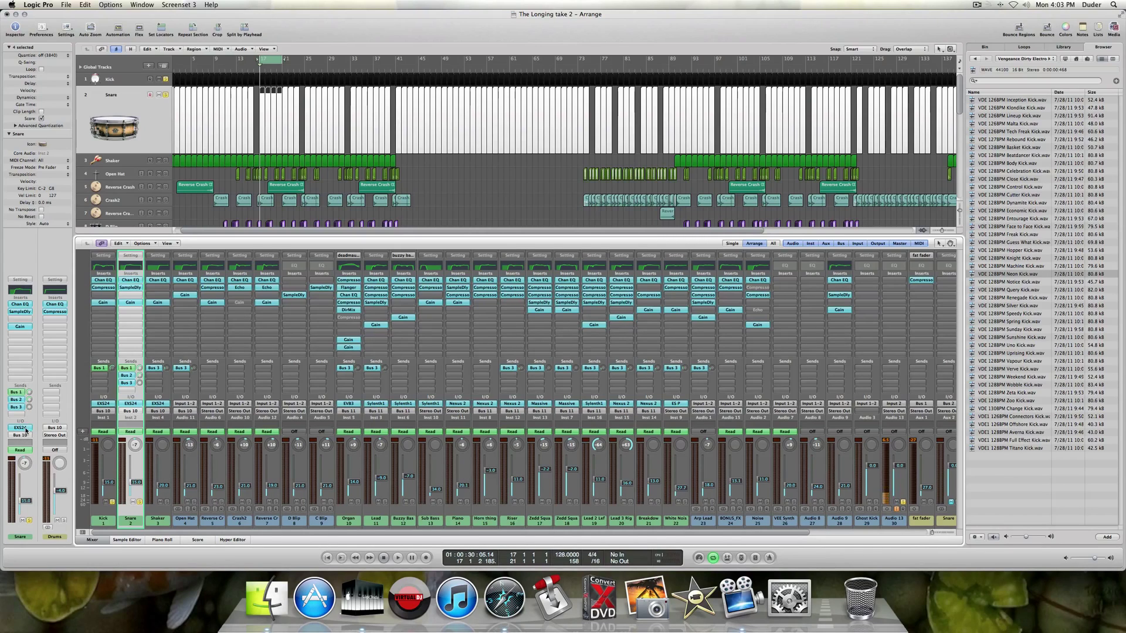
pyautogui.click(22, 428)
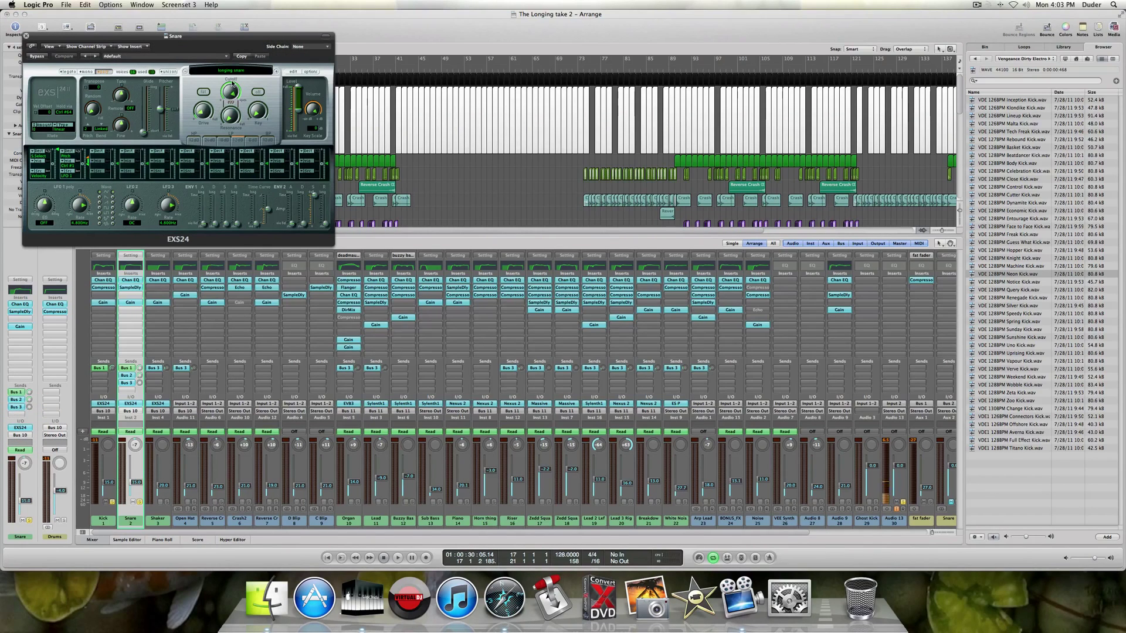
pyautogui.click(293, 72)
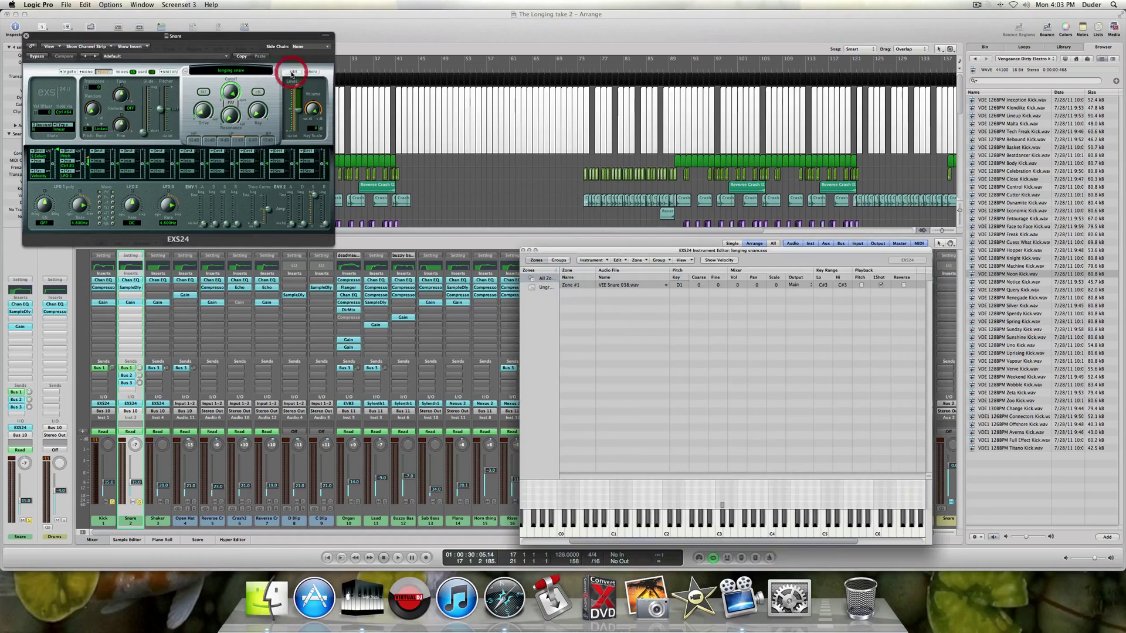
# Browse the Samples folder to VENGEANCE ELECTRO and open its VEE Snares folder.
pyautogui.click(1082, 60)
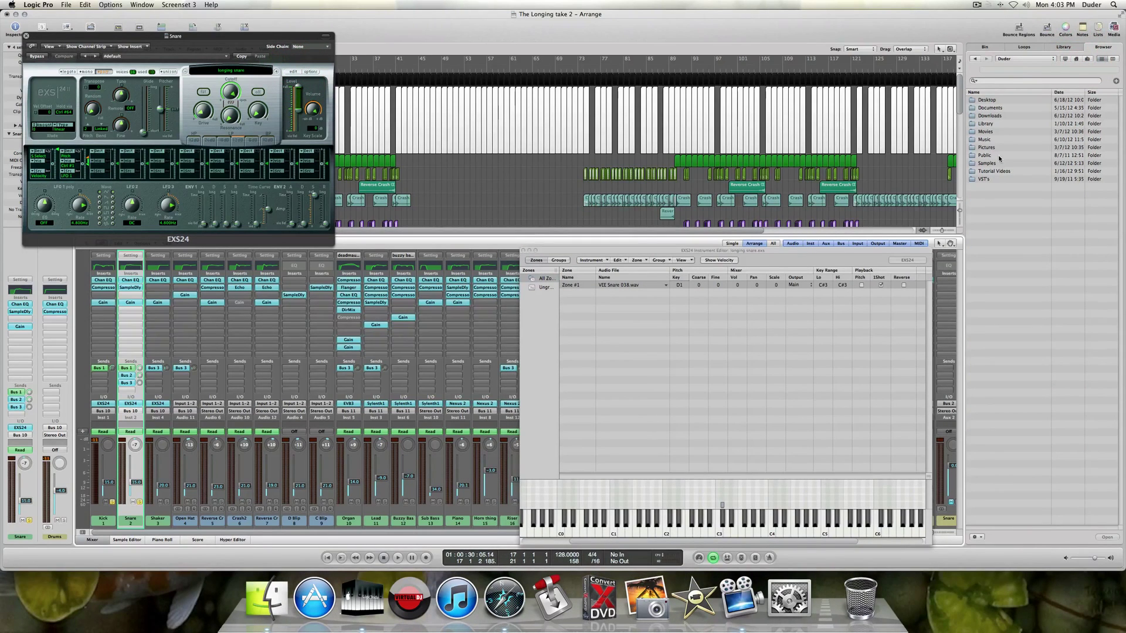
pyautogui.doubleClick(990, 165)
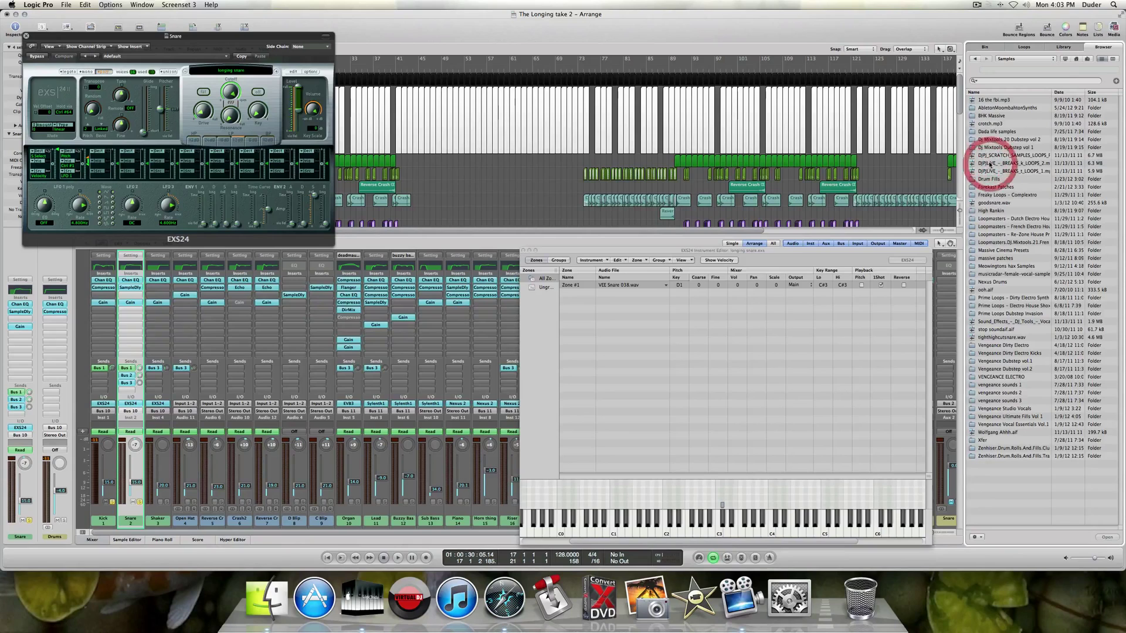
pyautogui.doubleClick(1000, 377)
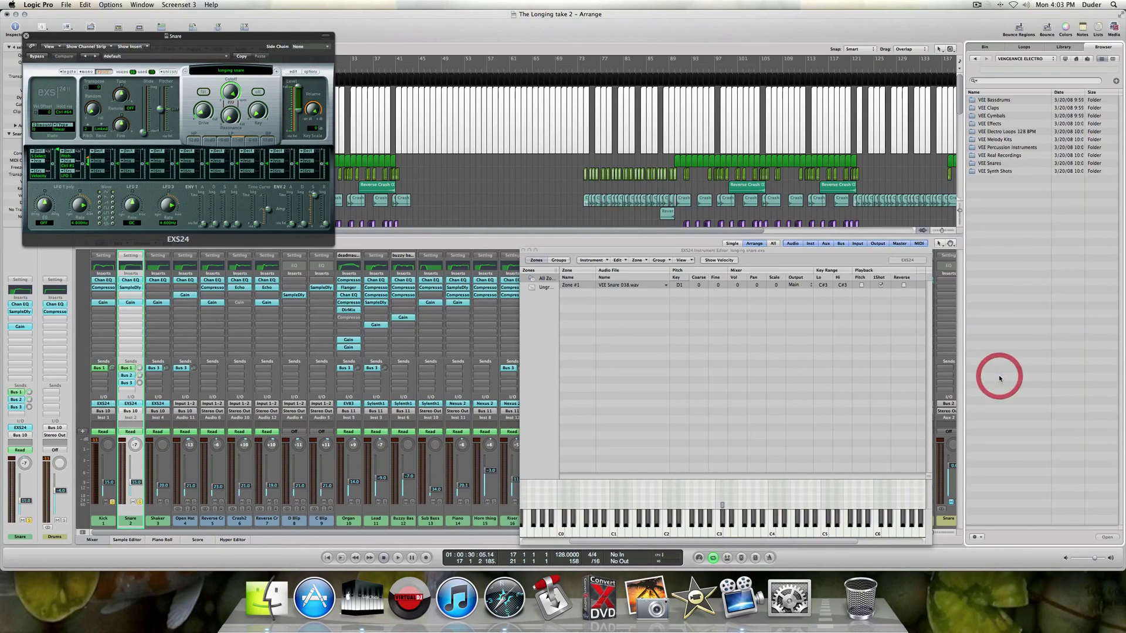
pyautogui.click(990, 163)
pyautogui.doubleClick(990, 164)
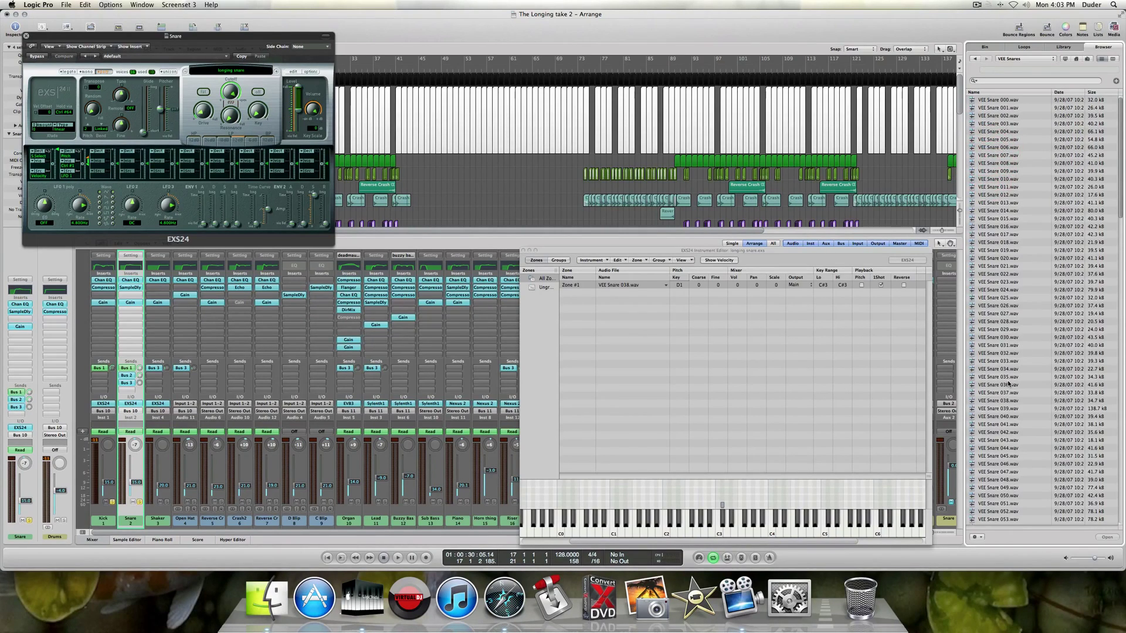
# Audition VEE Snare 038.wav repeatedly, and close the EXS24 instrument editor and the sampler window.
pyautogui.scroll(-2, 1008, 384)
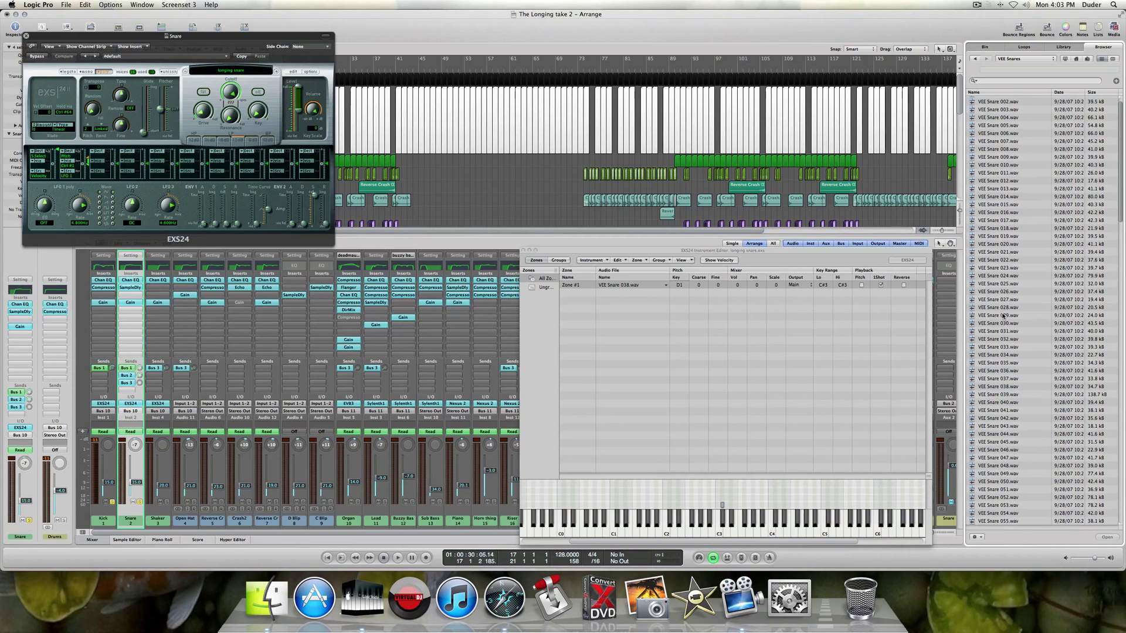
pyautogui.scroll(-1, 1008, 435)
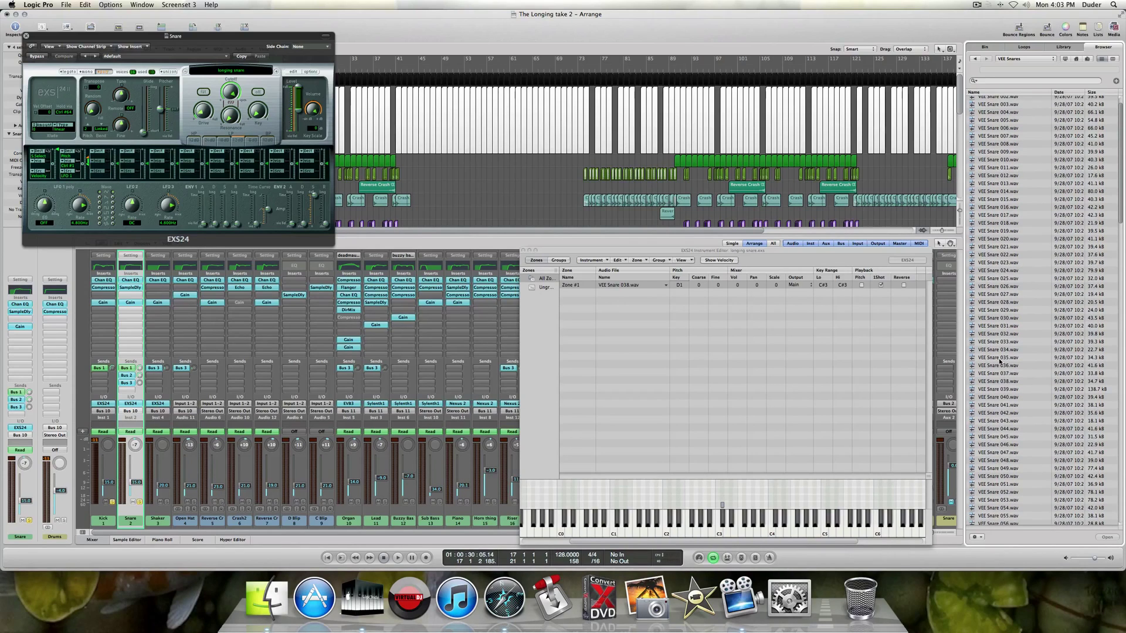
pyautogui.click(1007, 382)
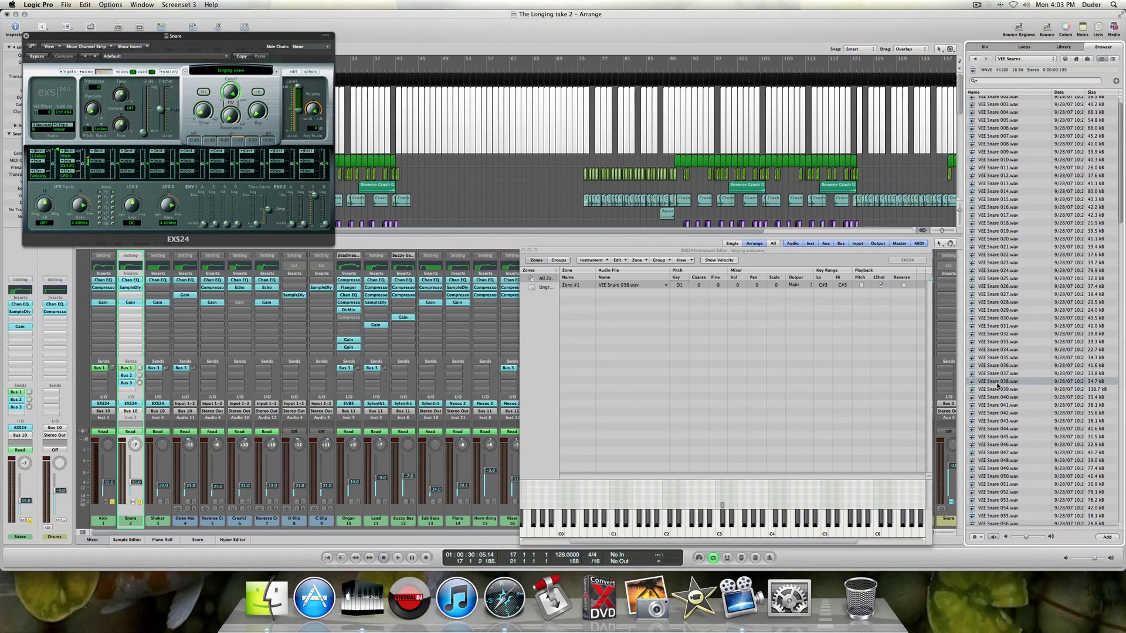
pyautogui.click(998, 384)
pyautogui.click(998, 383)
pyautogui.click(998, 384)
pyautogui.click(999, 383)
pyautogui.click(523, 251)
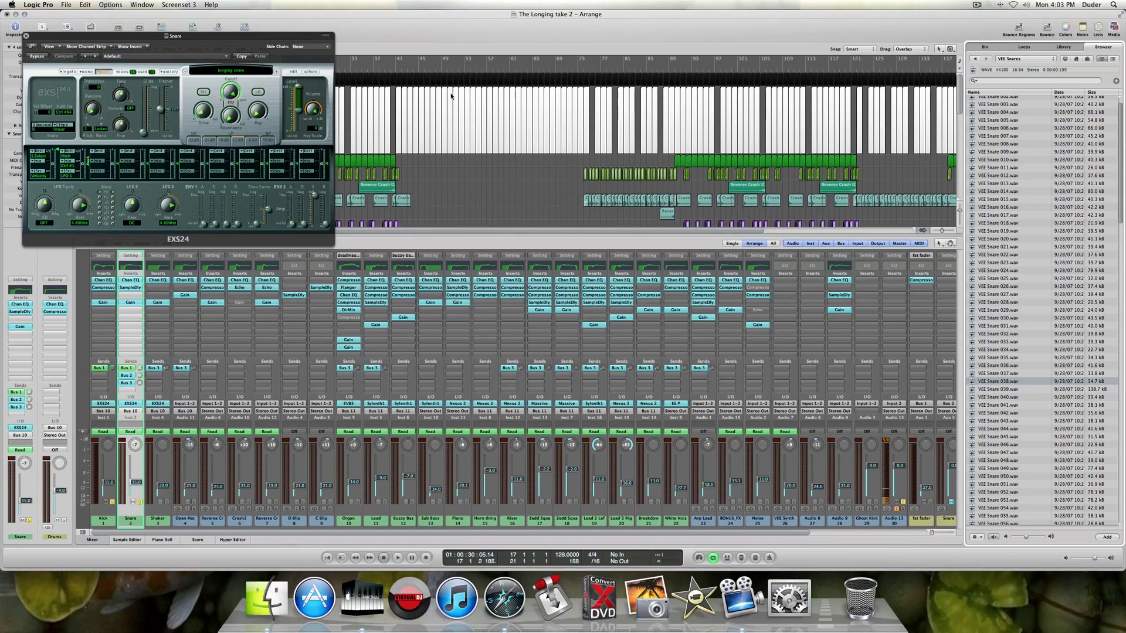
pyautogui.click(26, 36)
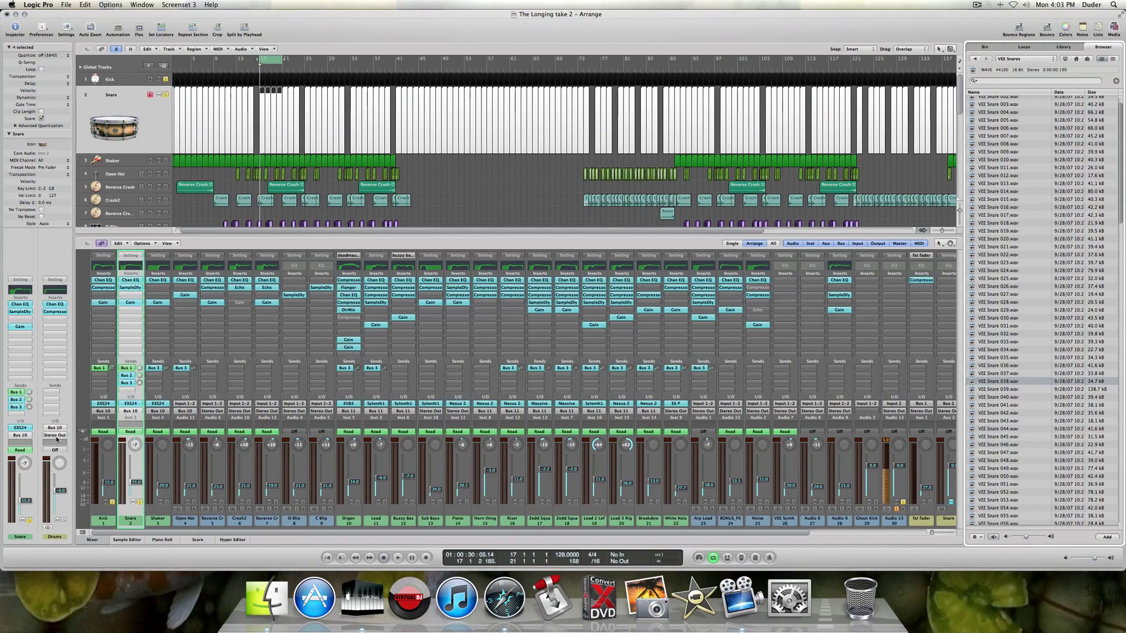
# Reopen the Snare's EXS24 sampler, try a higher setting on its output volume slider, and close the sampler.
pyautogui.click(21, 428)
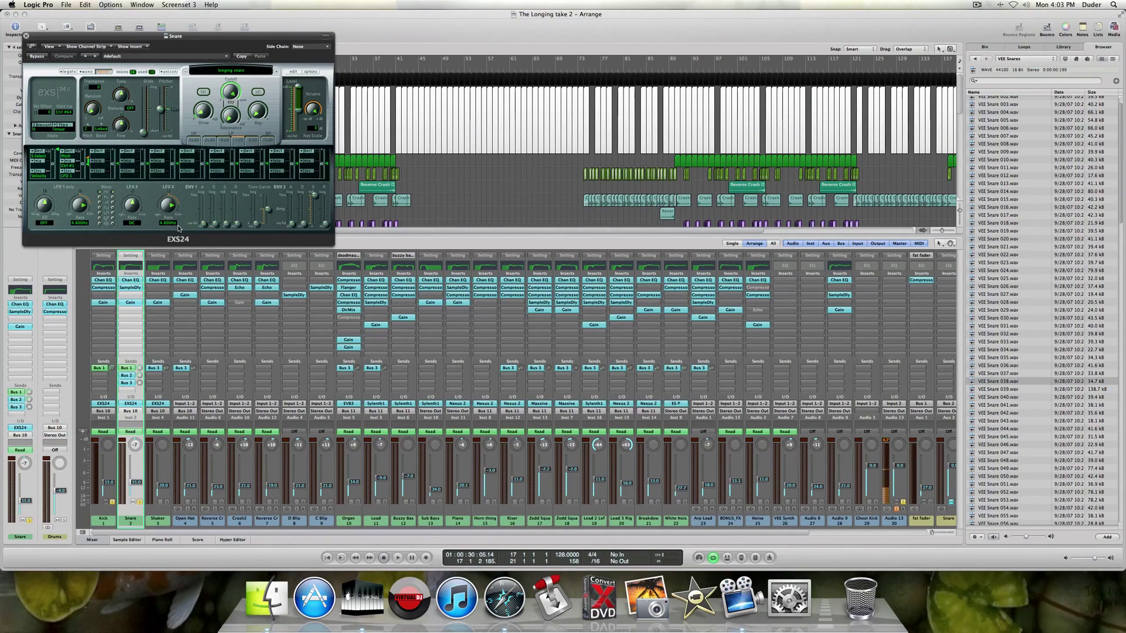
pyautogui.click(290, 98)
pyautogui.click(299, 113)
pyautogui.moveTo(299, 113); pyautogui.dragTo(299, 88)
pyautogui.click(299, 113)
pyautogui.click(299, 112)
pyautogui.click(297, 114)
pyautogui.click(26, 35)
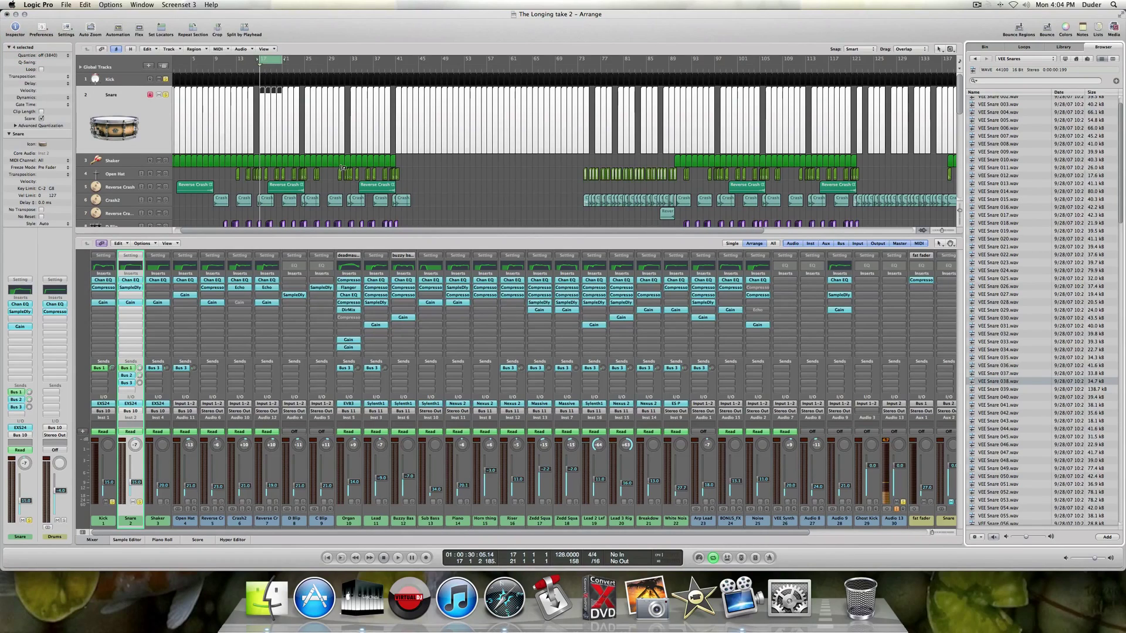
# Open the Snare regions at bar 17 in the Piano Roll and examine the spacing of their notes.
pyautogui.doubleClick(262, 120)
pyautogui.click(166, 439)
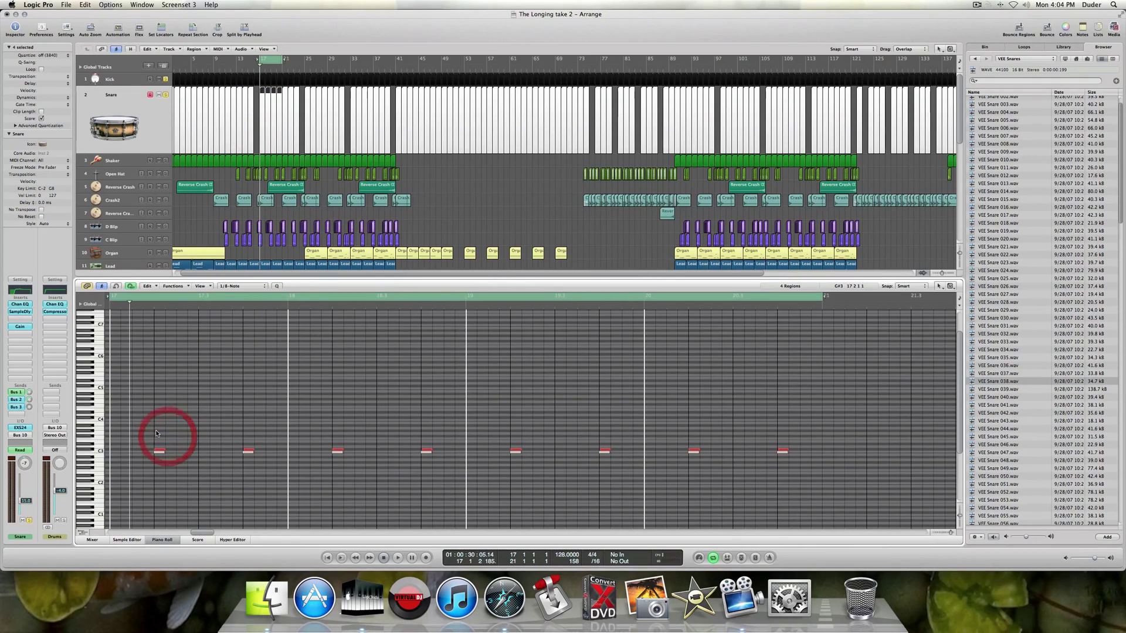
pyautogui.click(160, 451)
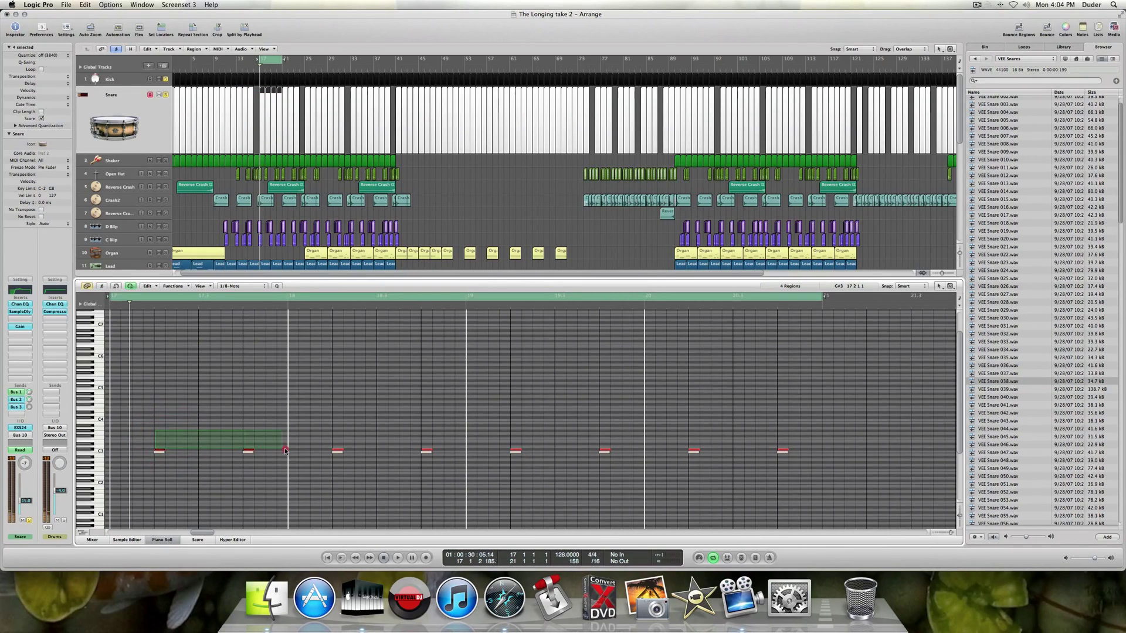
pyautogui.click(251, 438)
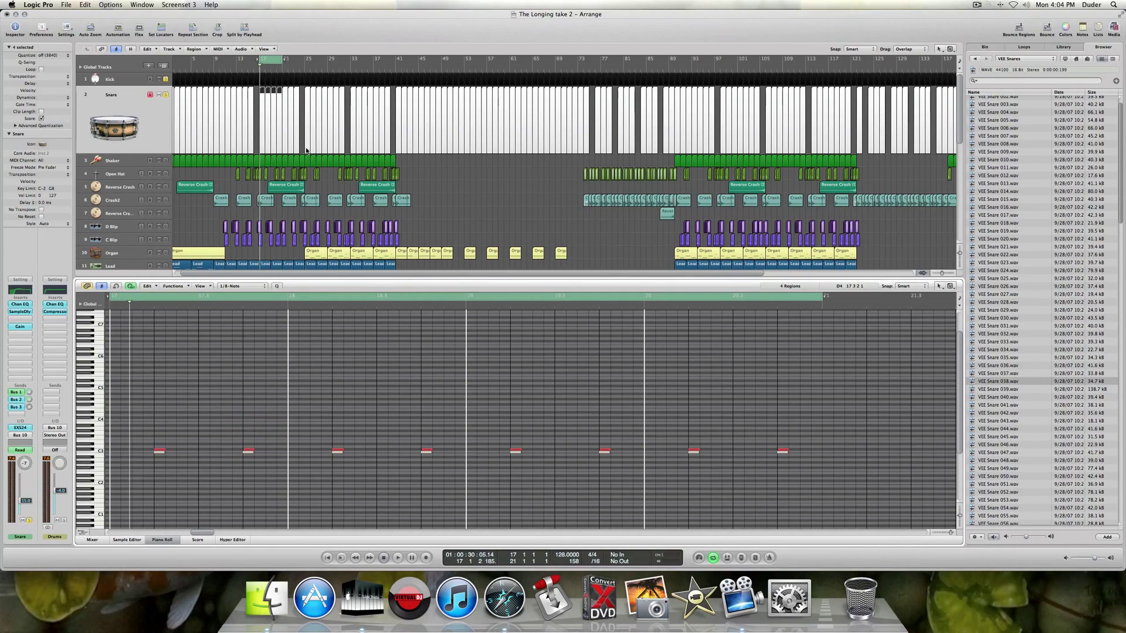
# Show the notes of the Snare region at bar 71 in the Piano Roll.
pyautogui.click(570, 115)
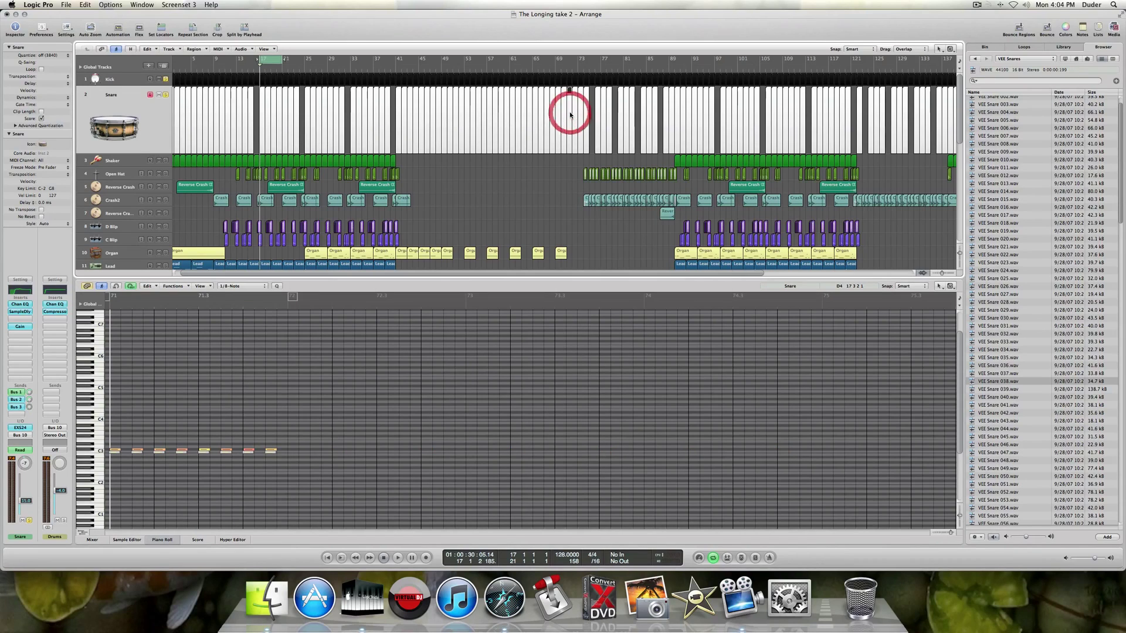
pyautogui.click(112, 440)
pyautogui.click(112, 440)
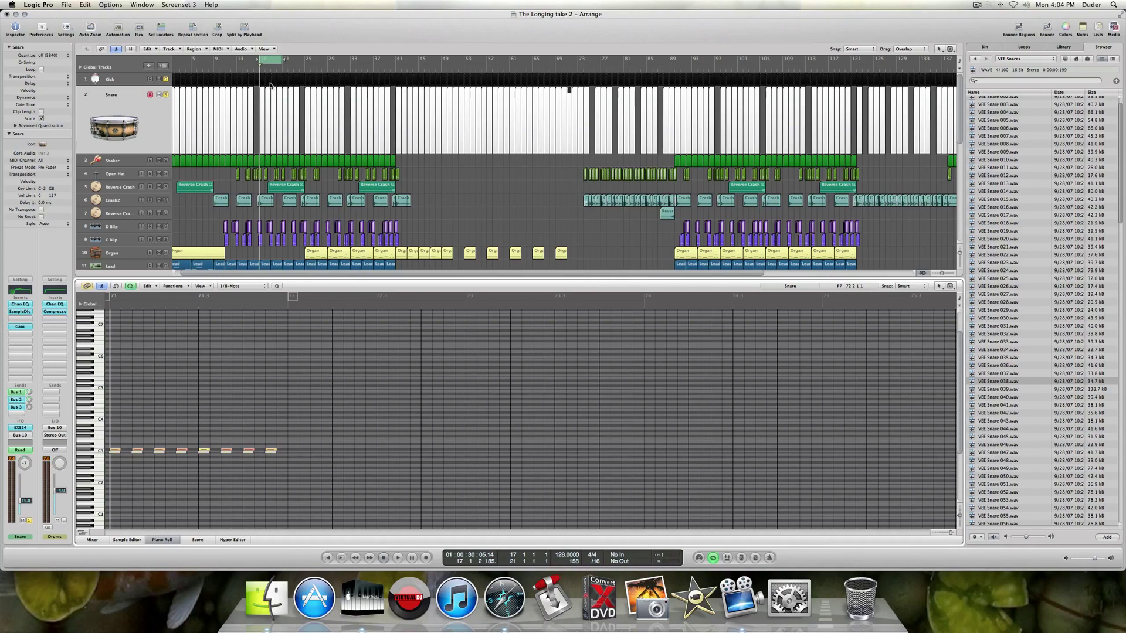
# Select the Snare region at bar 17, bypass the Snare's Channel EQ, Sample Delay, Gain and all three bus sends, and audition the dry sound.
pyautogui.click(260, 103)
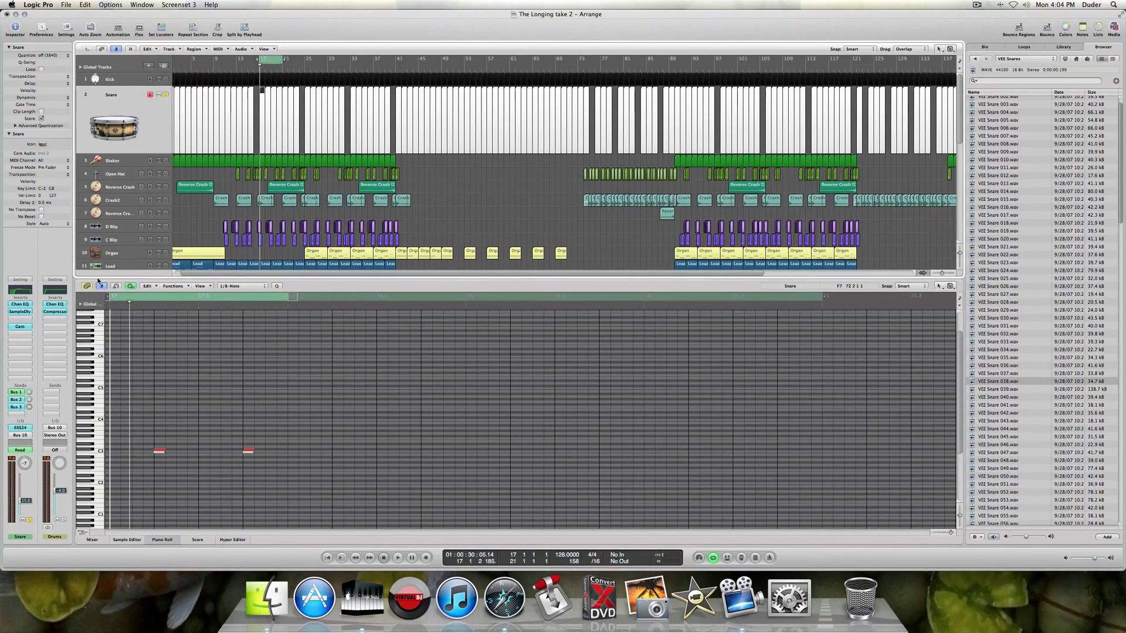
pyautogui.click(21, 305)
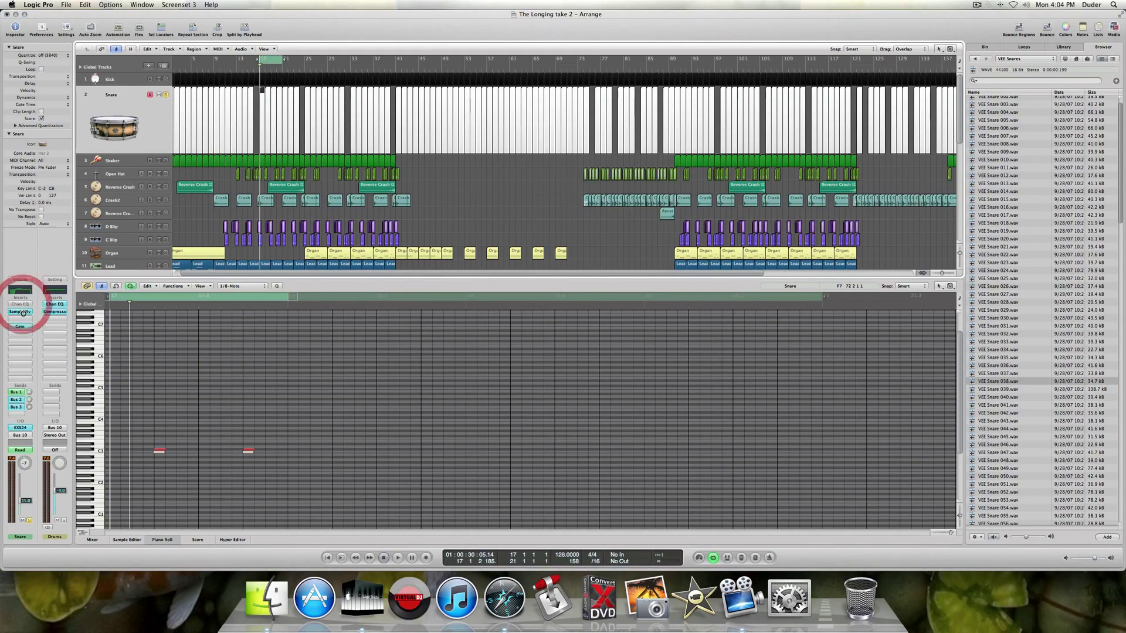
pyautogui.click(24, 299)
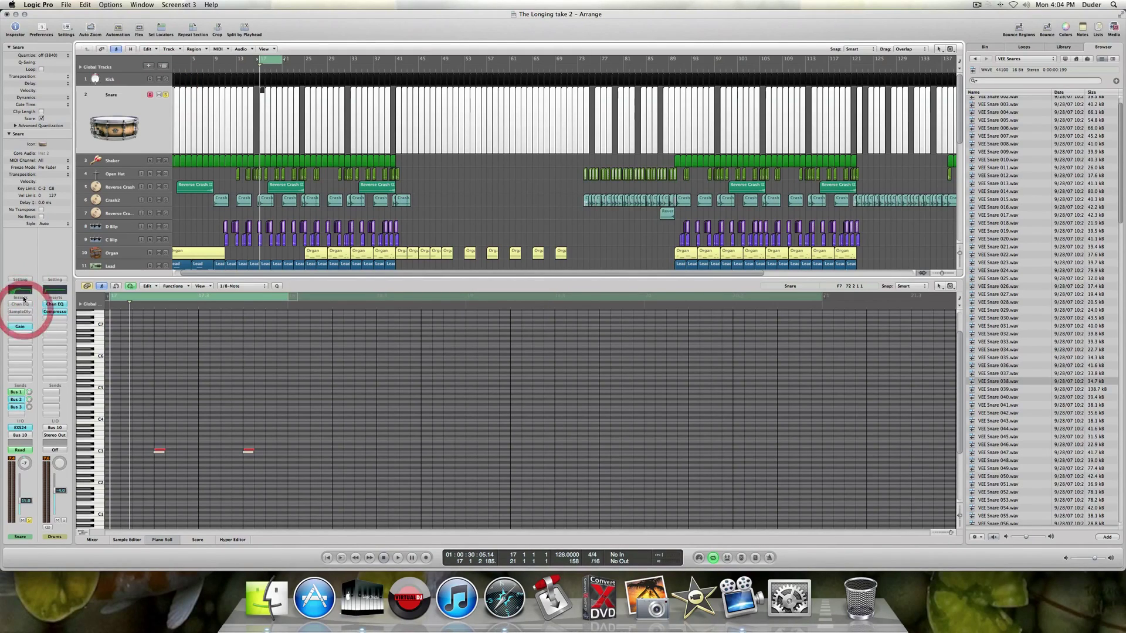
pyautogui.click(21, 328)
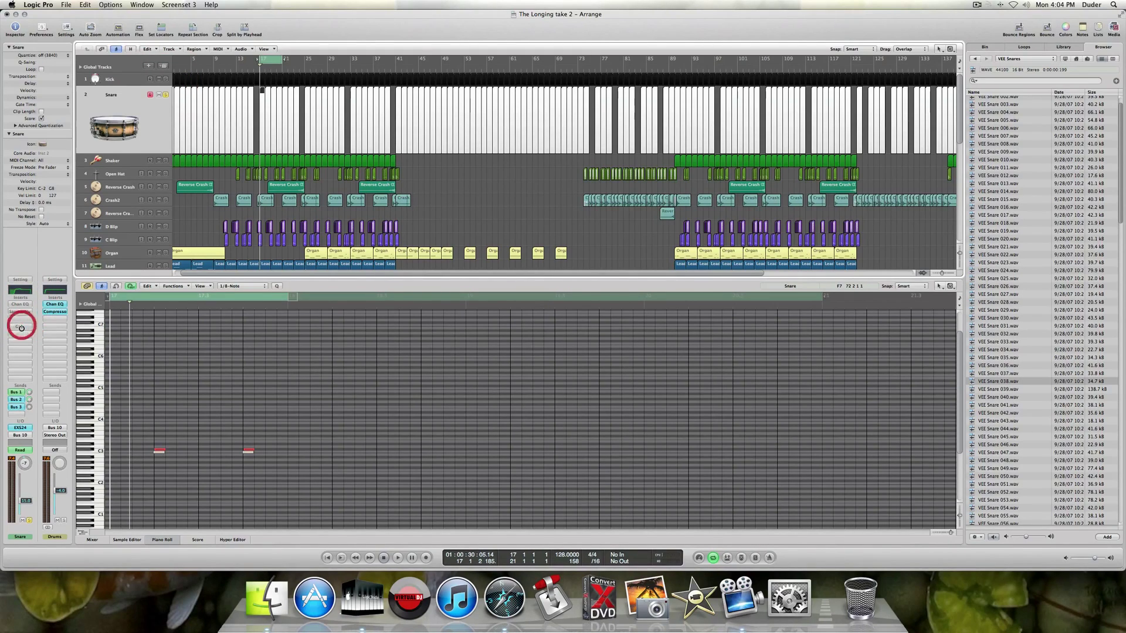
pyautogui.click(19, 402)
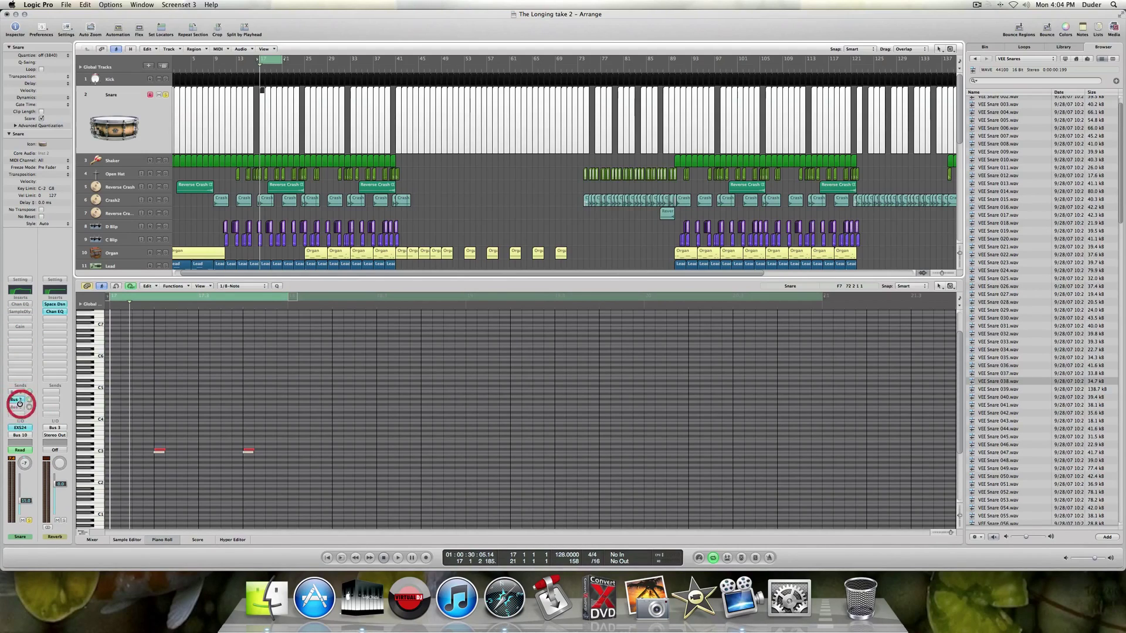
pyautogui.click(20, 402)
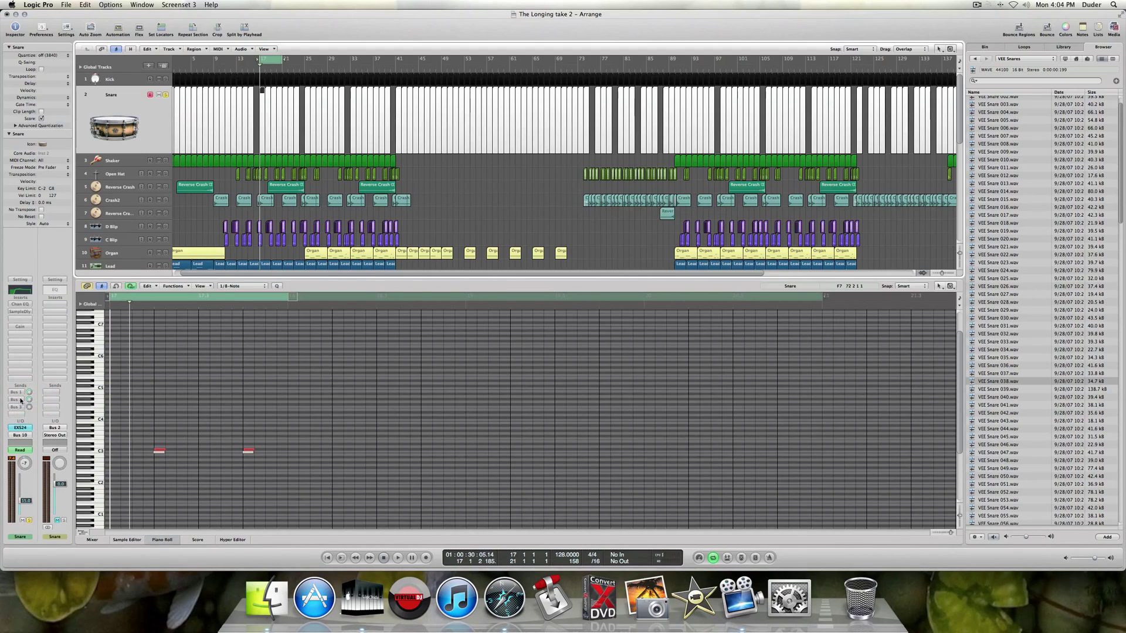
pyautogui.press('space')
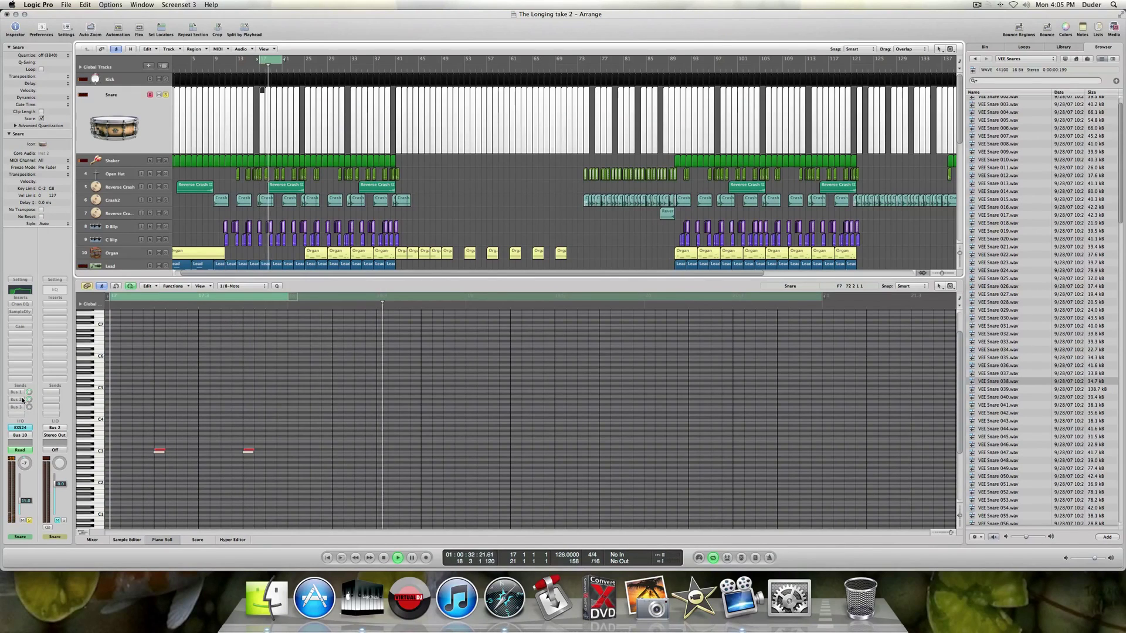
pyautogui.press('space')
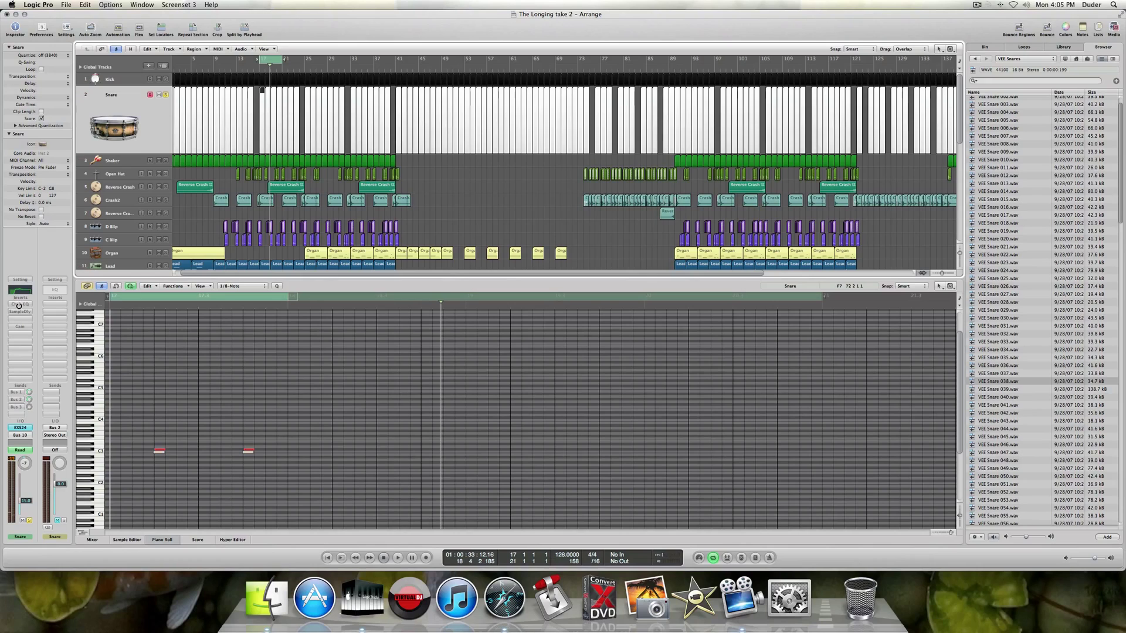
# Re-enable the Snare's Channel EQ, open it during playback, and bypass it to compare the sound.
pyautogui.click(18, 304)
pyautogui.press('space')
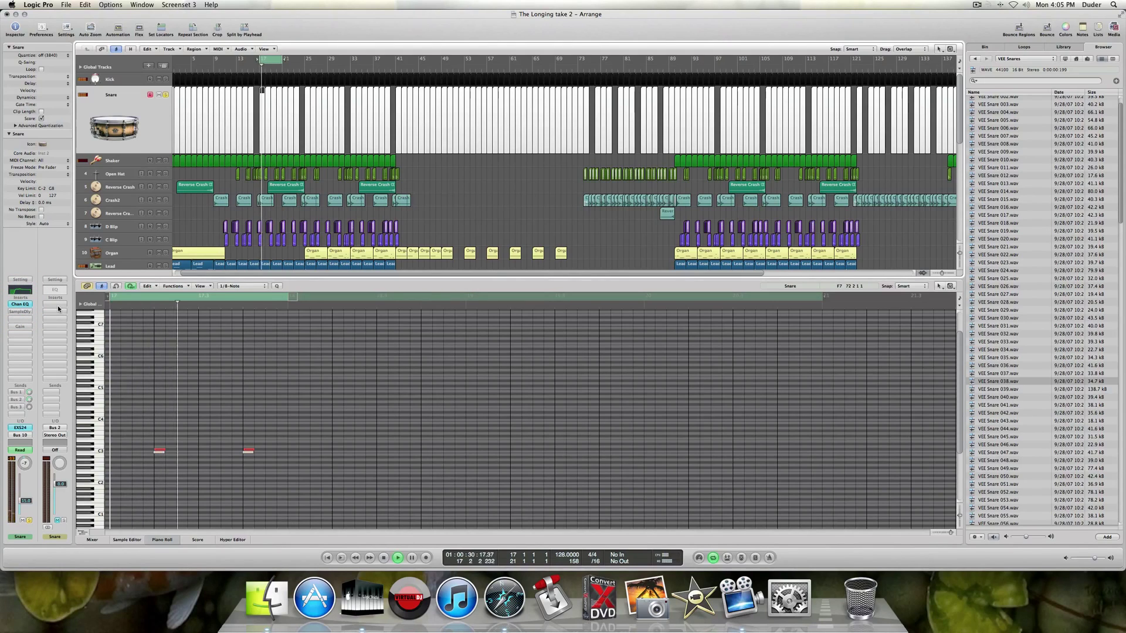
pyautogui.click(21, 304)
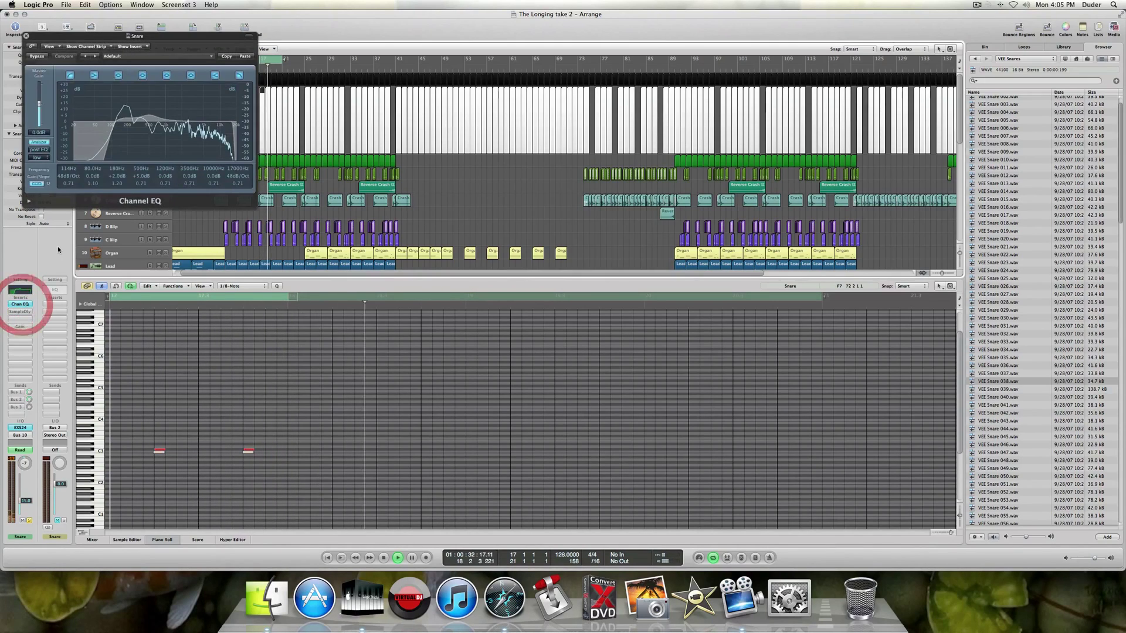
pyautogui.click(40, 56)
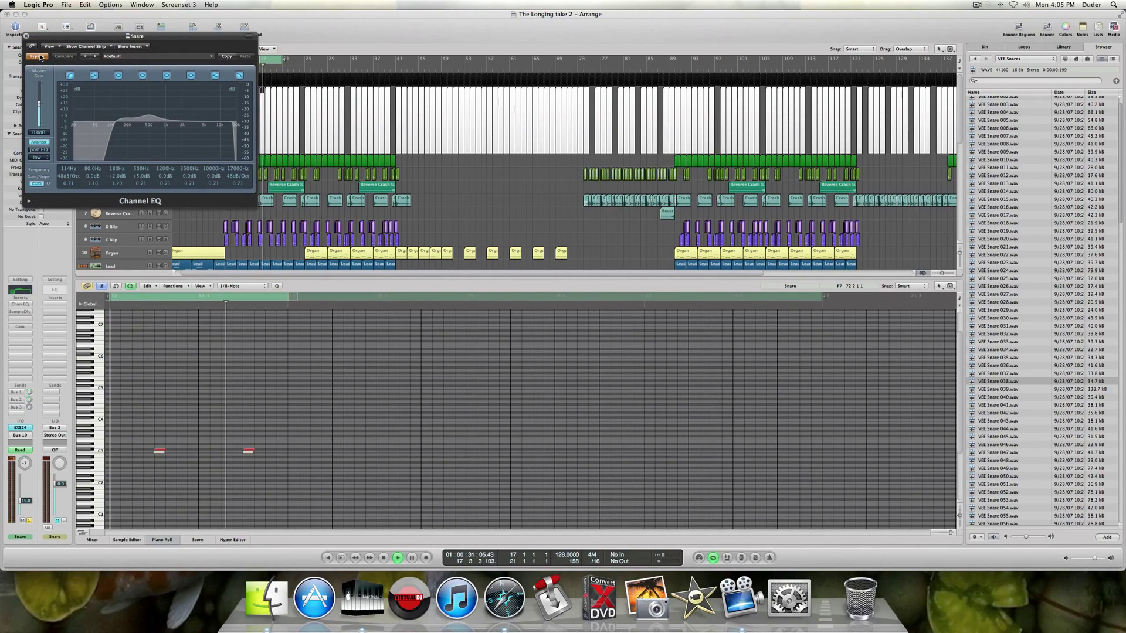
# Re-enable the Snare's Channel EQ, close its window, and stop playback.
pyautogui.click(41, 57)
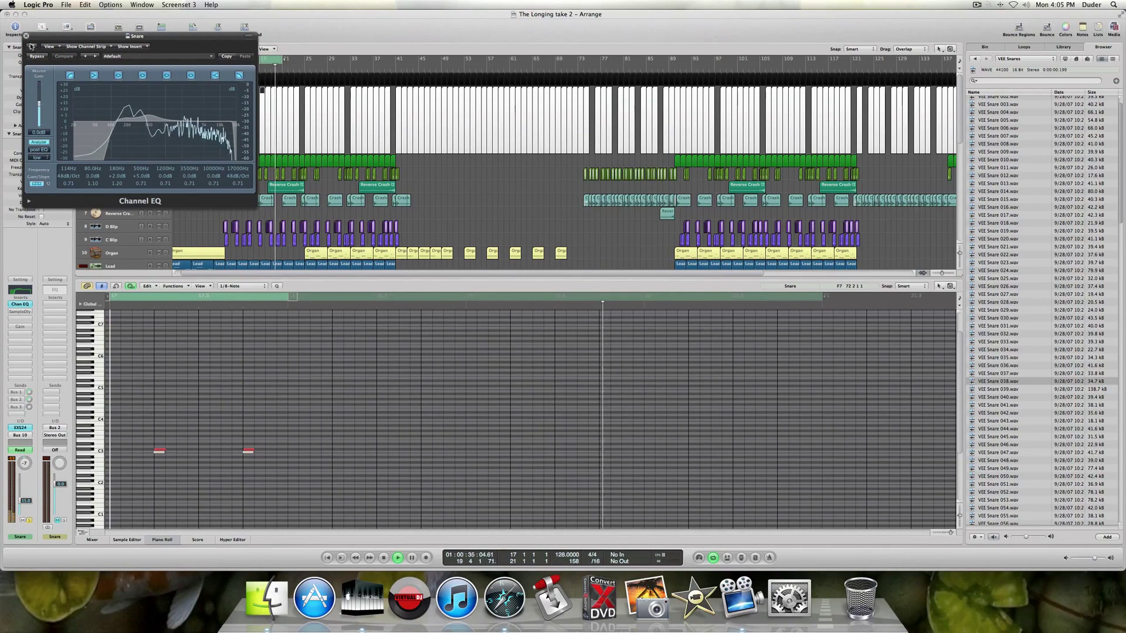
pyautogui.click(26, 36)
pyautogui.press('space')
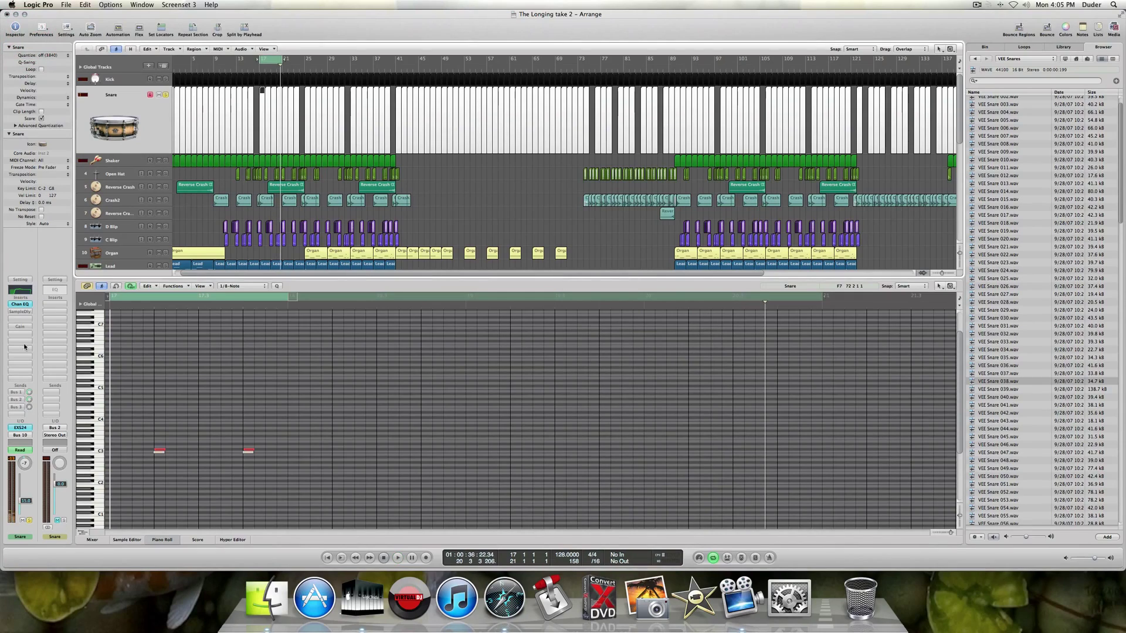
# Re-enable the Snare's Sample Delay, open it, and compare the sound with and without the effect during playback.
pyautogui.keyDown('alt'); pyautogui.click(24, 313); pyautogui.keyUp('alt')
pyautogui.click(26, 312)
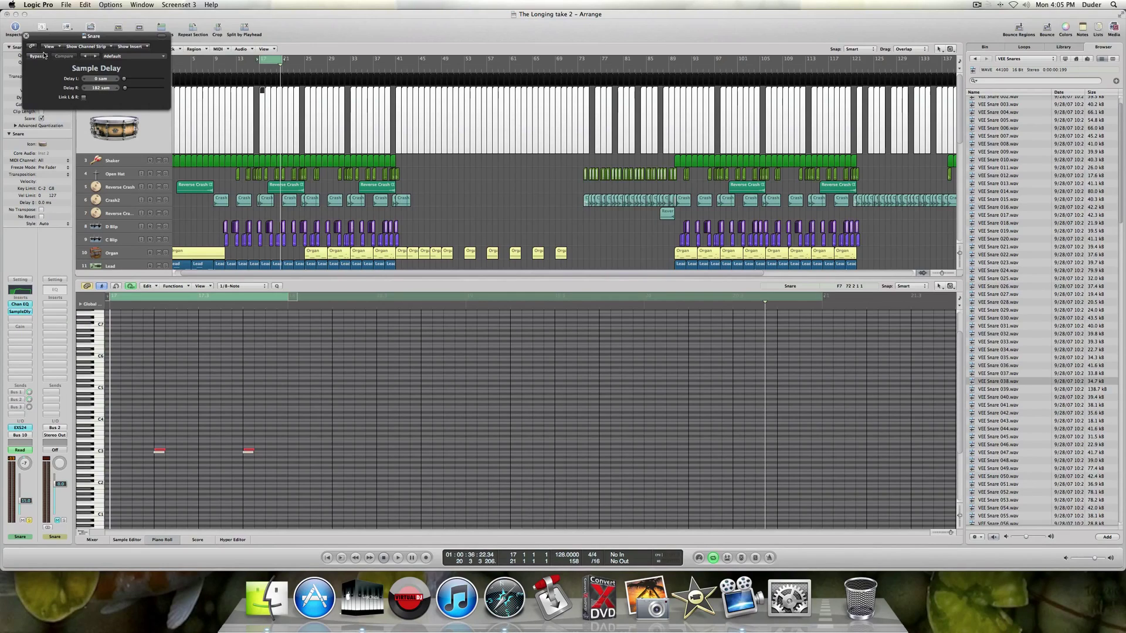
pyautogui.press('space')
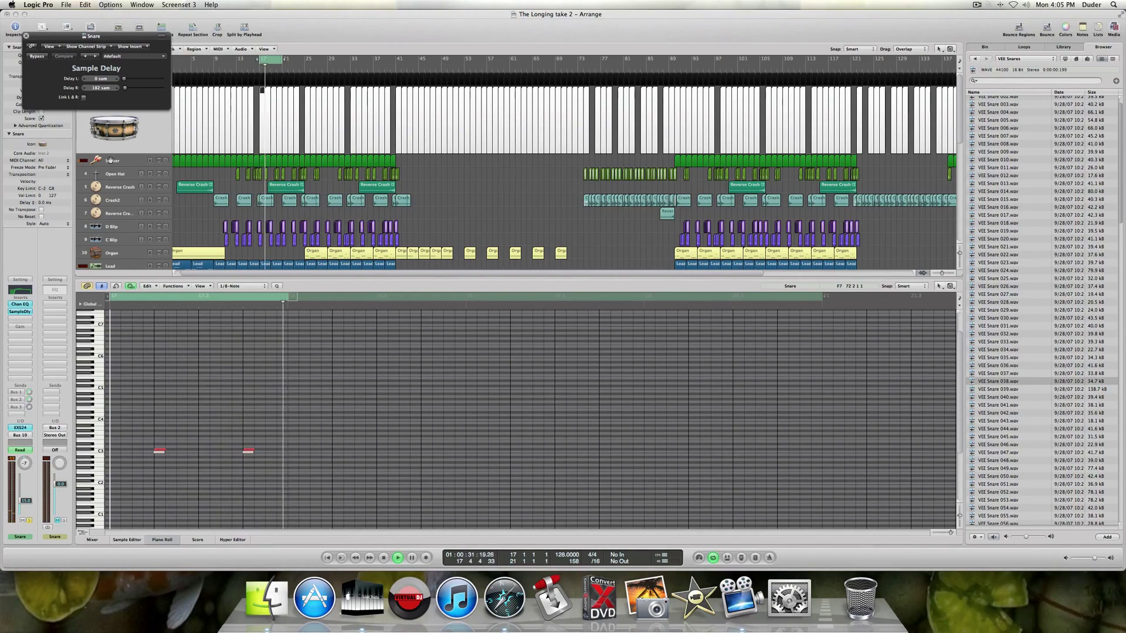
pyautogui.press('space')
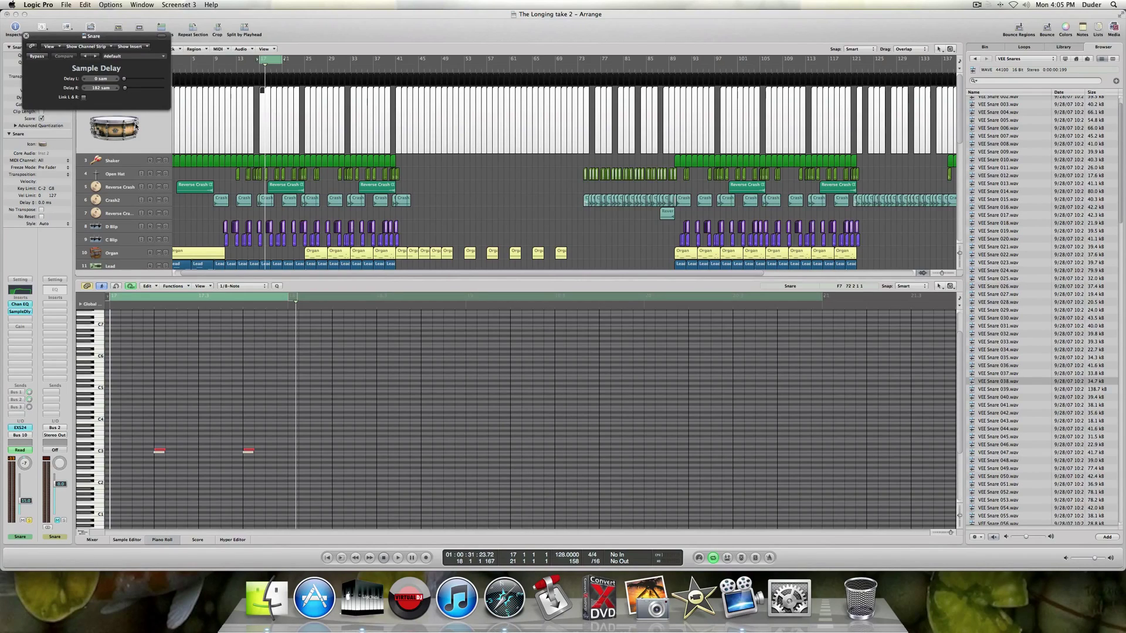
pyautogui.press('space')
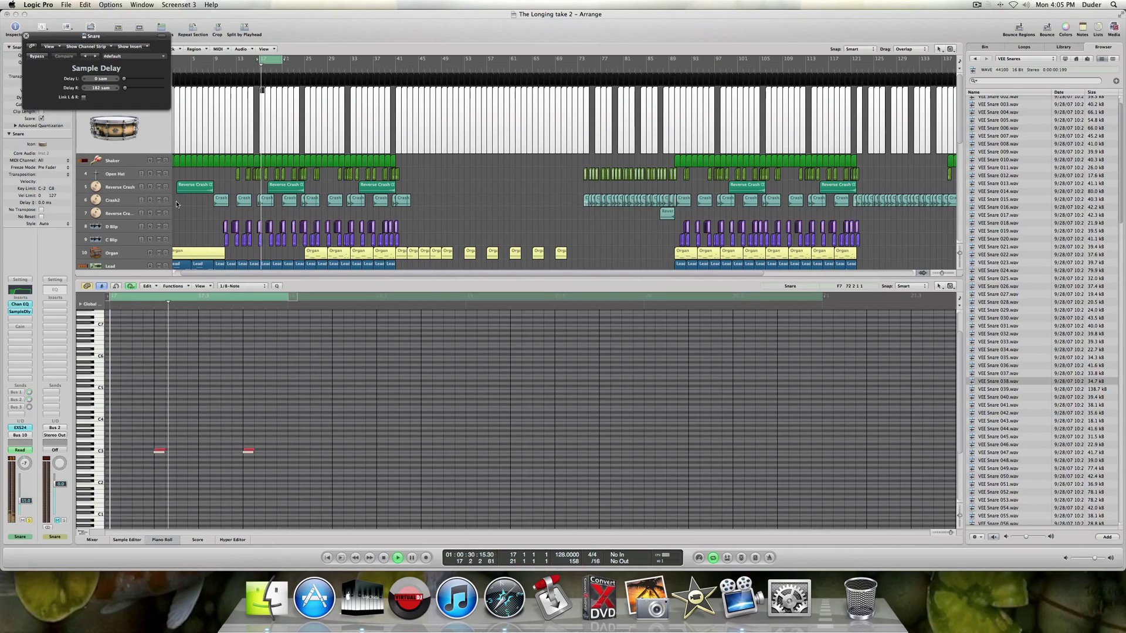
pyautogui.click(38, 56)
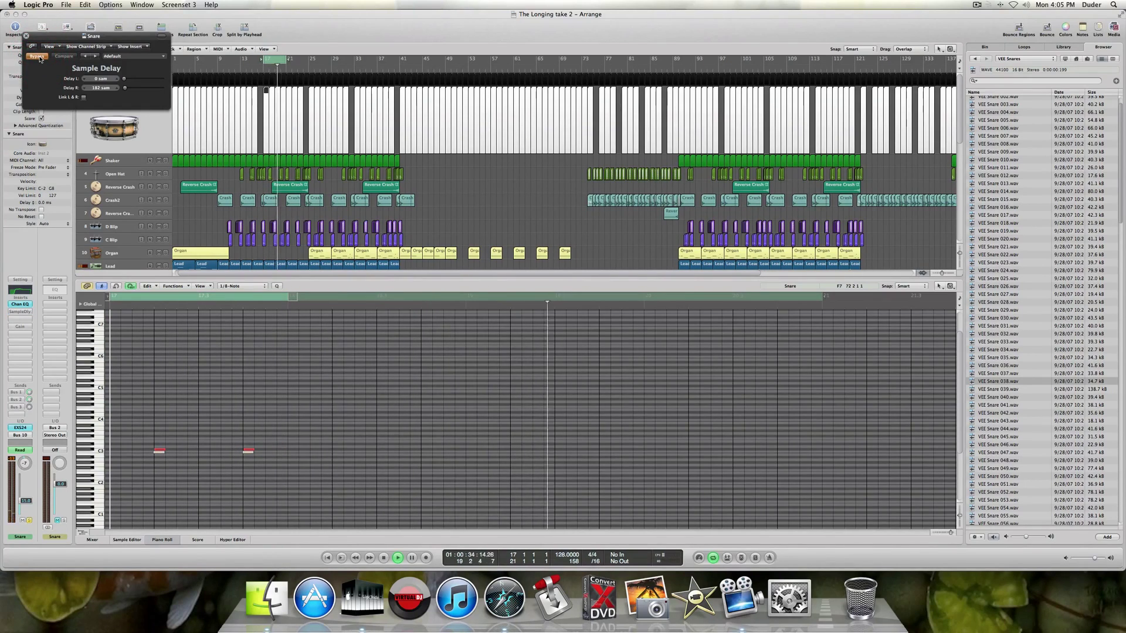
pyautogui.click(37, 56)
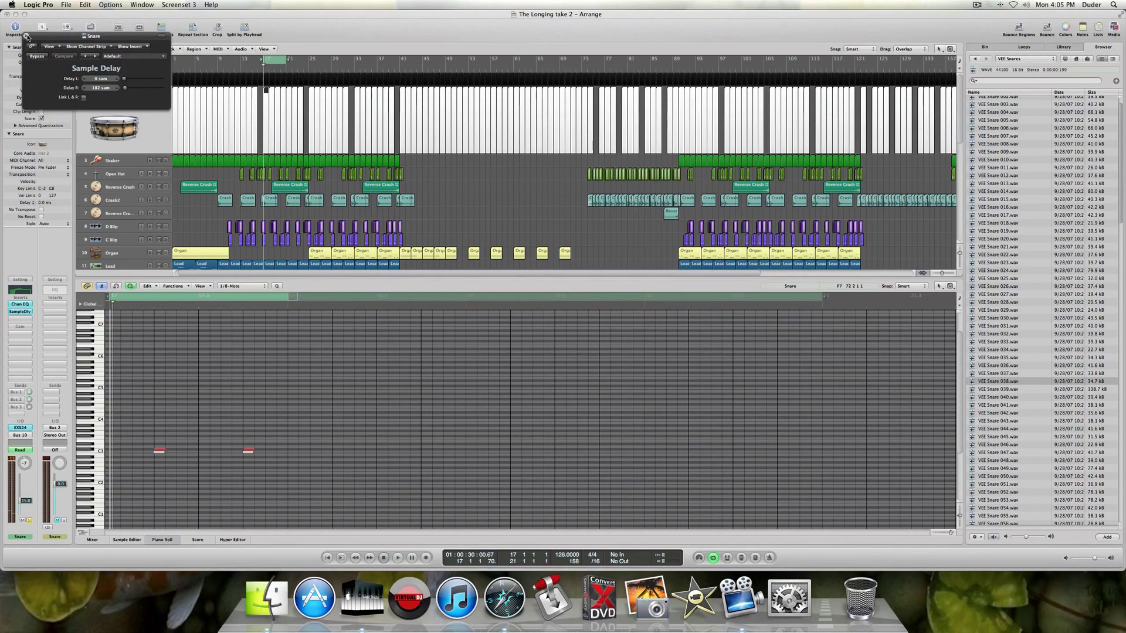
pyautogui.click(26, 36)
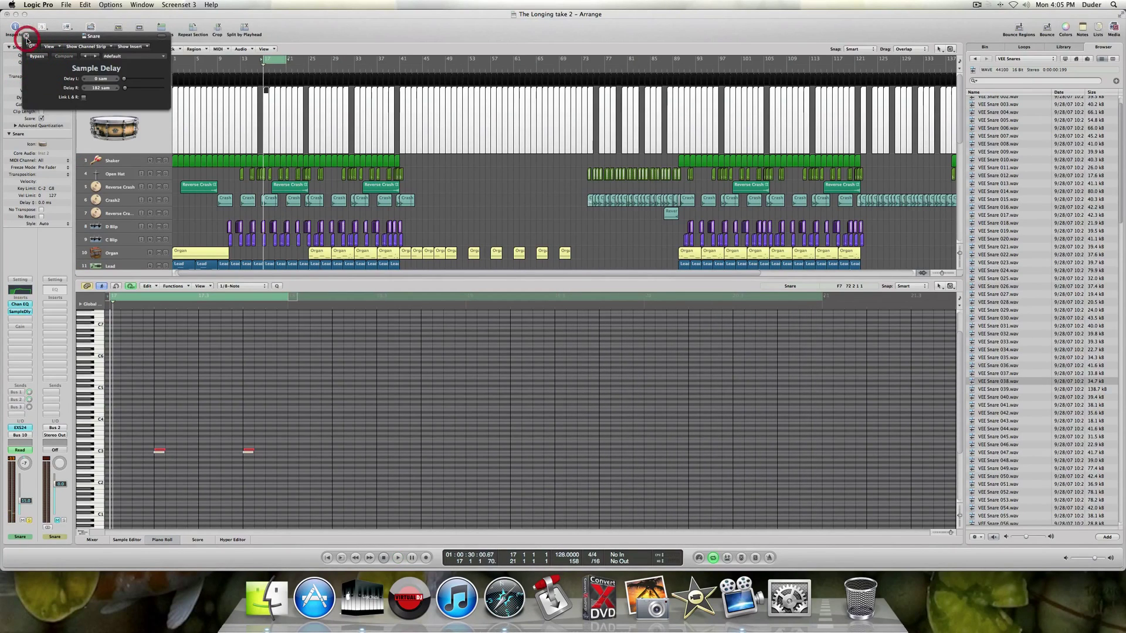
# Re-enable the Snare's Gain plug-in and its Bus 1 and Bus 2 sends.
pyautogui.click(24, 327)
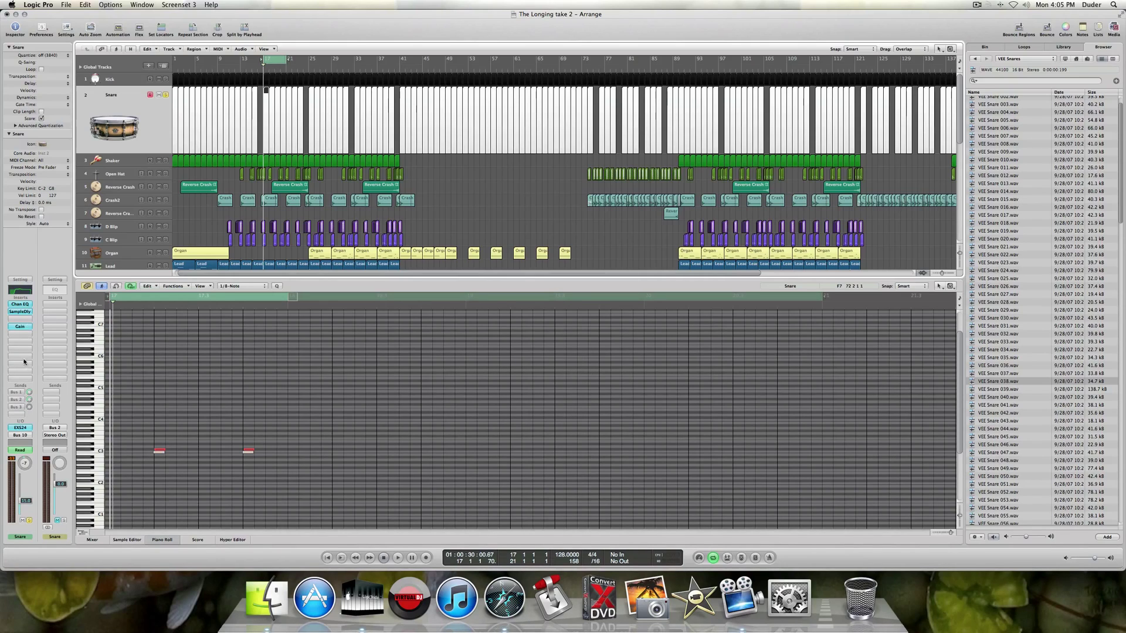
pyautogui.click(15, 393)
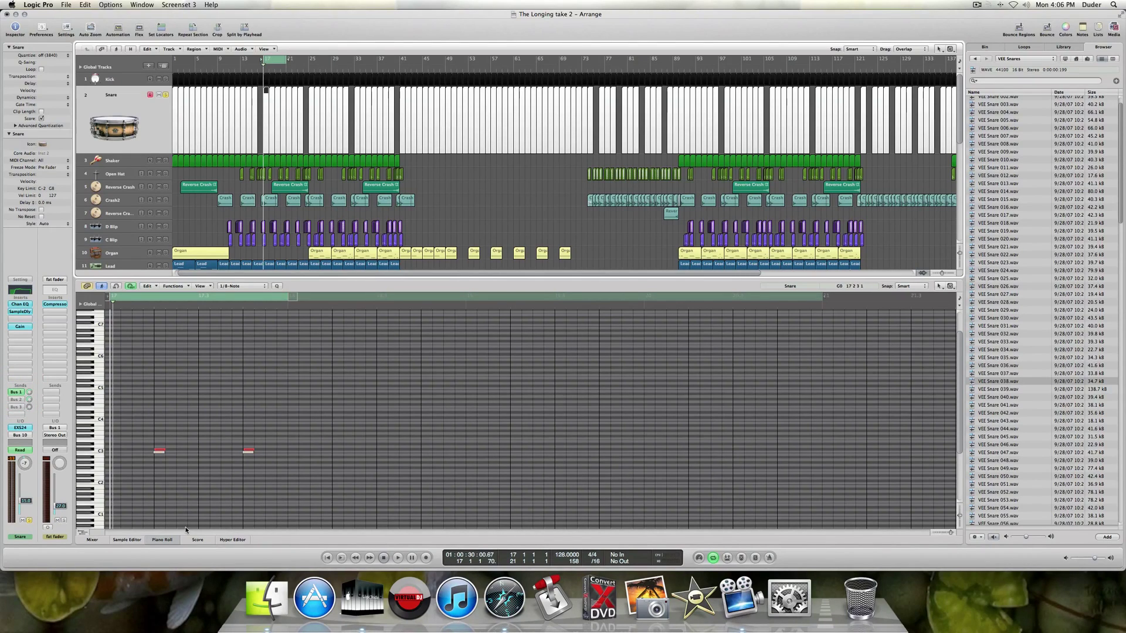
pyautogui.click(15, 400)
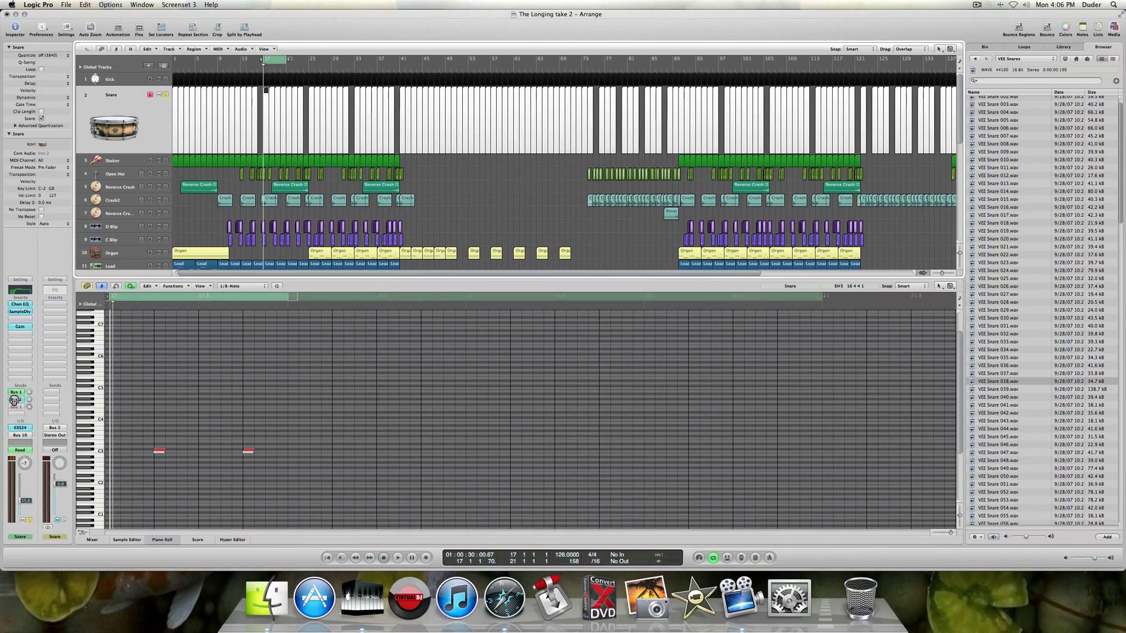
# Show the Mixer and select the Snare aux channel fed by Bus 2.
pyautogui.click(93, 540)
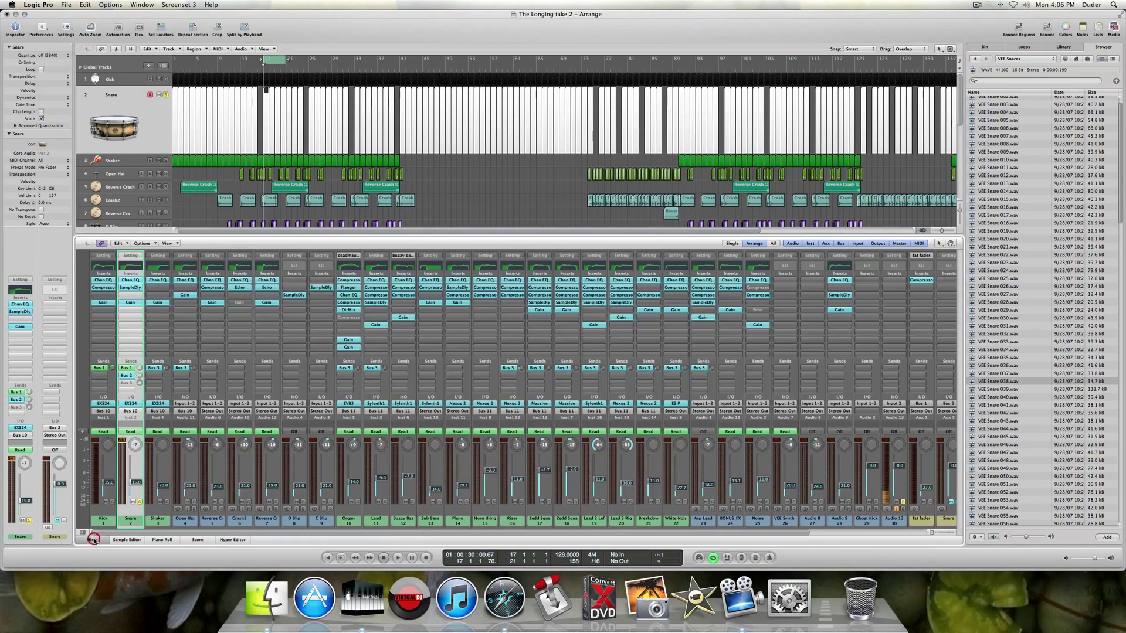
pyautogui.hscroll(5, 942, 525)
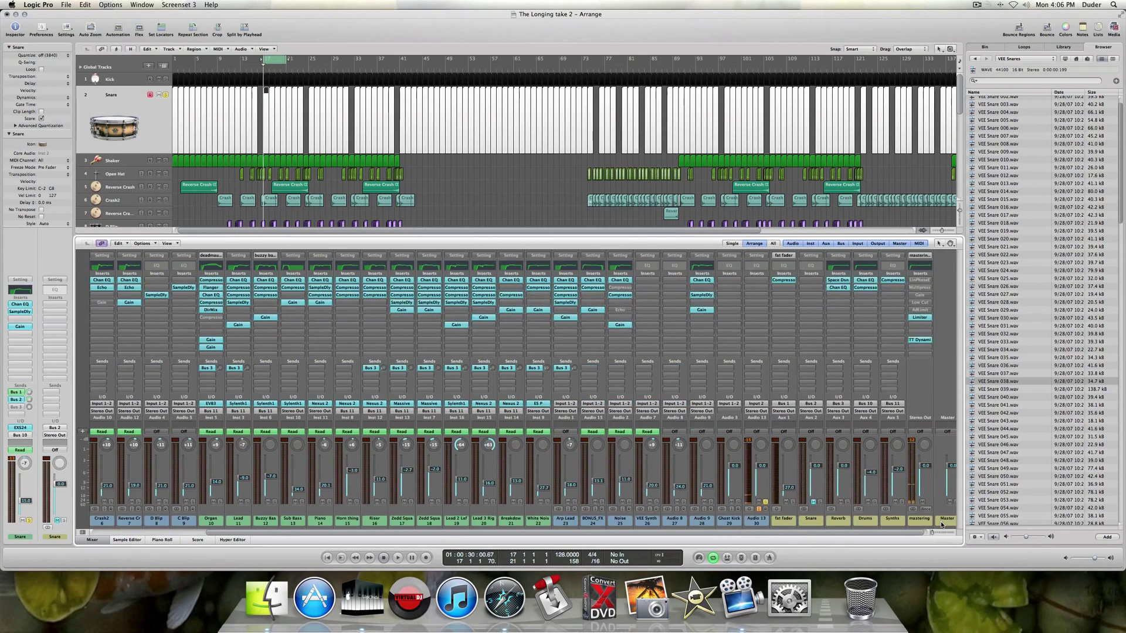
pyautogui.hscroll(1, 802, 521)
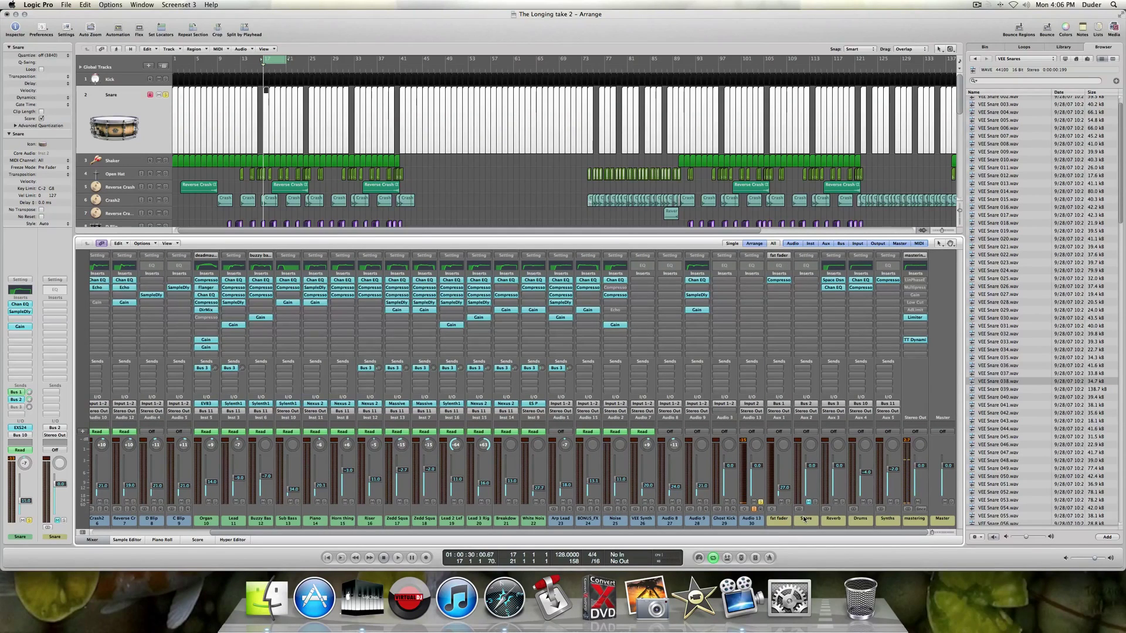
pyautogui.click(804, 518)
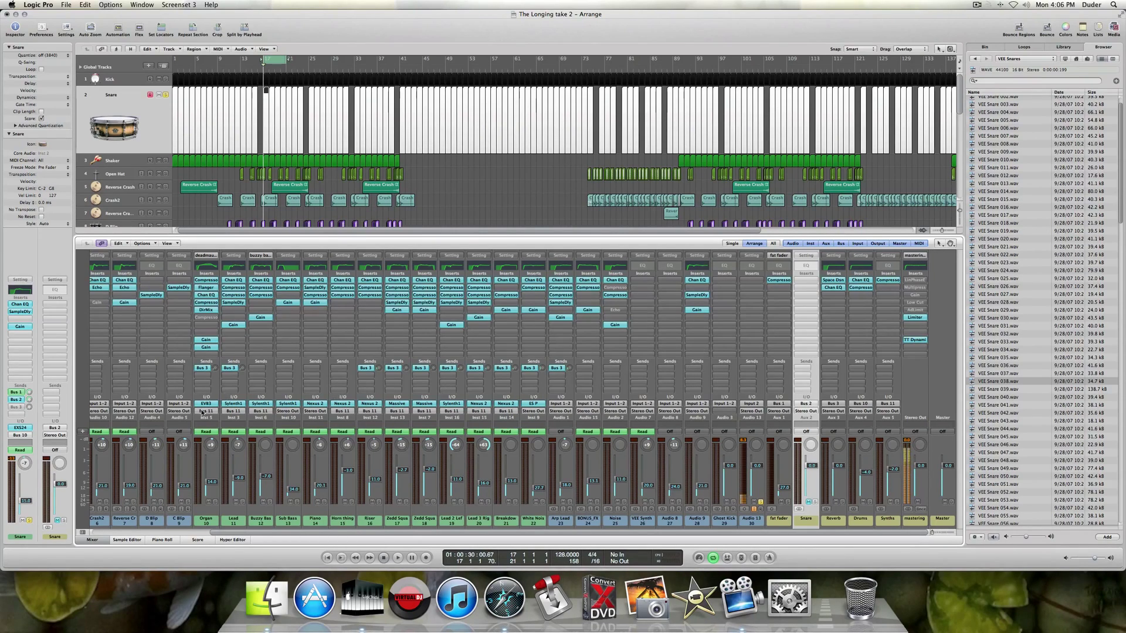
# Re-enable the Snare's Bus 3 send and examine the Space Designer settings on the Reverb bus.
pyautogui.click(16, 407)
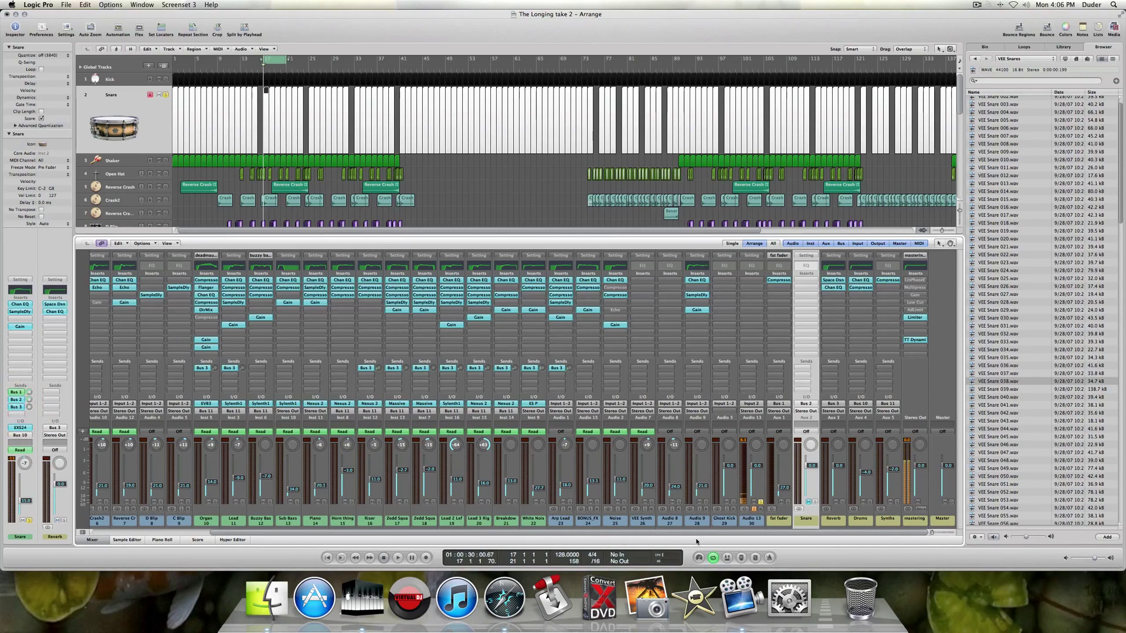
pyautogui.click(838, 519)
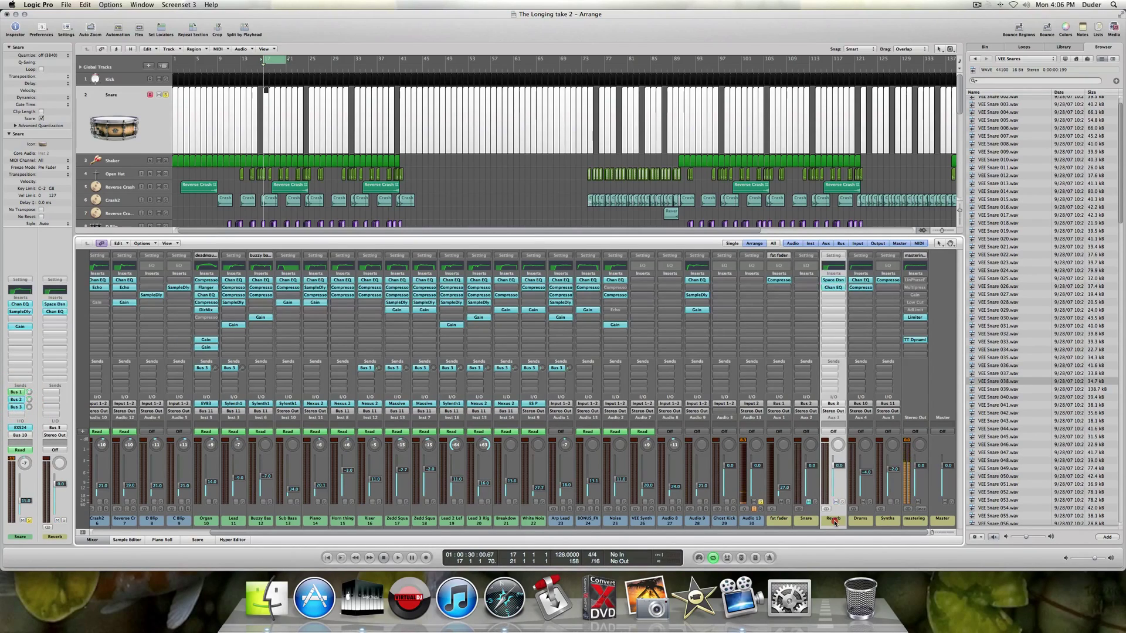
pyautogui.click(832, 280)
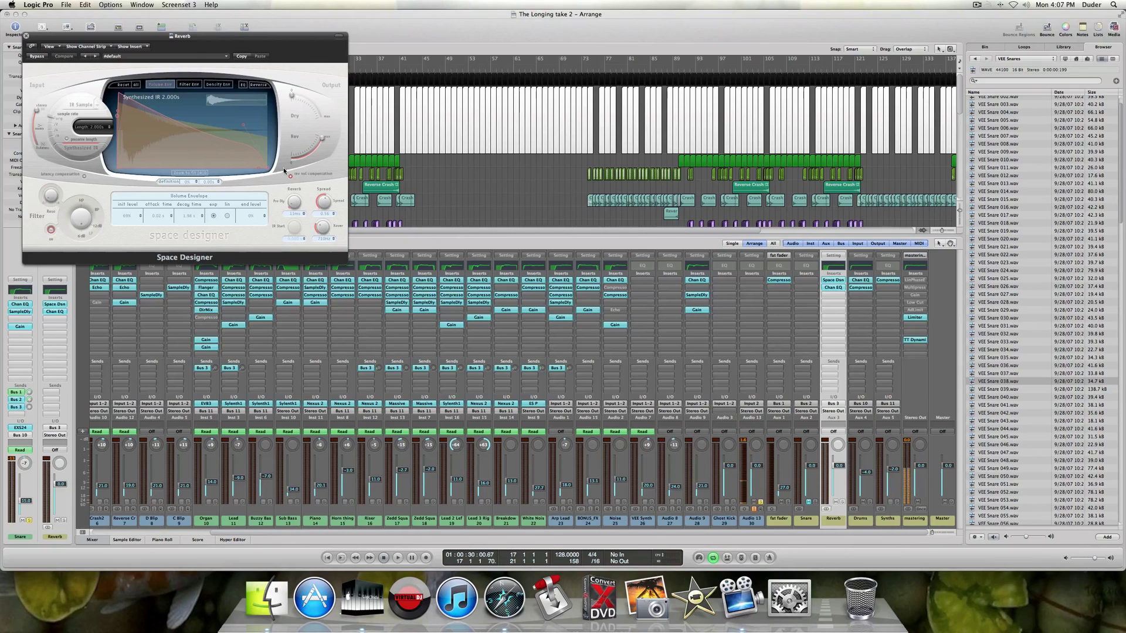
pyautogui.click(26, 36)
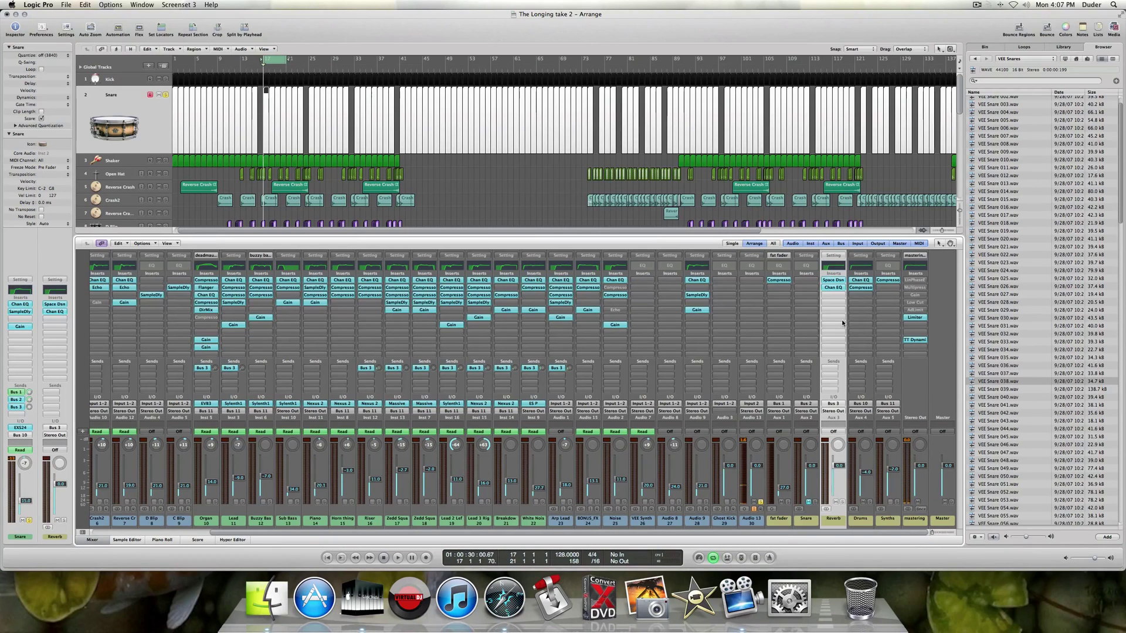
# Open the Reverb bus's Channel EQ and compare the Snare's sound with the EQ bypassed and active.
pyautogui.click(839, 268)
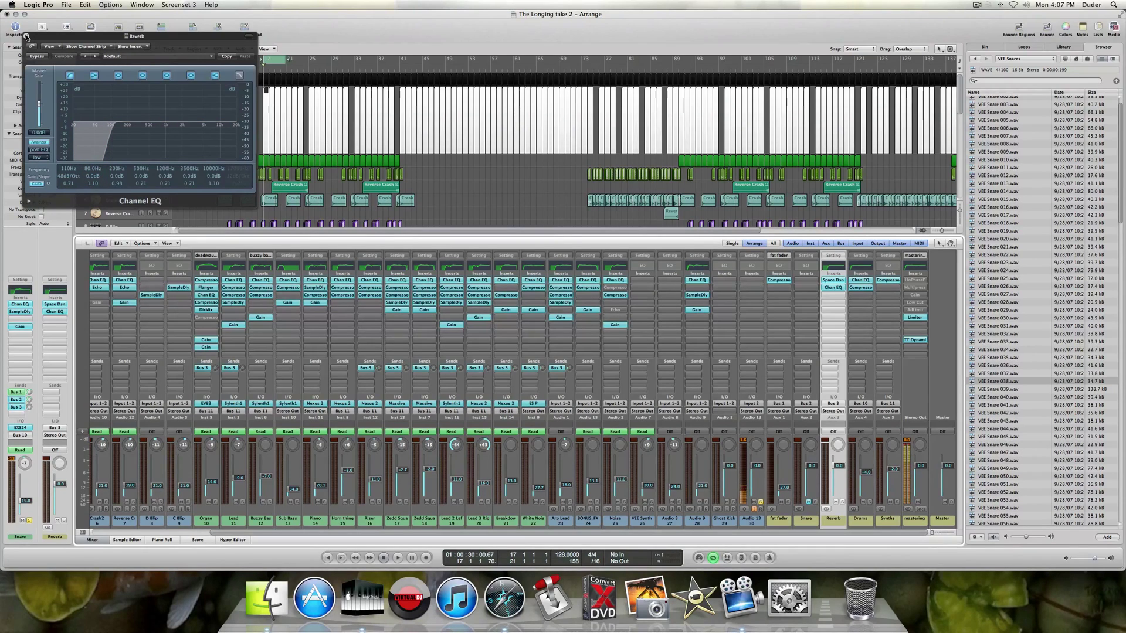
pyautogui.hscroll(-5, 373, 395)
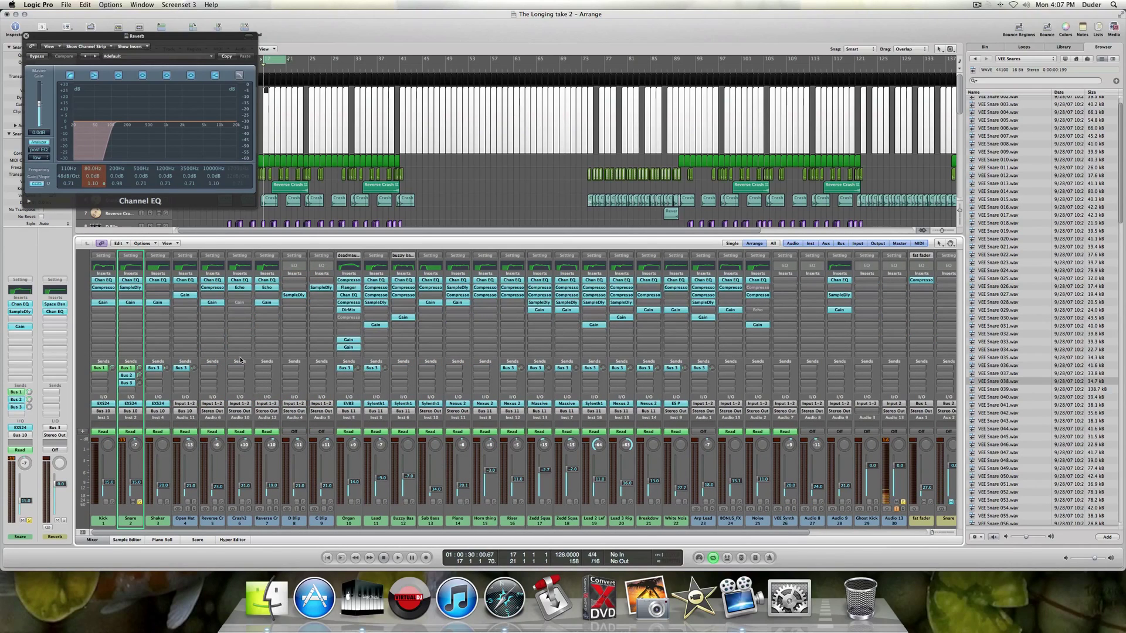
pyautogui.press('space')
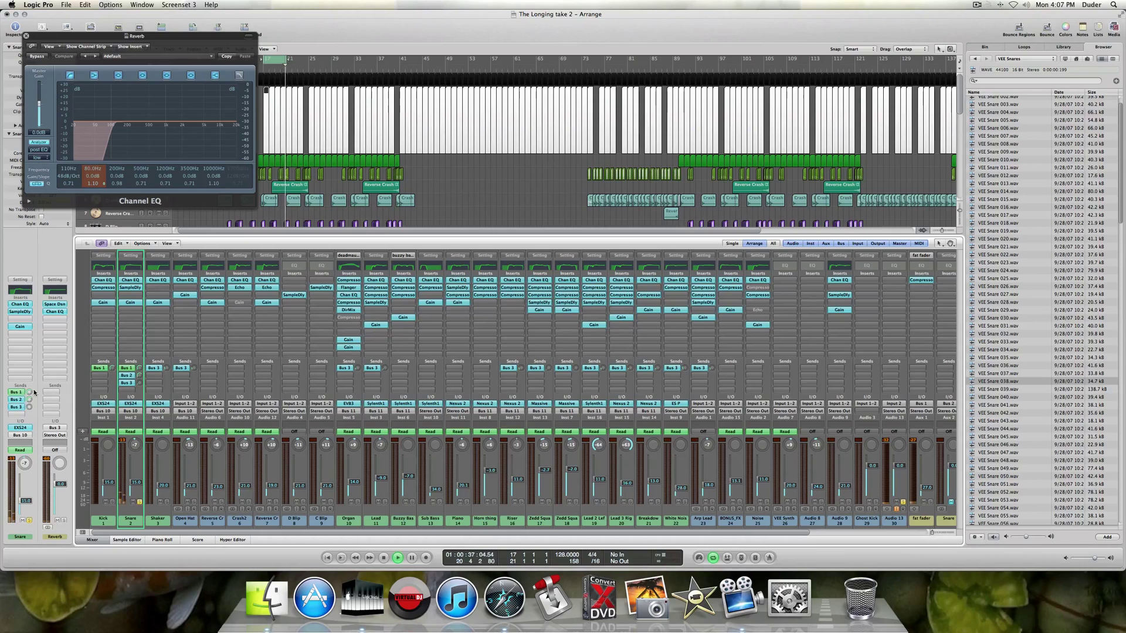
pyautogui.click(34, 56)
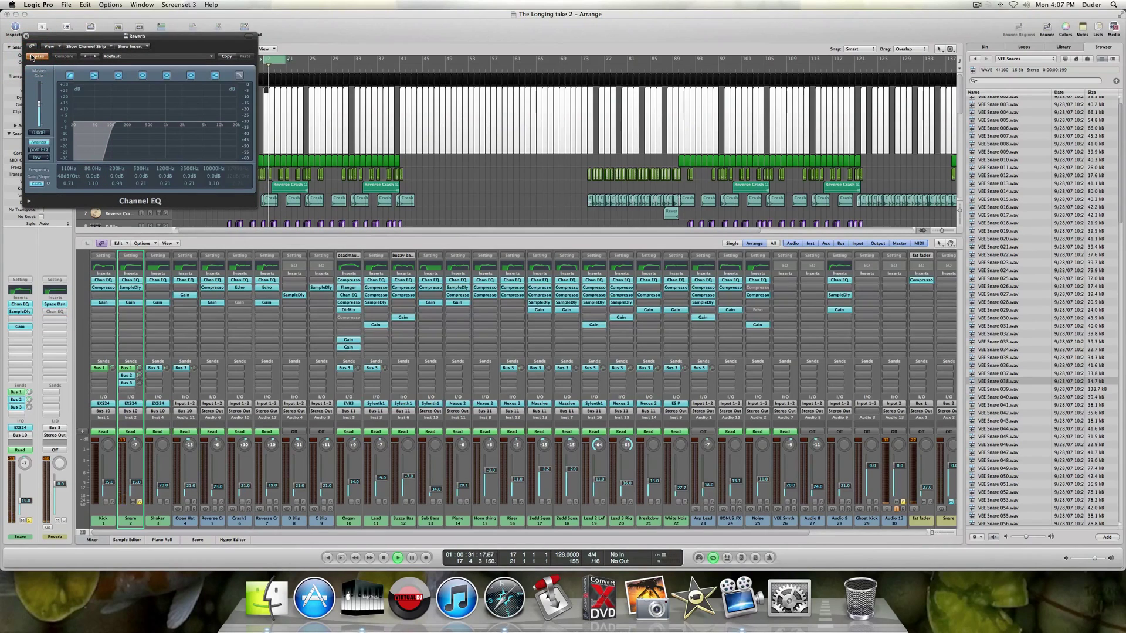
pyautogui.click(34, 56)
pyautogui.click(26, 36)
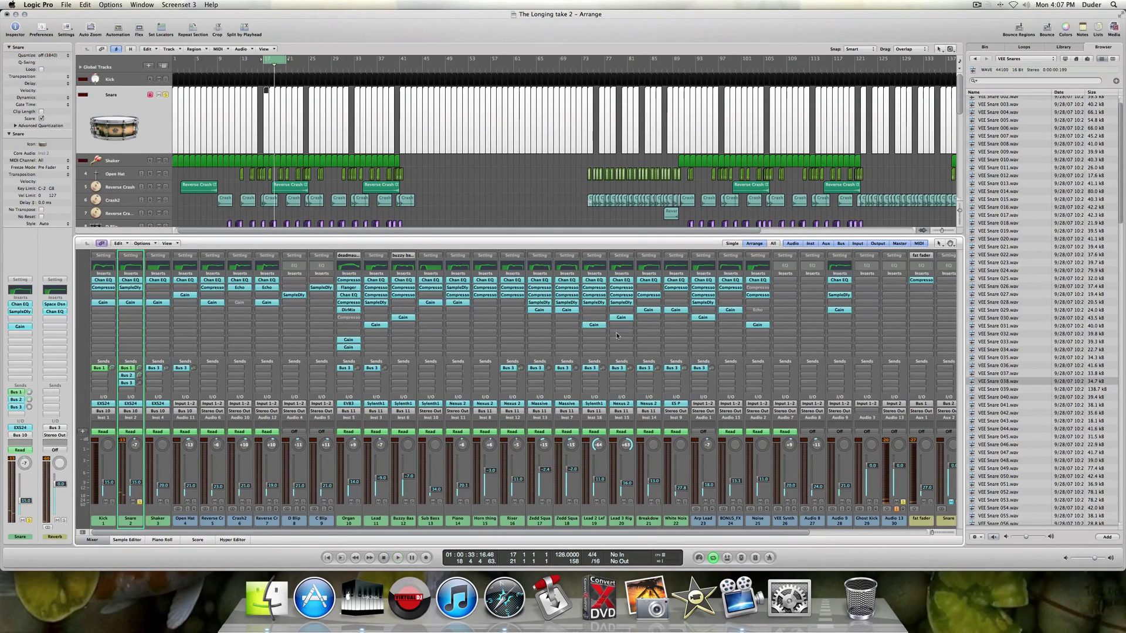
# Select the Reverb bus and toggle its mute during playback to compare the Snare with and without reverb.
pyautogui.hscroll(3, 899, 518)
pyautogui.click(898, 518)
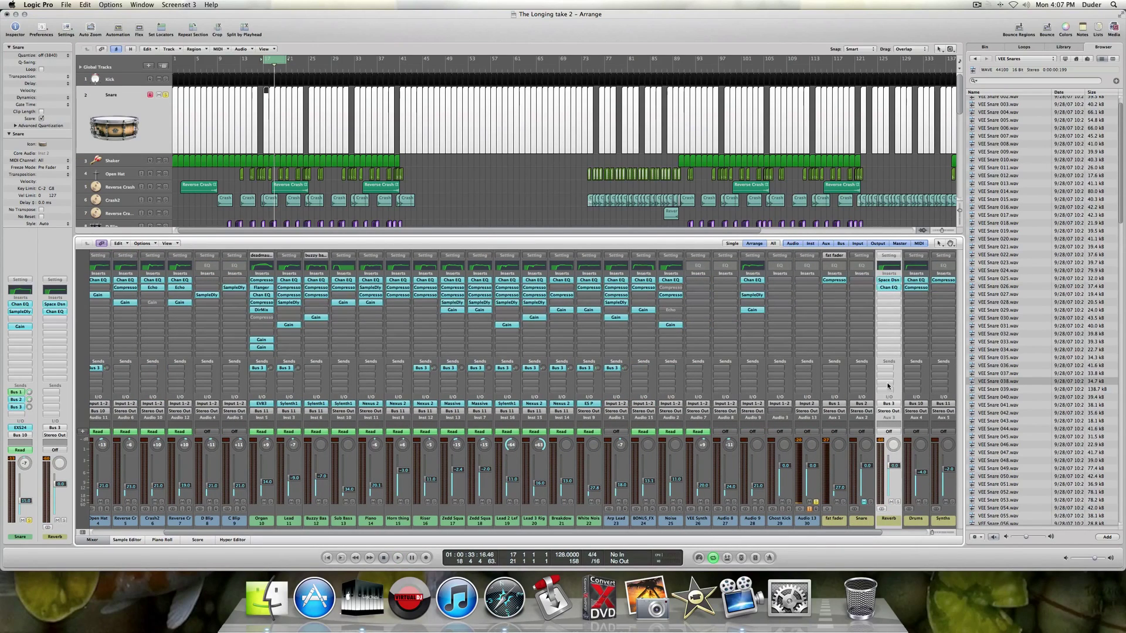
pyautogui.press('space')
pyautogui.click(891, 502)
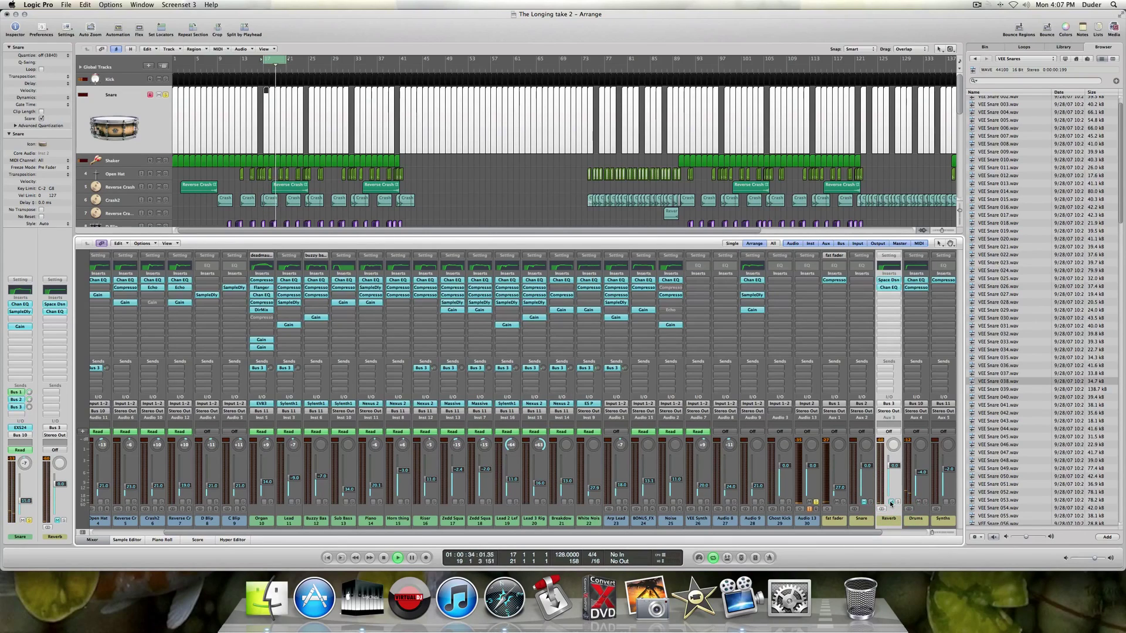
pyautogui.click(891, 503)
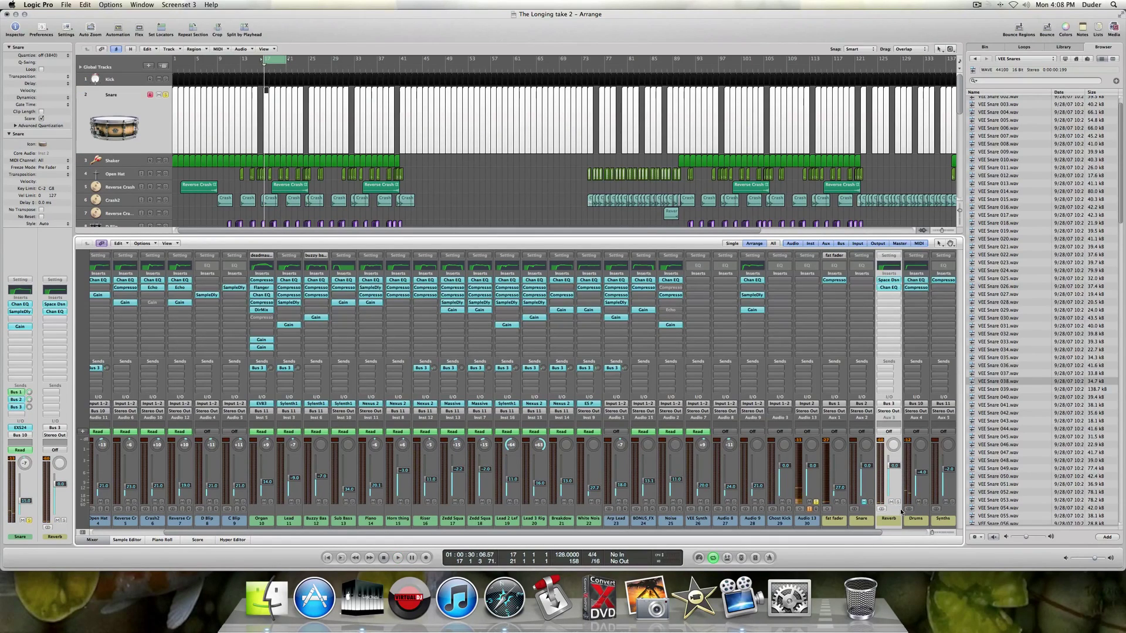
pyautogui.click(891, 503)
pyautogui.click(30, 407)
# Select the Drums bus fed by Bus 10 and examine its Channel EQ.
pyautogui.click(914, 520)
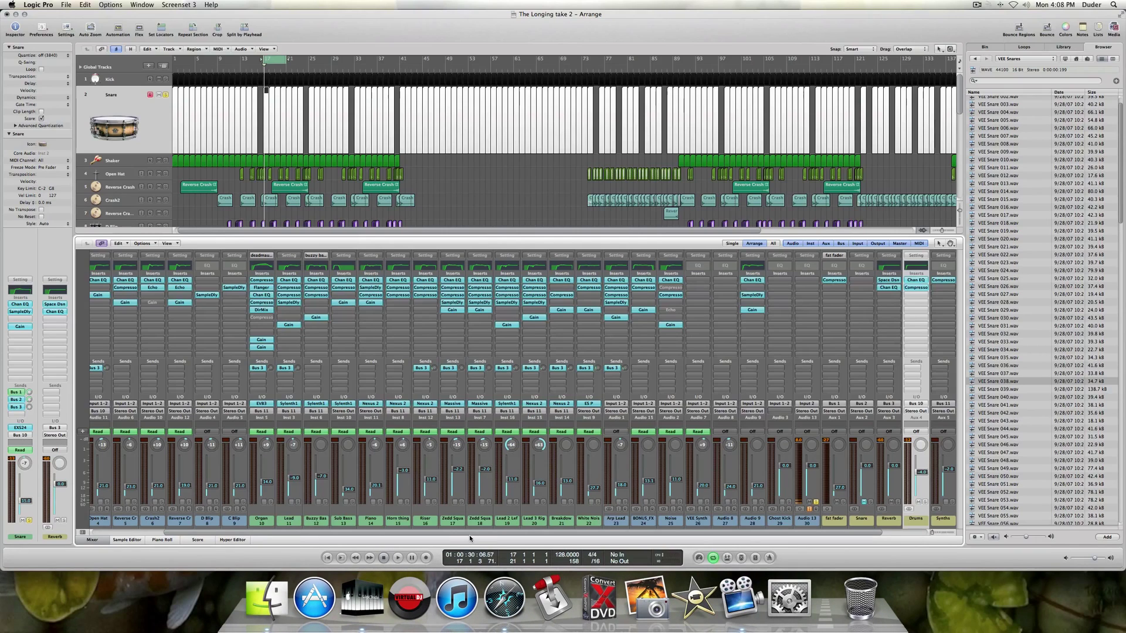
pyautogui.click(916, 280)
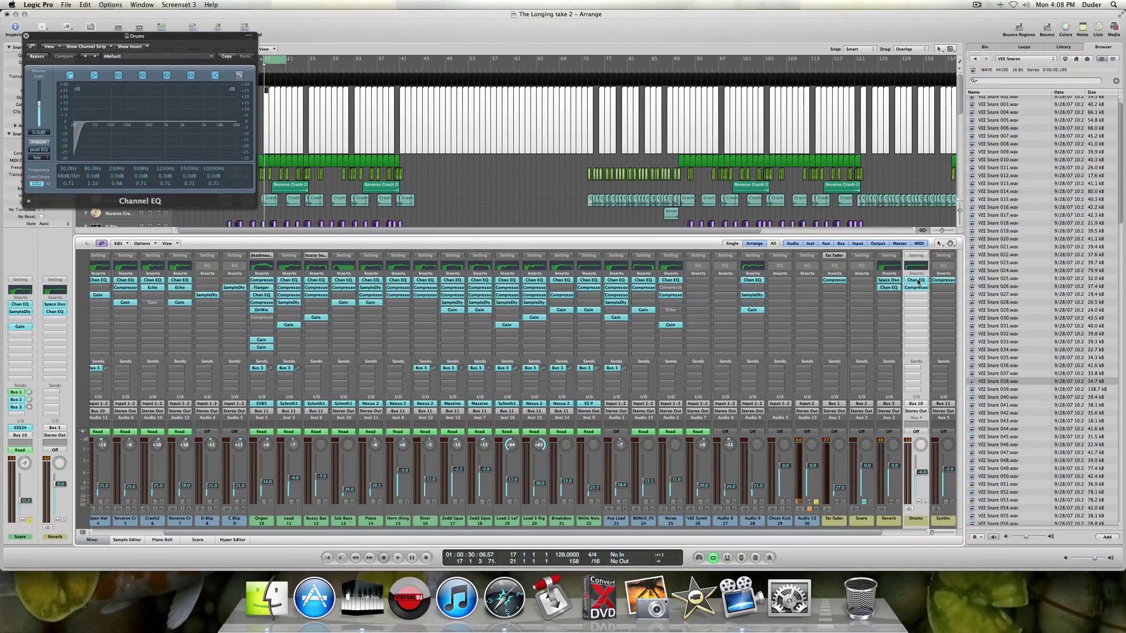
pyautogui.click(26, 39)
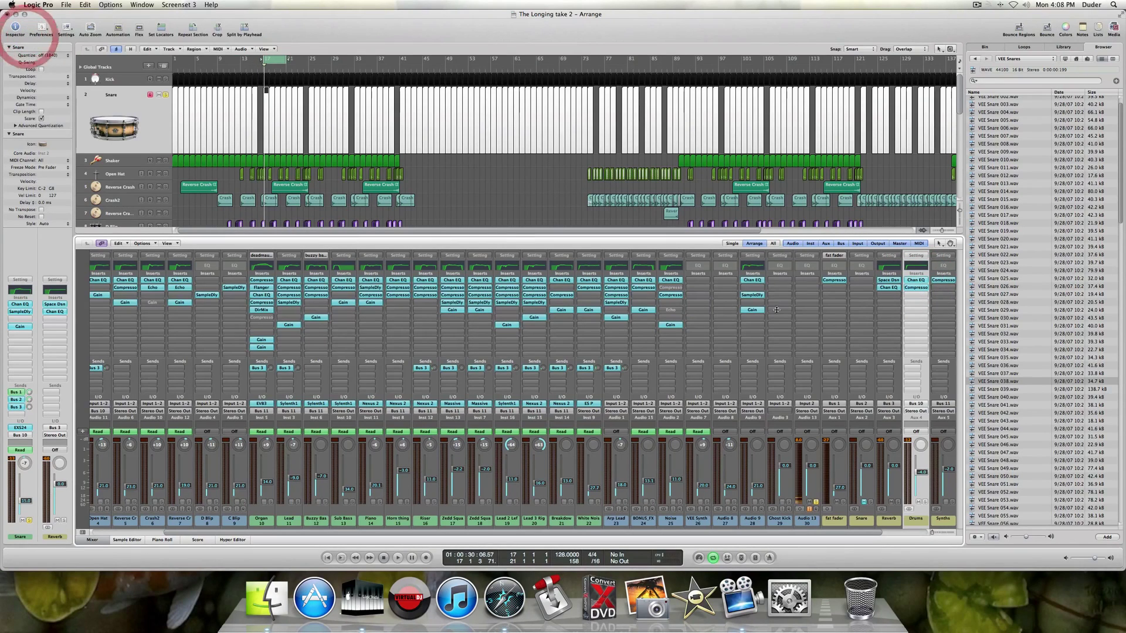
# Open the Drums bus's Compressor, examine its settings, and audition the drum bus.
pyautogui.click(915, 287)
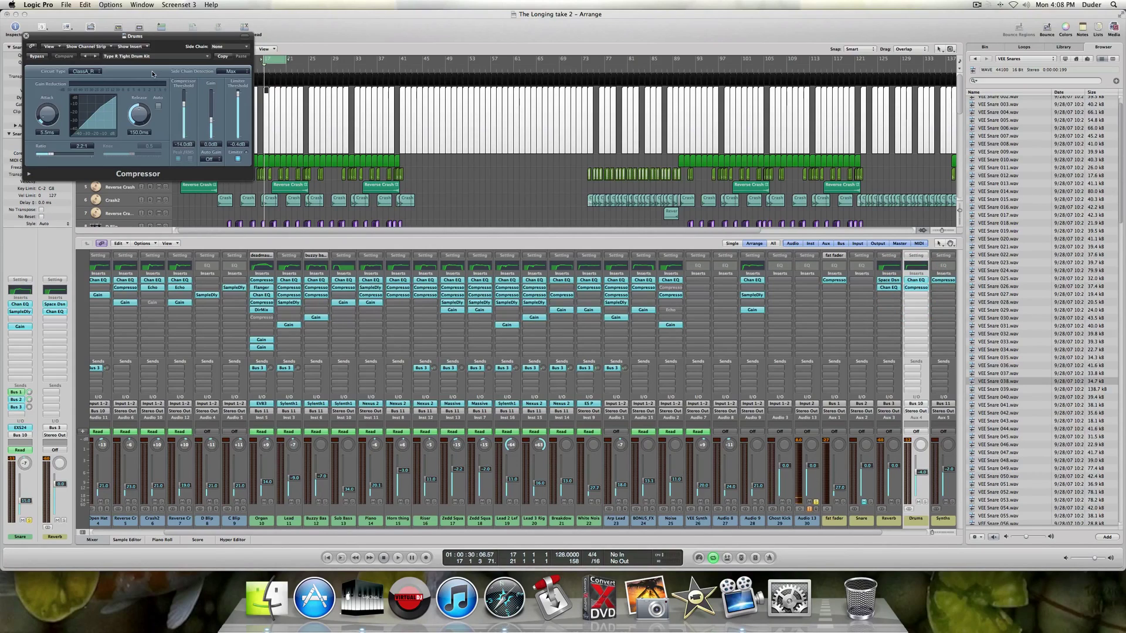
pyautogui.press('space')
pyautogui.press('space')
pyautogui.click(925, 503)
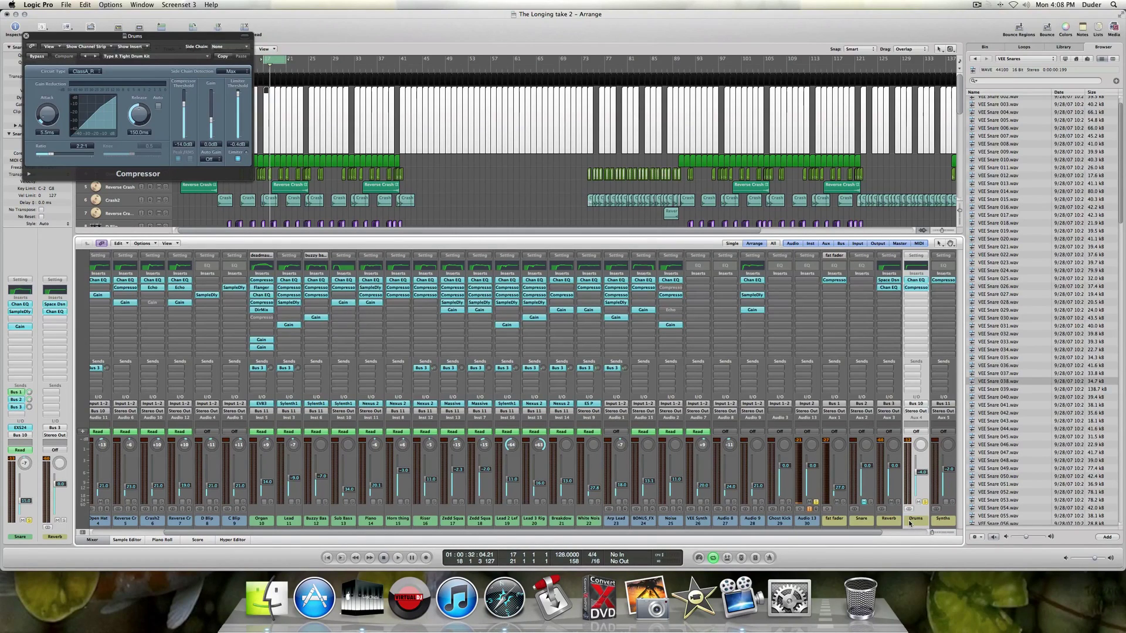
pyautogui.press('space')
pyautogui.press('space')
pyautogui.click(26, 36)
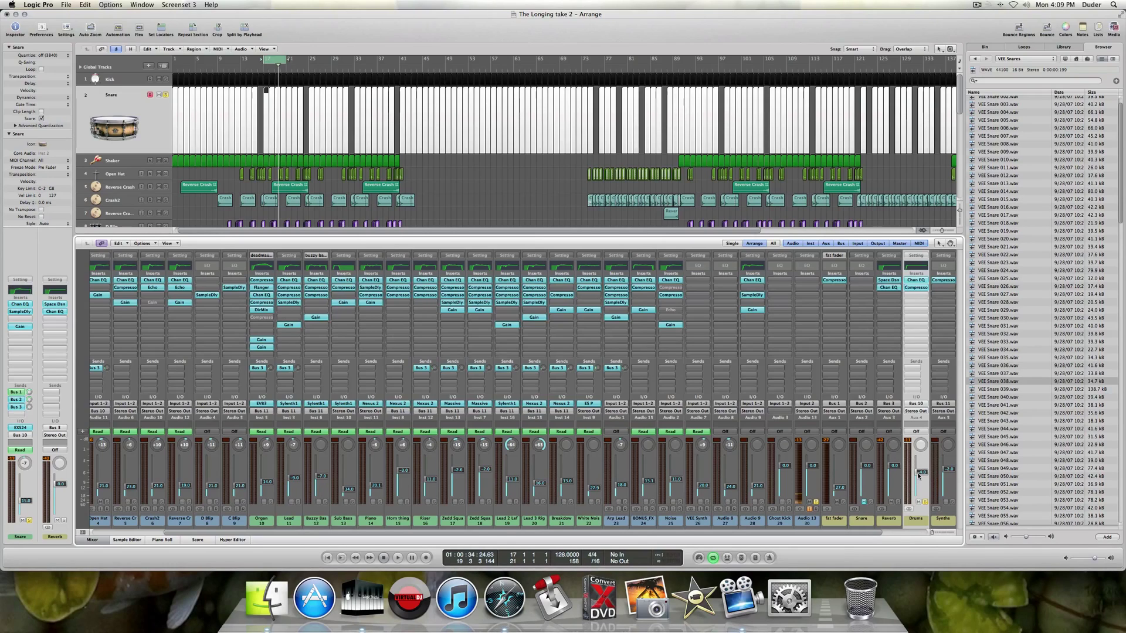
pyautogui.click(926, 502)
pyautogui.click(860, 518)
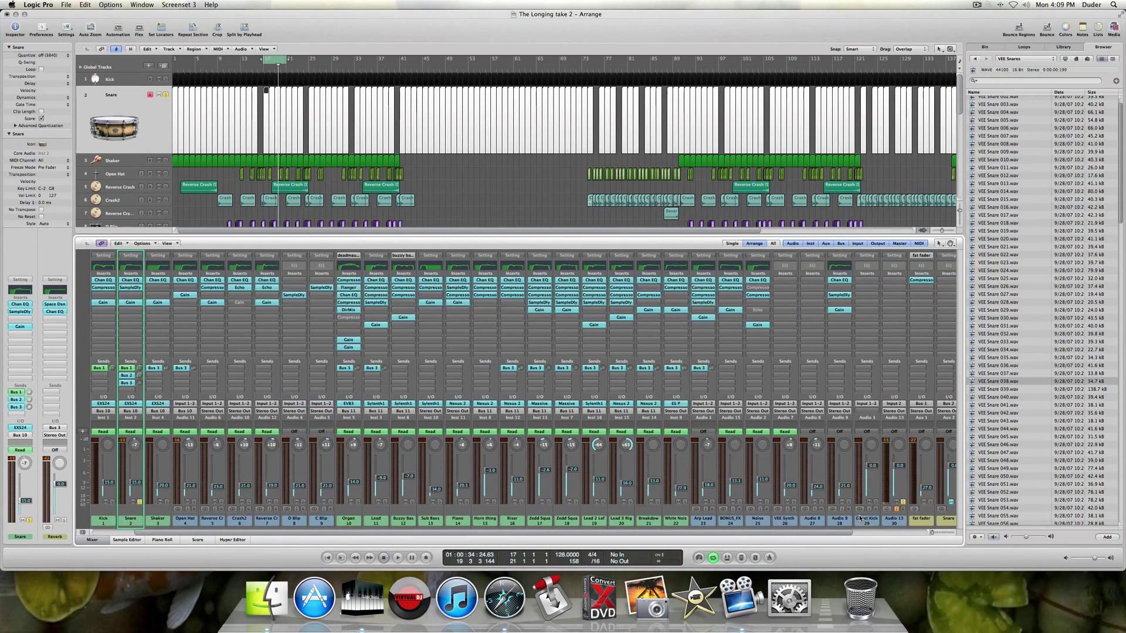
# Turn off the Snare's solo, then select and solo the Shaker track.
pyautogui.click(140, 502)
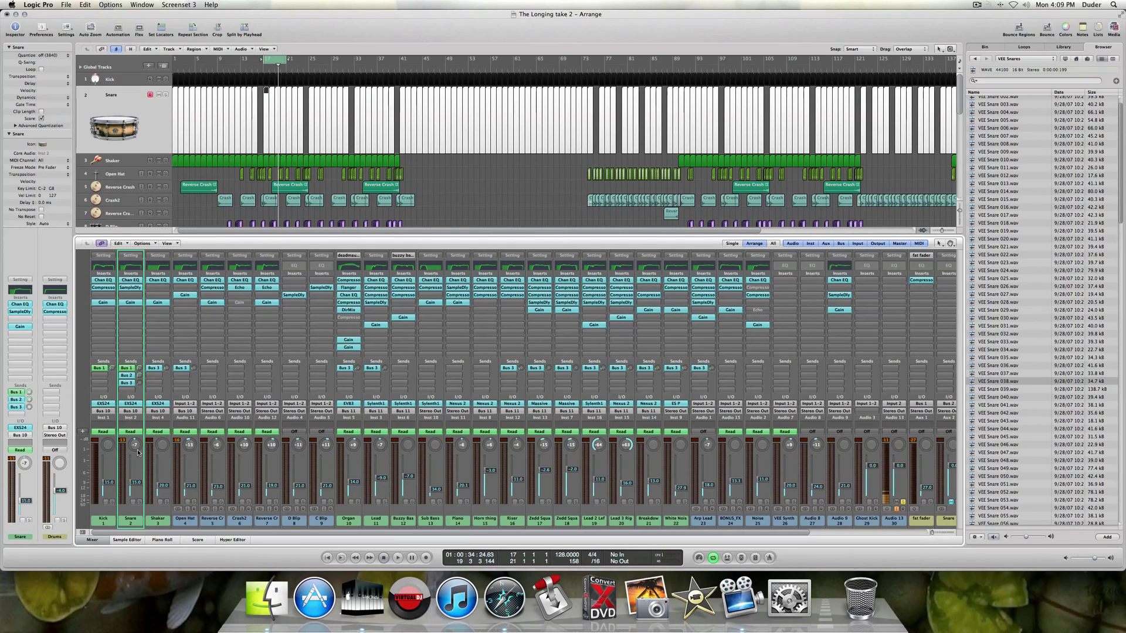
pyautogui.click(152, 518)
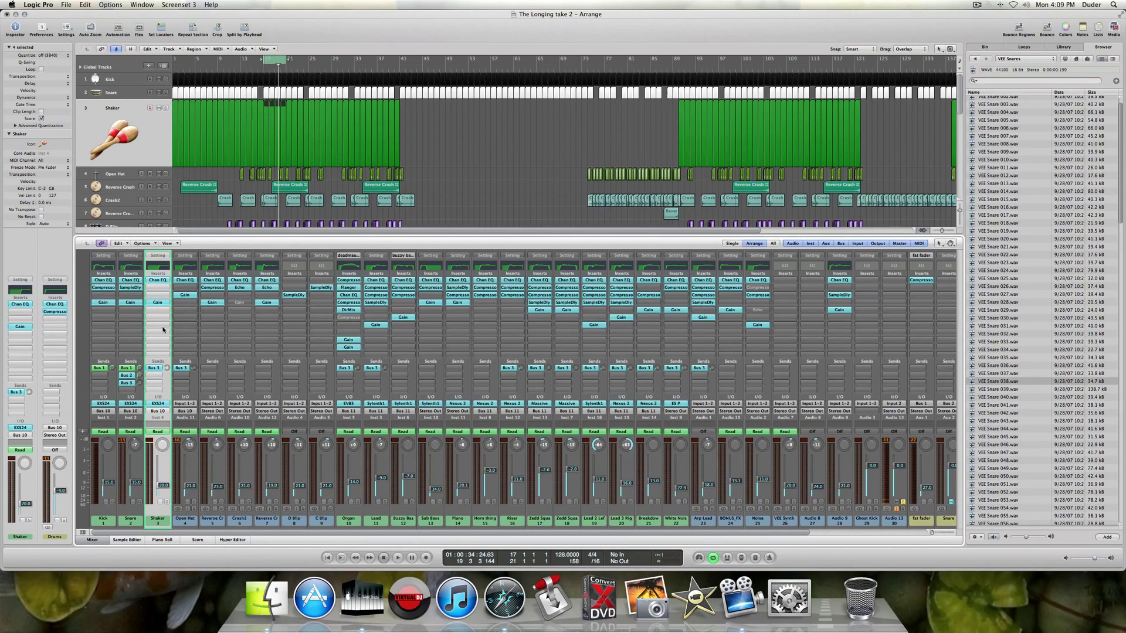
pyautogui.click(165, 108)
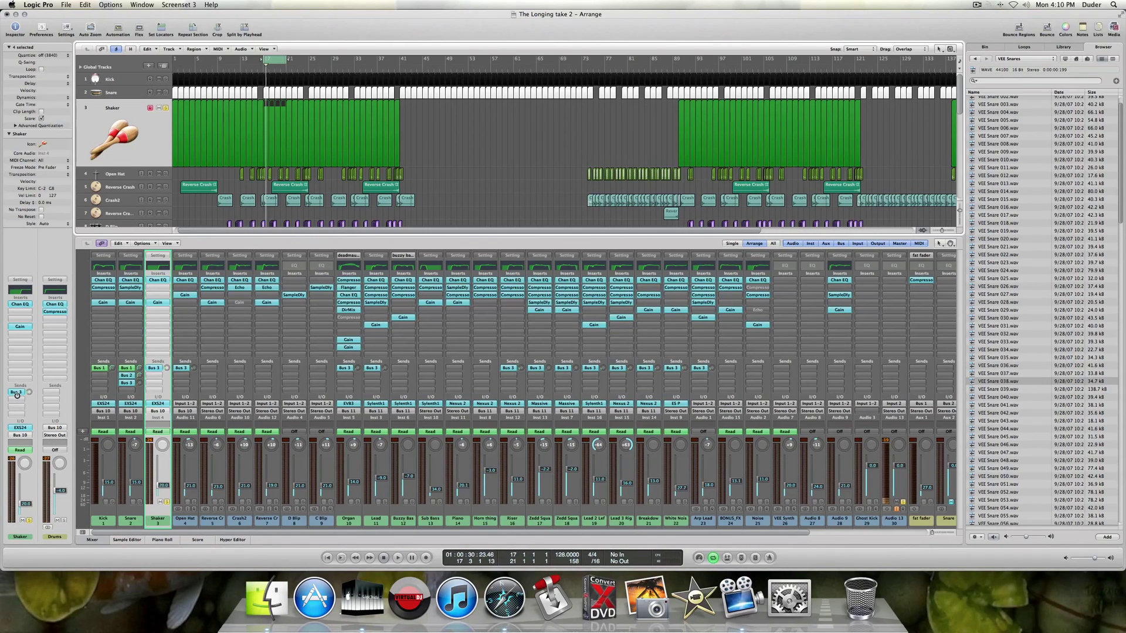
# Bypass the Shaker's Bus 3 send and Channel EQ and audition its dry sound.
pyautogui.keyDown('super'); pyautogui.click(17, 393); pyautogui.keyUp('super')
pyautogui.keyDown('alt'); pyautogui.click(20, 327); pyautogui.keyUp('alt')
pyautogui.keyDown('alt'); pyautogui.click(20, 327); pyautogui.keyUp('alt')
pyautogui.keyDown('alt'); pyautogui.click(22, 303); pyautogui.keyUp('alt')
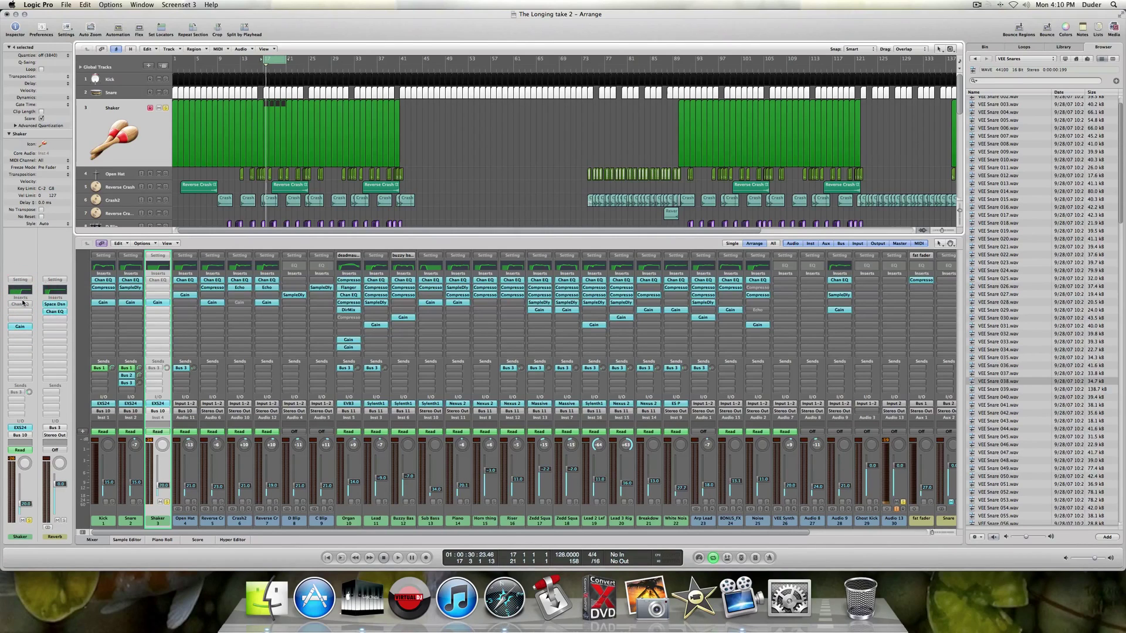
pyautogui.press('space')
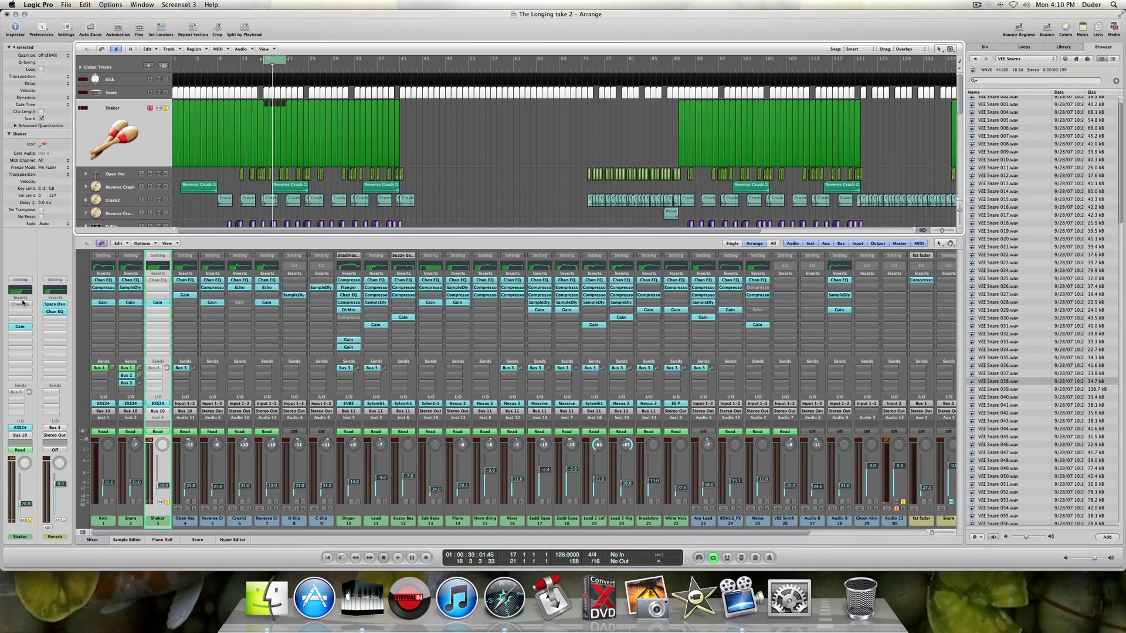
# Open the Shaker's EXS24 instrument editor and audition its sample VEE Percussion 036.wav from the VEE Percussion Instruments folder.
pyautogui.click(27, 428)
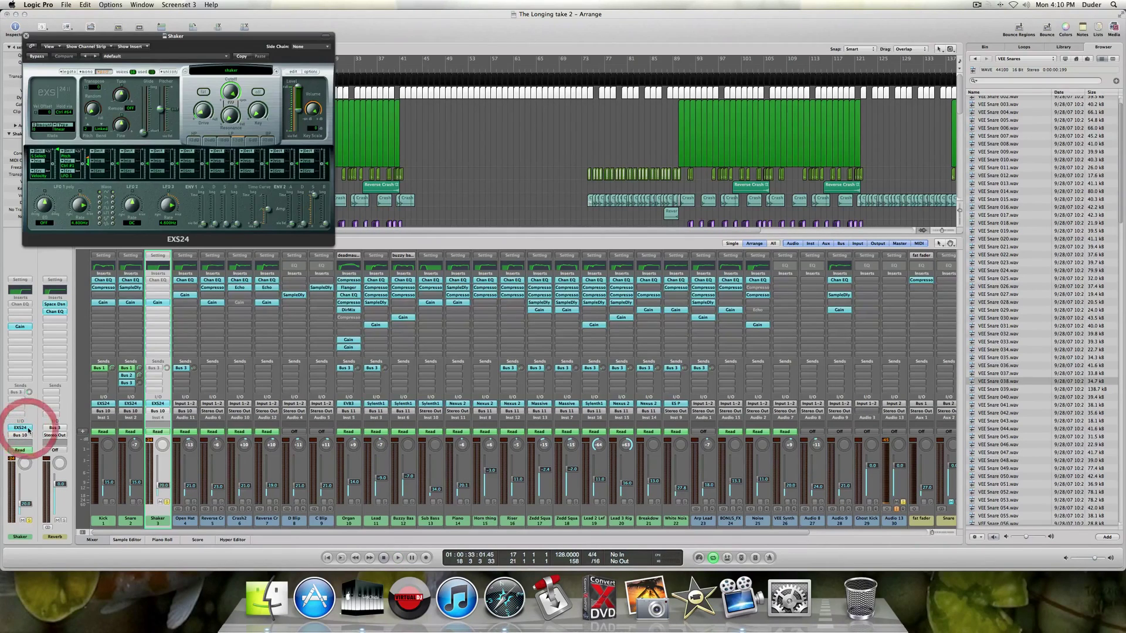
pyautogui.click(294, 72)
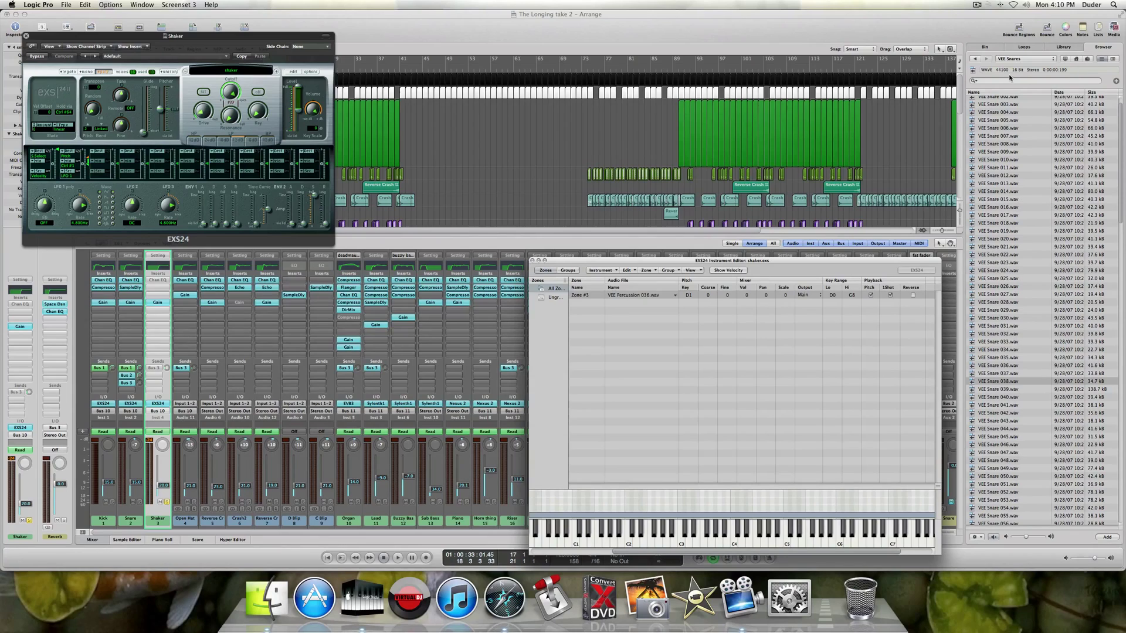
pyautogui.click(975, 58)
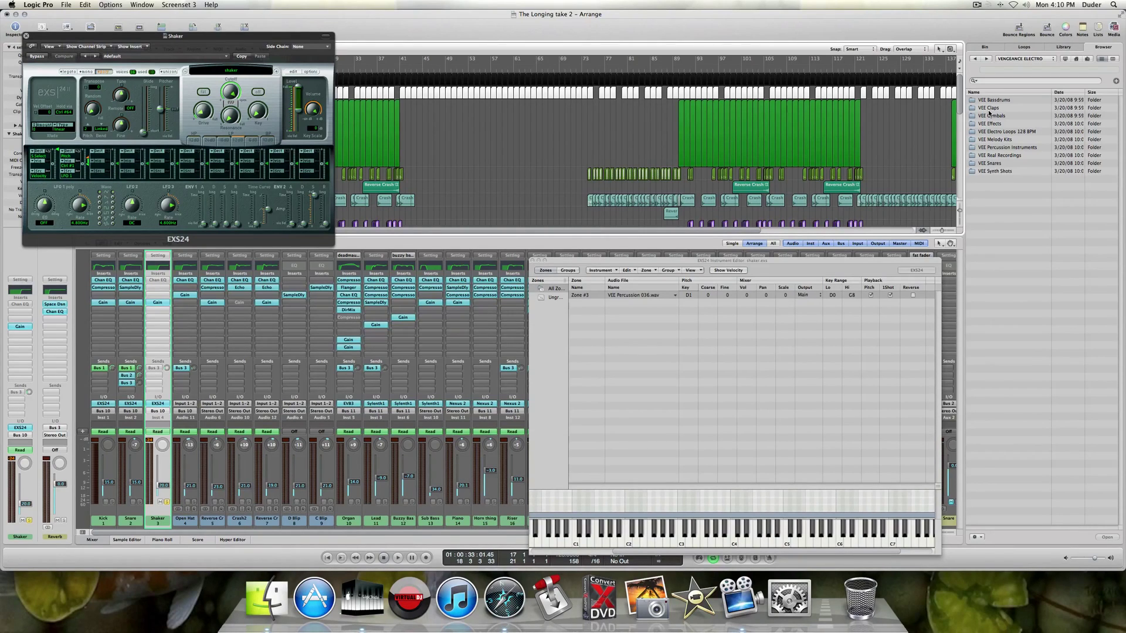
pyautogui.doubleClick(1003, 147)
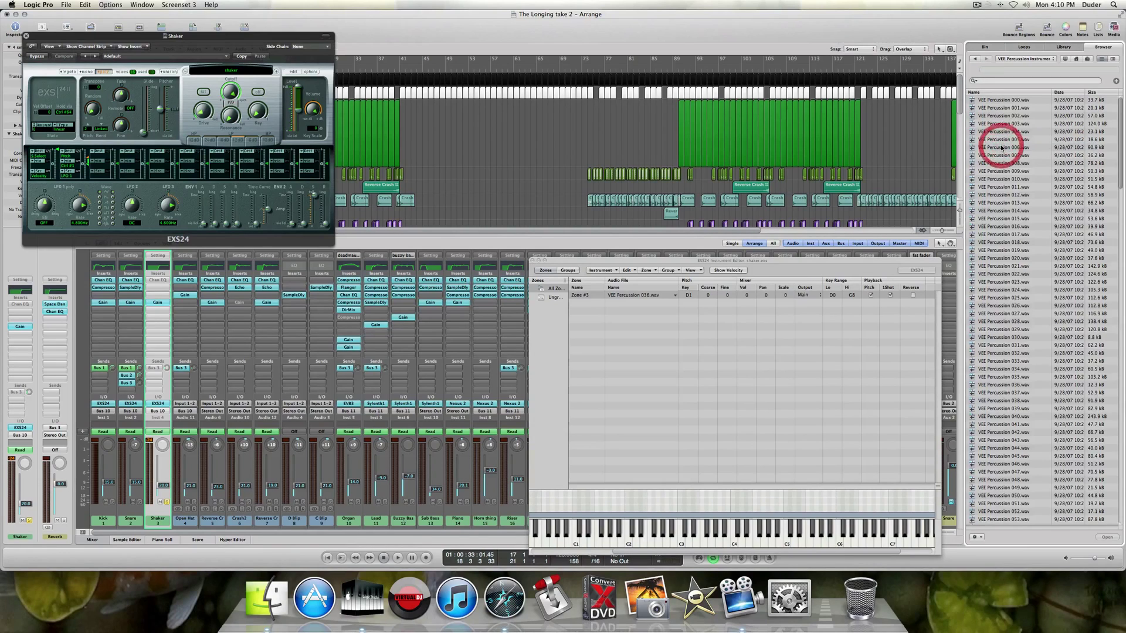
pyautogui.click(1004, 385)
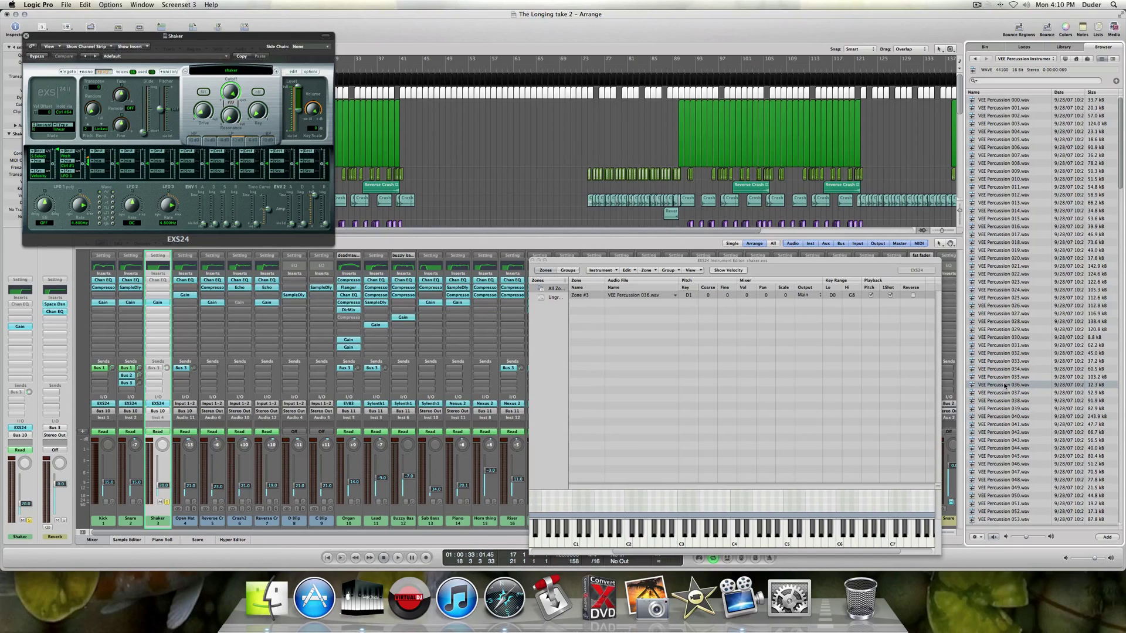
pyautogui.click(1004, 387)
pyautogui.click(532, 261)
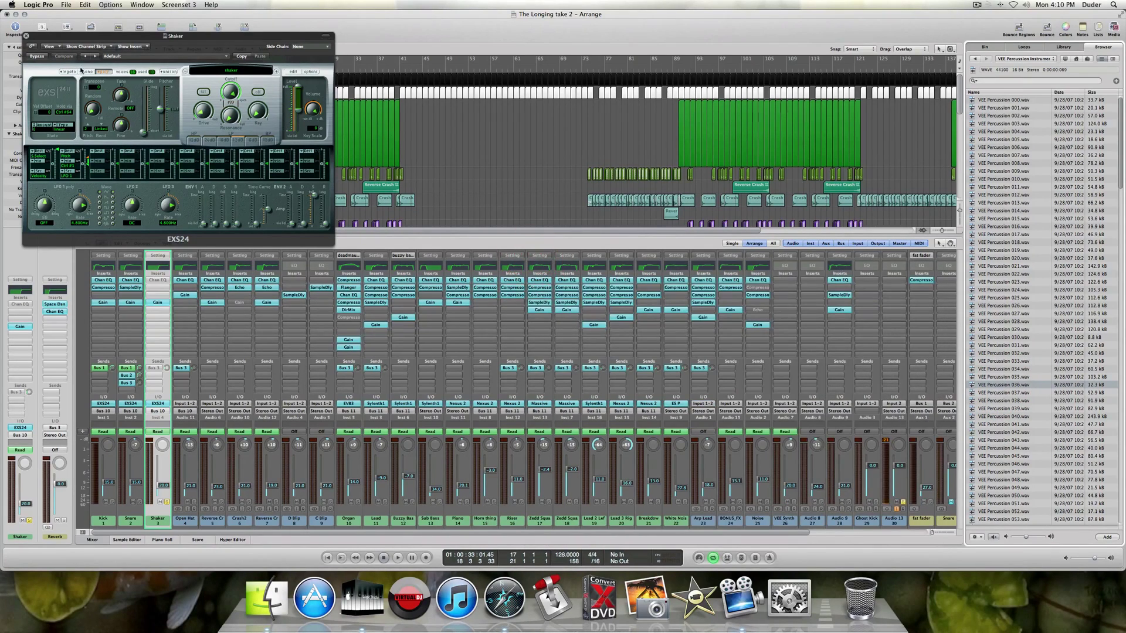
# Examine the Shaker's output volume in the EXS24 and close the instrument.
pyautogui.click(299, 112)
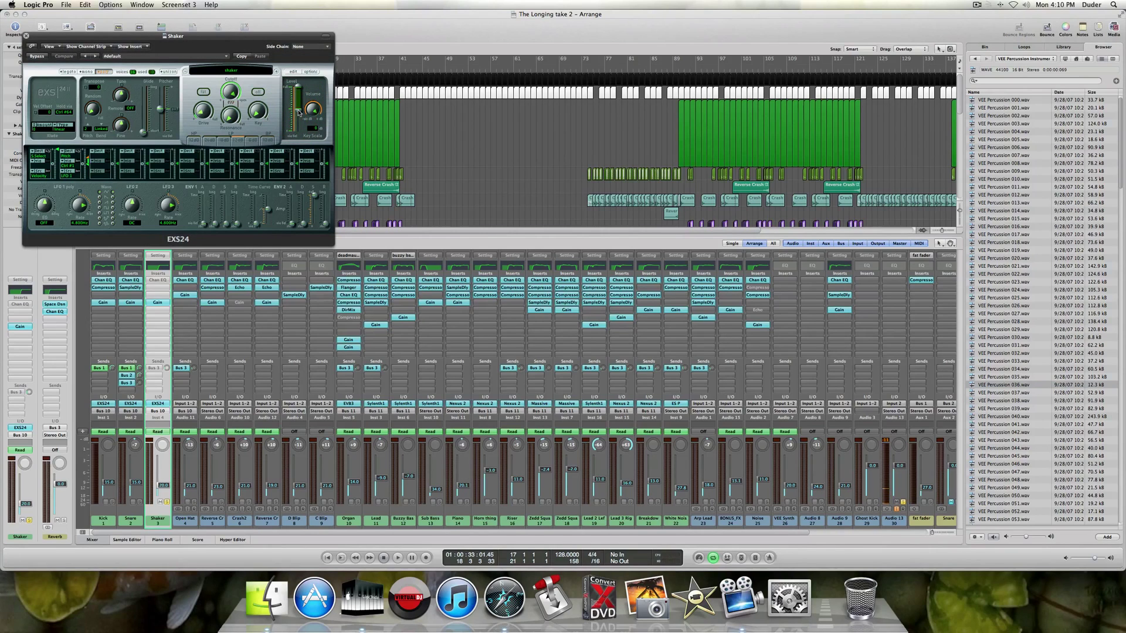
pyautogui.click(300, 112)
pyautogui.click(26, 37)
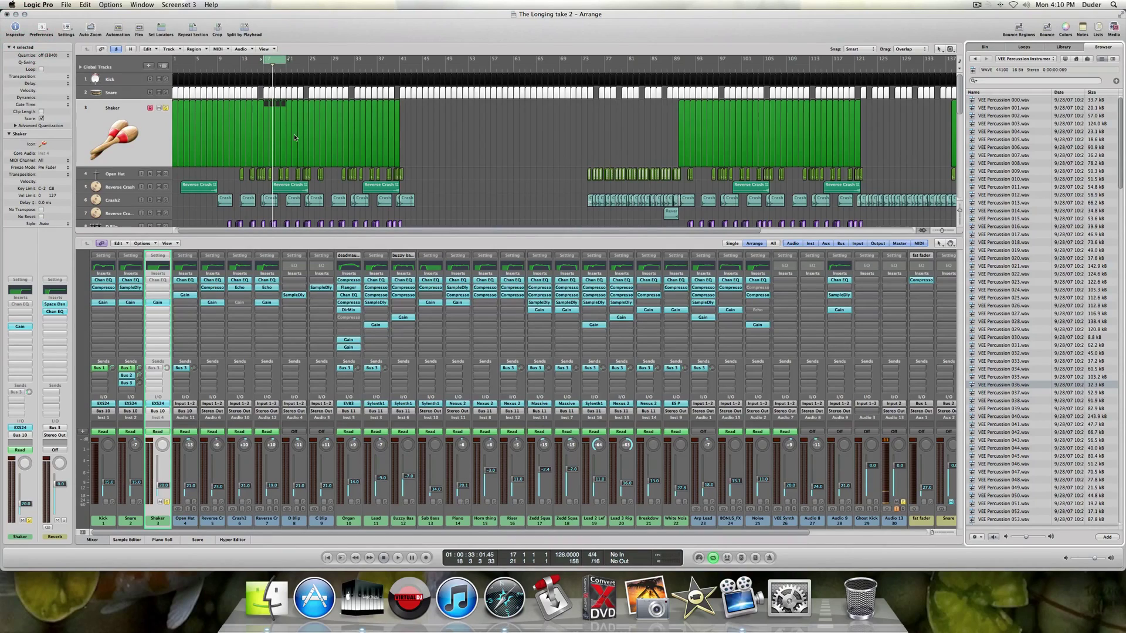
# Open the Shaker's selected regions as piano roll notes and audition the pattern during playback.
pyautogui.doubleClick(266, 127)
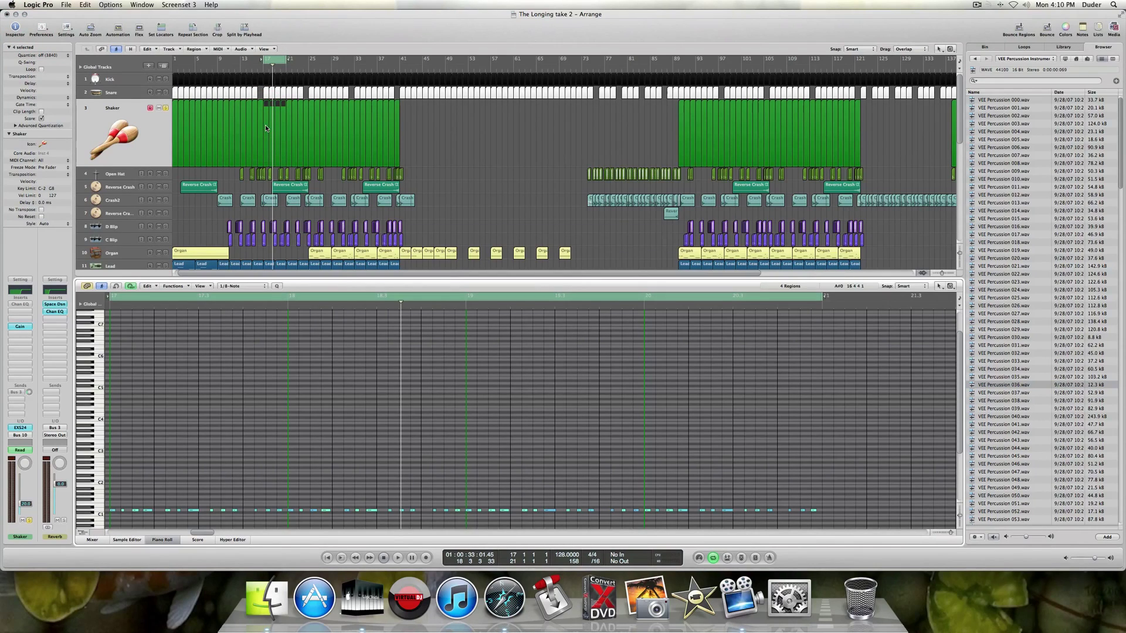
pyautogui.hscroll(-2, 262, 457)
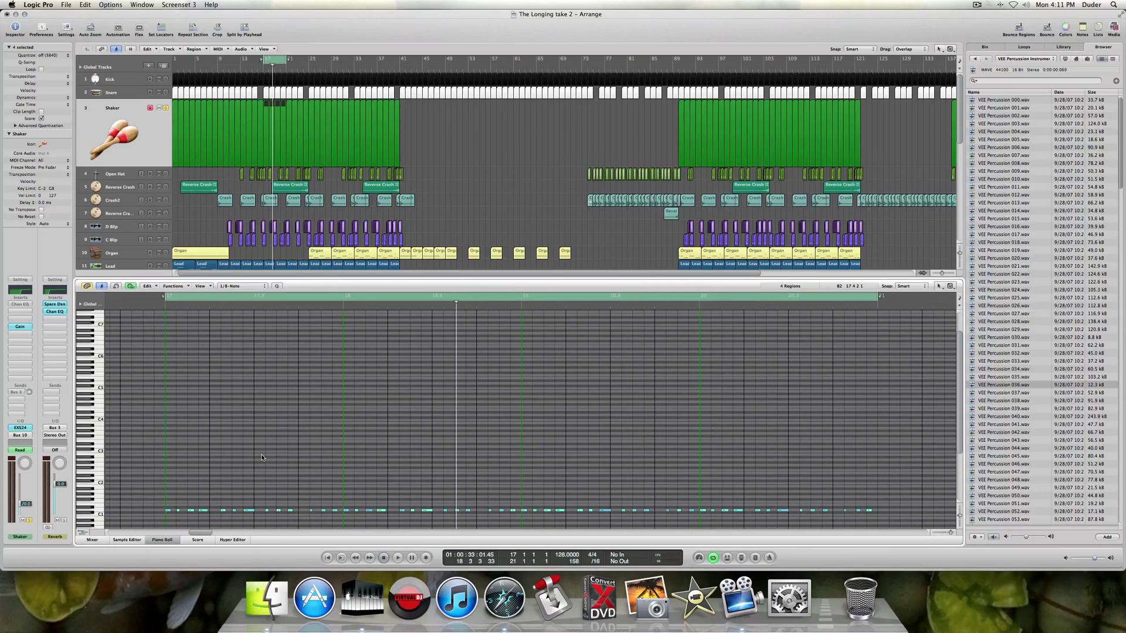
pyautogui.press('space')
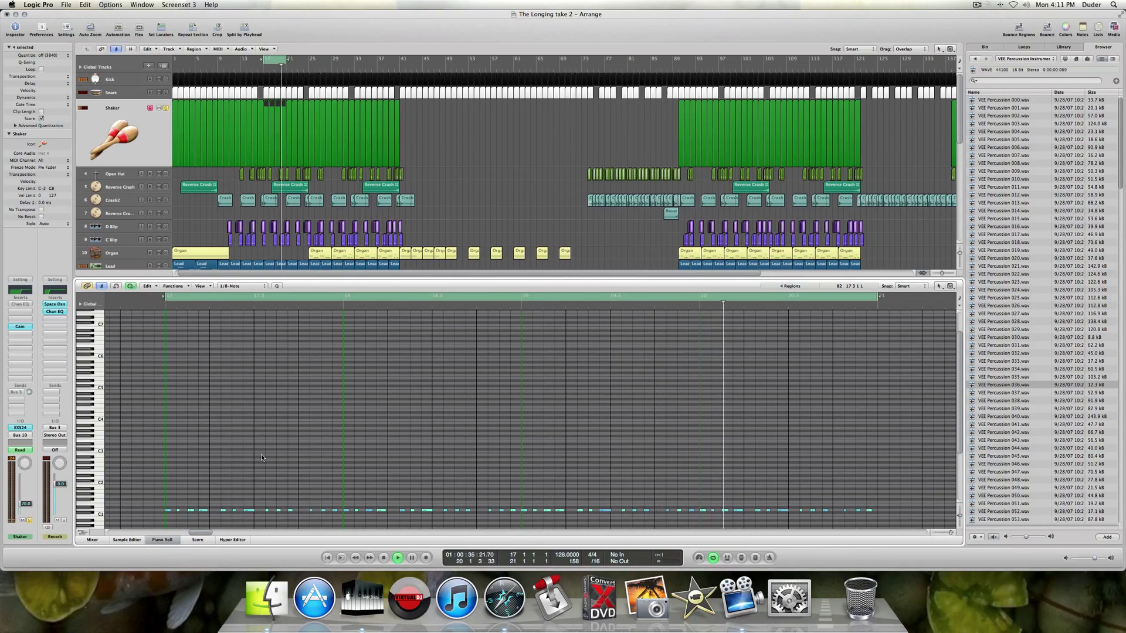
pyautogui.press('space')
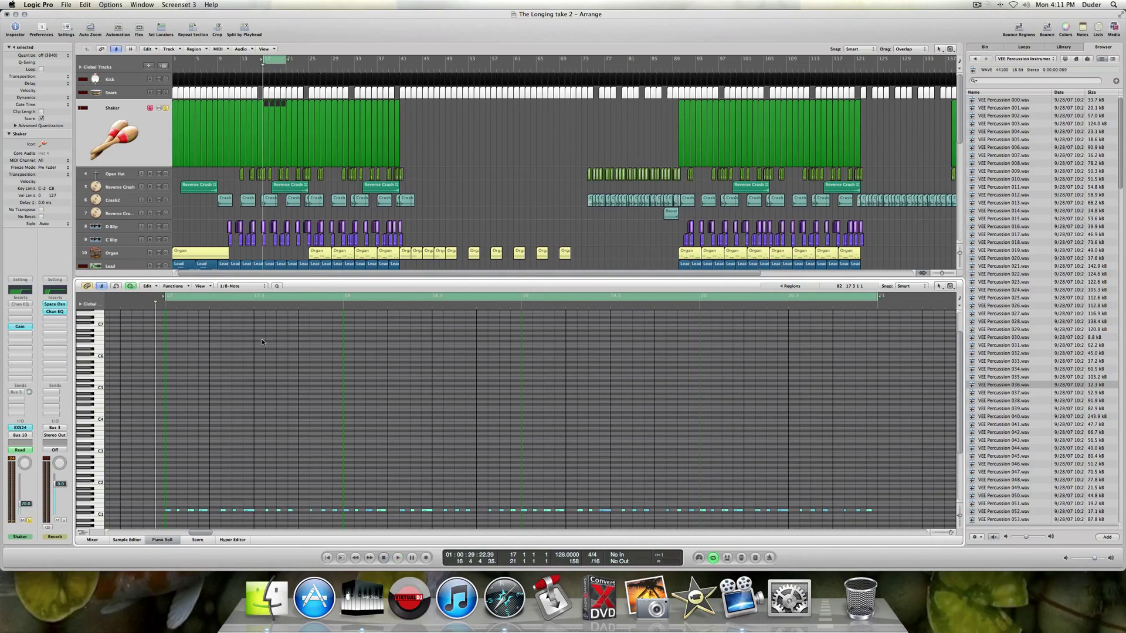
# Audition the Kick, Snare and Shaker soloed together, then clear all three solos.
pyautogui.moveTo(165, 79); pyautogui.dragTo(166, 92)
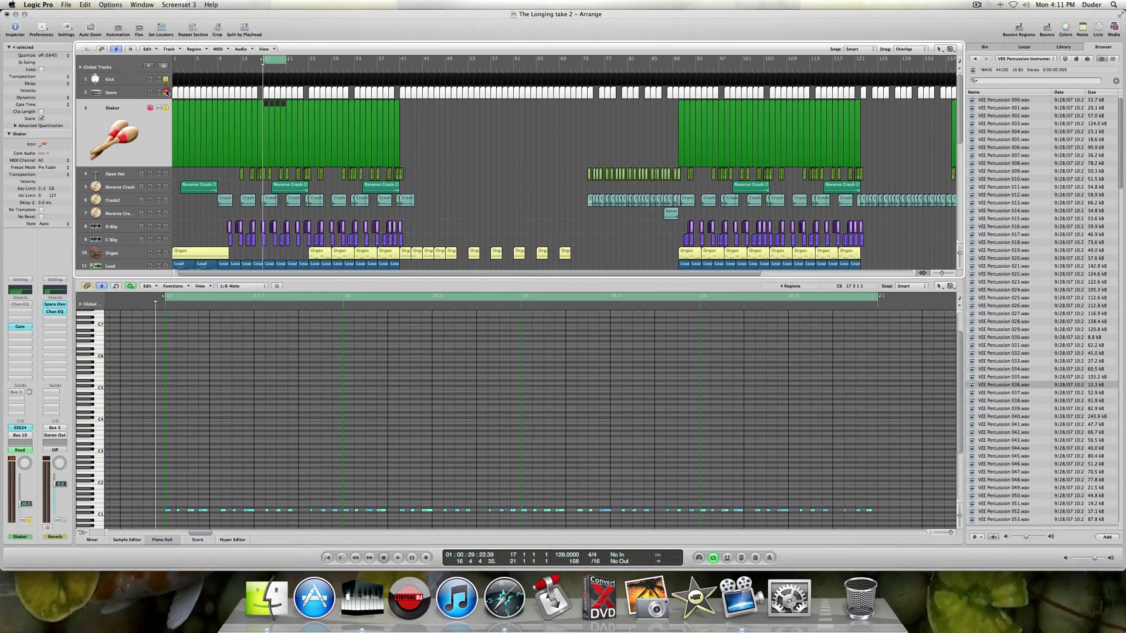
pyautogui.press('space')
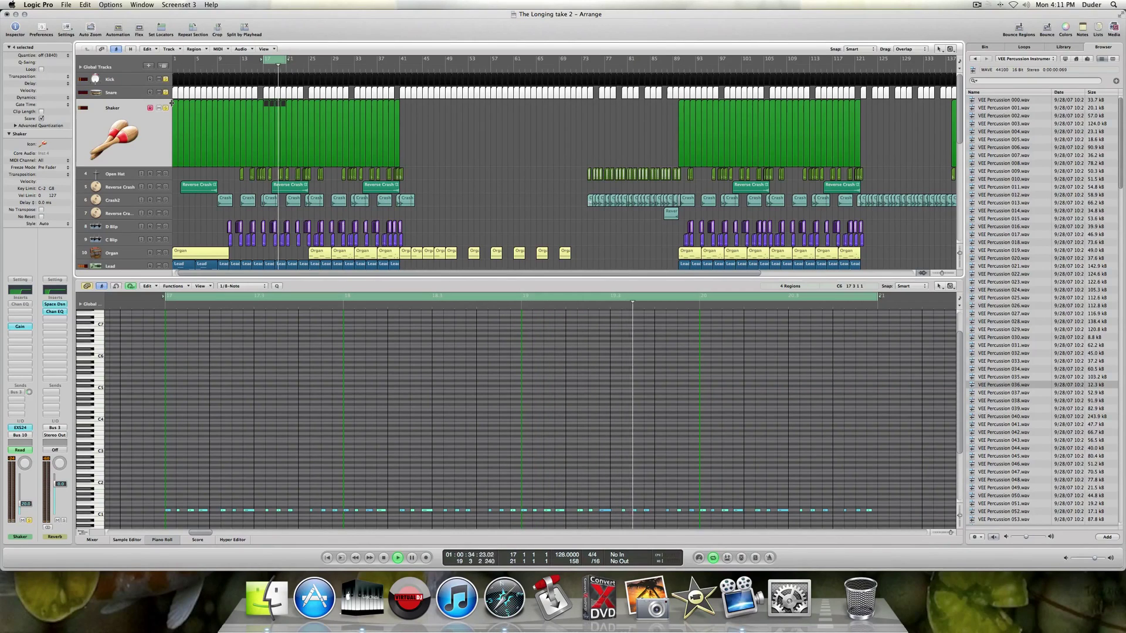
pyautogui.press('space')
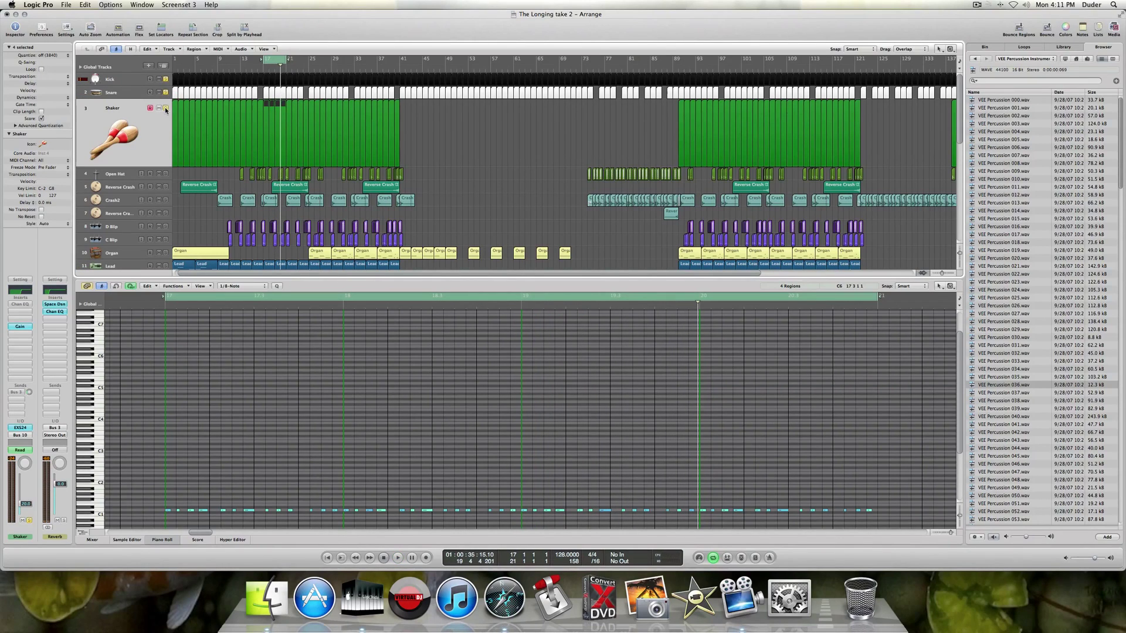
pyautogui.click(166, 110)
pyautogui.click(166, 92)
pyautogui.click(165, 80)
# Reactivate the Shaker's bypassed Channel EQ and audition the soloed Shaker while watching the analyzer.
pyautogui.click(20, 305)
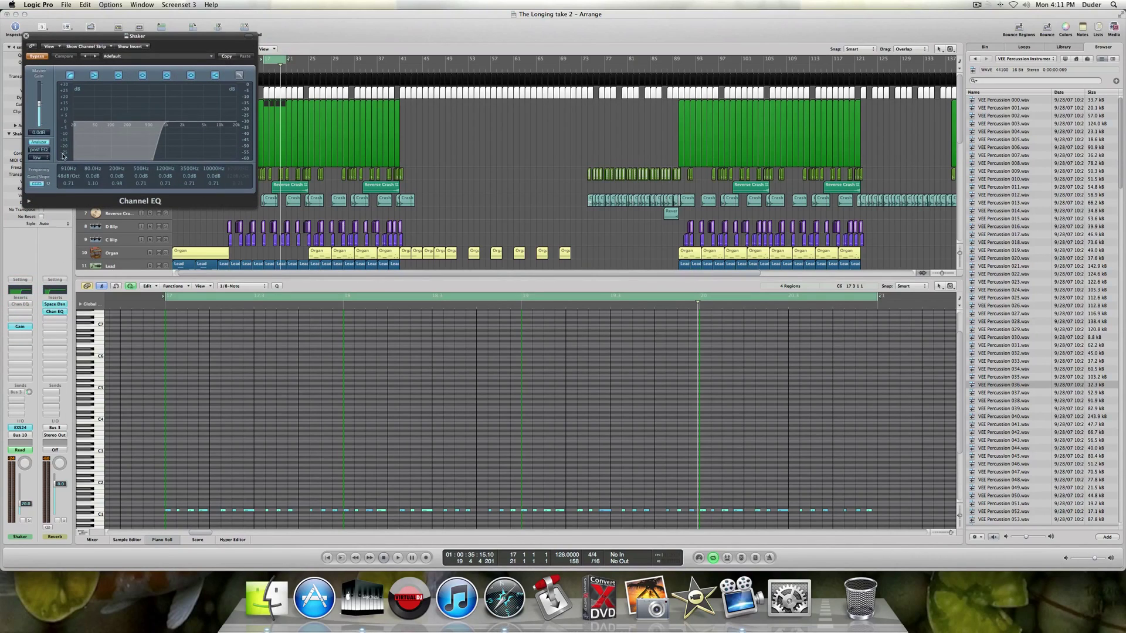
pyautogui.click(33, 58)
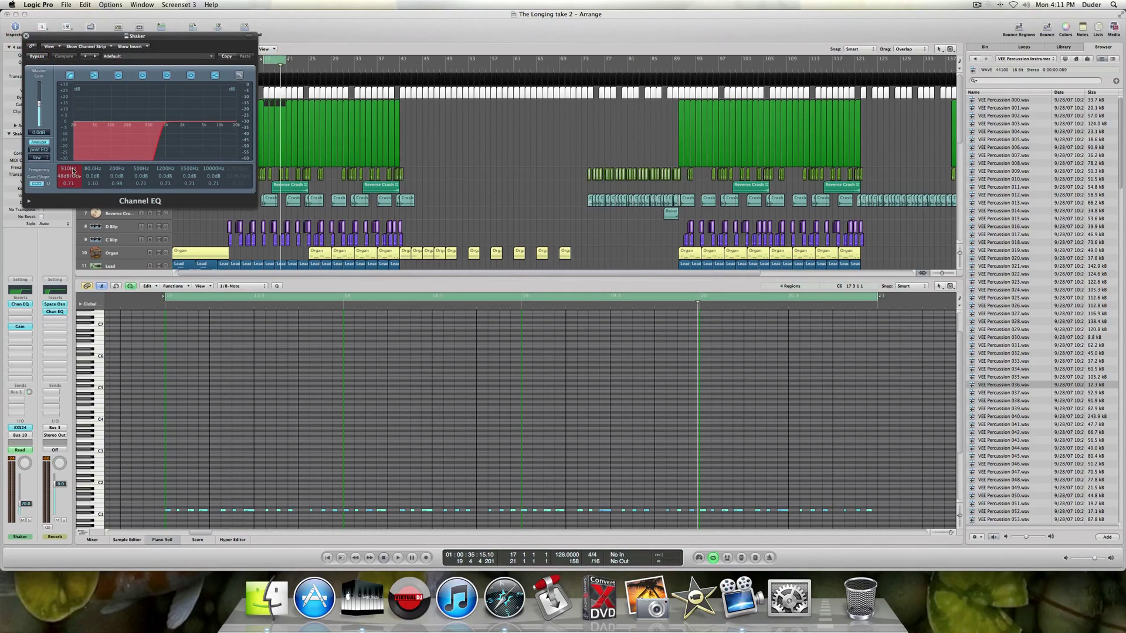
pyautogui.click(47, 143)
pyautogui.press('space')
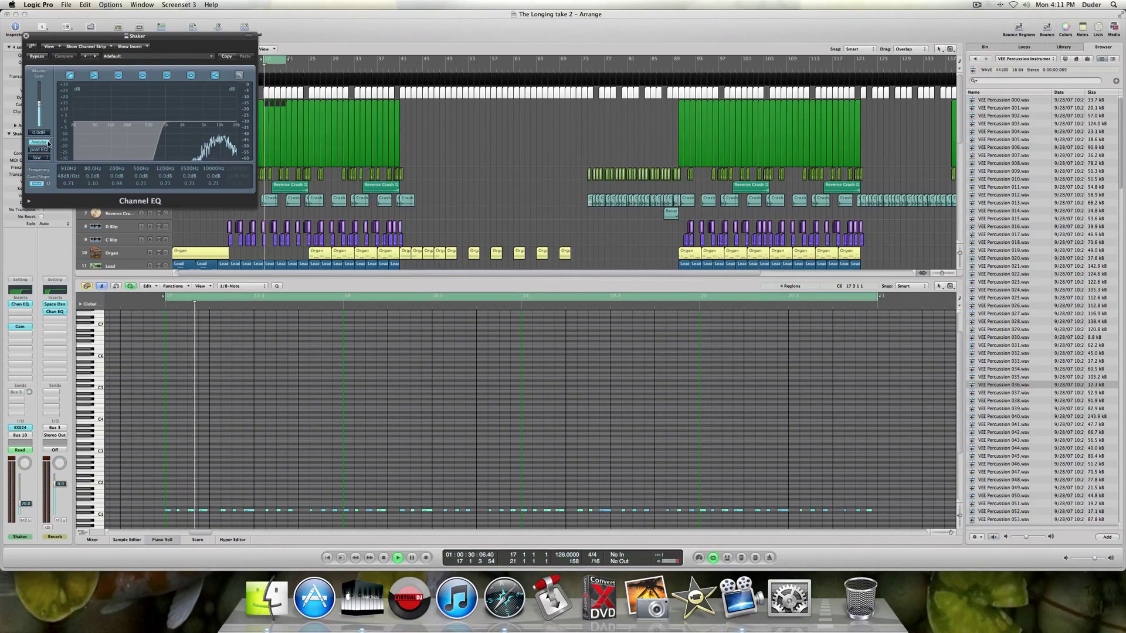
pyautogui.moveTo(73, 41); pyautogui.dragTo(305, 77)
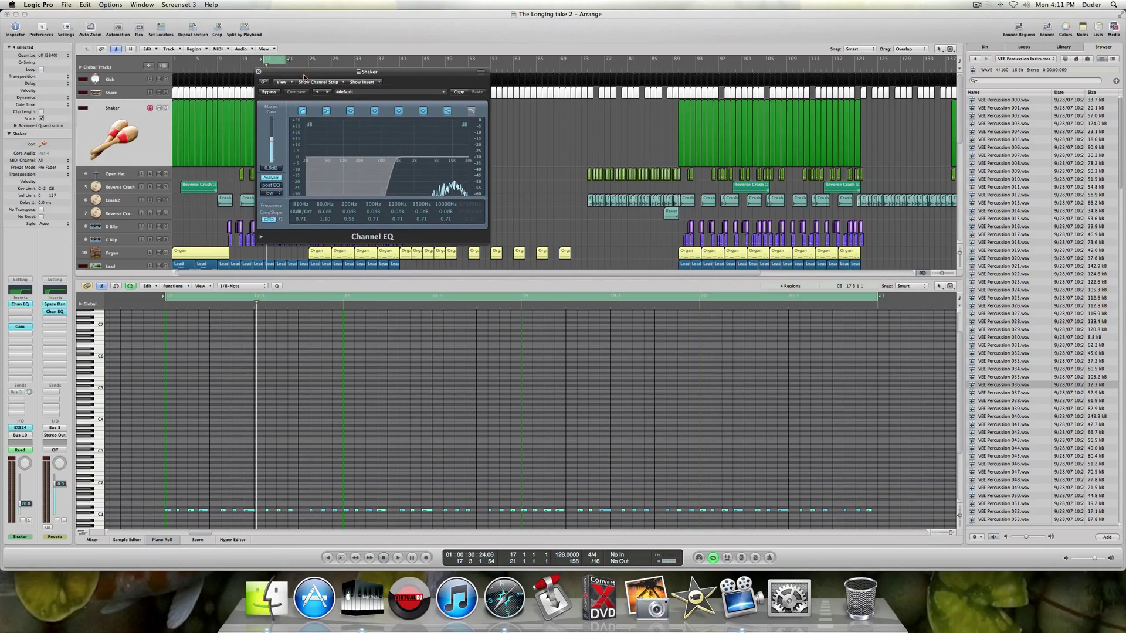
pyautogui.click(166, 108)
pyautogui.press('space')
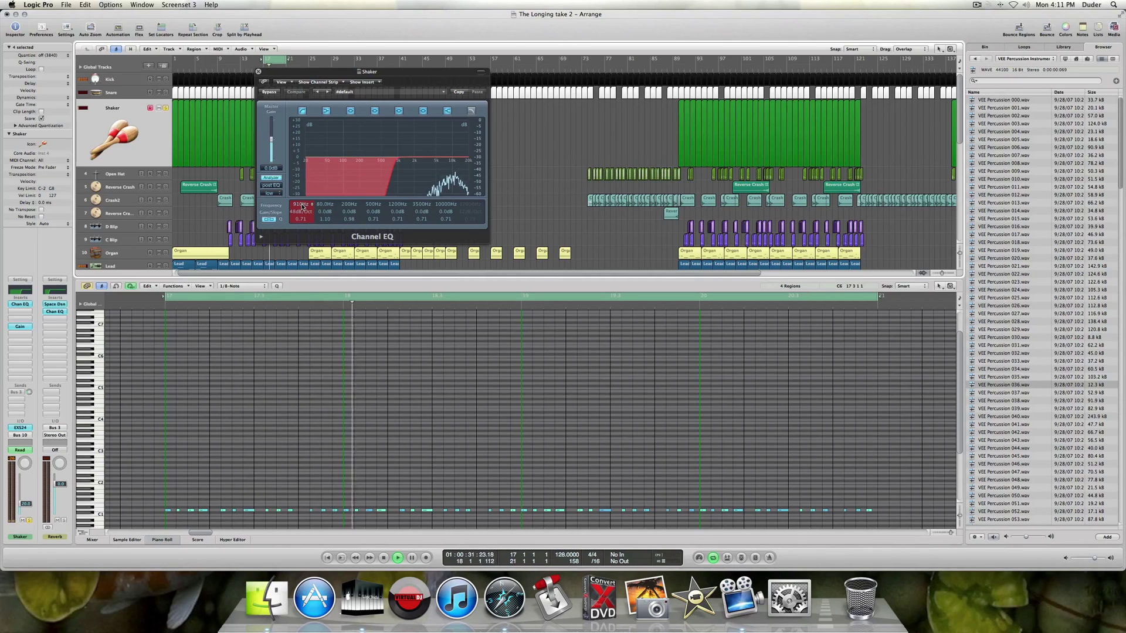
# Try sweeping the Shaker EQ's low-cut frequency down to 36 Hz during playback, restore 910 Hz, and close the EQ.
pyautogui.moveTo(302, 206); pyautogui.dragTo(324, 304)
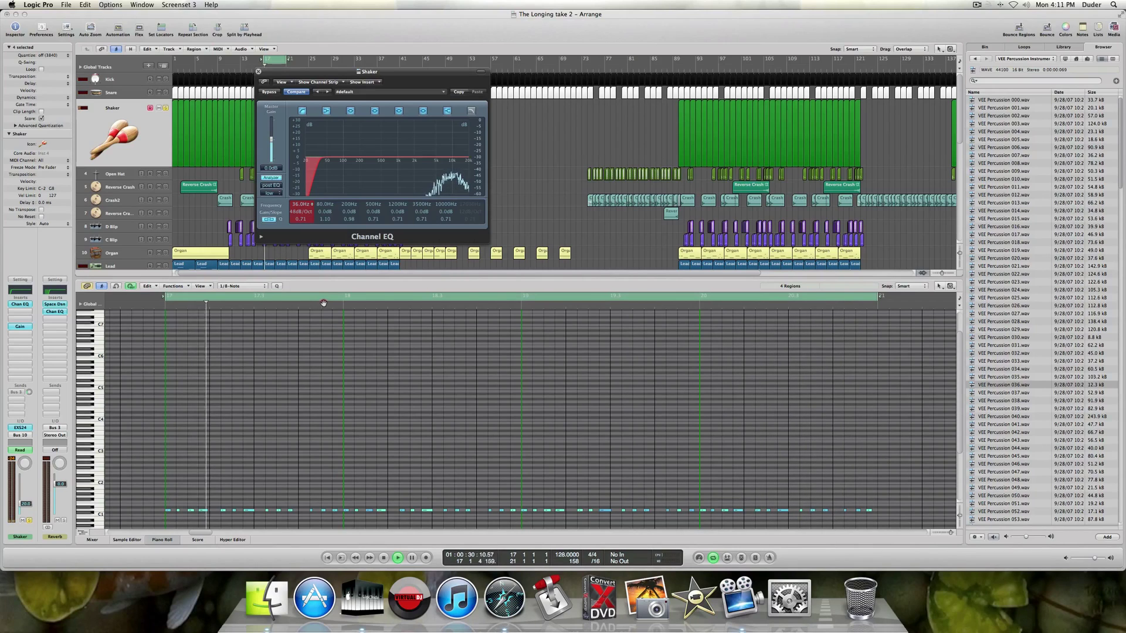
pyautogui.moveTo(323, 305); pyautogui.dragTo(336, 199)
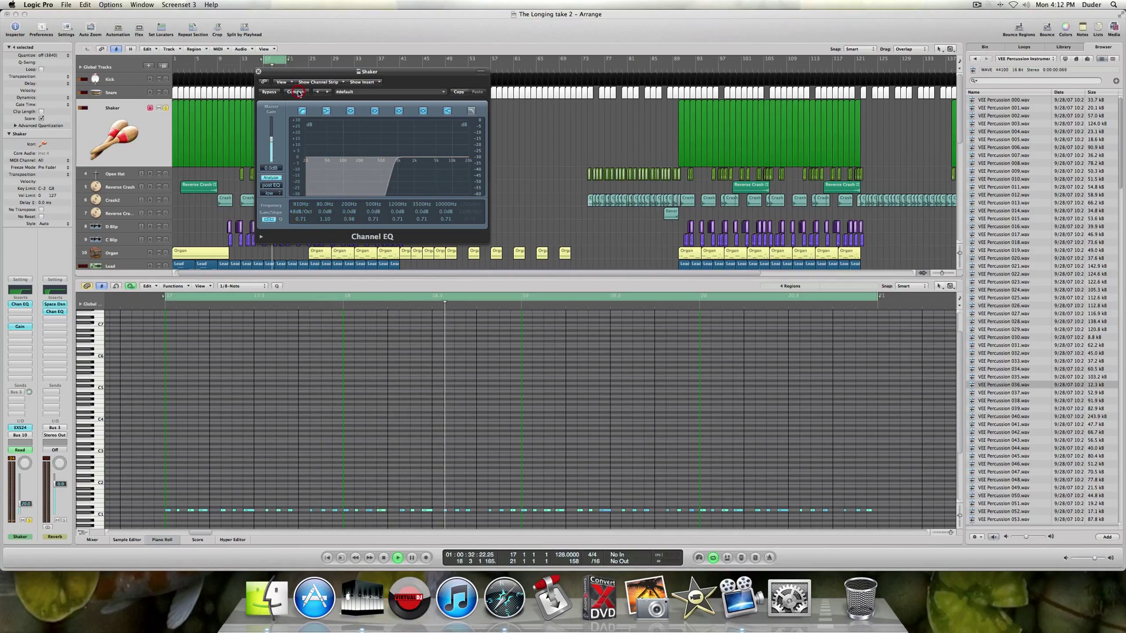
pyautogui.click(297, 91)
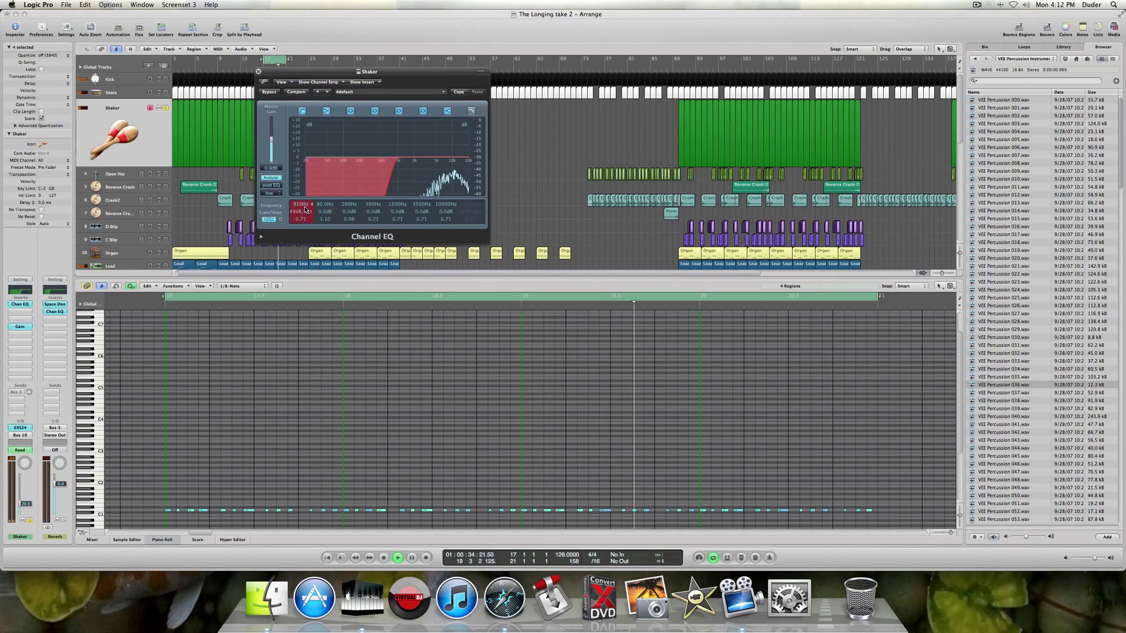
pyautogui.click(258, 72)
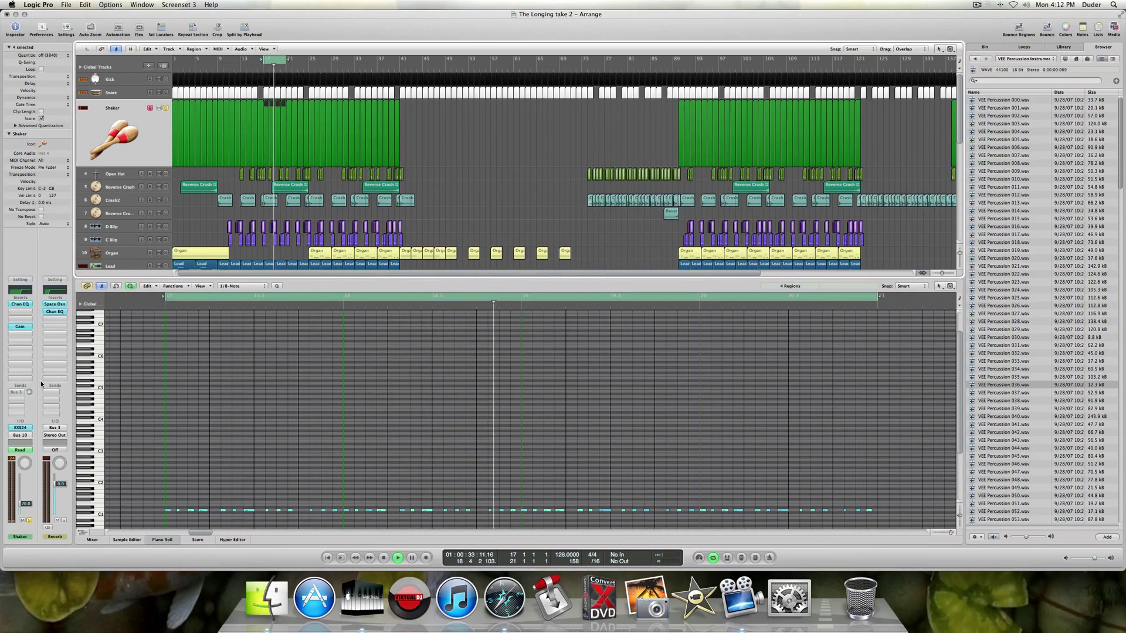
pyautogui.press('space')
# Re-enable the Shaker's Bus 3 reverb send and audition the Shaker with it.
pyautogui.click(17, 393)
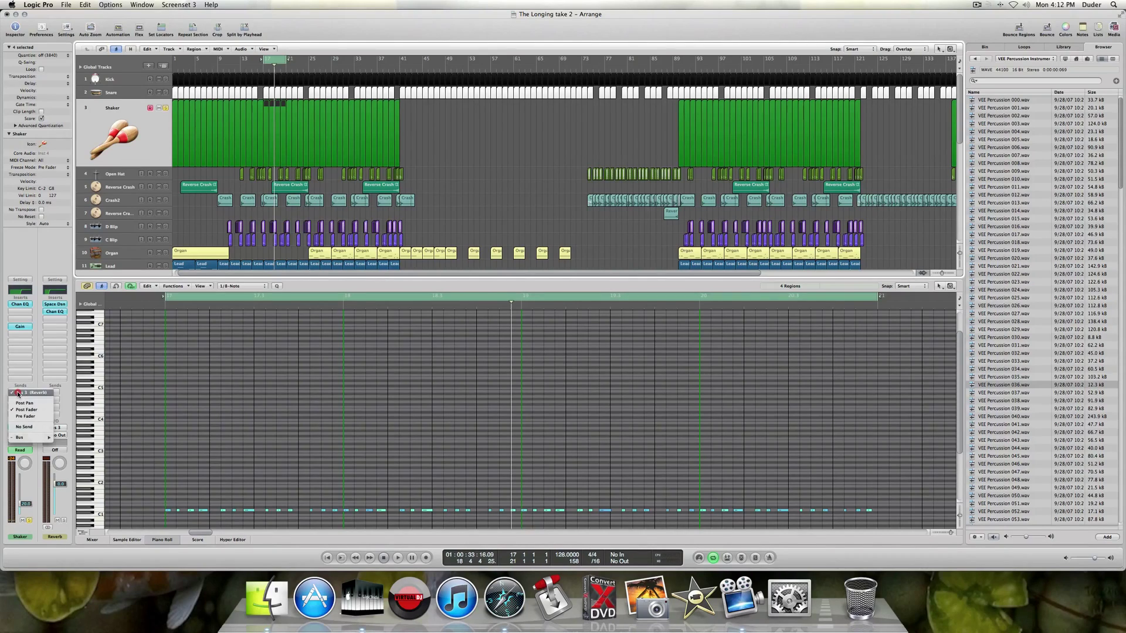
pyautogui.click(29, 257)
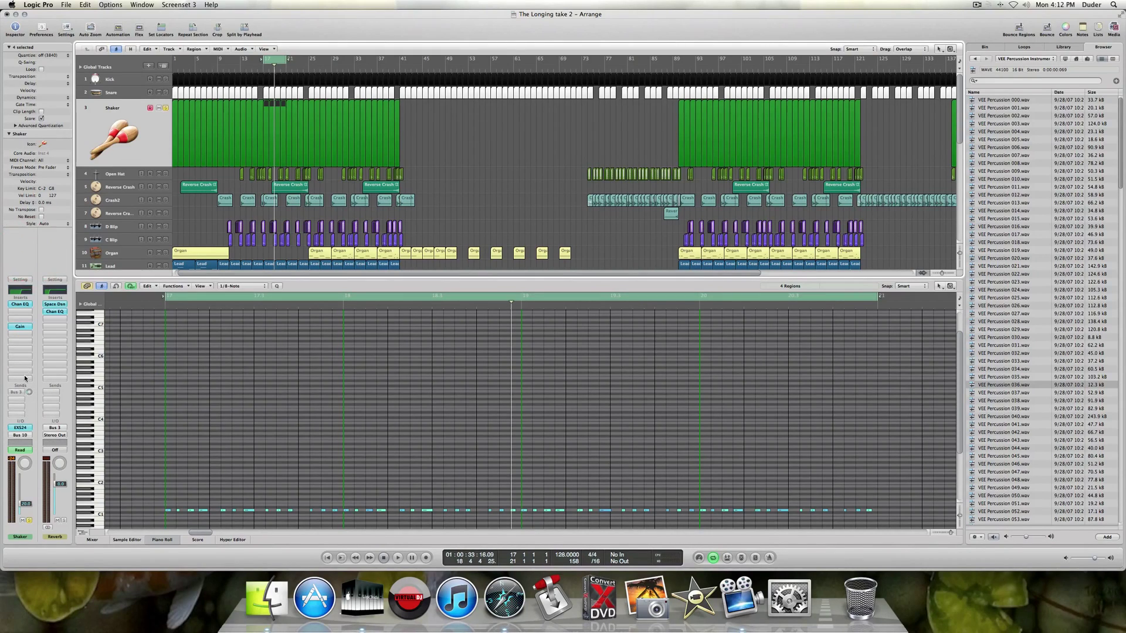
pyautogui.click(16, 393)
pyautogui.press('space')
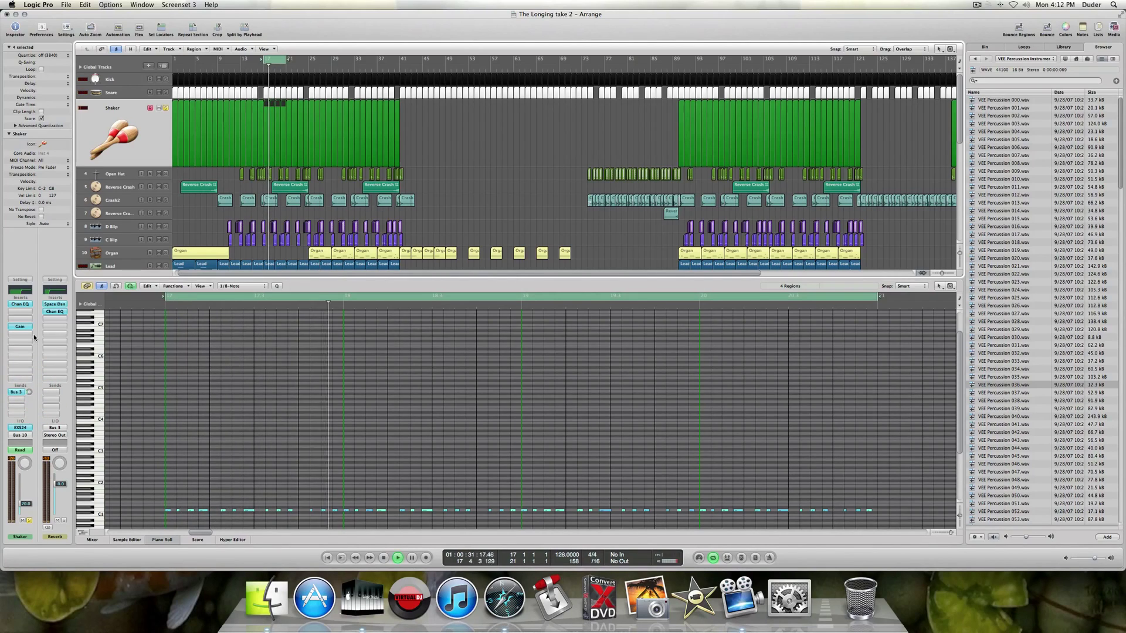
pyautogui.press('space')
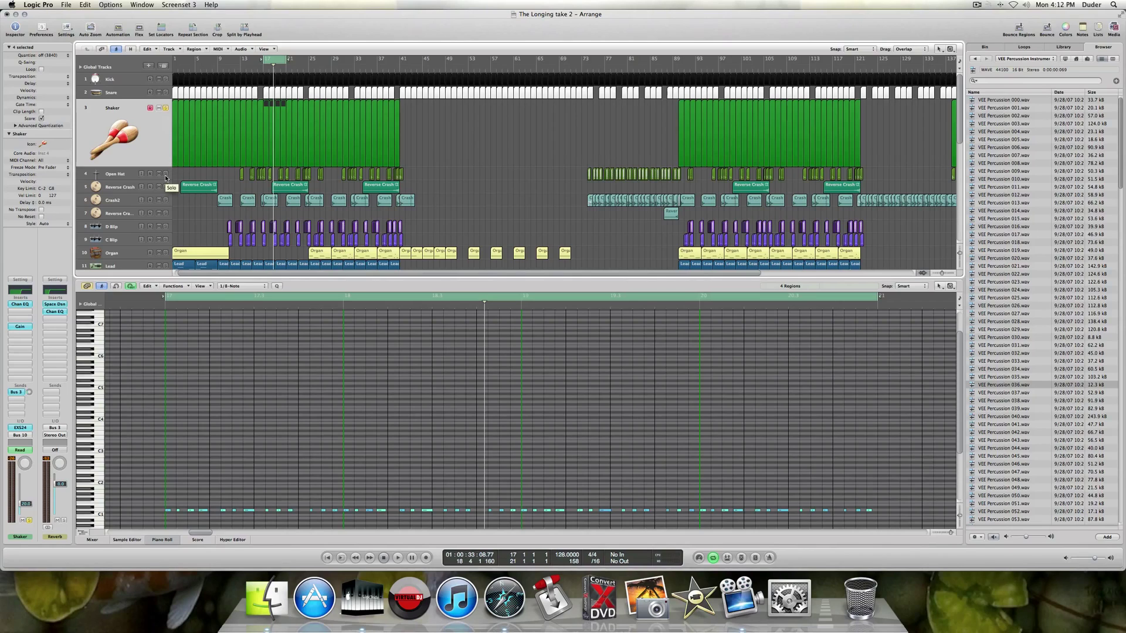
# Turn off the Shaker's solo and audition the Open Hat track soloed.
pyautogui.click(166, 109)
pyautogui.click(126, 175)
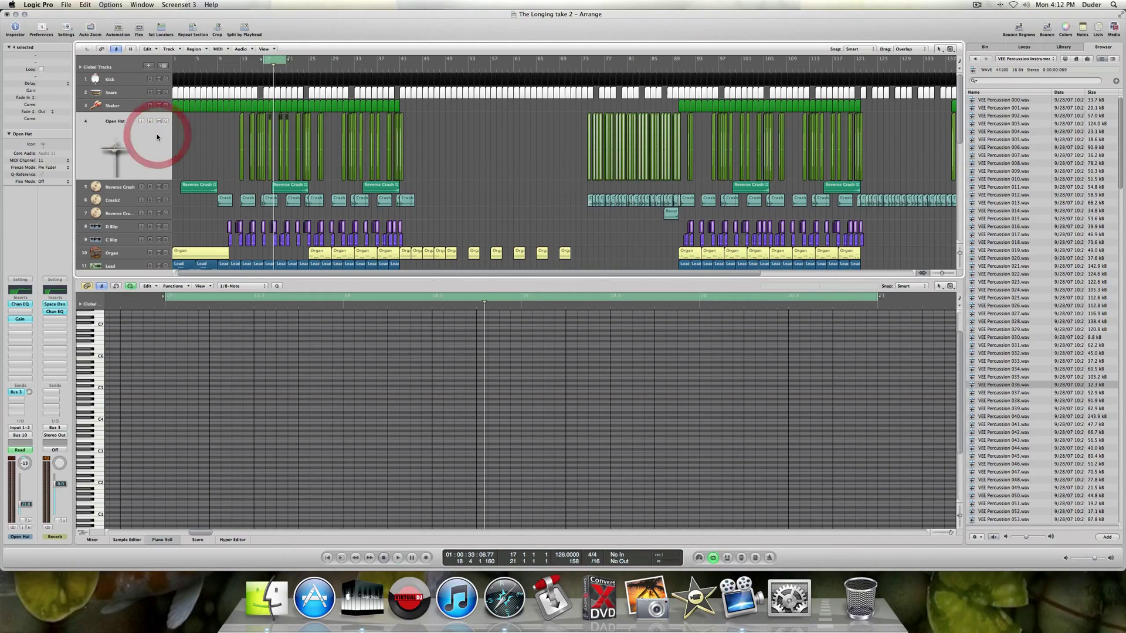
pyautogui.press('space')
pyautogui.click(165, 121)
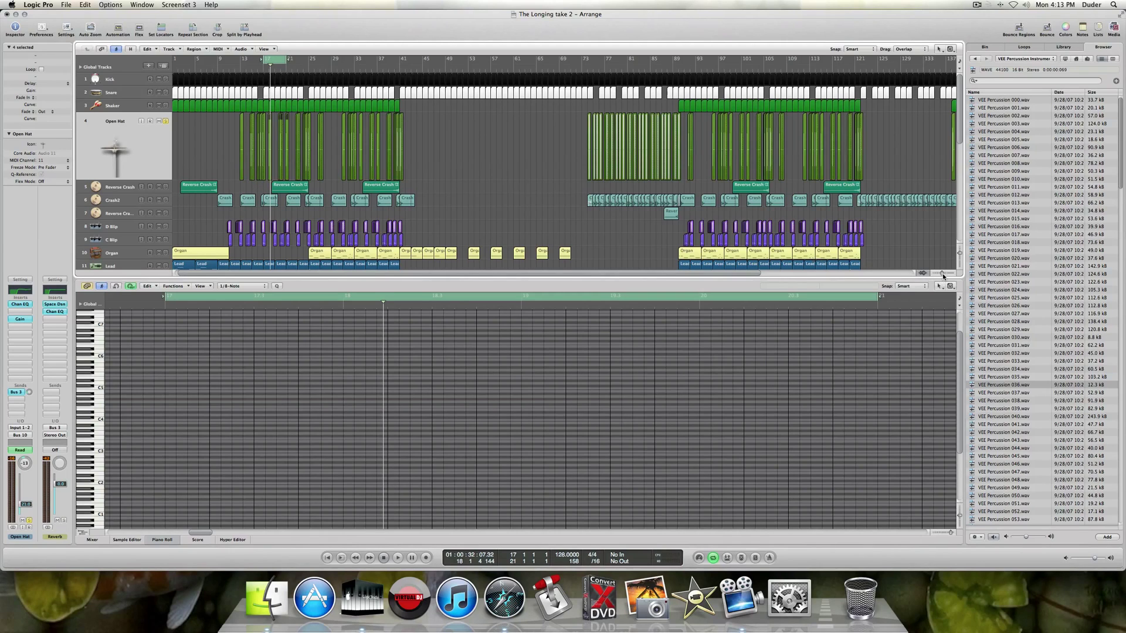
# Examine the Open Hat's Channel EQ while auditioning the soloed Open Hat in the cycle range.
pyautogui.moveTo(942, 275); pyautogui.dragTo(944, 274)
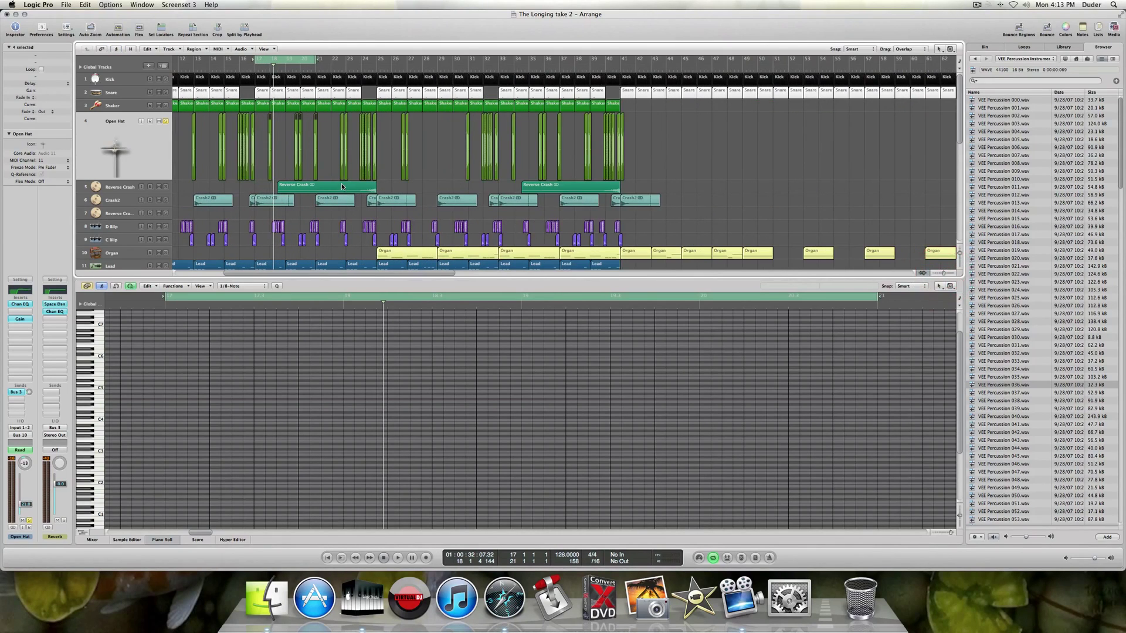
pyautogui.hscroll(-5, 278, 175)
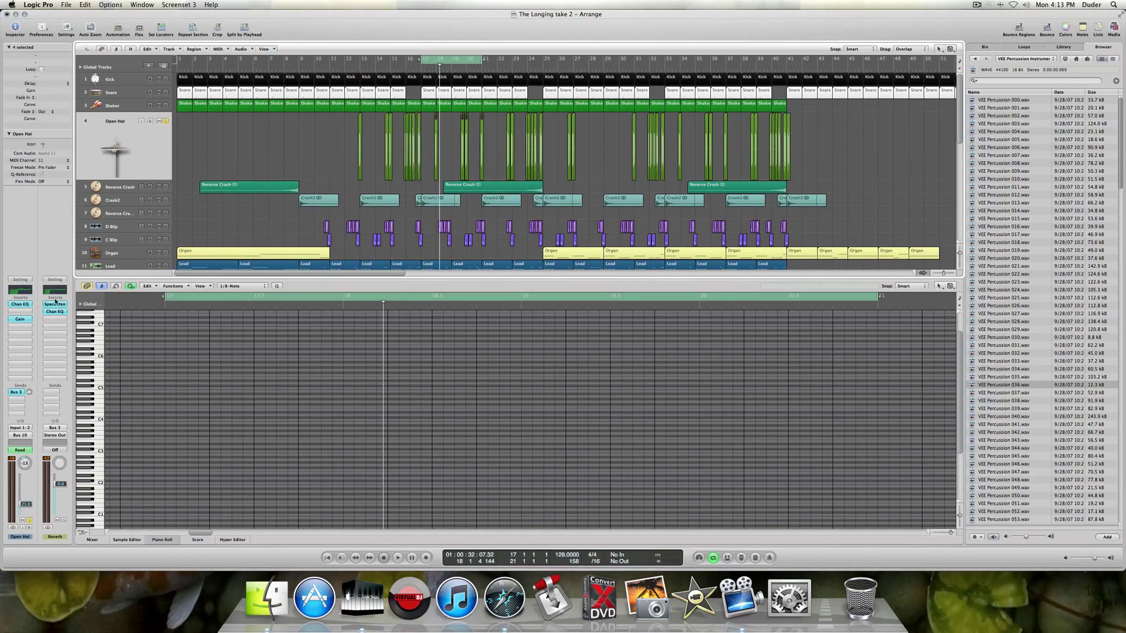
pyautogui.click(20, 304)
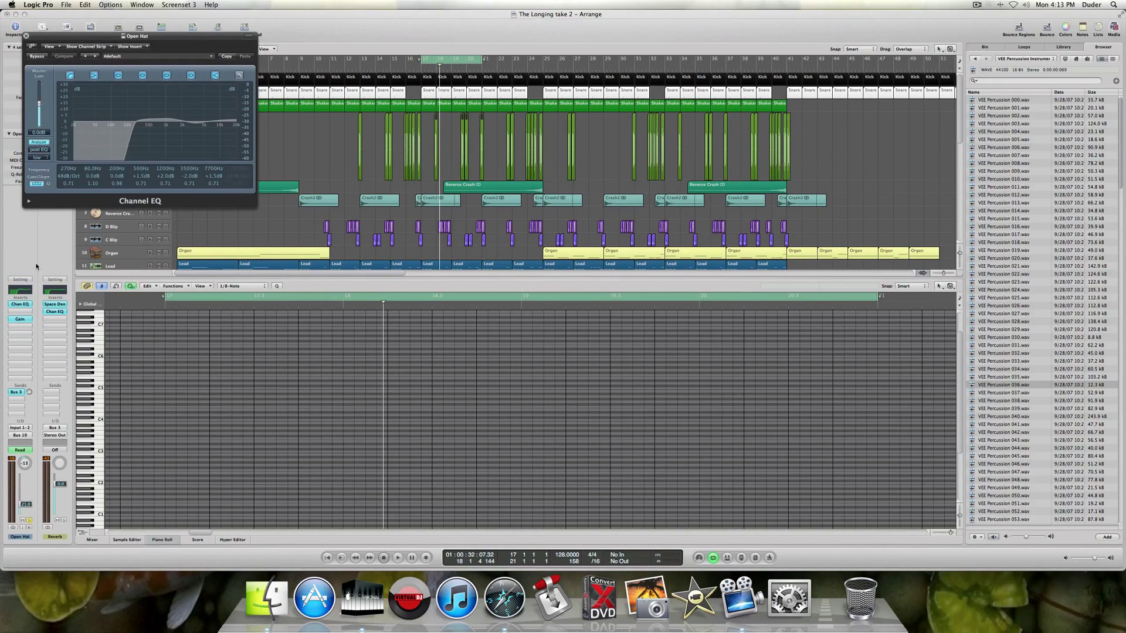
pyautogui.press('space')
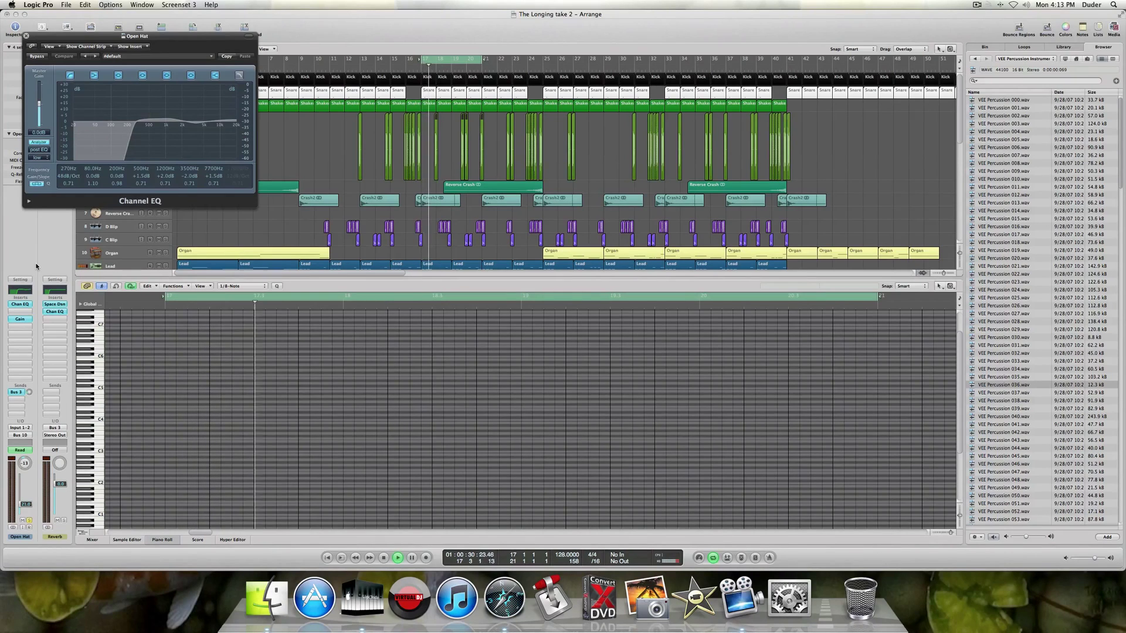
pyautogui.press('space')
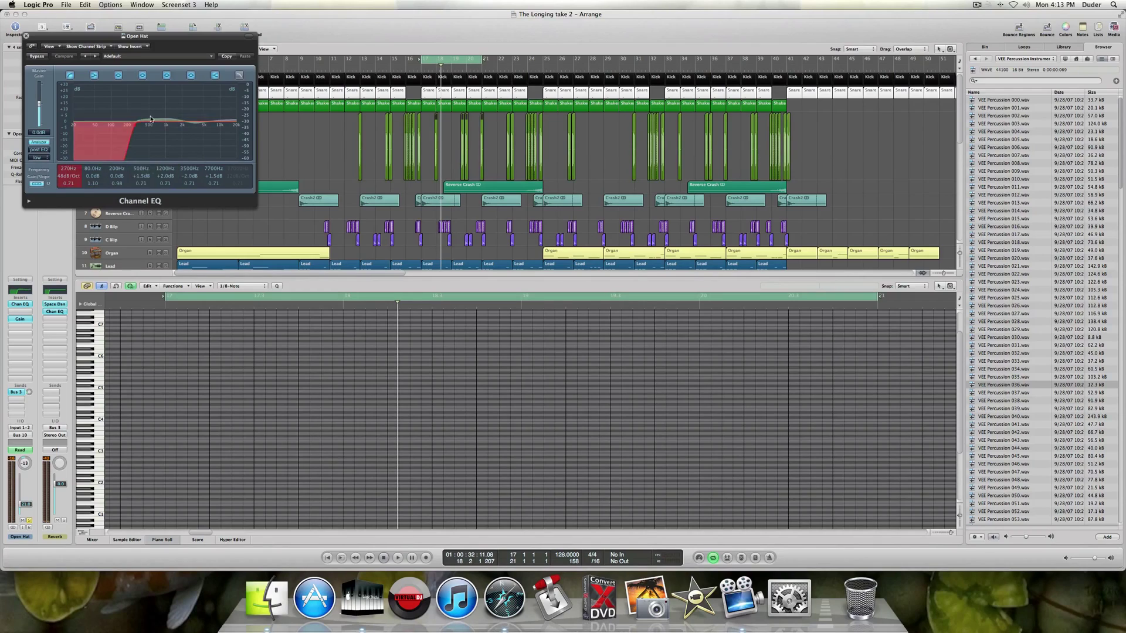
pyautogui.click(25, 36)
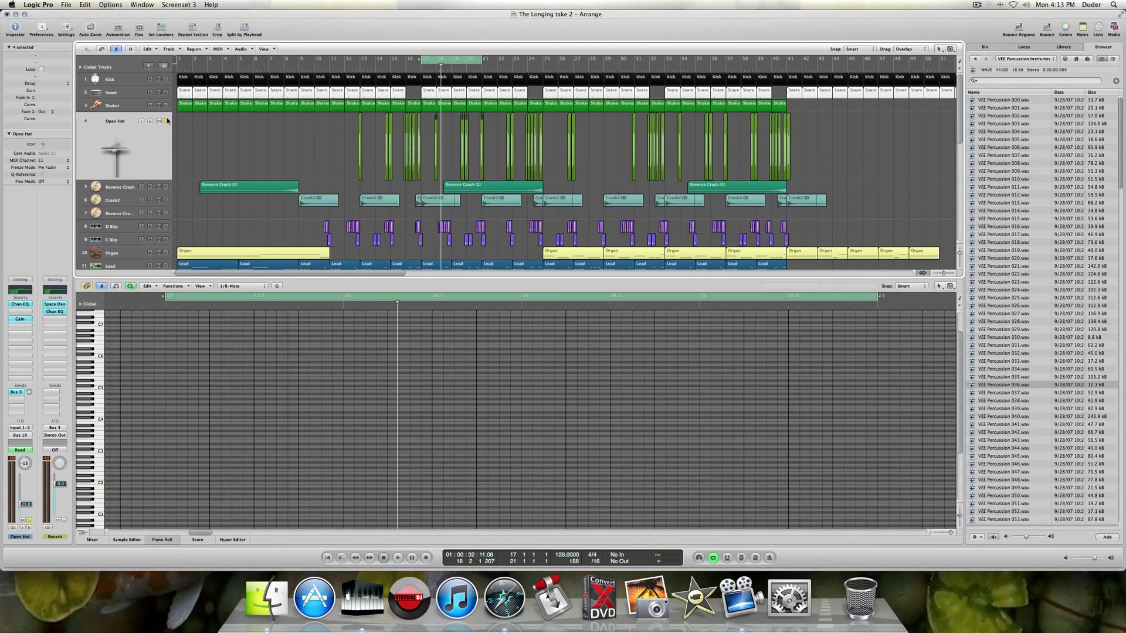
# Solo the Kick, Snare and Shaker together with the Open Hat and audition them as a group.
pyautogui.moveTo(166, 79); pyautogui.dragTo(167, 107)
pyautogui.scroll(-3, 244, 156)
pyautogui.scroll(3, 244, 157)
pyautogui.press('space')
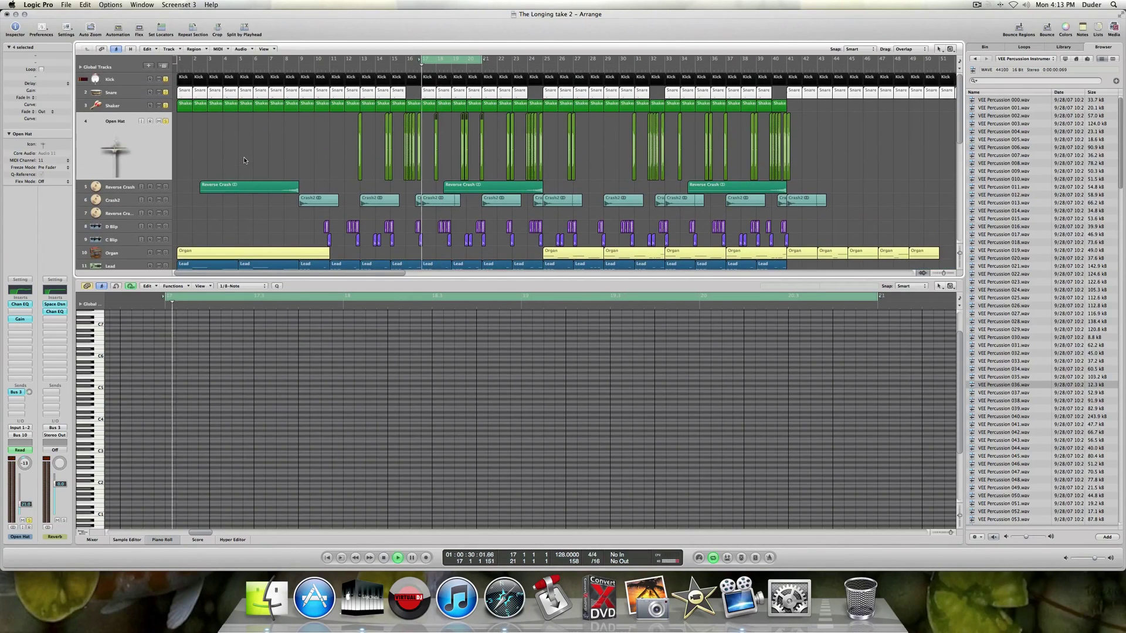
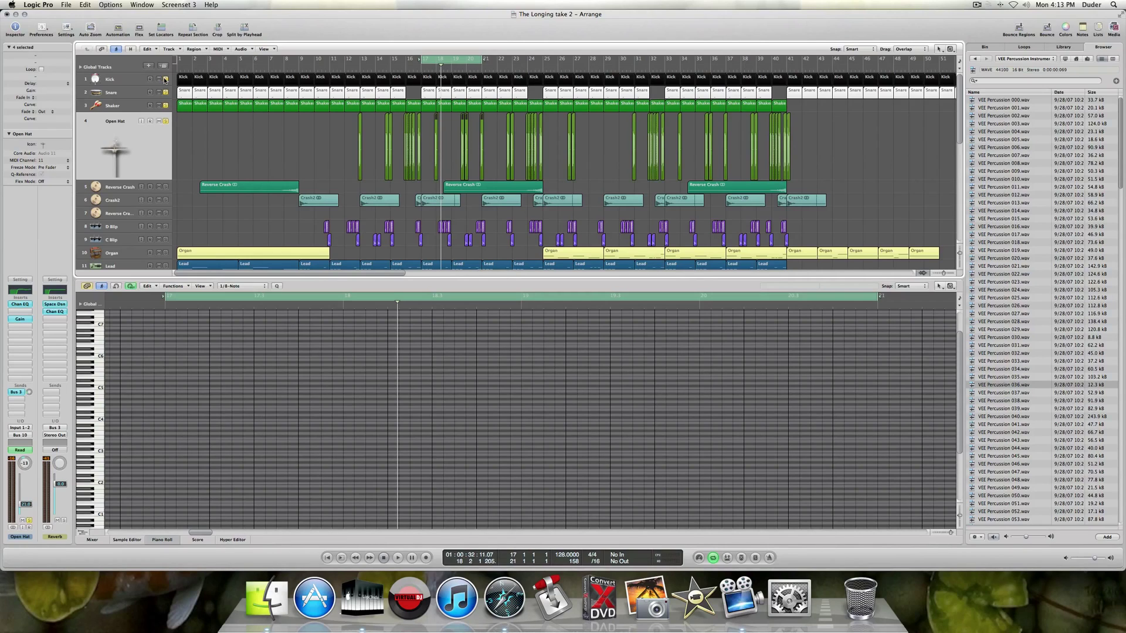
# Turn off the solos on the four drum tracks and Audio 13, and audition the full mix.
pyautogui.moveTo(166, 106); pyautogui.dragTo(167, 121)
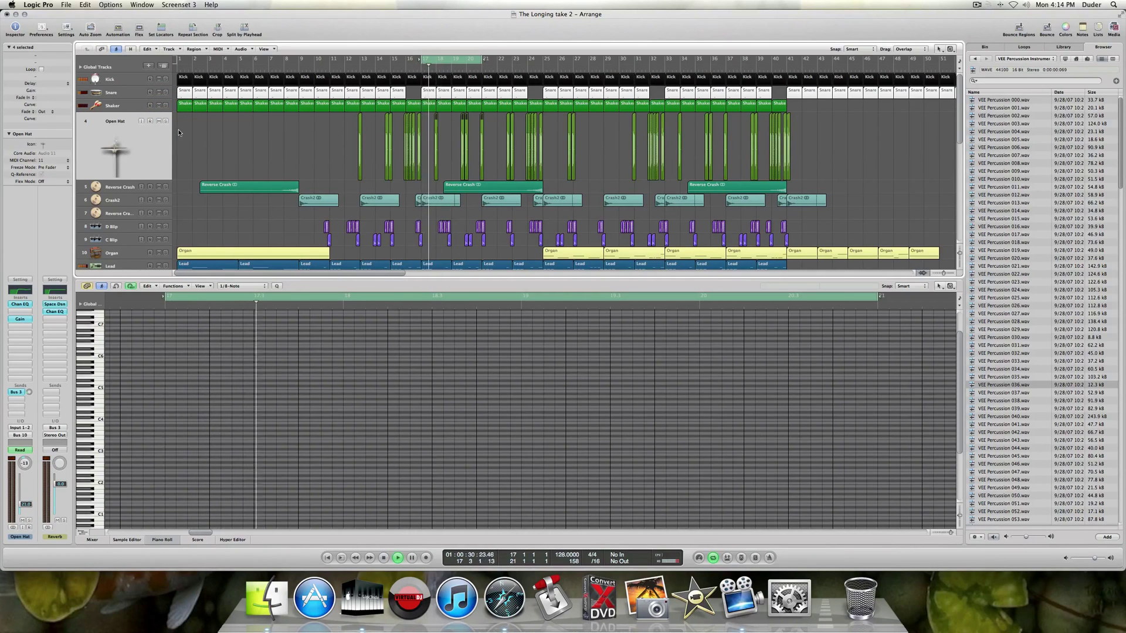
pyautogui.scroll(-3, 193, 152)
pyautogui.scroll(-5, 194, 152)
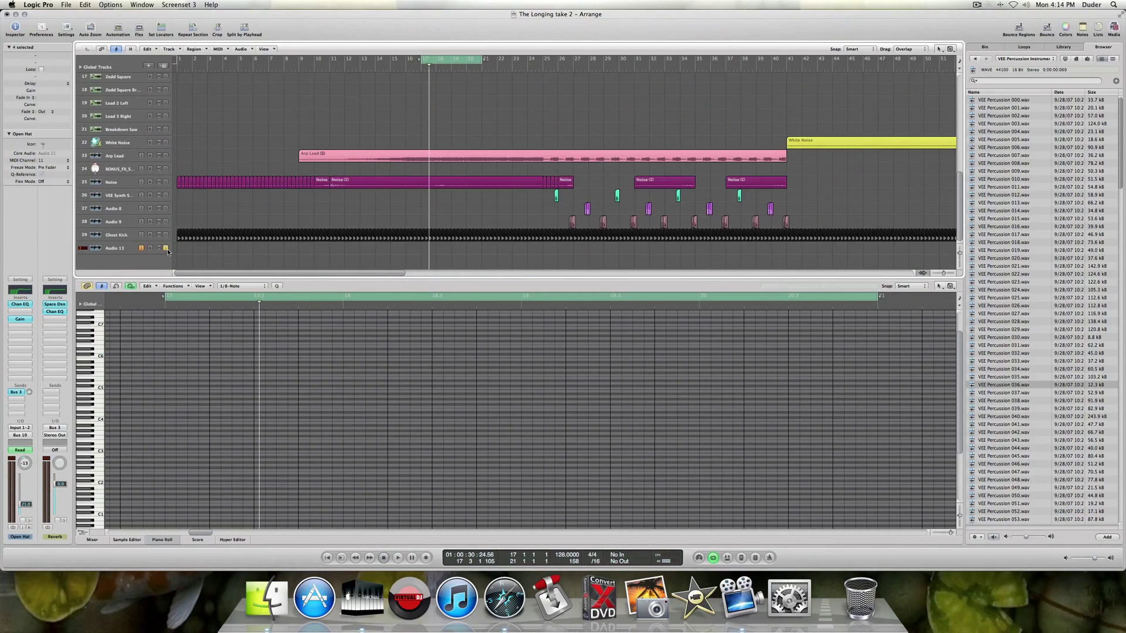
pyautogui.click(166, 249)
pyautogui.scroll(8, 252, 239)
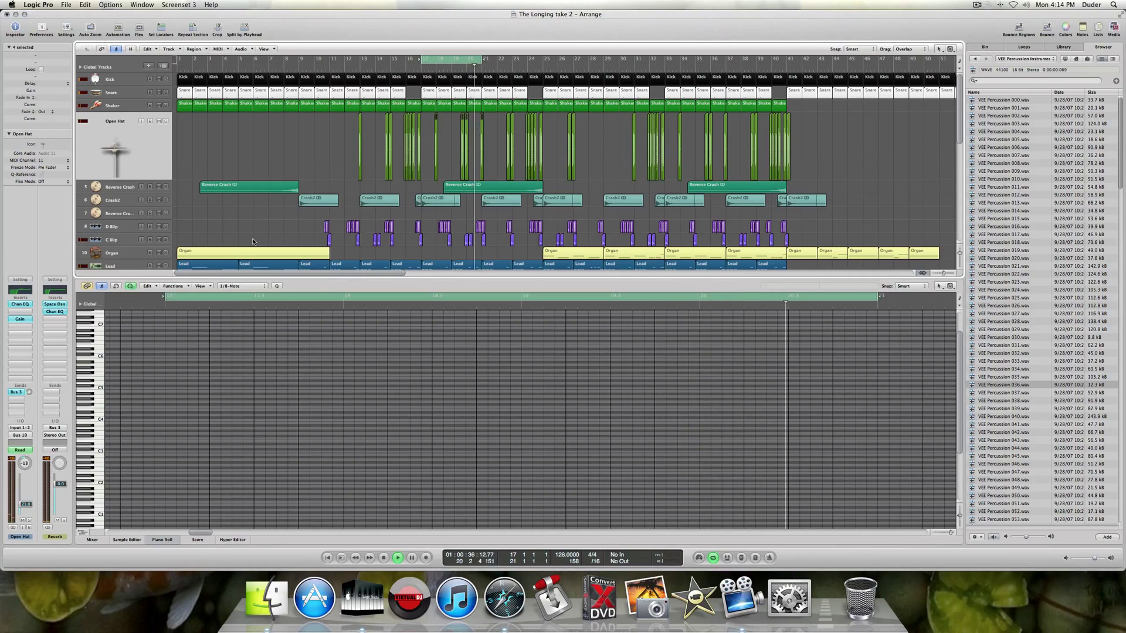
pyautogui.press('space')
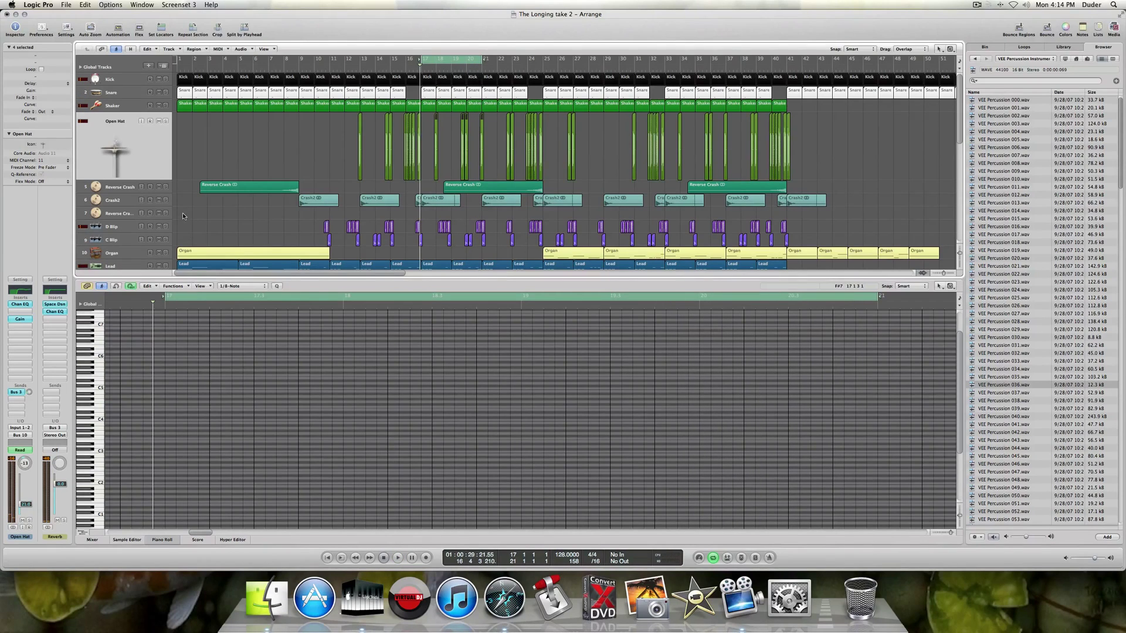
# Turn the solo back on for the Audio 13 track at the end of the track list.
pyautogui.scroll(-6, 182, 215)
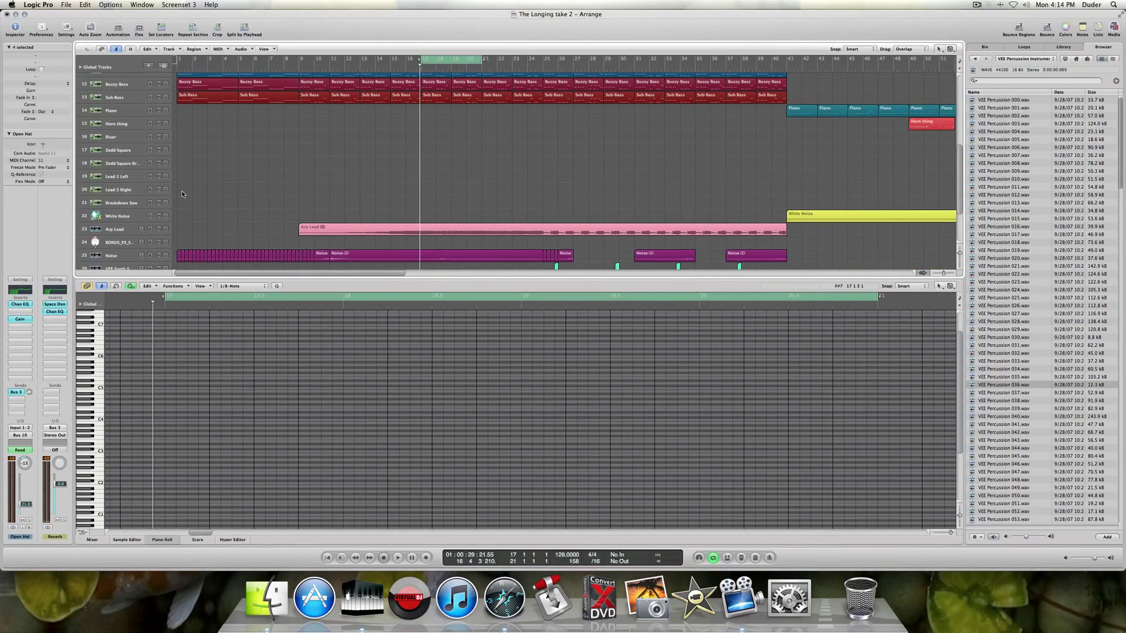
pyautogui.scroll(-3, 183, 194)
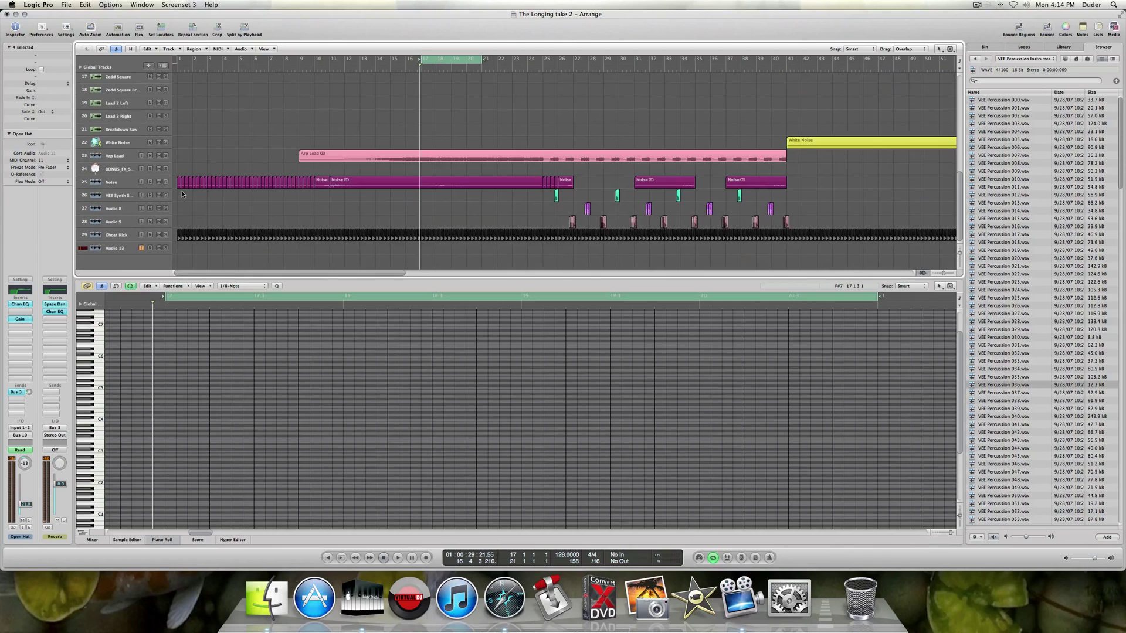
pyautogui.click(165, 249)
pyautogui.scroll(10, 212, 239)
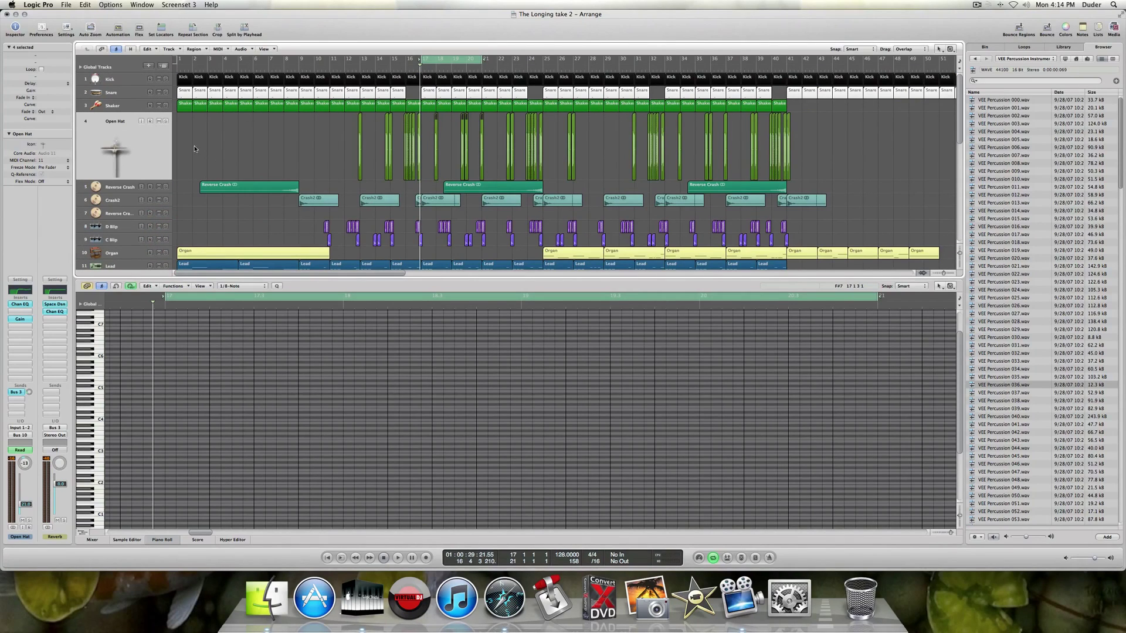
# Select the Reverse Crash track and set the cycle range from bar 18 beat 3 to bar 25, around its second region.
pyautogui.click(118, 189)
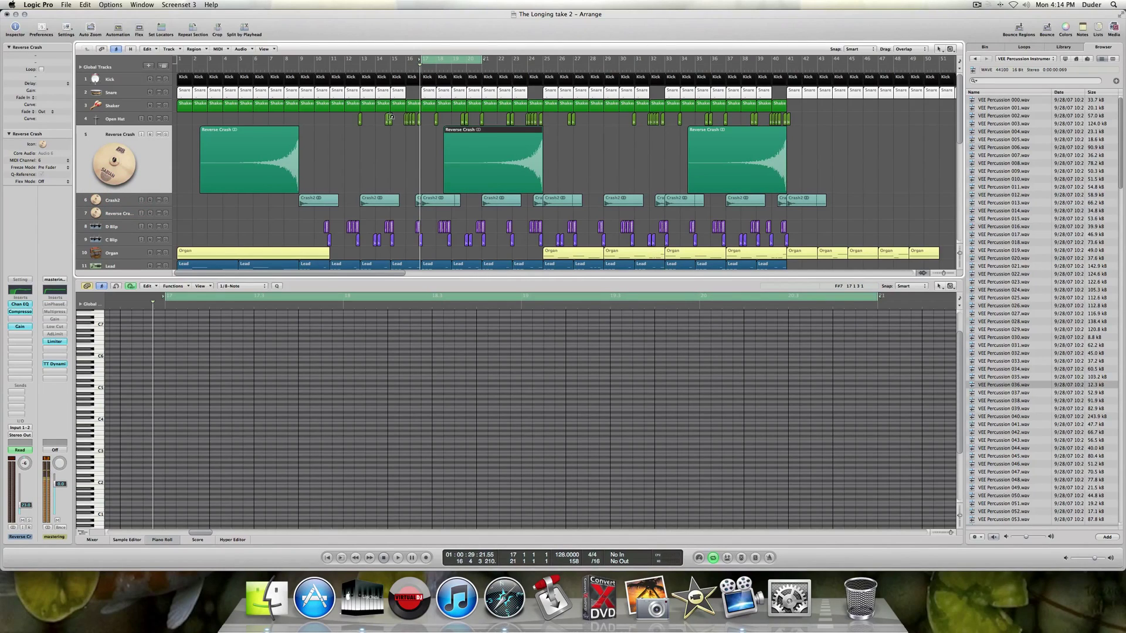
pyautogui.moveTo(482, 60); pyautogui.dragTo(541, 59)
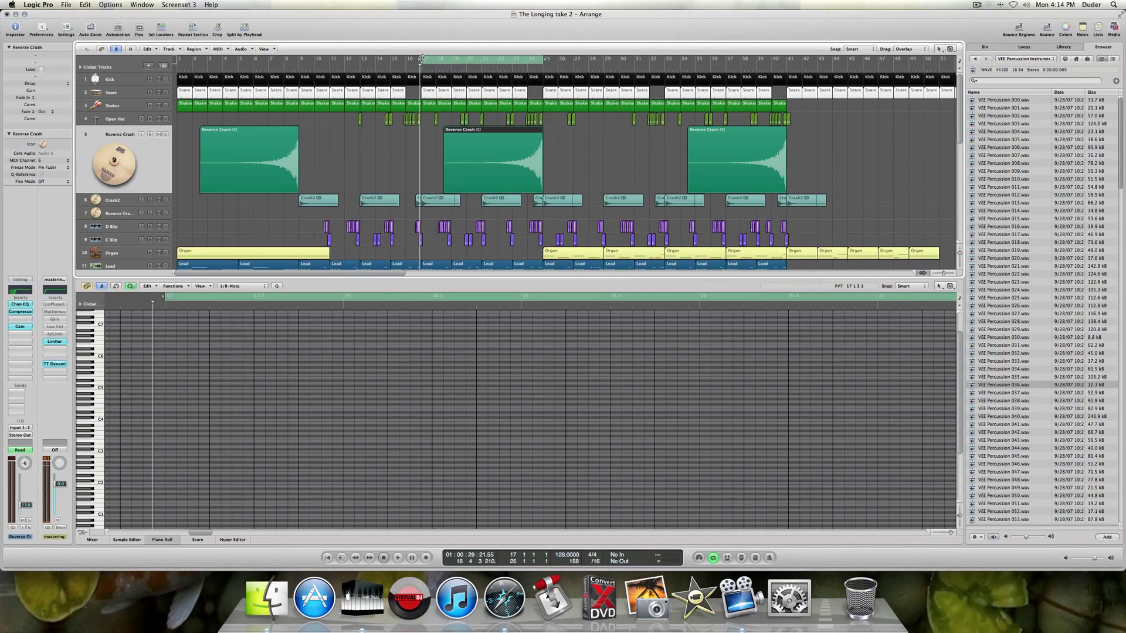
pyautogui.moveTo(421, 58); pyautogui.dragTo(488, 64)
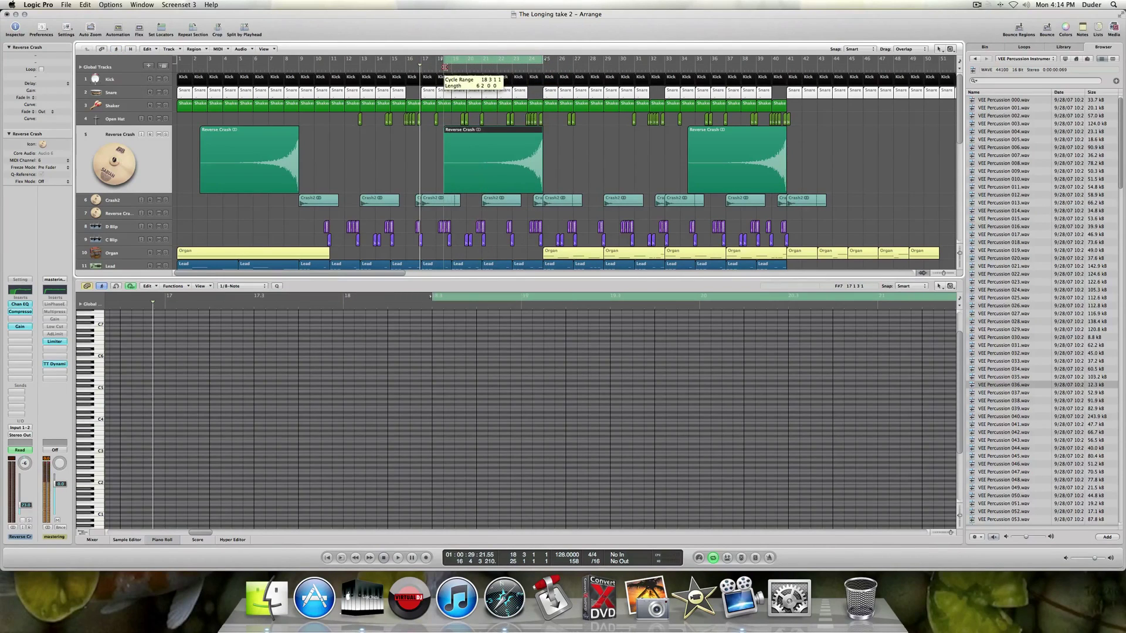
pyautogui.moveTo(444, 68); pyautogui.dragTo(445, 67)
# Solo the Reverse Crash track and audition its region in the cycle range.
pyautogui.click(167, 135)
pyautogui.press('space')
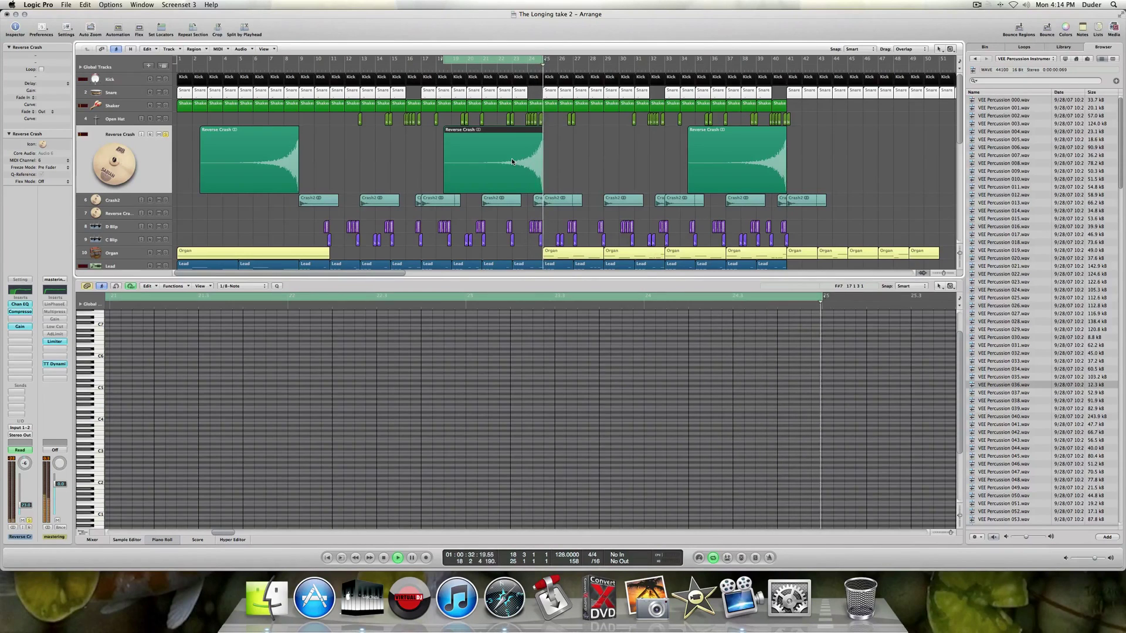
pyautogui.press('space')
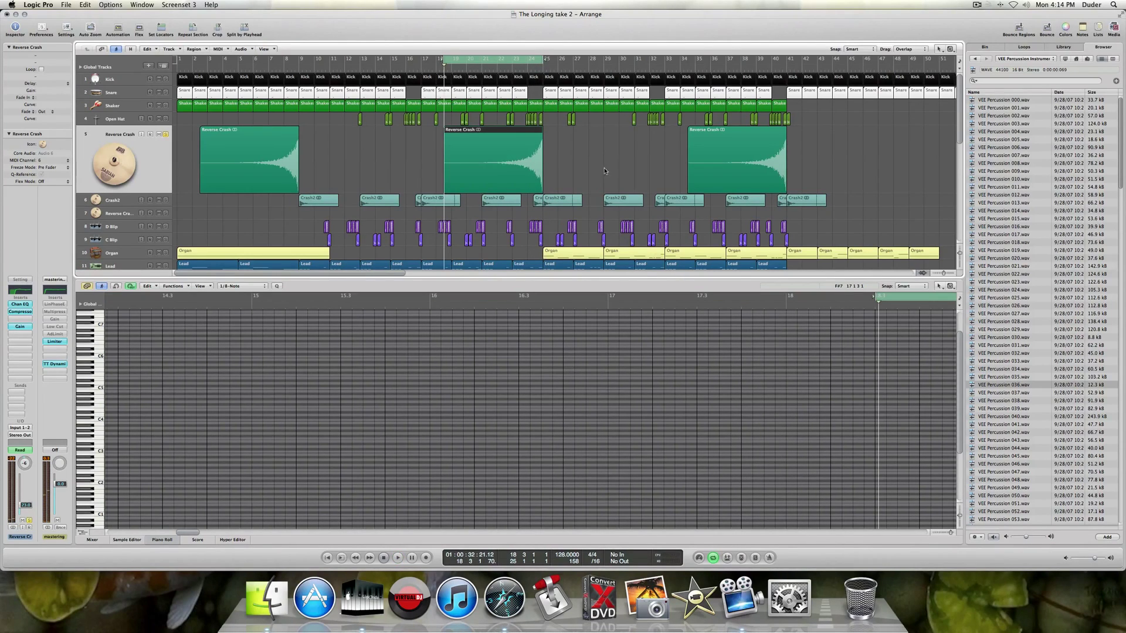
# Inspect the Reverse Crash track's Channel EQ curve and close the plug-in.
pyautogui.scroll(-4, 587, 172)
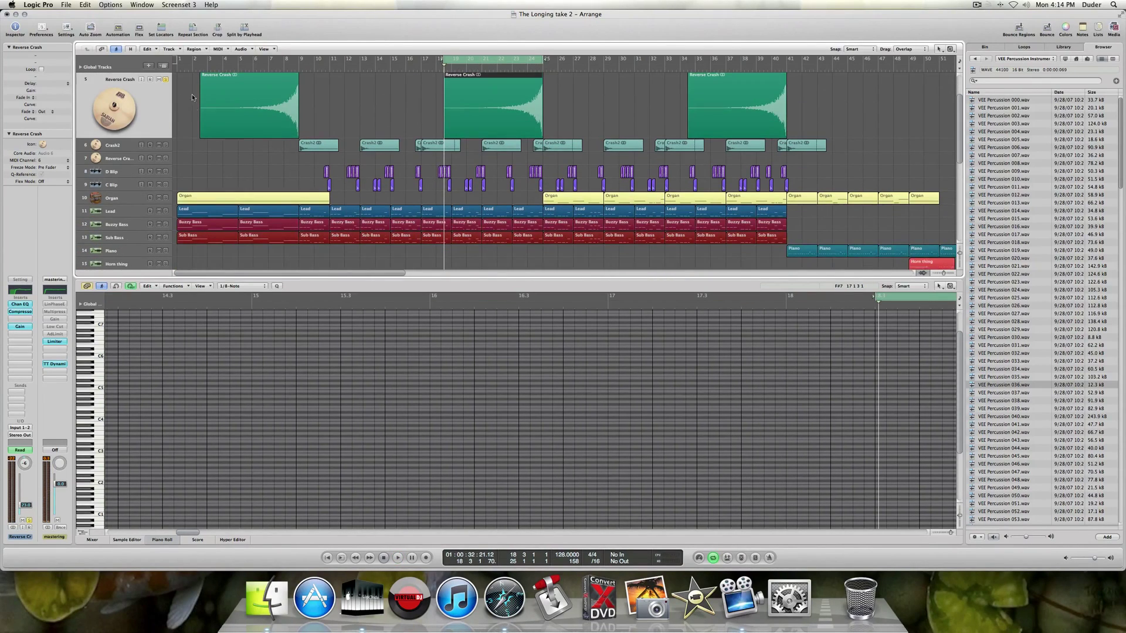
pyautogui.doubleClick(21, 305)
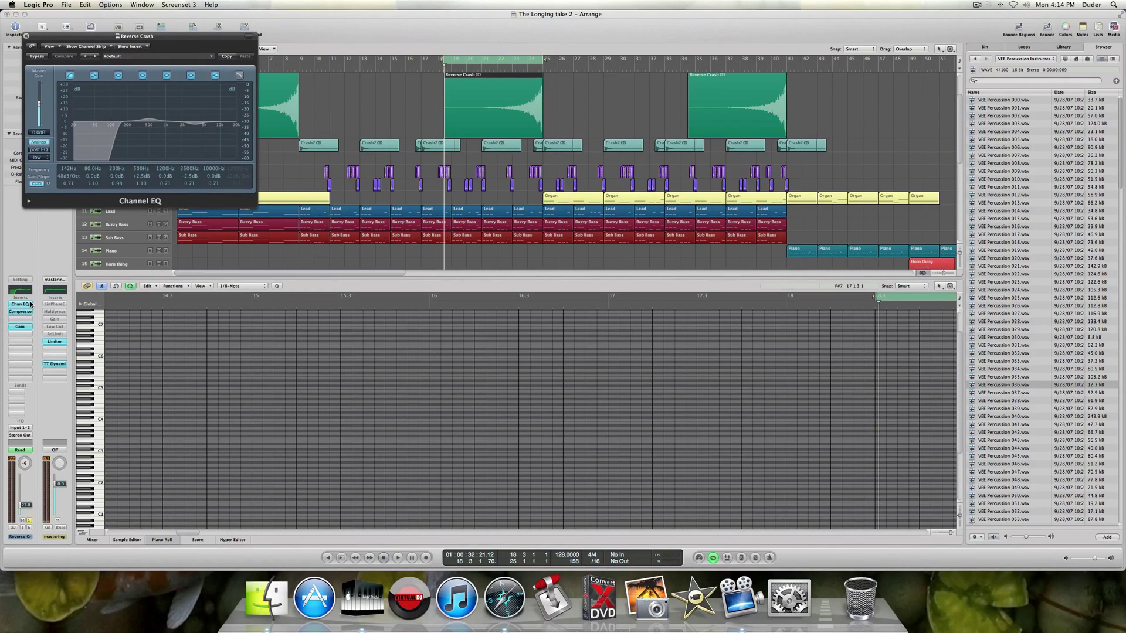
pyautogui.click(26, 37)
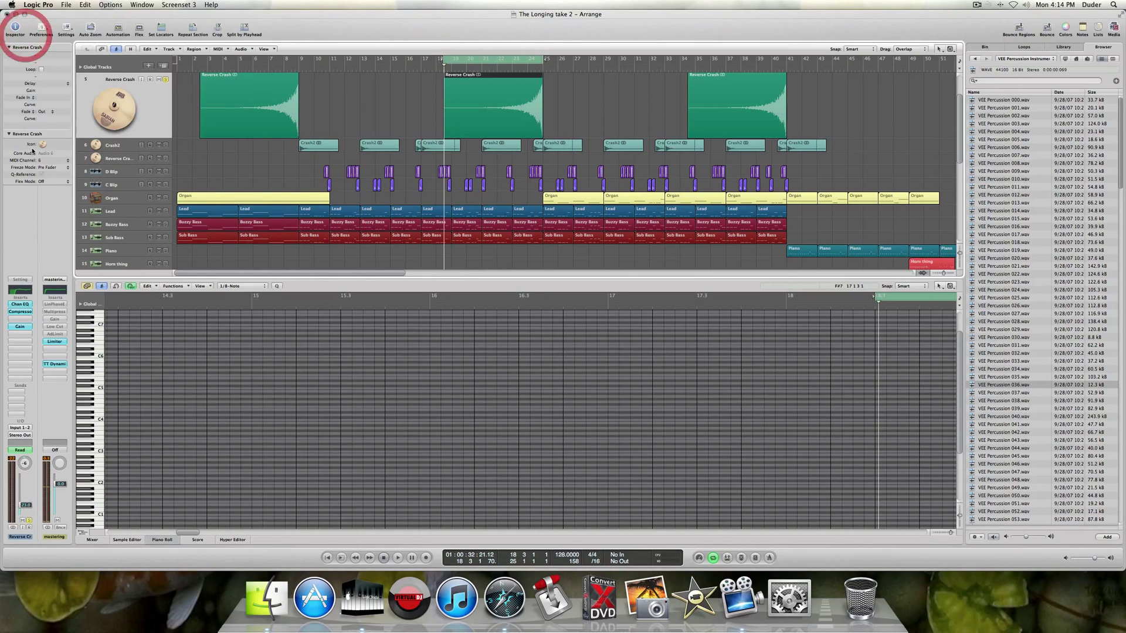
# Examine the Reverse Crash's Compressor settings and gain reduction during playback, and close the plug-in.
pyautogui.click(21, 312)
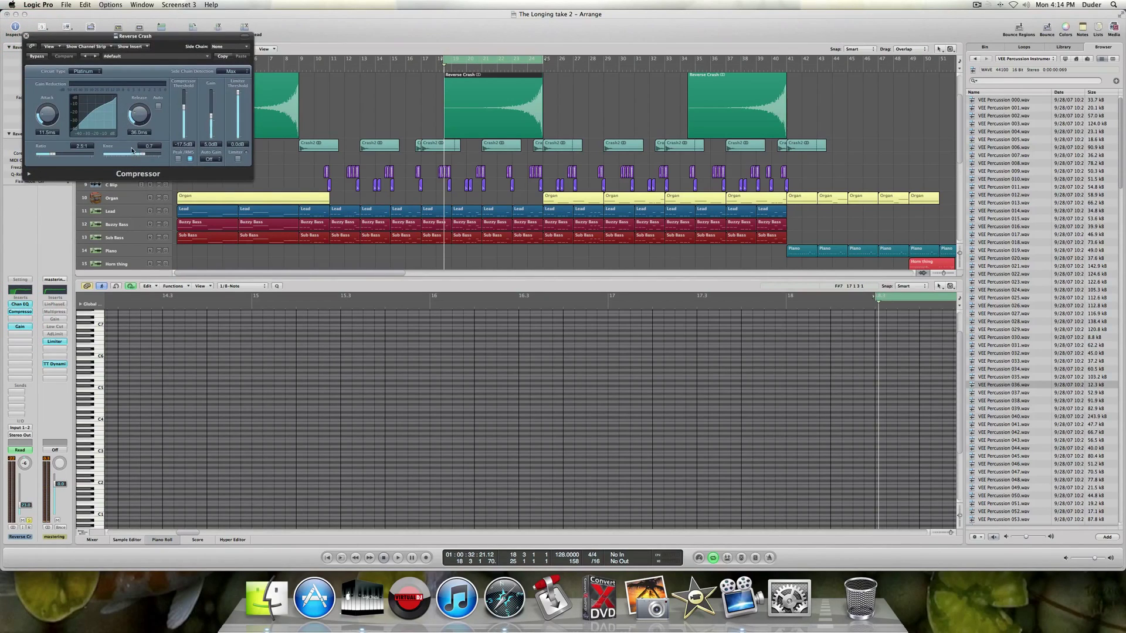
pyautogui.press('space')
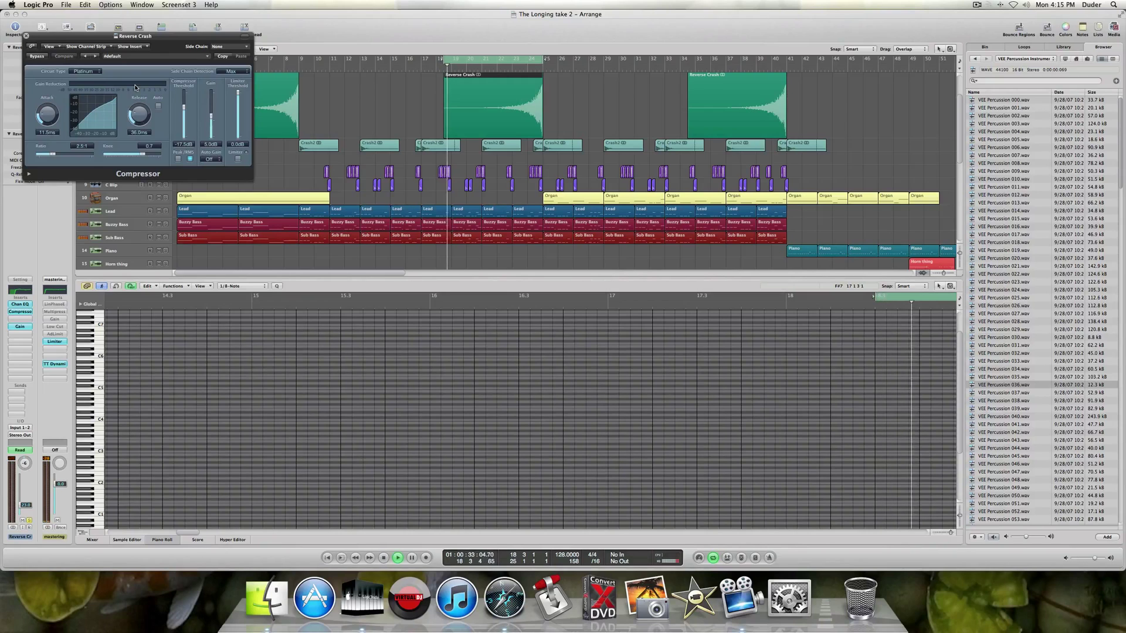
pyautogui.moveTo(83, 35); pyautogui.dragTo(317, 148)
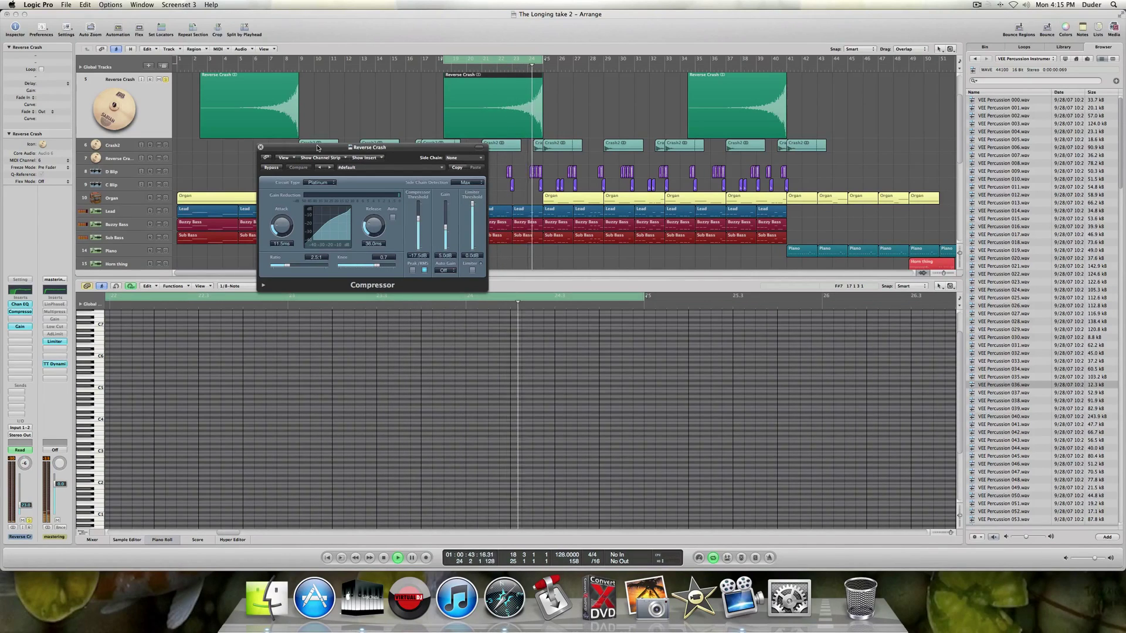
pyautogui.press('space')
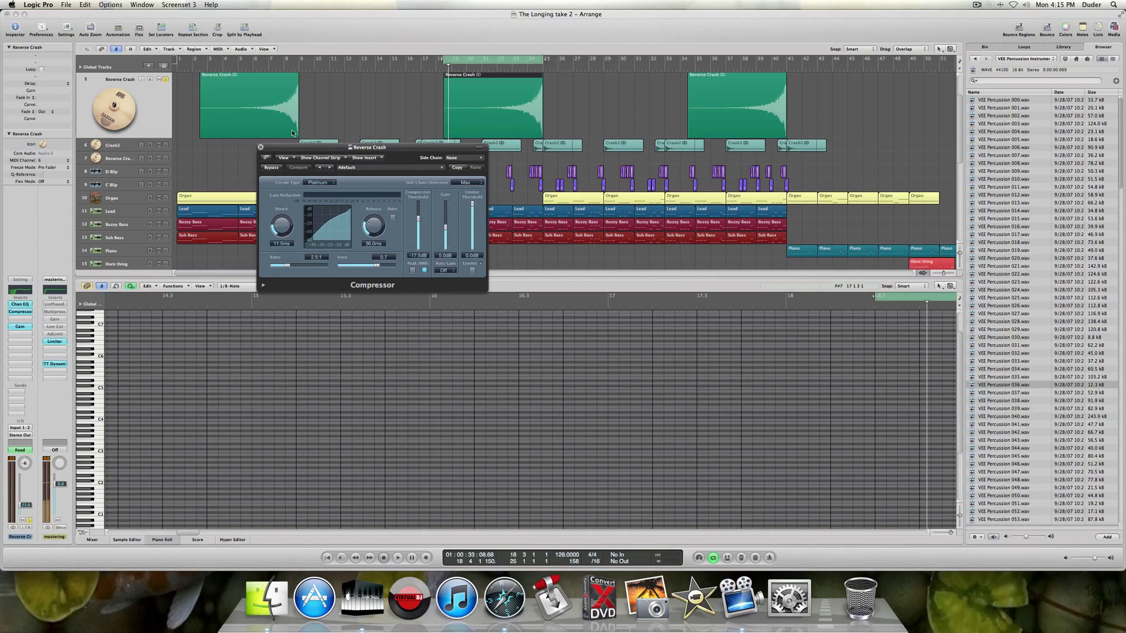
pyautogui.click(258, 148)
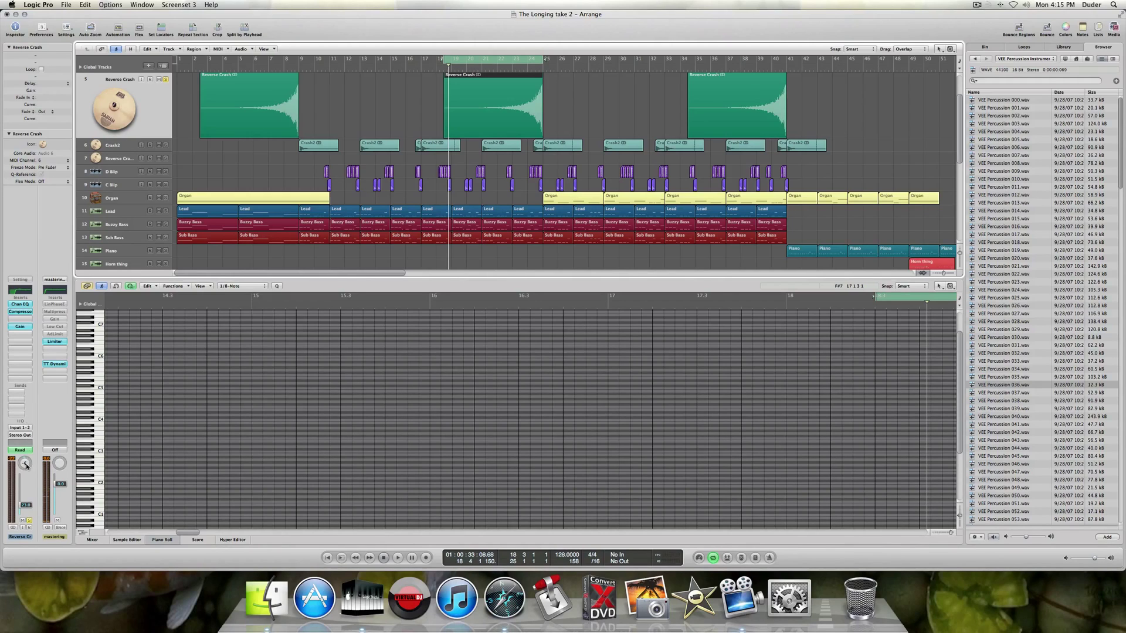
# Extend the cycle range back to bar 11 and play the full mix with the Reverse Crash and Audio 13 solos turned off.
pyautogui.scroll(1, 126, 147)
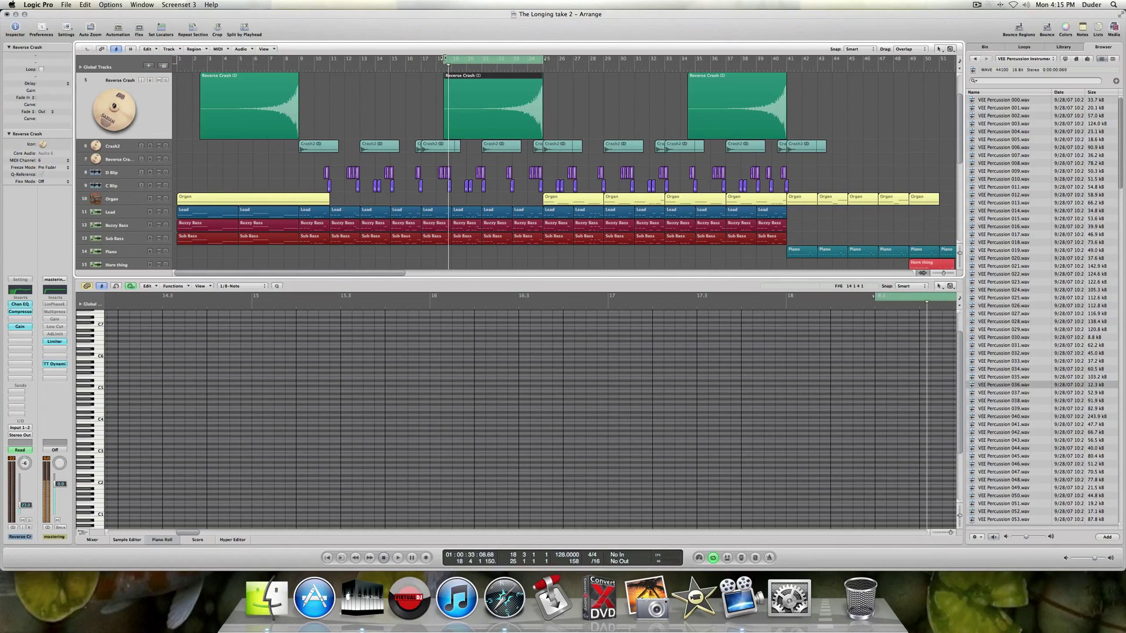
pyautogui.moveTo(444, 59); pyautogui.dragTo(333, 80)
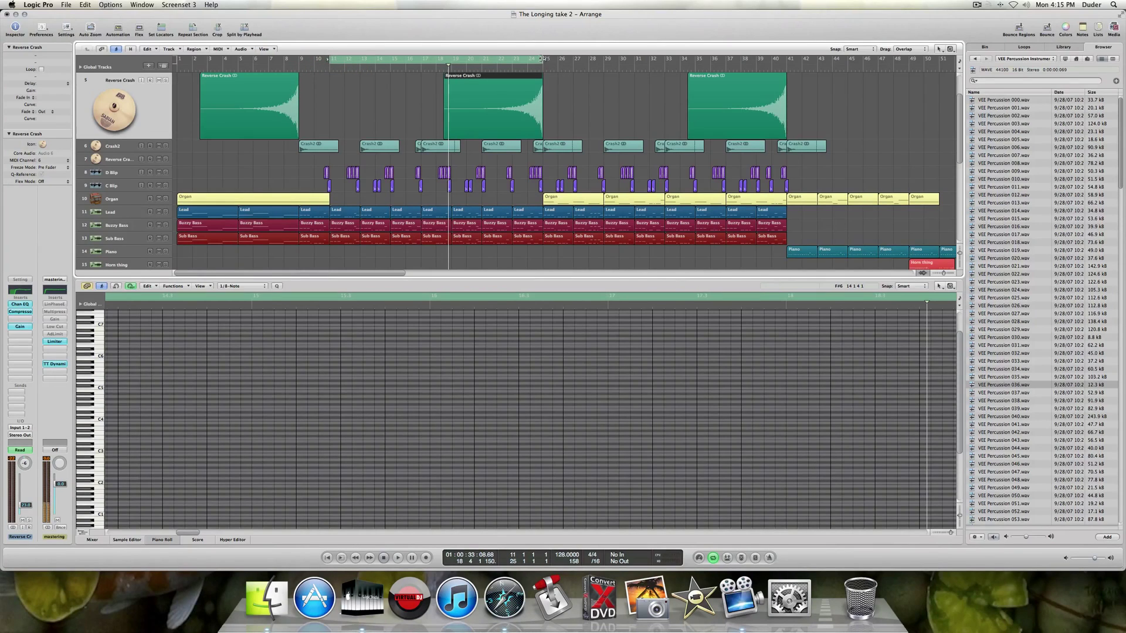
pyautogui.press('space')
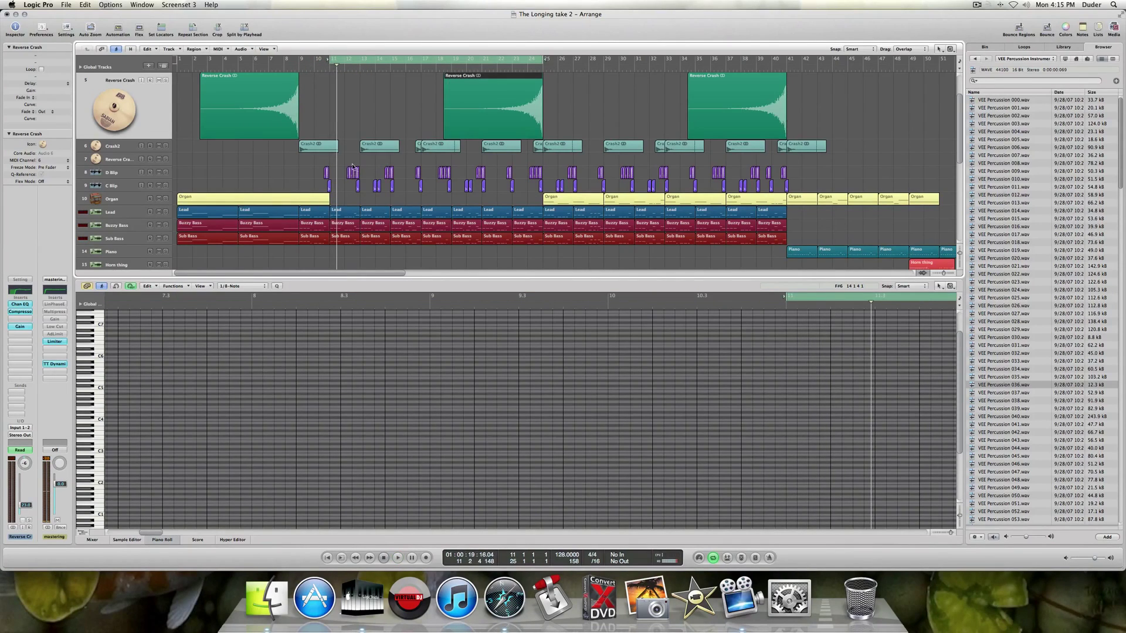
pyautogui.scroll(-5, 223, 180)
pyautogui.click(167, 250)
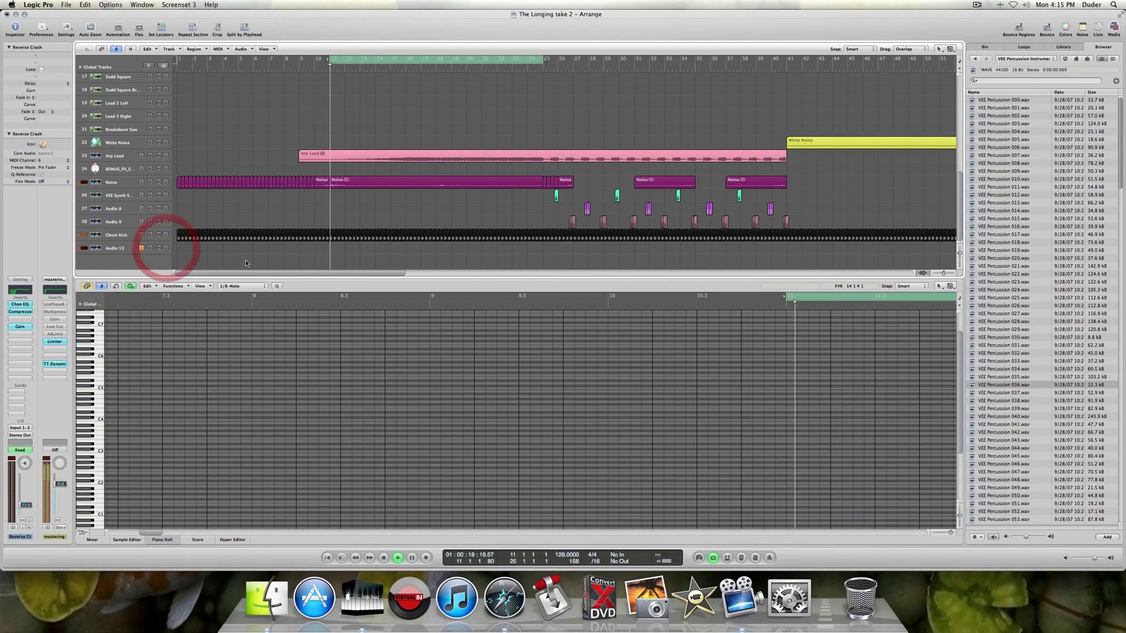
pyautogui.scroll(6, 246, 259)
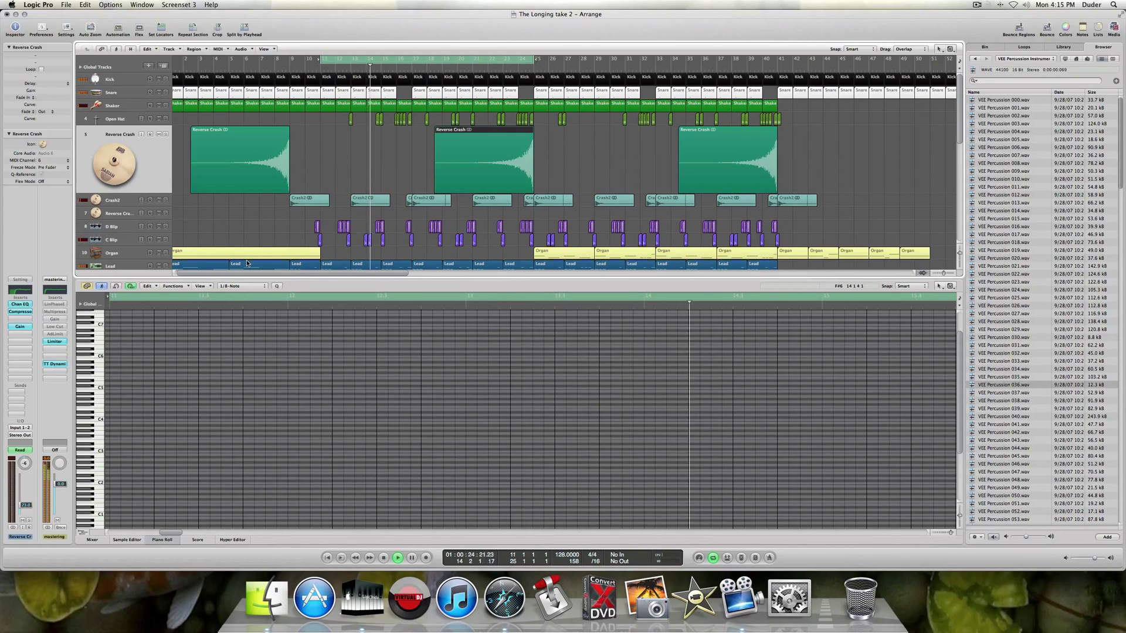
# Open the mastering channel's Limiter during playback and lower its gain to +14.0 dB.
pyautogui.click(50, 341)
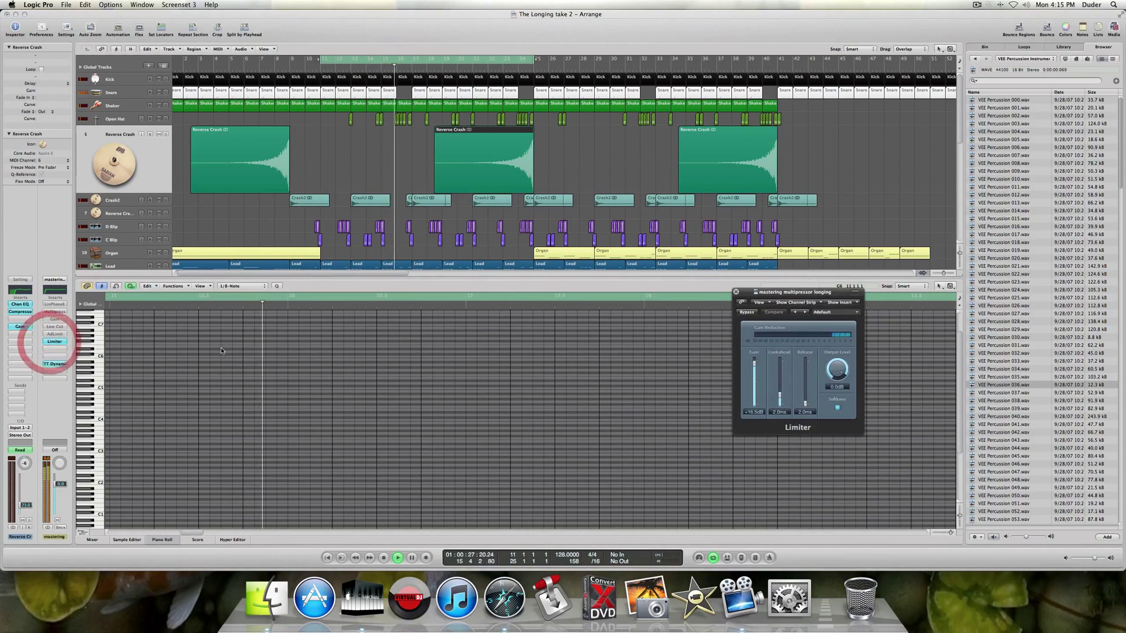
pyautogui.moveTo(755, 364); pyautogui.dragTo(756, 368)
pyautogui.click(755, 372)
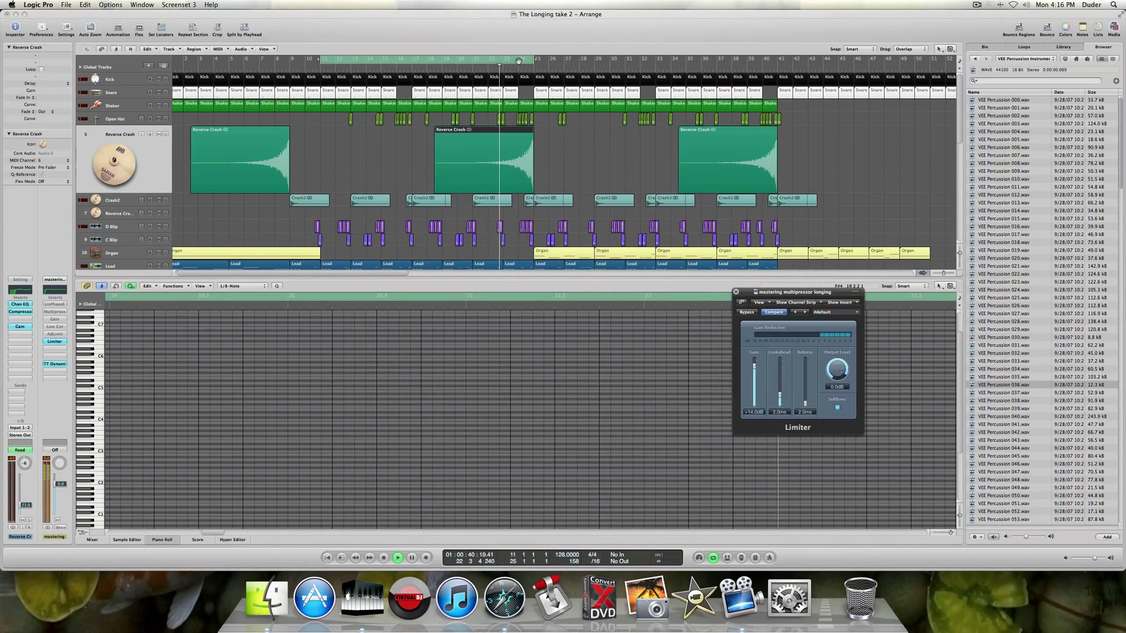
# Extend the cycle range's end to bar 26, stop playback and close the Limiter plug-in.
pyautogui.moveTo(532, 60); pyautogui.dragTo(547, 62)
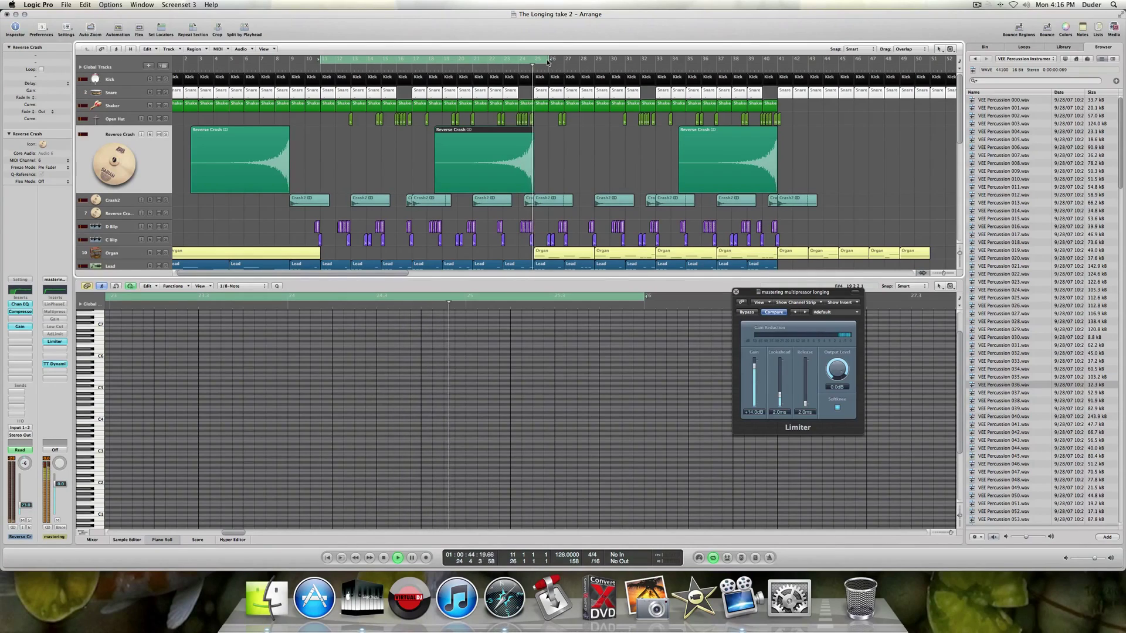
pyautogui.press('space')
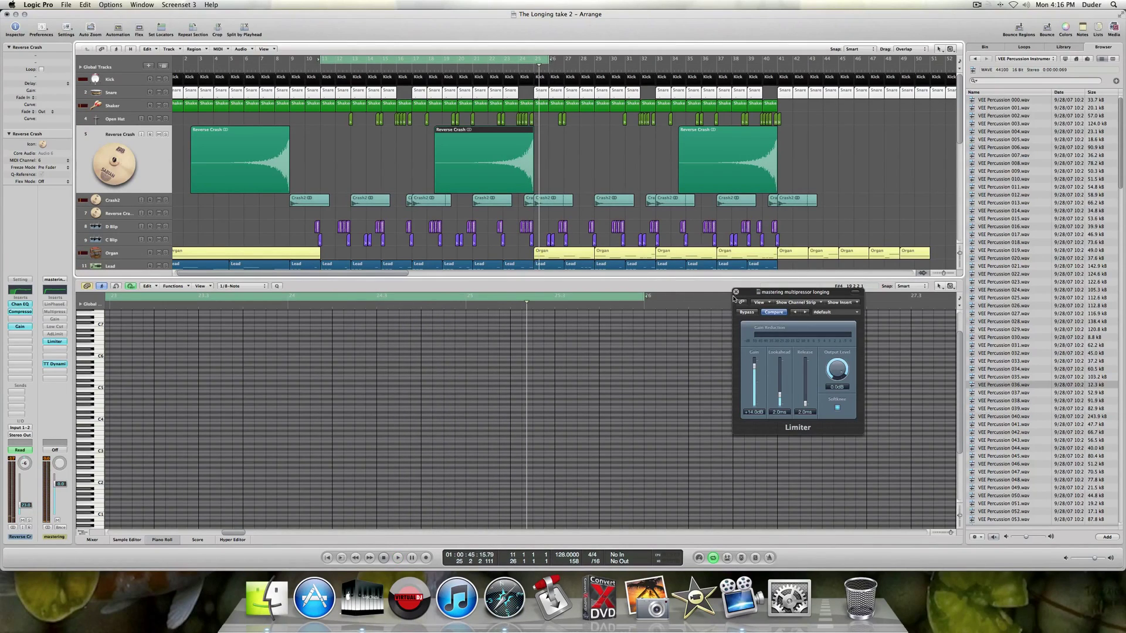
pyautogui.click(736, 292)
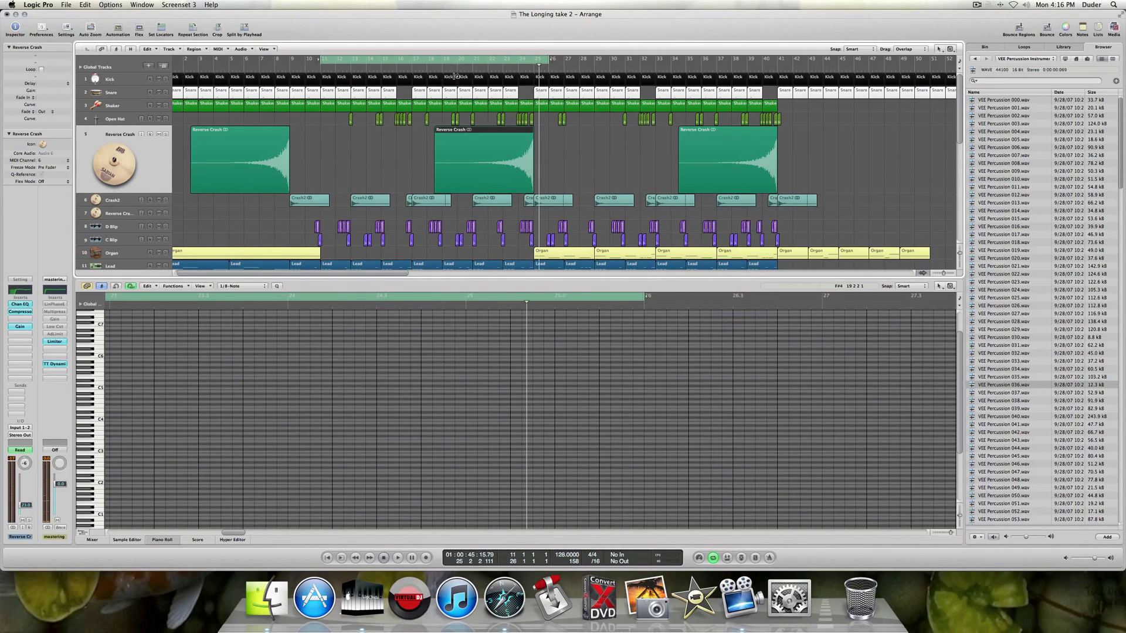
# Select the Crash2 track and solo it during playback.
pyautogui.scroll(-1, 361, 148)
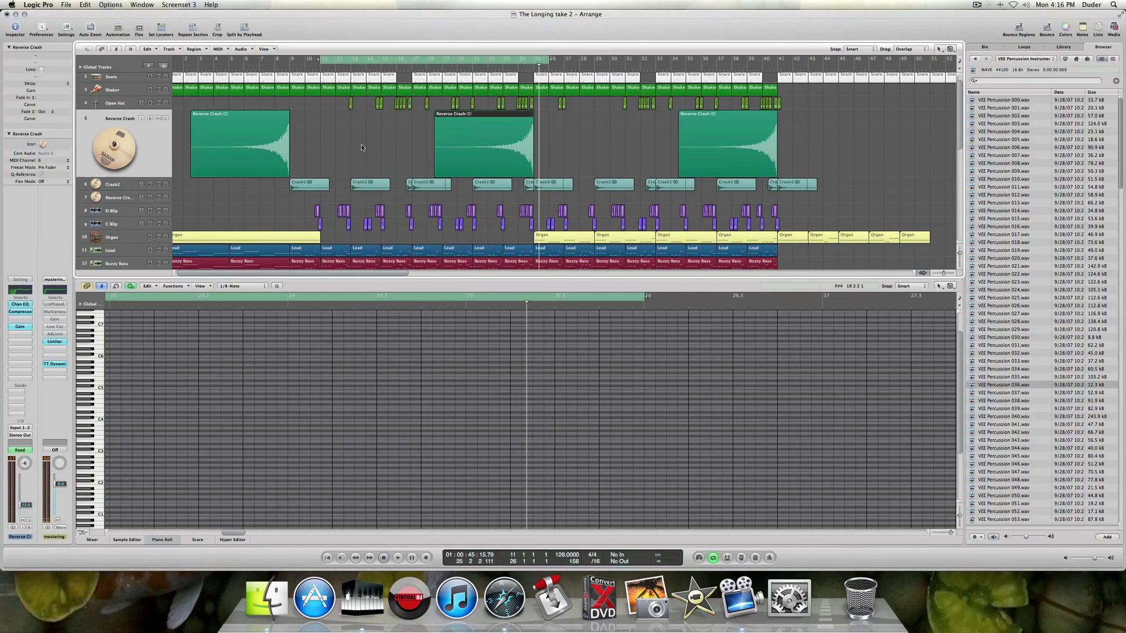
pyautogui.scroll(-5, 167, 156)
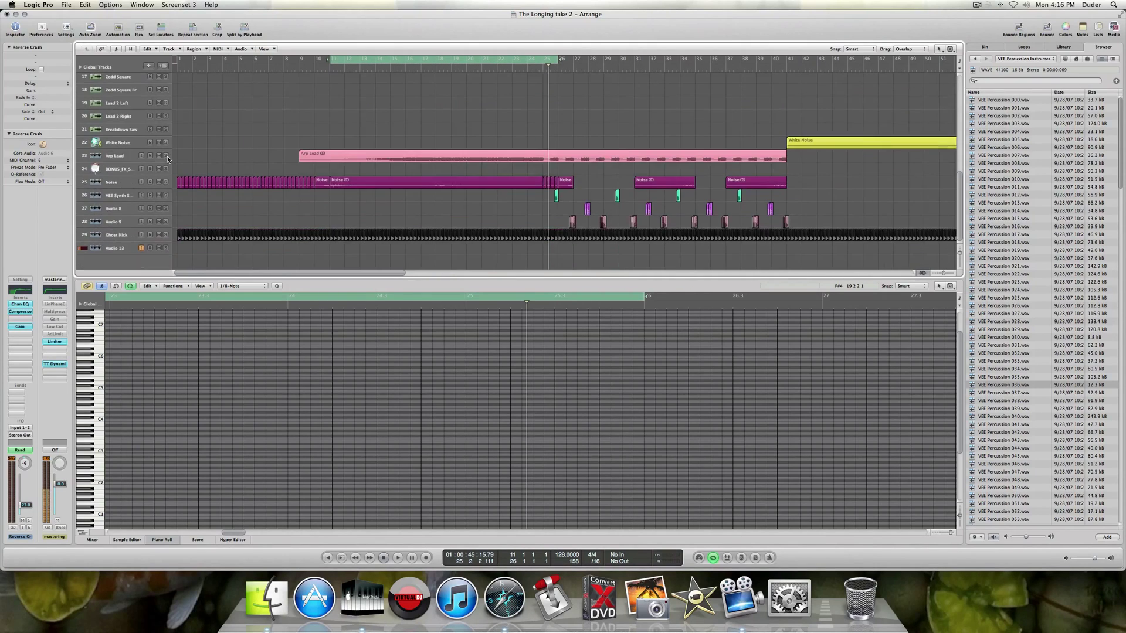
pyautogui.scroll(6, 167, 156)
pyautogui.scroll(-6, 168, 159)
pyautogui.scroll(6, 270, 238)
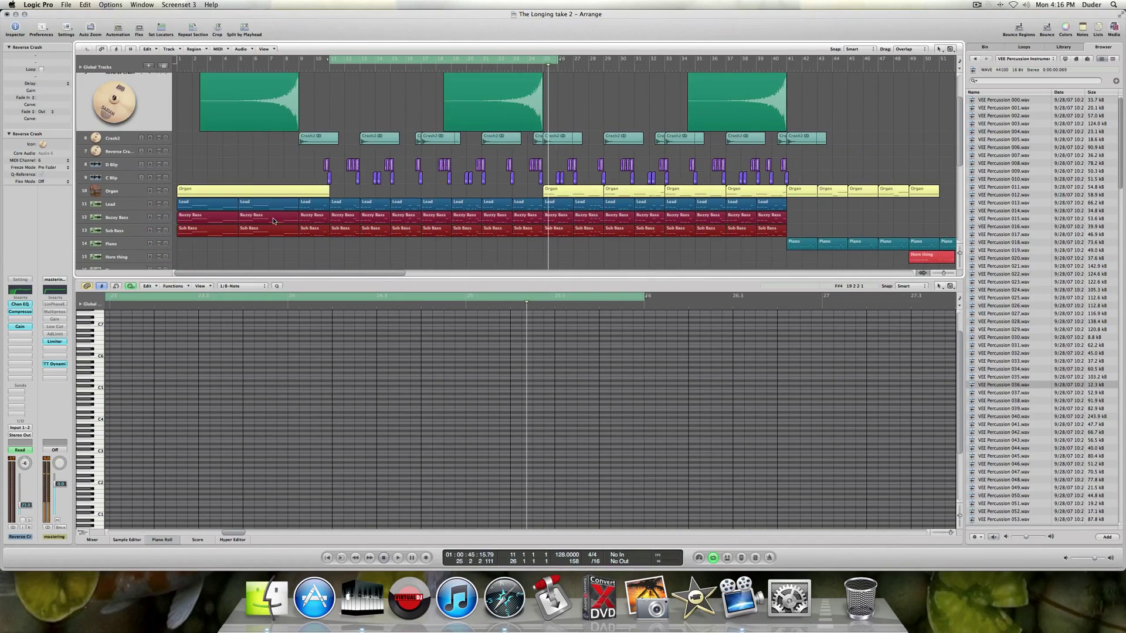
pyautogui.click(127, 204)
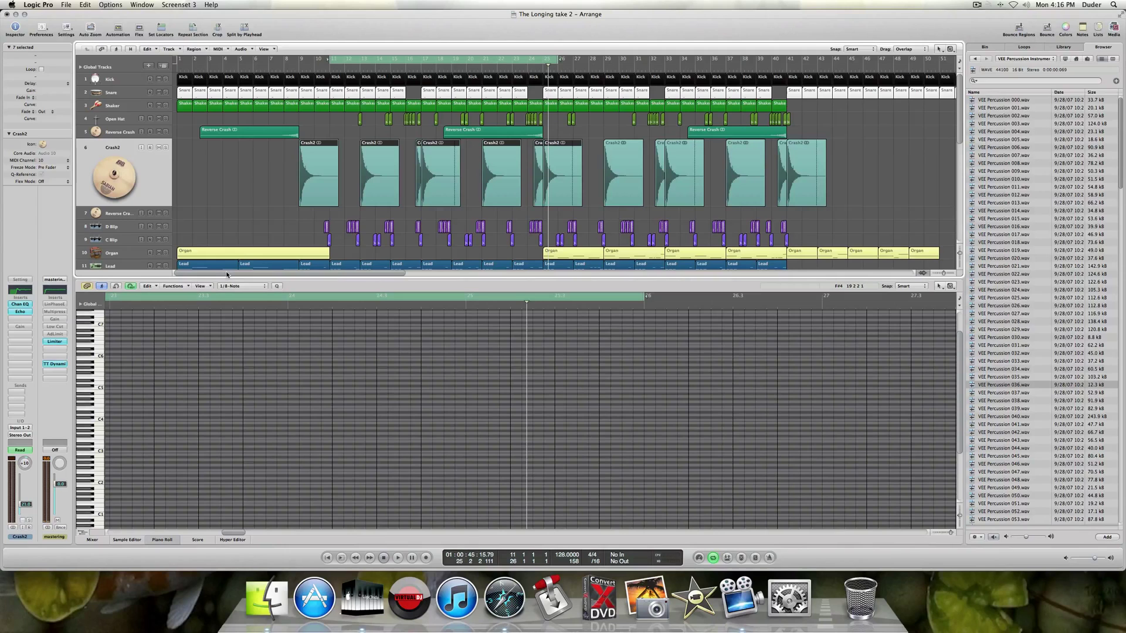
pyautogui.press('space')
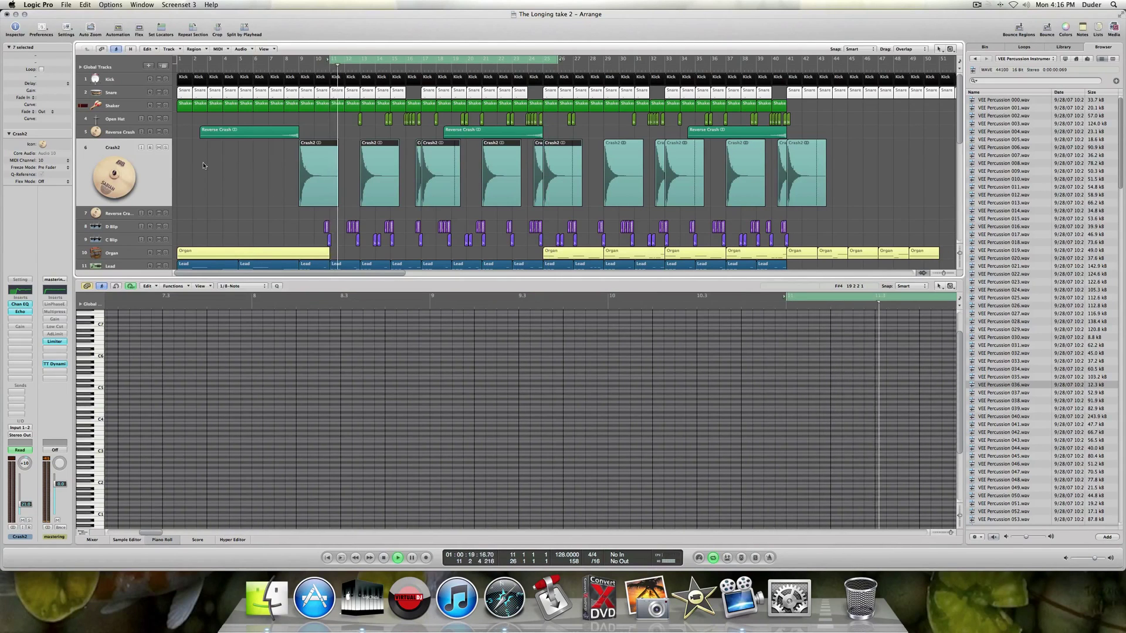
pyautogui.click(165, 147)
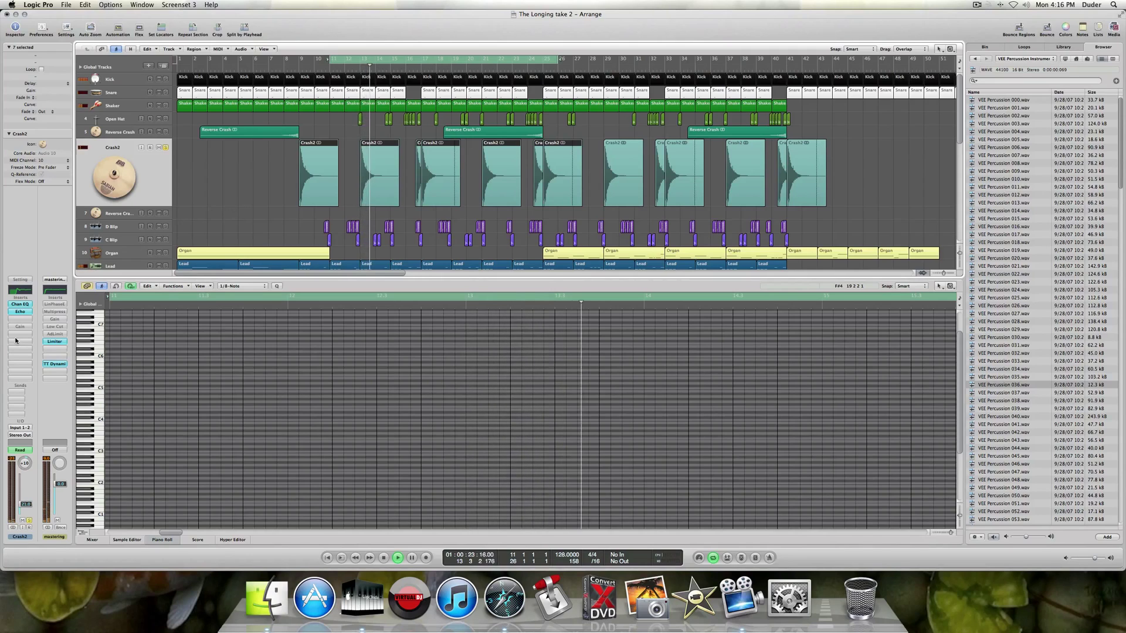
# Open the Crash2 track's Channel EQ and examine its curve and analyzer during playback.
pyautogui.click(18, 304)
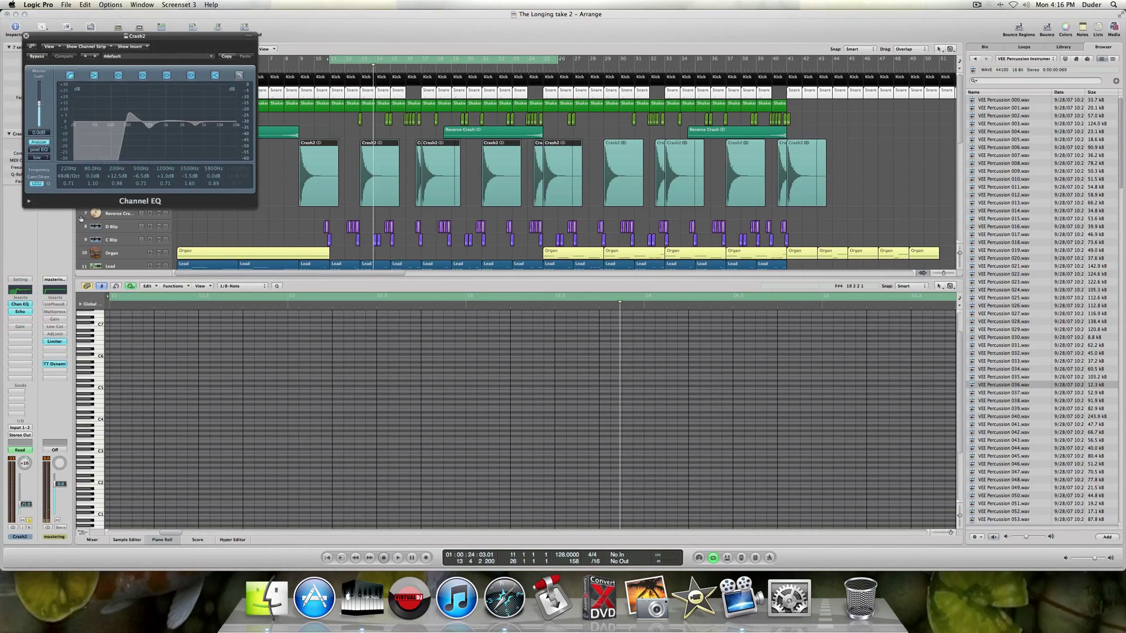
pyautogui.press('space')
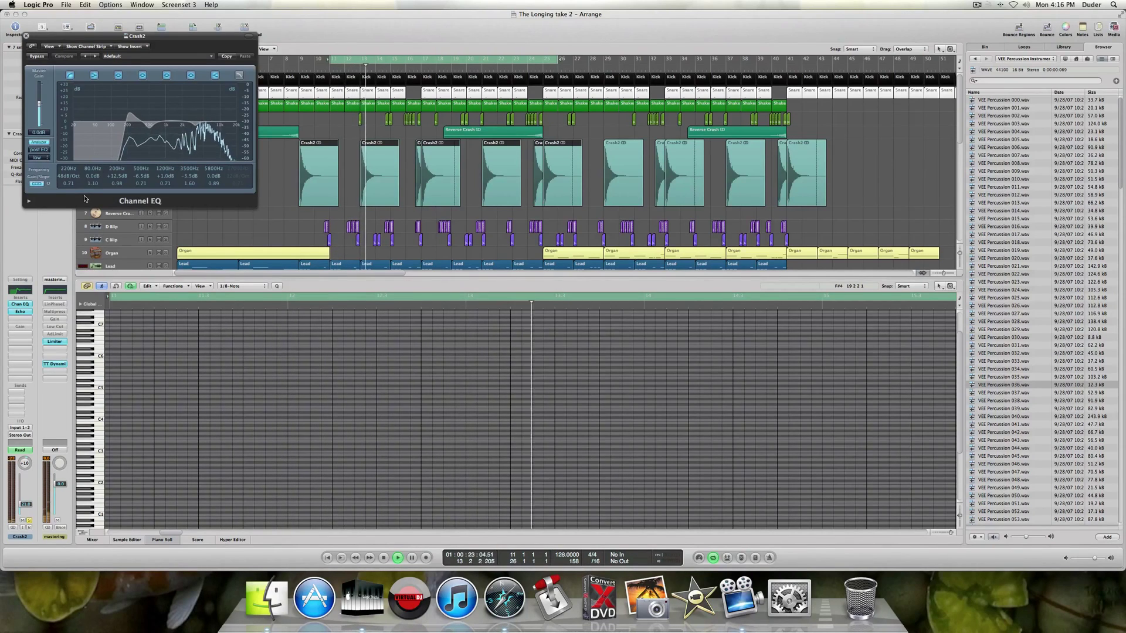
pyautogui.press('space')
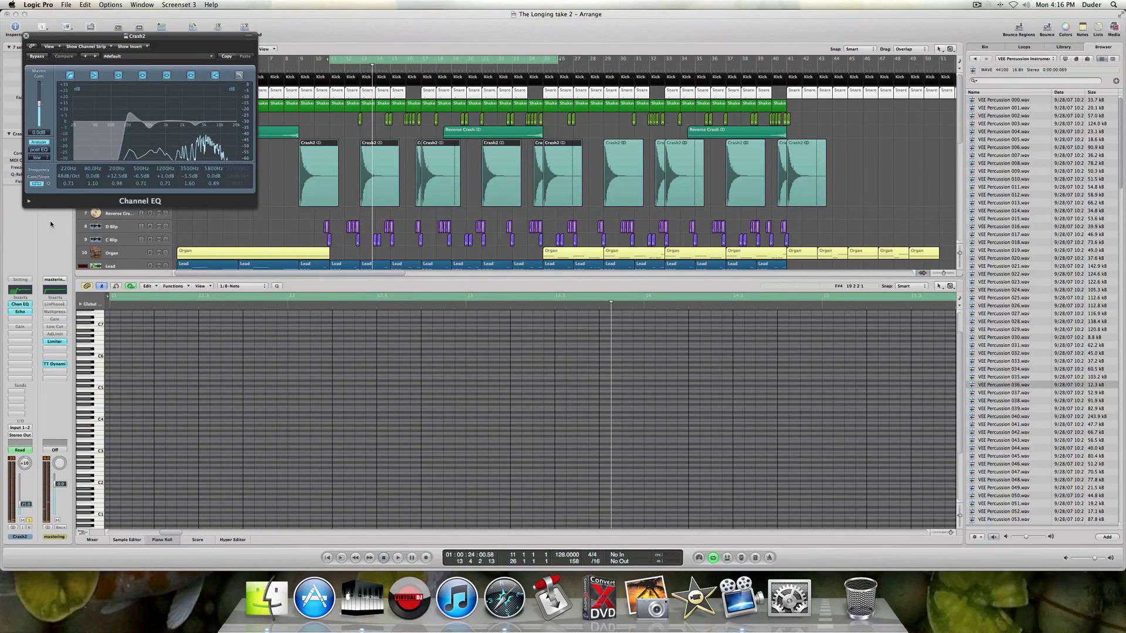
# Compare Crash2 with its Channel EQ bypassed and active while looping from 12 4 1 1 to 15 3 1 1, and close the plug-in.
pyautogui.click(36, 57)
pyautogui.press('space')
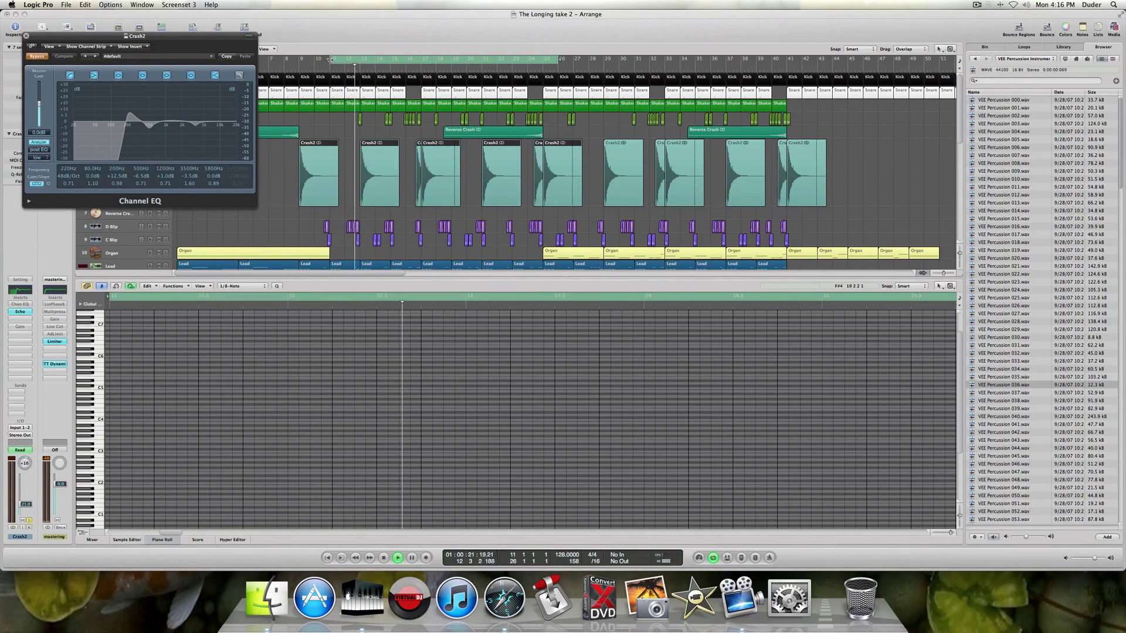
pyautogui.moveTo(331, 59); pyautogui.dragTo(355, 59)
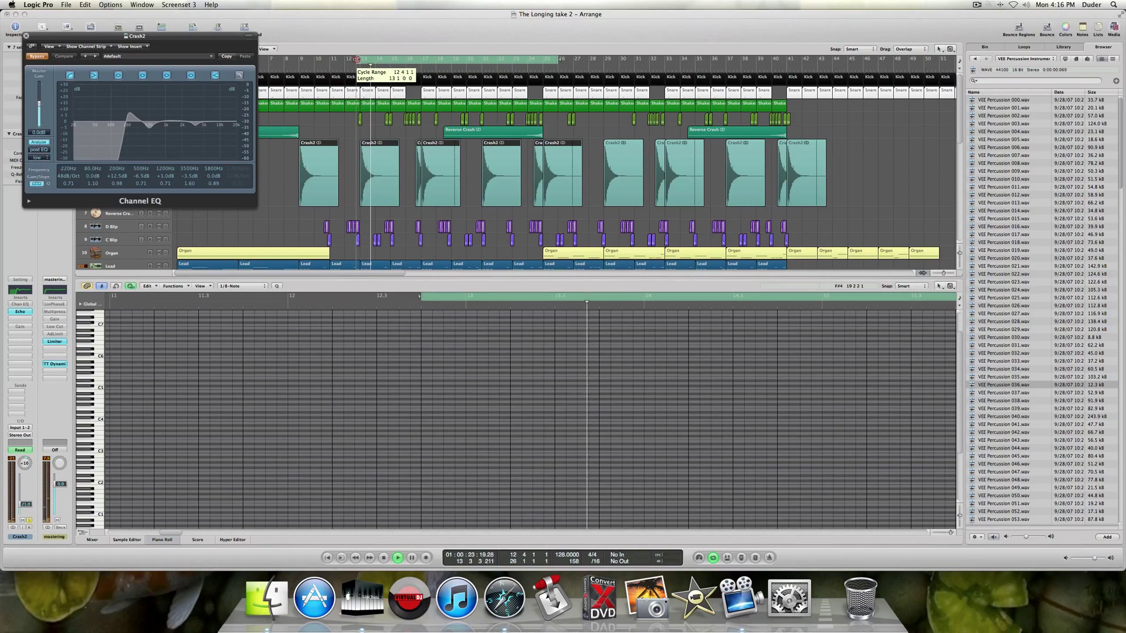
pyautogui.moveTo(559, 59); pyautogui.dragTo(397, 73)
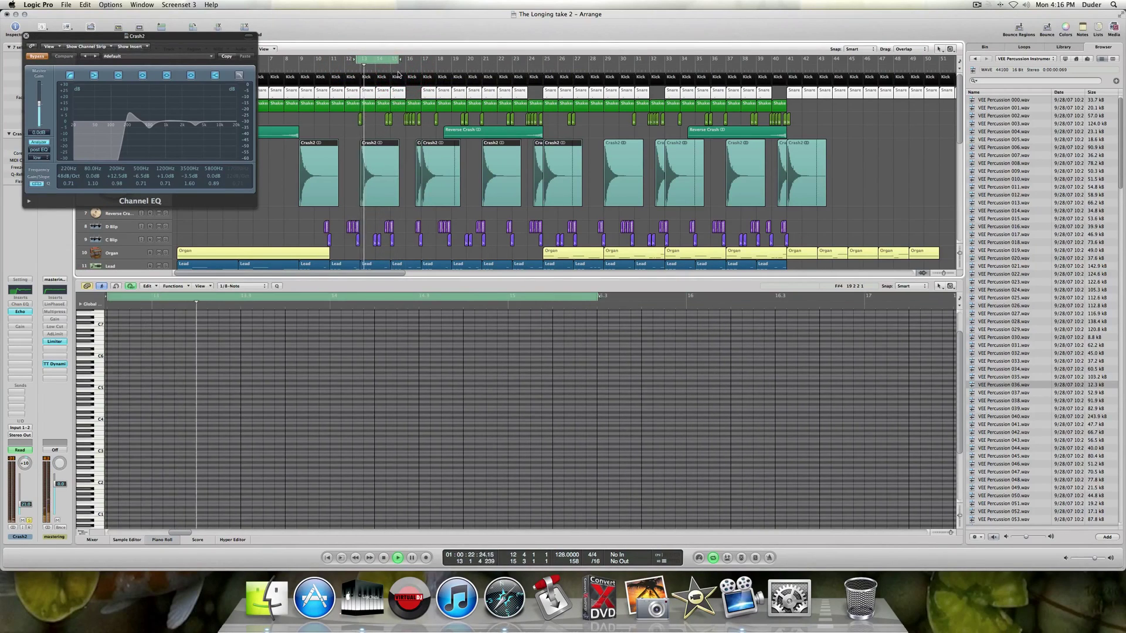
pyautogui.click(41, 57)
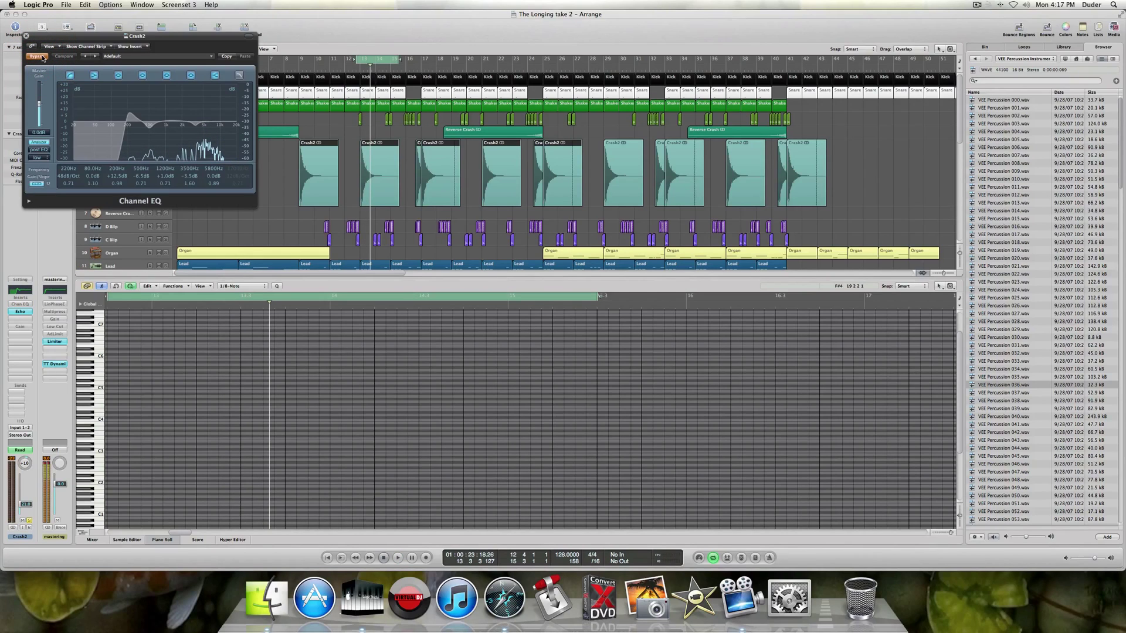
pyautogui.press('space')
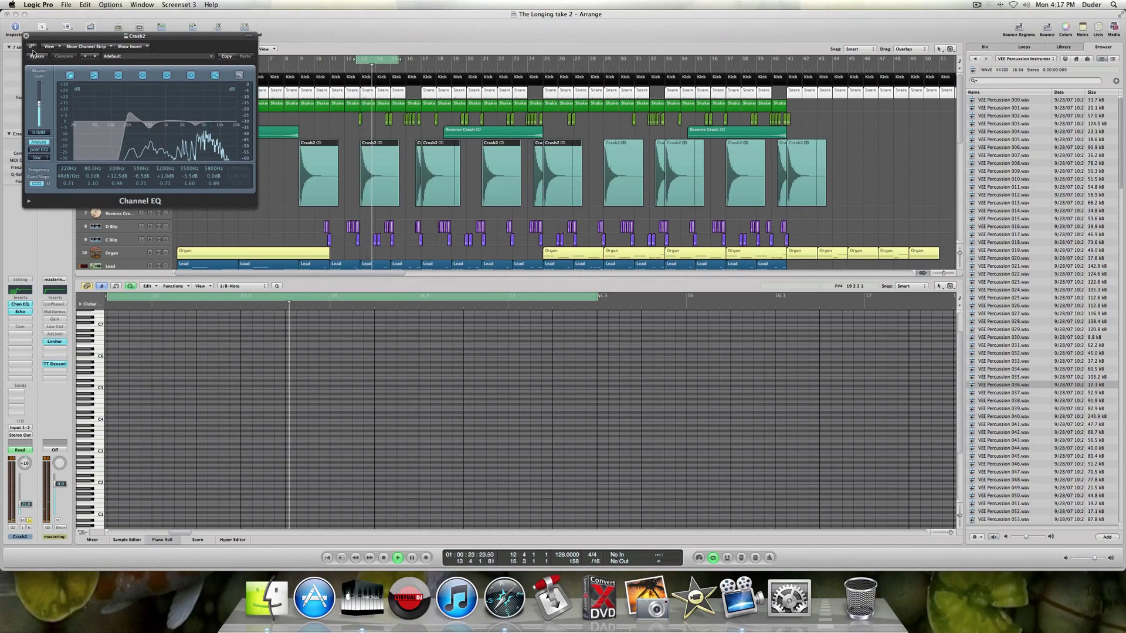
pyautogui.click(26, 36)
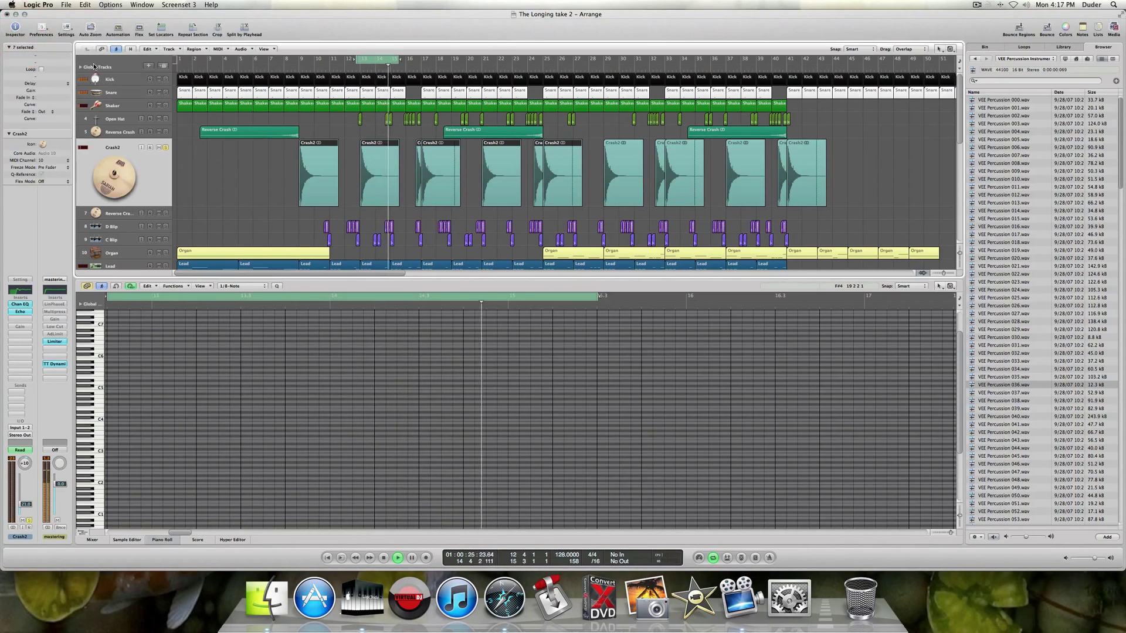
pyautogui.press('space')
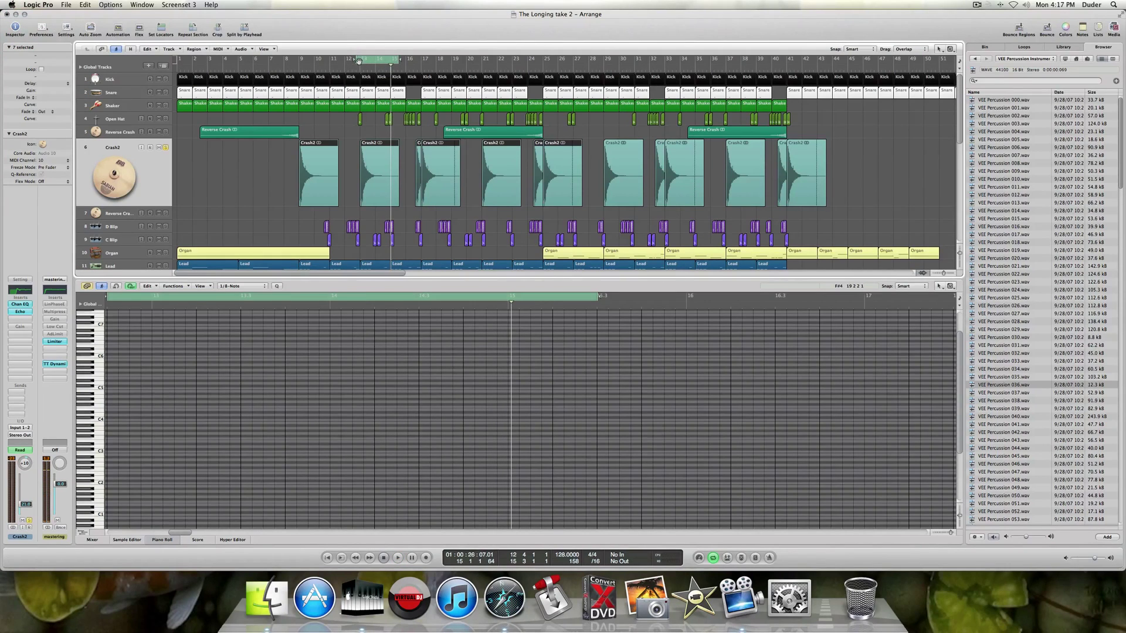
# Set the cycle range from bar 13 to bar 25 and audition Crash2 with its Echo plug-in bypassed and active.
pyautogui.moveTo(358, 60); pyautogui.dragTo(532, 74)
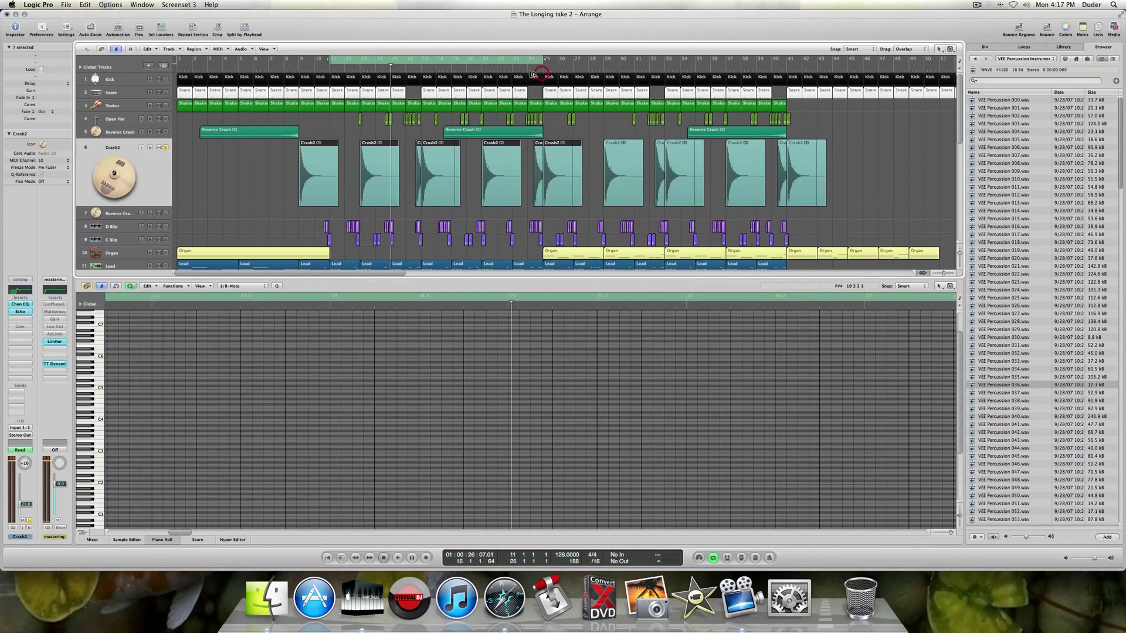
pyautogui.click(26, 313)
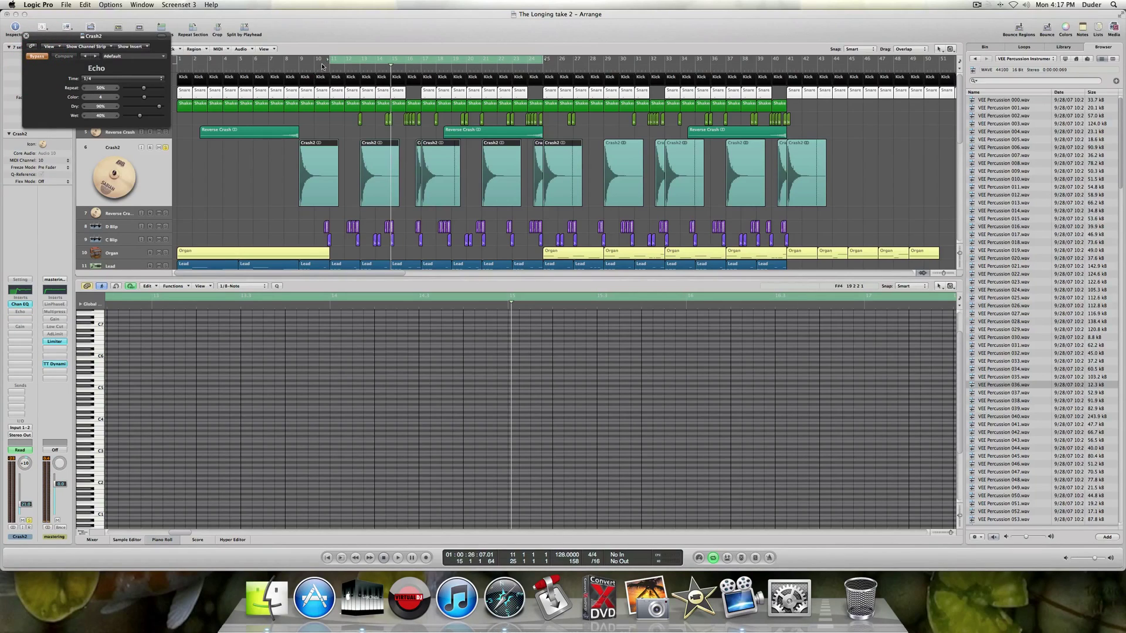
pyautogui.moveTo(330, 59); pyautogui.dragTo(362, 65)
pyautogui.press('space')
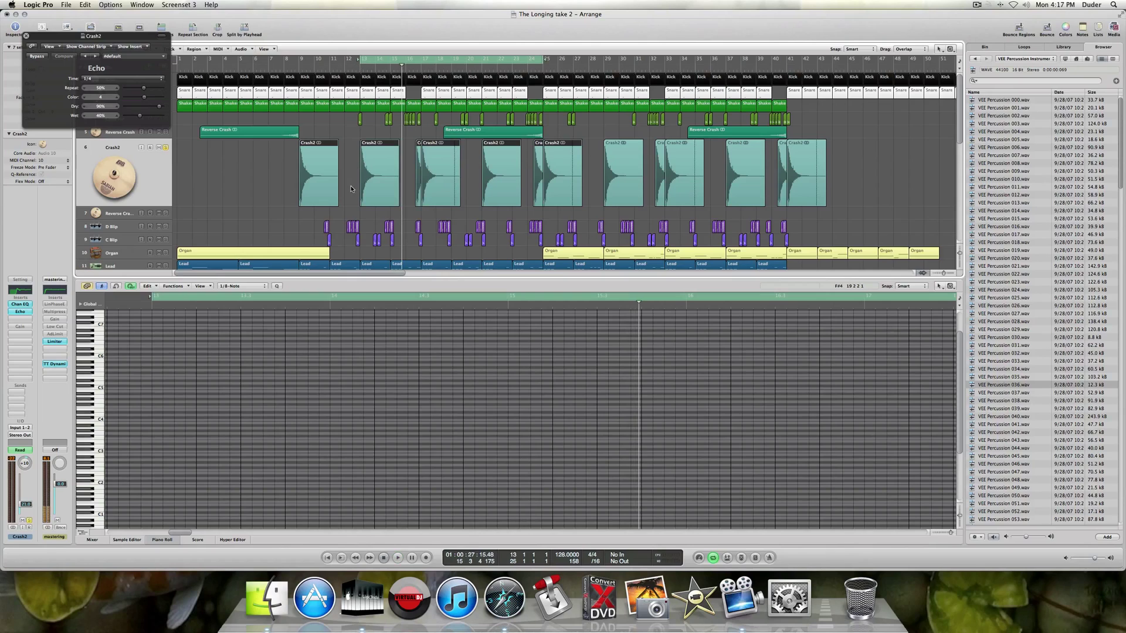
# Show Crash2's track automation with the Insert #2 Bypass parameter and play the track.
pyautogui.press('a')
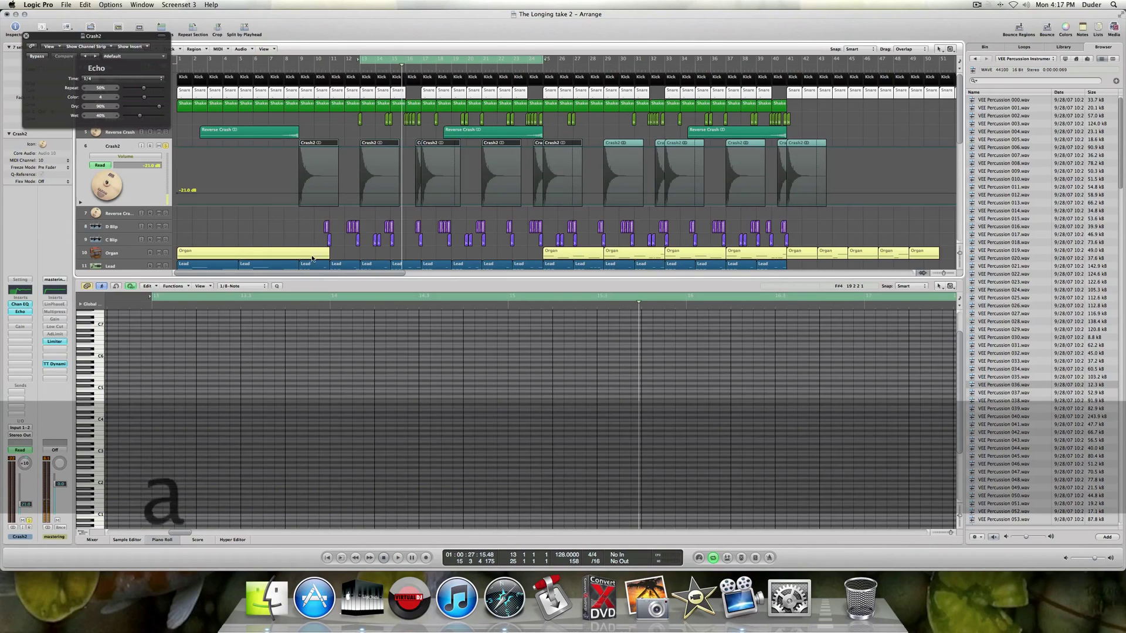
pyautogui.click(137, 158)
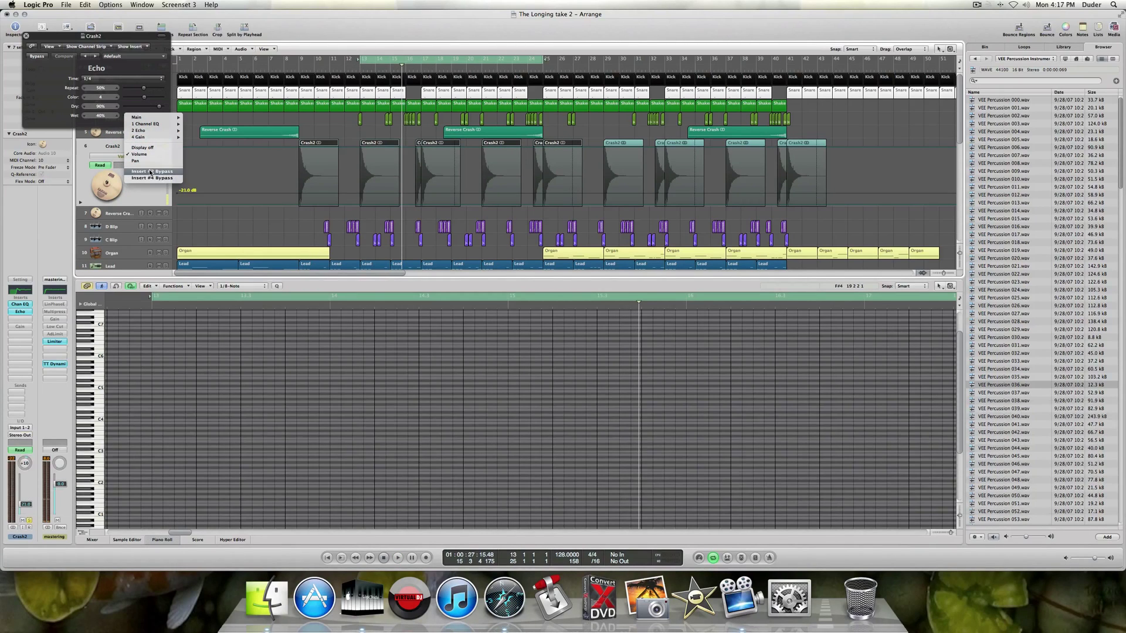
pyautogui.click(150, 172)
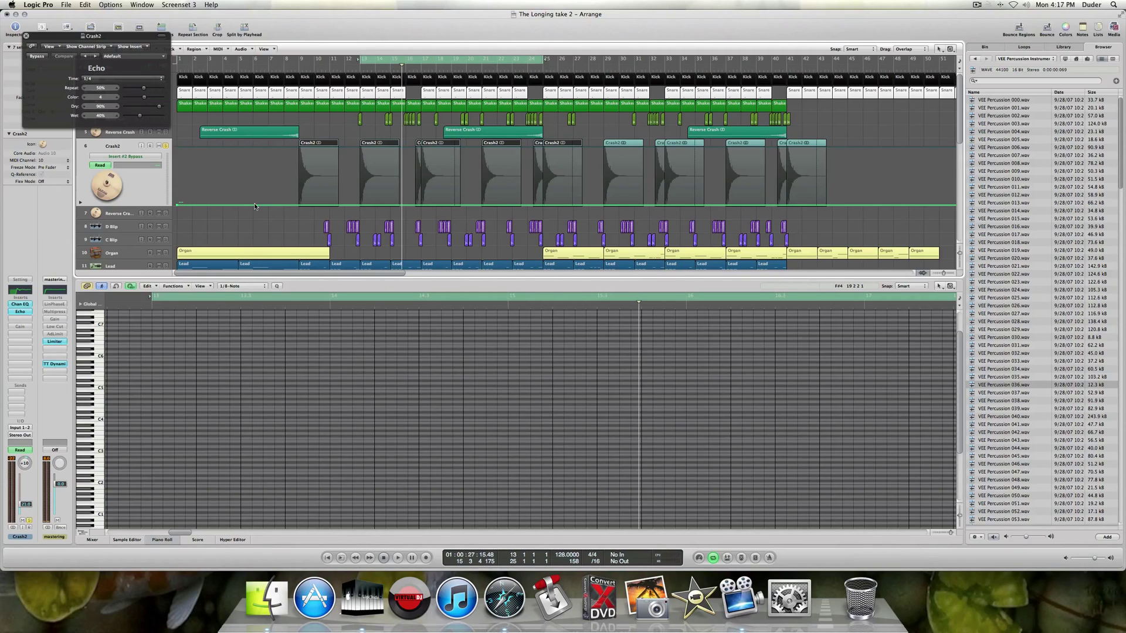
pyautogui.press('space')
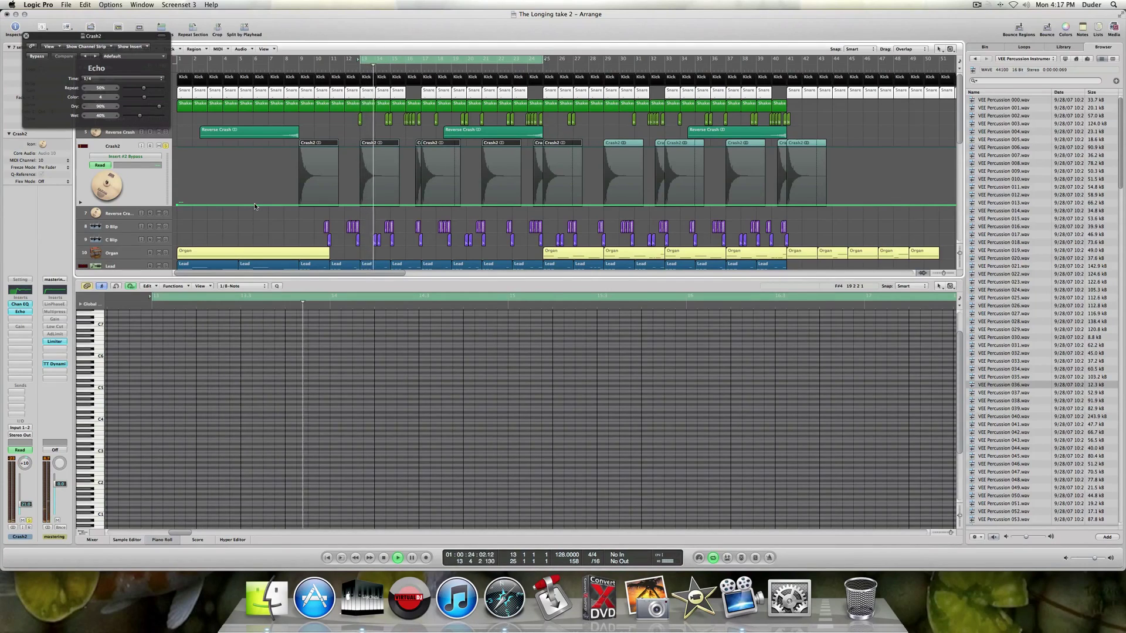
pyautogui.press('space')
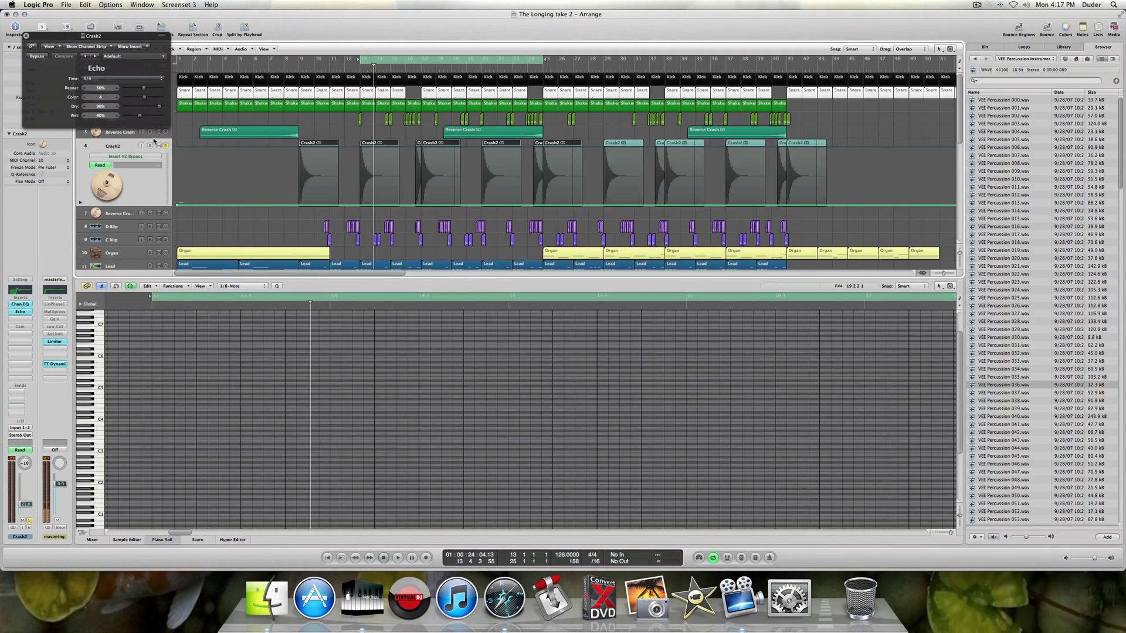
# Close the Echo plug-in, audition Crash2 with its Gain insert turned on, and hide the track automation.
pyautogui.click(26, 37)
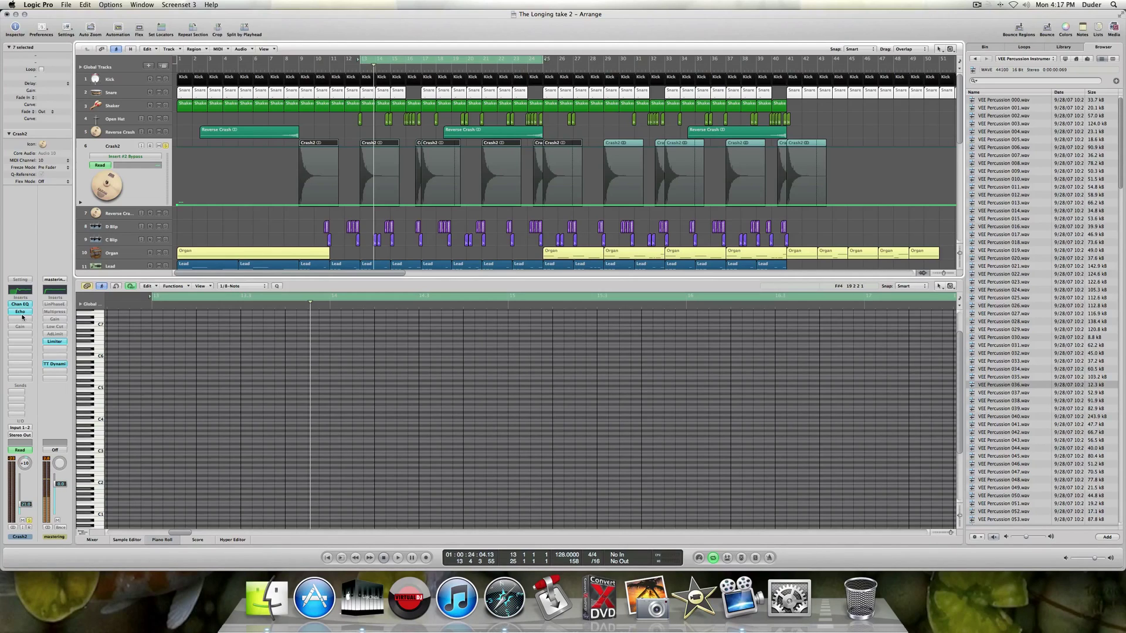
pyautogui.press('space')
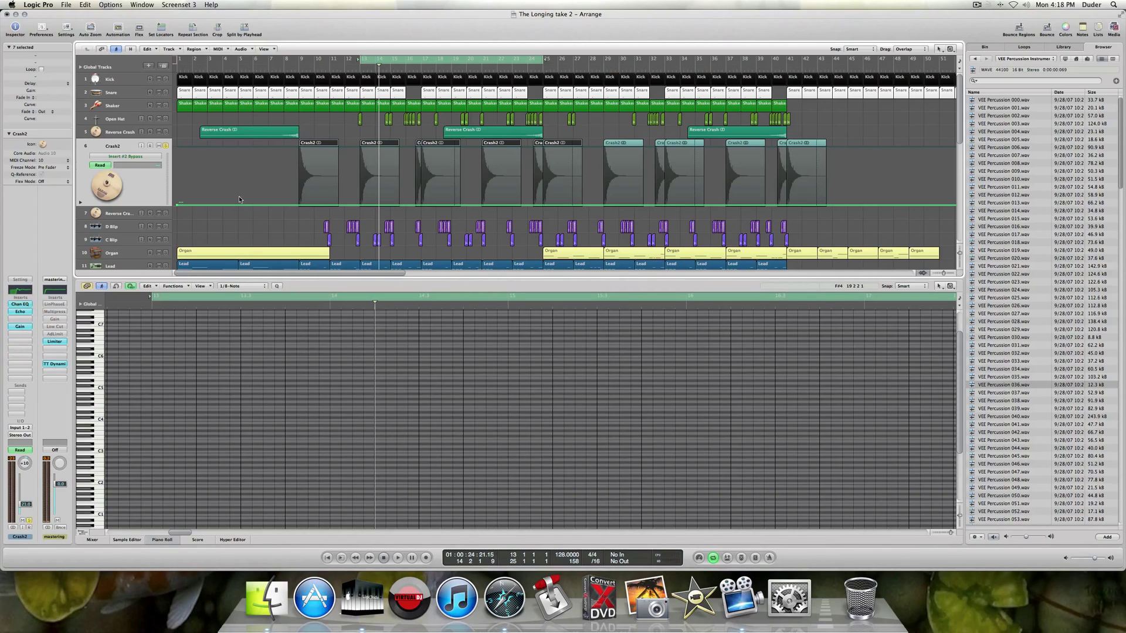
pyautogui.press('a')
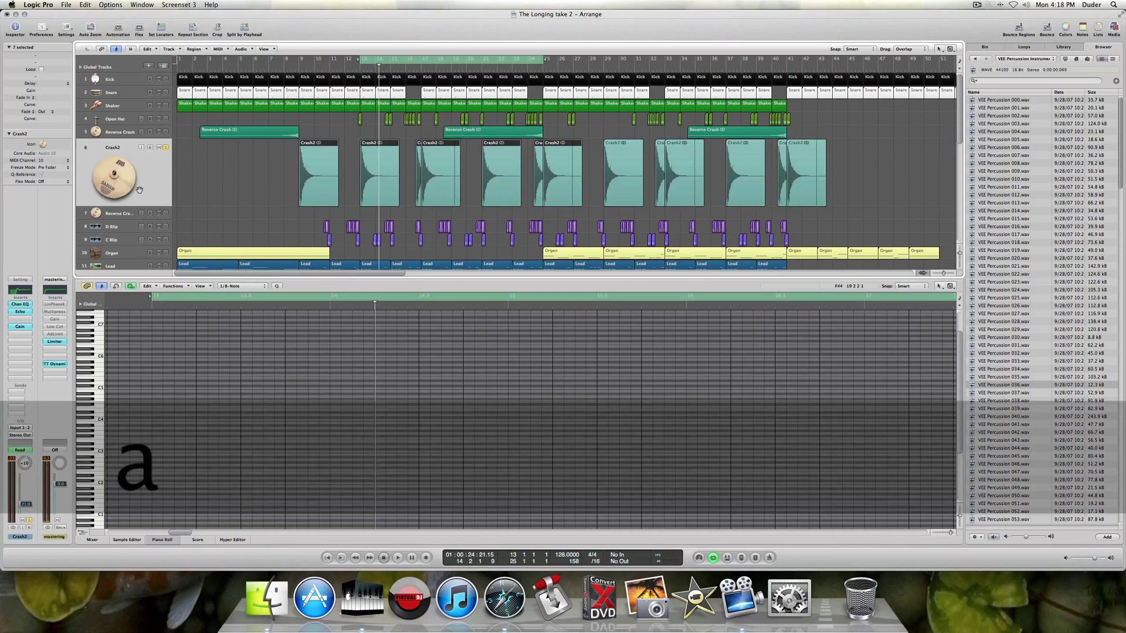
# Look over the Crash2 regions in the later sections of the arrangement and return to its beginning.
pyautogui.scroll(-1, 352, 215)
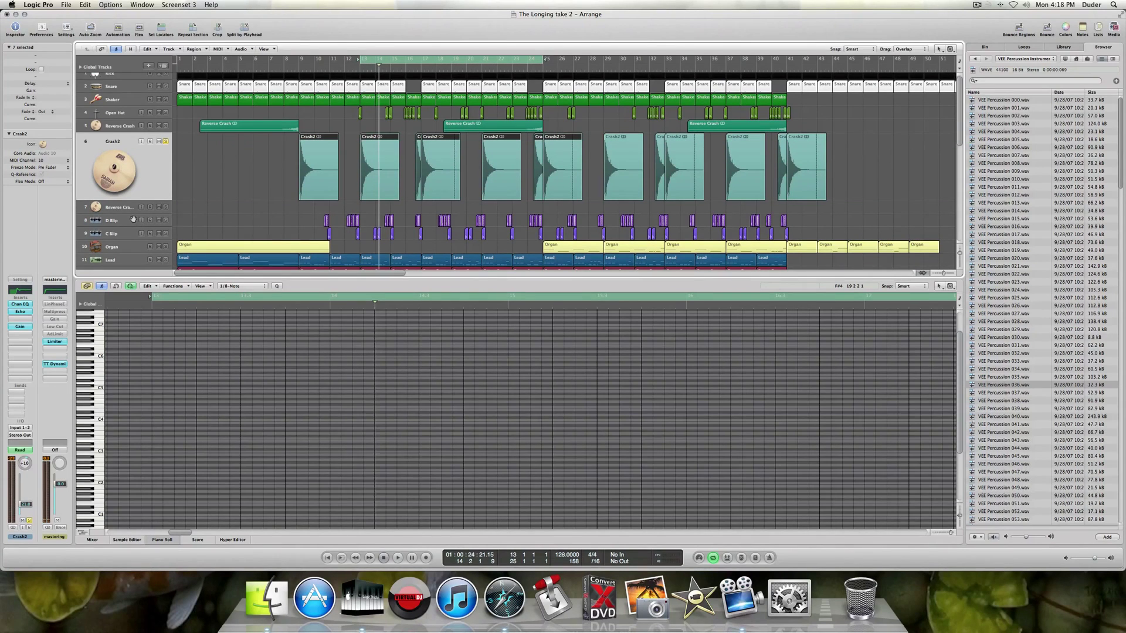
pyautogui.hscroll(15, 221, 211)
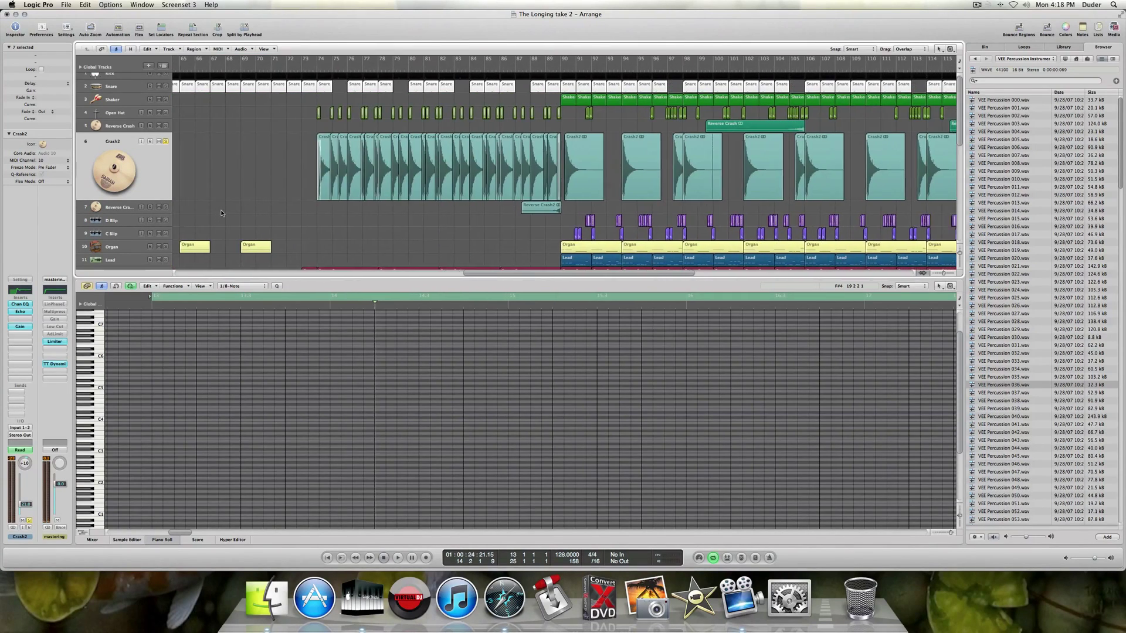
pyautogui.hscroll(-1, 220, 211)
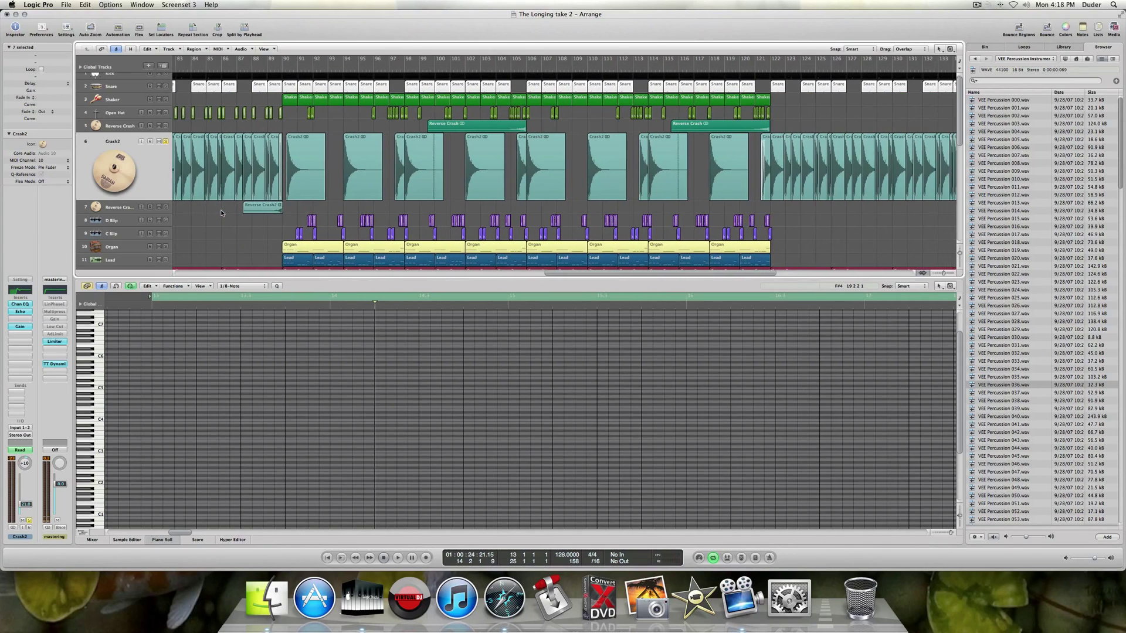
pyautogui.hscroll(-20, 224, 211)
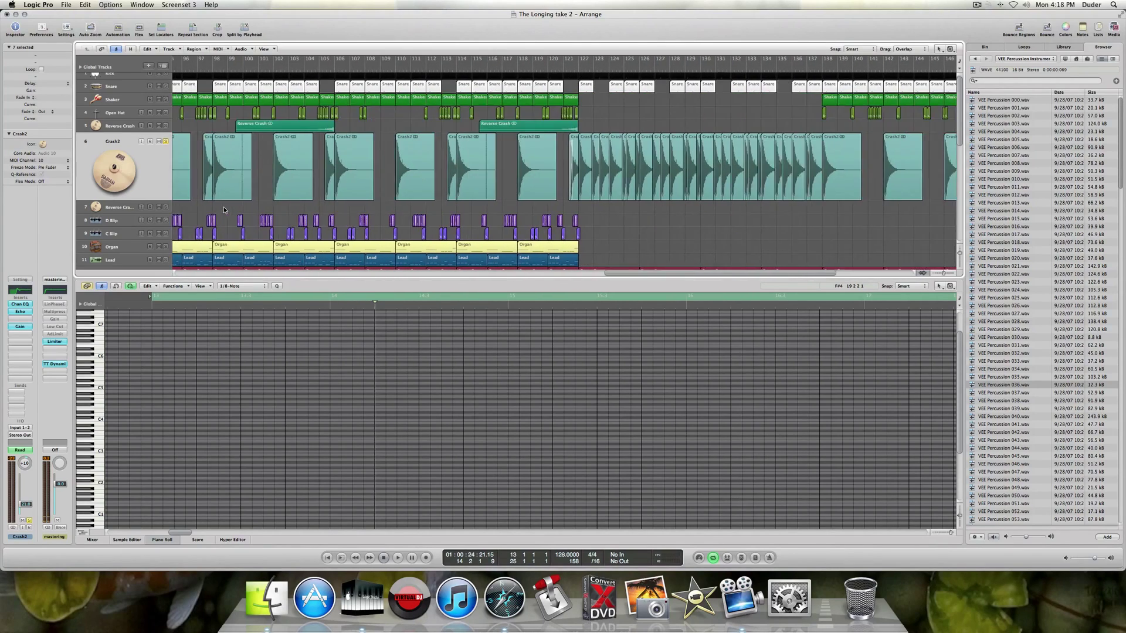
pyautogui.hscroll(-8, 223, 209)
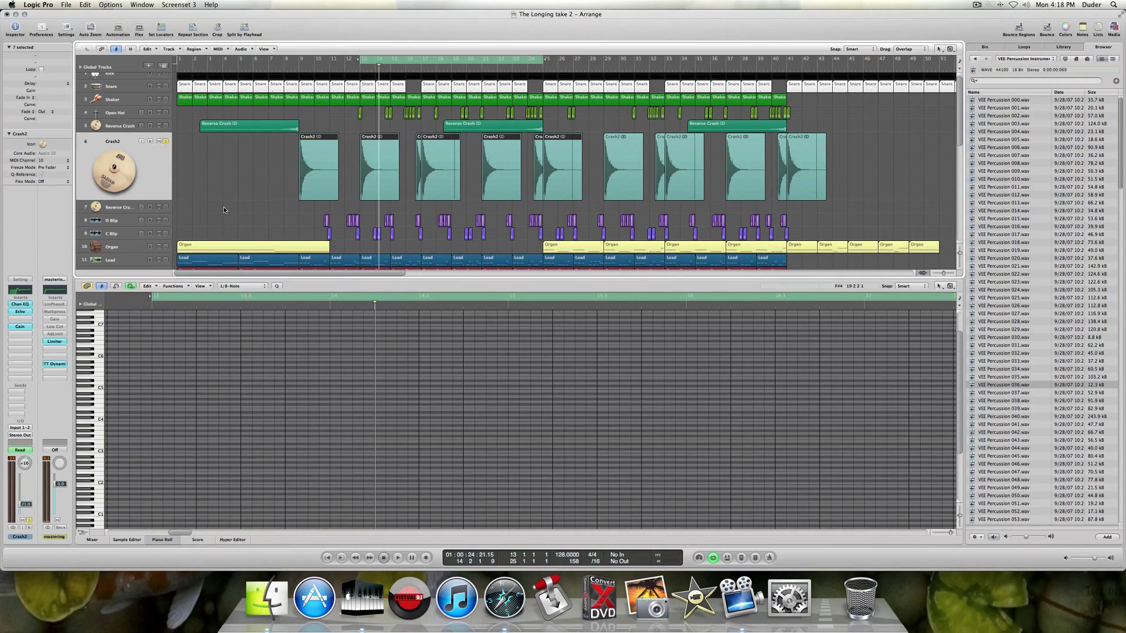
# Go through the Reverse Crash, Crash2 and Reverse Crash2 tracks and turn off Crash2's solo.
pyautogui.click(119, 126)
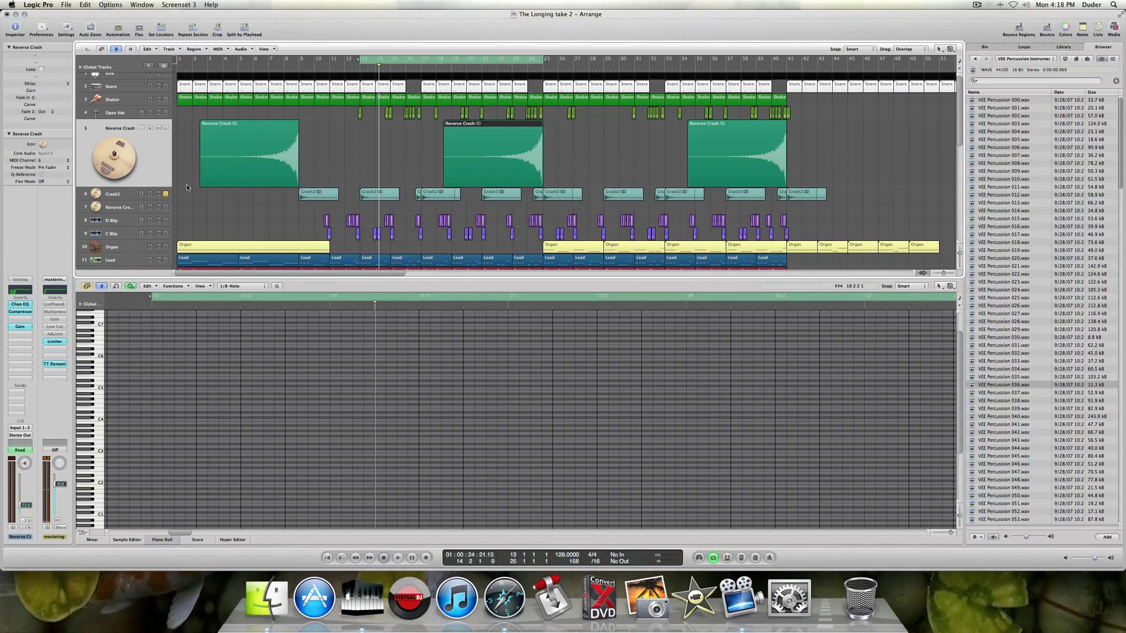
pyautogui.click(121, 194)
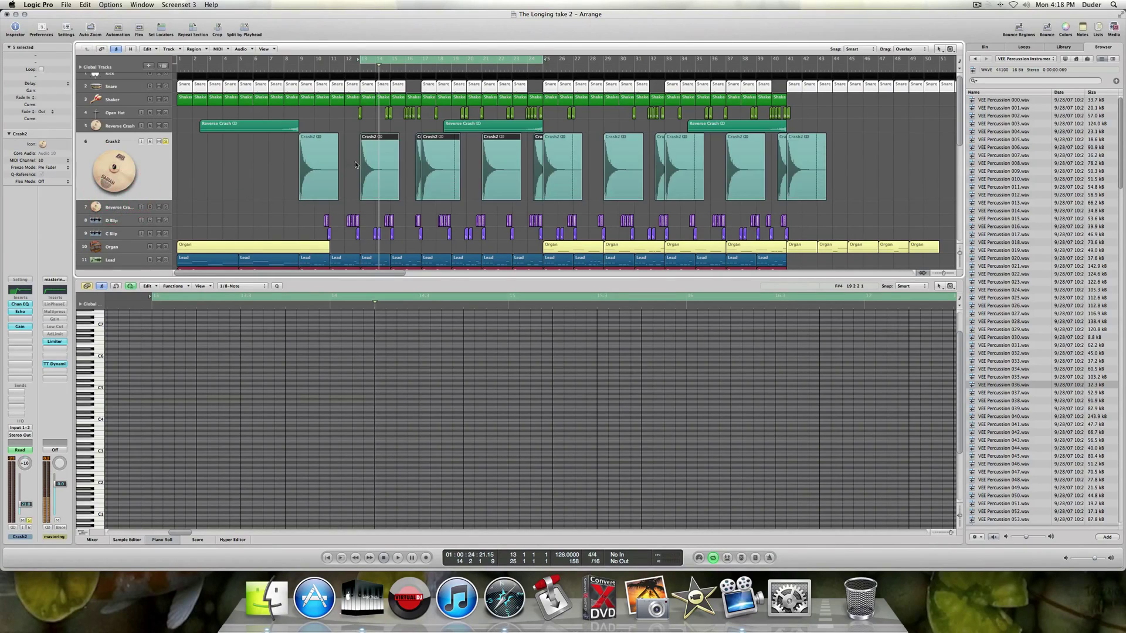
pyautogui.click(121, 127)
pyautogui.click(123, 207)
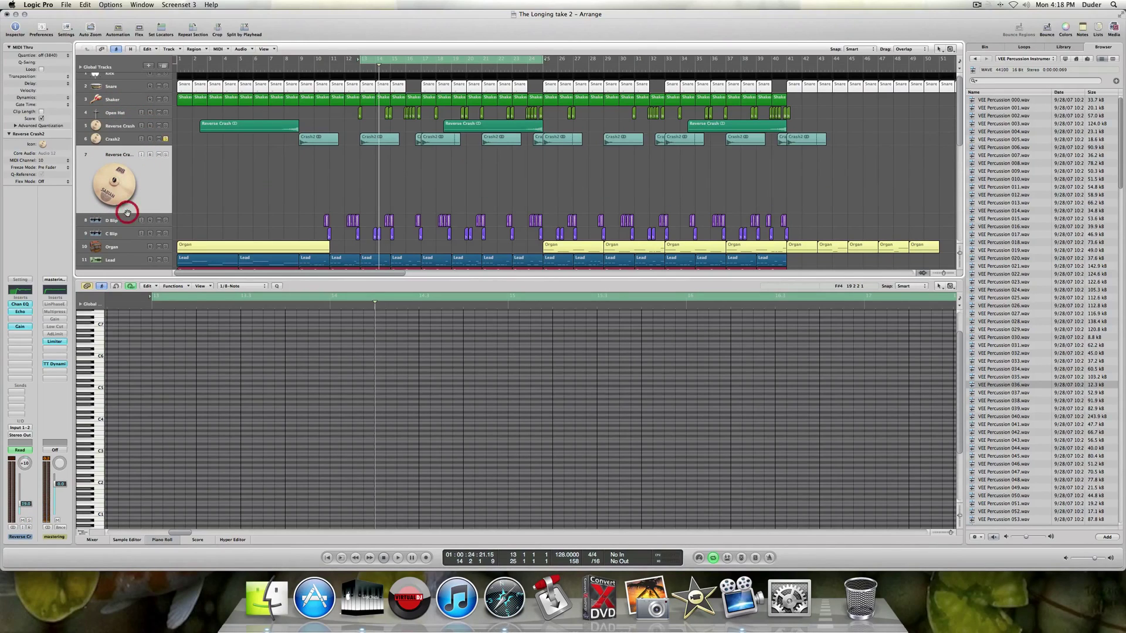
pyautogui.click(369, 142)
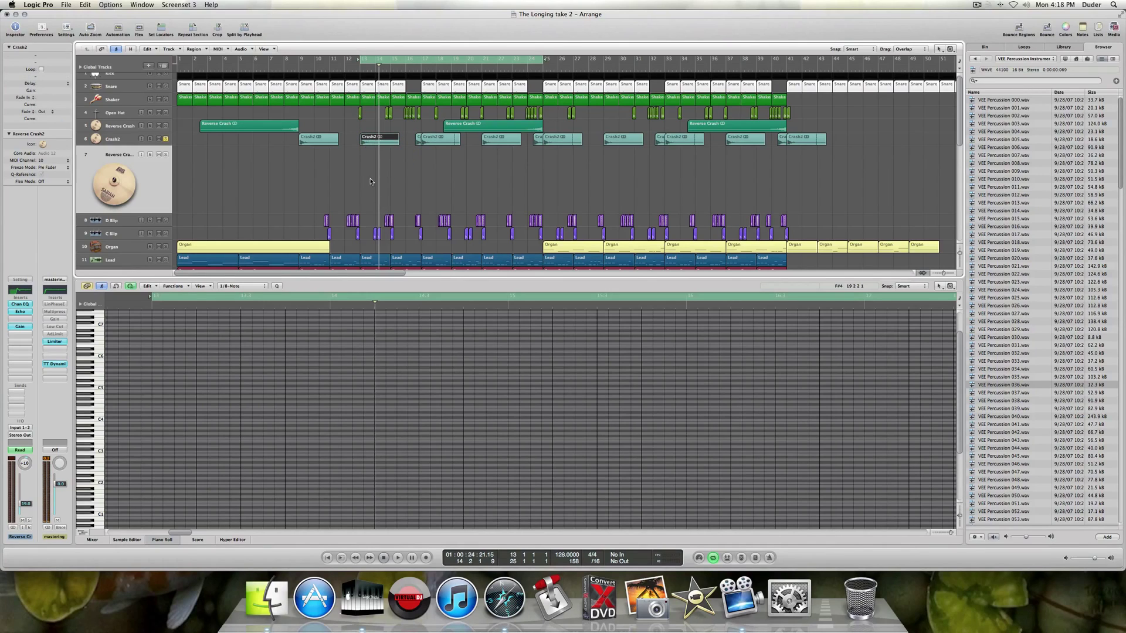
pyautogui.click(165, 155)
pyautogui.click(165, 155)
pyautogui.scroll(-3, 129, 176)
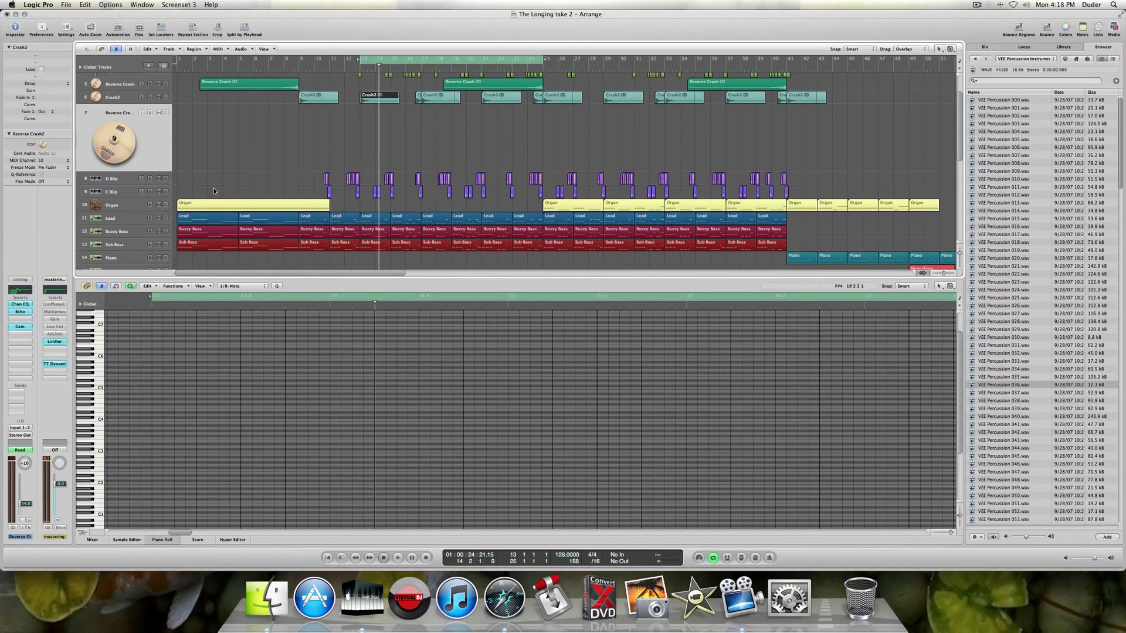
# Start the cycle range at 14 3 1 1, solo the D Blip and C Blip tracks, and audition them.
pyautogui.click(122, 179)
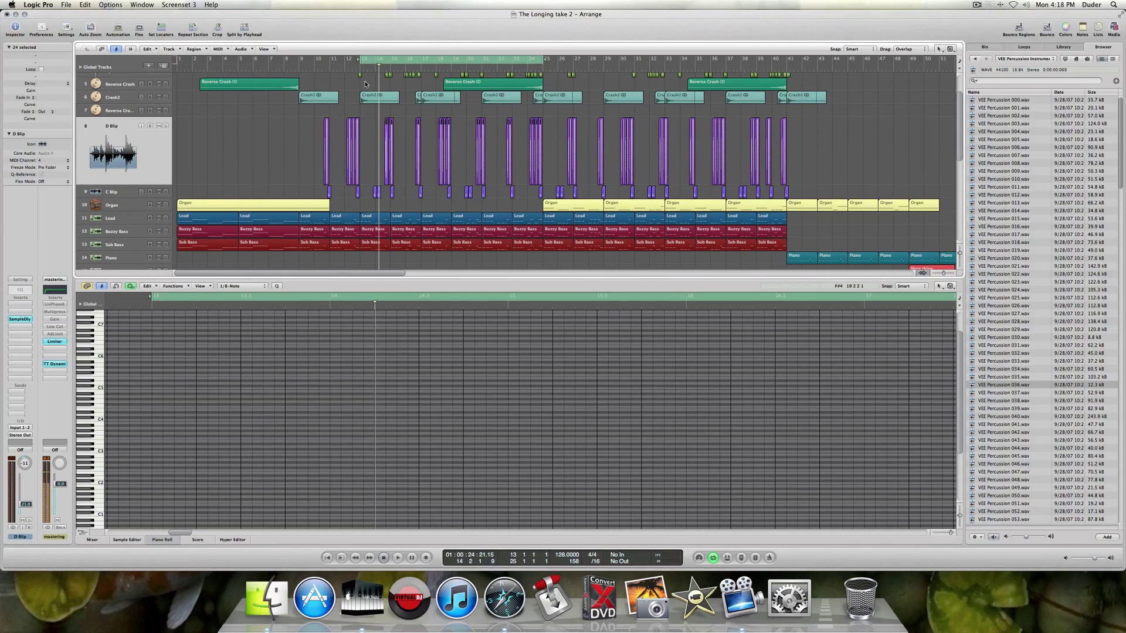
pyautogui.moveTo(361, 59); pyautogui.dragTo(384, 60)
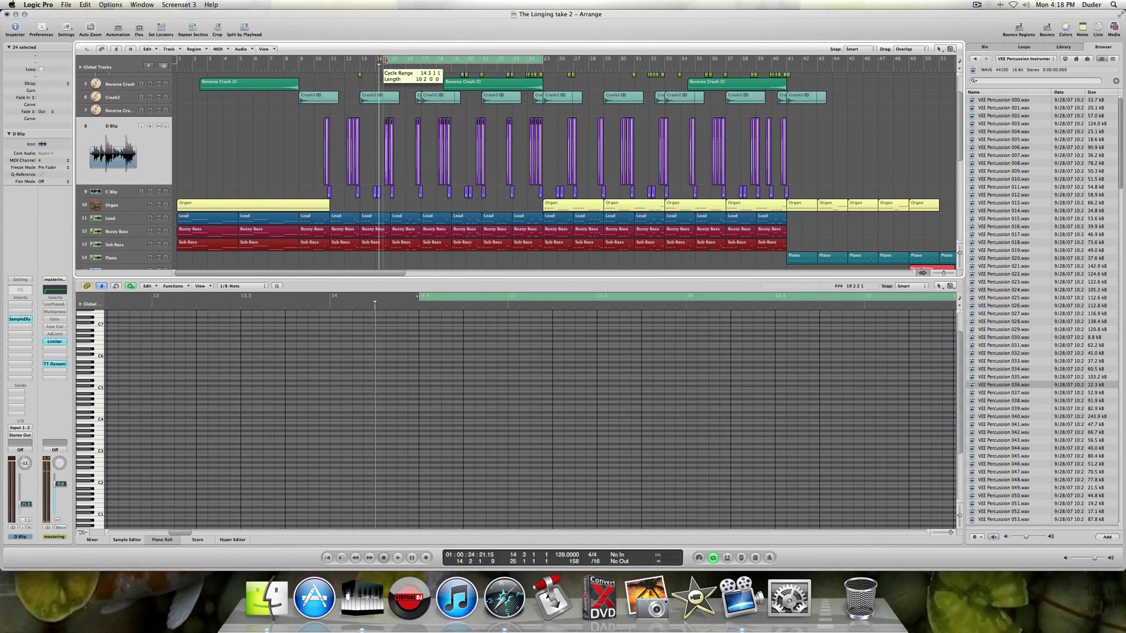
pyautogui.press('space')
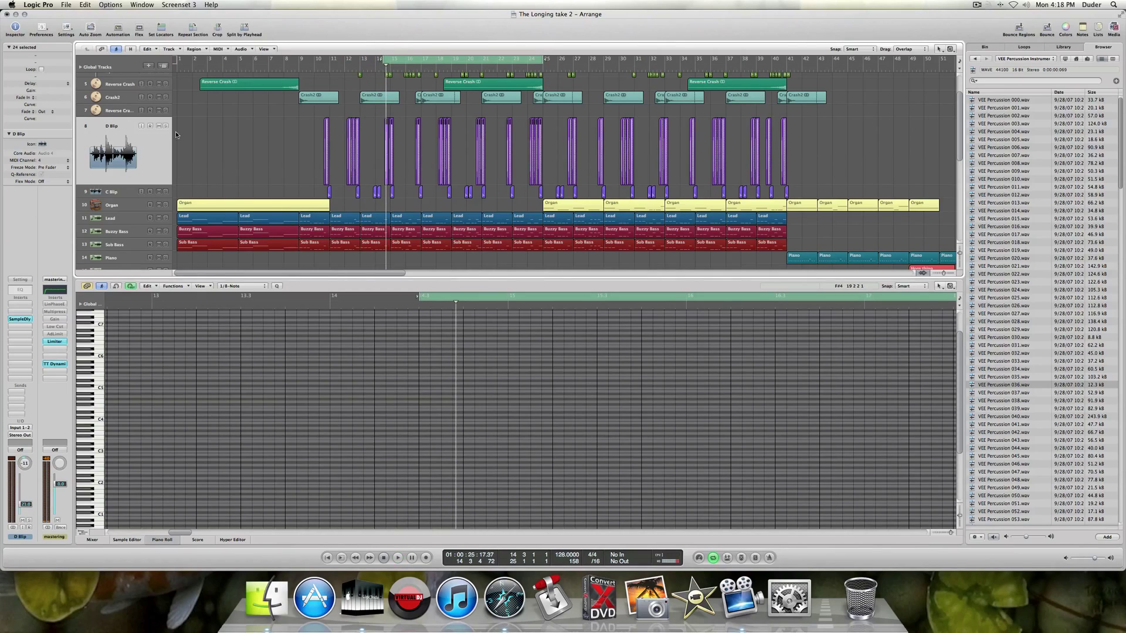
pyautogui.click(166, 126)
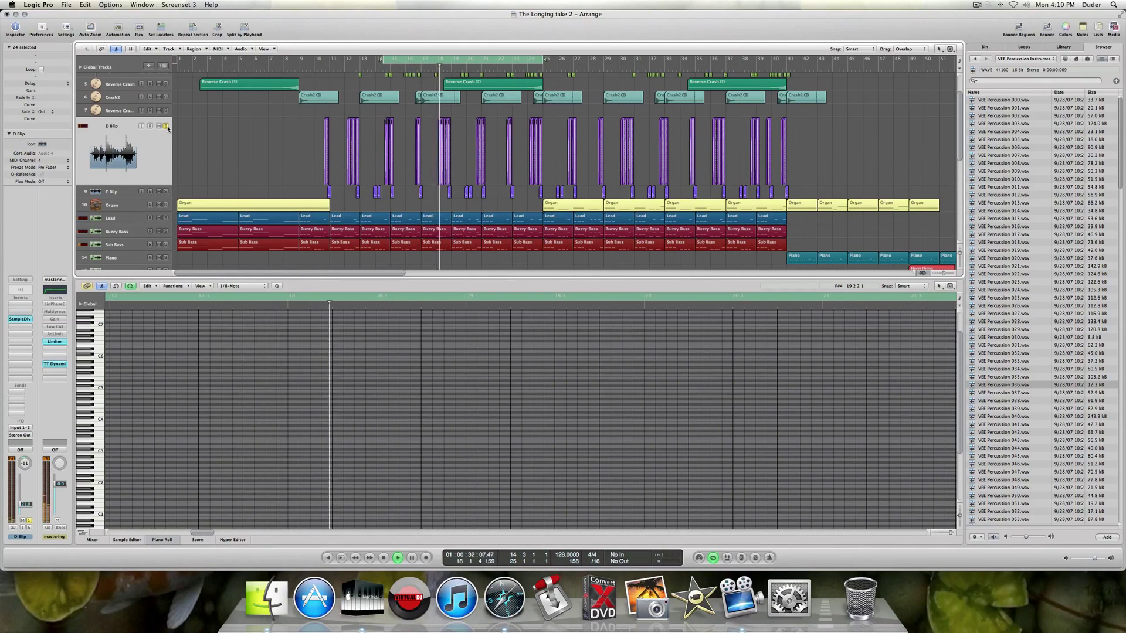
pyautogui.click(166, 192)
pyautogui.press('space')
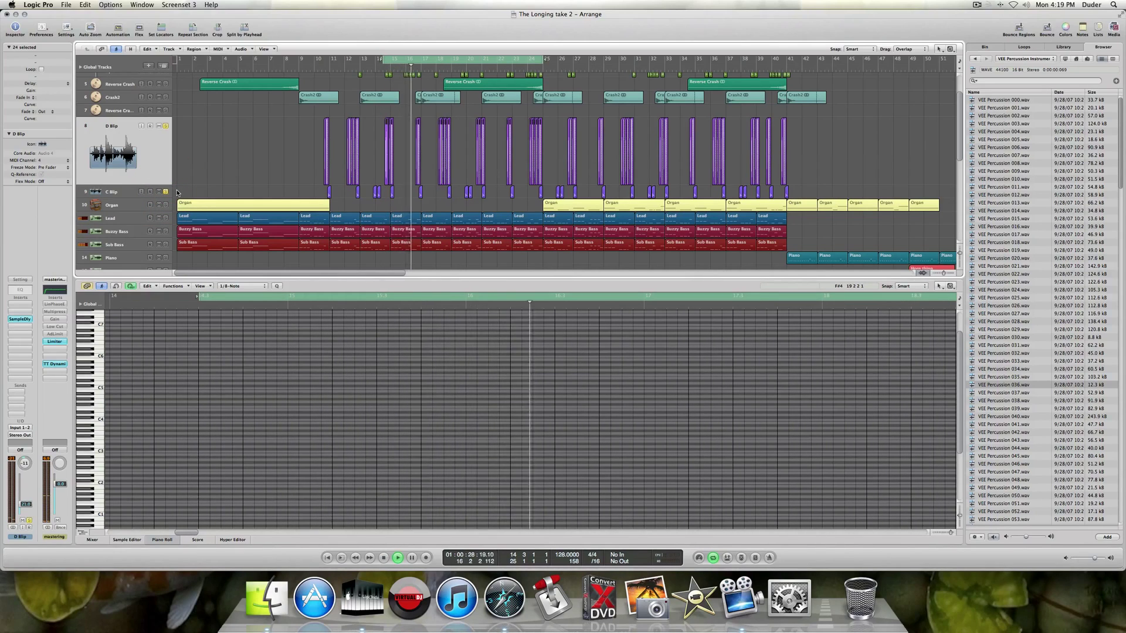
pyautogui.press('space')
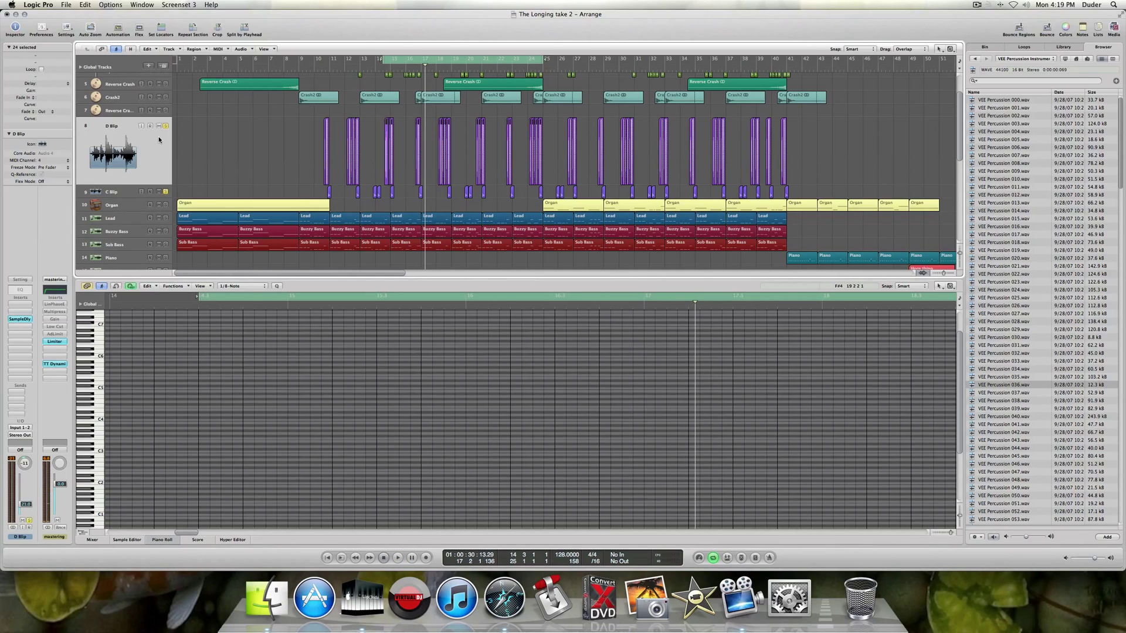
# Inspect the Sample Delay on D Blip, close it, audition C Blip, and turn off both blip solos.
pyautogui.click(23, 321)
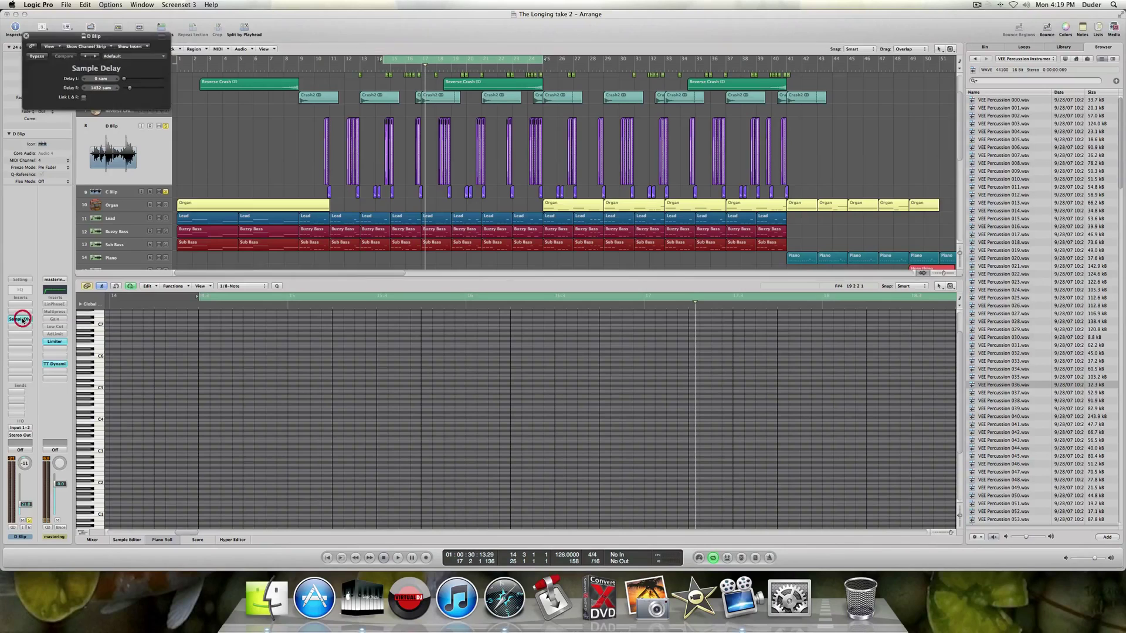
pyautogui.click(25, 36)
pyautogui.click(117, 192)
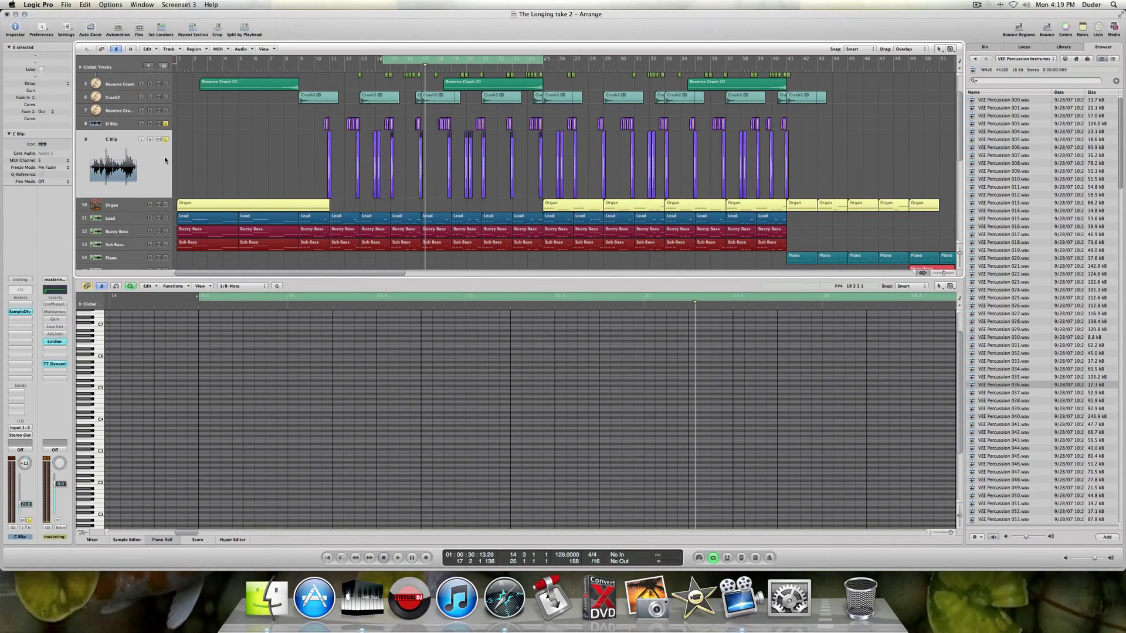
pyautogui.press('space')
pyautogui.press('space')
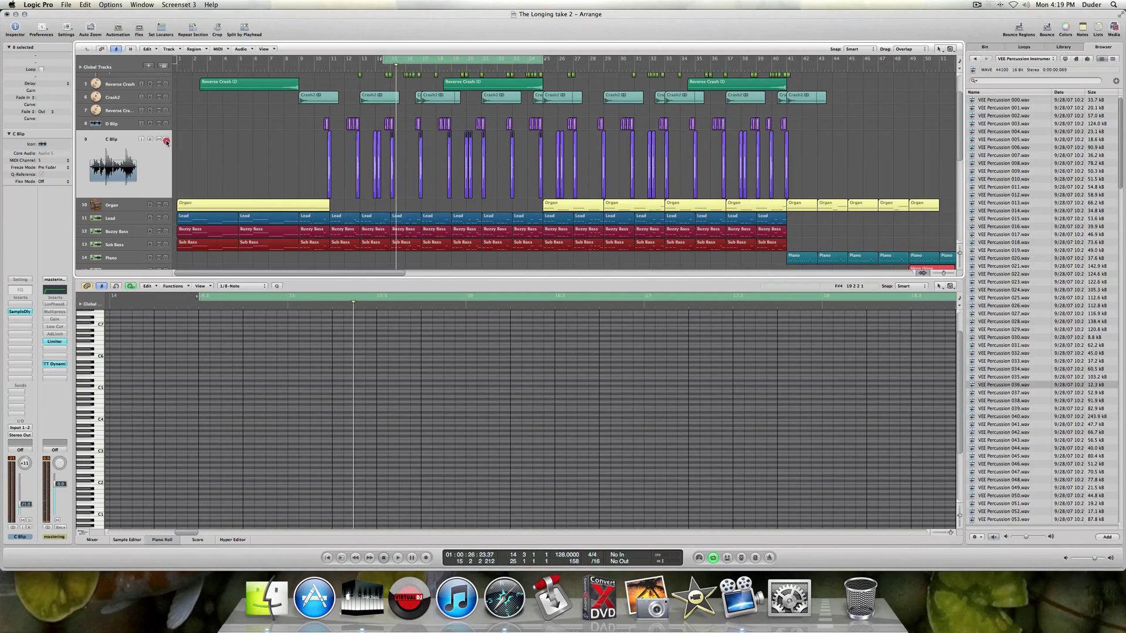
pyautogui.click(167, 141)
# Extend the cycle range to start at bar 11 and play through the section.
pyautogui.scroll(4, 163, 170)
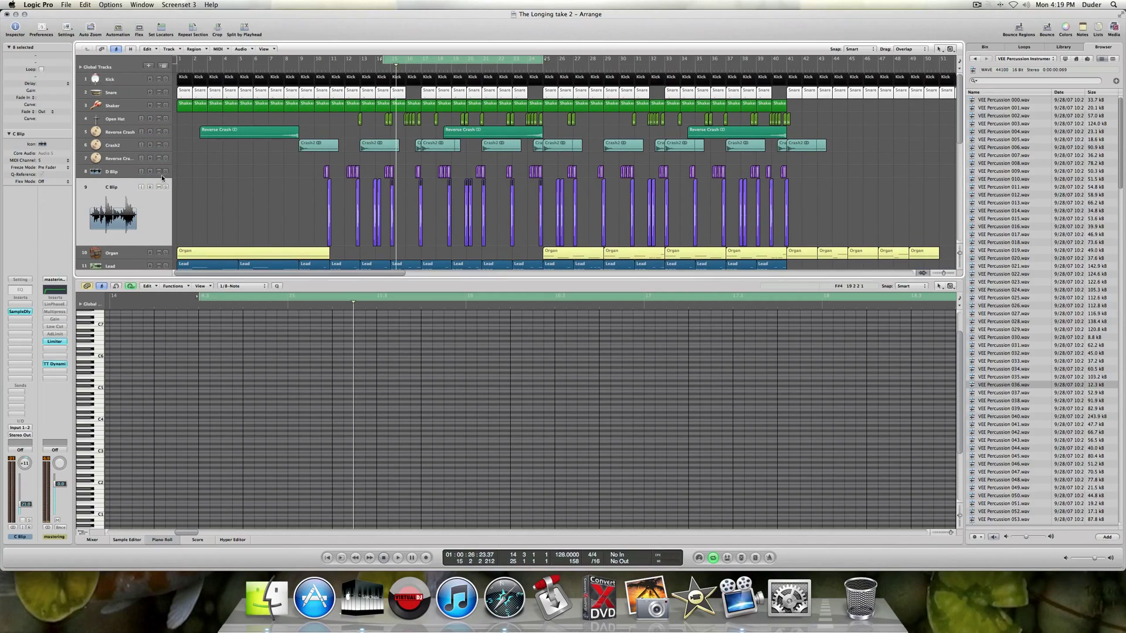
pyautogui.click(166, 187)
pyautogui.click(166, 159)
pyautogui.moveTo(382, 60); pyautogui.dragTo(332, 72)
pyautogui.press('space')
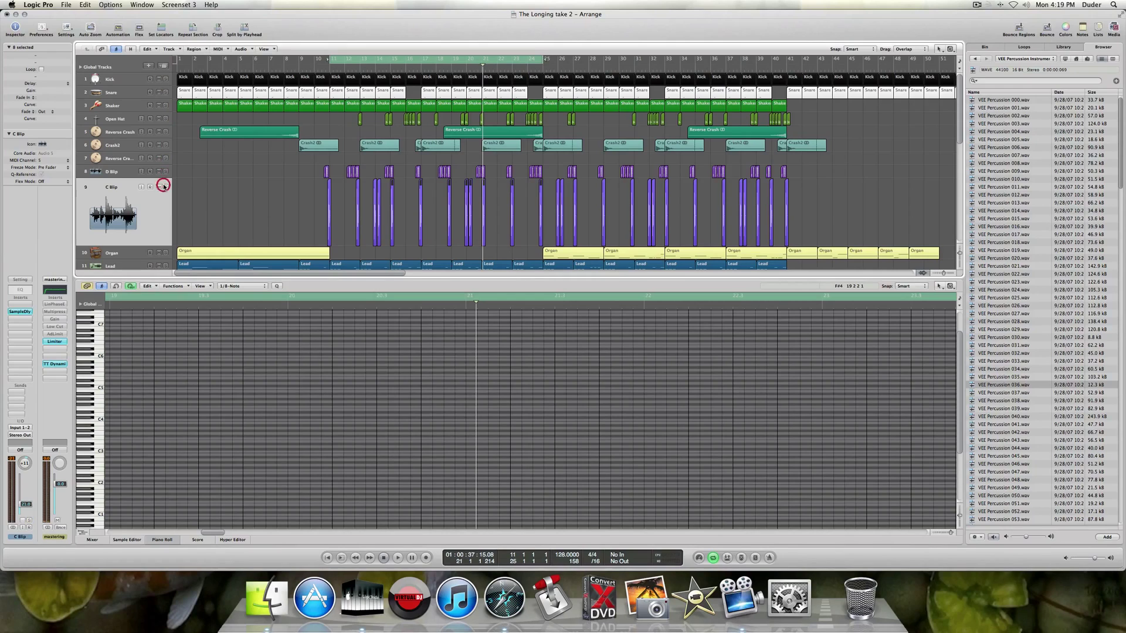
# Look over the lower tracks of the arrangement, solo the Lead track, and start playback.
pyautogui.scroll(-6, 311, 175)
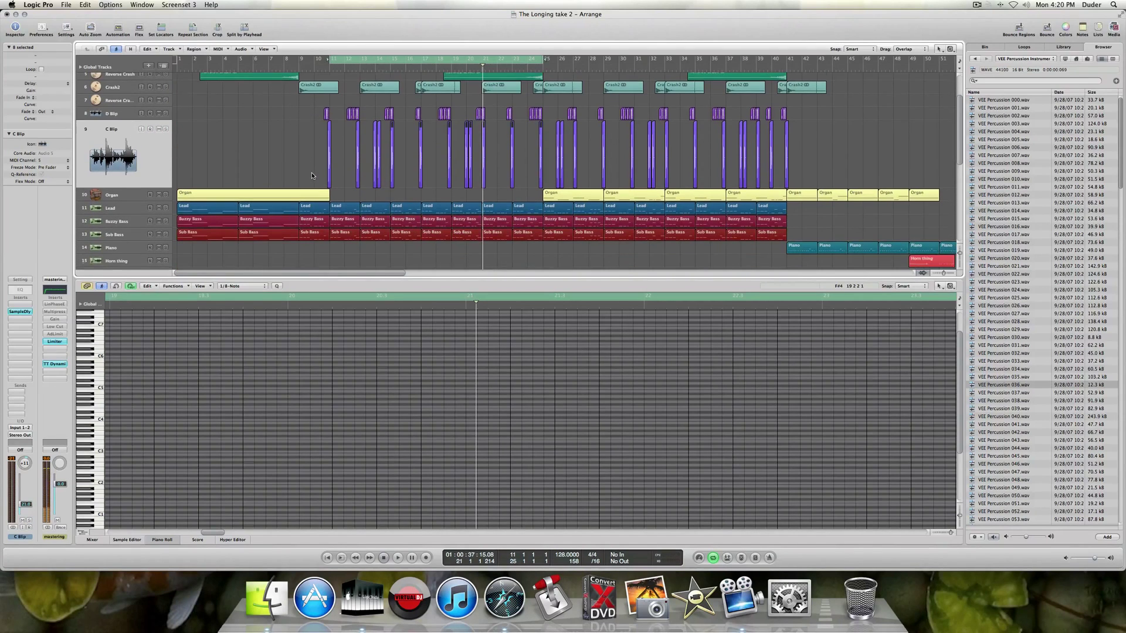
pyautogui.scroll(4, 311, 176)
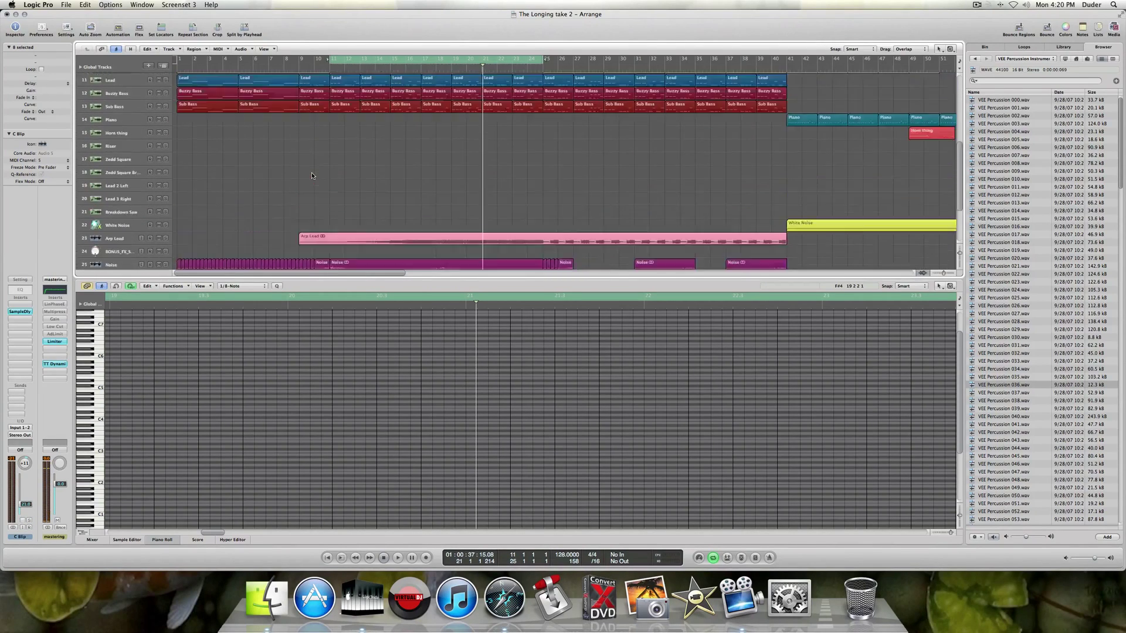
pyautogui.scroll(-6, 312, 175)
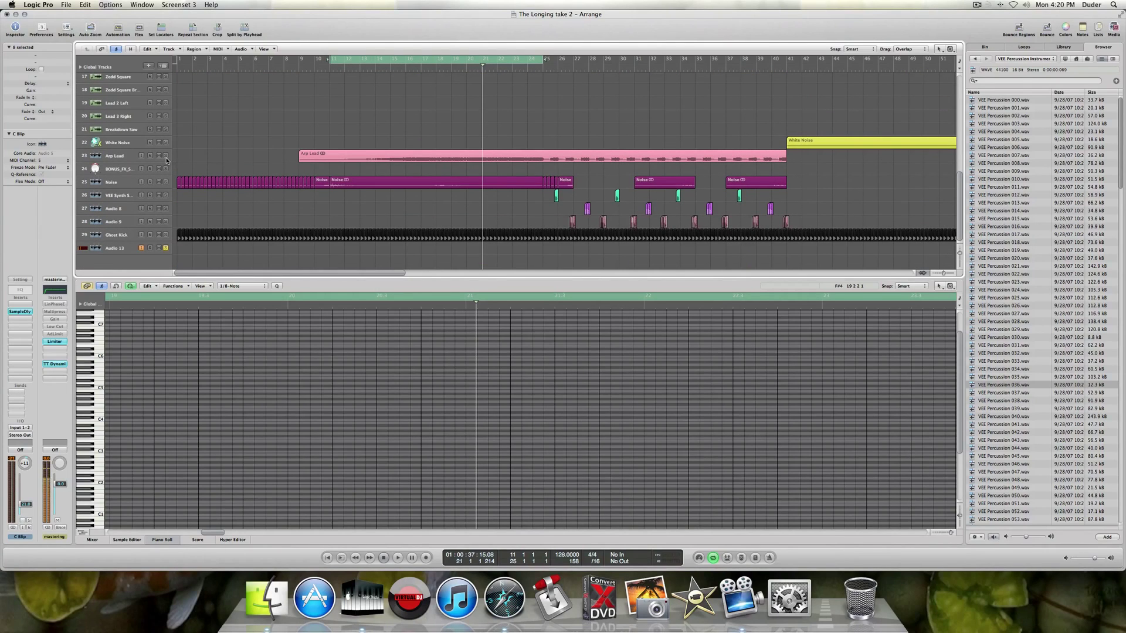
pyautogui.scroll(6, 167, 159)
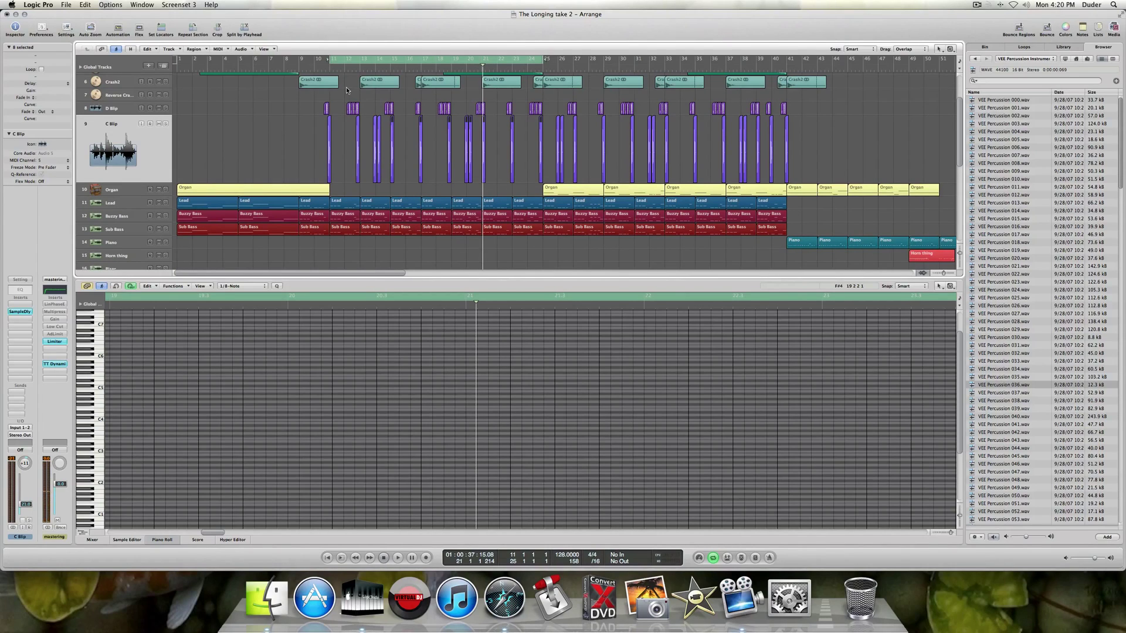
pyautogui.click(165, 203)
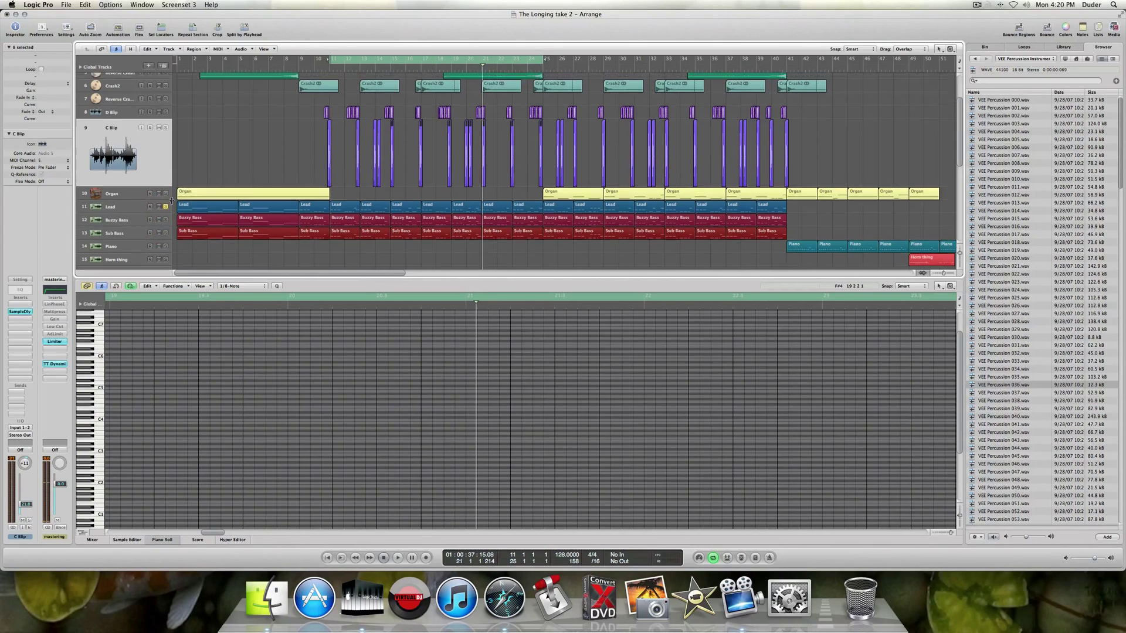
pyautogui.scroll(3, 171, 202)
pyautogui.scroll(-4, 171, 201)
pyautogui.press('space')
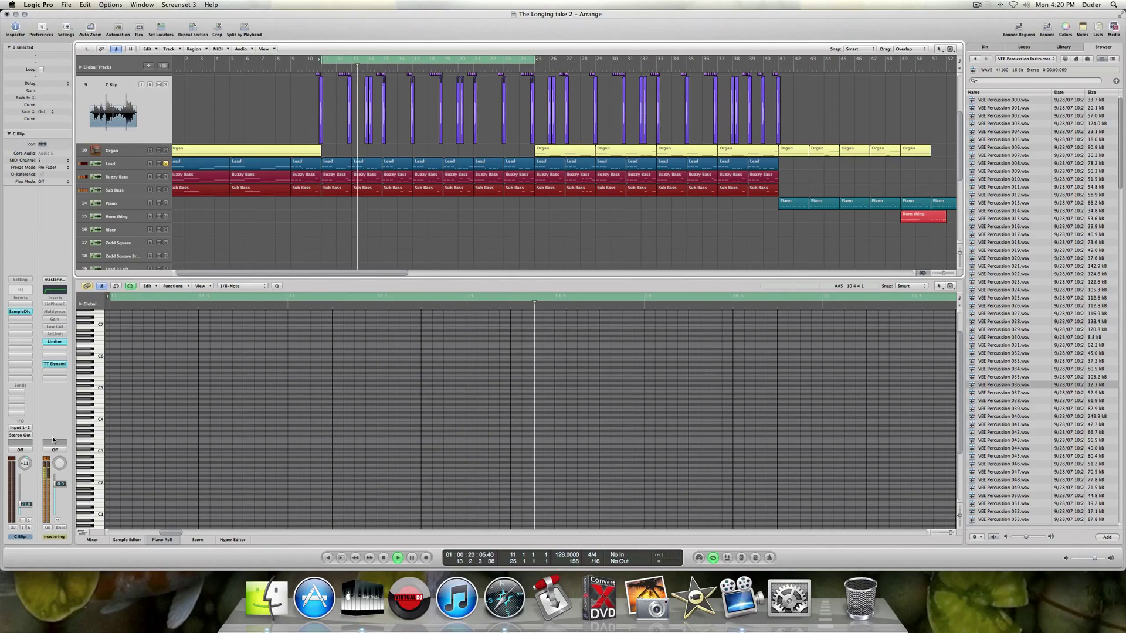
# Show the Lead track's notes across the whole cycle range in the Piano Roll.
pyautogui.click(120, 163)
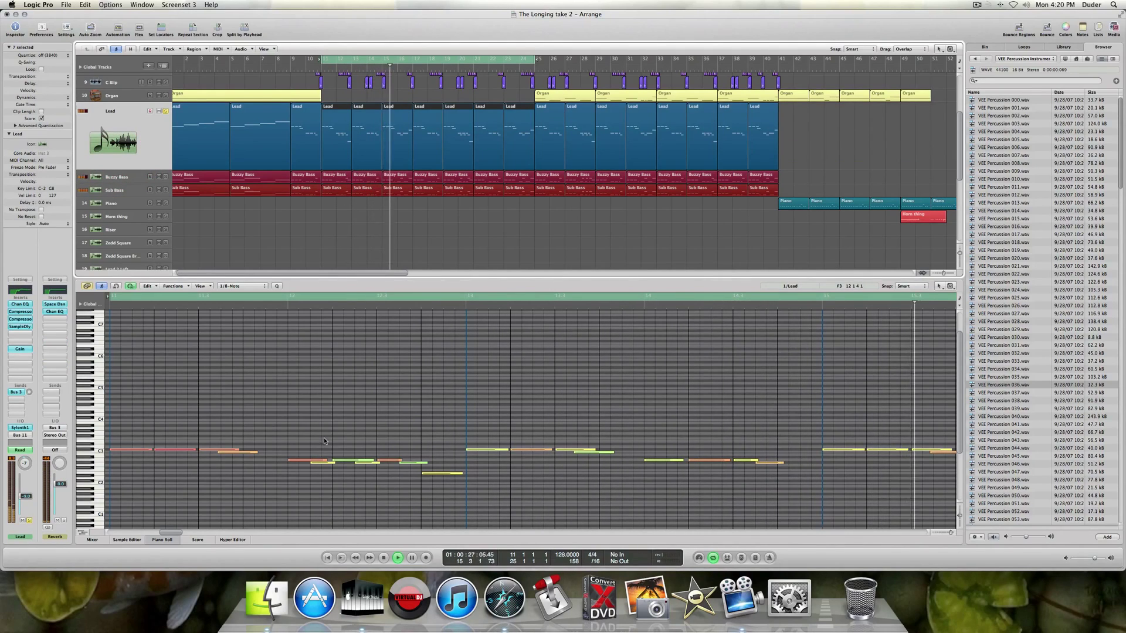
pyautogui.click(951, 534)
pyautogui.click(949, 534)
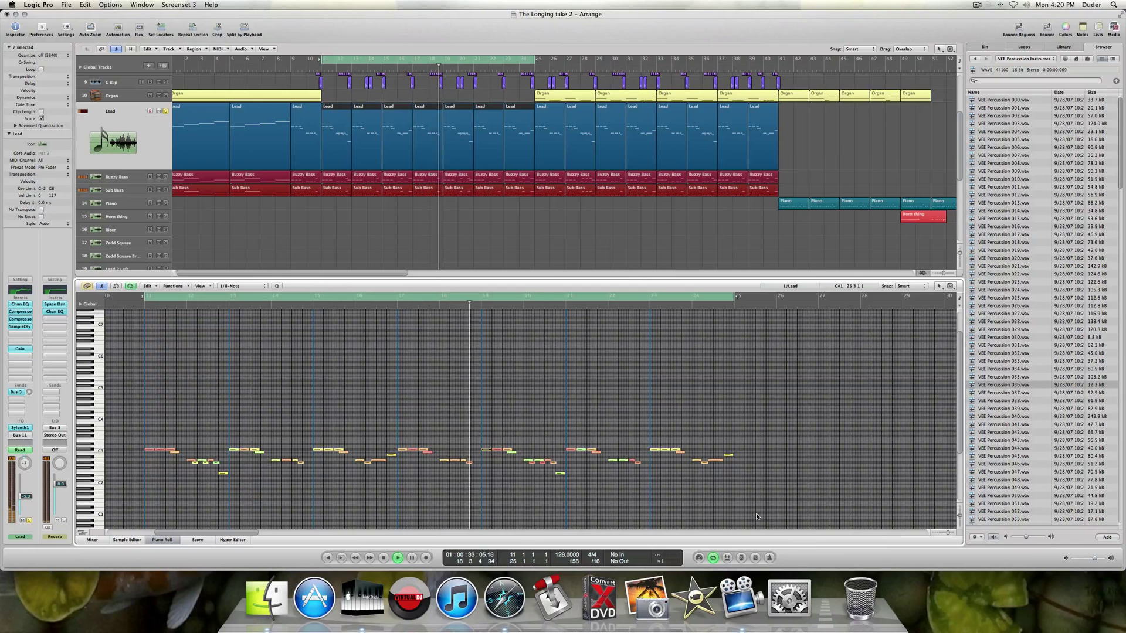
pyautogui.click(950, 533)
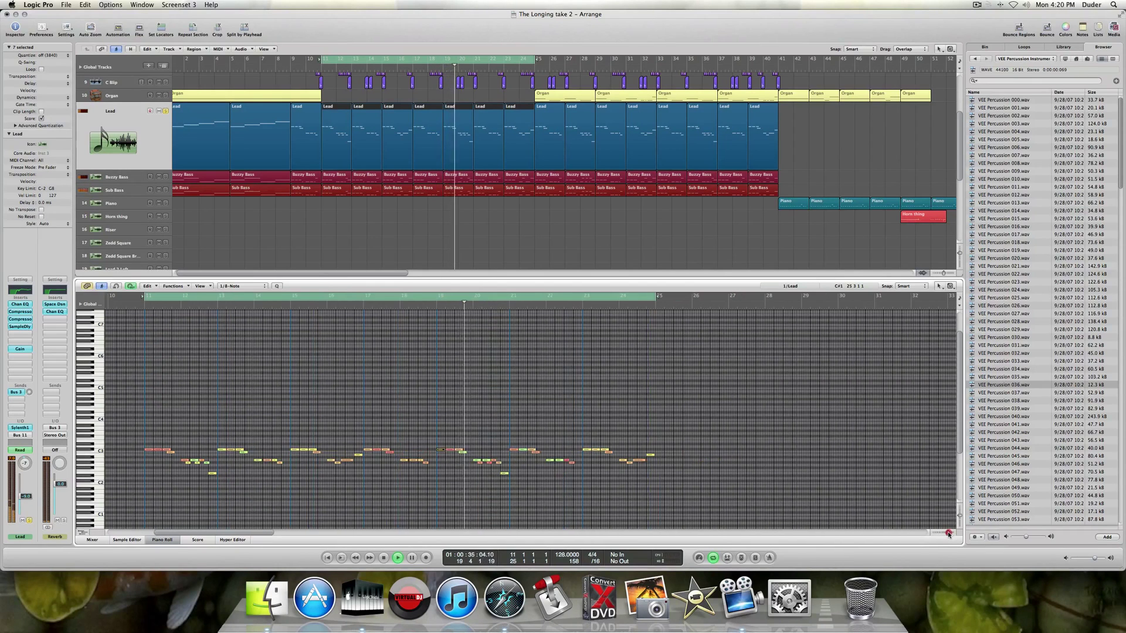
pyautogui.click(950, 533)
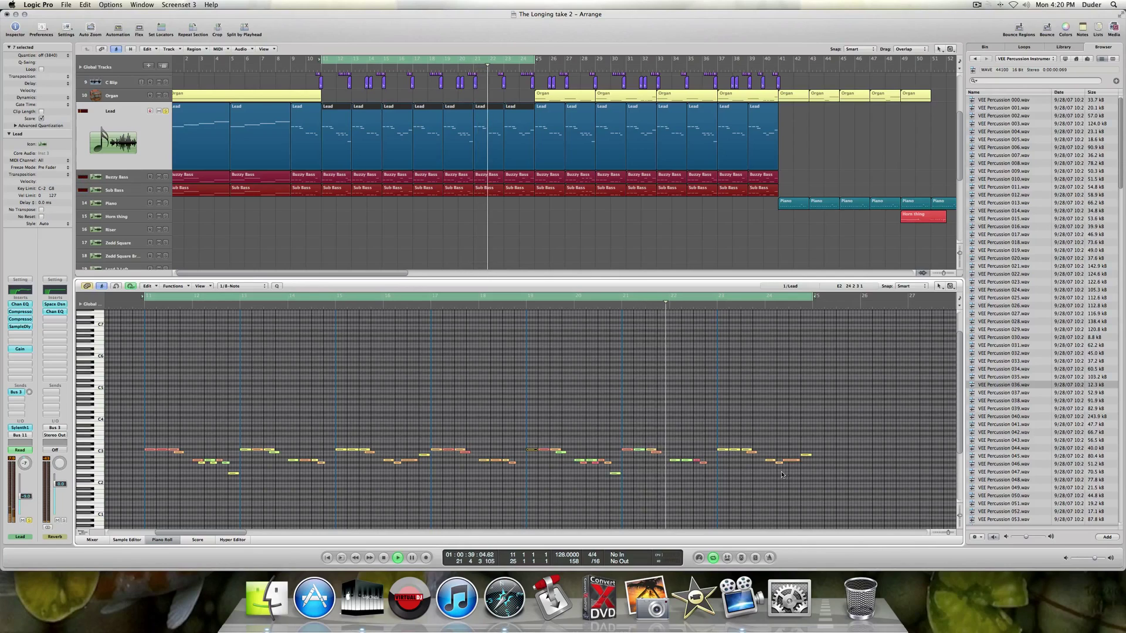
# Bypass the Lead's Channel EQ, both Compressors, Sample Delay and Bus 3 send, and audition the unprocessed sound.
pyautogui.press('space')
pyautogui.keyDown('alt'); pyautogui.click(24, 312); pyautogui.keyUp('alt')
pyautogui.keyDown('alt'); pyautogui.click(24, 319); pyautogui.keyUp('alt')
pyautogui.keyDown('alt'); pyautogui.click(24, 327); pyautogui.keyUp('alt')
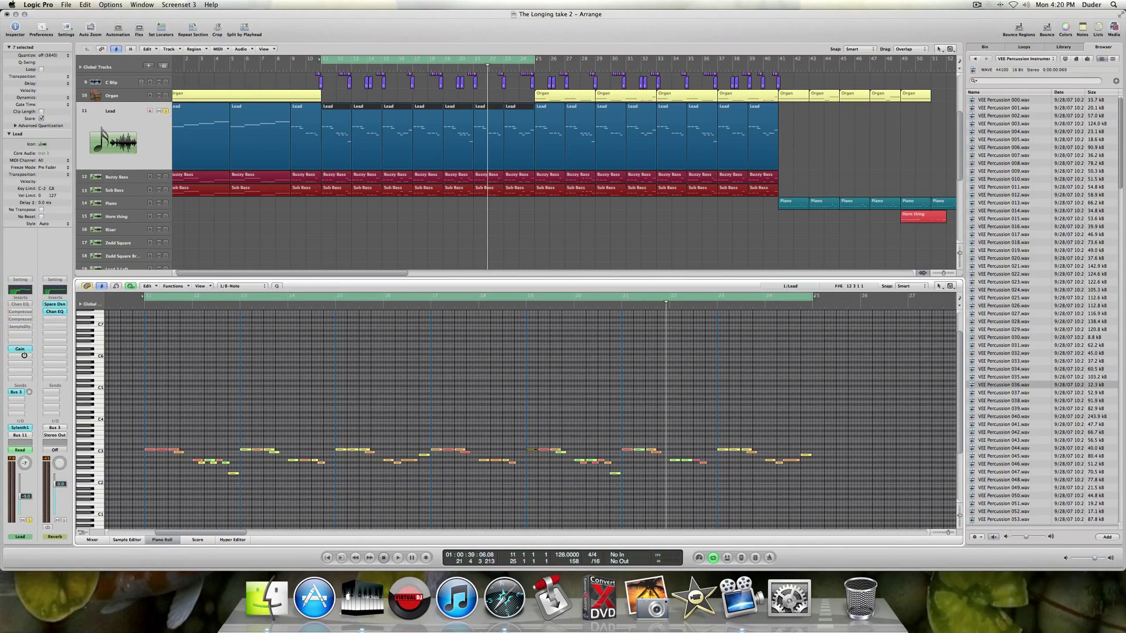
pyautogui.keyDown('alt'); pyautogui.click(18, 392); pyautogui.keyUp('alt')
pyautogui.press('space')
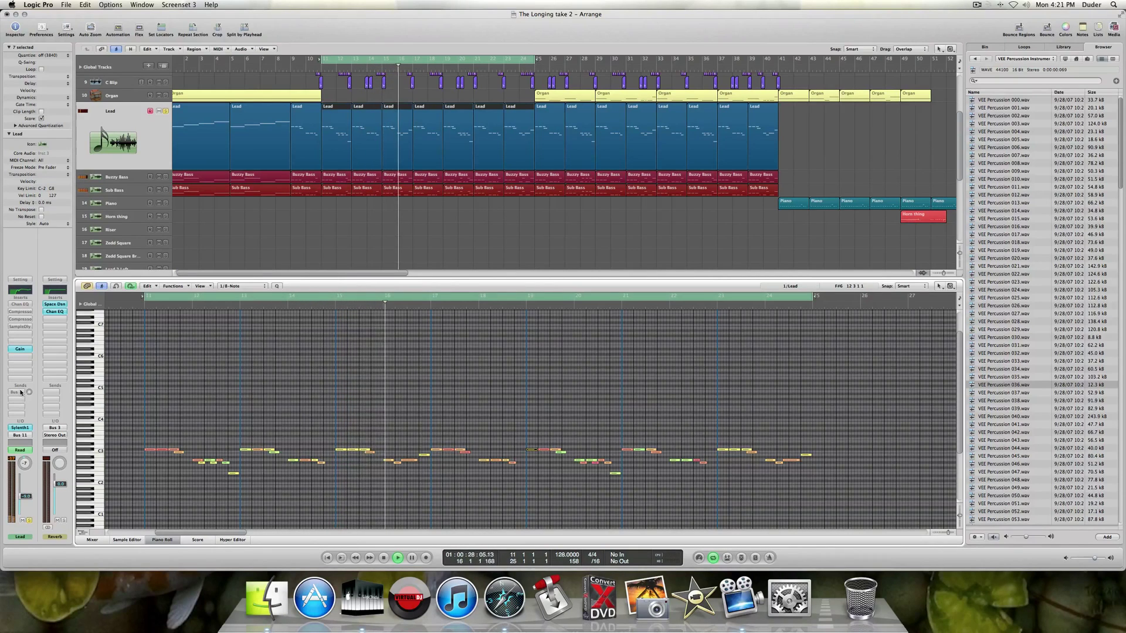
# Stop playback, show the mixer, select the Synths bus channel, and restart the audition.
pyautogui.press('space')
pyautogui.click(92, 540)
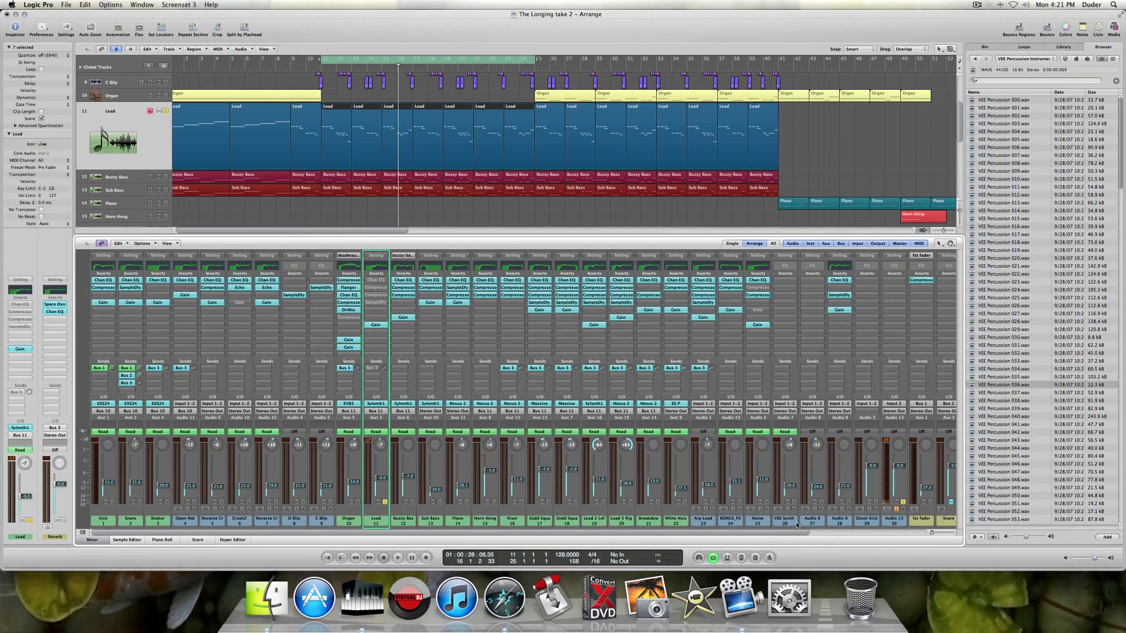
pyautogui.hscroll(5, 797, 525)
pyautogui.click(892, 524)
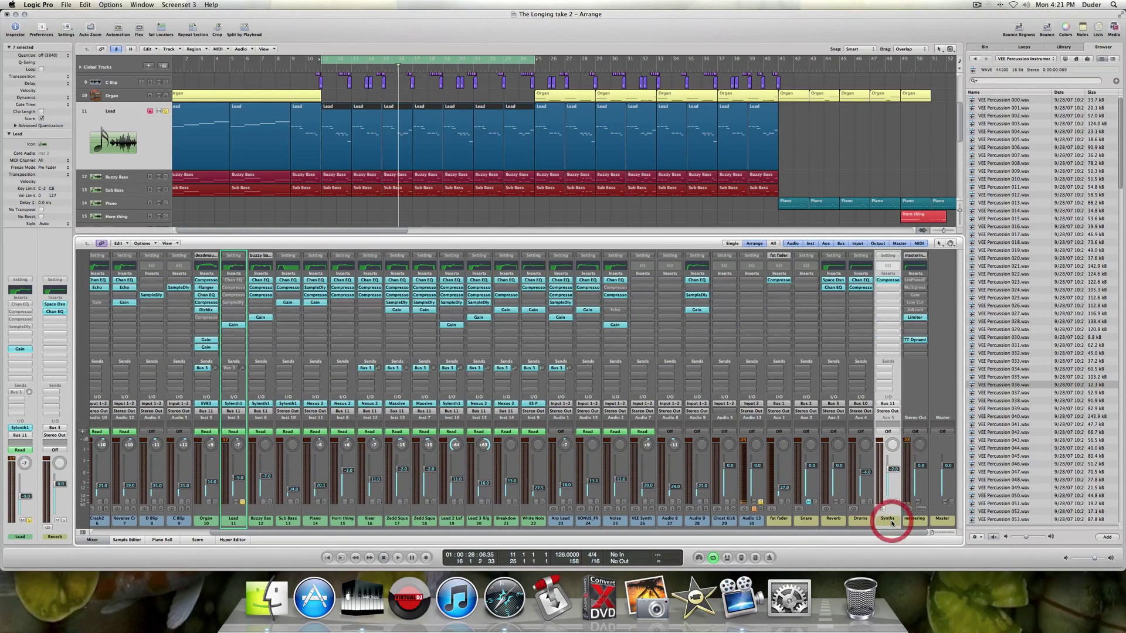
pyautogui.press('space')
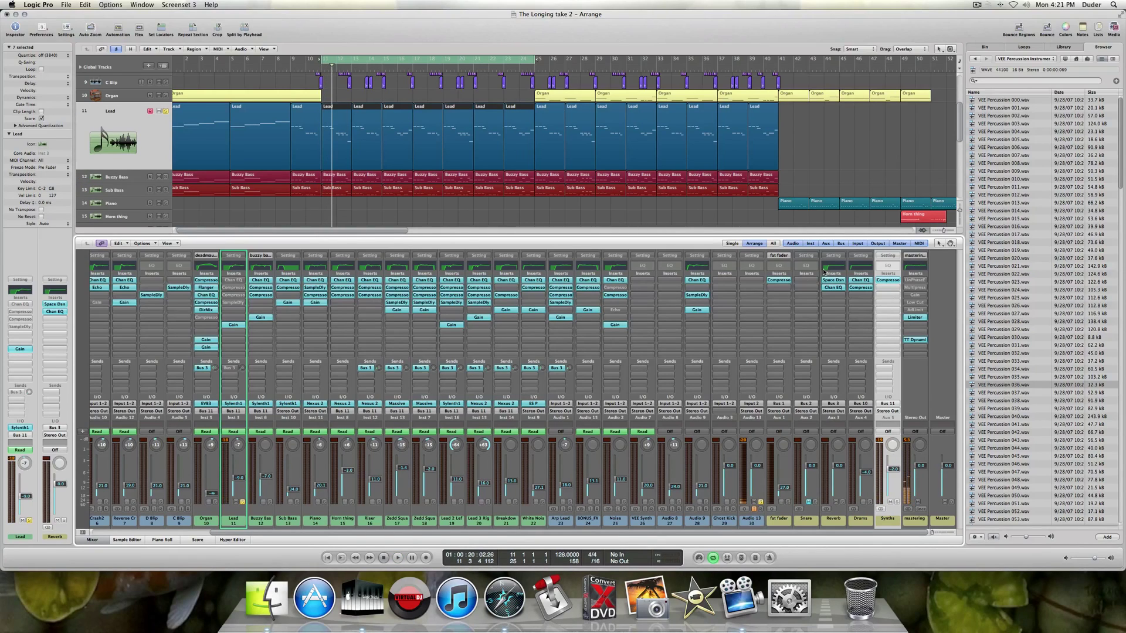
# Open the Compressor on the Synths bus and audition the Lead through it.
pyautogui.click(889, 280)
pyautogui.press('space')
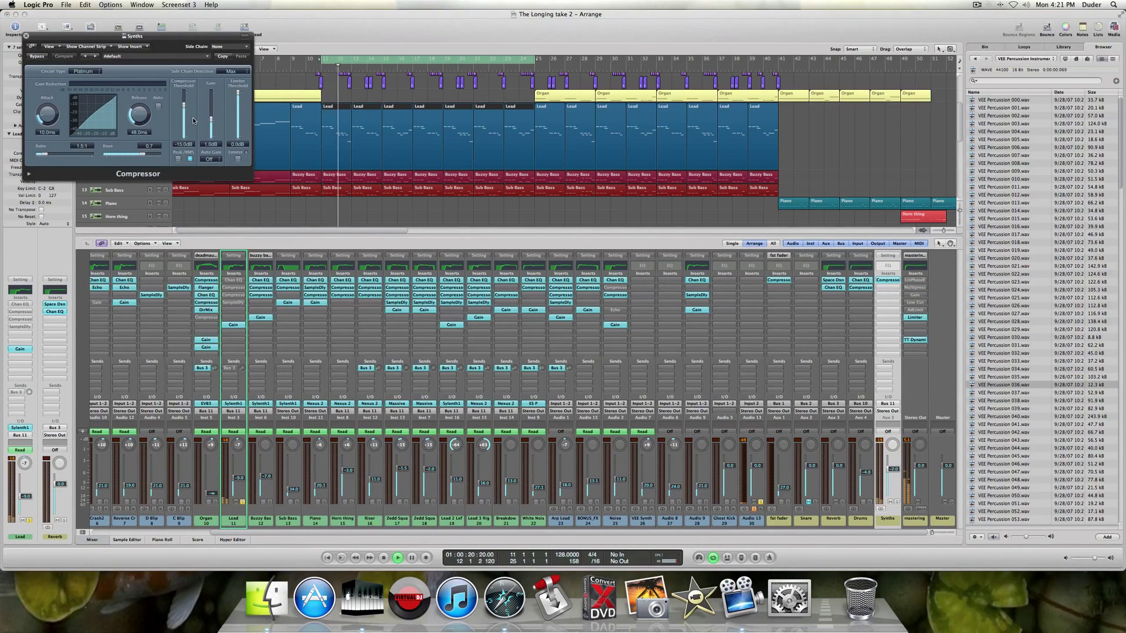
pyautogui.click(896, 502)
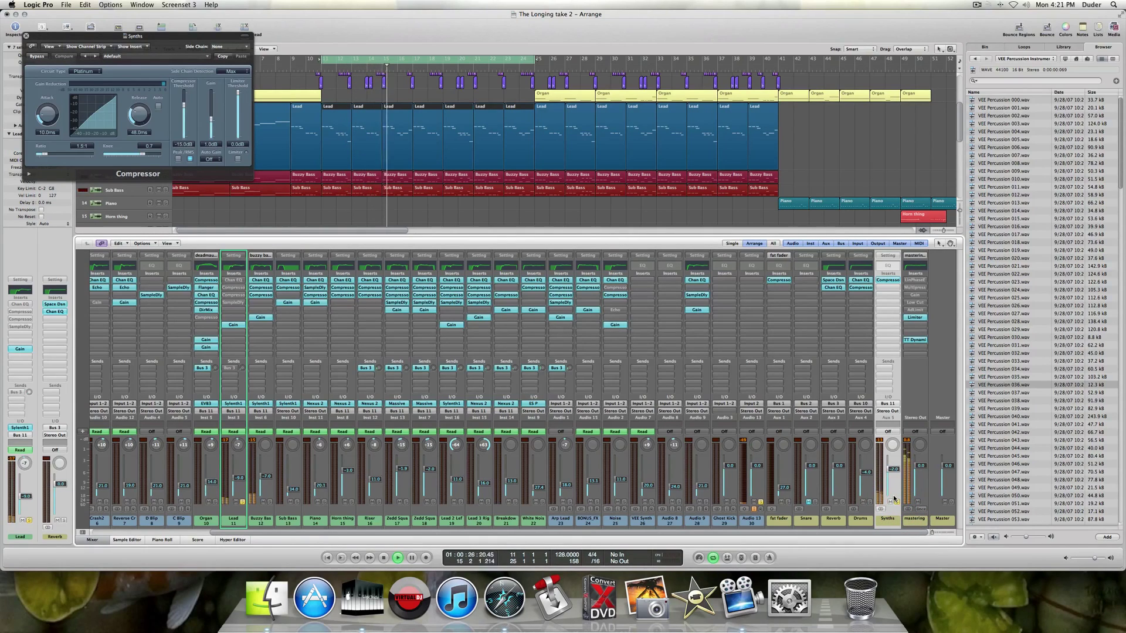
pyautogui.click(241, 502)
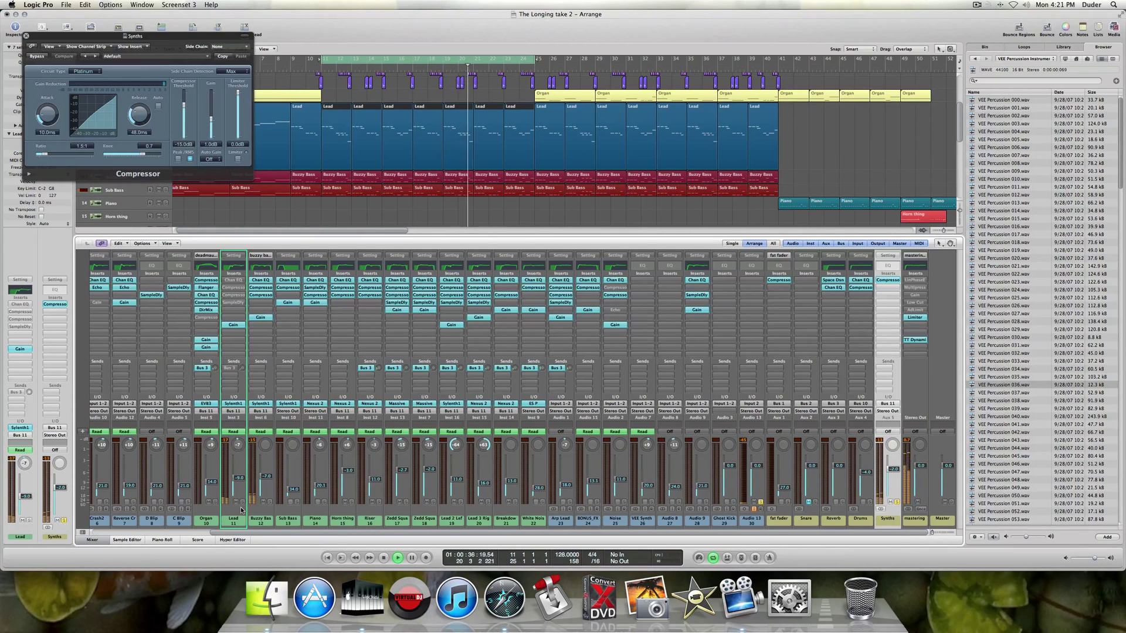
pyautogui.press('space')
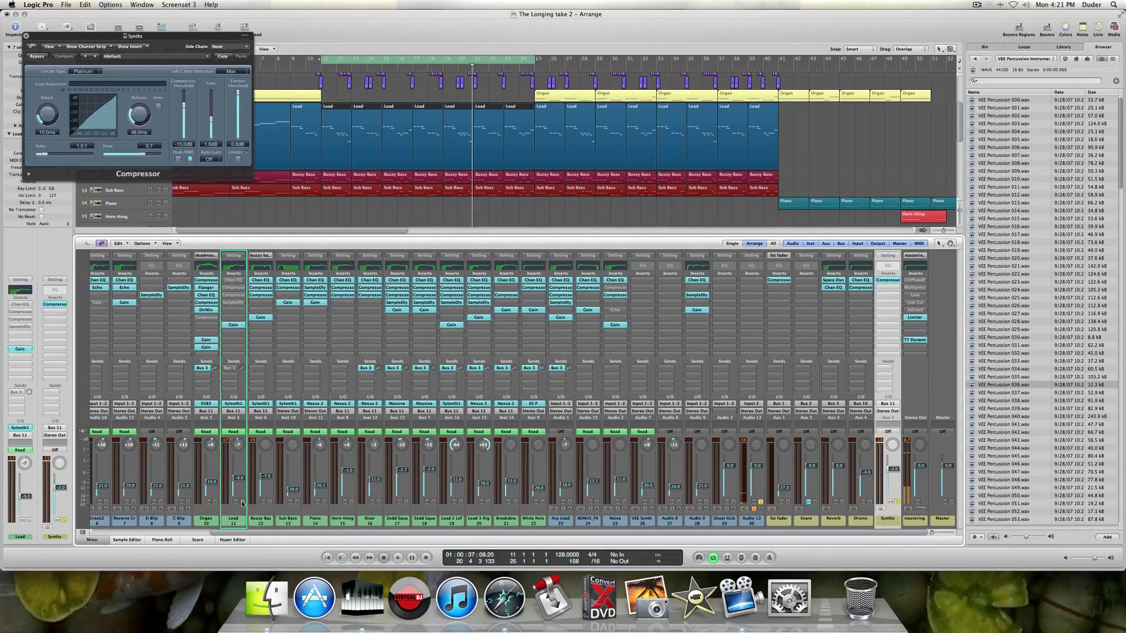
# Solo the Lead channel, close the Synths bus Compressor, and restart the Lead's audition.
pyautogui.click(243, 502)
pyautogui.click(25, 36)
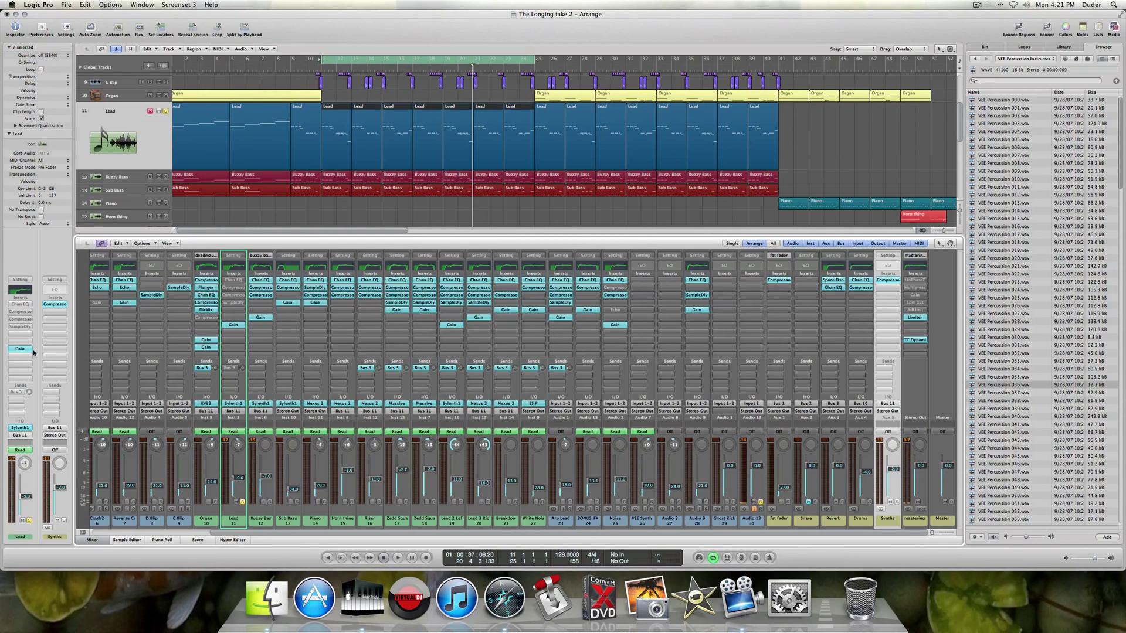
pyautogui.click(157, 146)
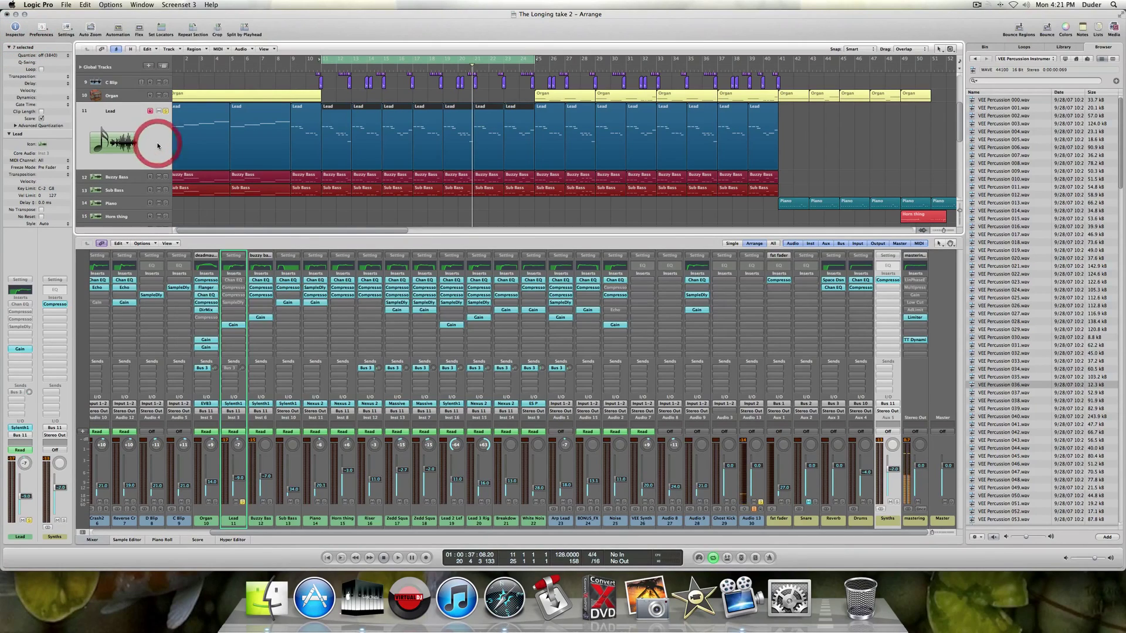
pyautogui.press('space')
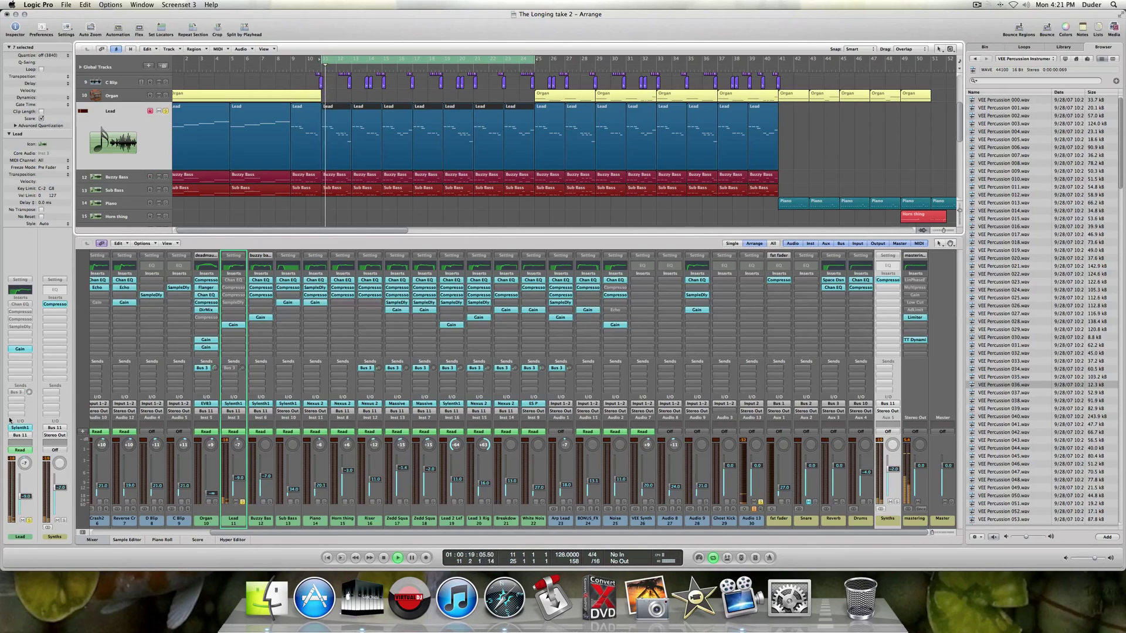
# Open the Lead's Channel EQ and compare the sound with the EQ active and bypassed.
pyautogui.click(20, 305)
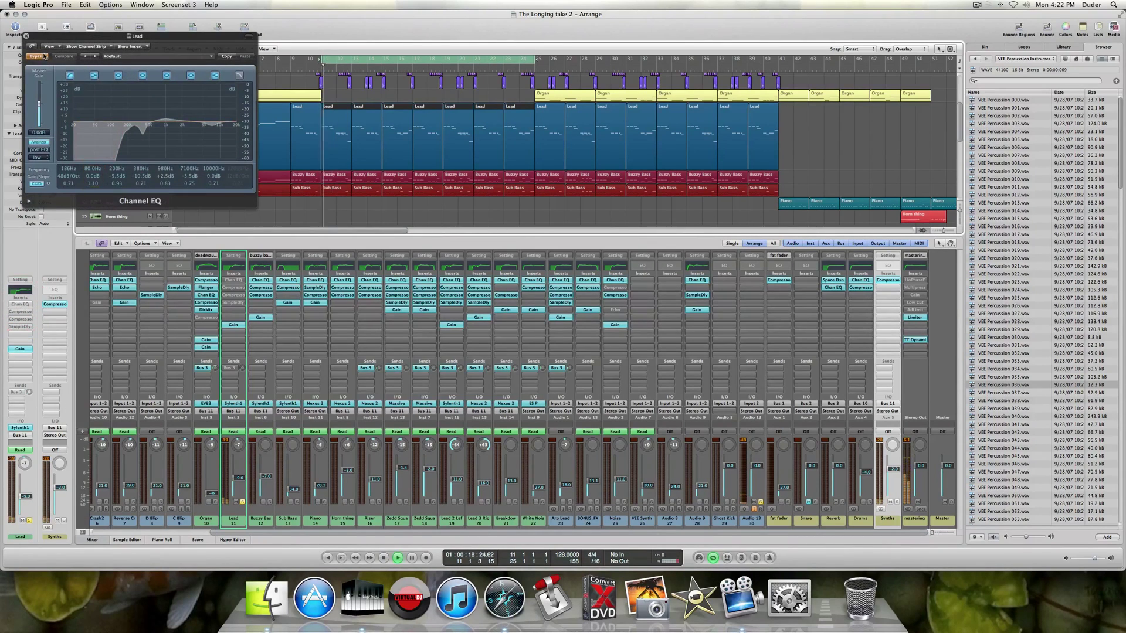
pyautogui.click(39, 57)
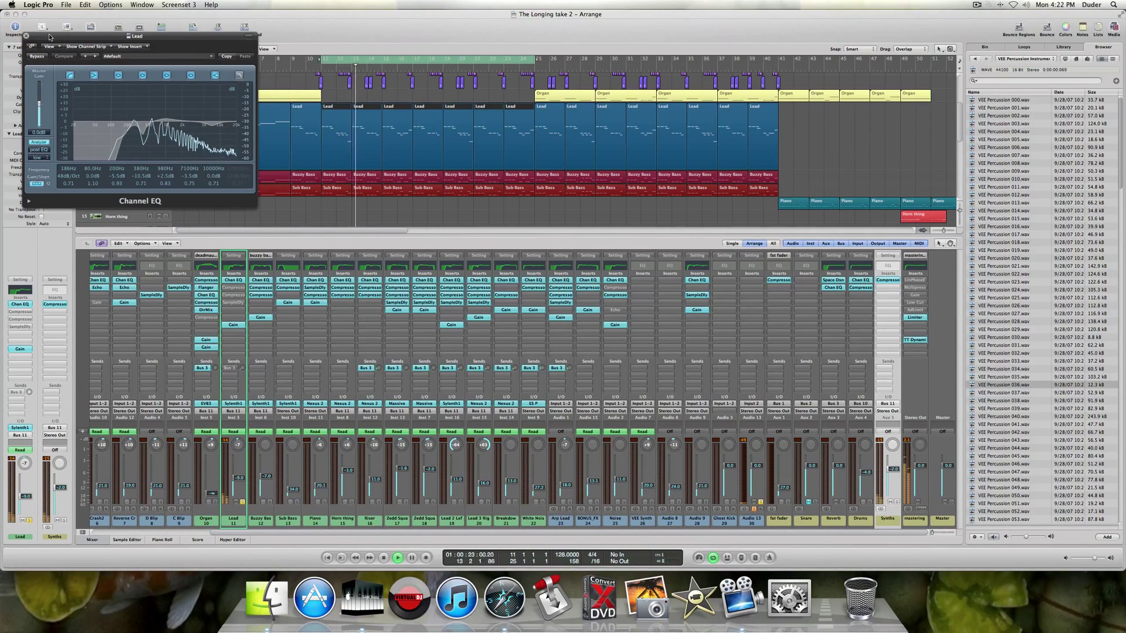
pyautogui.moveTo(49, 37); pyautogui.dragTo(132, 74)
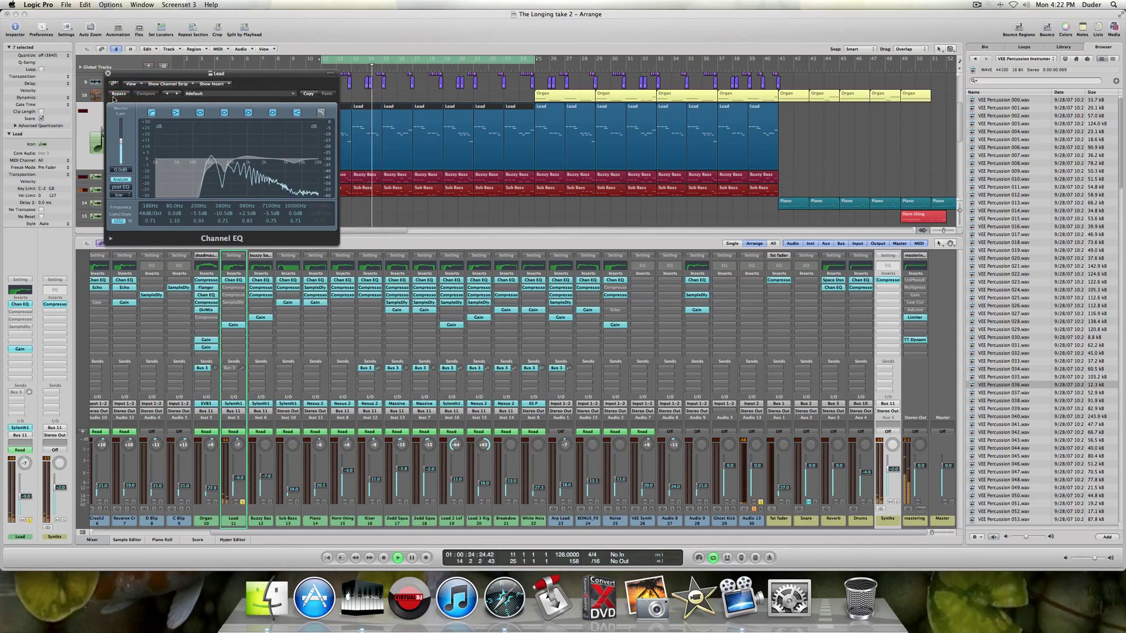
pyautogui.click(118, 94)
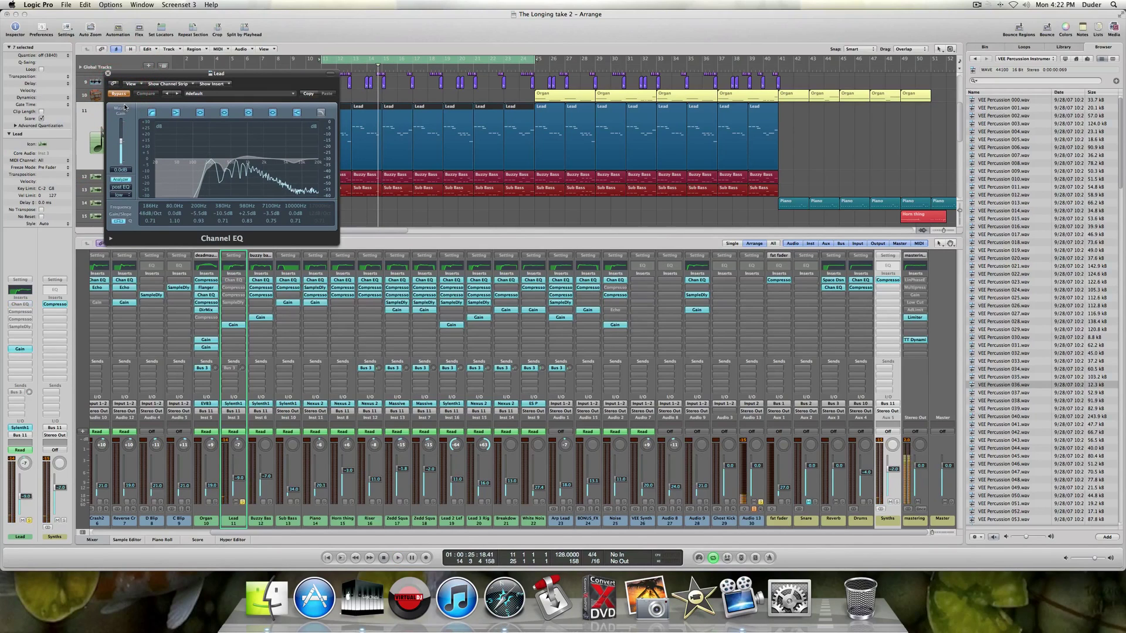
# Reposition the Channel EQ window and replay the Lead from the cycle start with the EQ bypassed.
pyautogui.press('Return')
pyautogui.moveTo(141, 75); pyautogui.dragTo(113, 65)
pyautogui.press('space')
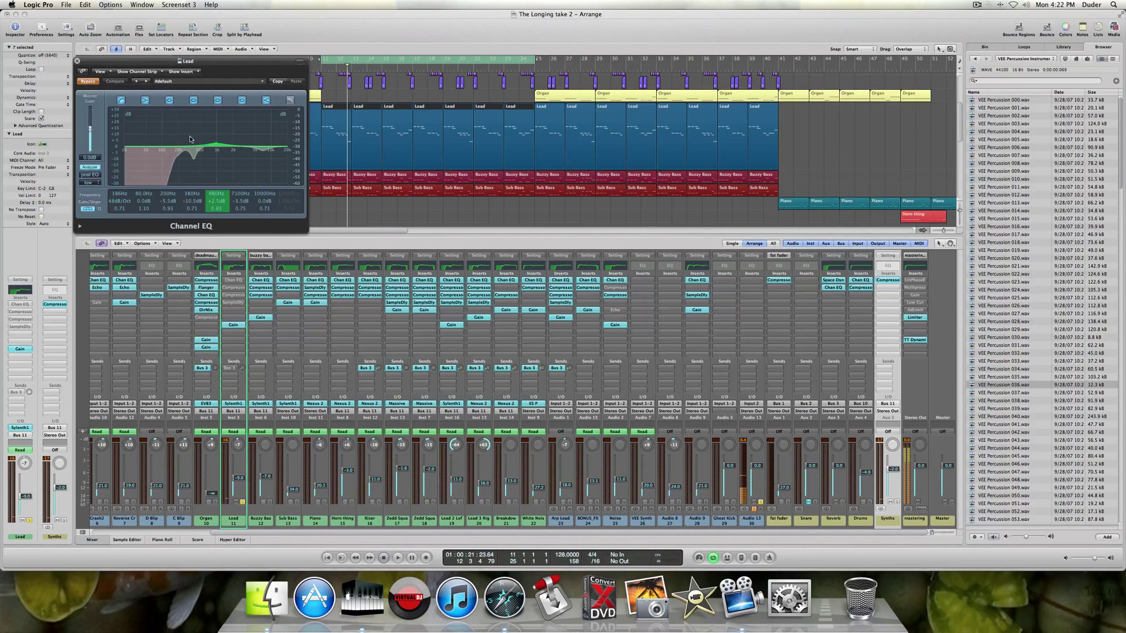
pyautogui.press('space')
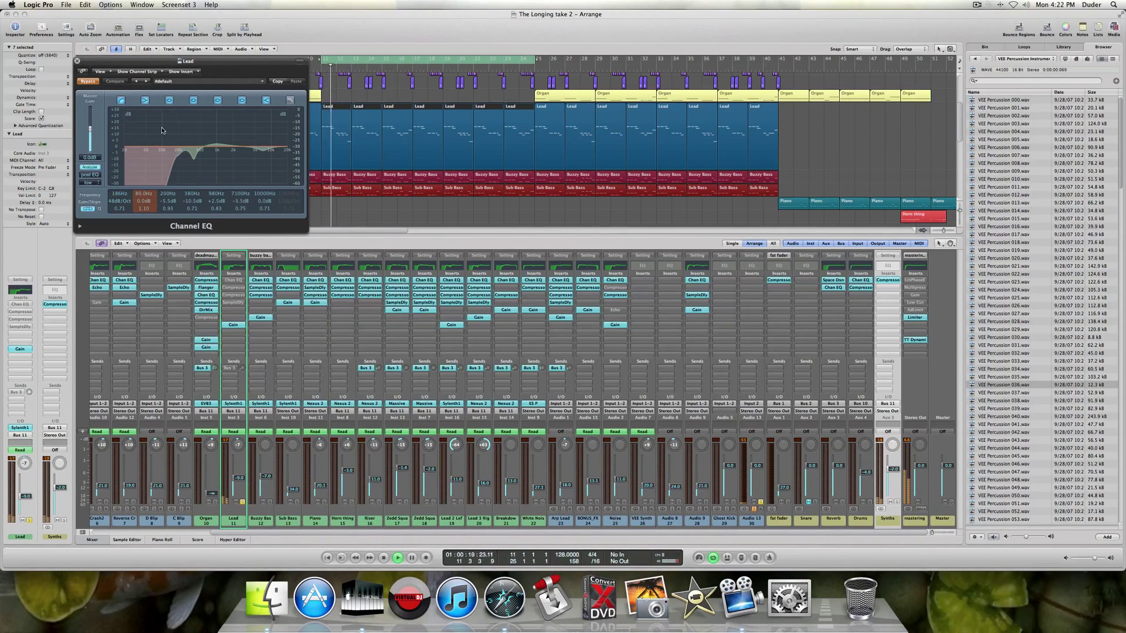
# Switch on the bypassed Channel EQ of the Lead track and move its window clear of the track list.
pyautogui.press('space')
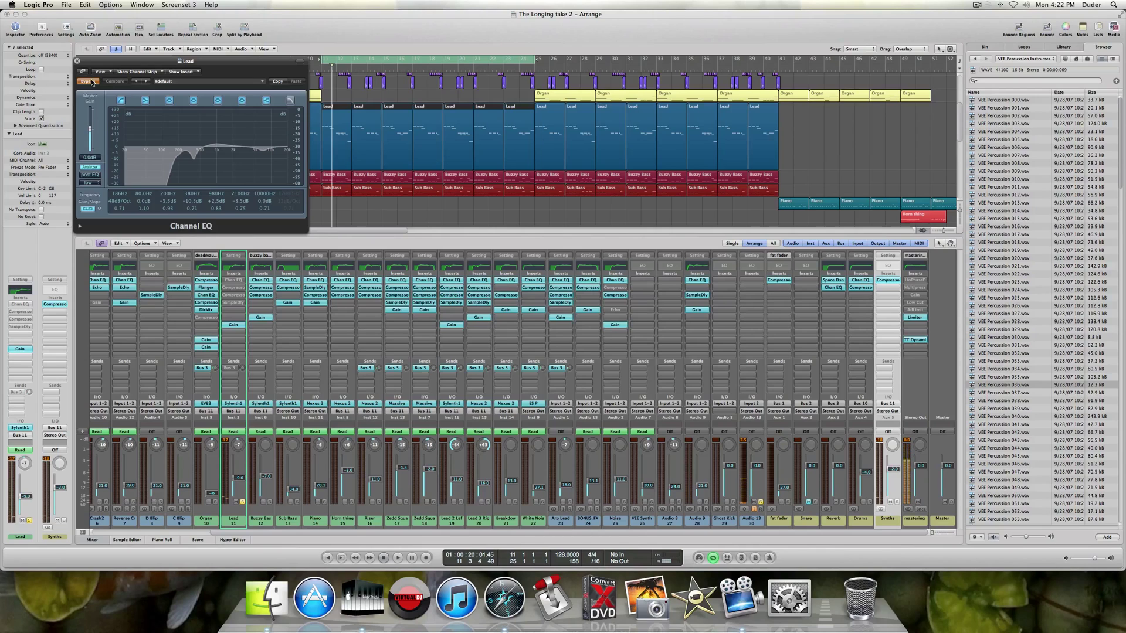
pyautogui.click(92, 82)
pyautogui.moveTo(100, 63); pyautogui.dragTo(423, 129)
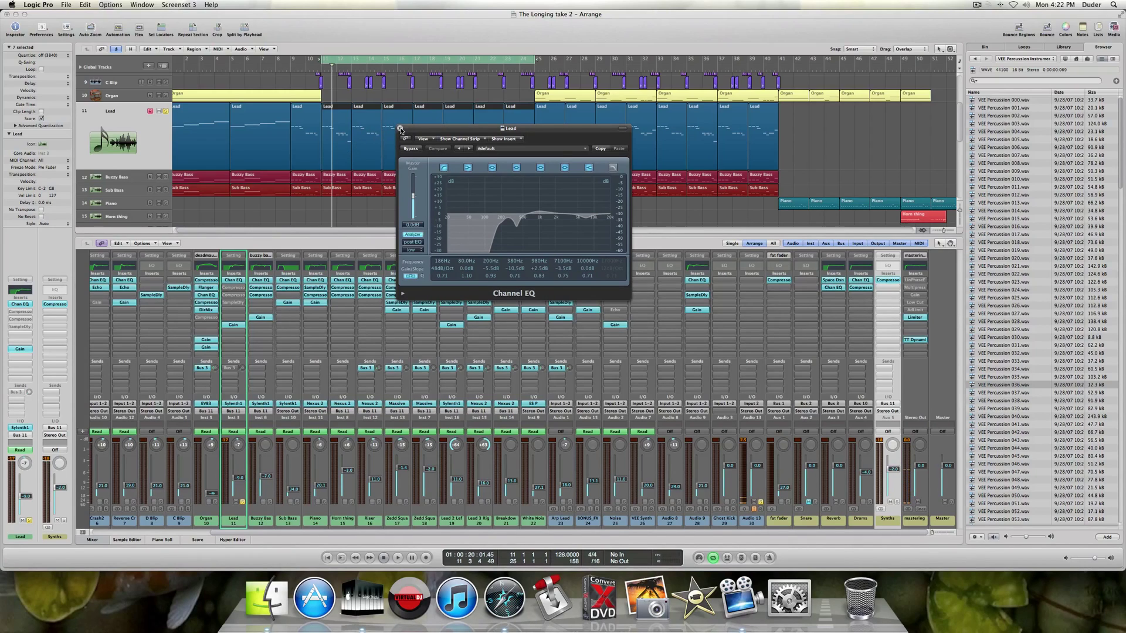
# Play the Lead track while comparing the Channel EQ bypassed and active, leaving it active, and close it.
pyautogui.press('space')
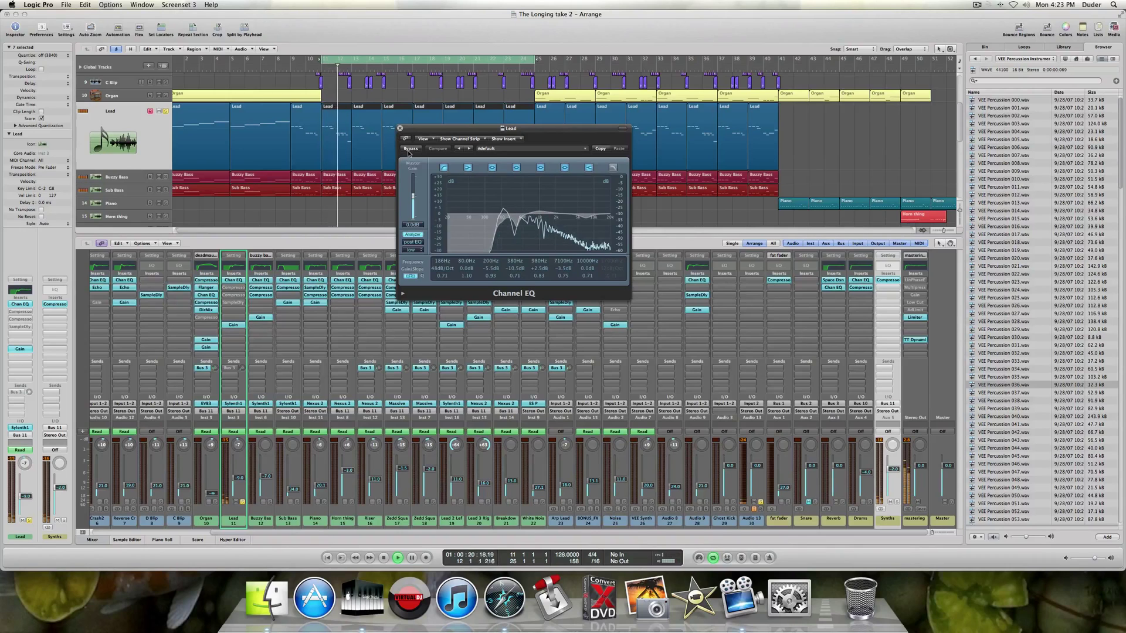
pyautogui.click(411, 150)
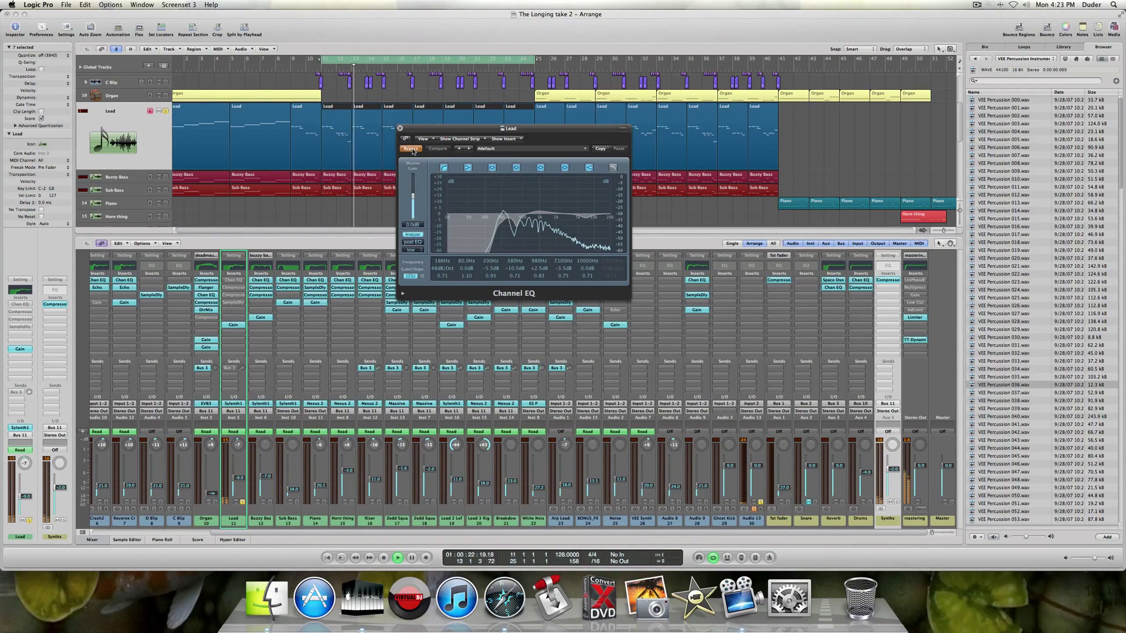
pyautogui.click(411, 149)
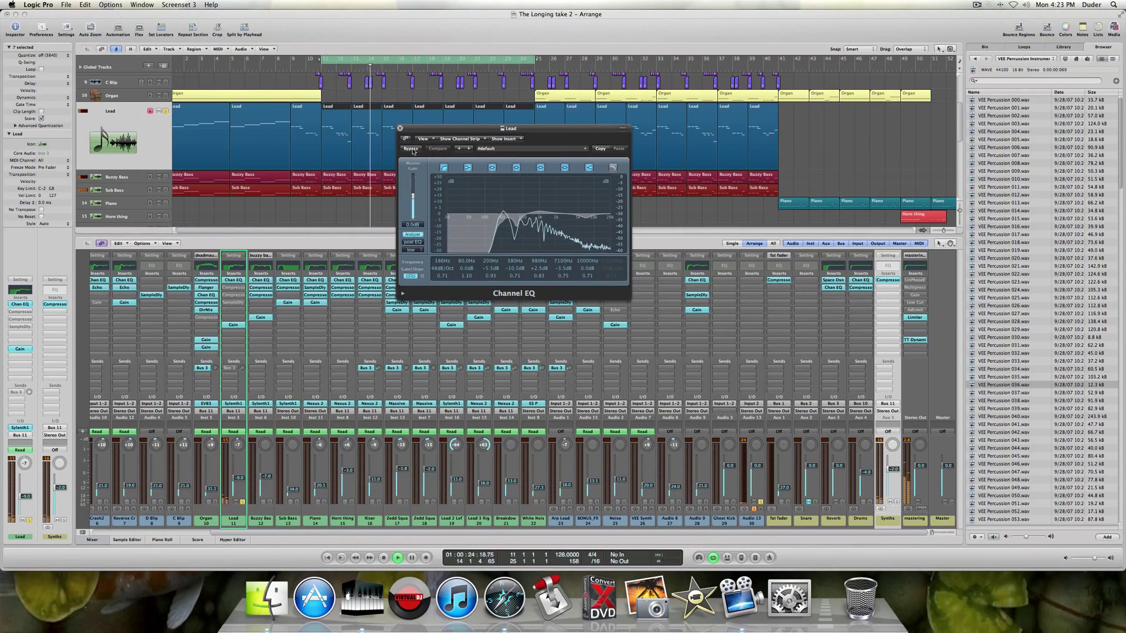
pyautogui.press('space')
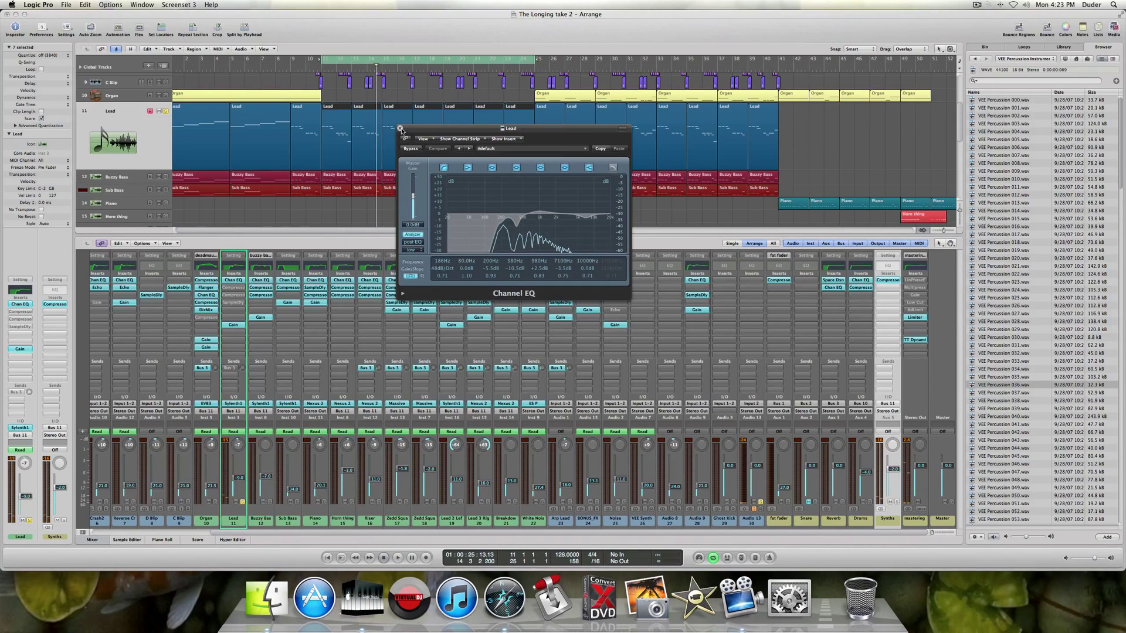
pyautogui.click(400, 128)
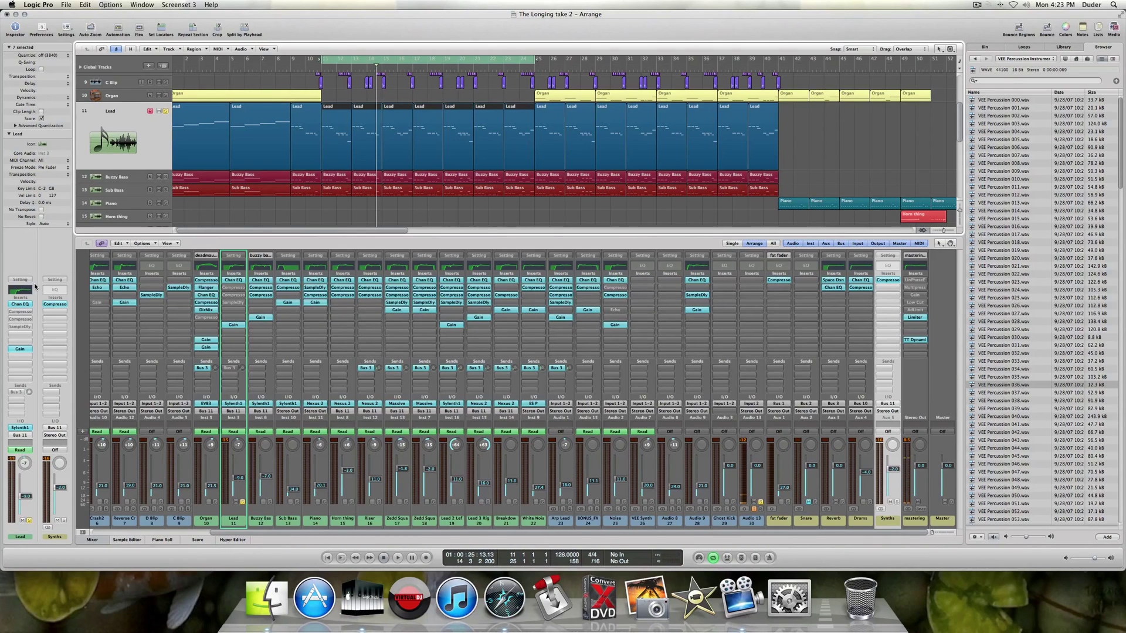
# View the channel strips of the Buzzy Bass and Sub Bass tracks and return to the Lead track.
pyautogui.click(120, 176)
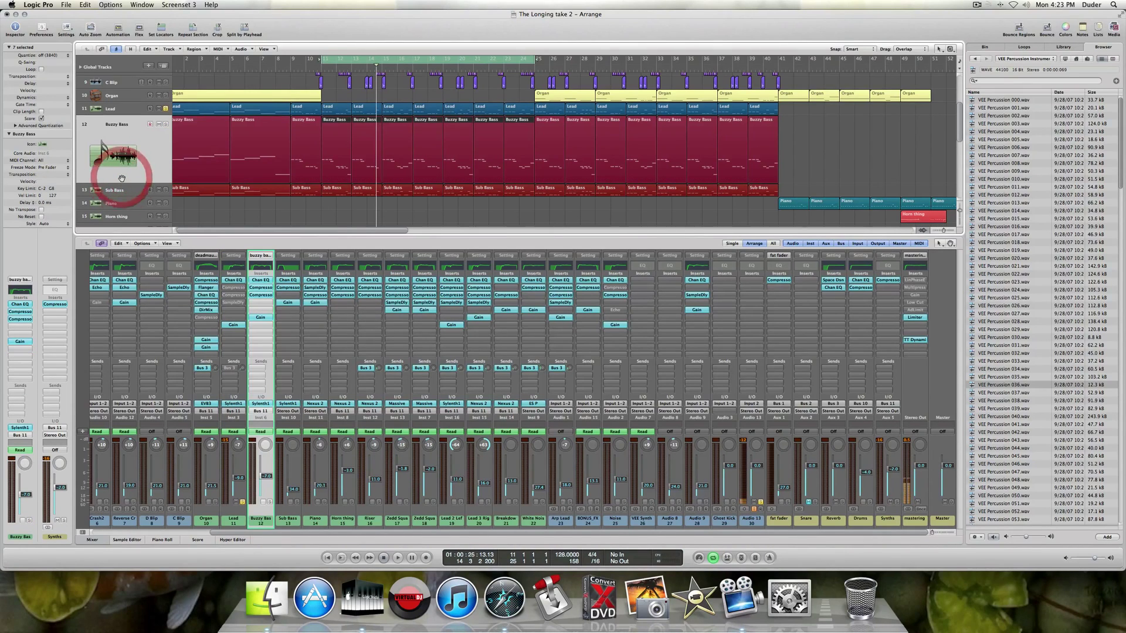
pyautogui.click(127, 191)
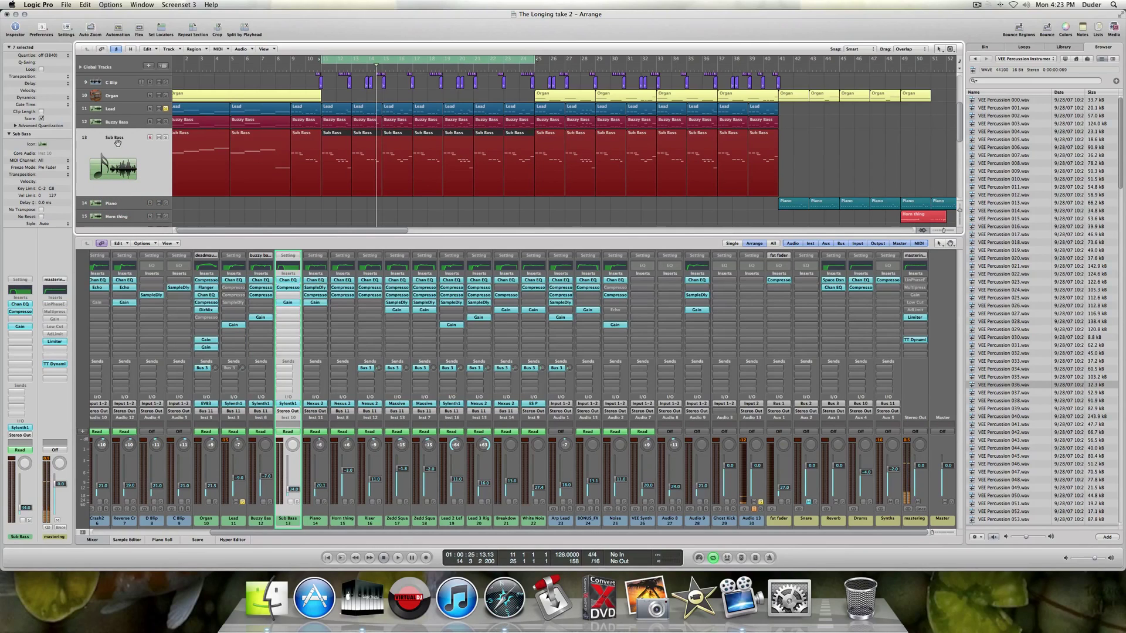
pyautogui.click(131, 113)
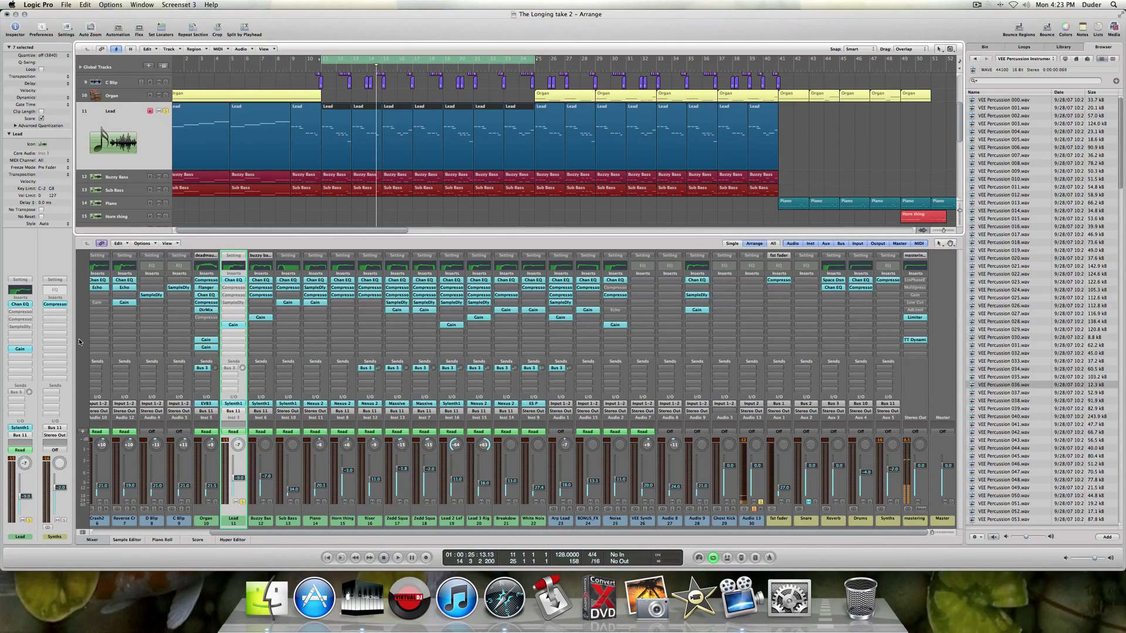
# Switch on the first Compressor of the Lead track, compare it bypassed and active during playback, and close it.
pyautogui.click(27, 311)
pyautogui.click(27, 312)
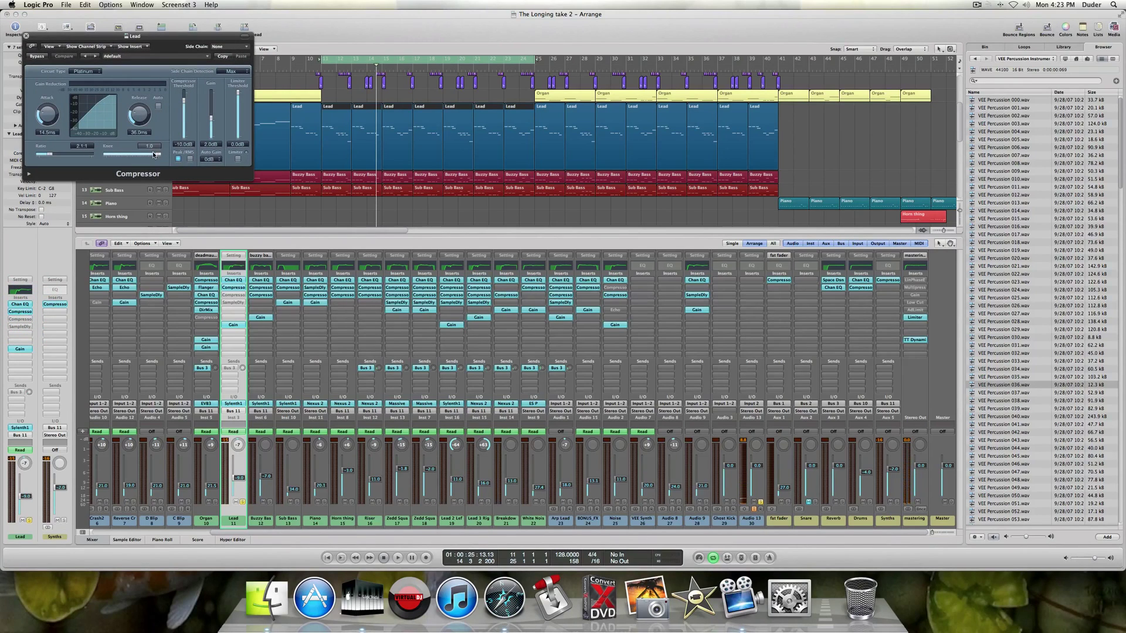
pyautogui.press('space')
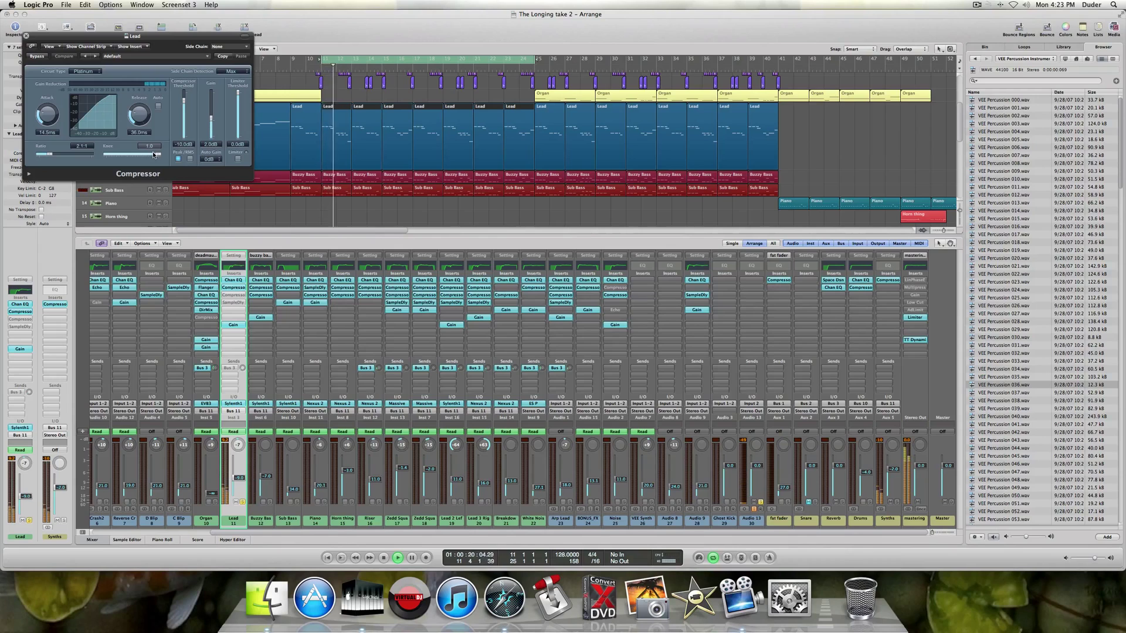
pyautogui.click(38, 56)
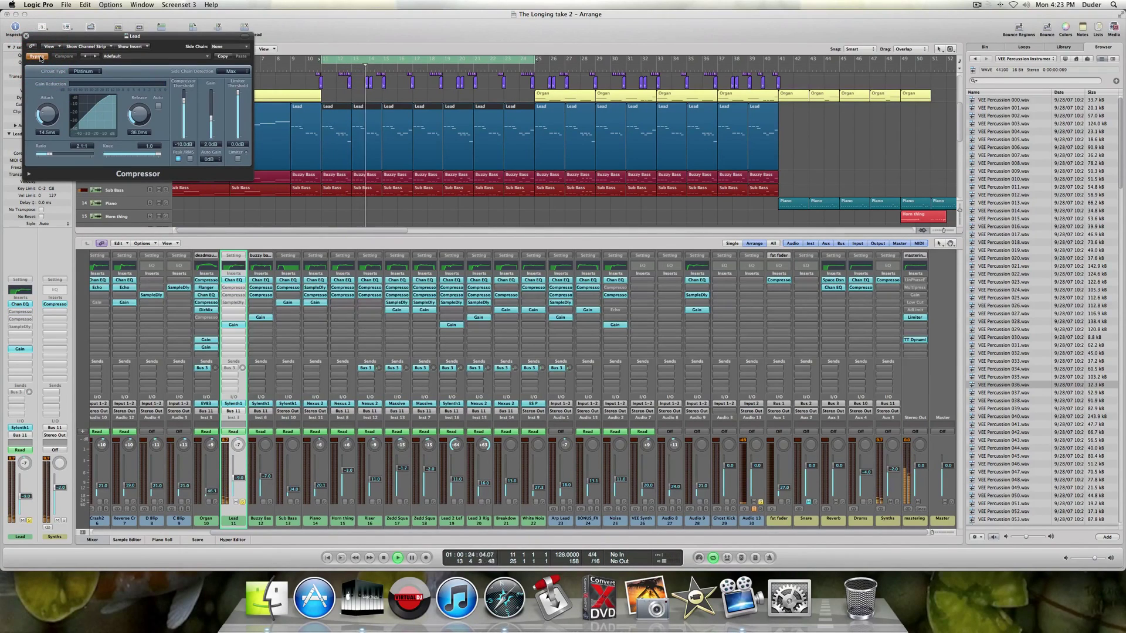
pyautogui.click(39, 57)
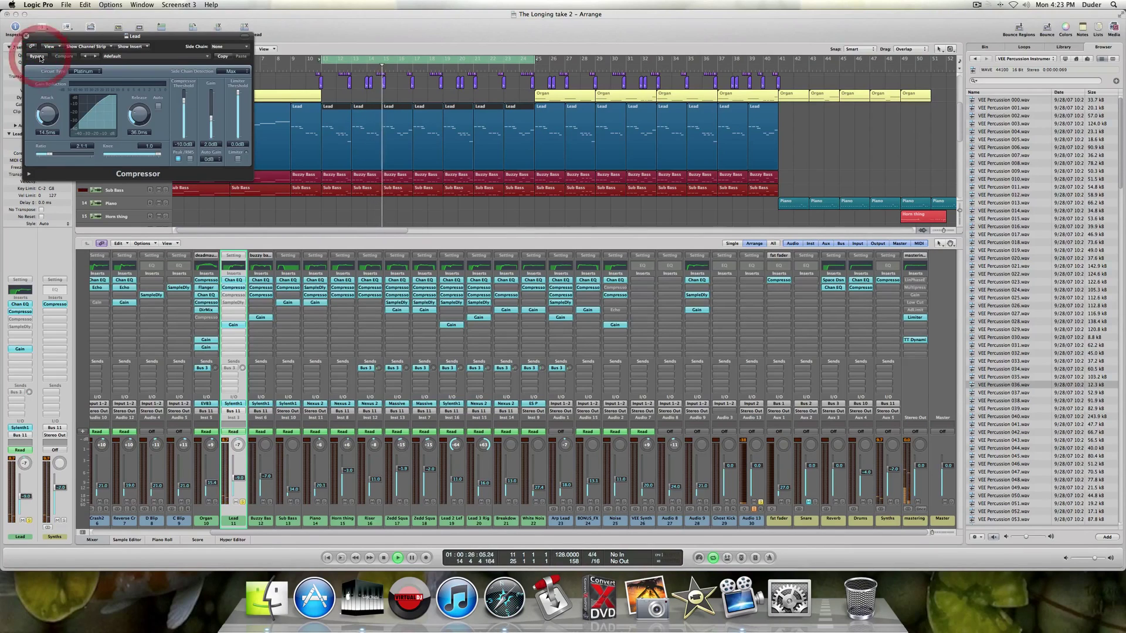
pyautogui.press('space')
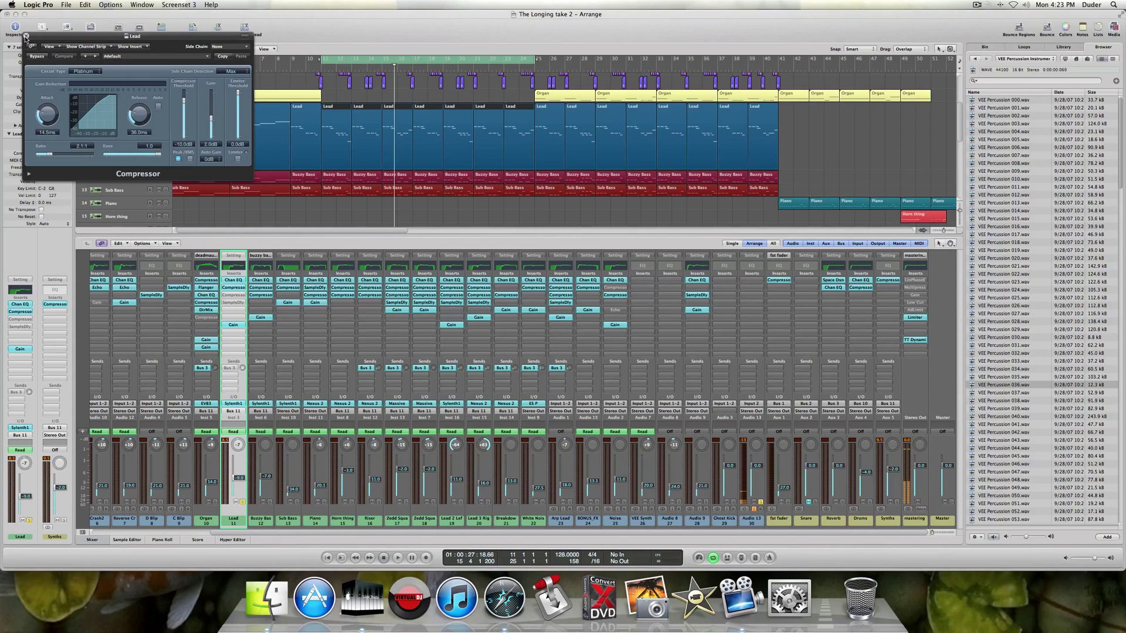
pyautogui.click(26, 37)
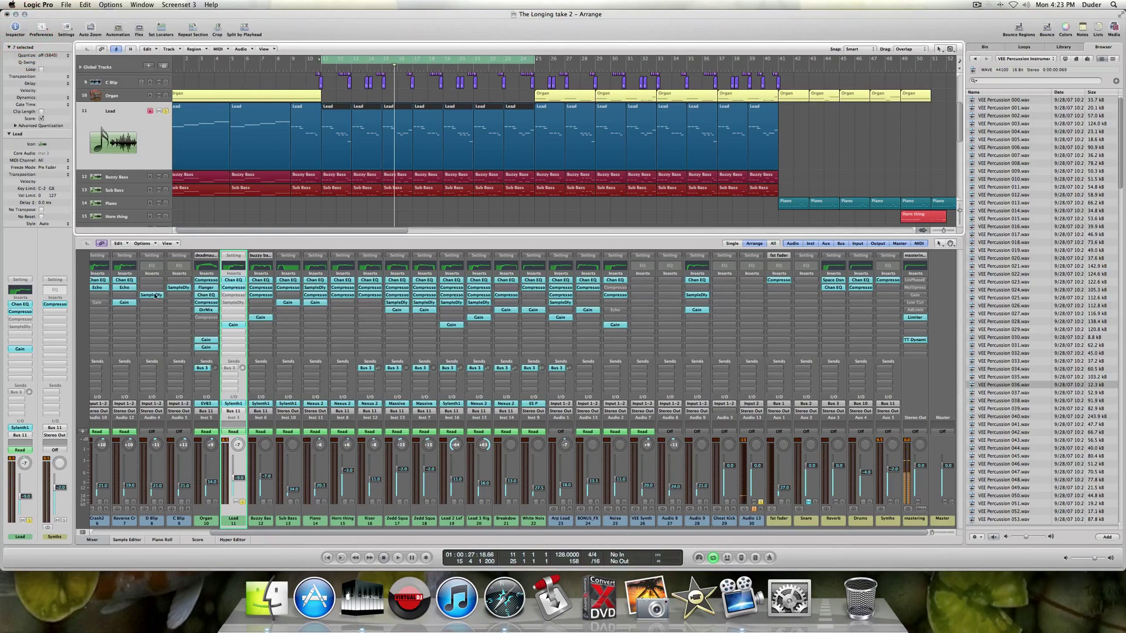
# Open the second Compressor of the Lead track and take it out of bypass.
pyautogui.click(23, 321)
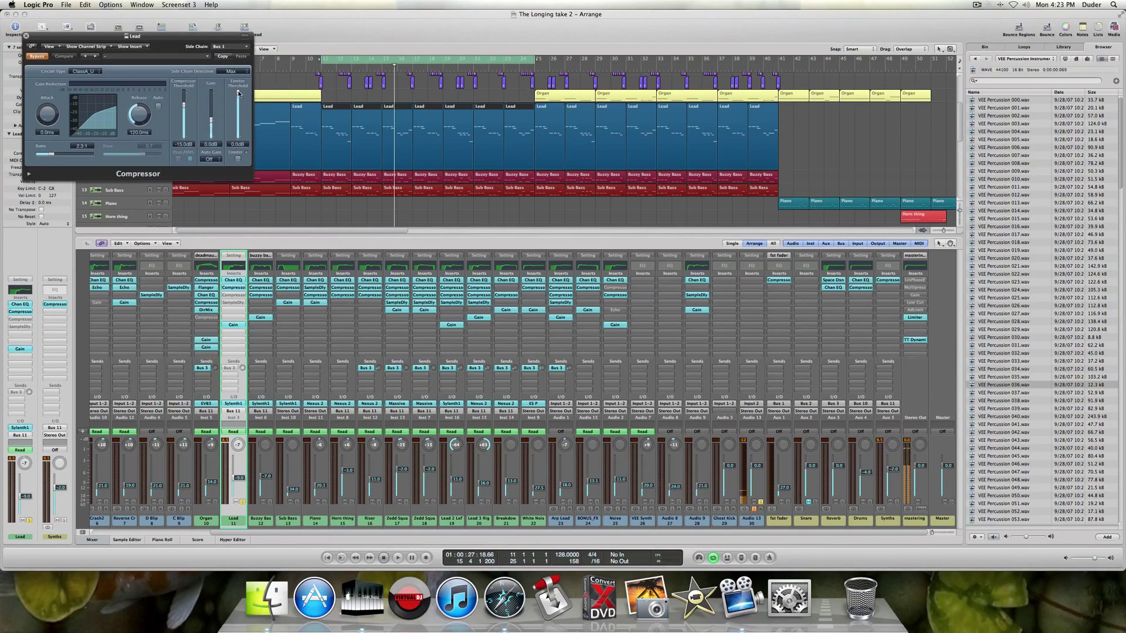
pyautogui.click(35, 56)
pyautogui.press('Return')
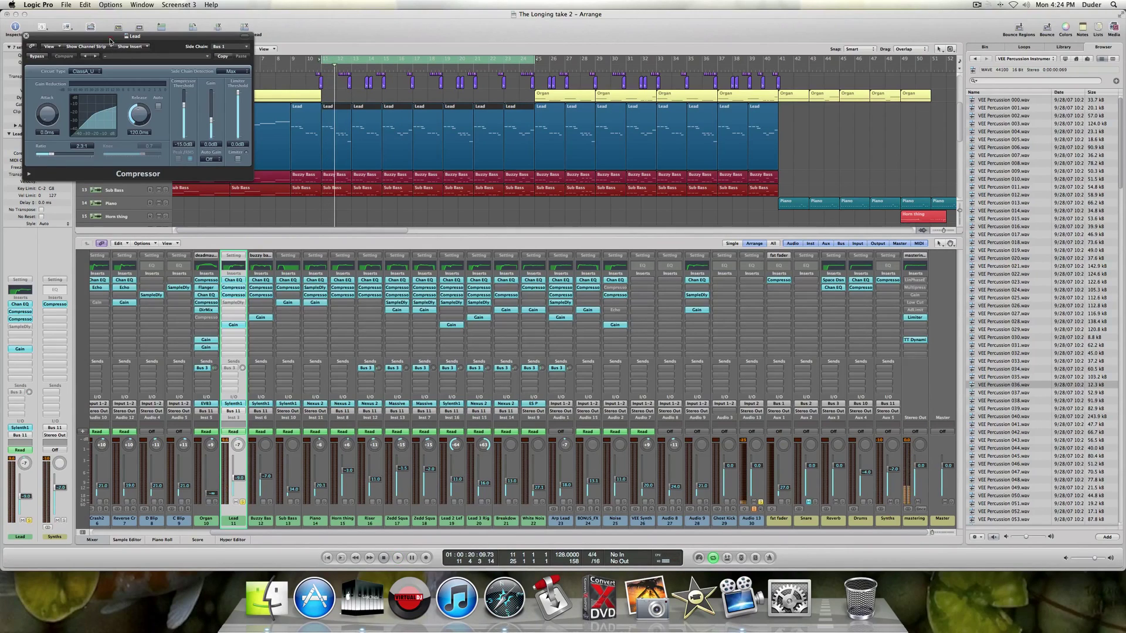
# Try Audio 3 – Ghost Kick as the Compressor's side chain during playback, and set the side chain back to Bus 1.
pyautogui.moveTo(109, 41); pyautogui.dragTo(191, 109)
pyautogui.click(310, 114)
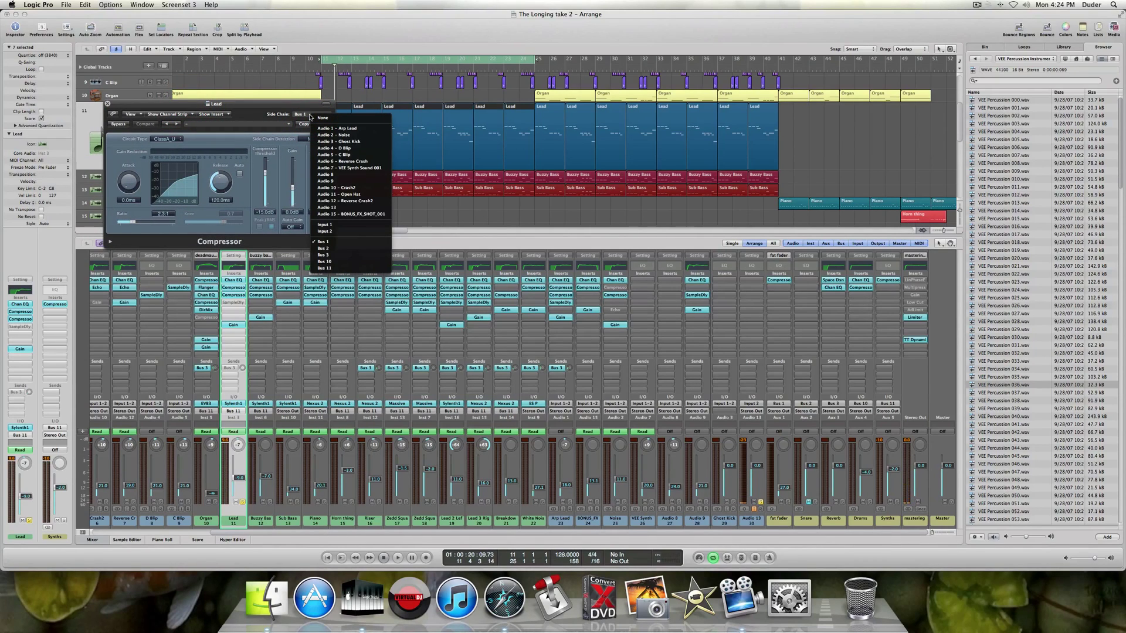
pyautogui.click(332, 142)
pyautogui.press('space')
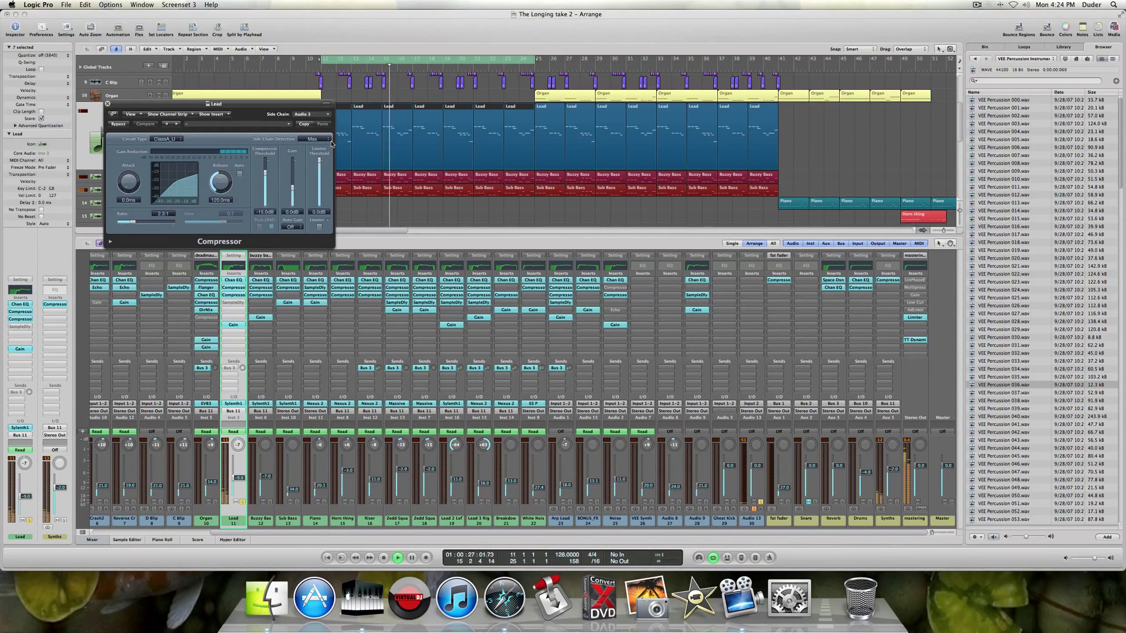
pyautogui.press('space')
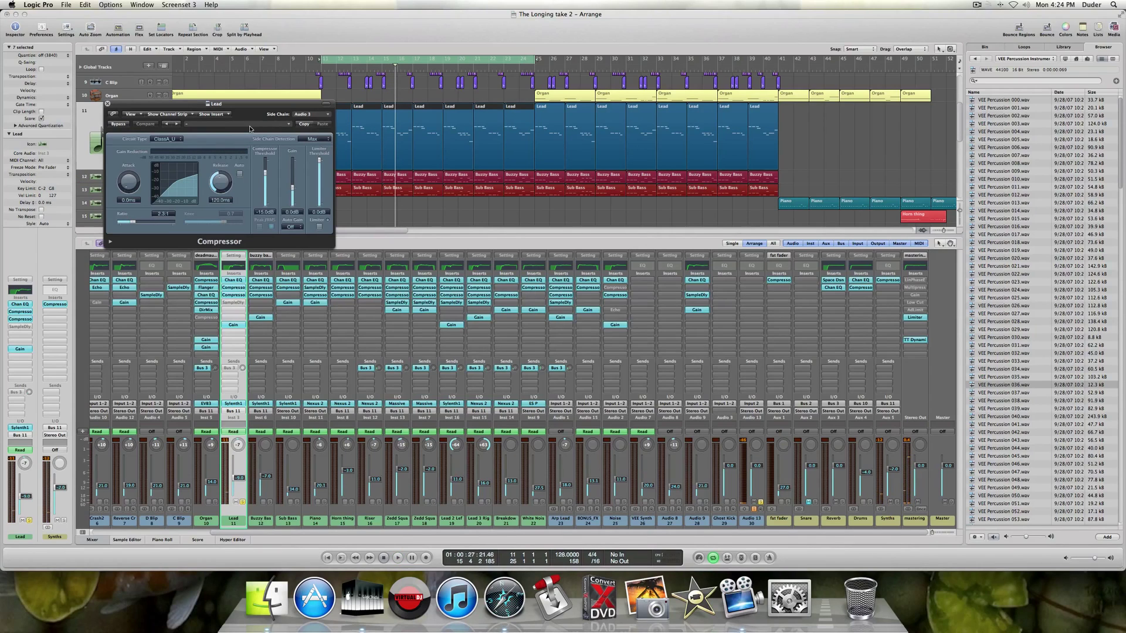
pyautogui.click(318, 116)
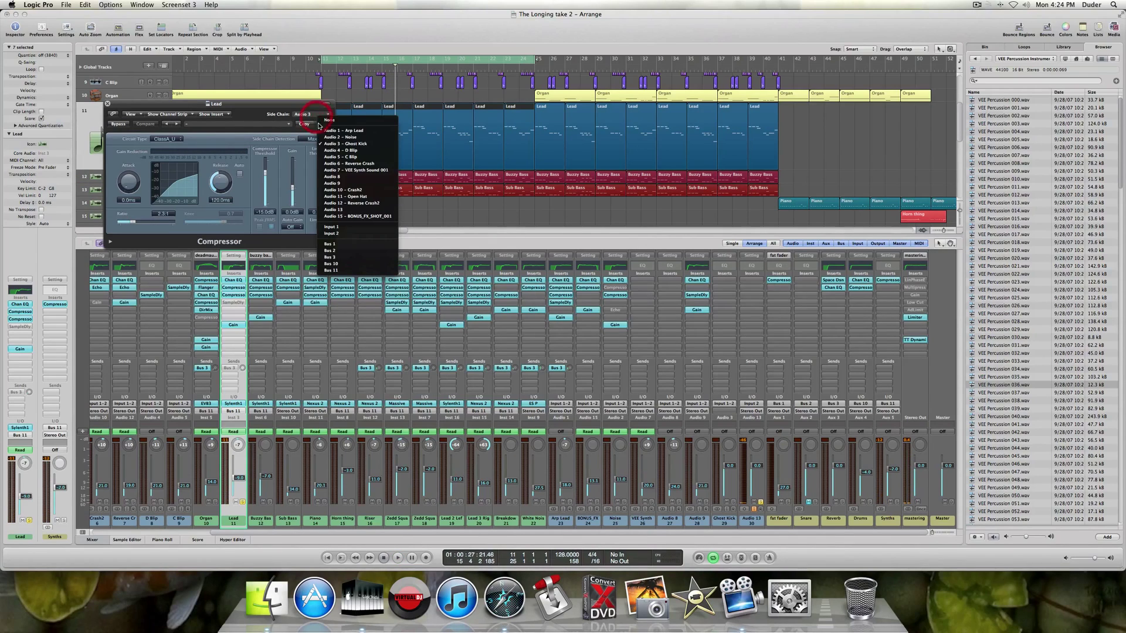
pyautogui.click(333, 244)
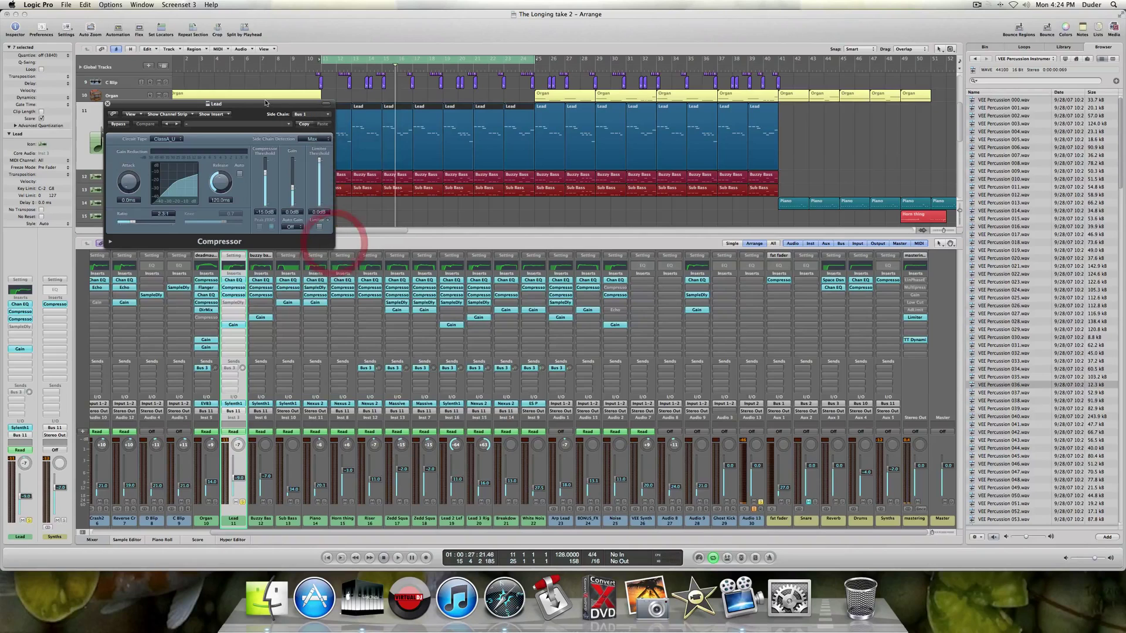
# Solo the Kick and Snare tracks, audition the side-chained Lead with them, and close the Compressor.
pyautogui.scroll(5, 133, 91)
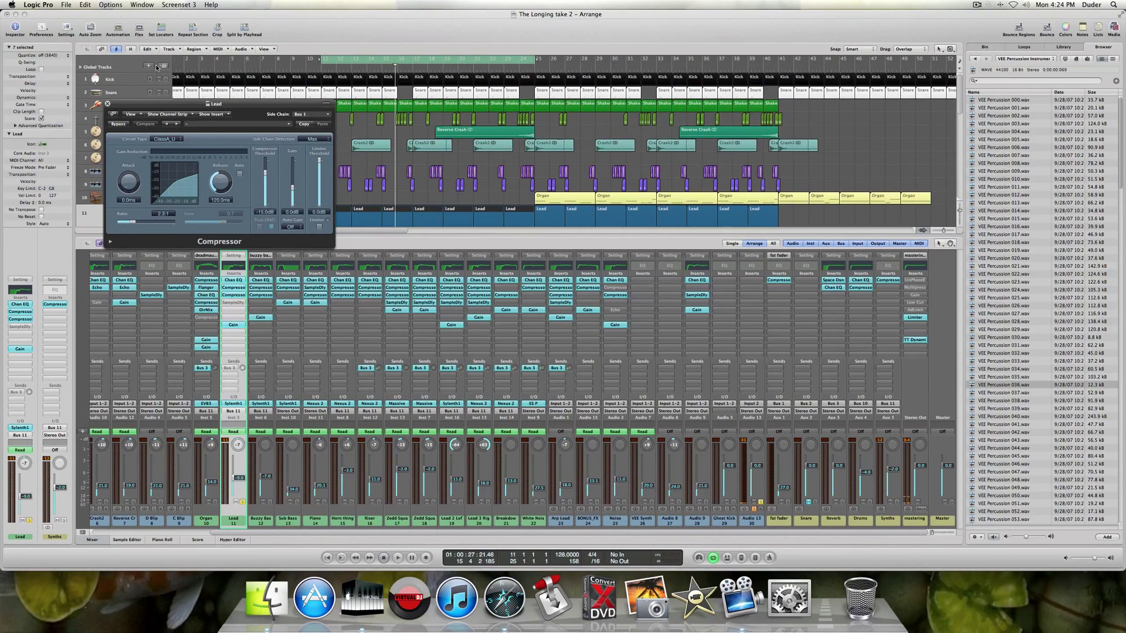
pyautogui.click(166, 93)
pyautogui.press('space')
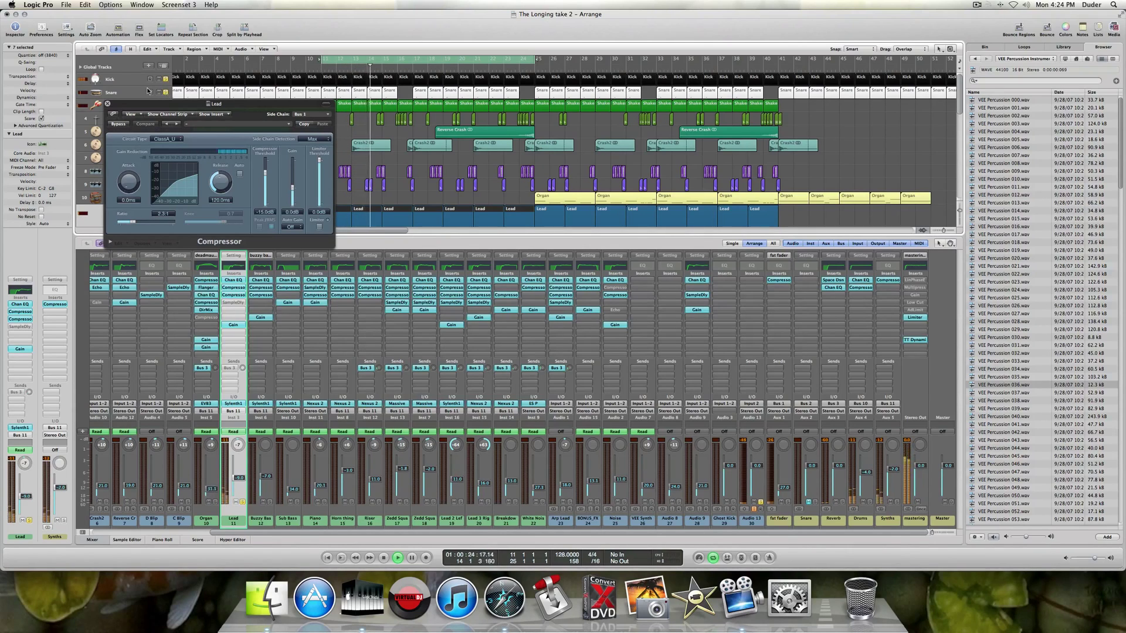
pyautogui.moveTo(131, 101); pyautogui.dragTo(170, 170)
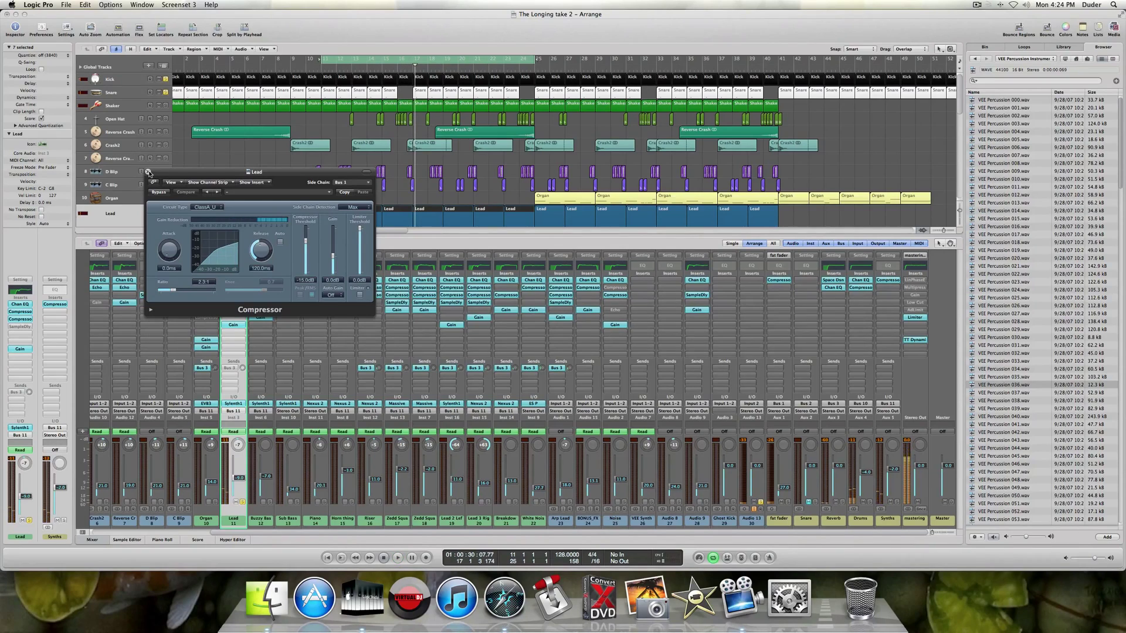
pyautogui.click(148, 173)
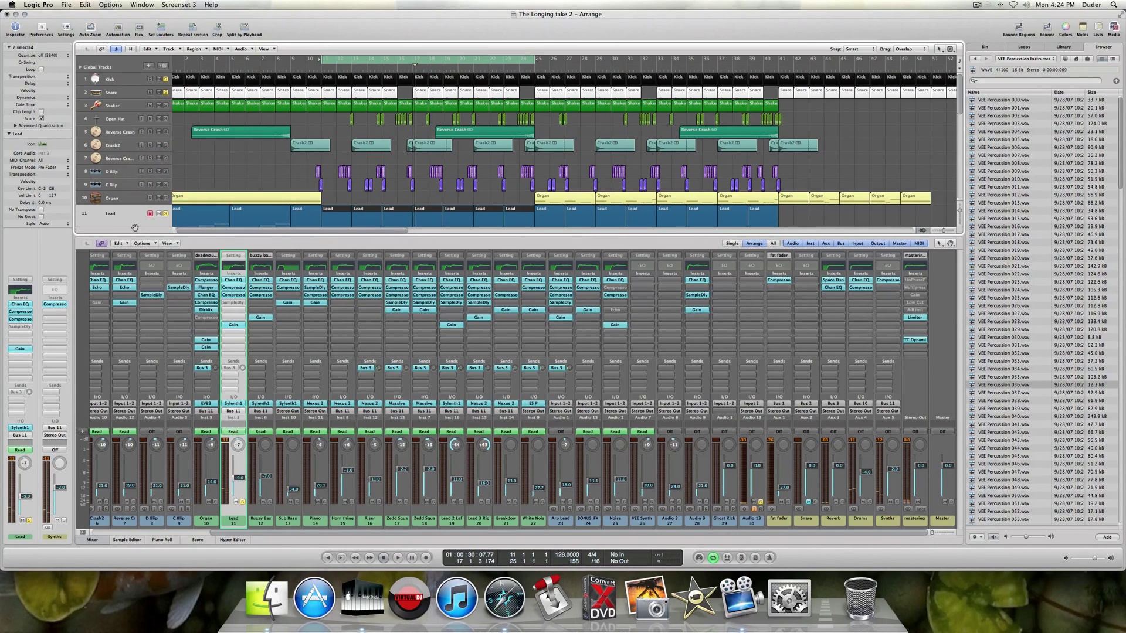
# Switch on the Sample Delay of the Lead track, compare it bypassed and active during playback, and close it.
pyautogui.click(19, 327)
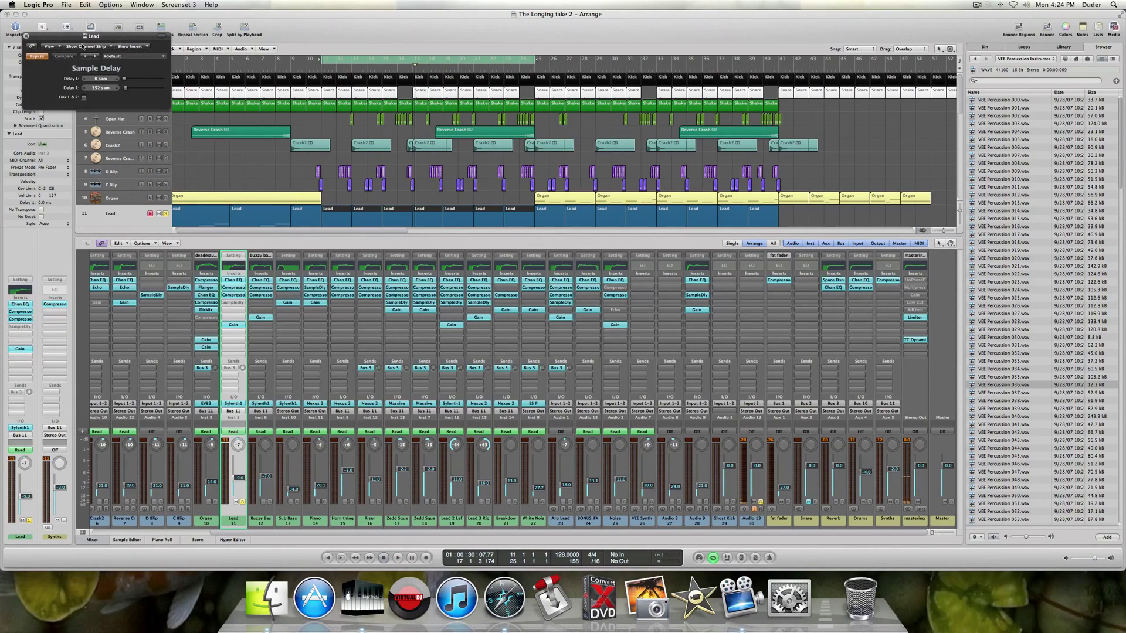
pyautogui.click(36, 56)
pyautogui.press('space')
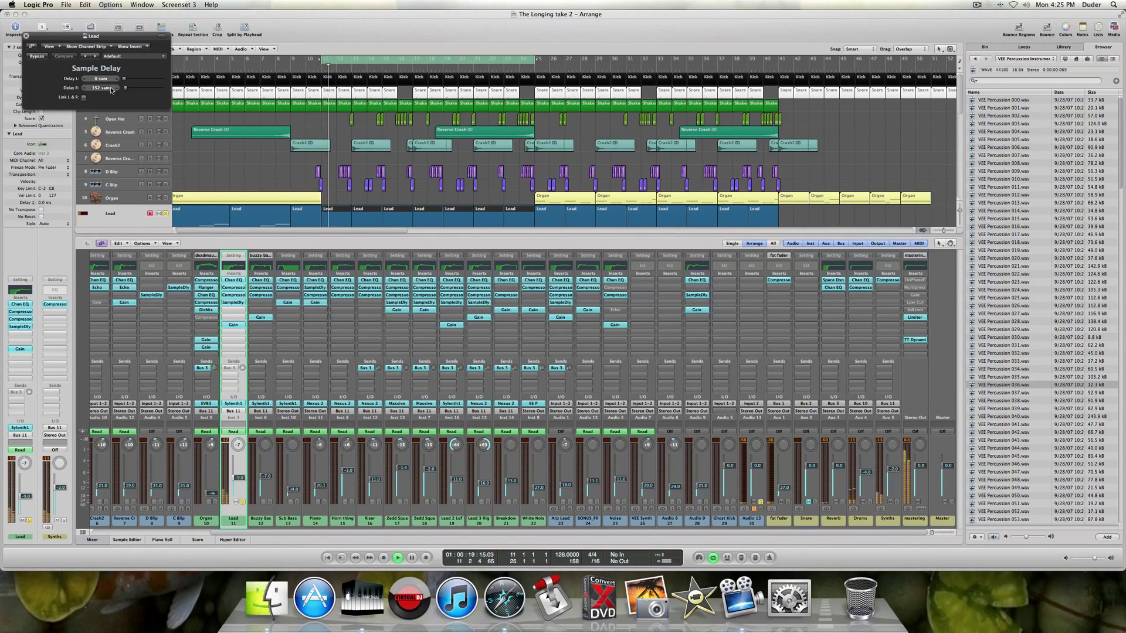
pyautogui.click(44, 59)
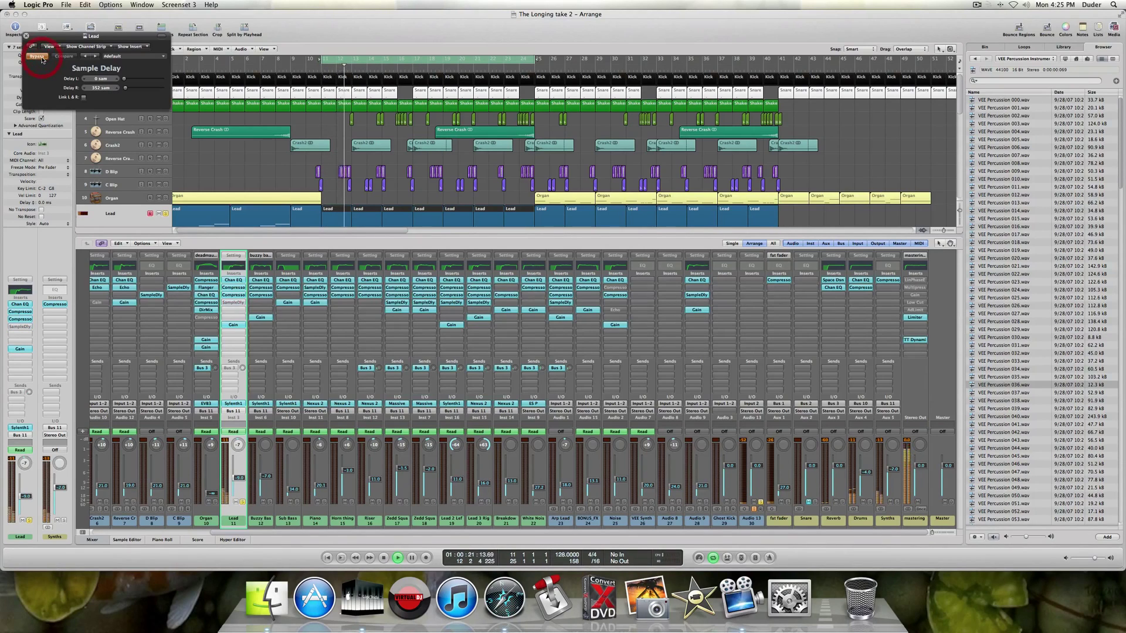
pyautogui.click(37, 57)
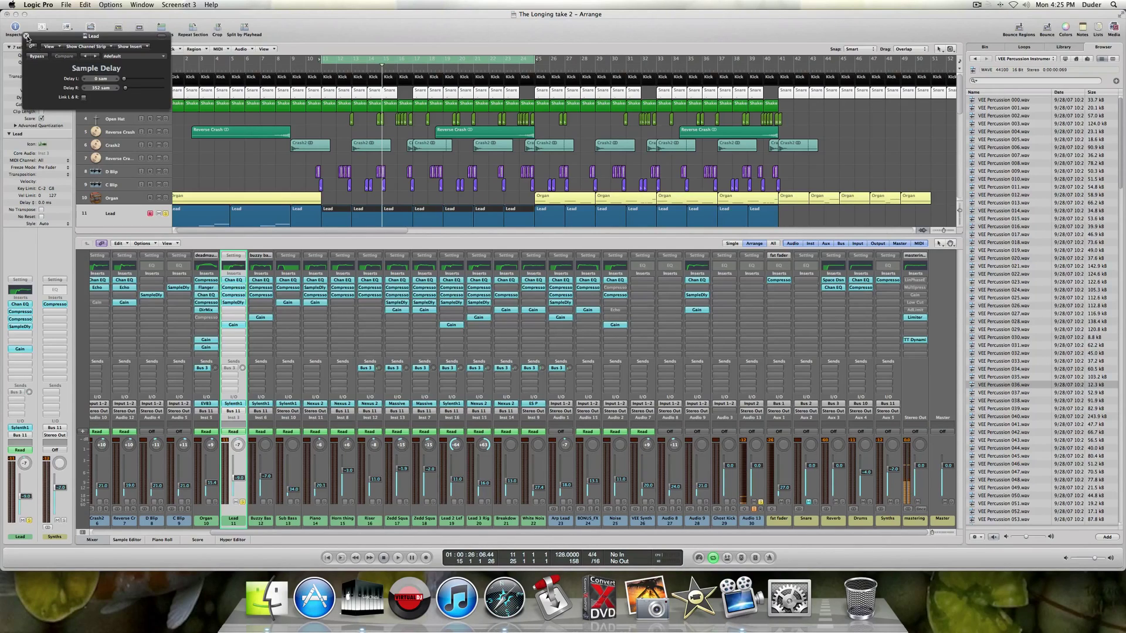
pyautogui.click(26, 37)
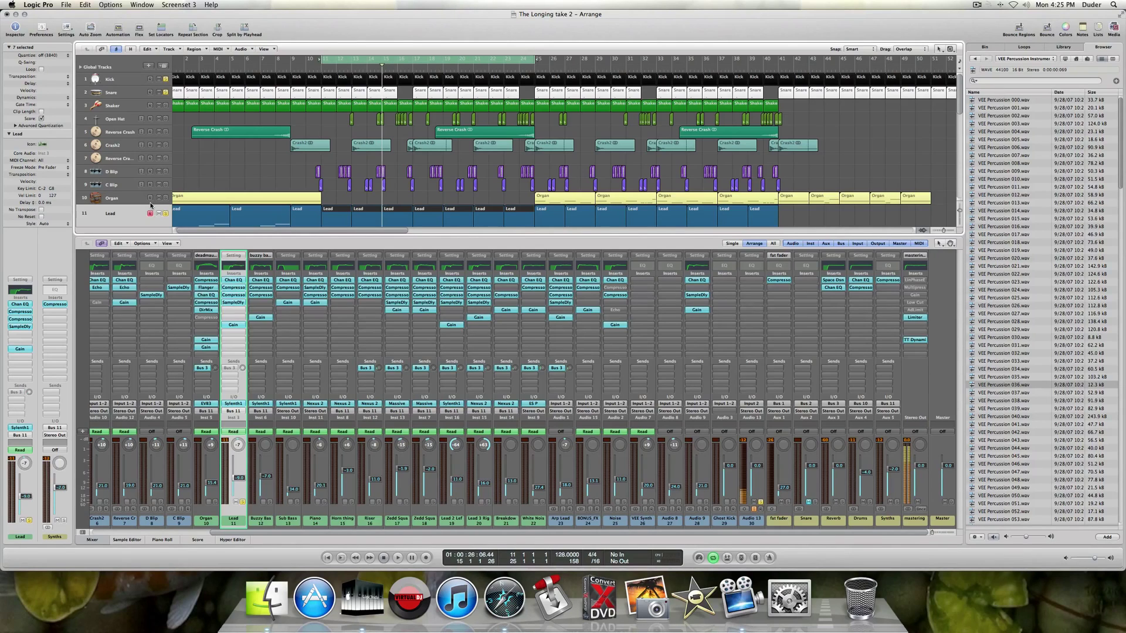
# Activate the Lead track's reverb send, start playback, and unsolo the Kick and Snare tracks.
pyautogui.click(19, 392)
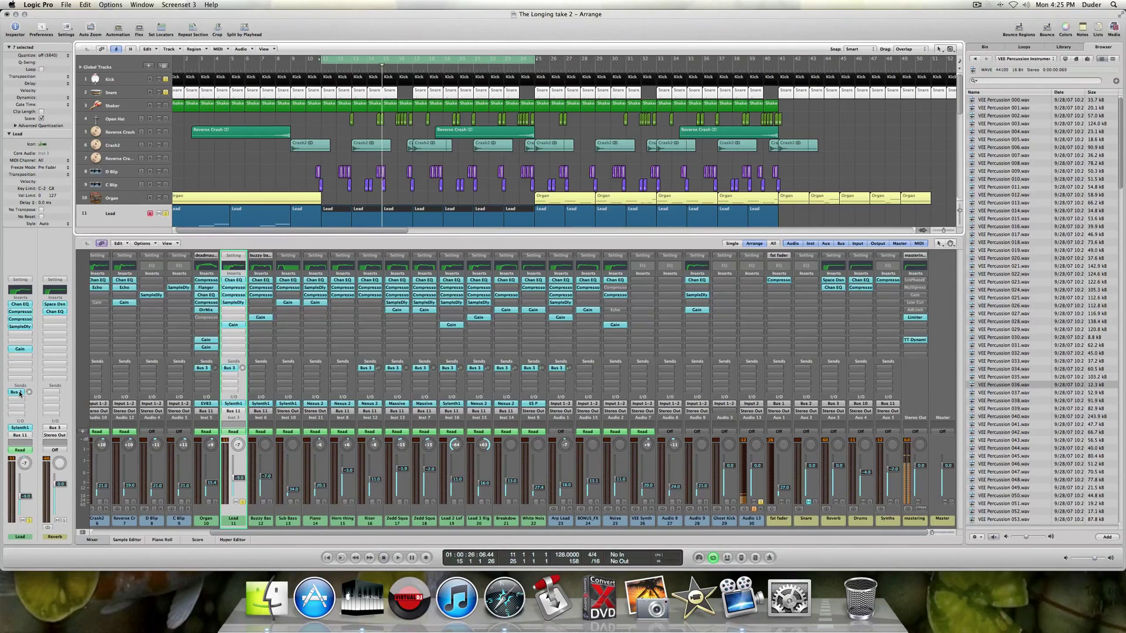
pyautogui.press('space')
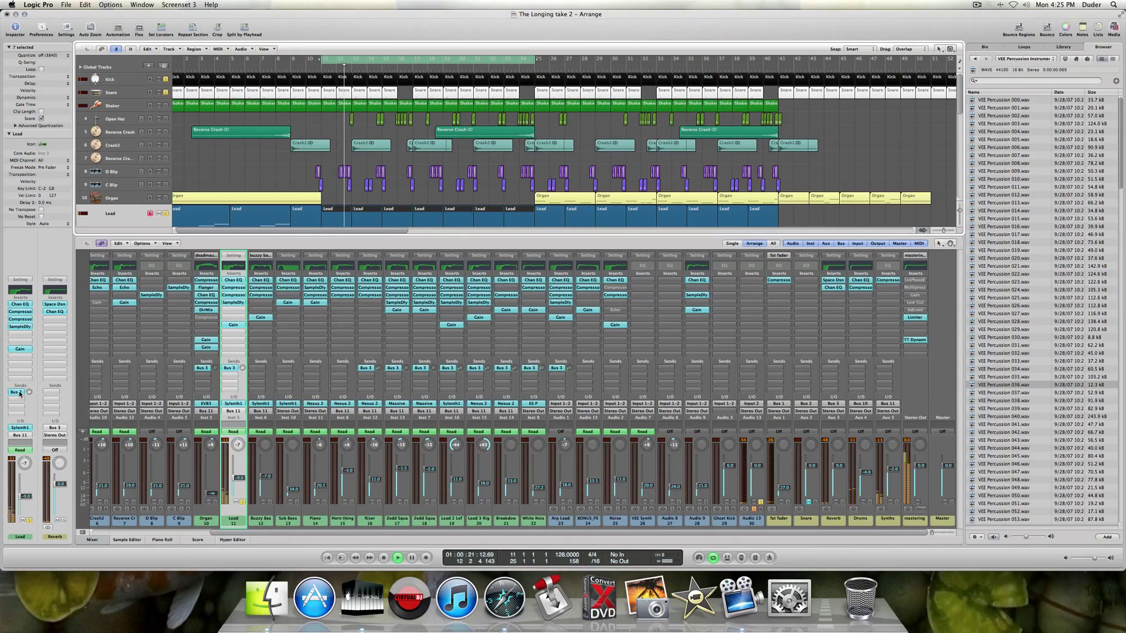
pyautogui.moveTo(164, 78); pyautogui.dragTo(165, 92)
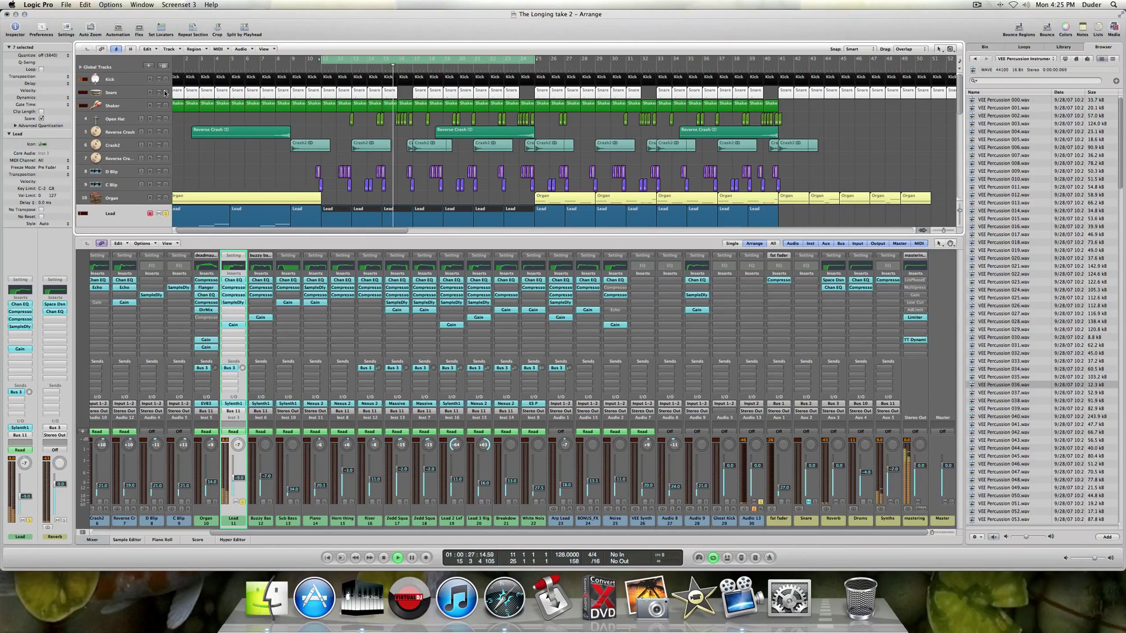
# Stop playback, open the Lead track's Sylenth1 instrument, and audition the soloed Lead with its window in view.
pyautogui.press('space')
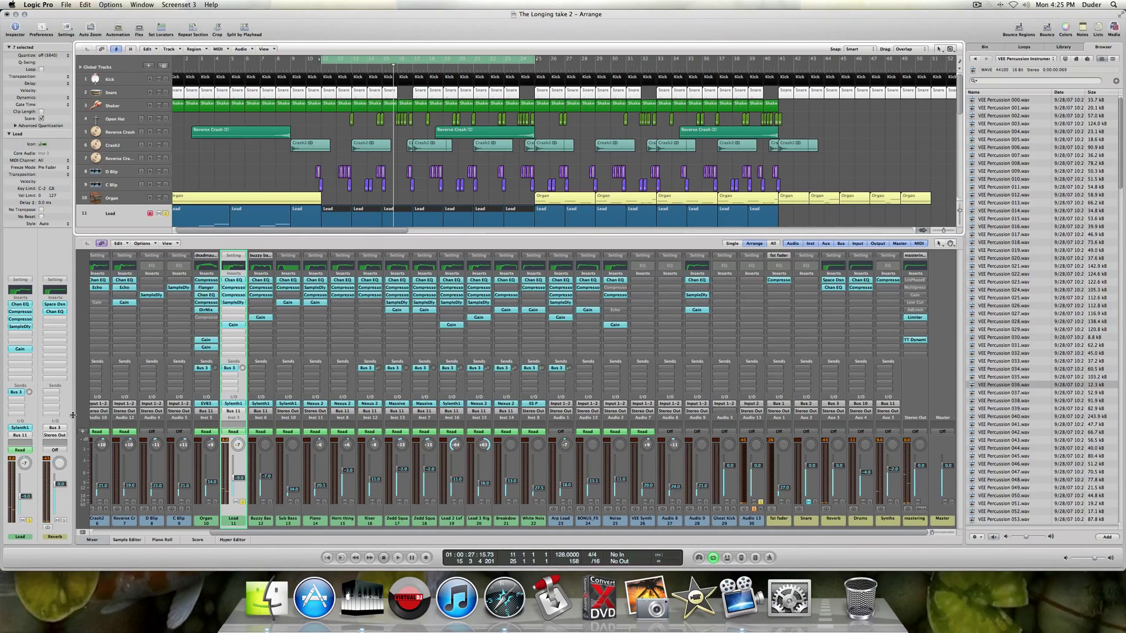
pyautogui.click(21, 428)
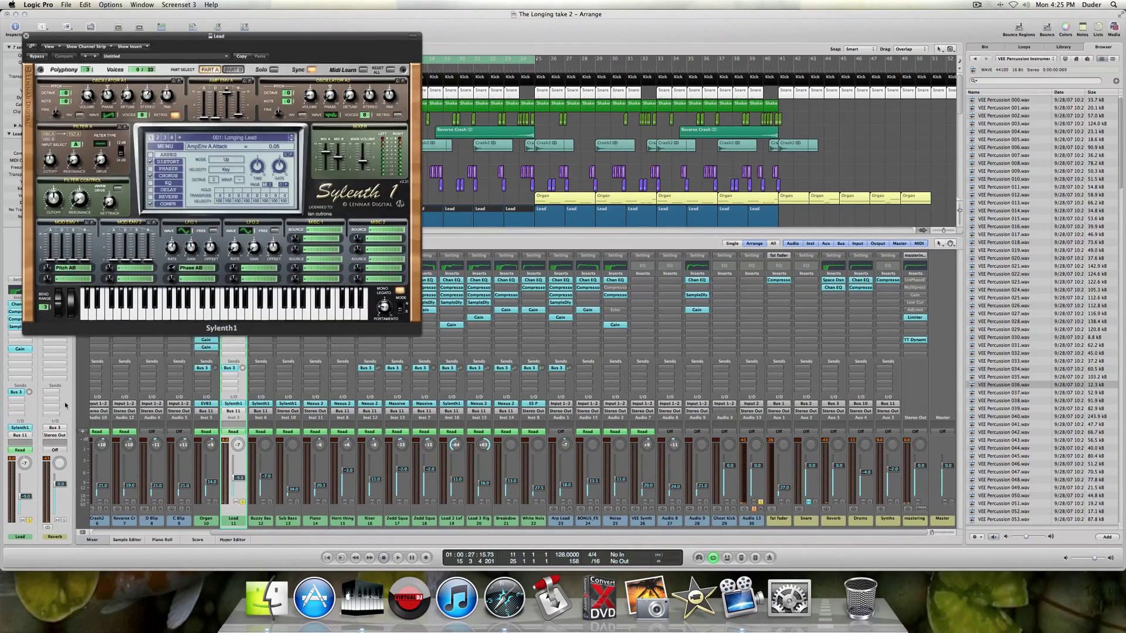
pyautogui.moveTo(158, 41); pyautogui.dragTo(357, 54)
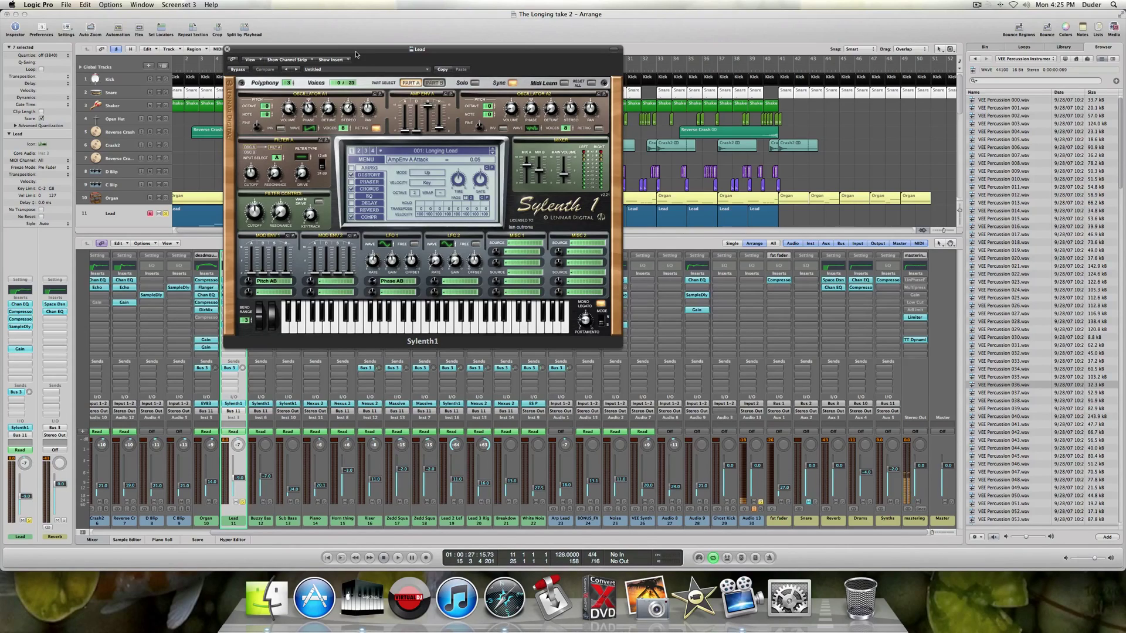
pyautogui.press('space')
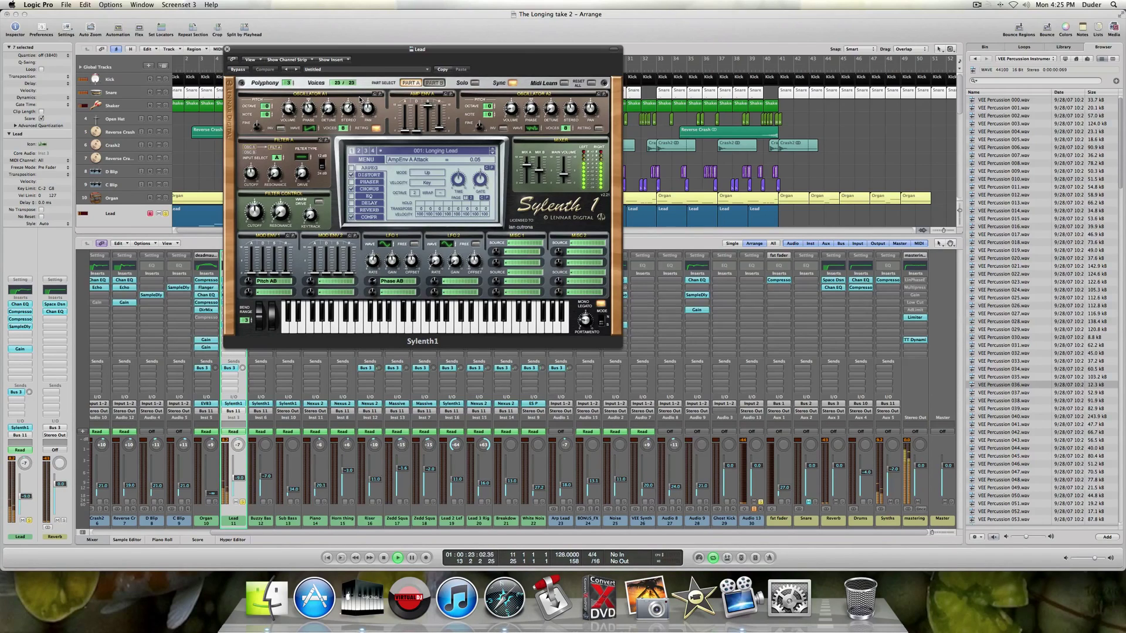
pyautogui.press('space')
# Compare the Part A and Part B settings of the Lead's Sylenth1 patch, finishing on Part A.
pyautogui.click(434, 84)
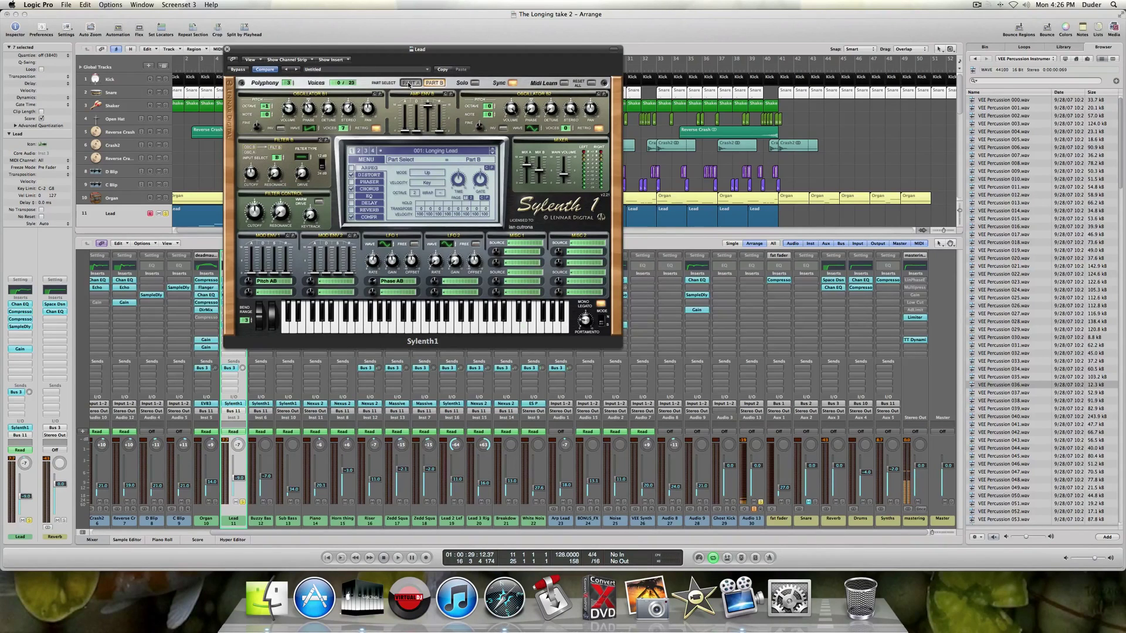
pyautogui.click(409, 84)
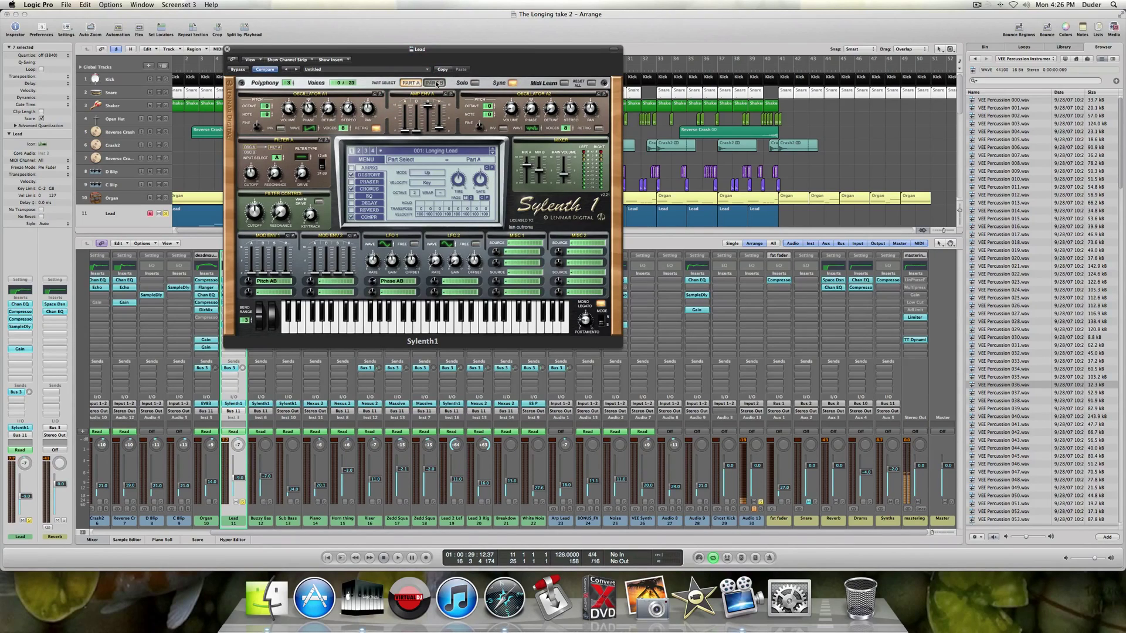
pyautogui.click(434, 83)
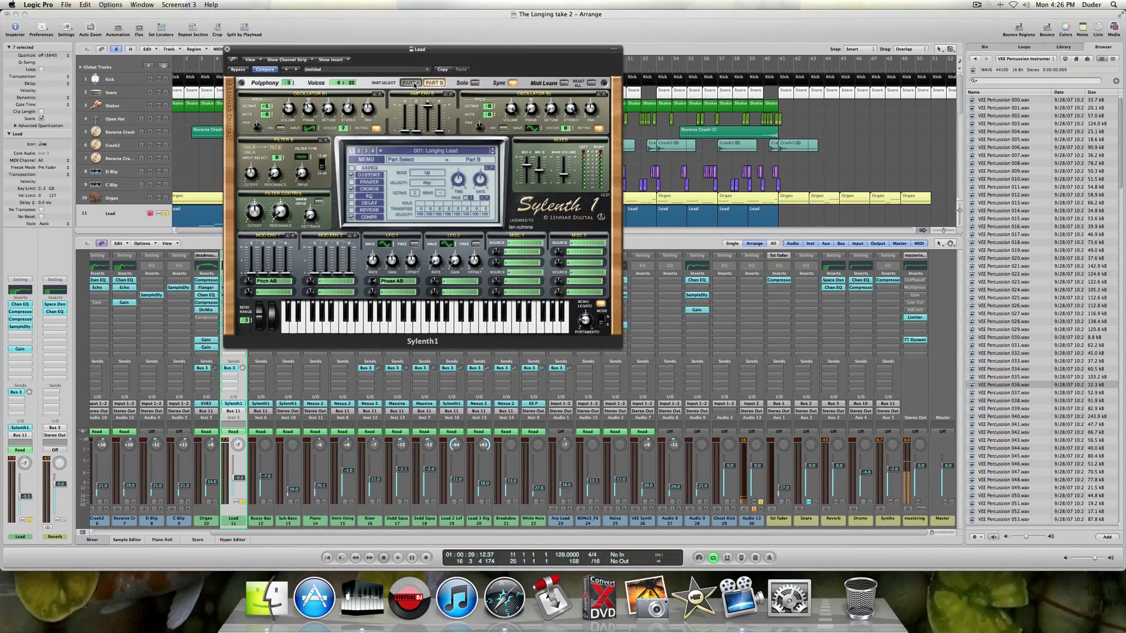
pyautogui.click(411, 83)
# View the distortion, chorus and compressor pages of the Lead's Sylenth1 patch, and close the instrument.
pyautogui.click(370, 175)
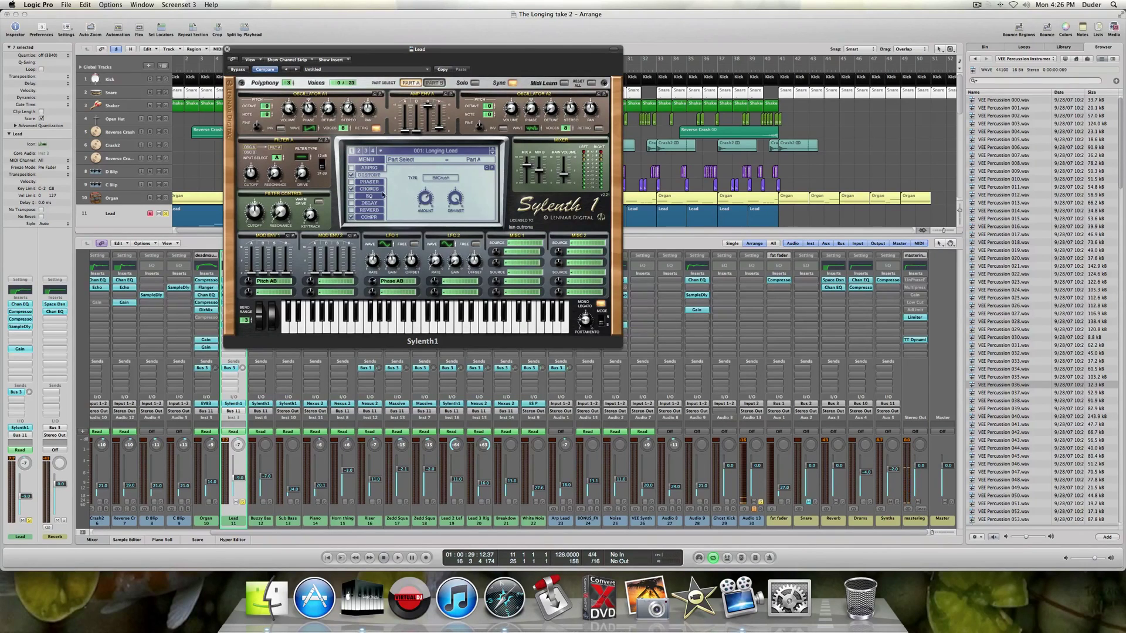
pyautogui.click(381, 190)
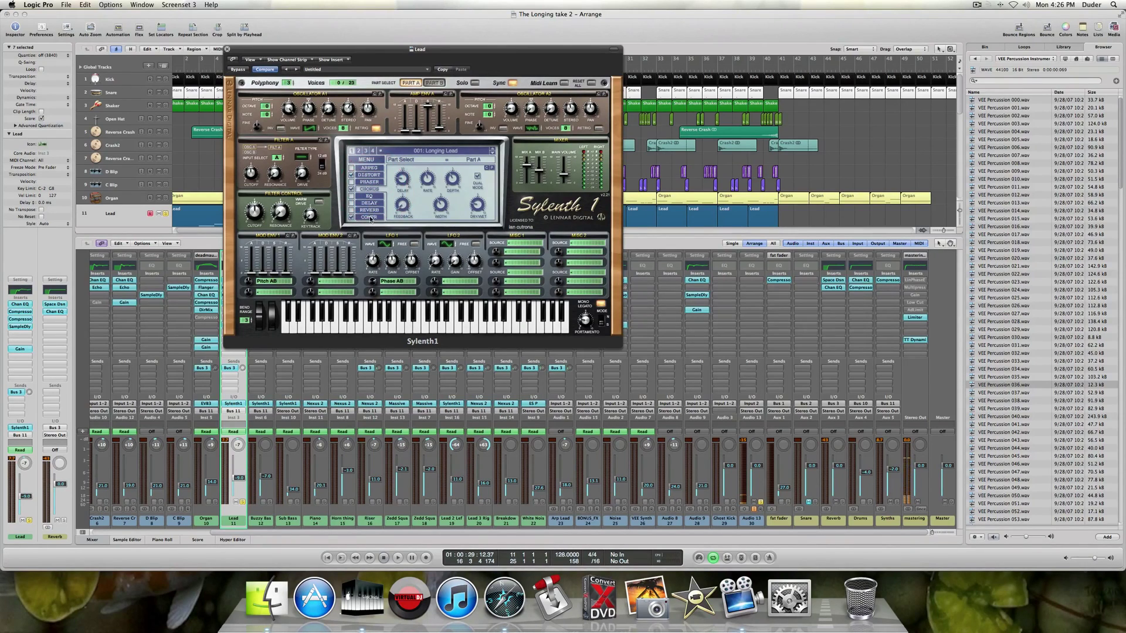
pyautogui.click(370, 218)
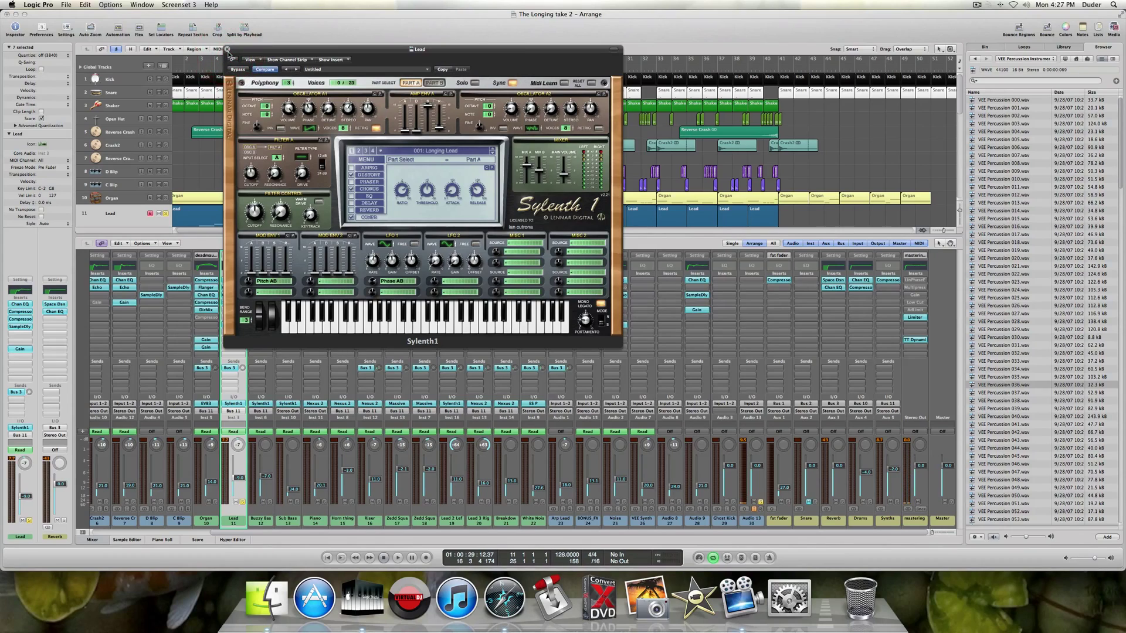
pyautogui.click(228, 52)
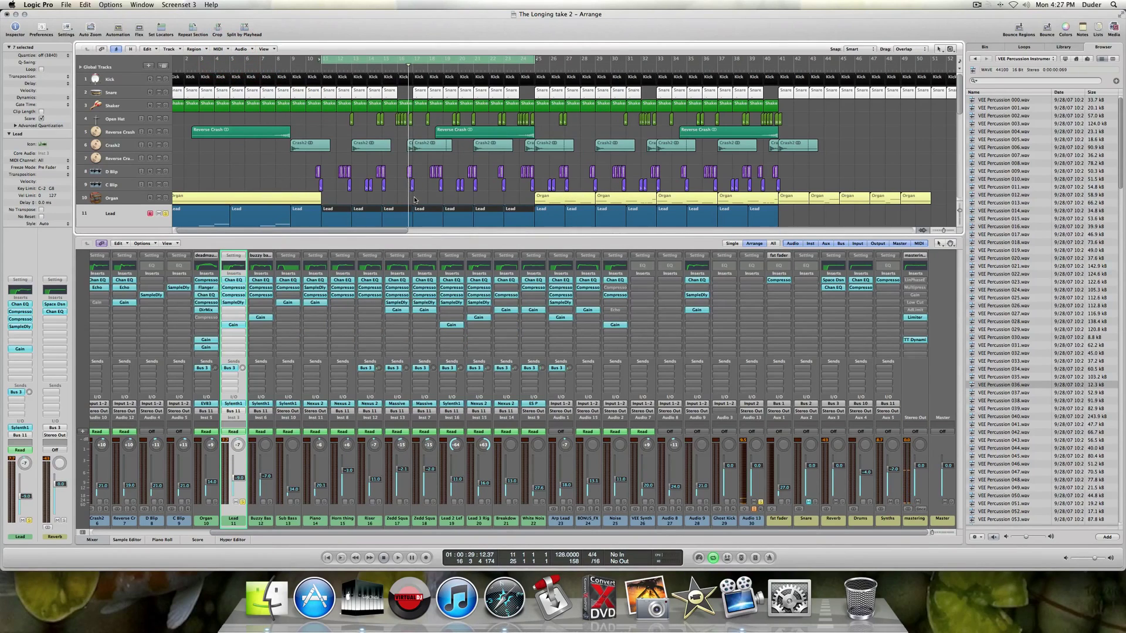
# Unsolo the Lead track, select and solo the Buzzy Bass track, and audition it briefly.
pyautogui.click(414, 198)
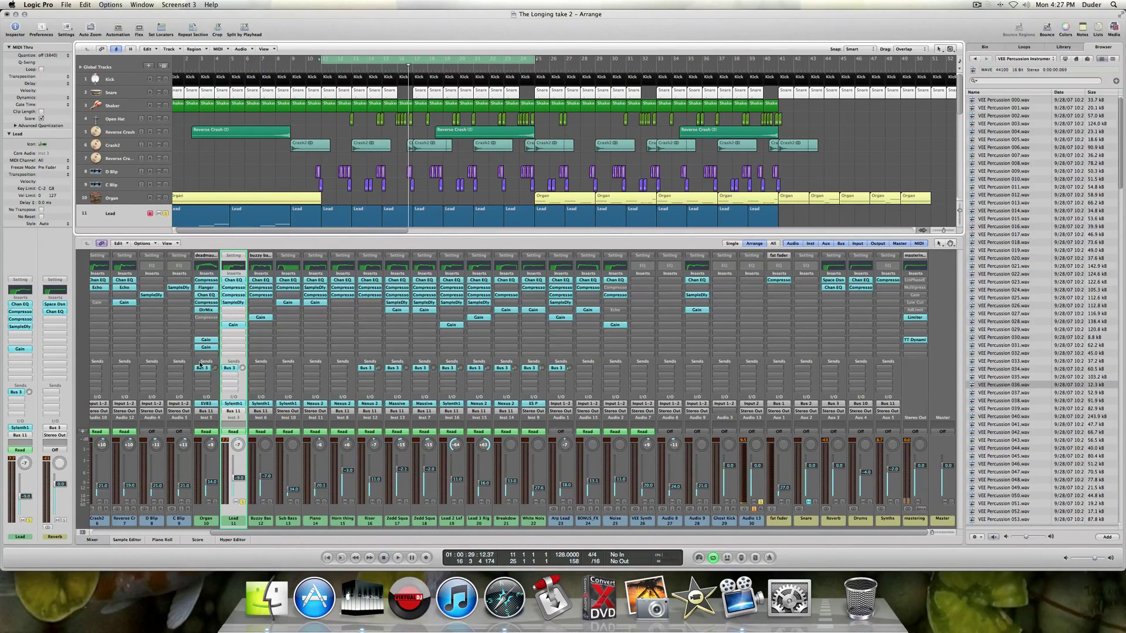
pyautogui.click(166, 215)
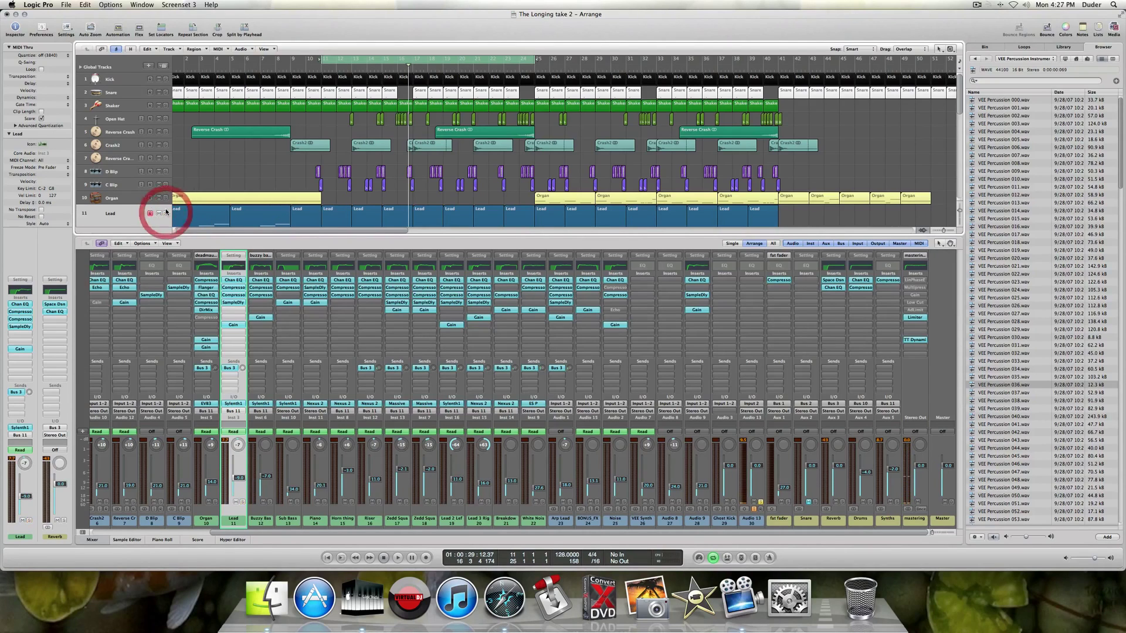
pyautogui.click(144, 196)
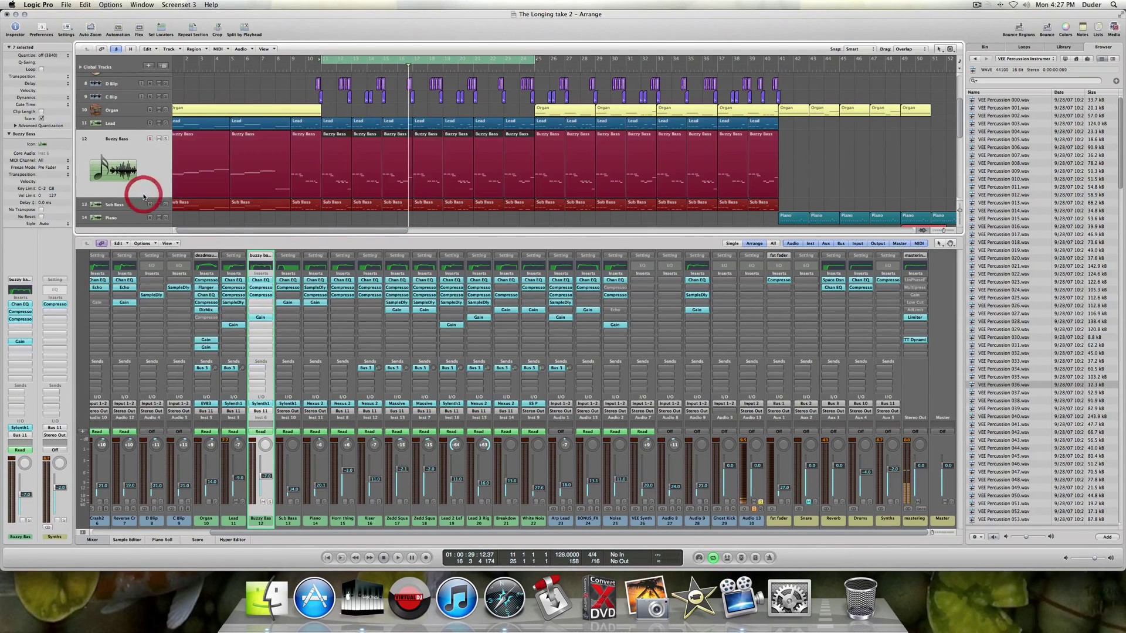
pyautogui.click(167, 140)
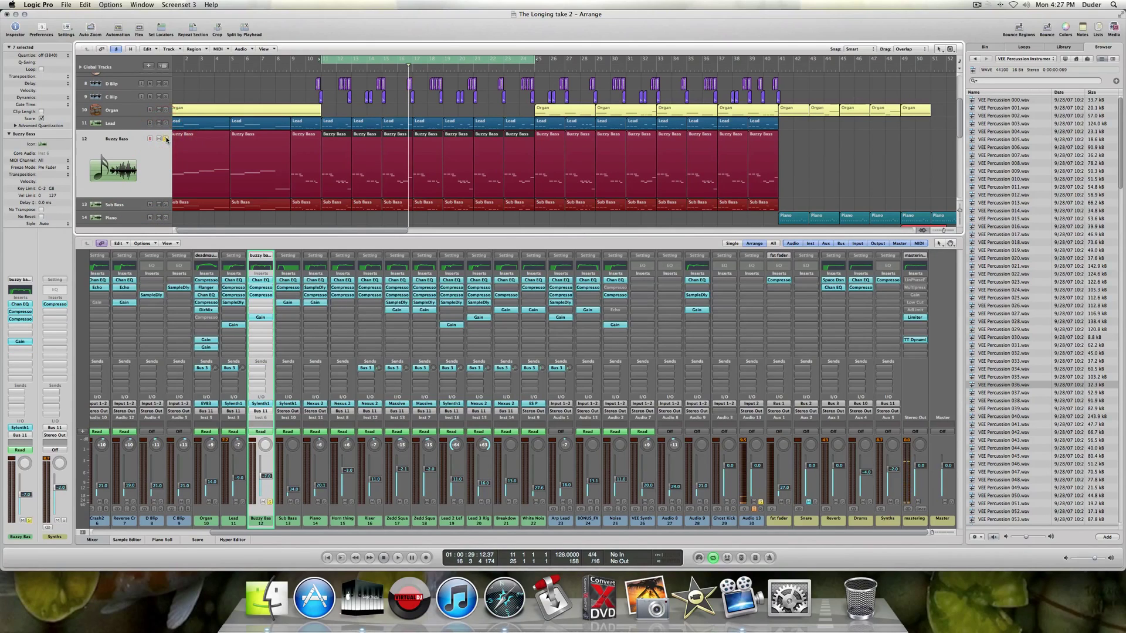
pyautogui.press('space')
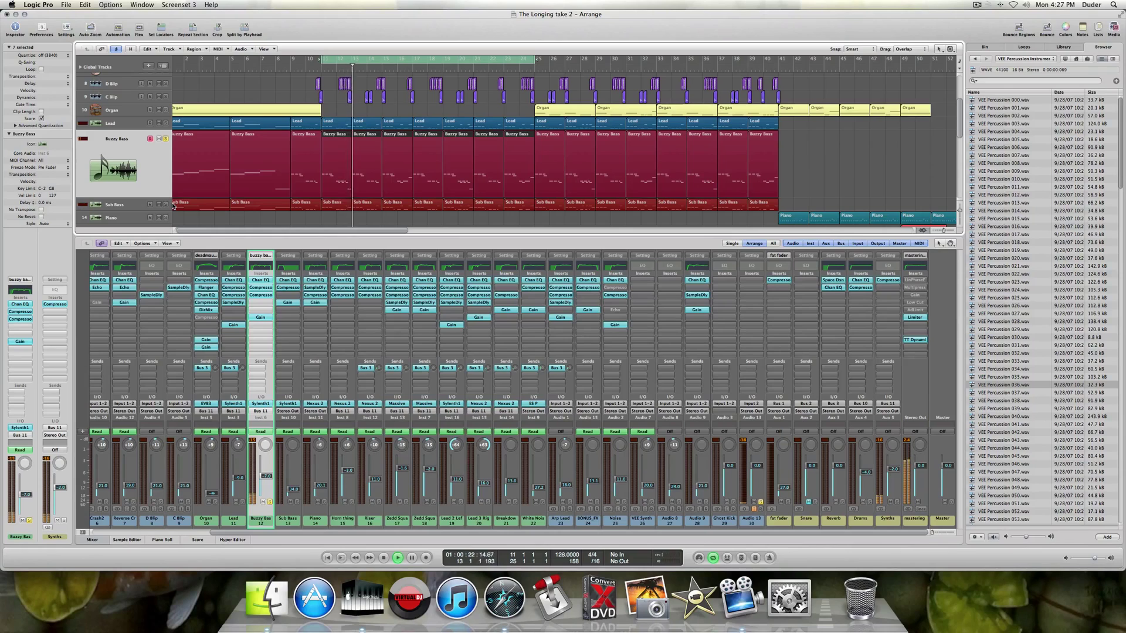
pyautogui.press('space')
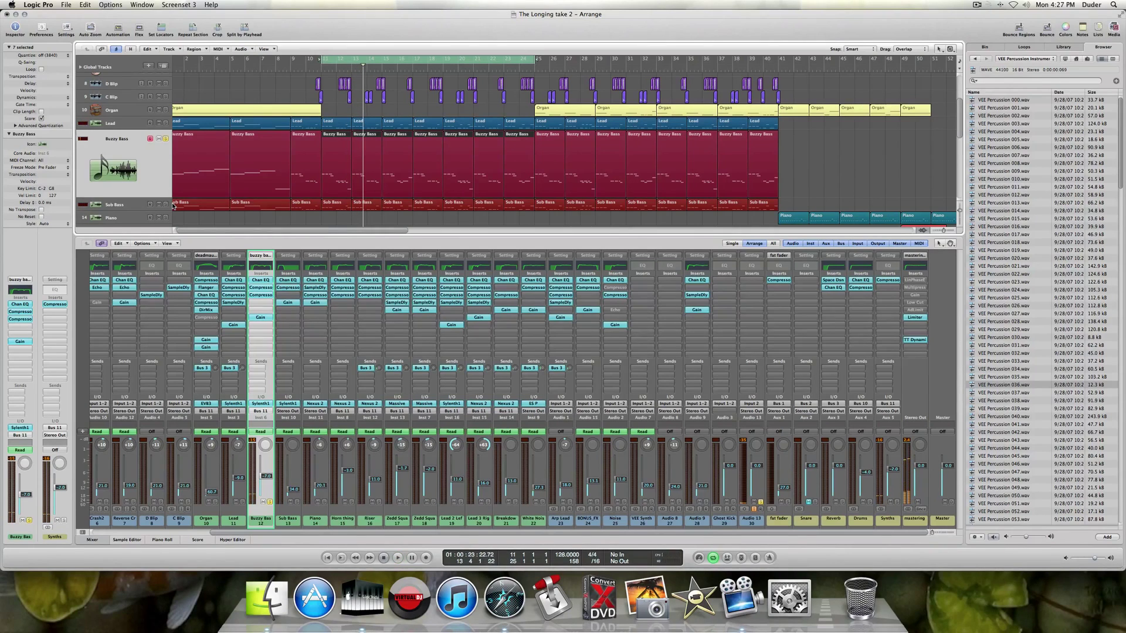
# Bypass the Channel EQ and both Compressors on the Buzzy Bass track, and play it without them.
pyautogui.keyDown('alt'); pyautogui.click(25, 305); pyautogui.keyUp('alt')
pyautogui.keyDown('alt'); pyautogui.click(23, 320); pyautogui.keyUp('alt')
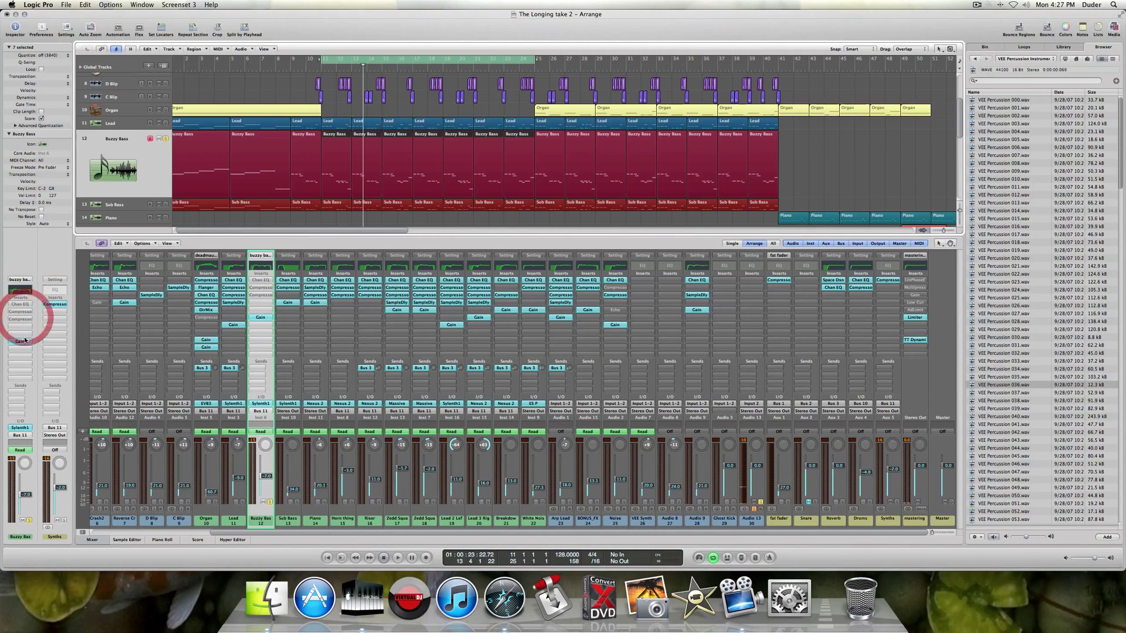
pyautogui.press('space')
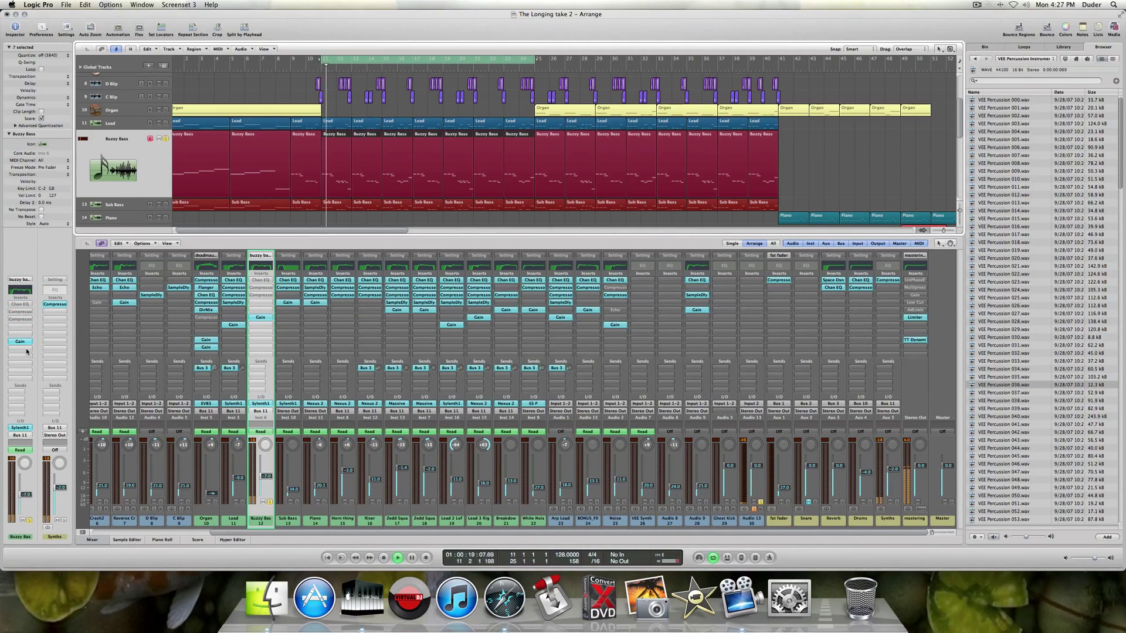
# Switch on the Buzzy Bass track's Channel EQ and compare it bypassed and active during playback.
pyautogui.click(20, 304)
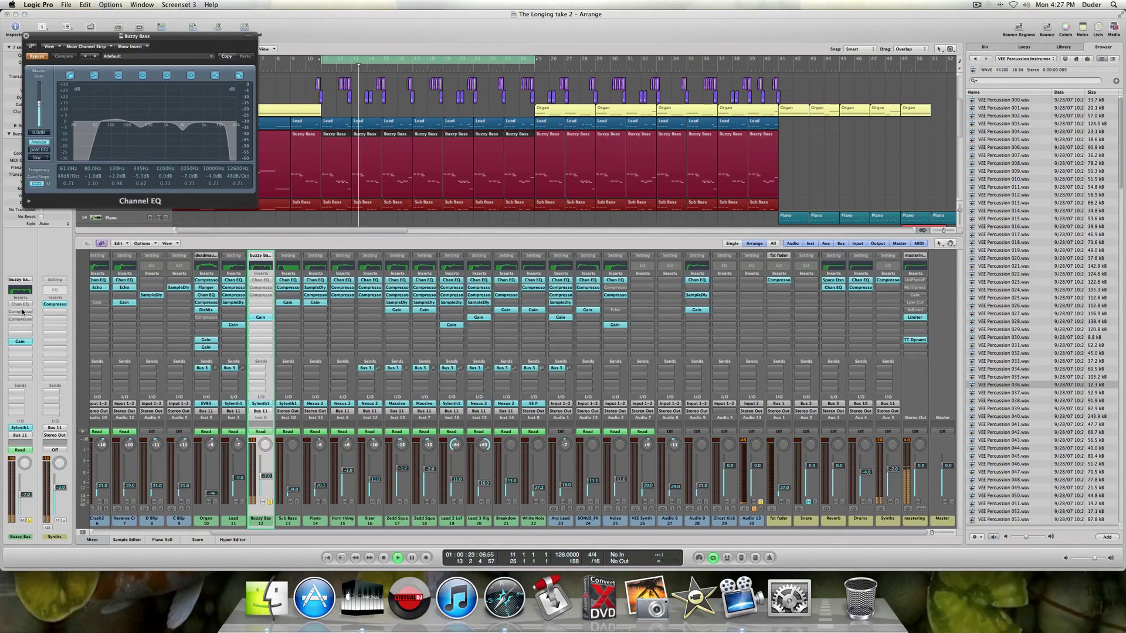
pyautogui.press('space')
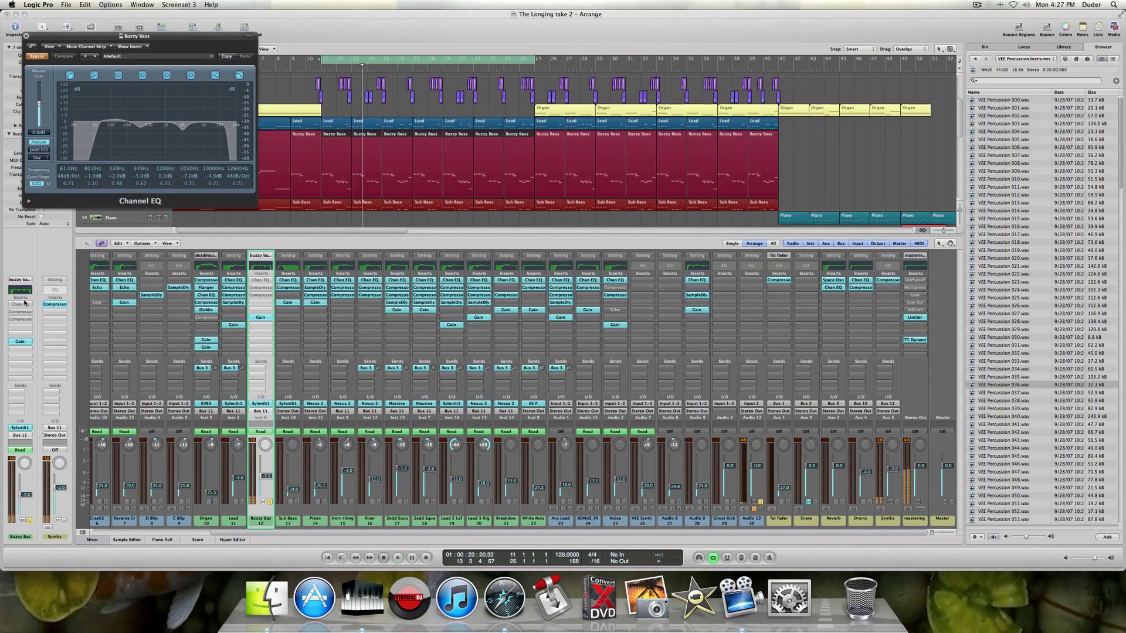
pyautogui.click(40, 57)
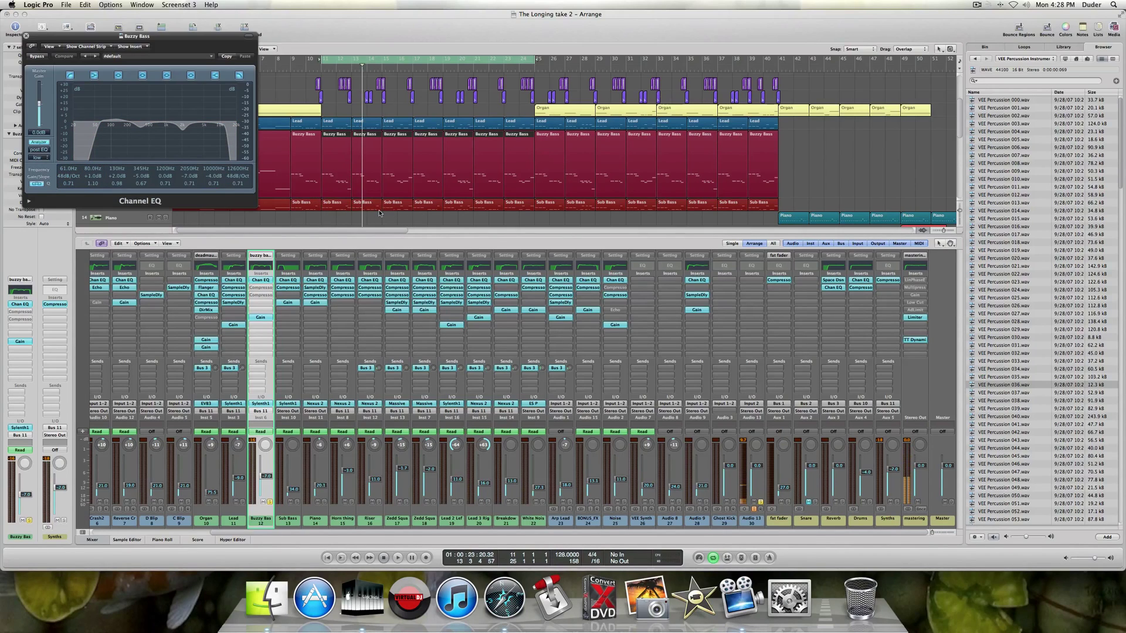
pyautogui.press('space')
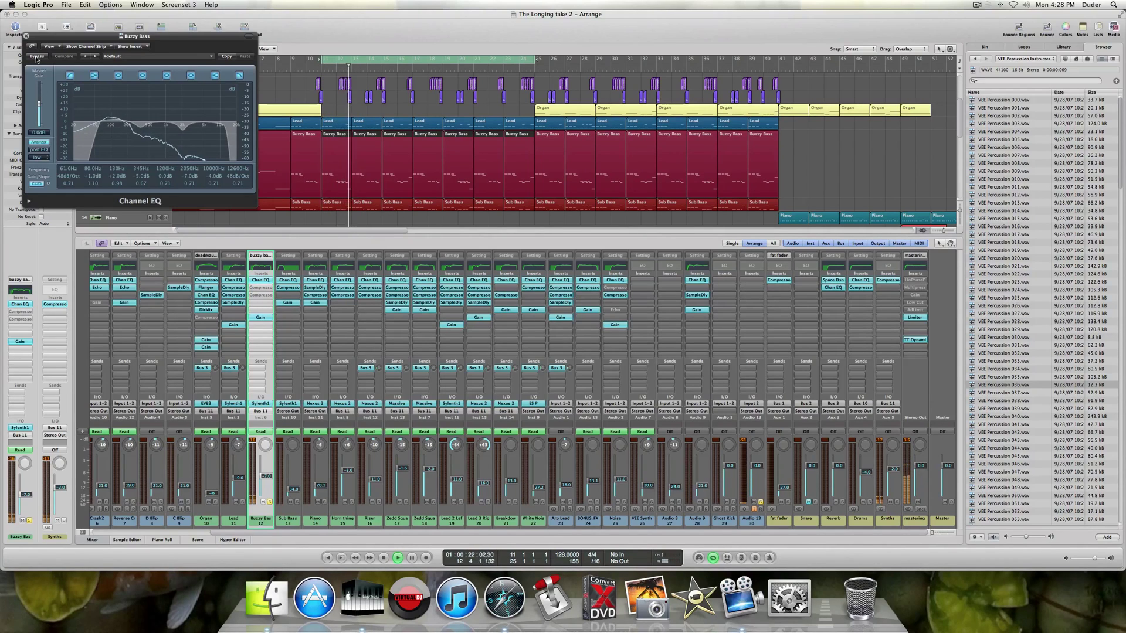
pyautogui.click(37, 57)
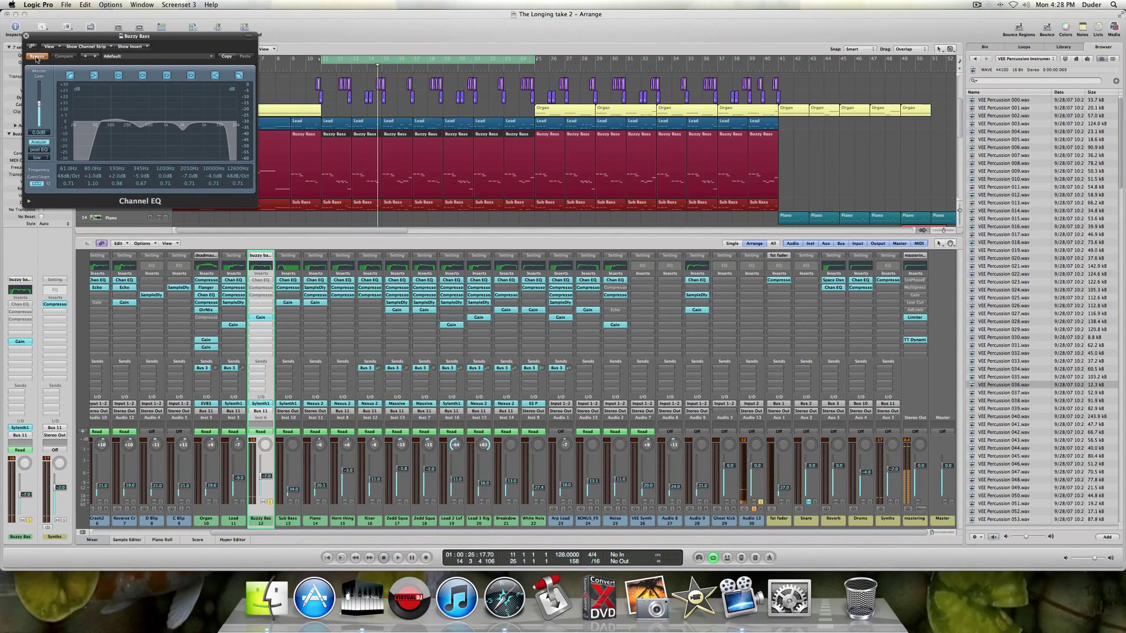
pyautogui.click(36, 56)
# Play the Buzzy Bass with its Channel EQ active, close the EQ window, and toggle the track's solo.
pyautogui.moveTo(78, 40); pyautogui.dragTo(96, 63)
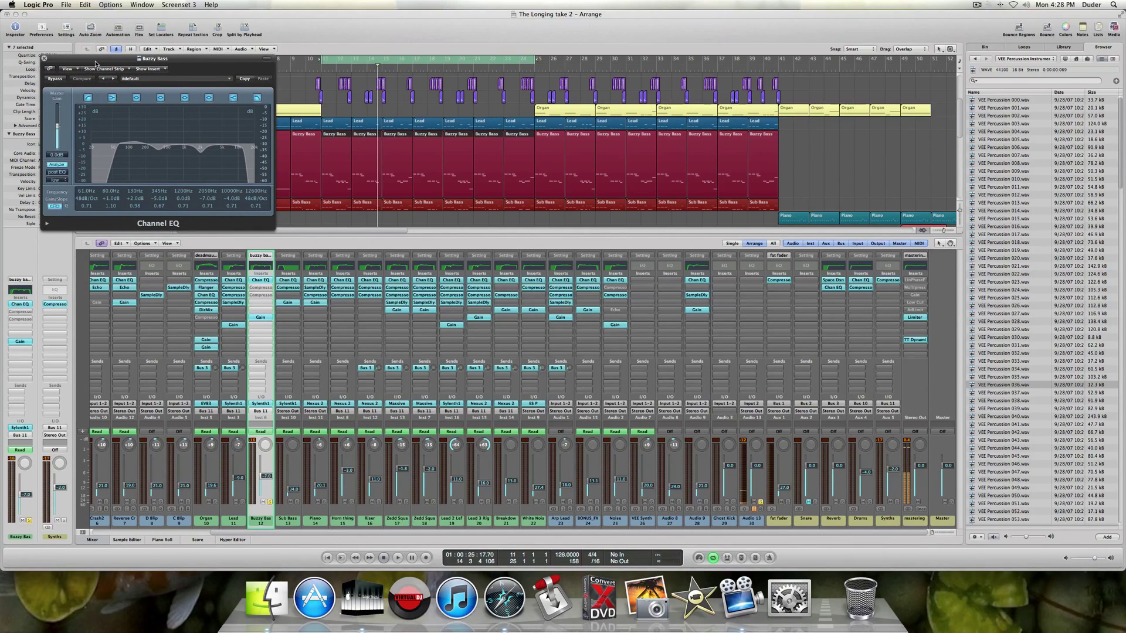
pyautogui.press('space')
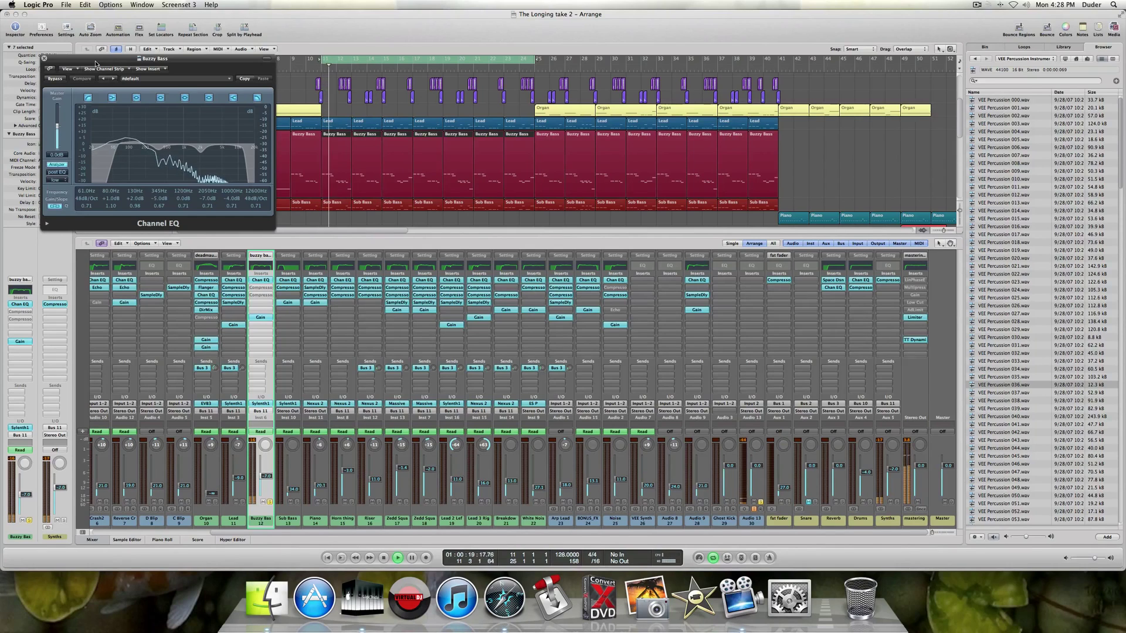
pyautogui.press('space')
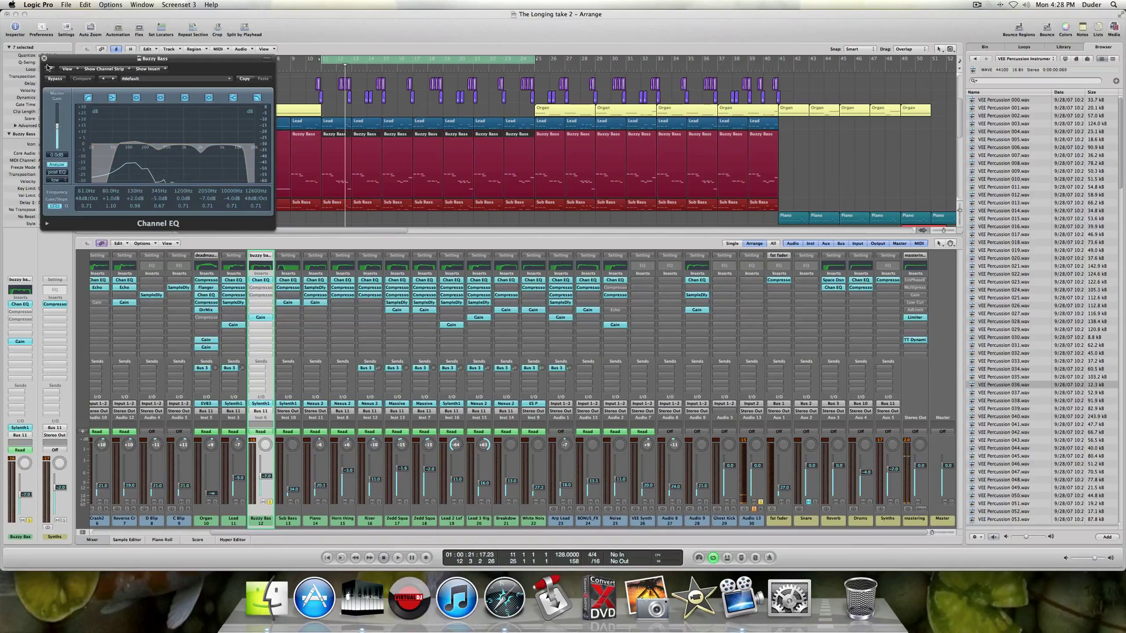
pyautogui.click(44, 59)
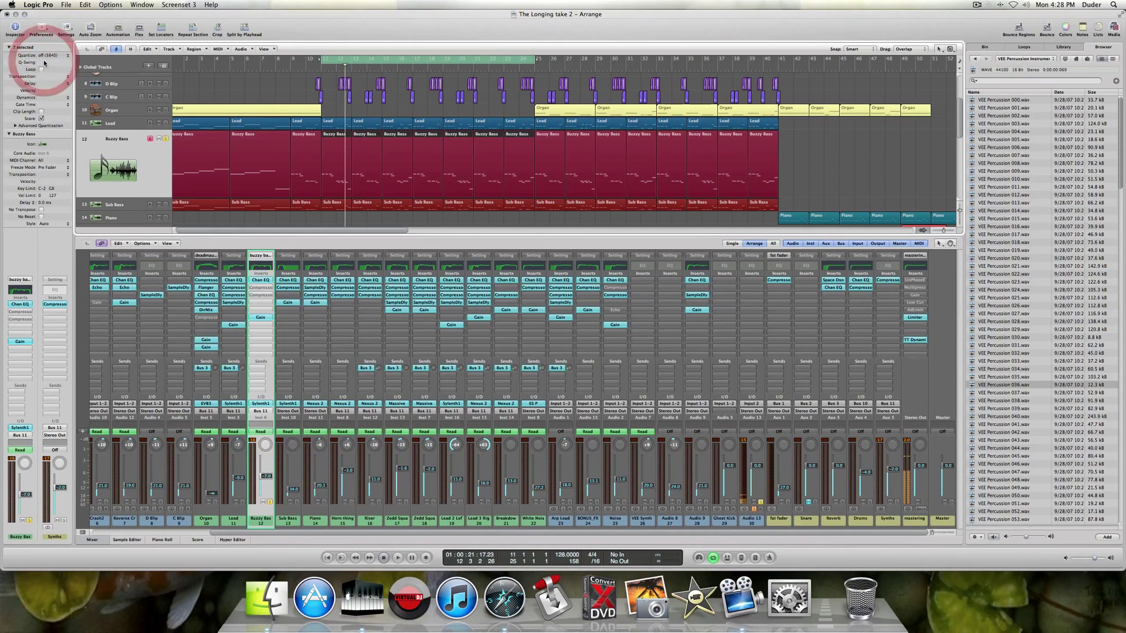
pyautogui.click(165, 141)
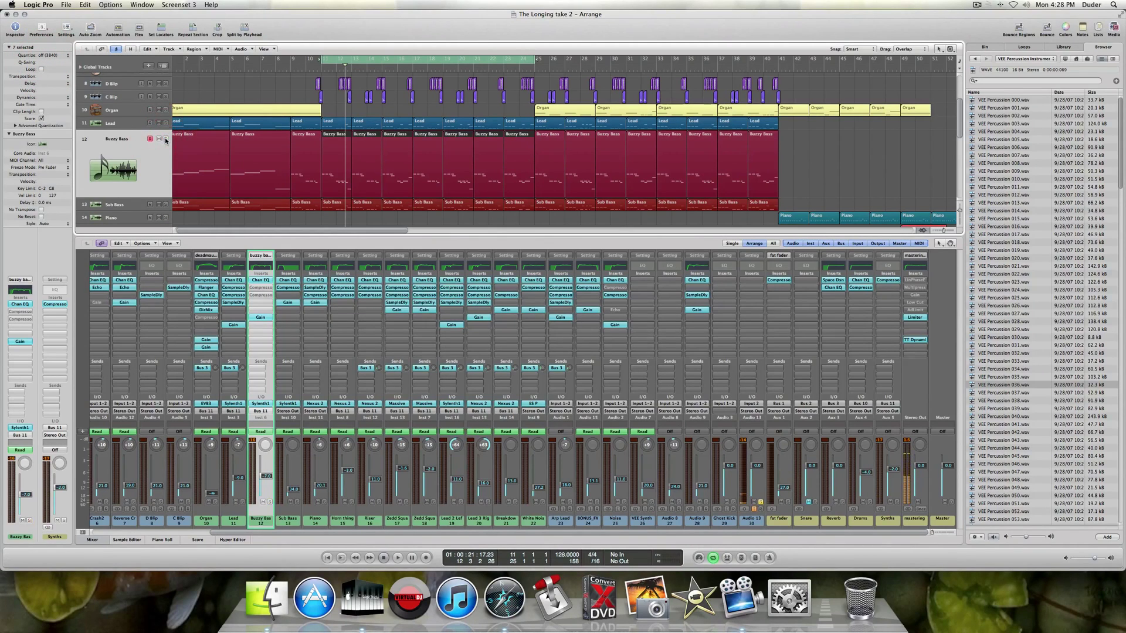
# Switch on the first Compressor of the Buzzy Bass track, audition it briefly, and close it.
pyautogui.click(19, 315)
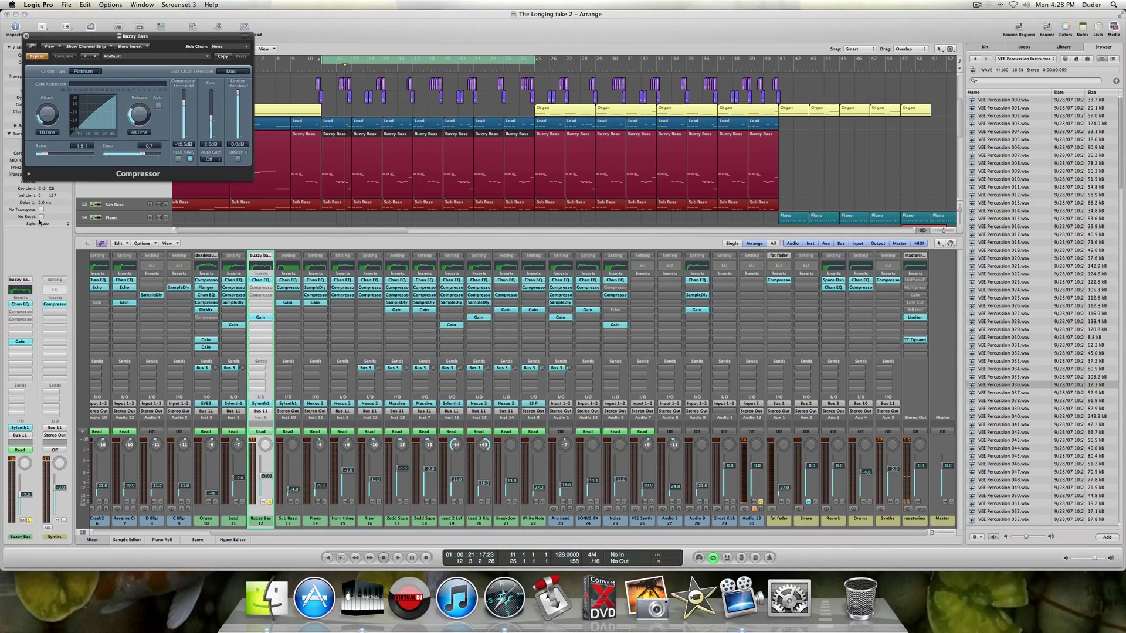
pyautogui.click(37, 56)
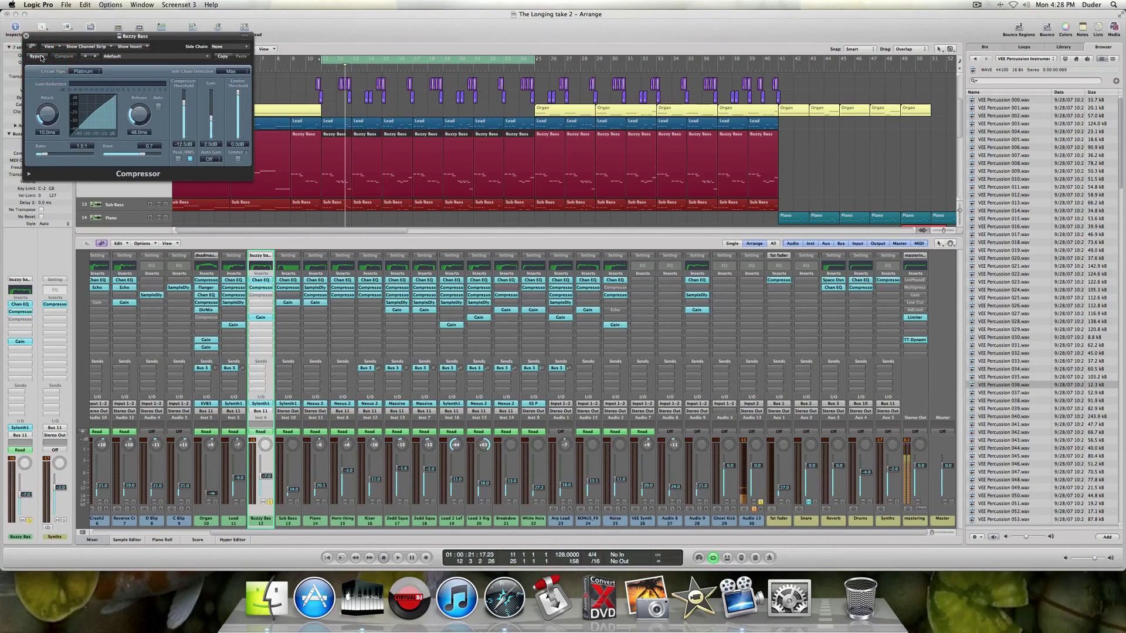
pyautogui.press('space')
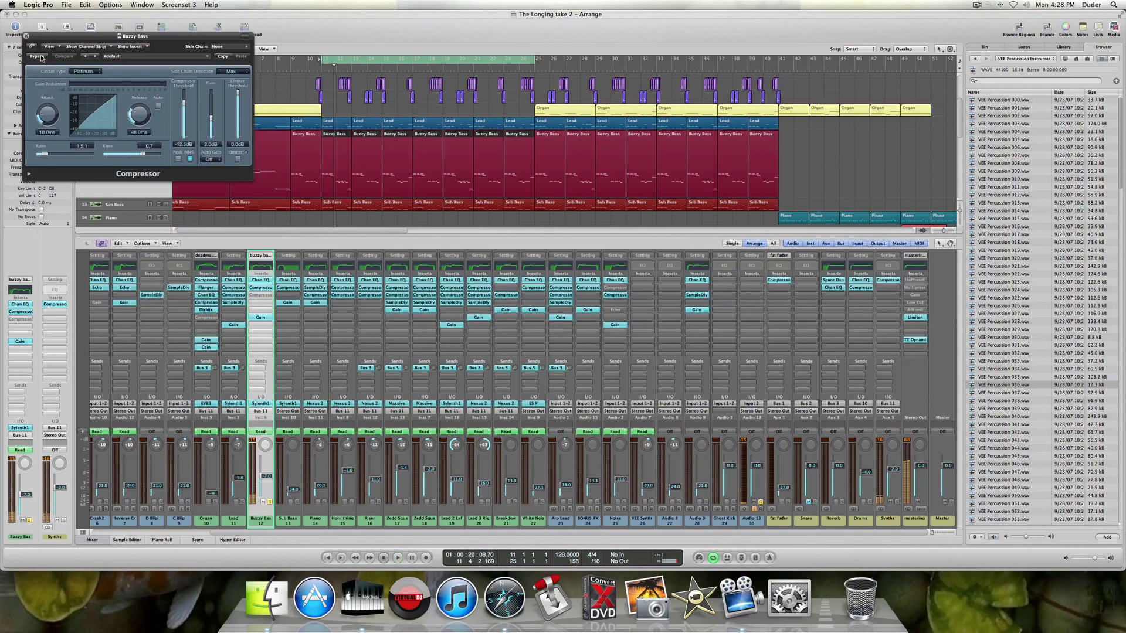
pyautogui.press('space')
pyautogui.click(26, 36)
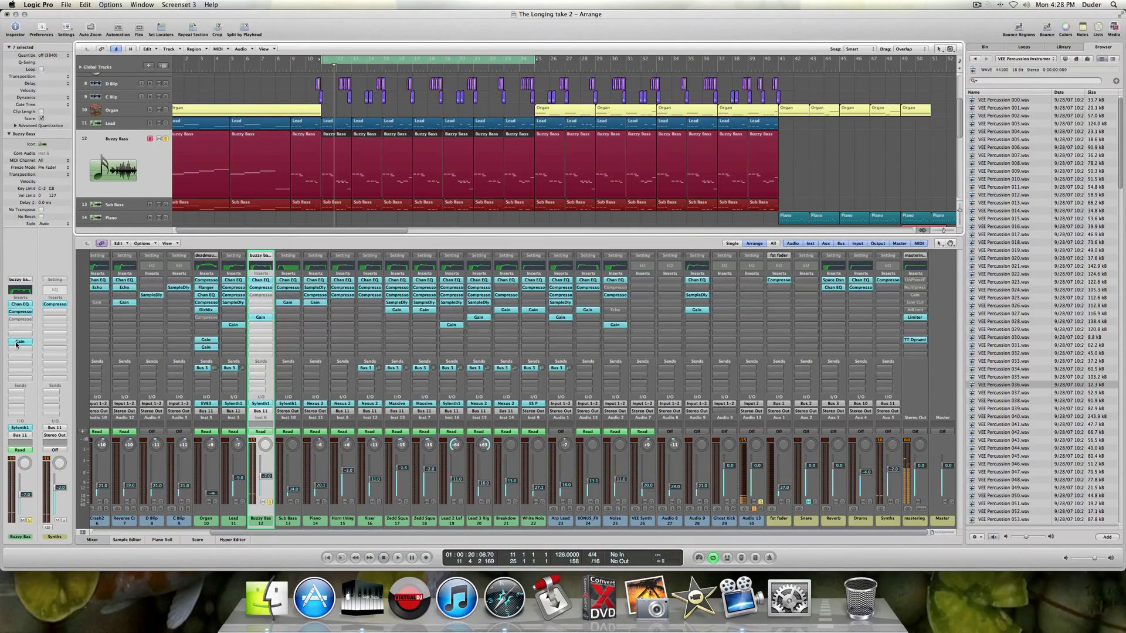
# Switch on the Buzzy Bass track's second Compressor, which is side-chained to Bus 1, and close it.
pyautogui.click(26, 320)
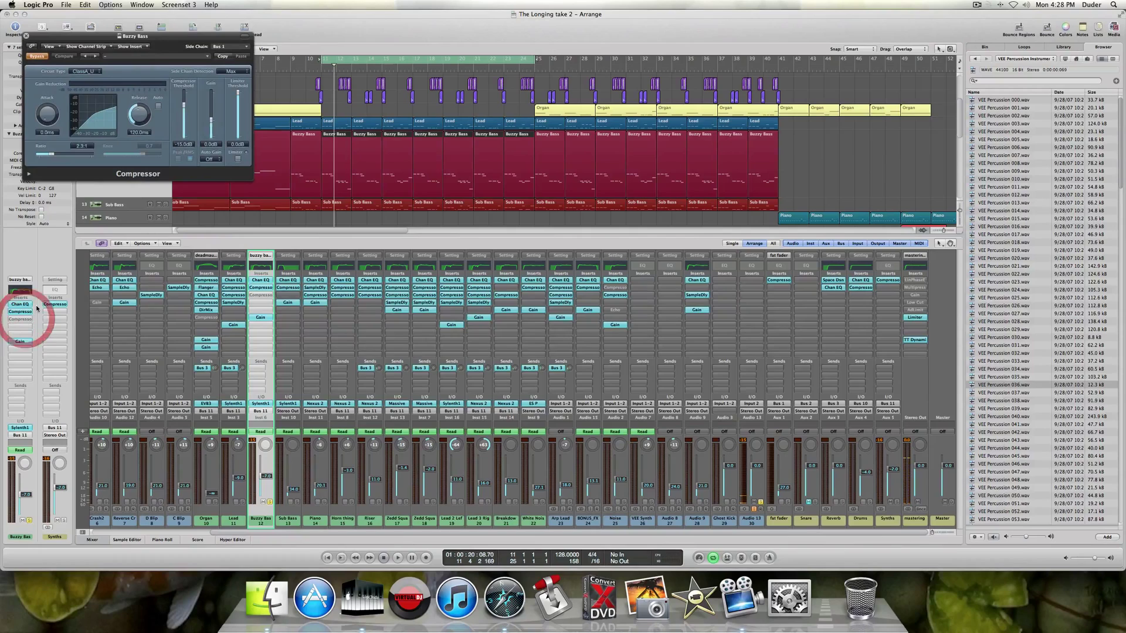
pyautogui.click(35, 57)
pyautogui.click(26, 37)
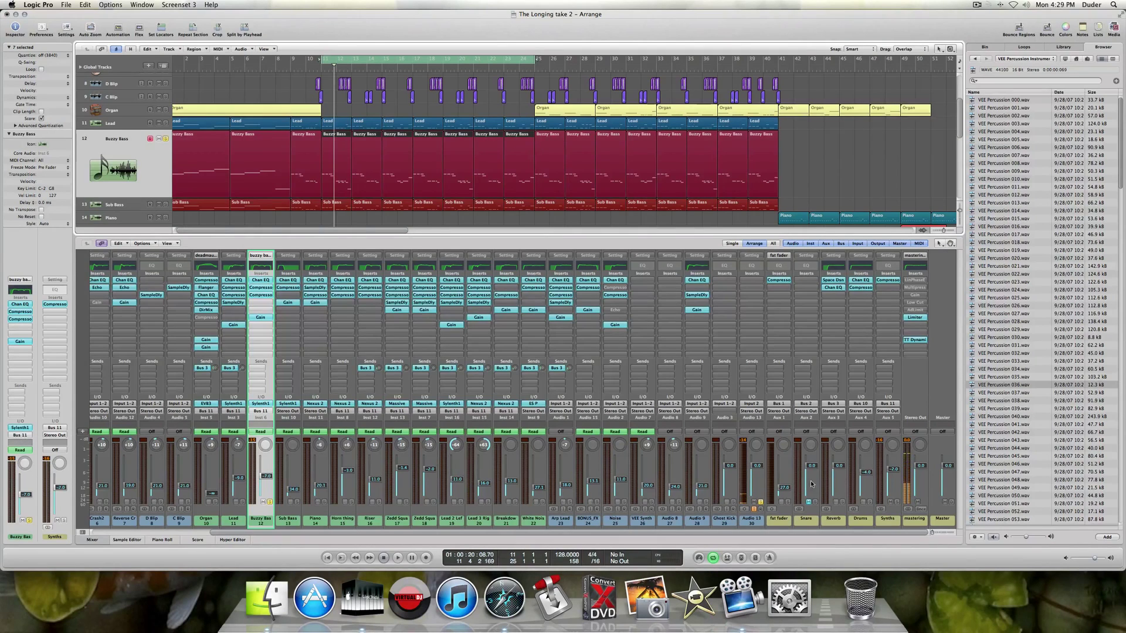
# Check the Synths bus channel strip, and solo the Lead, drum and blip tracks to play them together with the Buzzy Bass.
pyautogui.click(888, 516)
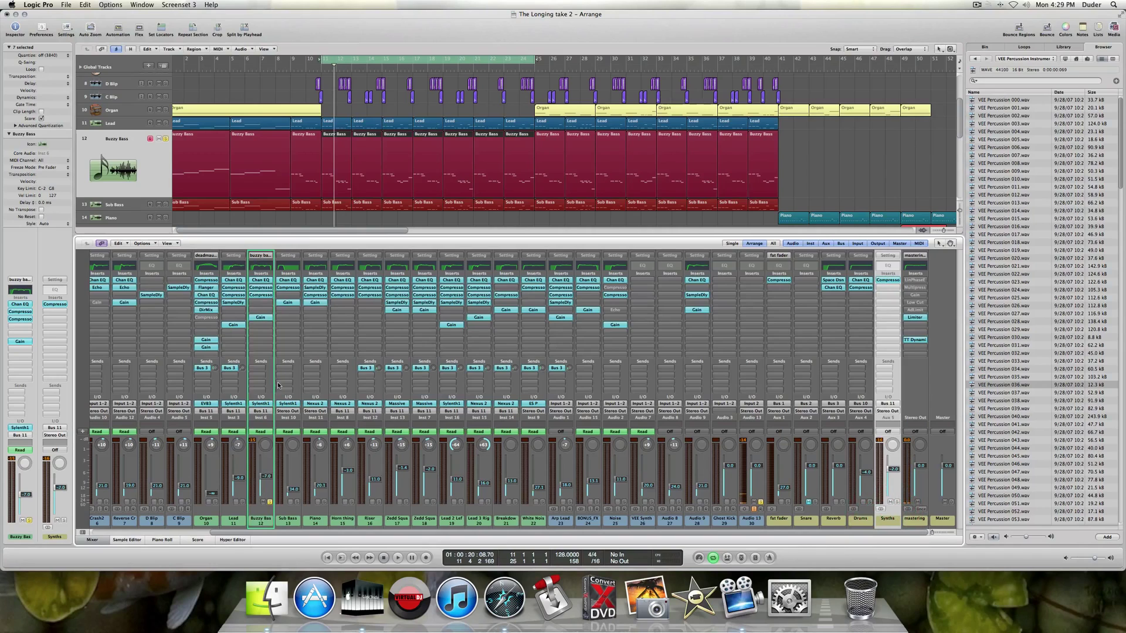
pyautogui.click(259, 521)
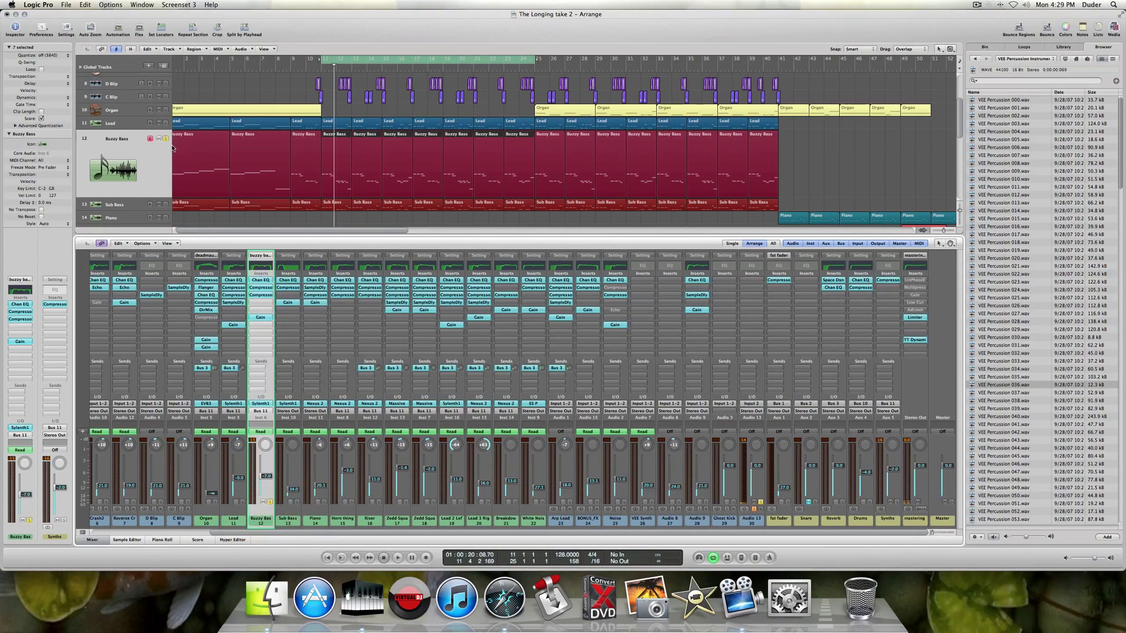
pyautogui.moveTo(165, 125); pyautogui.dragTo(166, 136)
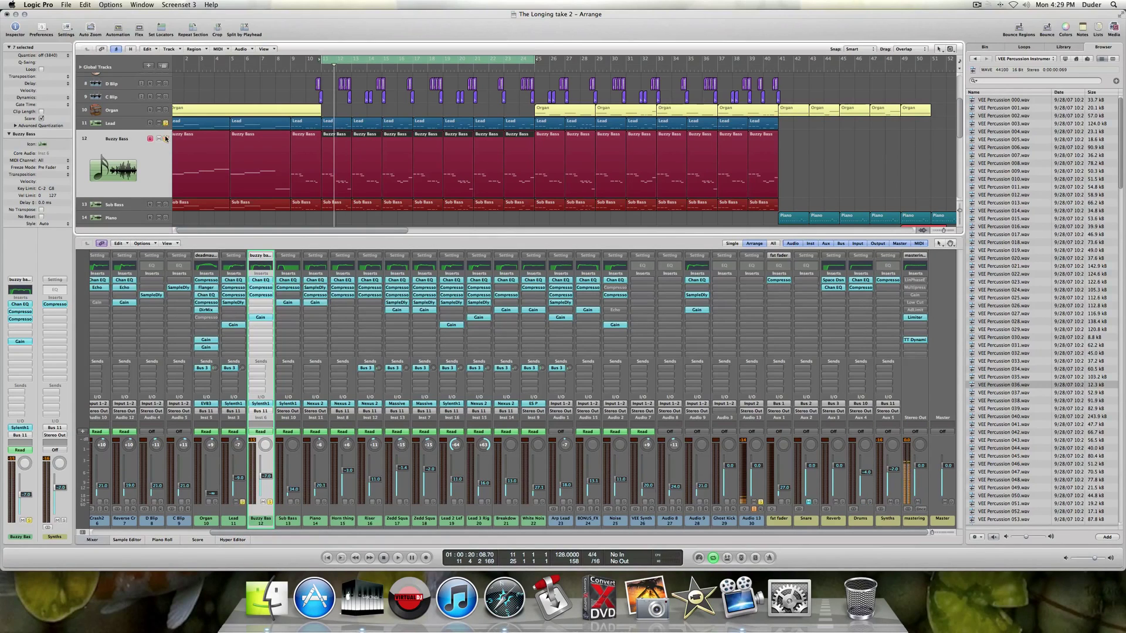
pyautogui.scroll(5, 167, 106)
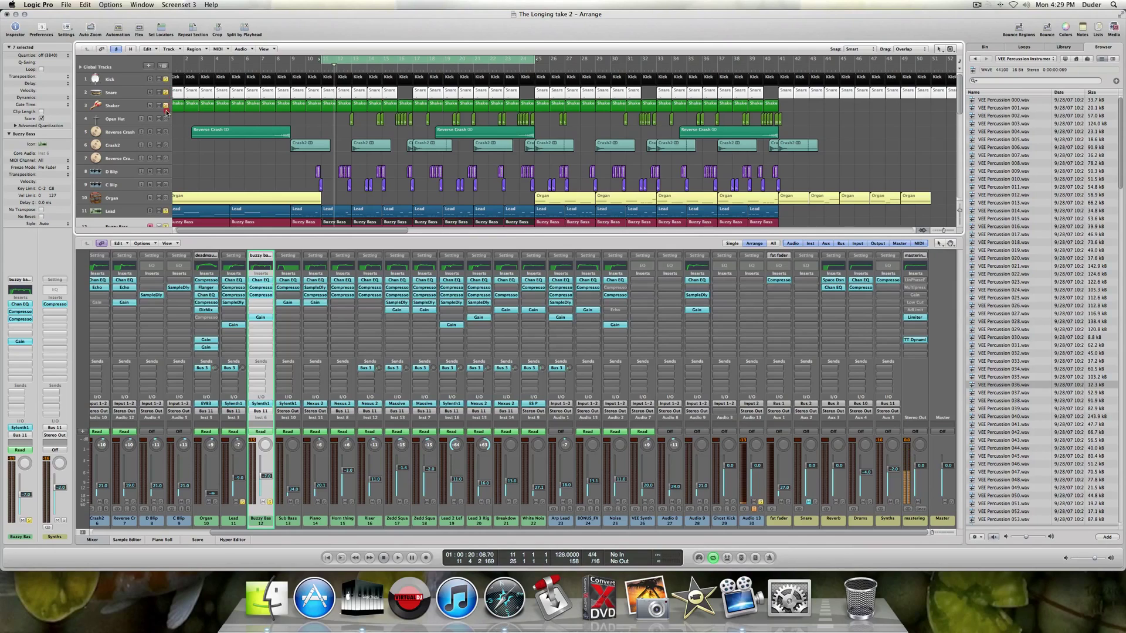
pyautogui.moveTo(167, 145); pyautogui.dragTo(167, 160)
pyautogui.click(168, 187)
pyautogui.press('space')
pyautogui.hotkey('ctrl', 'z')
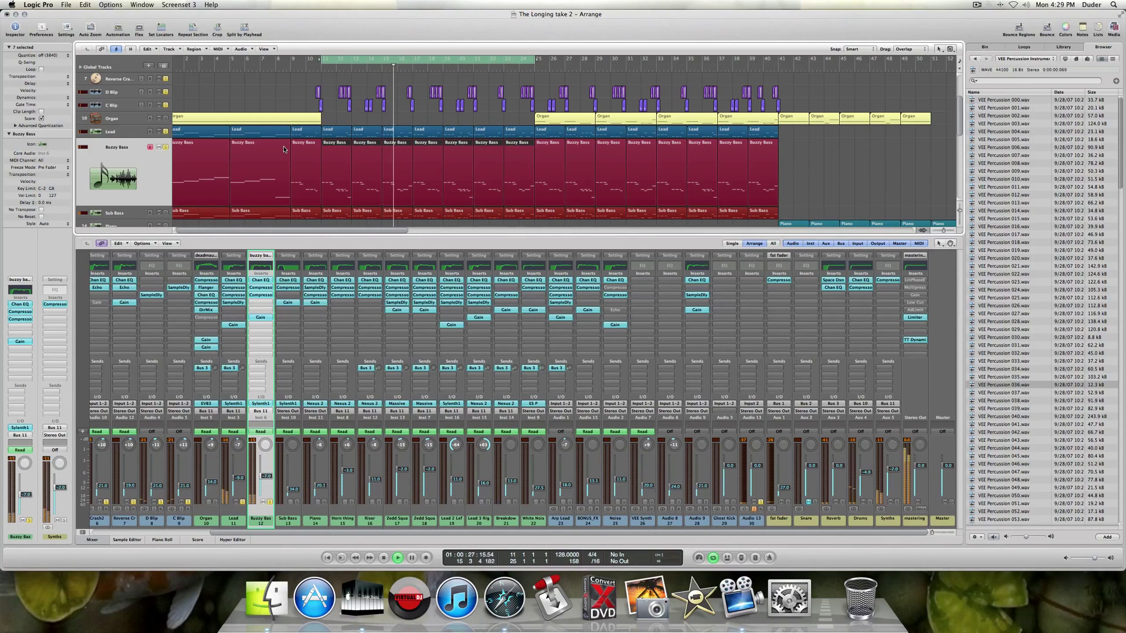
pyautogui.press('space')
# Turn off solo on the drum, blip, Lead and Buzzy Bass tracks.
pyautogui.scroll(5, 171, 117)
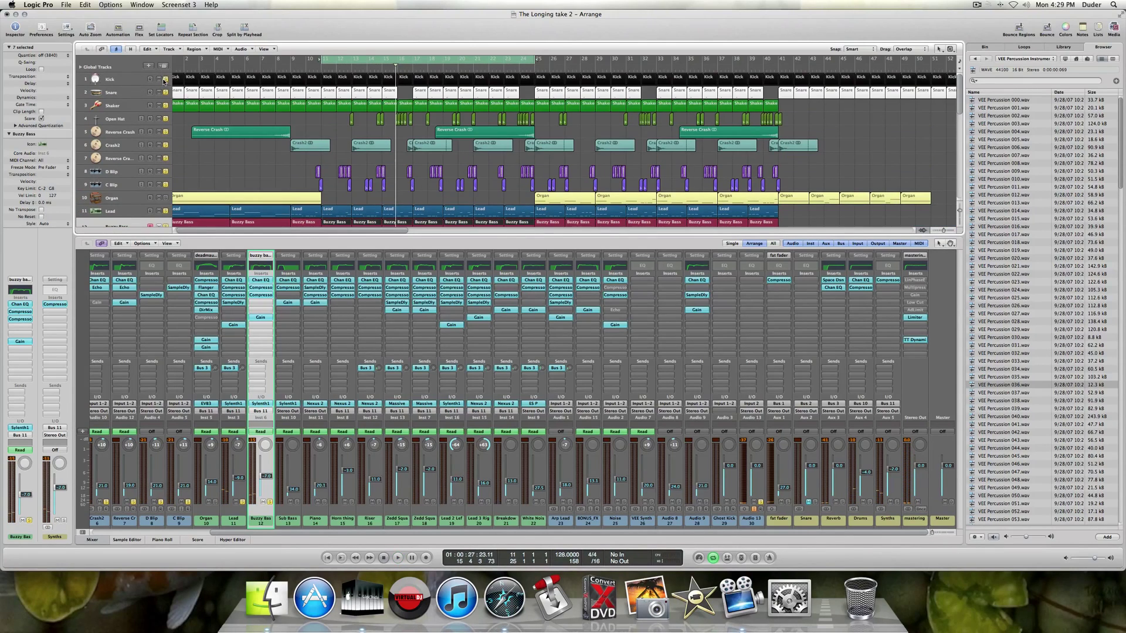
pyautogui.moveTo(165, 109); pyautogui.dragTo(167, 172)
pyautogui.click(166, 186)
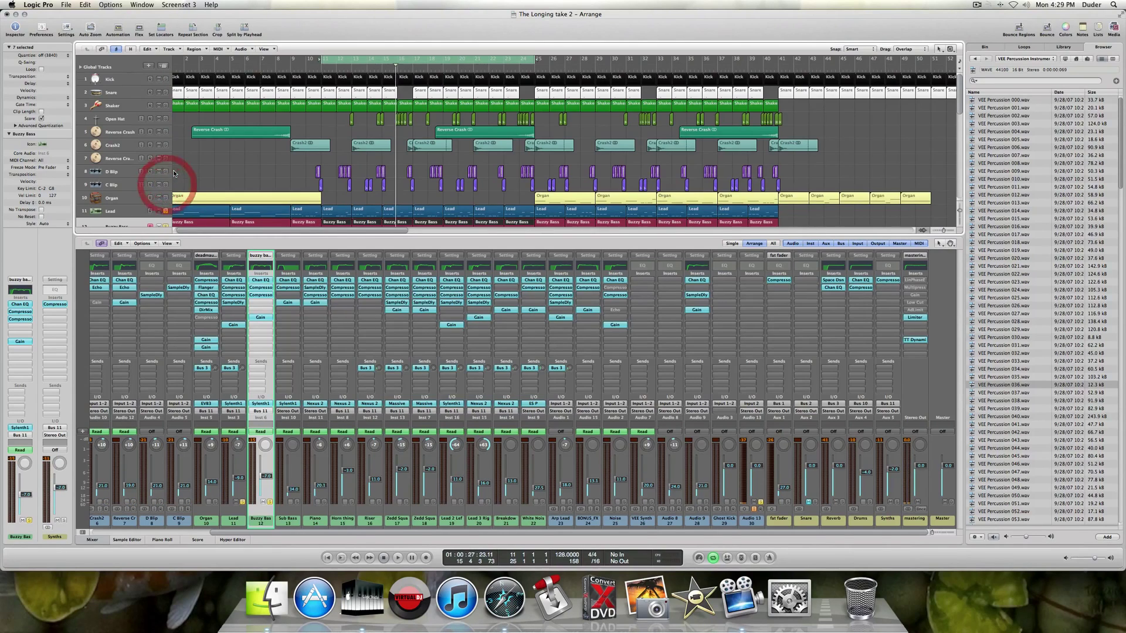
pyautogui.scroll(-6, 170, 128)
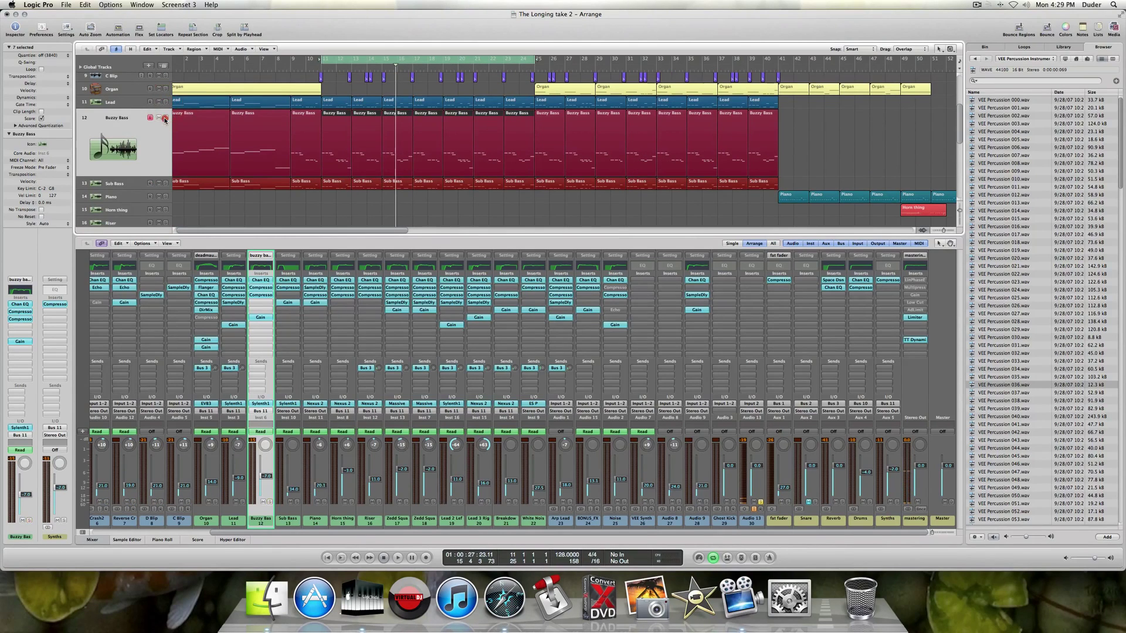
pyautogui.click(165, 117)
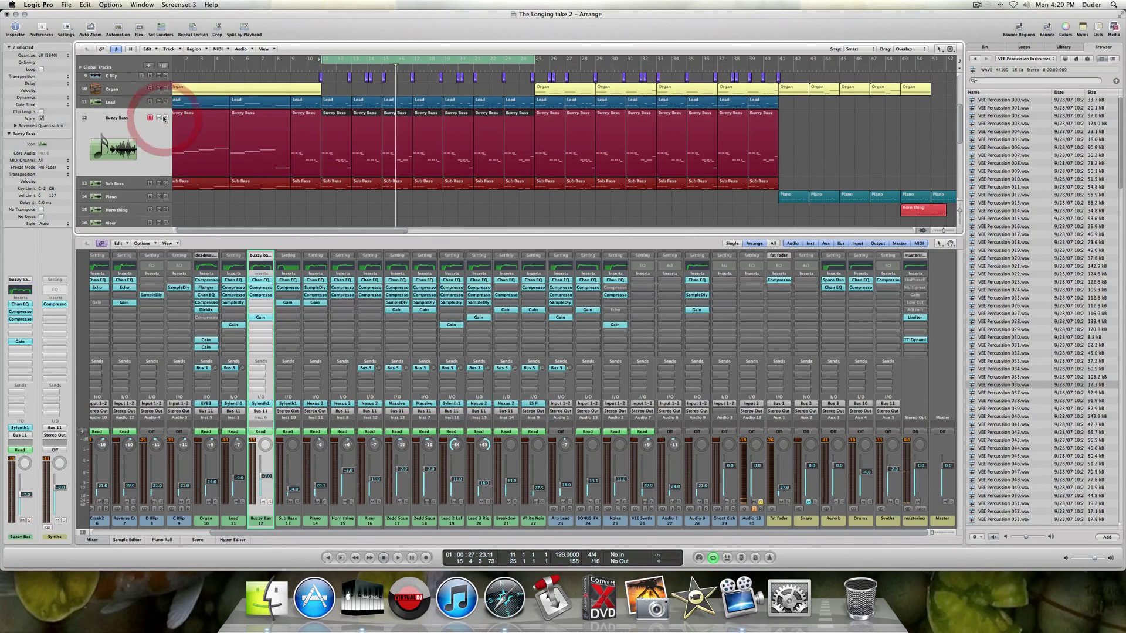
# Select the Sub Bass track, open its Sylenth1 instrument, and inspect the settings of Part B and Part A.
pyautogui.click(125, 182)
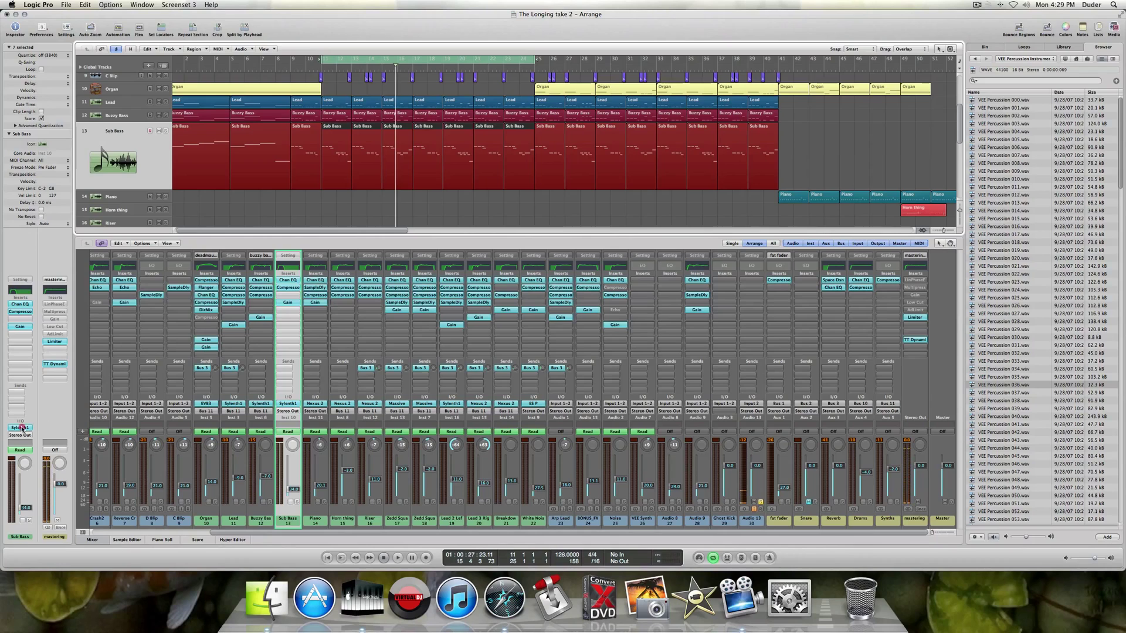
pyautogui.click(21, 428)
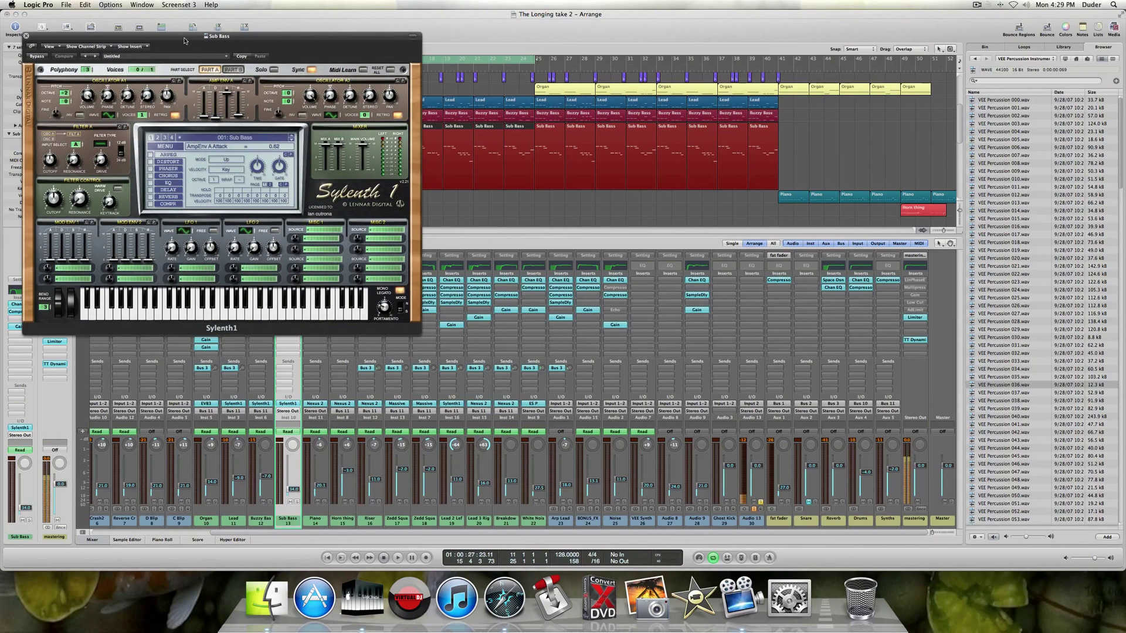
pyautogui.moveTo(184, 41); pyautogui.dragTo(261, 42)
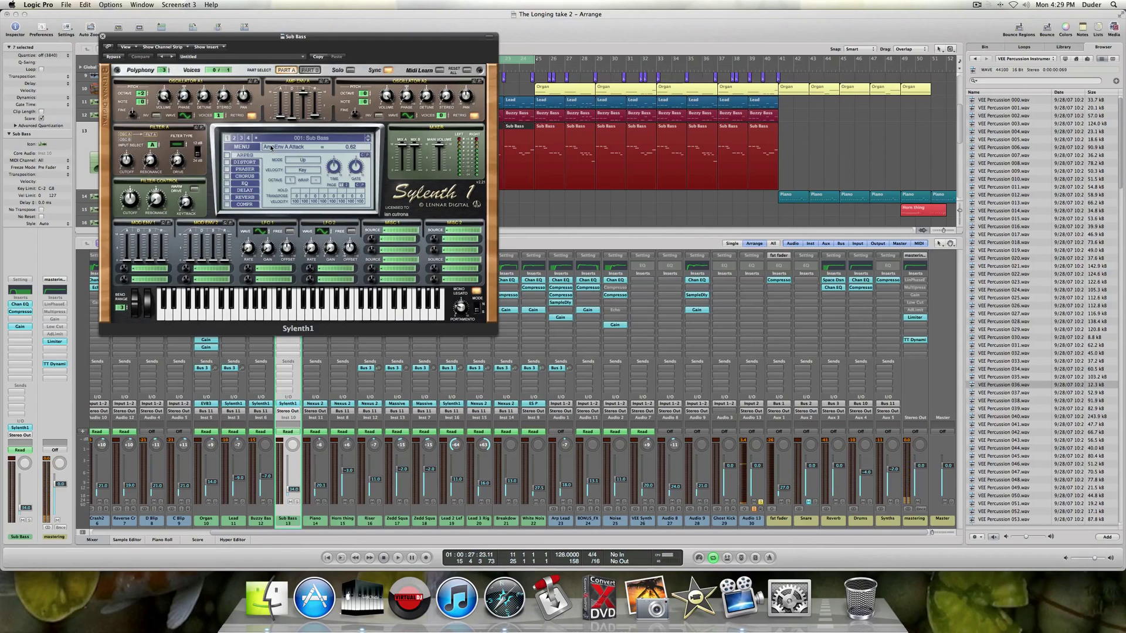
pyautogui.click(306, 70)
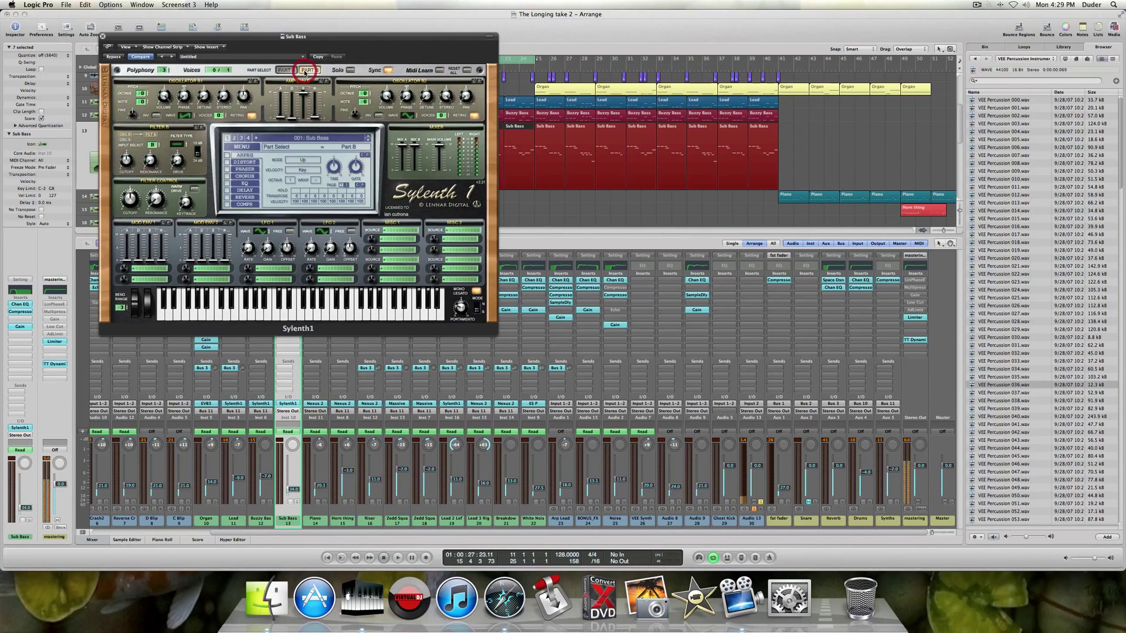
pyautogui.click(285, 70)
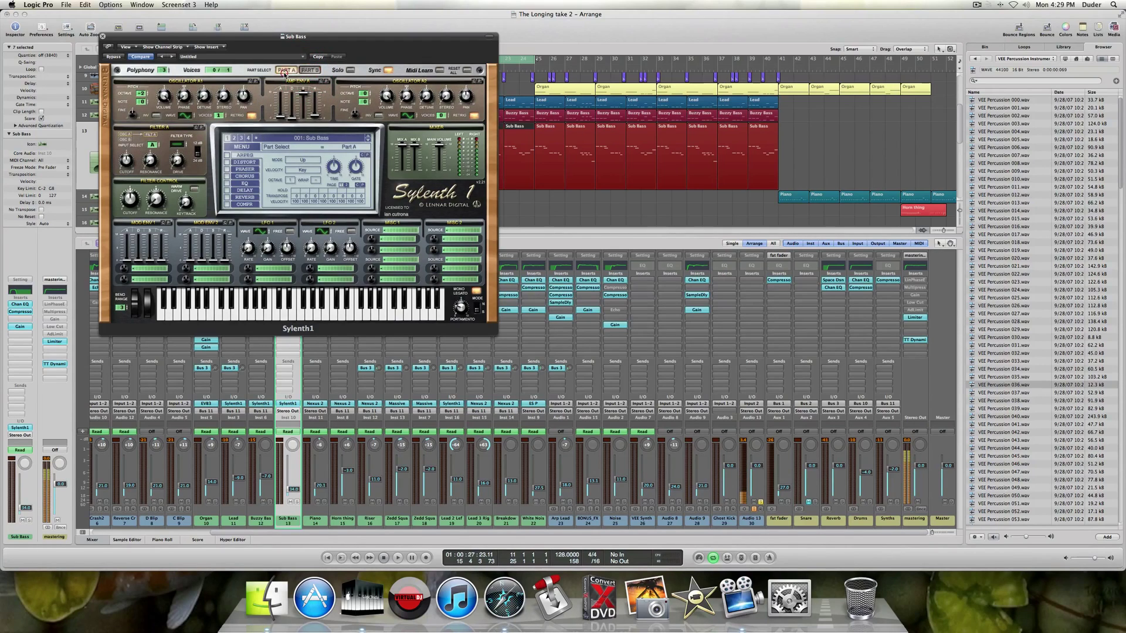
# Show the wave setting of Sylenth1's oscillator A1 and try a few notes on the synth's keyboard.
pyautogui.click(184, 116)
pyautogui.click(313, 314)
pyautogui.click(383, 311)
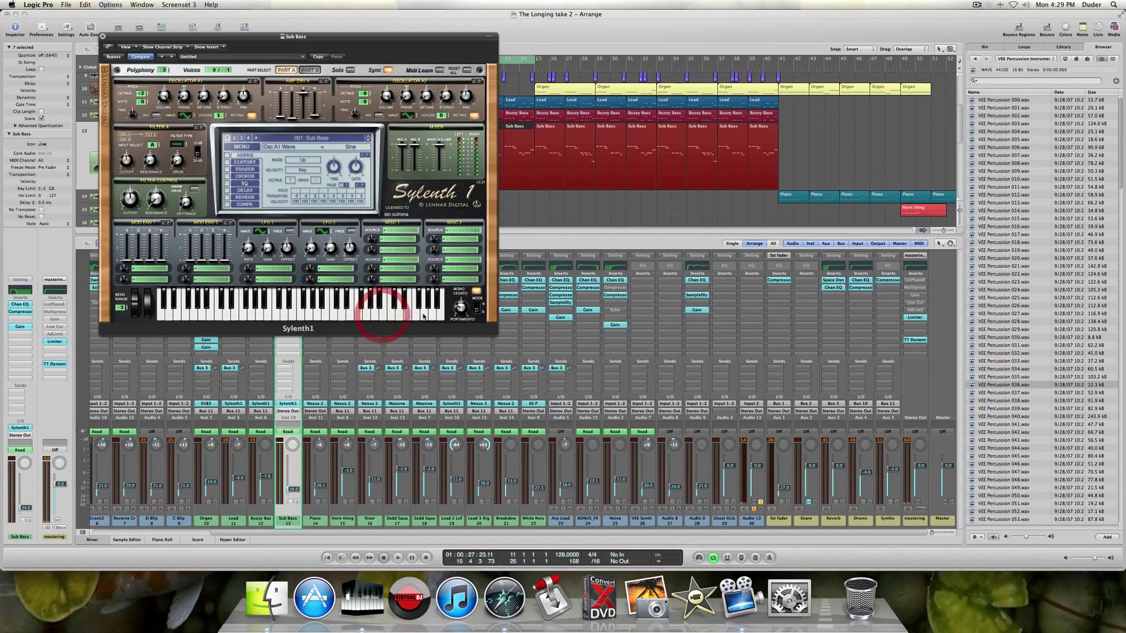
pyautogui.click(424, 315)
# Solo the Sub Bass track, play low and high notes on the Sylenth1 keyboard, and close the synth window.
pyautogui.moveTo(186, 36); pyautogui.dragTo(412, 63)
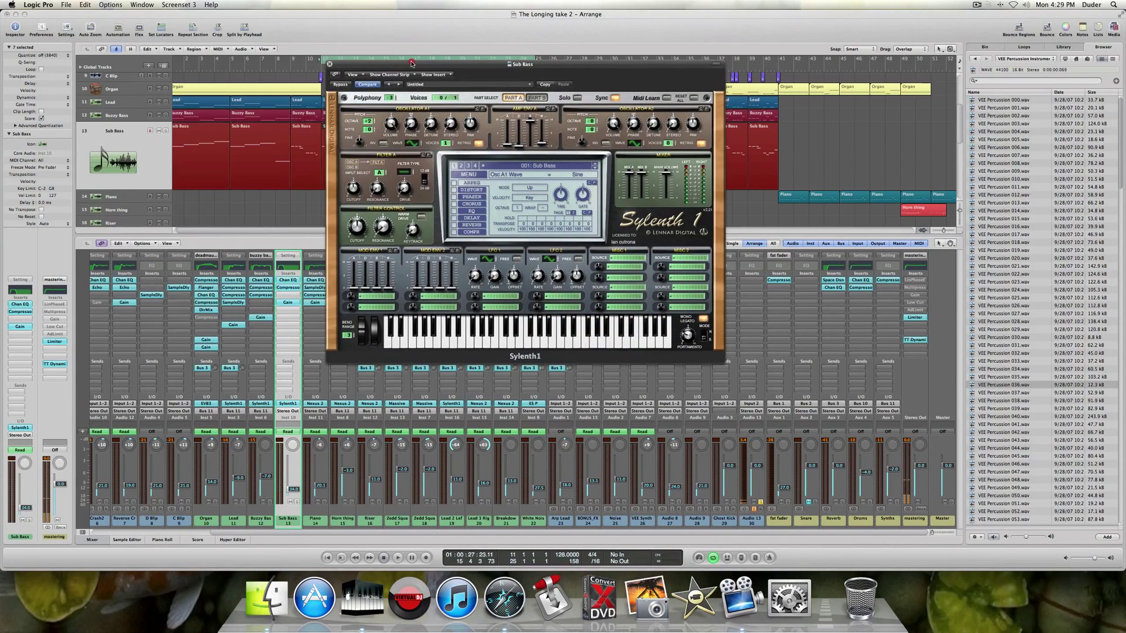
pyautogui.click(165, 130)
pyautogui.click(534, 345)
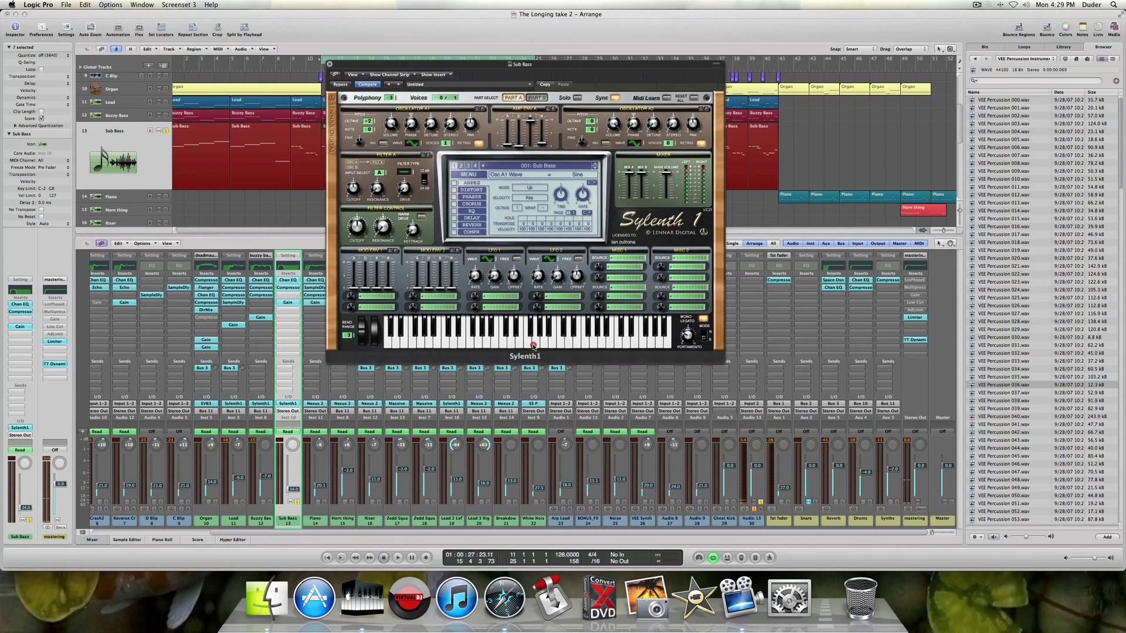
pyautogui.click(458, 345)
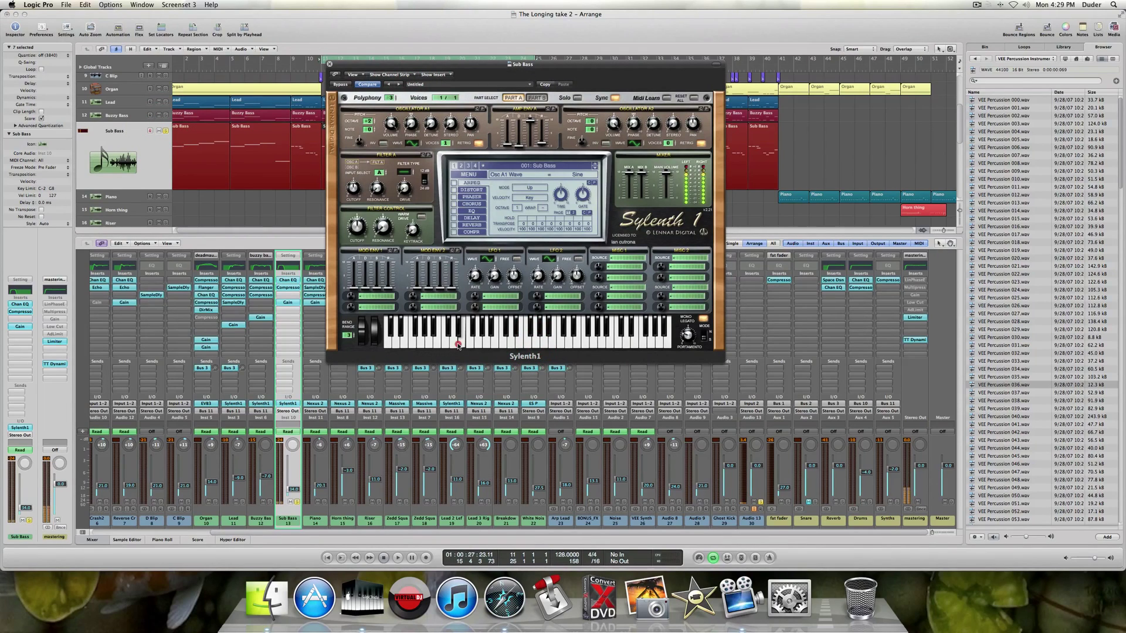
pyautogui.click(623, 343)
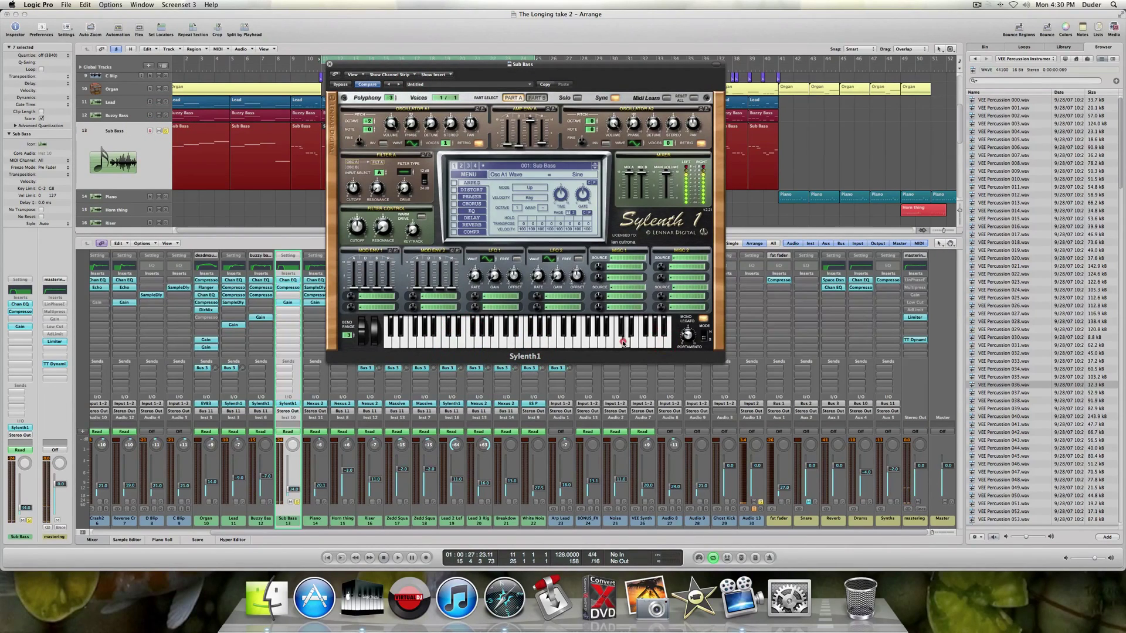
pyautogui.click(569, 344)
pyautogui.click(464, 345)
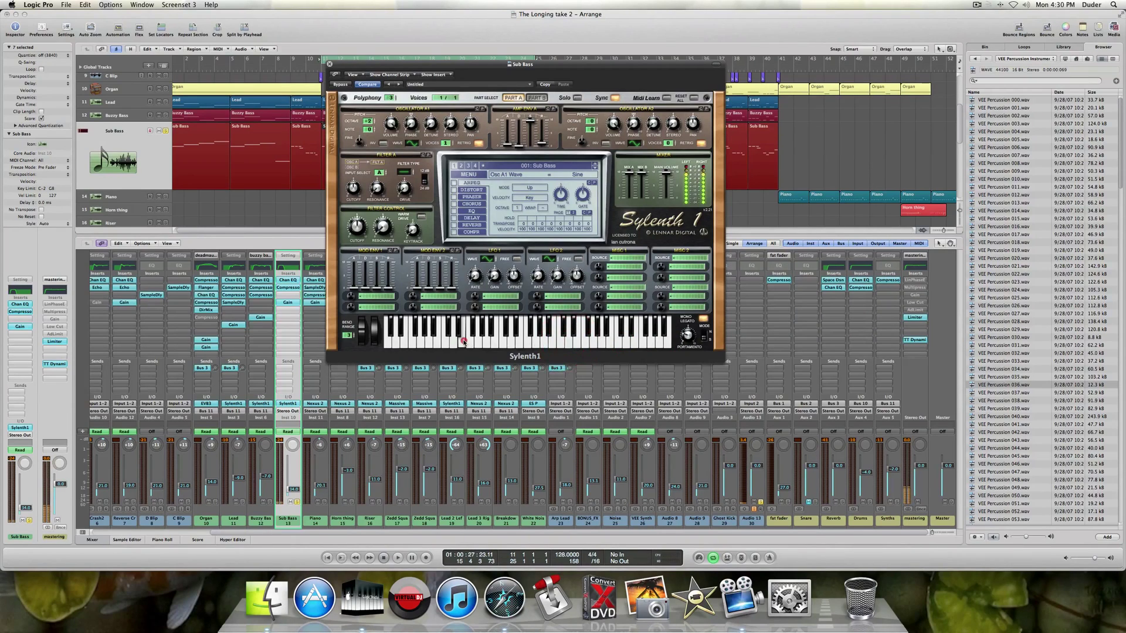
pyautogui.click(437, 345)
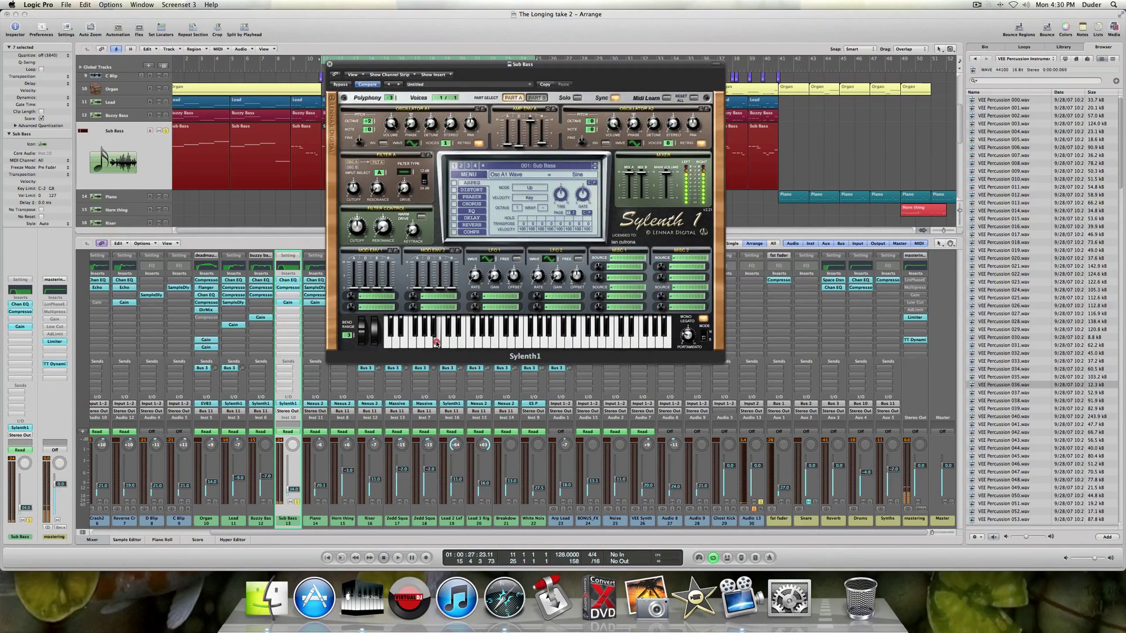
pyautogui.click(500, 345)
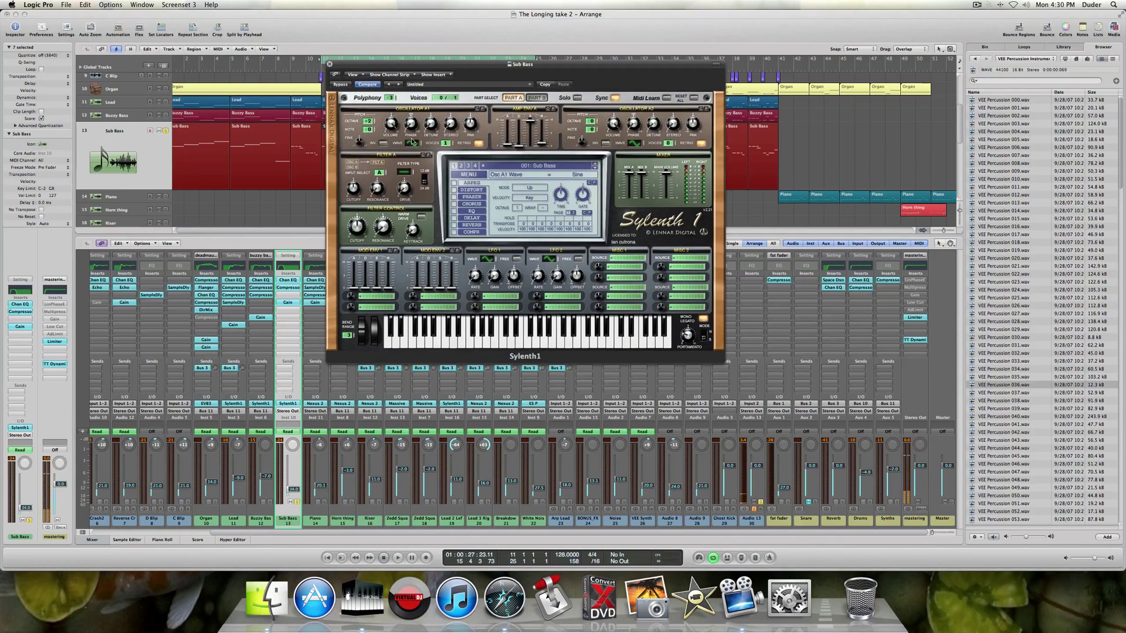
pyautogui.click(329, 65)
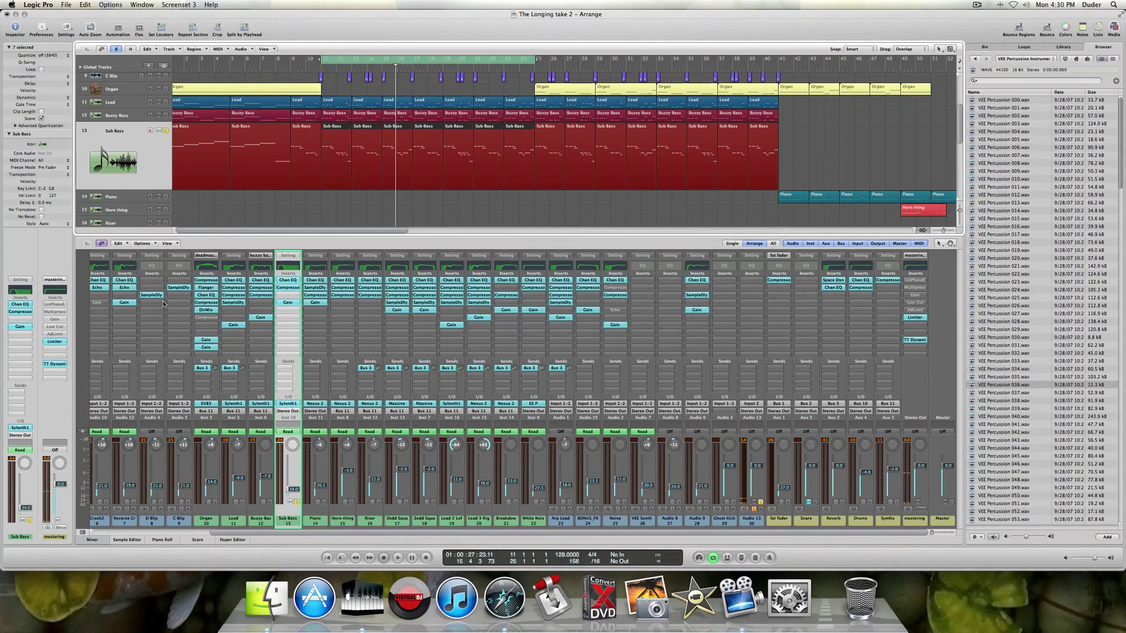
# Audition the Sub Bass with its Channel EQ open, inspect its Compressor side-chained to Bus 1, and close both.
pyautogui.click(18, 304)
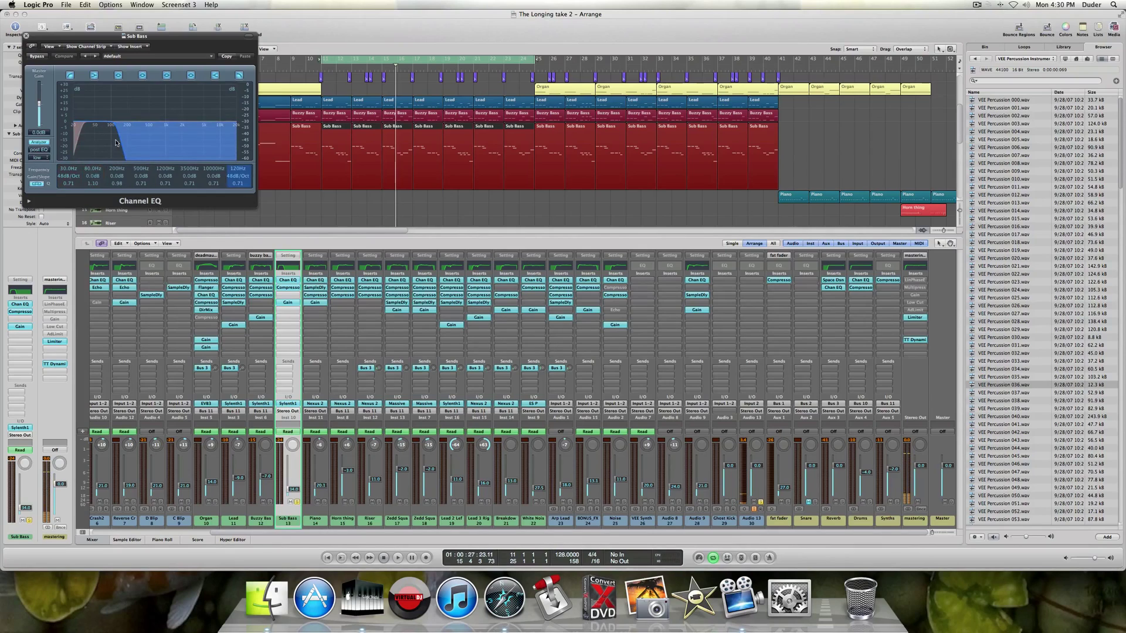
pyautogui.press('space')
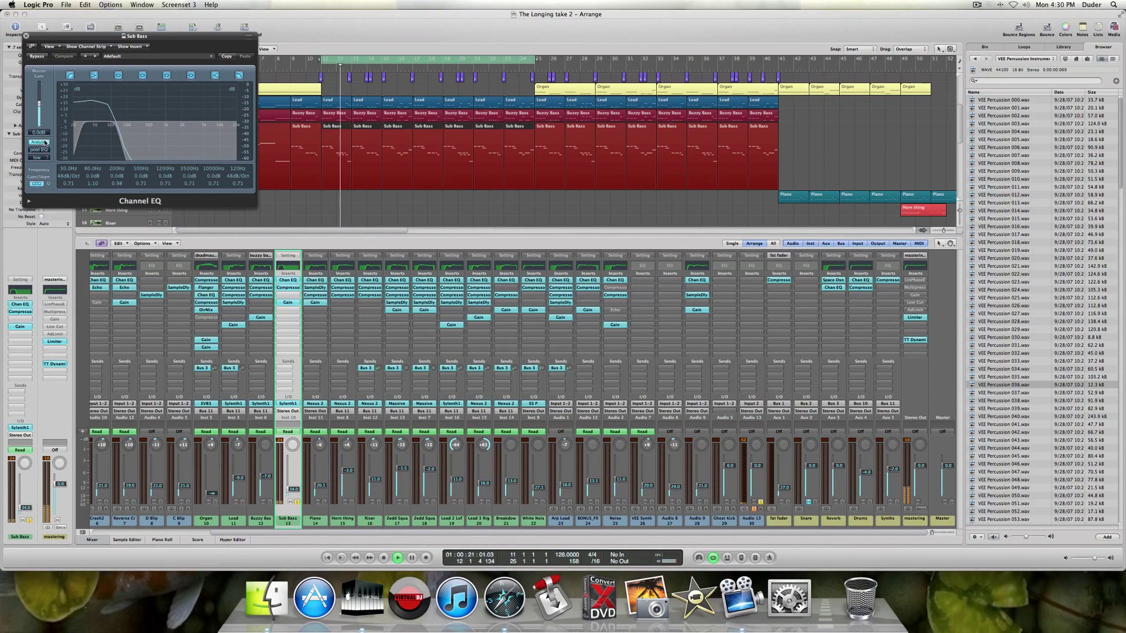
pyautogui.press('space')
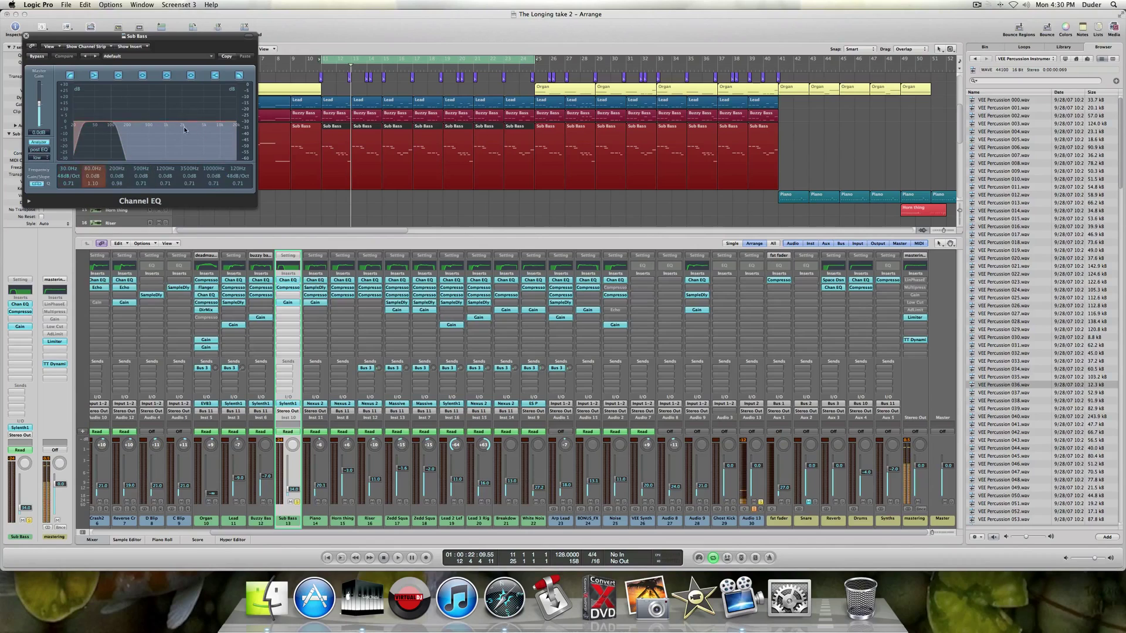
pyautogui.click(25, 36)
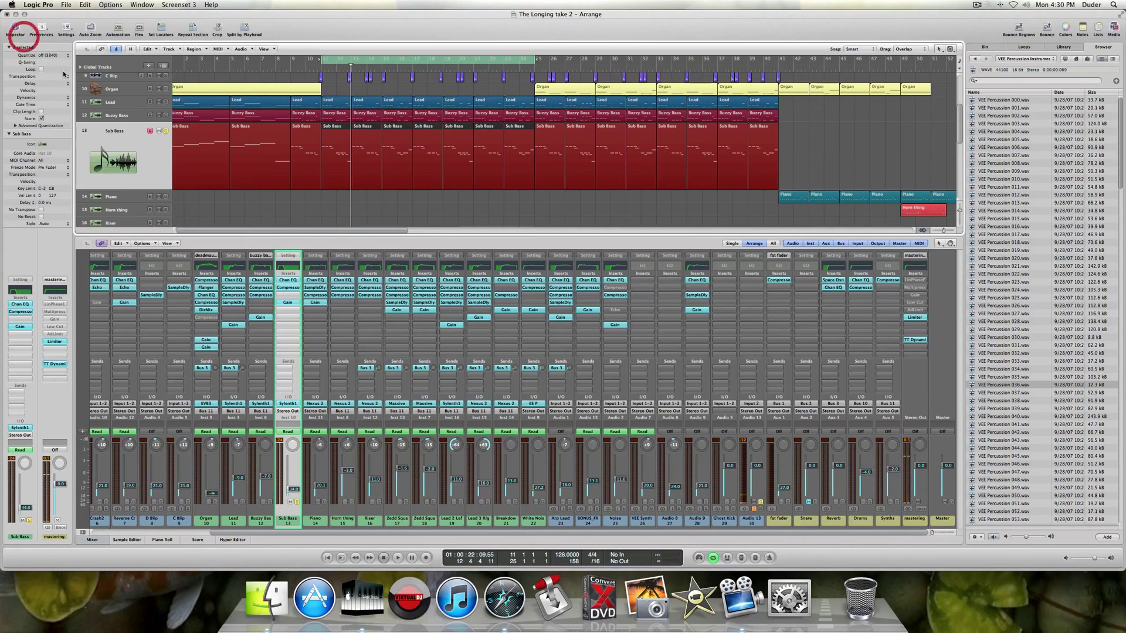
pyautogui.click(28, 314)
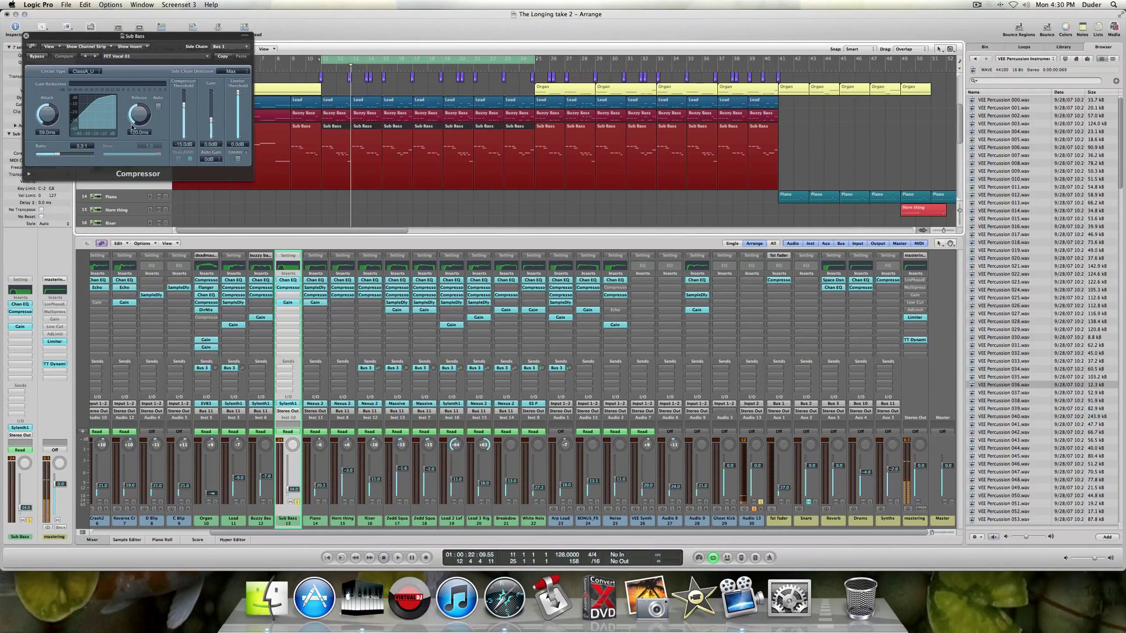
pyautogui.click(26, 36)
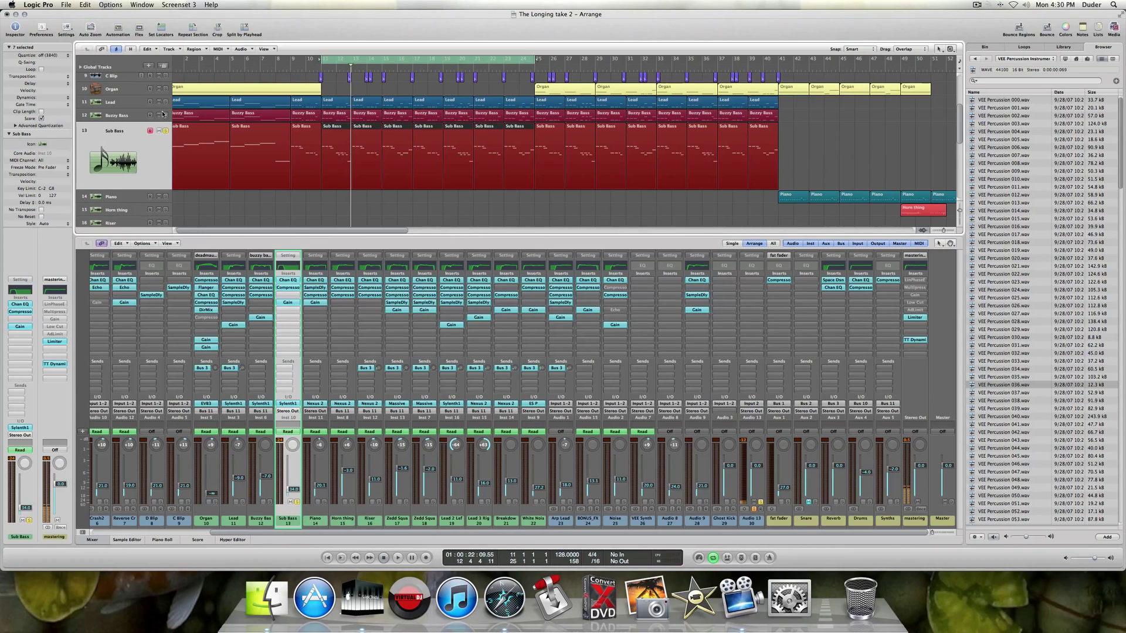
# Solo the drum, blip, Lead and Buzzy Bass tracks alongside the Sub Bass and play them together.
pyautogui.scroll(5, 165, 120)
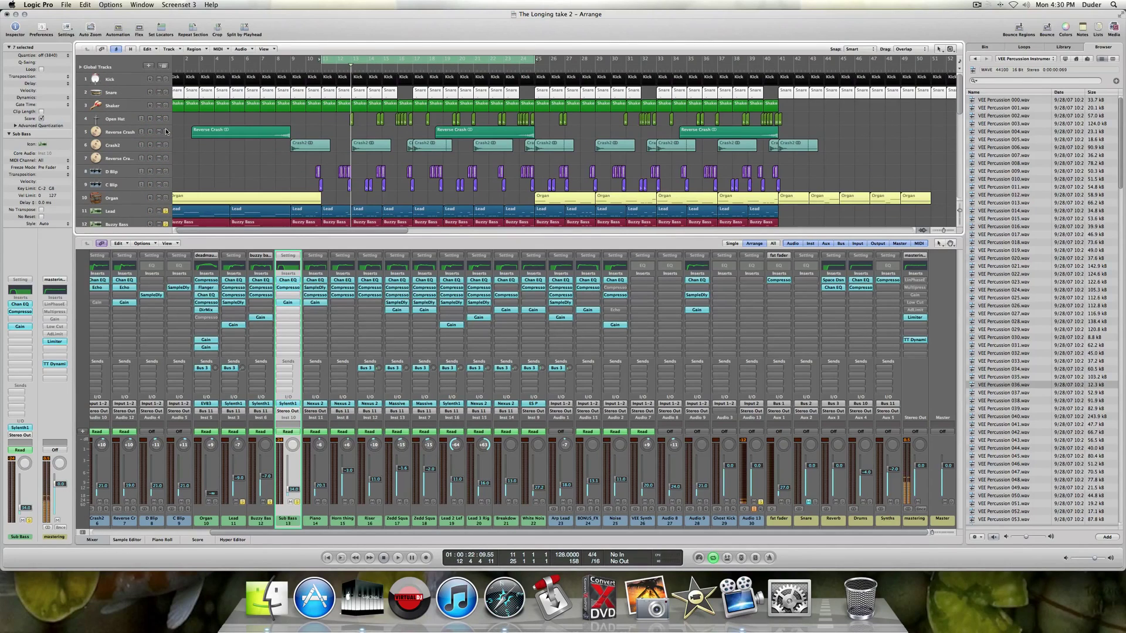
pyautogui.moveTo(163, 140); pyautogui.dragTo(164, 182)
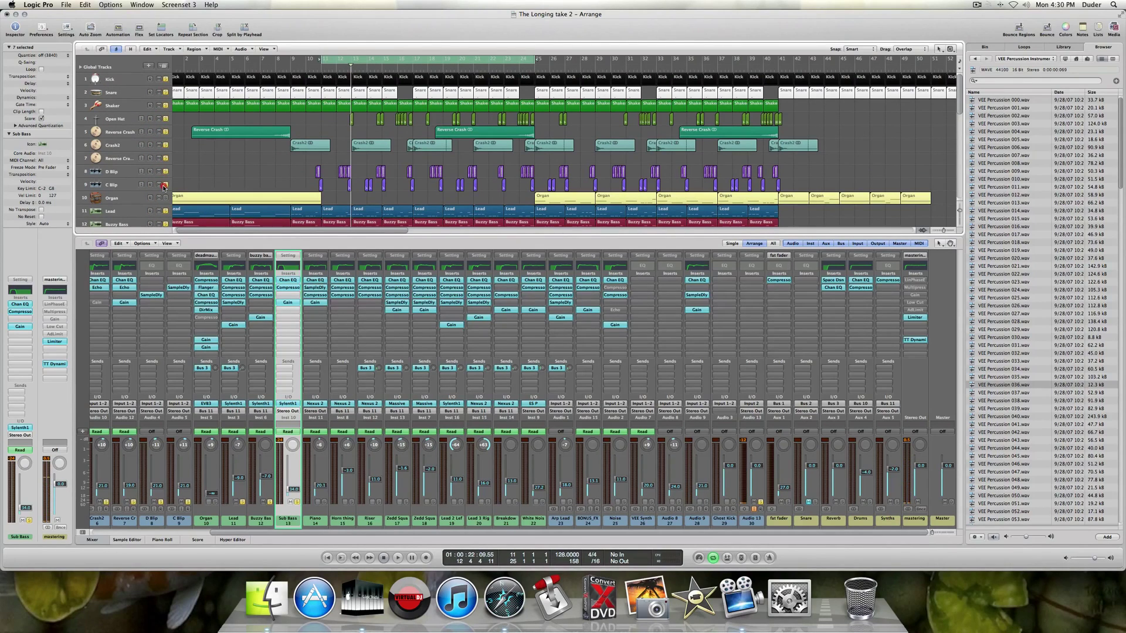
pyautogui.press('space')
pyautogui.scroll(-3, 236, 154)
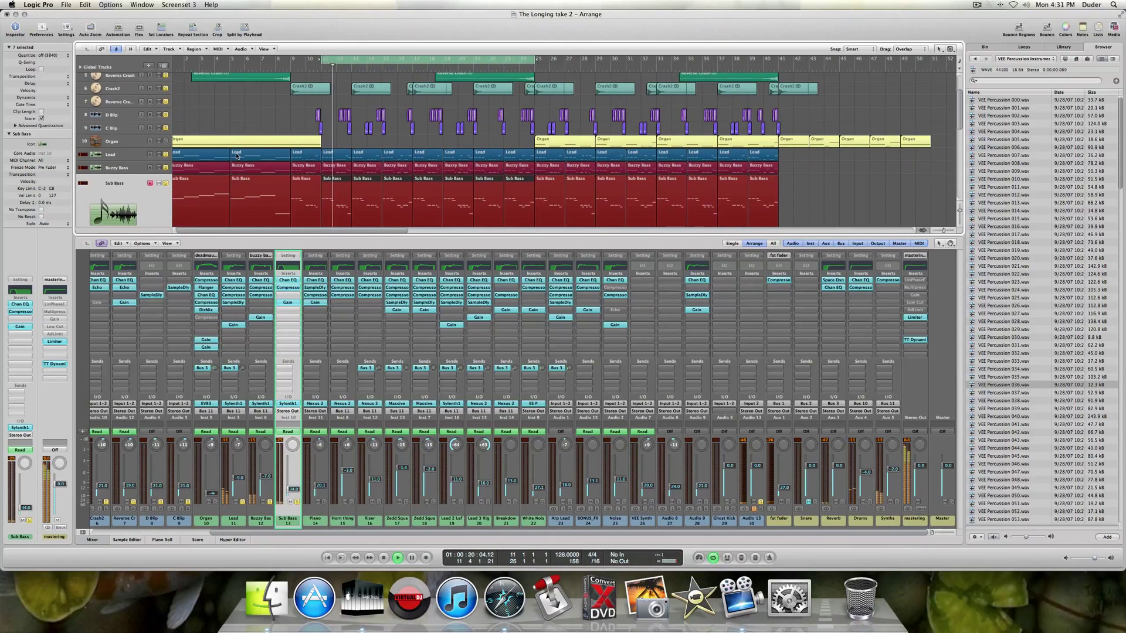
pyautogui.scroll(-3, 237, 155)
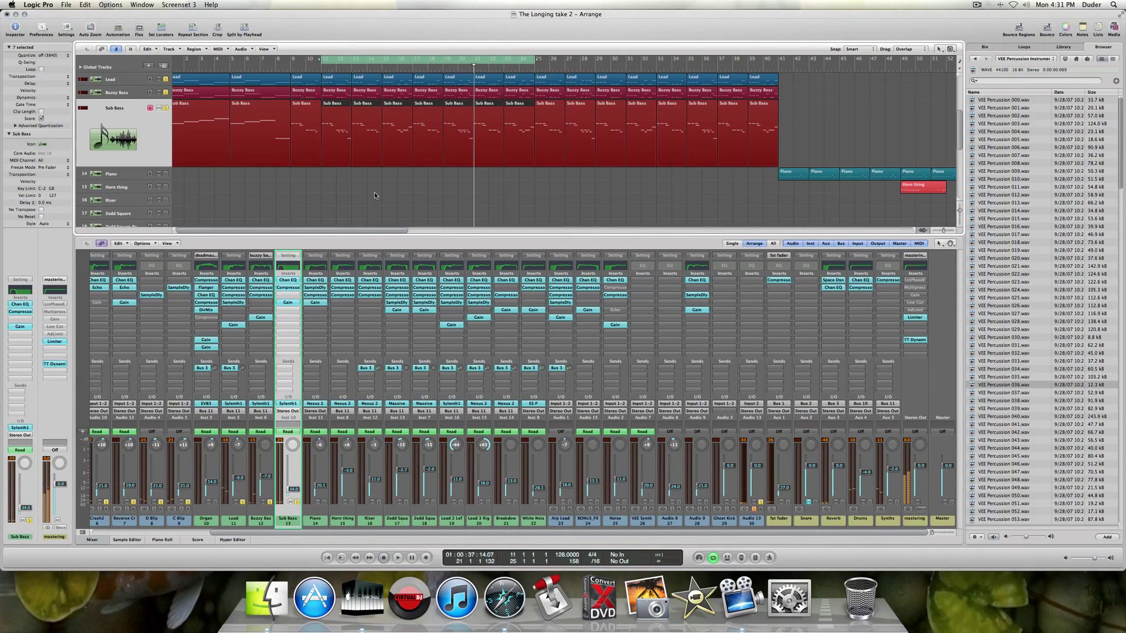
# Turn off solo on all the soloed tracks from the Kick down to the Sub Bass.
pyautogui.scroll(5, 170, 111)
pyautogui.scroll(2, 171, 111)
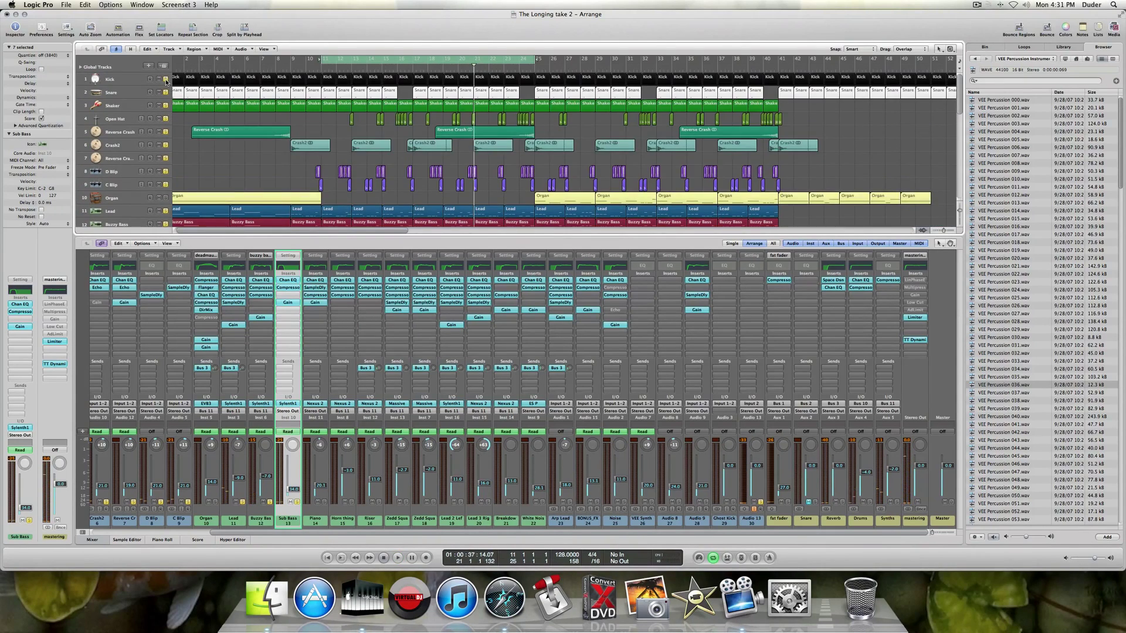
pyautogui.click(166, 222)
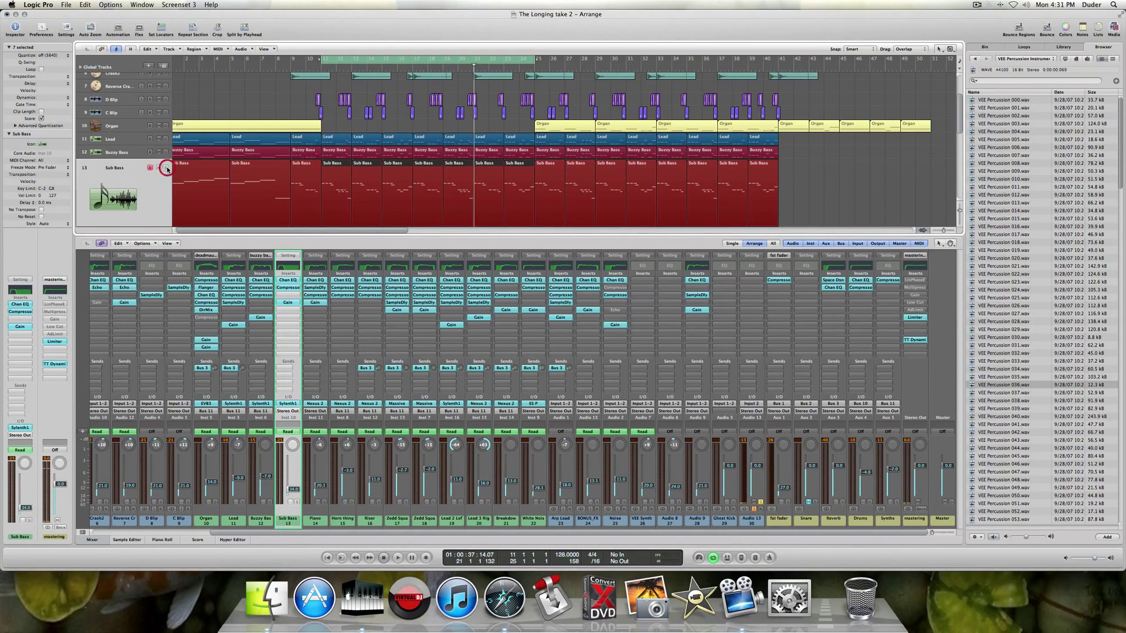
# Hide the mixer to enlarge the arrangement and select the Organ track.
pyautogui.scroll(-8, 375, 161)
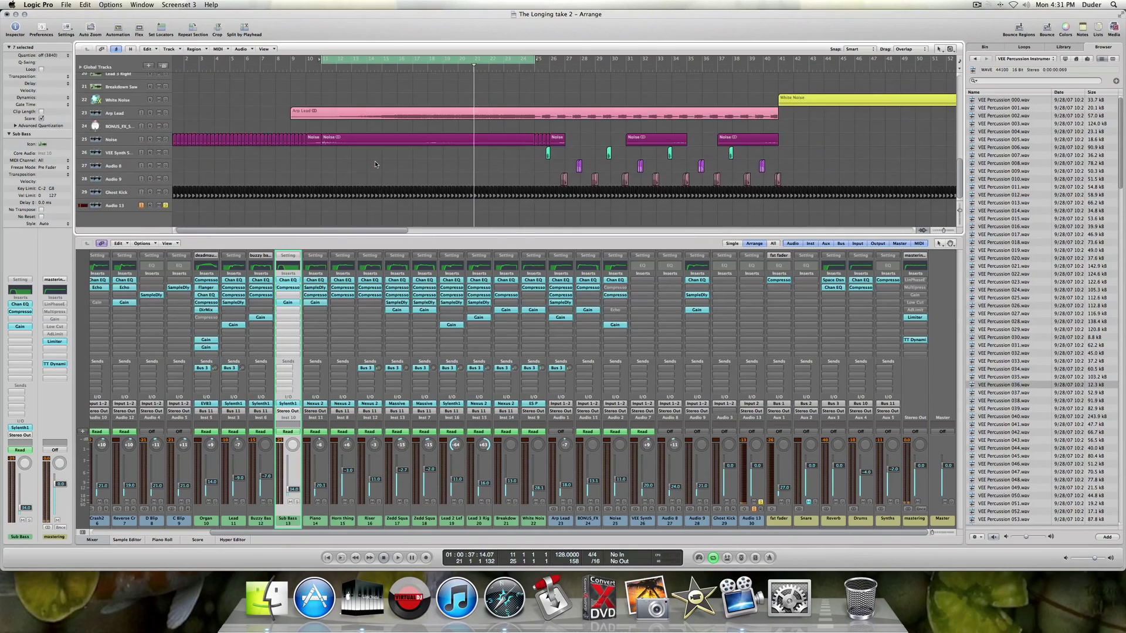
pyautogui.scroll(5, 375, 161)
pyautogui.scroll(-5, 375, 161)
pyautogui.scroll(6, 375, 160)
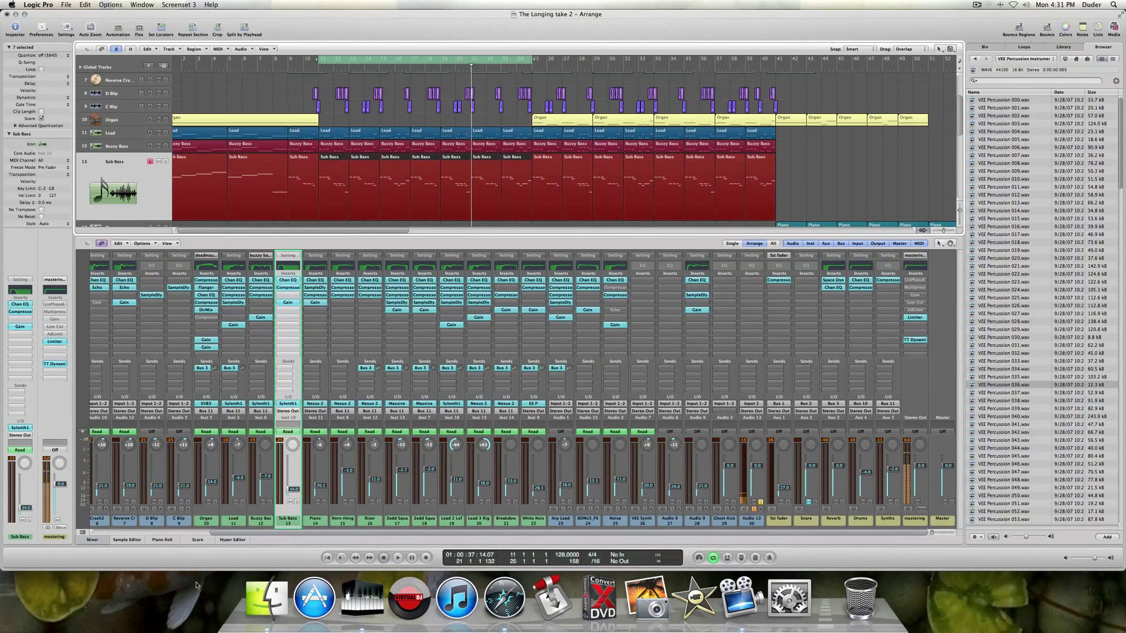
pyautogui.click(98, 542)
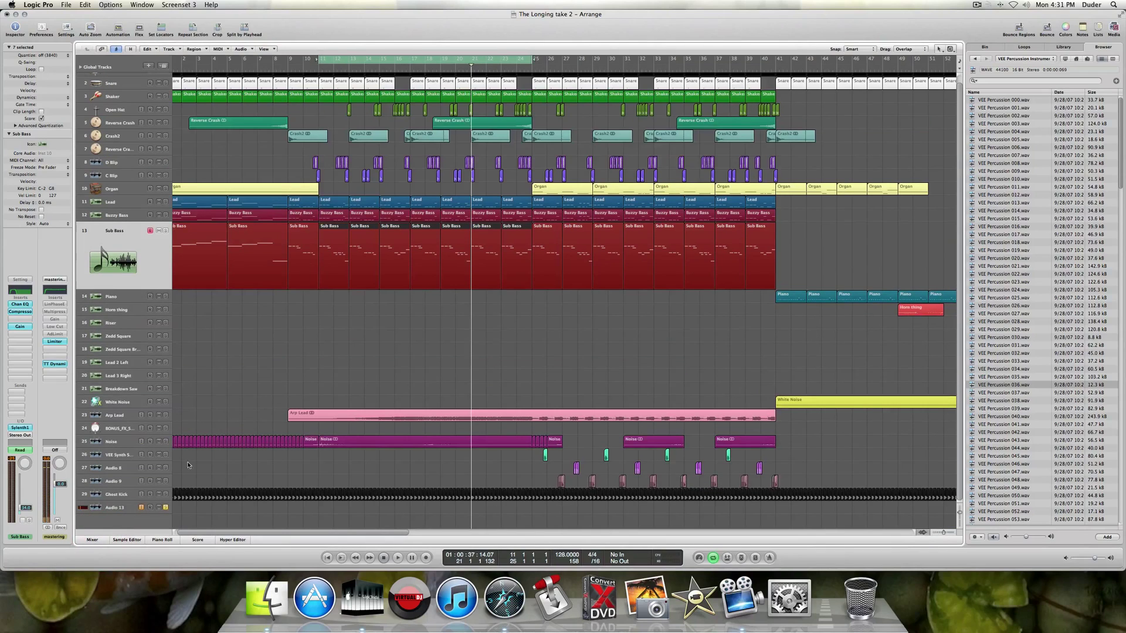
pyautogui.click(174, 189)
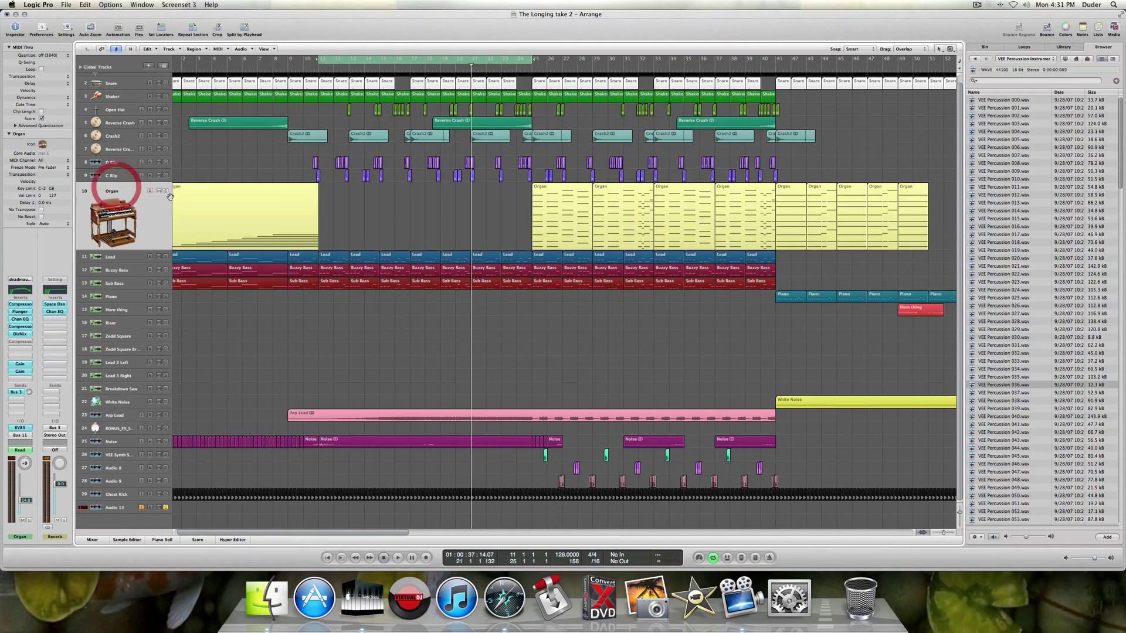
pyautogui.hscroll(-1, 157, 194)
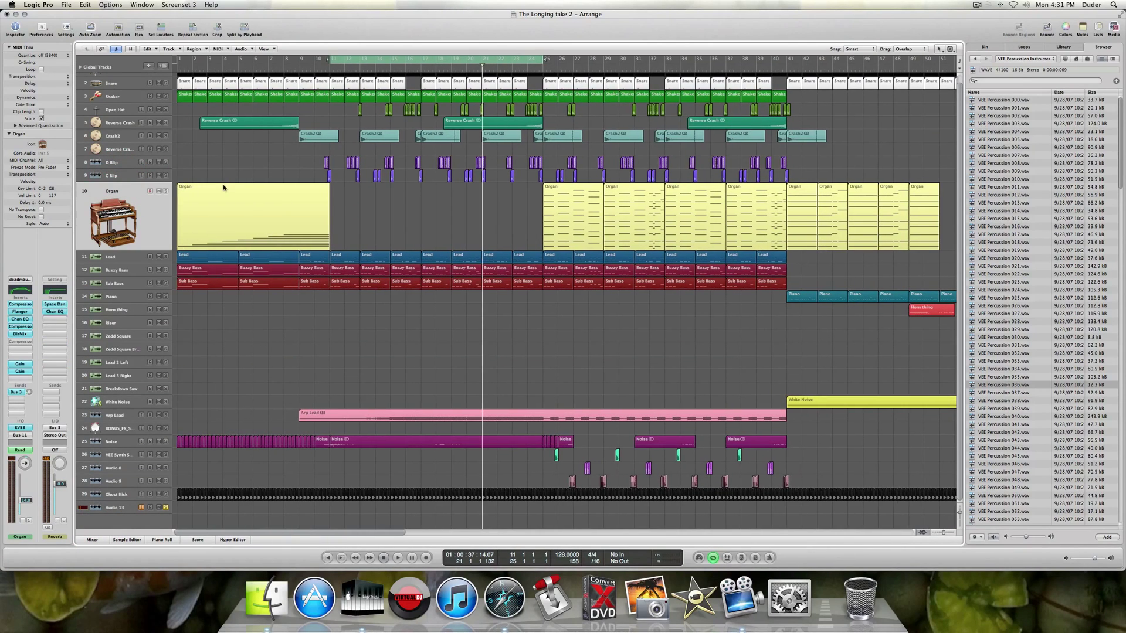
# Solo the Organ track, set the cycle range from bar 25 to bar 29, and audition that section.
pyautogui.click(166, 191)
pyautogui.click(345, 65)
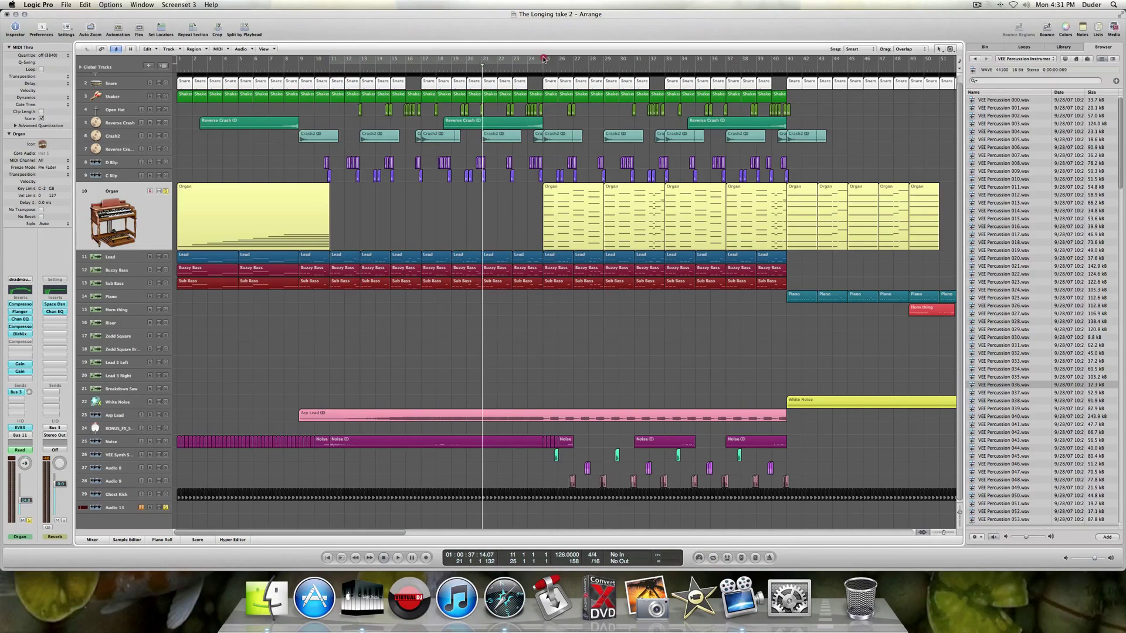
pyautogui.moveTo(544, 59); pyautogui.dragTo(606, 59)
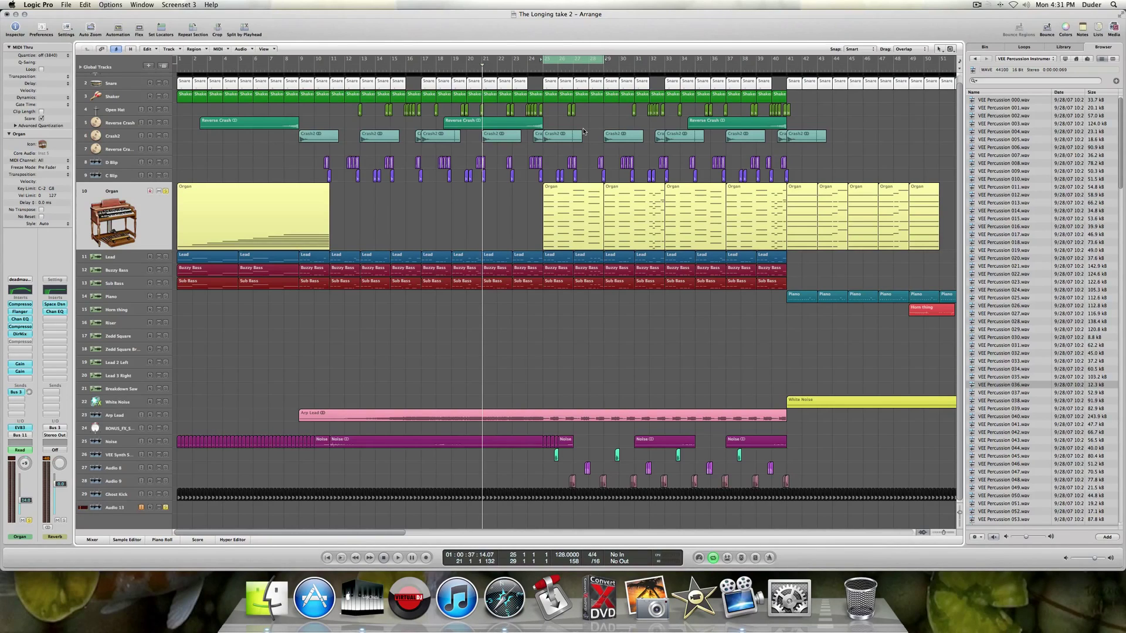
pyautogui.press('space')
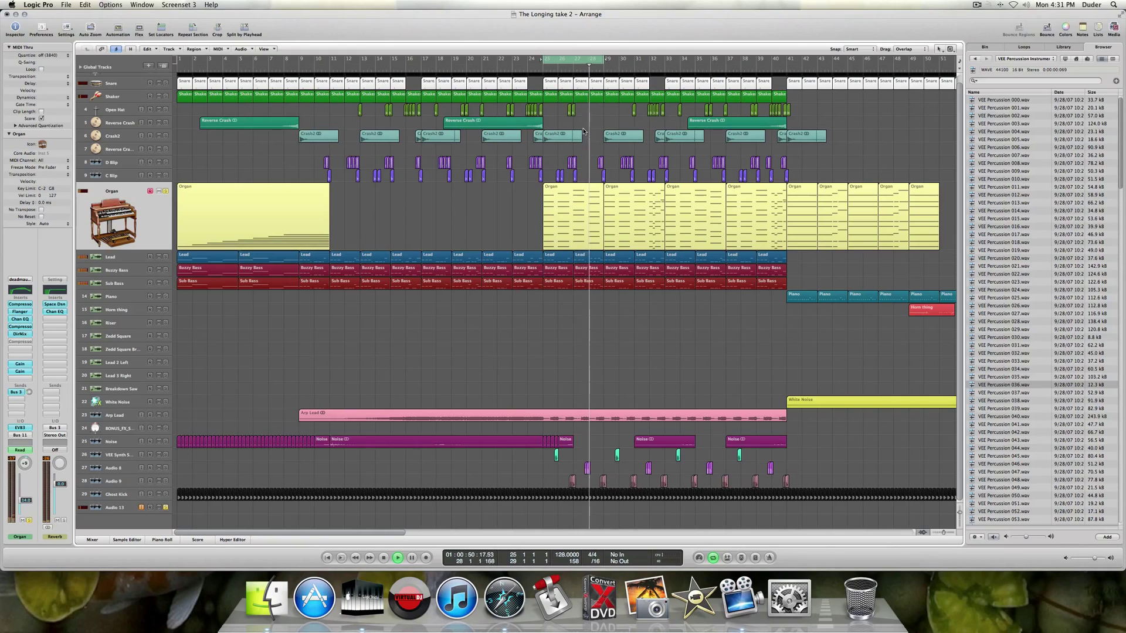
pyautogui.press('space')
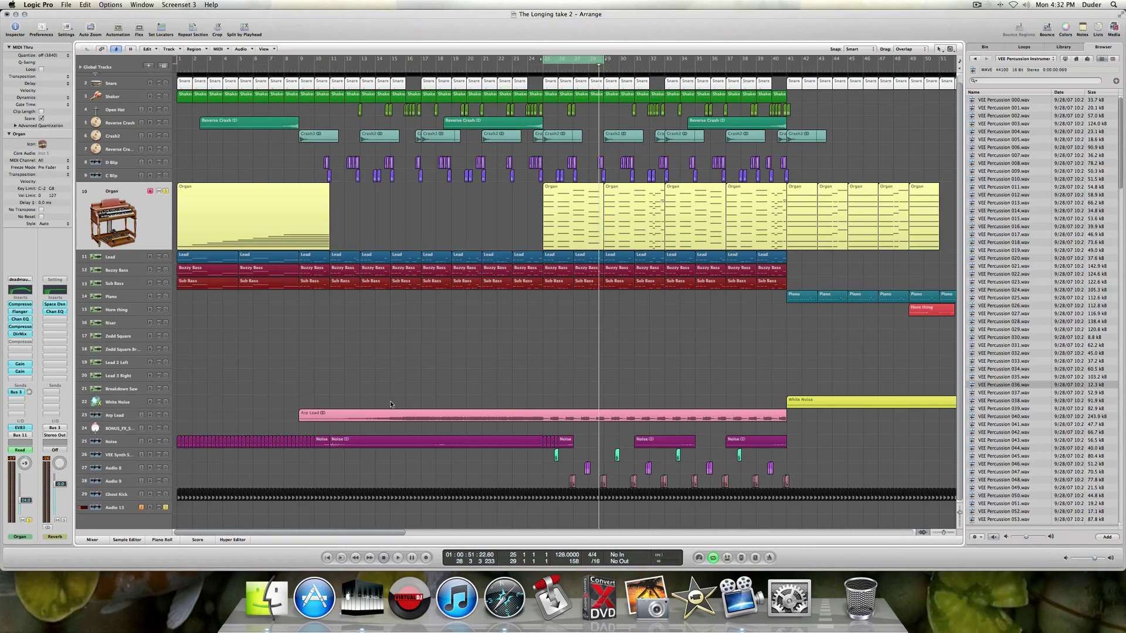
# Open the Organ's Channel EQ and EVB3 instrument, look over the EVB3 preset categories, and close the EVB3 window.
pyautogui.click(20, 319)
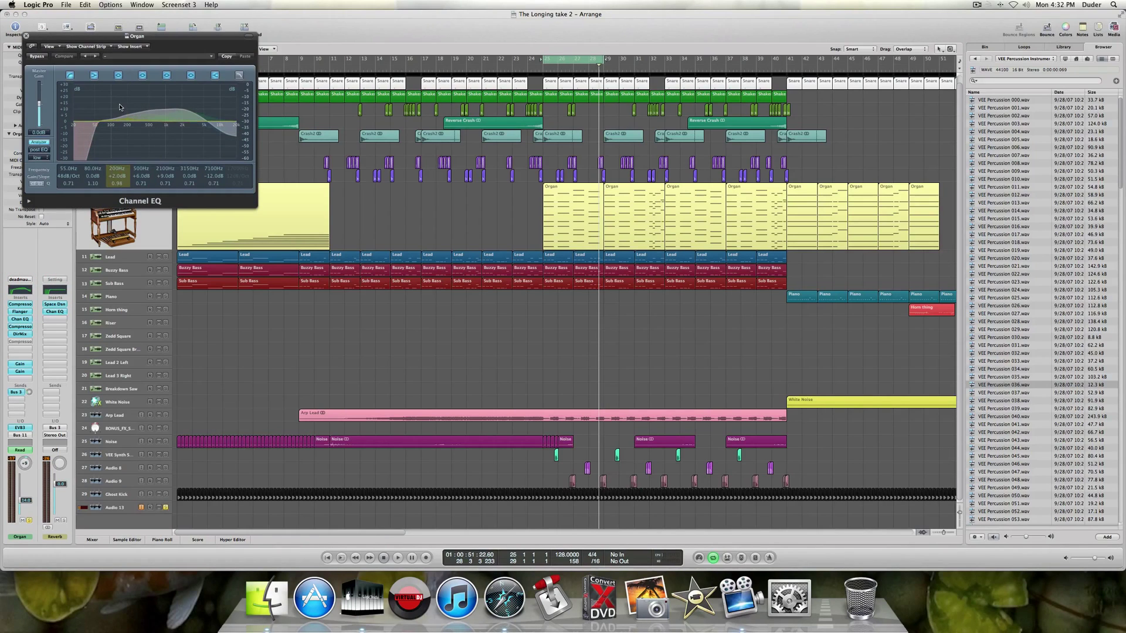
pyautogui.click(26, 428)
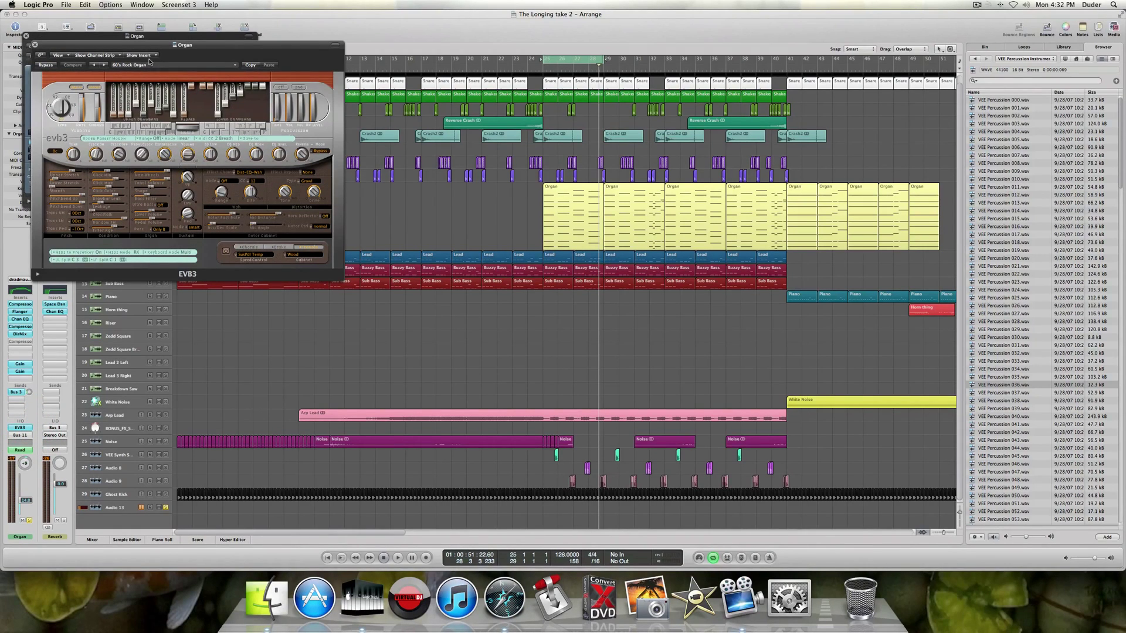
pyautogui.moveTo(150, 47); pyautogui.dragTo(405, 203)
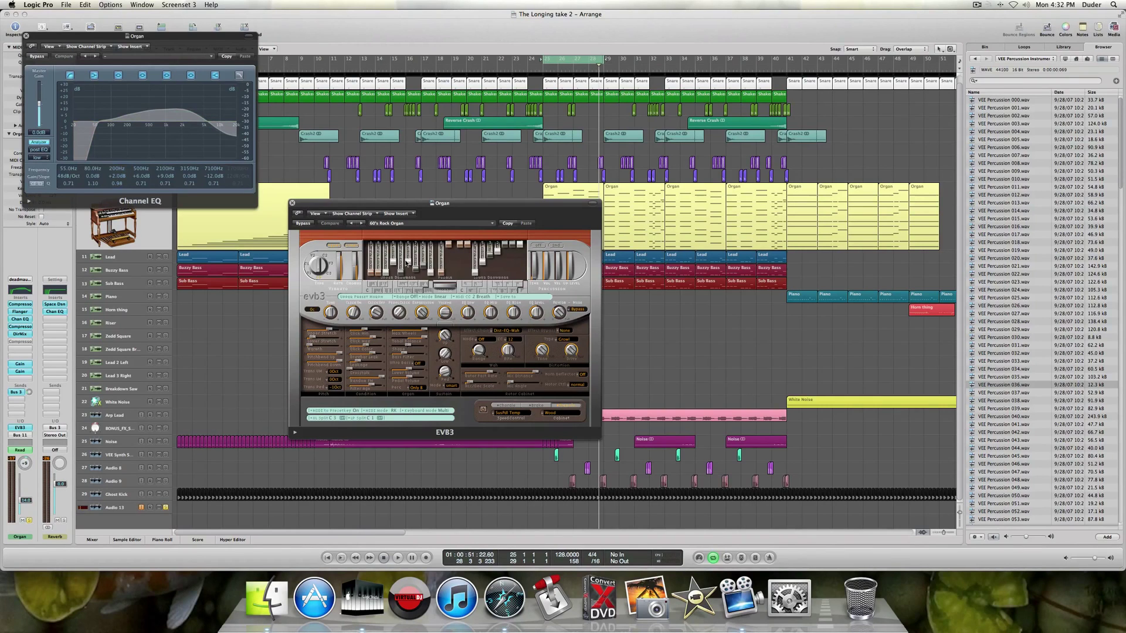
pyautogui.click(417, 226)
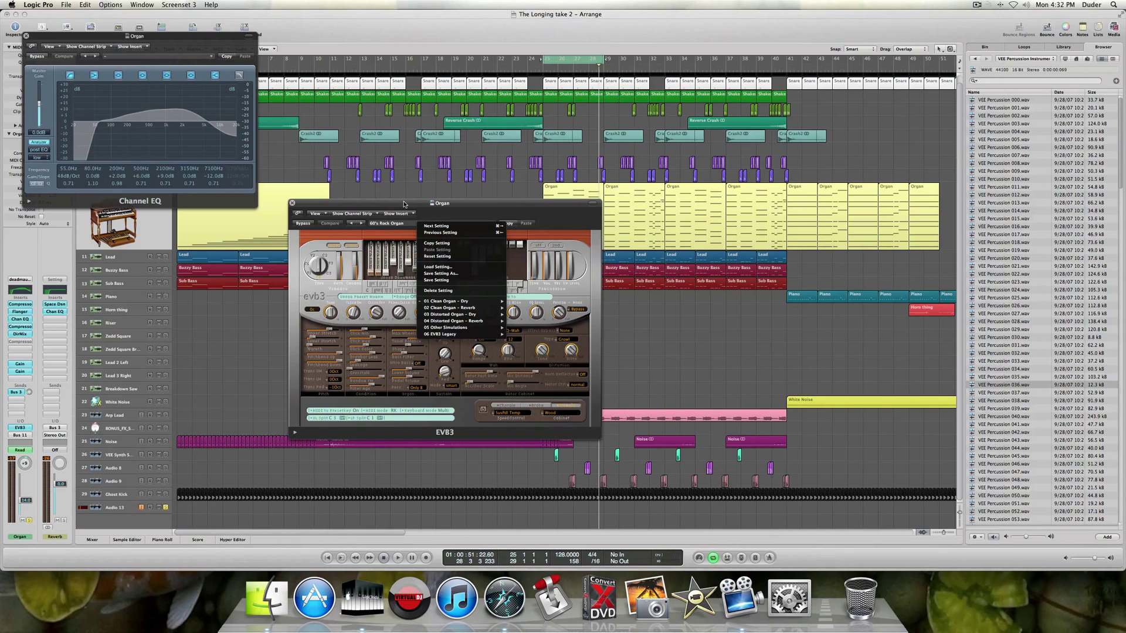
pyautogui.click(404, 204)
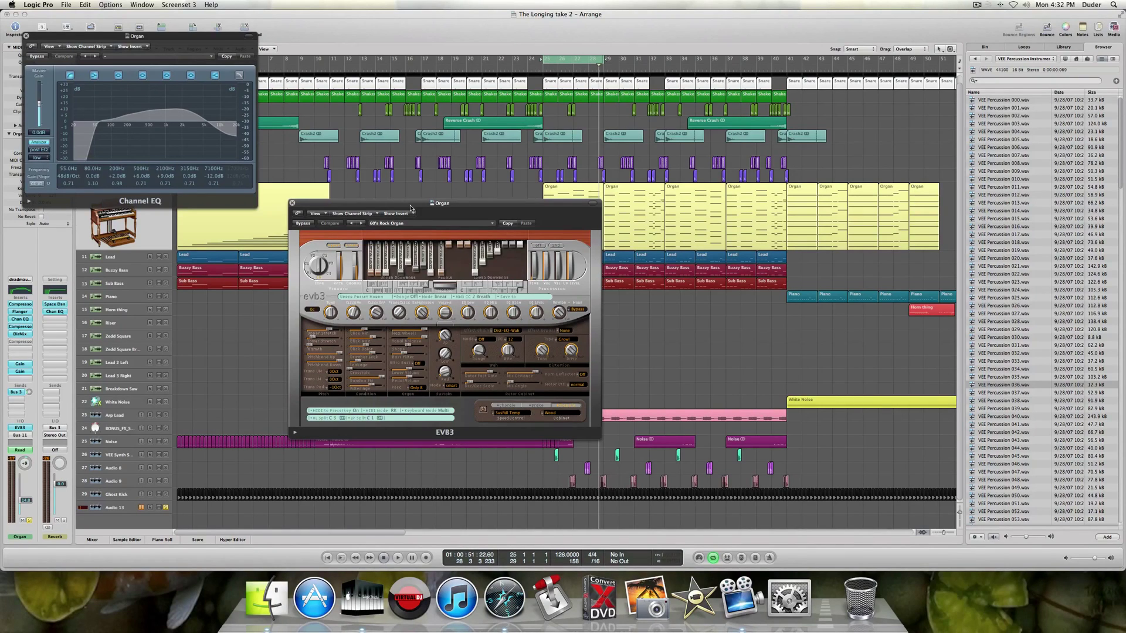
pyautogui.moveTo(410, 208); pyautogui.dragTo(413, 197)
pyautogui.click(431, 213)
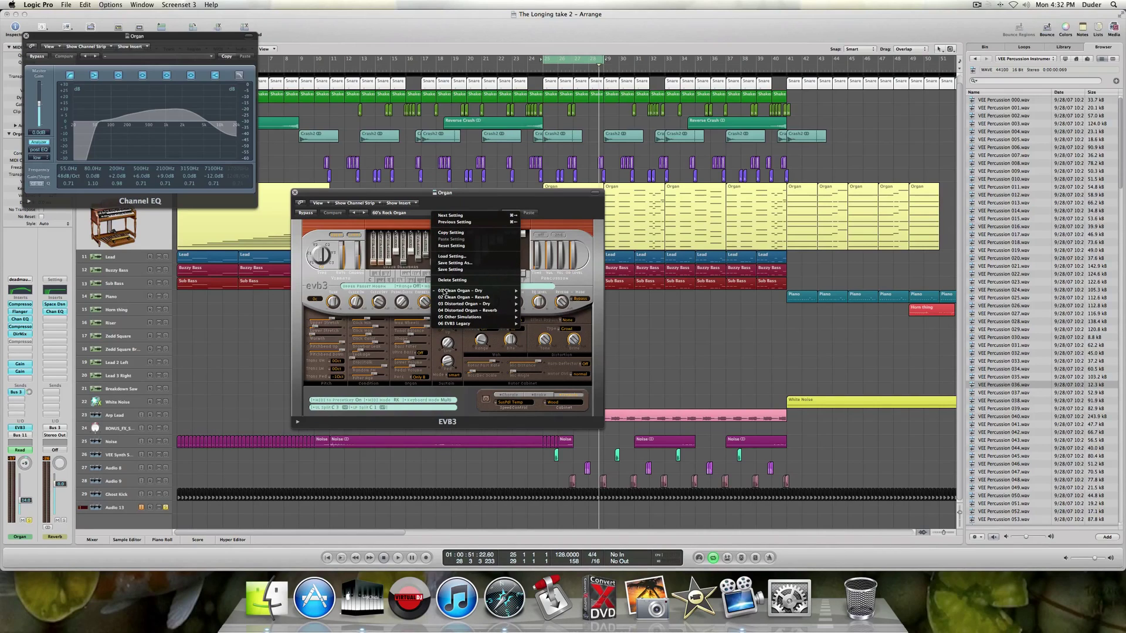
pyautogui.moveTo(445, 291)
pyautogui.click(430, 198)
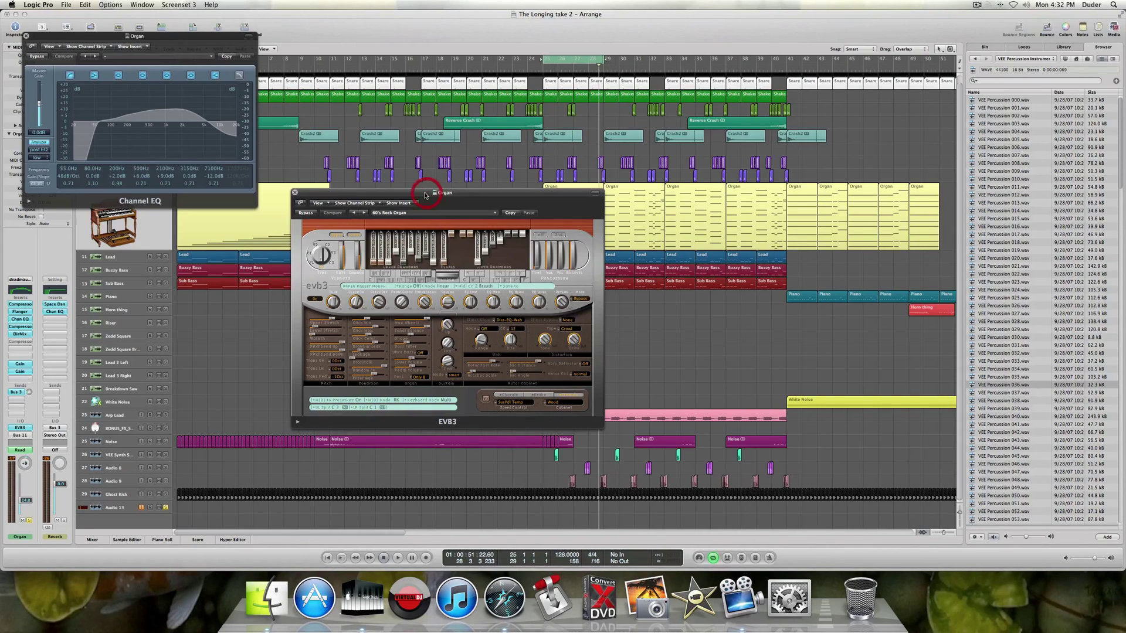
pyautogui.click(296, 193)
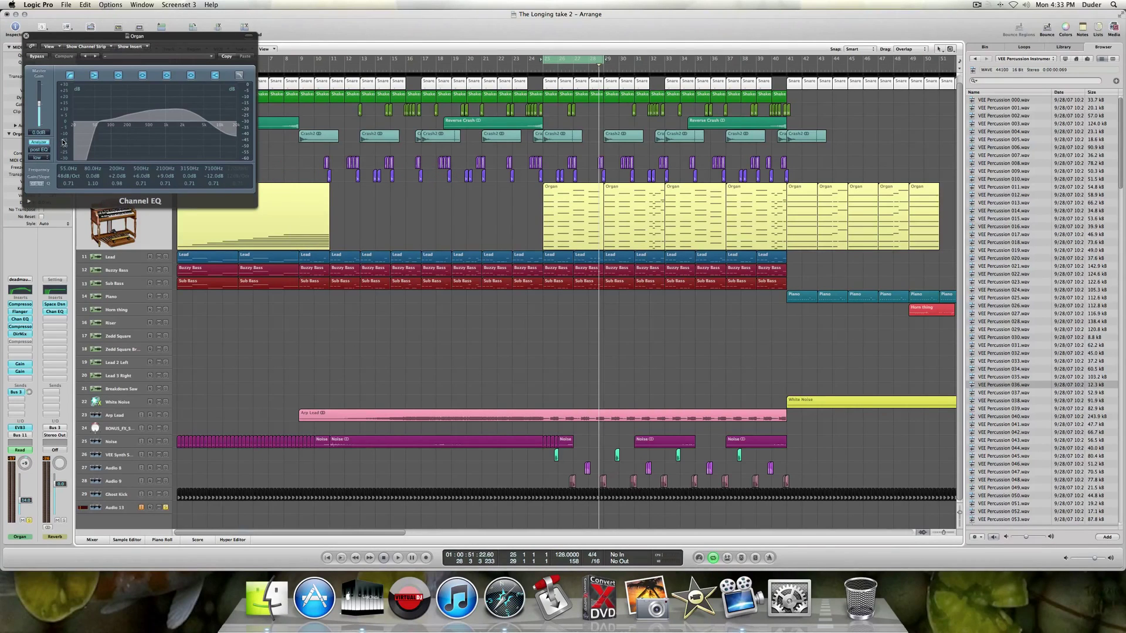
# Compare the Organ with its Channel EQ bypassed and active during playback, leave the EQ active, and close it.
pyautogui.click(36, 56)
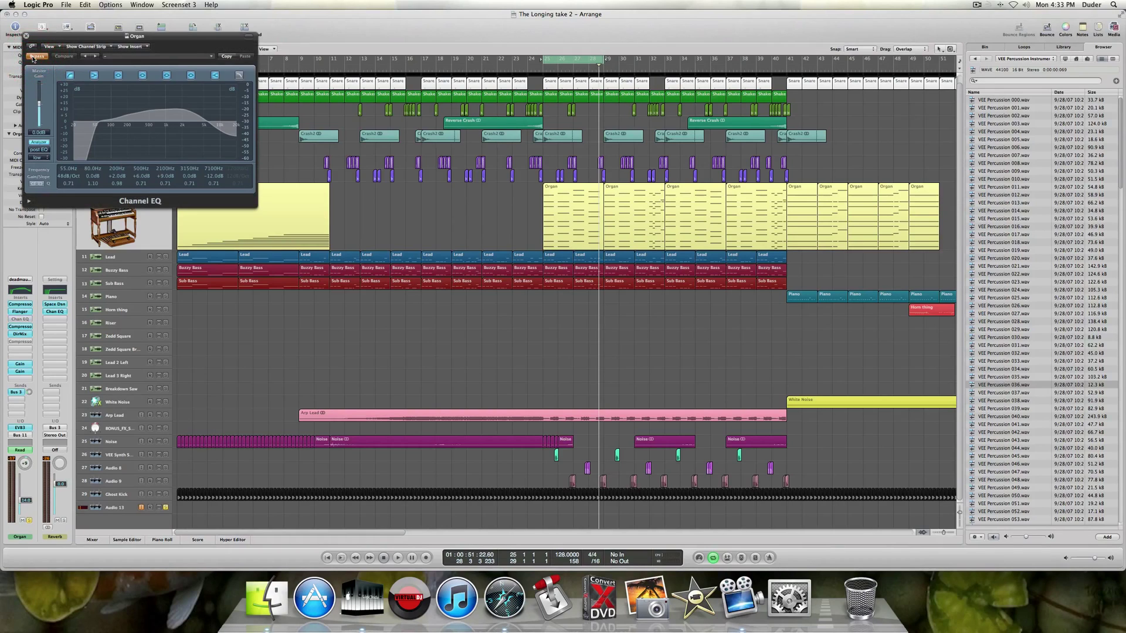
pyautogui.press('space')
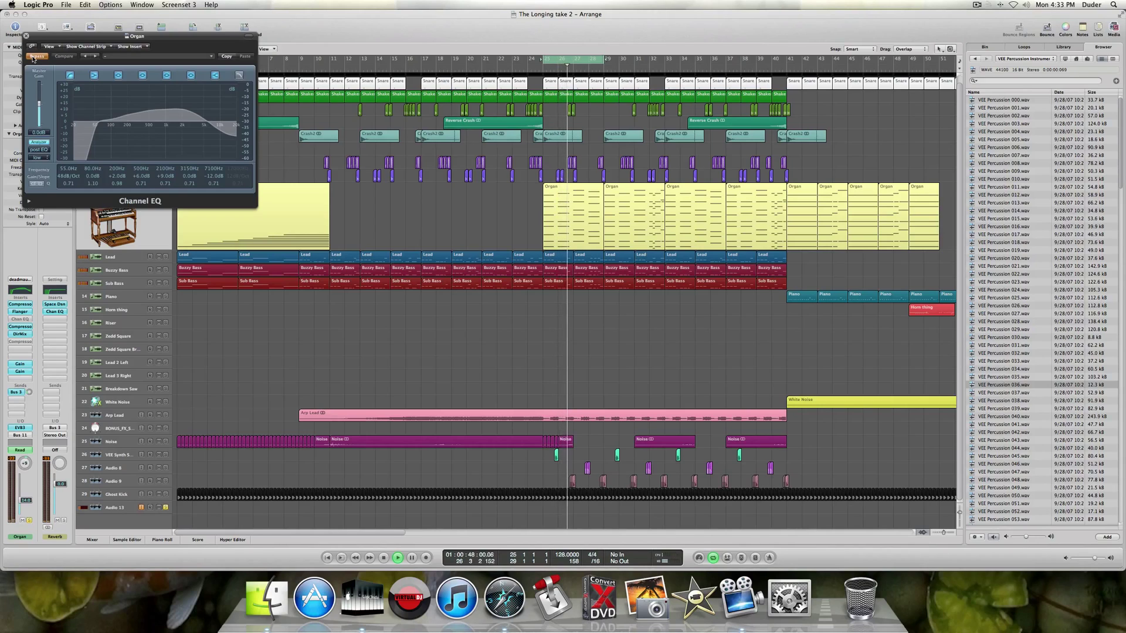
pyautogui.click(33, 57)
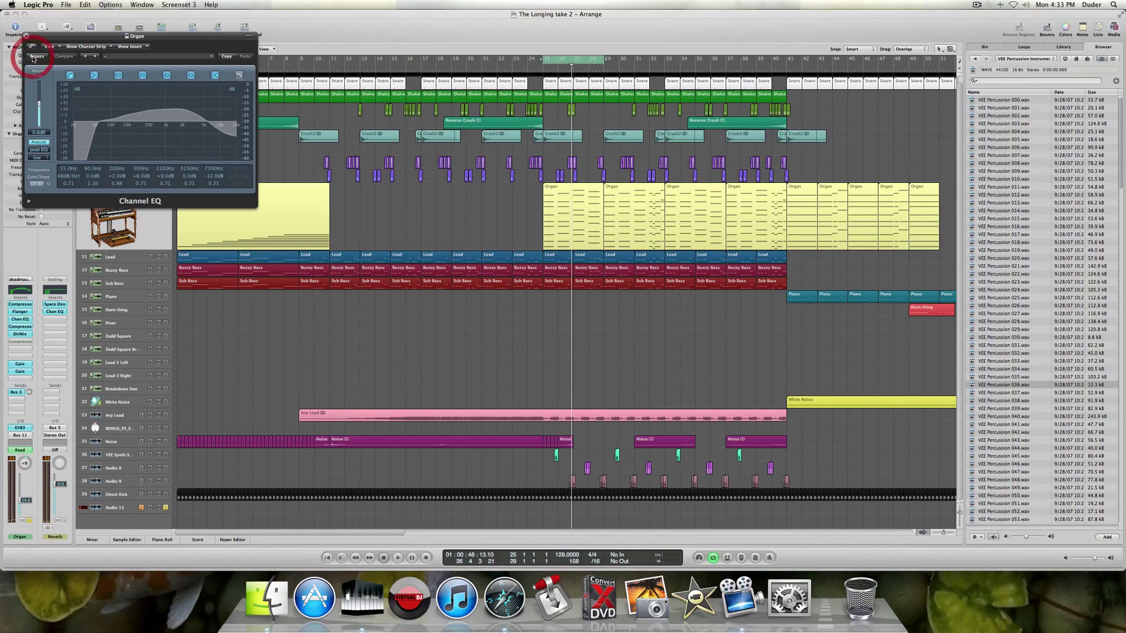
pyautogui.press('space')
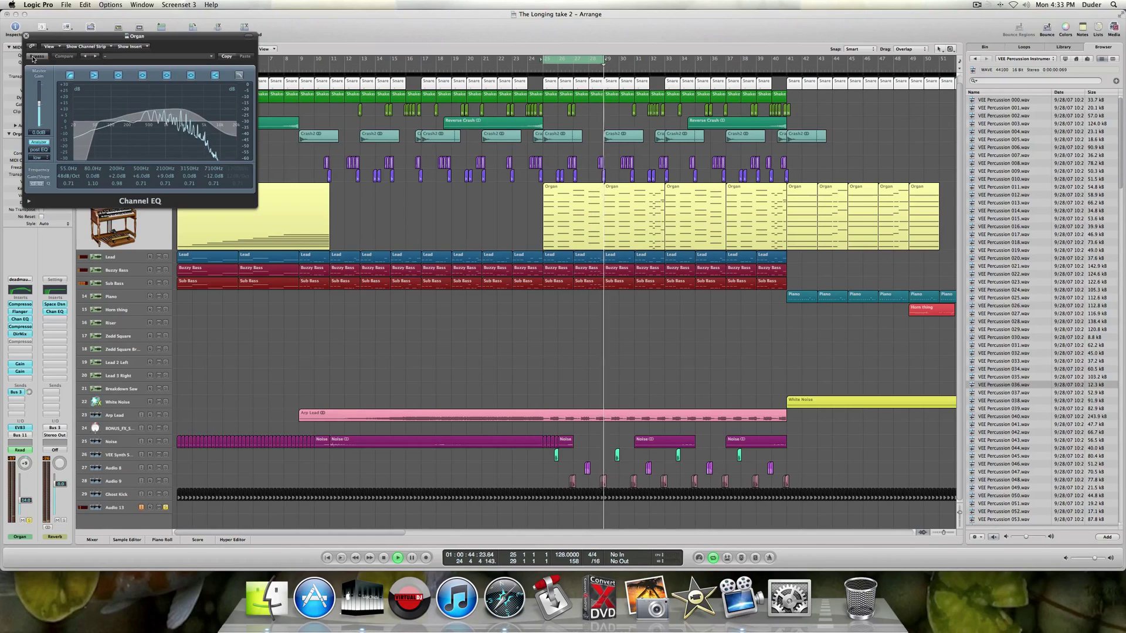
pyautogui.click(37, 56)
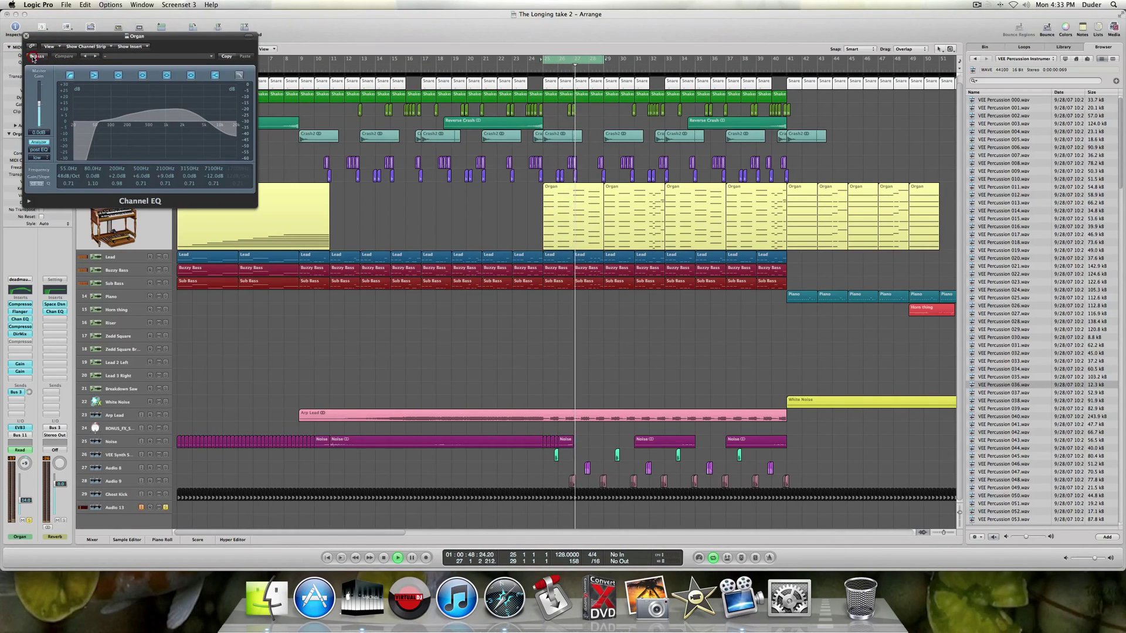
pyautogui.click(34, 57)
pyautogui.press('space')
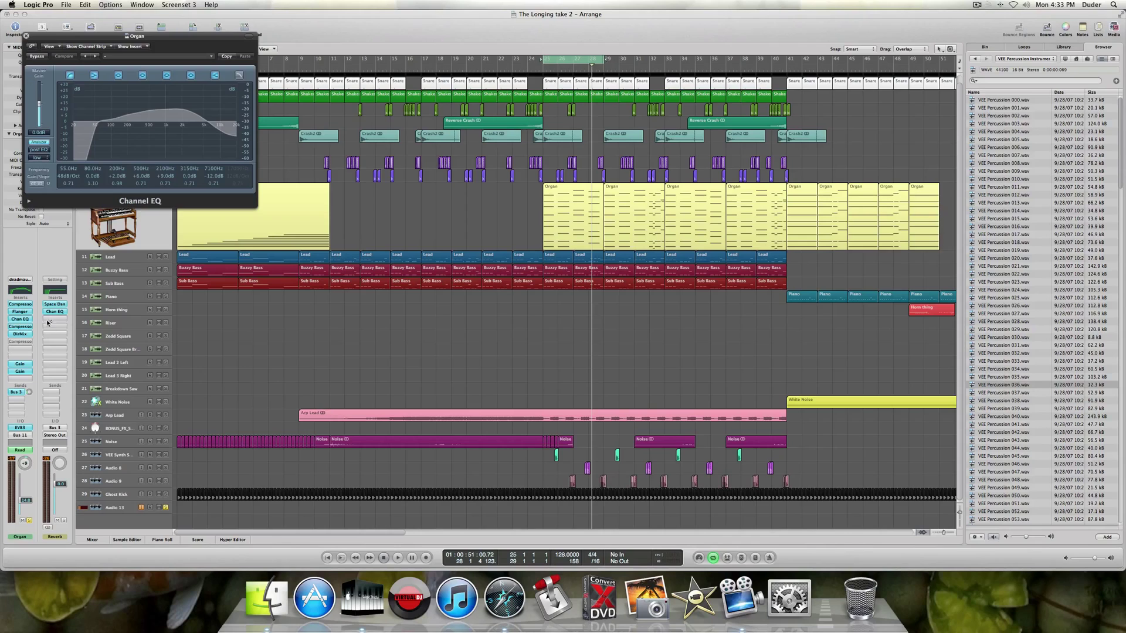
pyautogui.click(26, 36)
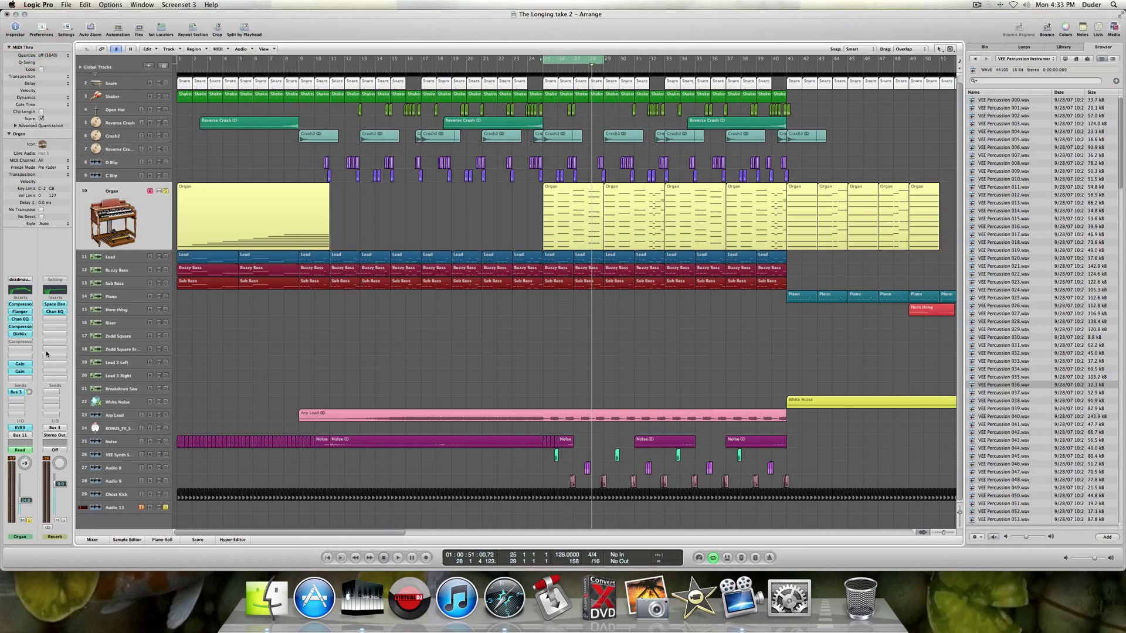
# Open the Organ's Flanger, compare the sound with the effect active and bypassed, leave it active, and close it.
pyautogui.click(27, 312)
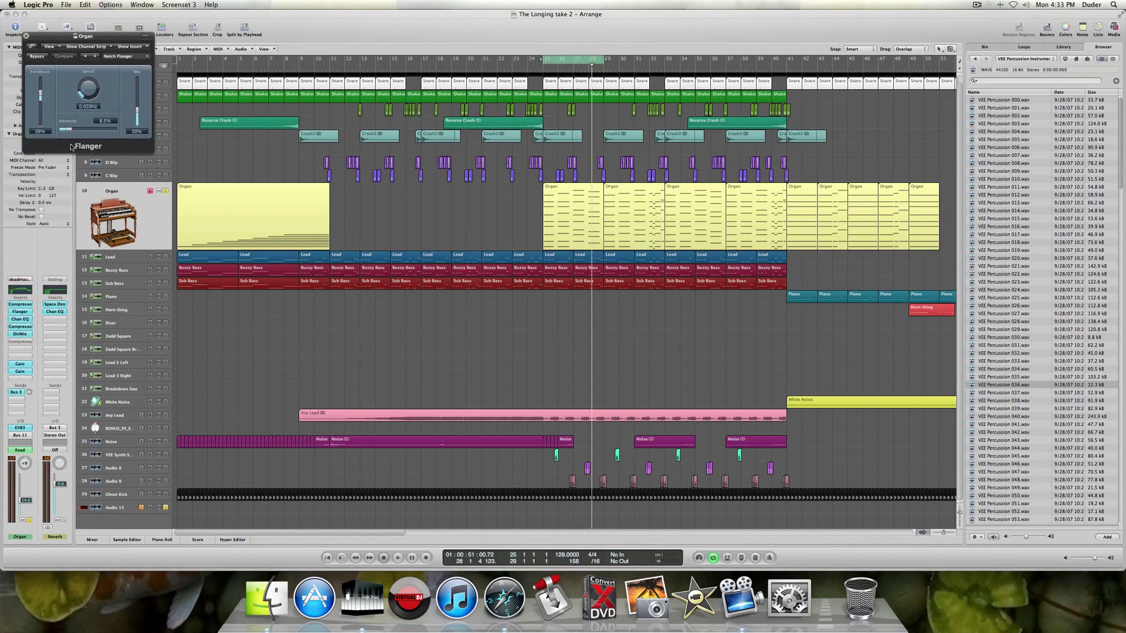
pyautogui.press('space')
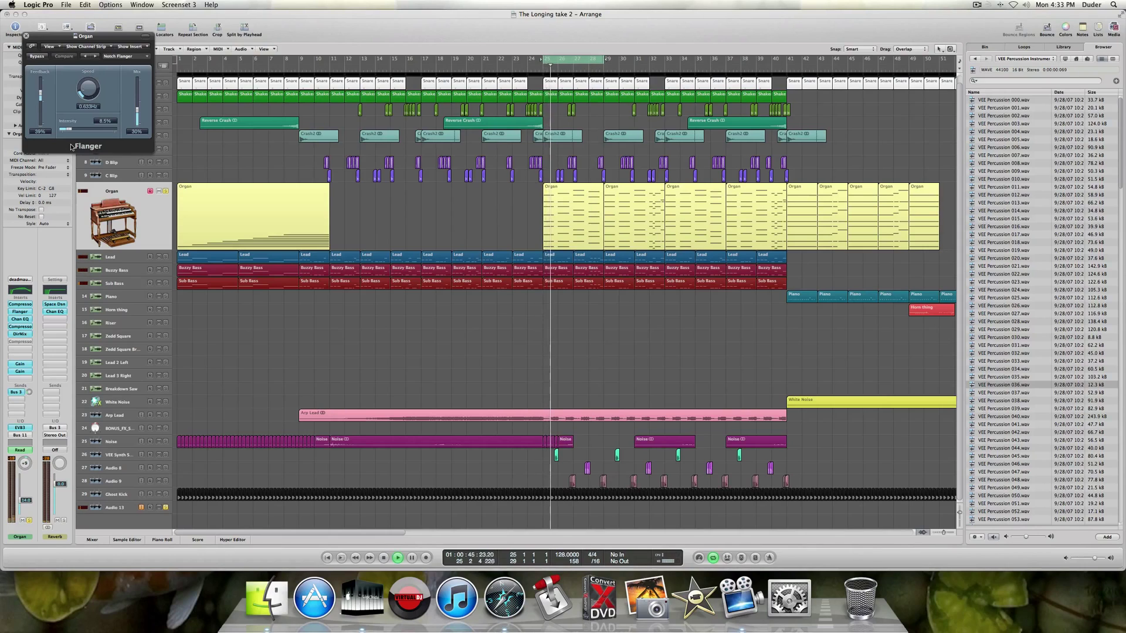
pyautogui.click(37, 56)
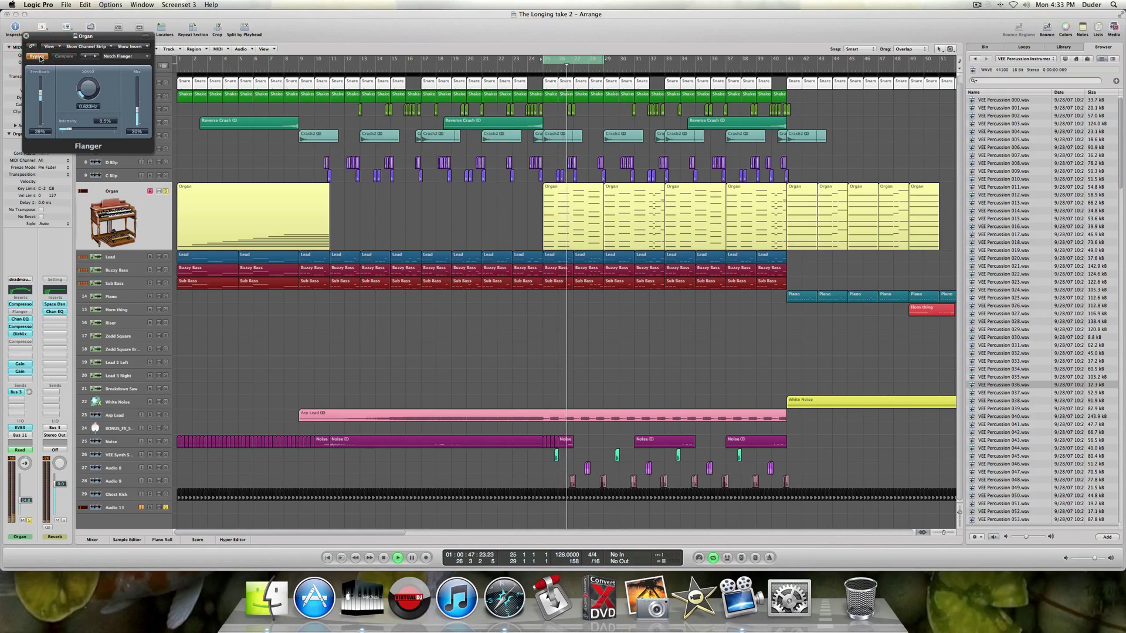
pyautogui.click(39, 58)
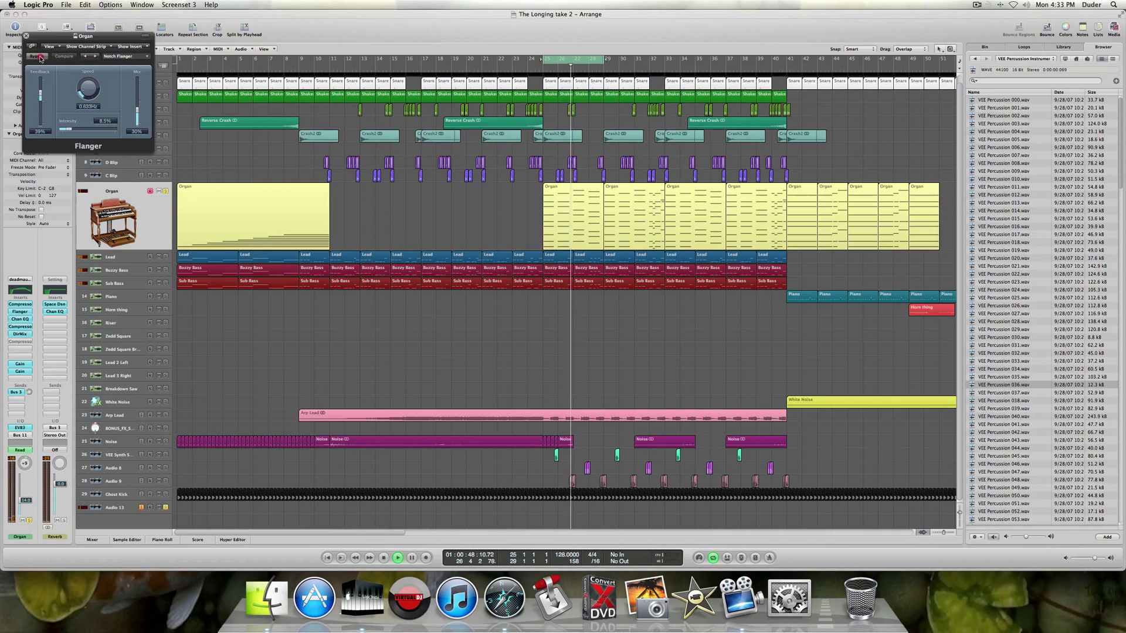
pyautogui.click(39, 58)
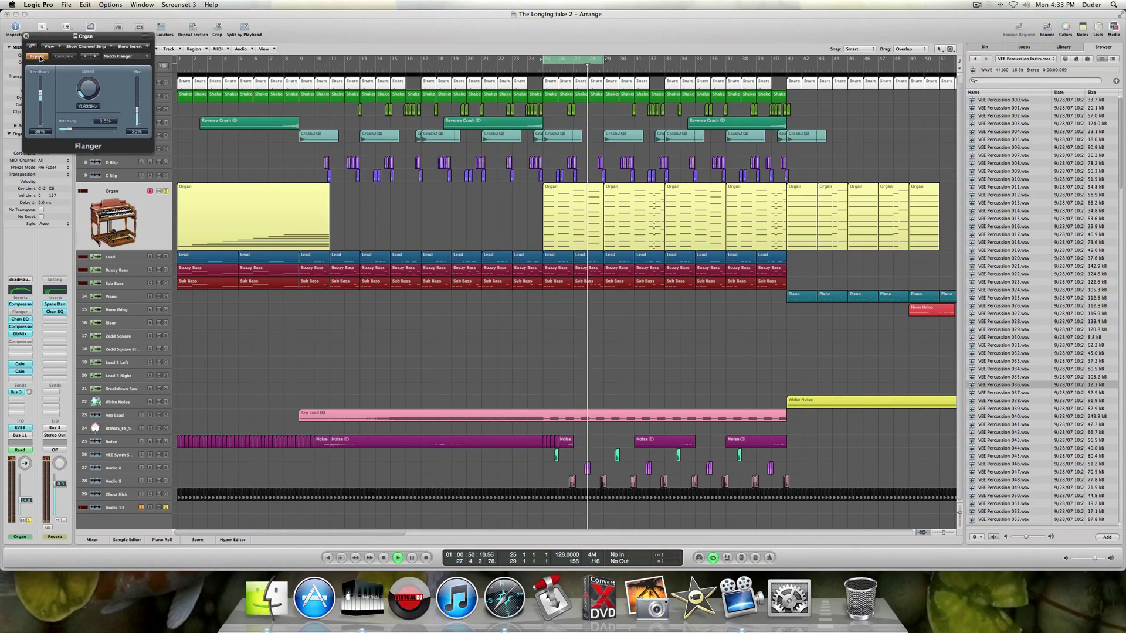
pyautogui.click(37, 56)
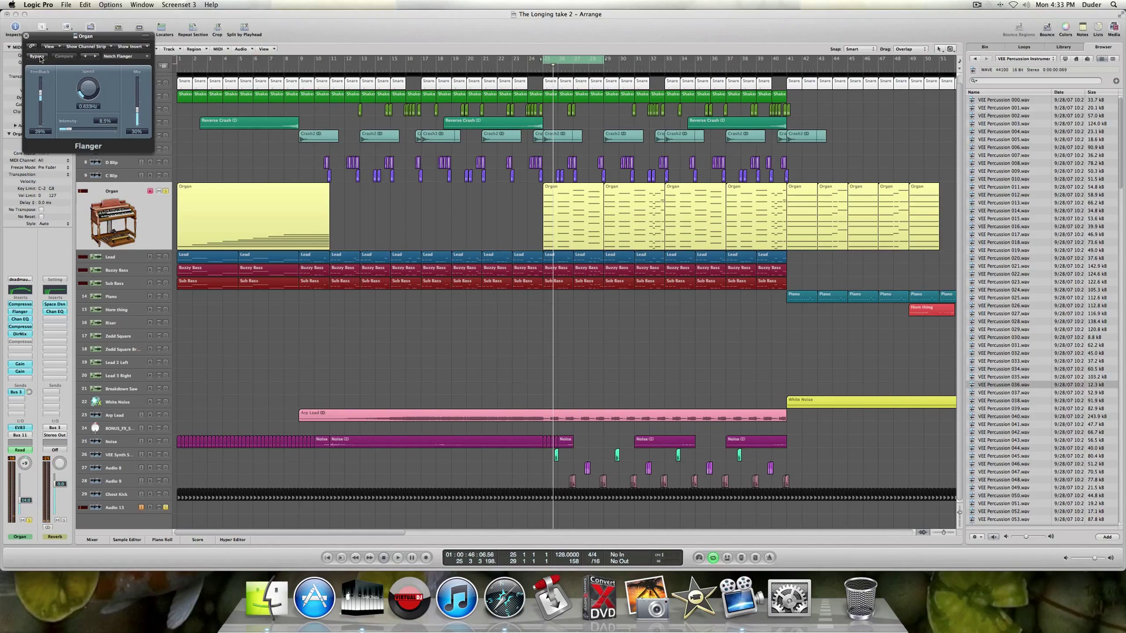
pyautogui.click(26, 36)
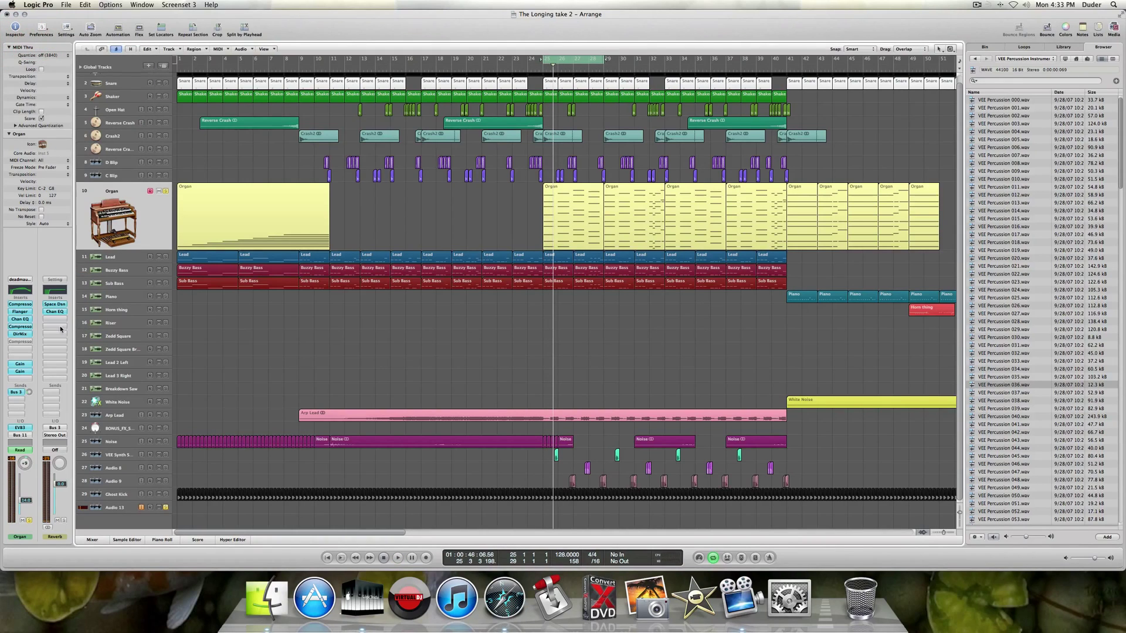
# Open the Organ's Compressor below the Channel EQ, compare the sound with it active and bypassed, leave it active, and close it.
pyautogui.click(14, 330)
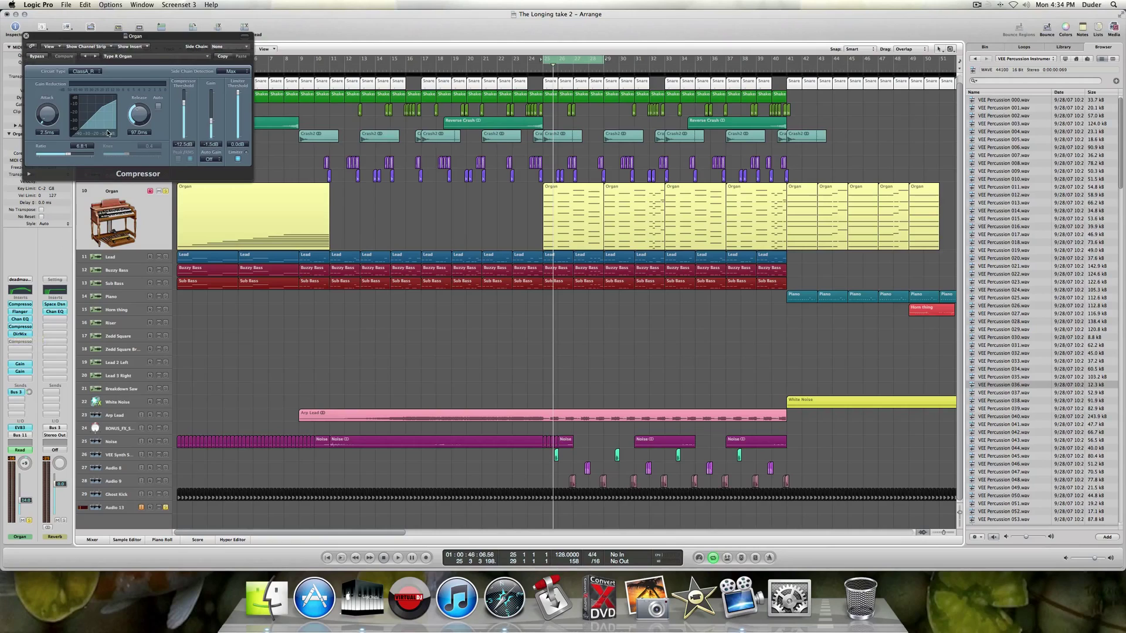
pyautogui.press('space')
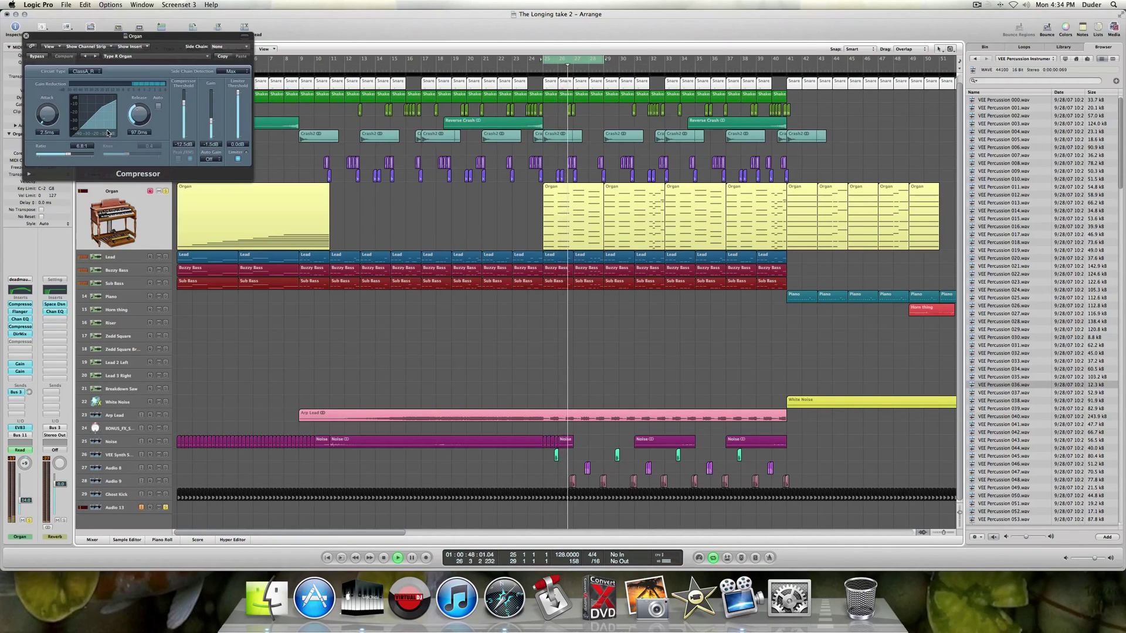
pyautogui.press('space')
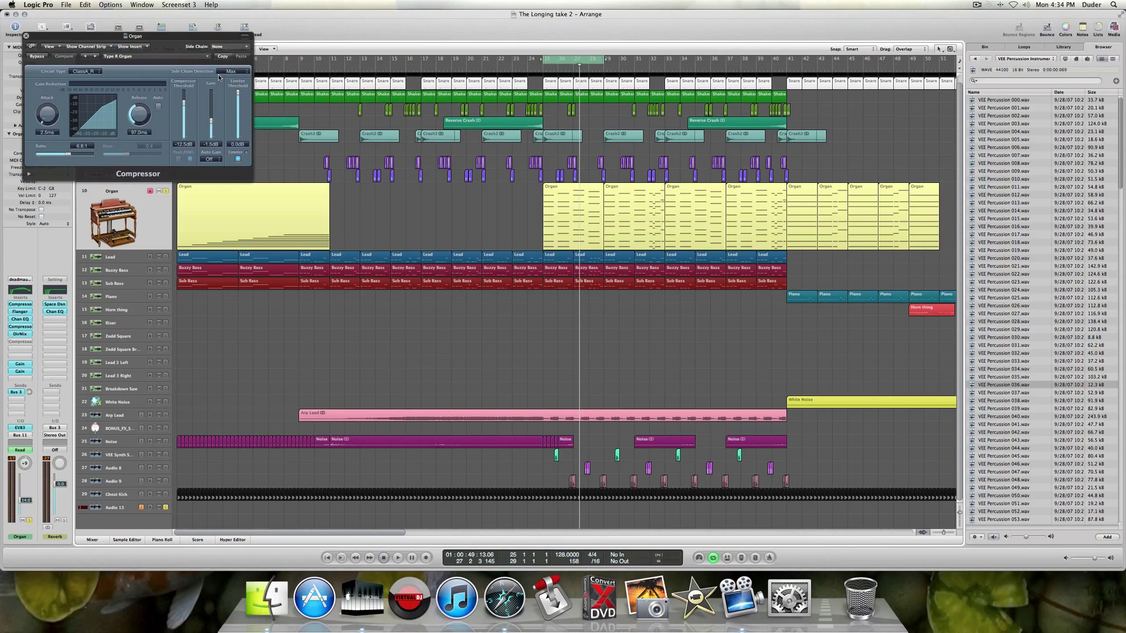
pyautogui.click(37, 57)
pyautogui.press('space')
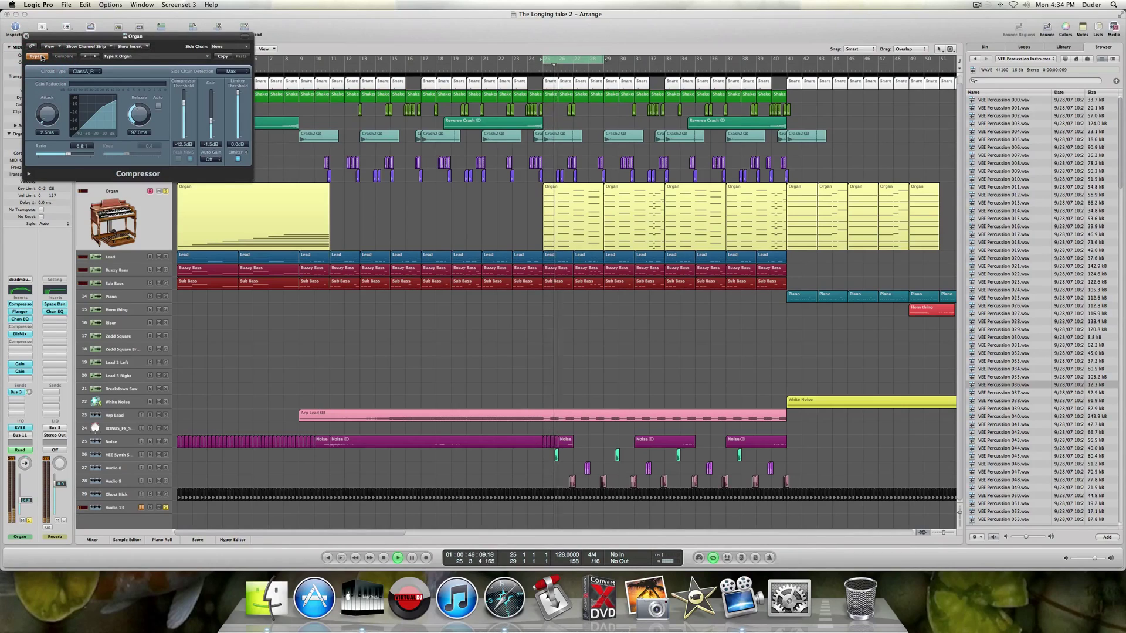
pyautogui.click(37, 56)
pyautogui.click(36, 56)
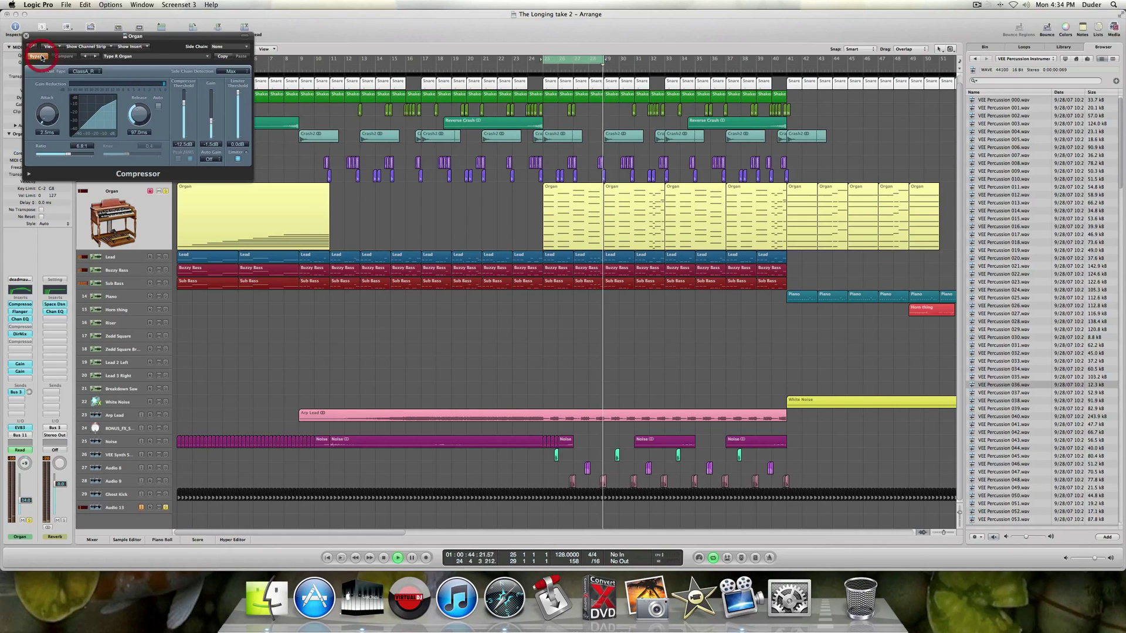
pyautogui.click(41, 57)
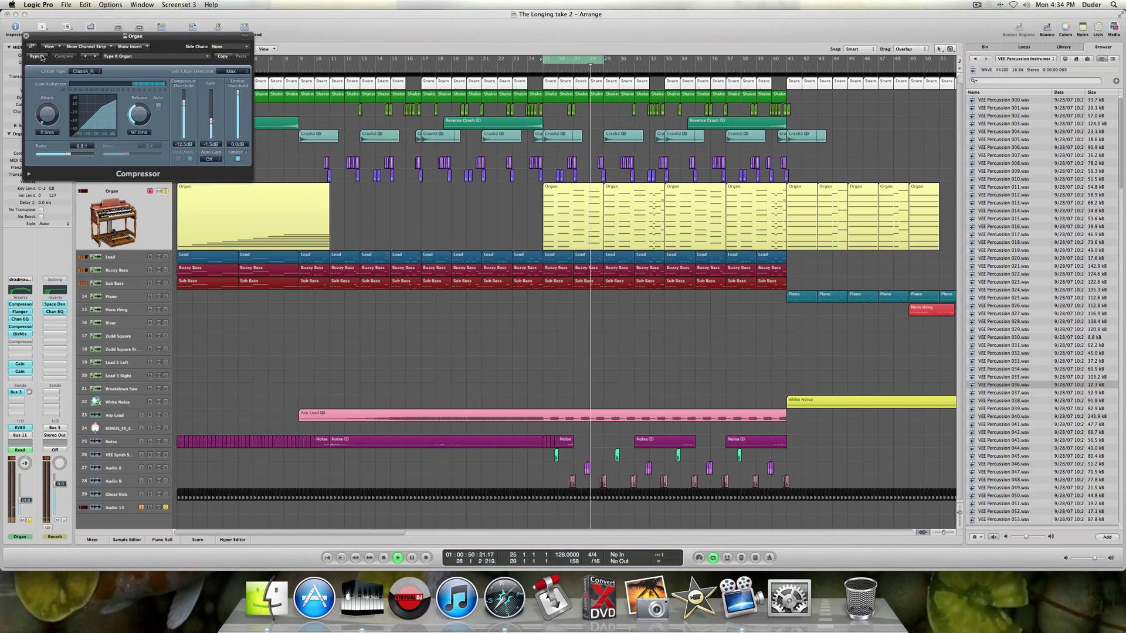
pyautogui.press('space')
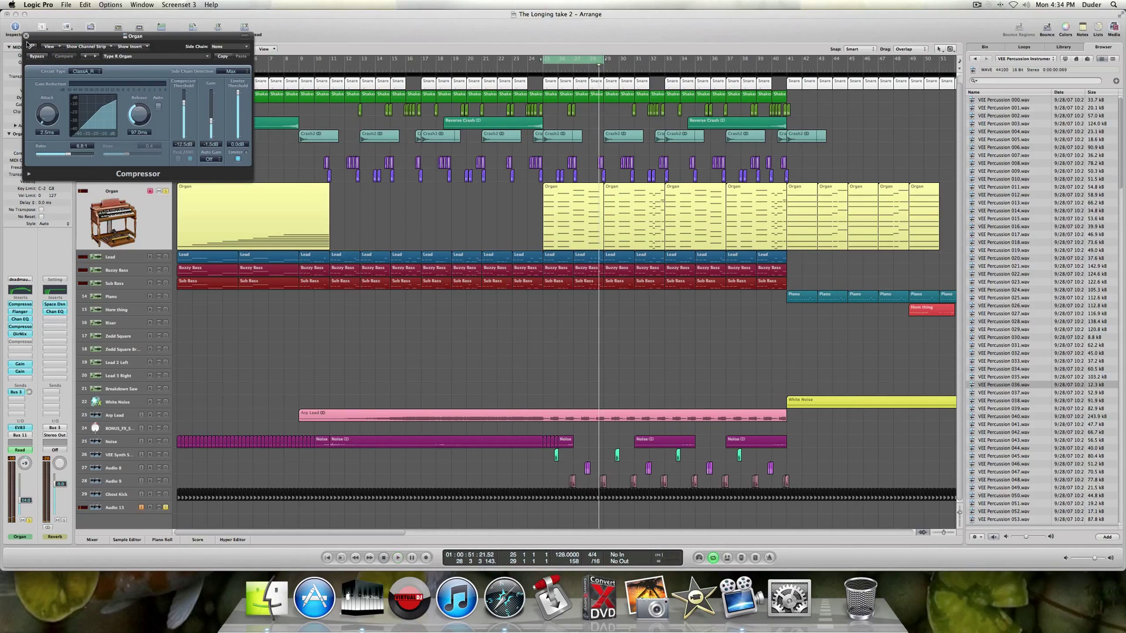
pyautogui.click(26, 36)
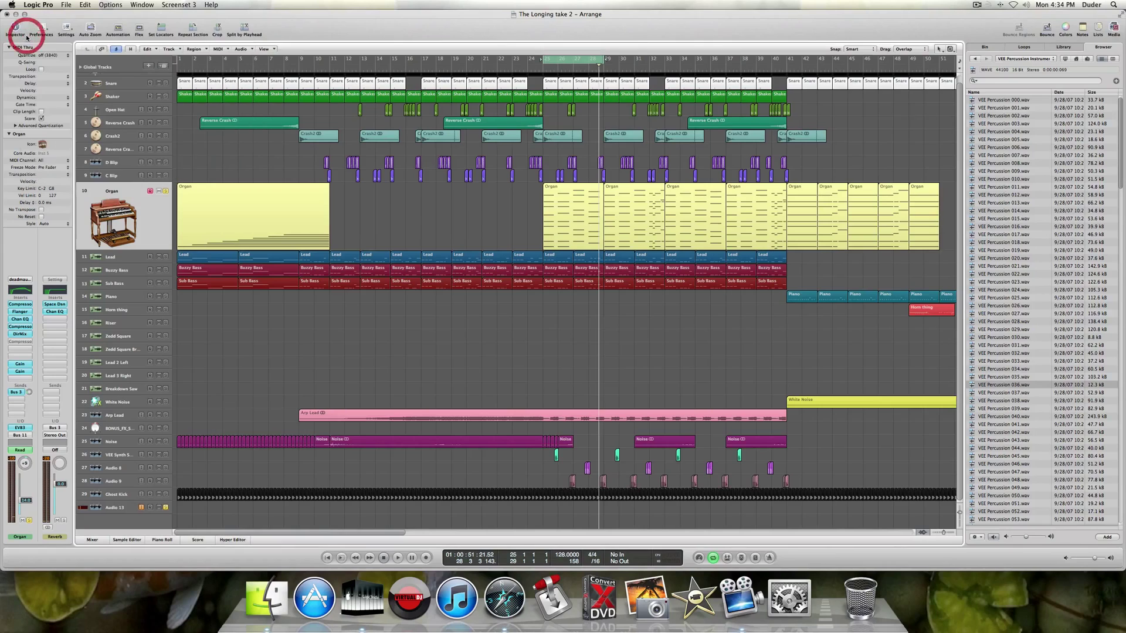
# Open the Organ's Direction Mixer, compare the sound with it bypassed and active, leave it active, close it, and stop playback.
pyautogui.click(13, 335)
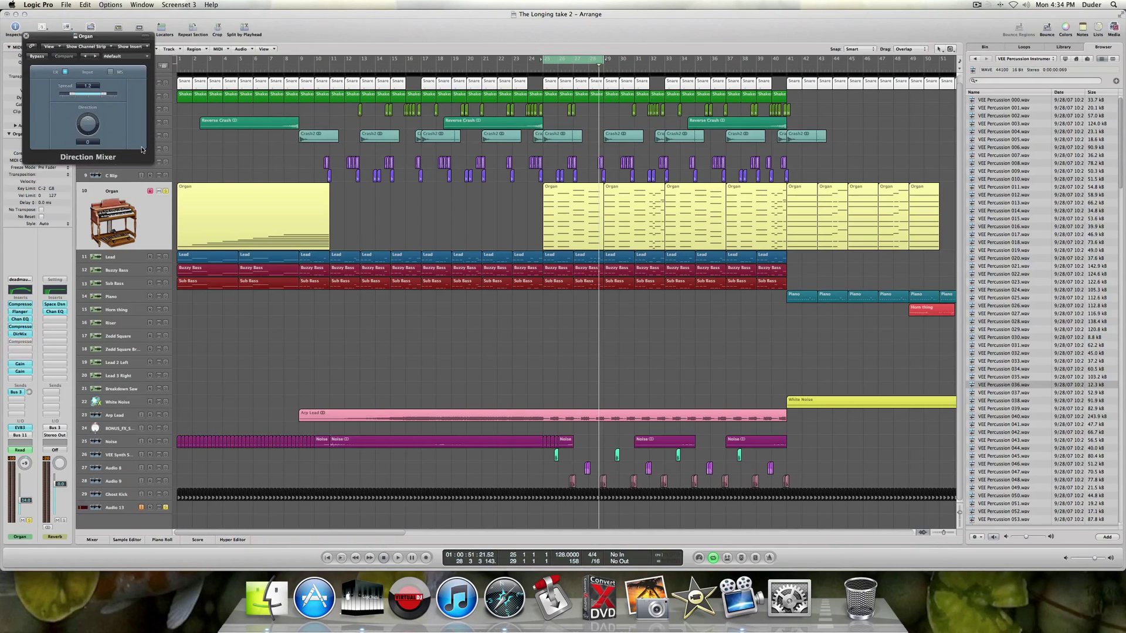
pyautogui.press('space')
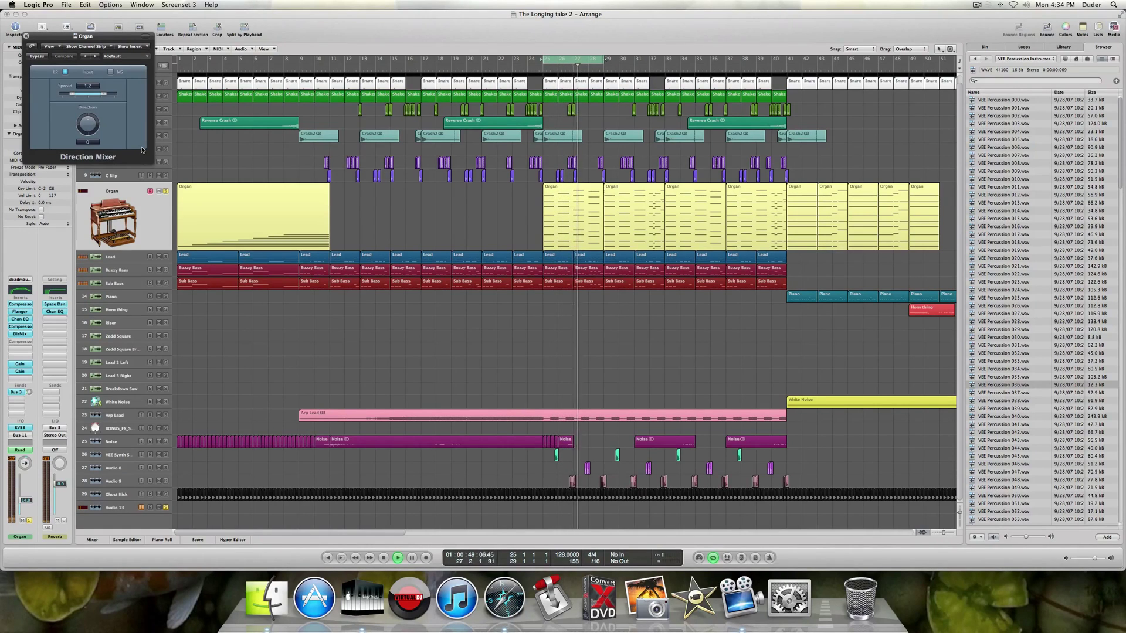
pyautogui.click(37, 57)
pyautogui.click(38, 57)
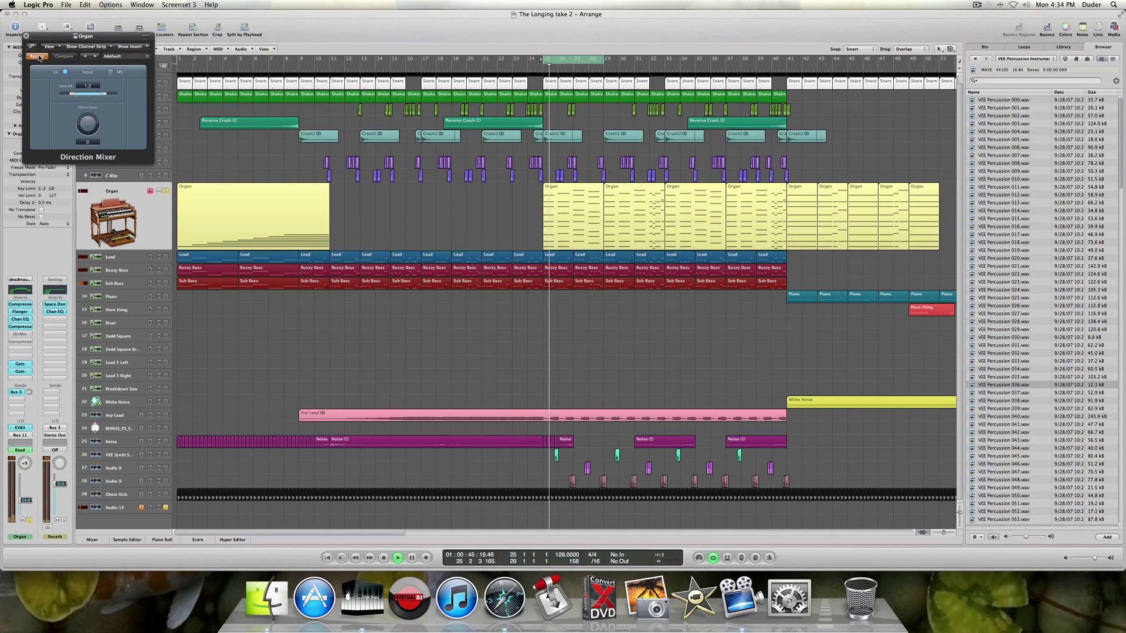
pyautogui.click(38, 56)
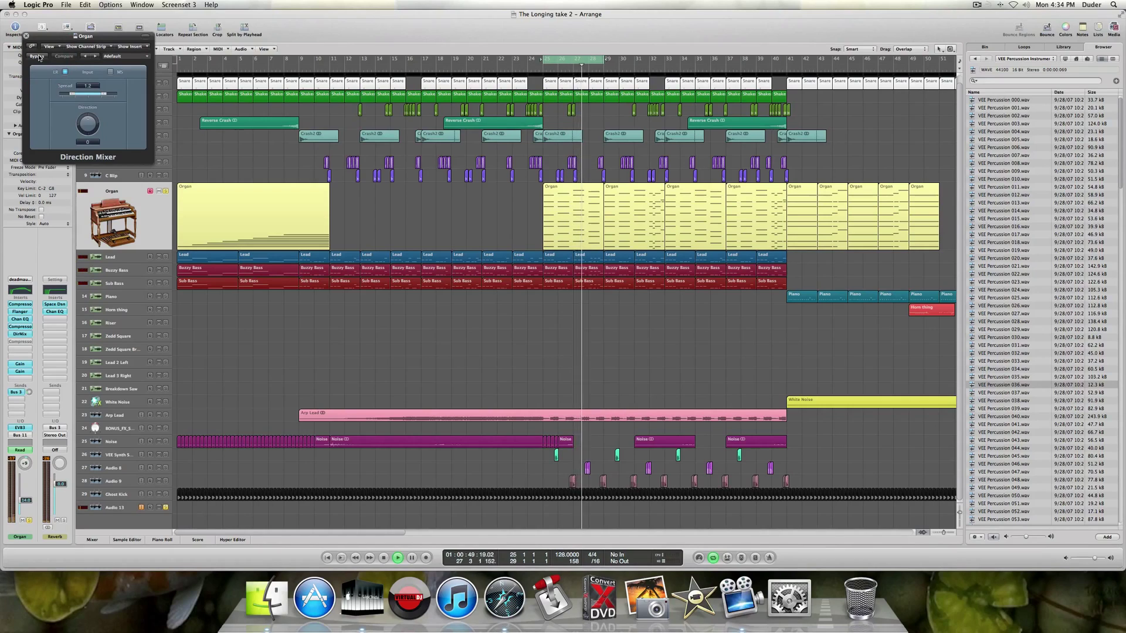
pyautogui.click(37, 57)
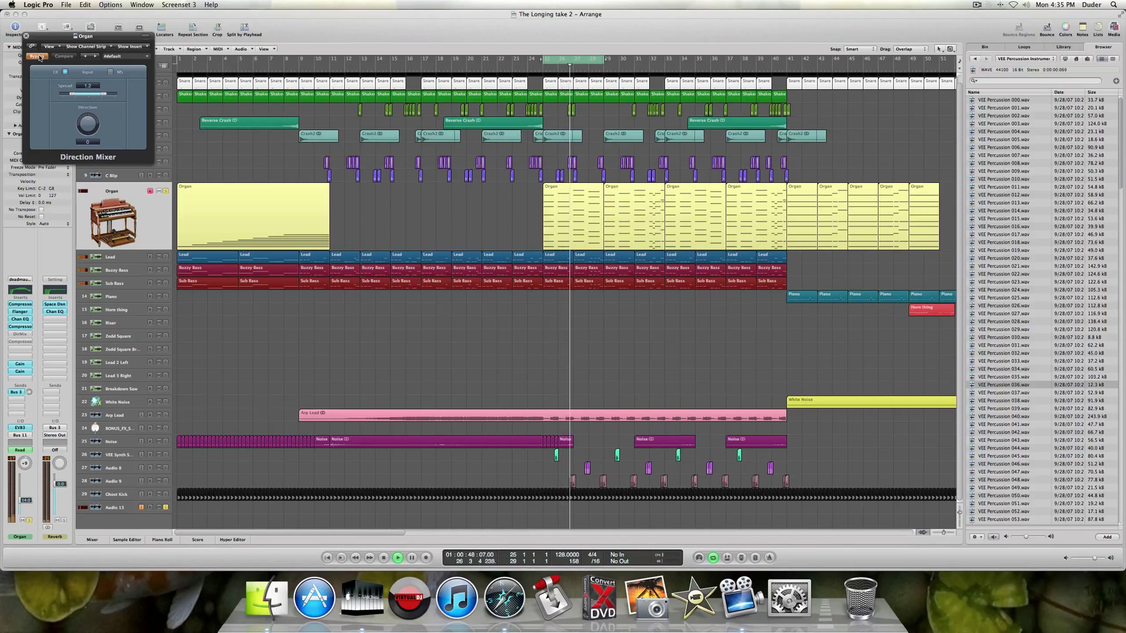
pyautogui.click(38, 56)
pyautogui.click(26, 37)
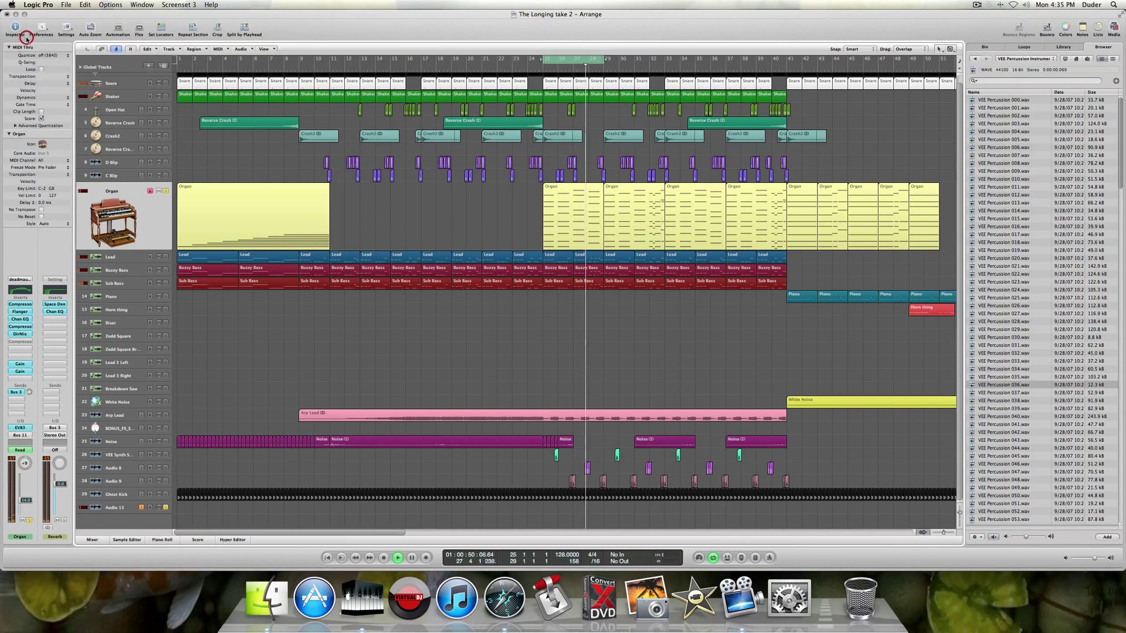
pyautogui.press('space')
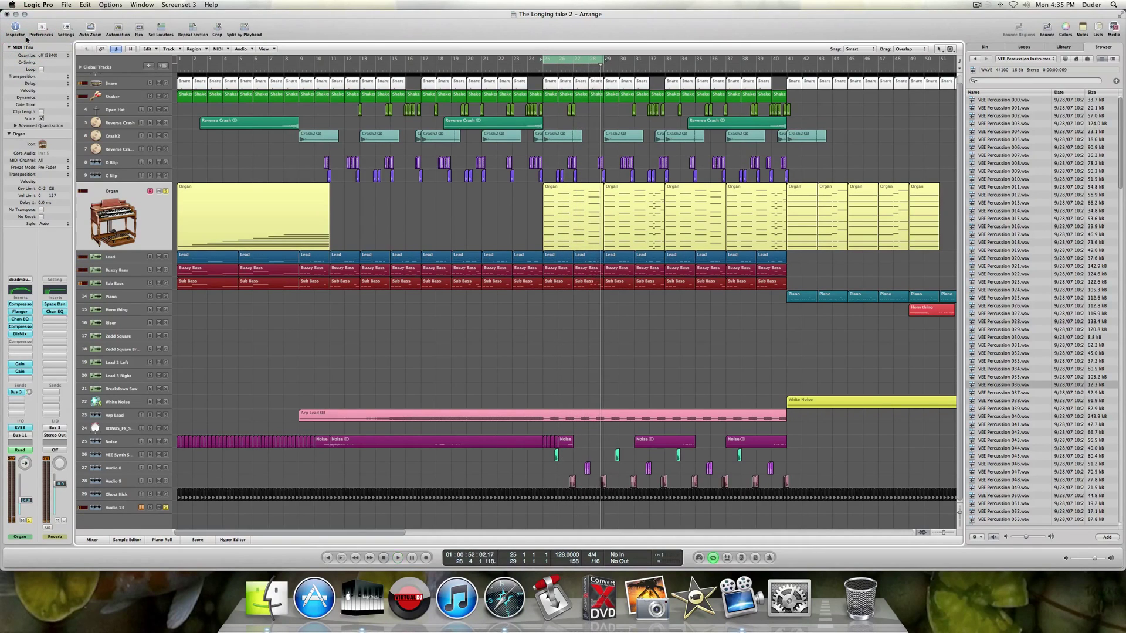
# Open the Organ's bypassed side-chain Compressor, look over the Organ regions in the arrangement, and close the effect.
pyautogui.click(22, 343)
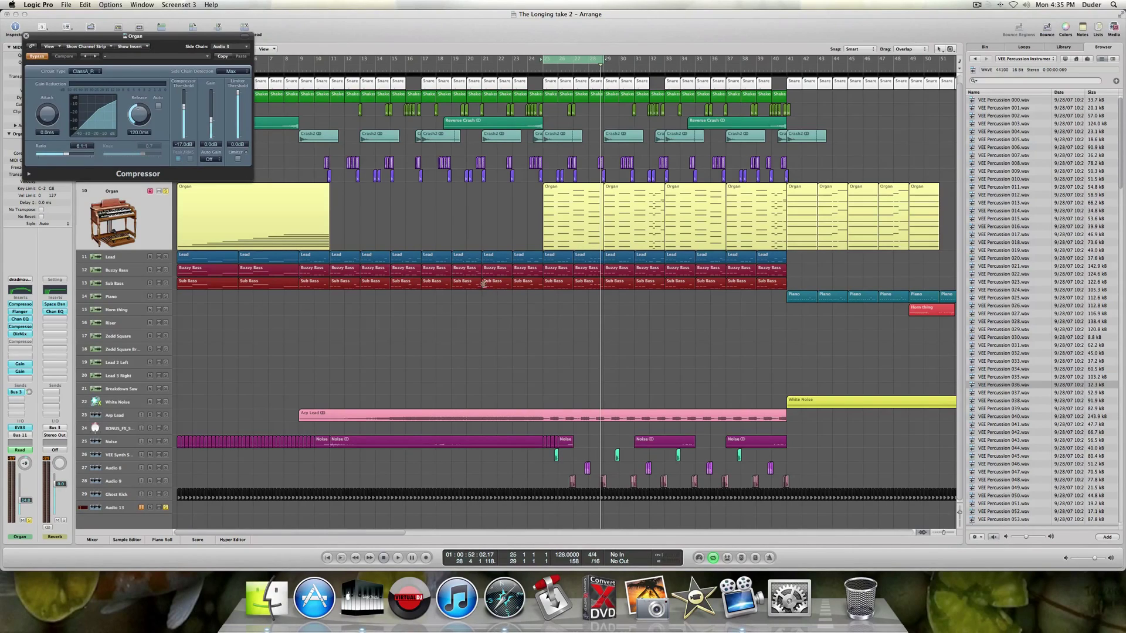
pyautogui.hscroll(10, 480, 284)
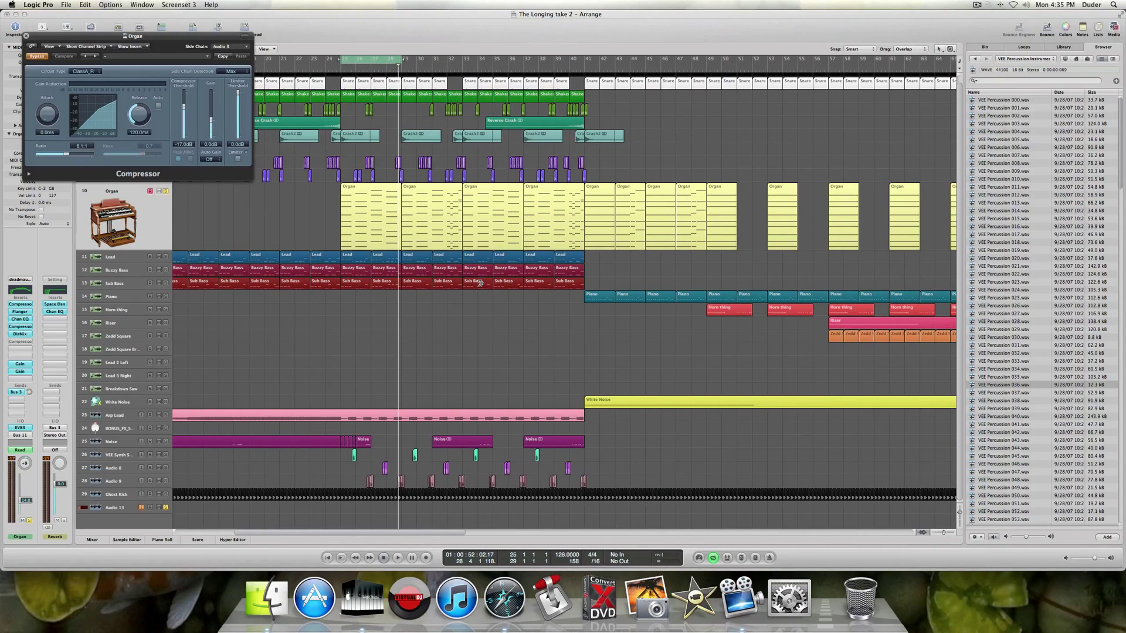
pyautogui.hscroll(-4, 480, 284)
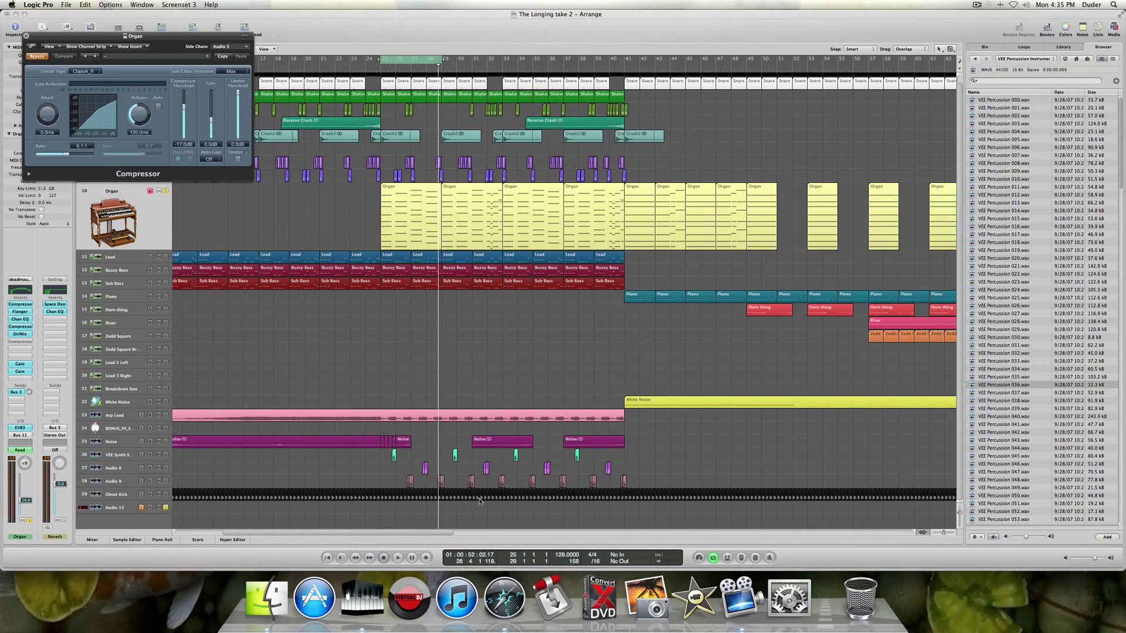
pyautogui.click(25, 36)
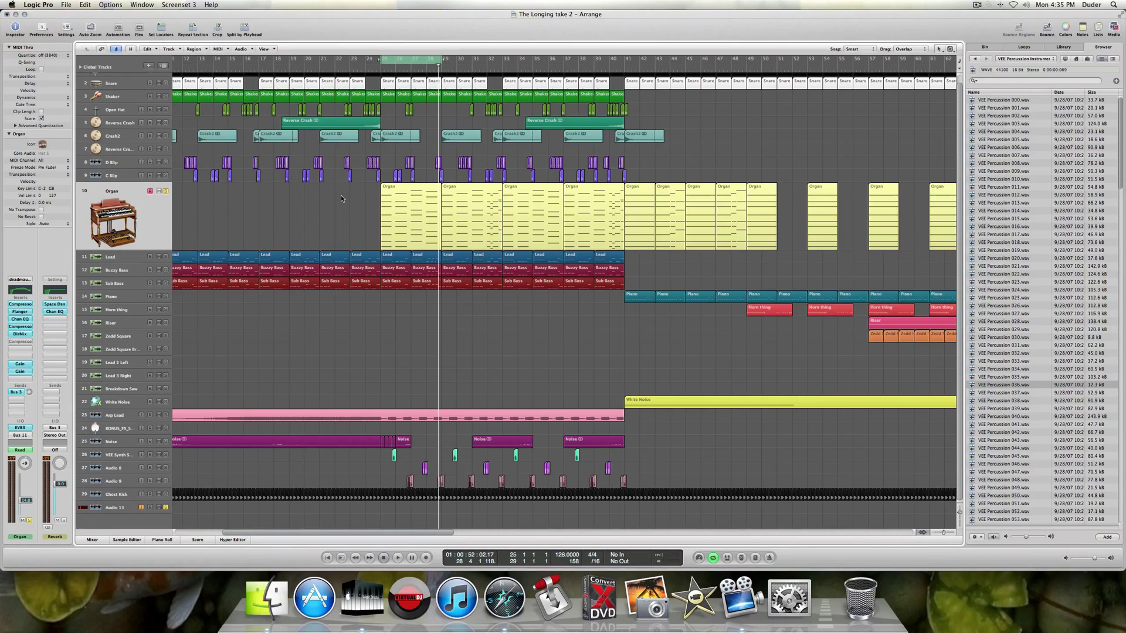
# Show track automation and set the Organ's automation lane to Insert #7 Bypass.
pyautogui.press('a')
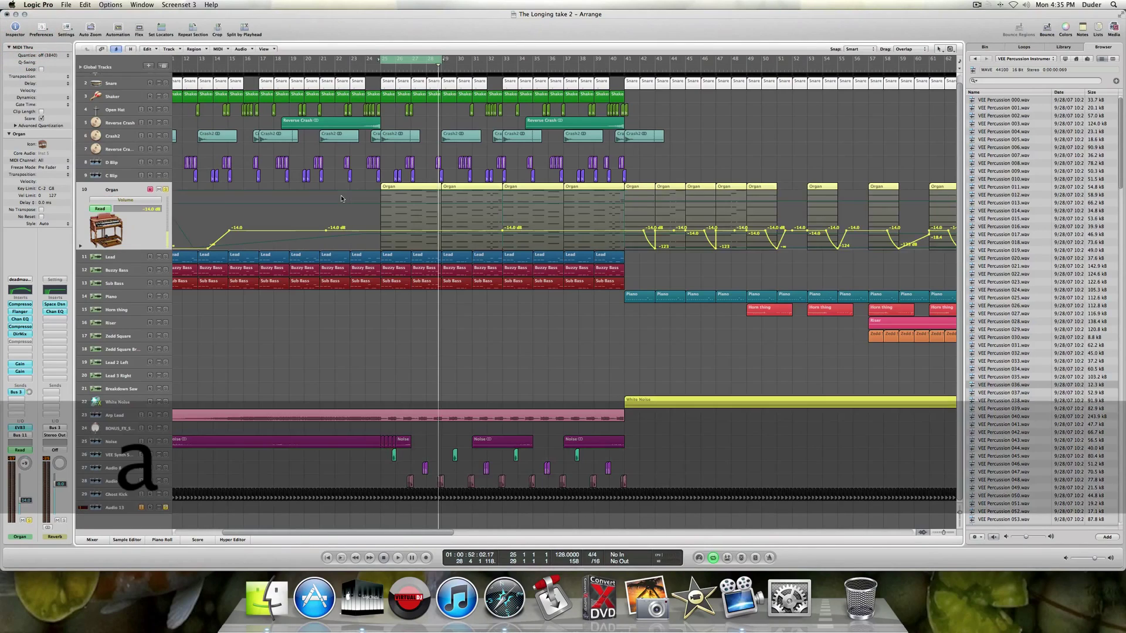
pyautogui.click(125, 197)
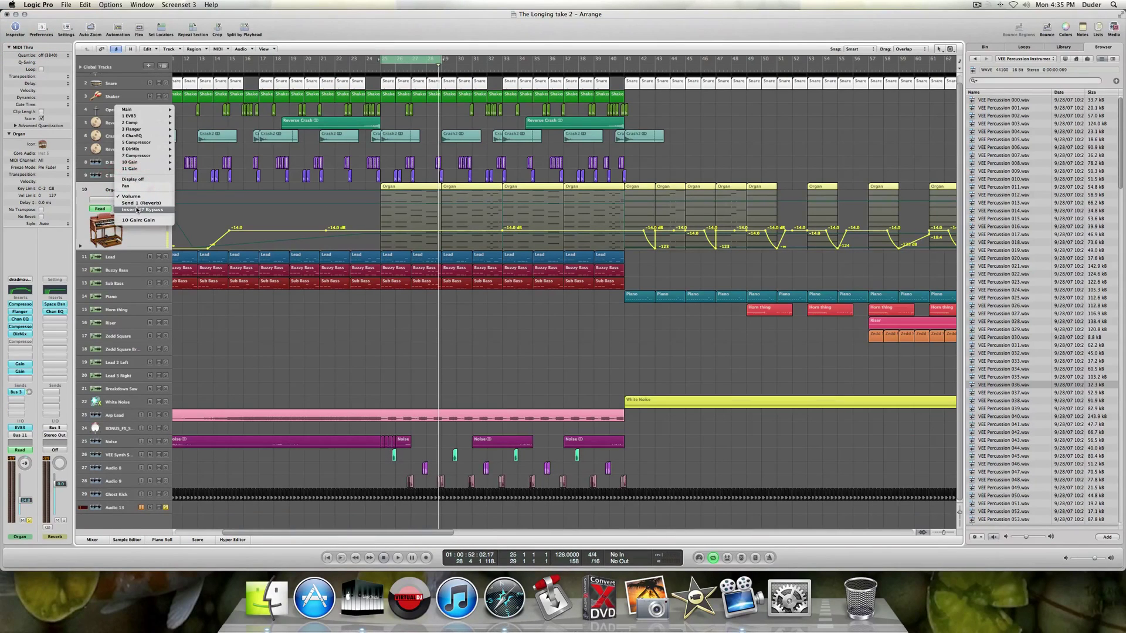
pyautogui.click(137, 210)
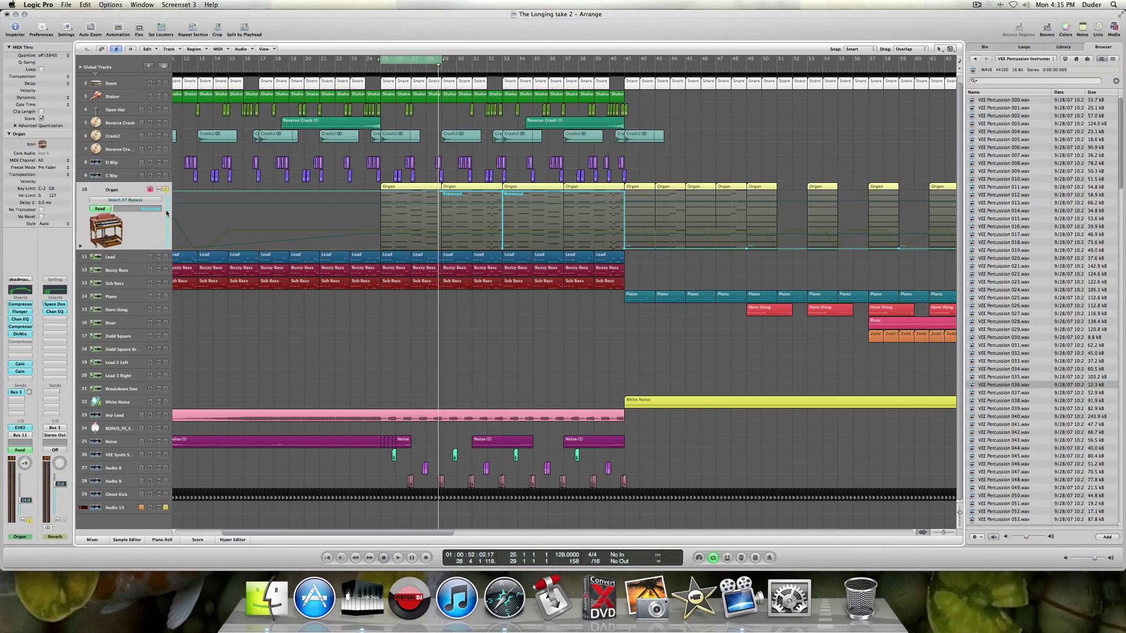
# Clear the intermediate bypass automation points on the Organ between bars 29 and 41 and between bars 90 and 122.
pyautogui.hscroll(3, 209, 217)
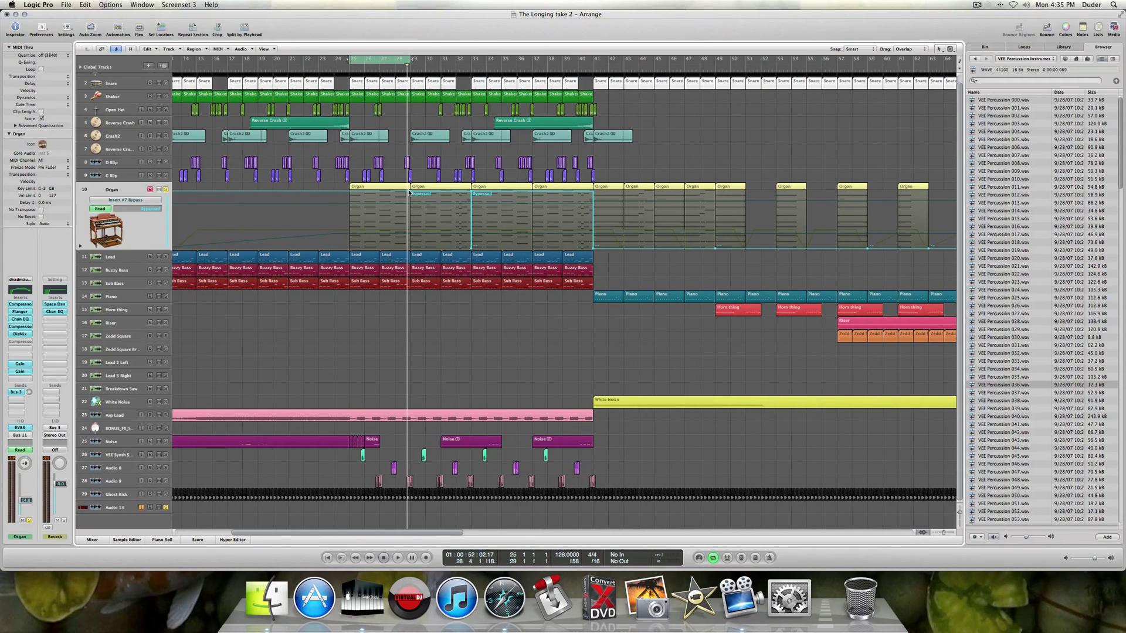
pyautogui.moveTo(408, 192); pyautogui.dragTo(561, 194)
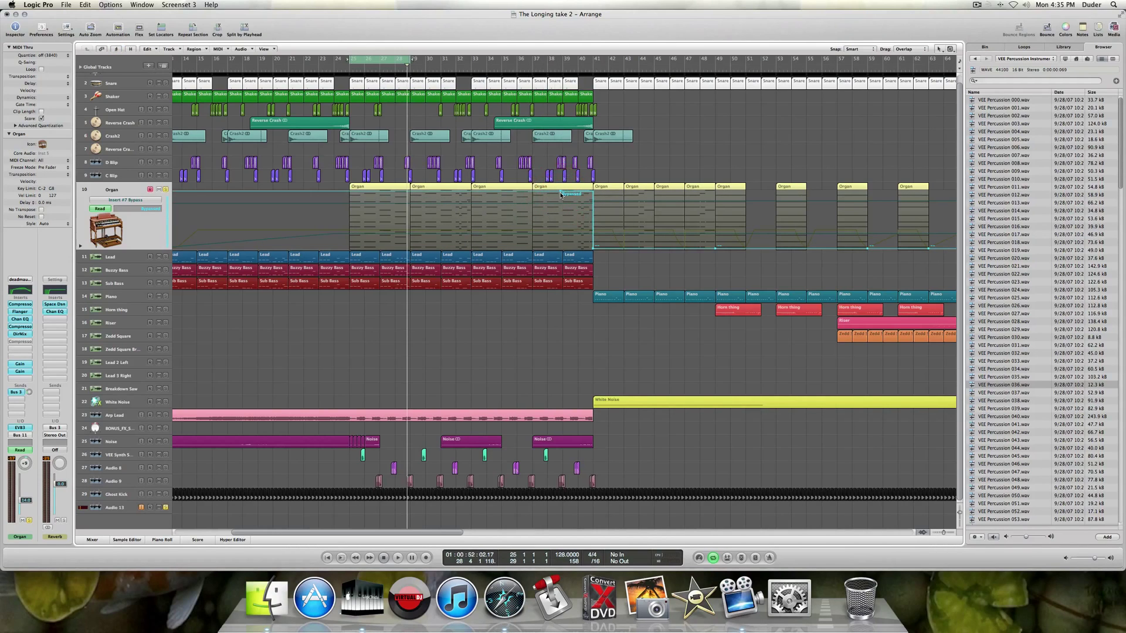
pyautogui.hscroll(20, 542, 203)
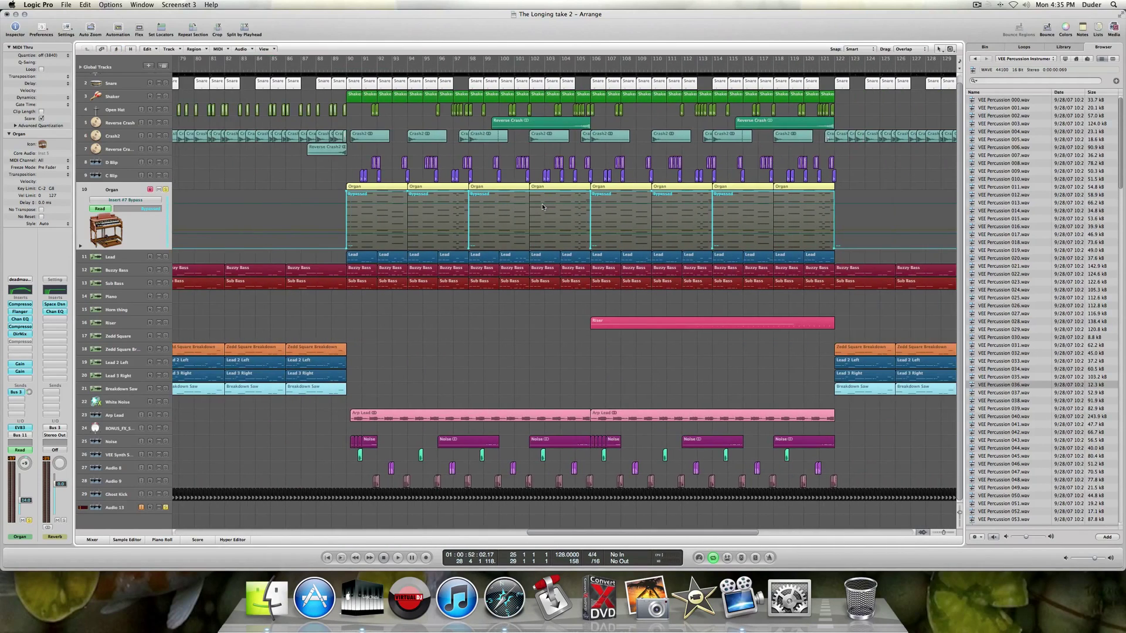
pyautogui.hscroll(-1, 489, 201)
pyautogui.moveTo(593, 193); pyautogui.dragTo(607, 194)
pyautogui.moveTo(459, 195); pyautogui.dragTo(751, 197)
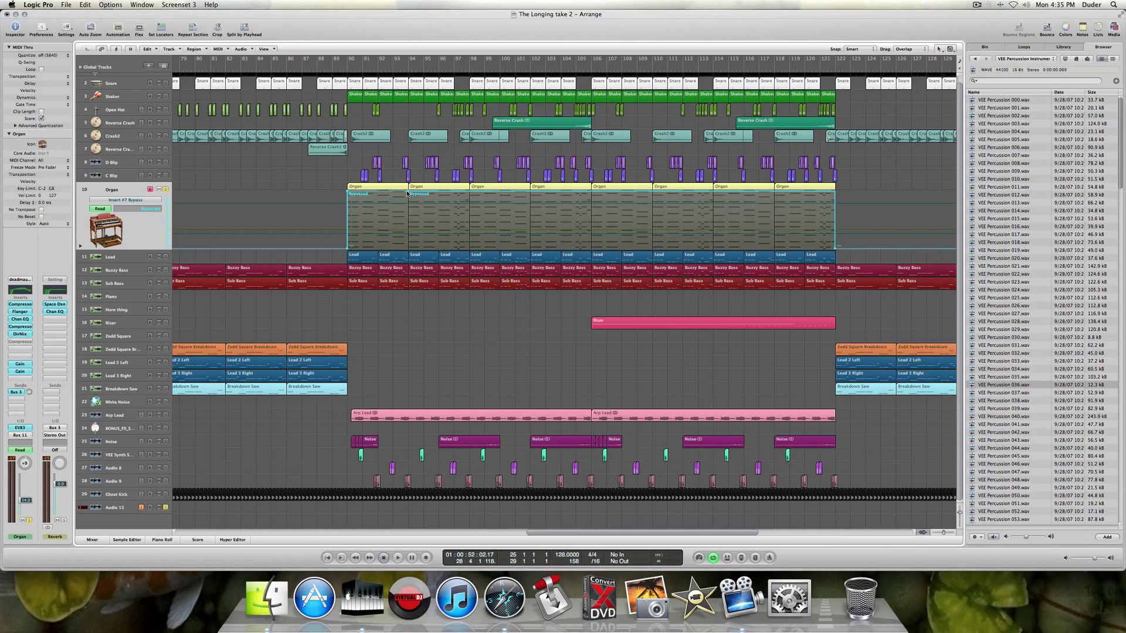
pyautogui.hscroll(-10, 411, 202)
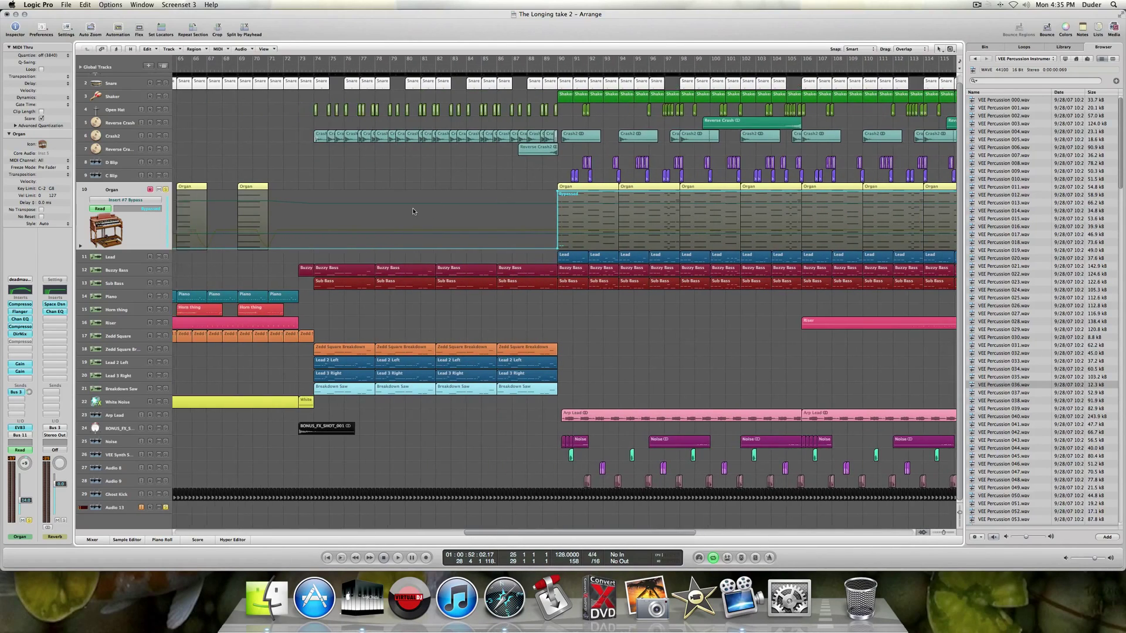
pyautogui.hscroll(-15, 412, 211)
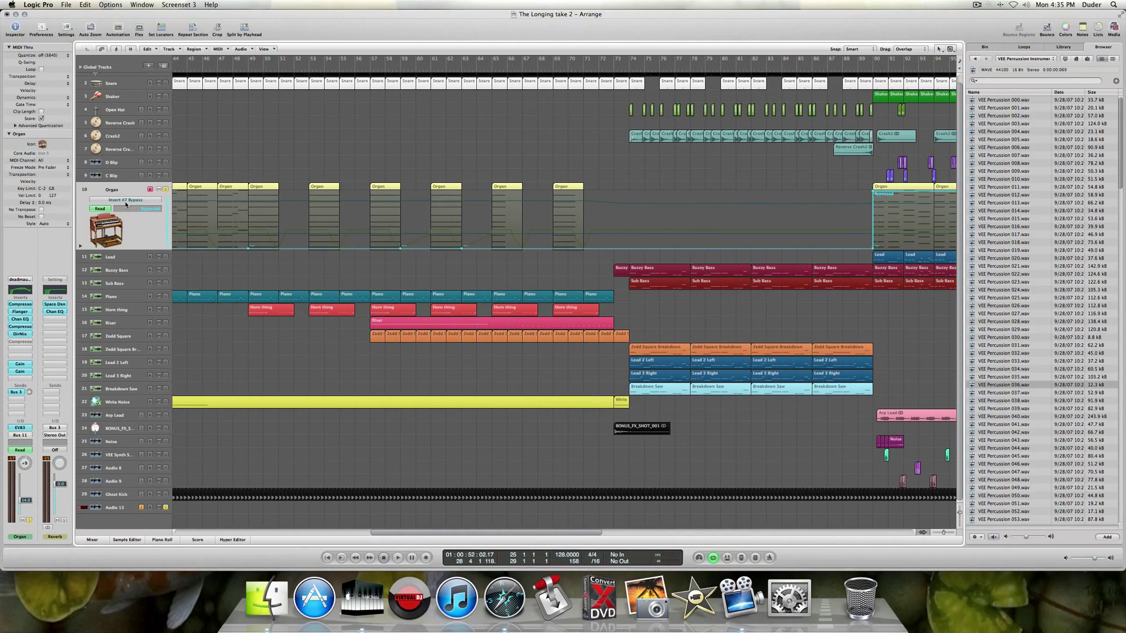
pyautogui.hscroll(-20, 320, 228)
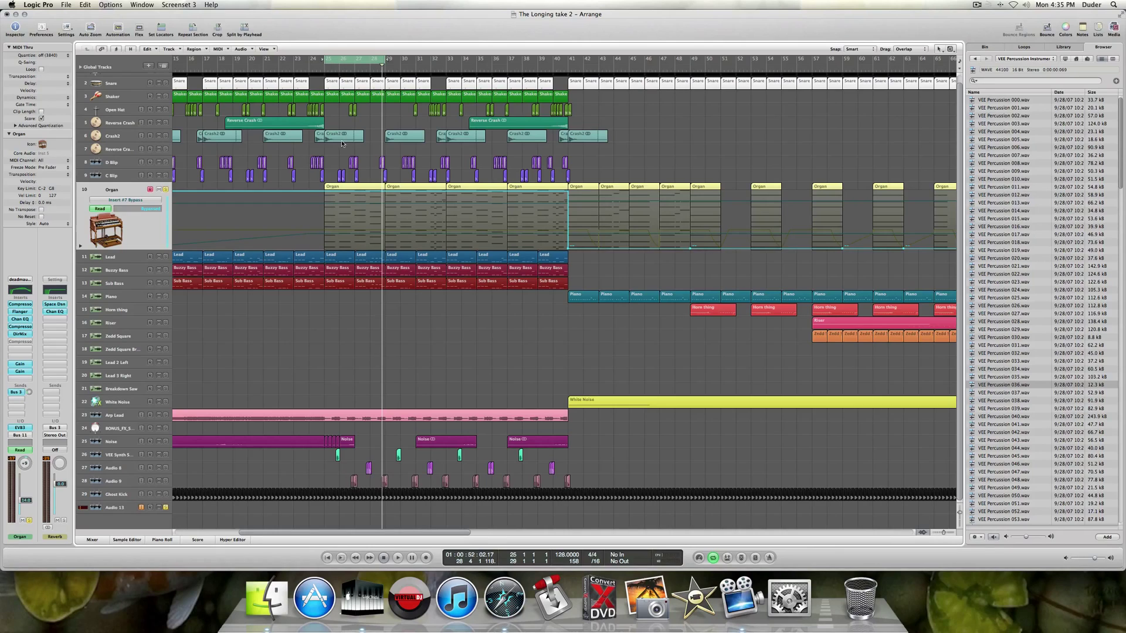
pyautogui.hscroll(-8, 395, 220)
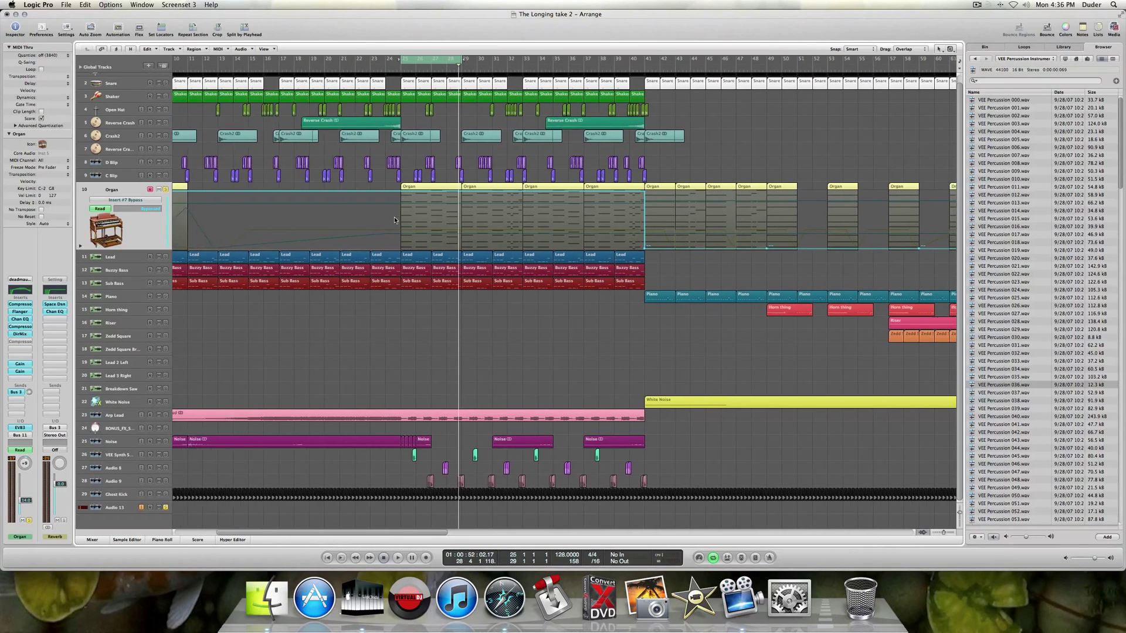
# Play the cycled section, take the Organ and Audio 13 out of solo to hear the full mix, and solo the Organ again.
pyautogui.press('space')
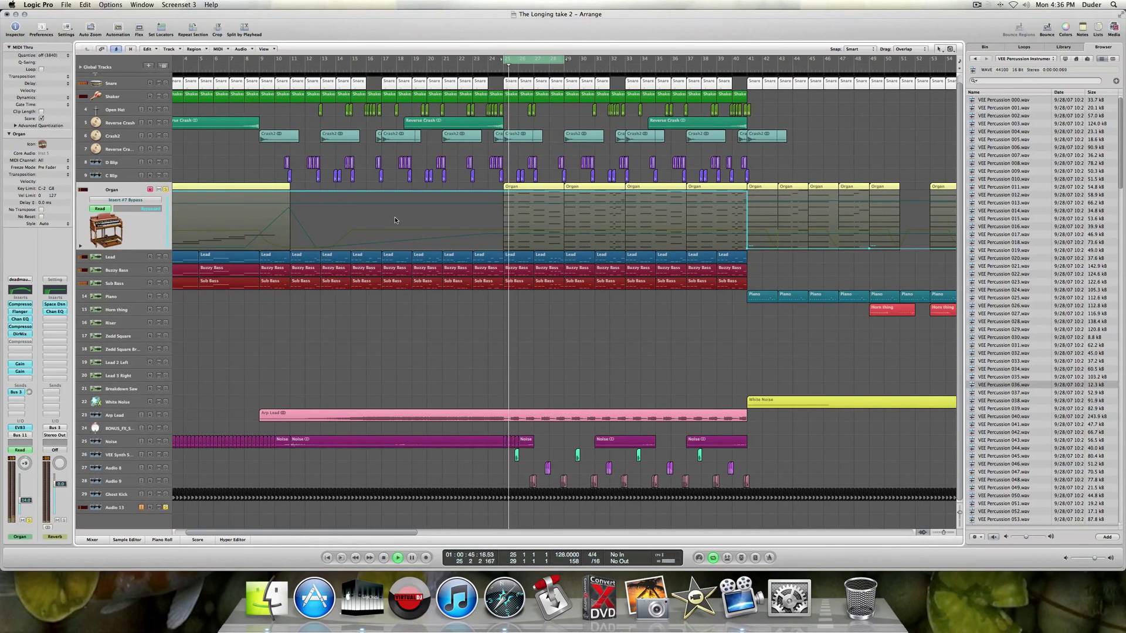
pyautogui.click(166, 189)
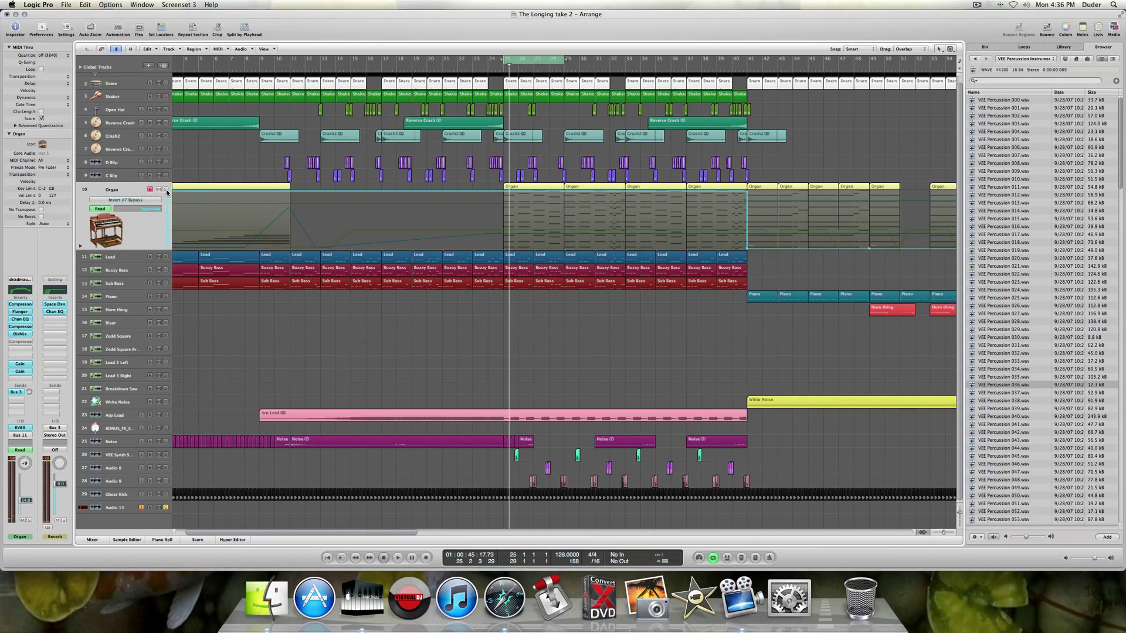
pyautogui.click(166, 508)
pyautogui.press('space')
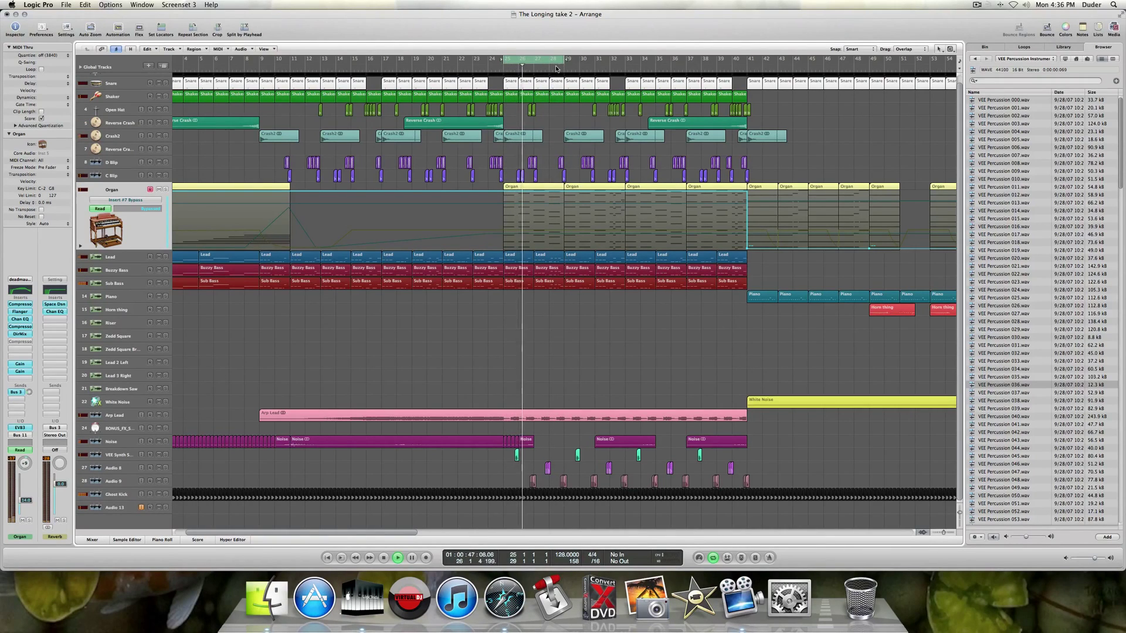
pyautogui.click(146, 227)
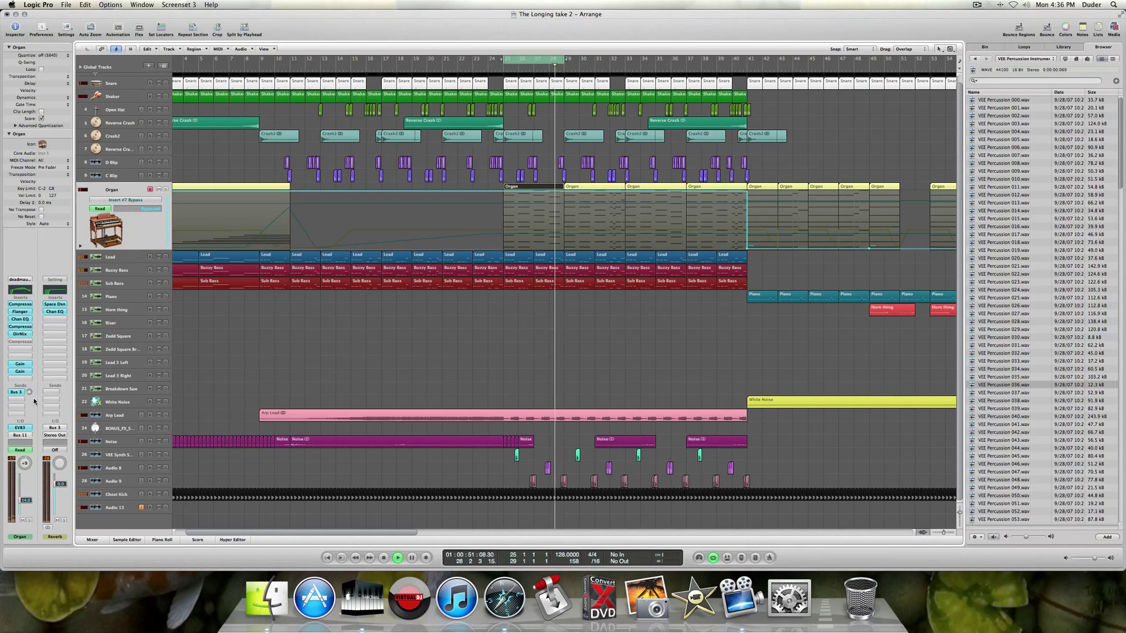
pyautogui.click(166, 189)
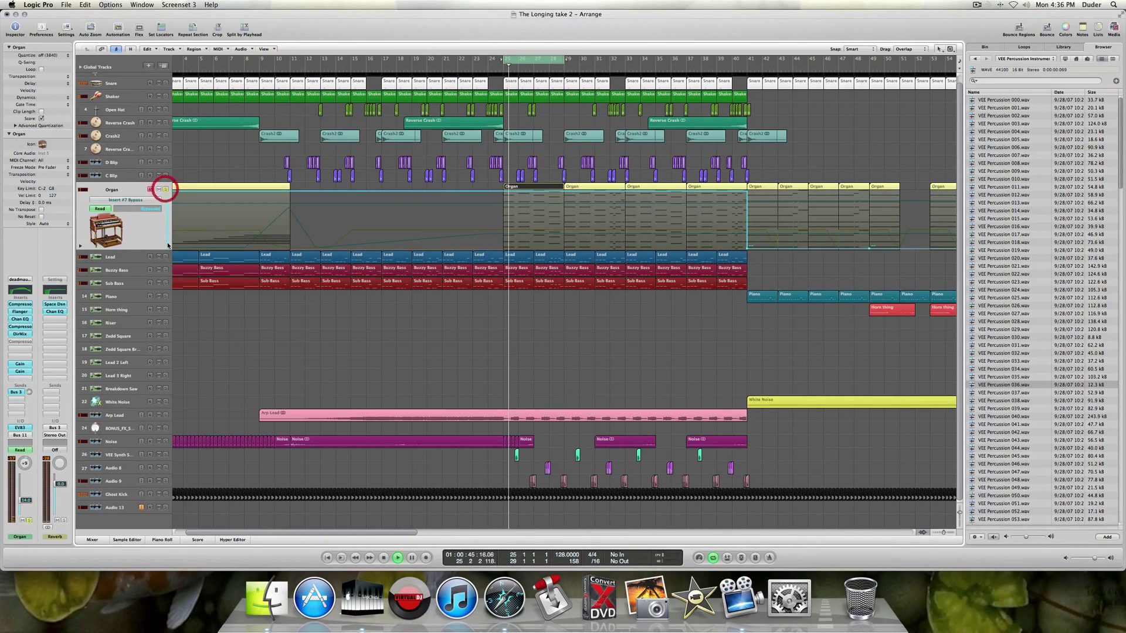
# Solo Audio 13, Ghost Kick, Kick and Snare alongside the Organ, and check the Organ's second Compressor before closing it.
pyautogui.click(165, 508)
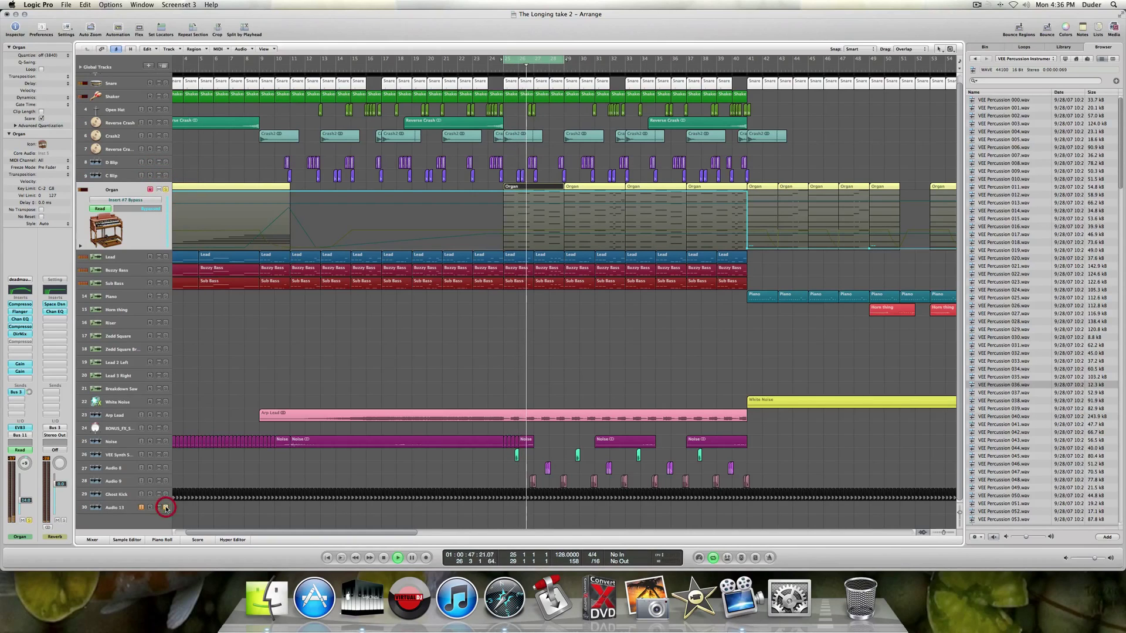
pyautogui.click(165, 495)
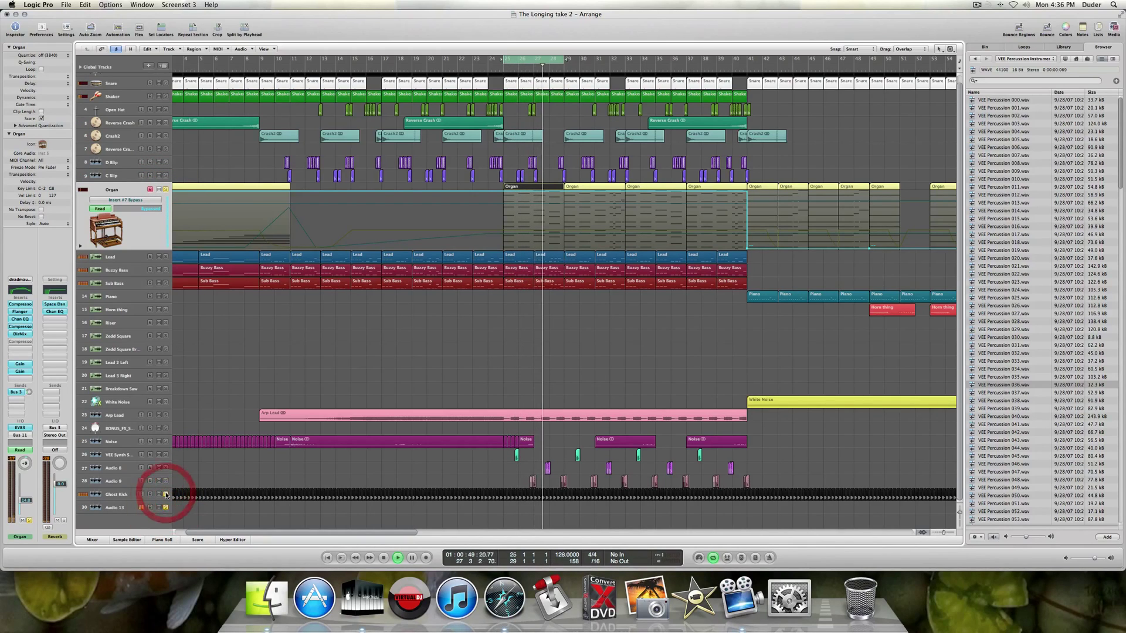
pyautogui.scroll(1, 146, 293)
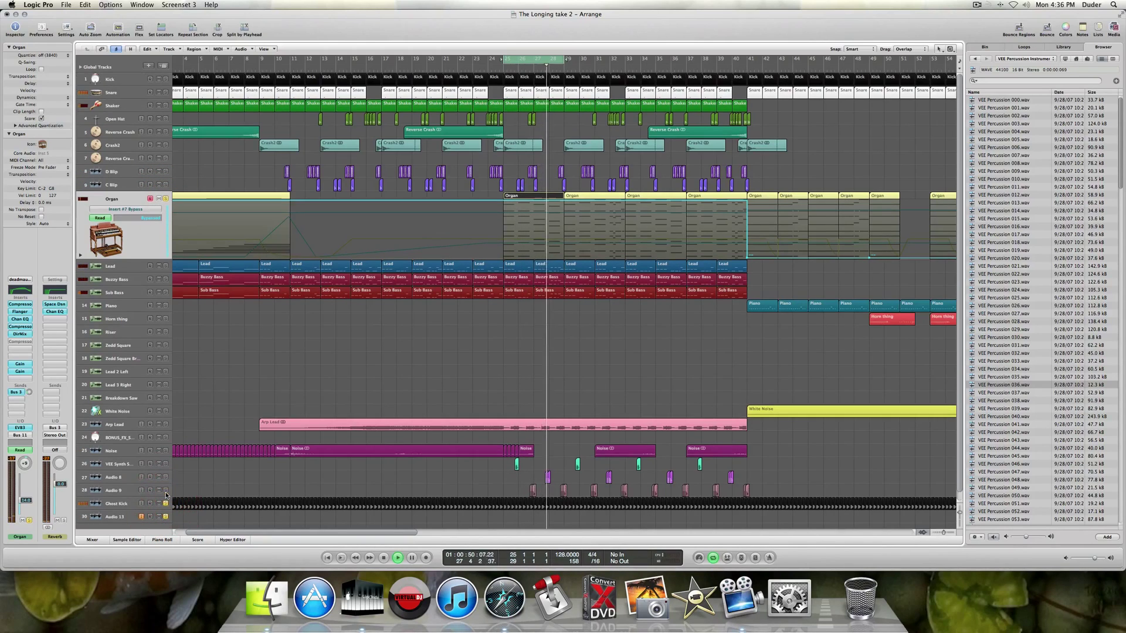
pyautogui.click(165, 78)
pyautogui.click(165, 92)
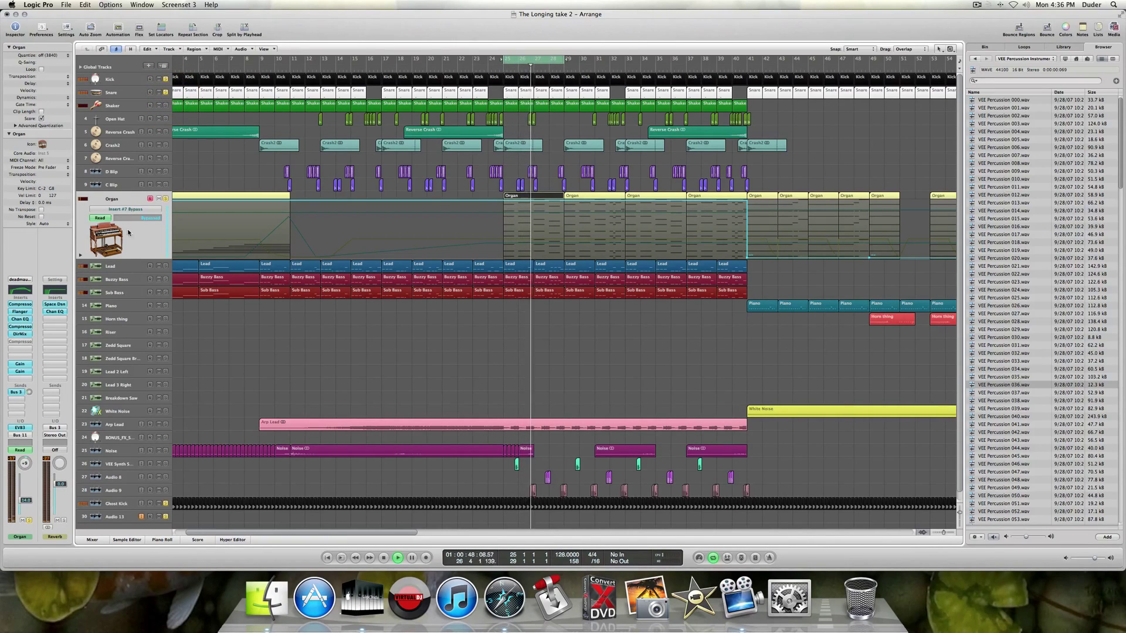
pyautogui.click(21, 328)
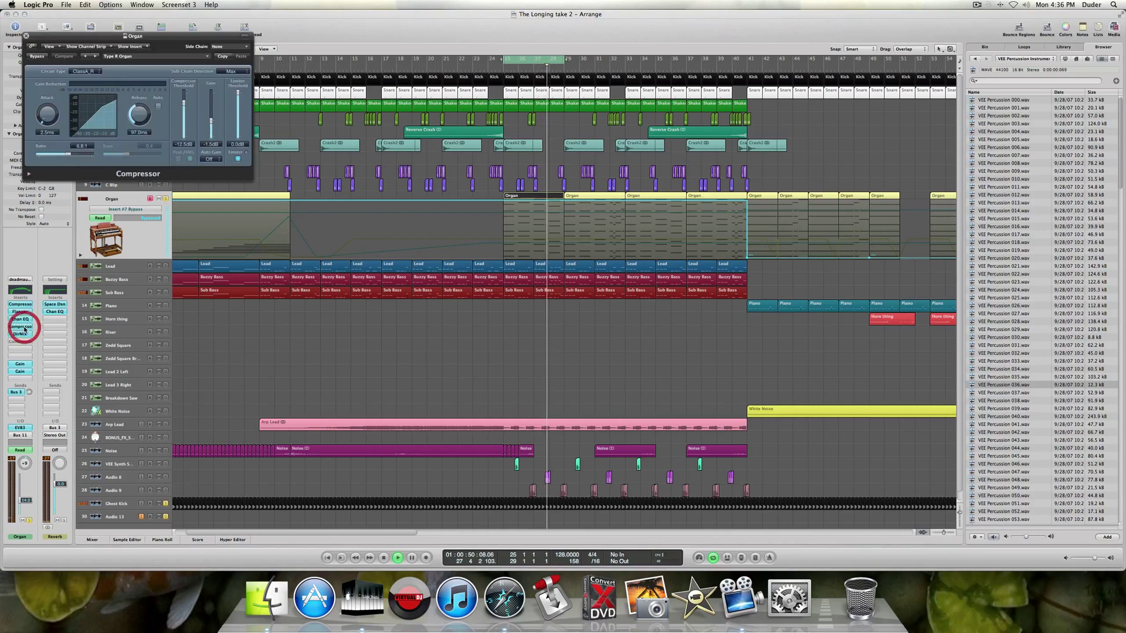
pyautogui.click(26, 36)
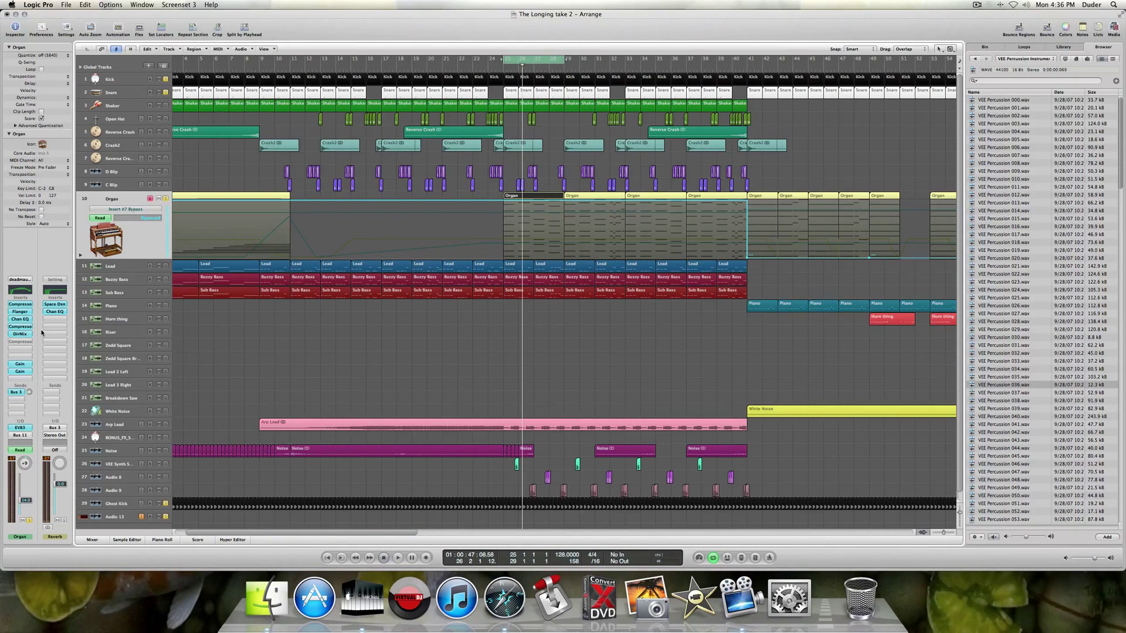
# Audition the soloed Organ with the cycle moved to bar 41, and again with the cycle returned to bars 25 to 29.
pyautogui.hscroll(10, 599, 235)
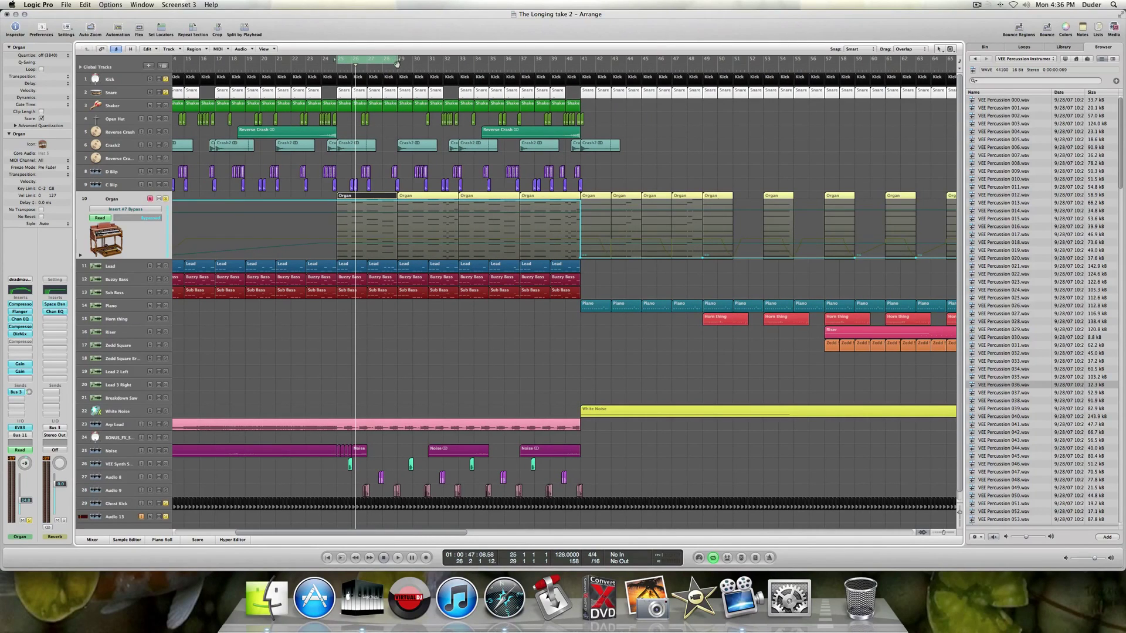
pyautogui.moveTo(371, 62); pyautogui.dragTo(615, 58)
pyautogui.press('space')
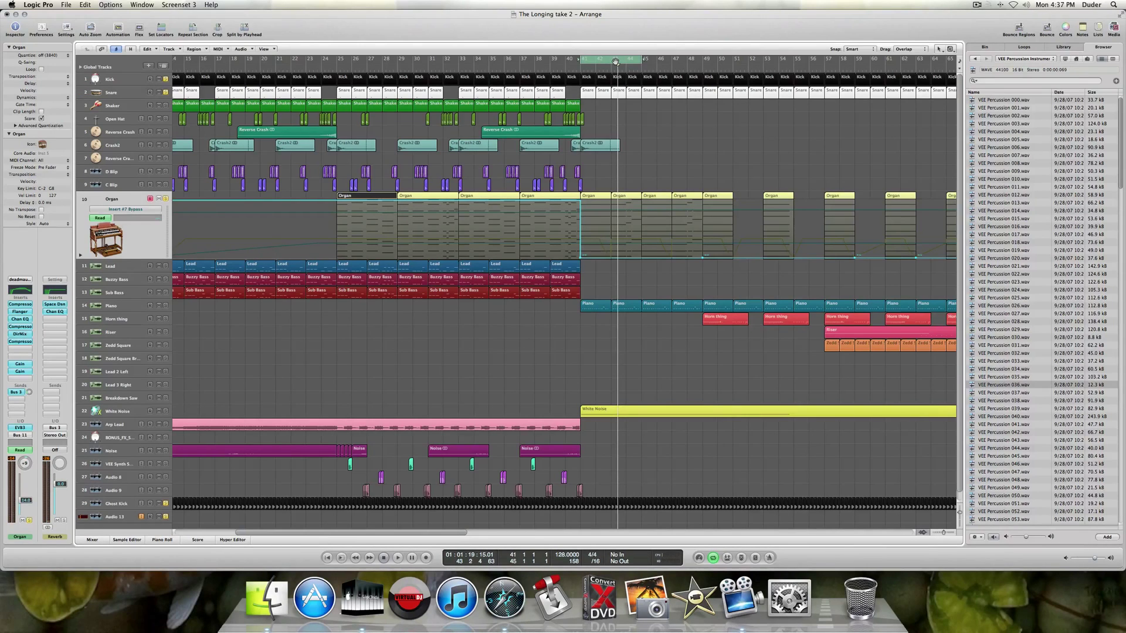
pyautogui.click(615, 62)
pyautogui.moveTo(339, 60); pyautogui.dragTo(398, 60)
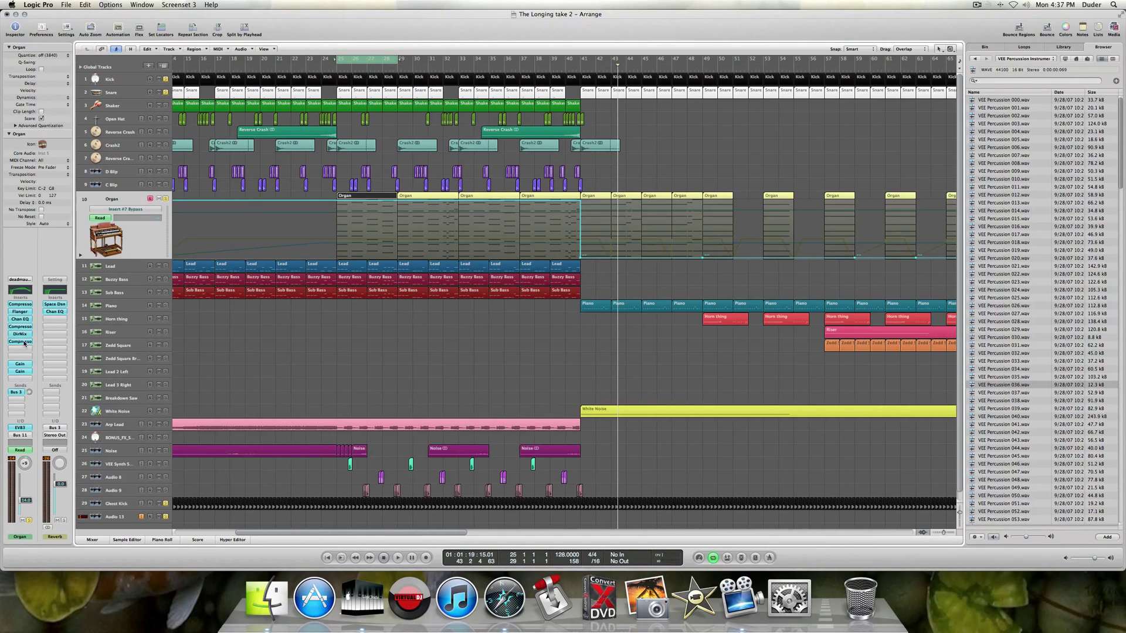
pyautogui.press('space')
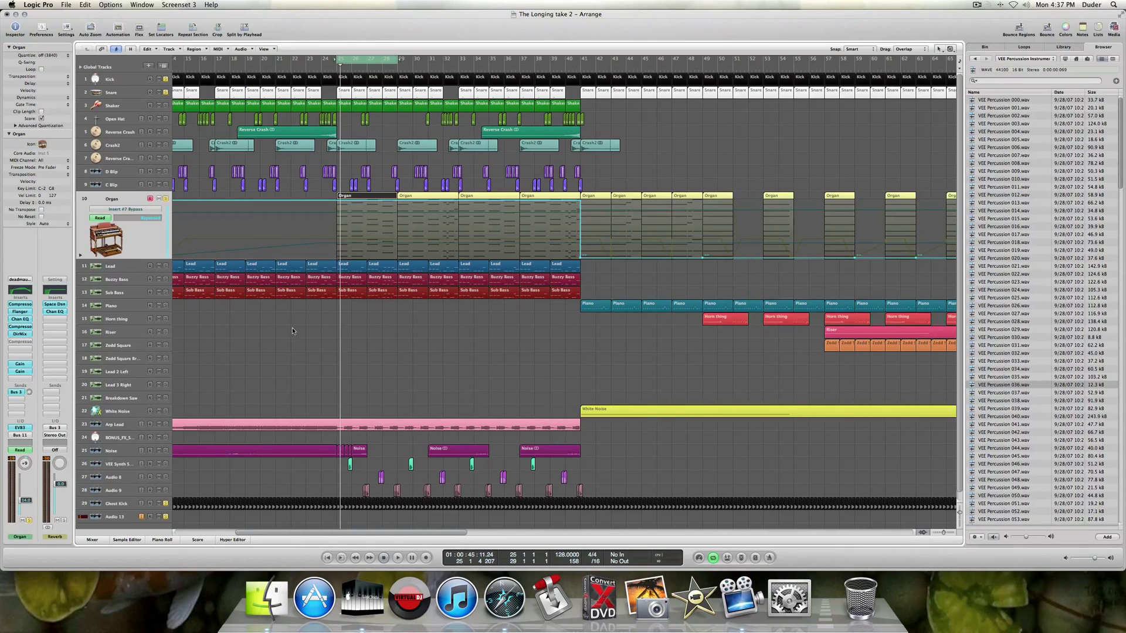
# Set the Organ's automation lane to 10 Gain: Gain and look over its curve along the arrangement.
pyautogui.hscroll(-5, 289, 306)
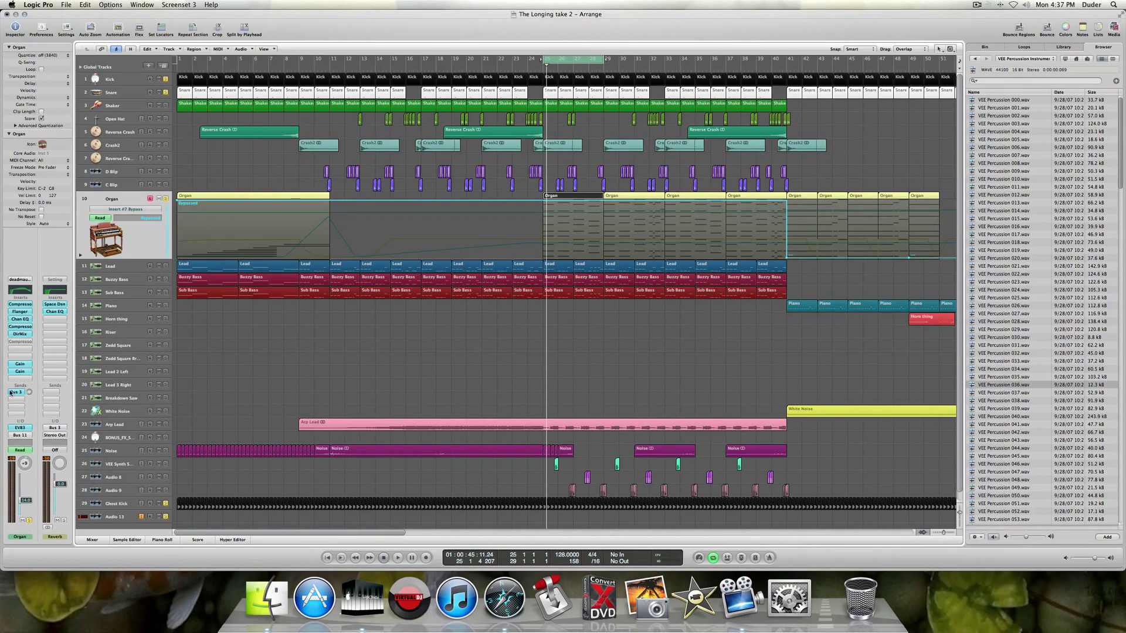
pyautogui.click(125, 209)
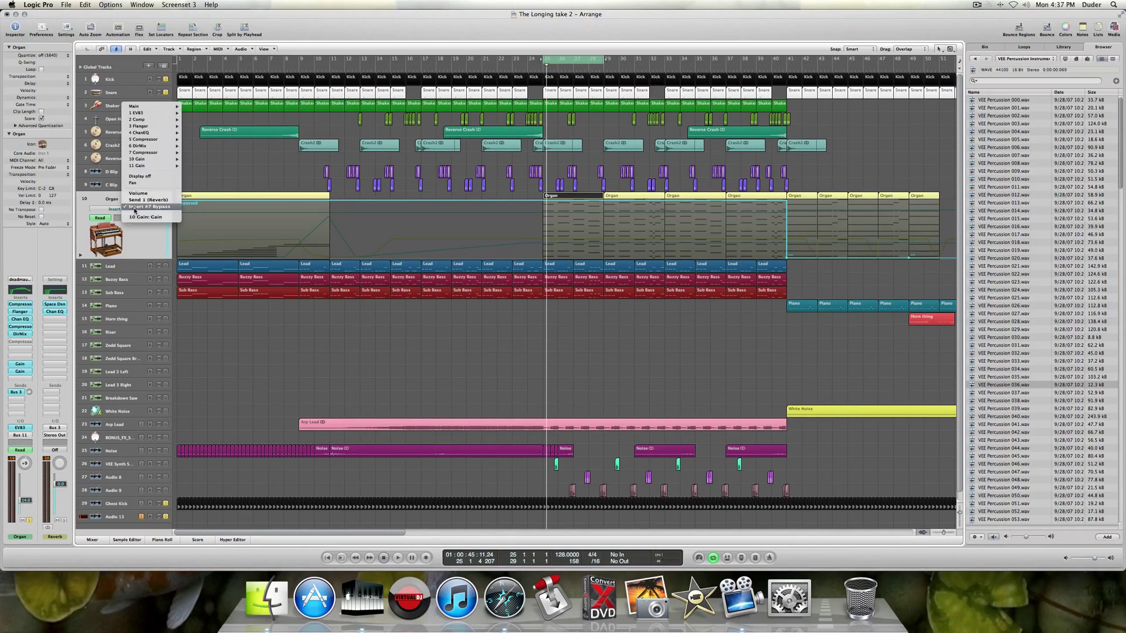
pyautogui.click(136, 219)
pyautogui.hscroll(15, 286, 241)
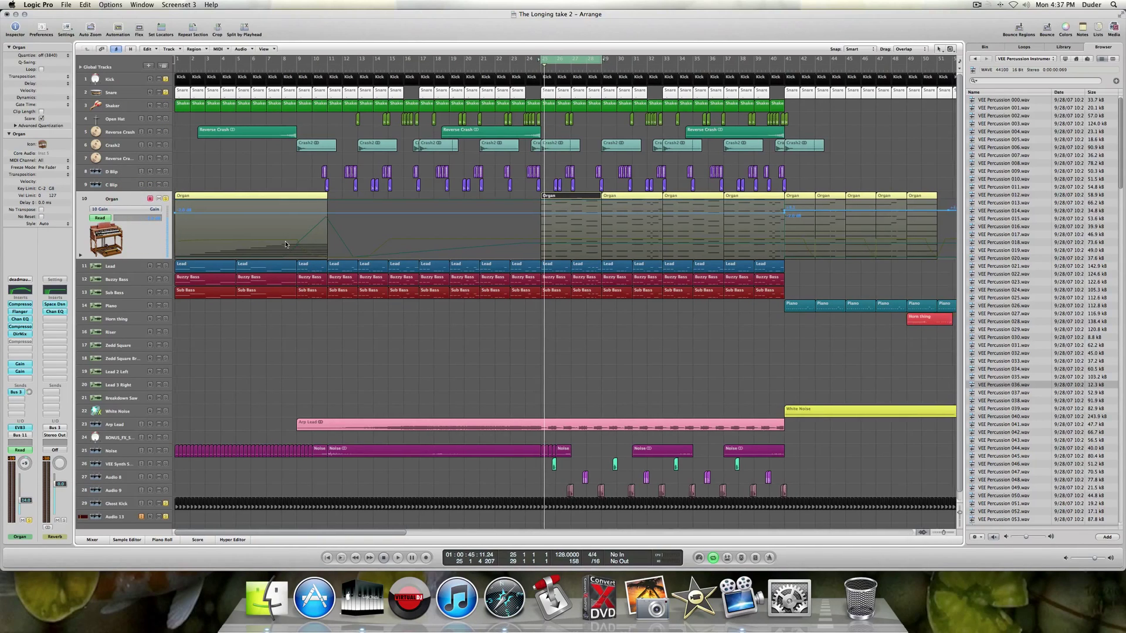
pyautogui.hscroll(-10, 280, 238)
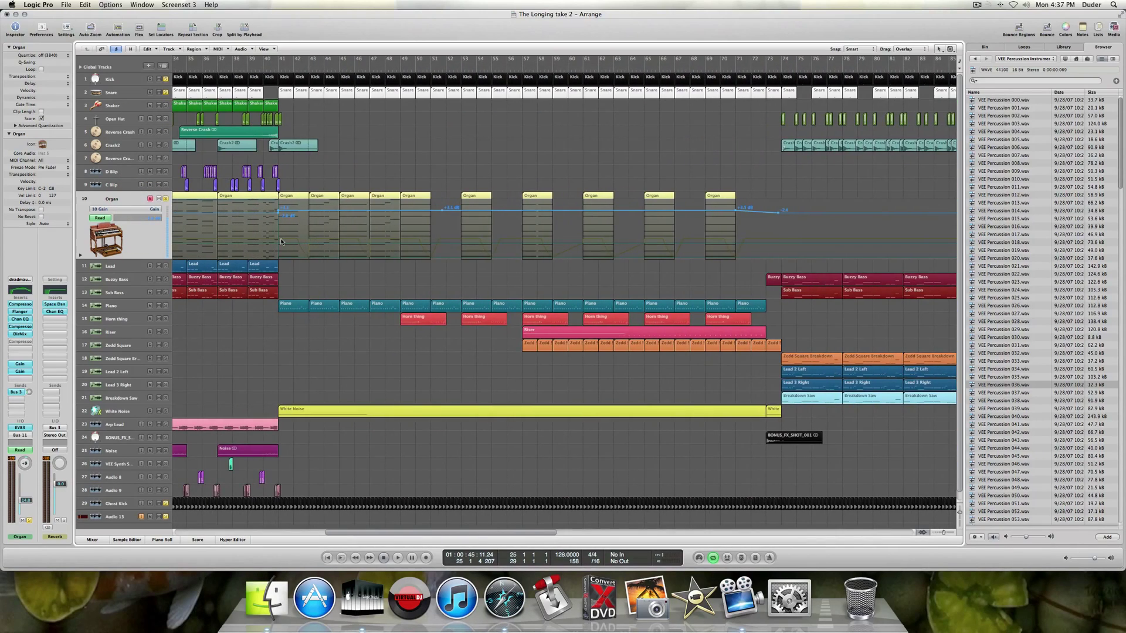
# Take the Organ, Kick and Snare out of solo and switch off the cycle range.
pyautogui.click(166, 199)
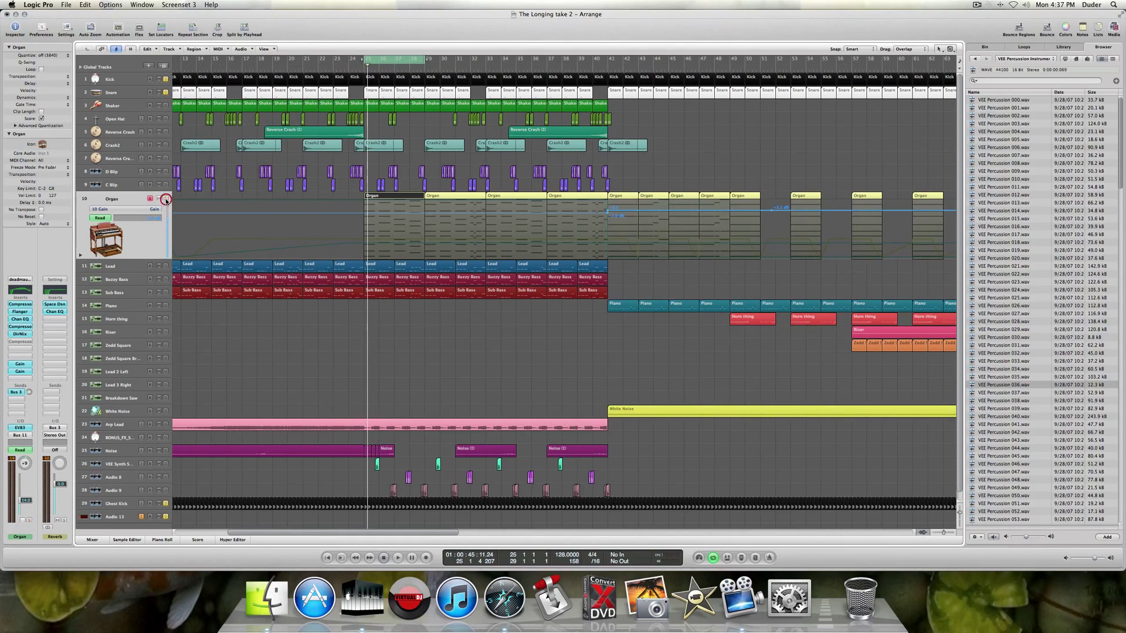
pyautogui.click(403, 63)
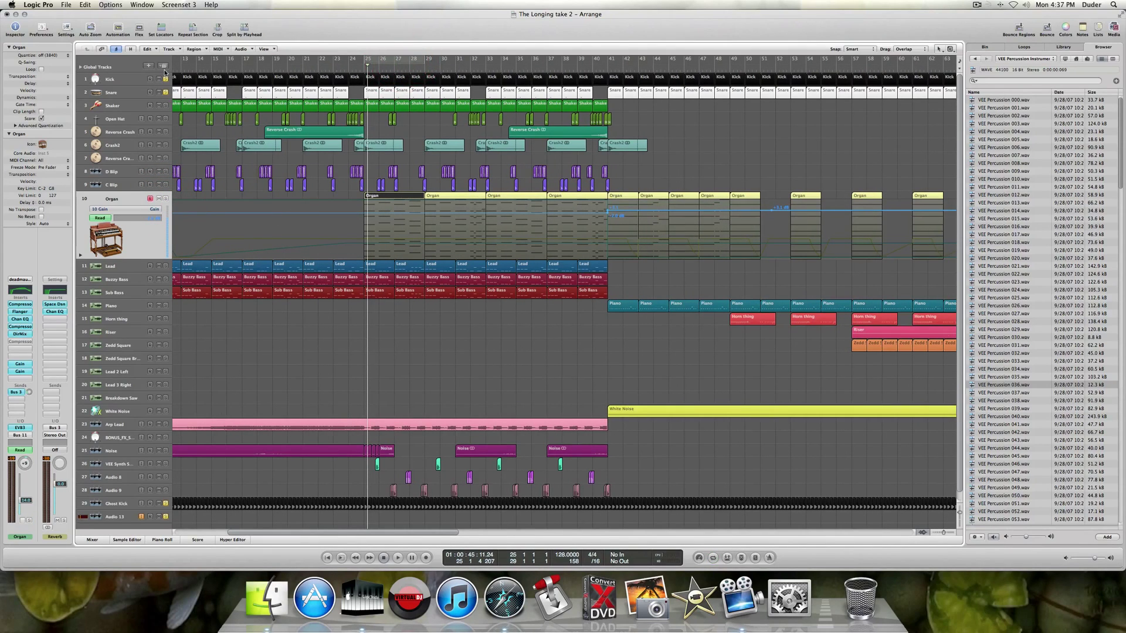
pyautogui.click(168, 92)
pyautogui.hscroll(-3, 432, 149)
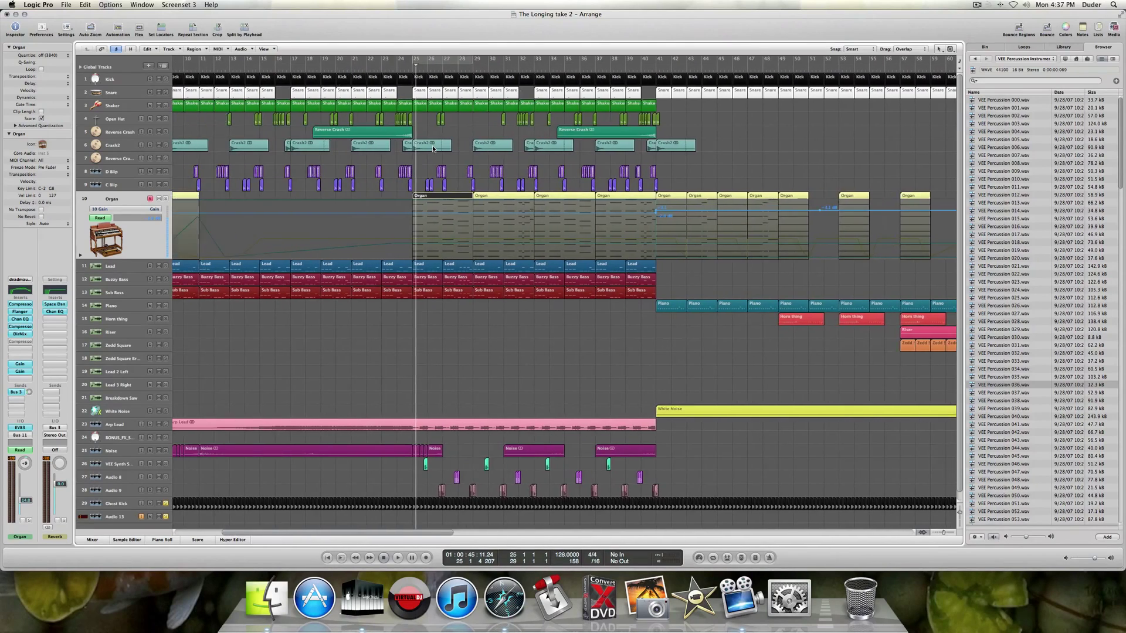
pyautogui.hscroll(-8, 433, 149)
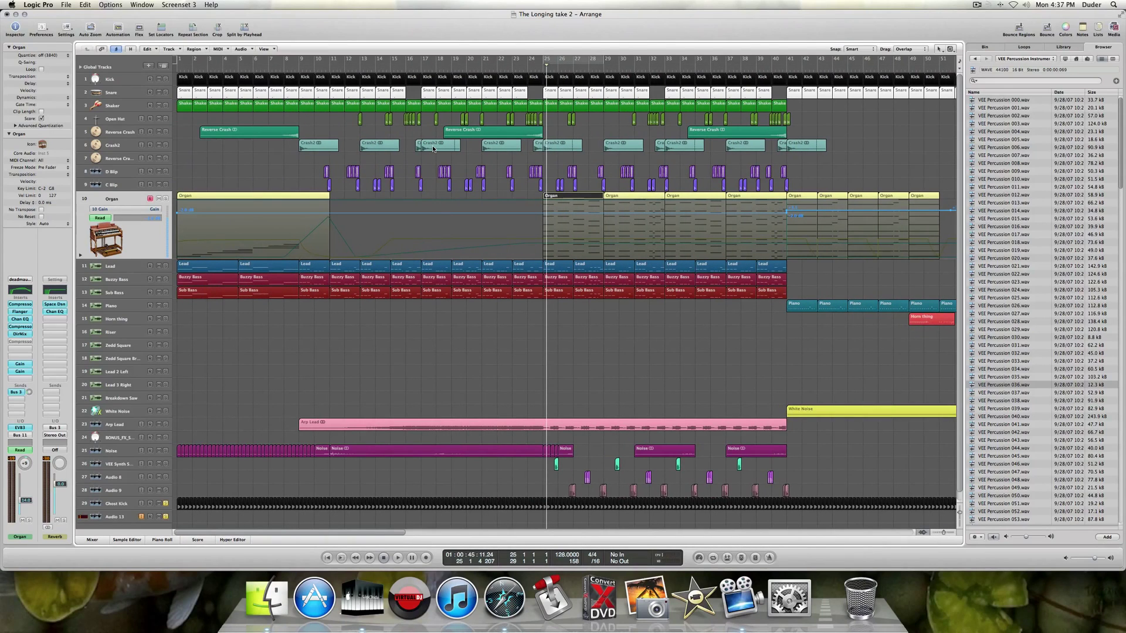
pyautogui.hscroll(7, 433, 149)
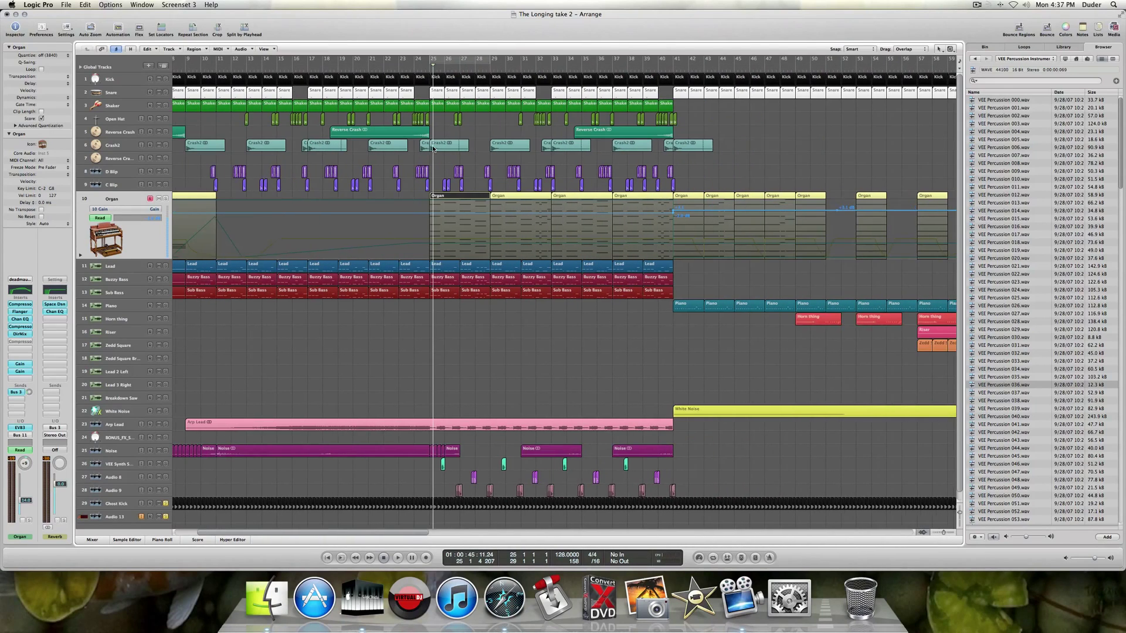
# Re-enable the cycle on bars 25 to 29 and play the full mix with Ghost Kick and Audio 13 out of solo.
pyautogui.click(455, 61)
pyautogui.hscroll(3, 456, 61)
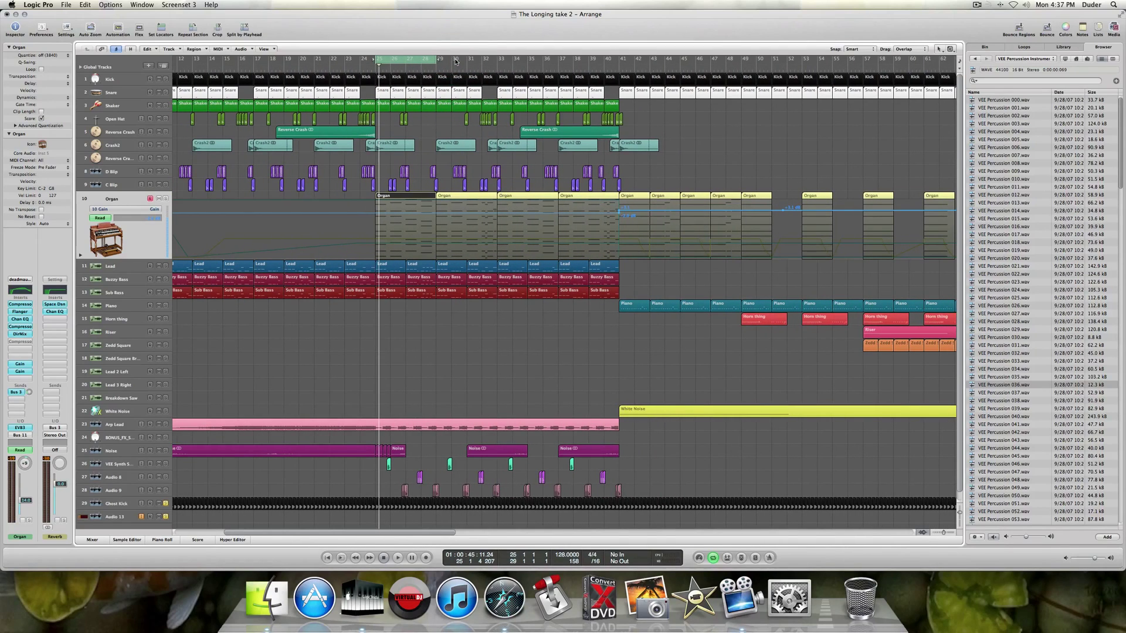
pyautogui.click(167, 507)
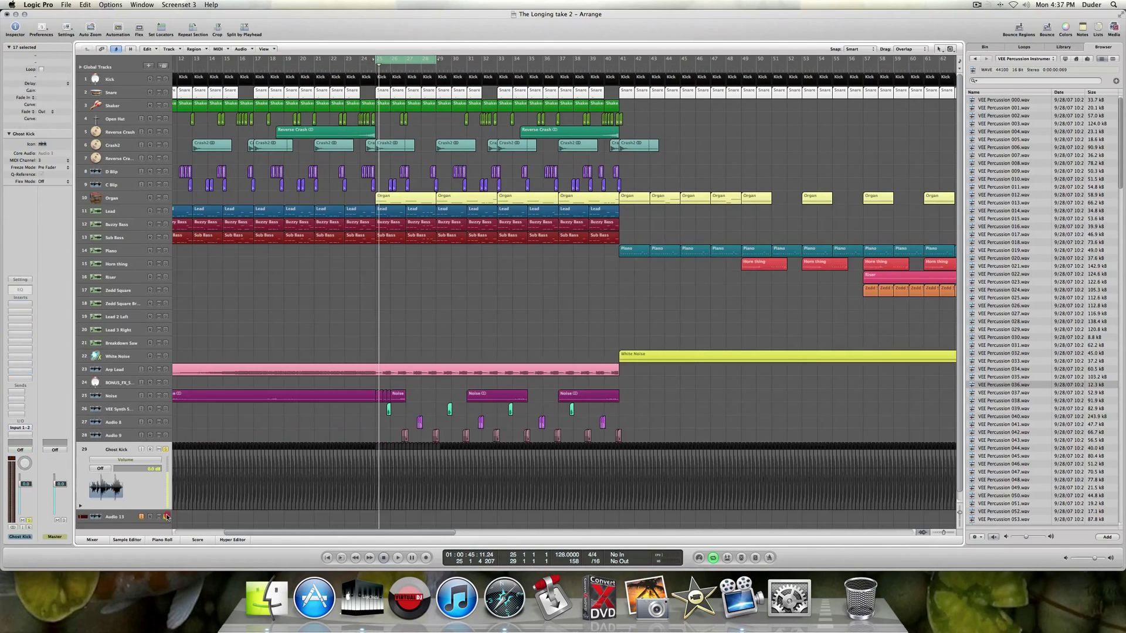
pyautogui.click(165, 450)
pyautogui.press('space')
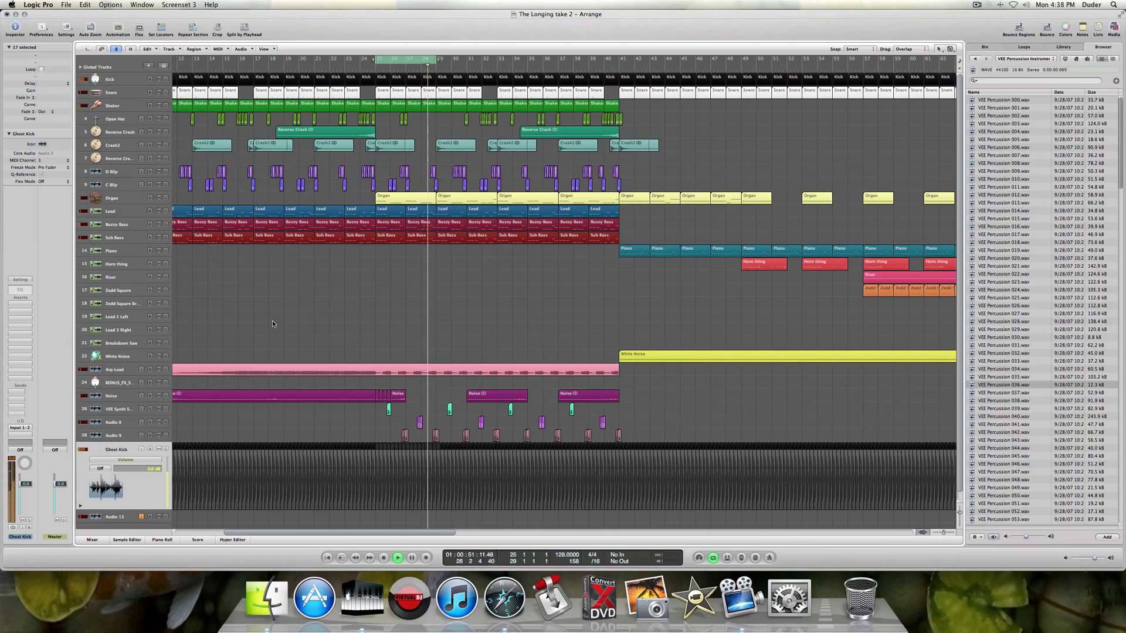
pyautogui.press('space')
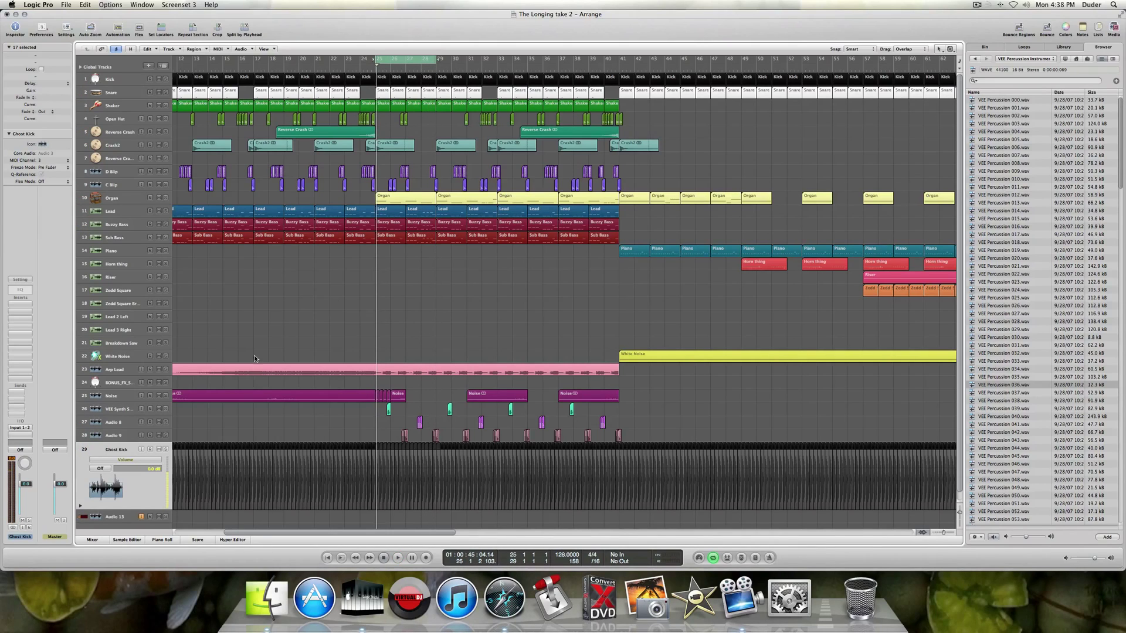
# Select the Arp Lead track, solo it with Audio 13, and play the cycled section.
pyautogui.click(116, 370)
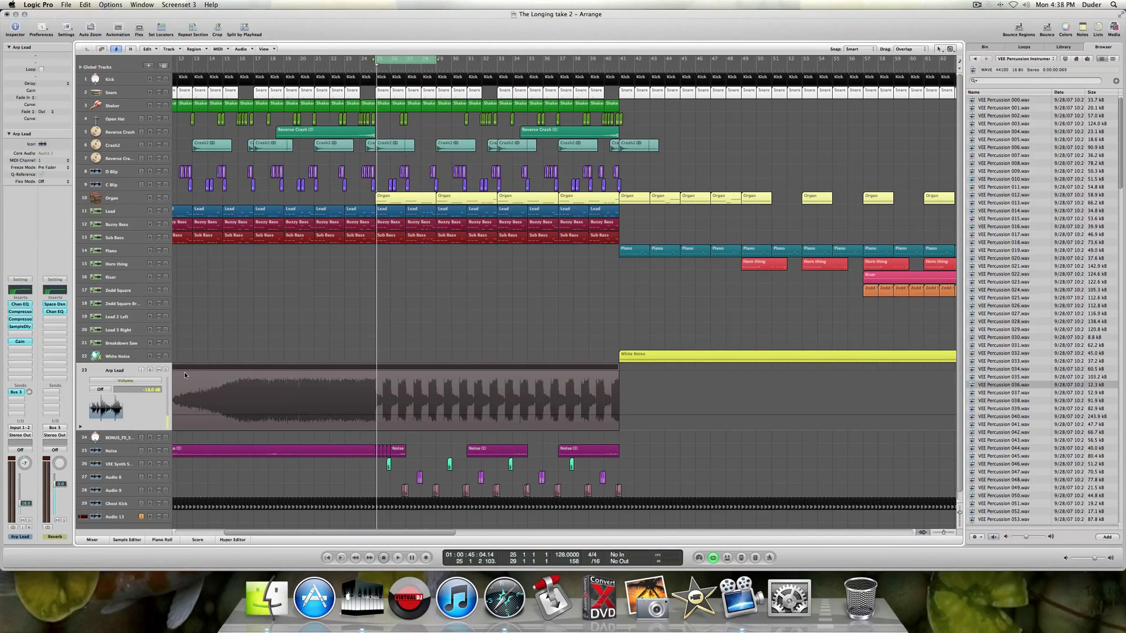
pyautogui.click(166, 371)
pyautogui.click(166, 517)
pyautogui.press('space')
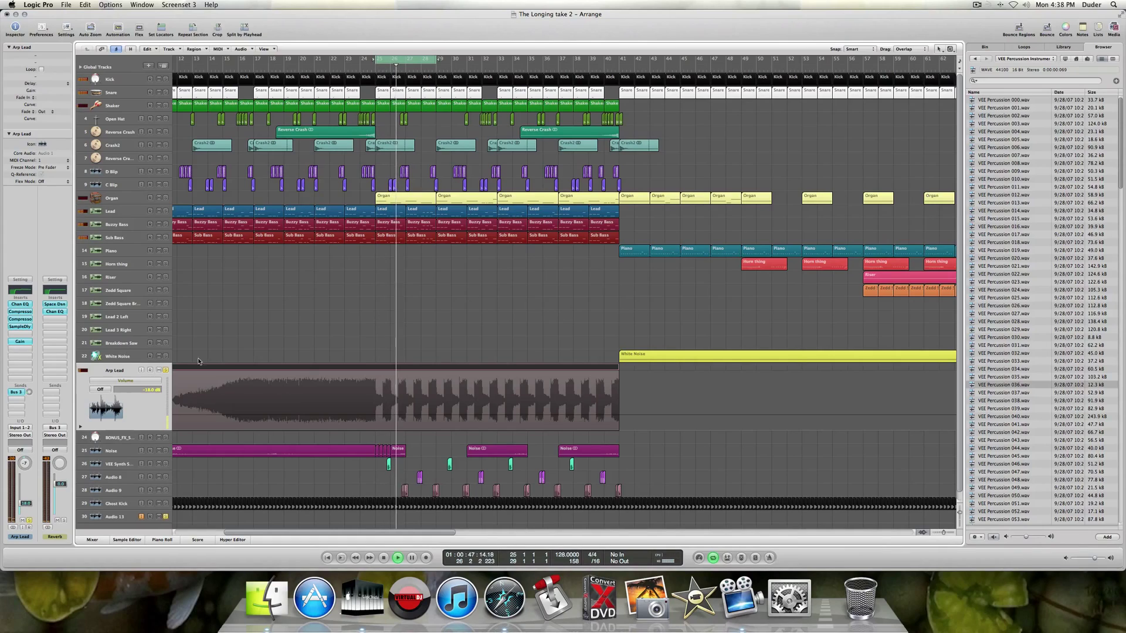
pyautogui.press('space')
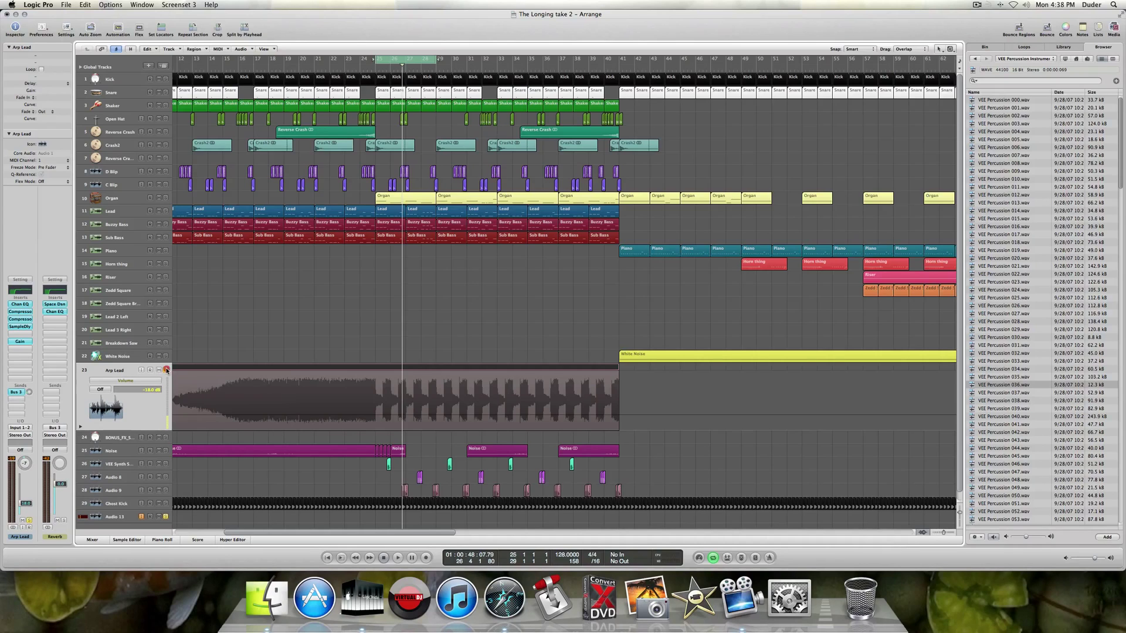
# Take the Arp Lead and Audio 13 out of solo and play the cycled section in the full mix.
pyautogui.click(167, 369)
pyautogui.click(165, 517)
pyautogui.press('space')
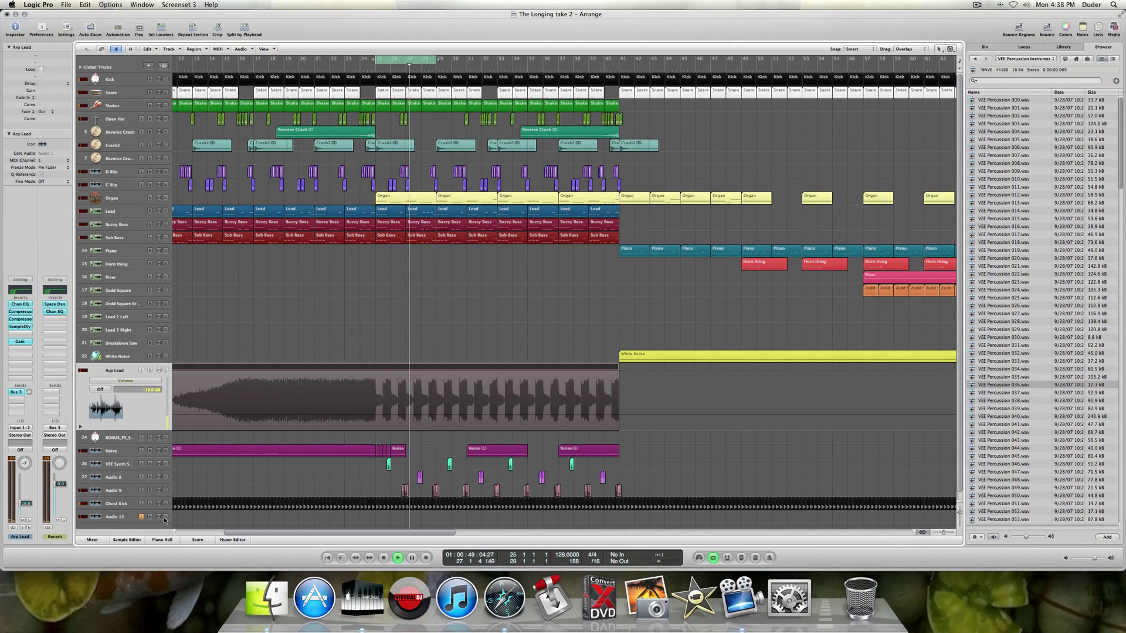
pyautogui.press('space')
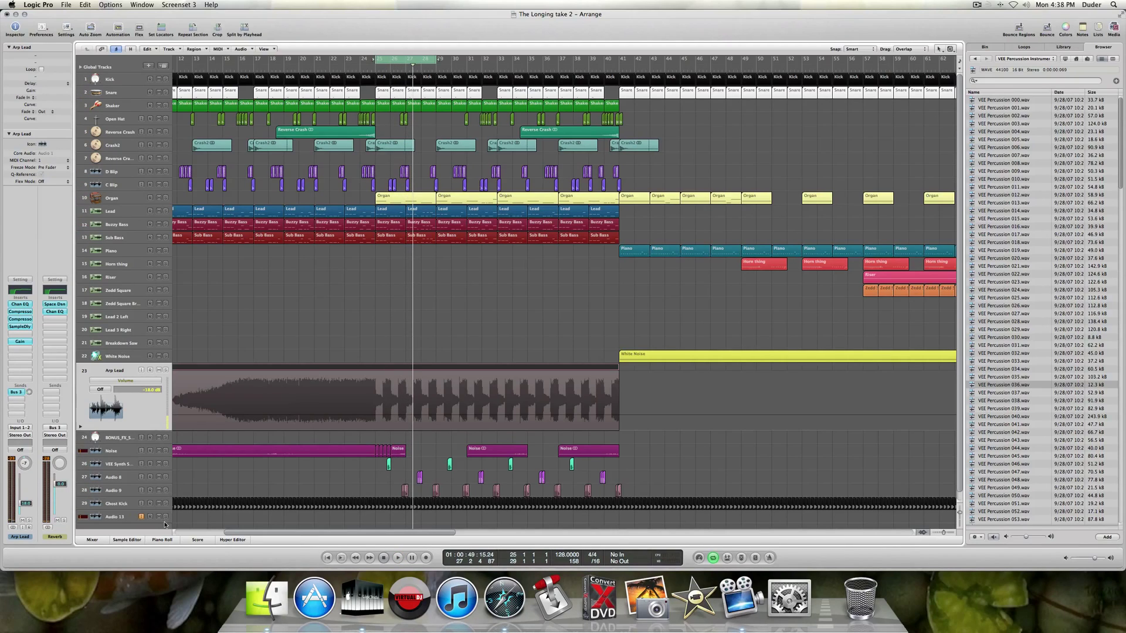
# Solo the Arp Lead and Audio 13 again, and review the Arp Lead's Channel EQ, Compressor and side-chain Compressor, closing each.
pyautogui.click(166, 517)
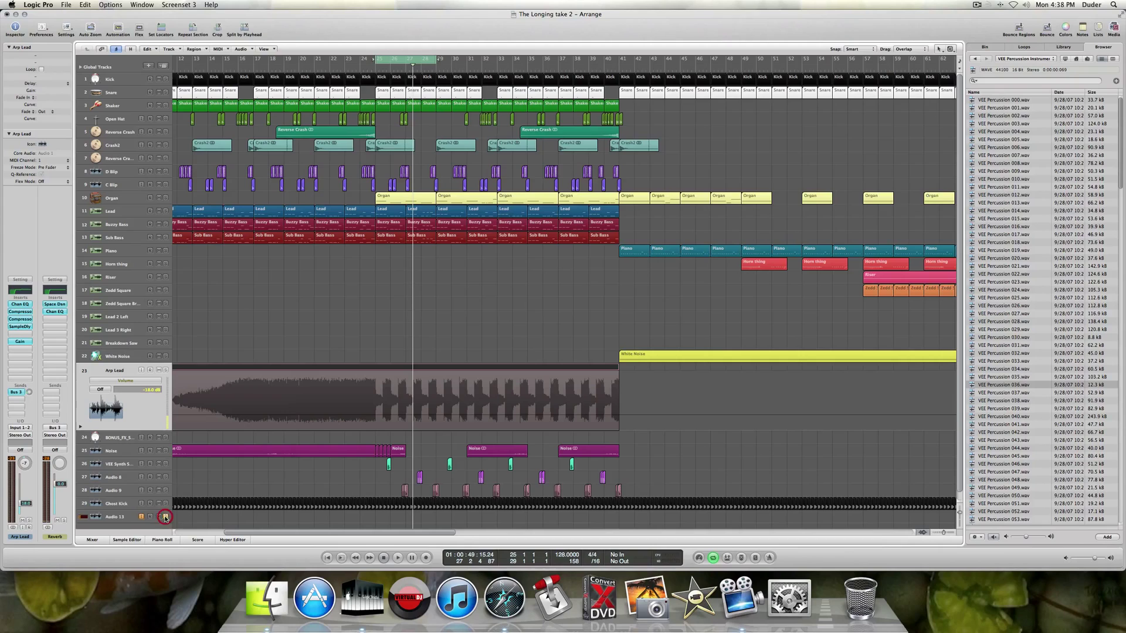
pyautogui.click(166, 371)
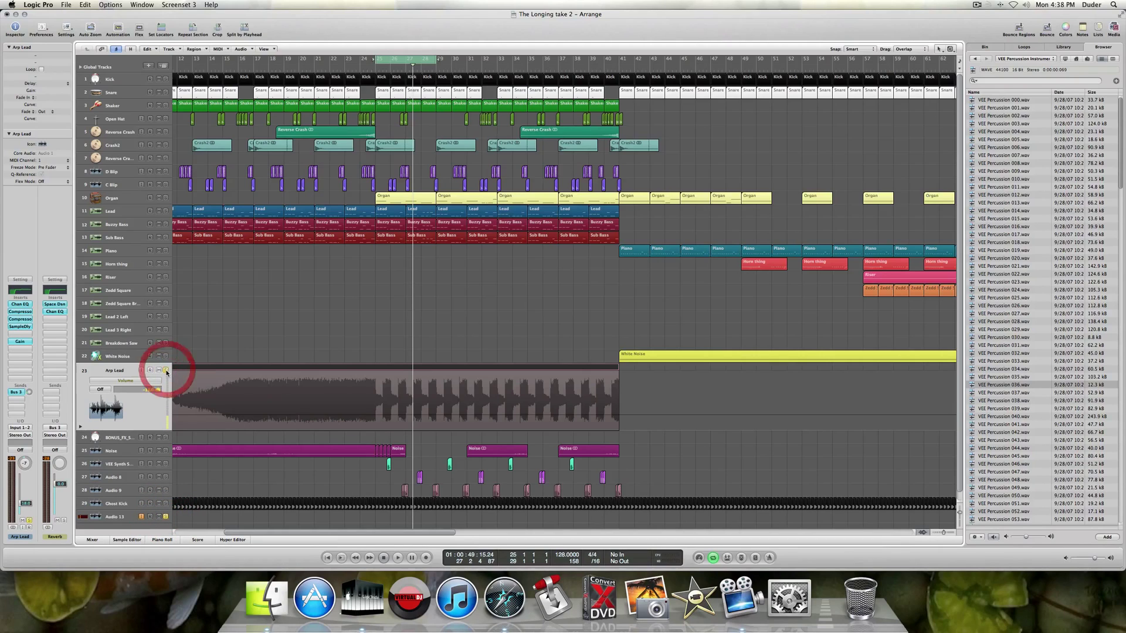
pyautogui.click(20, 304)
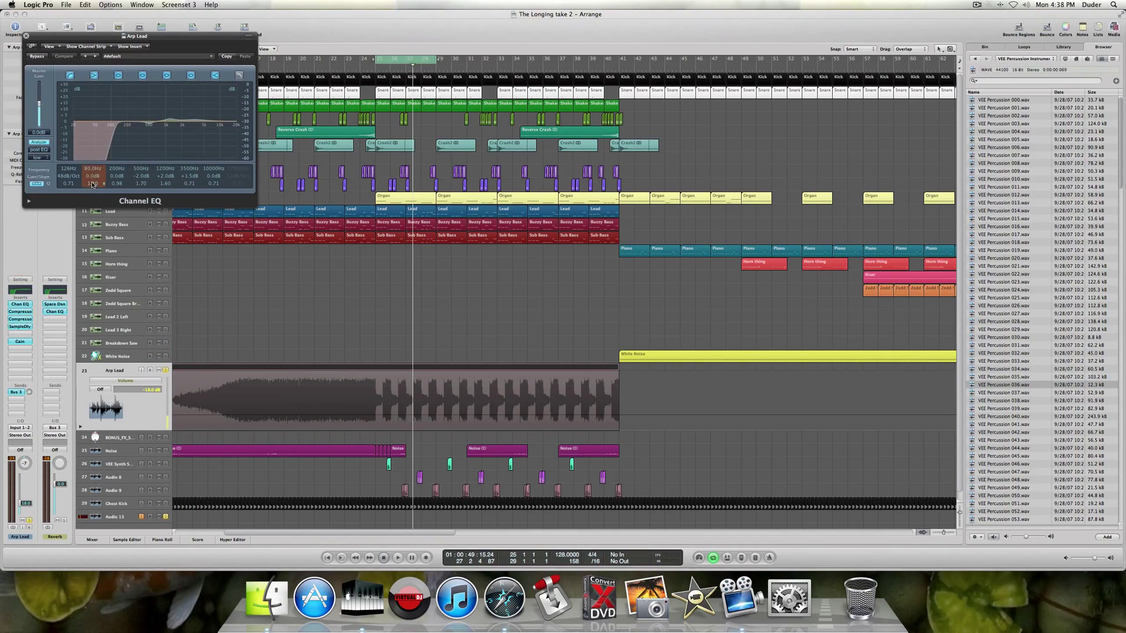
pyautogui.click(26, 36)
pyautogui.click(21, 311)
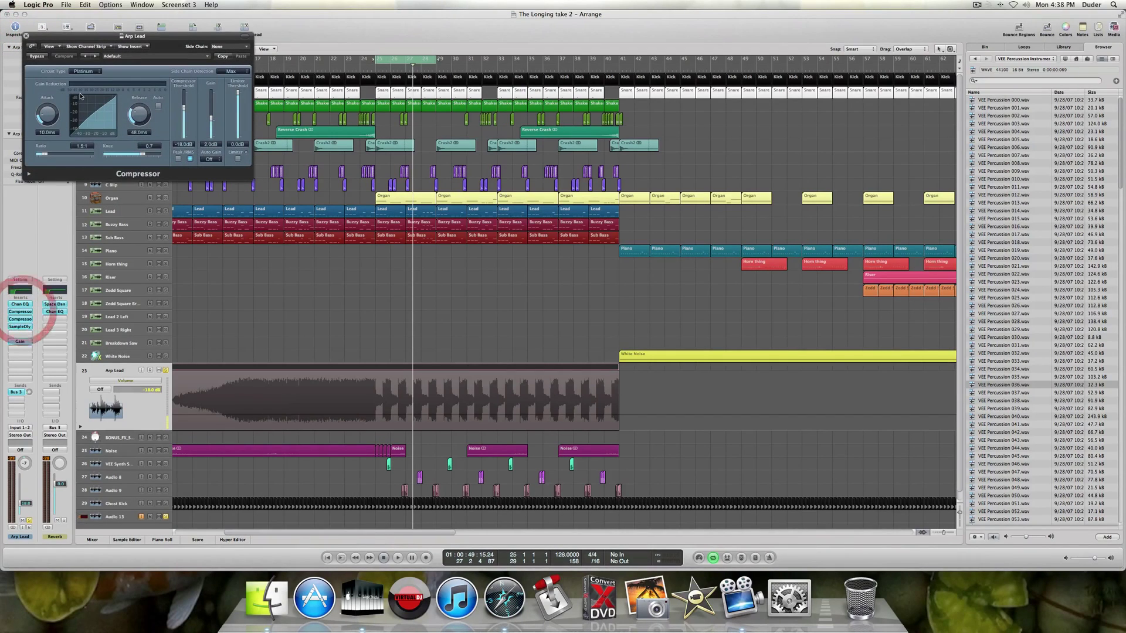
pyautogui.click(25, 36)
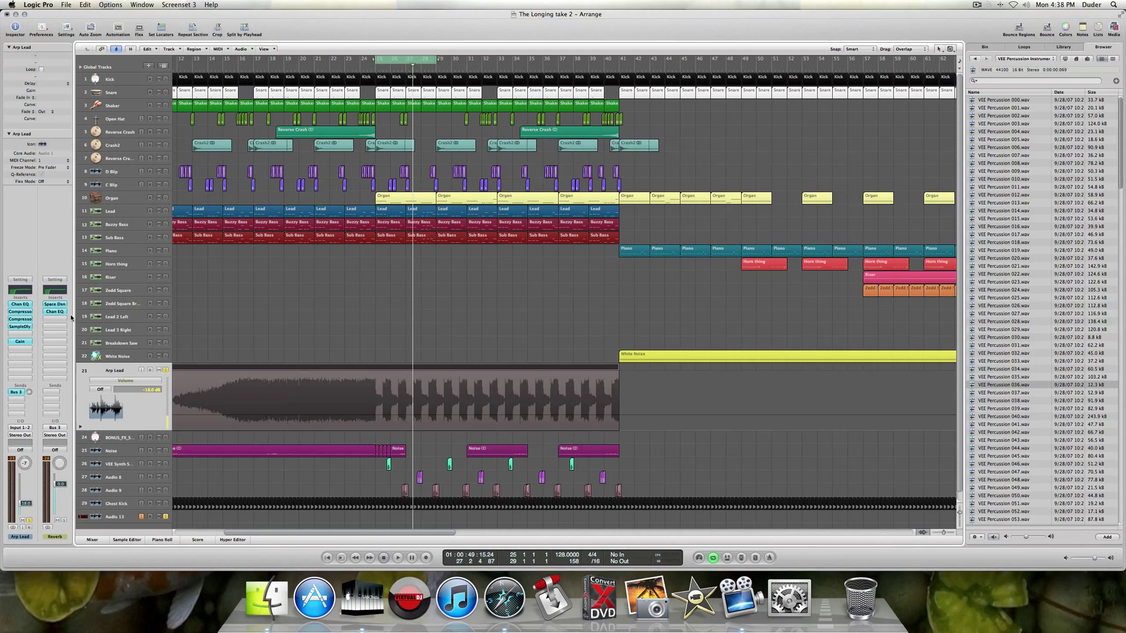
pyautogui.click(18, 320)
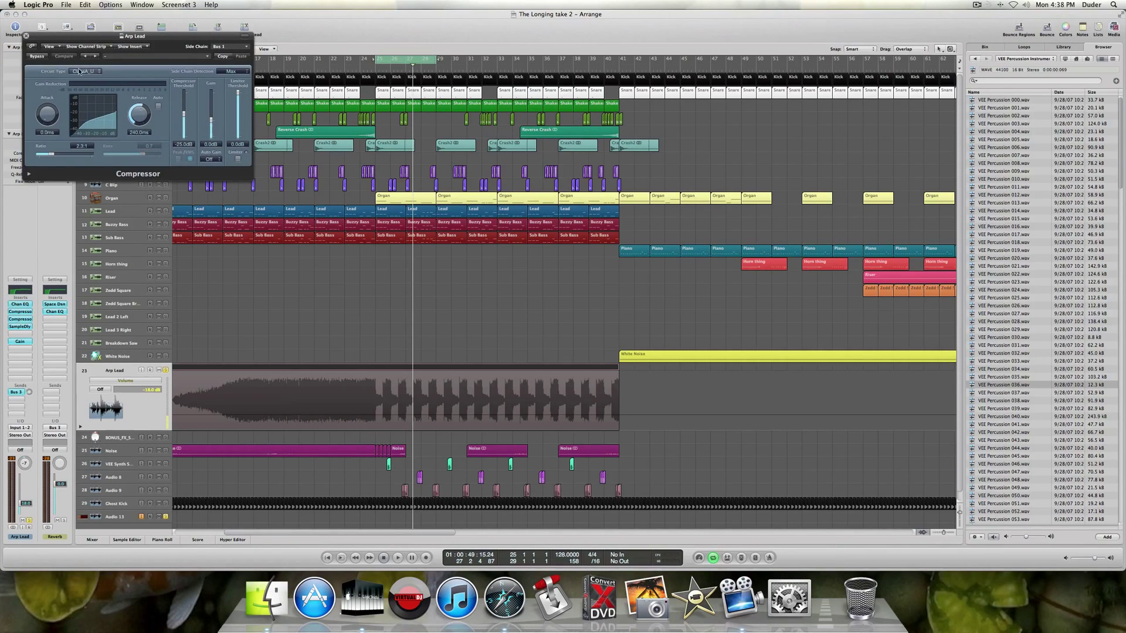
pyautogui.click(26, 37)
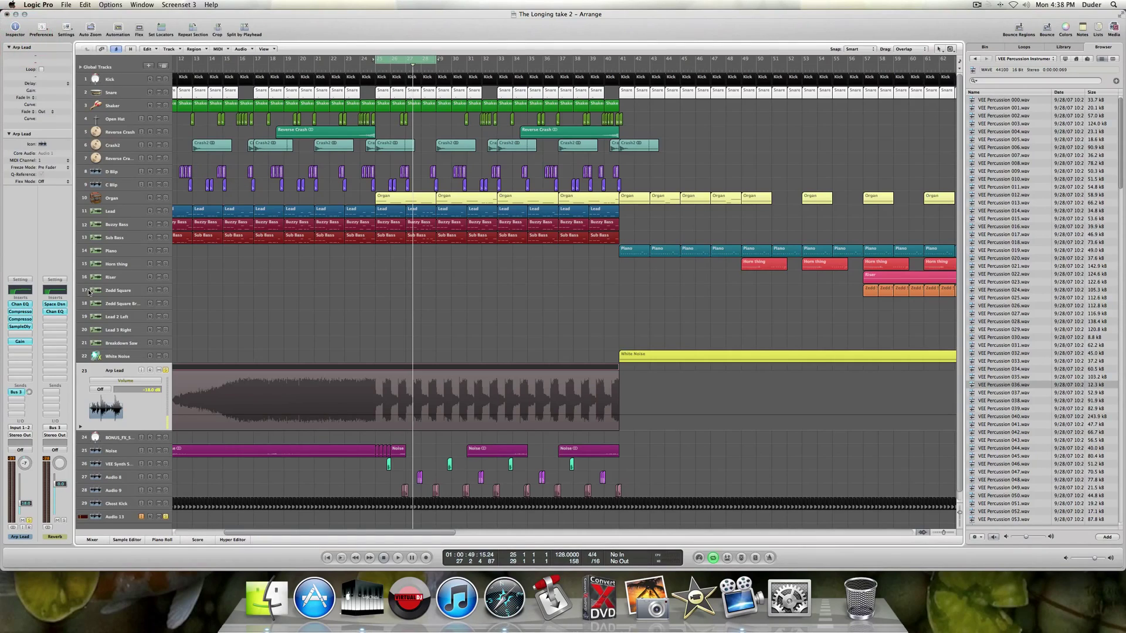
# Check the Sample Delay settings on the Arp Lead channel, and close the plug-in.
pyautogui.click(24, 327)
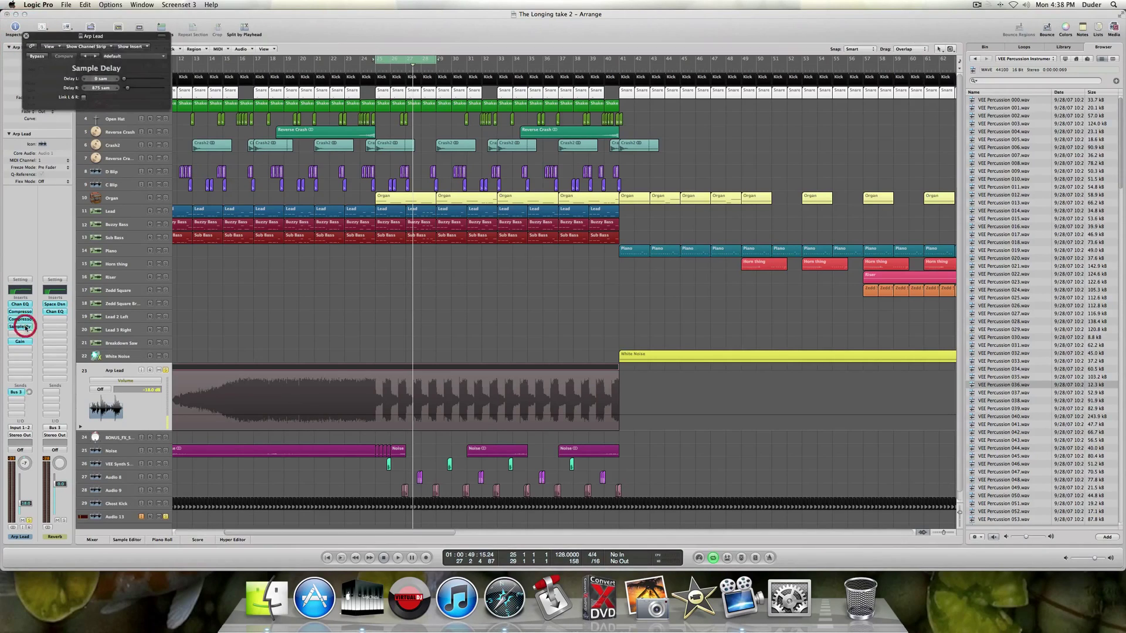
pyautogui.click(26, 37)
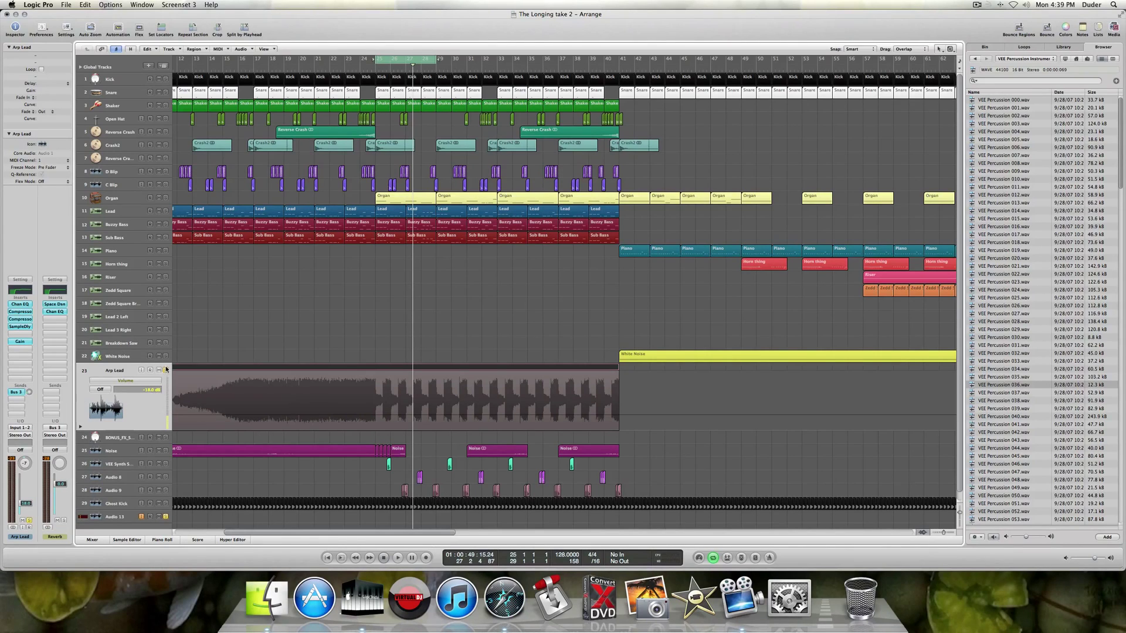
# Select and solo the Noise track with Audio 13, take the Arp Lead out of solo, and play the cycled section.
pyautogui.click(129, 453)
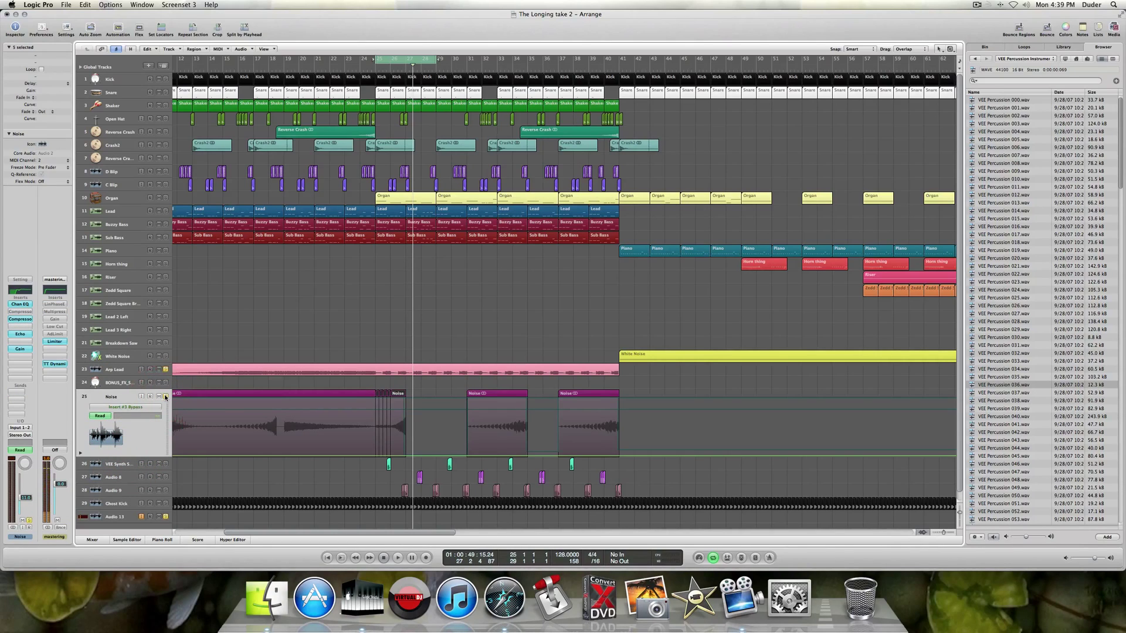
pyautogui.press('space')
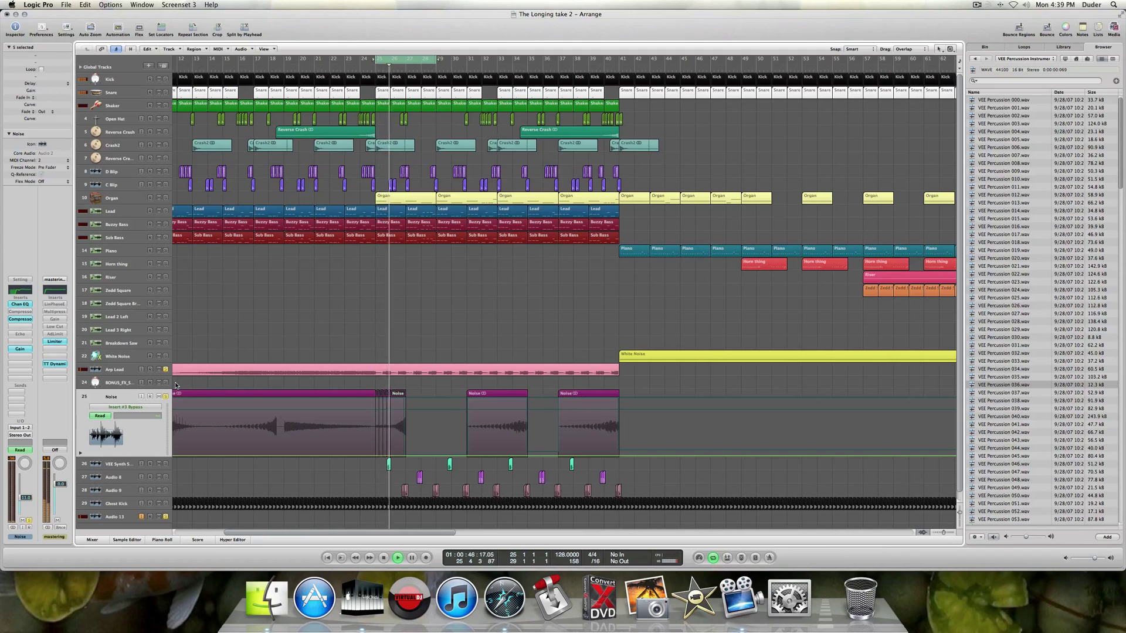
pyautogui.click(166, 370)
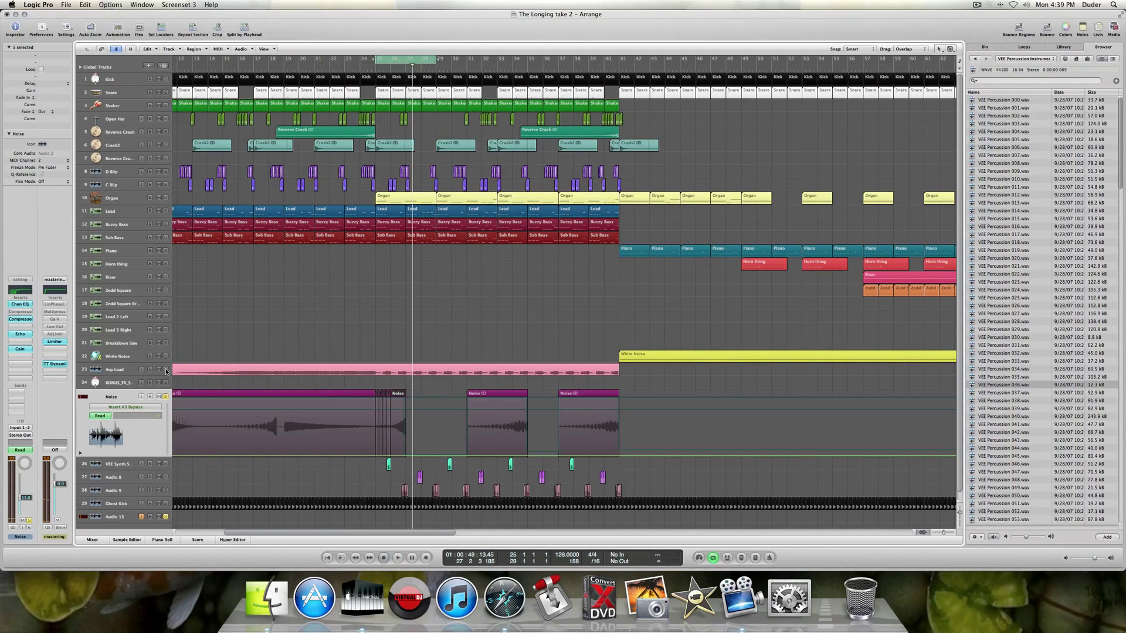
pyautogui.press('space')
pyautogui.press('space')
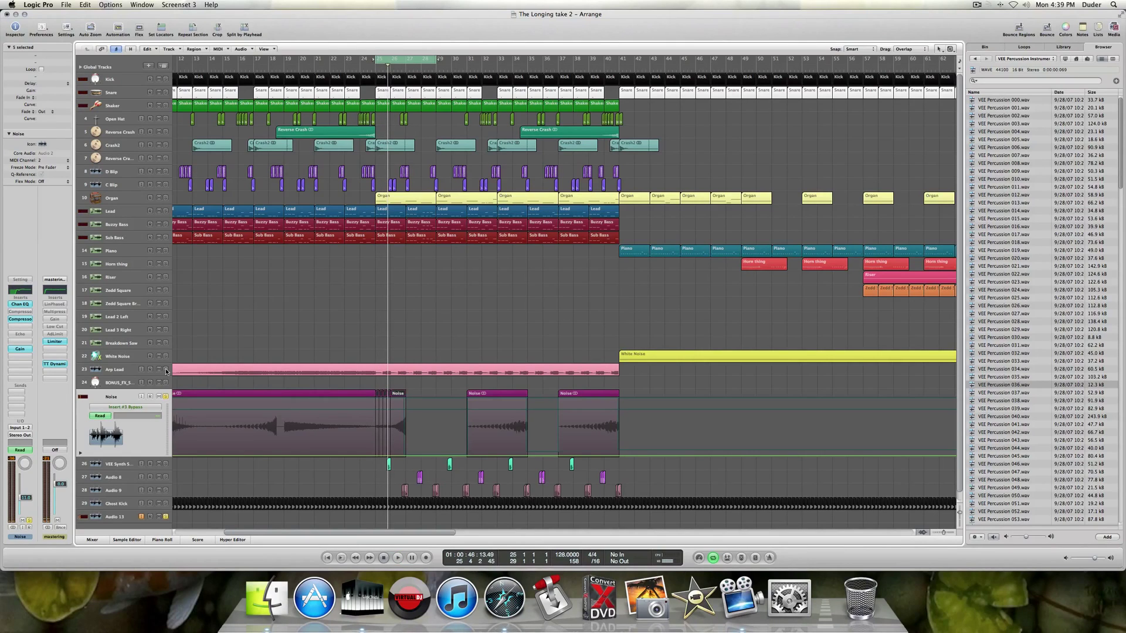
# Extend the cycle's start back to bar 19 and play the soloed Noise track.
pyautogui.moveTo(376, 59); pyautogui.dragTo(286, 90)
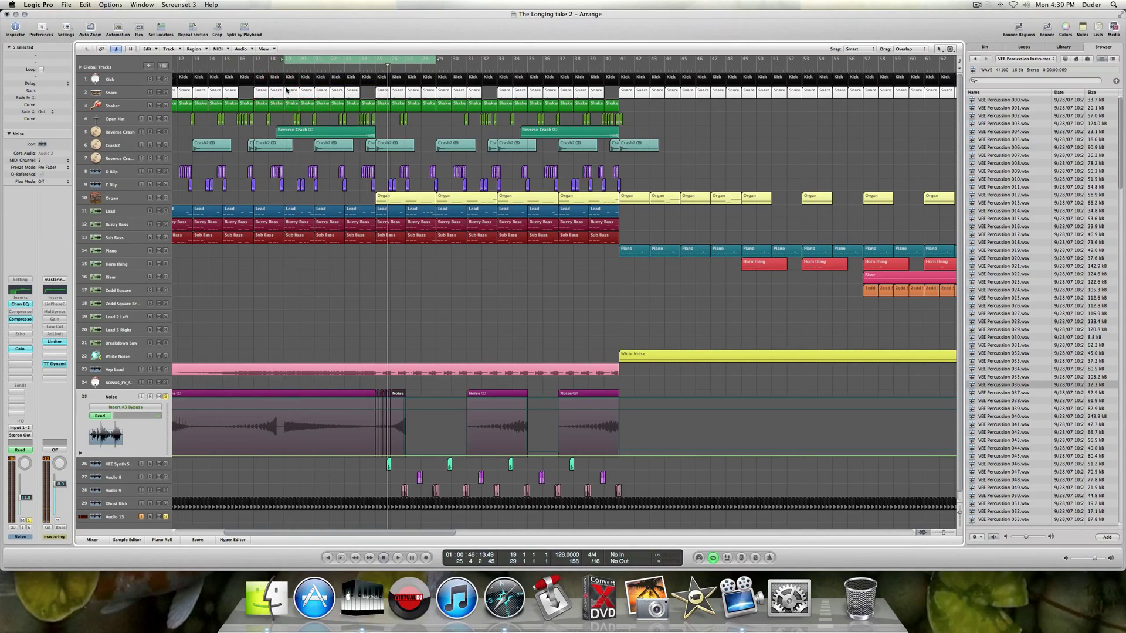
pyautogui.press('space')
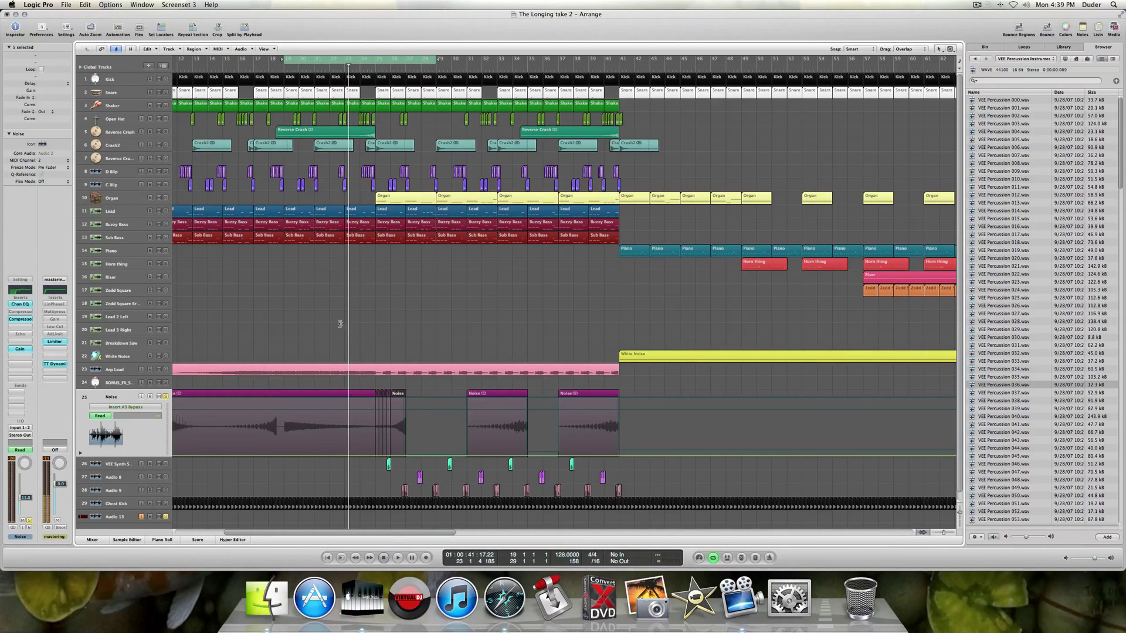
pyautogui.click(165, 397)
# Review the Noise track's two Compressors, closing each, and open its Channel EQ.
pyautogui.click(23, 319)
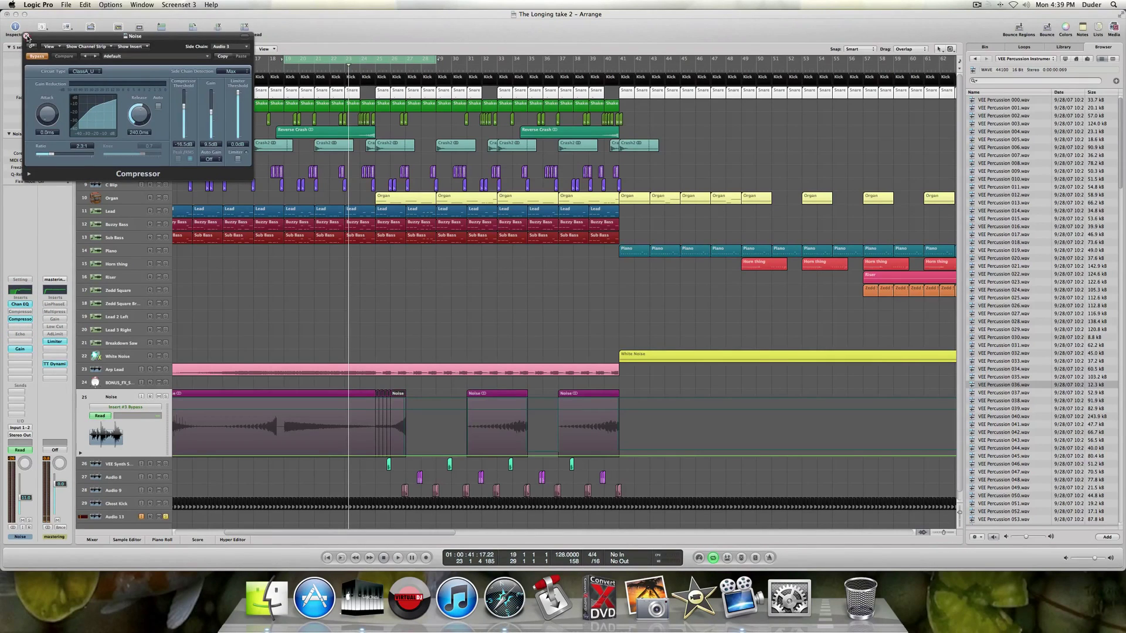
pyautogui.click(27, 36)
pyautogui.click(23, 321)
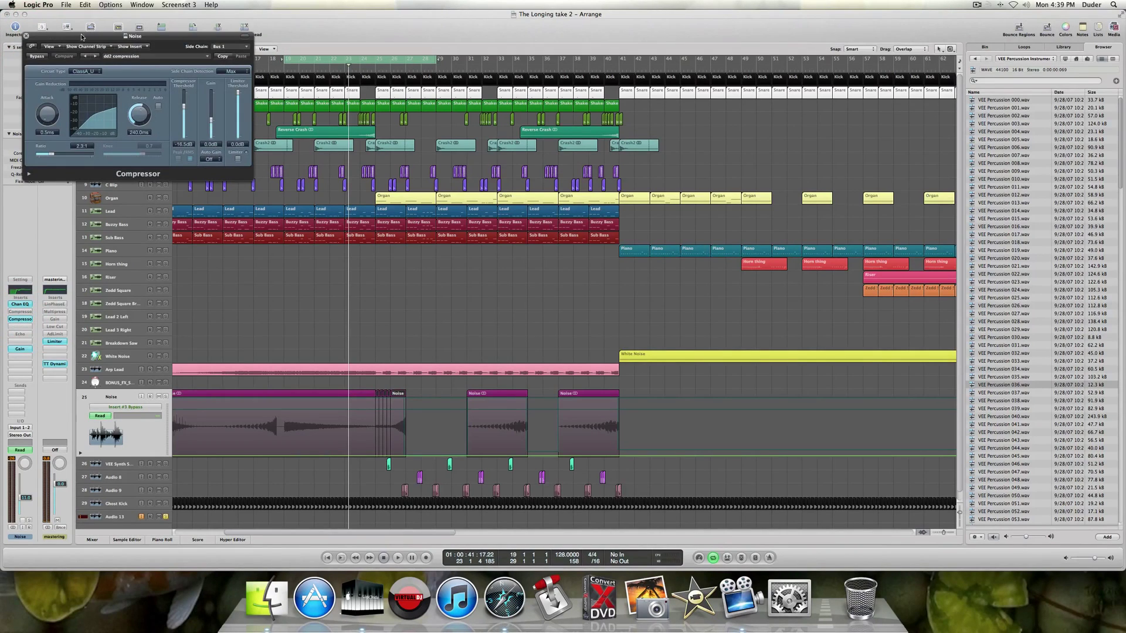
pyautogui.click(26, 36)
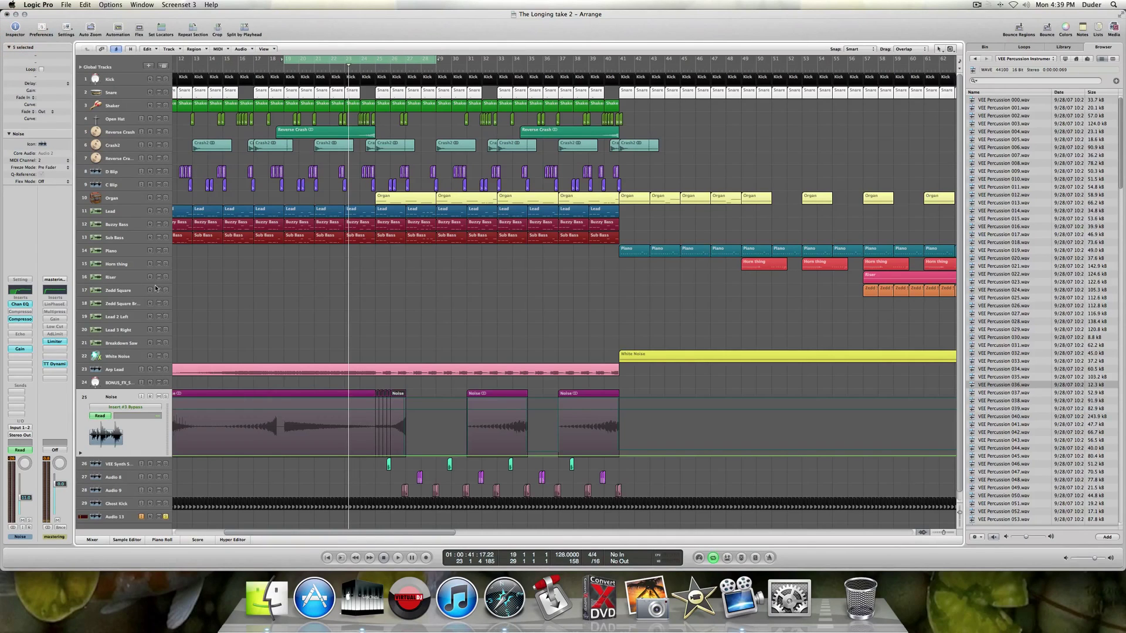
pyautogui.click(26, 303)
# Play the Noise track with its Channel EQ open, check the bypassed Compressor, and close both plug-ins before stopping playback.
pyautogui.click(165, 399)
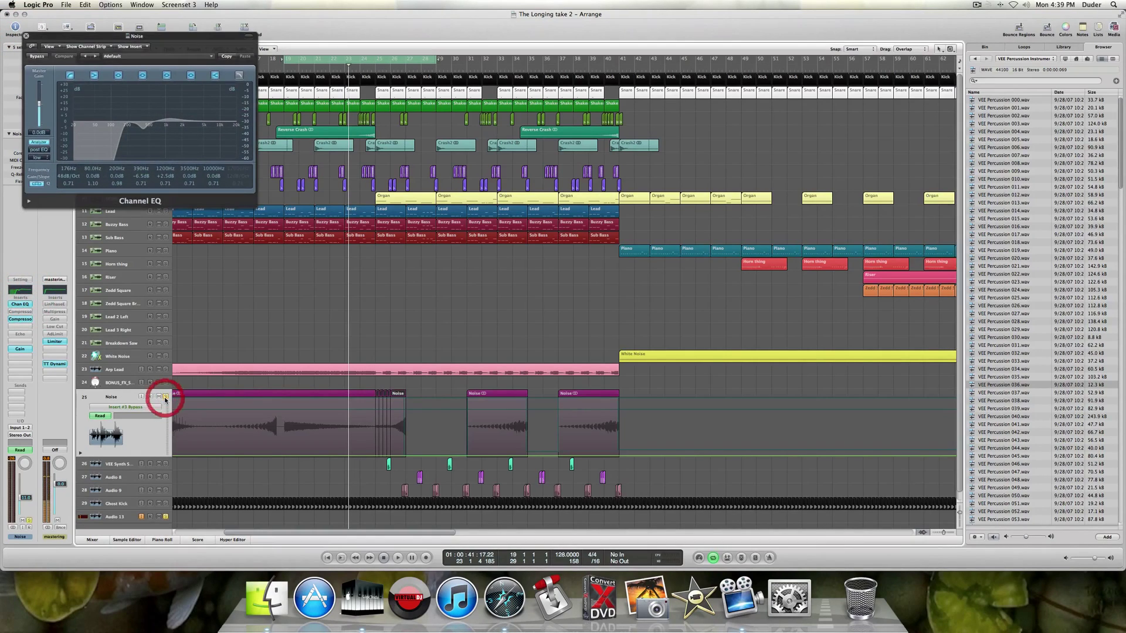
pyautogui.press('space')
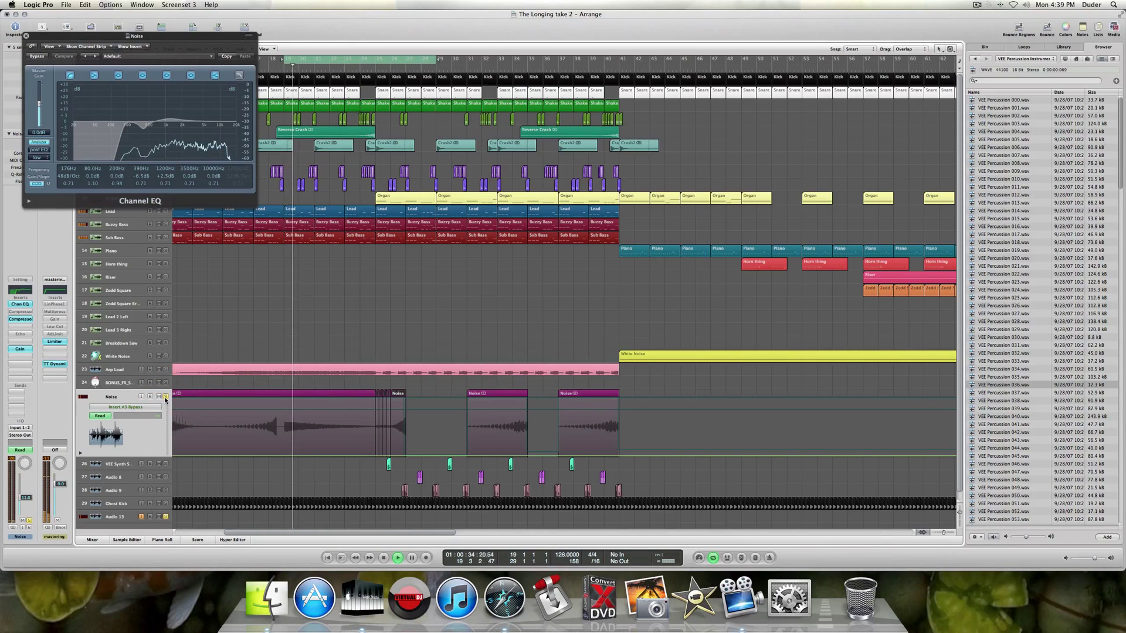
pyautogui.click(20, 313)
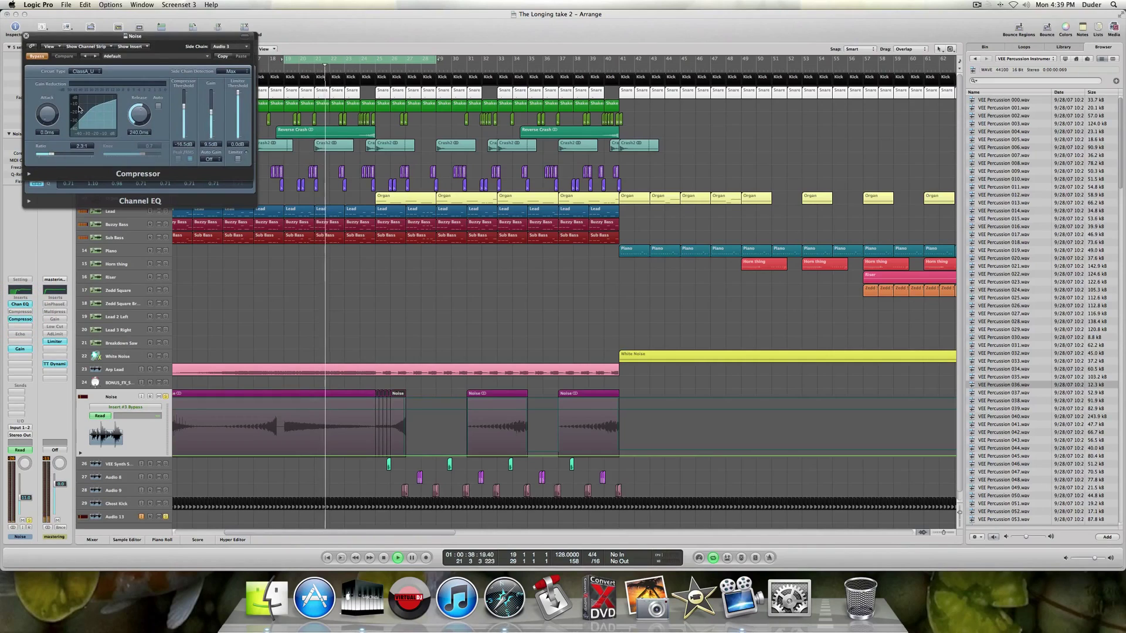
pyautogui.click(26, 37)
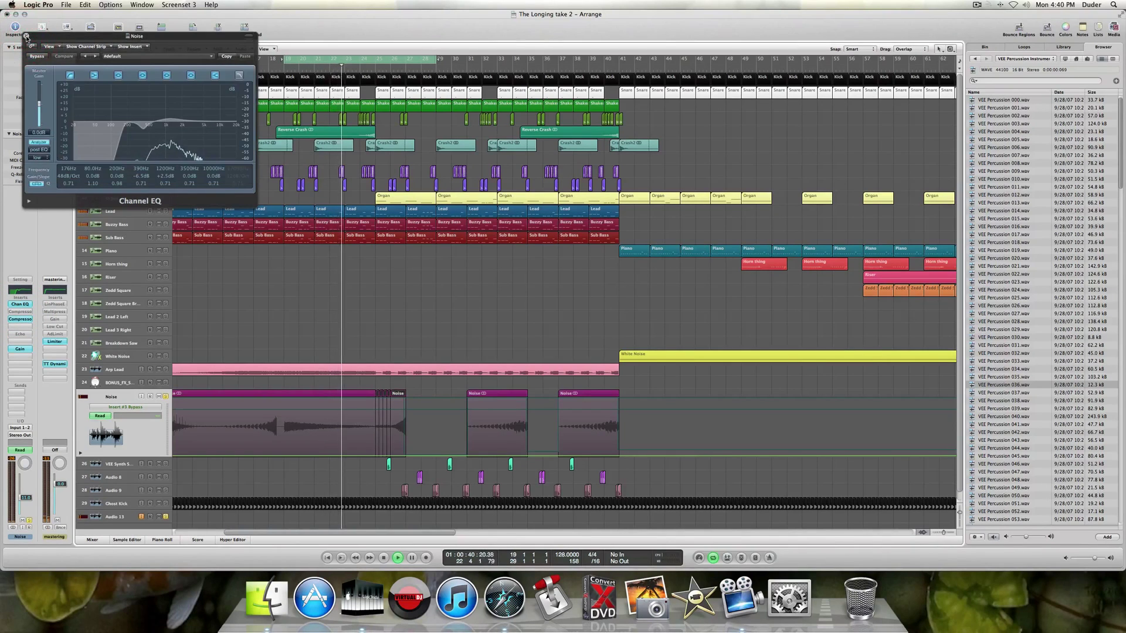
pyautogui.click(26, 37)
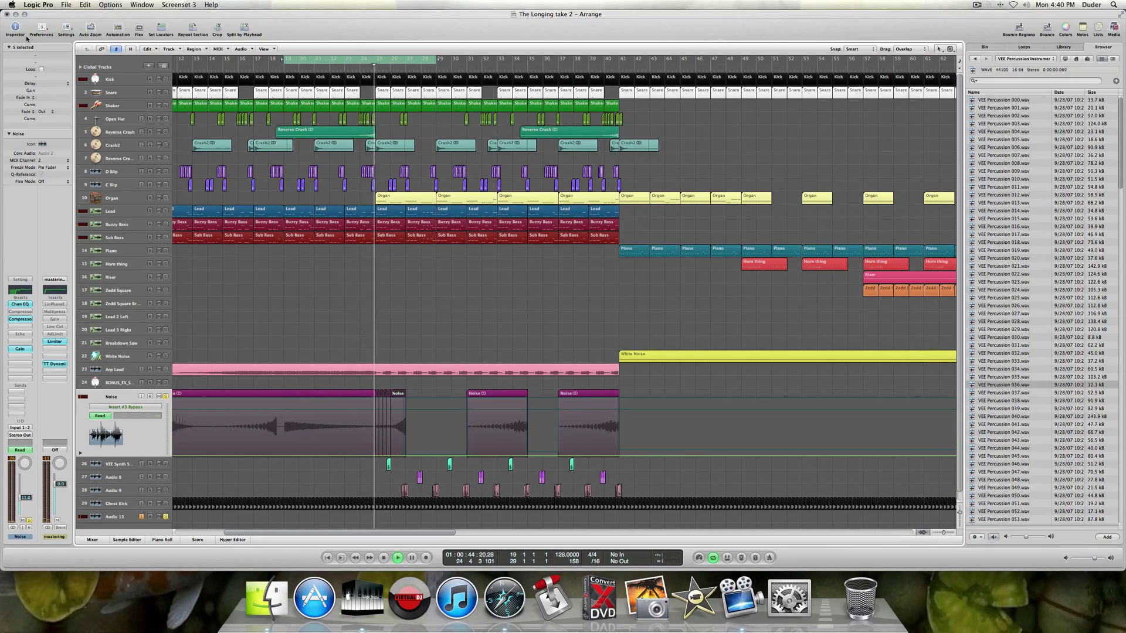
pyautogui.press('space')
# Recheck the Noise track's bypassed Compressor, close it, and open the active side-chain Compressor.
pyautogui.click(25, 316)
pyautogui.click(26, 36)
pyautogui.click(20, 320)
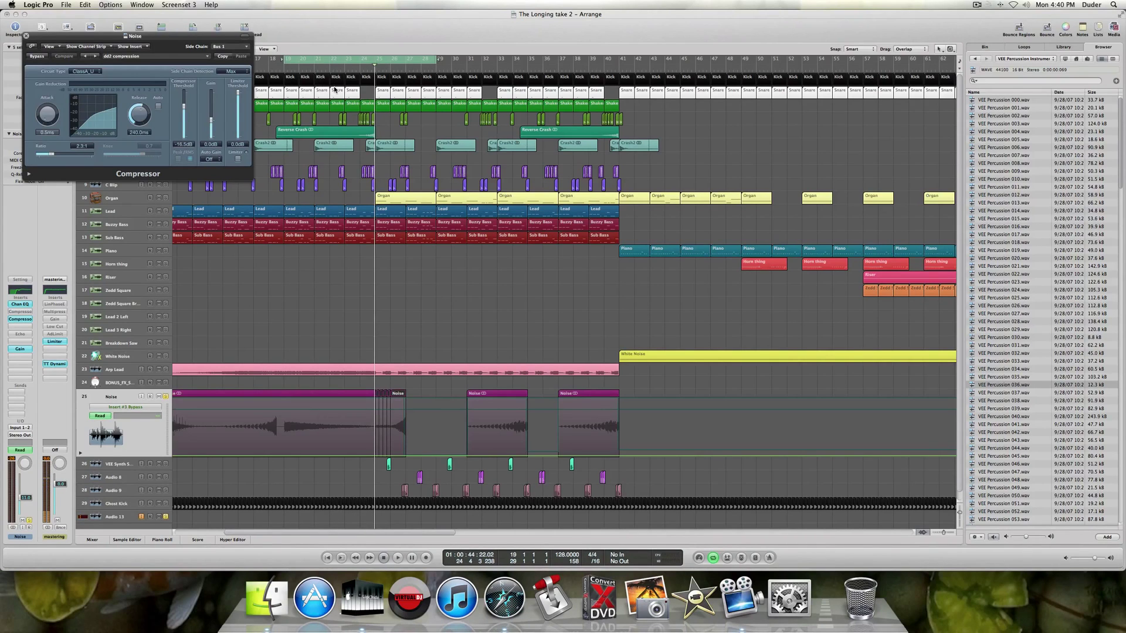
pyautogui.click(281, 495)
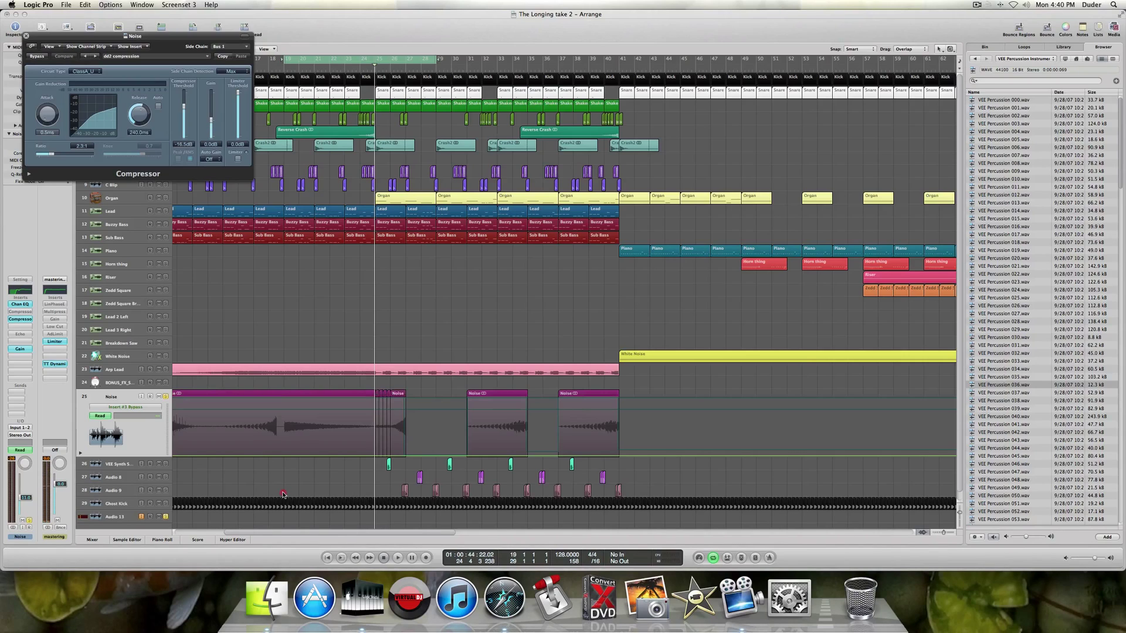
pyautogui.click(283, 495)
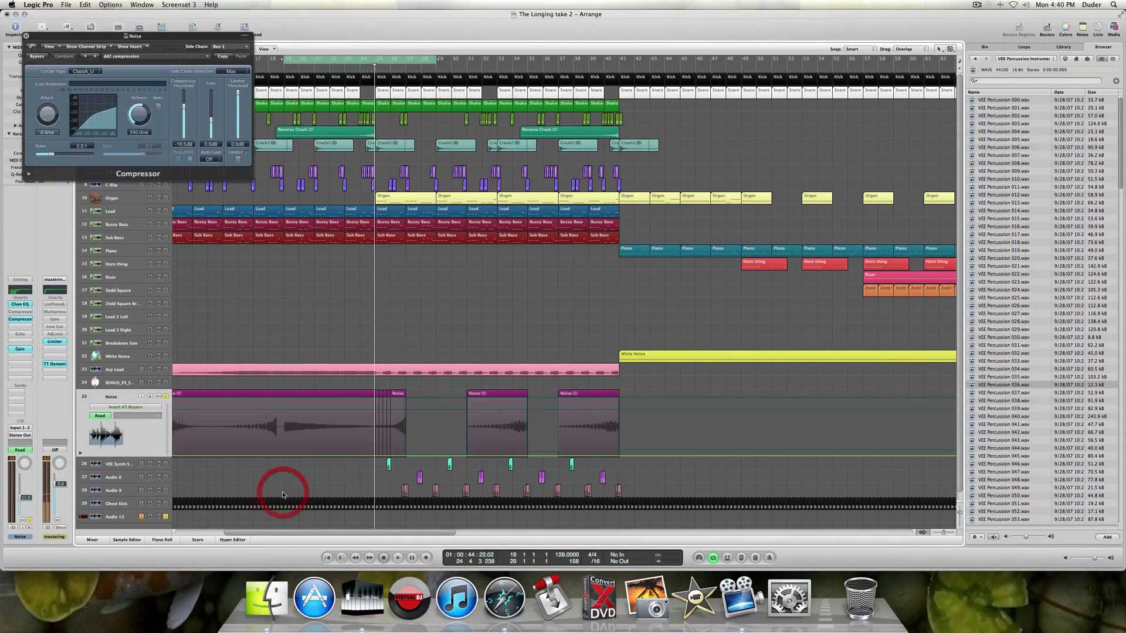
pyautogui.click(282, 495)
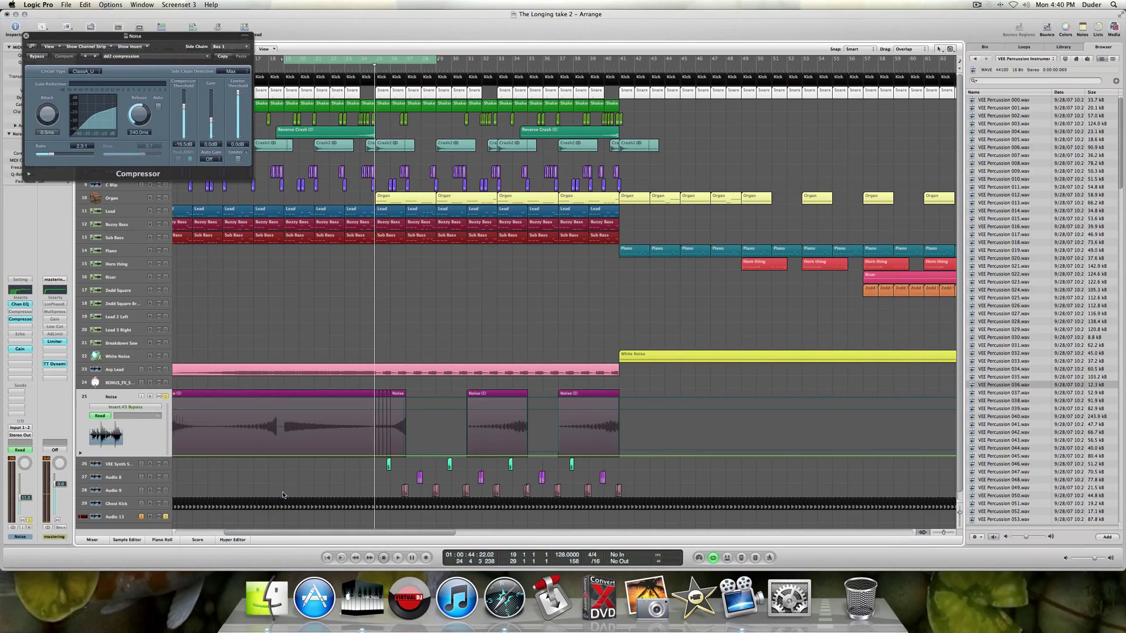
pyautogui.click(283, 495)
# Shorten the cycle to start at bar 23, take Noise and Audio 13 out of solo, and close the Noise Compressor.
pyautogui.moveTo(284, 62); pyautogui.dragTo(348, 64)
pyautogui.click(165, 518)
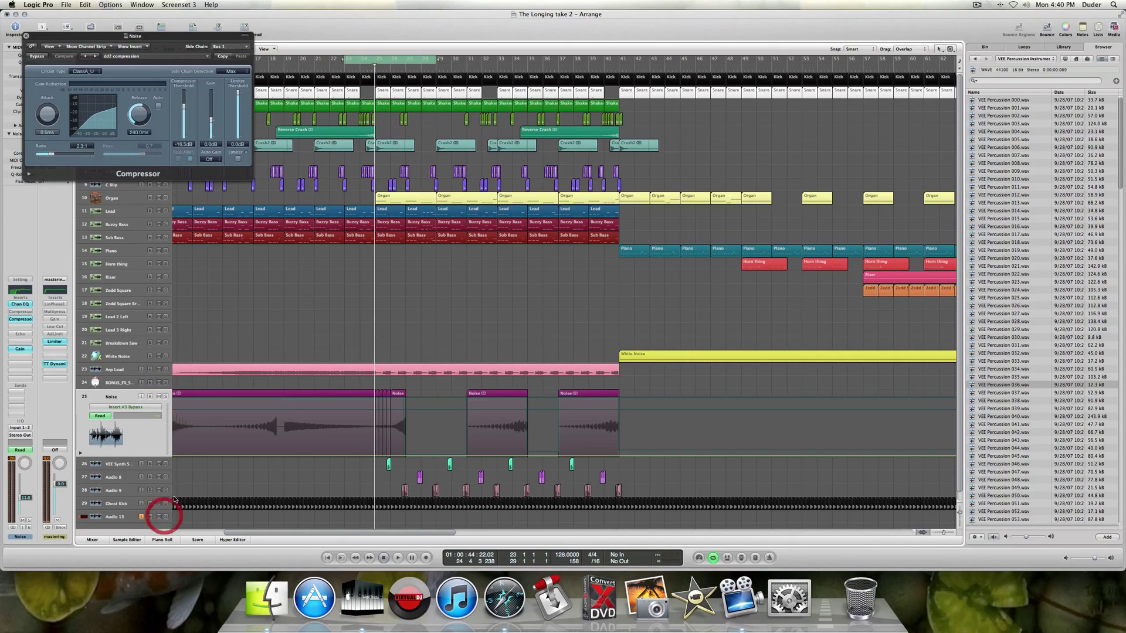
pyautogui.moveTo(144, 38); pyautogui.dragTo(280, 114)
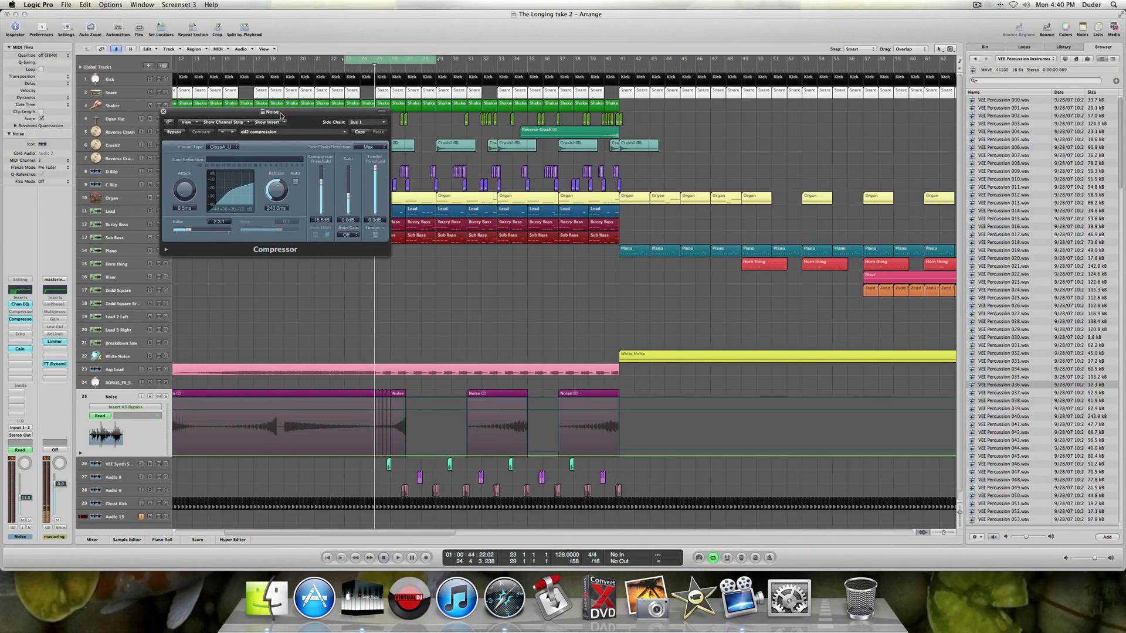
pyautogui.click(164, 112)
# Solo the Kick, Snare and Audio 13 tracks and play the cycled section.
pyautogui.moveTo(166, 79); pyautogui.dragTo(166, 92)
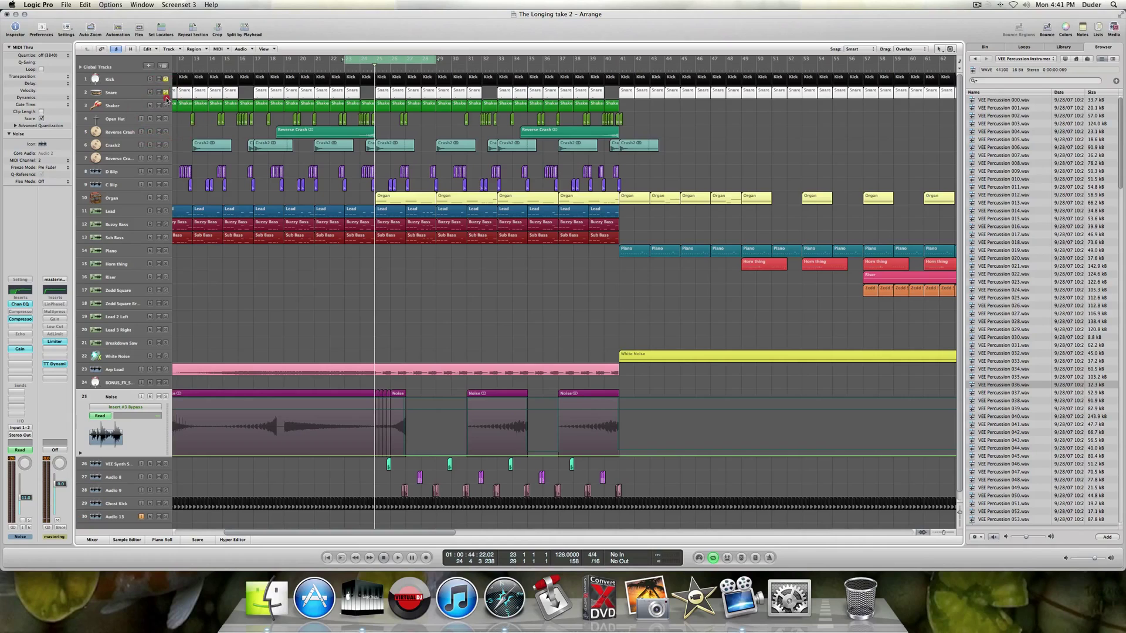
pyautogui.click(166, 521)
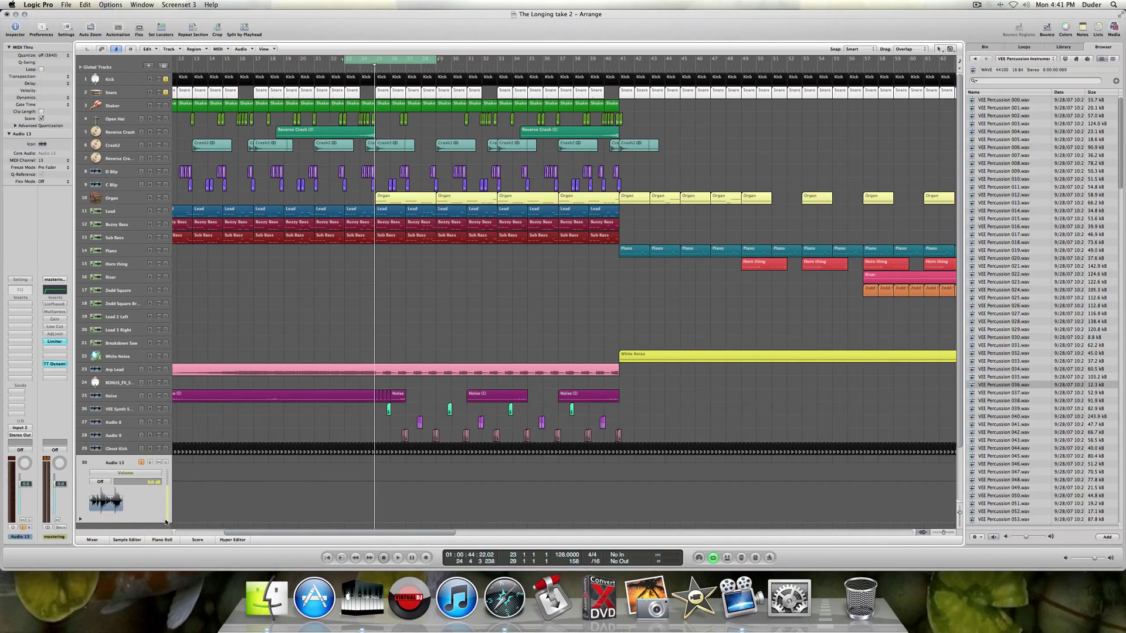
pyautogui.click(166, 464)
pyautogui.press('space')
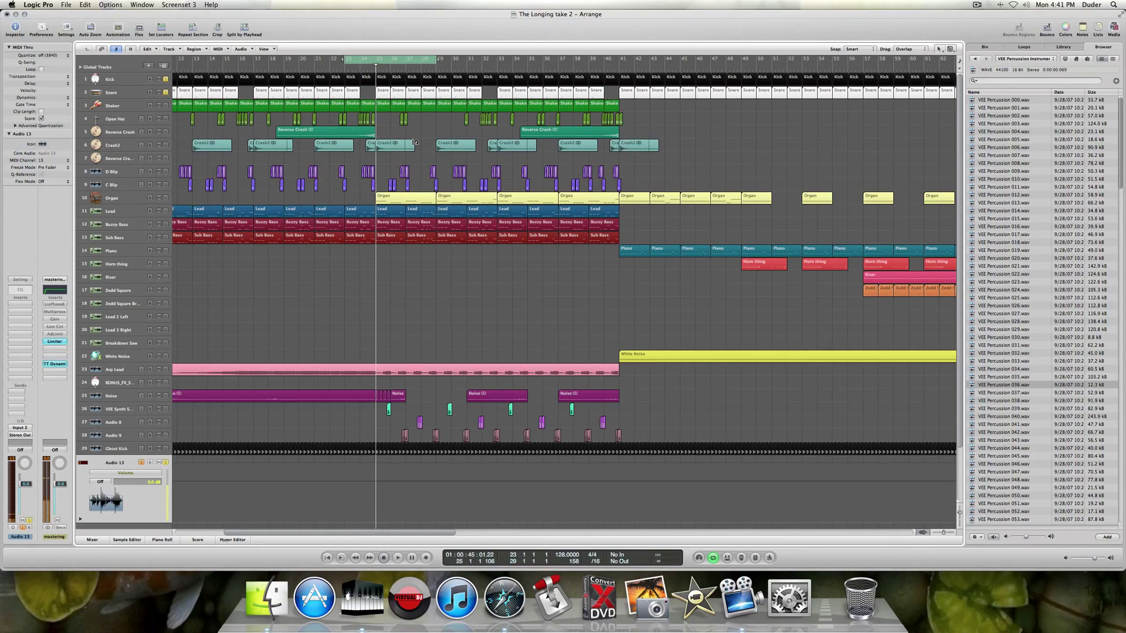
# Solo VEE Synth, Audio 8 and Audio 9 with Audio 13, select the VEE Synth track, and start auditioning the cycled section.
pyautogui.click(363, 321)
pyautogui.scroll(-2, 337, 364)
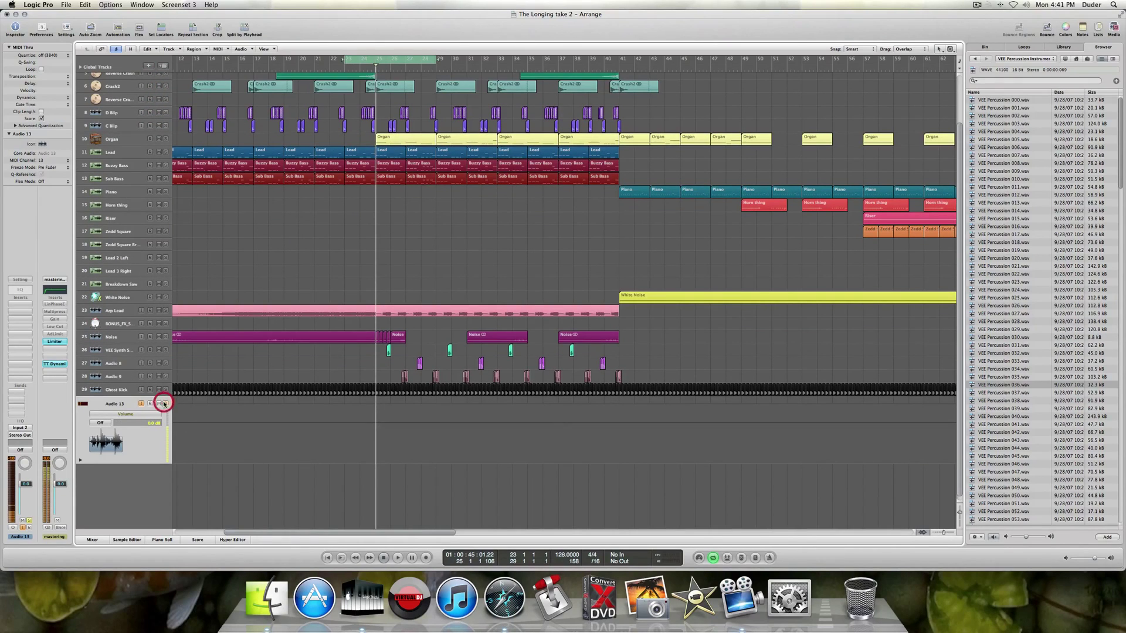
pyautogui.click(166, 350)
pyautogui.click(165, 364)
pyautogui.click(165, 376)
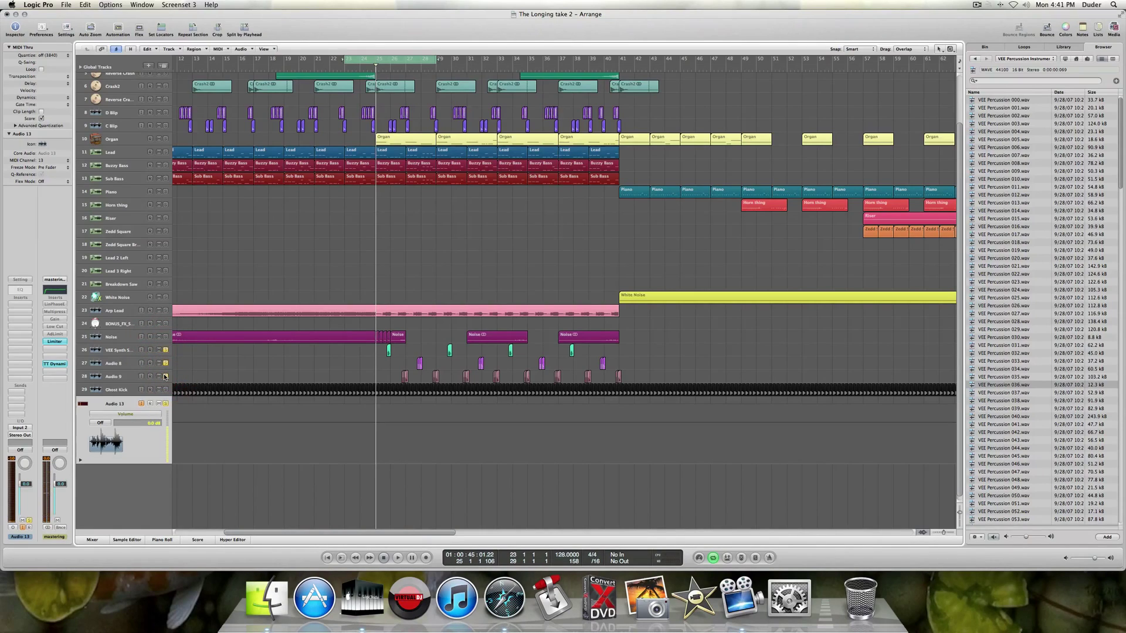
pyautogui.click(129, 349)
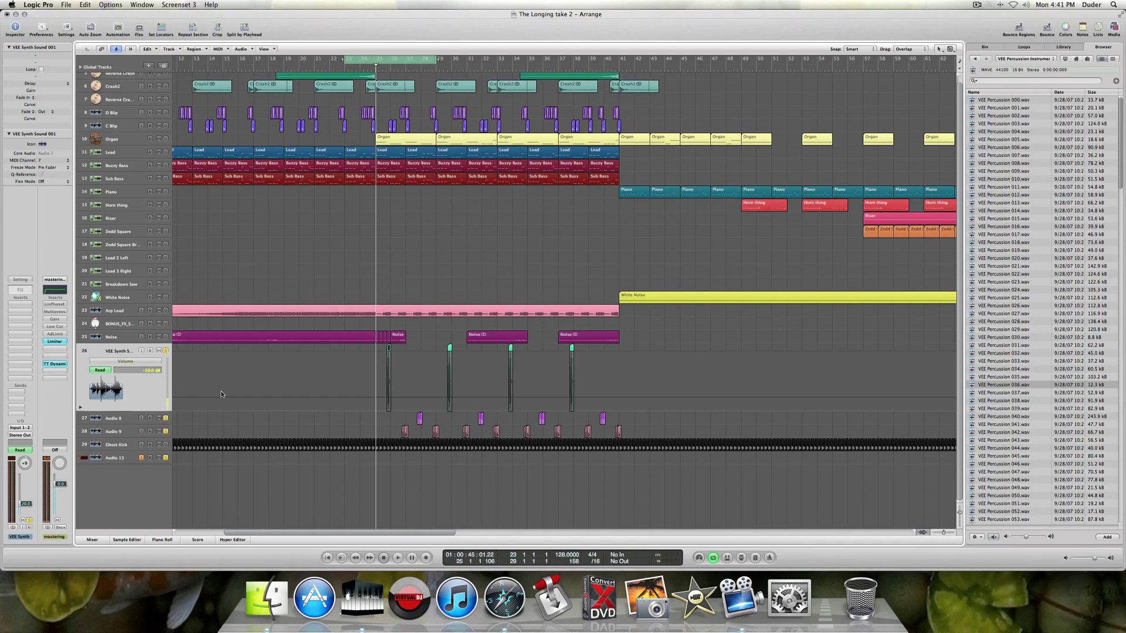
pyautogui.click(346, 413)
pyautogui.press('space')
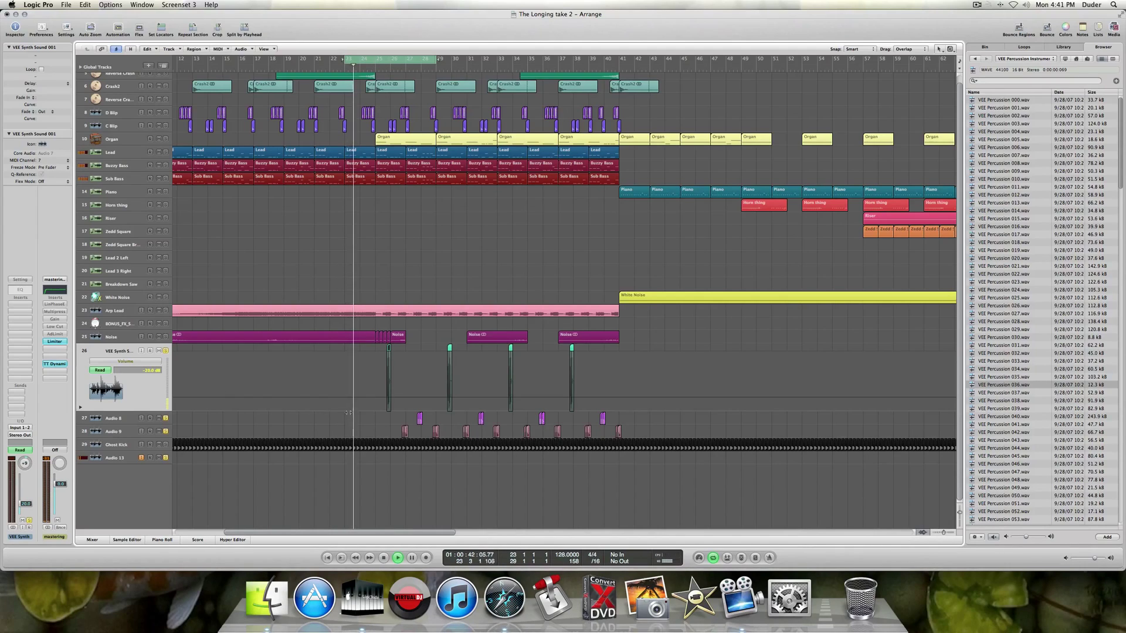
pyautogui.press('space')
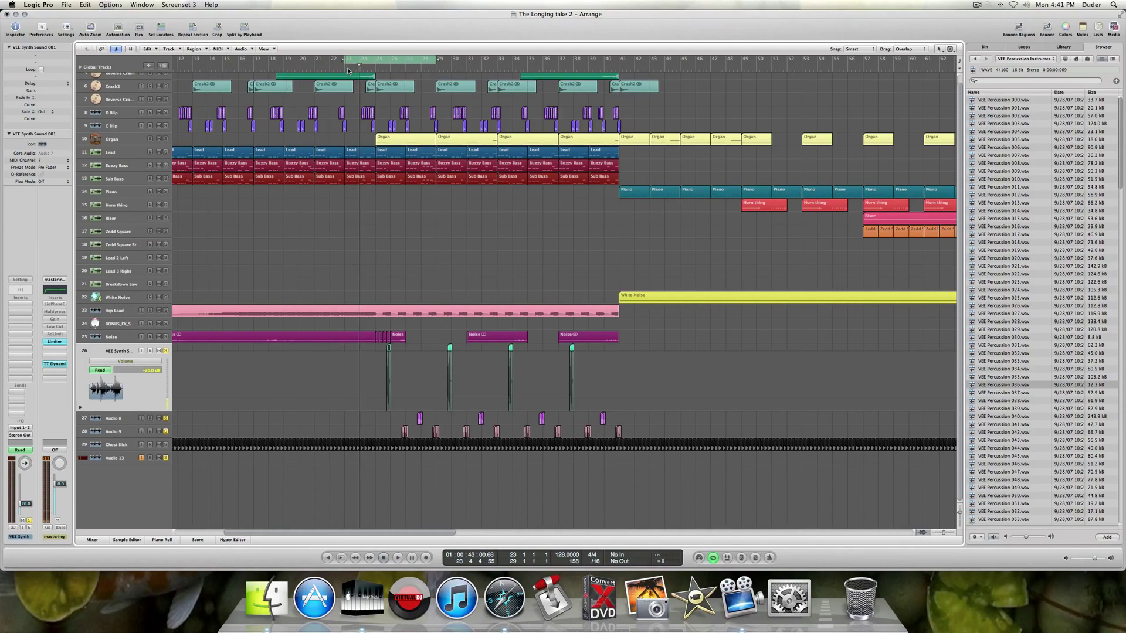
# Move the cycle's start to bar 25 and play the soloed VEE Synth, Audio 8 and Audio 9 tracks.
pyautogui.moveTo(343, 58); pyautogui.dragTo(381, 70)
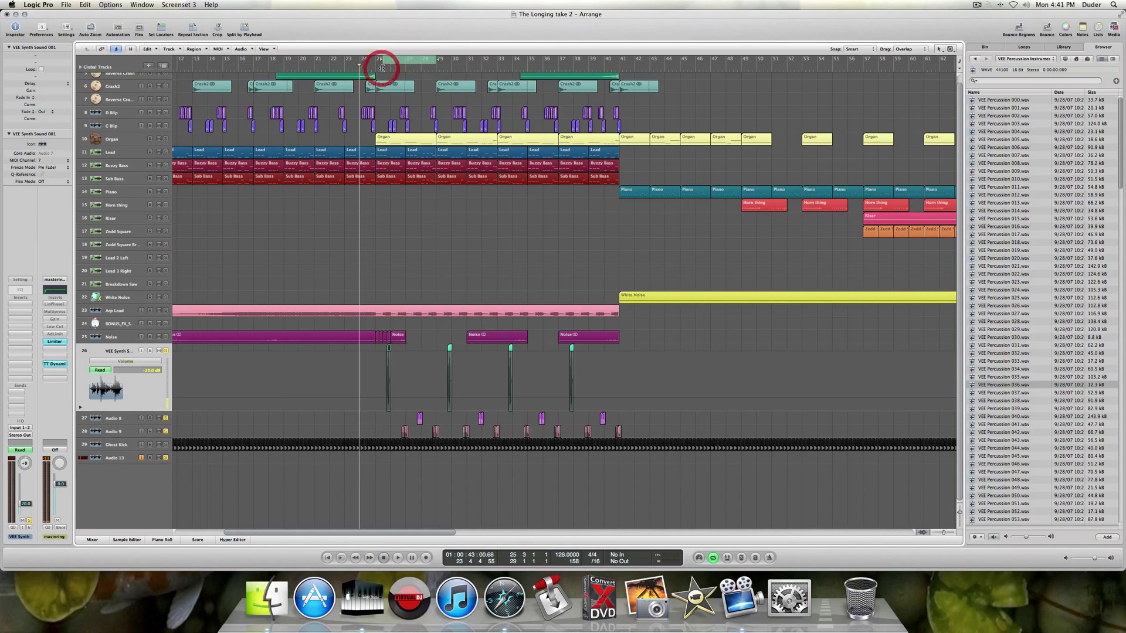
pyautogui.press('space')
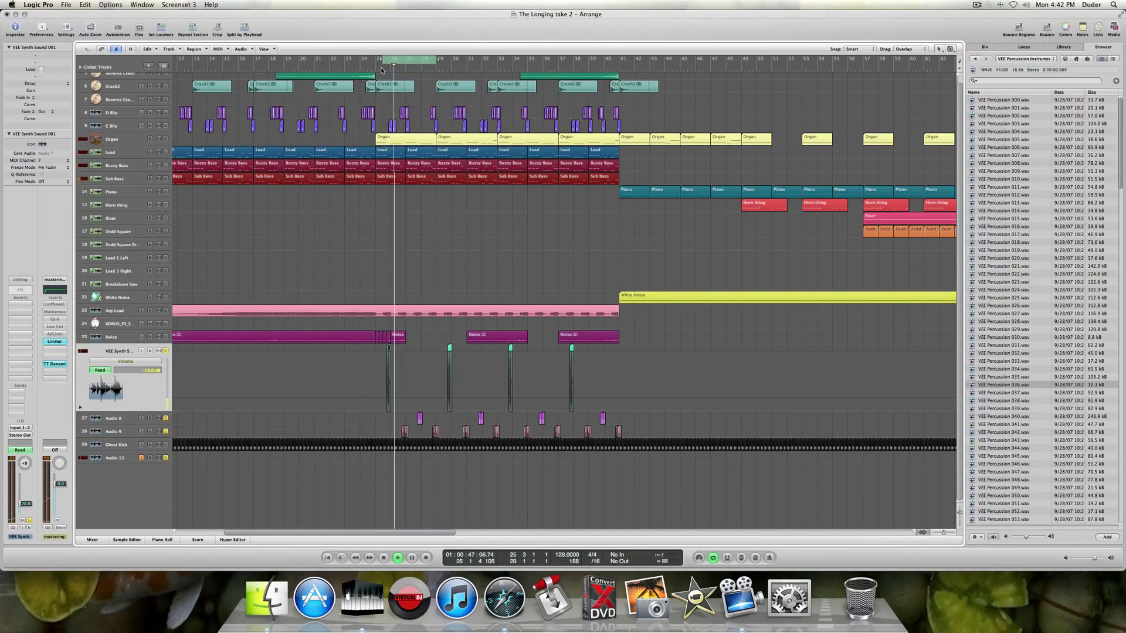
pyautogui.press('space')
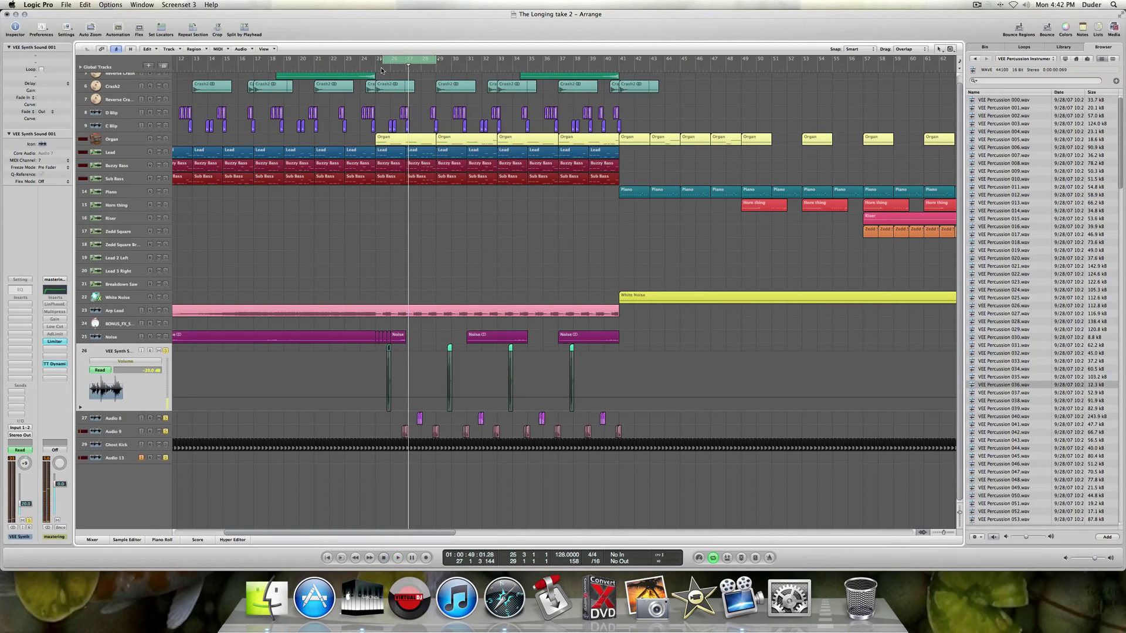
pyautogui.scroll(5, 295, 351)
pyautogui.hscroll(15, 294, 351)
pyautogui.hscroll(-15, 295, 350)
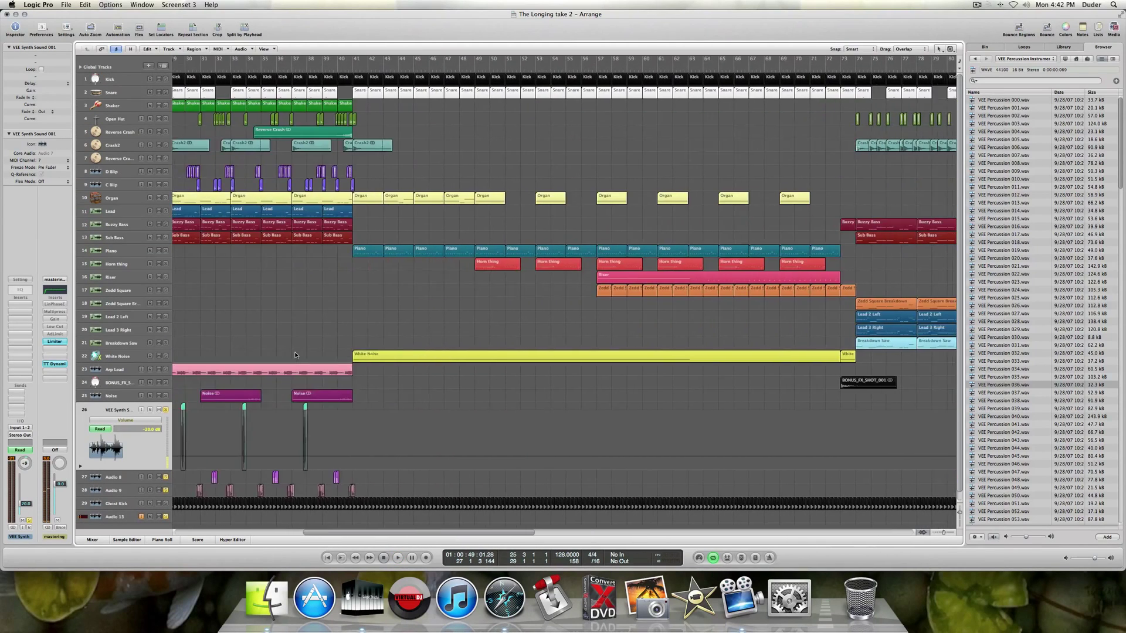
pyautogui.scroll(-1, 294, 355)
pyautogui.hscroll(-1, 295, 355)
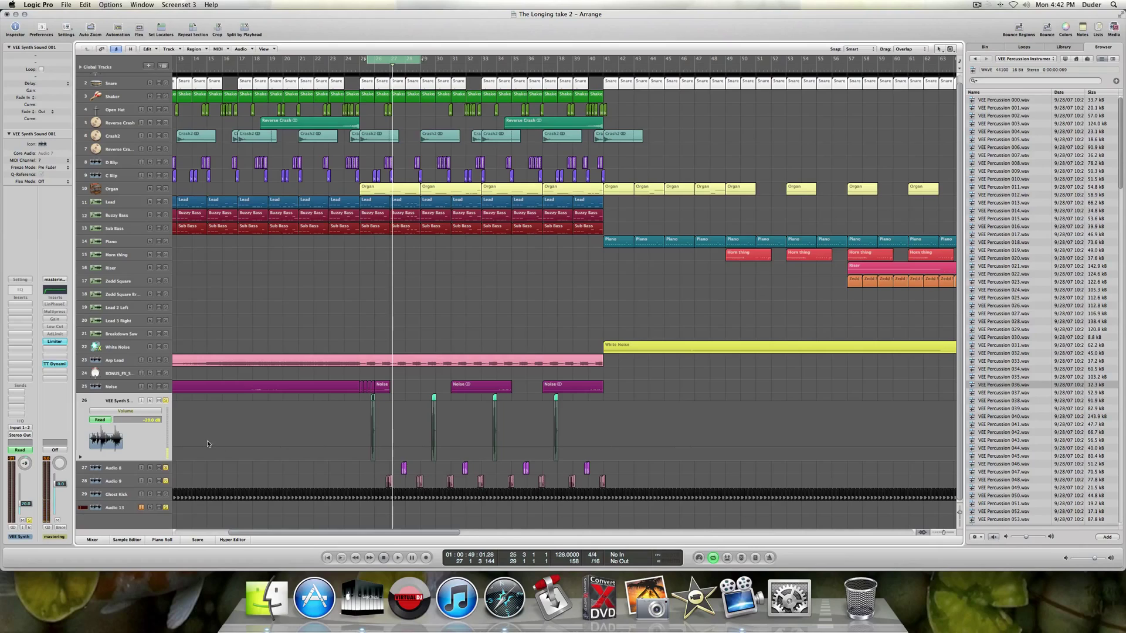
# Select the VEE Synth, Audio 8 and Audio 9 tracks in turn and audition the soloed sounds in the cycled section.
pyautogui.click(124, 401)
pyautogui.click(120, 468)
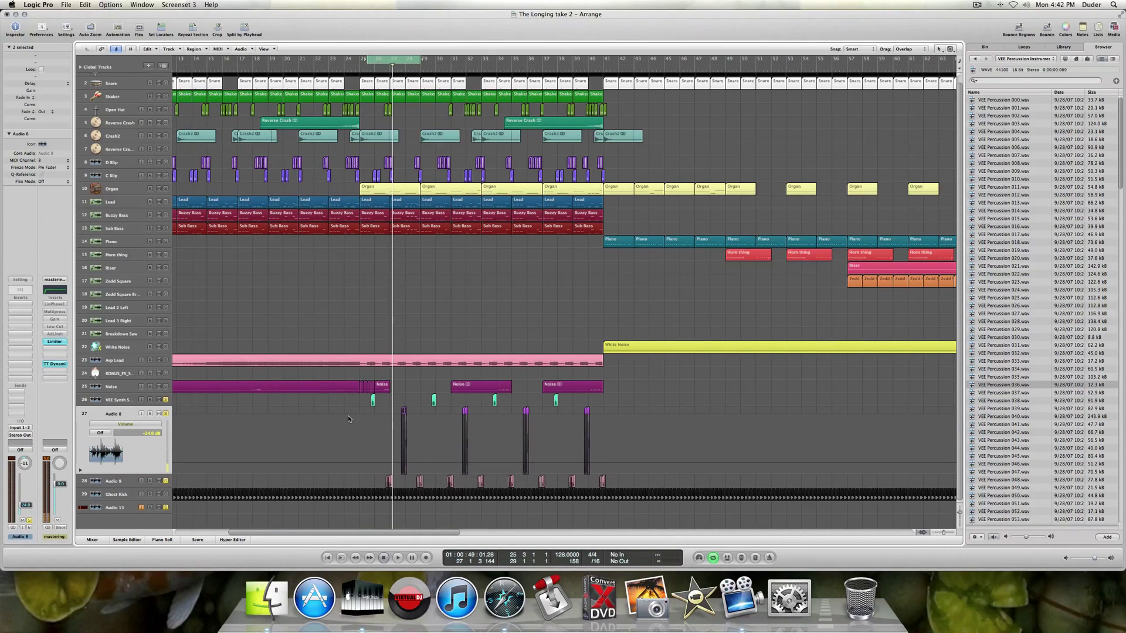
pyautogui.press('space')
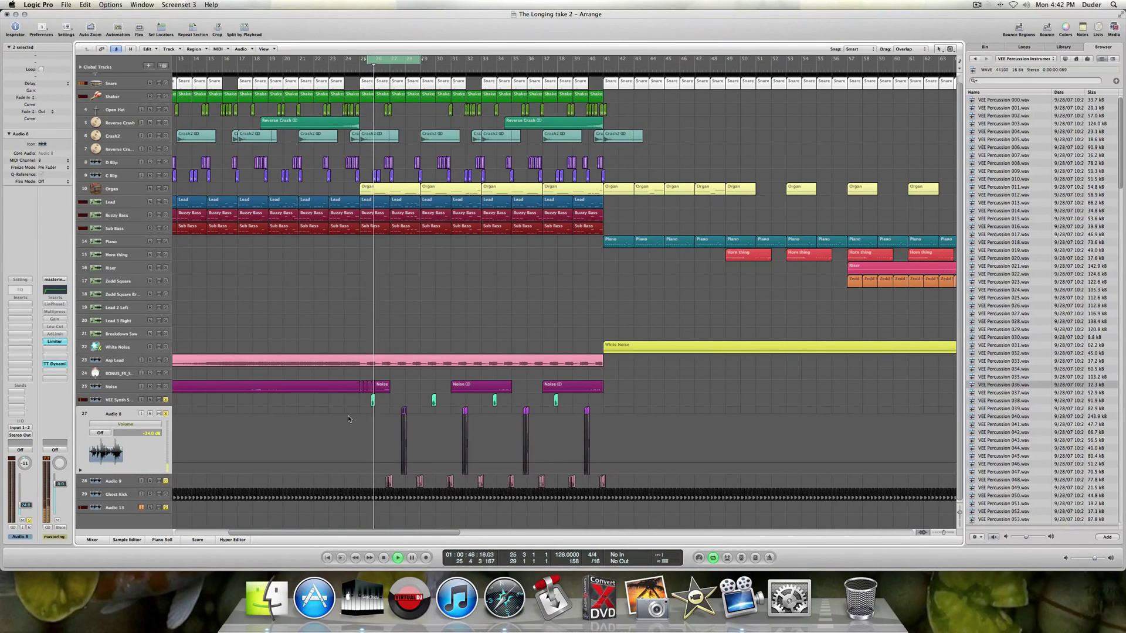
pyautogui.click(120, 480)
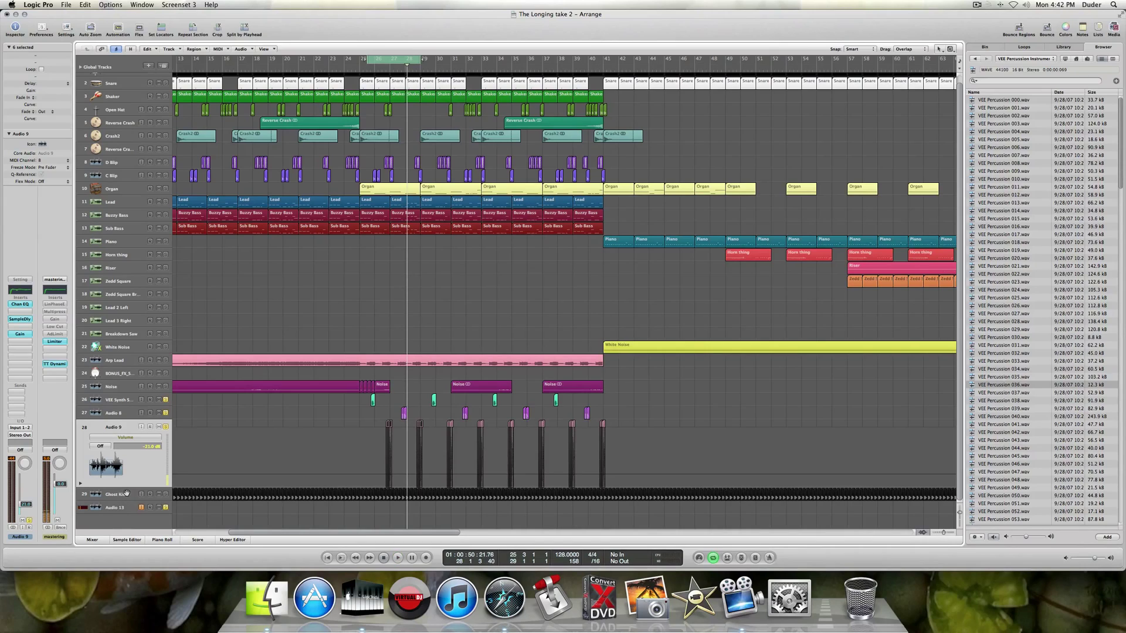
pyautogui.press('space')
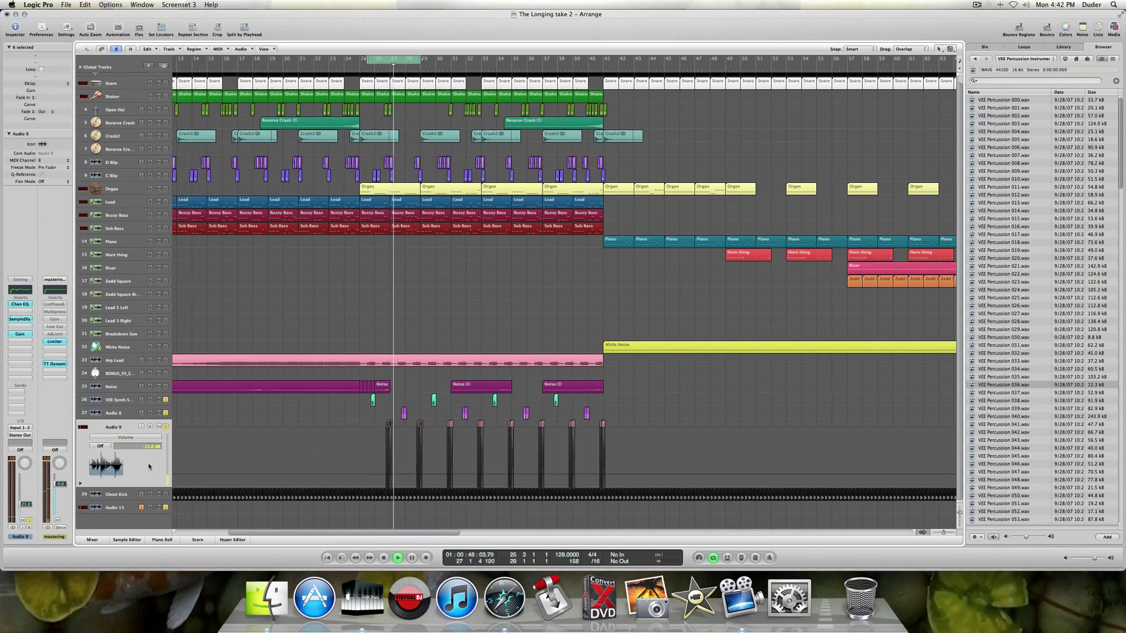
pyautogui.press('space')
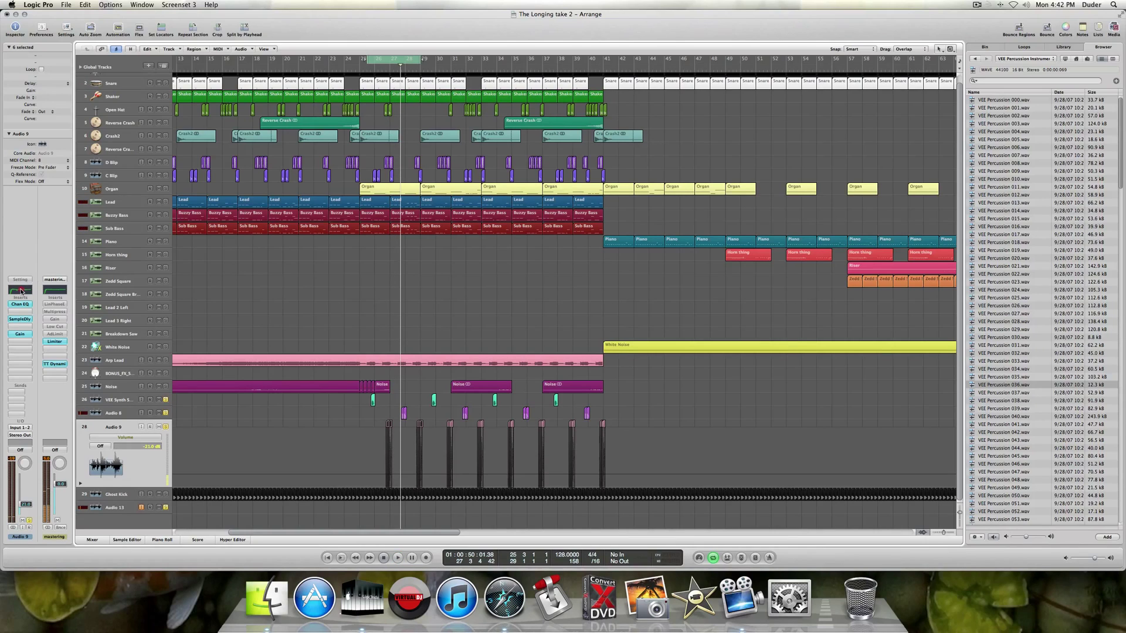
# Examine Audio 9's Channel EQ, and compare its Sample Delay bypassed and active during playback, closing both plug-ins.
pyautogui.click(20, 304)
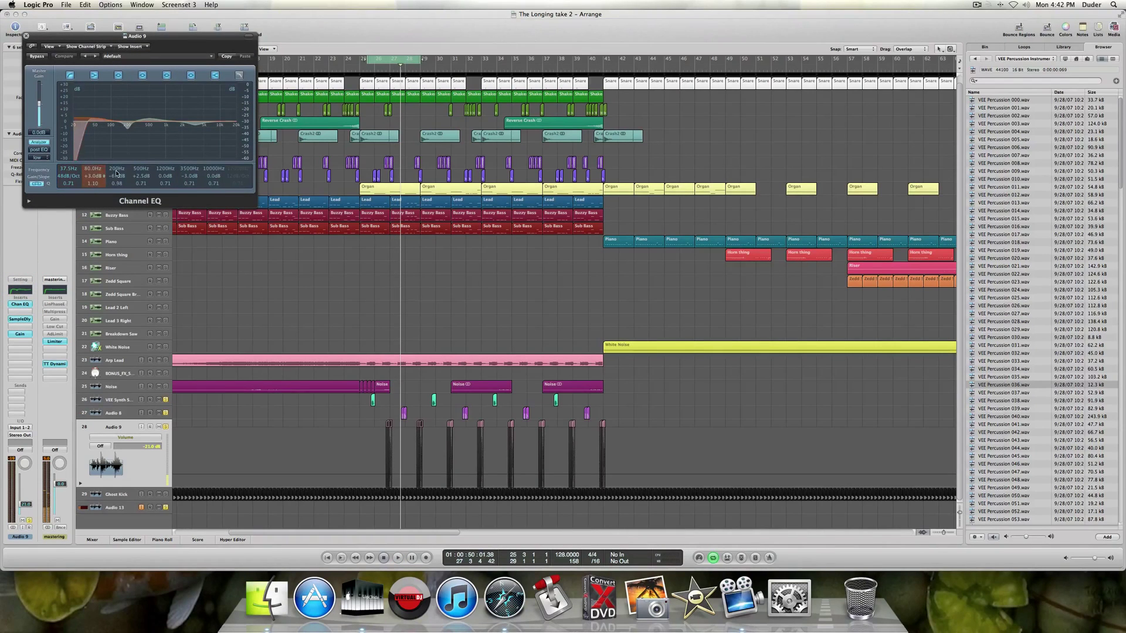
pyautogui.click(26, 37)
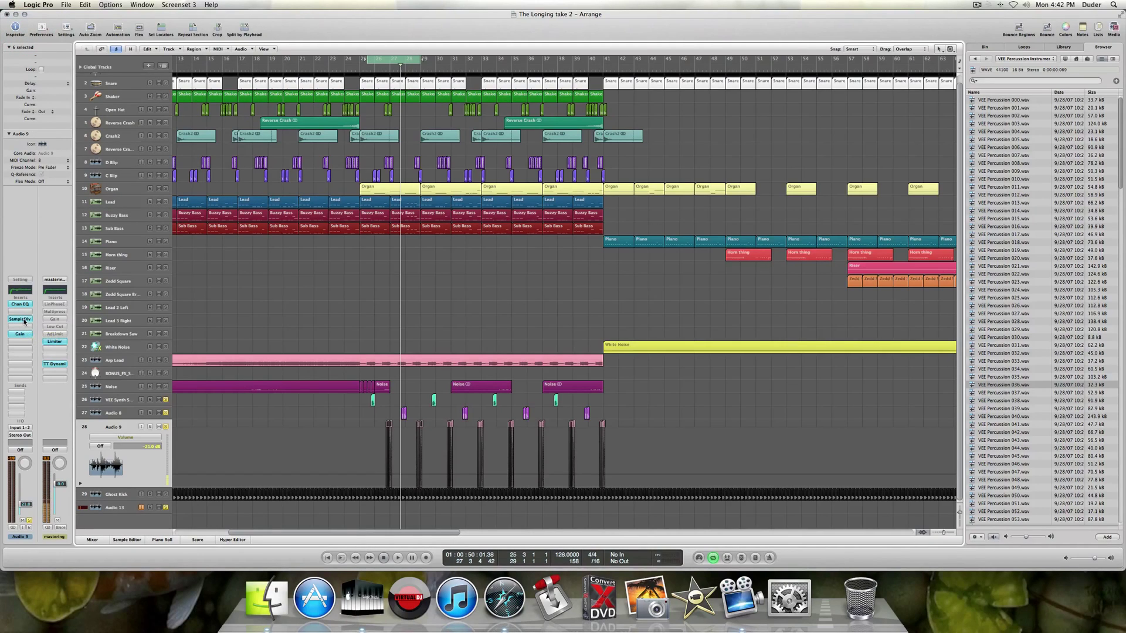
pyautogui.click(24, 321)
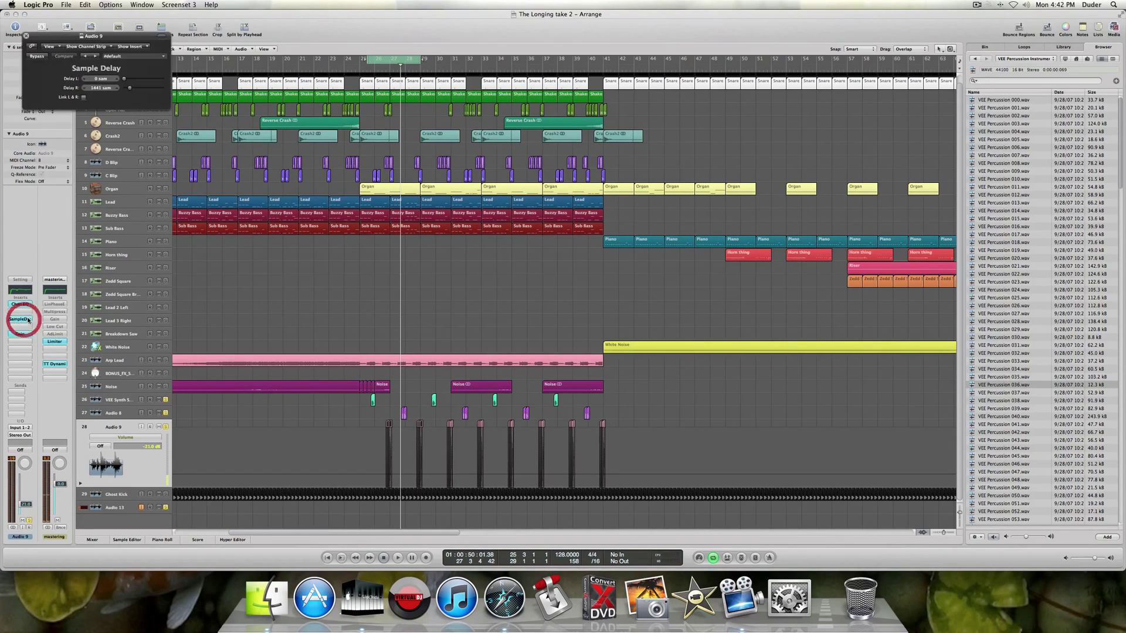
pyautogui.click(37, 57)
pyautogui.press('space')
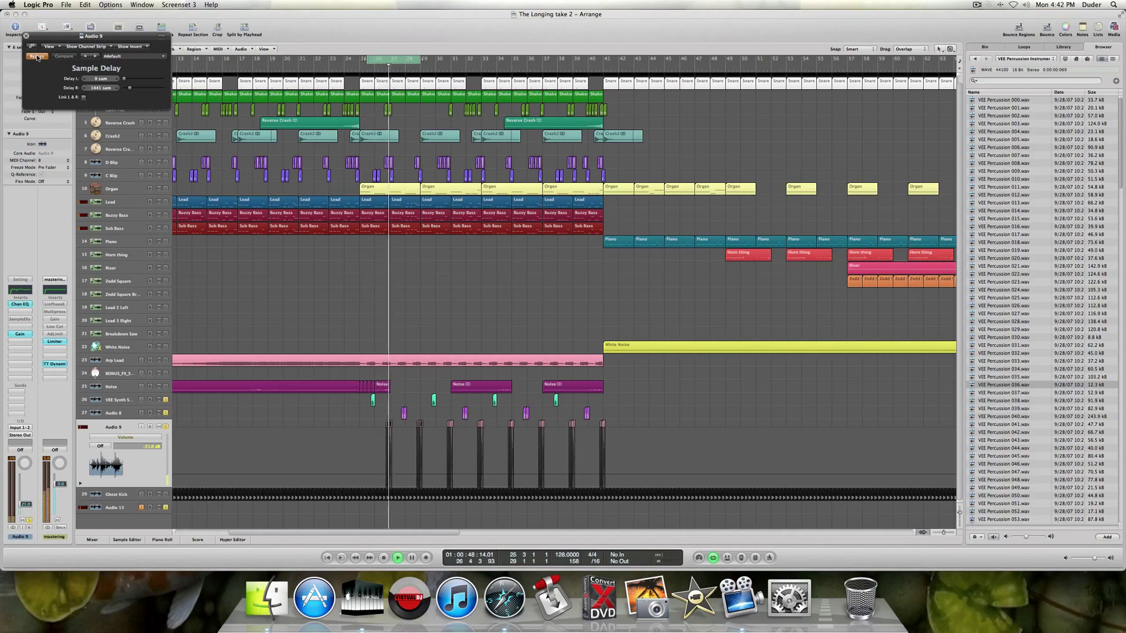
pyautogui.press('space')
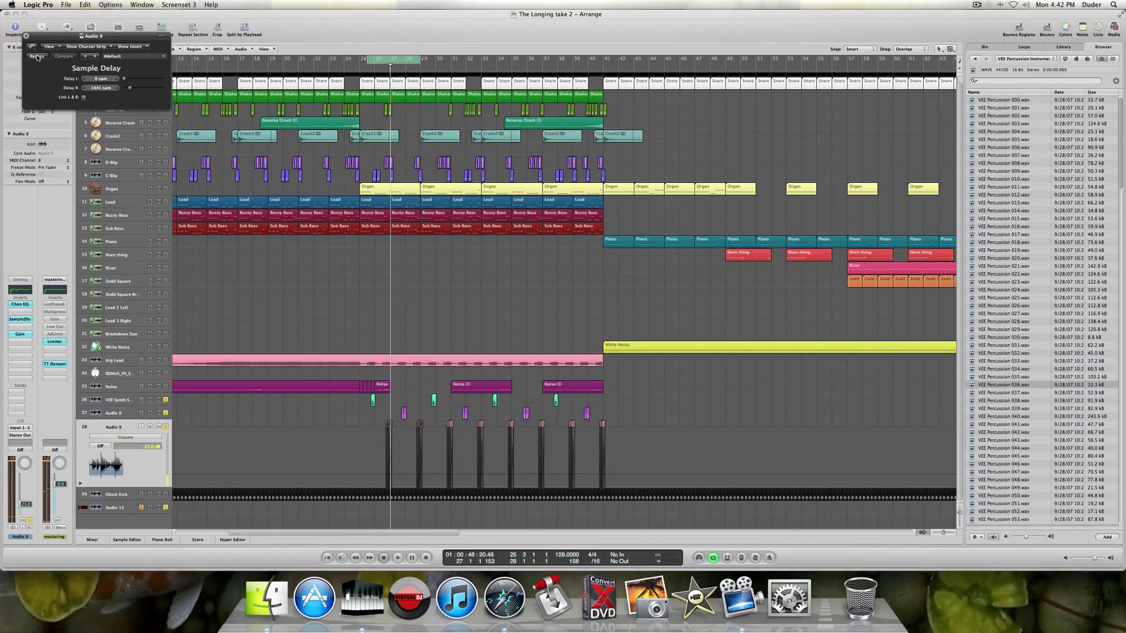
pyautogui.press('space')
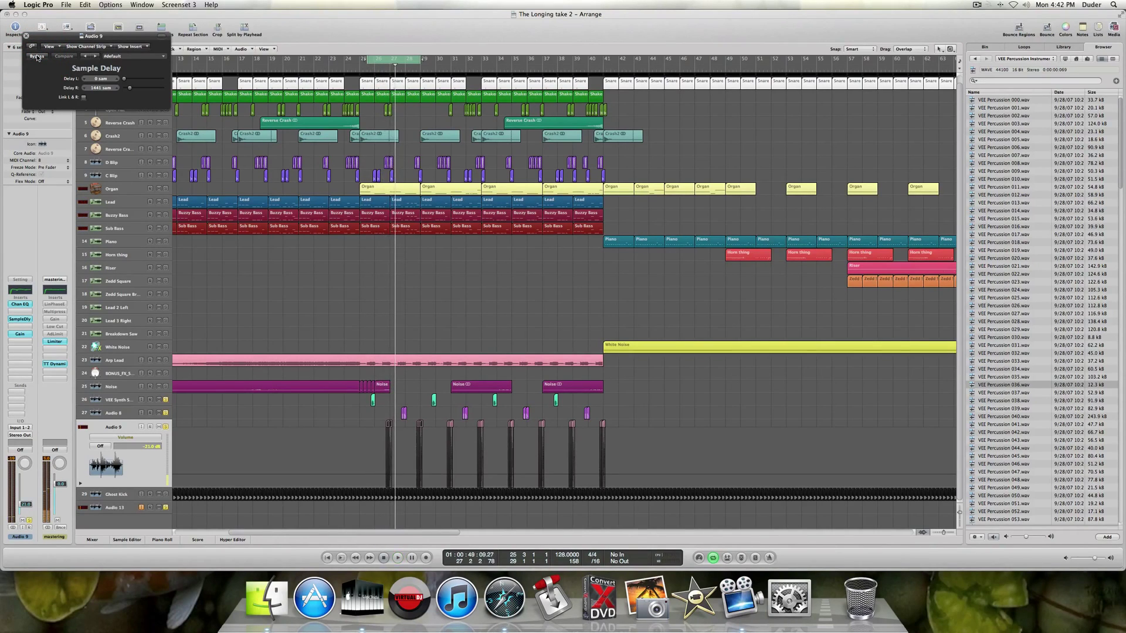
pyautogui.click(24, 36)
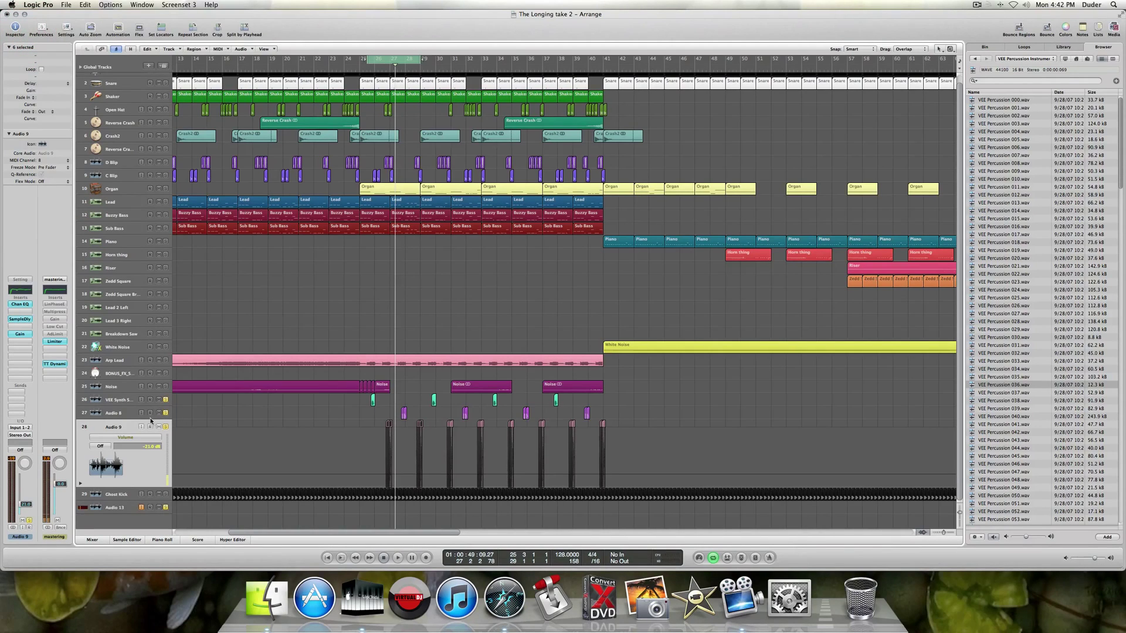
# Select the Audio 8 track and play the cycled section briefly.
pyautogui.click(124, 413)
pyautogui.press('space')
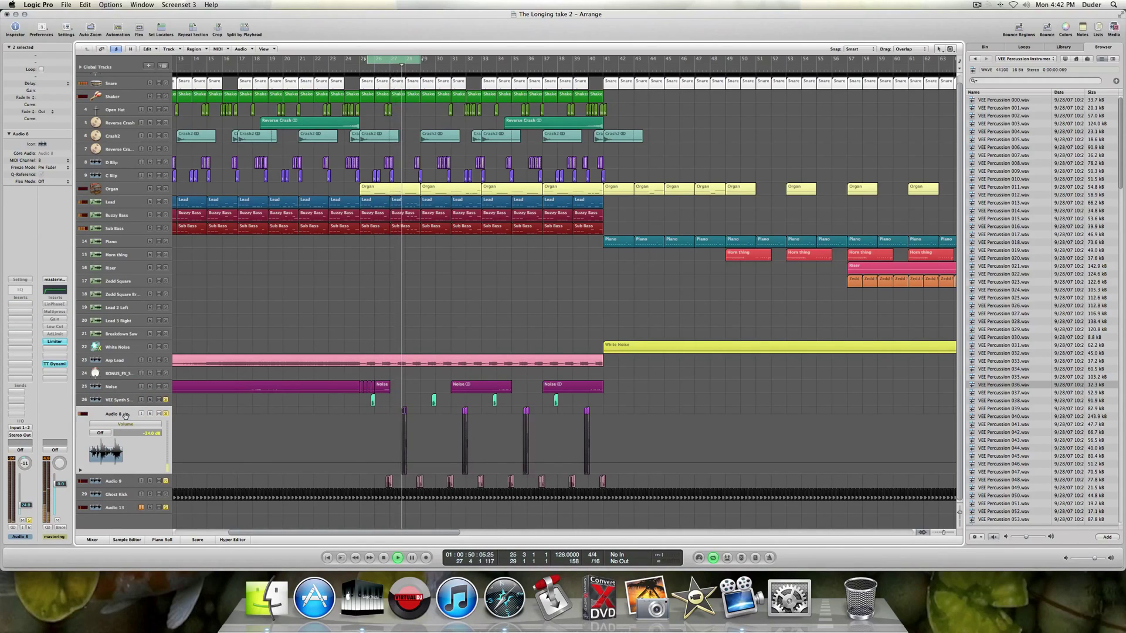
pyautogui.press('space')
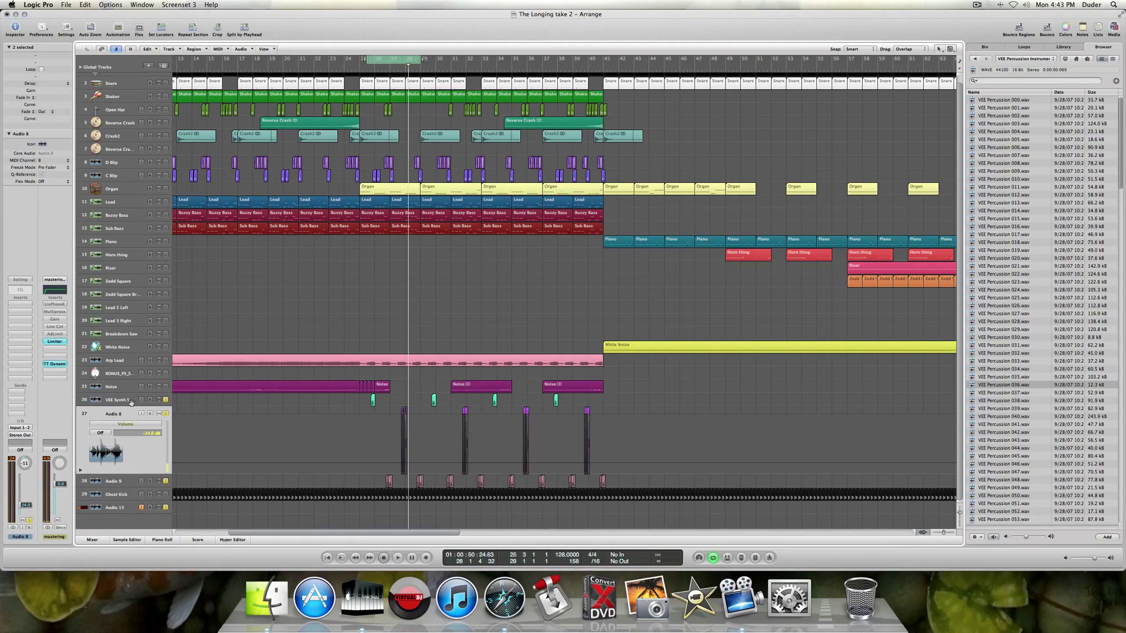
# Take the VEE Synth, Audio 8, Audio 9 and Audio 13 tracks out of solo.
pyautogui.click(131, 400)
pyautogui.click(119, 465)
pyautogui.click(127, 482)
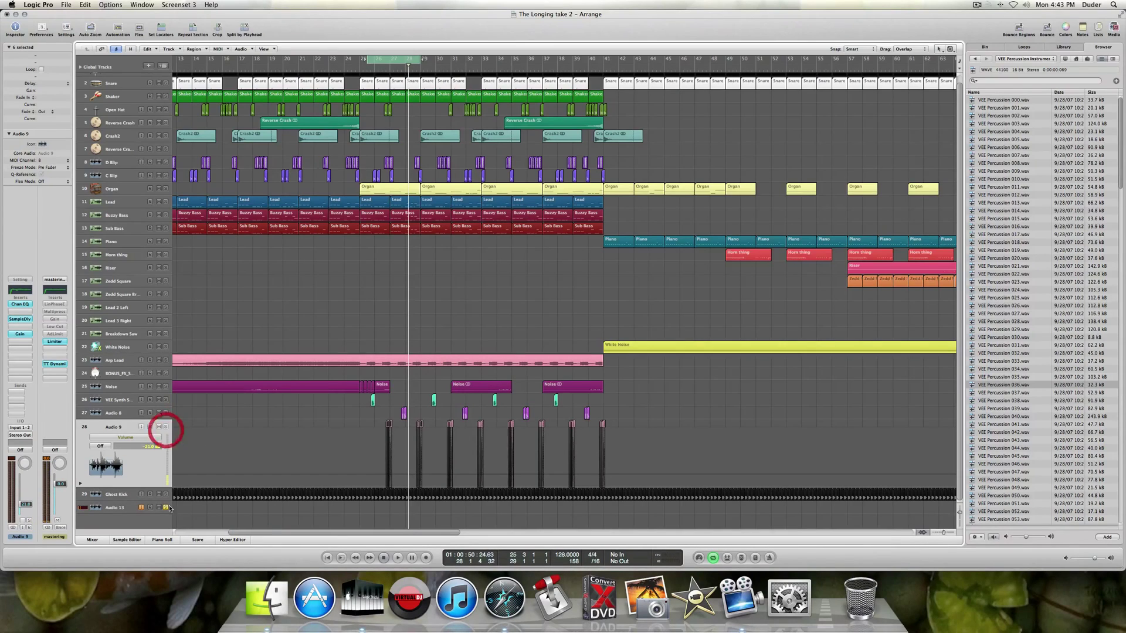
# Extend the cycle to span bars 1 to 41 and play its opening bars with all tracks.
pyautogui.scroll(1, 294, 457)
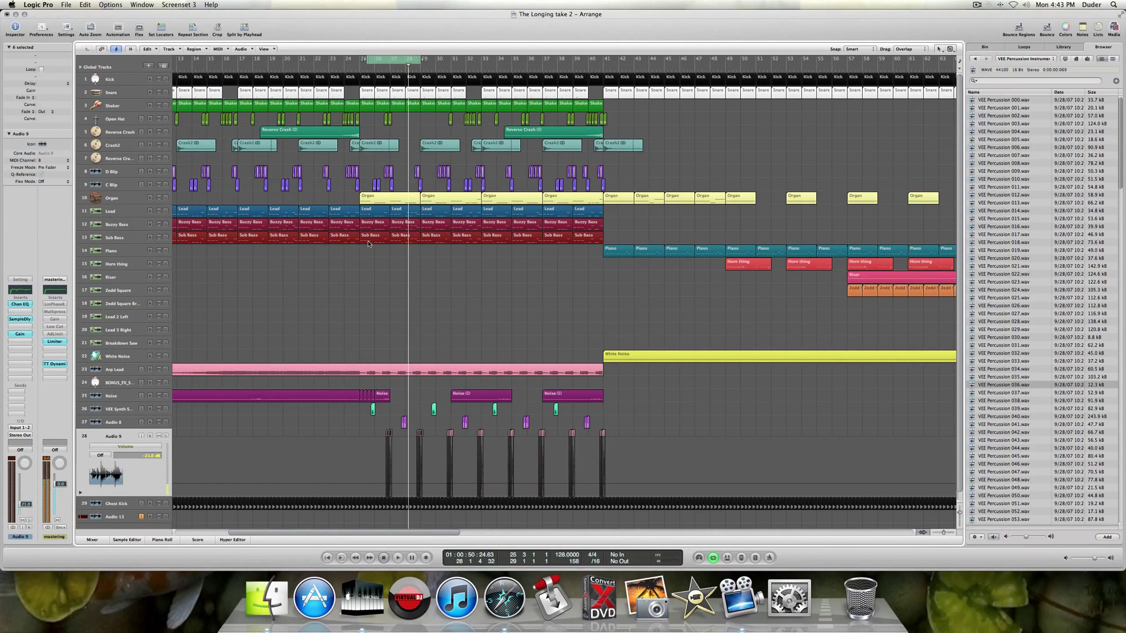
pyautogui.moveTo(367, 58); pyautogui.dragTo(232, 59)
pyautogui.moveTo(169, 85); pyautogui.dragTo(176, 94)
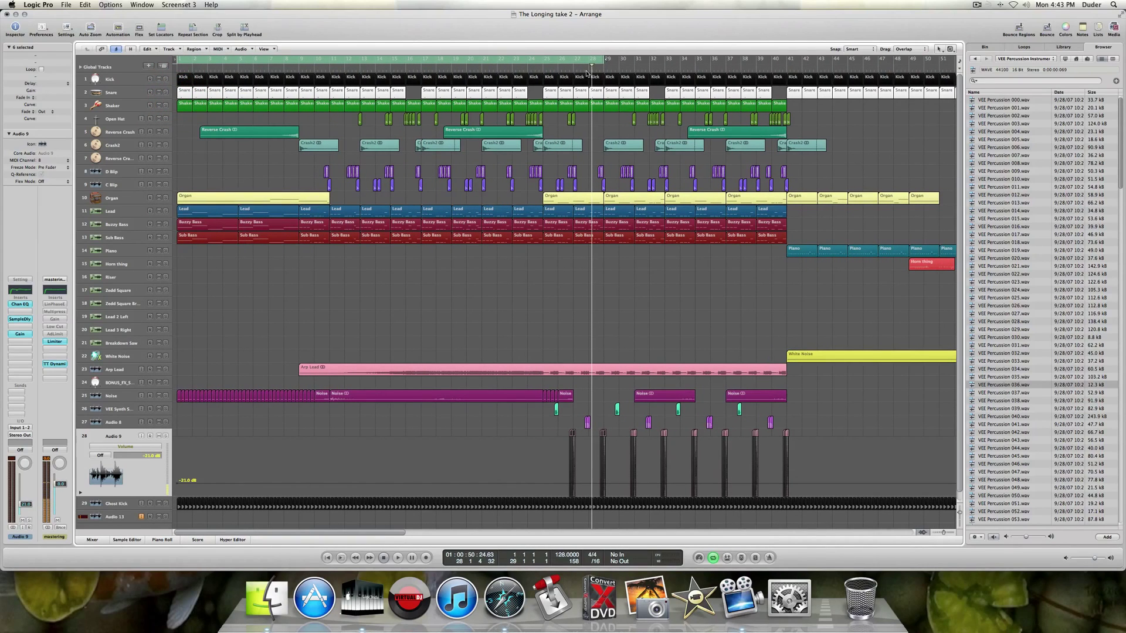
pyautogui.moveTo(604, 60); pyautogui.dragTo(789, 67)
pyautogui.press('space')
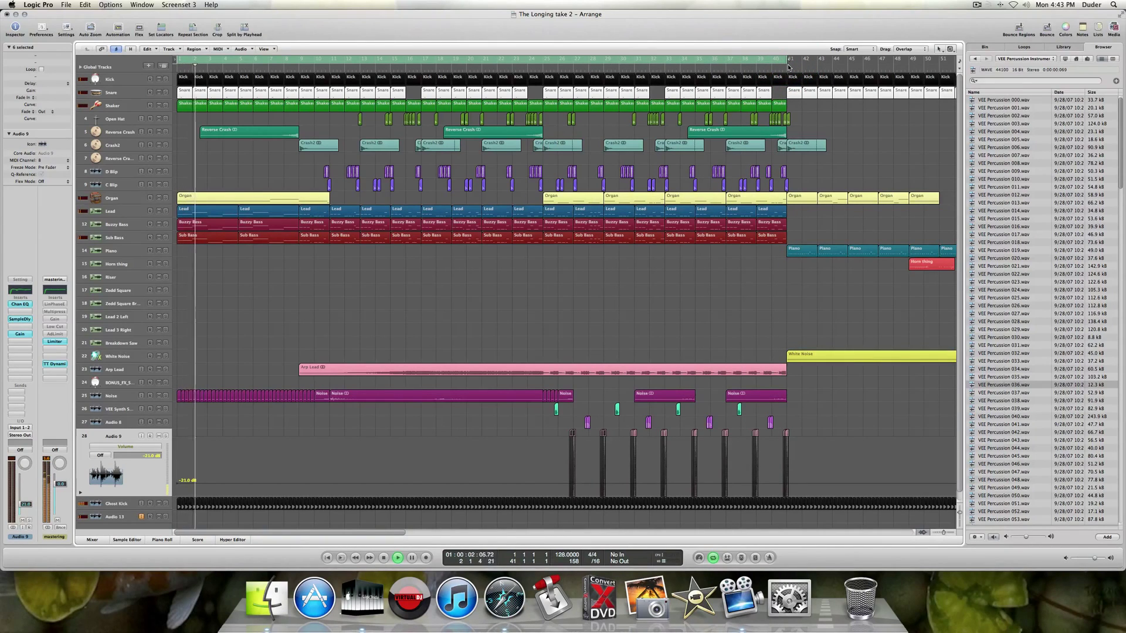
pyautogui.press('space')
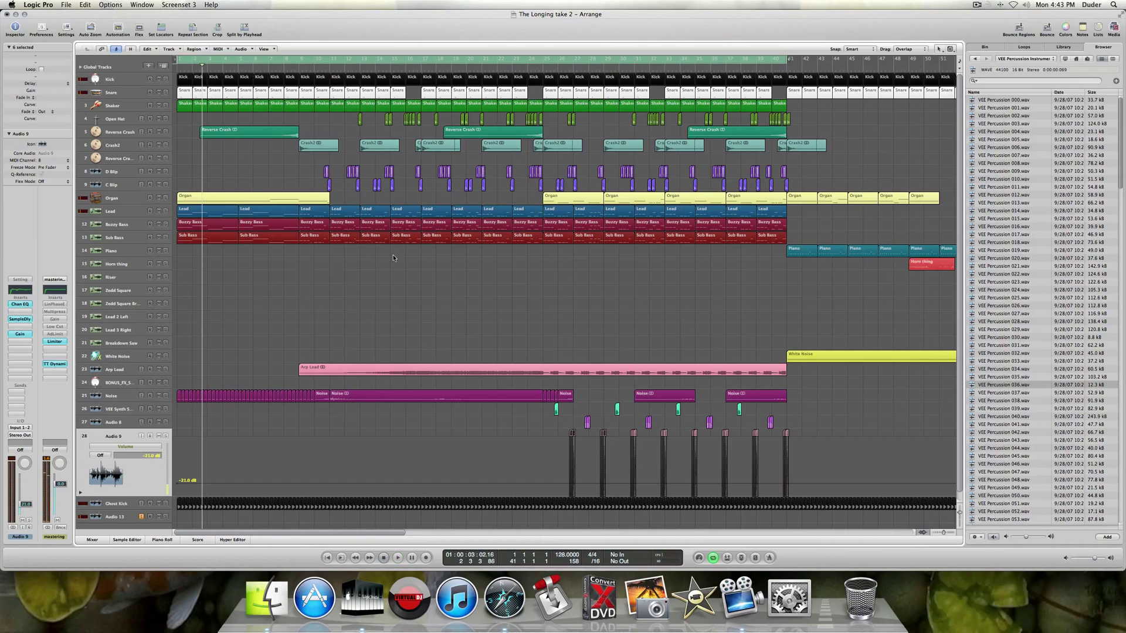
# On the mastering channel, enable LinPhase EQ, Multipressor, Gain, Low Cut and AdLimit, bypass the Limiter, and start playback from bar 1.
pyautogui.click(56, 303)
pyautogui.click(55, 319)
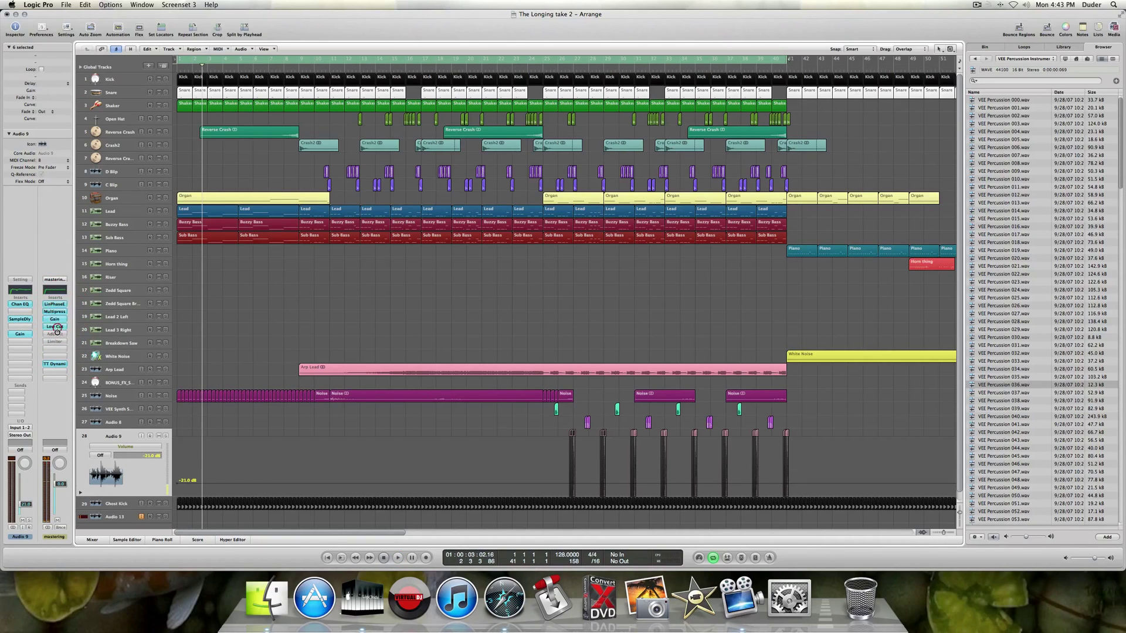
pyautogui.click(56, 334)
pyautogui.click(58, 341)
pyautogui.press('space')
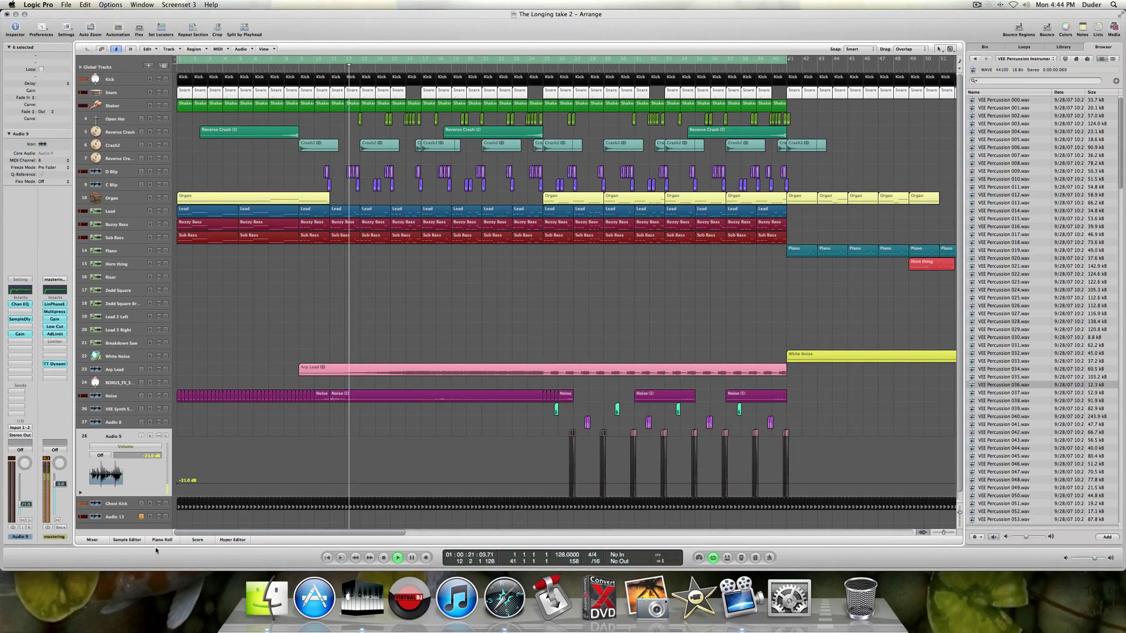
# Mute Audio 13, hide the file browser area, and listen through the whole cycle before stopping playback.
pyautogui.click(158, 516)
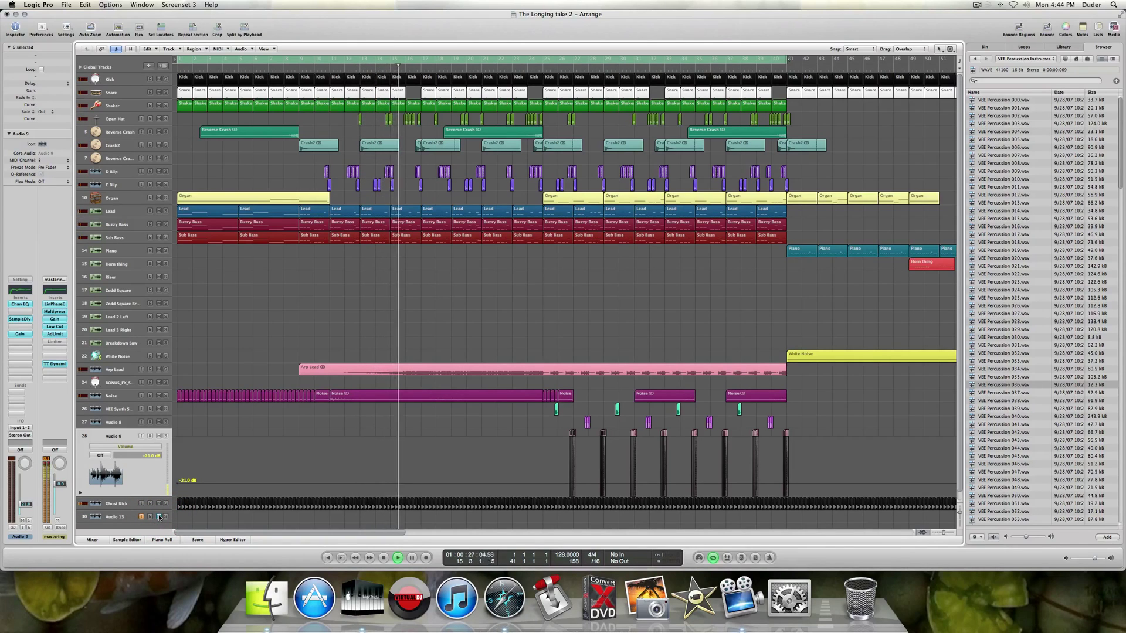
pyautogui.hscroll(1, 310, 412)
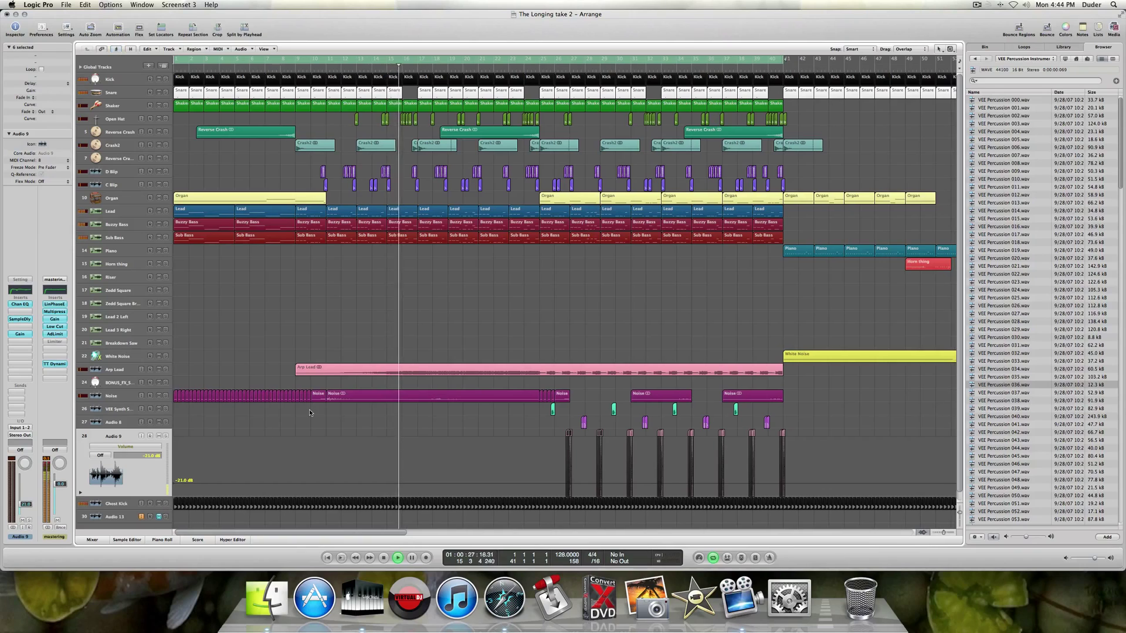
pyautogui.click(1114, 28)
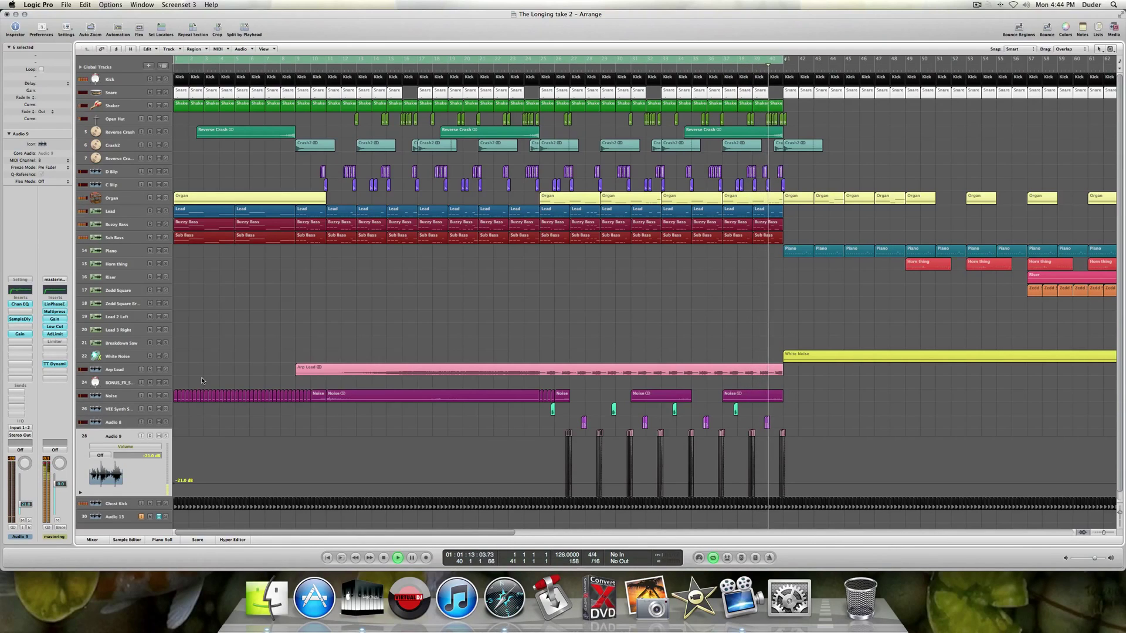
pyautogui.press('space')
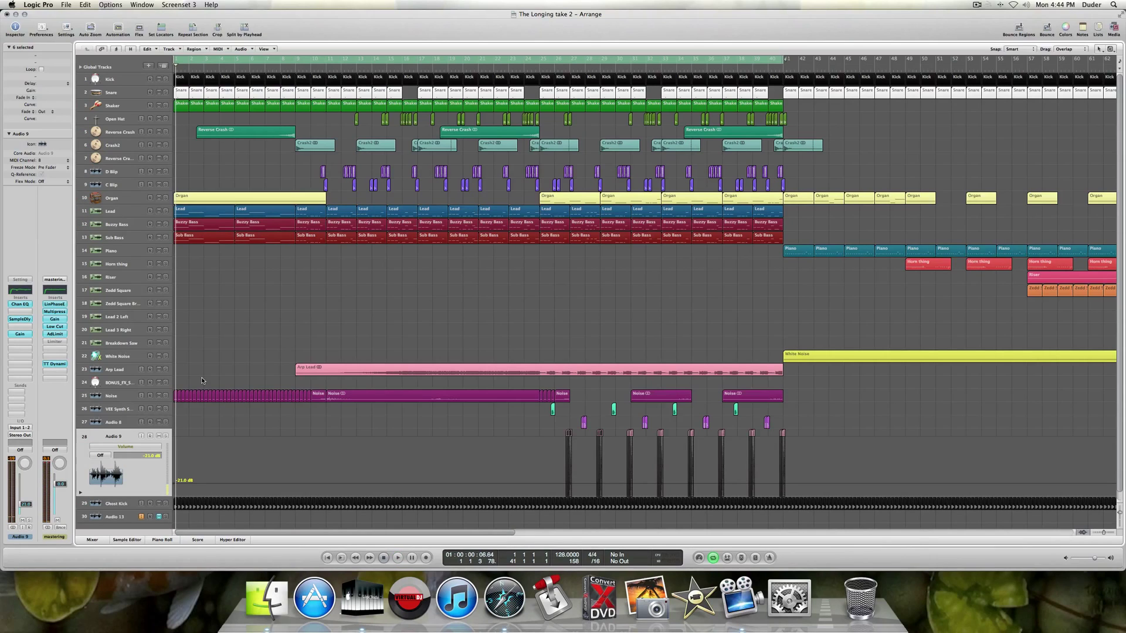
# Unmute Audio 13, re-enable the mastering channel's Limiter and bypass its LinPhase EQ, Multipressor, Gain, Low Cut and AdLimit.
pyautogui.click(159, 518)
pyautogui.click(58, 343)
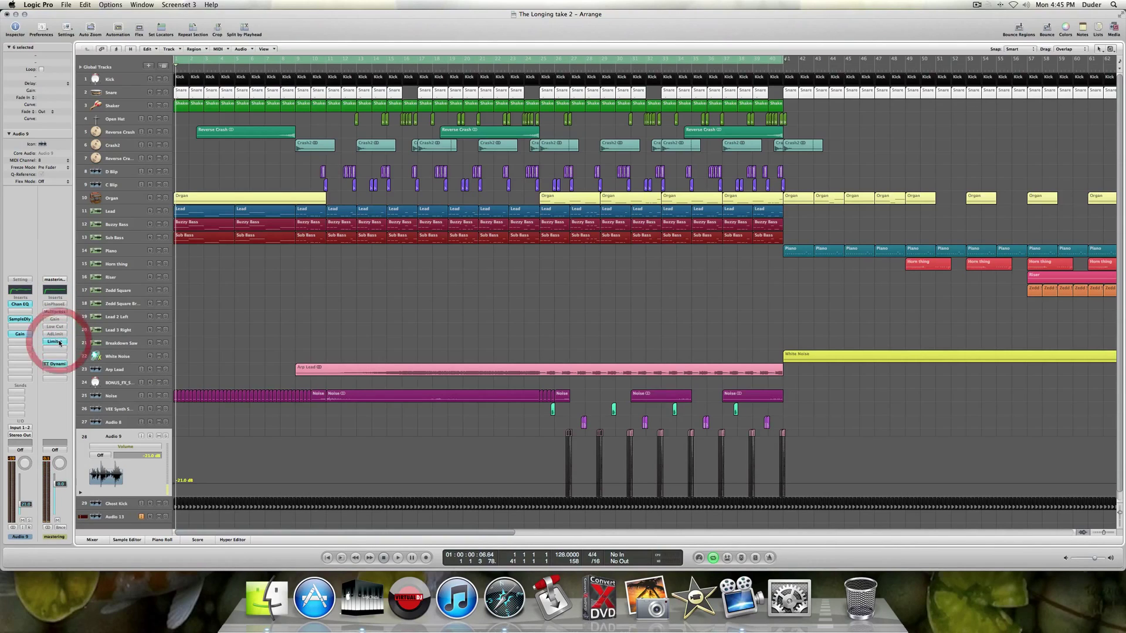
# Set the cycle to span bars 41 to 74 and play its first moments.
pyautogui.click(284, 58)
pyautogui.hscroll(5, 660, 72)
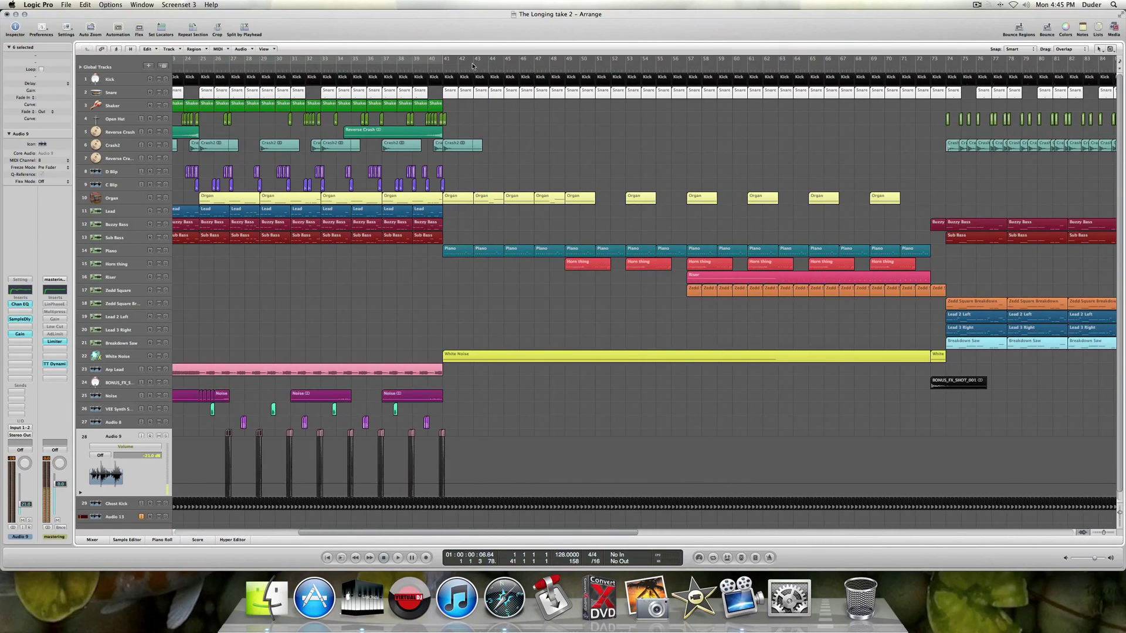
pyautogui.moveTo(446, 61); pyautogui.dragTo(950, 77)
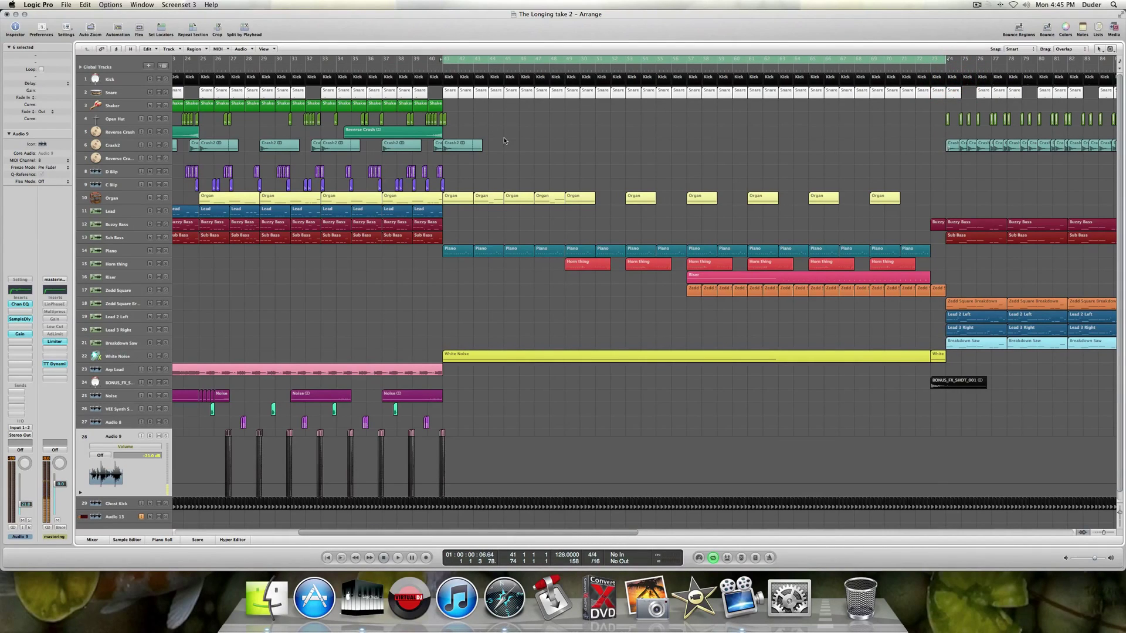
pyautogui.press('space')
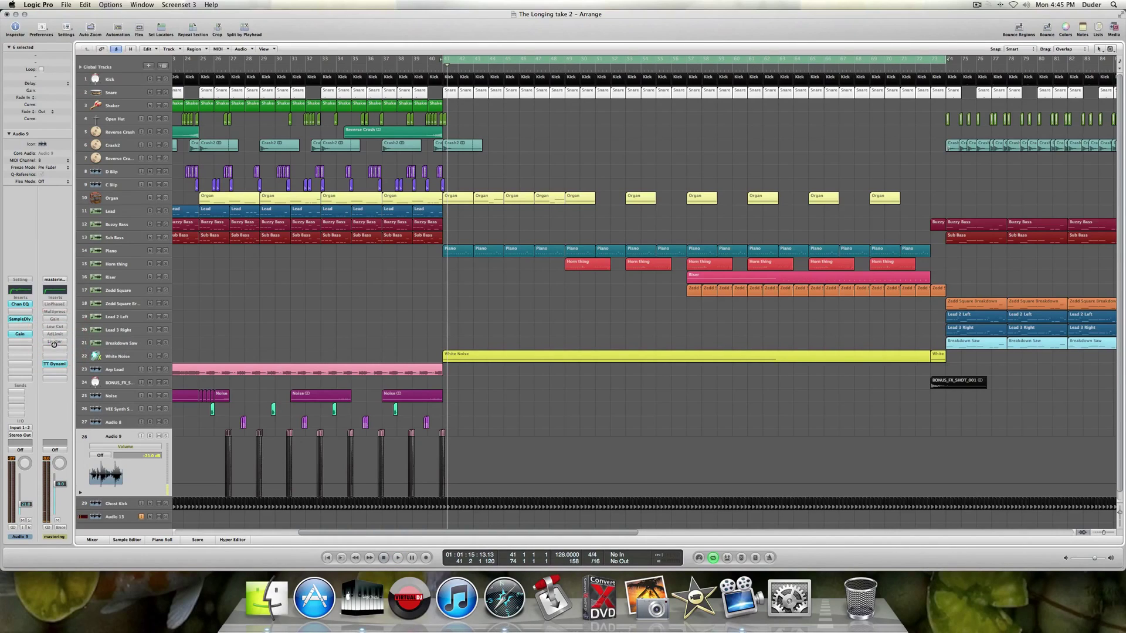
# Switch the mastering channel from the Limiter to LinPhase EQ, Multipressor, Gain, Low Cut and AdLimit, and play the bar 41 to 74 section.
pyautogui.keyDown('alt'); pyautogui.click(53, 312); pyautogui.keyUp('alt')
pyautogui.keyDown('alt'); pyautogui.click(54, 318); pyautogui.keyUp('alt')
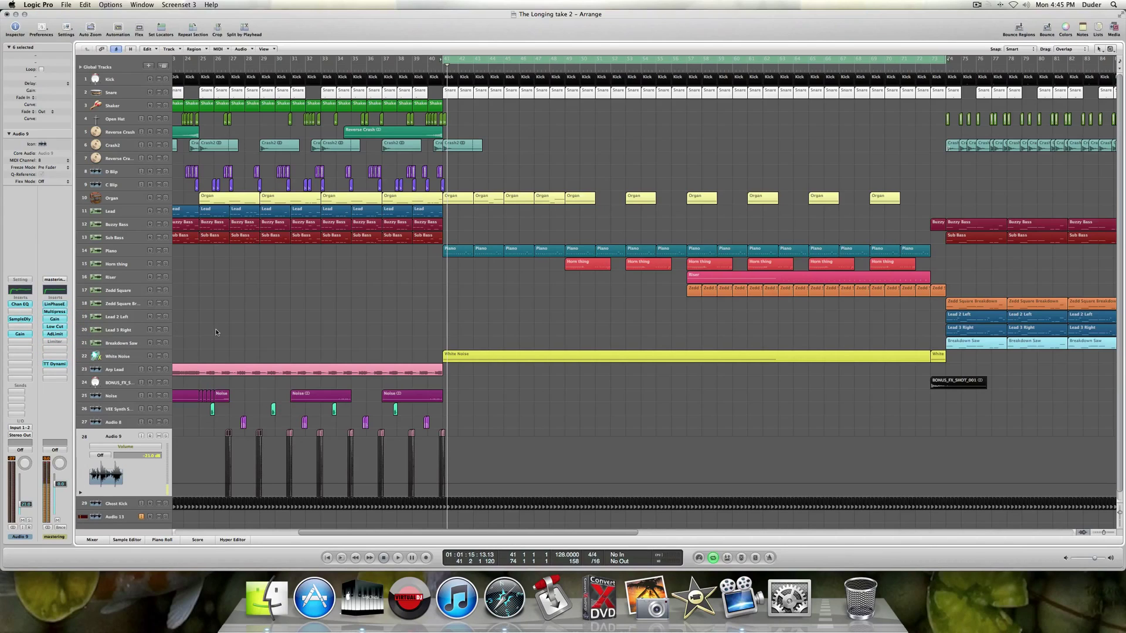
pyautogui.press('space')
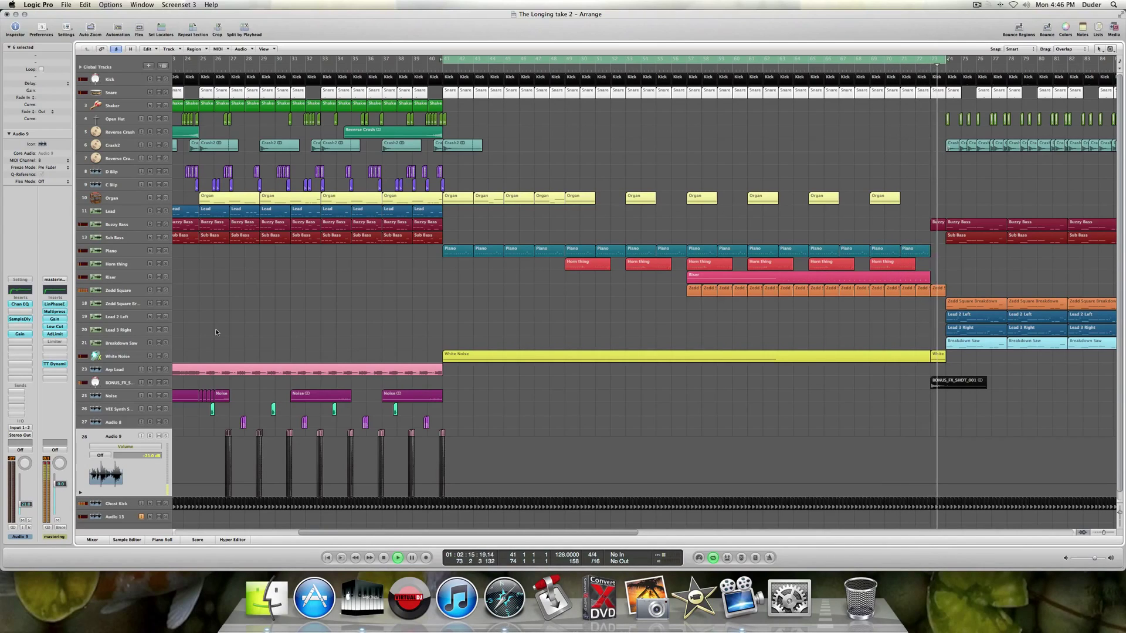
pyautogui.press('space')
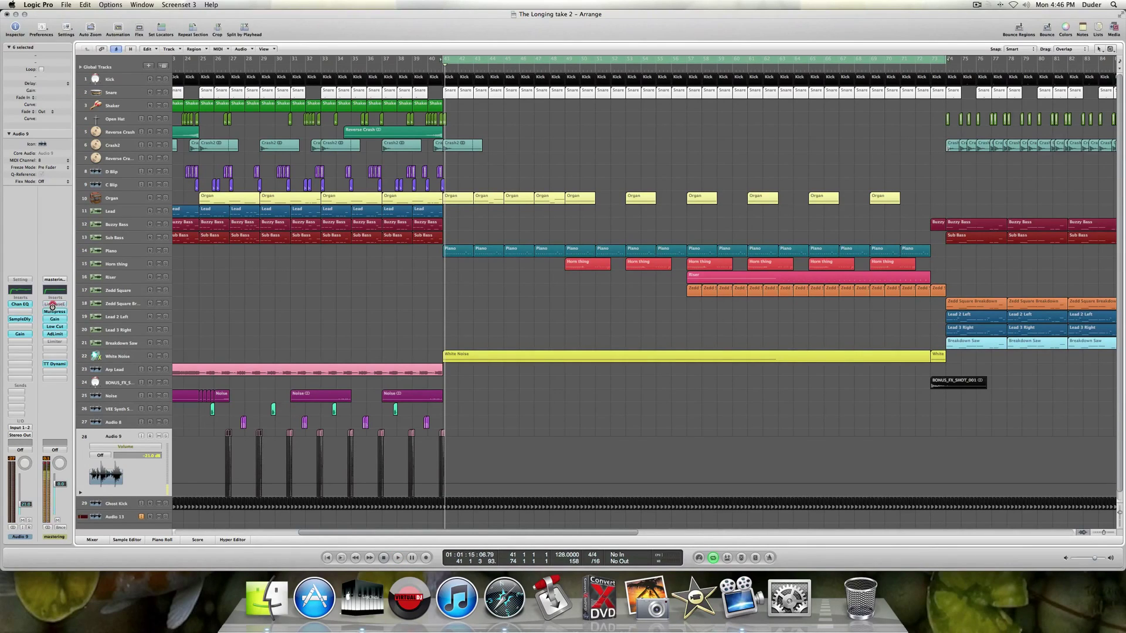
# Bypass LinPhase EQ, Multipressor, Gain, Low Cut and AdLimit on the mastering channel and turn the Limiter on.
pyautogui.keyDown('alt'); pyautogui.click(52, 306); pyautogui.keyUp('alt')
pyautogui.keyDown('alt'); pyautogui.click(55, 311); pyautogui.keyUp('alt')
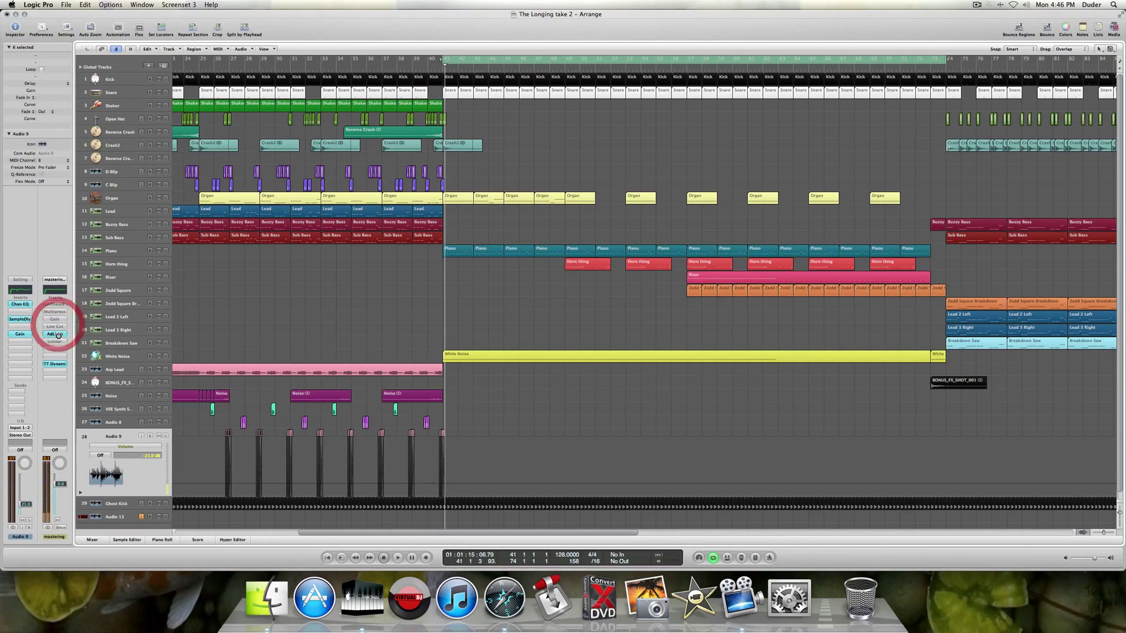
pyautogui.keyDown('alt'); pyautogui.click(58, 335); pyautogui.keyUp('alt')
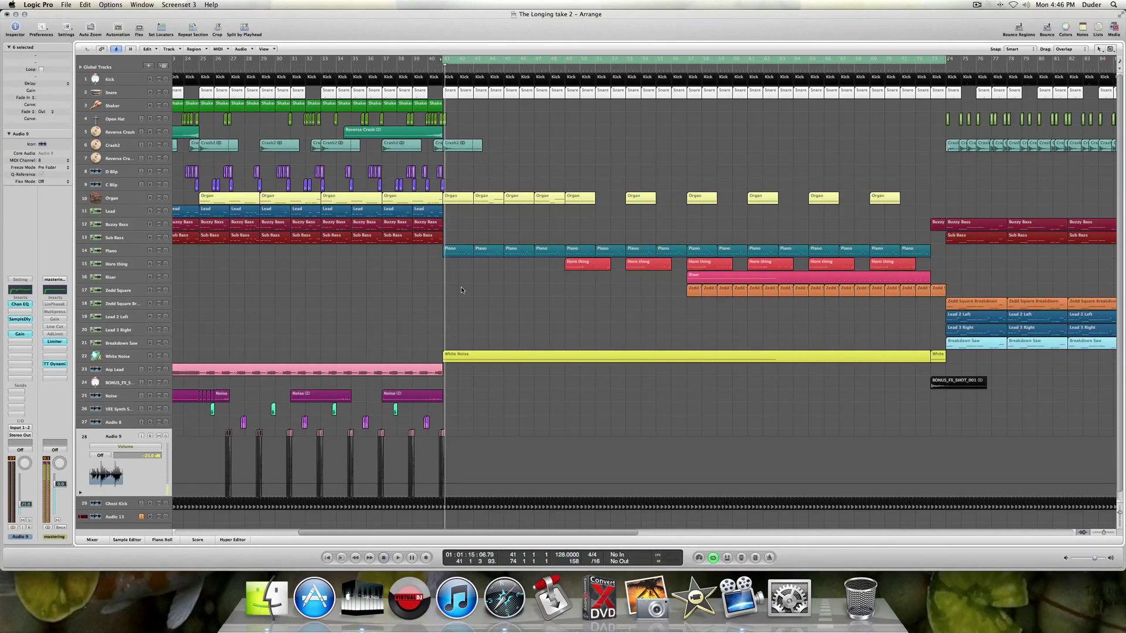
# Solo the Organ track, hide the track automation and play the Organ part from bar 41.
pyautogui.click(137, 202)
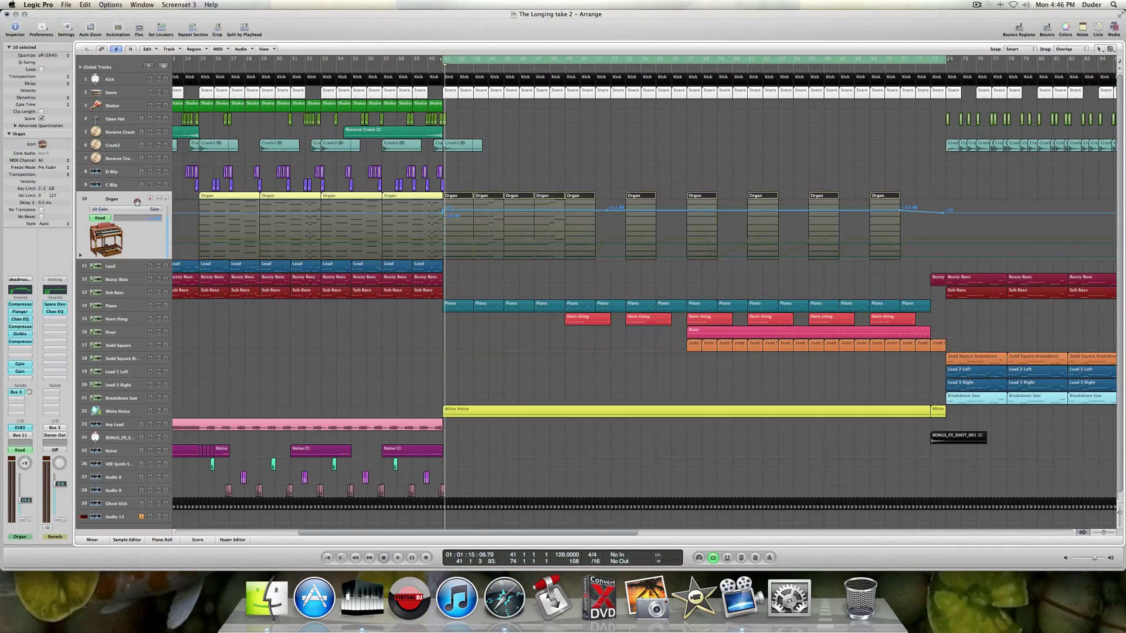
pyautogui.press('a')
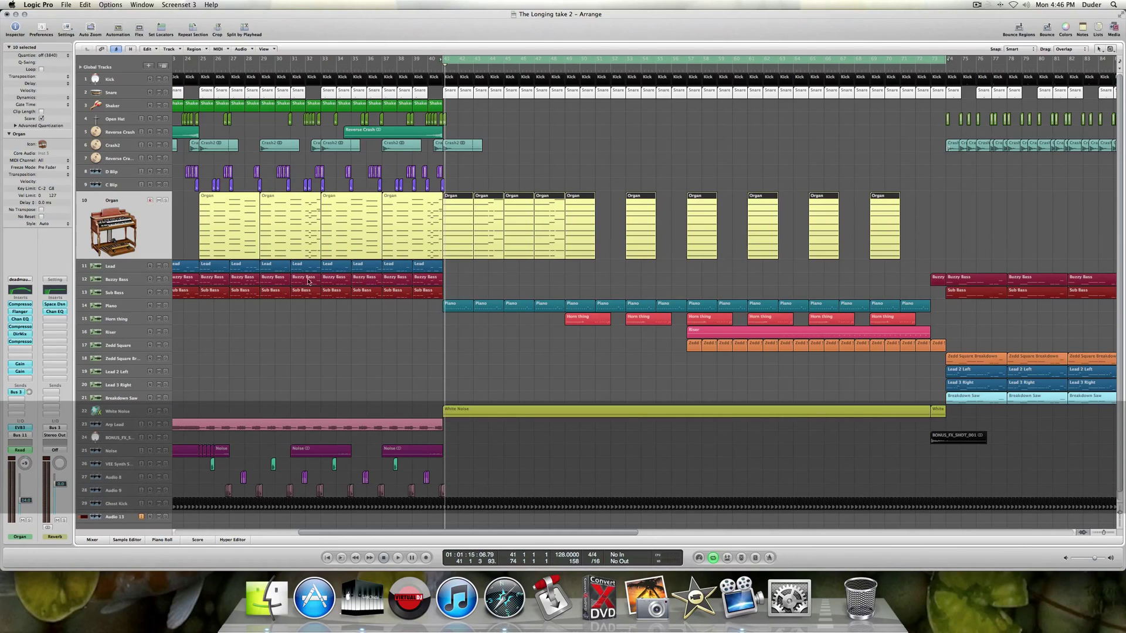
pyautogui.click(166, 201)
pyautogui.press('space')
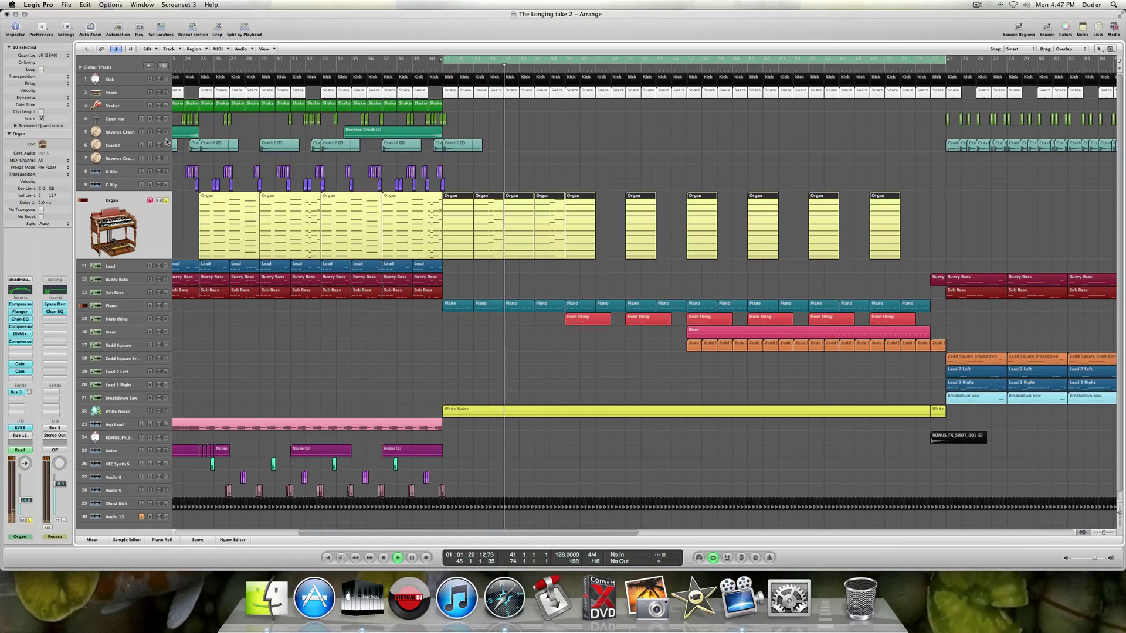
pyautogui.press('space')
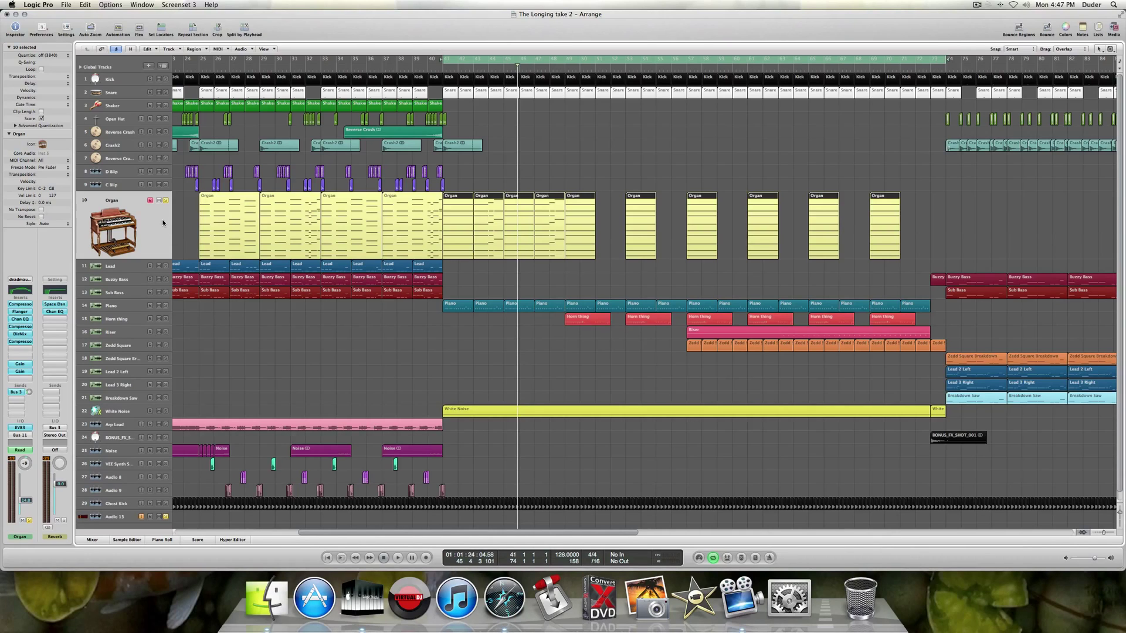
# Display the Organ track's Volume automation and play the first two bars from bar 41.
pyautogui.press('a')
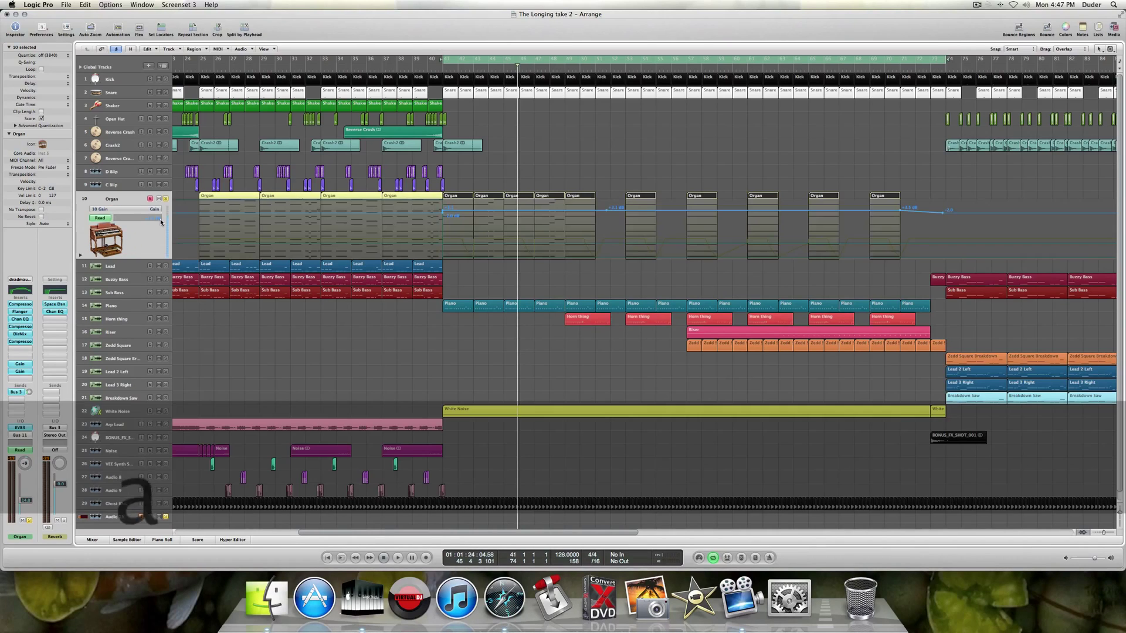
pyautogui.click(132, 207)
pyautogui.click(138, 186)
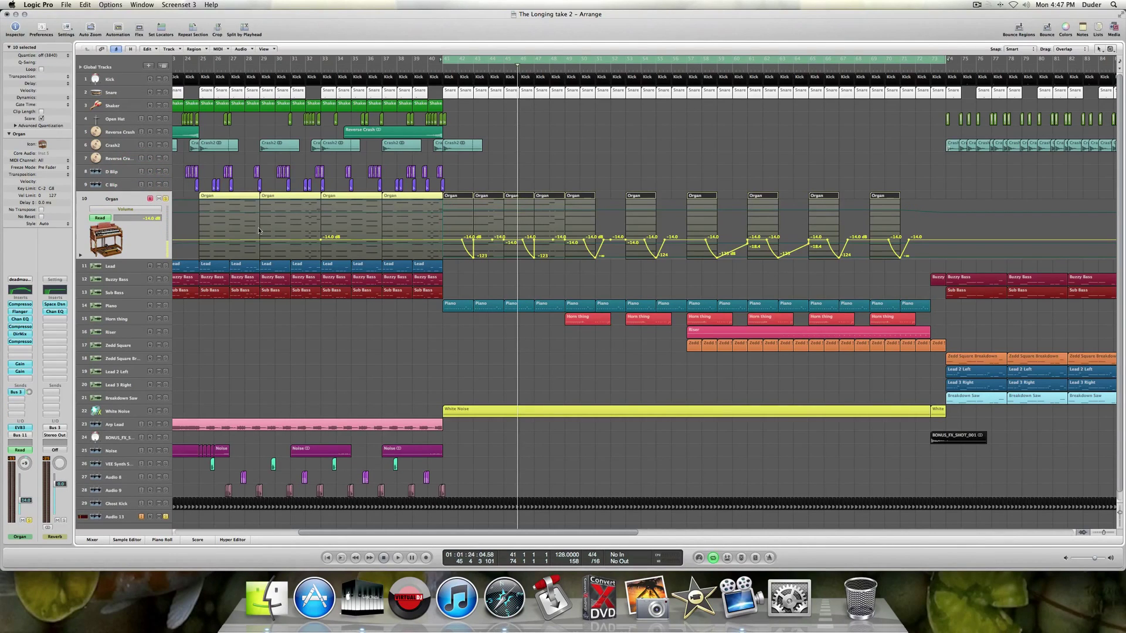
pyautogui.press('space')
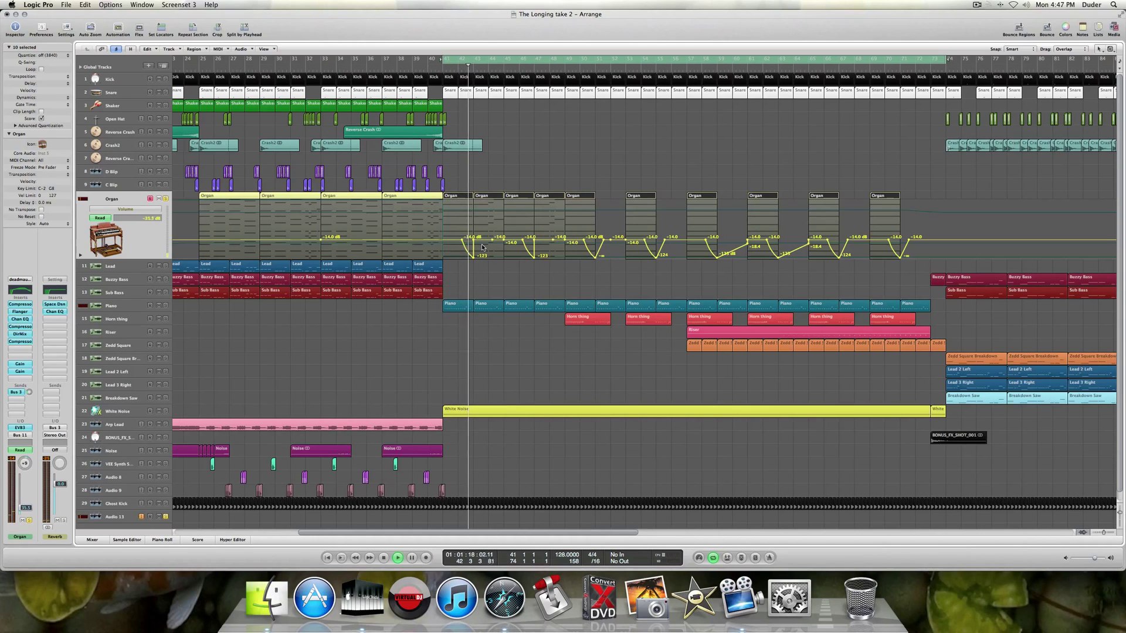
pyautogui.press('space')
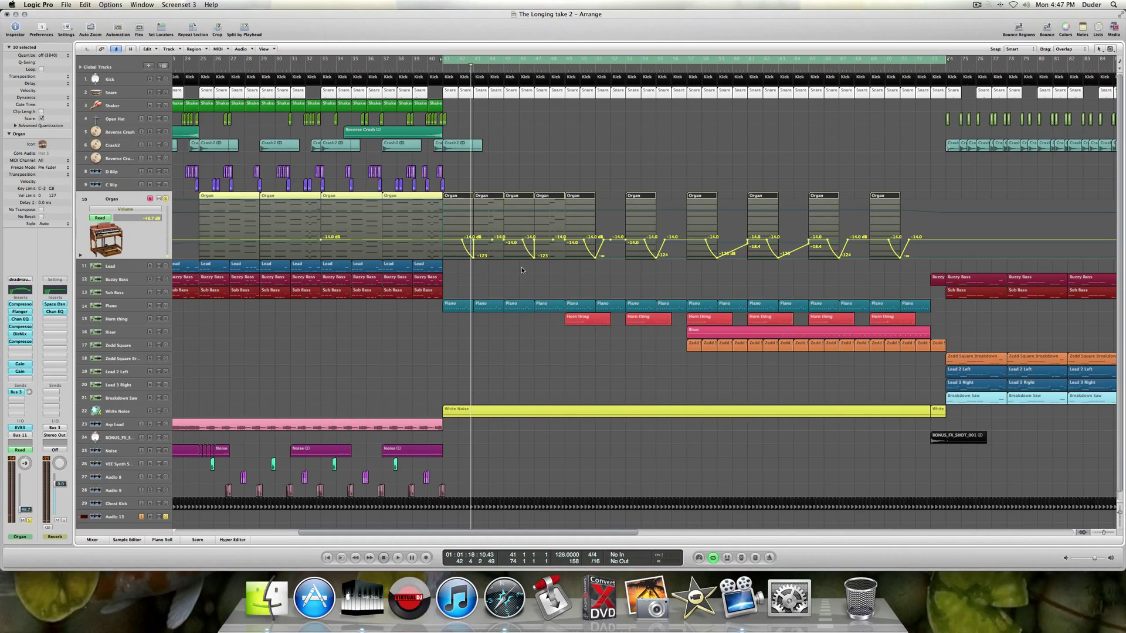
# Display the Organ track's Send 1 (Reverb) automation and examine it across the whole arrangement.
pyautogui.press('a')
pyautogui.press('a')
pyautogui.click(152, 209)
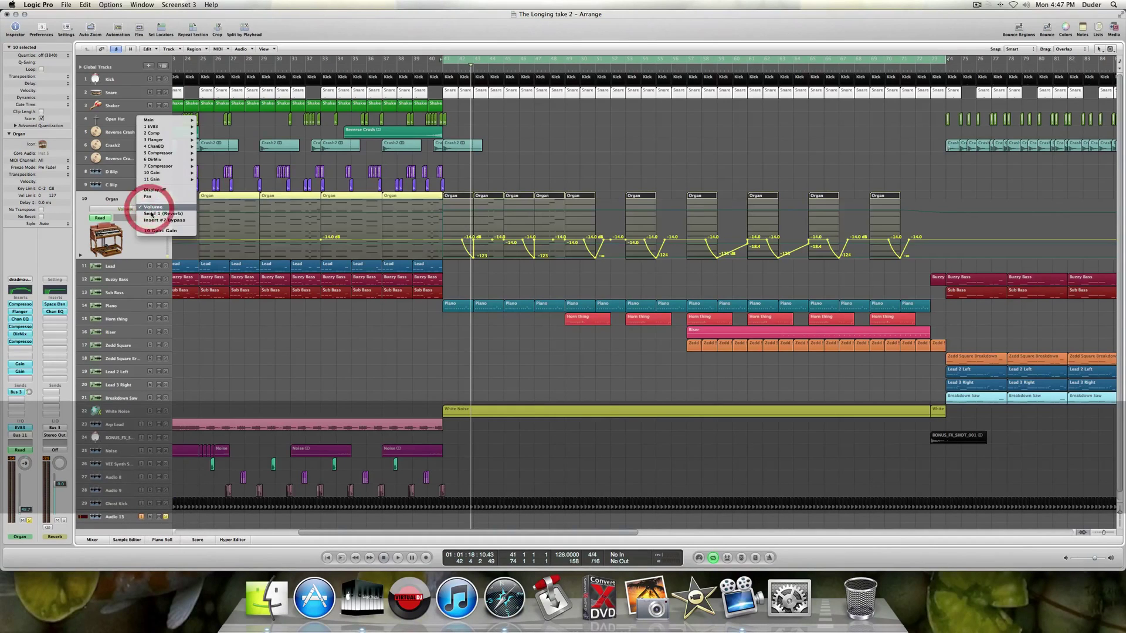
pyautogui.click(153, 214)
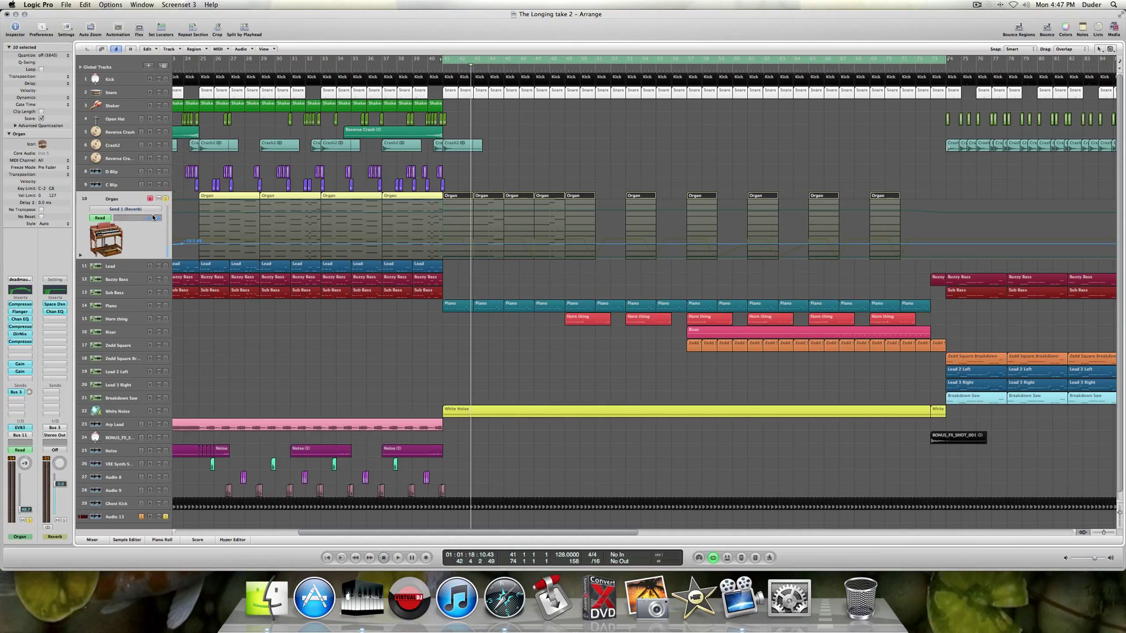
pyautogui.hscroll(-10, 295, 237)
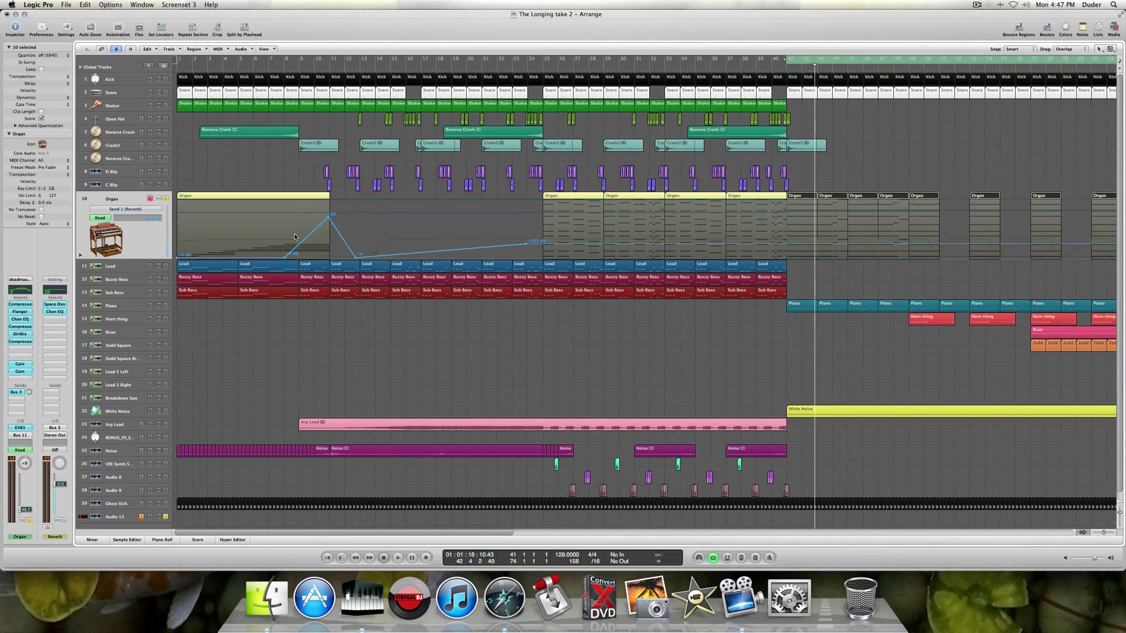
pyautogui.hscroll(20, 295, 237)
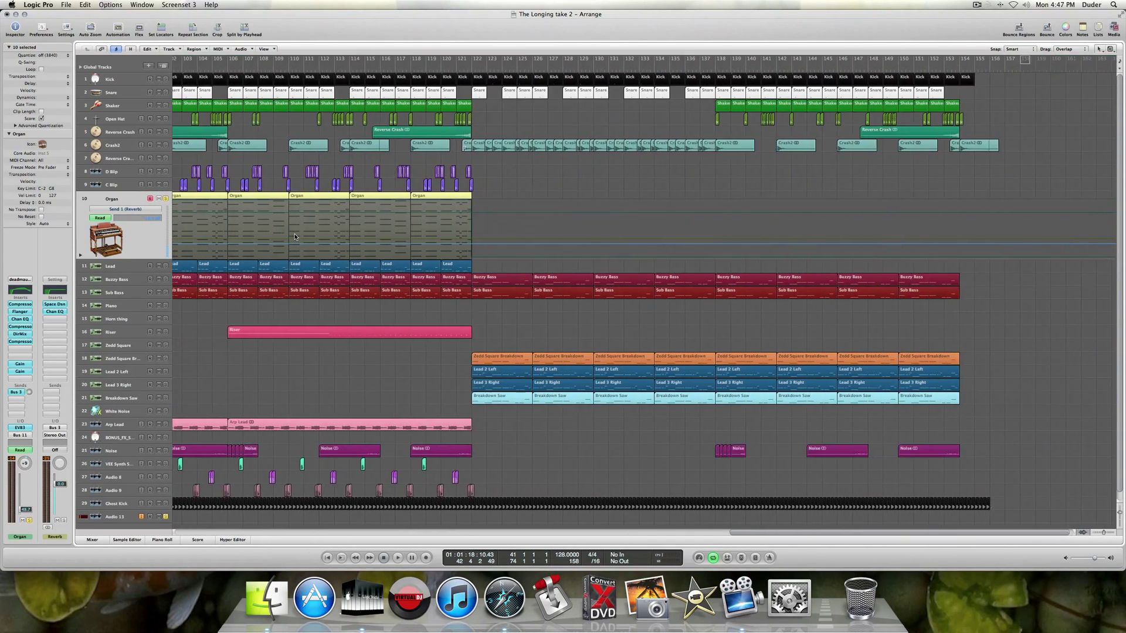
pyautogui.hscroll(-20, 295, 237)
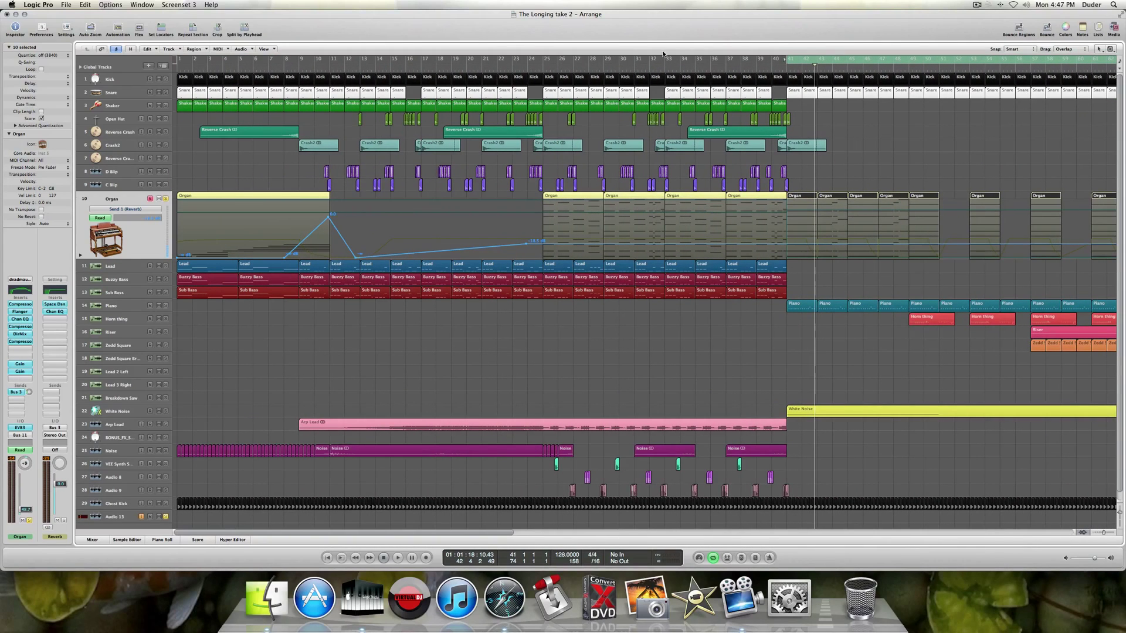
# Turn off the cycle and play the Organ from bar 1 through the reverb send's rise near bar 11.
pyautogui.click(815, 64)
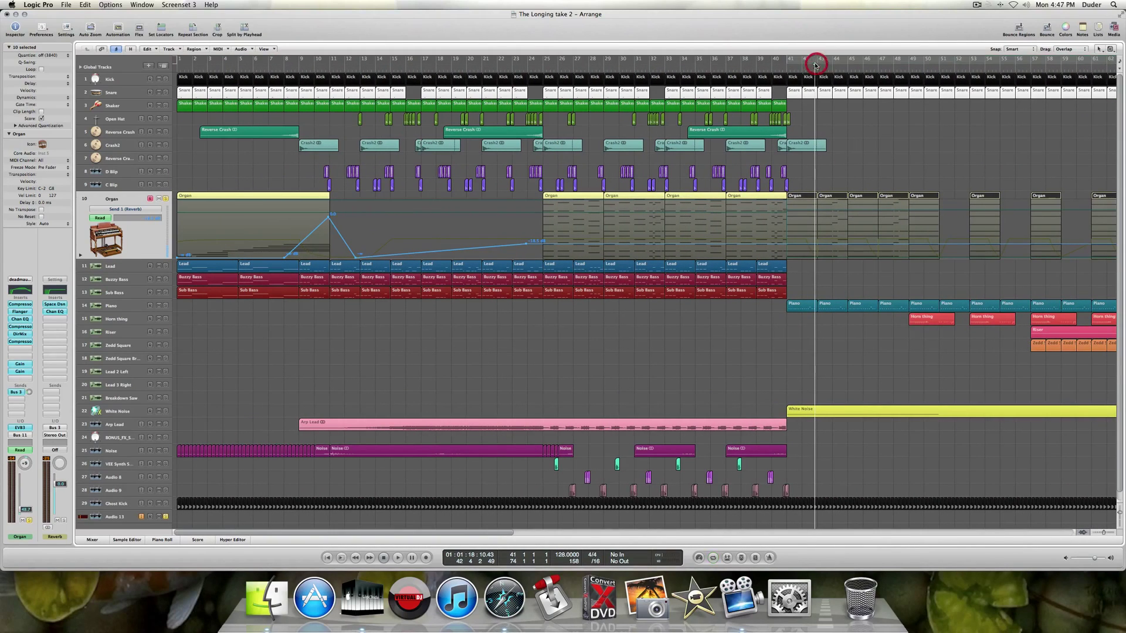
pyautogui.click(291, 67)
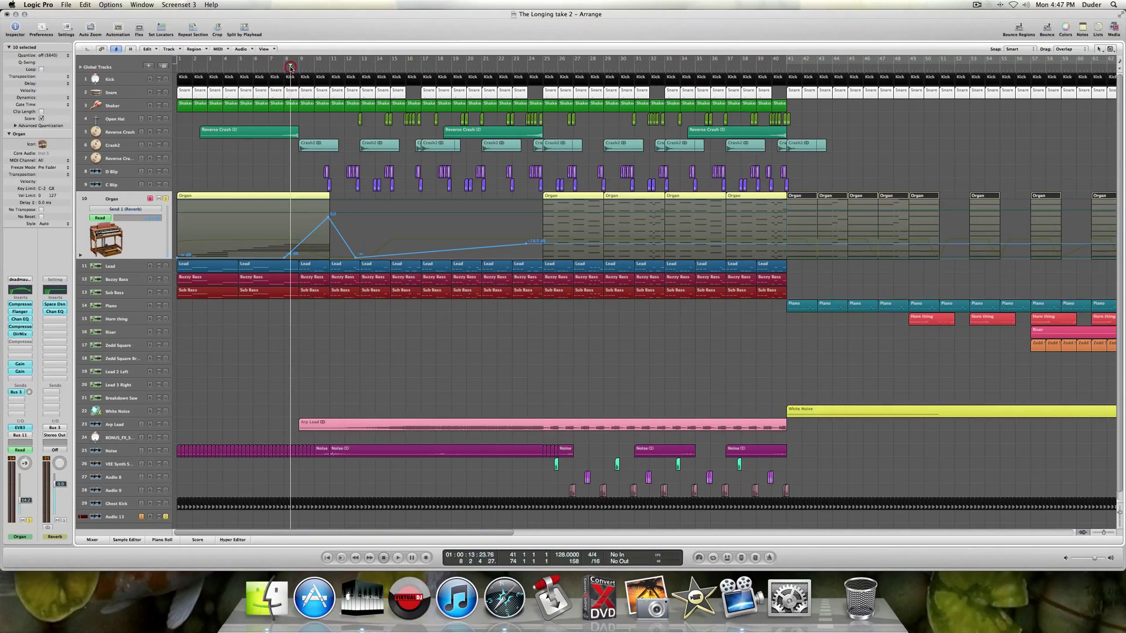
pyautogui.click(177, 67)
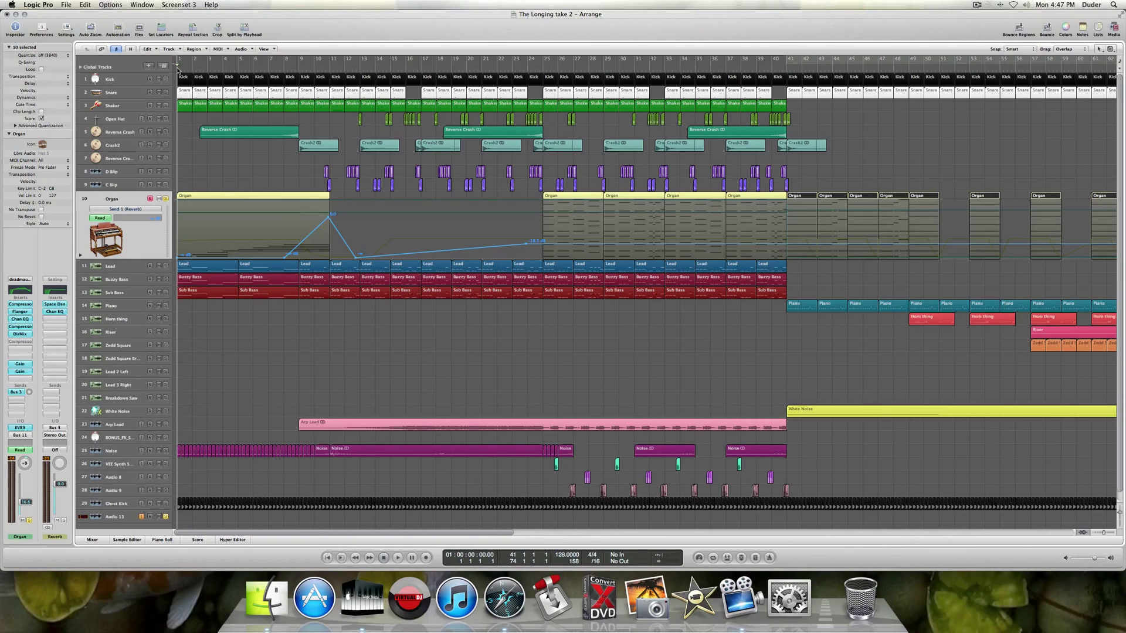
pyautogui.press('space')
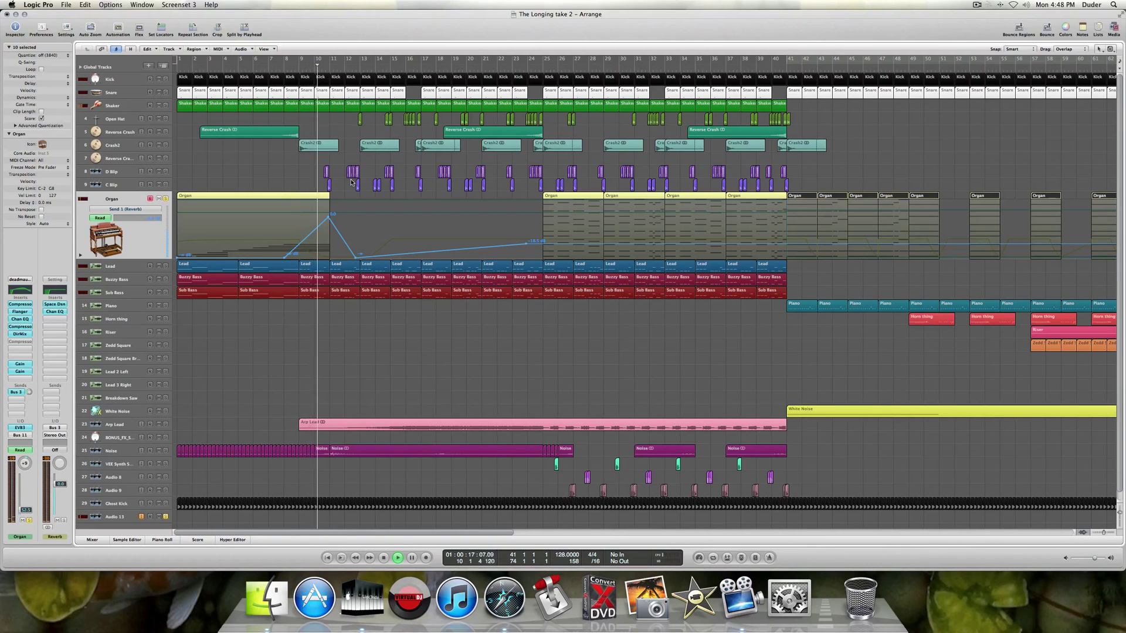
pyautogui.press('space')
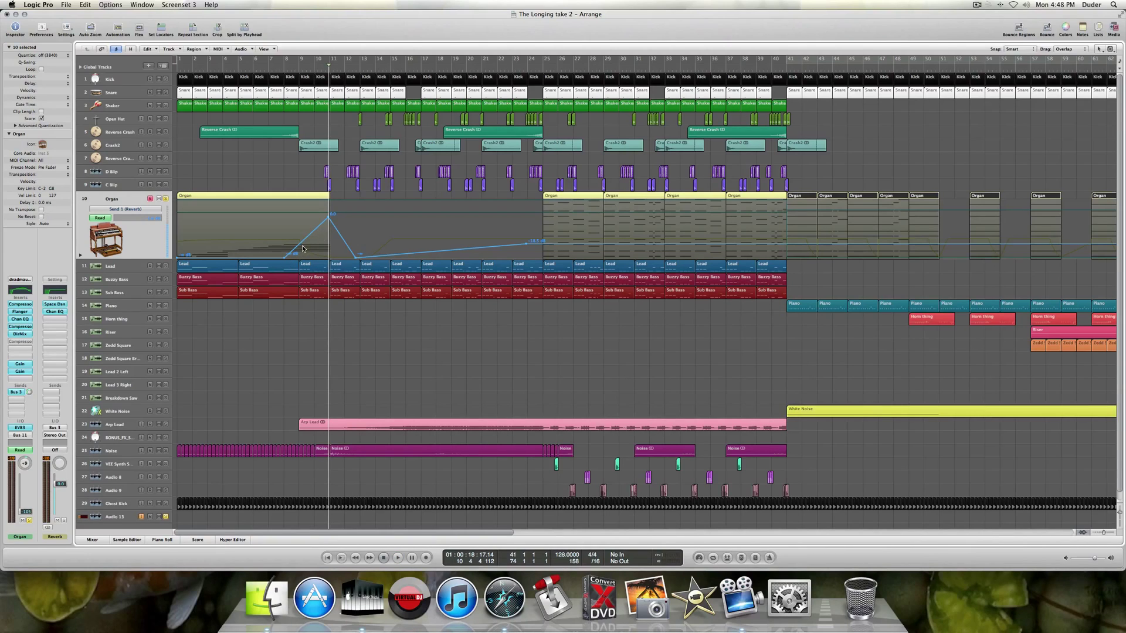
# Switch the Organ's automation display back to Volume and examine its curve from the intro through the breakdown.
pyautogui.click(150, 211)
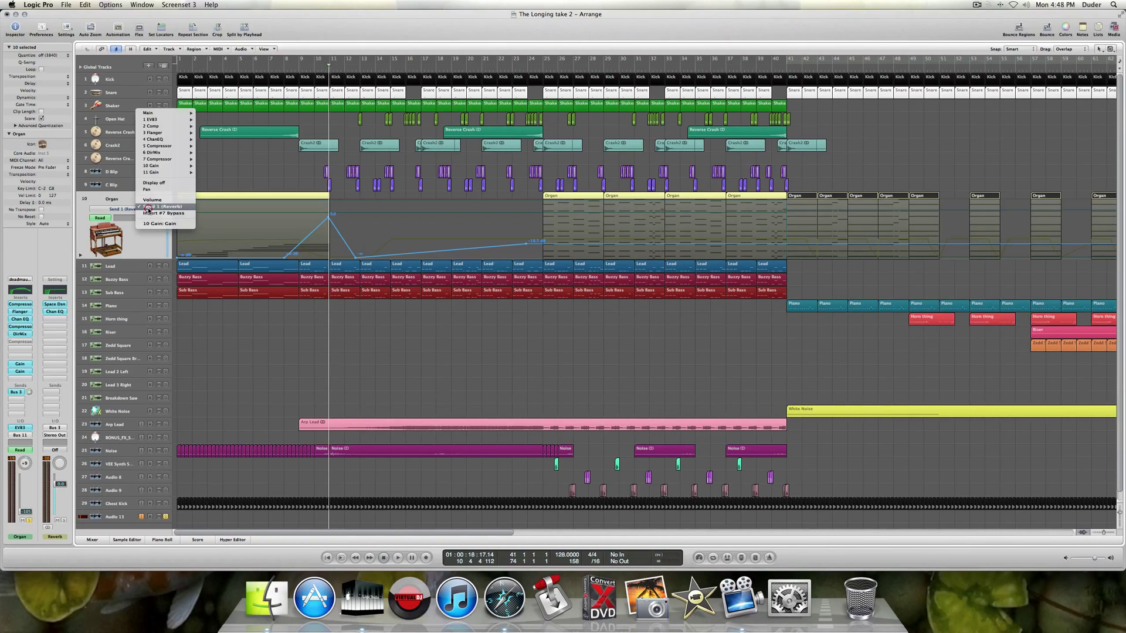
pyautogui.click(153, 200)
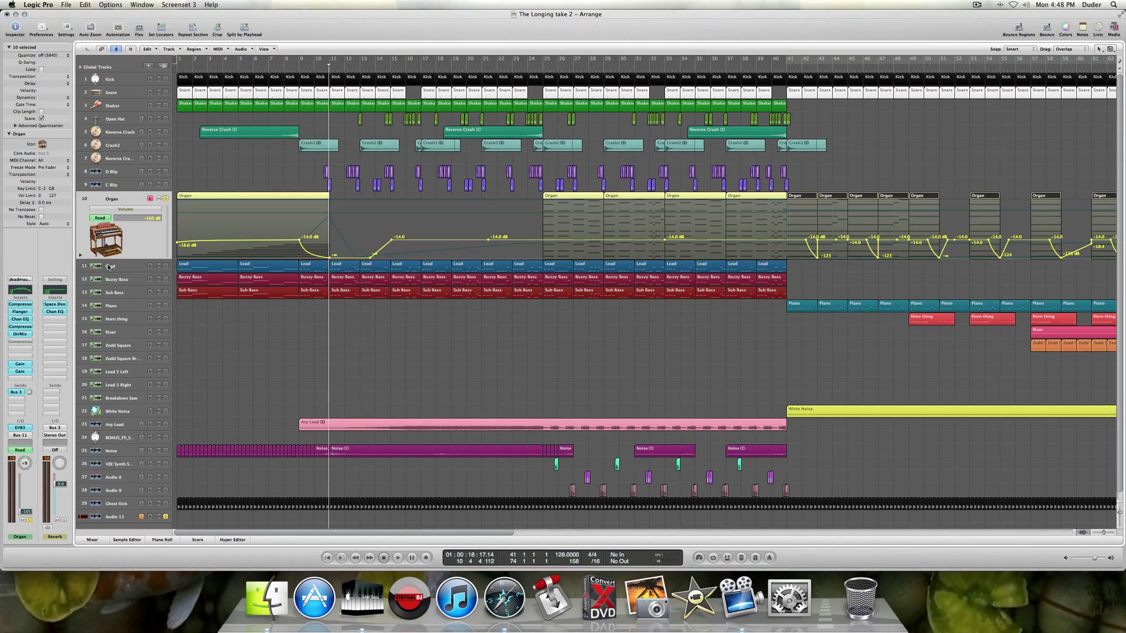
pyautogui.hscroll(15, 278, 222)
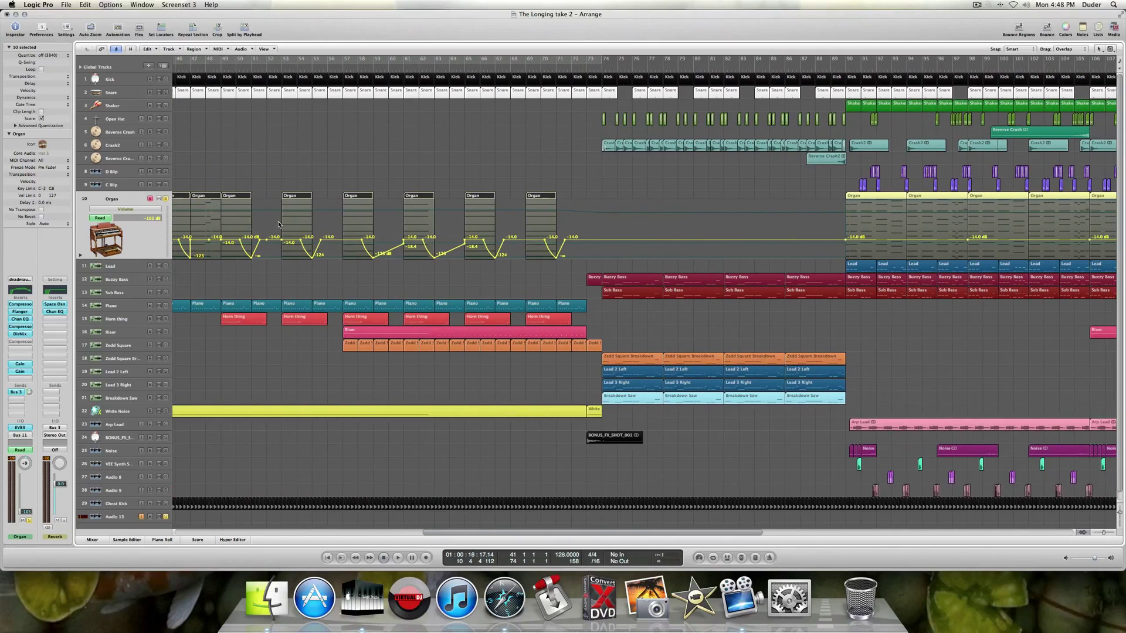
# Hide the automation, turn the bar 41 to 74 cycle back on and play the Organ part with its notes in the Piano Roll.
pyautogui.press('a')
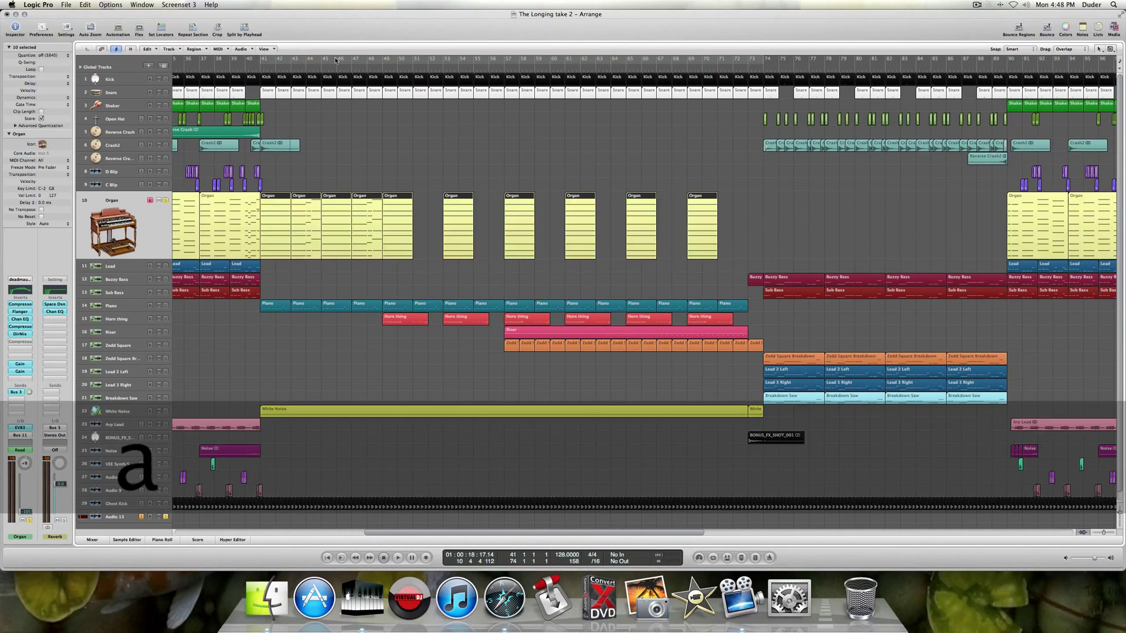
pyautogui.press('u')
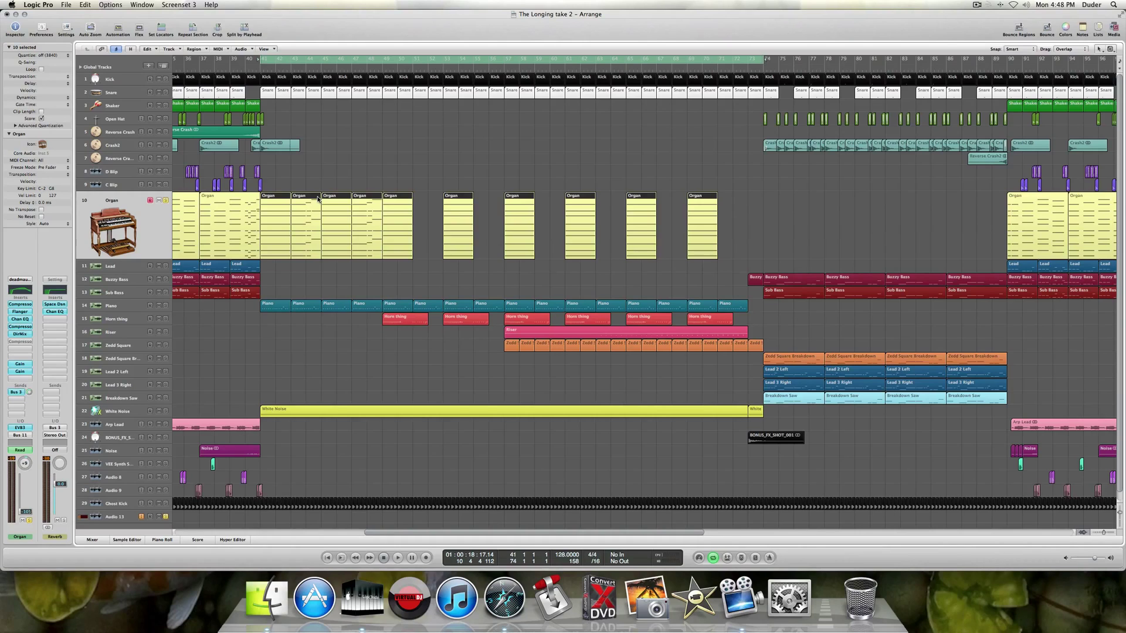
pyautogui.press('space')
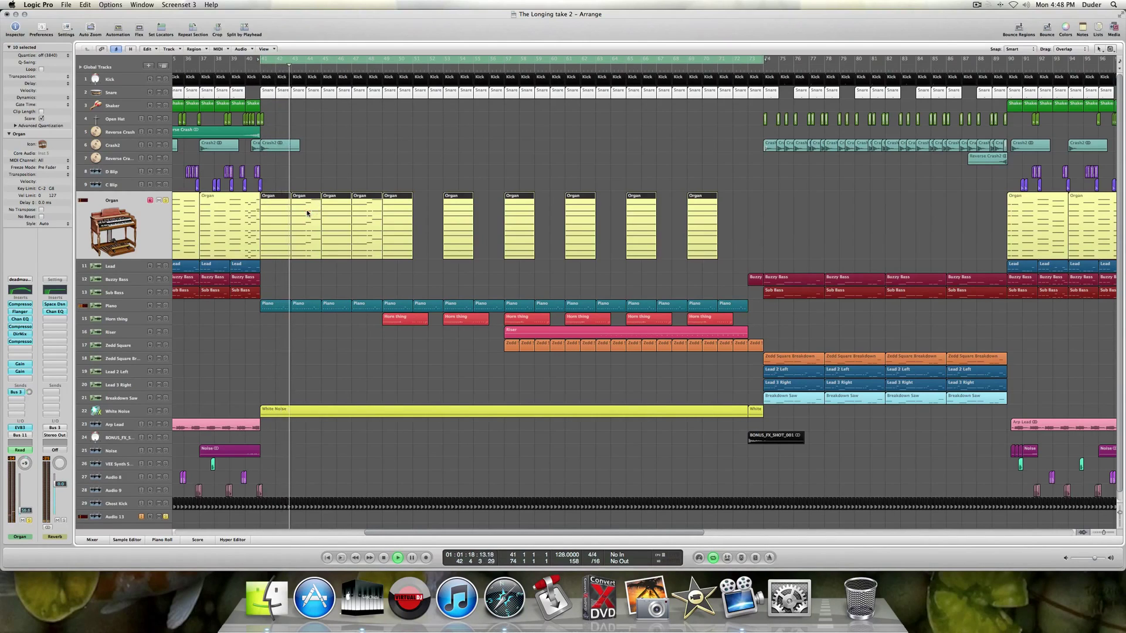
pyautogui.press('p')
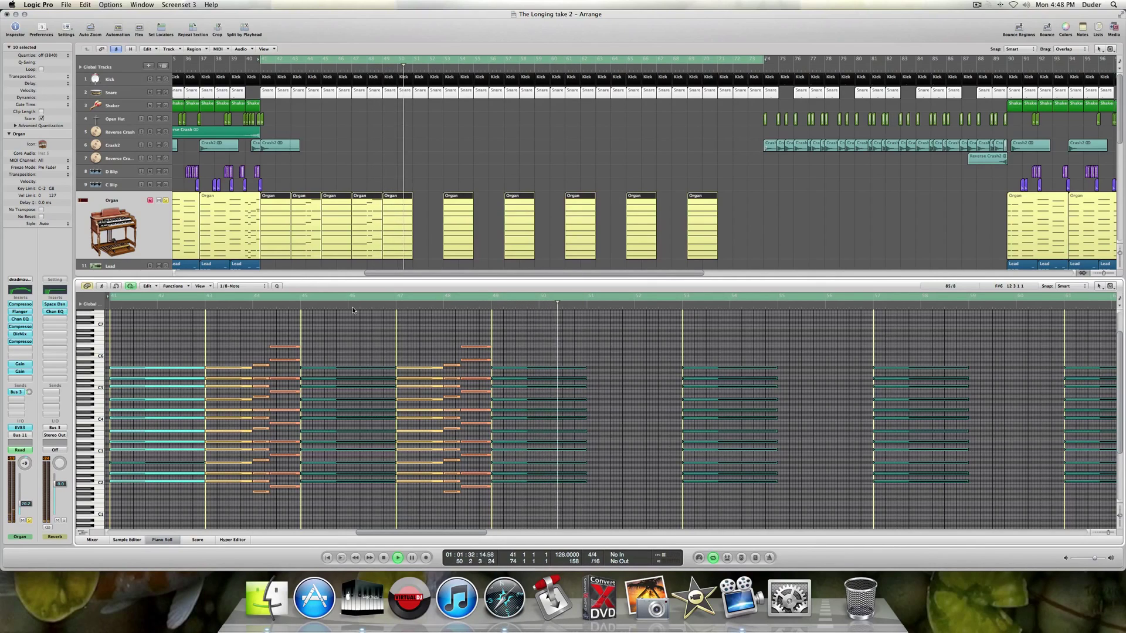
pyautogui.press('space')
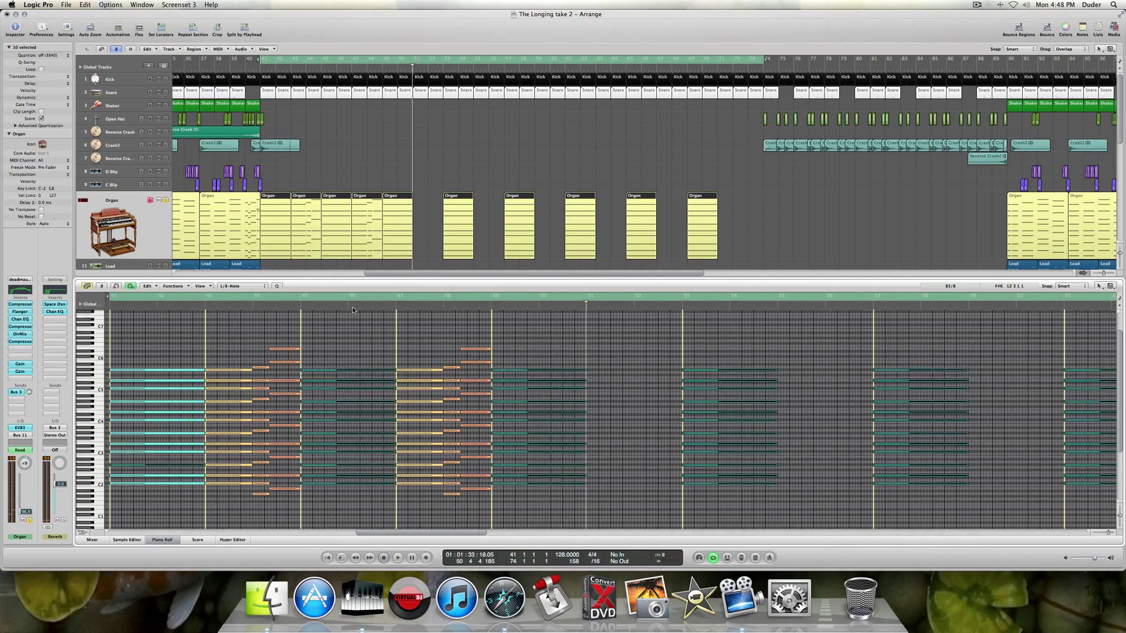
# Select the Piano track to show its notes and take a brief look at its Nexus 2 instrument.
pyautogui.scroll(2, 352, 310)
pyautogui.scroll(-5, 371, 159)
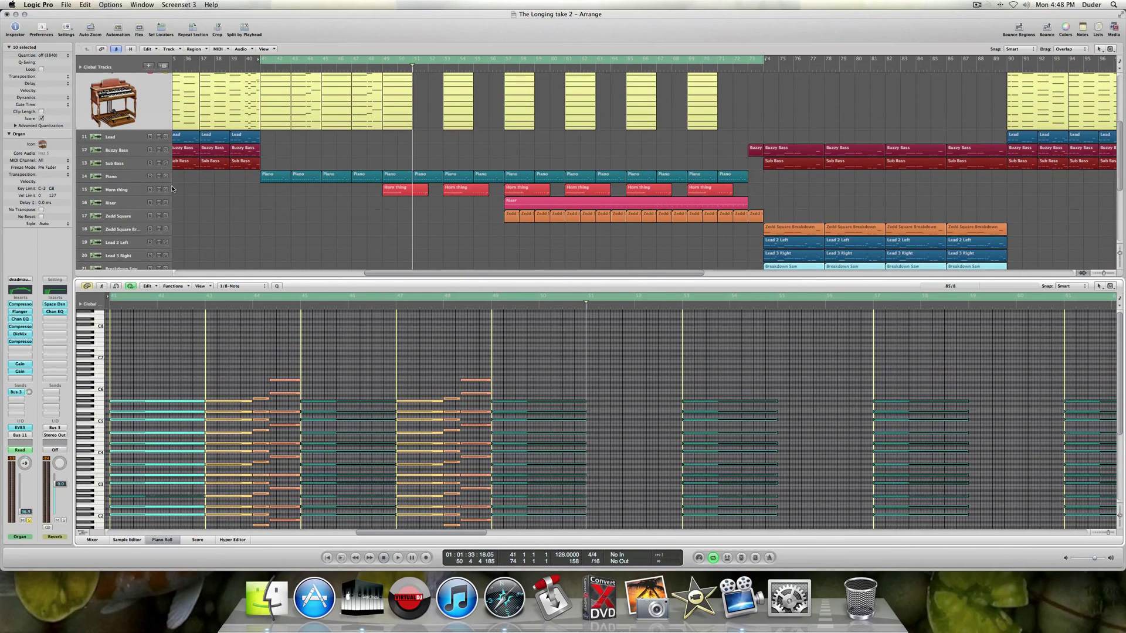
pyautogui.click(131, 180)
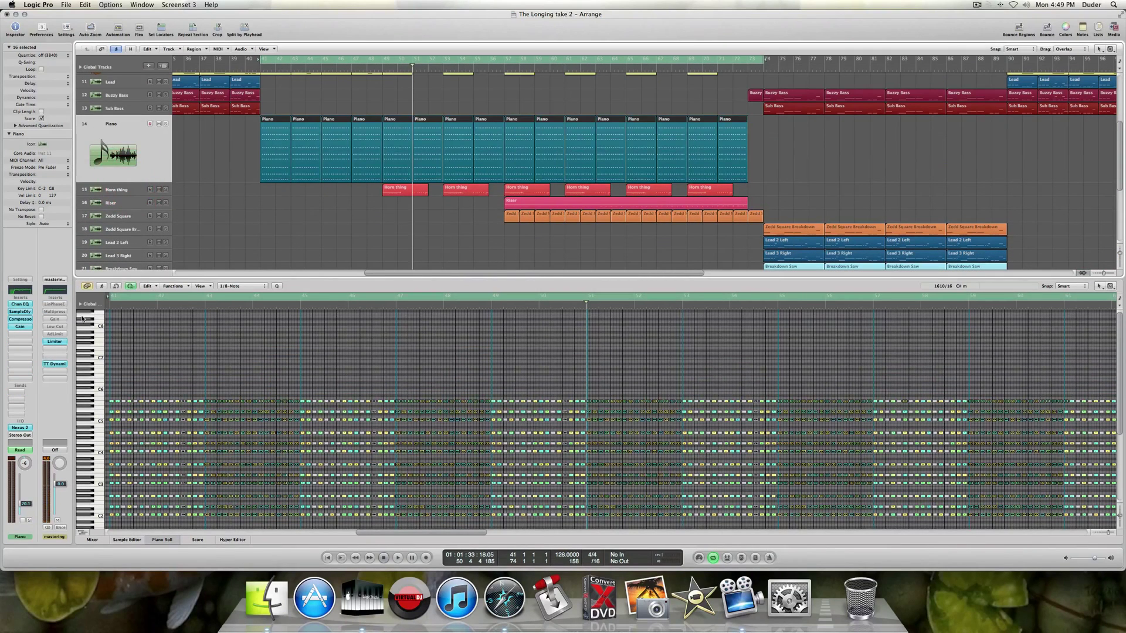
pyautogui.click(22, 428)
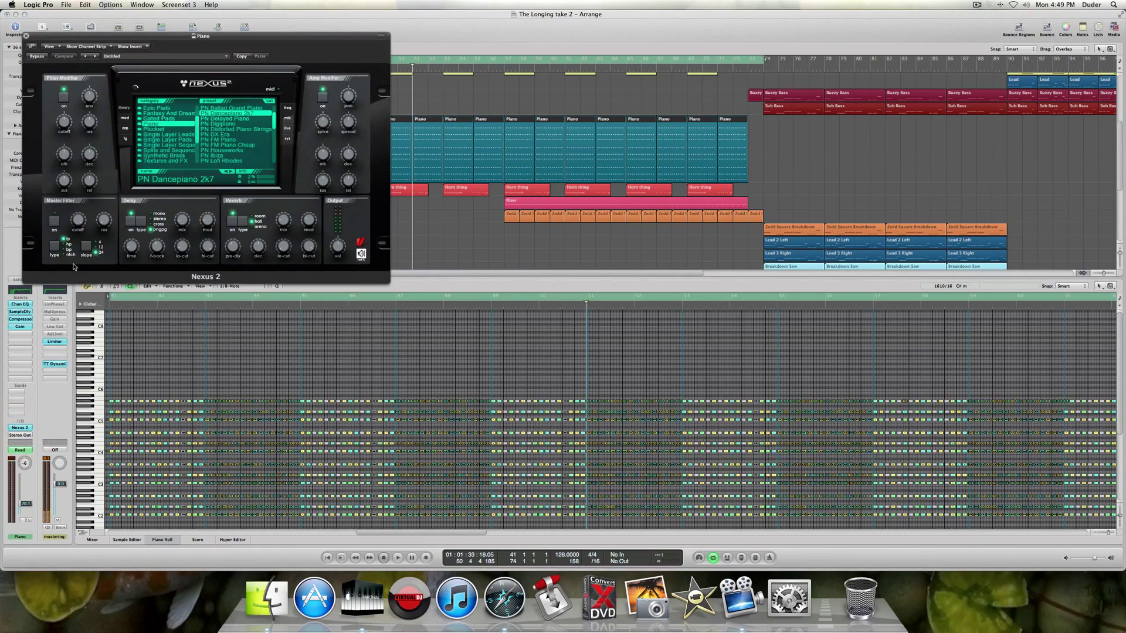
pyautogui.moveTo(75, 38); pyautogui.dragTo(267, 162)
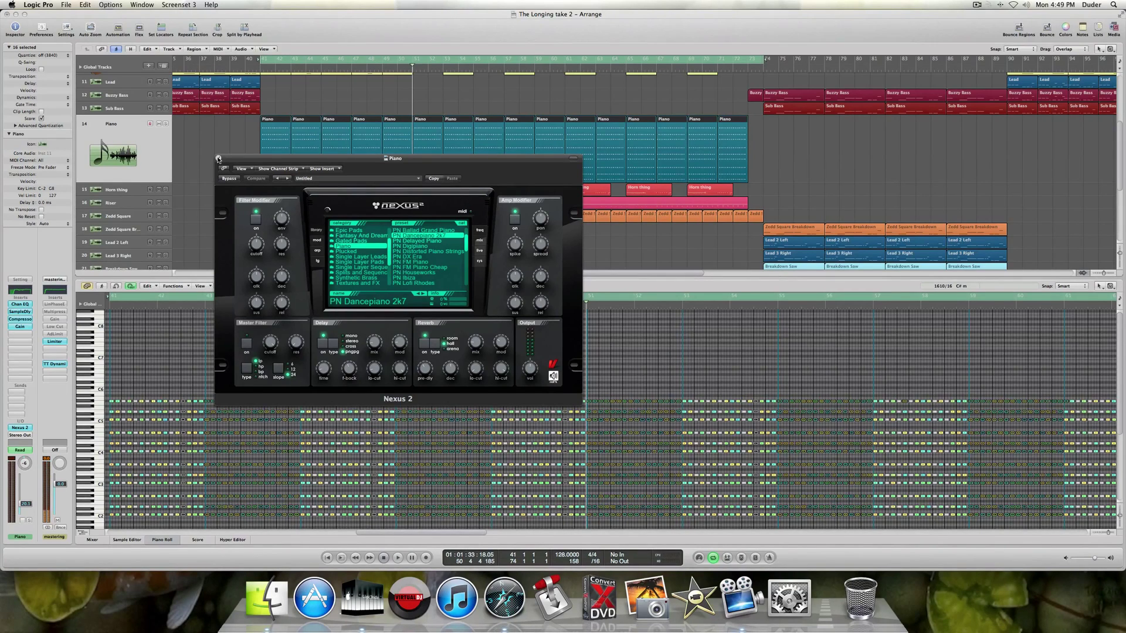
pyautogui.click(218, 158)
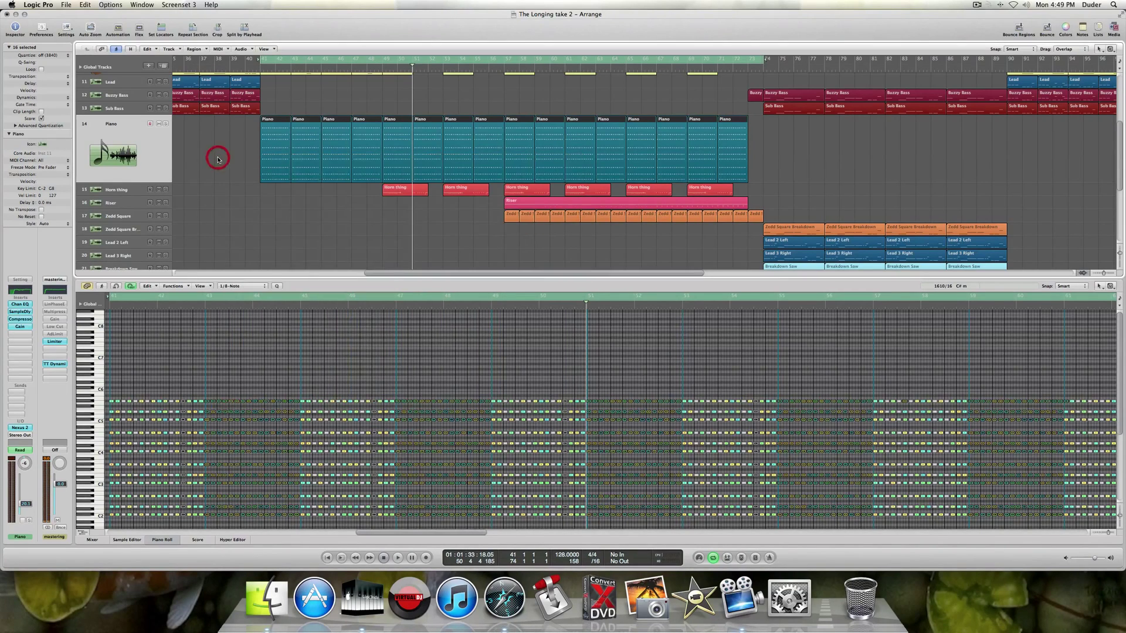
# Reopen the Piano track's Nexus 2 instrument and place its window below the Piano regions to examine the selected preset.
pyautogui.click(21, 431)
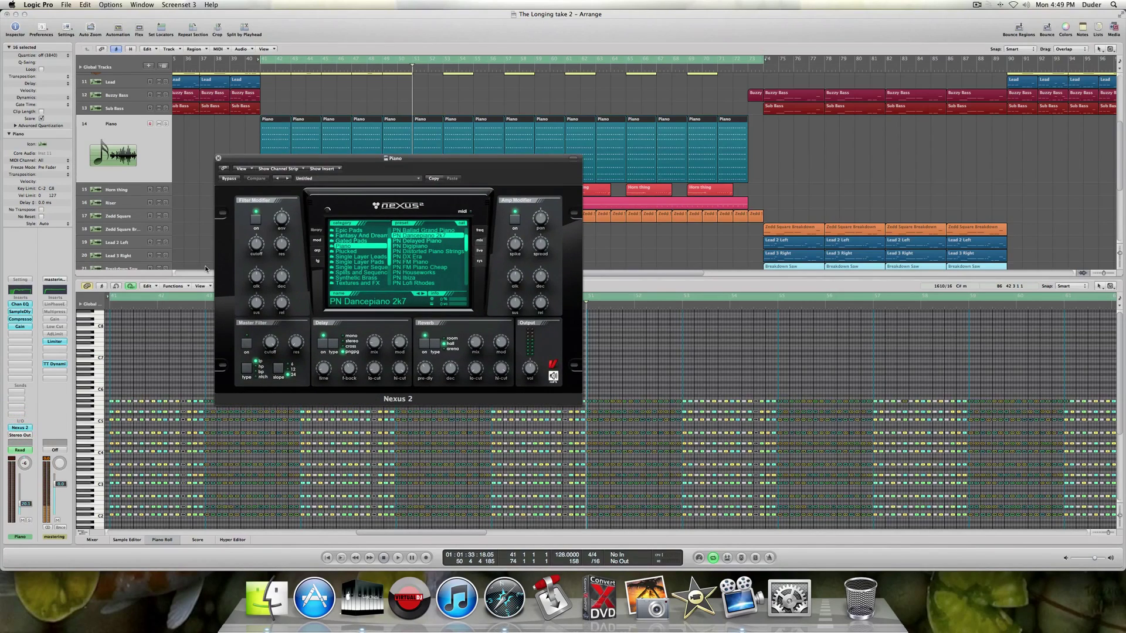
pyautogui.moveTo(253, 162); pyautogui.dragTo(252, 121)
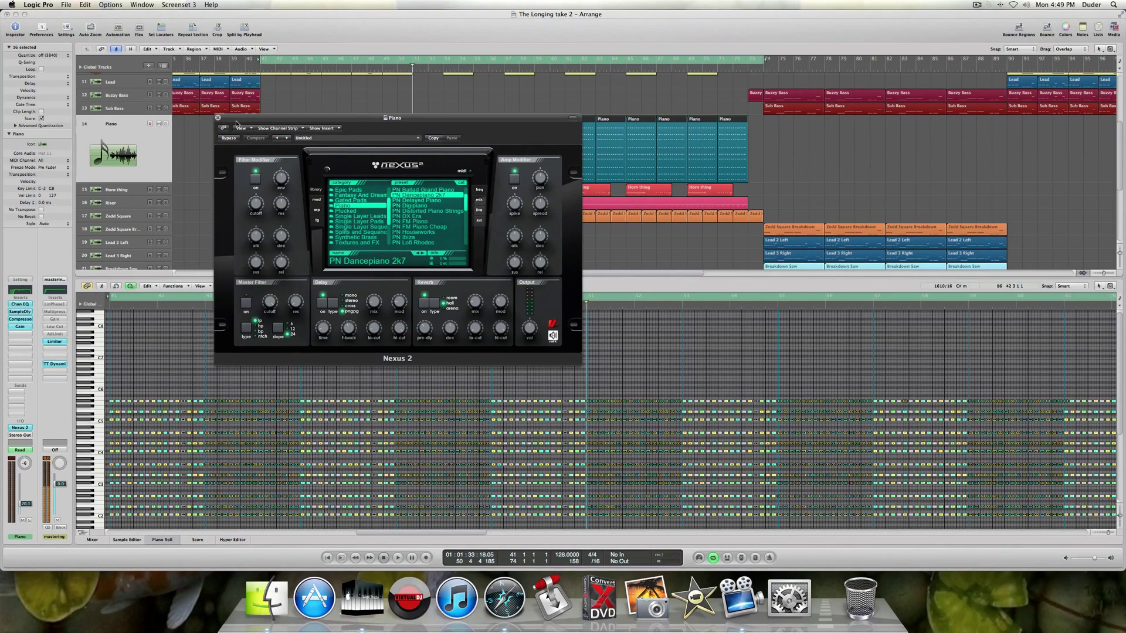
pyautogui.moveTo(236, 123); pyautogui.dragTo(256, 200)
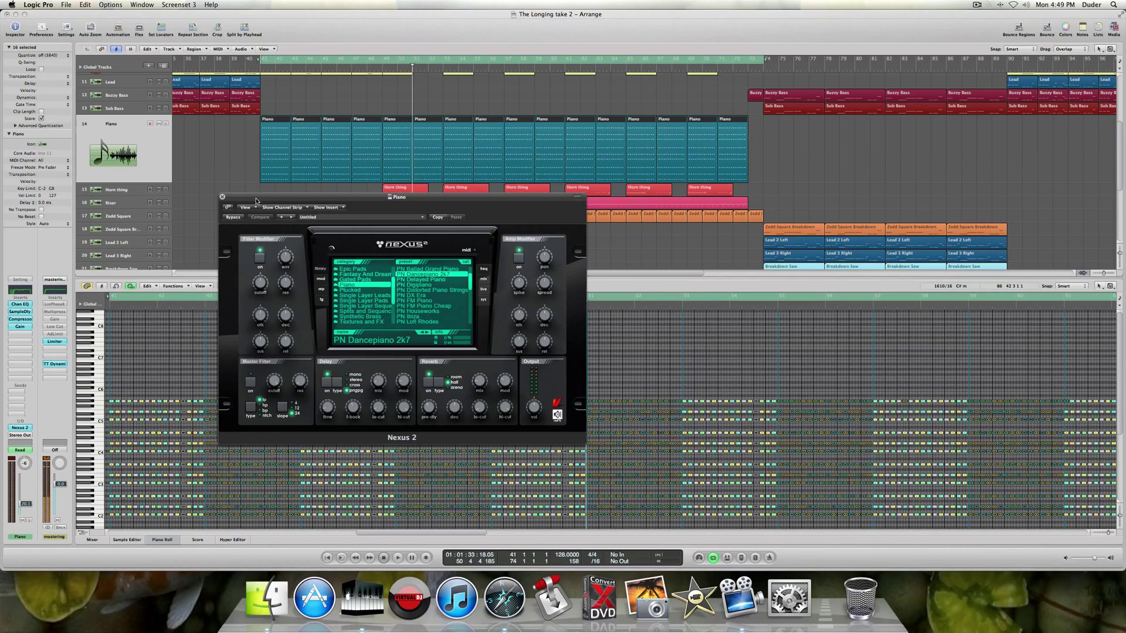
pyautogui.moveTo(315, 202); pyautogui.dragTo(311, 235)
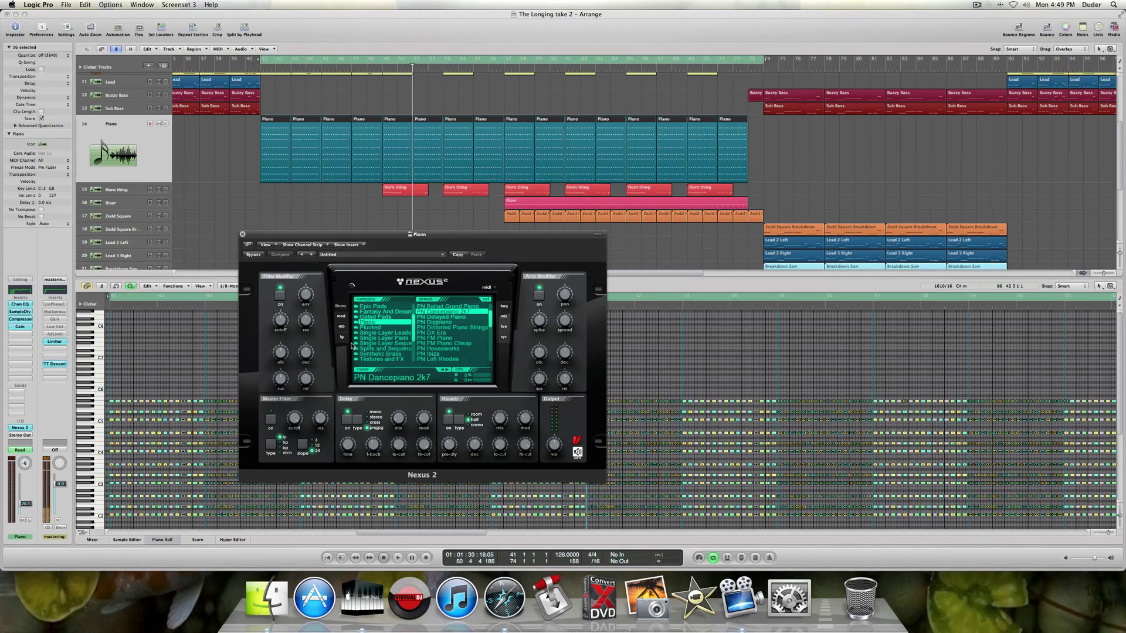
# Close the Piano track's Nexus 2 window to view the Piano regions in the arrangement.
pyautogui.click(242, 234)
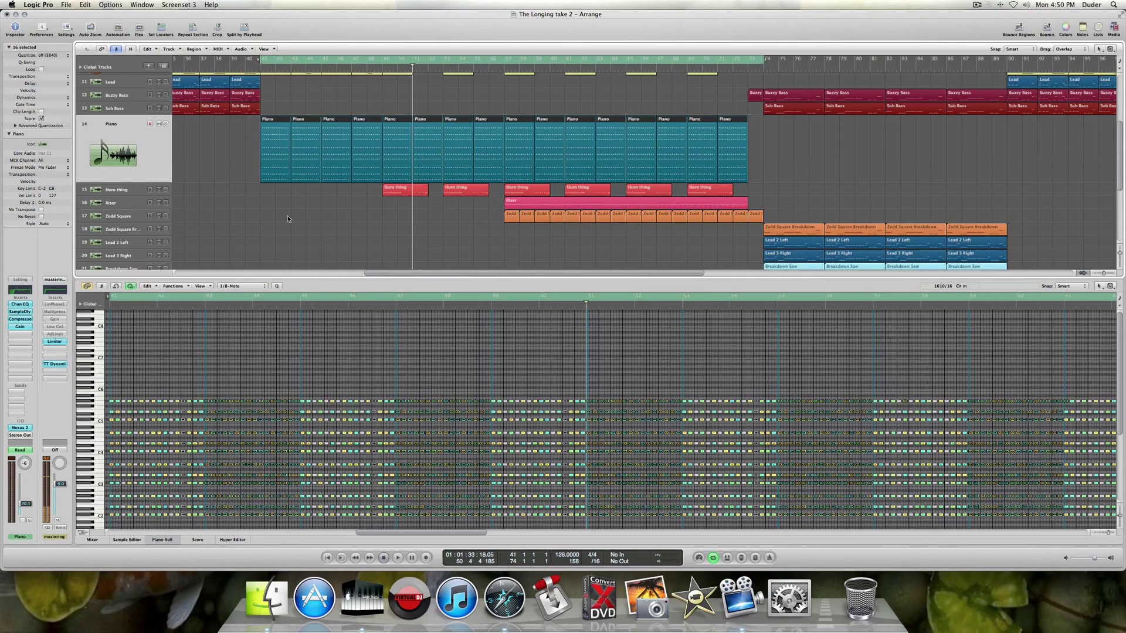
pyautogui.hscroll(-1, 280, 217)
pyautogui.hscroll(-2, 280, 217)
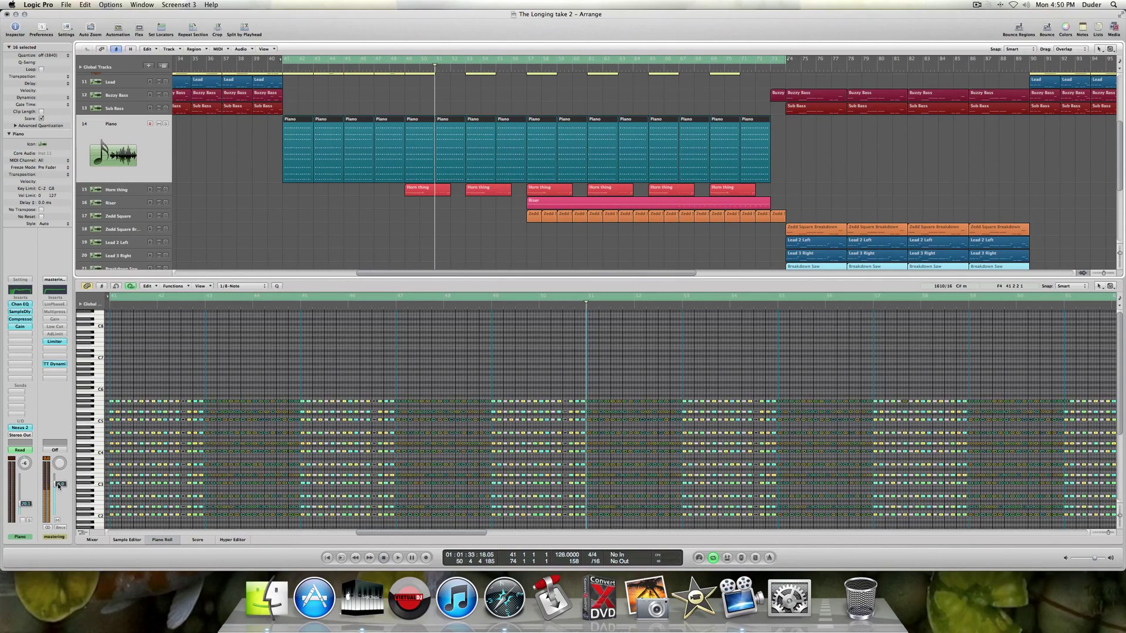
# Reopen the Piano track's Nexus 2, browse its preset category list and expansion packs, and close it with the preset kept.
pyautogui.click(19, 427)
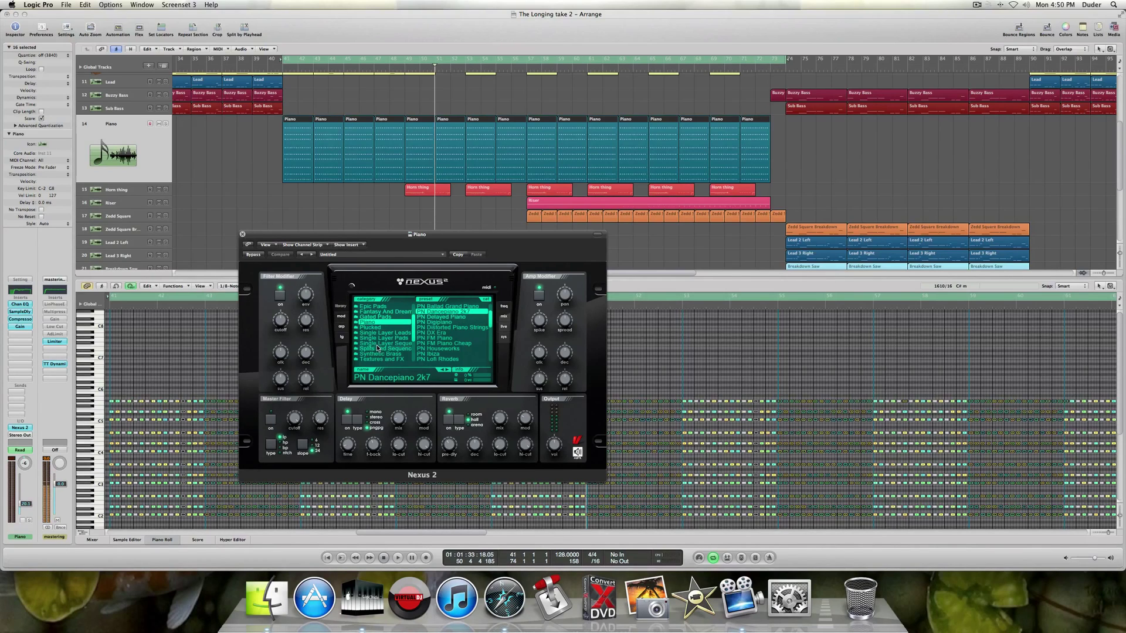
pyautogui.scroll(2, 377, 348)
pyautogui.scroll(-6, 377, 347)
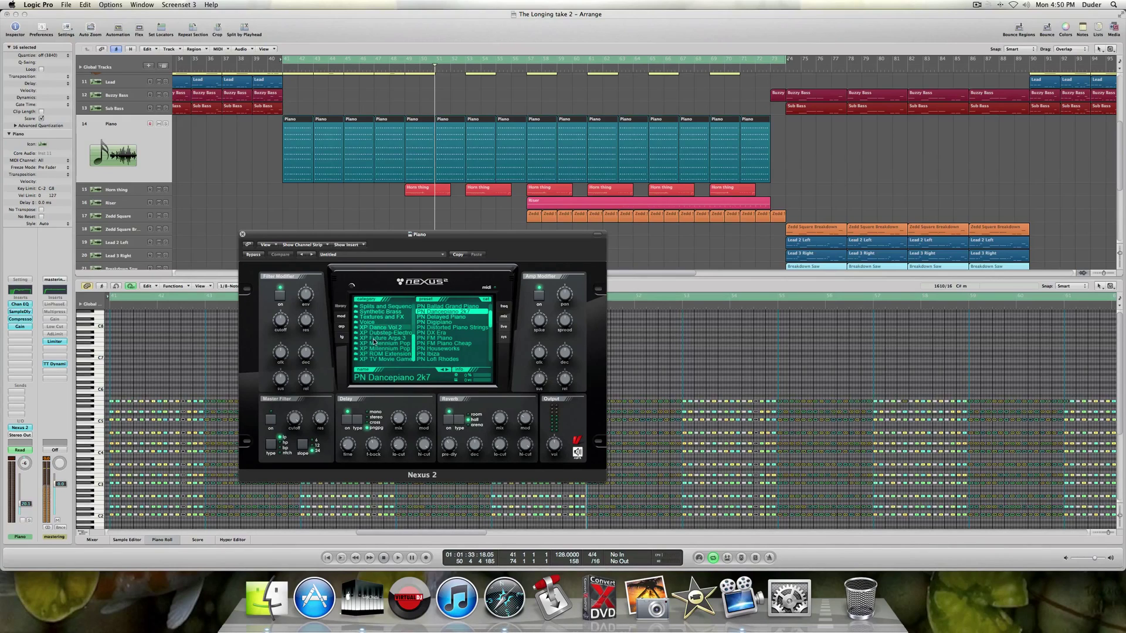
pyautogui.scroll(1, 371, 349)
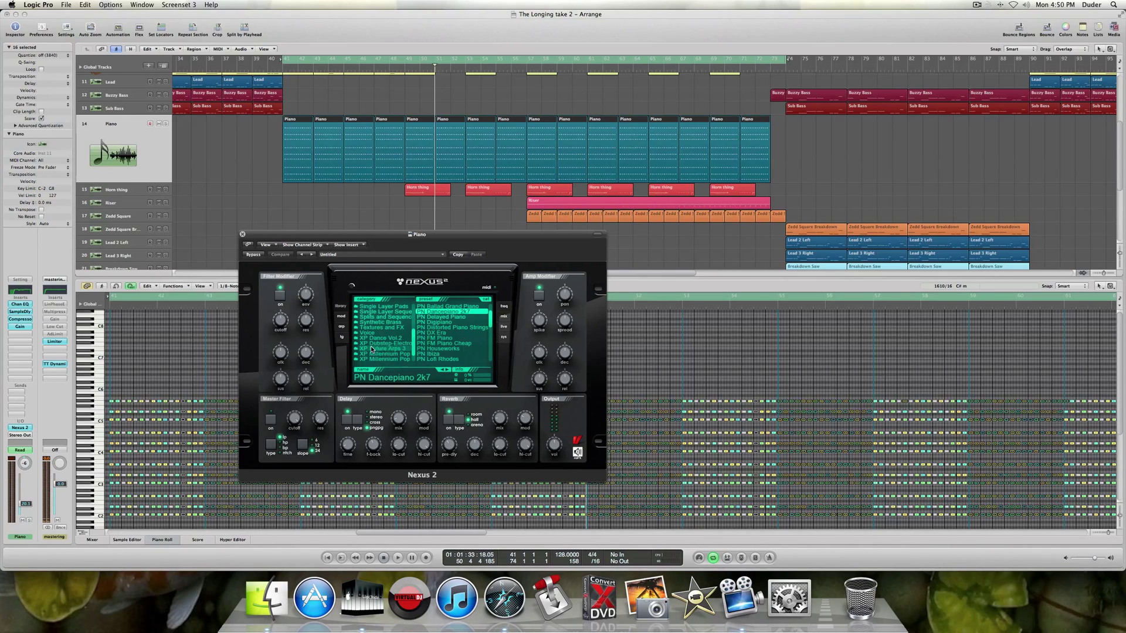
pyautogui.scroll(5, 372, 349)
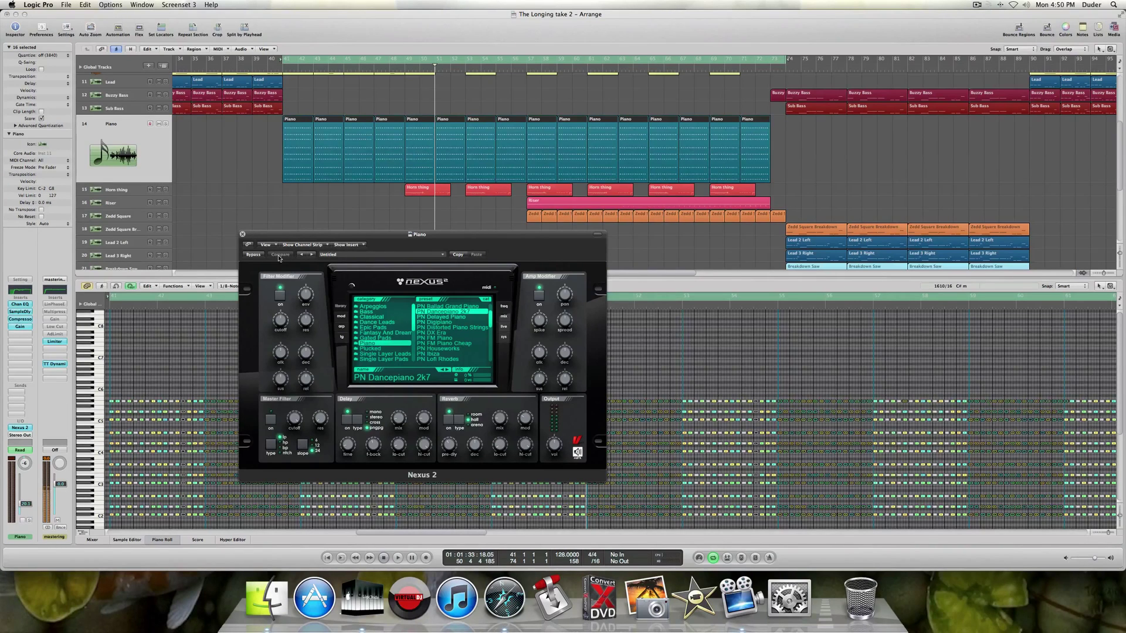
pyautogui.click(243, 234)
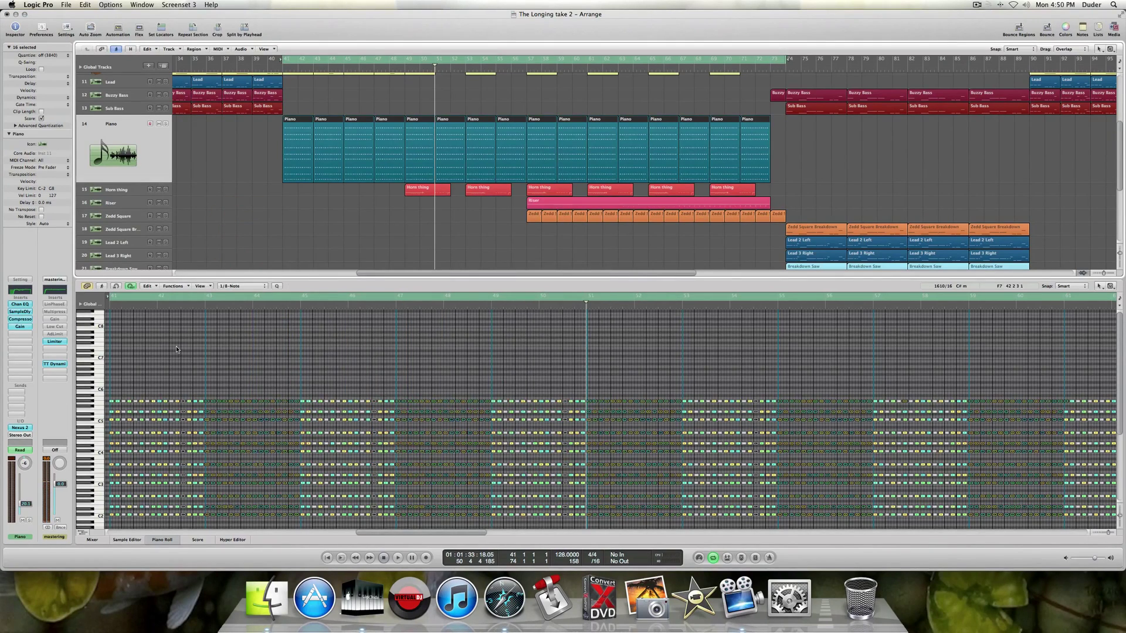
# Solo the Piano track and play its part in the bar 41 to 74 cycle together with the soloed Organ.
pyautogui.click(166, 124)
pyautogui.press('space')
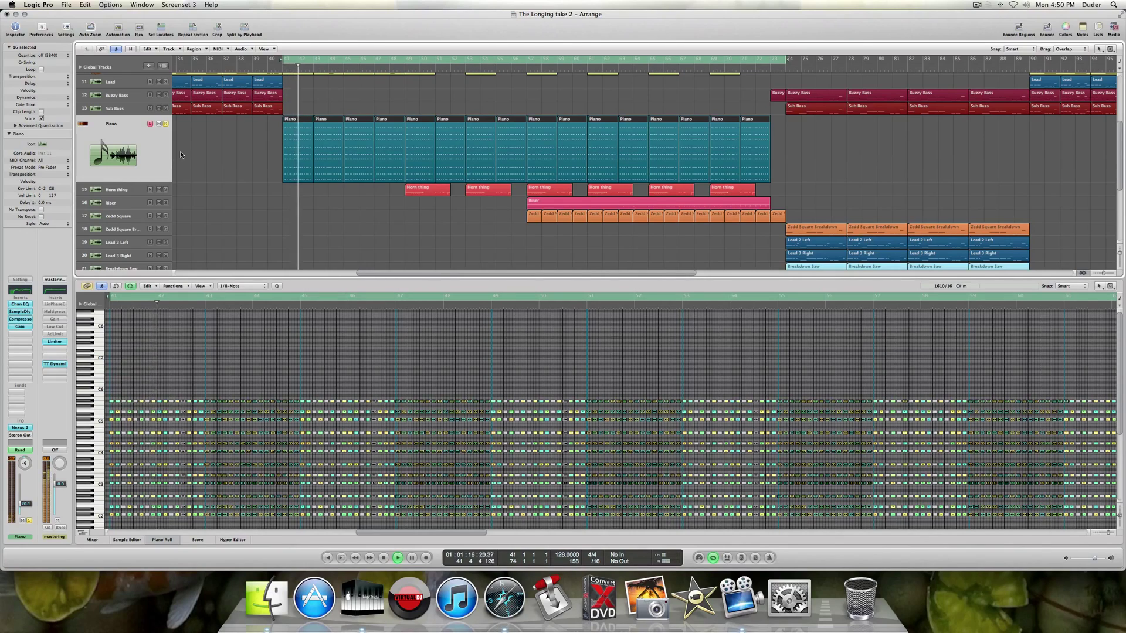
pyautogui.press('space')
pyautogui.scroll(1, 179, 111)
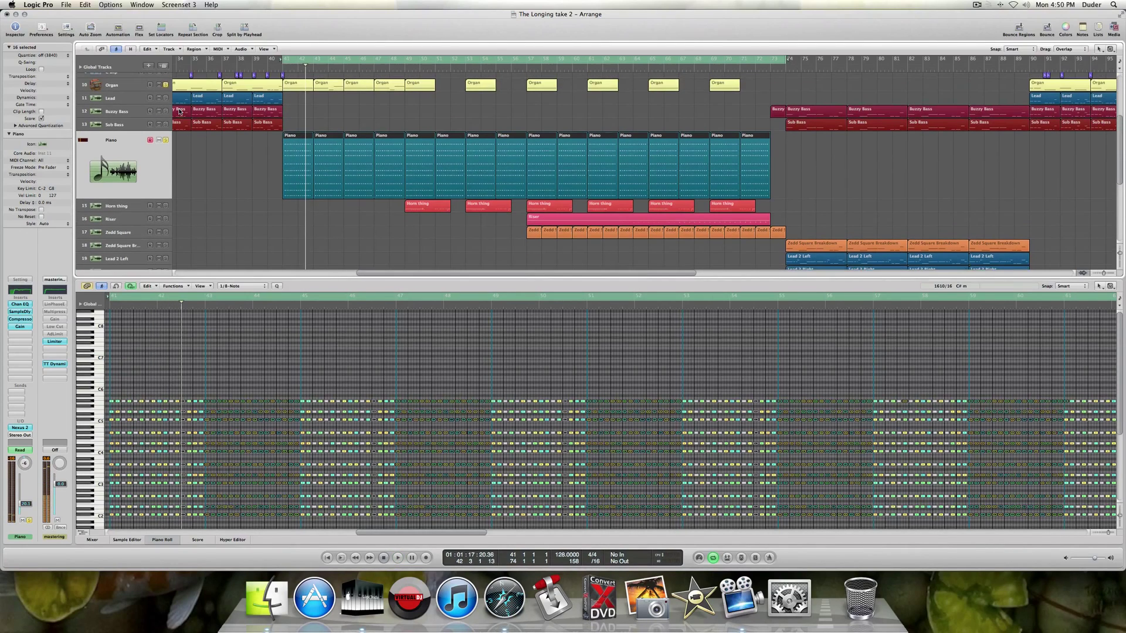
pyautogui.press('space')
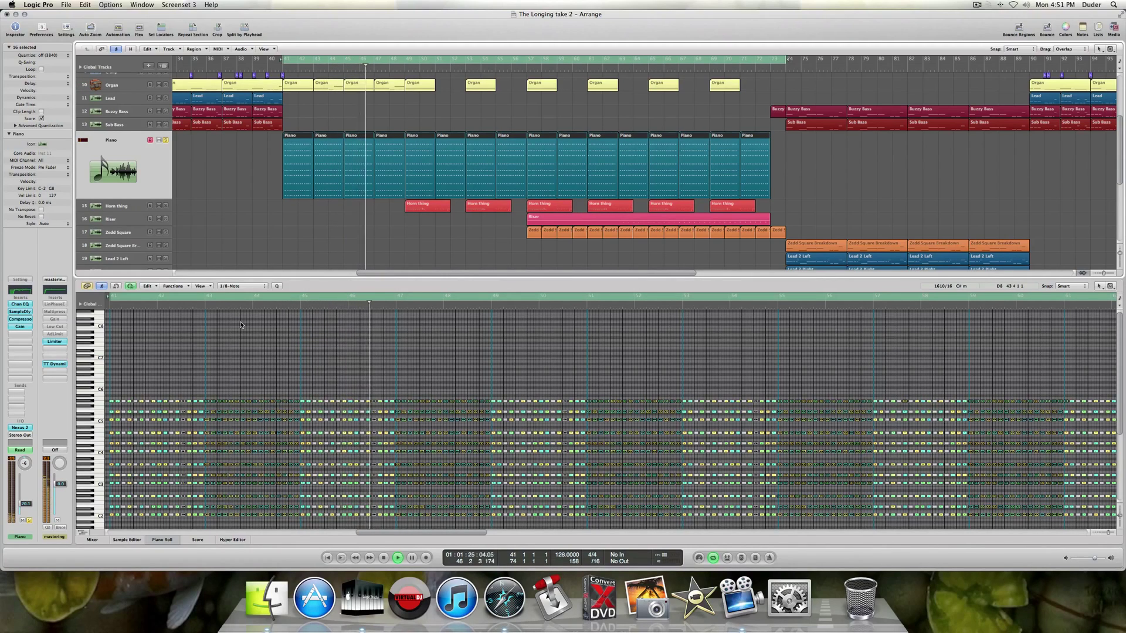
pyautogui.press('space')
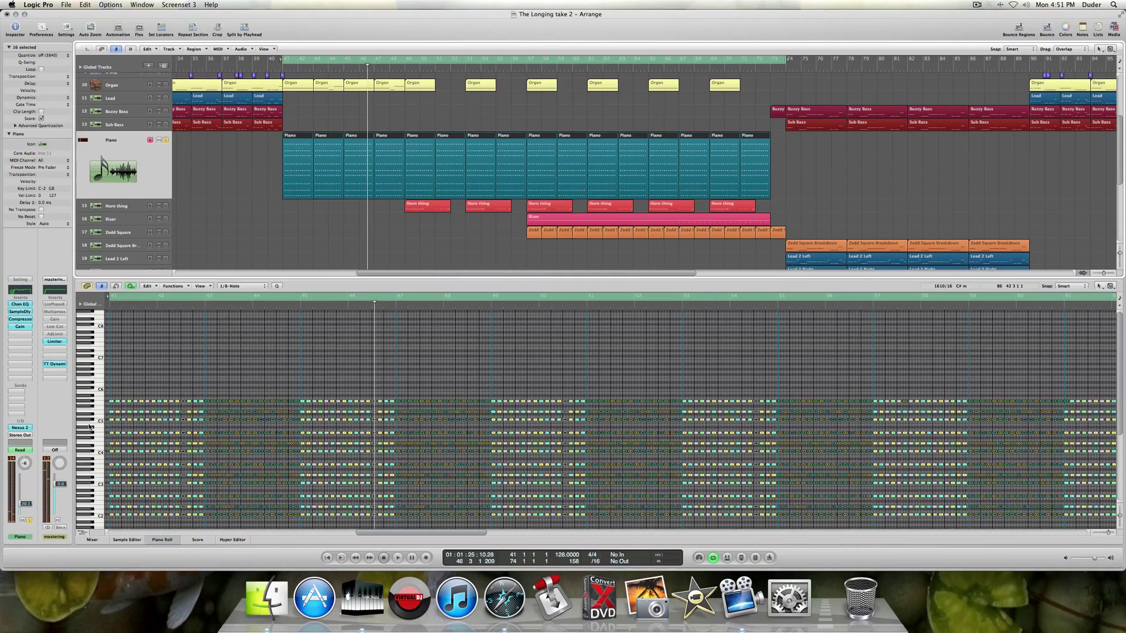
# Bypass the Piano track's Channel EQ, Sample Delay and Compressor and play the part without these effects.
pyautogui.keyDown('alt'); pyautogui.click(21, 305); pyautogui.keyUp('alt')
pyautogui.keyDown('alt'); pyautogui.click(21, 311); pyautogui.keyUp('alt')
pyautogui.keyDown('alt'); pyautogui.click(22, 319); pyautogui.keyUp('alt')
pyautogui.press('space')
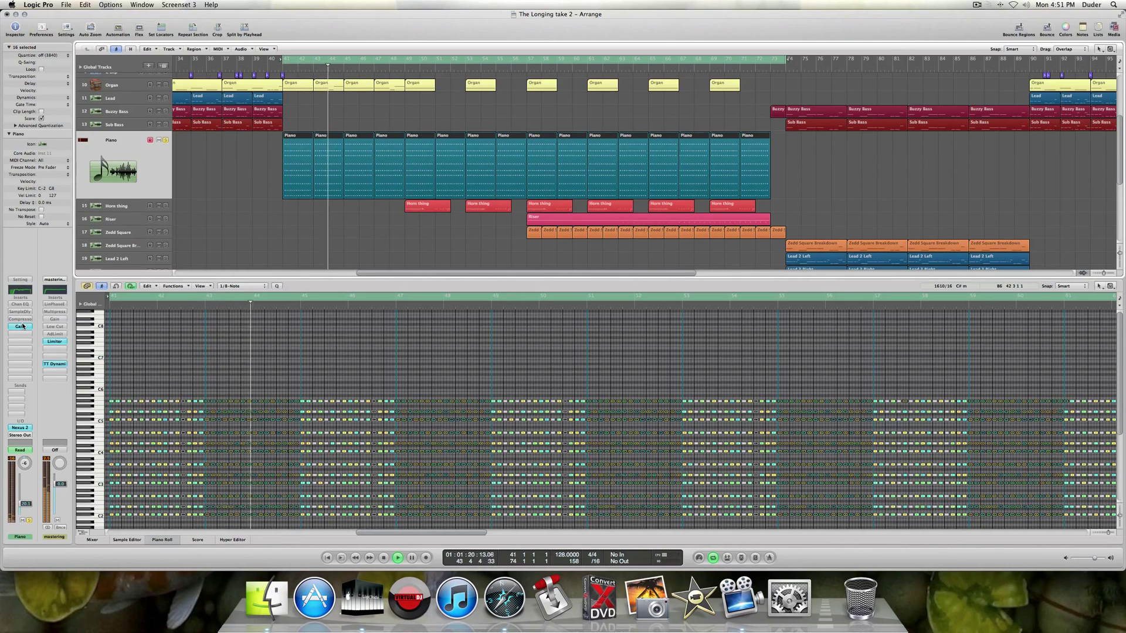
pyautogui.press('space')
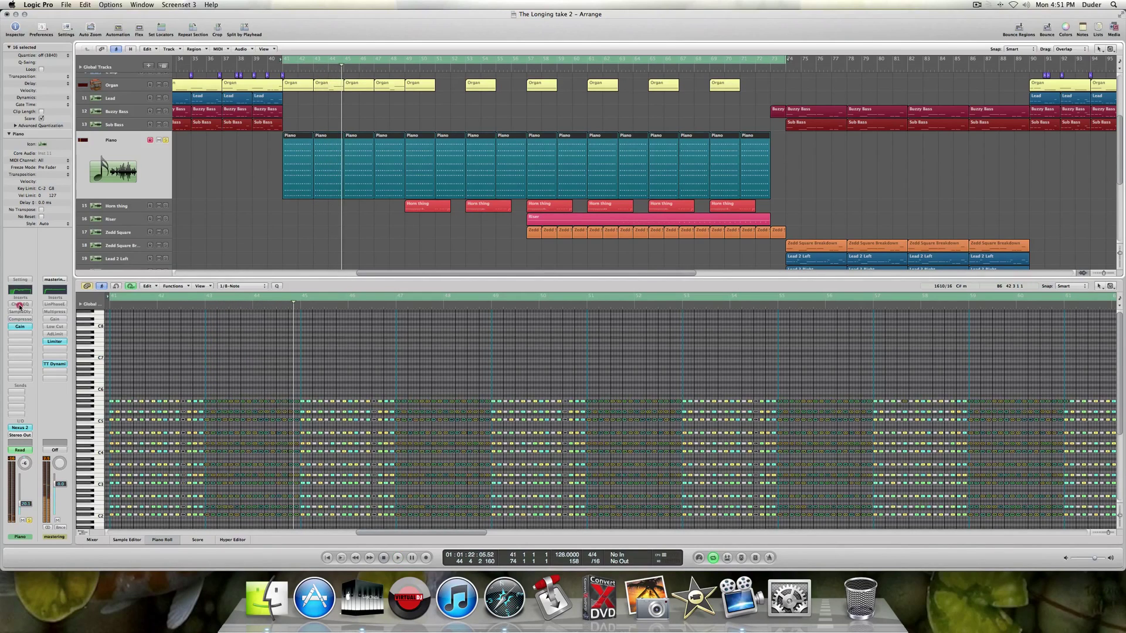
# Open the Piano track's Channel EQ and place its window over the track list to examine its curve.
pyautogui.click(20, 305)
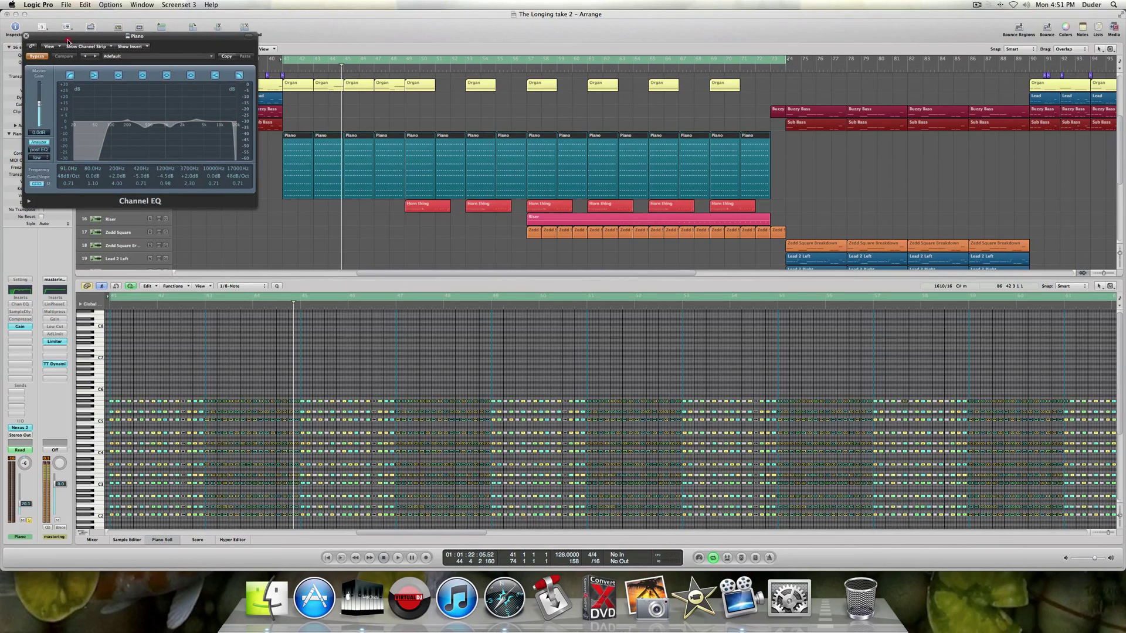
pyautogui.moveTo(93, 35); pyautogui.dragTo(129, 81)
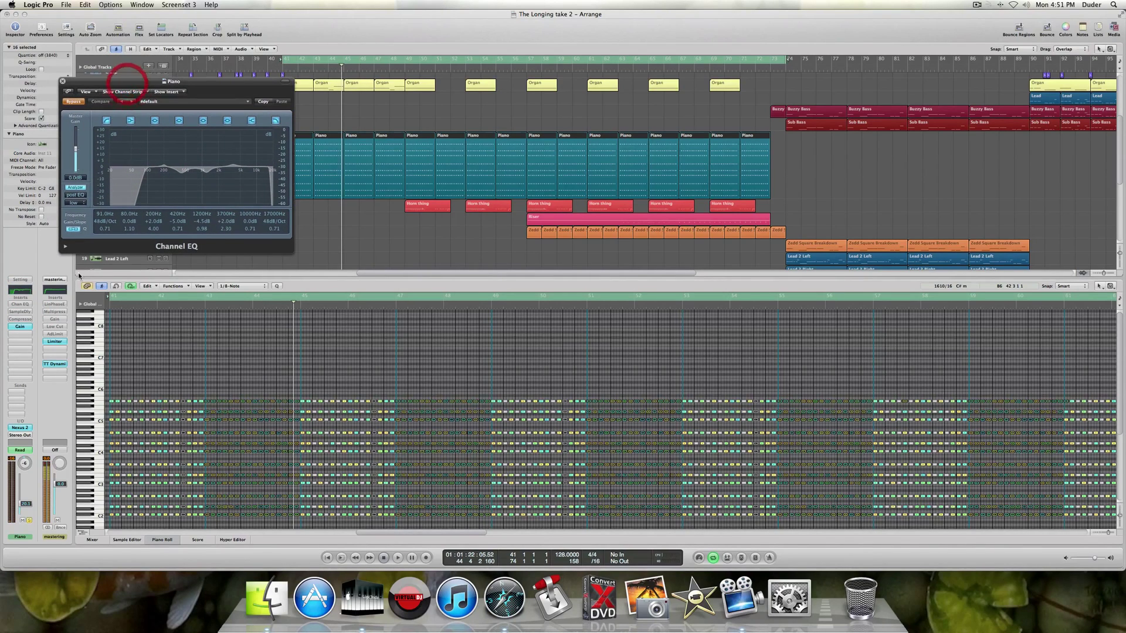
# View the preset loaded in the Piano track's Nexus 2 instrument and close the plug-in window.
pyautogui.click(20, 429)
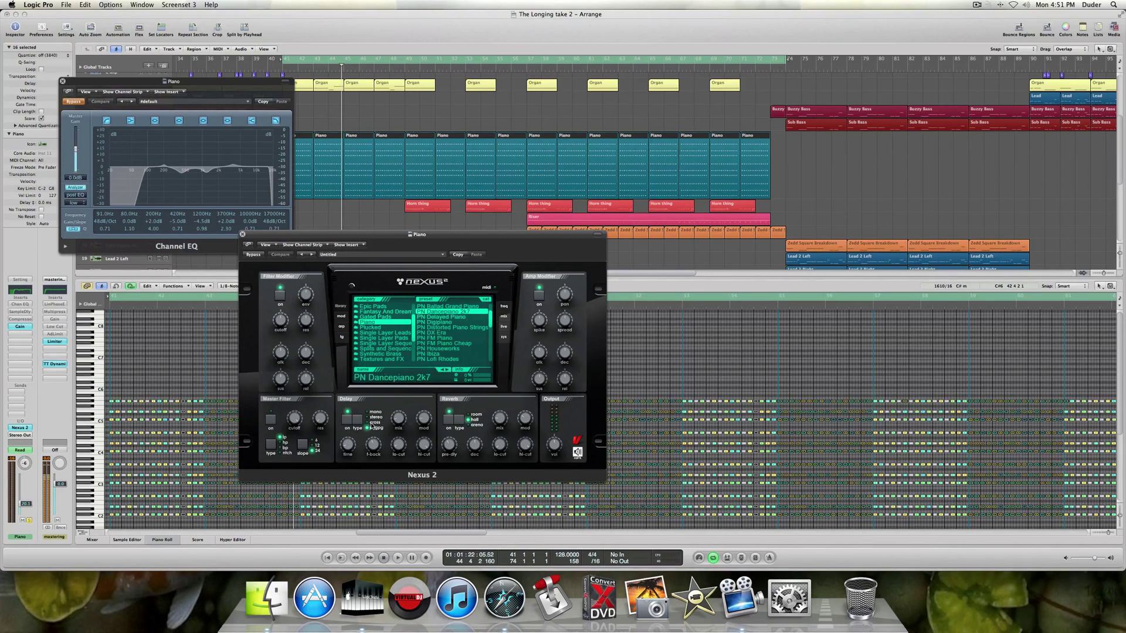
pyautogui.click(243, 235)
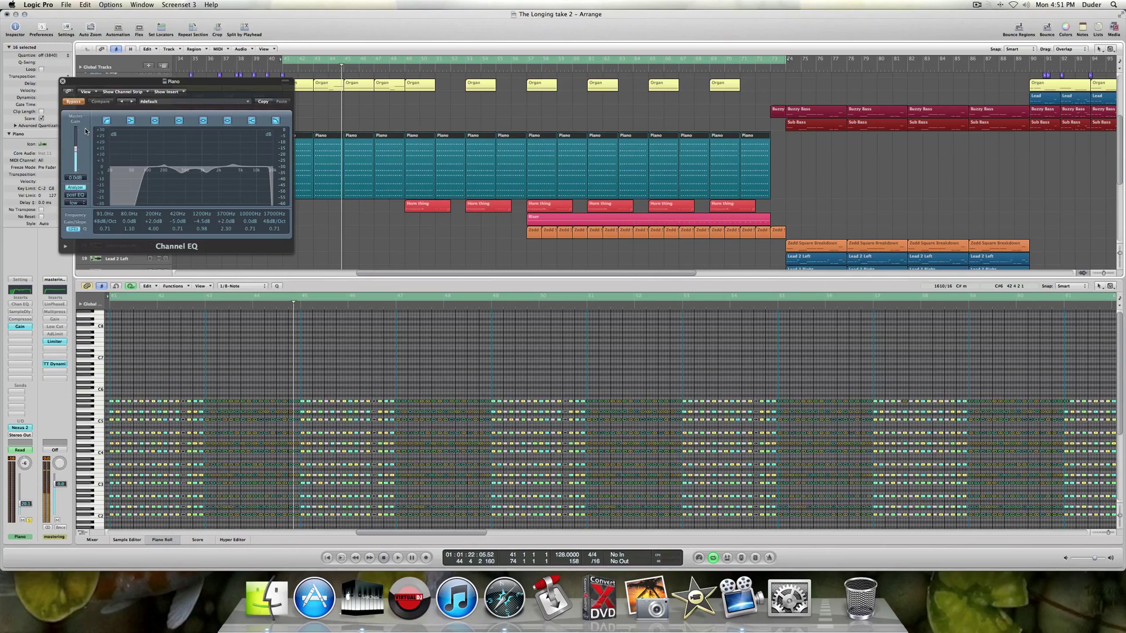
# Compare the Piano track during playback with its Channel EQ bypassed and active, leaving the EQ active.
pyautogui.press('space')
pyautogui.click(74, 102)
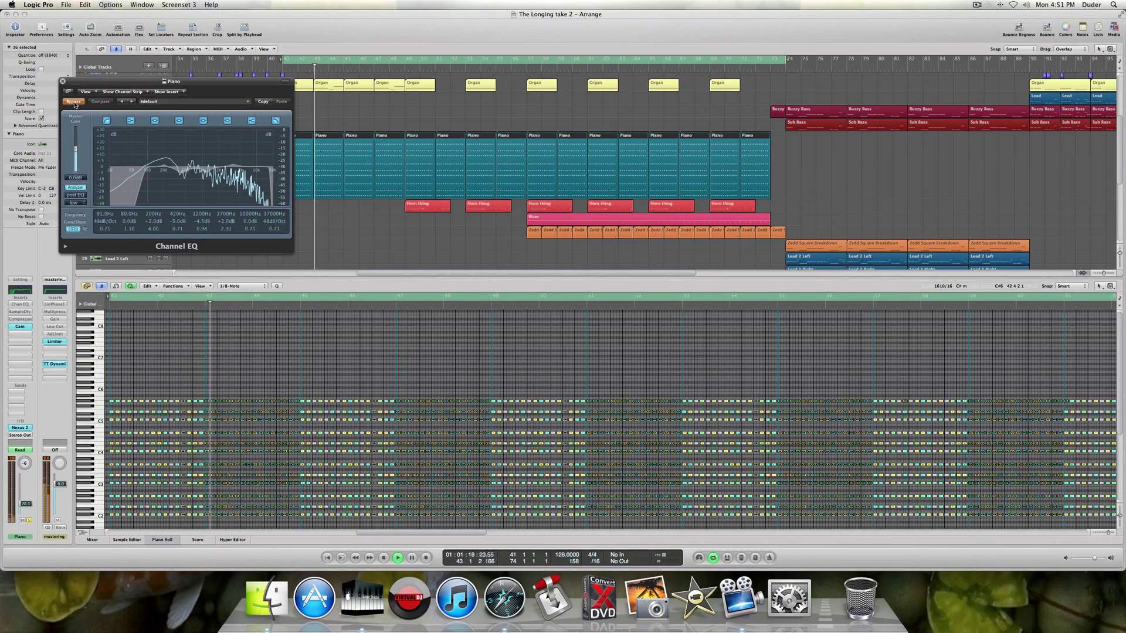
pyautogui.click(74, 102)
pyautogui.click(74, 102)
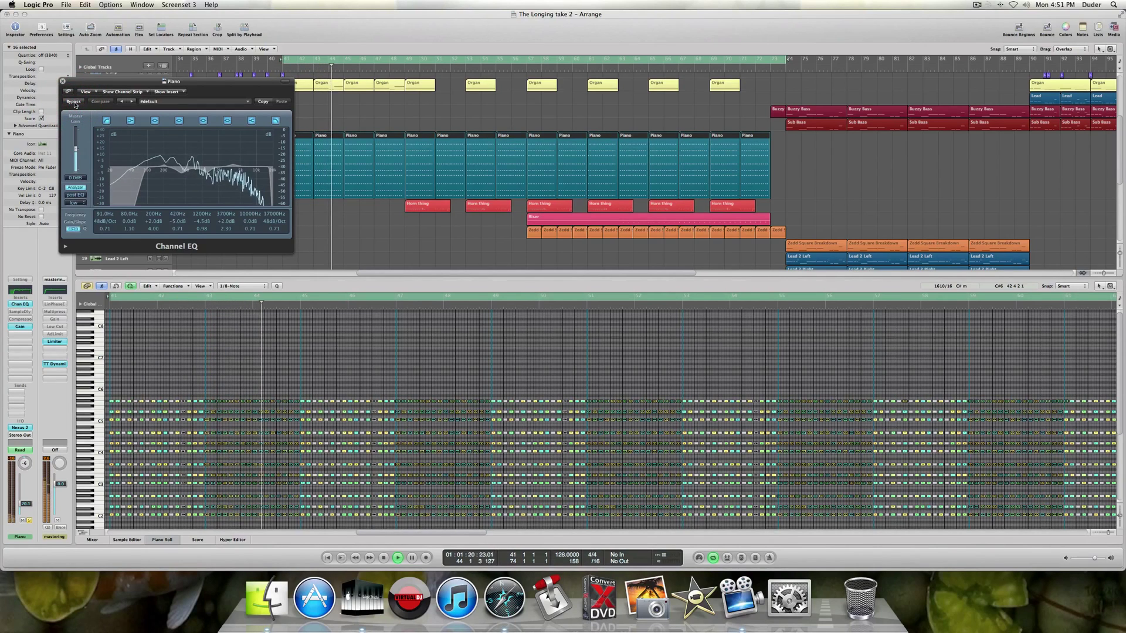
pyautogui.moveTo(86, 96); pyautogui.dragTo(115, 154)
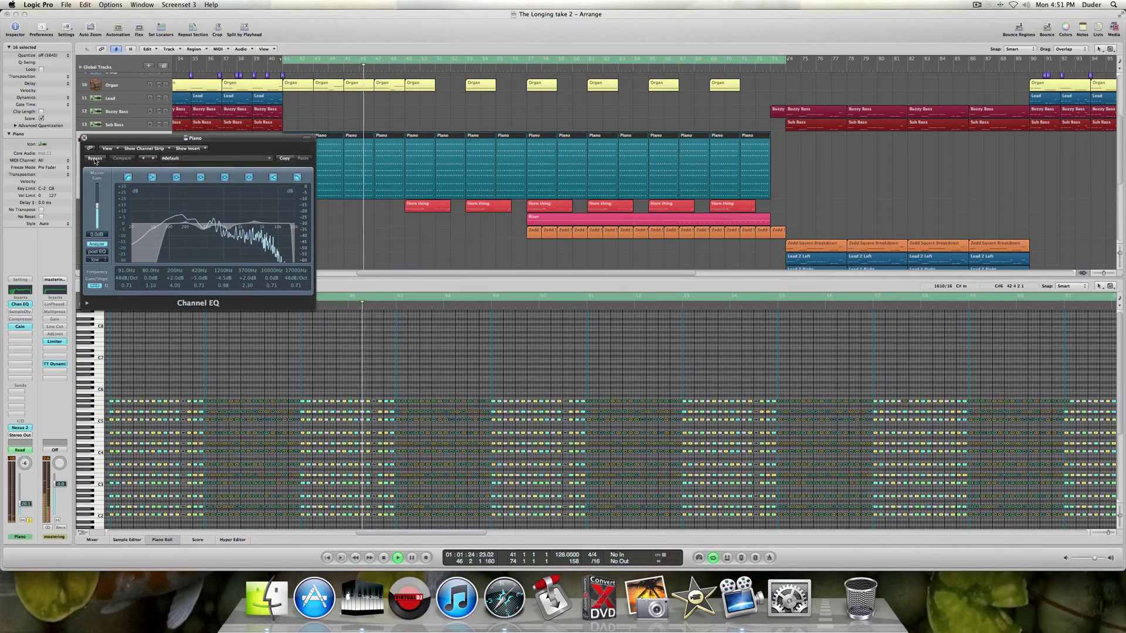
pyautogui.click(94, 159)
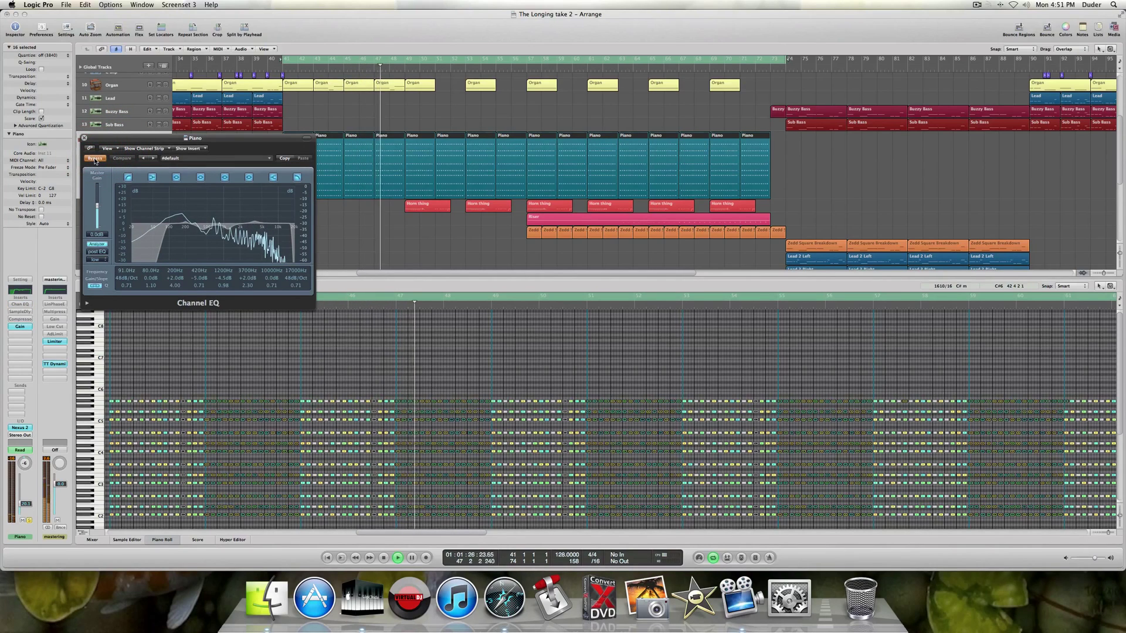
pyautogui.press('space')
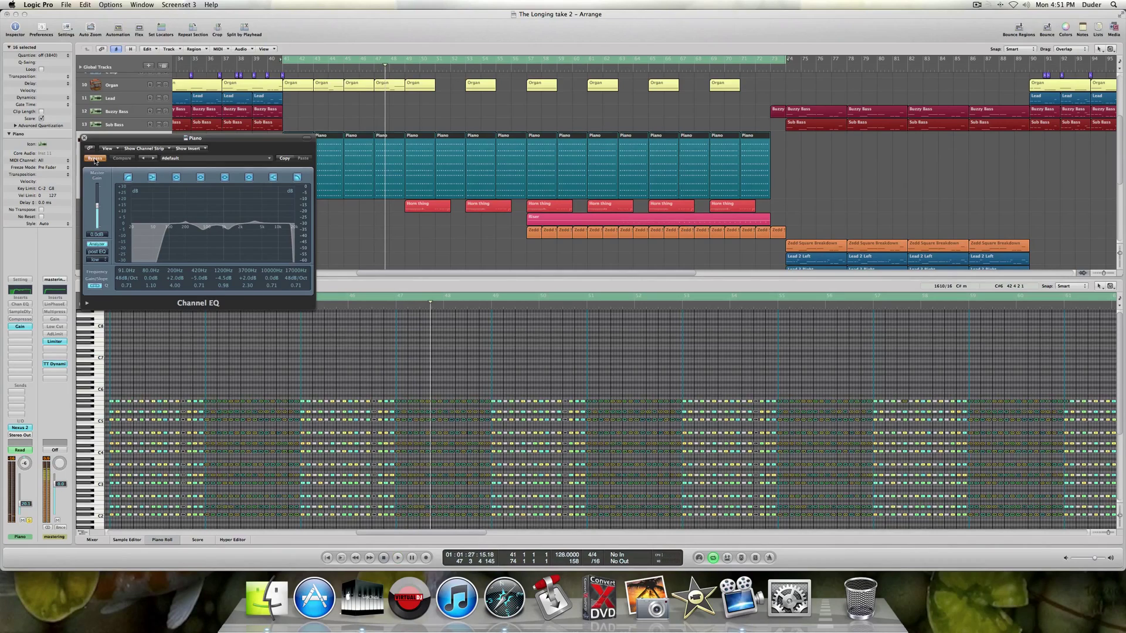
pyautogui.click(95, 160)
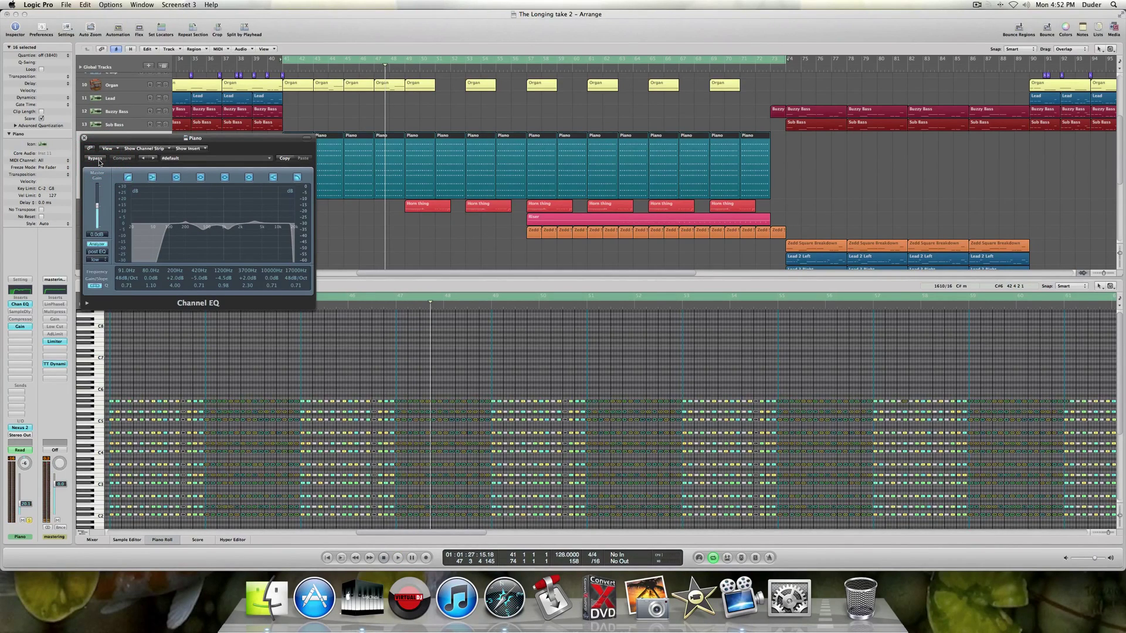
# Take the Piano track's Sample Delay out of bypass and close the Sample Delay and Channel EQ windows.
pyautogui.click(27, 314)
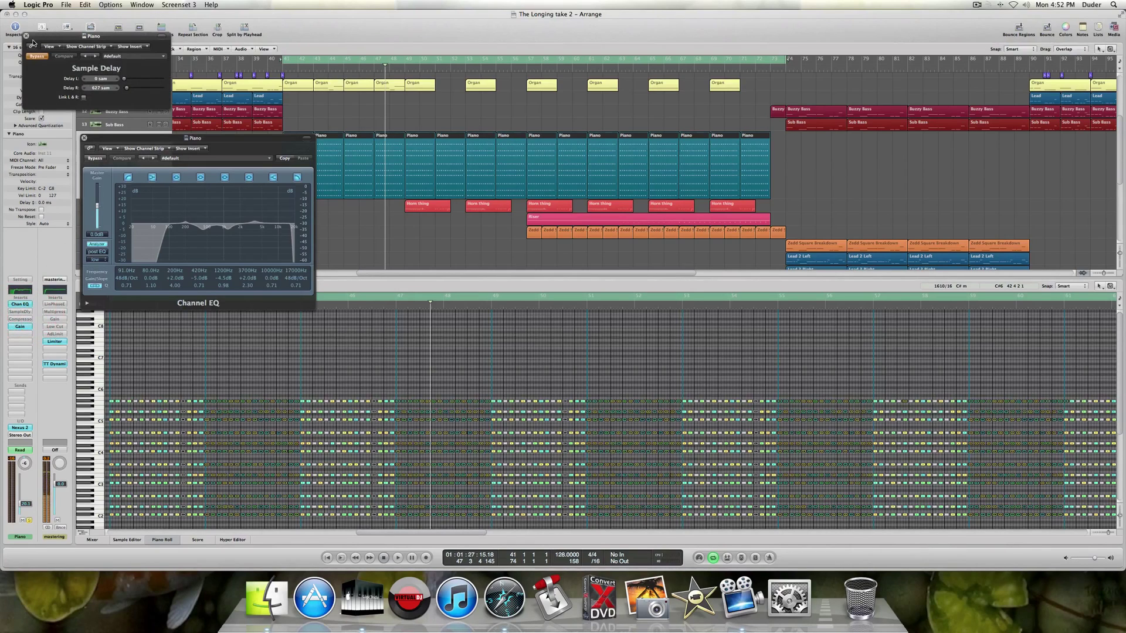
pyautogui.click(32, 56)
pyautogui.click(26, 36)
pyautogui.click(82, 138)
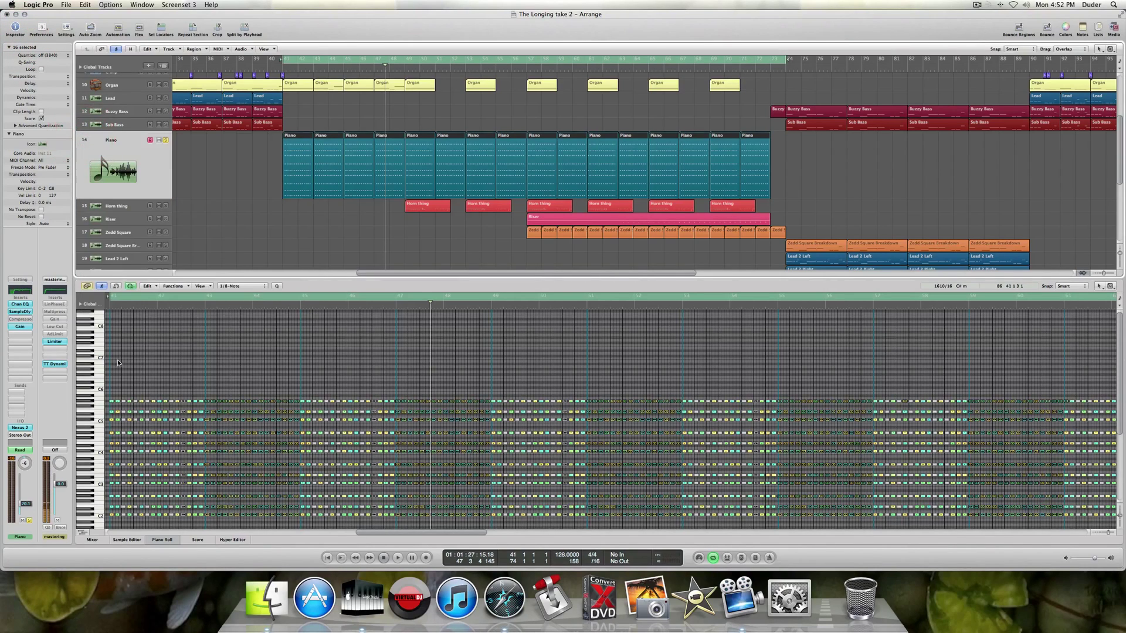
# Take the Piano track's Compressor out of bypass, audition the track with it active, and close the plug-in window.
pyautogui.click(32, 321)
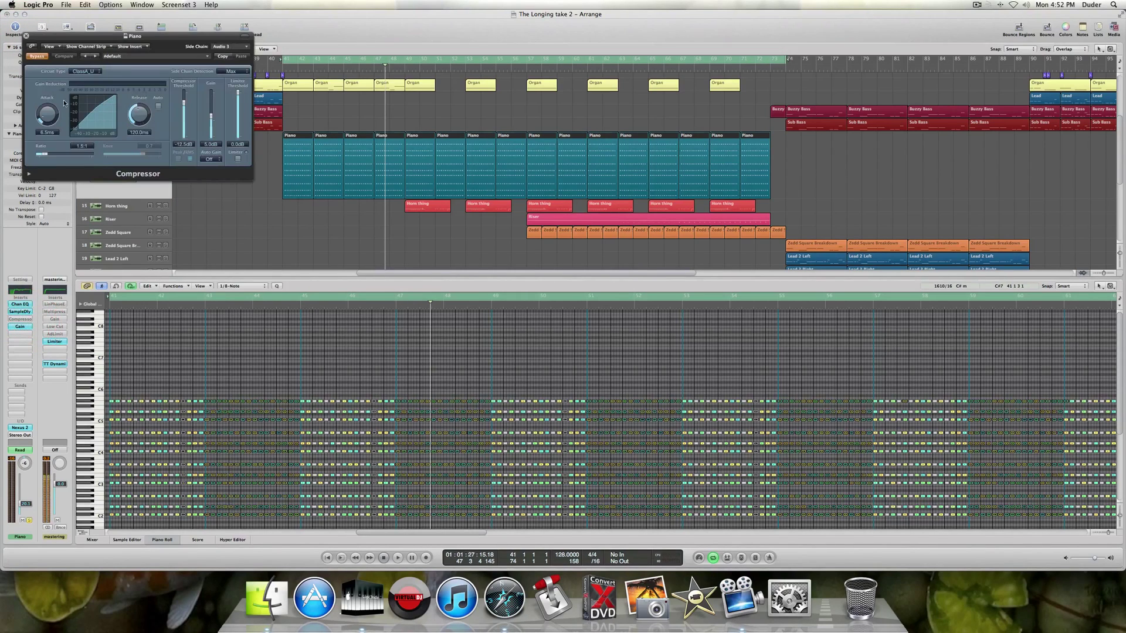
pyautogui.click(38, 58)
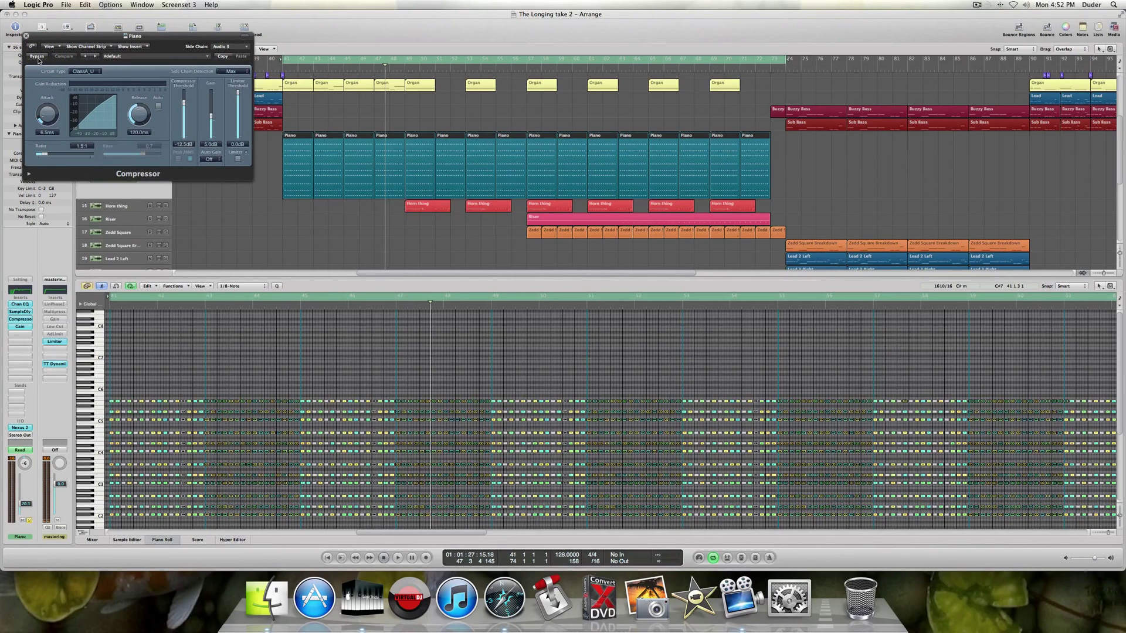
pyautogui.press('space')
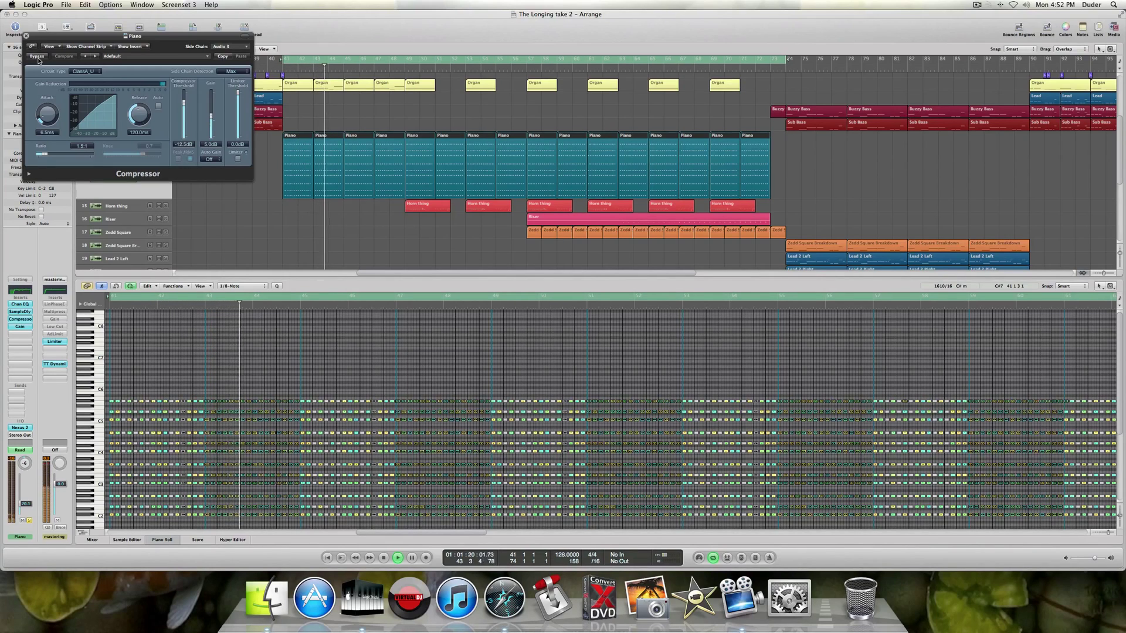
pyautogui.press('space')
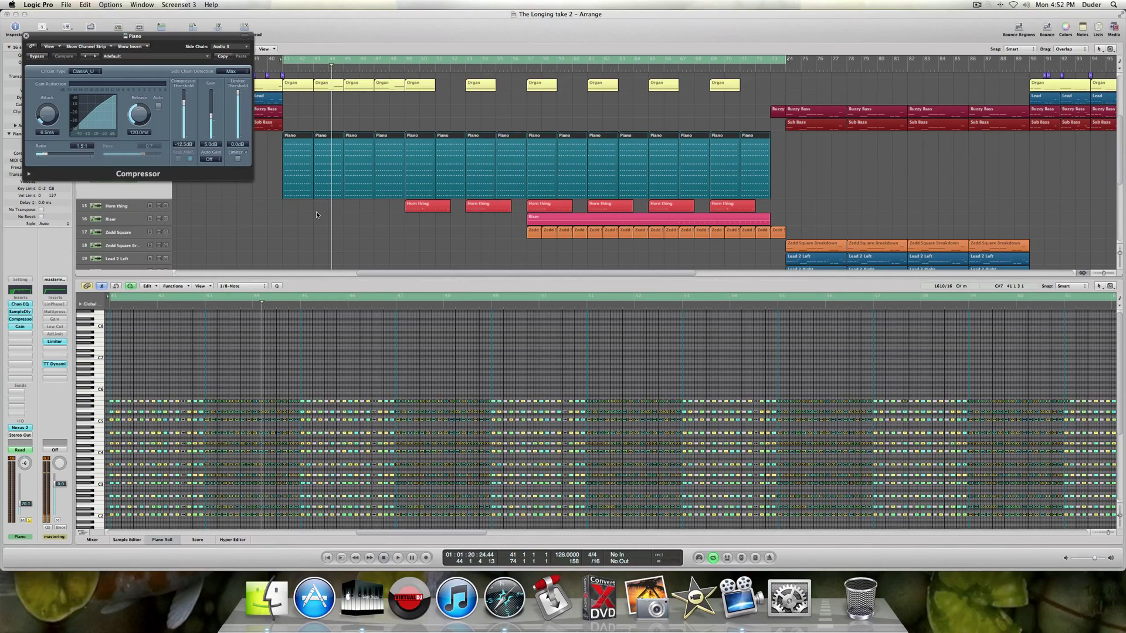
pyautogui.scroll(-5, 316, 215)
pyautogui.scroll(10, 306, 157)
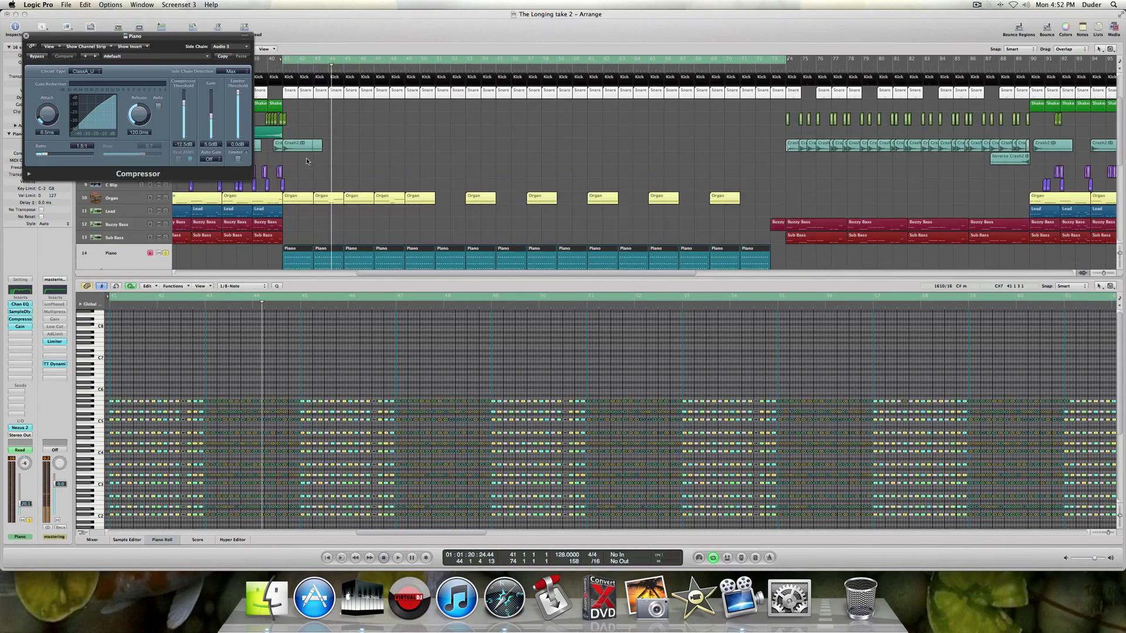
pyautogui.scroll(-8, 307, 157)
pyautogui.scroll(5, 306, 157)
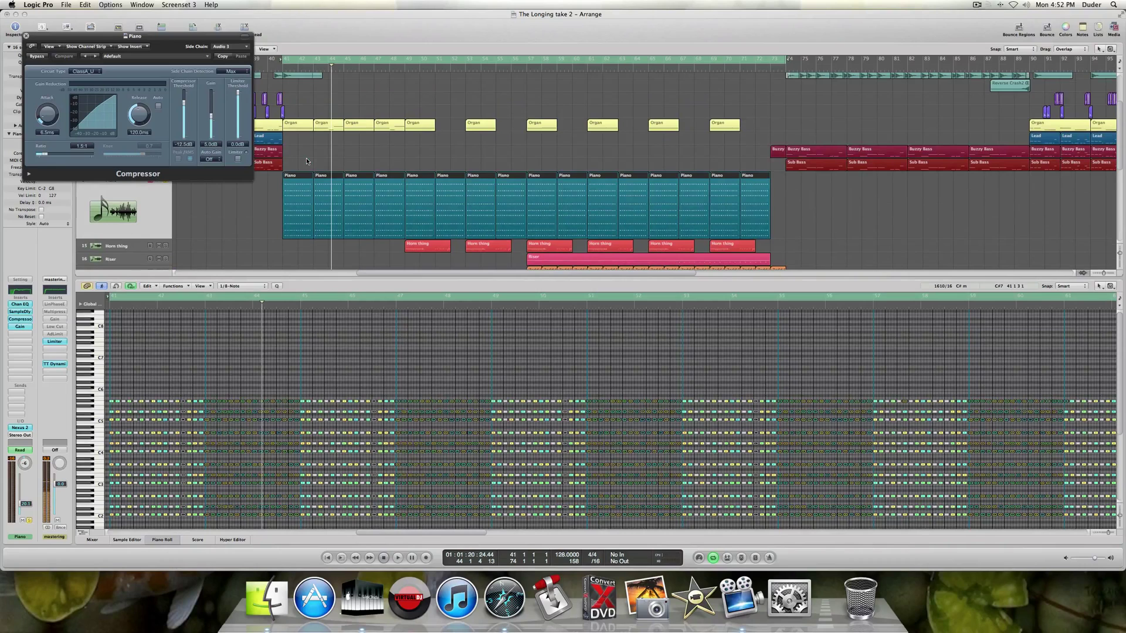
pyautogui.click(26, 36)
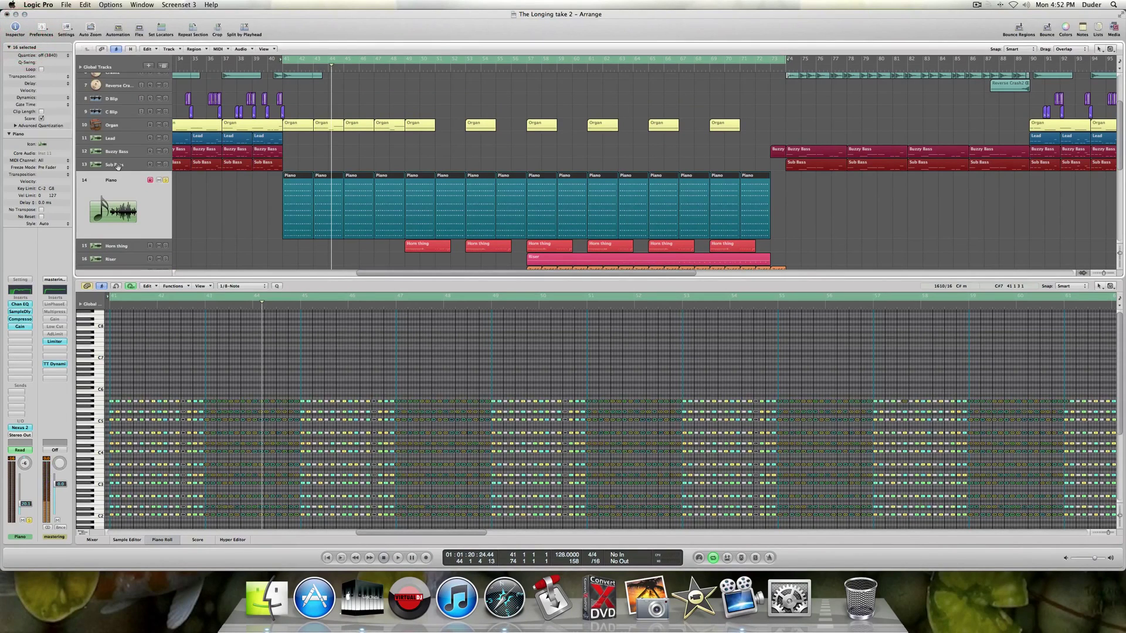
# Solo the Horn thing track, move the cycle start to bar 49 at its first region, and audition it.
pyautogui.scroll(-1, 212, 200)
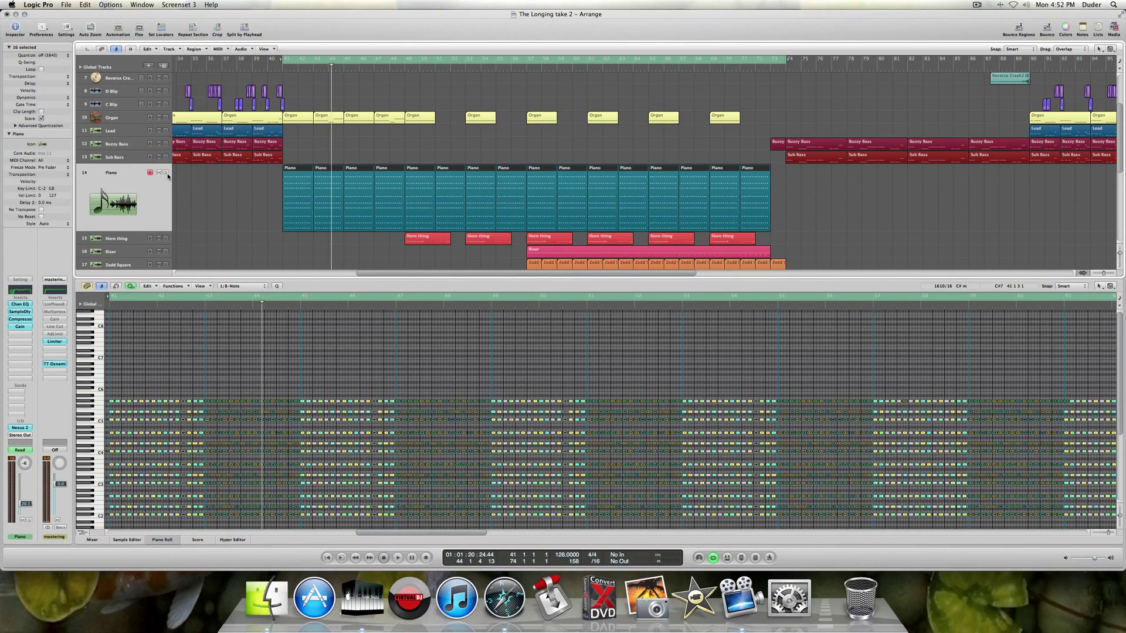
pyautogui.scroll(-3, 260, 170)
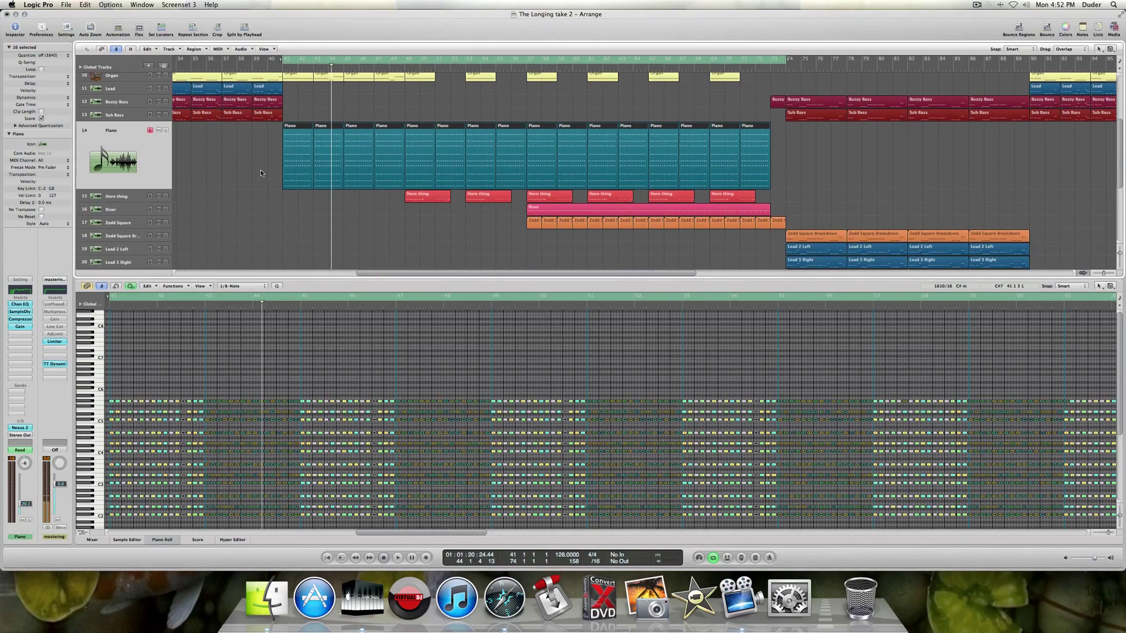
pyautogui.click(142, 199)
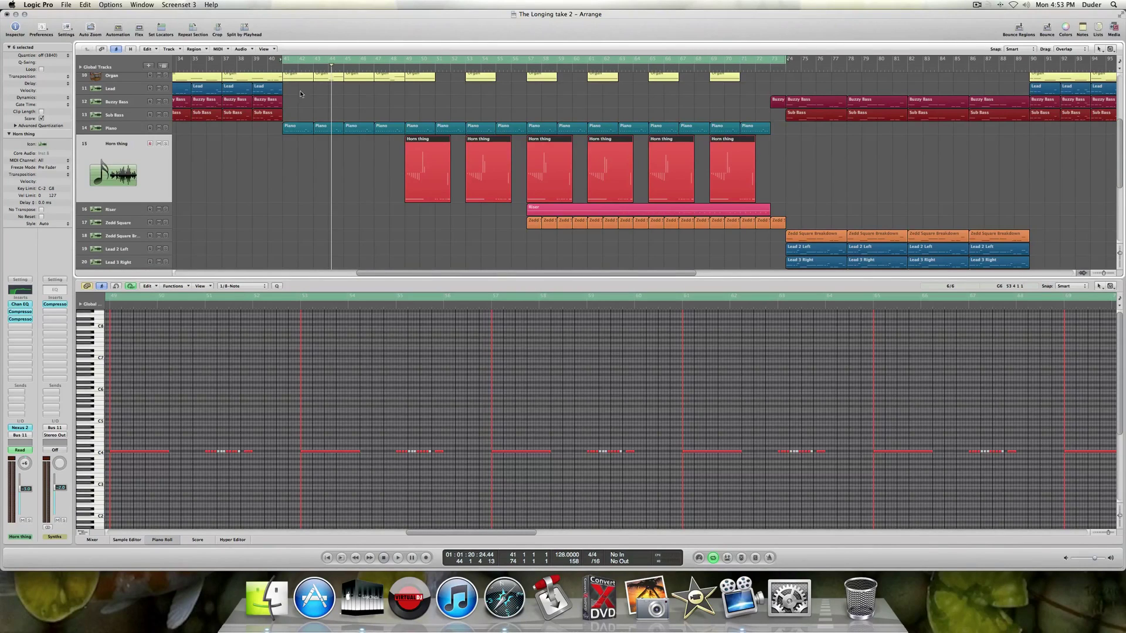
pyautogui.click(165, 145)
pyautogui.moveTo(282, 60); pyautogui.dragTo(403, 68)
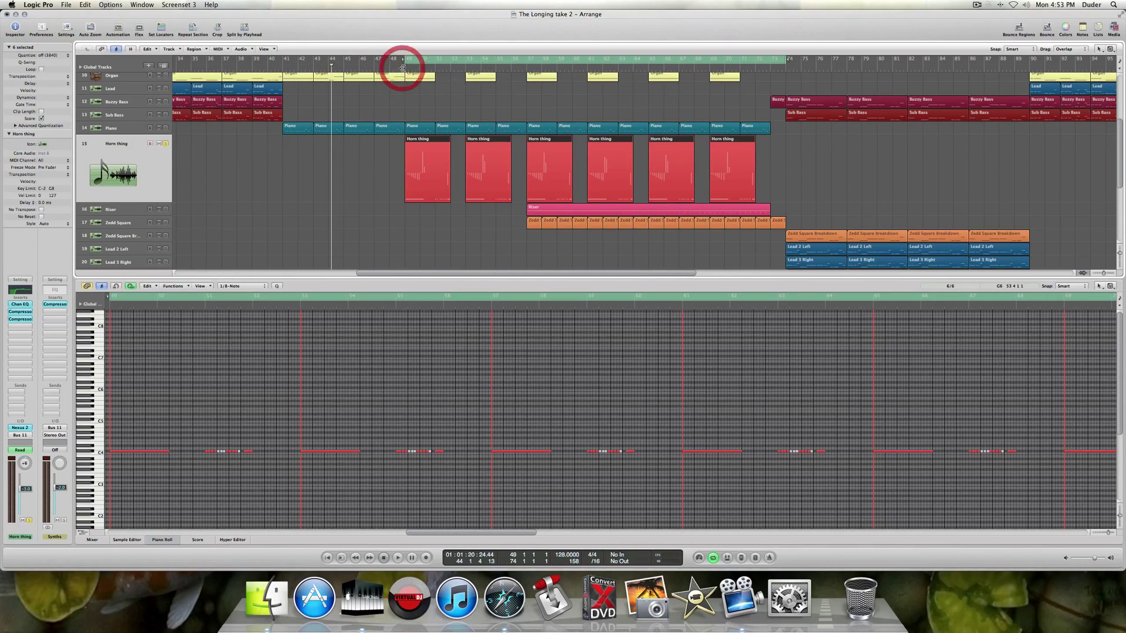
pyautogui.press('space')
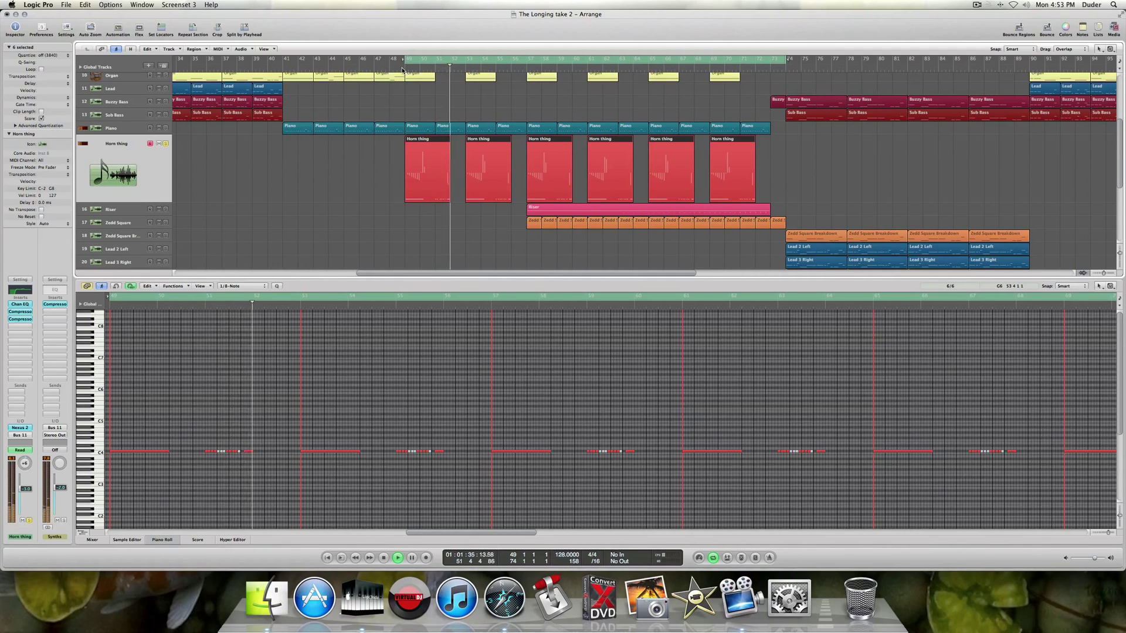
pyautogui.press('space')
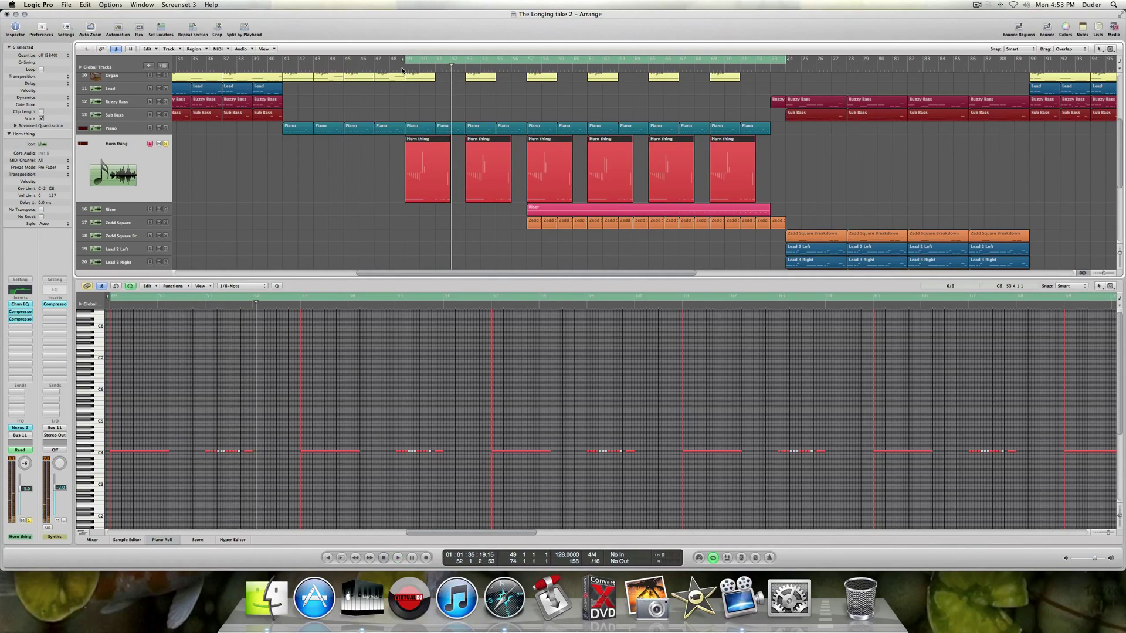
# Examine the frequency analyzer, mix and library pages of the Horn thing track's Nexus 2 instrument.
pyautogui.click(21, 427)
pyautogui.moveTo(224, 43); pyautogui.dragTo(407, 70)
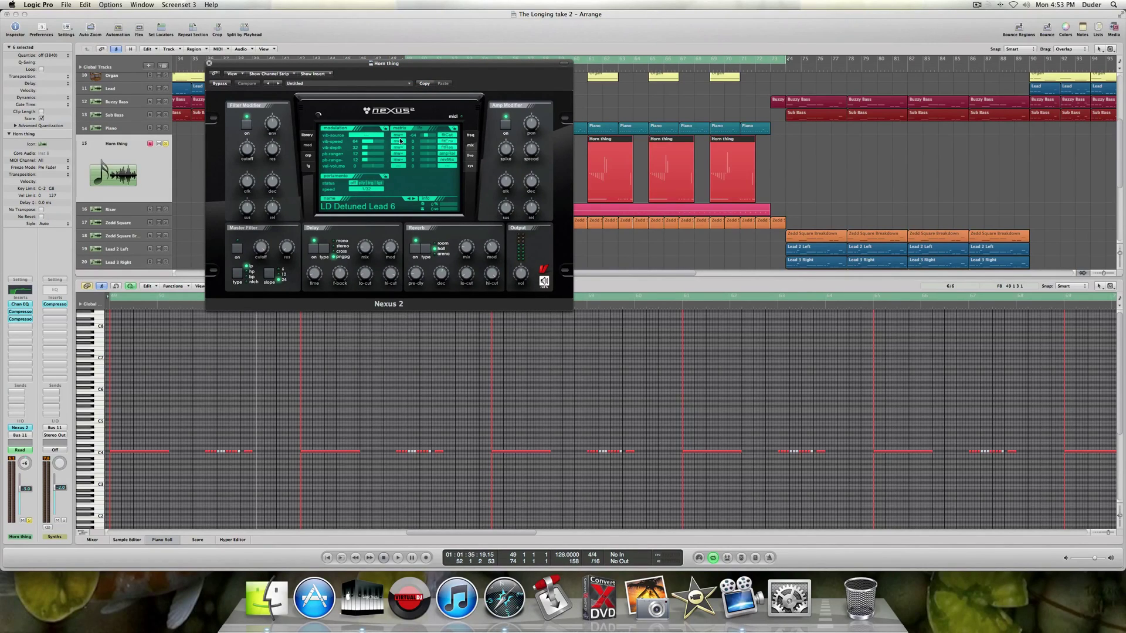
pyautogui.click(470, 135)
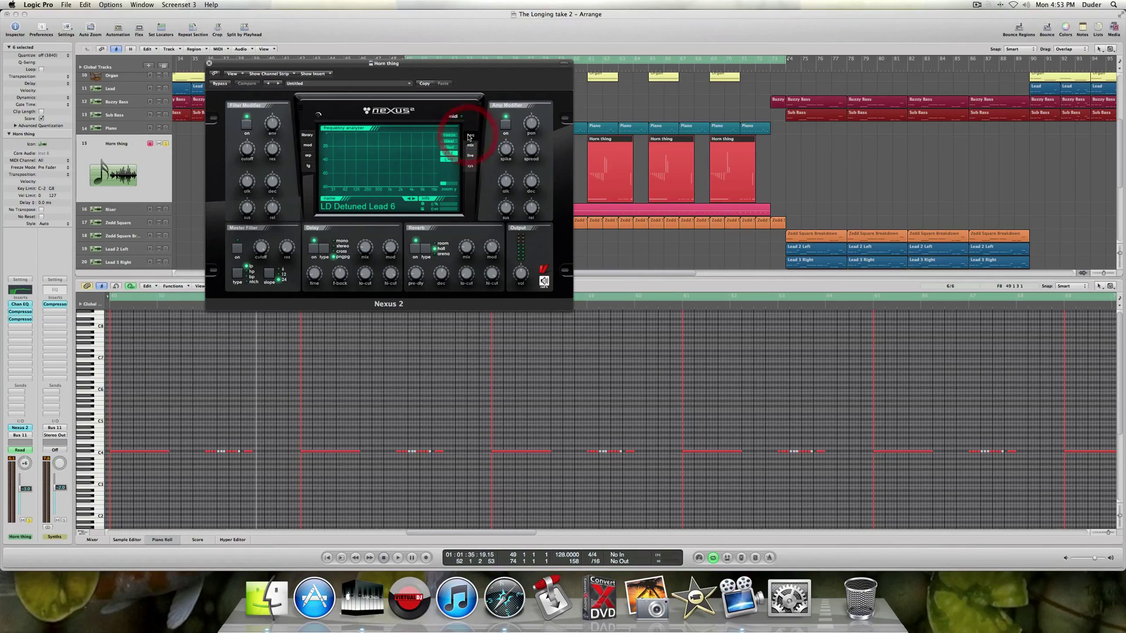
pyautogui.click(470, 147)
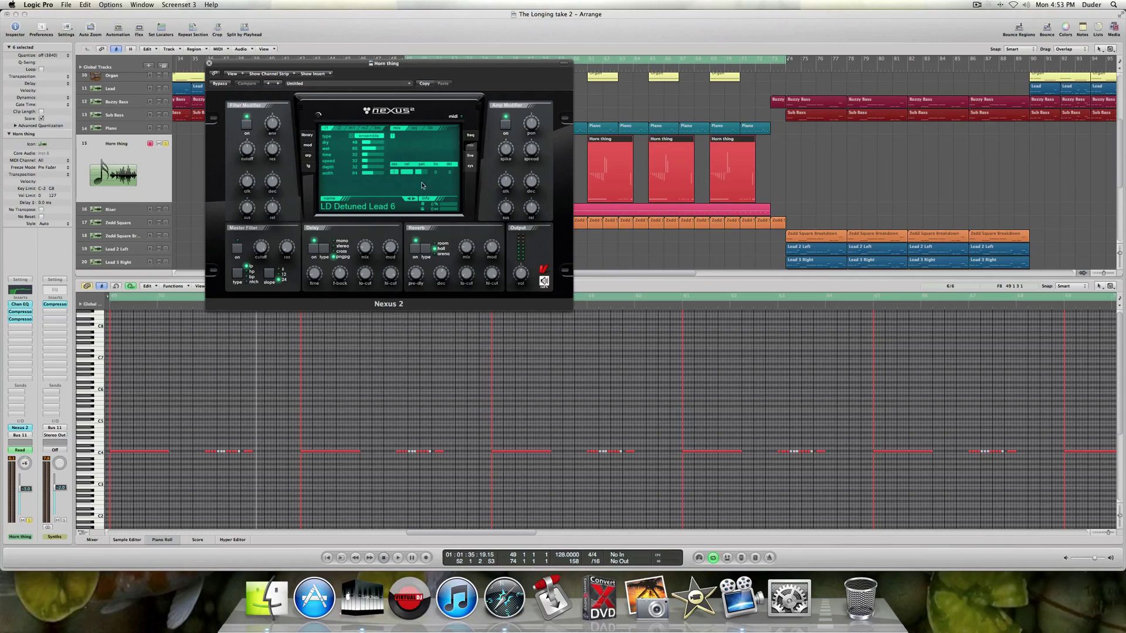
pyautogui.click(307, 136)
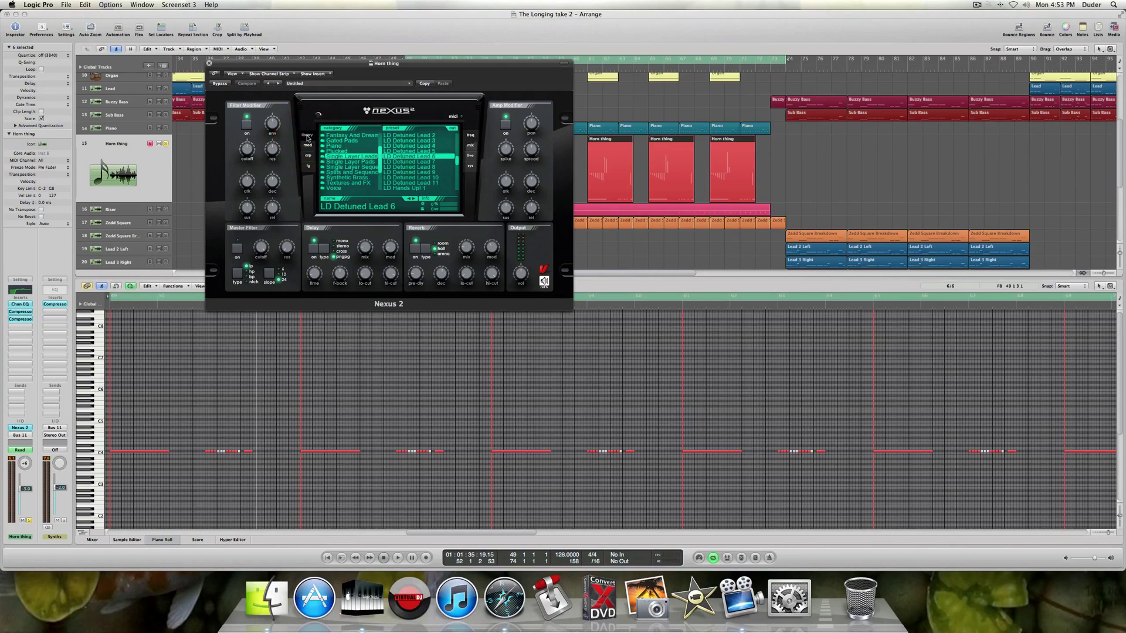
pyautogui.scroll(2, 346, 165)
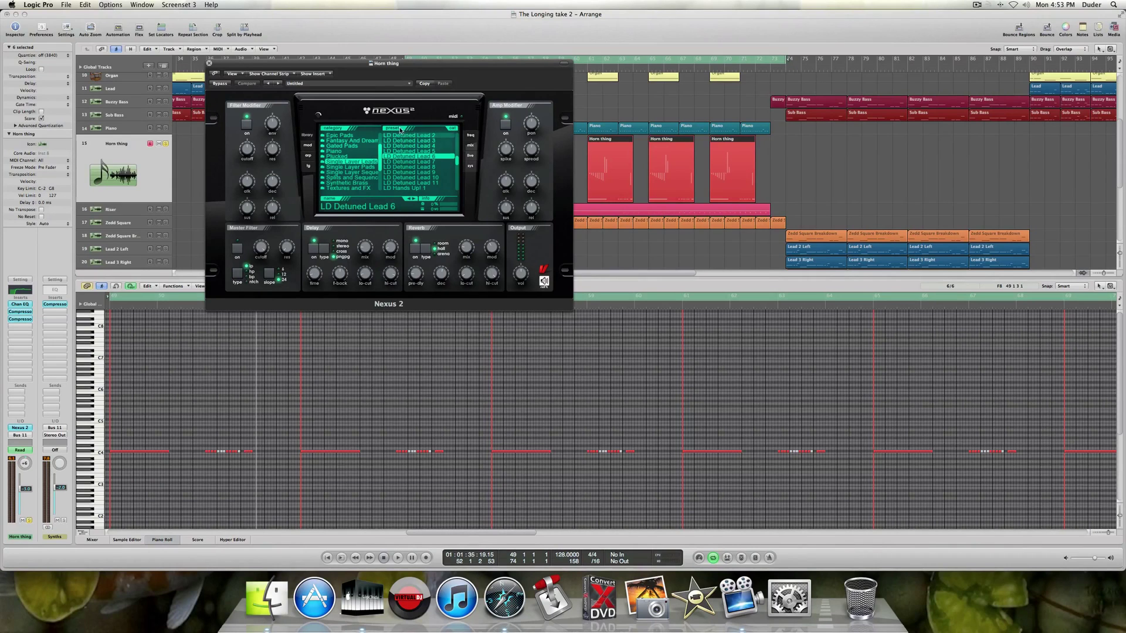
# Examine the modulation, arpeggiator, trancegate and mix pages in the Horn thing's Nexus 2, including the trancegate presets, and close it.
pyautogui.click(308, 145)
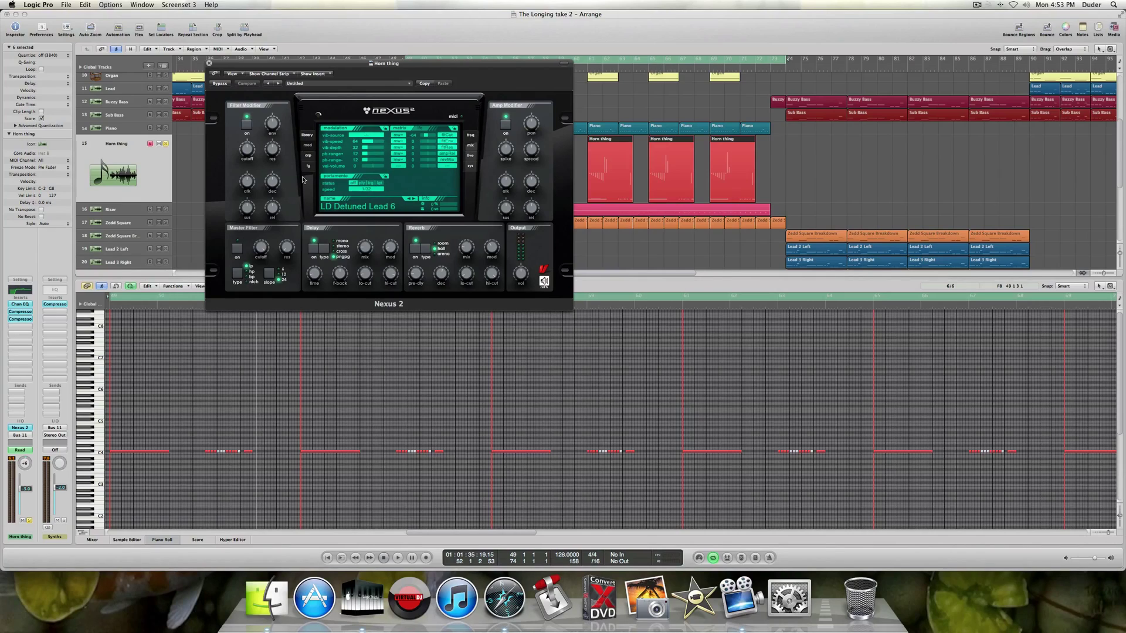
pyautogui.click(308, 155)
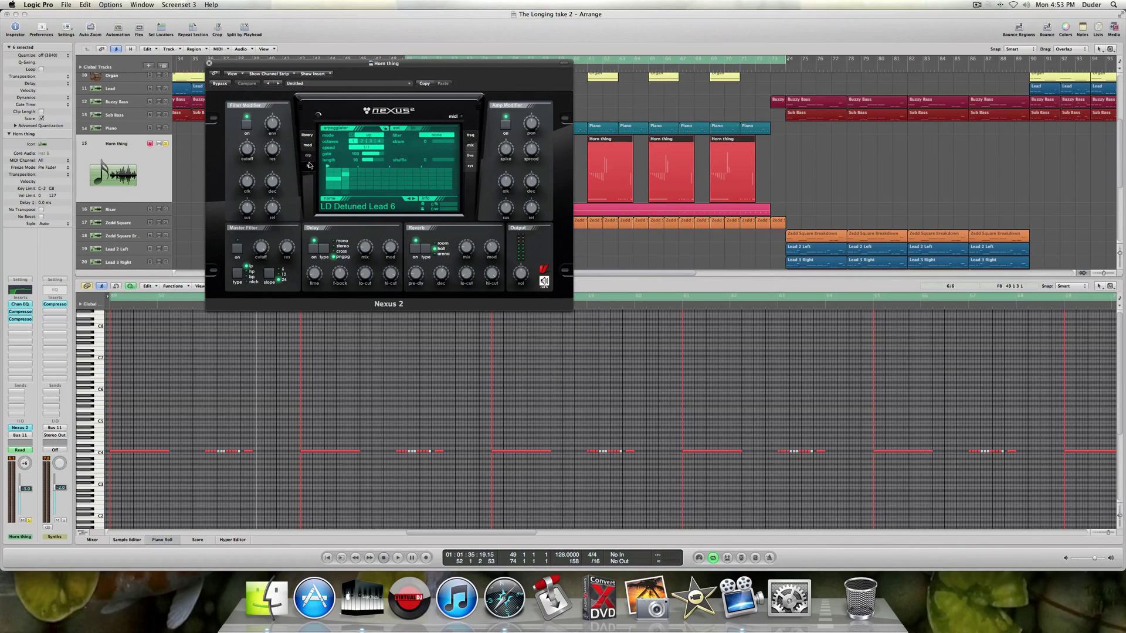
pyautogui.click(308, 169)
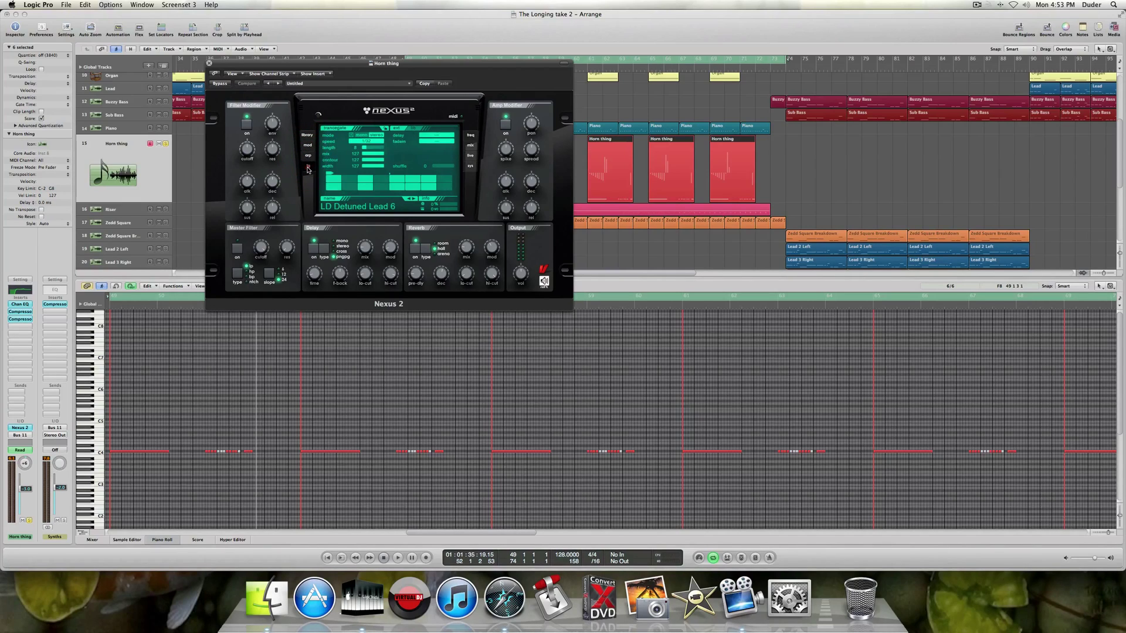
pyautogui.click(411, 129)
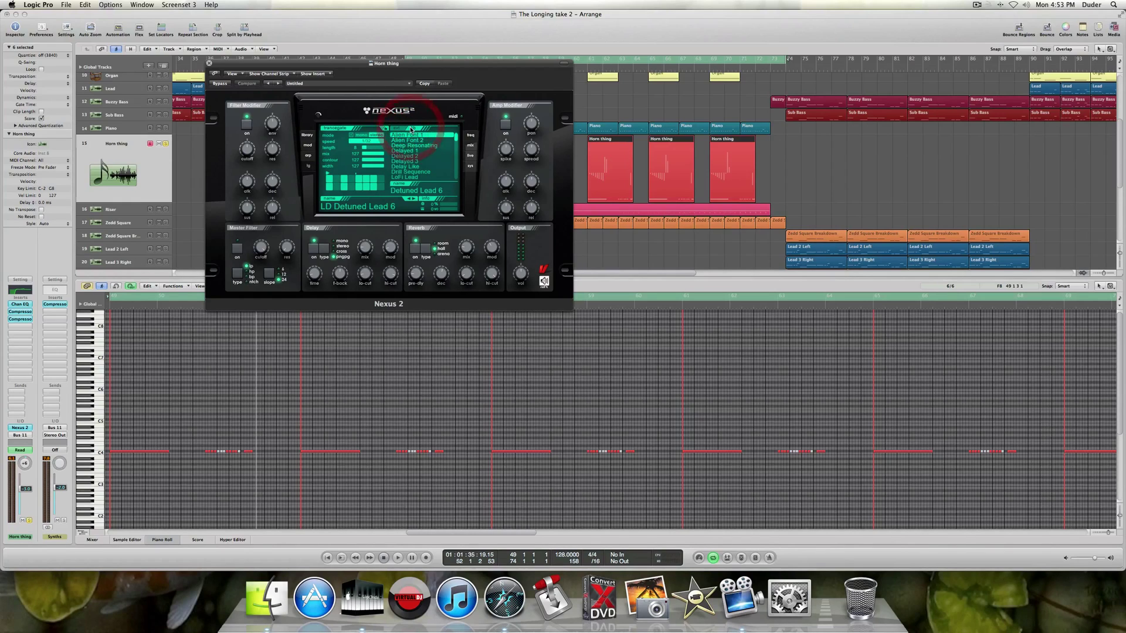
pyautogui.click(470, 136)
pyautogui.click(471, 146)
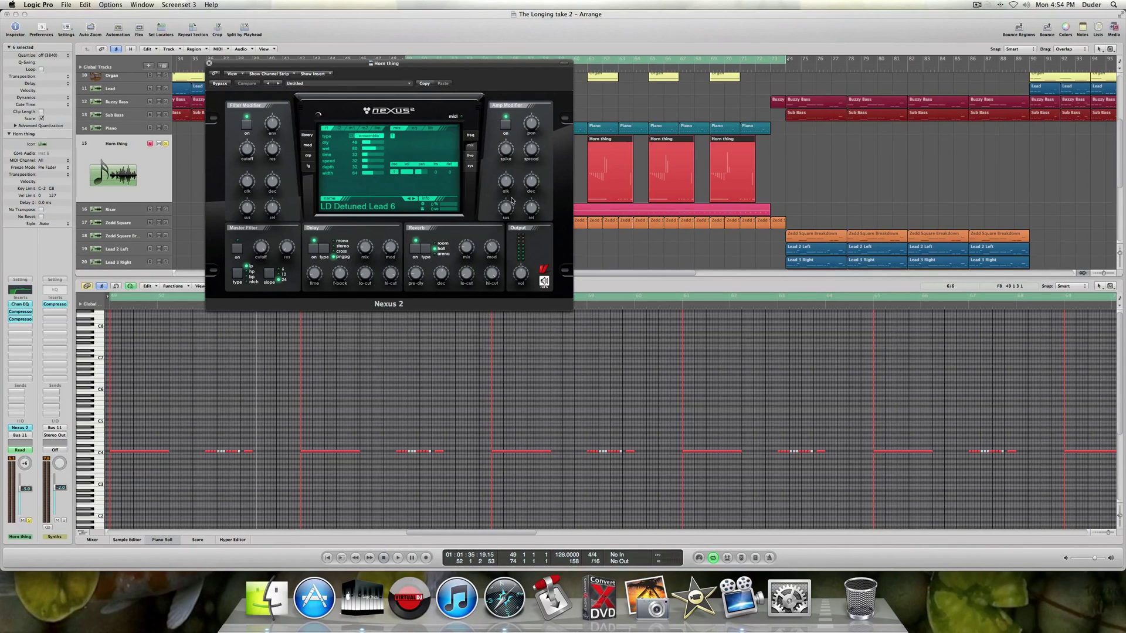
pyautogui.click(209, 62)
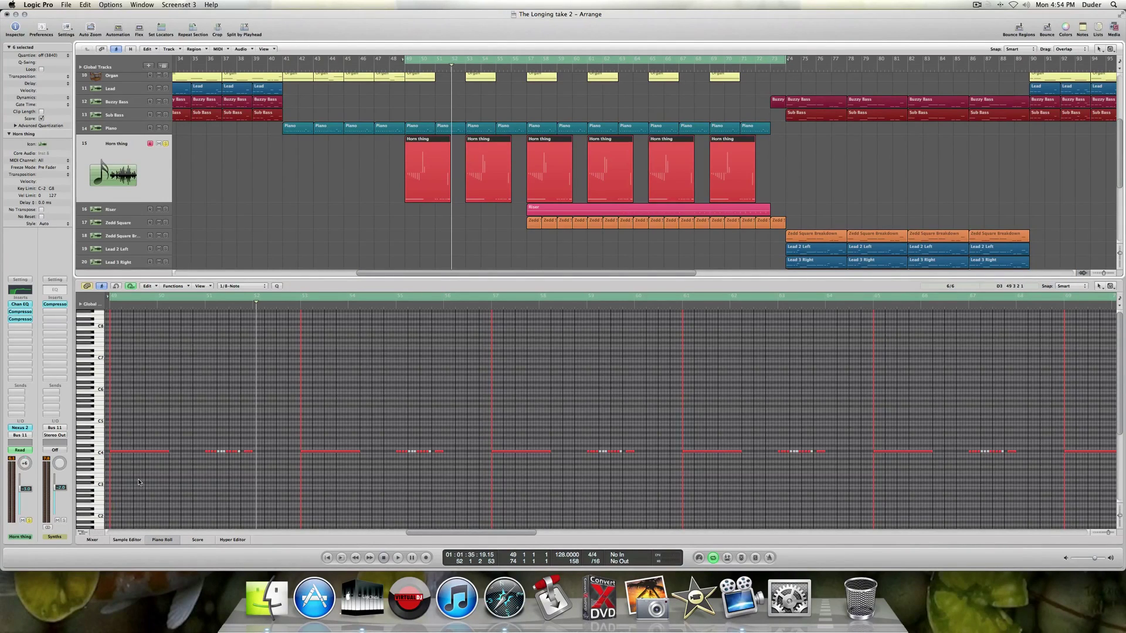
# Show the Hyper Draw area beneath the Horn thing notes in the Piano Roll.
pyautogui.scroll(-4, 139, 482)
pyautogui.click(85, 534)
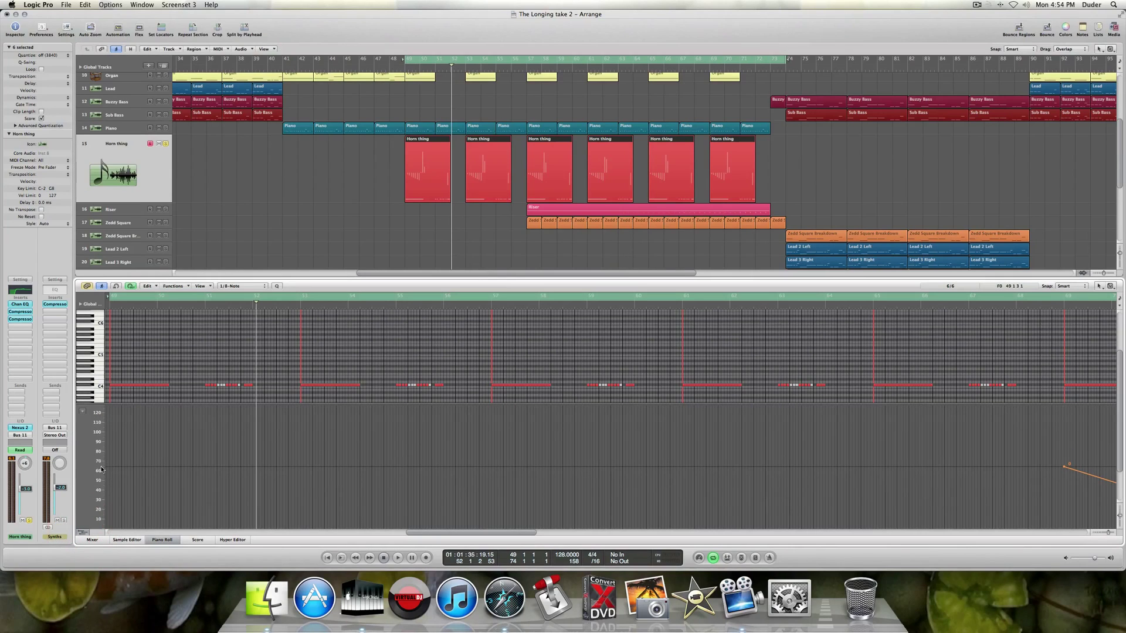
# Show the pitch bend curve of the first Horn thing region in the Hyper Draw area.
pyautogui.scroll(-1, 181, 364)
pyautogui.click(82, 412)
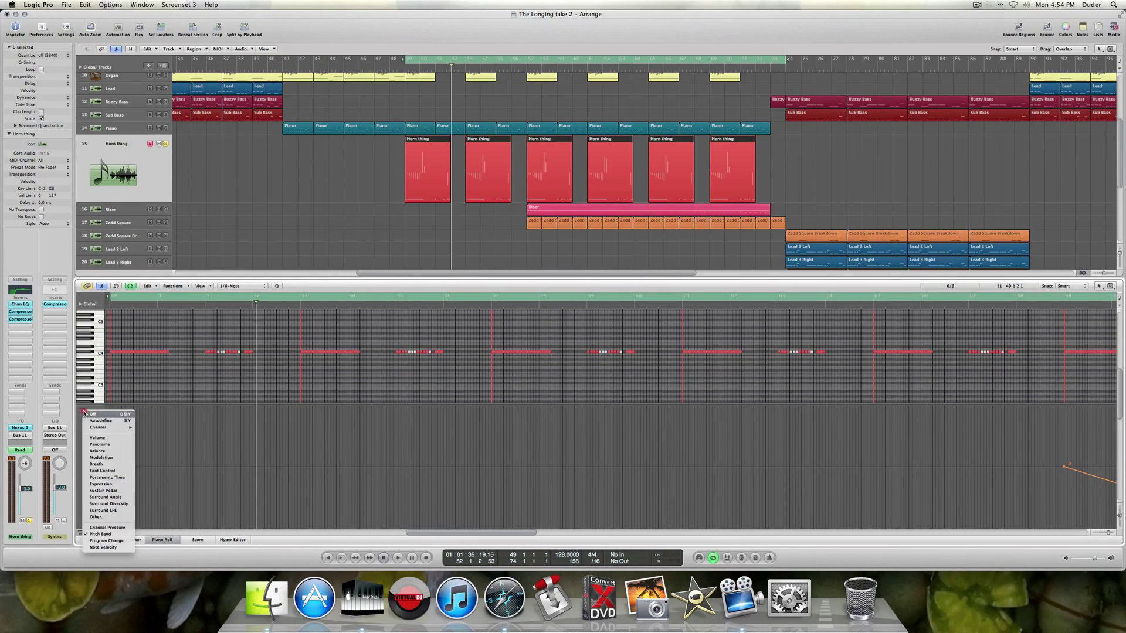
pyautogui.click(109, 543)
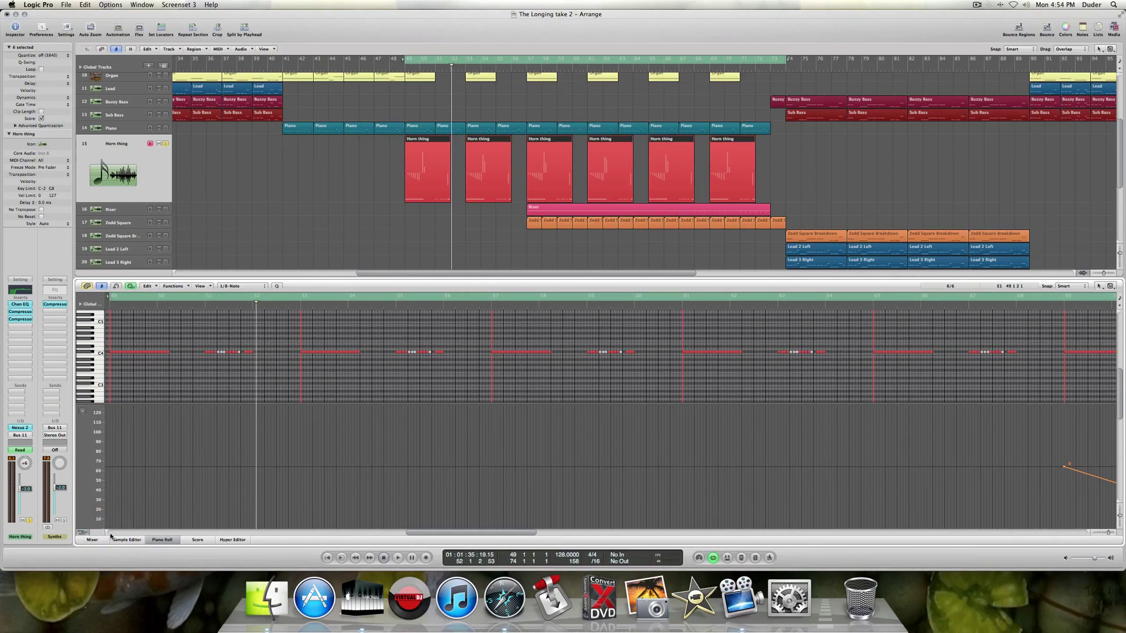
pyautogui.hscroll(3, 394, 449)
pyautogui.hscroll(2, 394, 449)
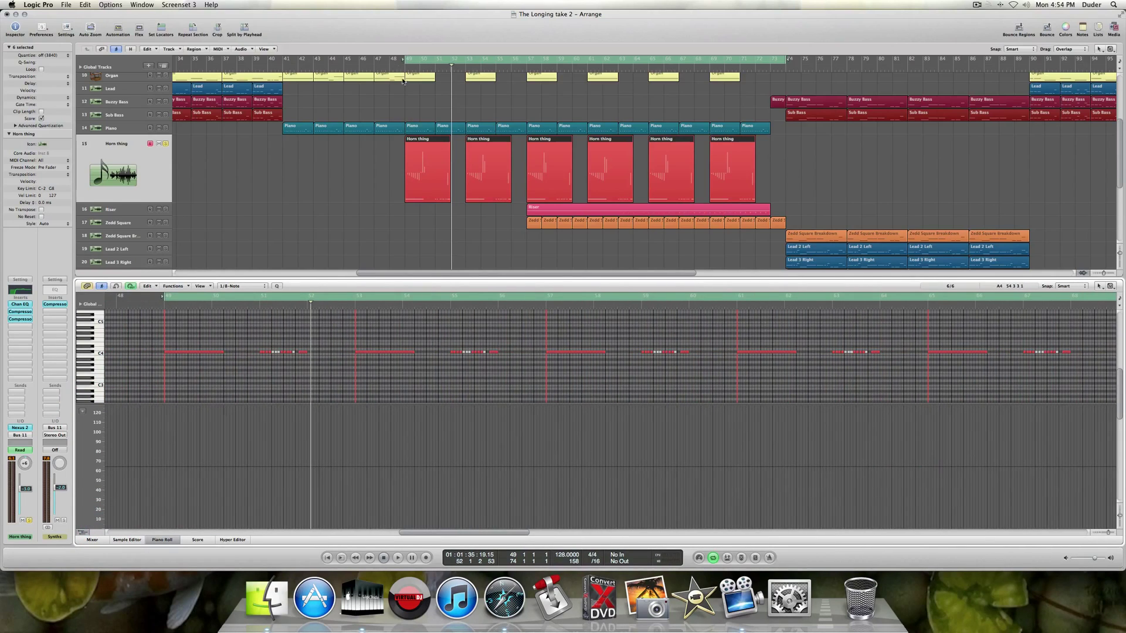
pyautogui.click(423, 143)
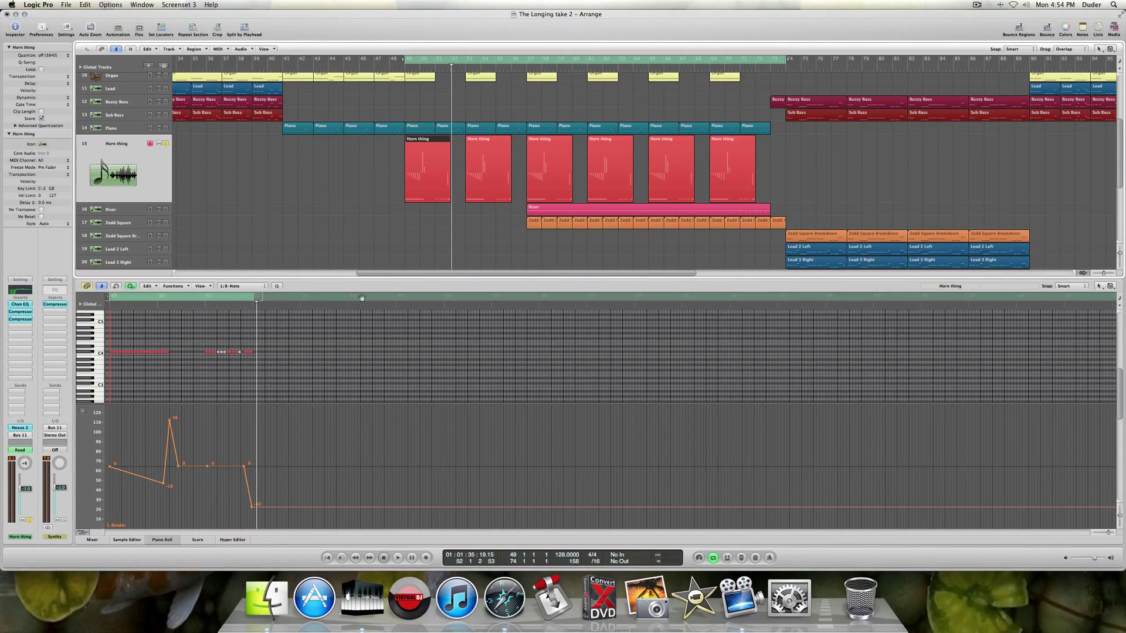
# Open the Horn thing track's Channel EQ, bypass it and both compressors, and audition the unprocessed sound.
pyautogui.click(16, 305)
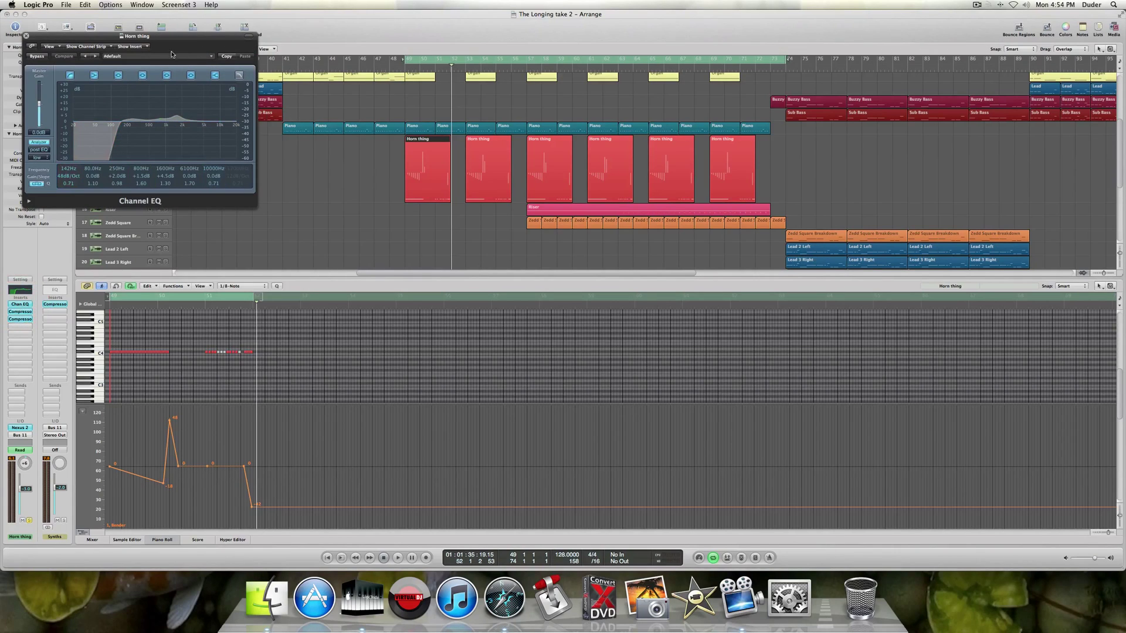
pyautogui.moveTo(169, 41); pyautogui.dragTo(608, 59)
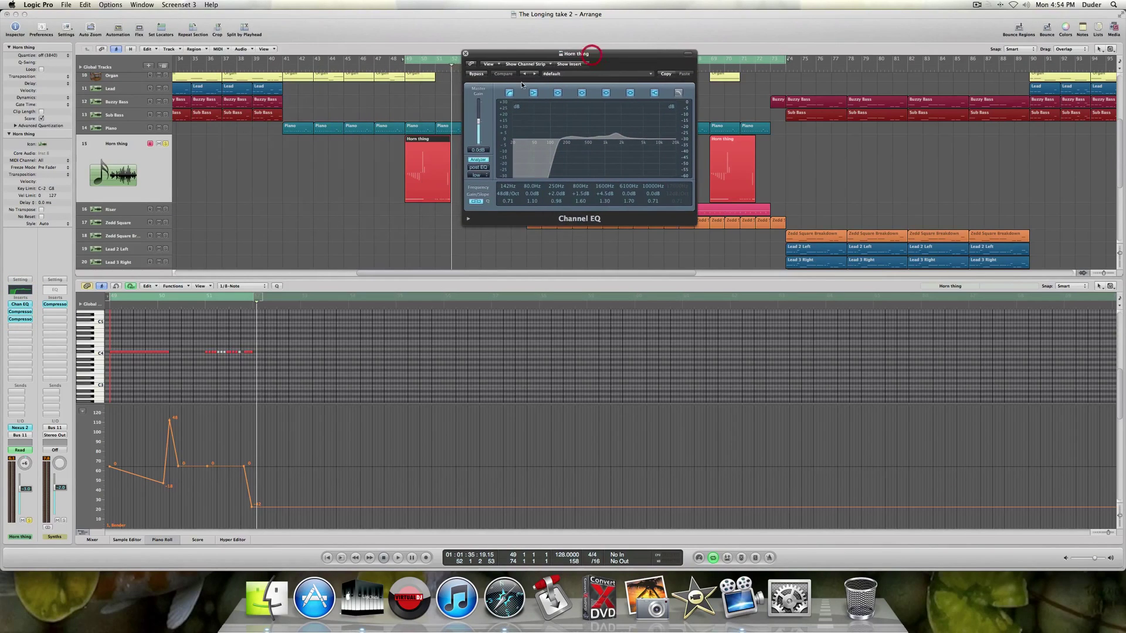
pyautogui.keyDown('alt'); pyautogui.click(16, 305); pyautogui.keyUp('alt')
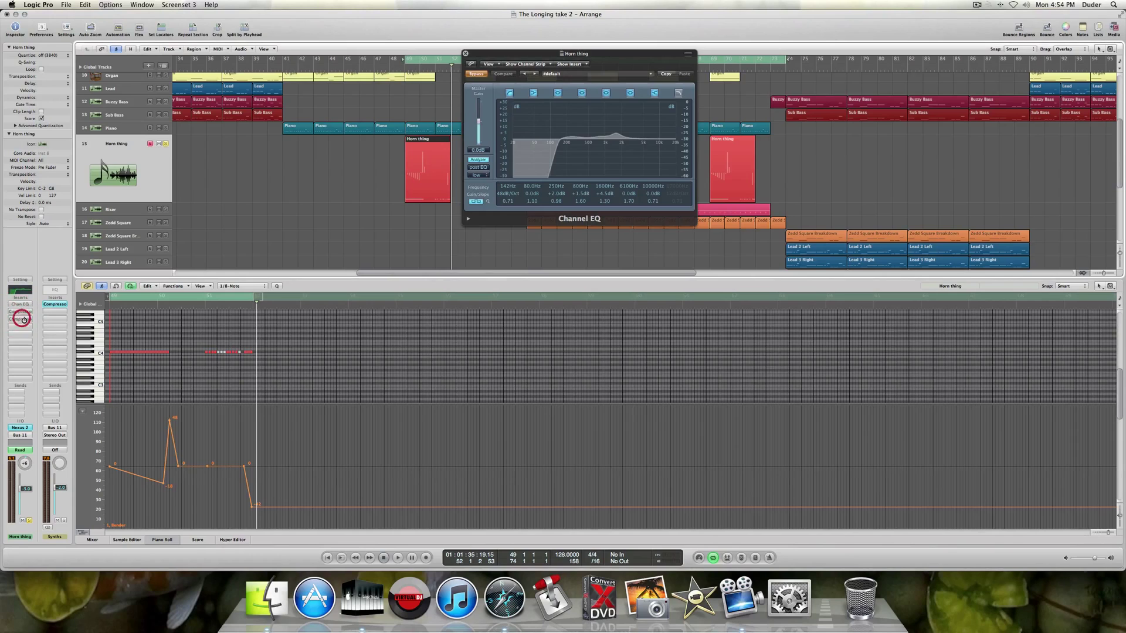
pyautogui.press('space')
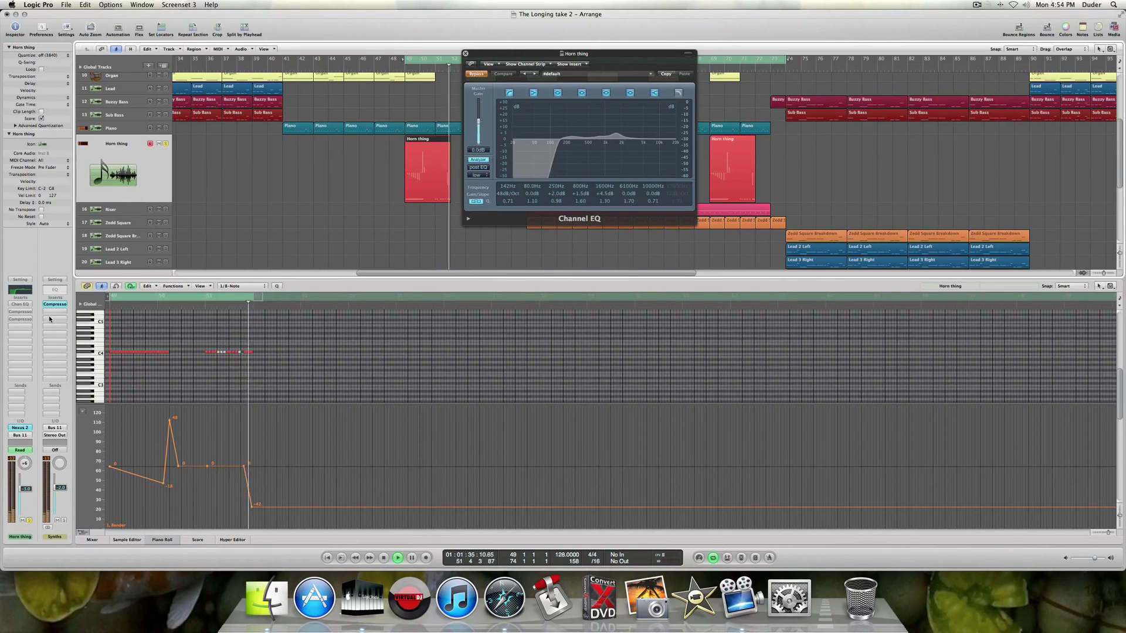
pyautogui.press('space')
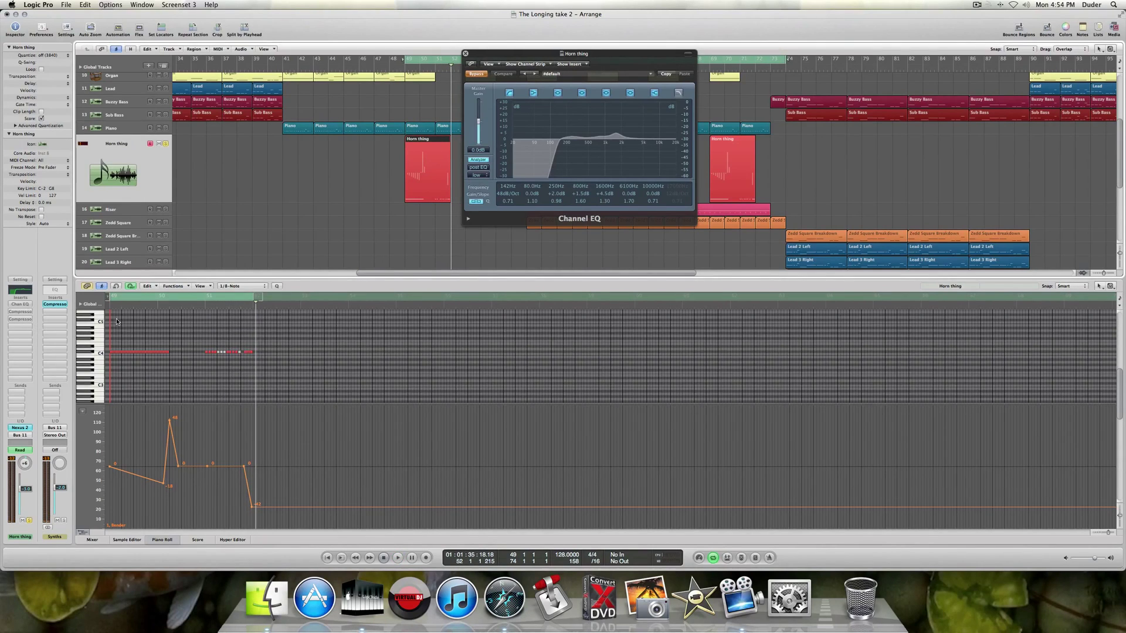
# Re-enable the Horn thing's Channel EQ, compare it bypassed and active during playback, leave it active, and close it.
pyautogui.click(476, 74)
pyautogui.press('space')
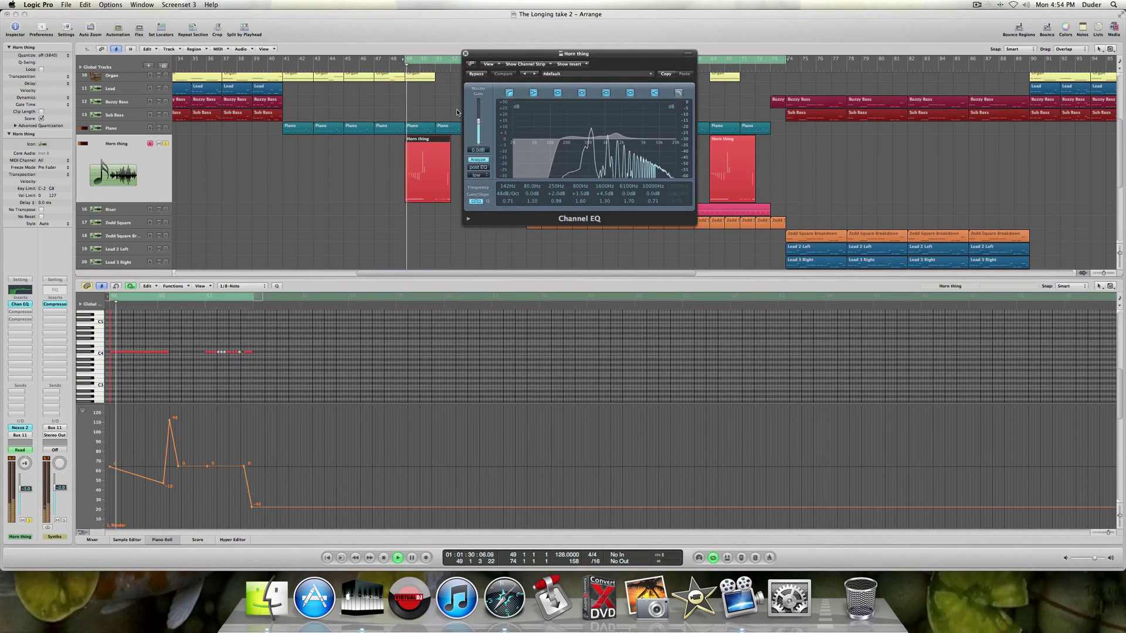
pyautogui.click(478, 74)
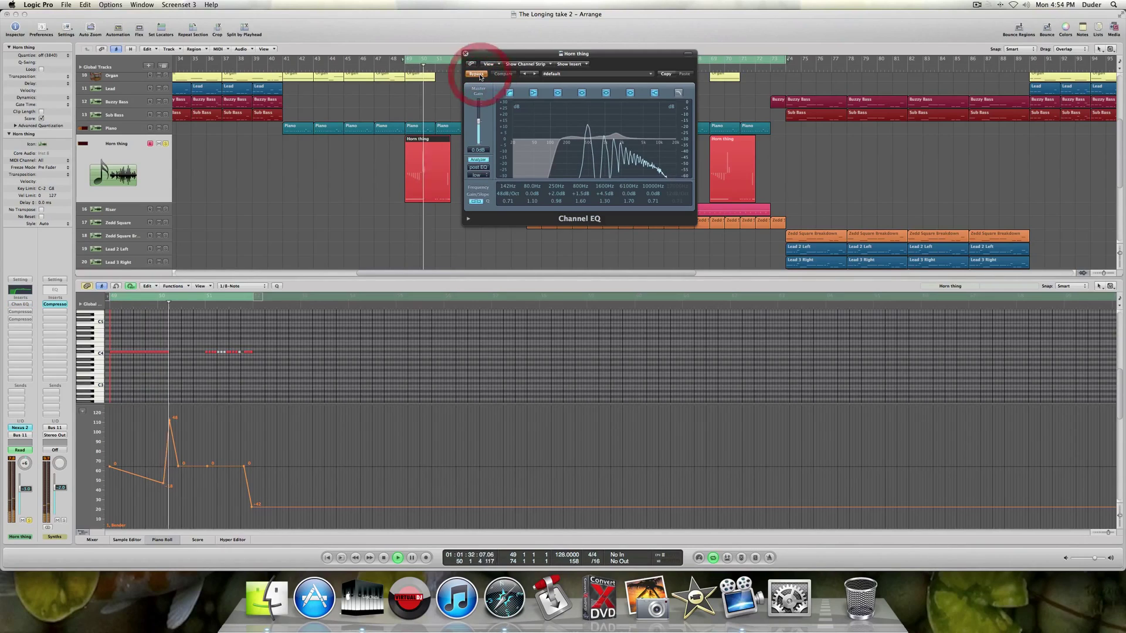
pyautogui.click(478, 74)
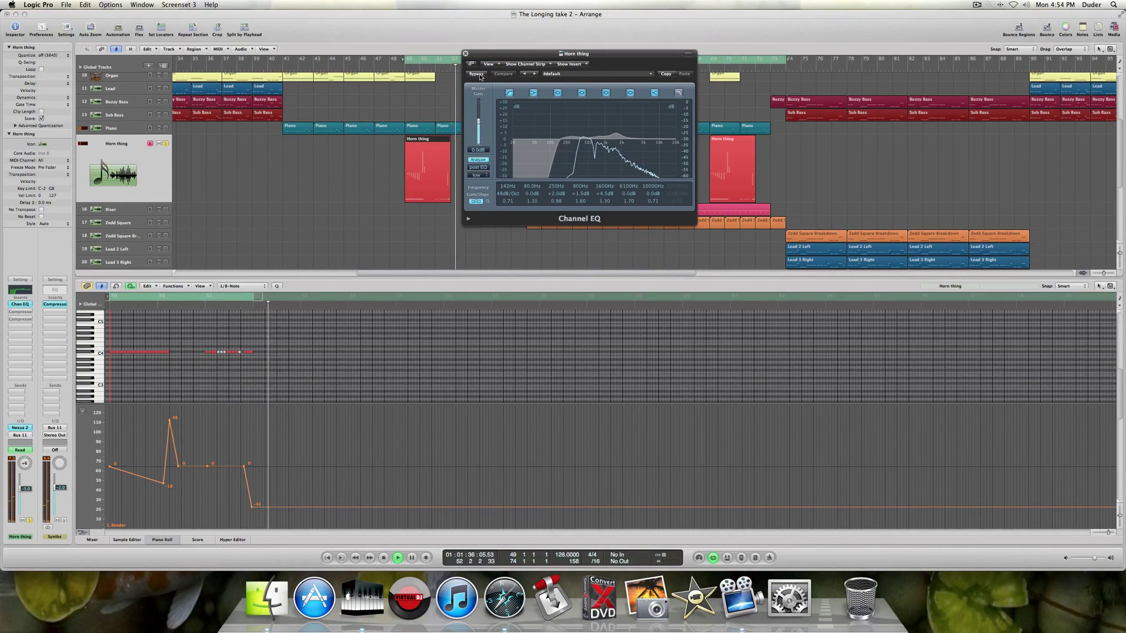
pyautogui.click(477, 74)
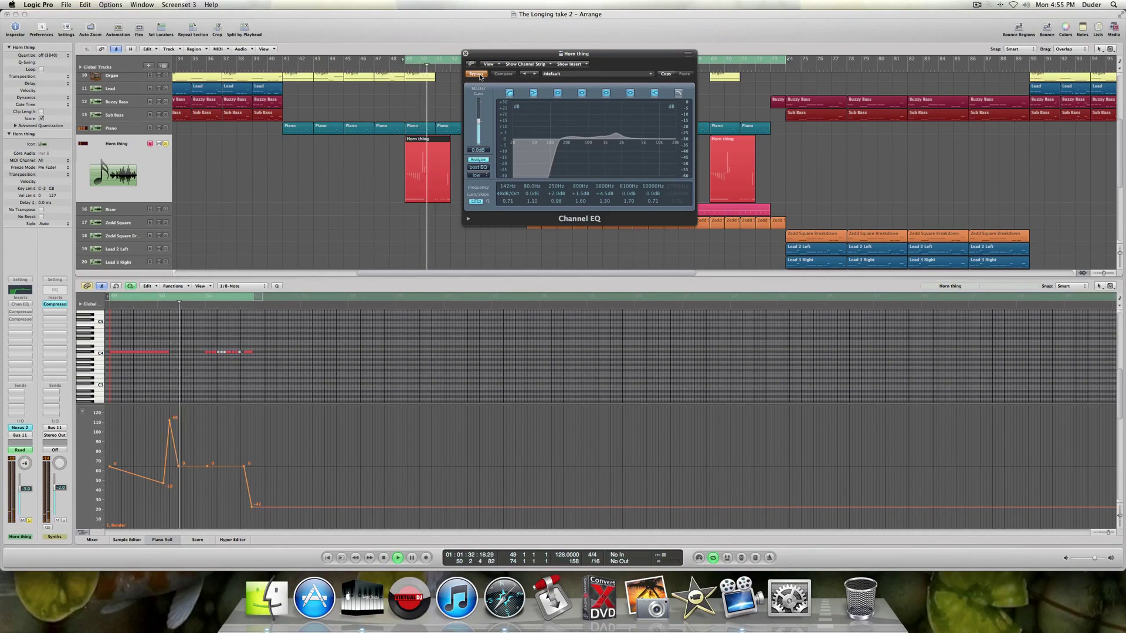
pyautogui.click(478, 75)
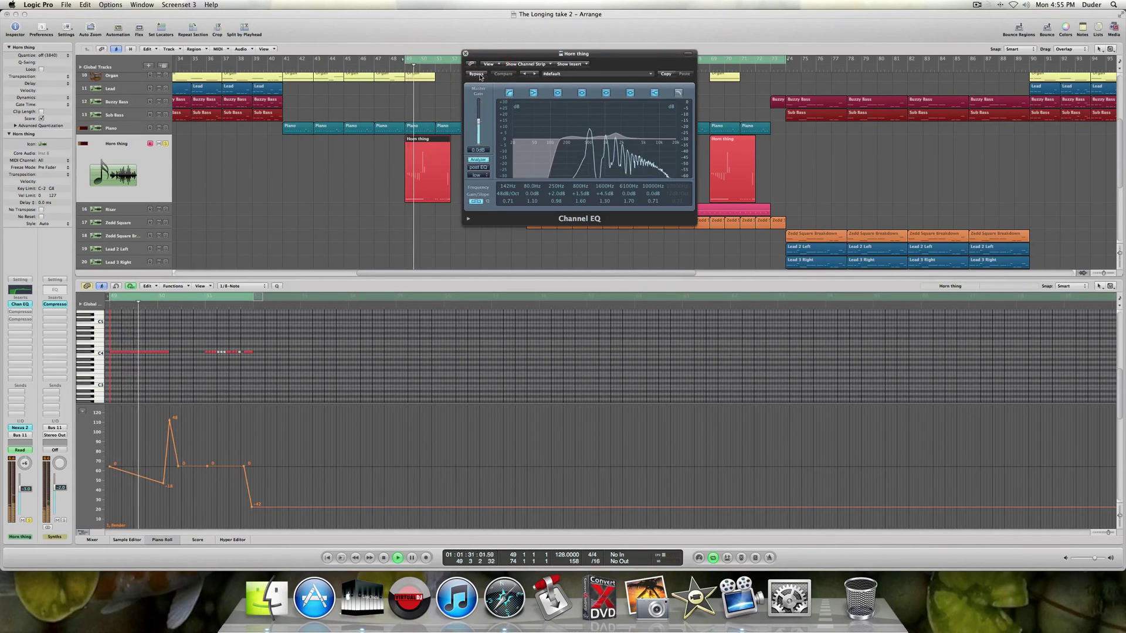
pyautogui.press('space')
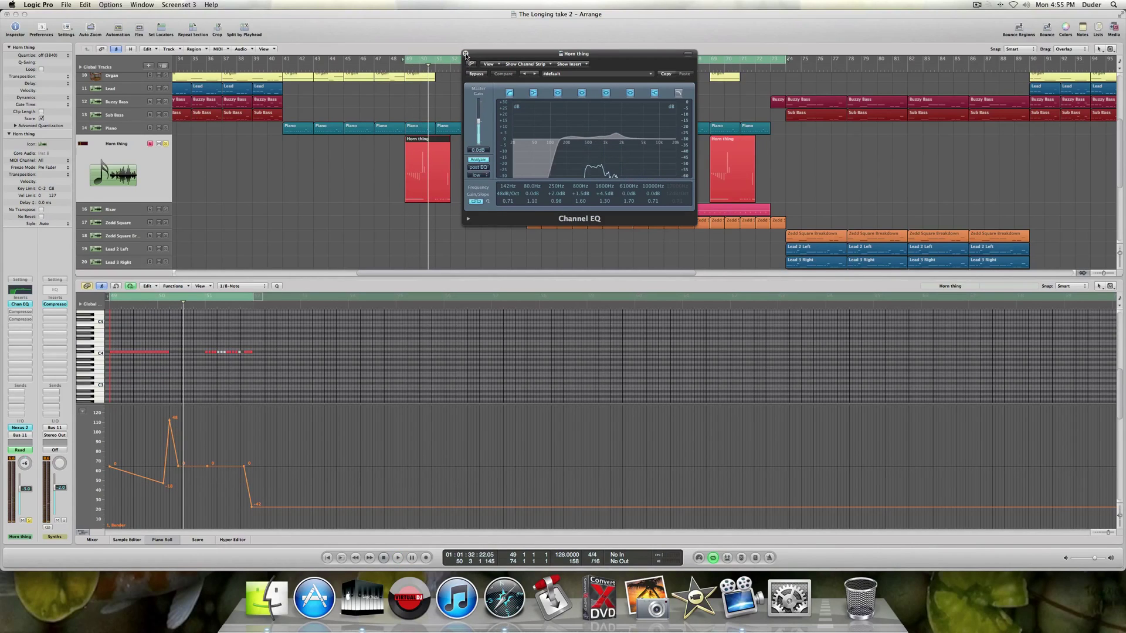
pyautogui.click(465, 54)
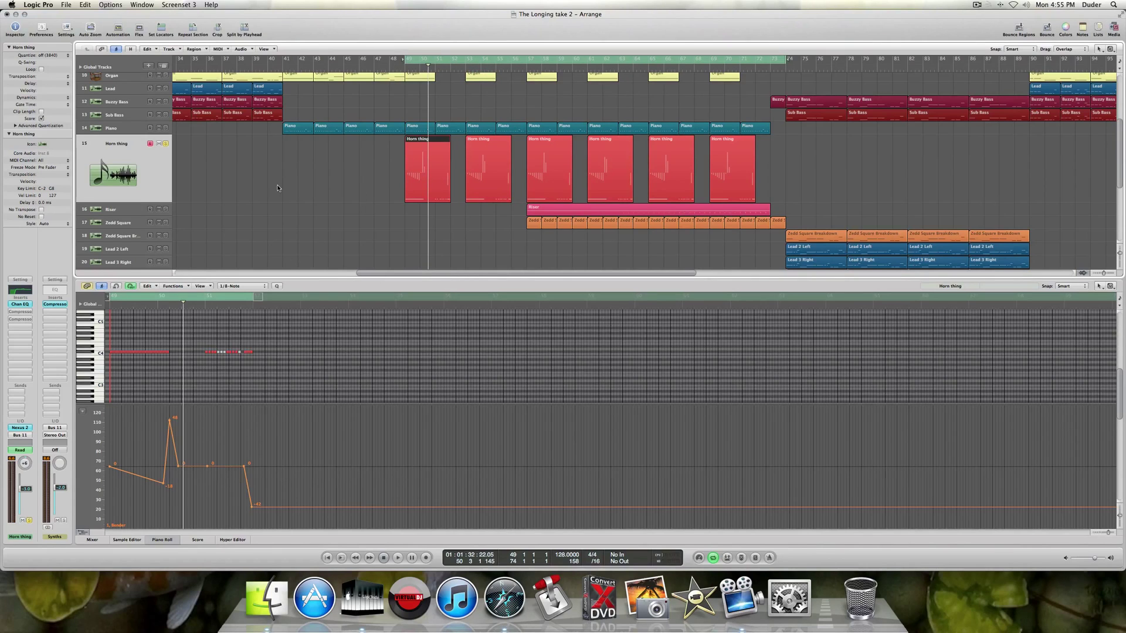
# Re-enable the first Compressor on the Horn thing track, audition its effect, and close its window.
pyautogui.click(18, 313)
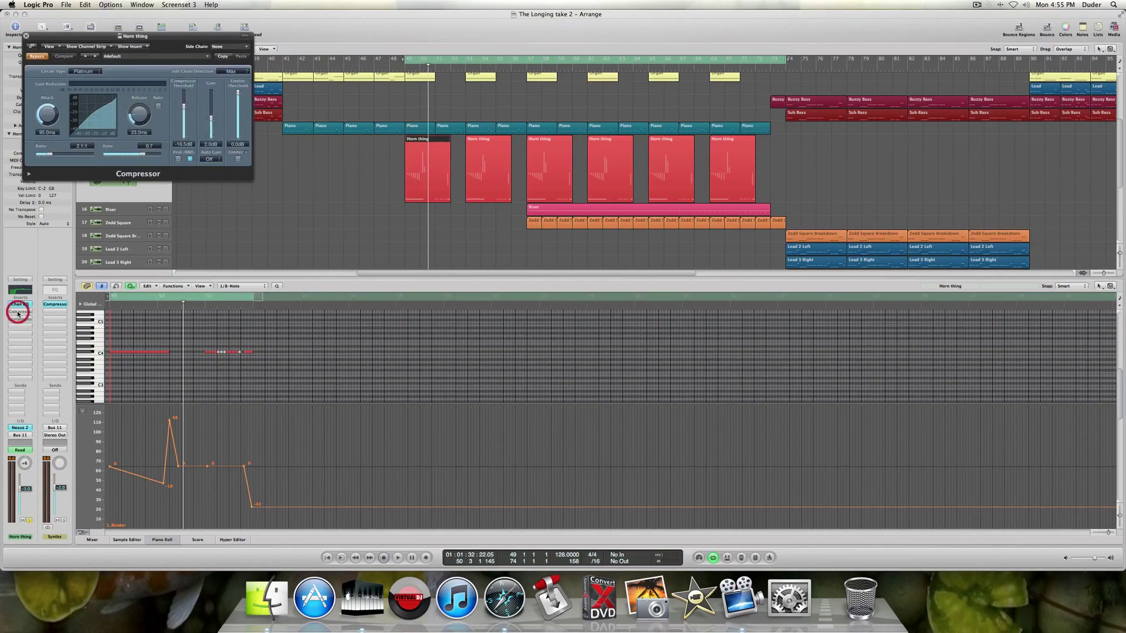
pyautogui.click(37, 56)
pyautogui.press('space')
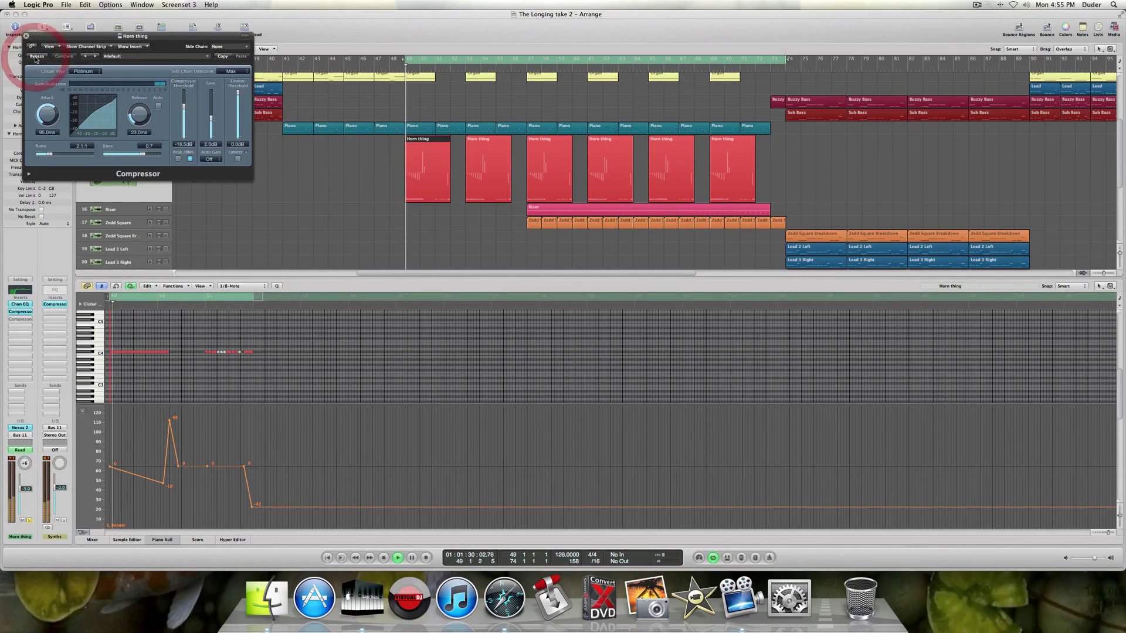
pyautogui.moveTo(82, 36); pyautogui.dragTo(206, 104)
pyautogui.press('space')
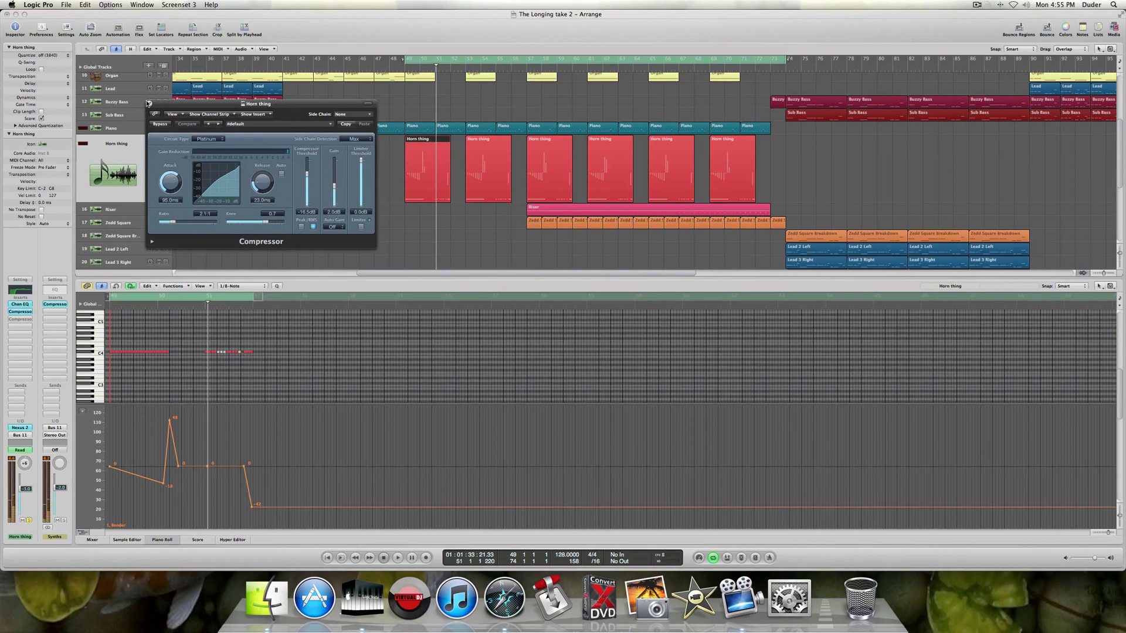
pyautogui.click(149, 104)
# Audition the Horn thing with its second, side-chained Compressor bypassed, re-enable it during playback, and close it.
pyautogui.click(25, 321)
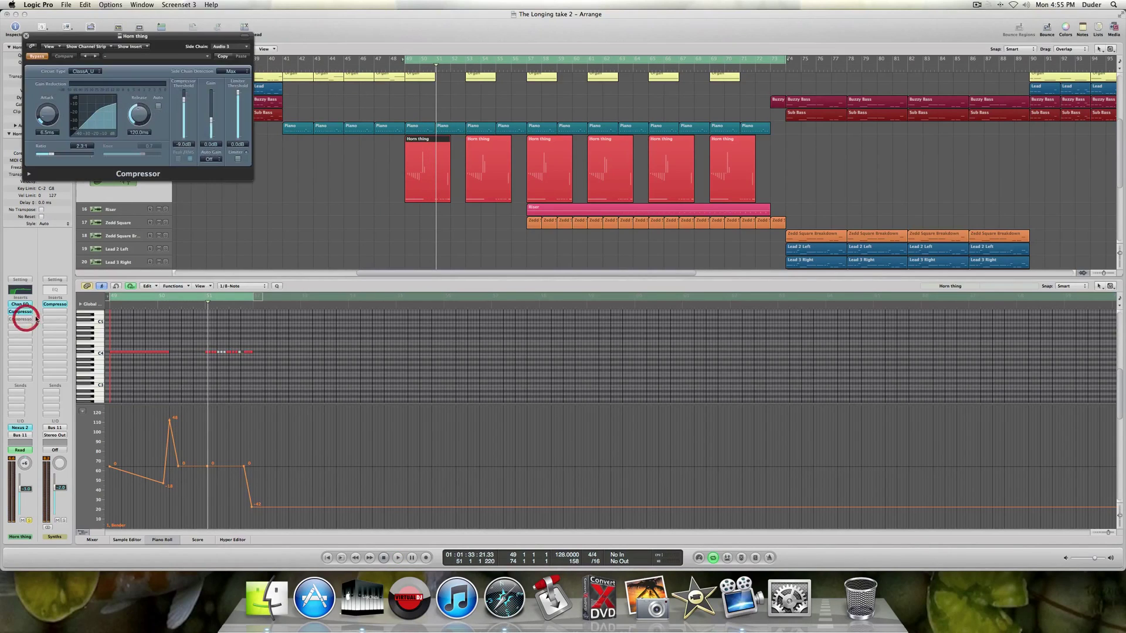
pyautogui.press('space')
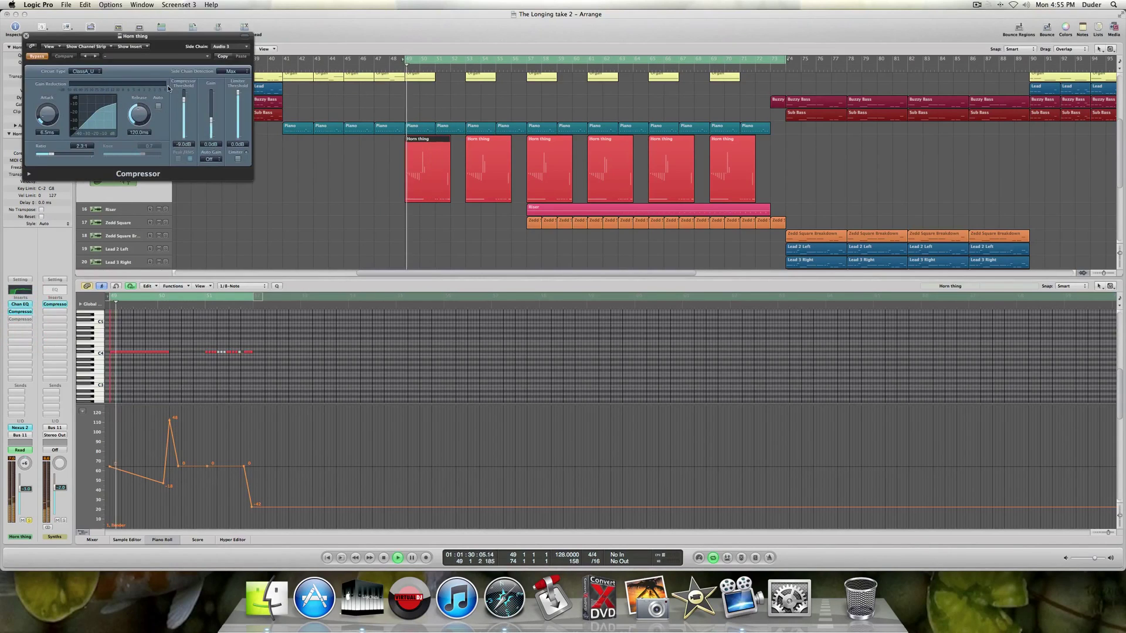
pyautogui.click(38, 56)
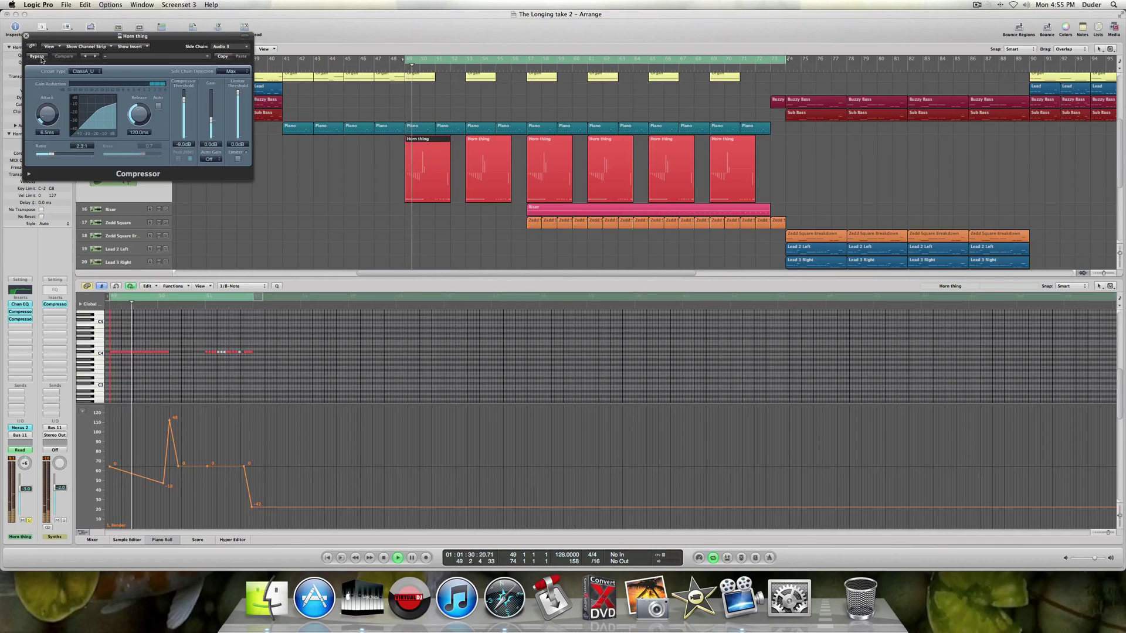
pyautogui.click(26, 36)
pyautogui.press('space')
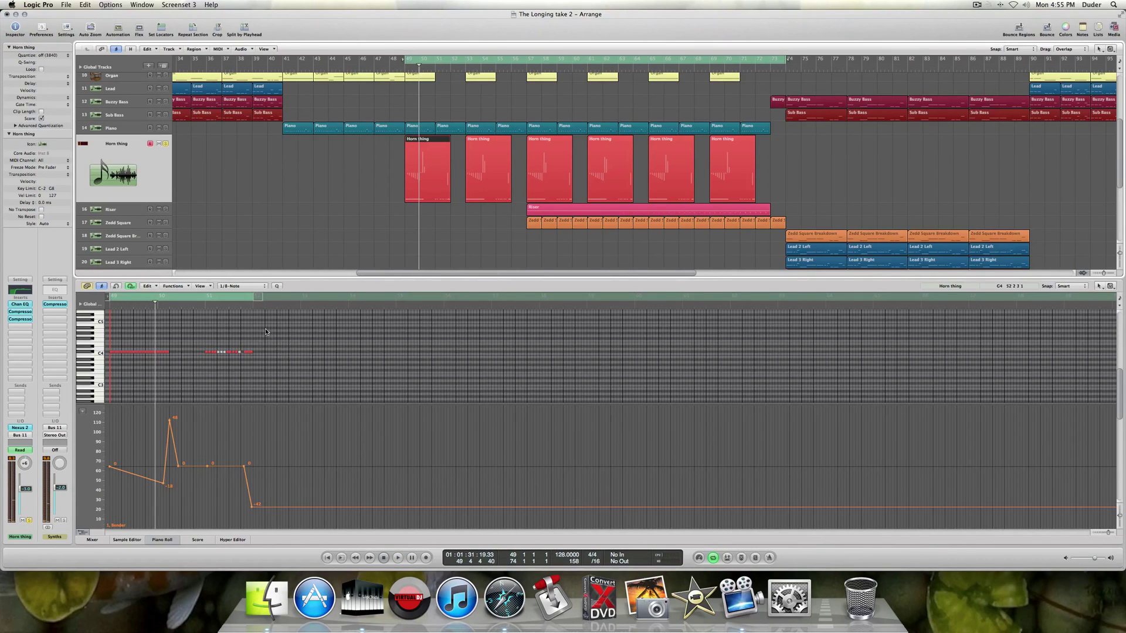
# Turn off solo on the Horn thing track and look over the neighbouring breakdown tracks.
pyautogui.click(166, 144)
pyautogui.scroll(-4, 354, 252)
pyautogui.scroll(1, 354, 252)
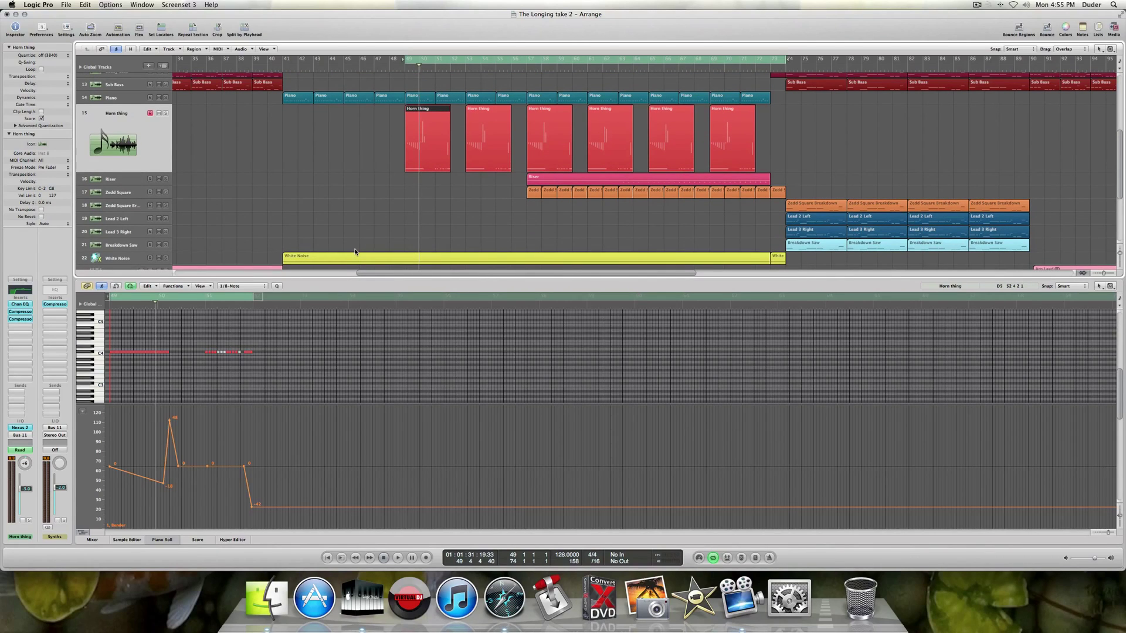
pyautogui.hscroll(-3, 355, 252)
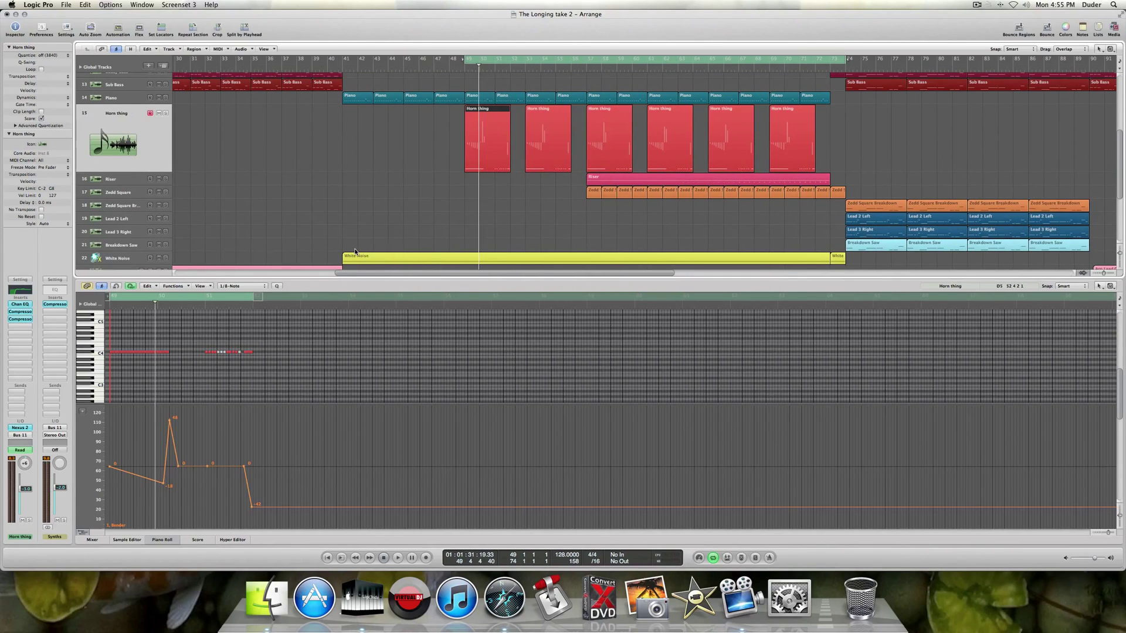
pyautogui.hscroll(4, 354, 251)
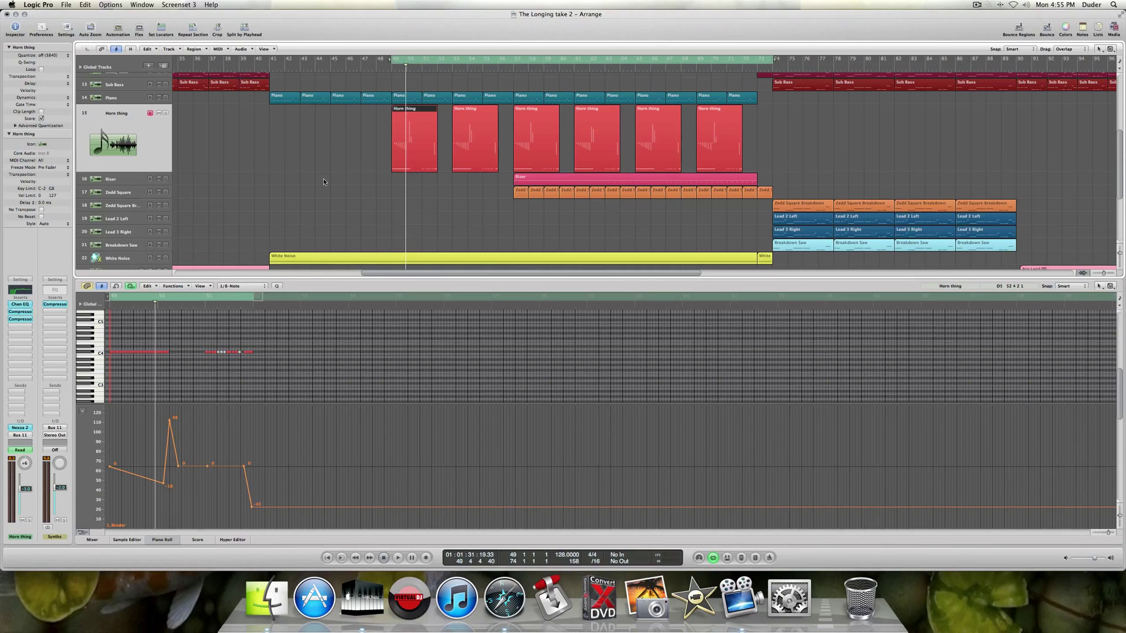
# Solo the Piano, Horn thing, Organ, Kick and Snare tracks and audition them together from bar 49.
pyautogui.scroll(1, 356, 183)
pyautogui.moveTo(165, 120); pyautogui.dragTo(165, 136)
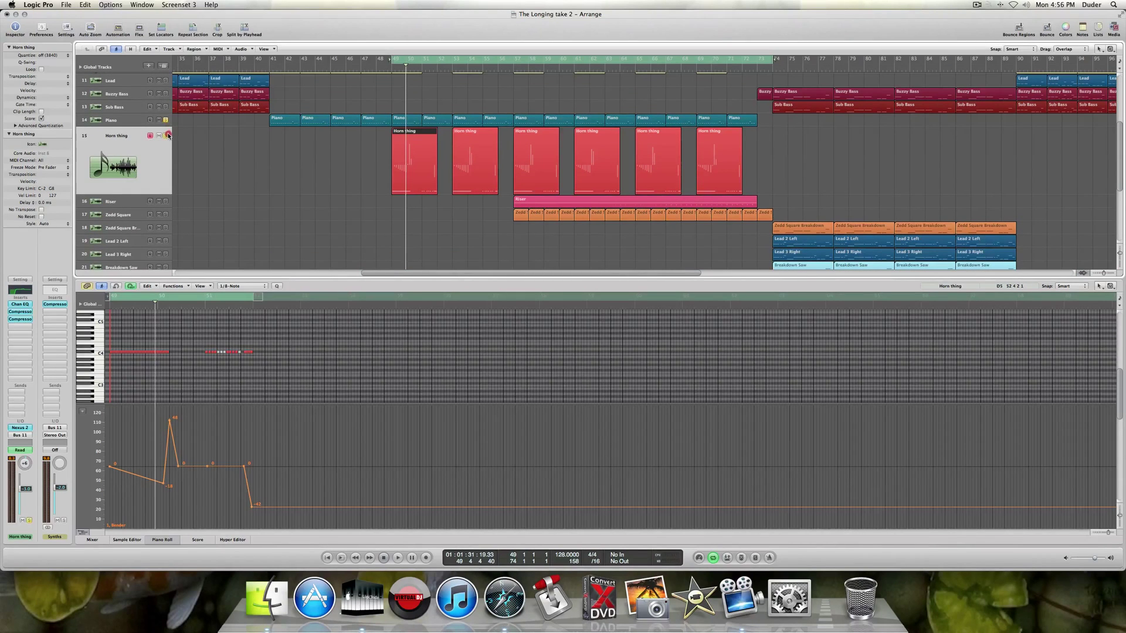
pyautogui.scroll(1, 164, 112)
pyautogui.click(166, 84)
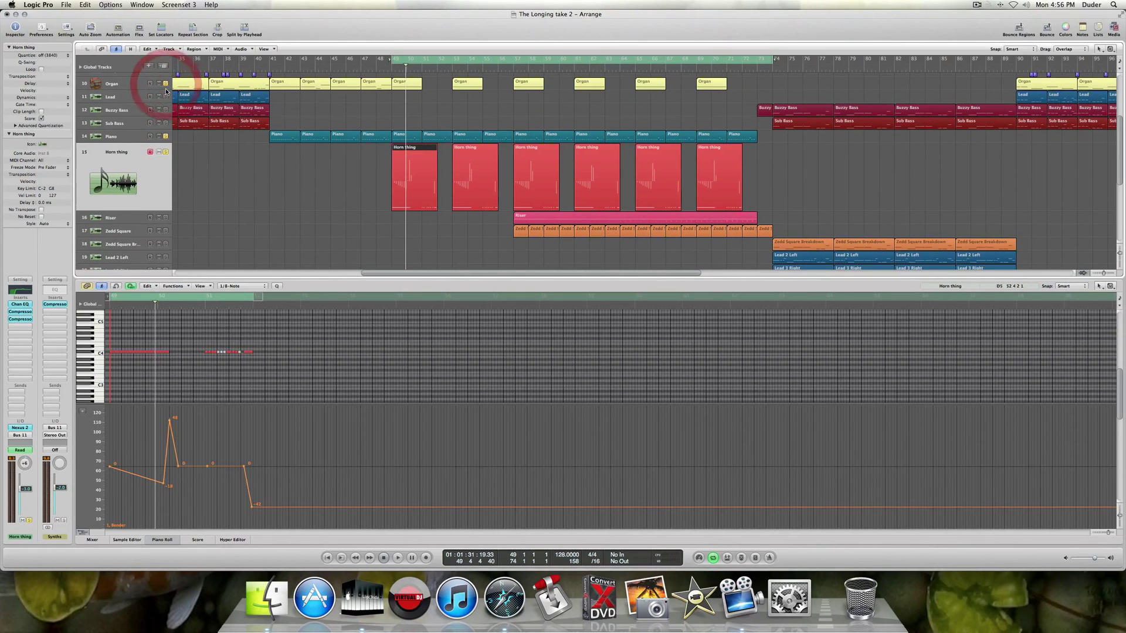
pyautogui.scroll(5, 166, 88)
pyautogui.moveTo(166, 81); pyautogui.dragTo(166, 93)
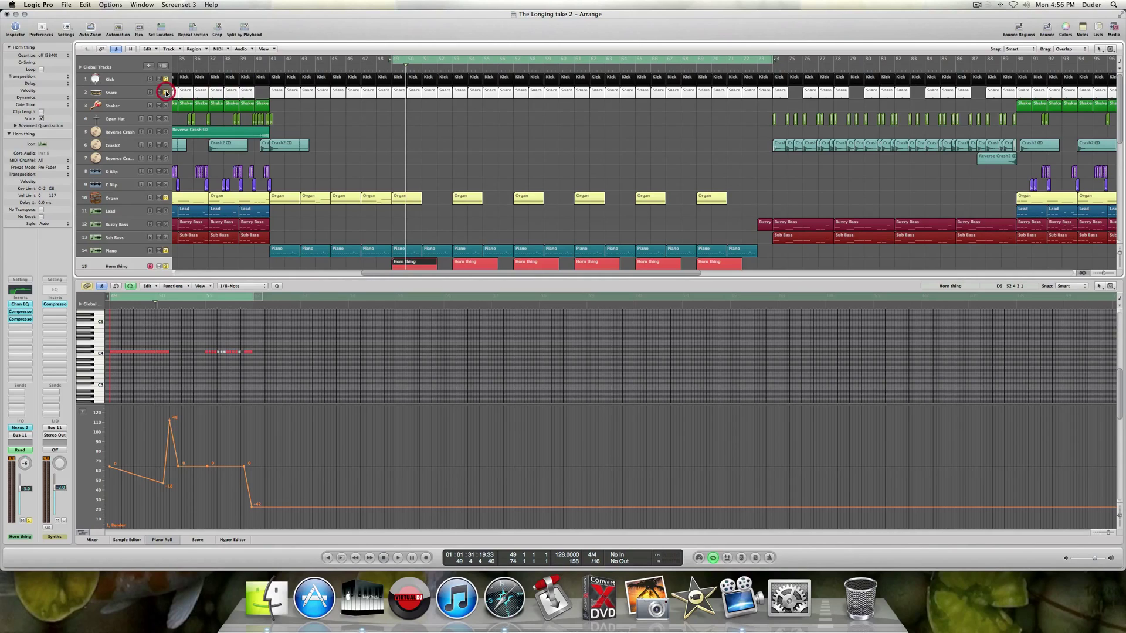
pyautogui.press('space')
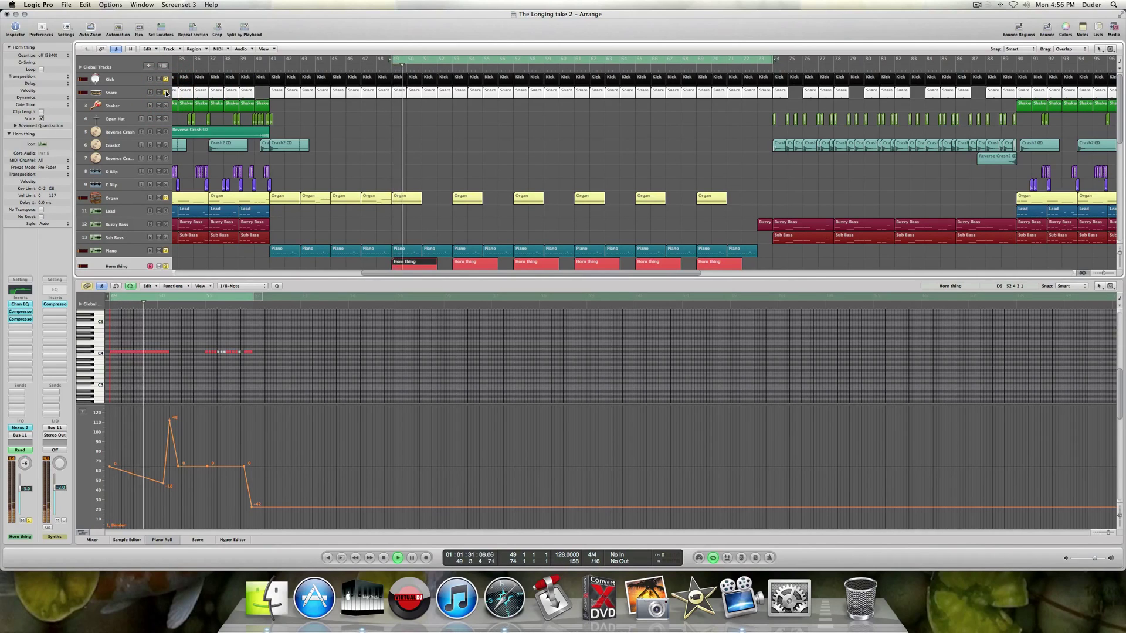
pyautogui.scroll(-5, 398, 198)
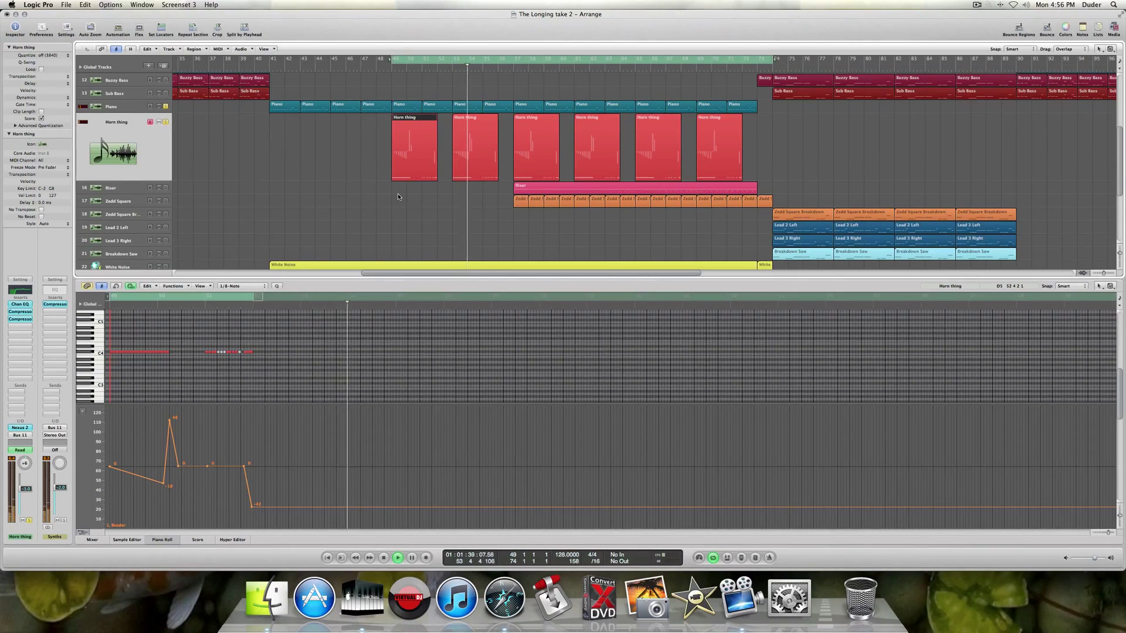
pyautogui.press('space')
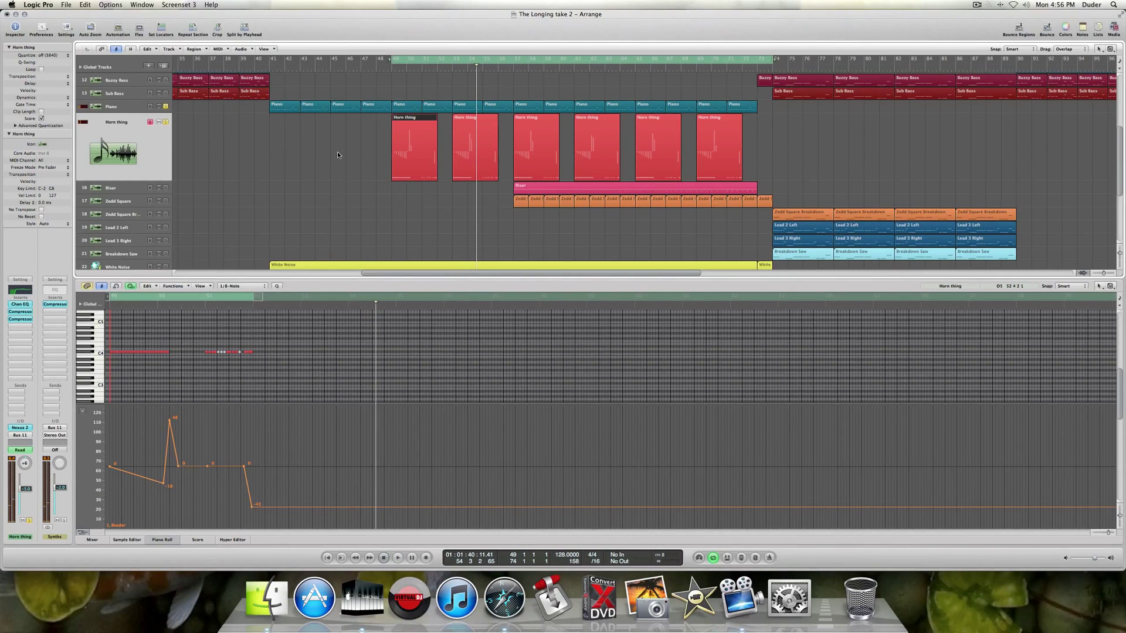
# Turn off solo on the Horn thing, Piano, Kick, Snare and Organ tracks.
pyautogui.click(164, 120)
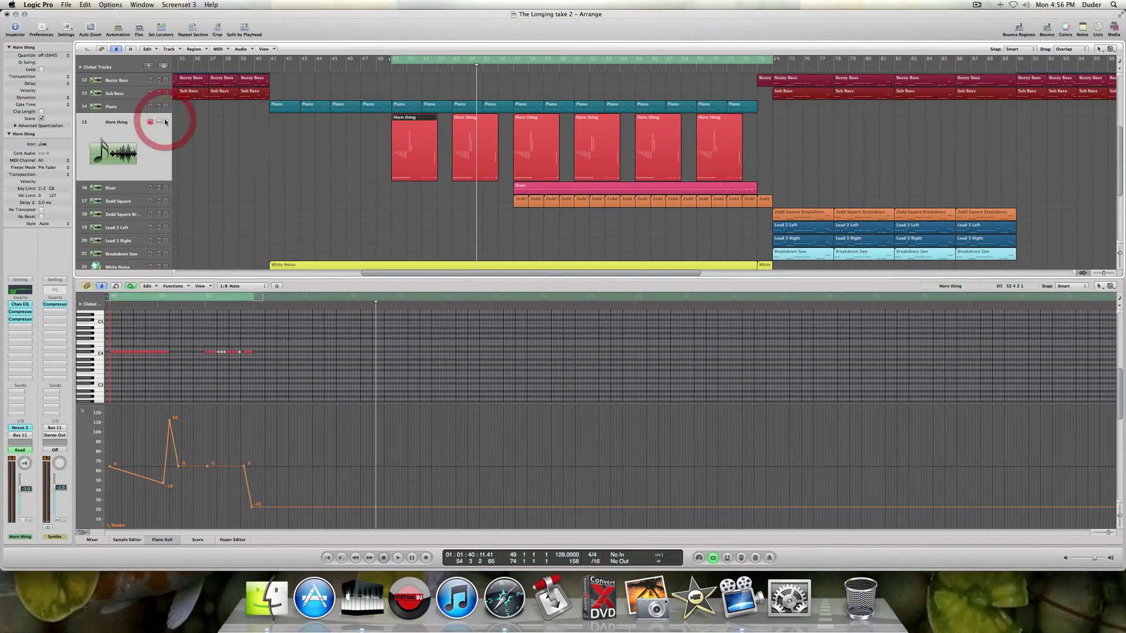
pyautogui.click(168, 101)
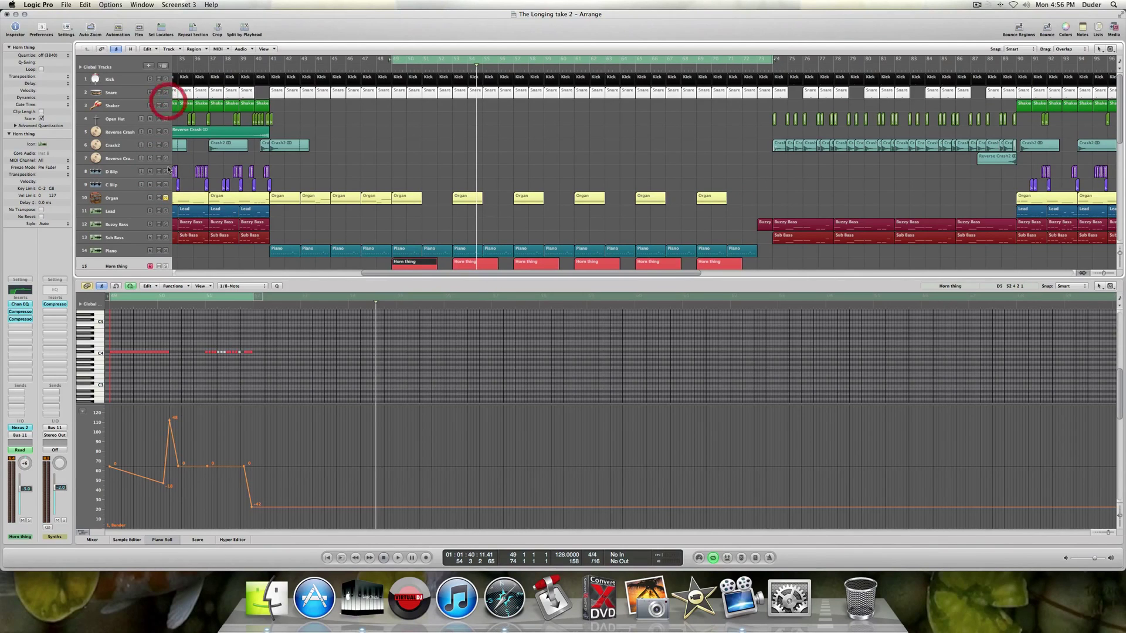
pyautogui.click(170, 199)
pyautogui.scroll(-5, 285, 214)
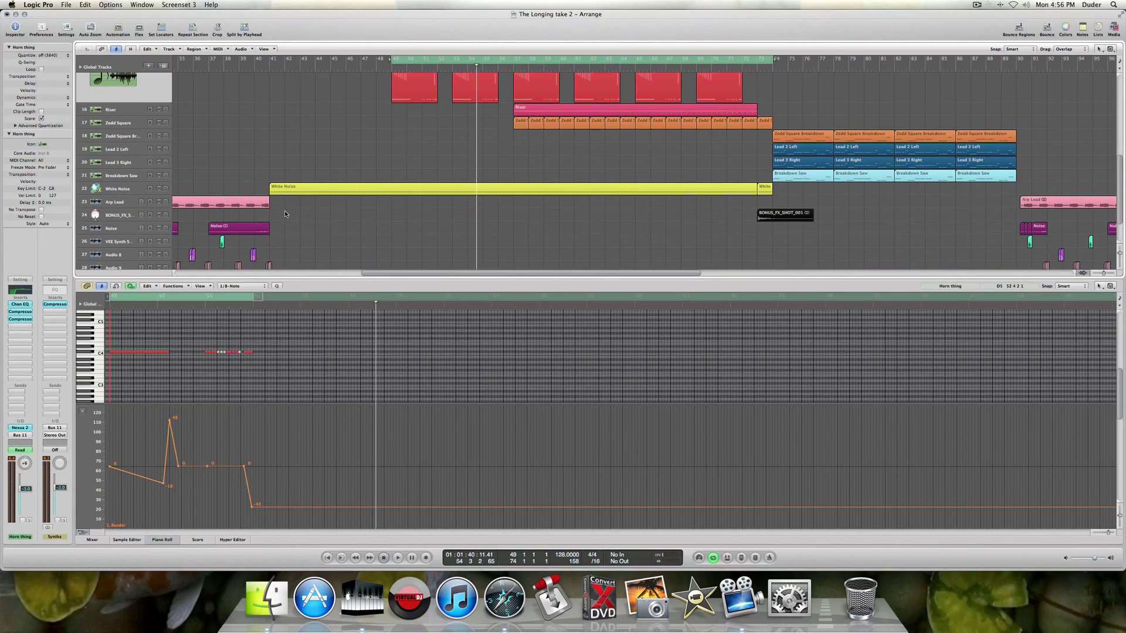
# Select the Riser track and shorten the cycle range so it starts at bar 57, where the Riser region begins.
pyautogui.click(110, 109)
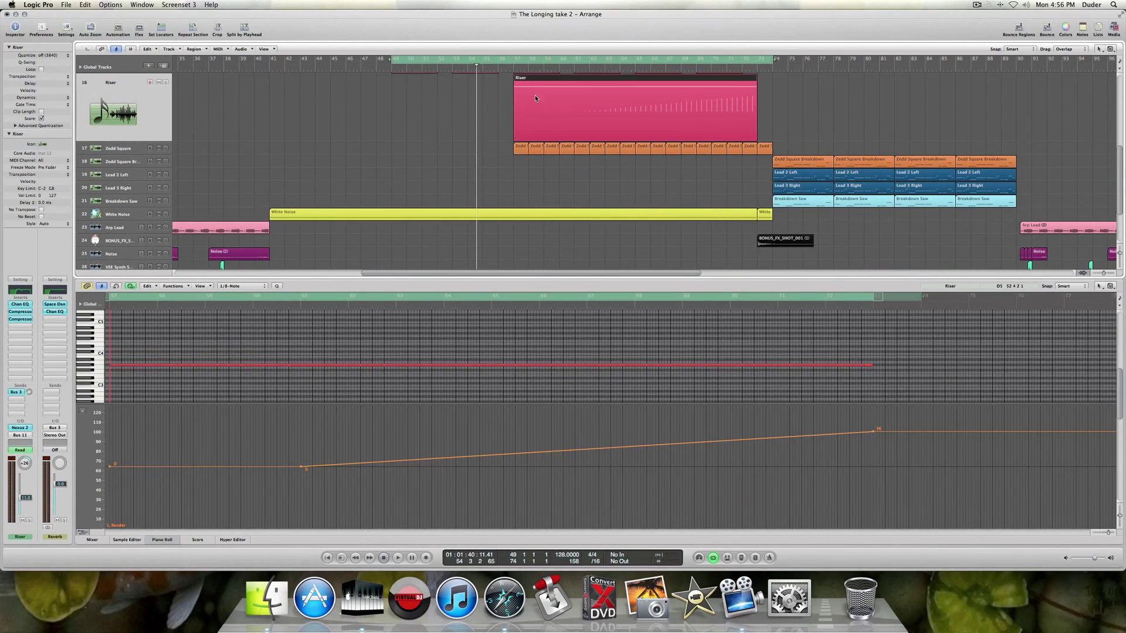
pyautogui.moveTo(393, 59); pyautogui.dragTo(514, 66)
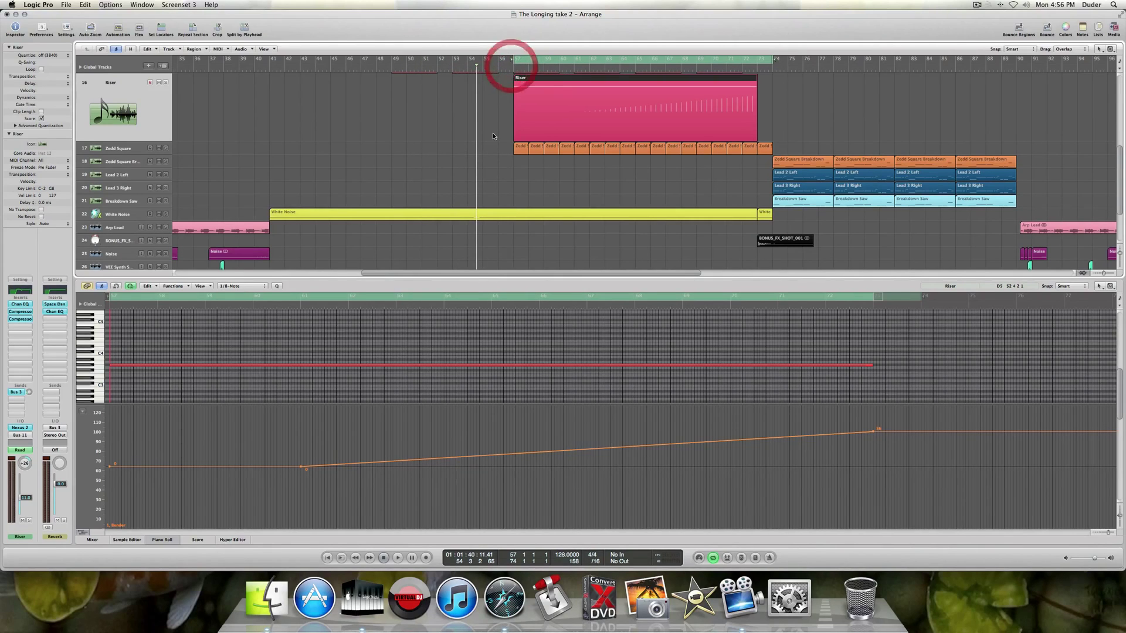
pyautogui.scroll(5, 492, 132)
pyautogui.scroll(-5, 493, 132)
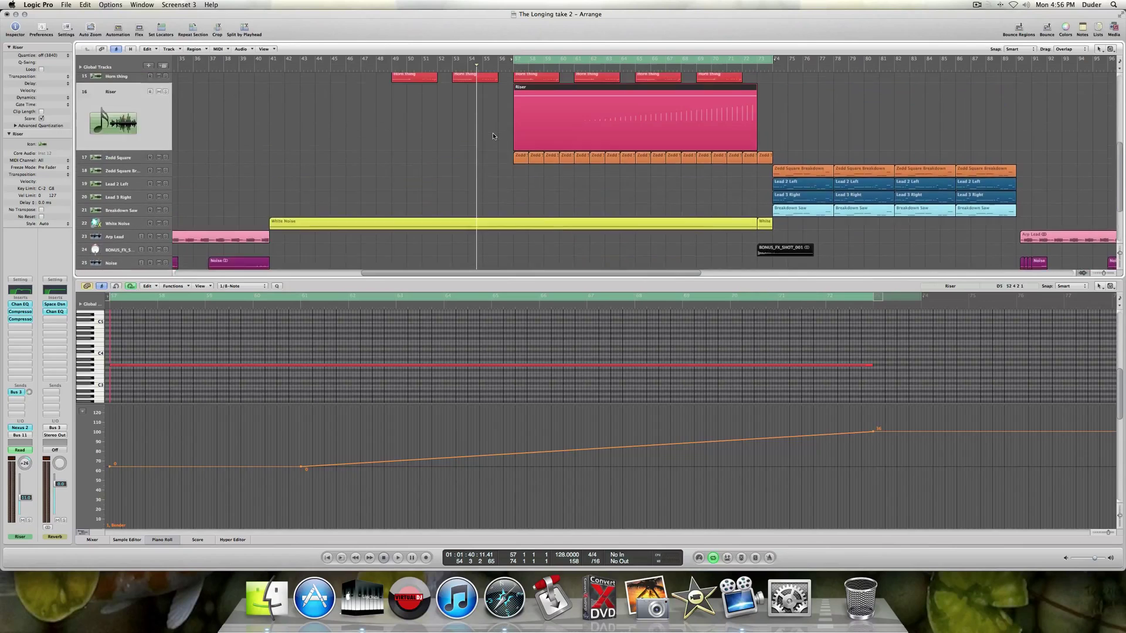
pyautogui.click(139, 141)
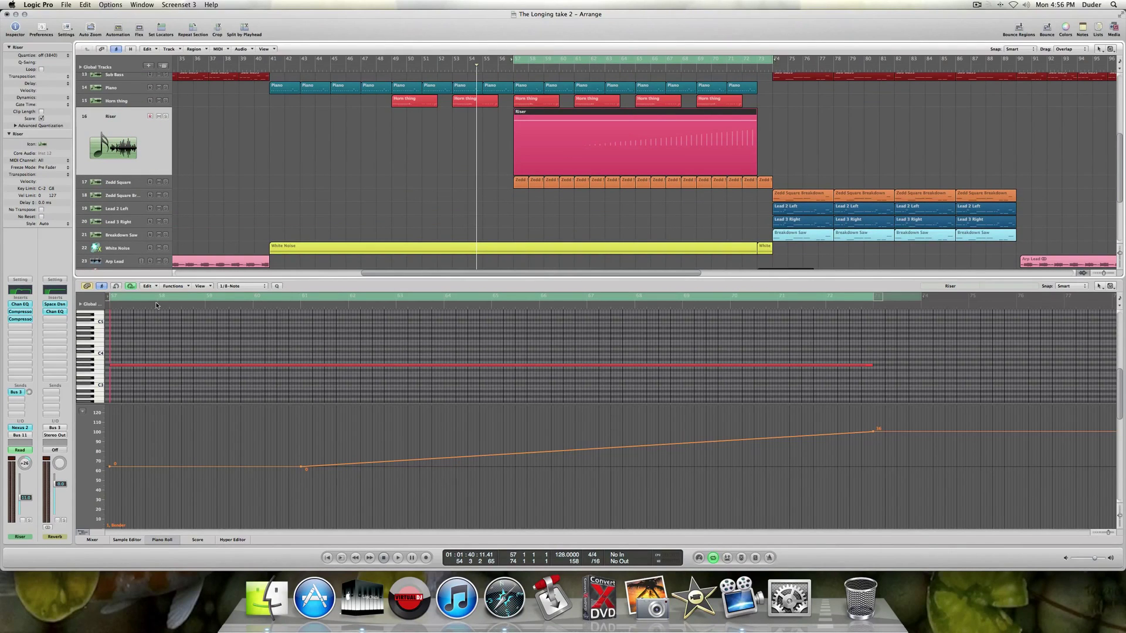
# Open the Riser's Nexus 2 instrument on its preset library, solo the track and audition the AR Dutch Lead 1 preset.
pyautogui.click(17, 431)
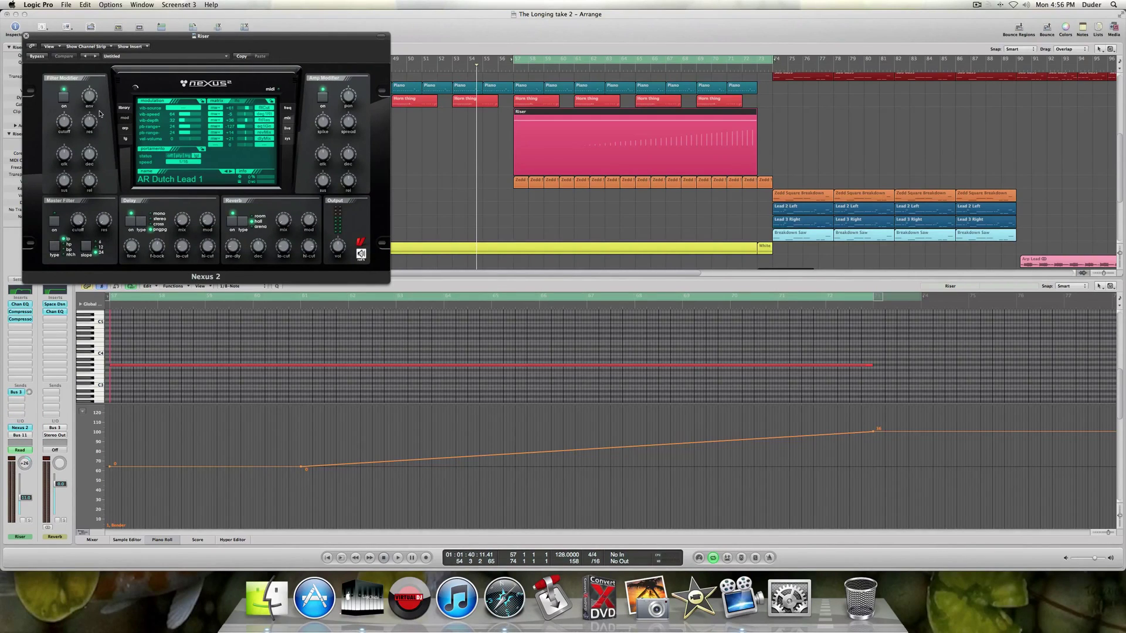
pyautogui.click(117, 109)
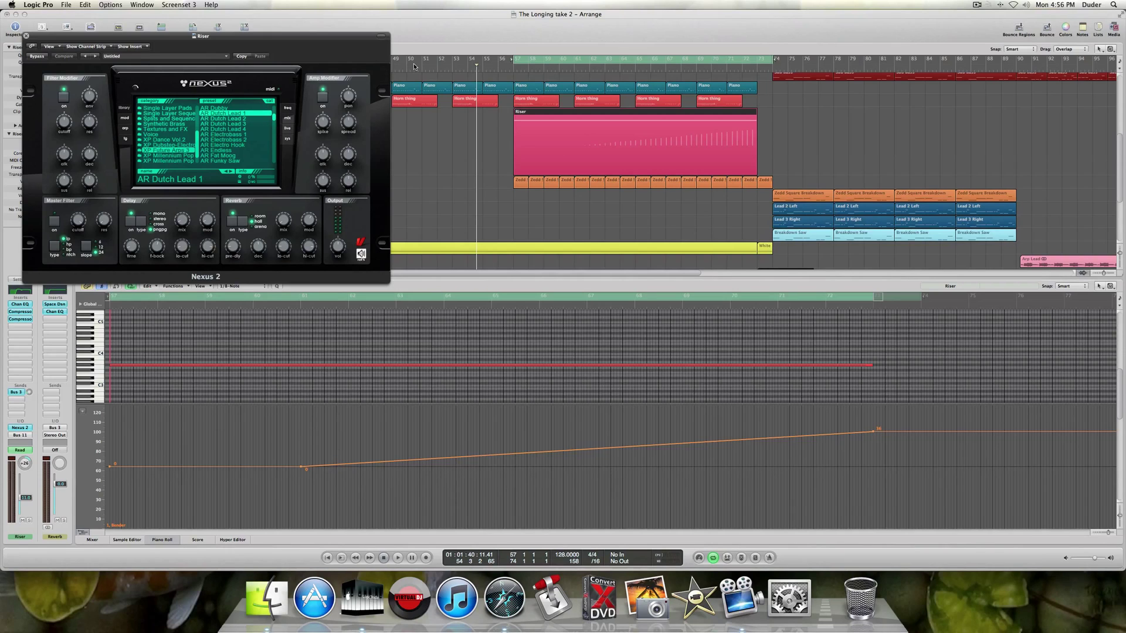
pyautogui.press('space')
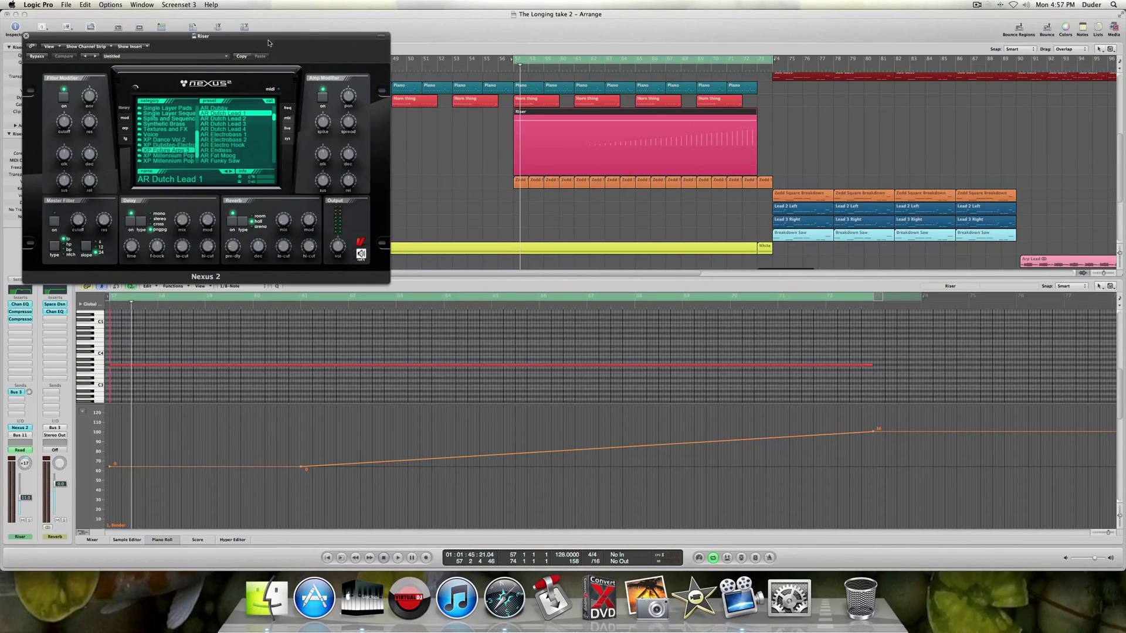
pyautogui.moveTo(269, 42); pyautogui.dragTo(575, 63)
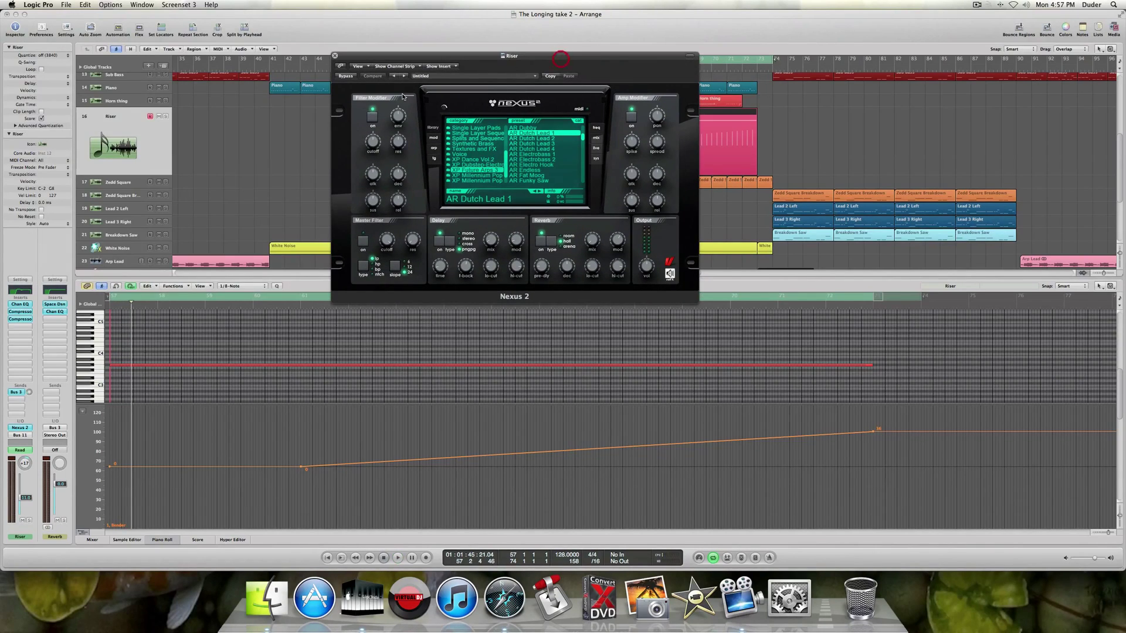
pyautogui.click(165, 117)
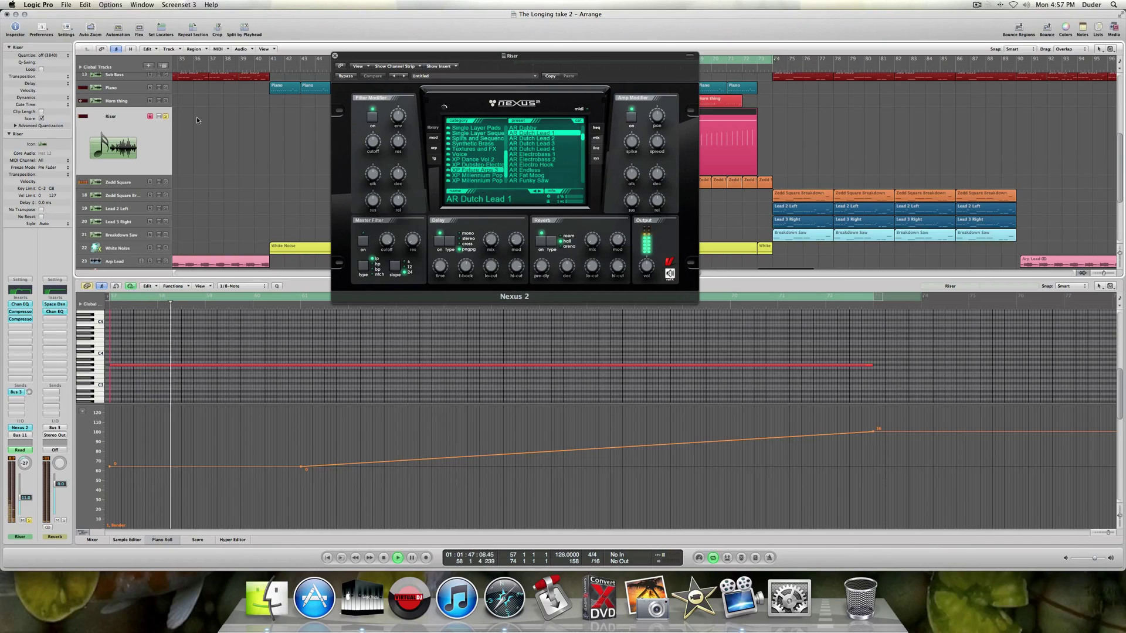
pyautogui.moveTo(476, 54); pyautogui.dragTo(364, 80)
pyautogui.press('space')
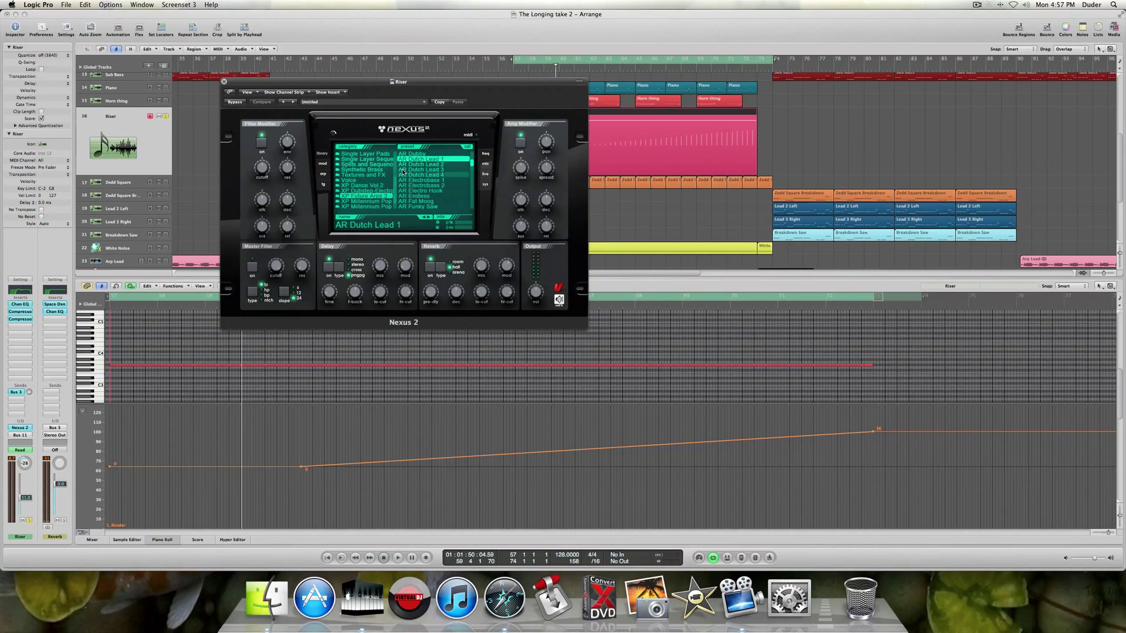
# Examine the modulation, effects and arpeggiator pages of the Riser's Nexus 2, close it and deselect the Riser region.
pyautogui.click(324, 166)
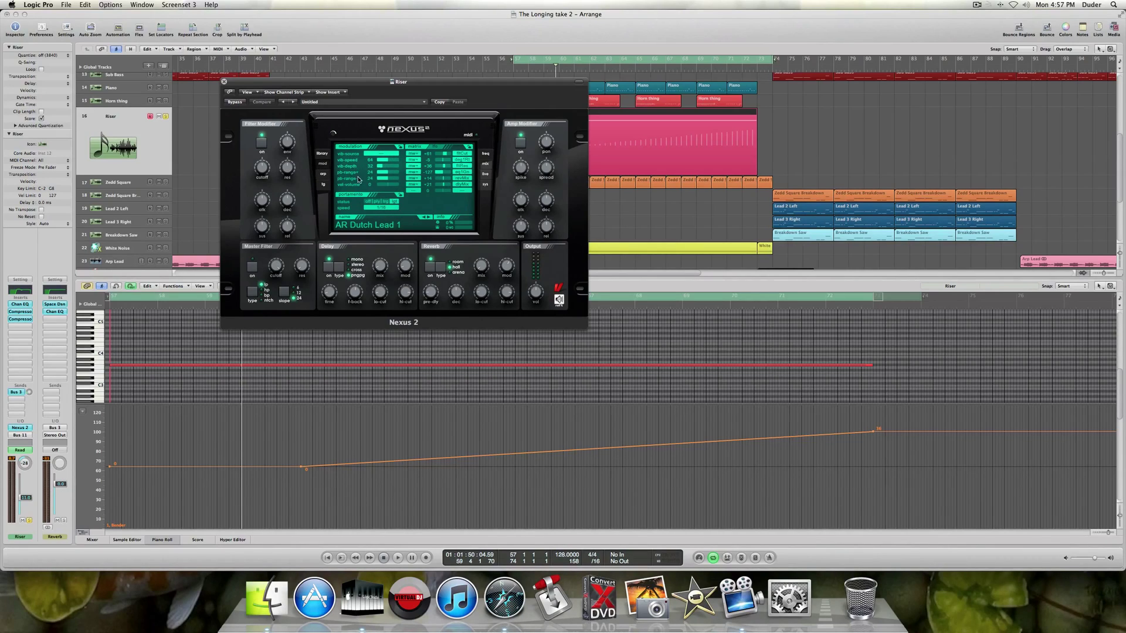
pyautogui.click(439, 149)
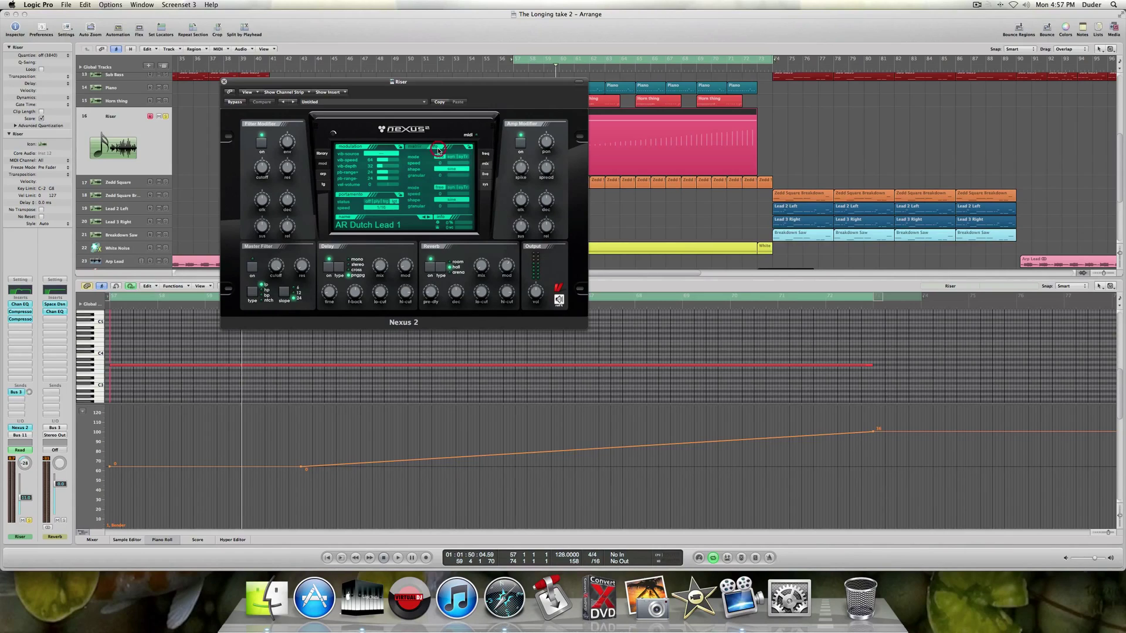
pyautogui.click(483, 158)
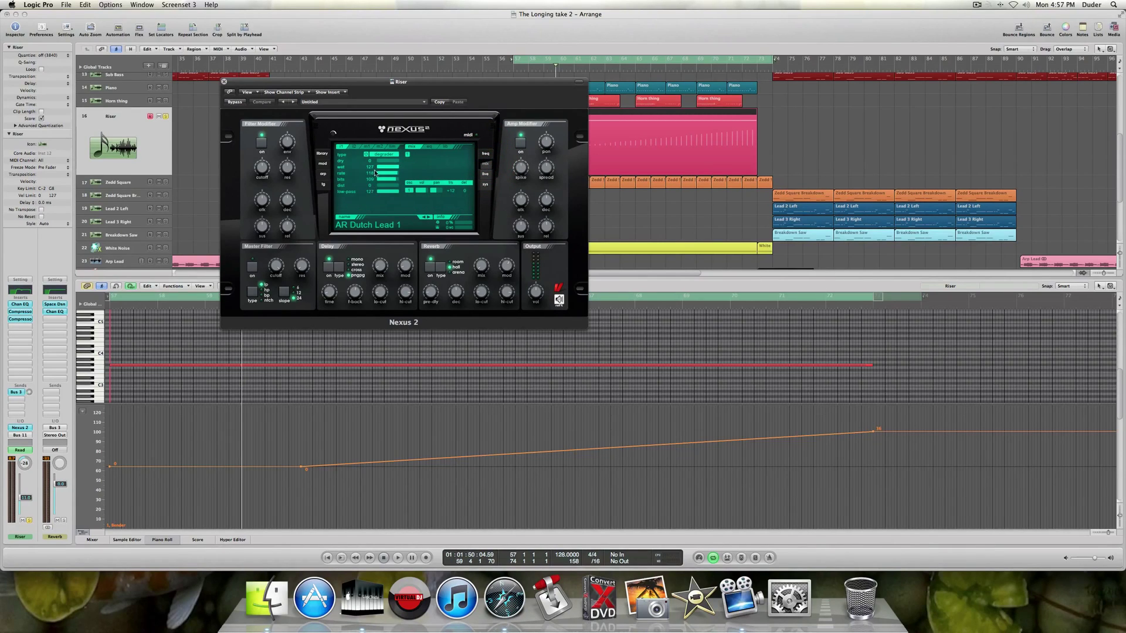
pyautogui.click(322, 164)
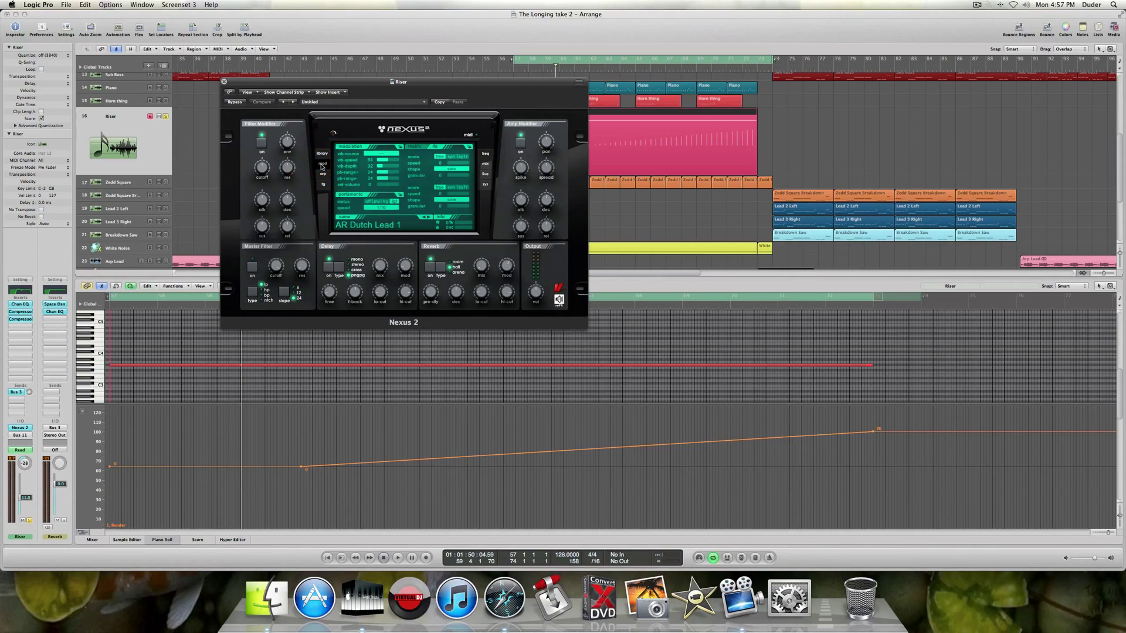
pyautogui.click(323, 174)
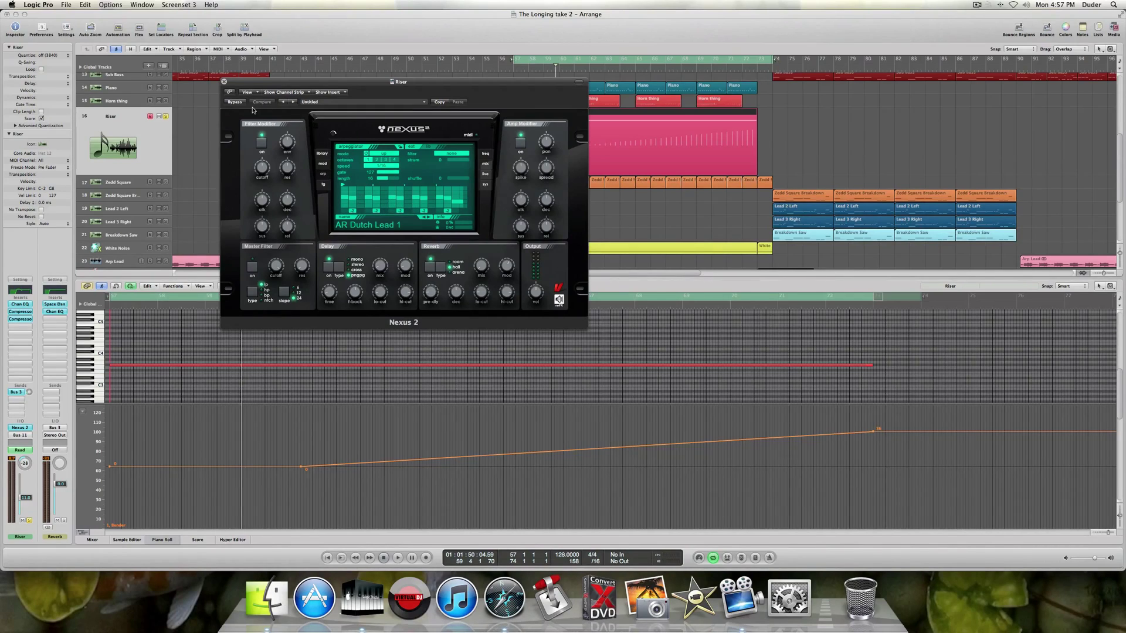
pyautogui.click(223, 82)
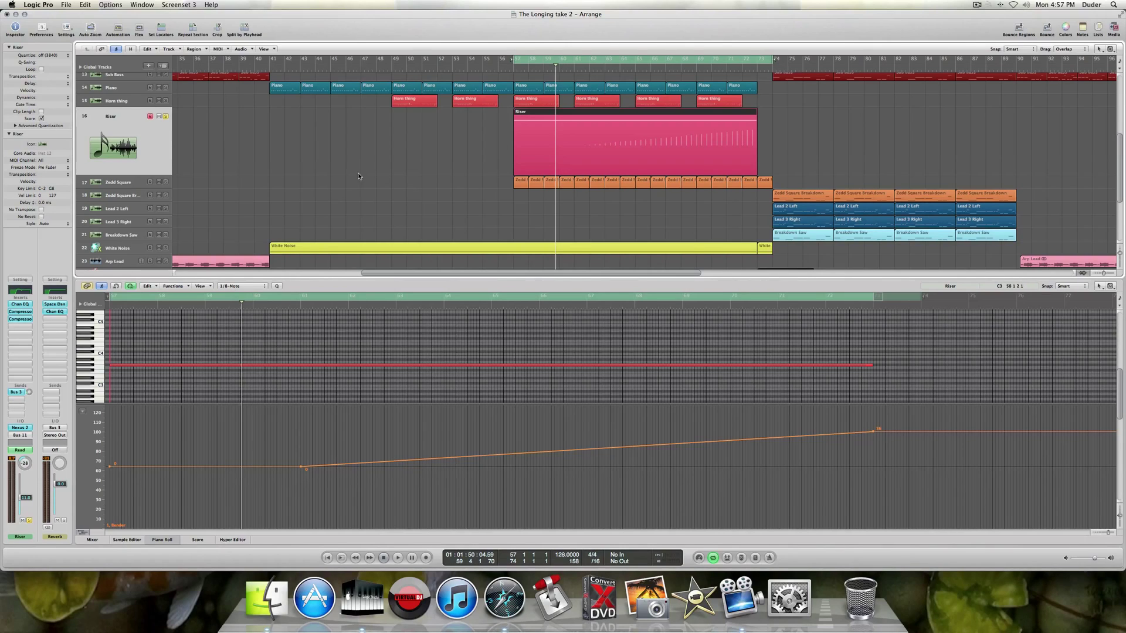
pyautogui.click(377, 189)
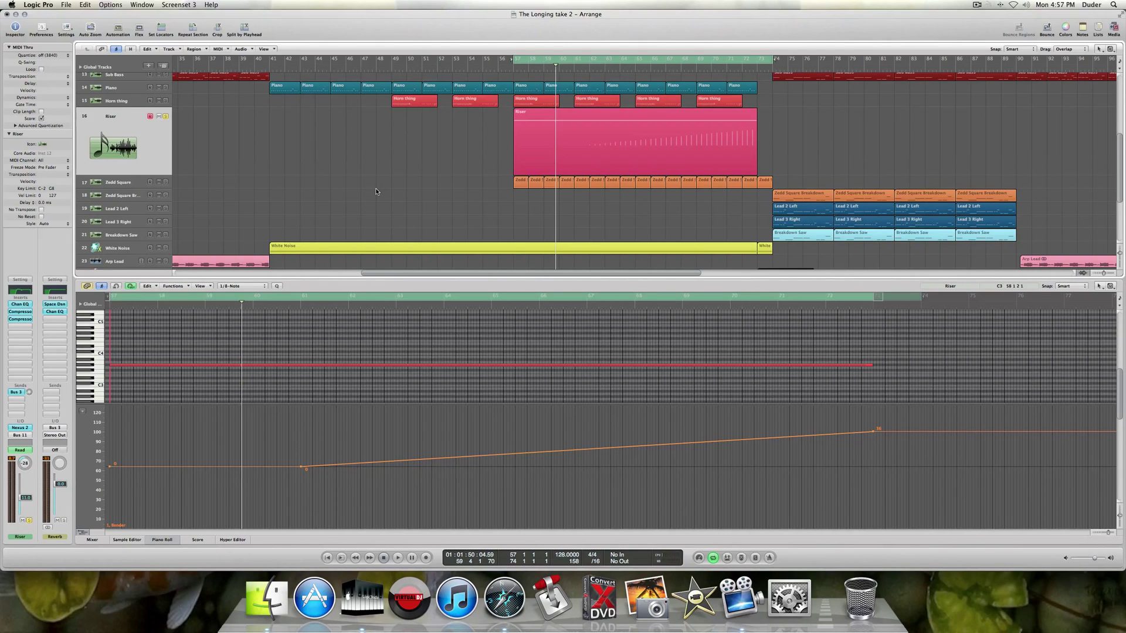
# Play the soloed Riser and bypass its Channel EQ and both Compressors during playback.
pyautogui.press('space')
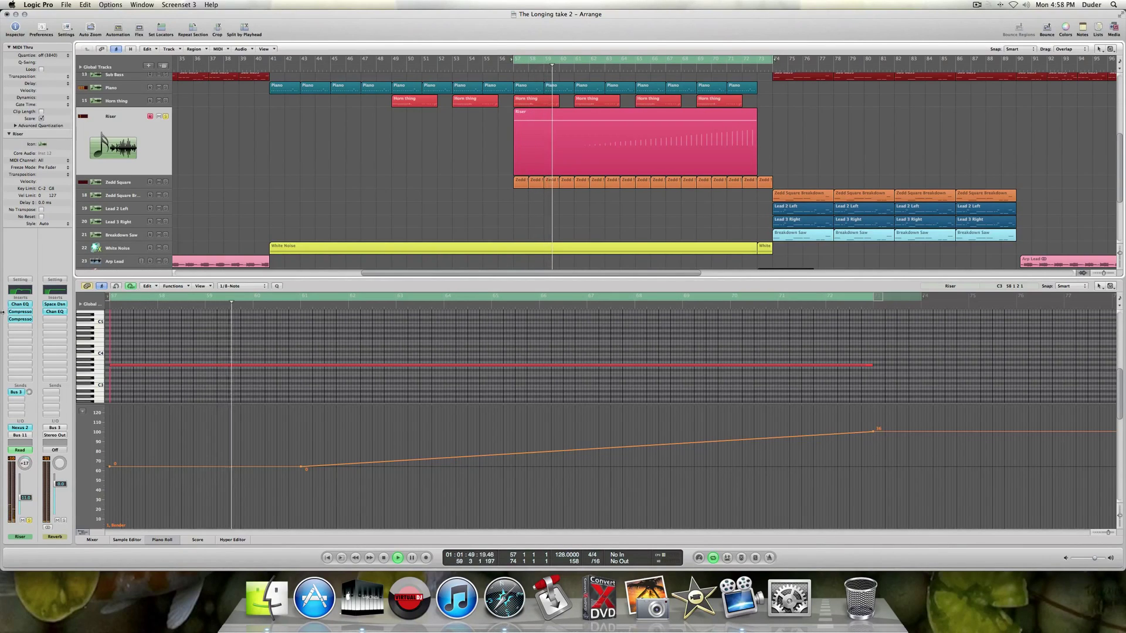
pyautogui.click(24, 302)
pyautogui.click(24, 312)
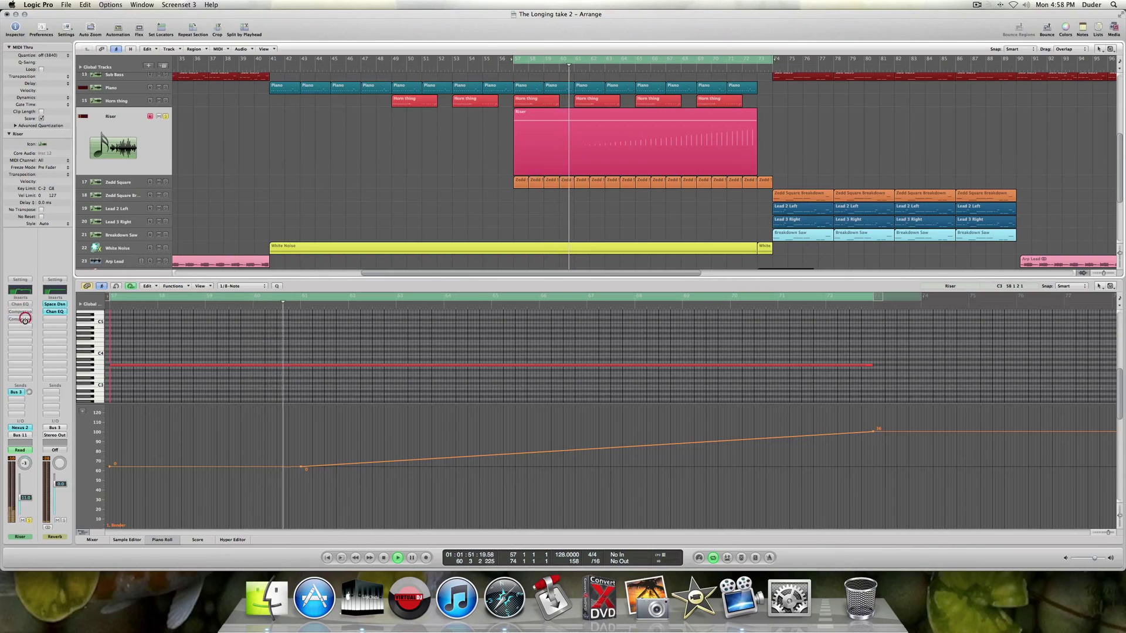
pyautogui.click(25, 319)
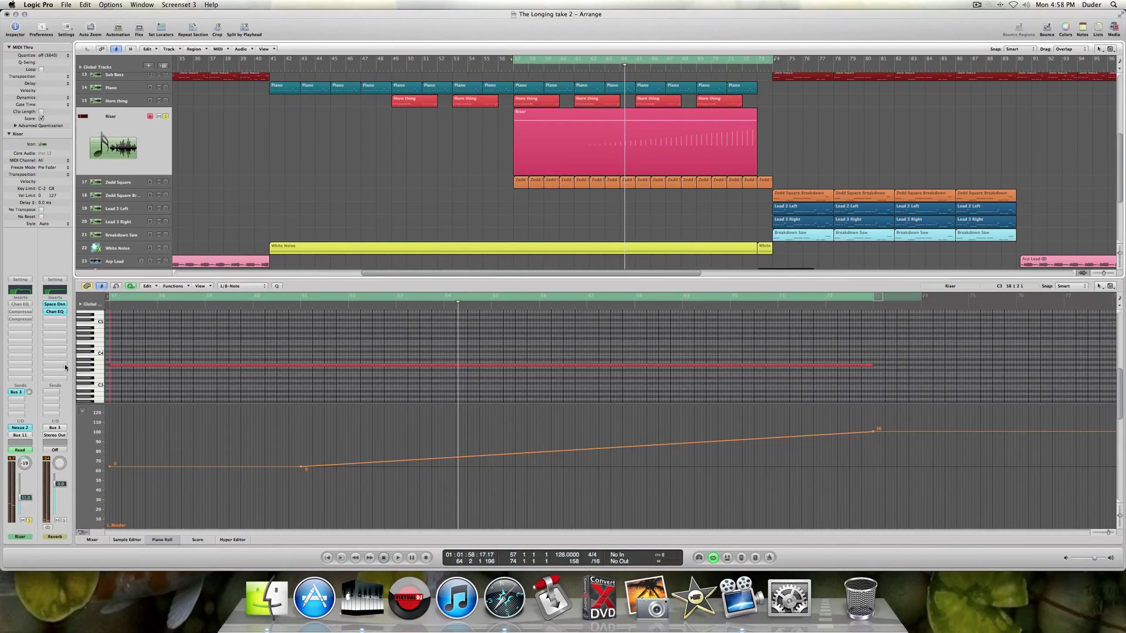
# Show the Riser track's Pan automation in the arrangement and audition the panning from bar 57.
pyautogui.press('a')
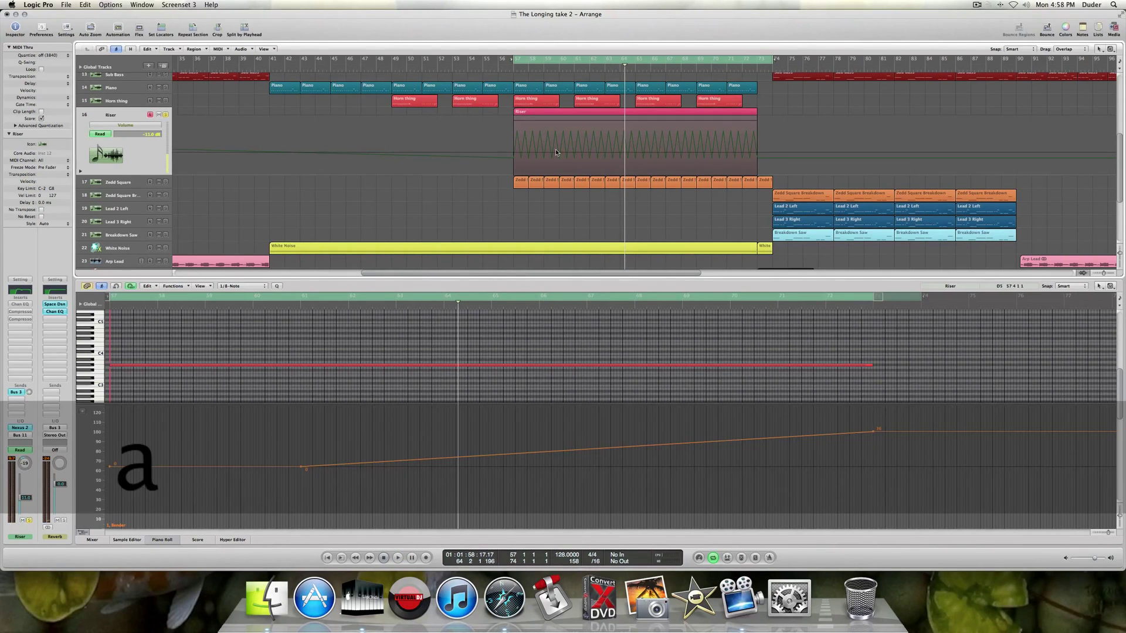
pyautogui.click(98, 124)
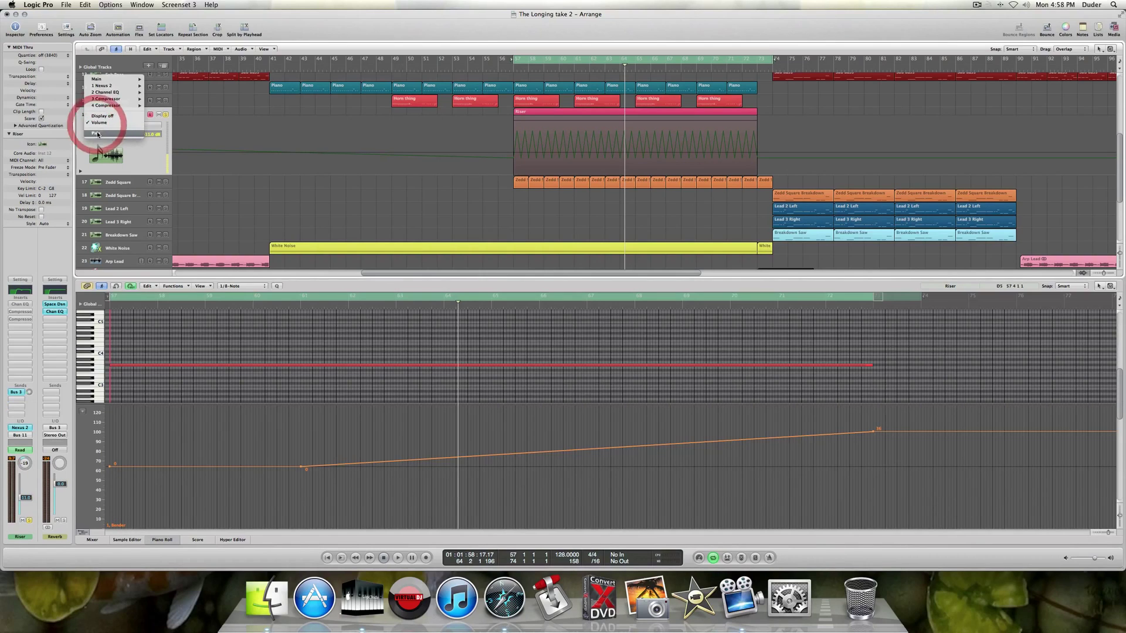
pyautogui.click(101, 136)
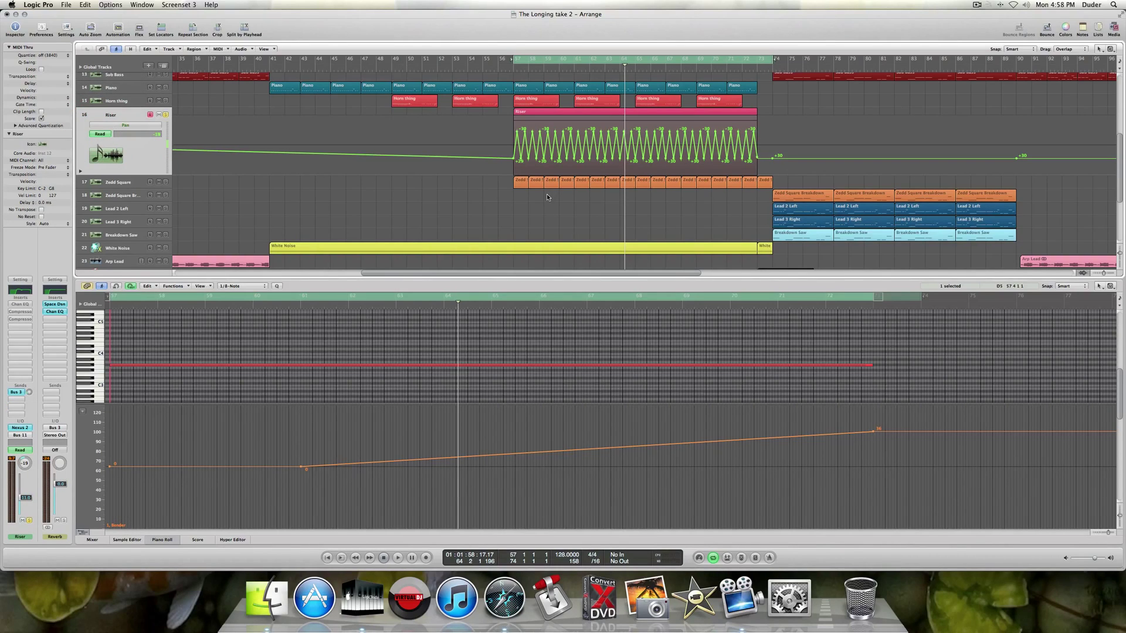
pyautogui.press('space')
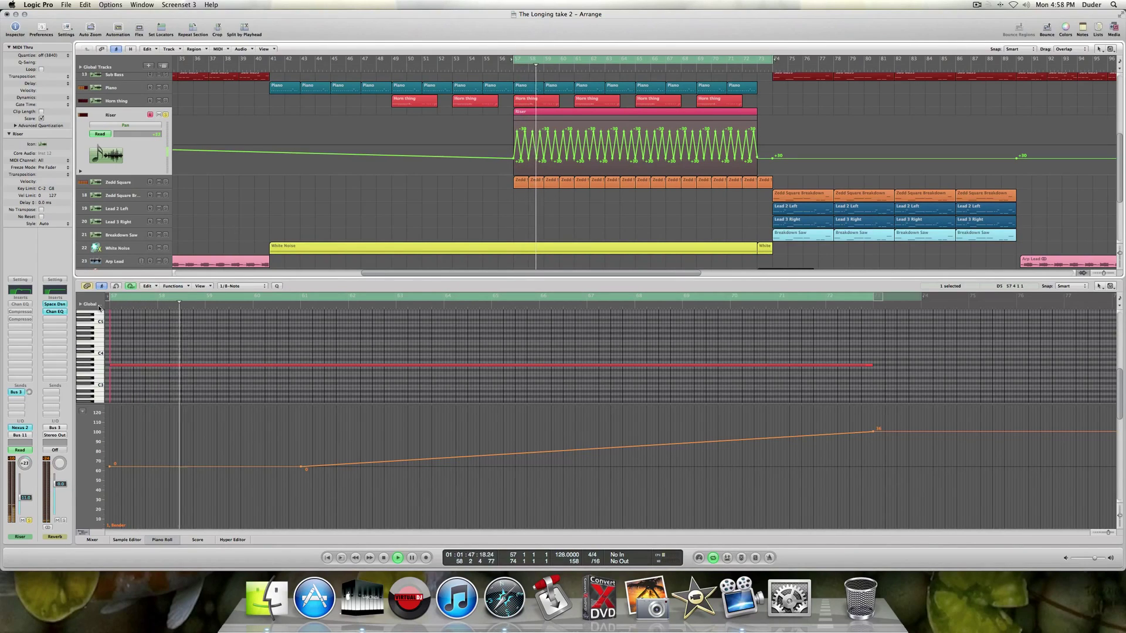
pyautogui.press('space')
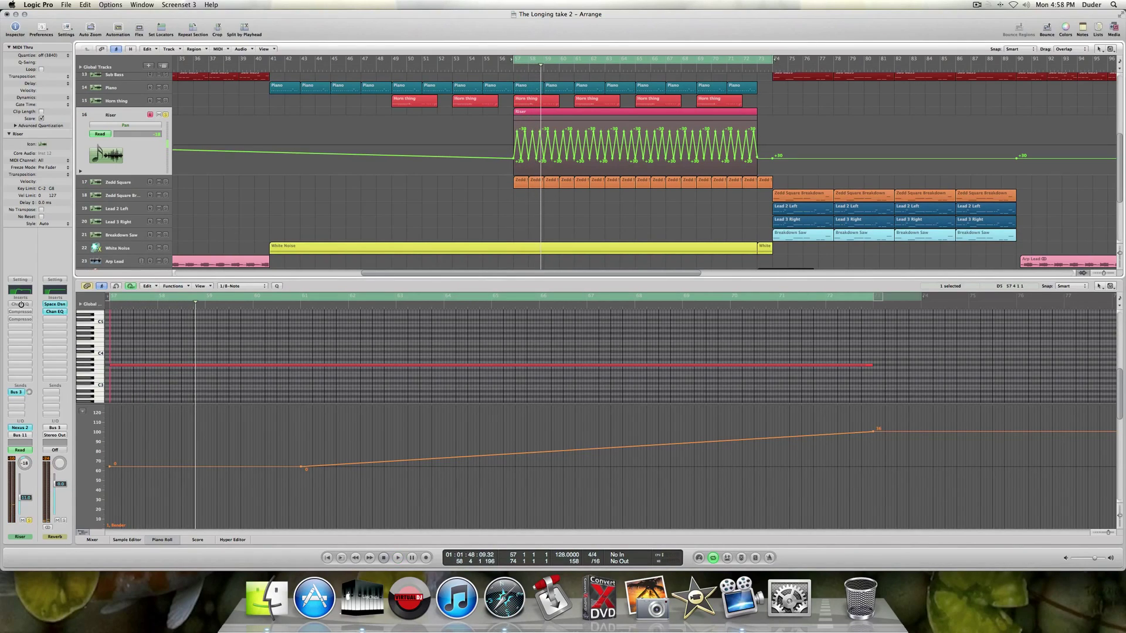
# Re-enable the Riser's Channel EQ, compare it bypassed and active during playback, and close it.
pyautogui.click(20, 303)
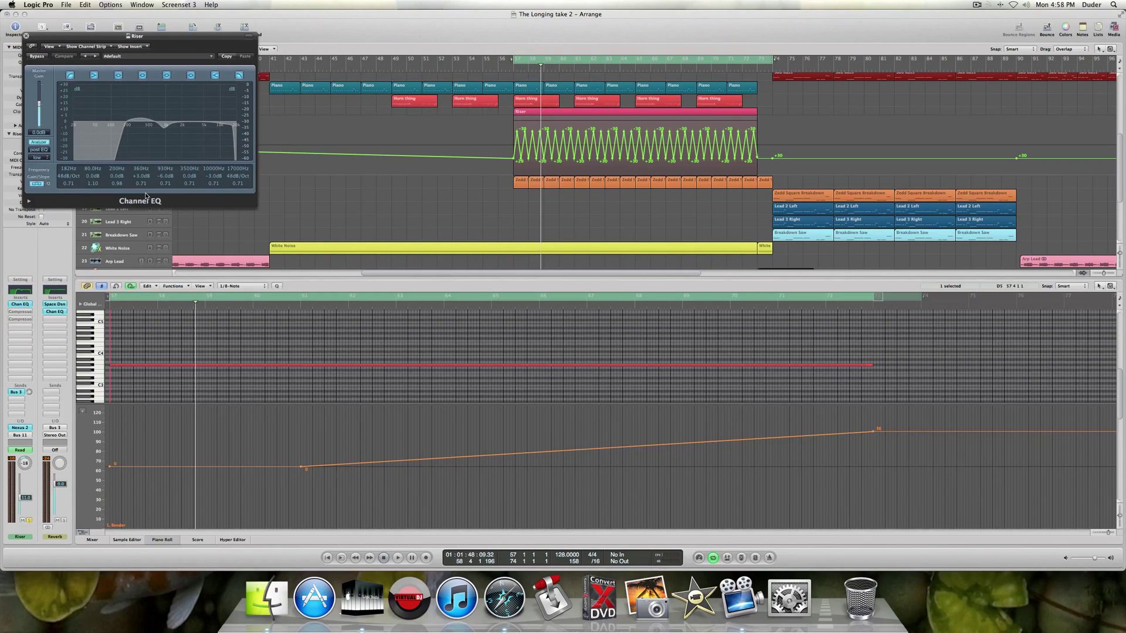
pyautogui.press('space')
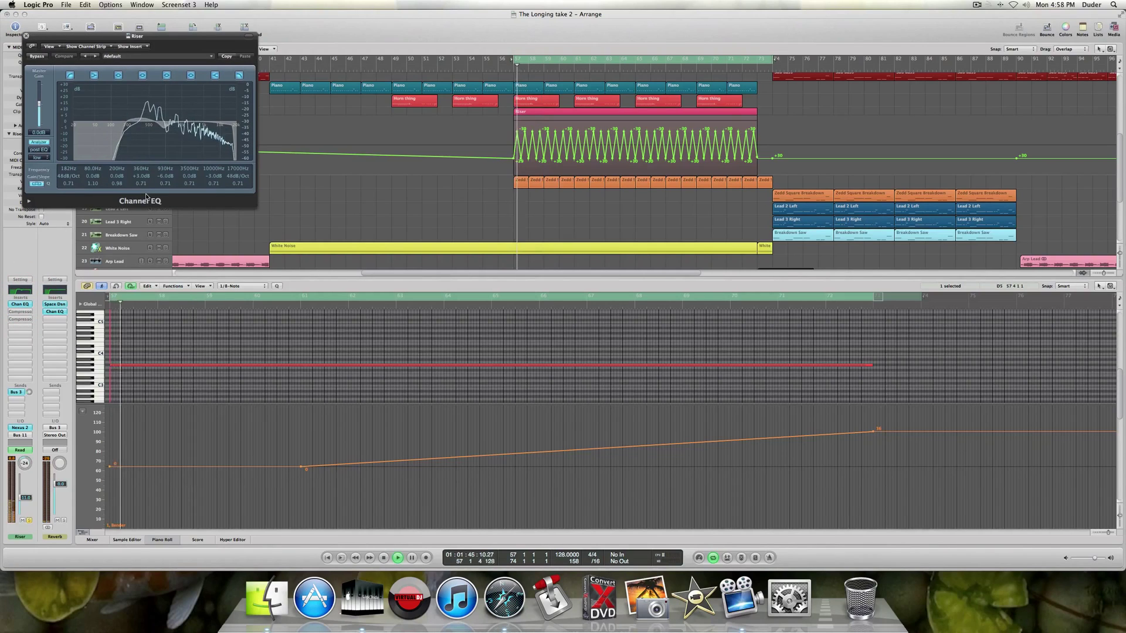
pyautogui.click(37, 57)
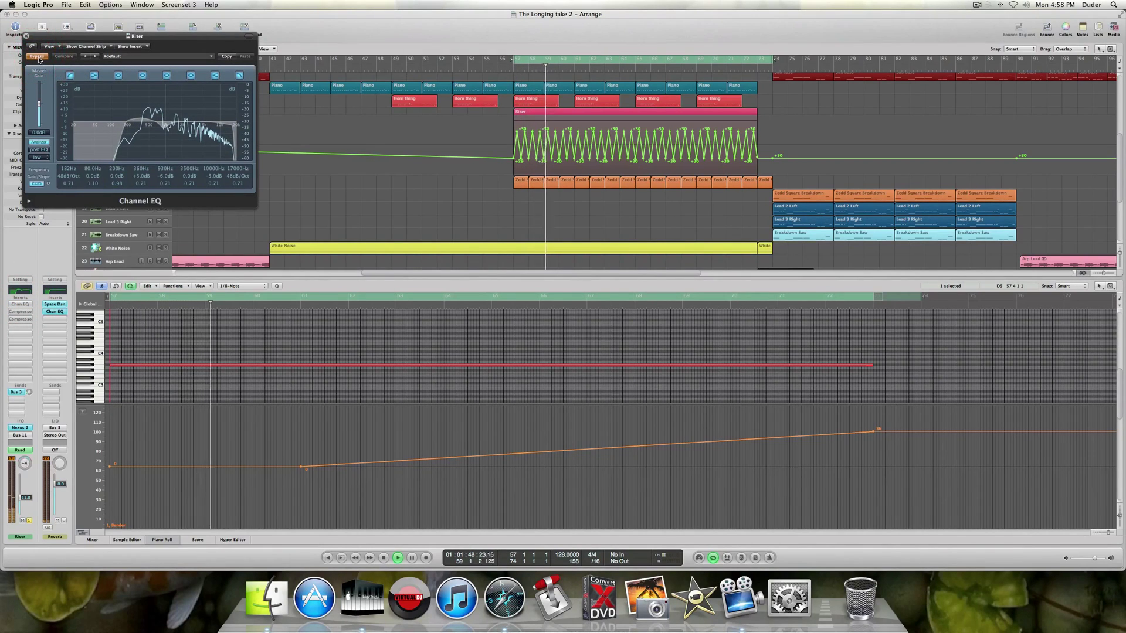
pyautogui.click(37, 56)
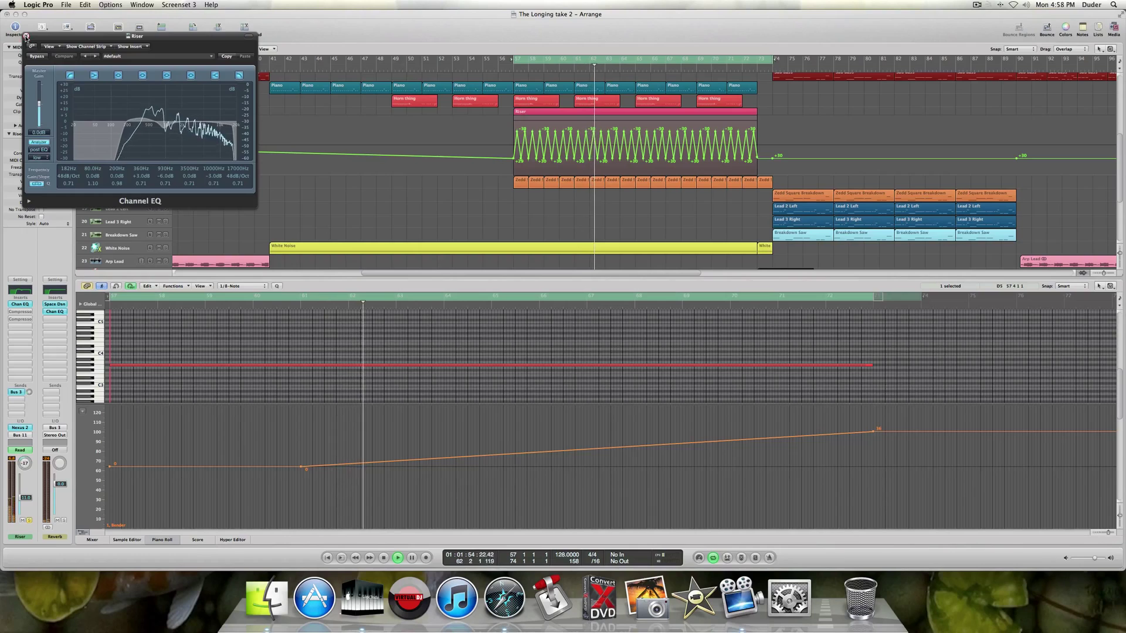
pyautogui.click(25, 37)
pyautogui.press('space')
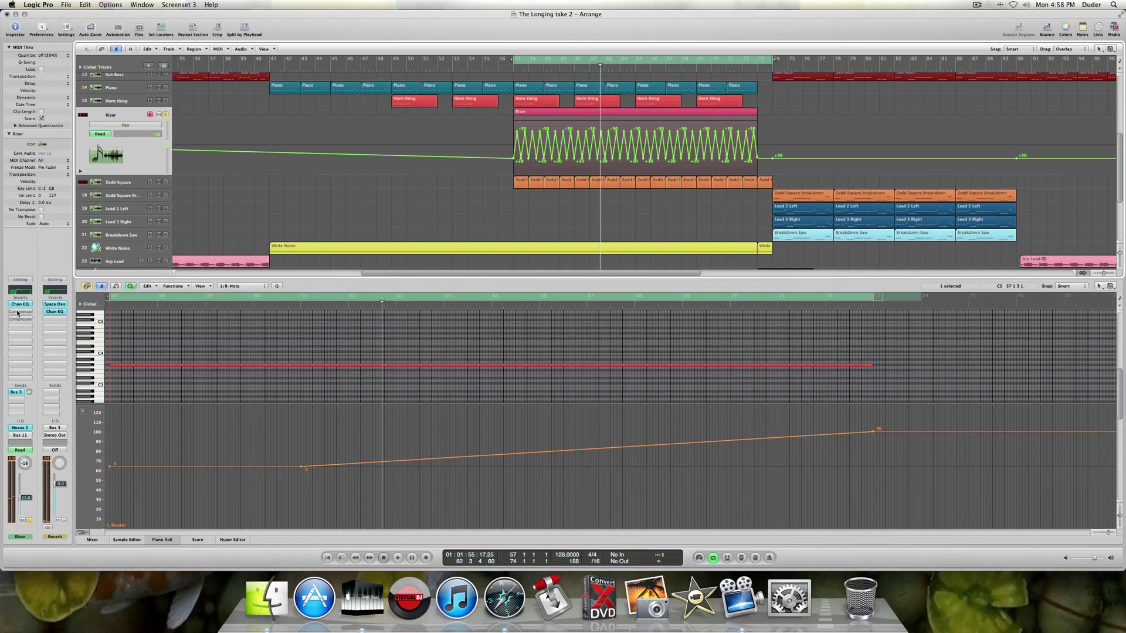
# Re-enable the Riser's first Compressor, audition the track with it from bar 57, and close the plug-in.
pyautogui.click(19, 312)
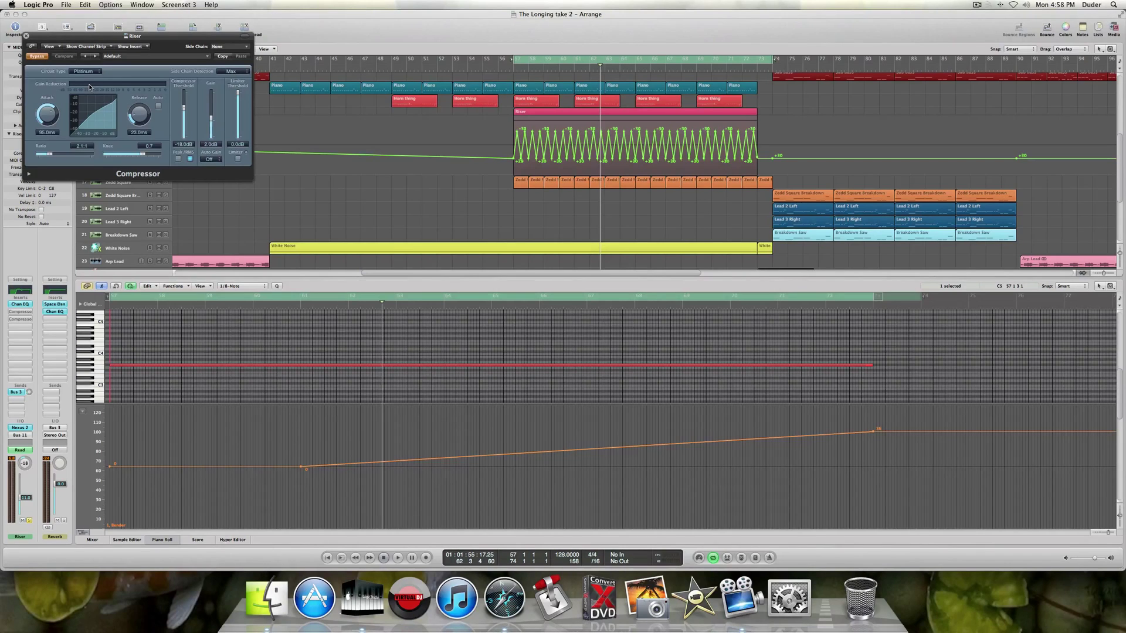
pyautogui.click(37, 57)
pyautogui.press('space')
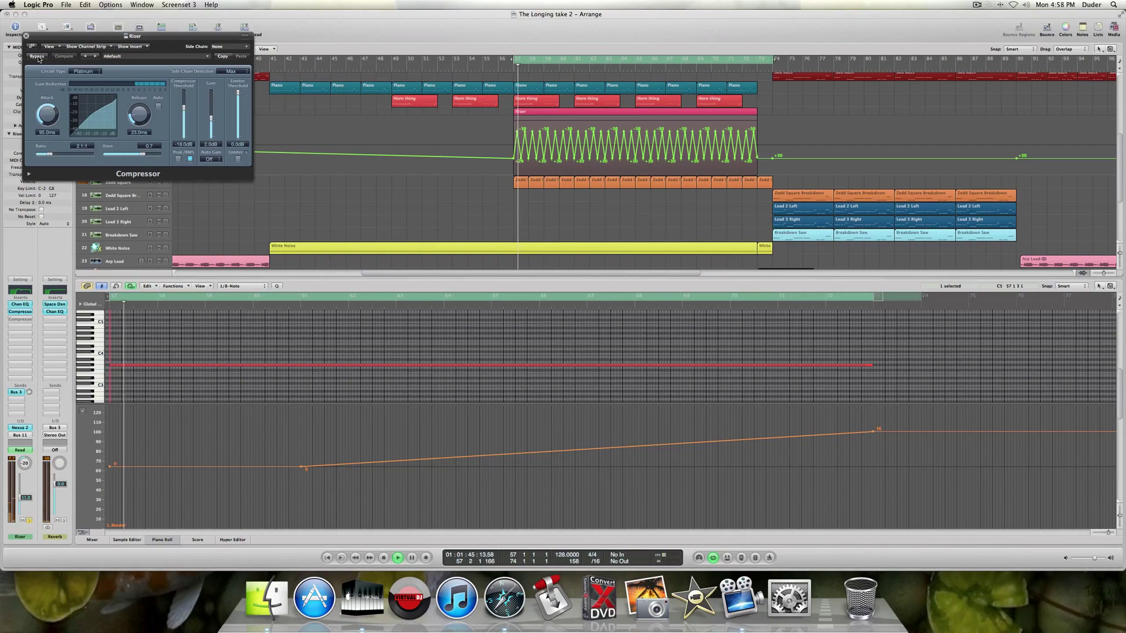
pyautogui.press('space')
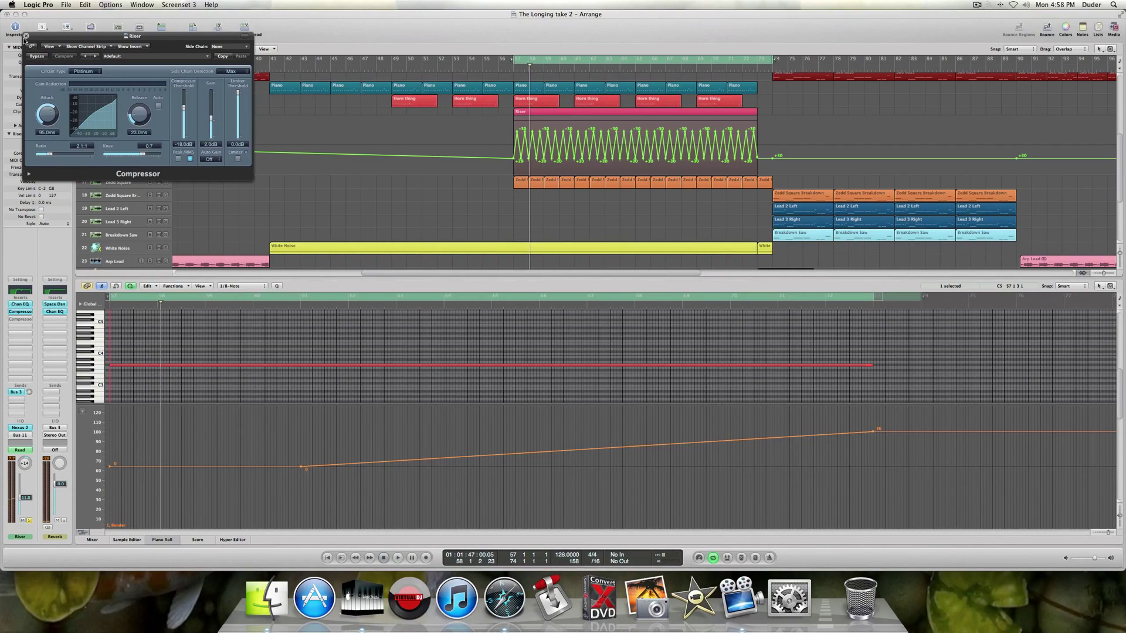
pyautogui.click(26, 37)
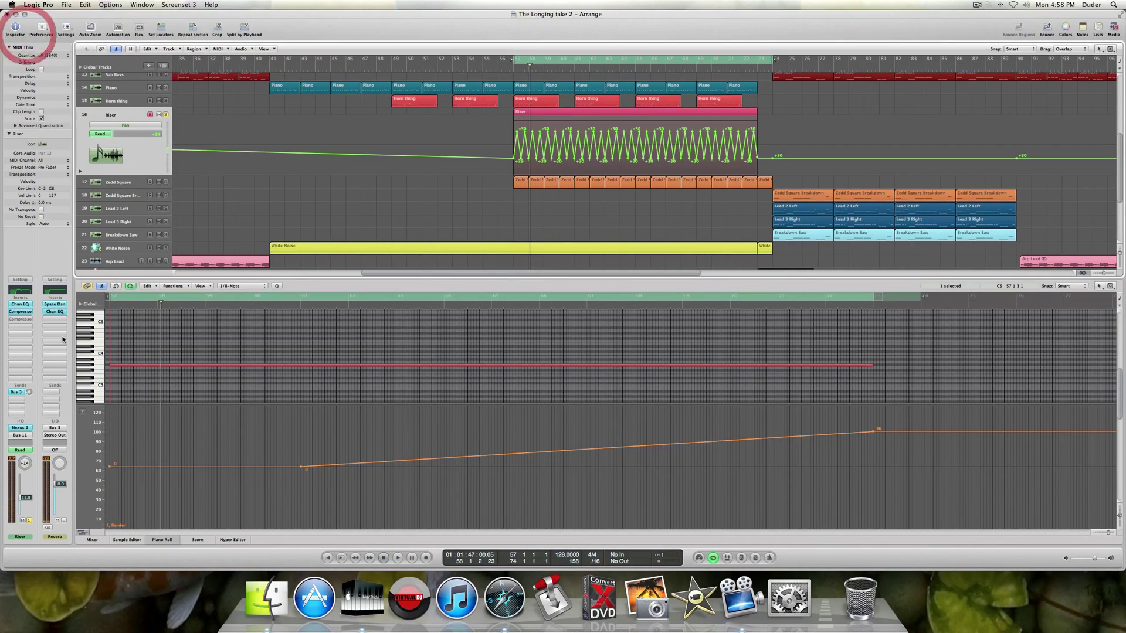
# Re-enable the Riser's second Compressor, audition the track with it, and close the plug-in.
pyautogui.click(21, 312)
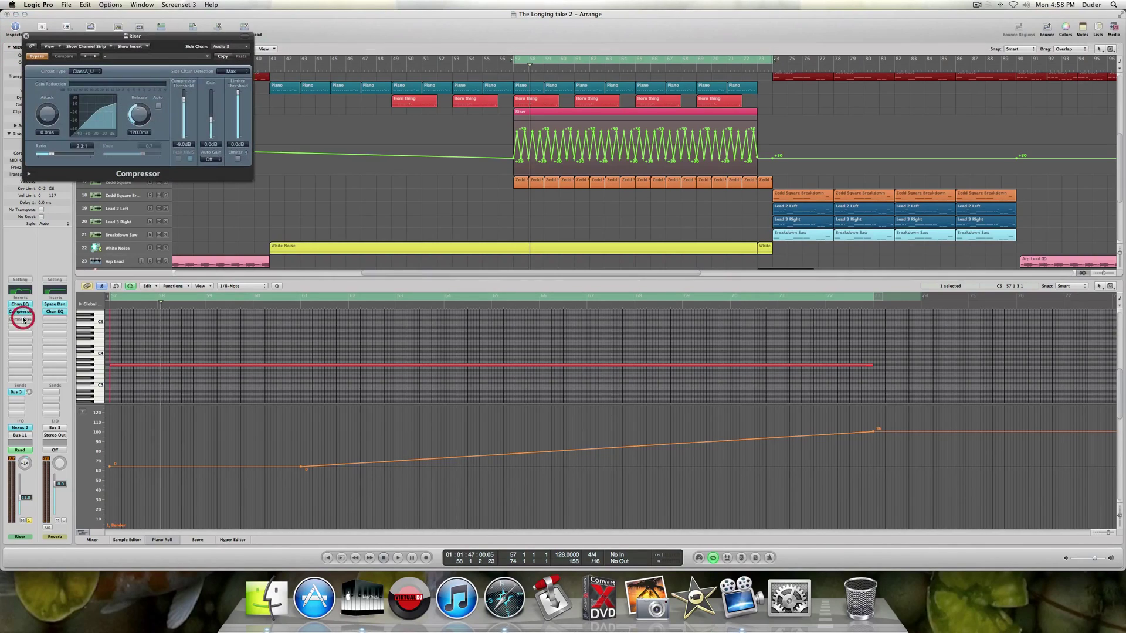
pyautogui.click(38, 57)
pyautogui.press('space')
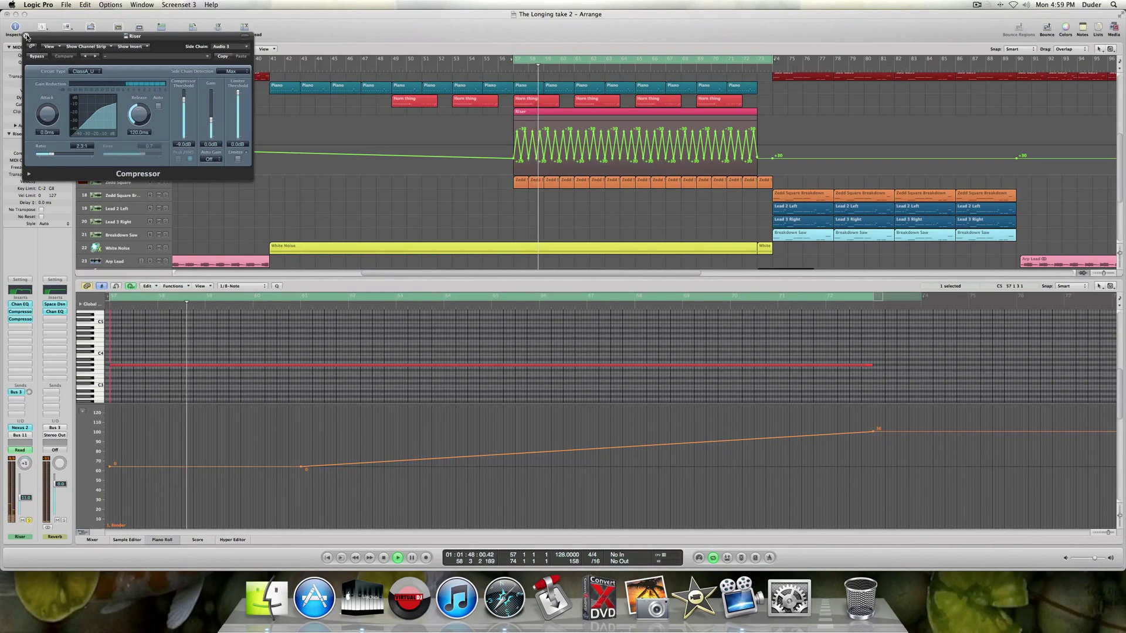
pyautogui.click(25, 37)
pyautogui.press('space')
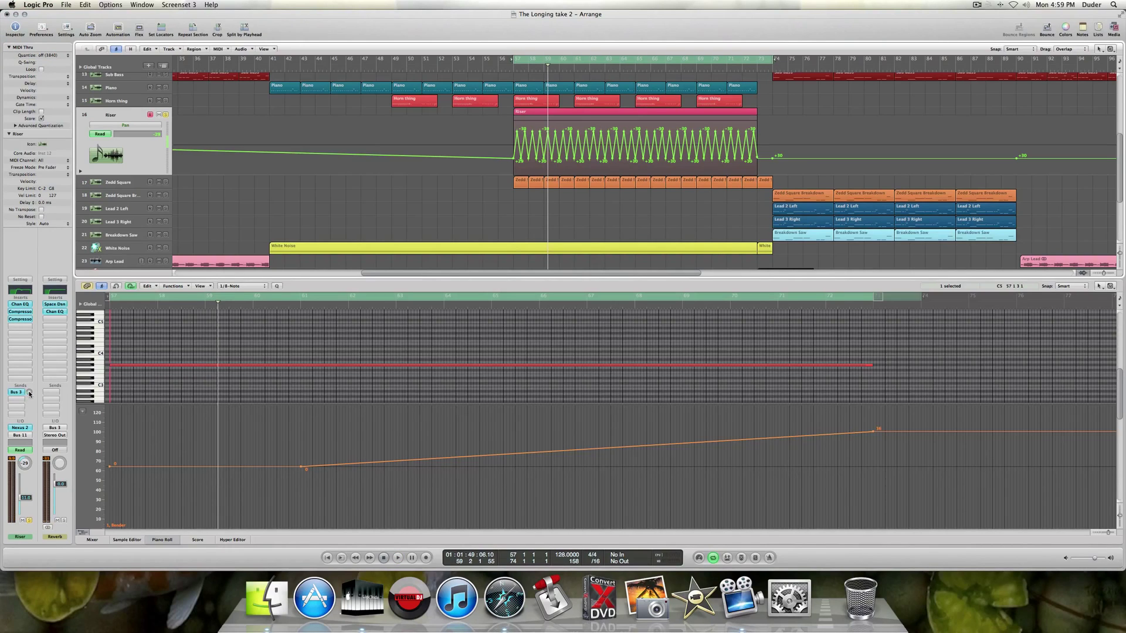
# Play the Riser together with the Horn thing, Piano and Organ tracks by soloing them one after another during playback.
pyautogui.press('space')
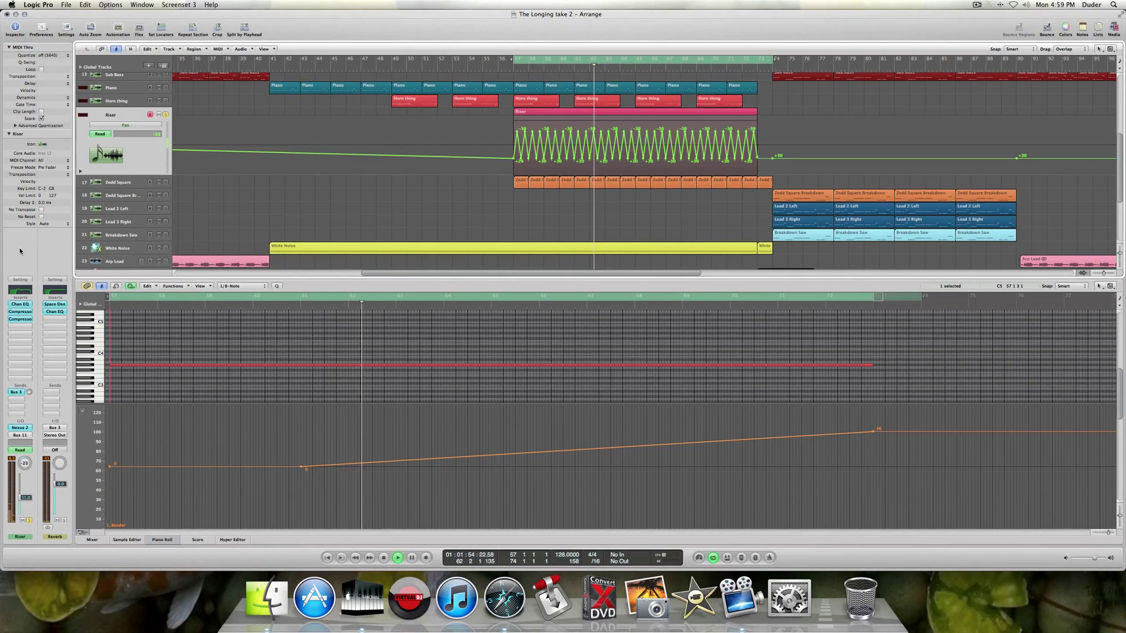
pyautogui.scroll(5, 155, 255)
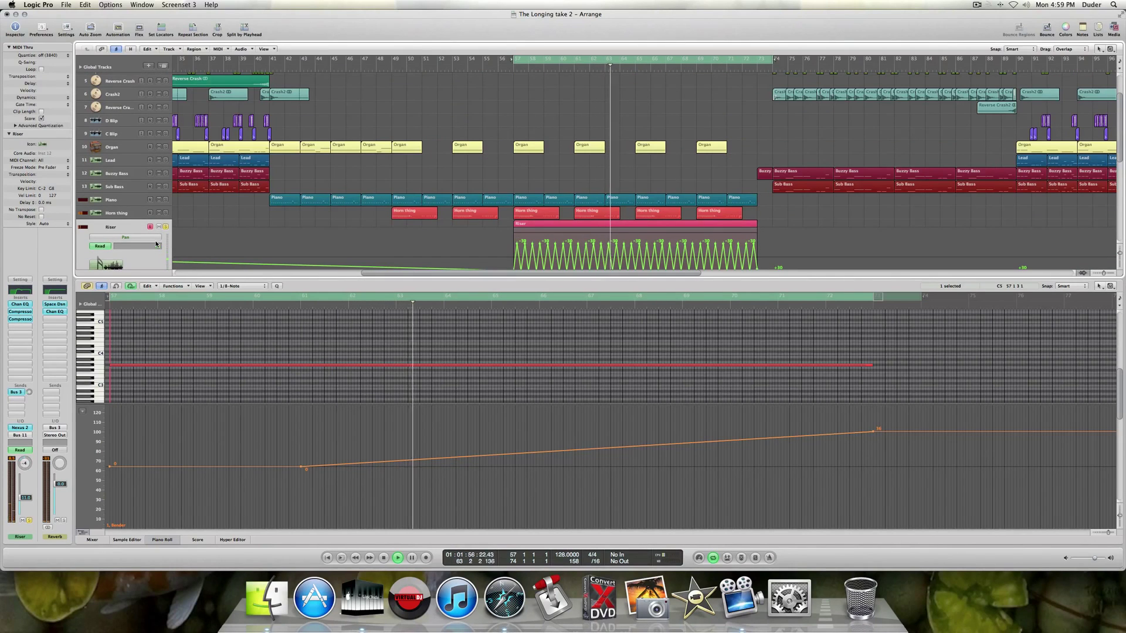
pyautogui.click(165, 214)
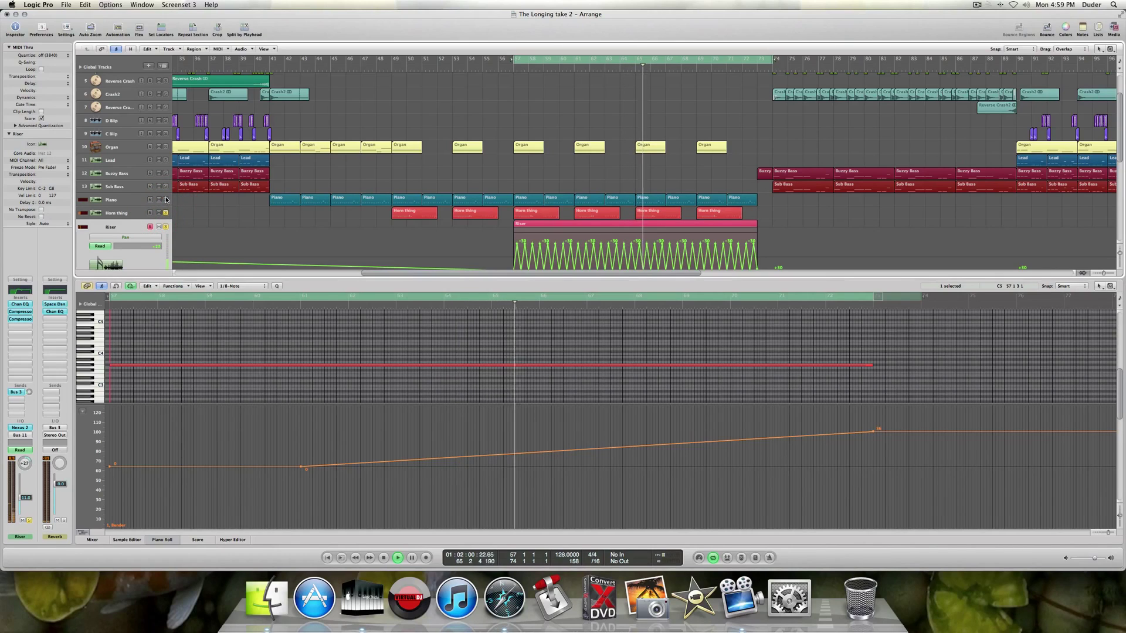
pyautogui.click(165, 200)
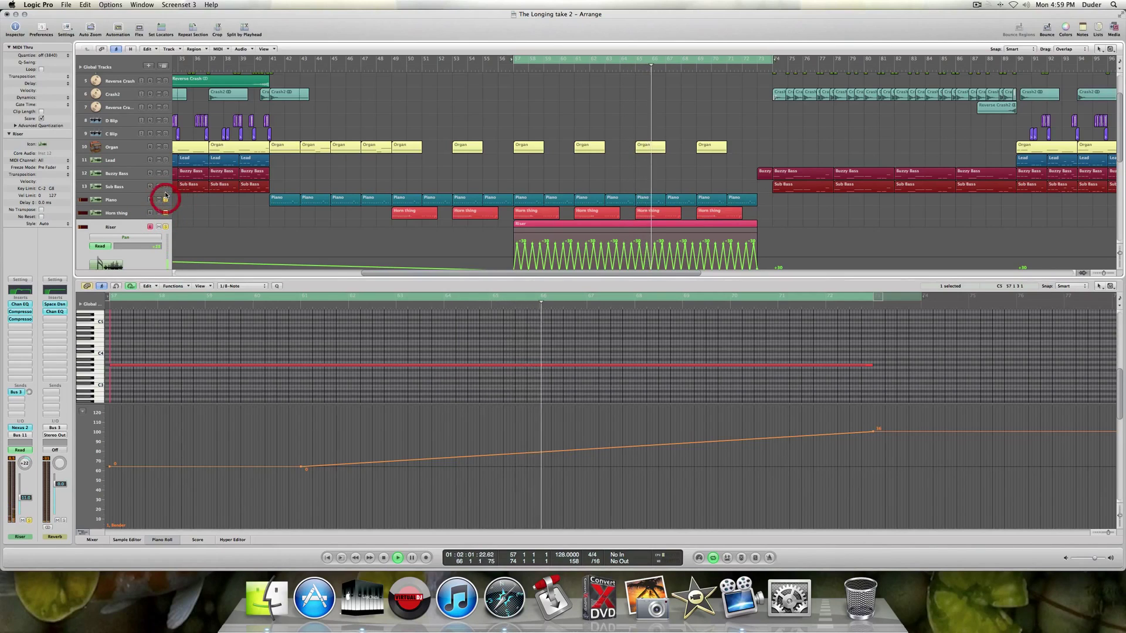
pyautogui.click(165, 147)
pyautogui.scroll(3, 200, 174)
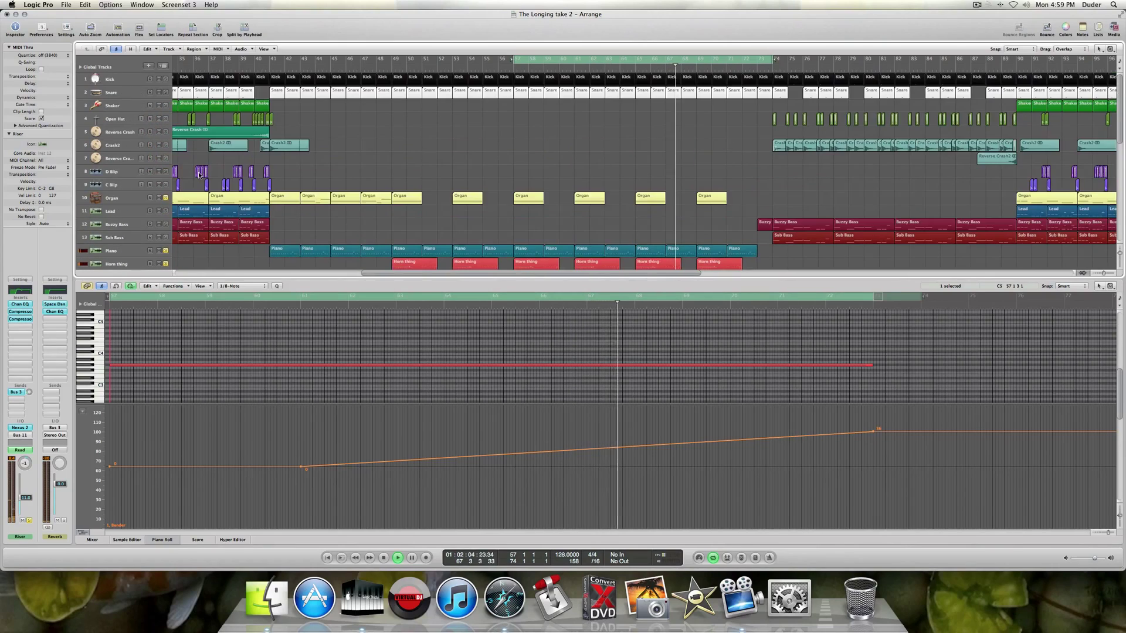
# Turn off solo on the Organ, Piano, Horn thing and Riser tracks and stop playback.
pyautogui.scroll(-5, 198, 171)
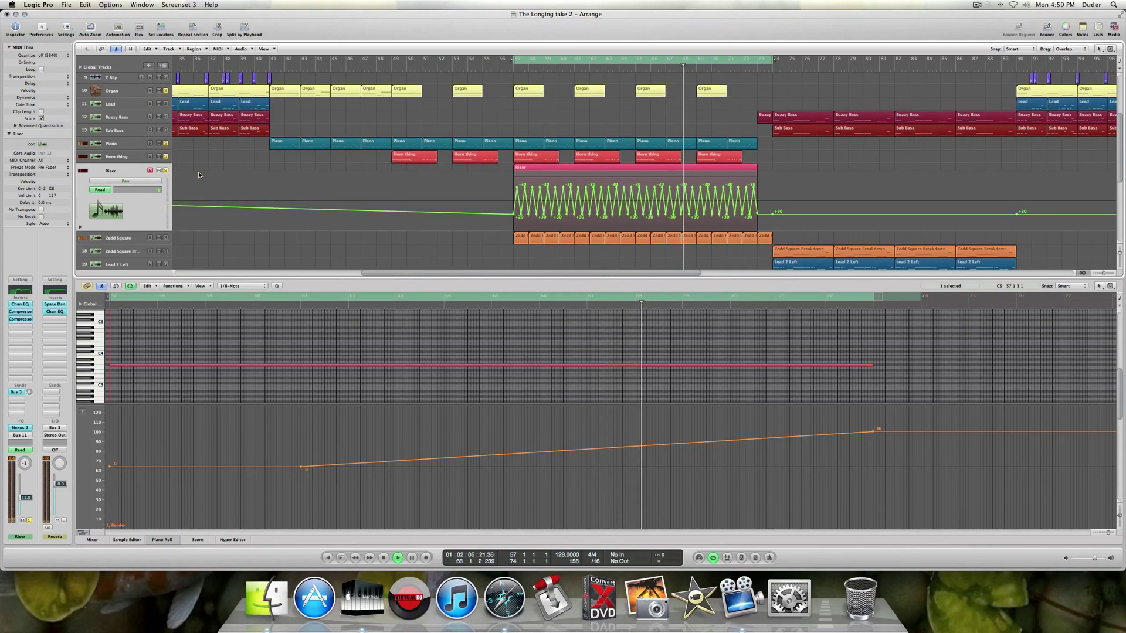
pyautogui.click(165, 91)
pyautogui.click(166, 144)
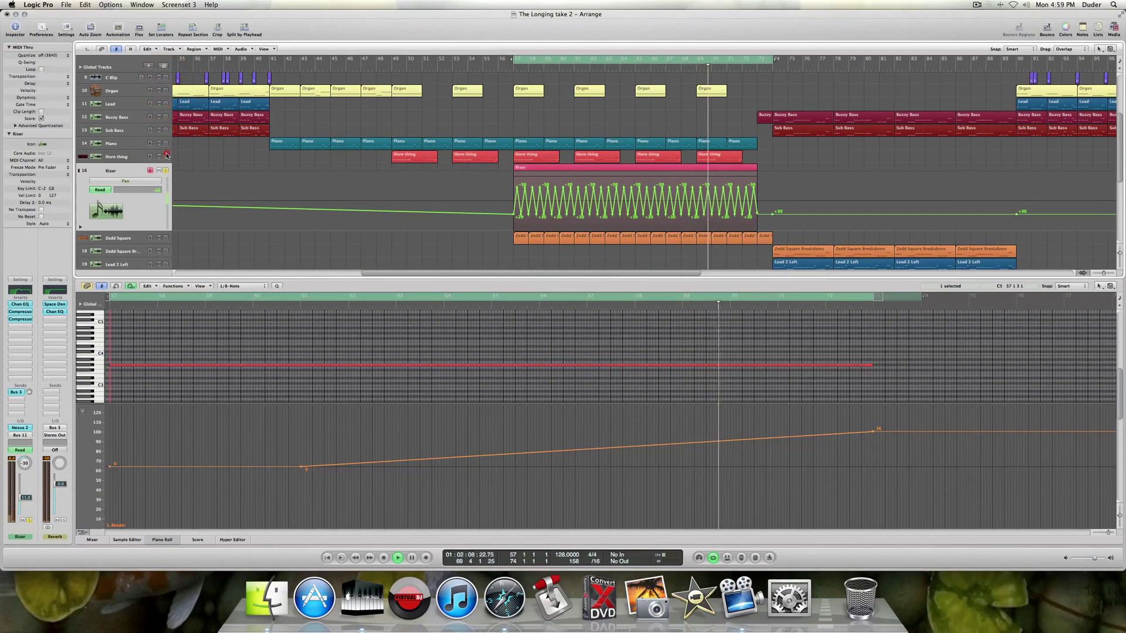
pyautogui.click(167, 157)
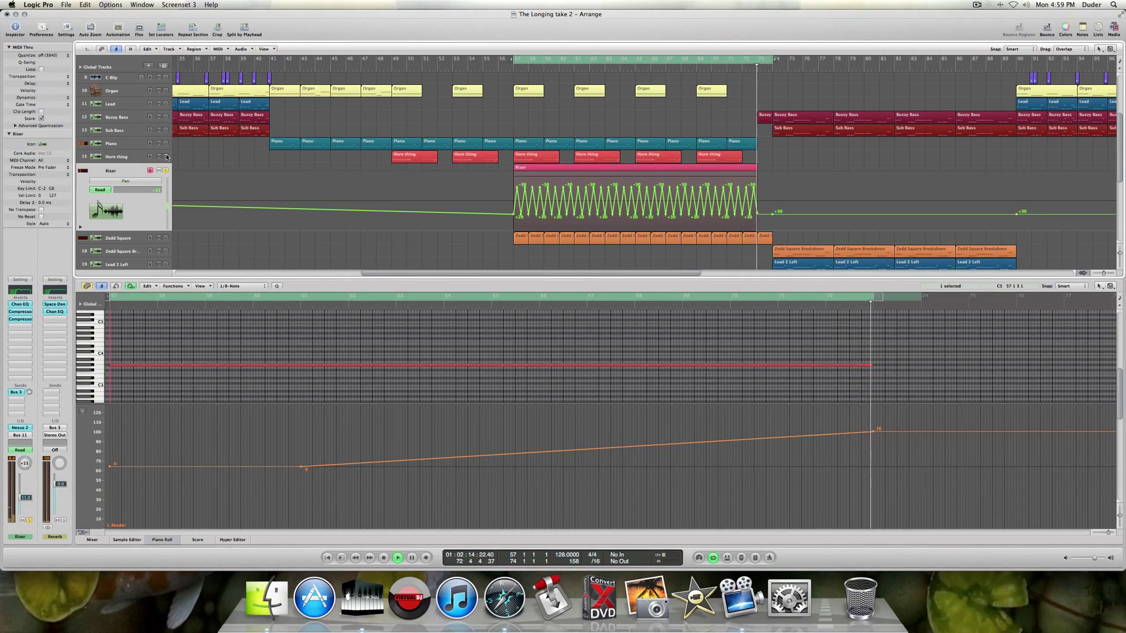
pyautogui.press('space')
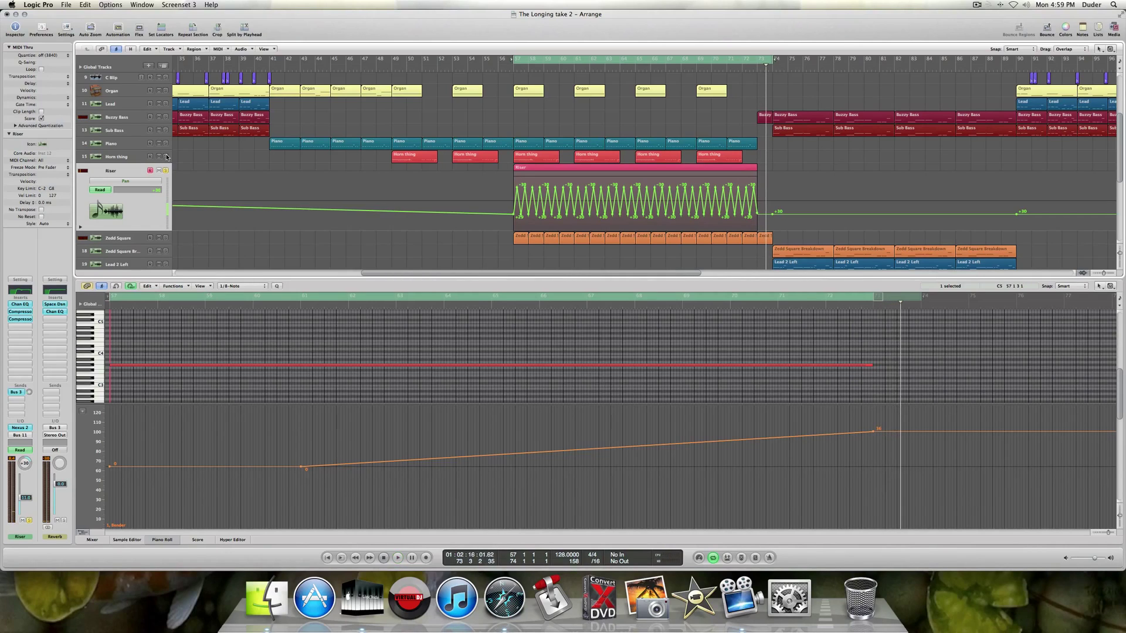
# Show the Zedd Square track's notes and Volume automation, and enlarge the note area of the piano roll.
pyautogui.scroll(-5, 149, 182)
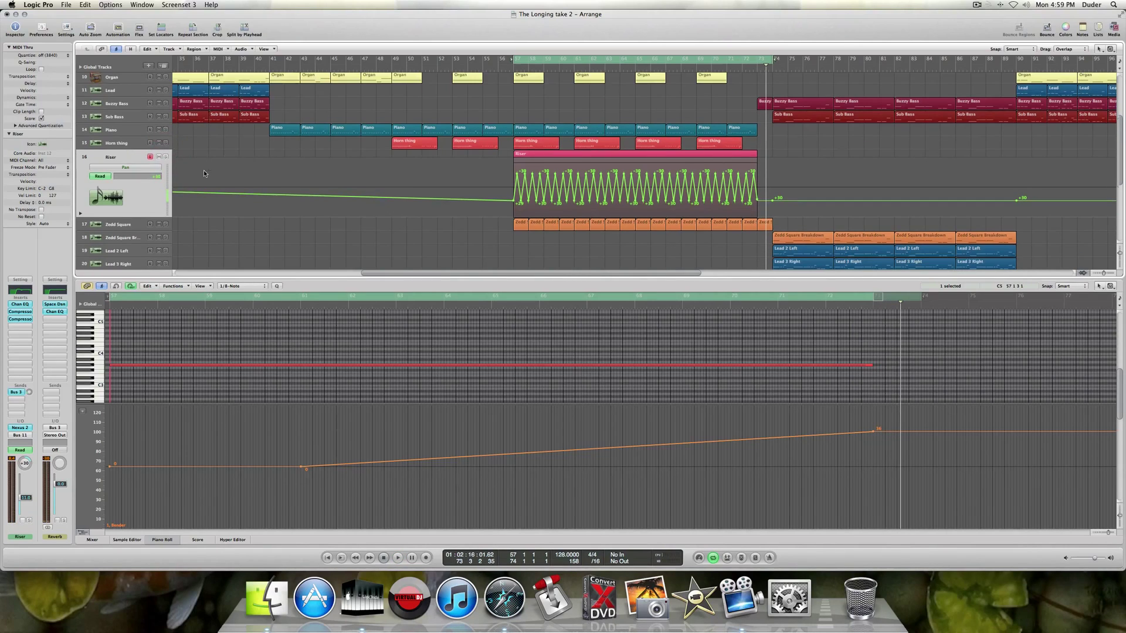
pyautogui.click(122, 171)
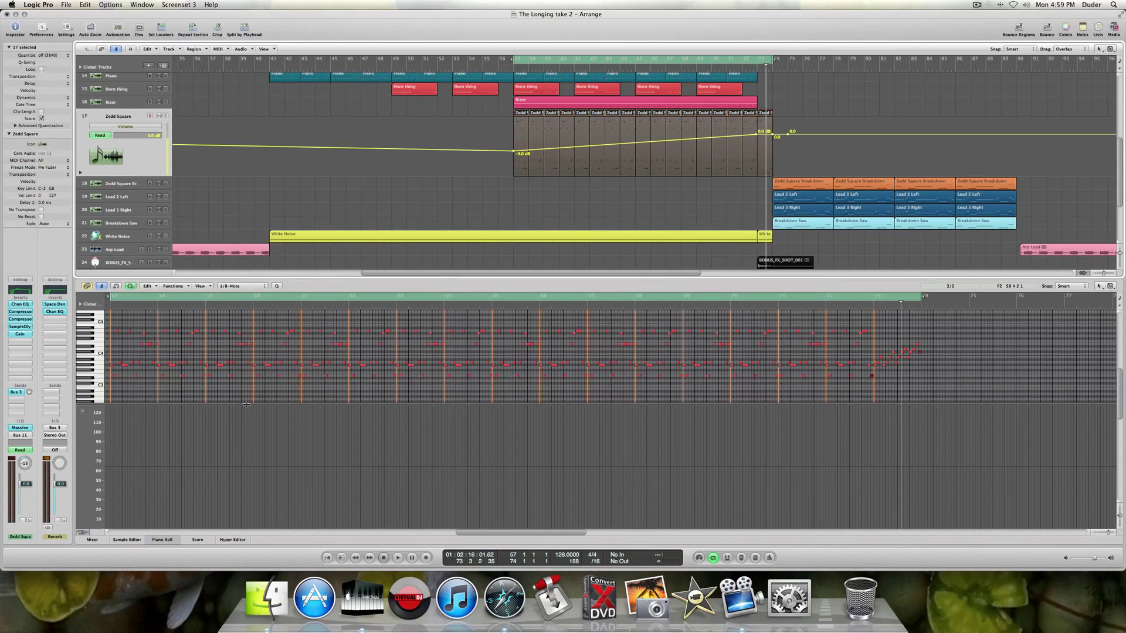
pyautogui.moveTo(246, 404); pyautogui.dragTo(267, 493)
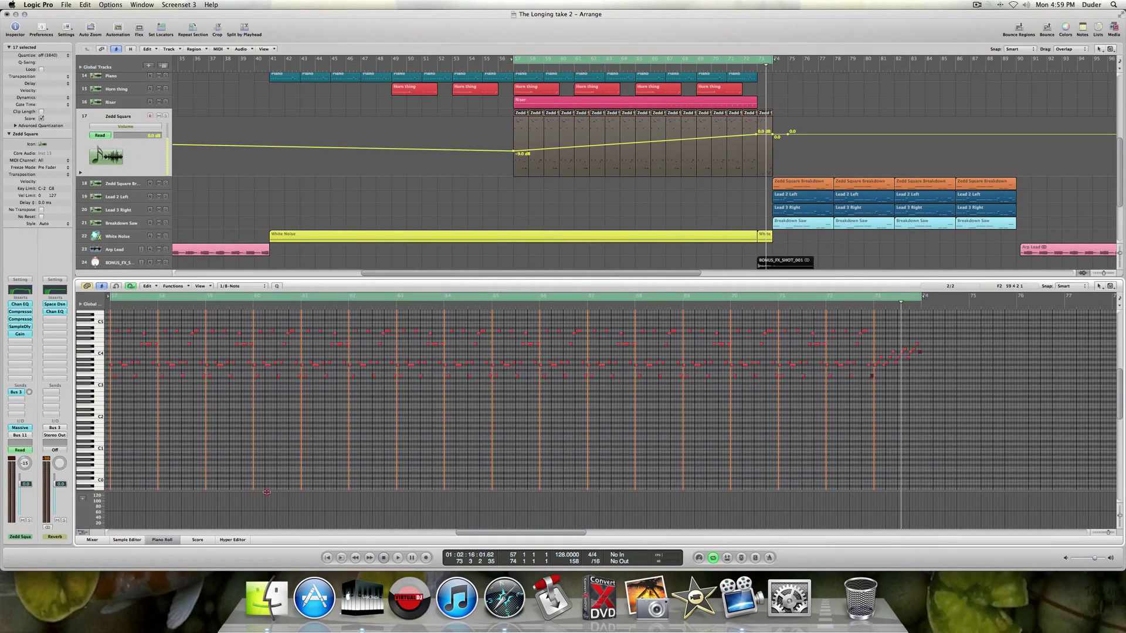
pyautogui.scroll(2, 322, 352)
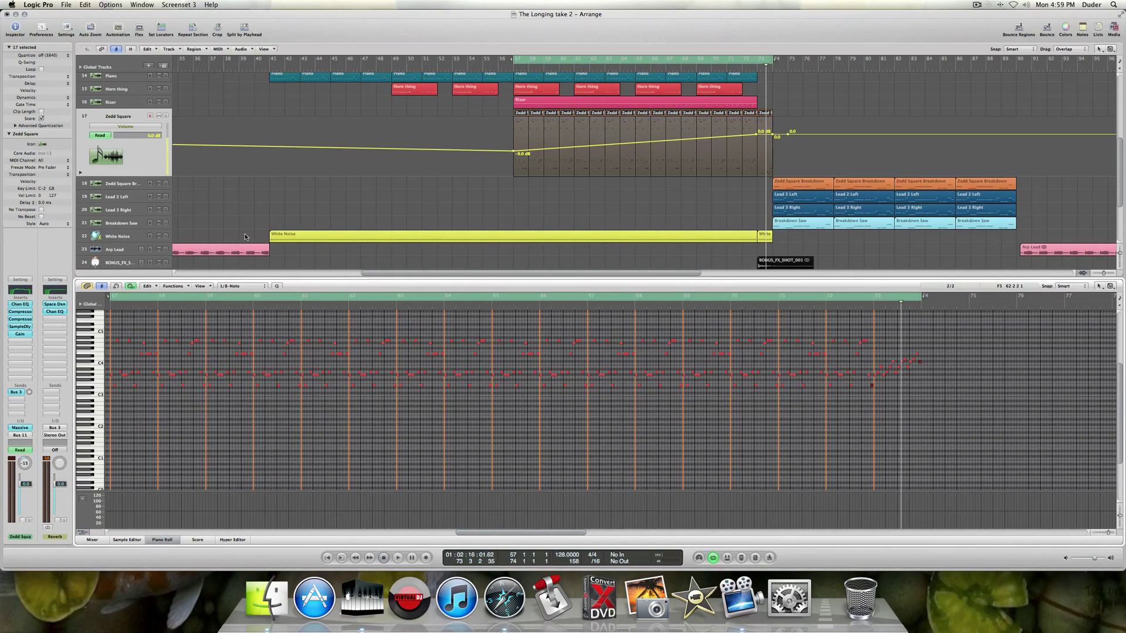
pyautogui.click(132, 125)
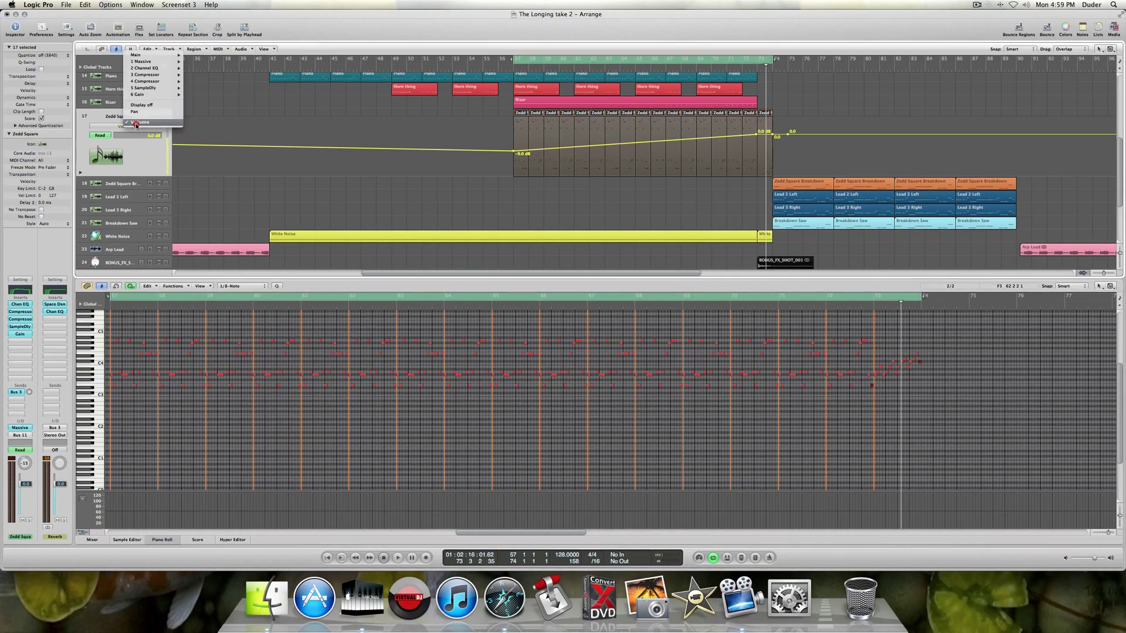
pyautogui.click(156, 162)
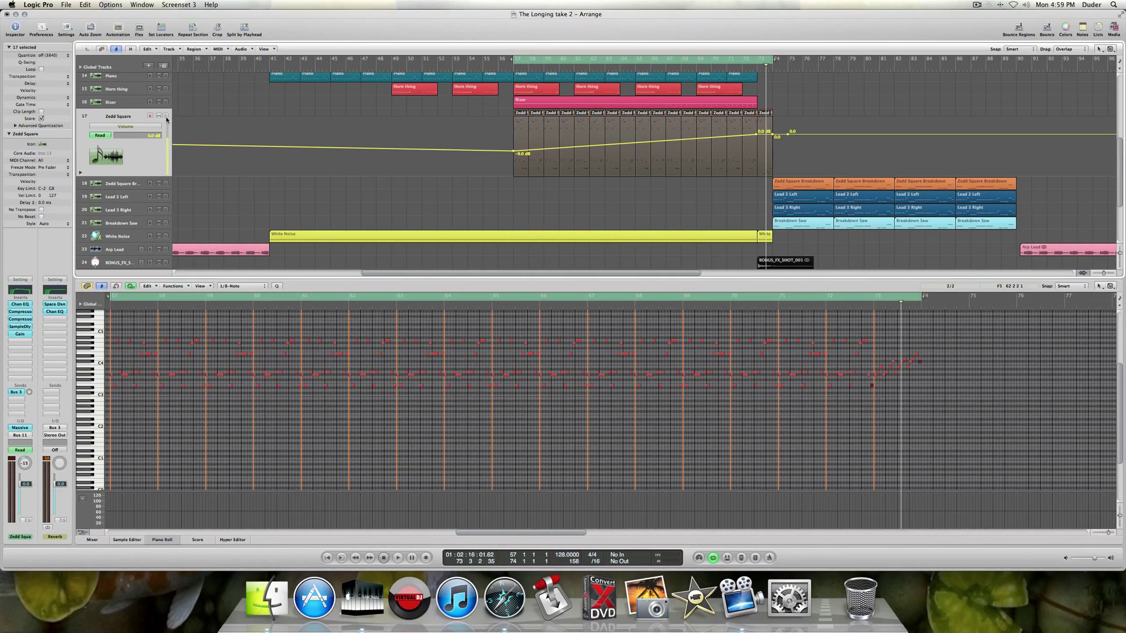
# Play the soloed Zedd Square track, look over its Massive preset Zedd Square Bass, and close the instrument.
pyautogui.press('space')
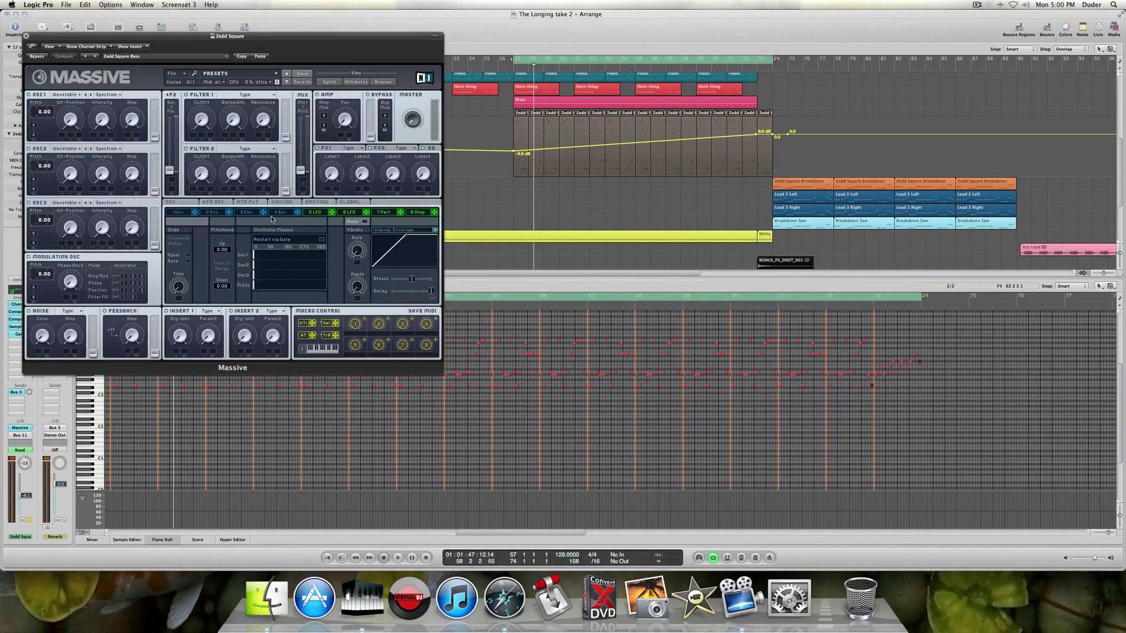
pyautogui.moveTo(159, 42); pyautogui.dragTo(289, 65)
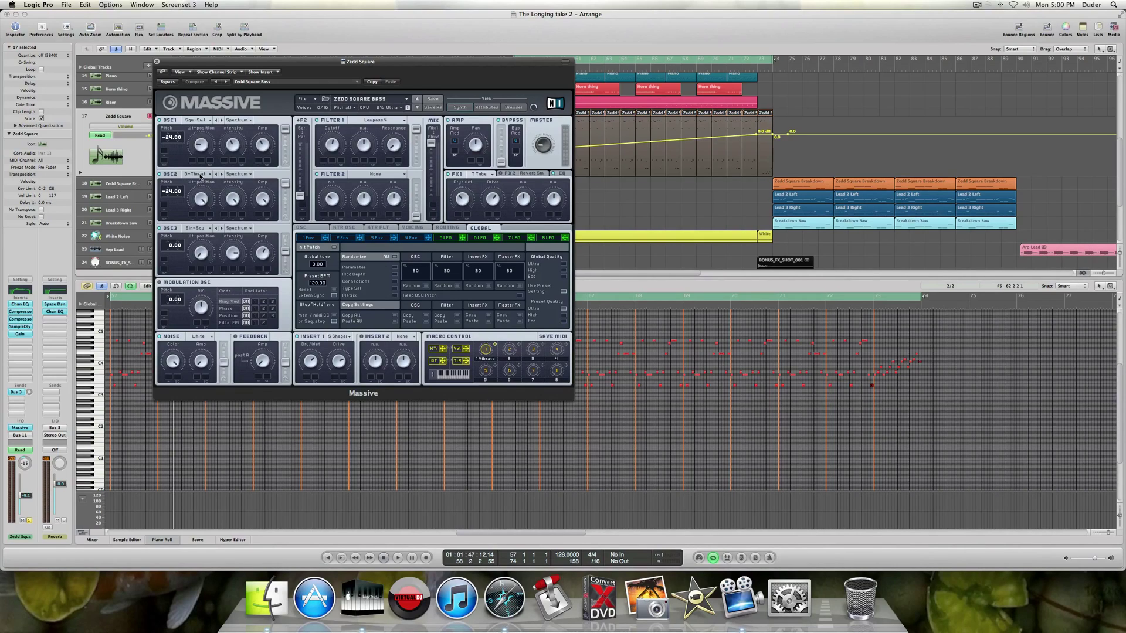
pyautogui.click(156, 61)
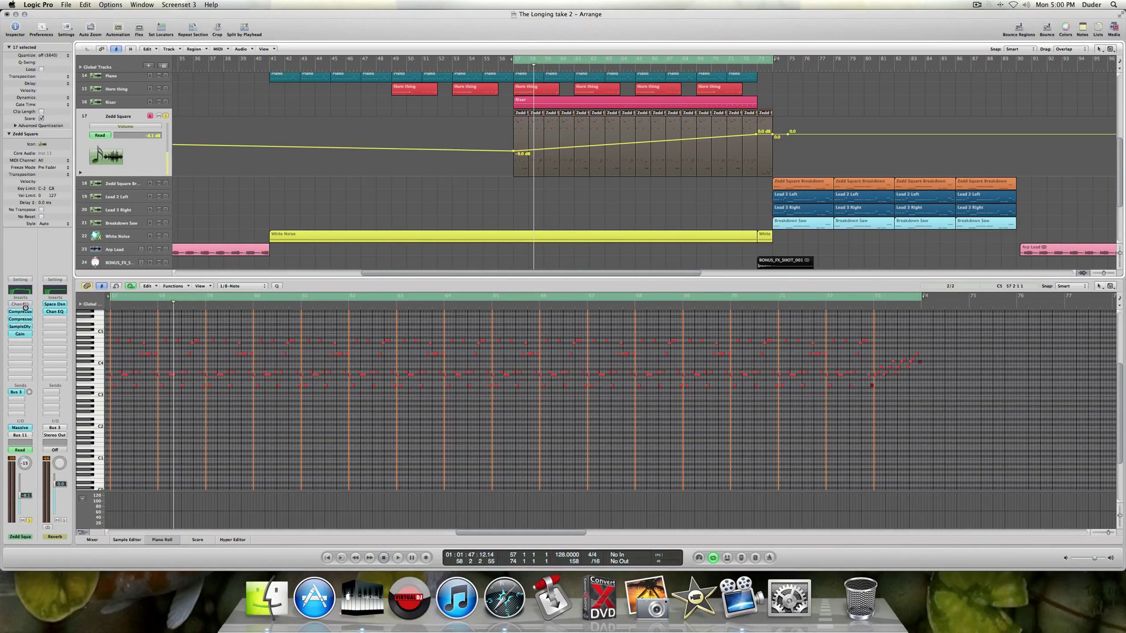
# Bypass the Zedd Square track's Channel EQ, both Compressors, Sample Delay and Gain.
pyautogui.click(26, 306)
pyautogui.click(26, 312)
pyautogui.click(25, 319)
pyautogui.click(25, 327)
pyautogui.click(26, 334)
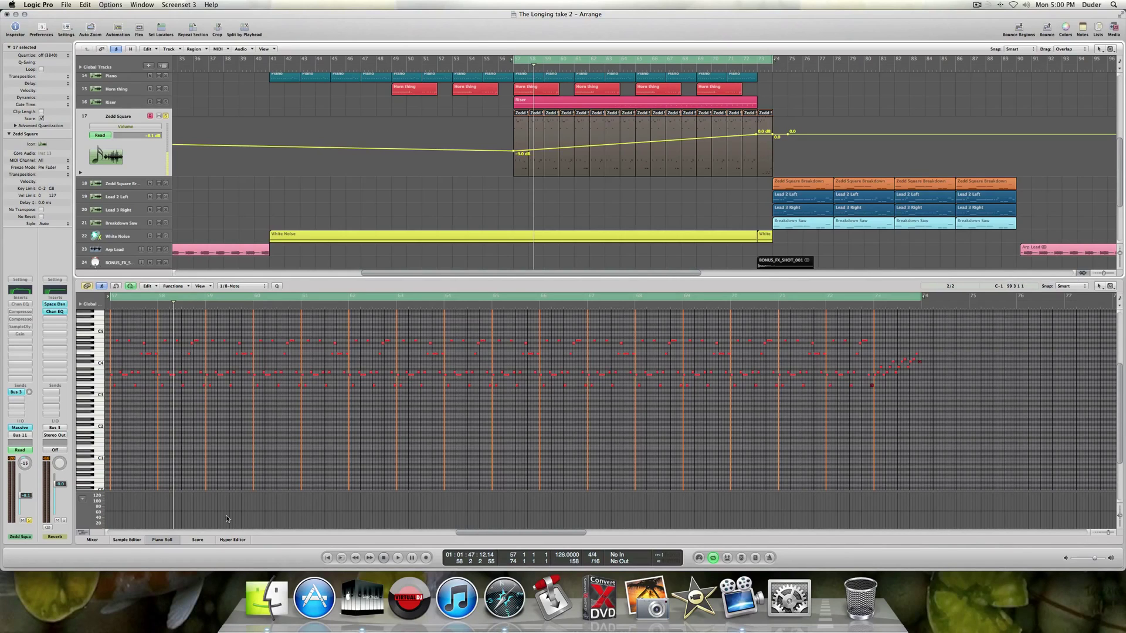
# Look over the channel strips of the Riser, Horn thing, Piano and Zedd Square Breakdown tracks, and return to Zedd Square.
pyautogui.click(127, 105)
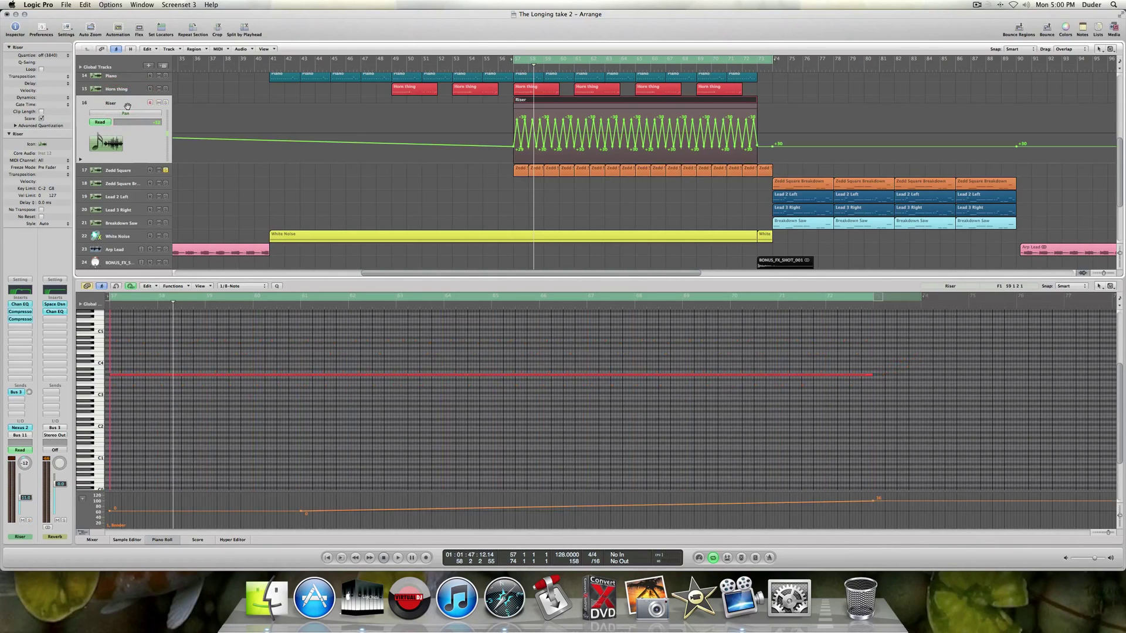
pyautogui.click(127, 93)
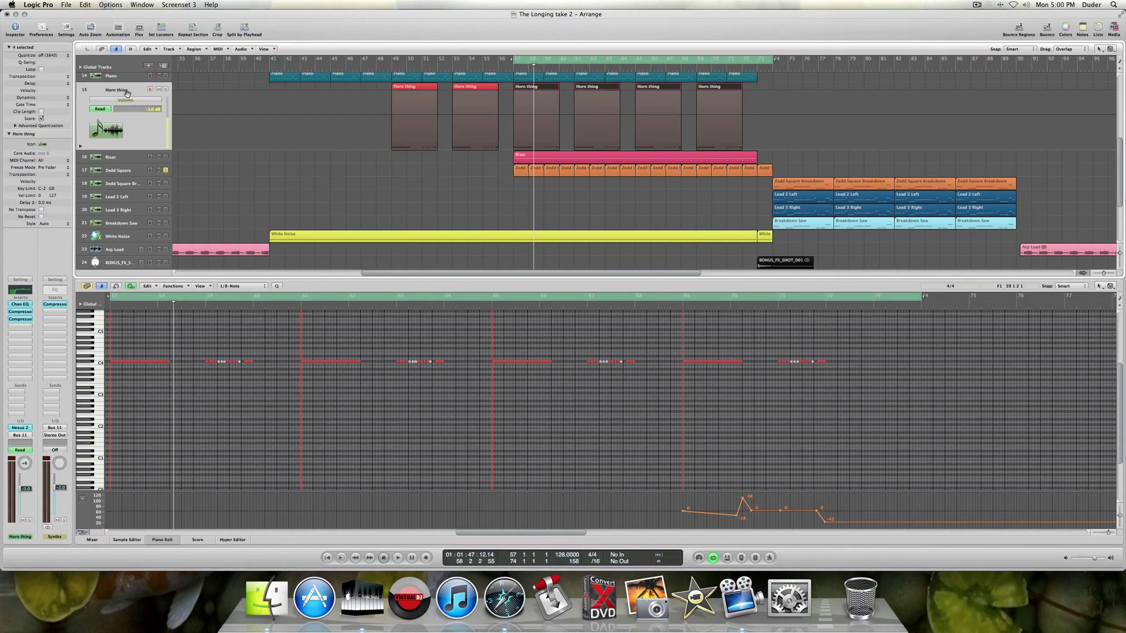
pyautogui.click(127, 81)
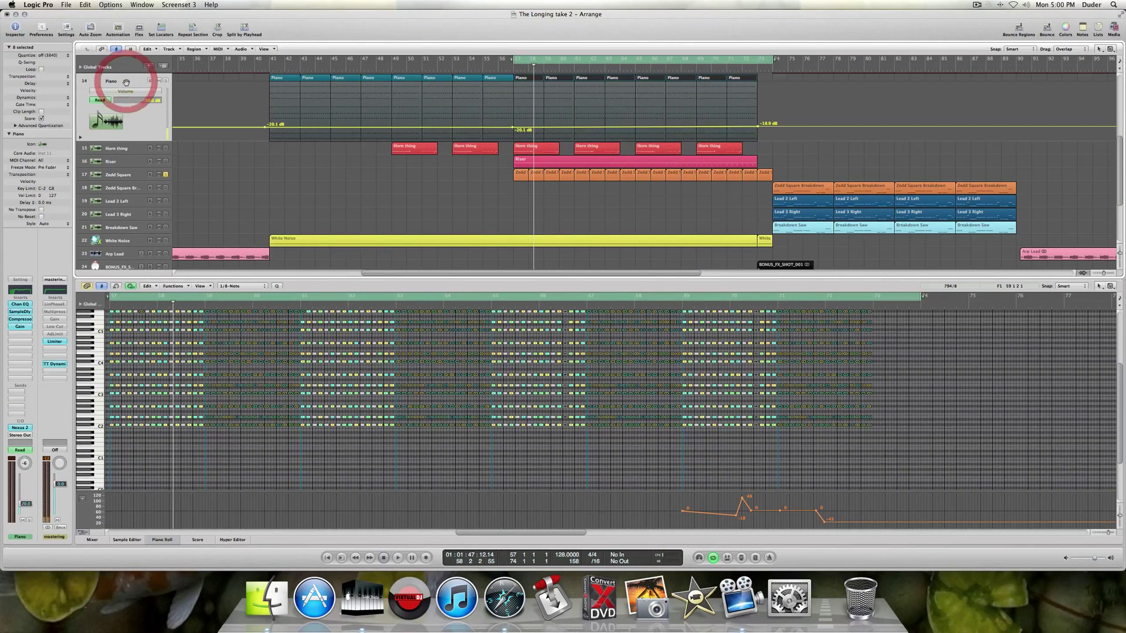
pyautogui.scroll(4, 123, 100)
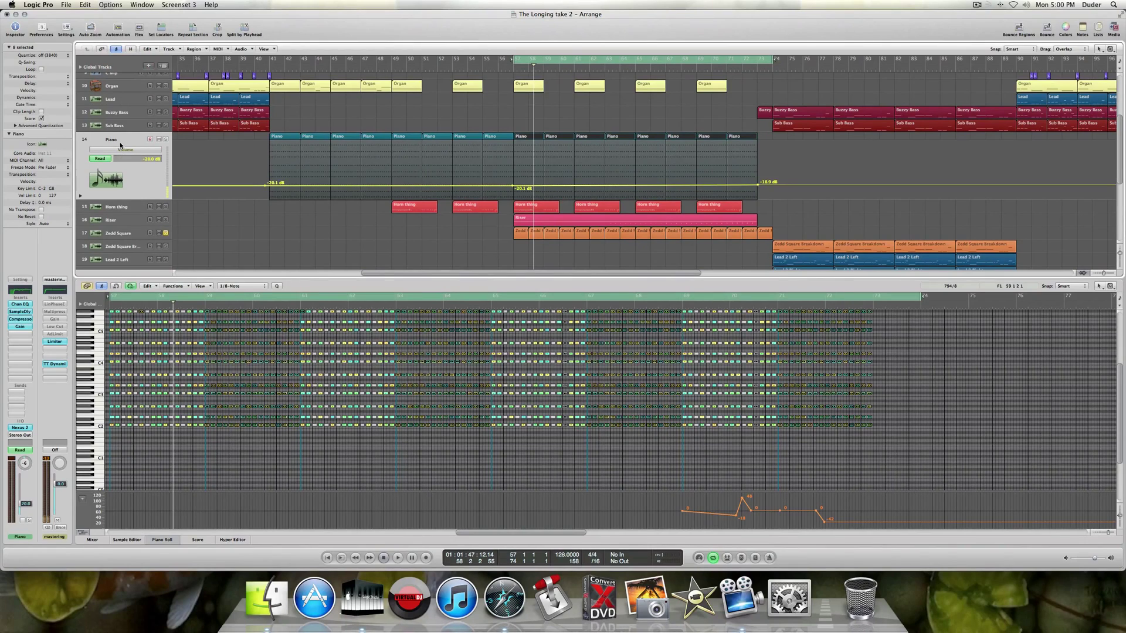
pyautogui.click(138, 216)
pyautogui.click(122, 232)
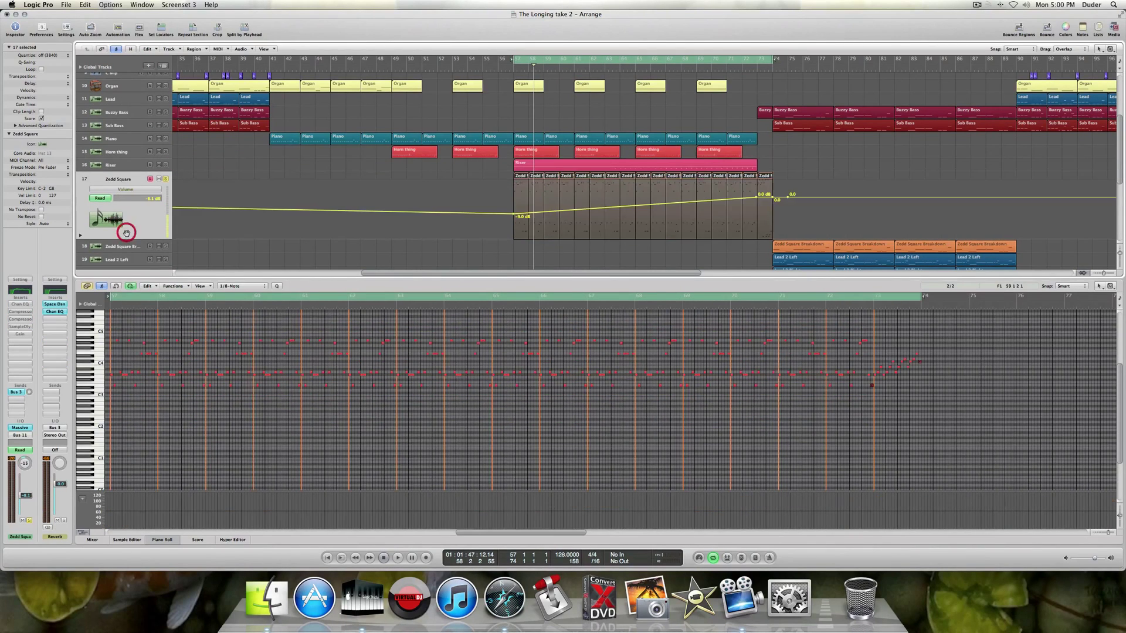
pyautogui.scroll(-4, 126, 233)
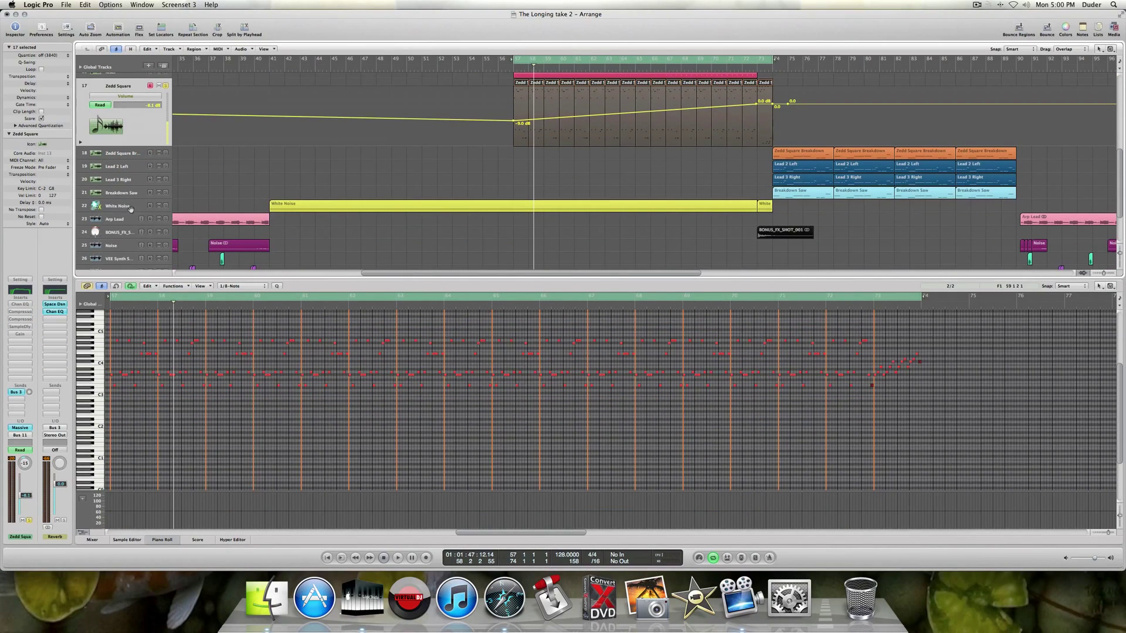
pyautogui.click(131, 154)
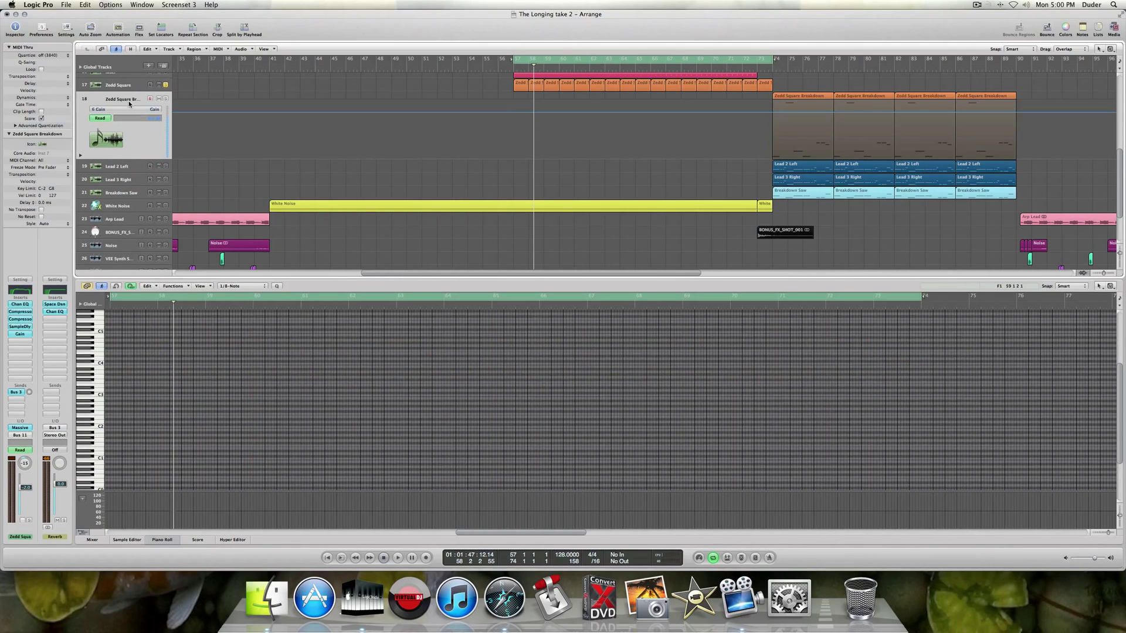
pyautogui.press('Up')
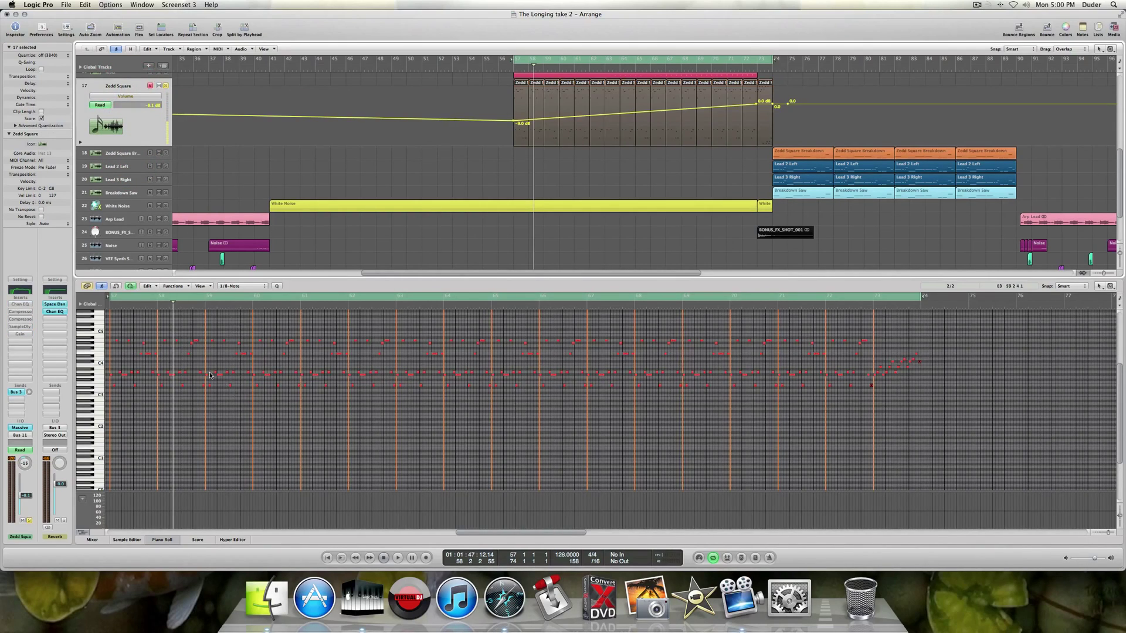
# Bypass the Zedd Square track's reverb send on Bus 3 and play the dry sound.
pyautogui.click(15, 394)
pyautogui.press('space')
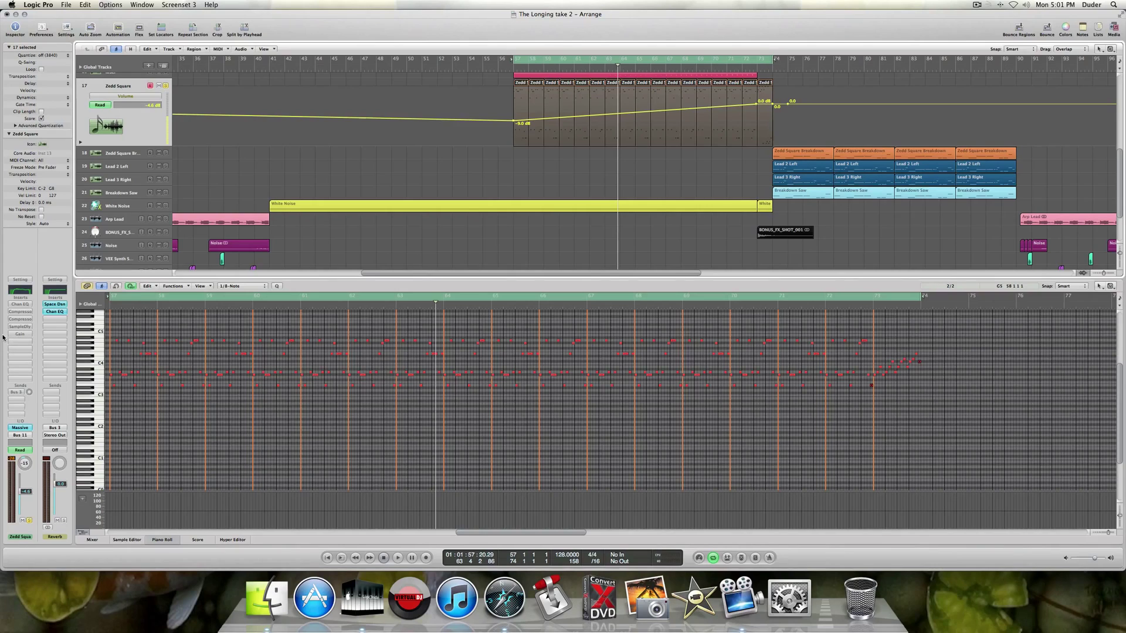
# Re-enable the Zedd Square track's Channel EQ and audition the track with it from bar 57.
pyautogui.click(20, 304)
pyautogui.press('space')
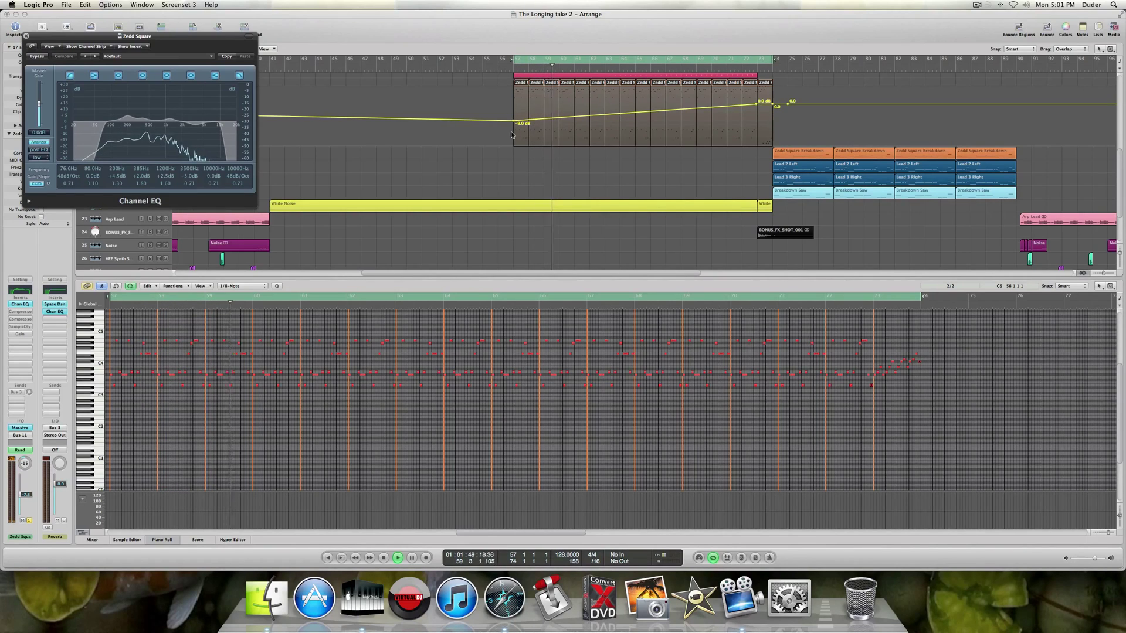
pyautogui.hotkey('shift', 'space')
pyautogui.press('space')
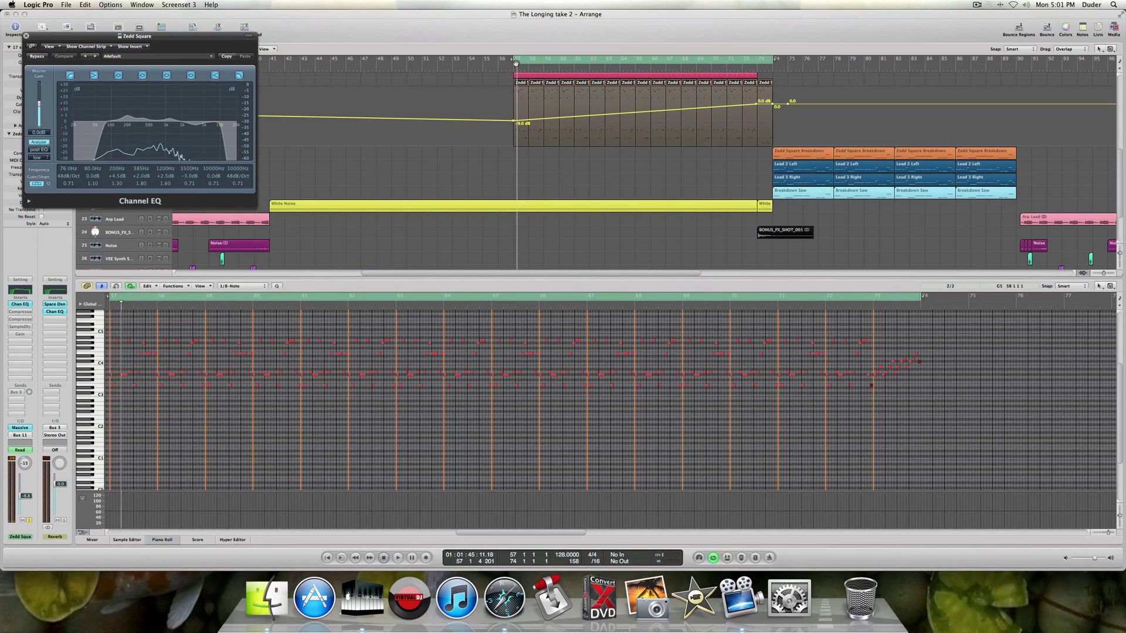
# Shorten the cycle range to start at bar 69, audition Zedd Square from there, and close the Channel EQ.
pyautogui.moveTo(514, 58); pyautogui.dragTo(699, 68)
pyautogui.press('space')
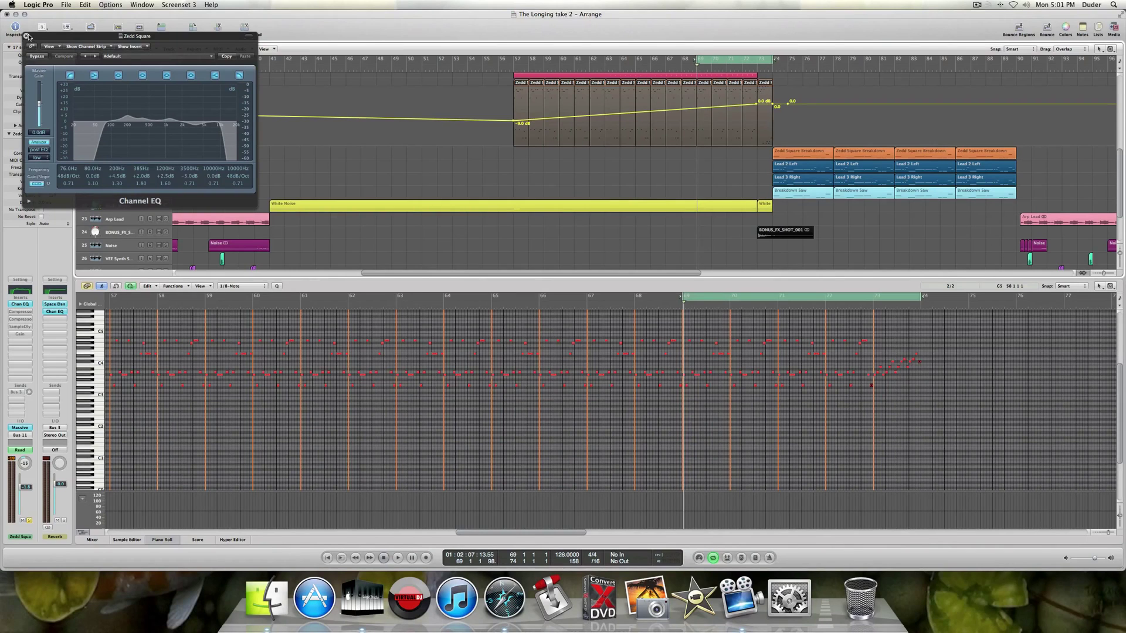
pyautogui.click(27, 36)
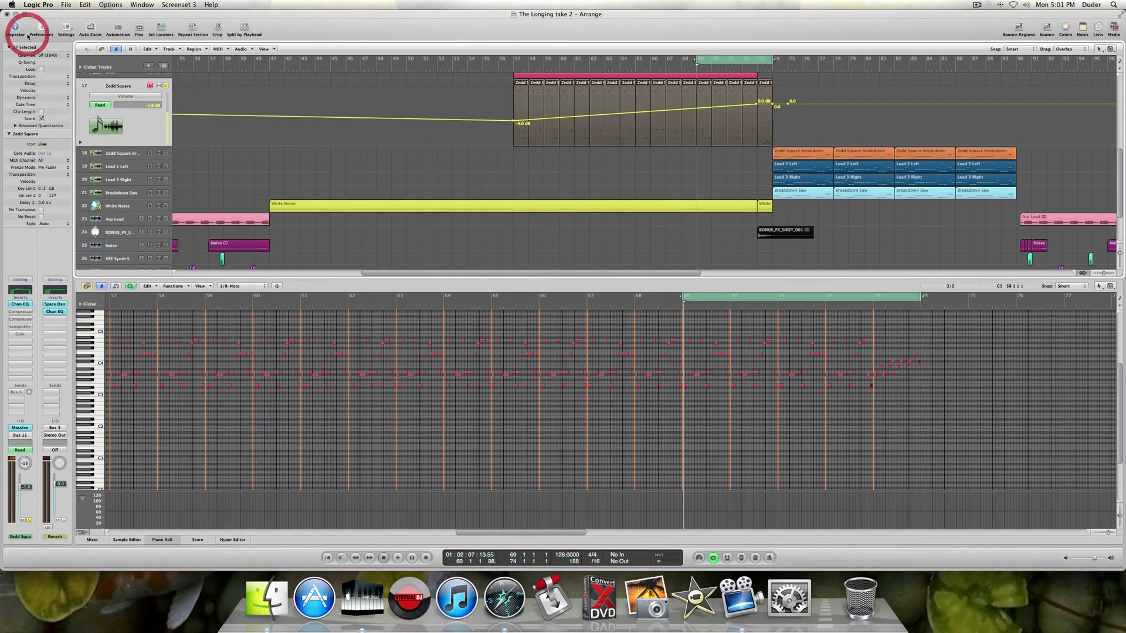
# Re-enable the first Compressor on the Zedd Square track, audition the track with it, and close the plug-in.
pyautogui.click(21, 312)
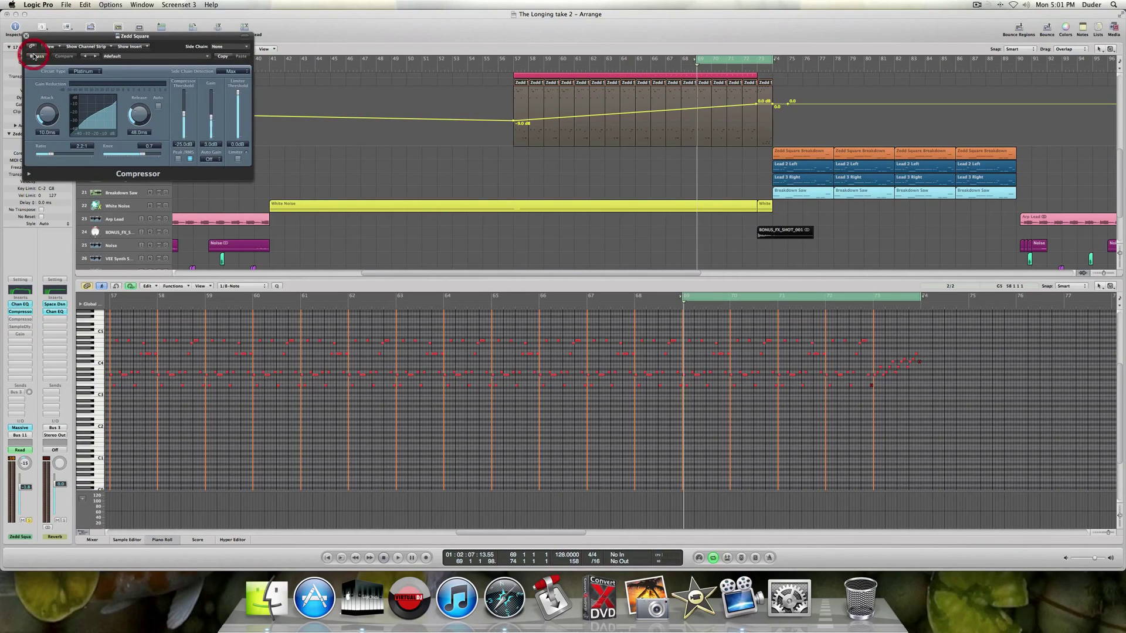
pyautogui.press('space')
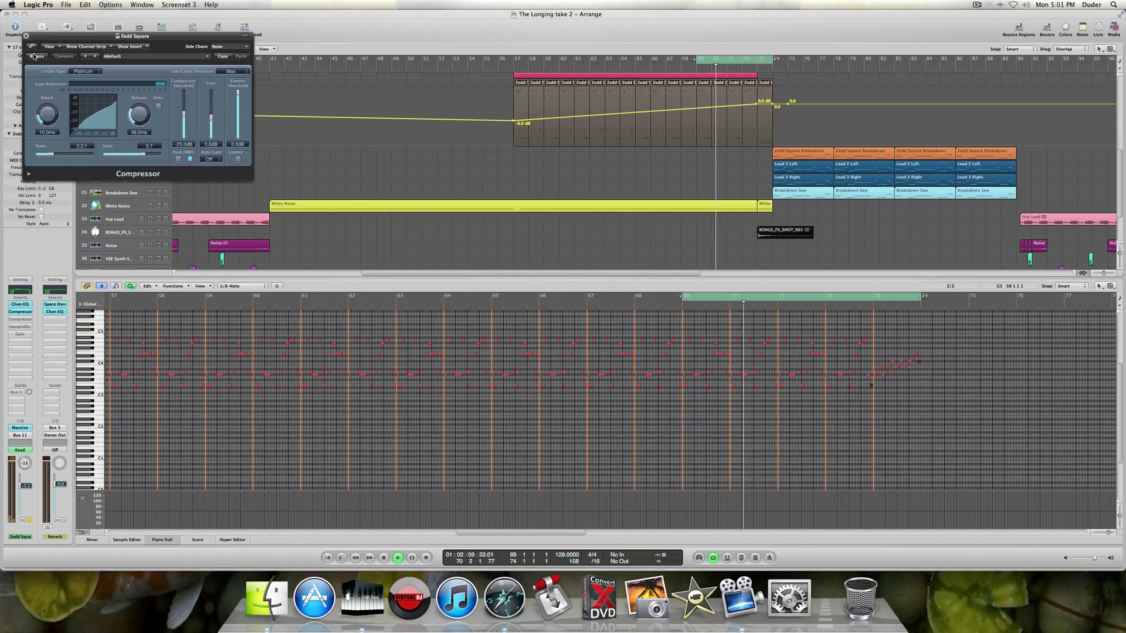
pyautogui.press('space')
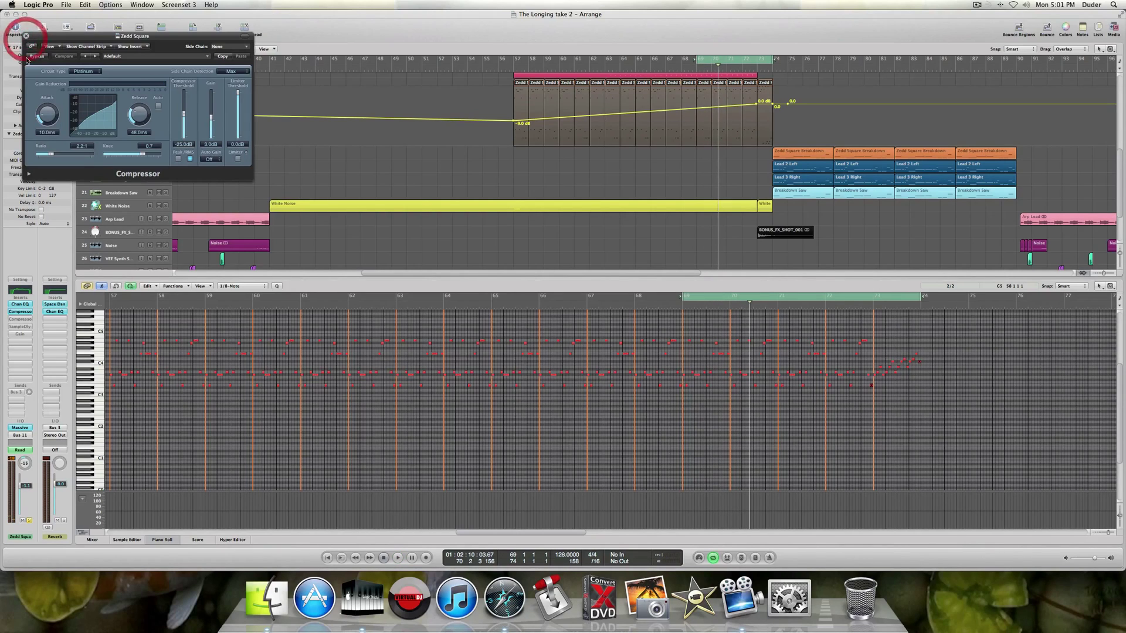
pyautogui.click(26, 37)
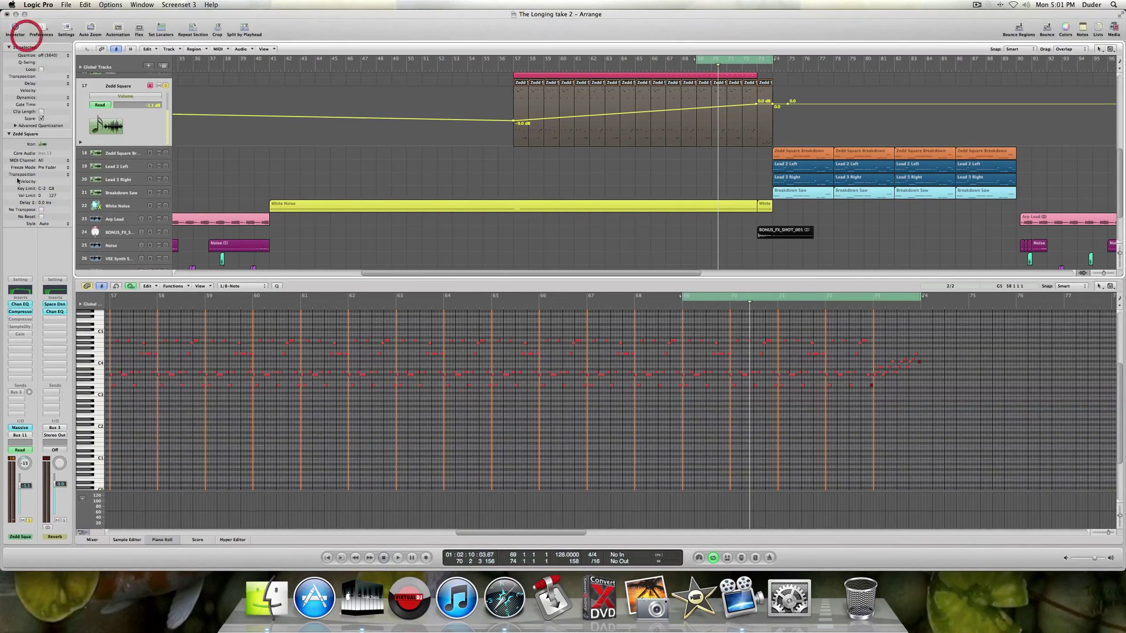
# Re-enable Zedd Square's second Compressor, side-chained from Audio 3, and play the track through it before closing it.
pyautogui.click(24, 320)
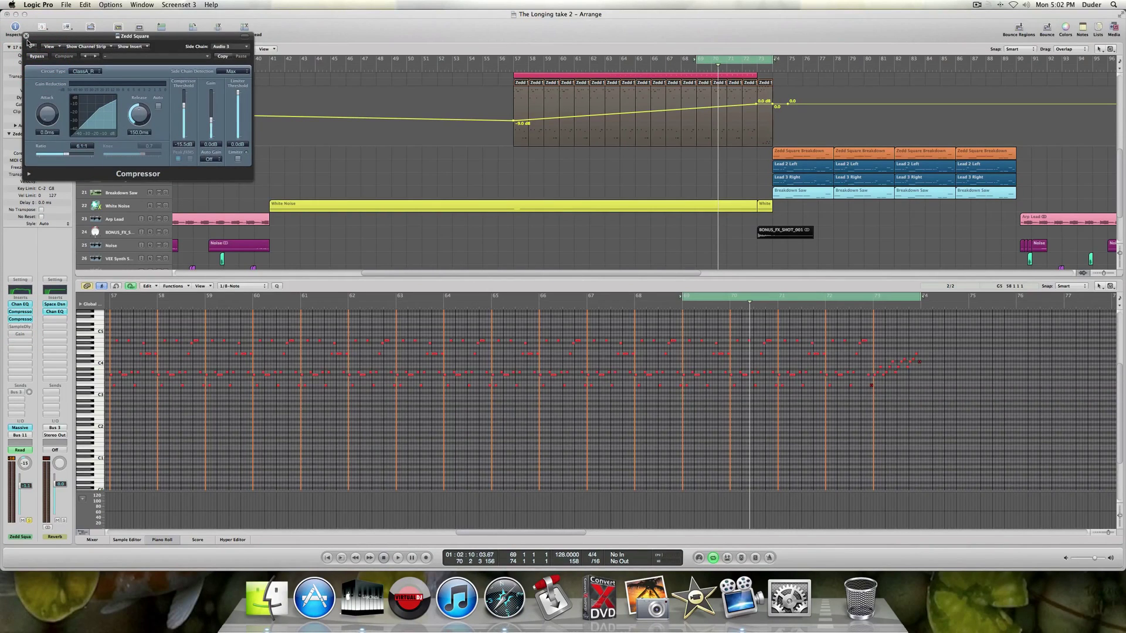
pyautogui.press('space')
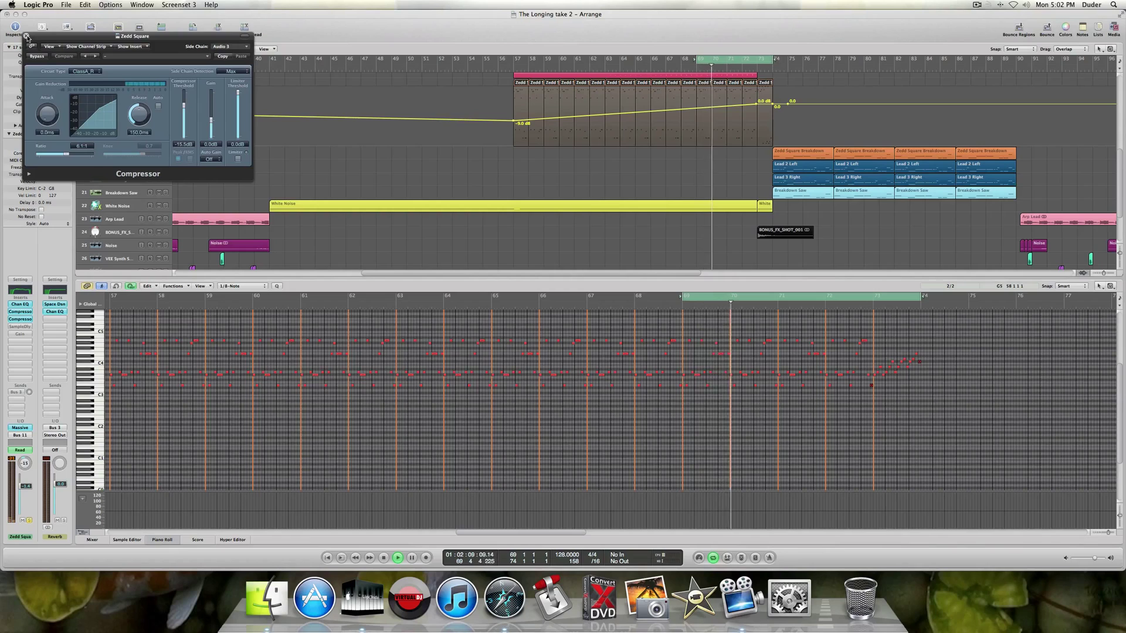
pyautogui.click(26, 36)
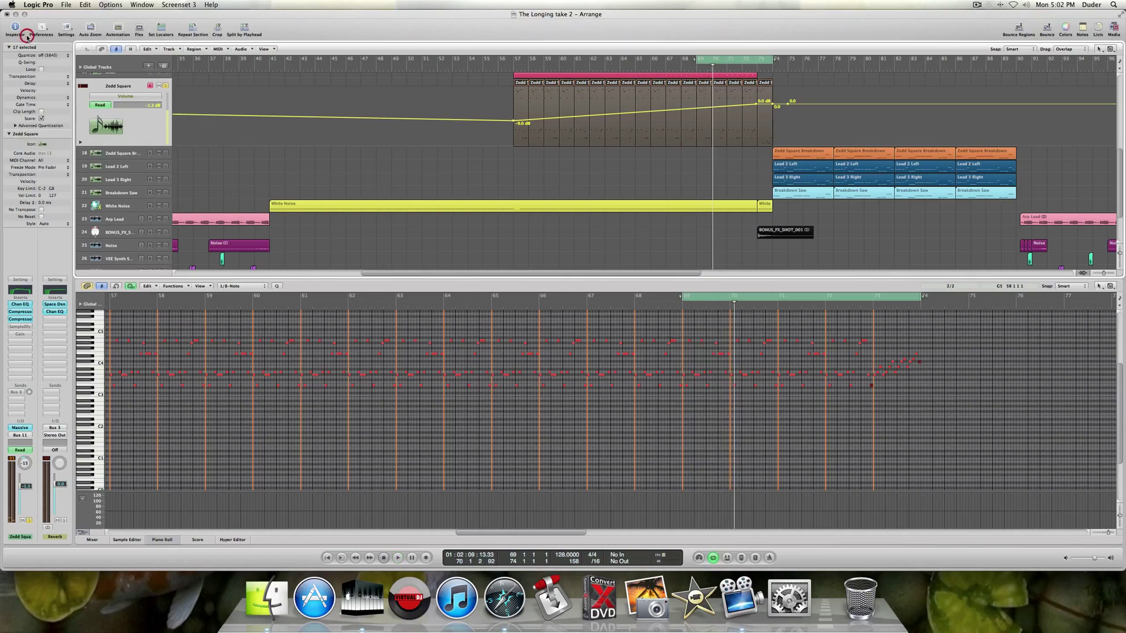
# Re-enable the Sample Delay and Gain plug-ins on Zedd Square and audition the fully processed sound.
pyautogui.click(20, 327)
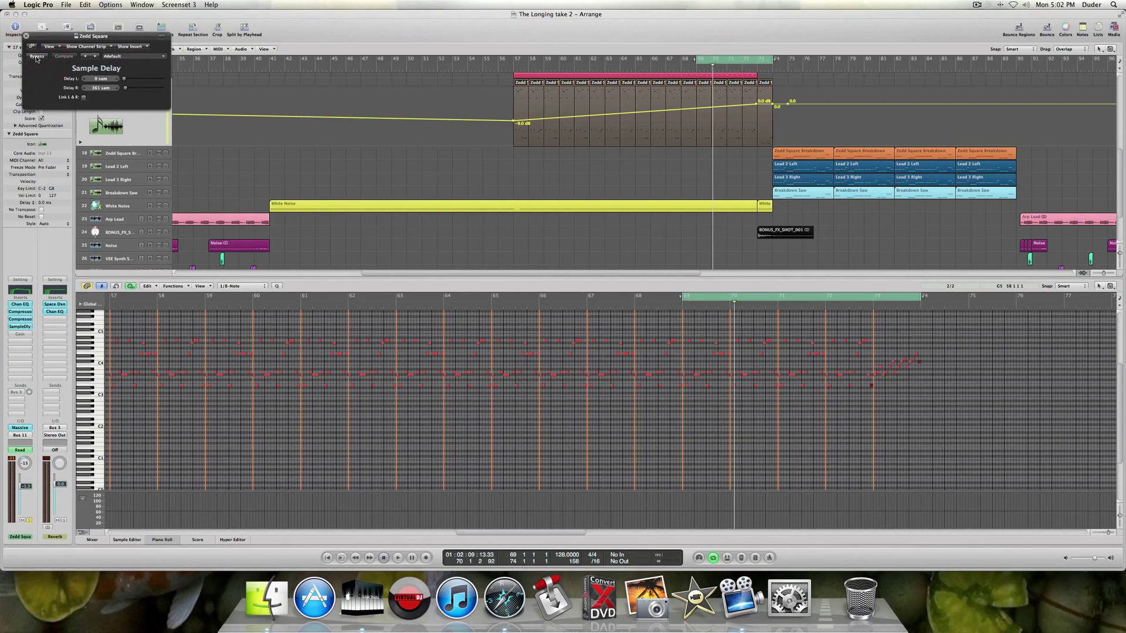
pyautogui.click(25, 37)
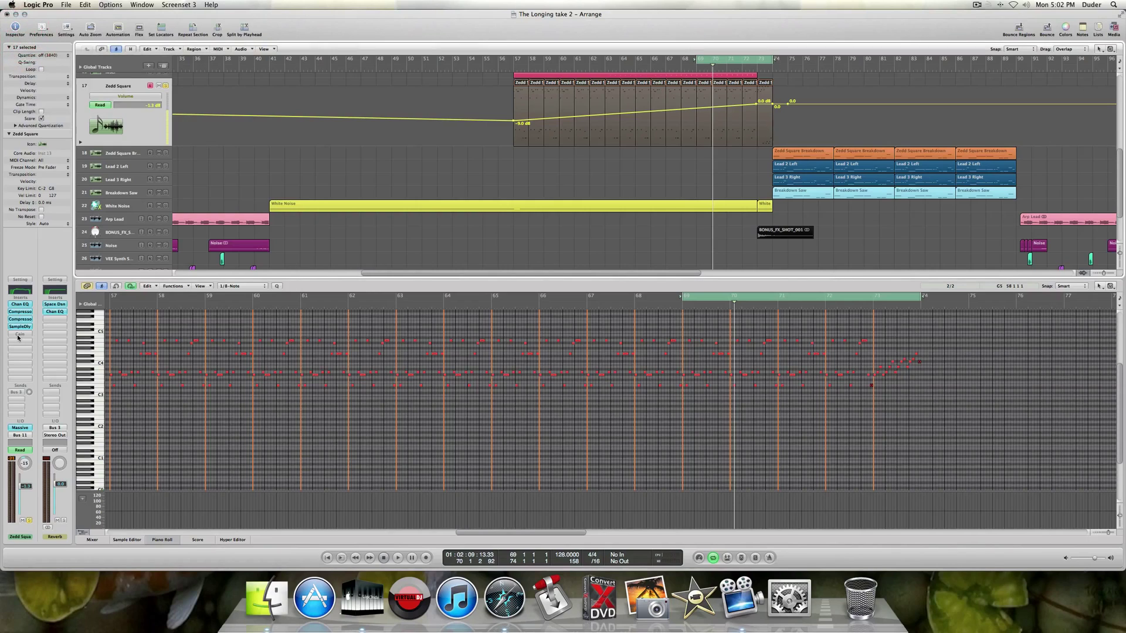
pyautogui.click(19, 335)
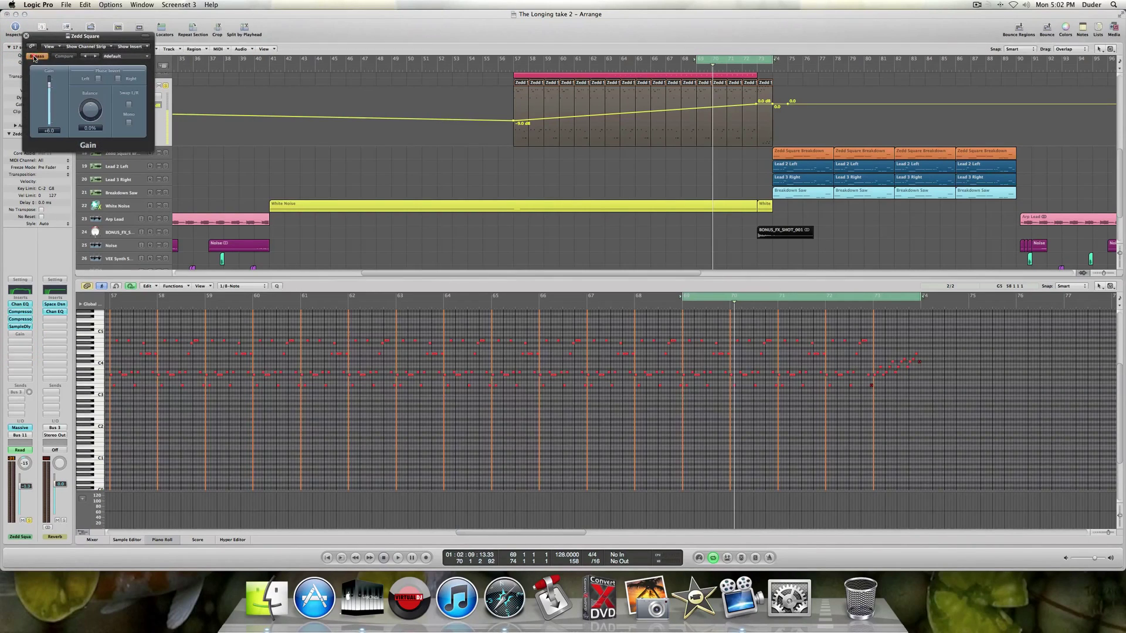
pyautogui.click(26, 36)
pyautogui.press('space')
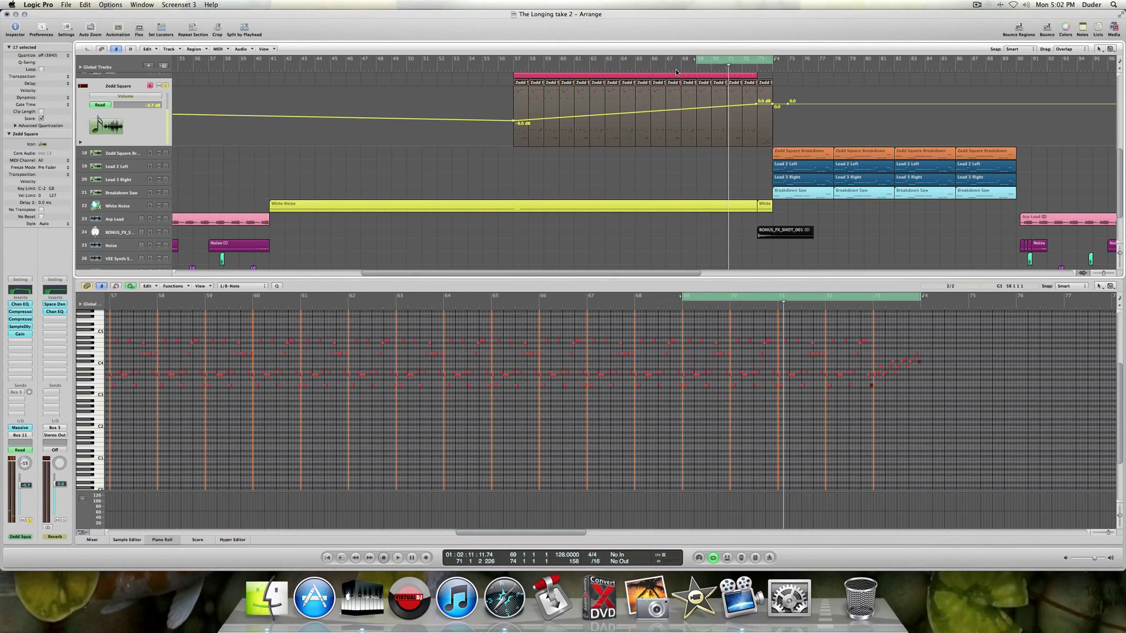
# Extend the cycle range to start at bar 57 and play the section with Zedd Square unsoloed.
pyautogui.moveTo(696, 59); pyautogui.dragTo(514, 72)
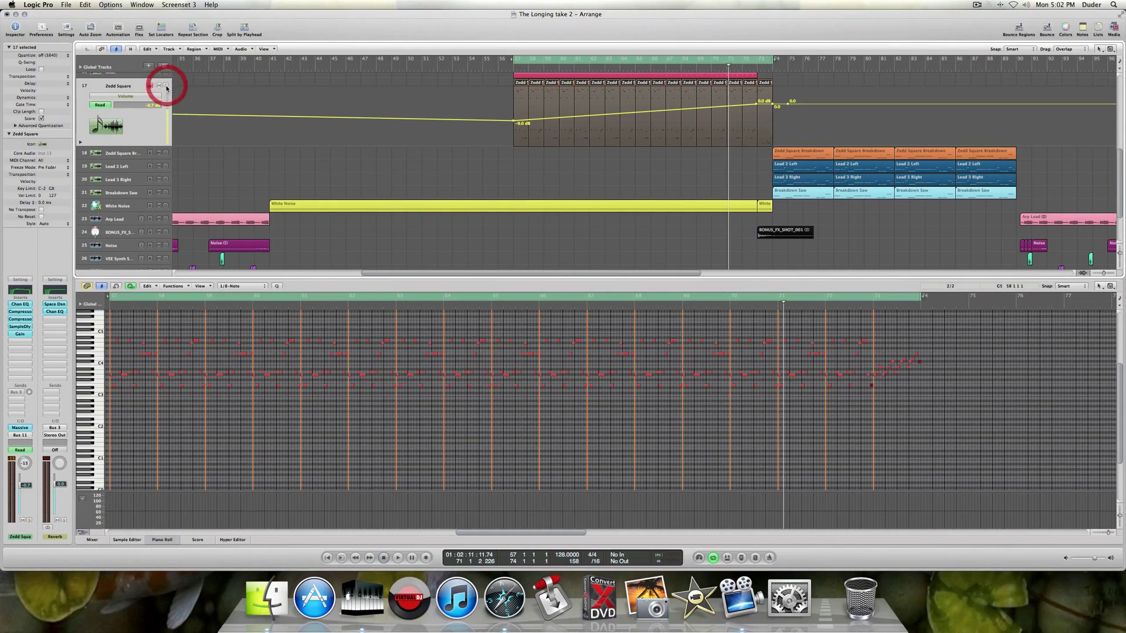
pyautogui.scroll(-3, 166, 104)
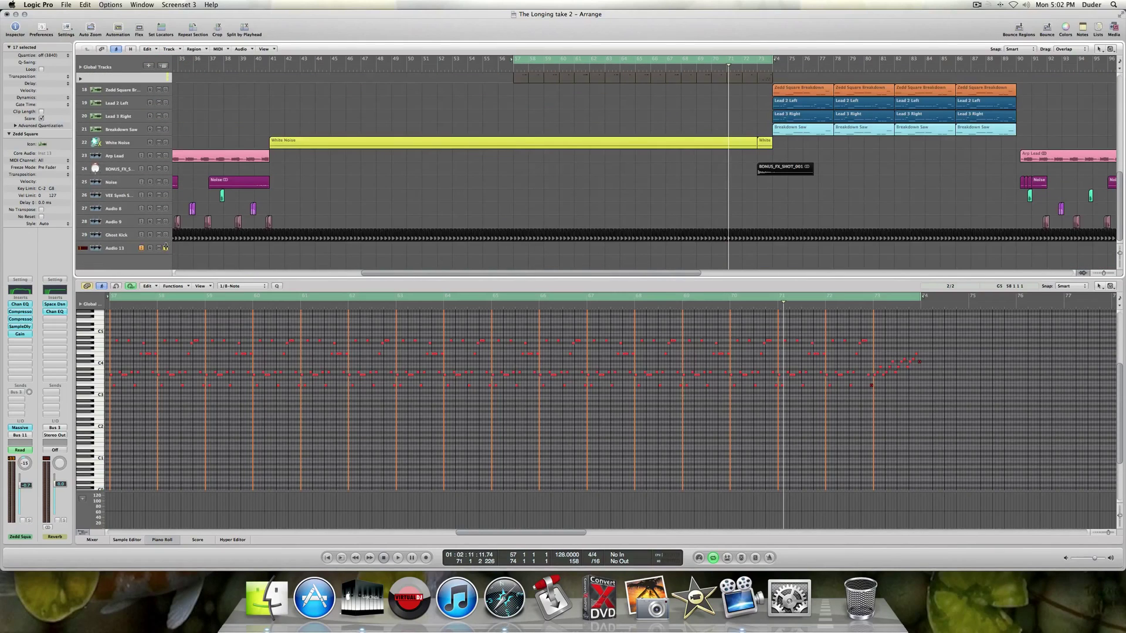
pyautogui.press('space')
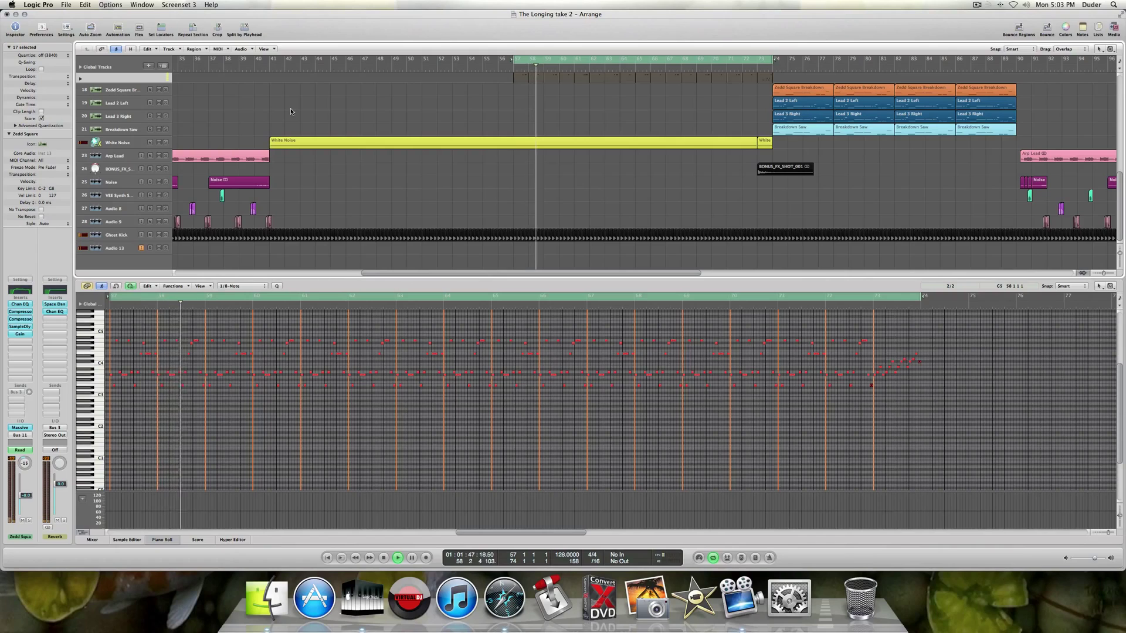
pyautogui.press('space')
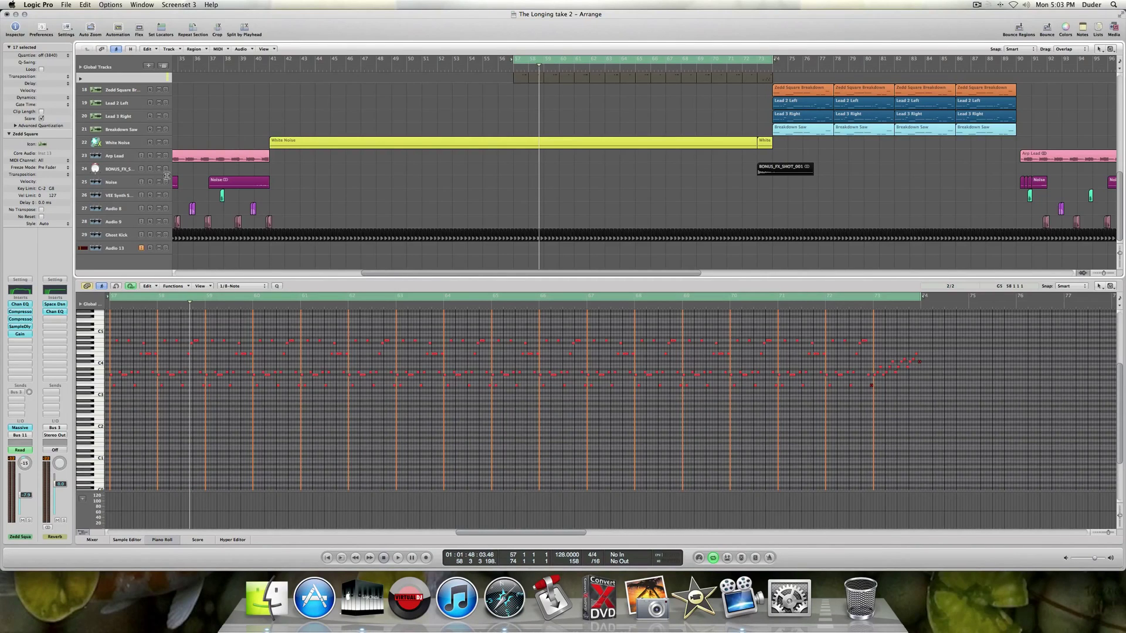
# Select the White Noise track and look over the settings of its ES P synth.
pyautogui.click(114, 143)
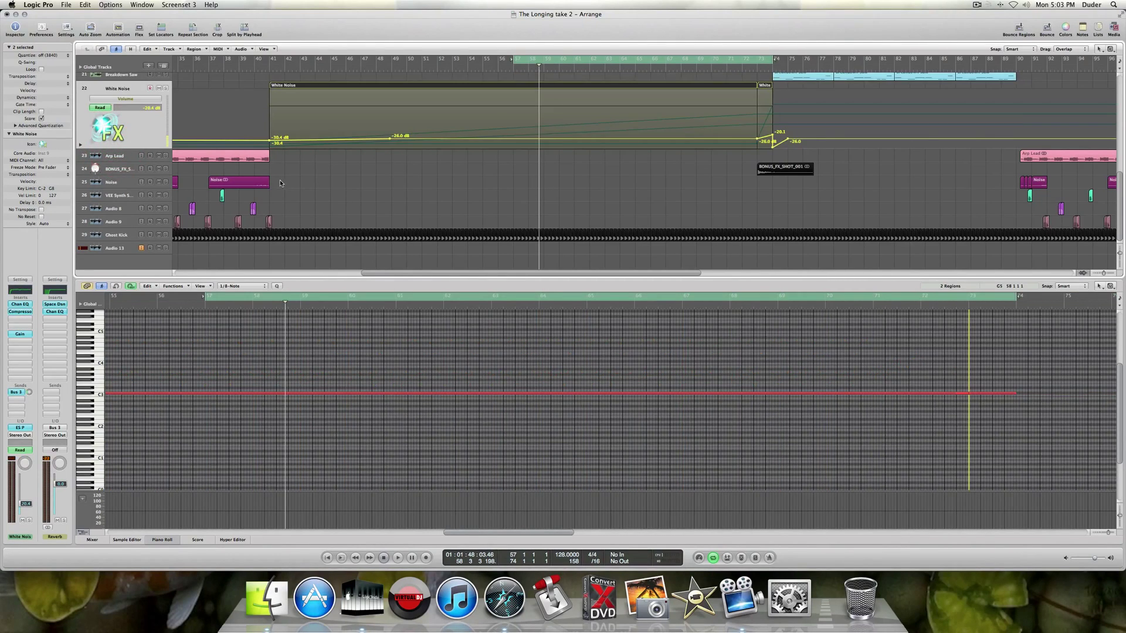
pyautogui.click(22, 428)
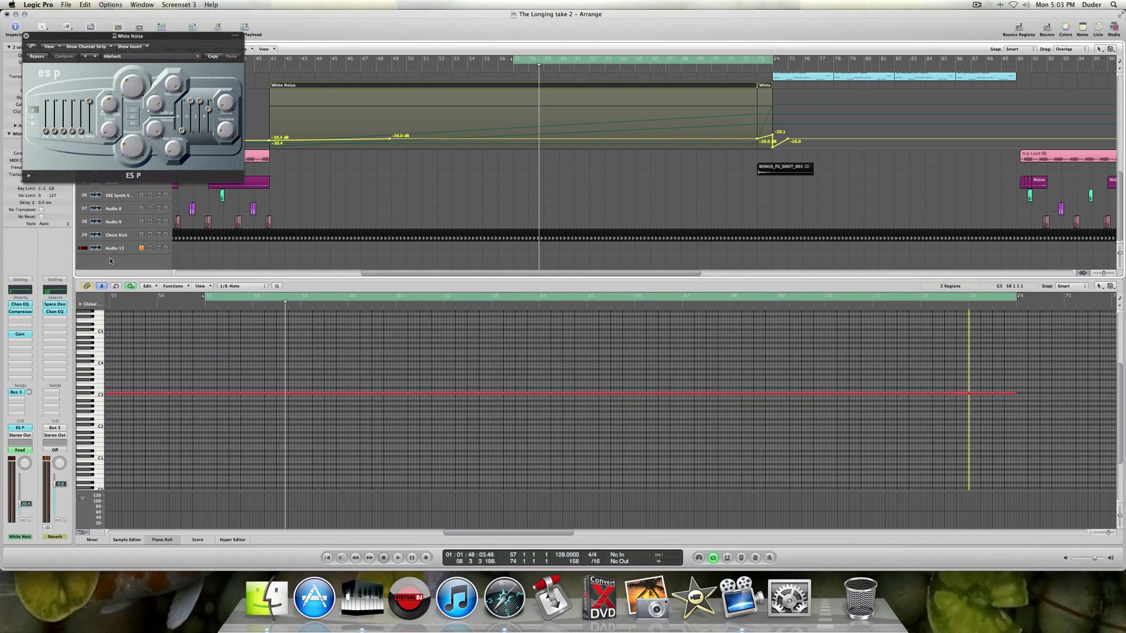
pyautogui.click(25, 36)
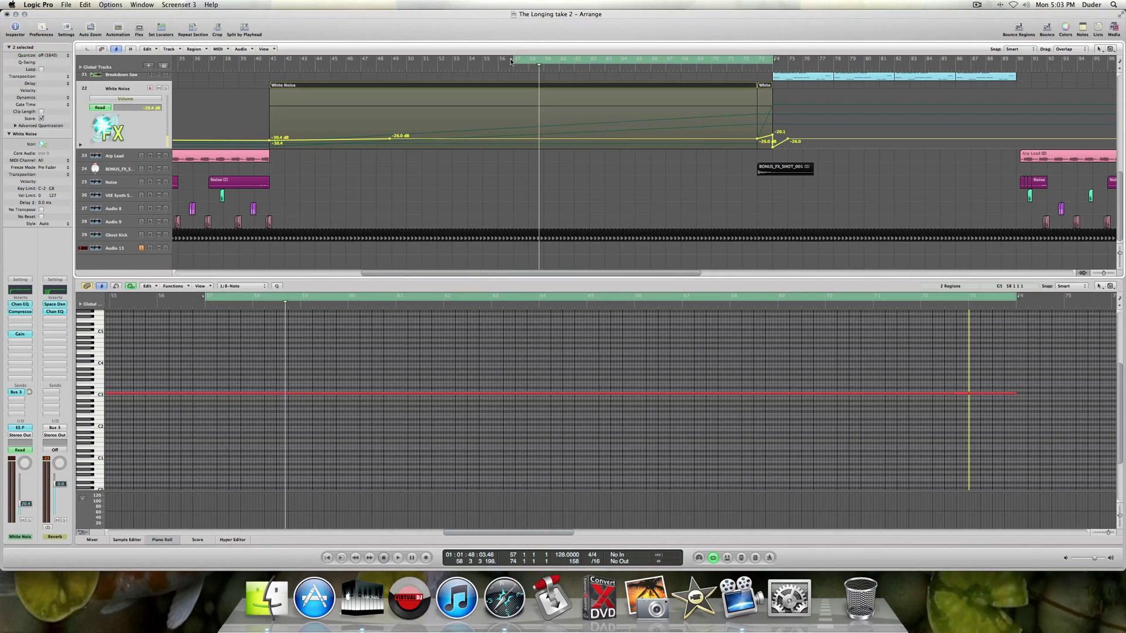
# Extend the cycle range to start at bar 41 and audition the soloed White Noise track with its volume automation displayed.
pyautogui.moveTo(515, 59); pyautogui.dragTo(271, 84)
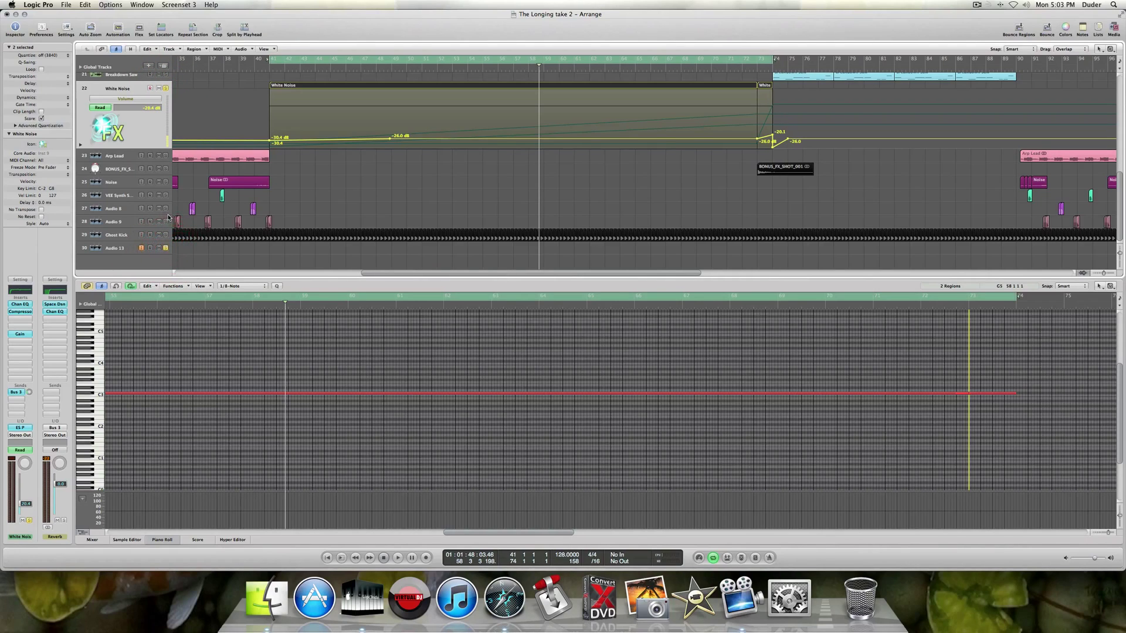
pyautogui.press('space')
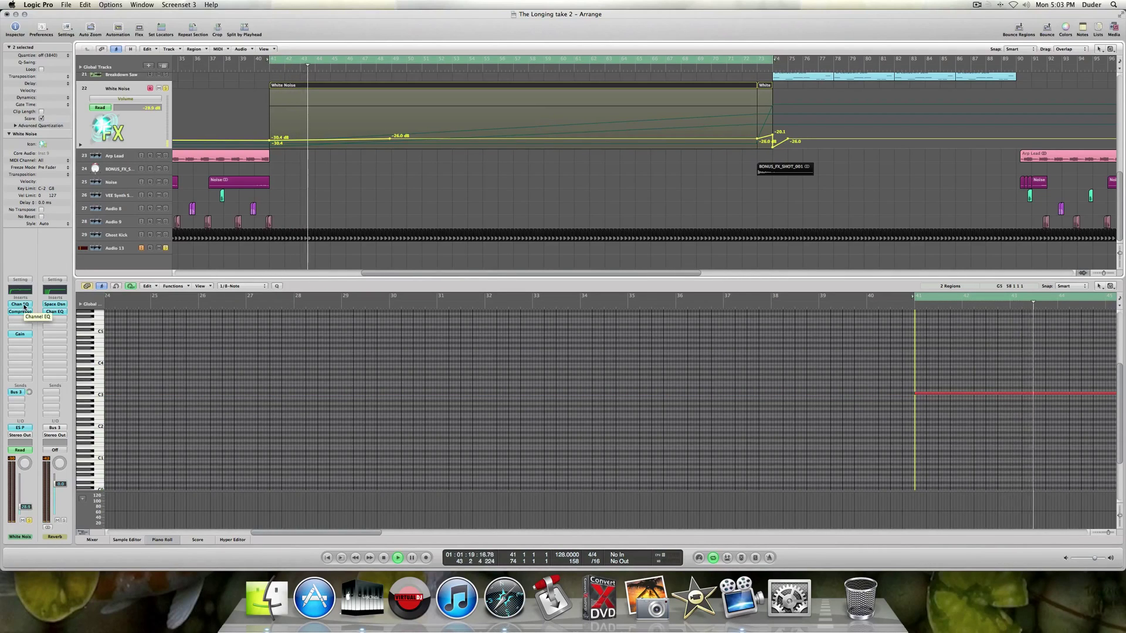
pyautogui.press('a')
pyautogui.press('a')
pyautogui.press('a')
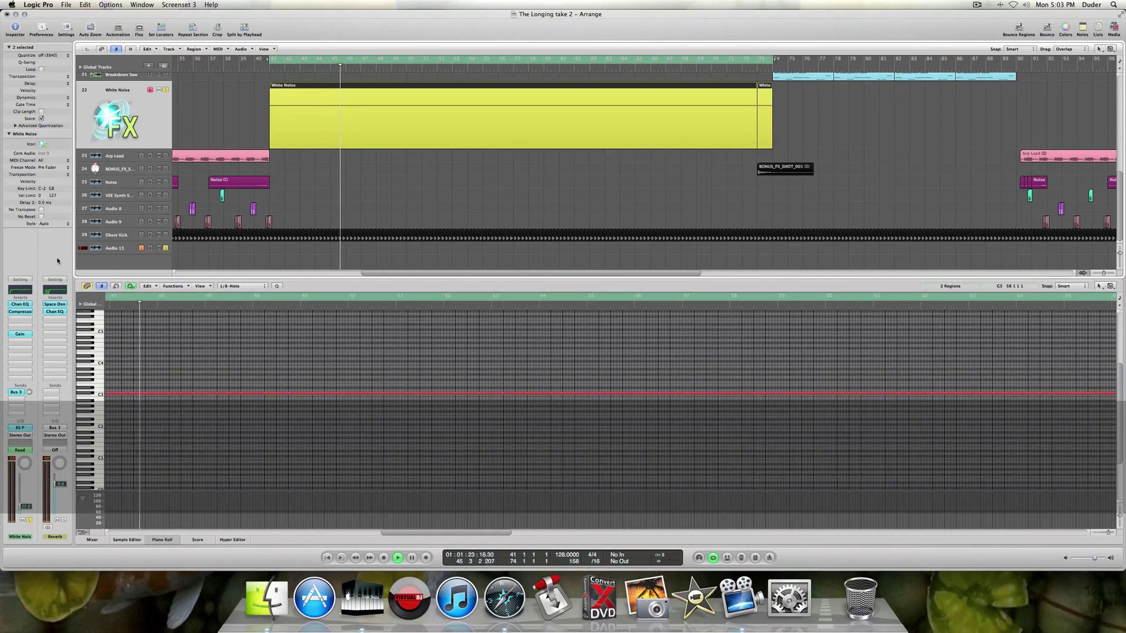
pyautogui.press('a')
# Display the White Noise track's ES P Cutoff automation, followed by its ES P Resonance automation, during playback.
pyautogui.click(125, 99)
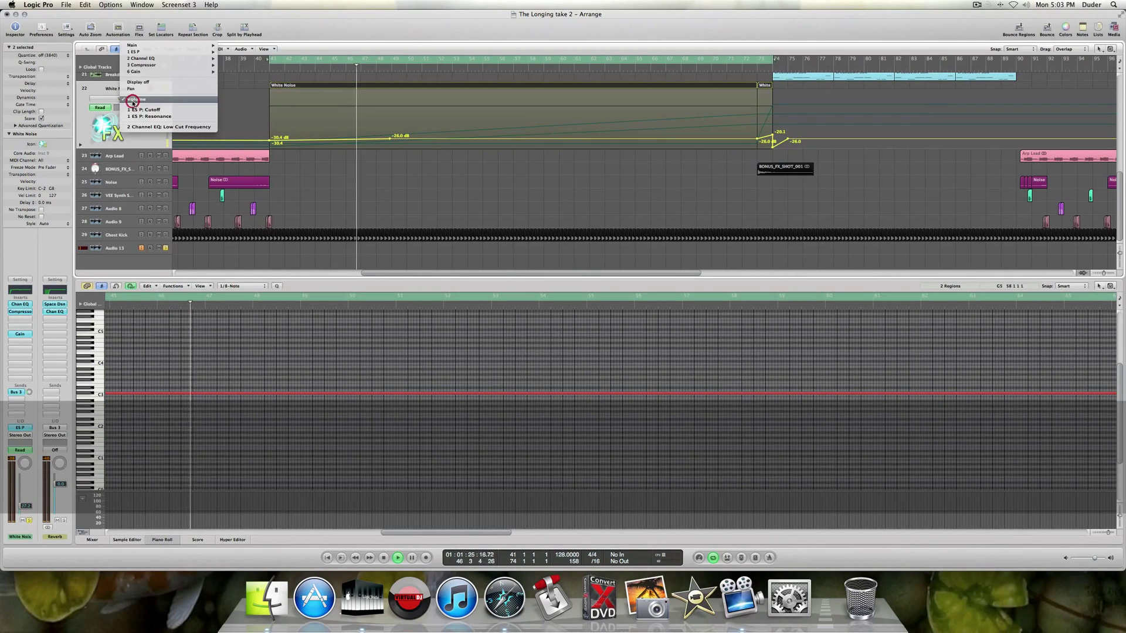
pyautogui.click(140, 110)
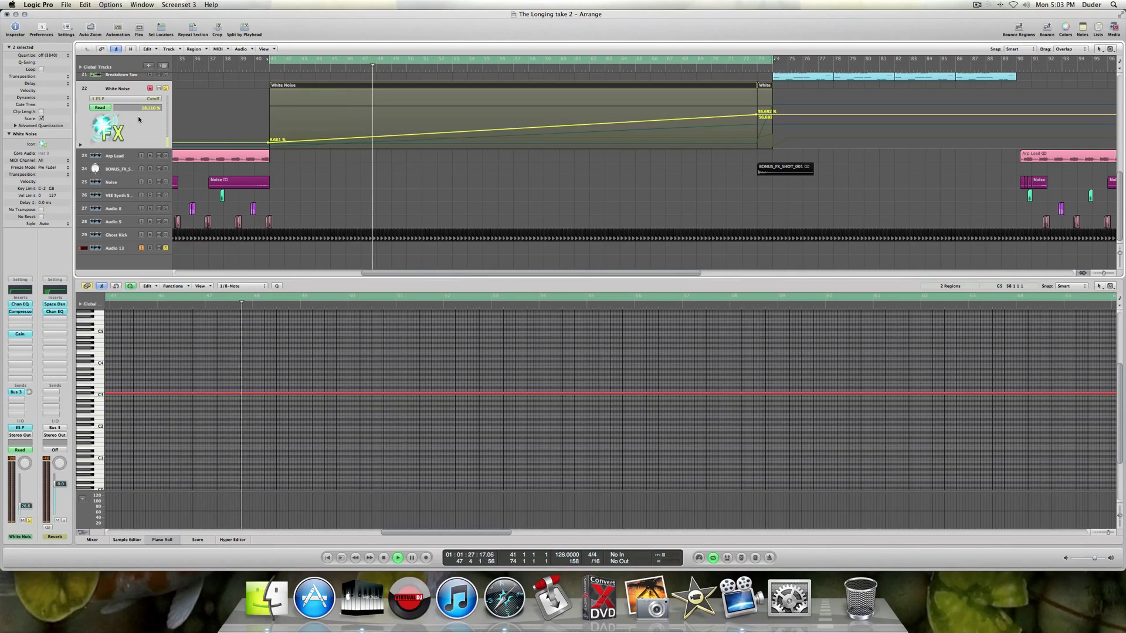
pyautogui.click(135, 101)
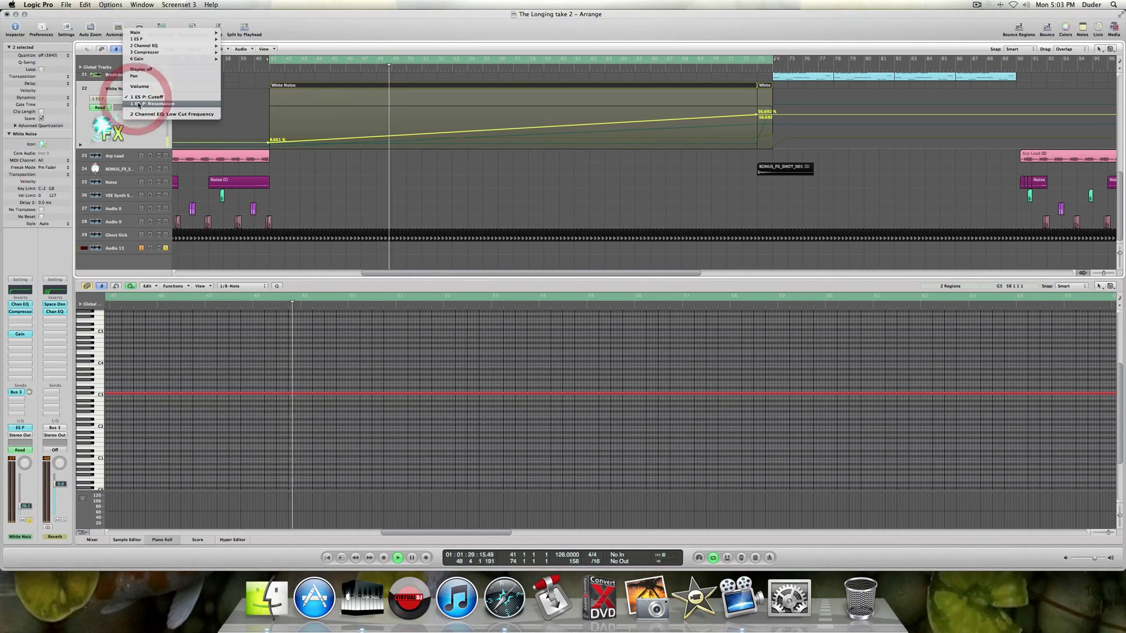
pyautogui.click(137, 102)
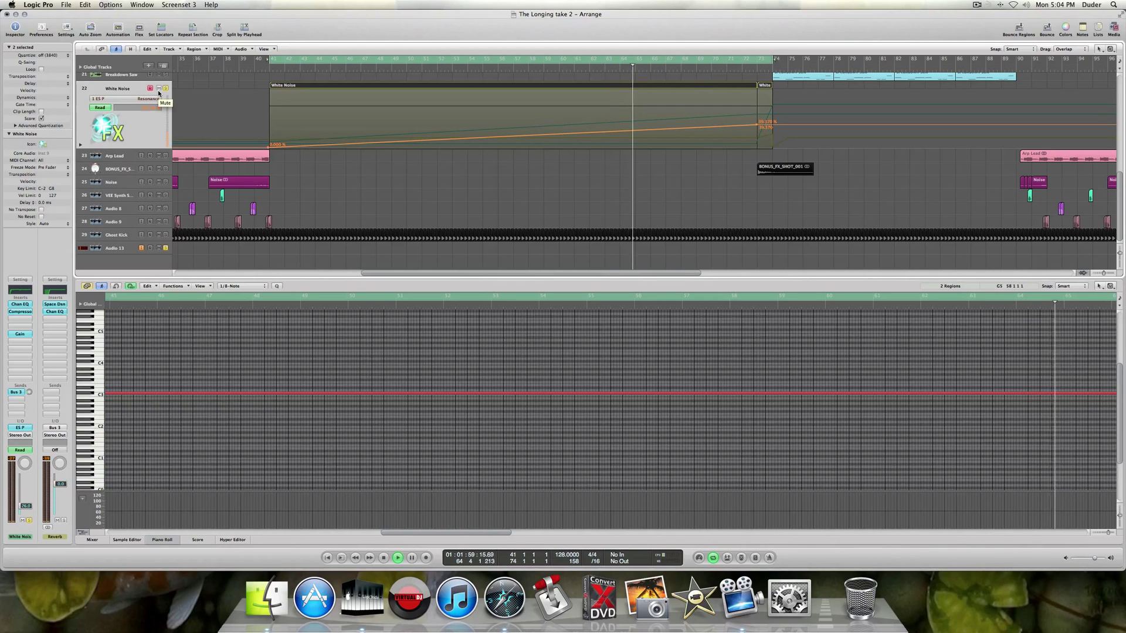
# Display the White Noise track's Channel EQ Low Cut Frequency automation and audition the end of the noise with it.
pyautogui.click(742, 64)
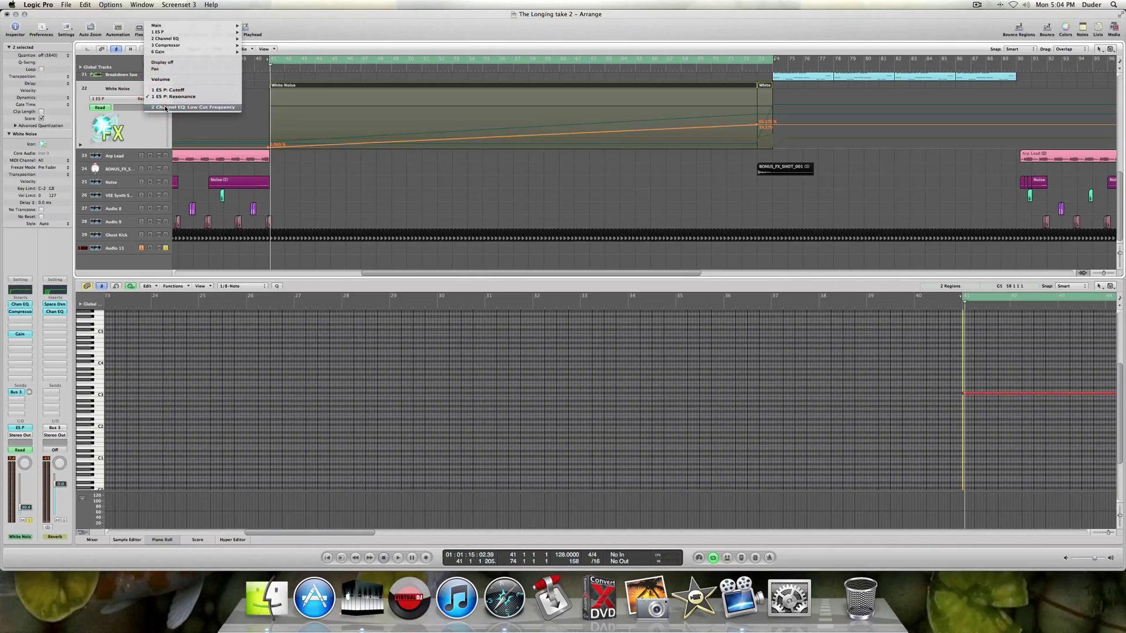
pyautogui.click(160, 107)
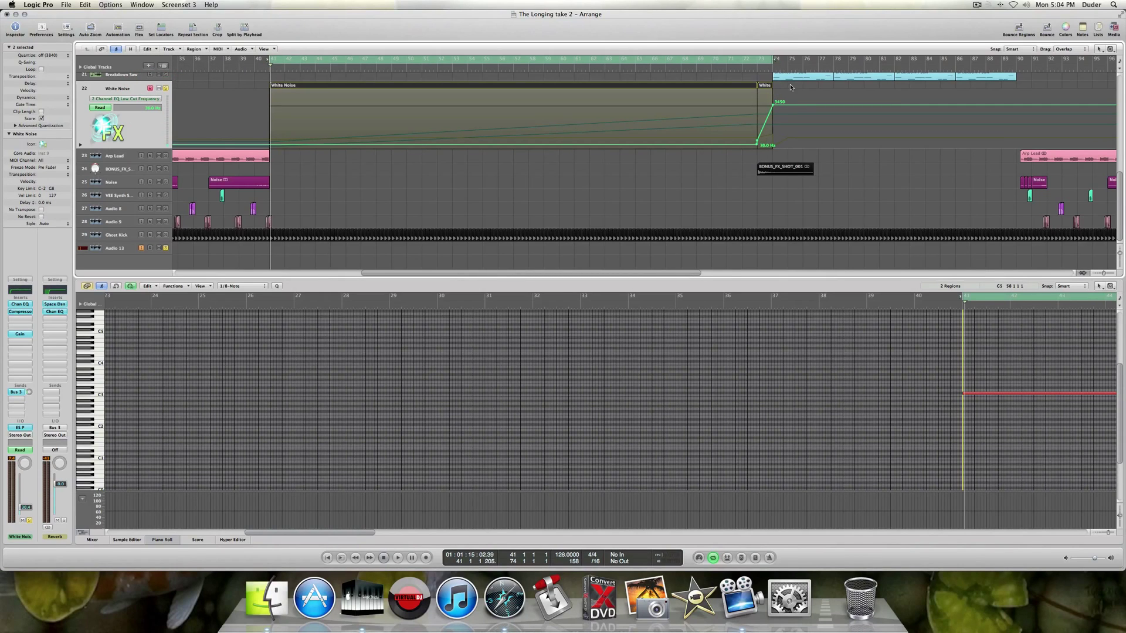
pyautogui.click(753, 71)
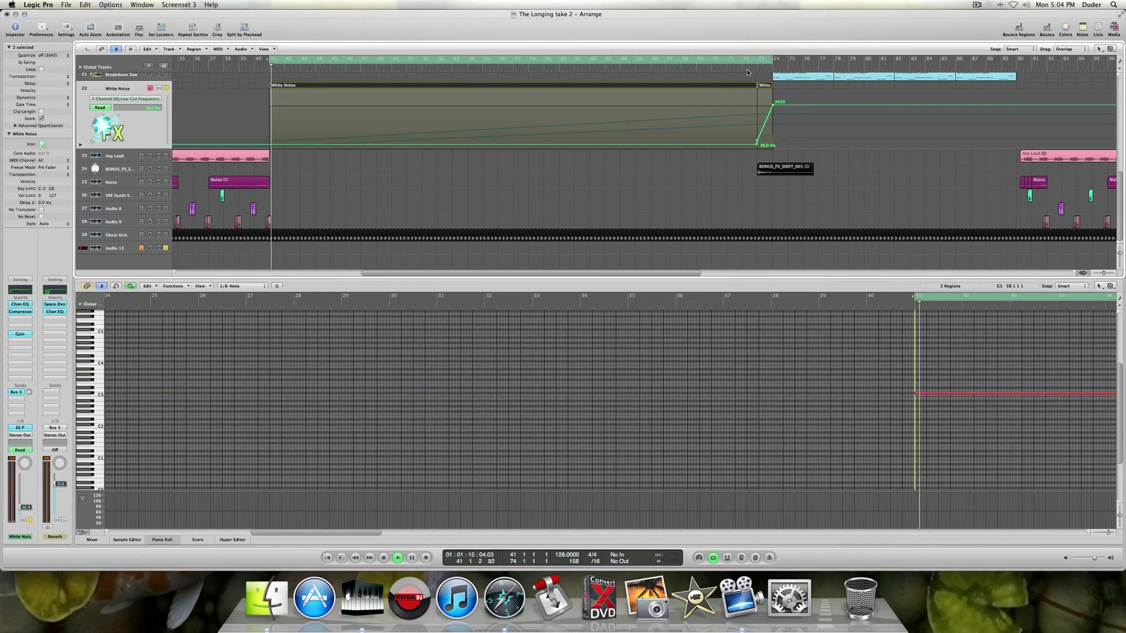
pyautogui.click(756, 71)
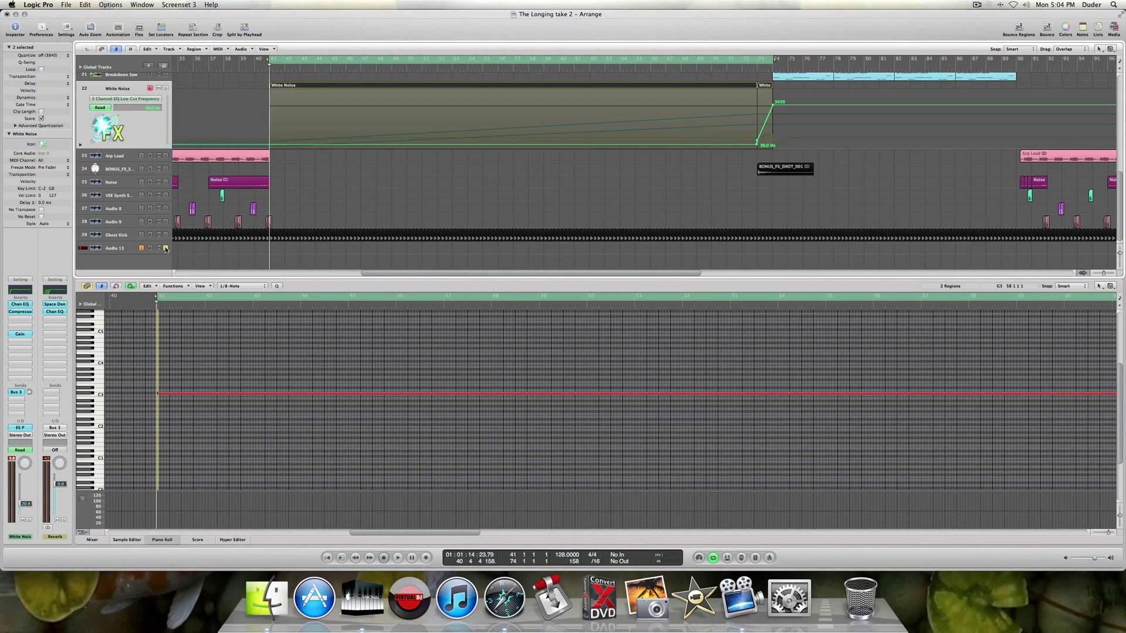
# Hide the track automation and look over the White Noise track's Compressor and Channel EQ settings.
pyautogui.press('a')
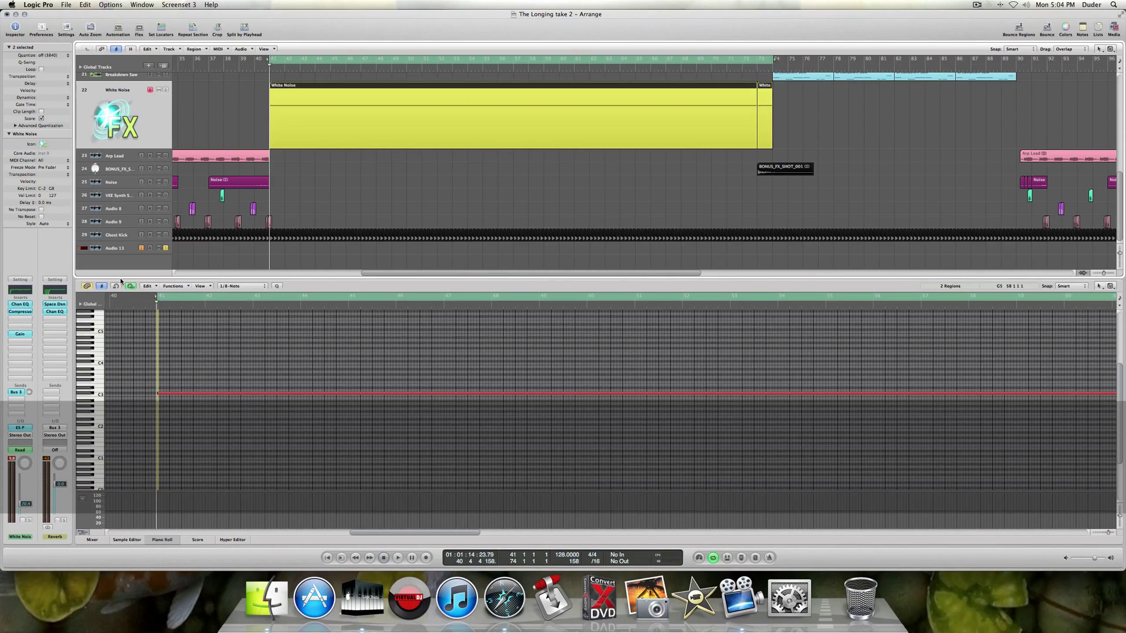
pyautogui.click(17, 311)
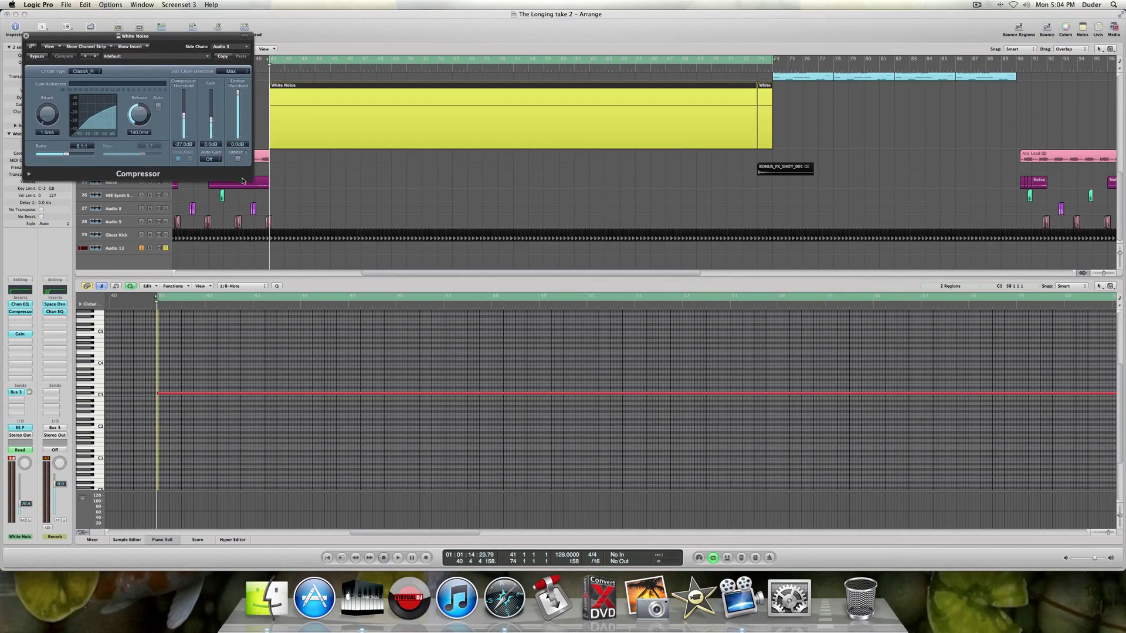
pyautogui.click(25, 36)
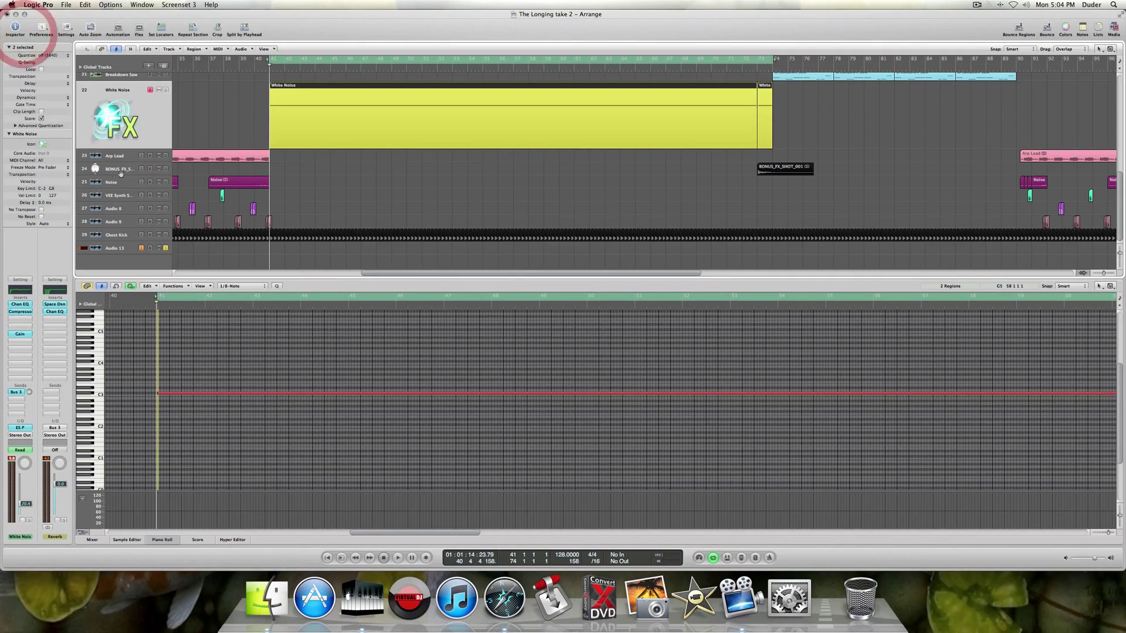
pyautogui.click(20, 305)
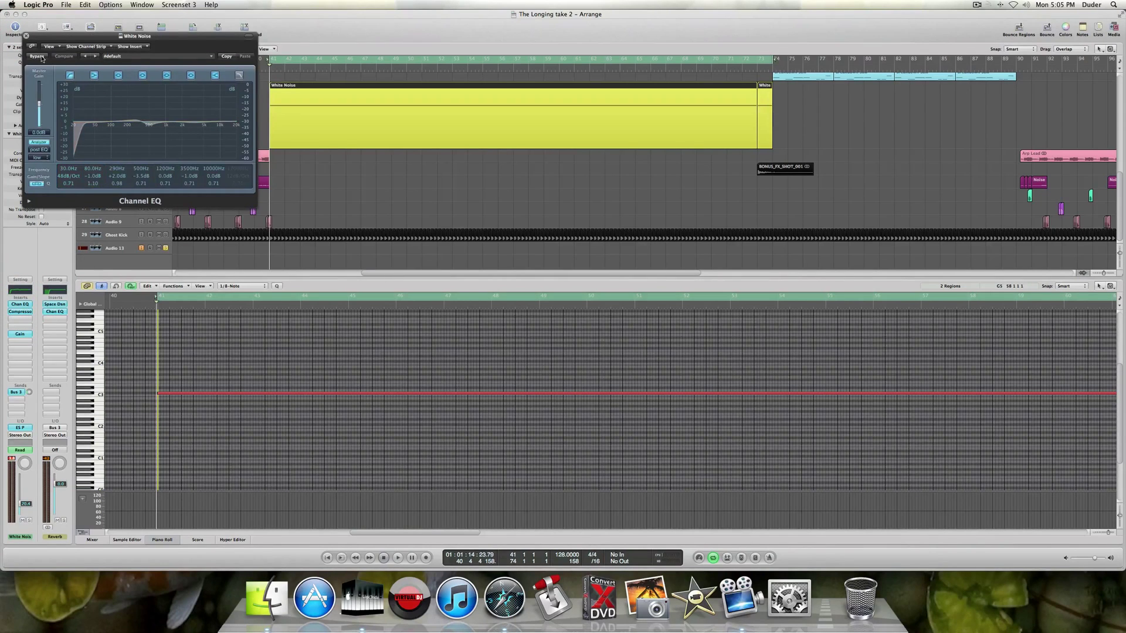
pyautogui.click(25, 36)
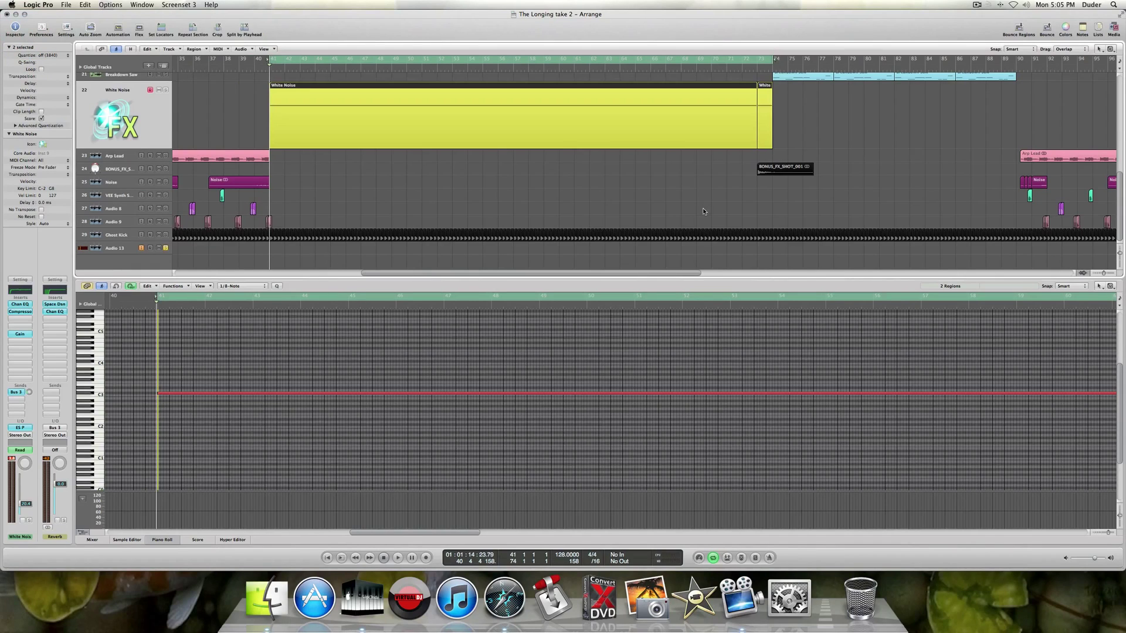
# Solo the BONUS_FX_SHOT_001 track and audition its hit from around bar 73.
pyautogui.click(128, 170)
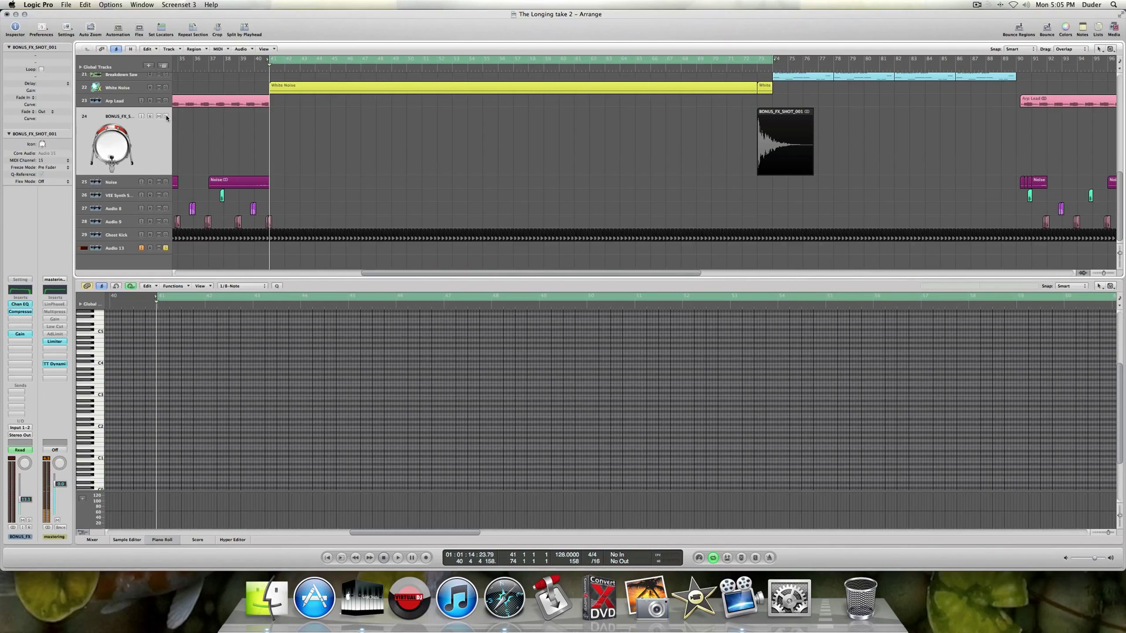
pyautogui.click(763, 60)
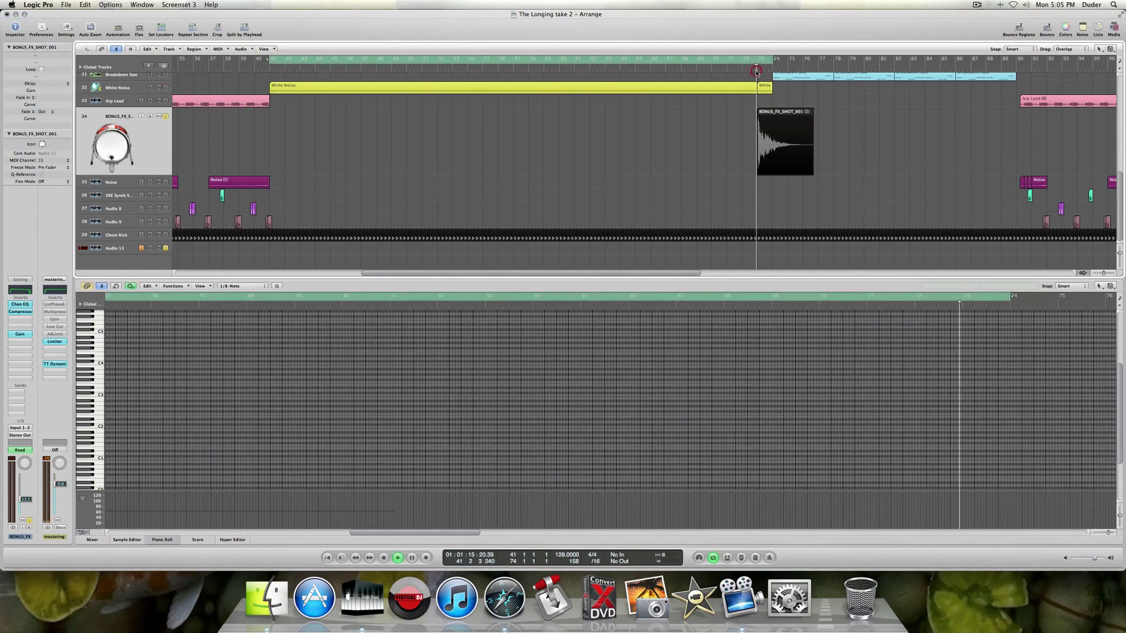
pyautogui.press('space')
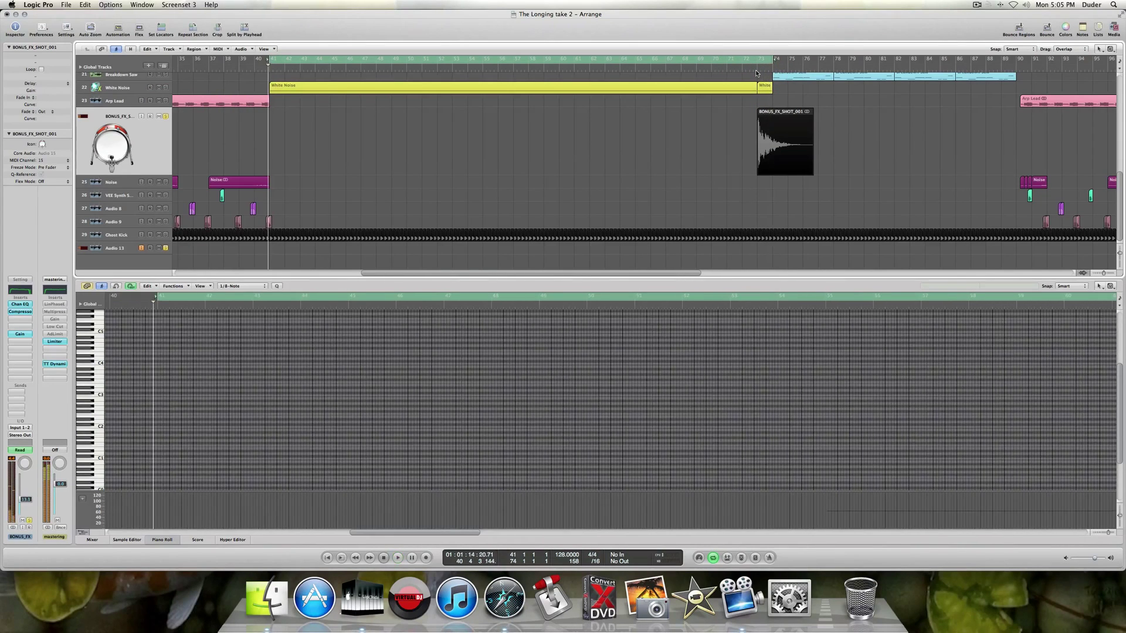
pyautogui.click(752, 71)
pyautogui.click(751, 70)
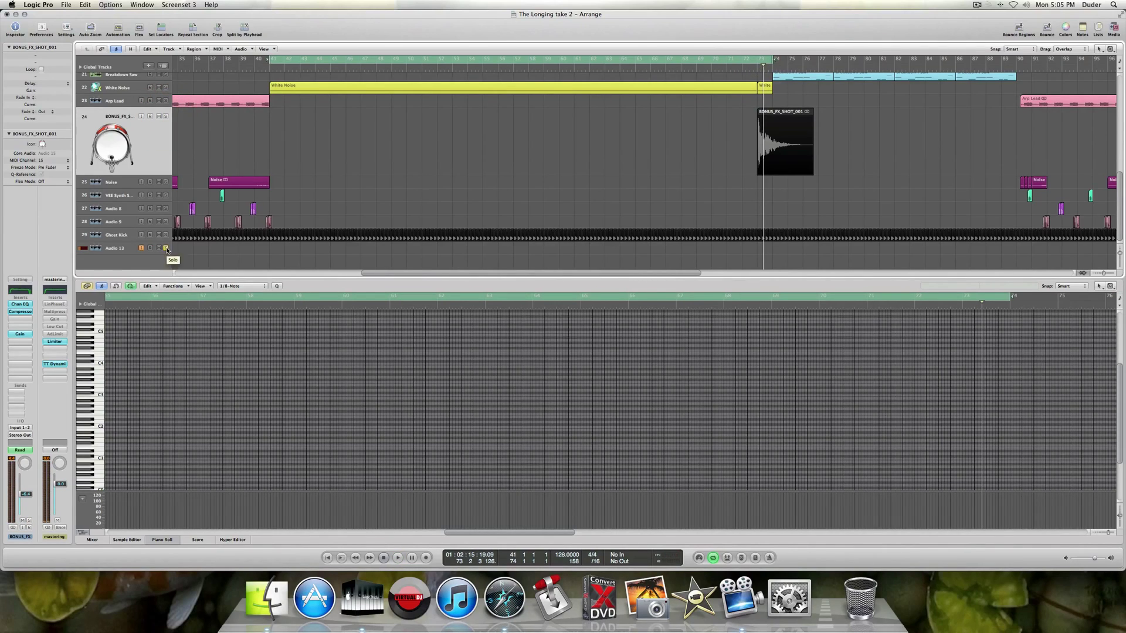
# Play the full arrangement from bar 41 with the Piano Roll closed and extend the cycle range to end at bar 90.
pyautogui.scroll(10, 306, 241)
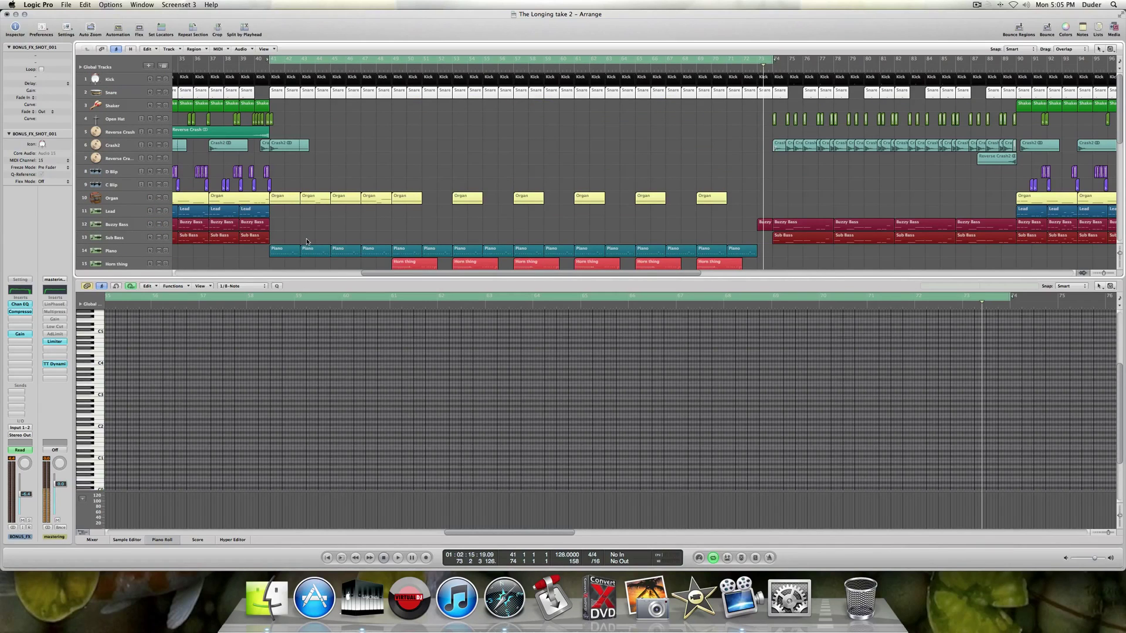
pyautogui.scroll(-8, 306, 241)
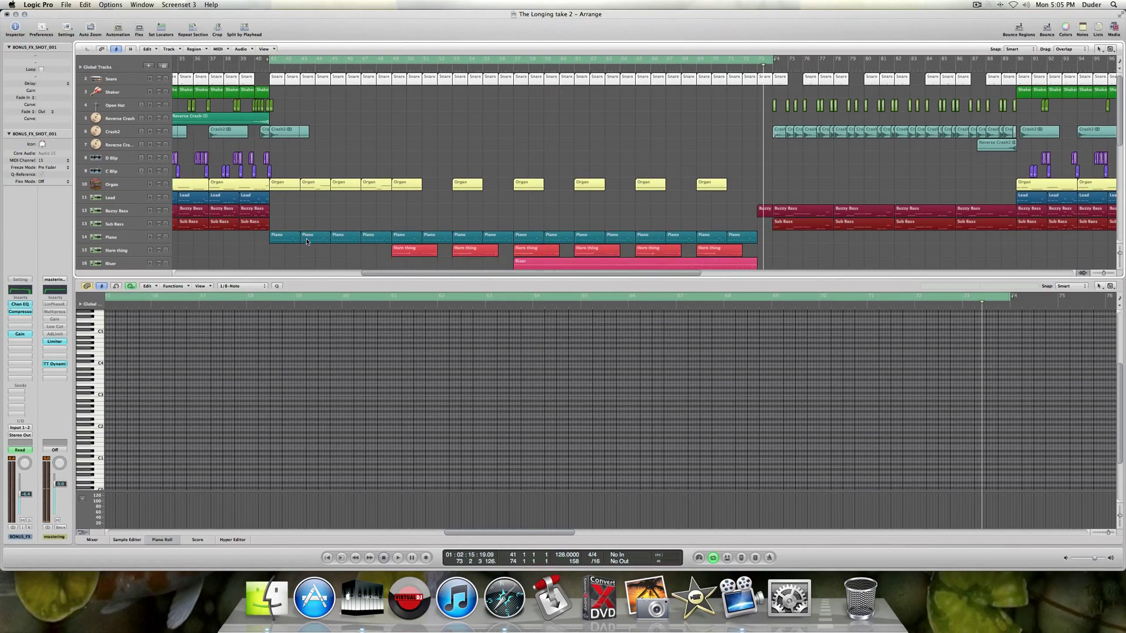
pyautogui.scroll(7, 306, 241)
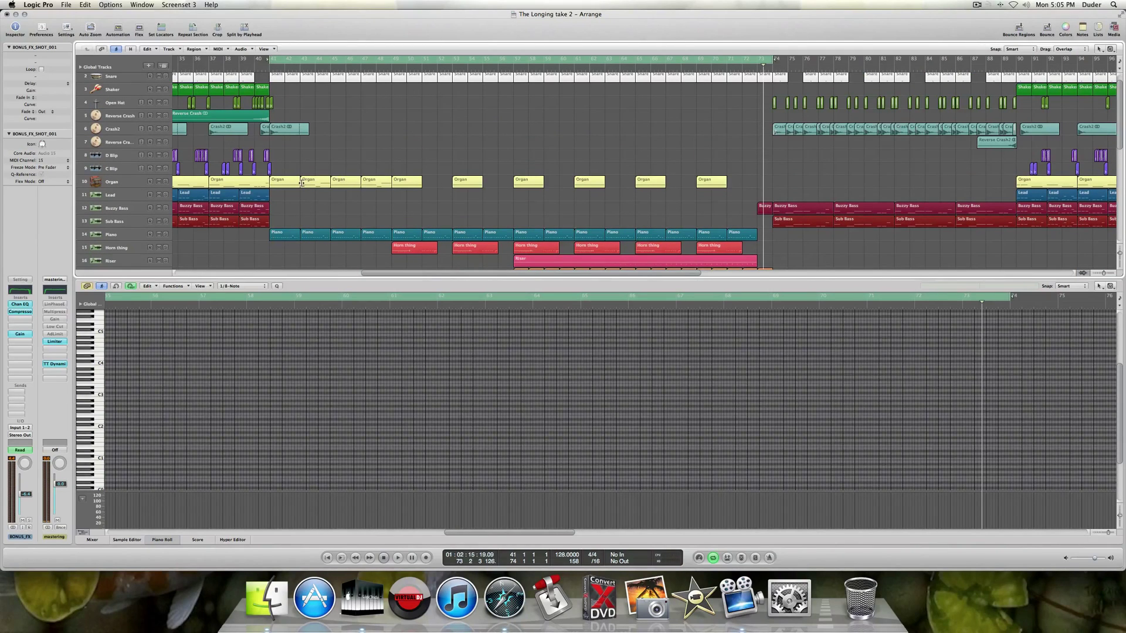
pyautogui.press('space')
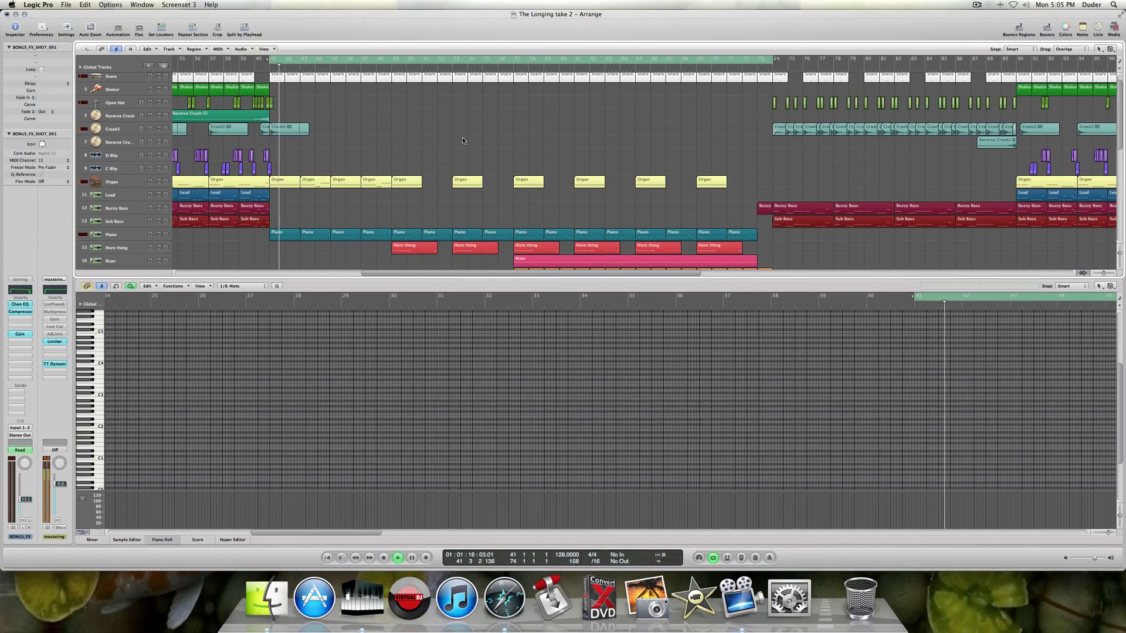
pyautogui.scroll(-5, 461, 142)
pyautogui.click(162, 540)
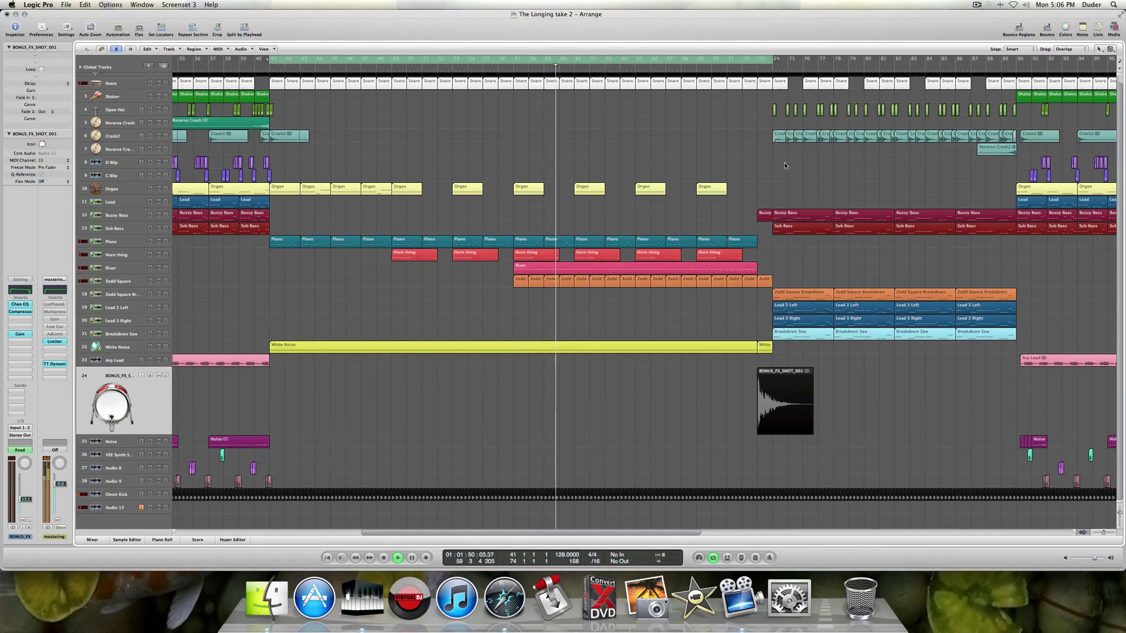
pyautogui.moveTo(775, 73); pyautogui.dragTo(1017, 71)
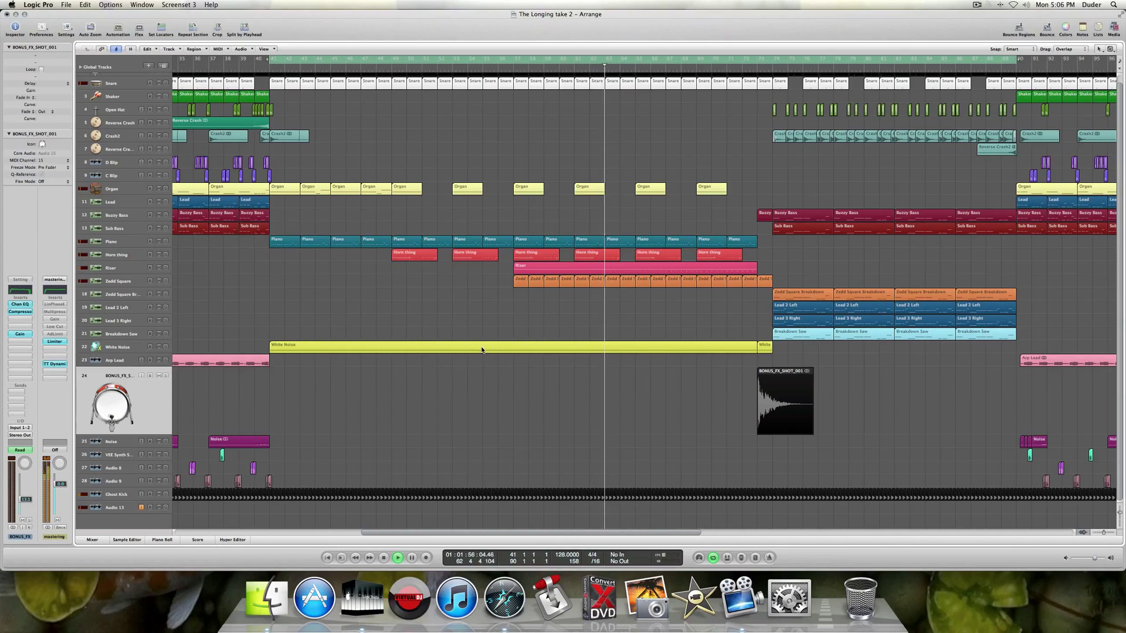
# Activate the mastering channel's linear phase EQ, Multipressor, Gain, Low Cut and AdLimit inserts and bypass its Limiter during playback.
pyautogui.keyDown('alt'); pyautogui.click(52, 305); pyautogui.keyUp('alt')
pyautogui.keyDown('alt'); pyautogui.click(56, 312); pyautogui.keyUp('alt')
pyautogui.keyDown('alt'); pyautogui.click(55, 319); pyautogui.keyUp('alt')
pyautogui.keyDown('alt'); pyautogui.click(55, 327); pyautogui.keyUp('alt')
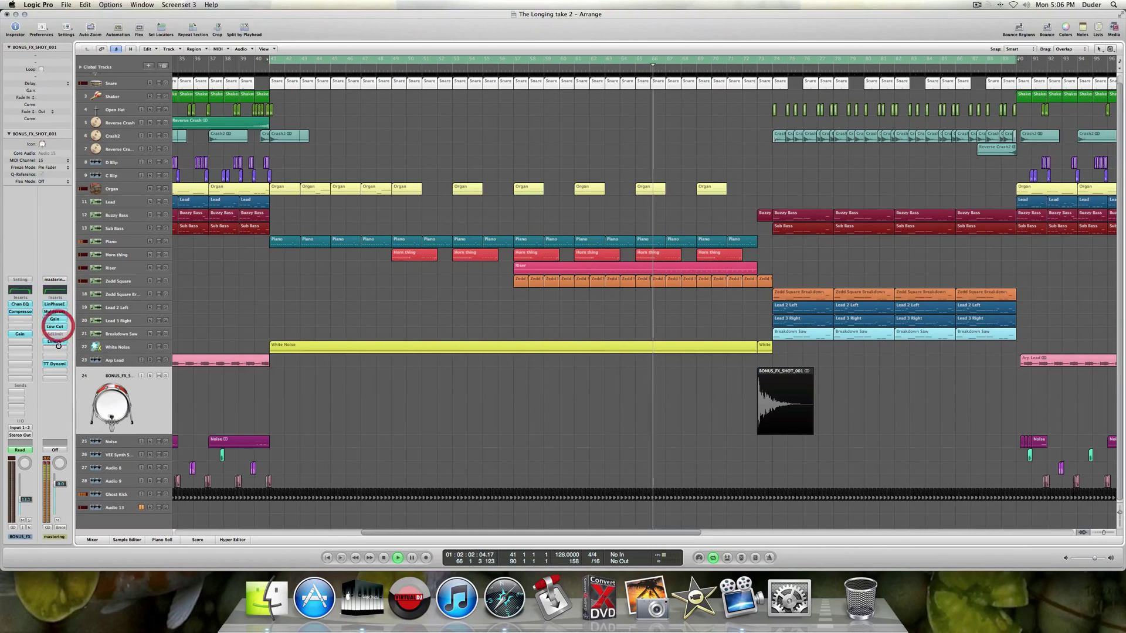
pyautogui.keyDown('alt'); pyautogui.click(59, 340); pyautogui.keyUp('alt')
pyautogui.keyDown('alt'); pyautogui.click(55, 334); pyautogui.keyUp('alt')
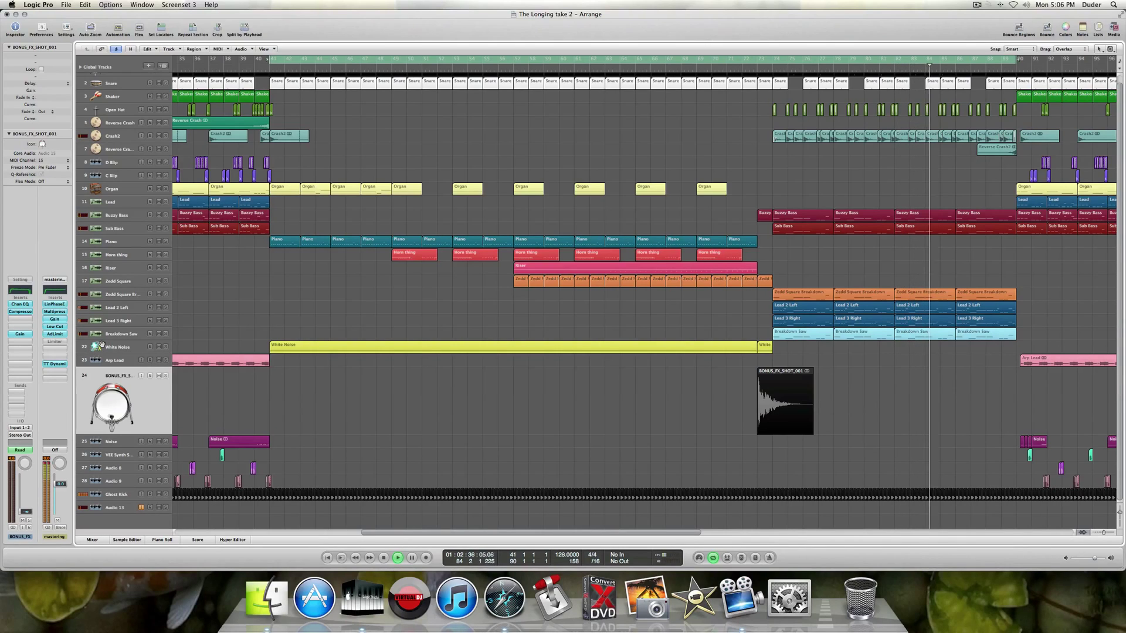
# Set the cycle range to the section from bar 74 to bar 90.
pyautogui.scroll(1, 427, 337)
pyautogui.hscroll(6, 427, 336)
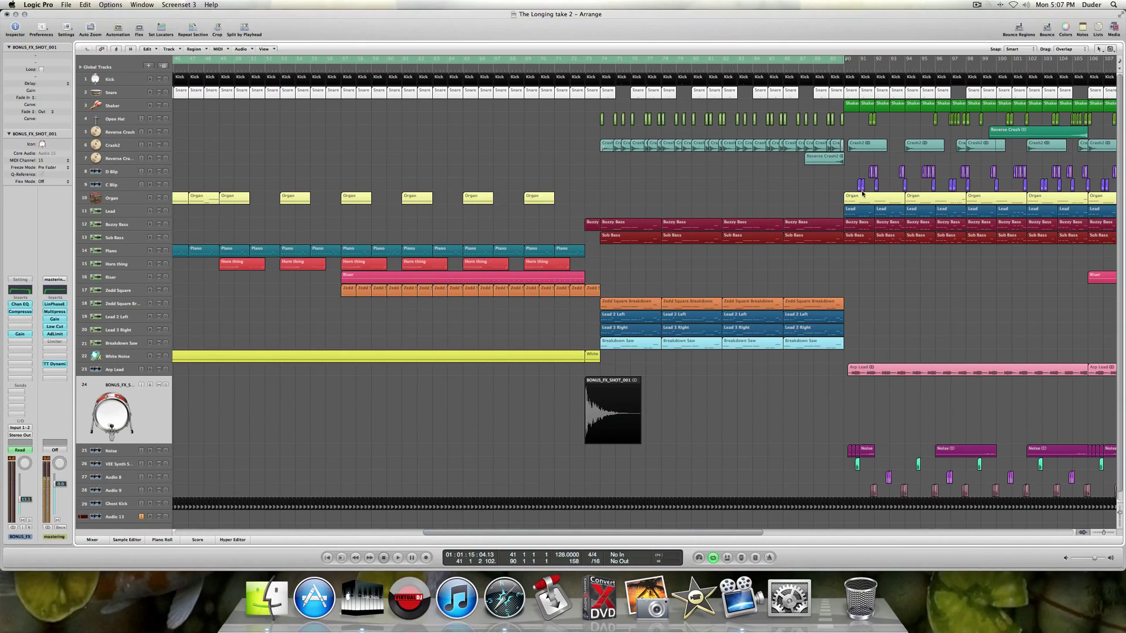
pyautogui.click(638, 61)
pyautogui.moveTo(599, 60); pyautogui.dragTo(838, 61)
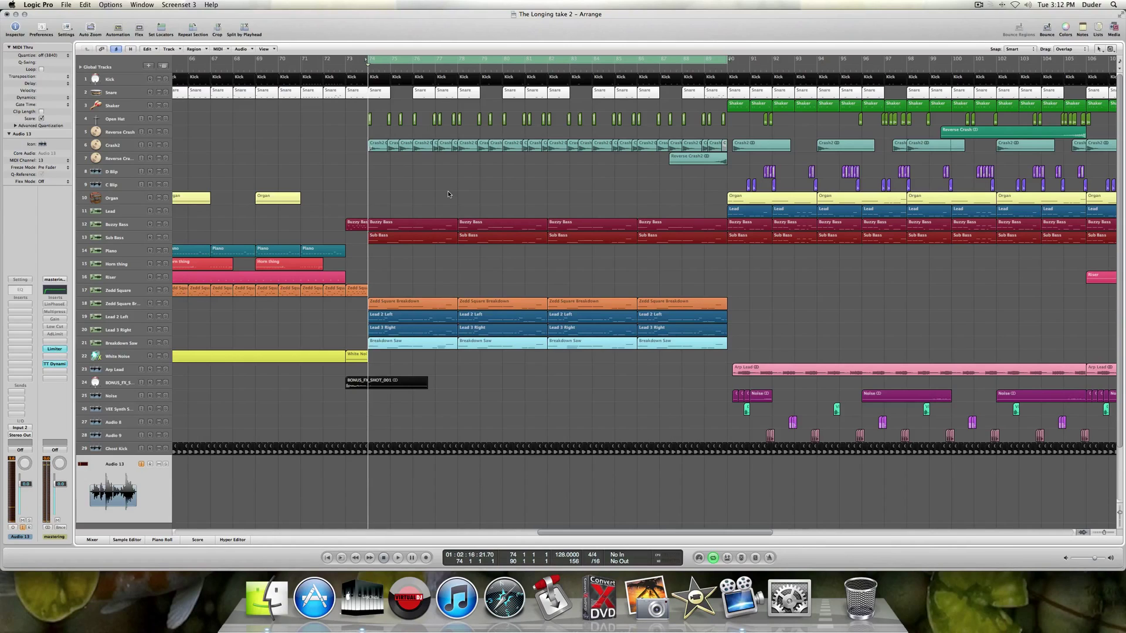
pyautogui.hscroll(-2, 448, 191)
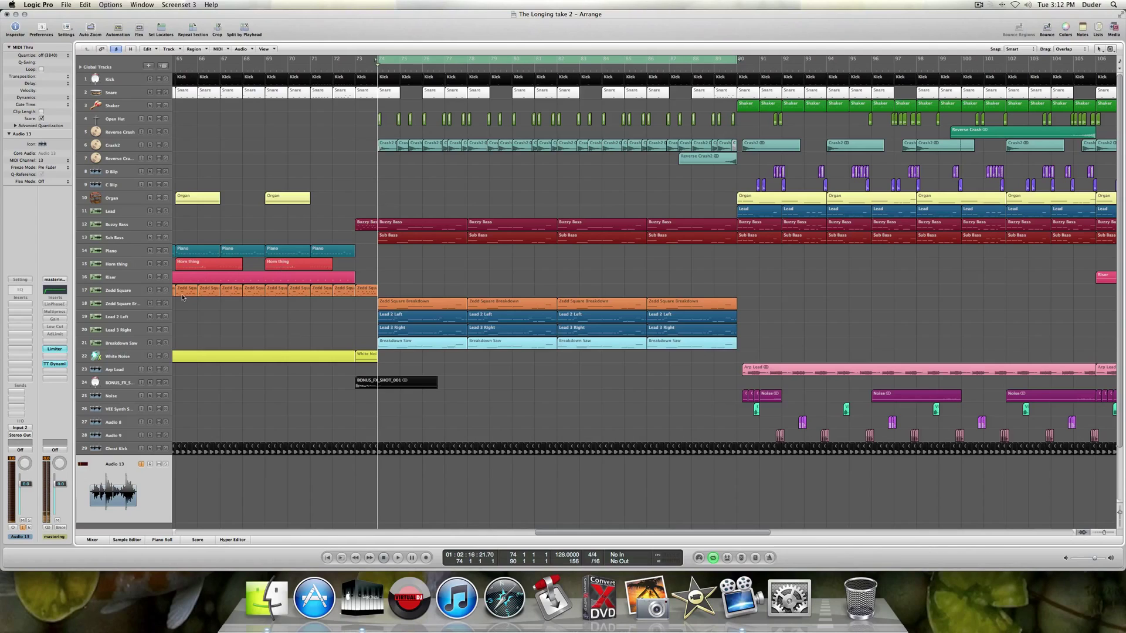
# Compare the Zedd Square and Zedd Square Breakdown tracks, including their channel strips and regions.
pyautogui.click(129, 306)
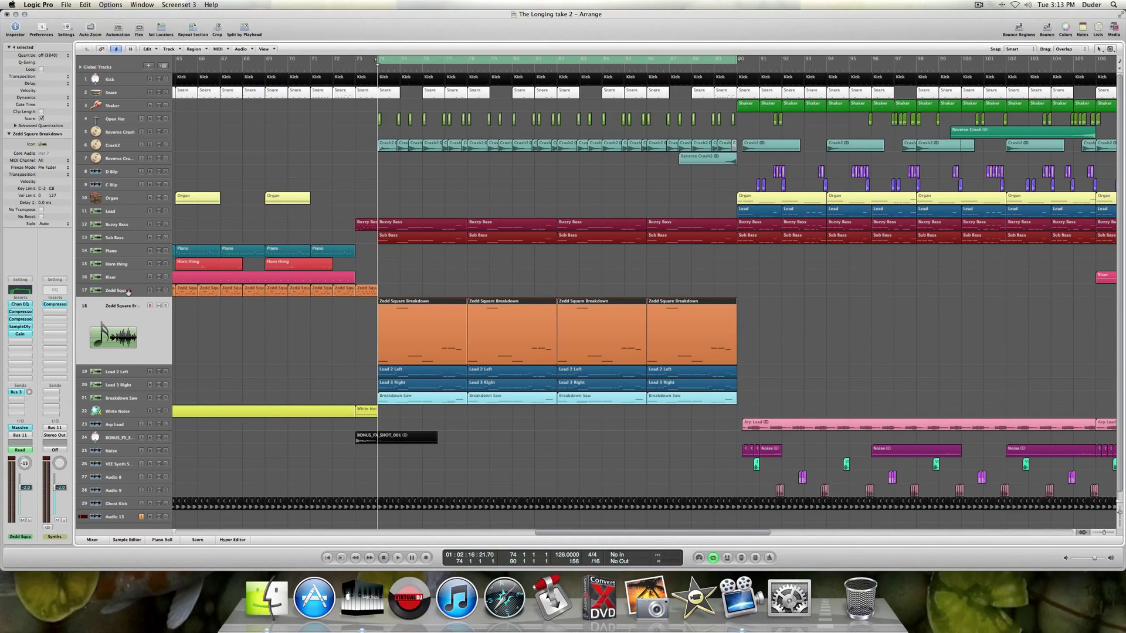
pyautogui.click(128, 291)
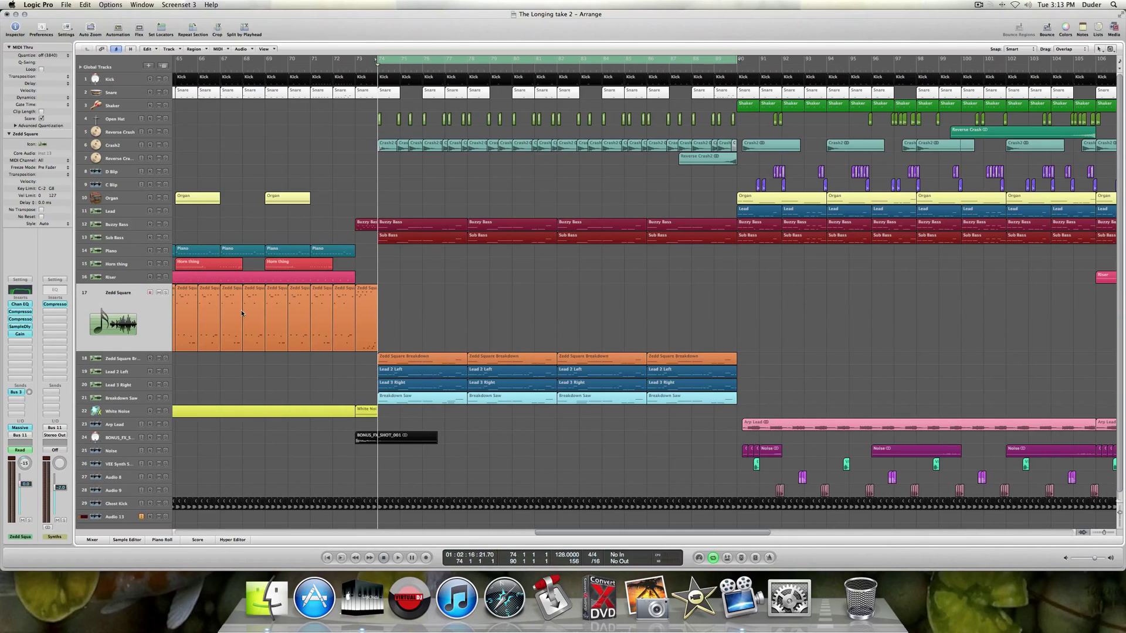
pyautogui.click(130, 360)
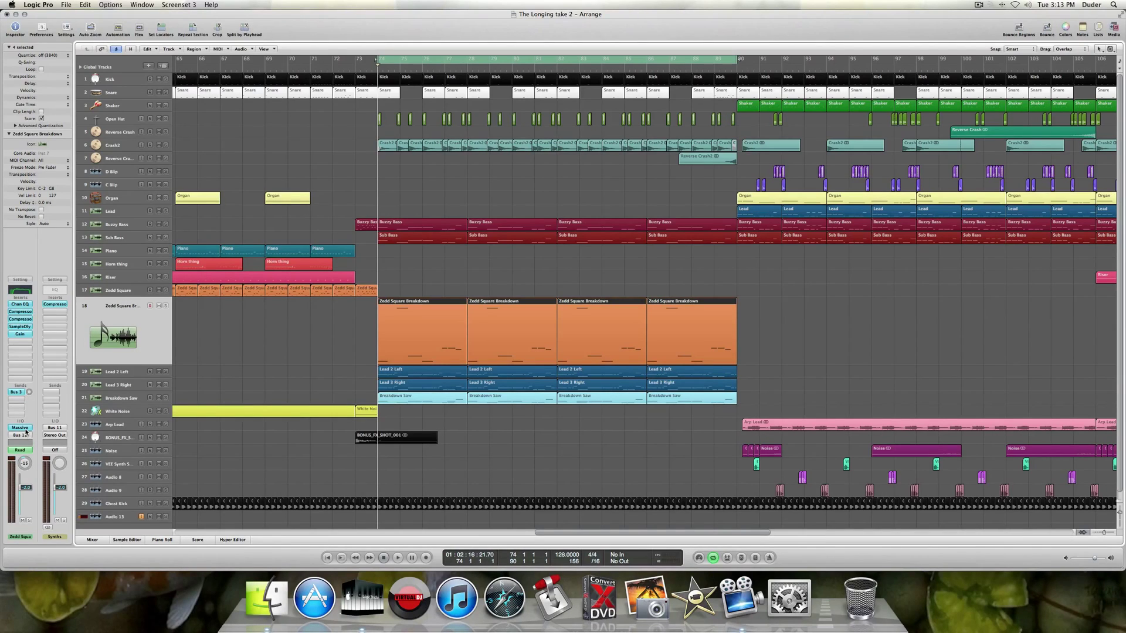
pyautogui.click(137, 292)
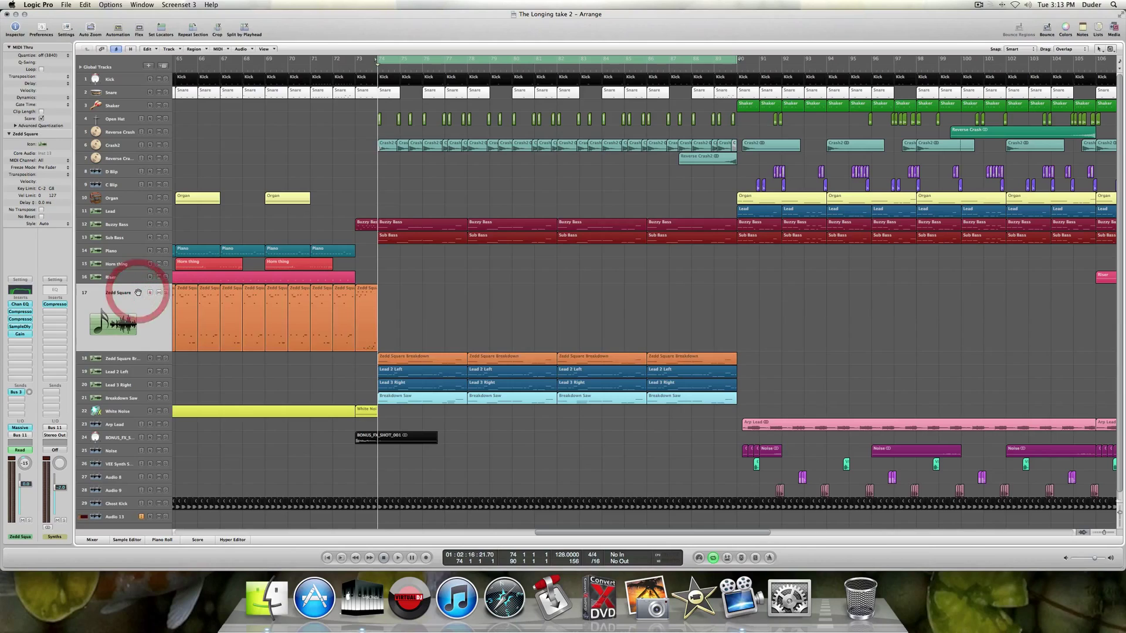
pyautogui.click(128, 359)
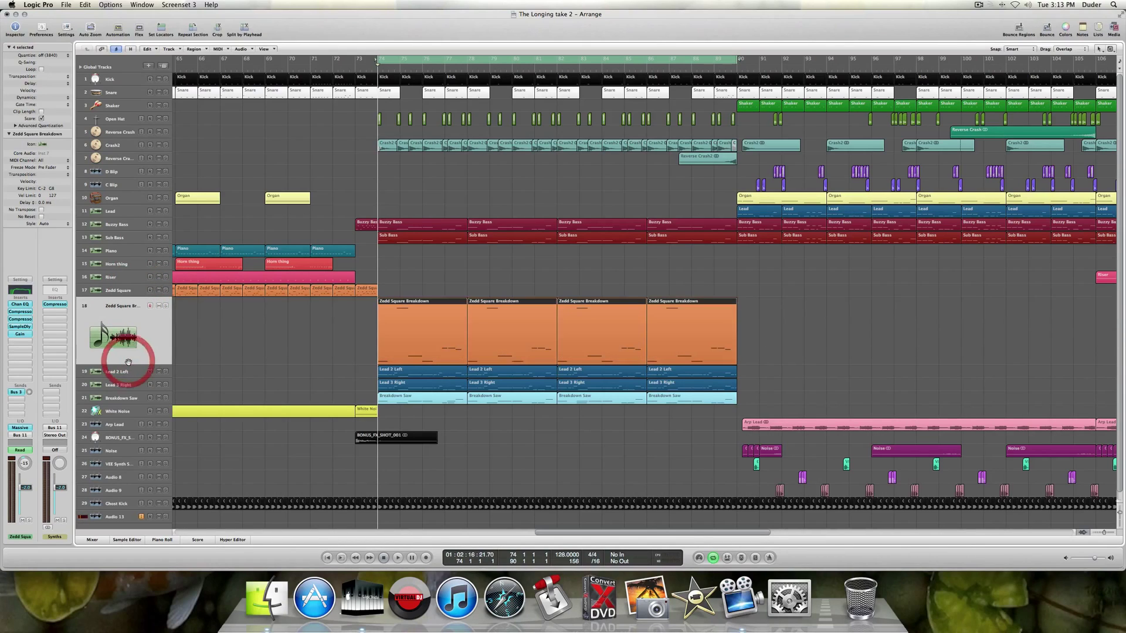
pyautogui.click(120, 292)
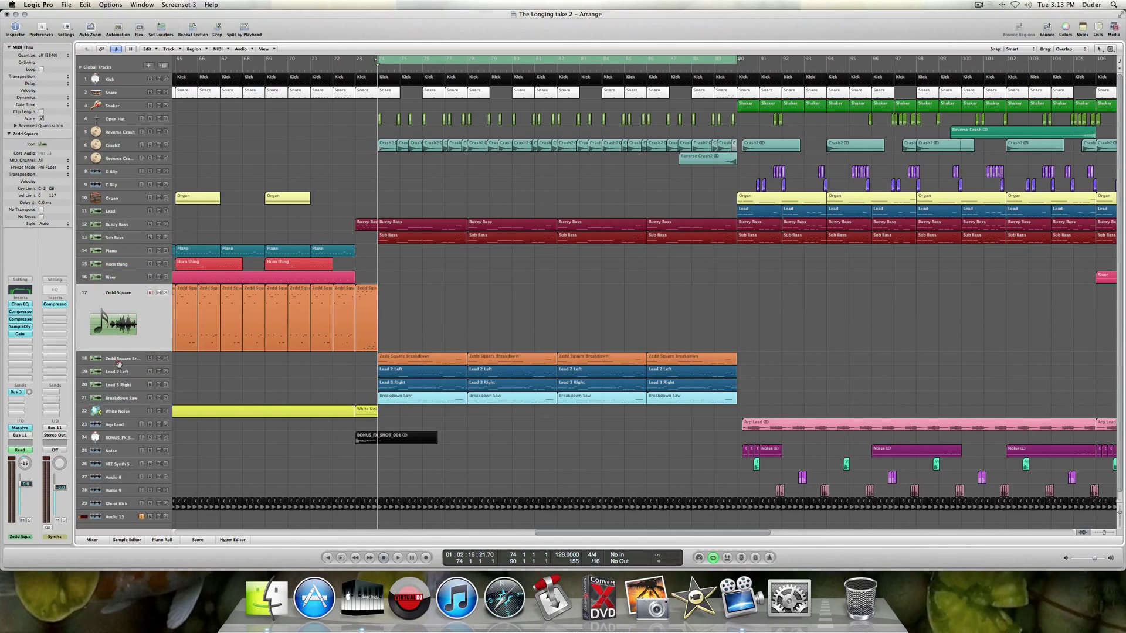
pyautogui.click(120, 360)
pyautogui.click(122, 294)
pyautogui.click(120, 361)
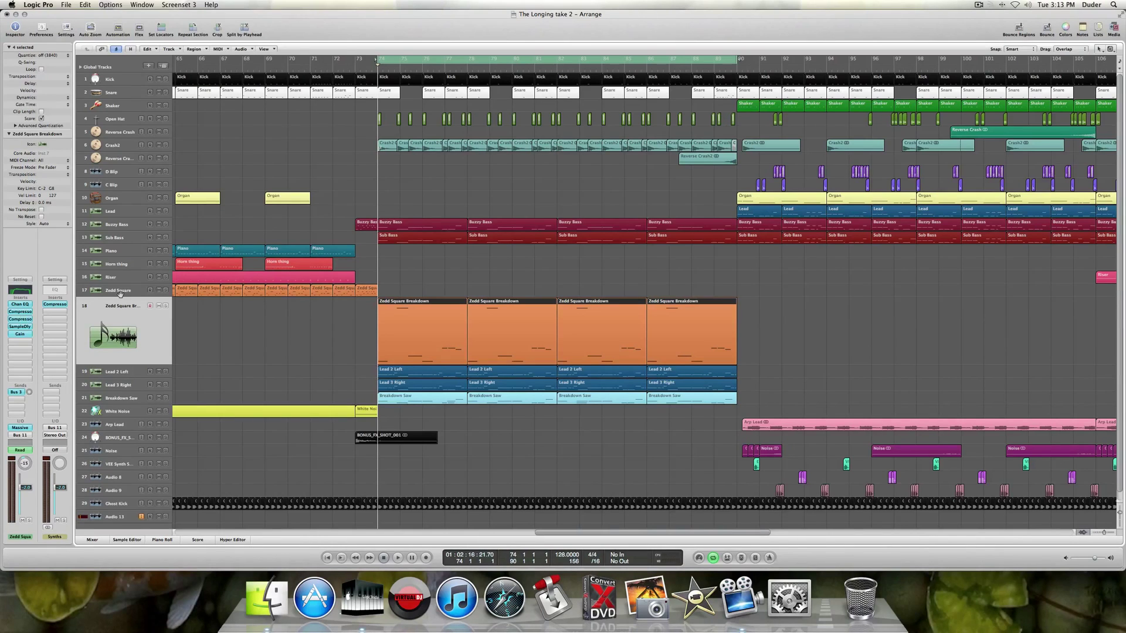
# Show all the Zedd Square Breakdown notes in the Piano Roll and solo that track together with Audio 13.
pyautogui.doubleClick(403, 301)
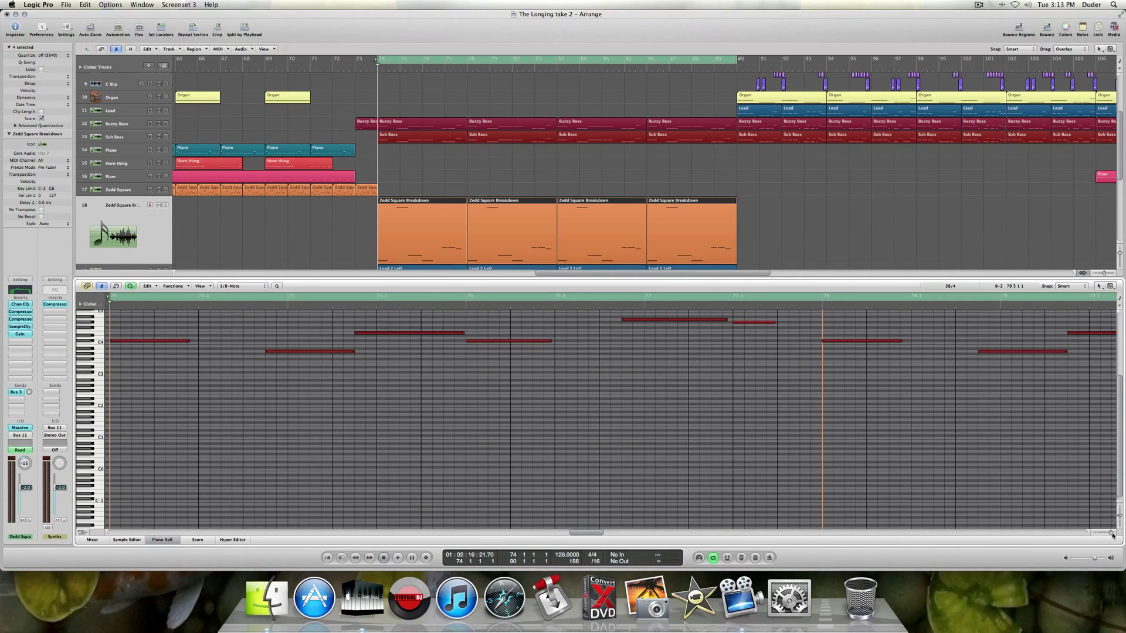
pyautogui.moveTo(1113, 535); pyautogui.dragTo(1107, 534)
pyautogui.scroll(-6, 168, 207)
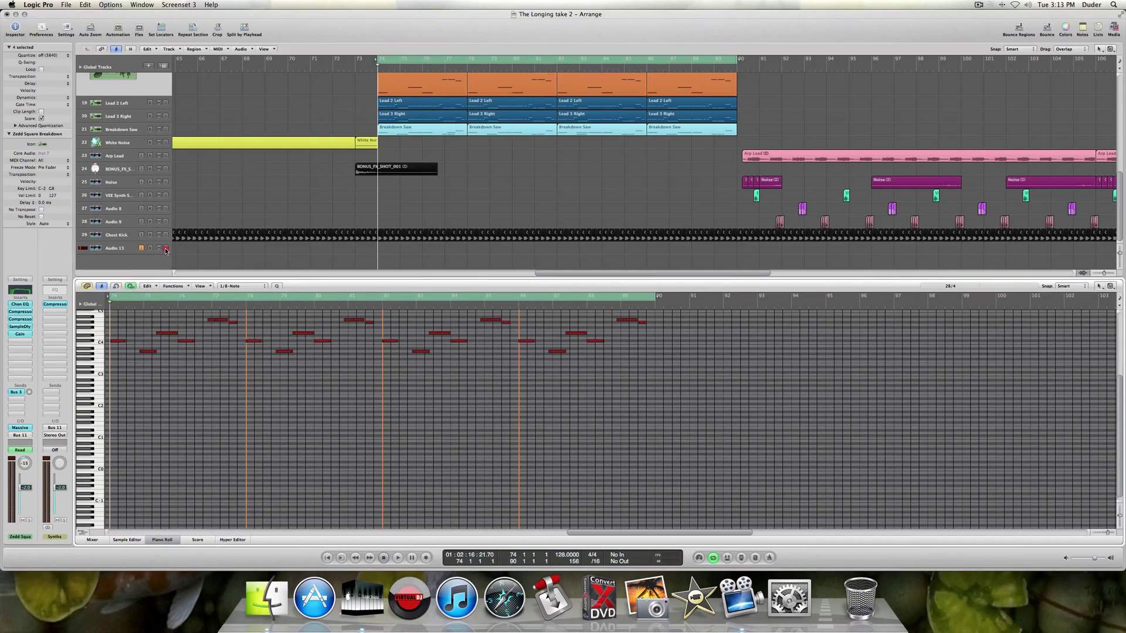
pyautogui.click(165, 249)
pyautogui.scroll(1, 161, 243)
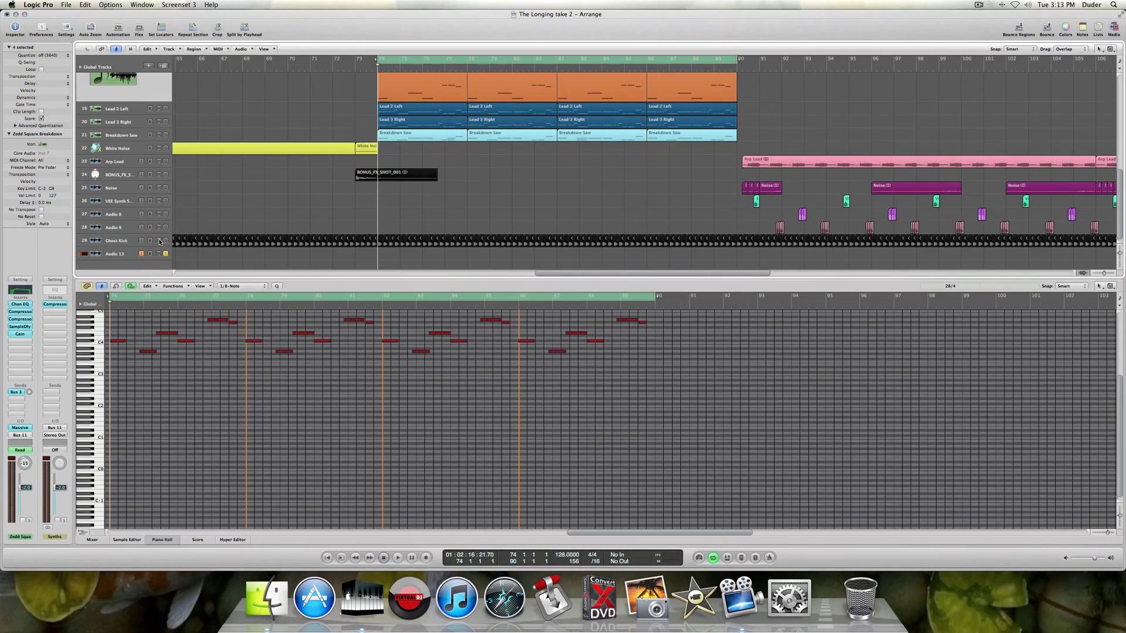
pyautogui.scroll(5, 159, 242)
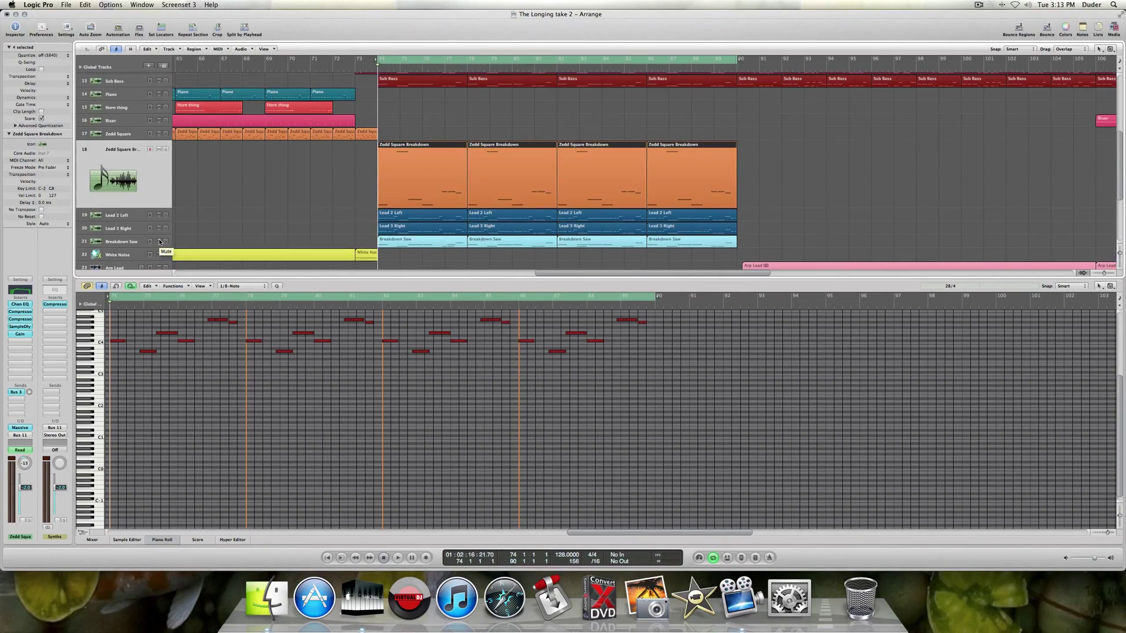
pyautogui.click(165, 149)
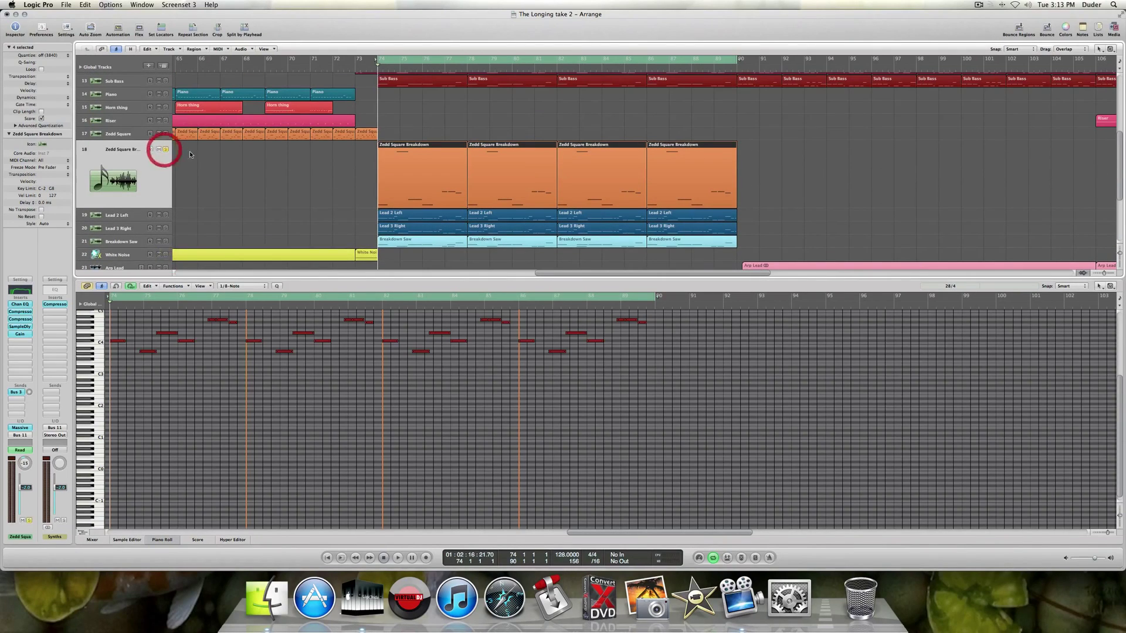
# Bypass the Channel EQ, both Compressors, the Sample Delay and the Gain on the Zedd Square Breakdown track.
pyautogui.keyDown('alt'); pyautogui.click(23, 304); pyautogui.keyUp('alt')
pyautogui.keyDown('alt'); pyautogui.click(23, 311); pyautogui.keyUp('alt')
pyautogui.keyDown('alt'); pyautogui.click(23, 319); pyautogui.keyUp('alt')
pyautogui.keyDown('alt'); pyautogui.click(24, 326); pyautogui.keyUp('alt')
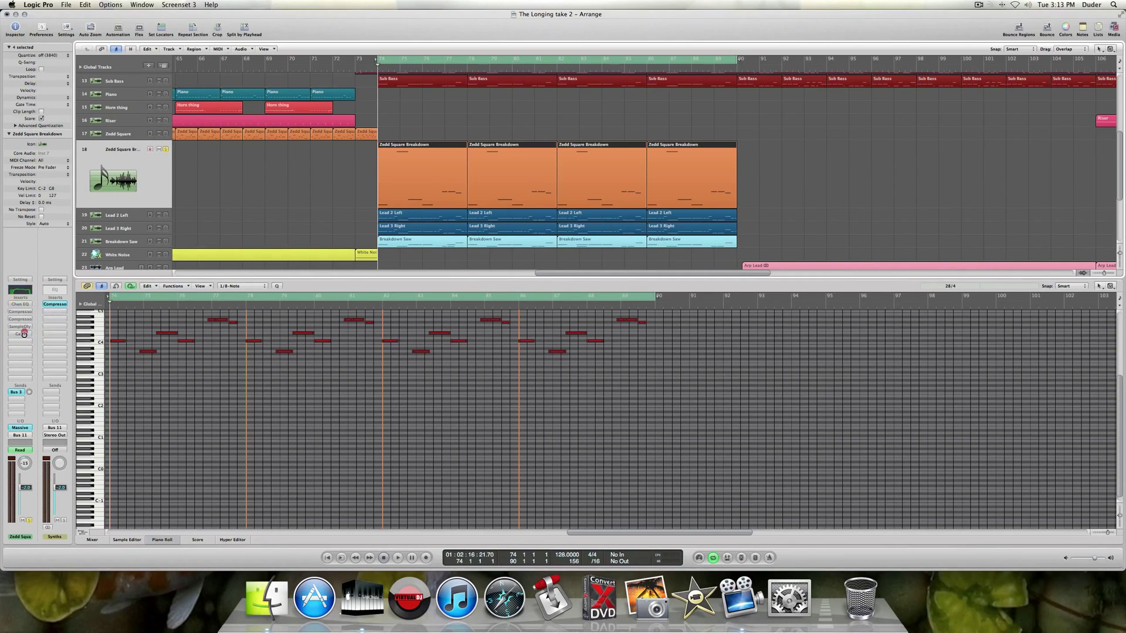
pyautogui.keyDown('alt'); pyautogui.click(24, 333); pyautogui.keyUp('alt')
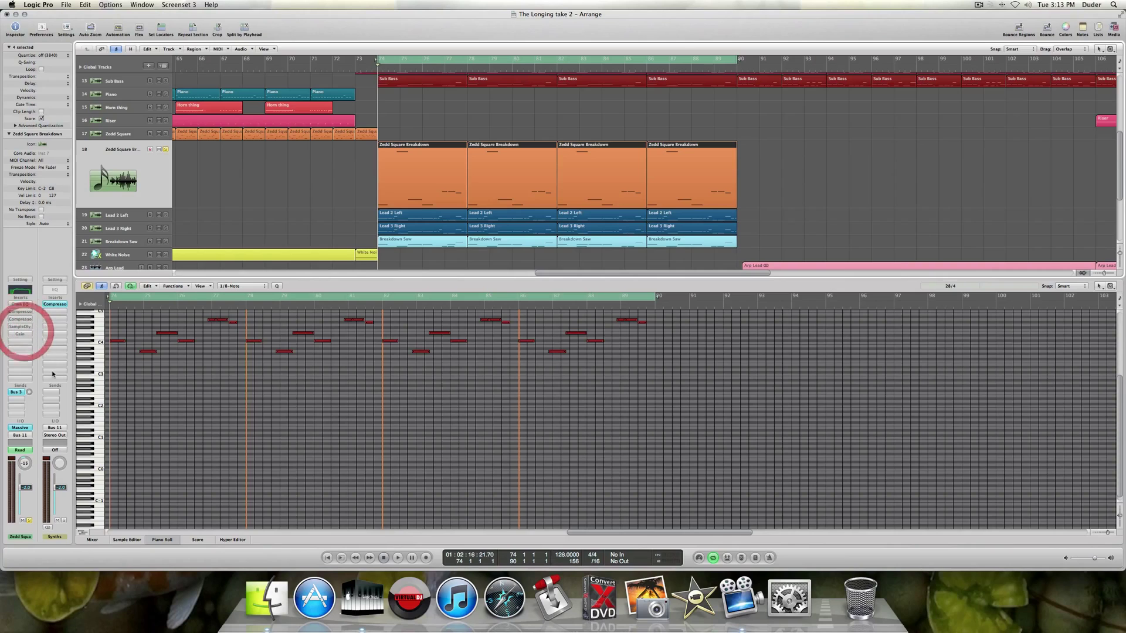
# Check the Mixer briefly, return to the Zedd Square Breakdown notes in the Piano Roll and play them without the inserts.
pyautogui.click(92, 541)
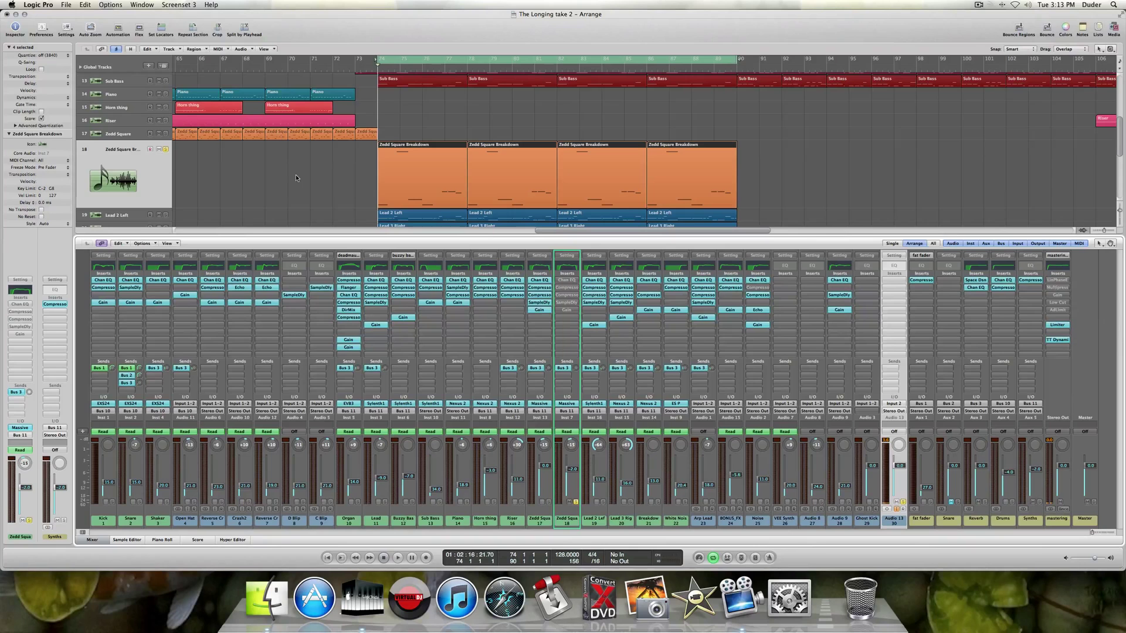
pyautogui.click(96, 539)
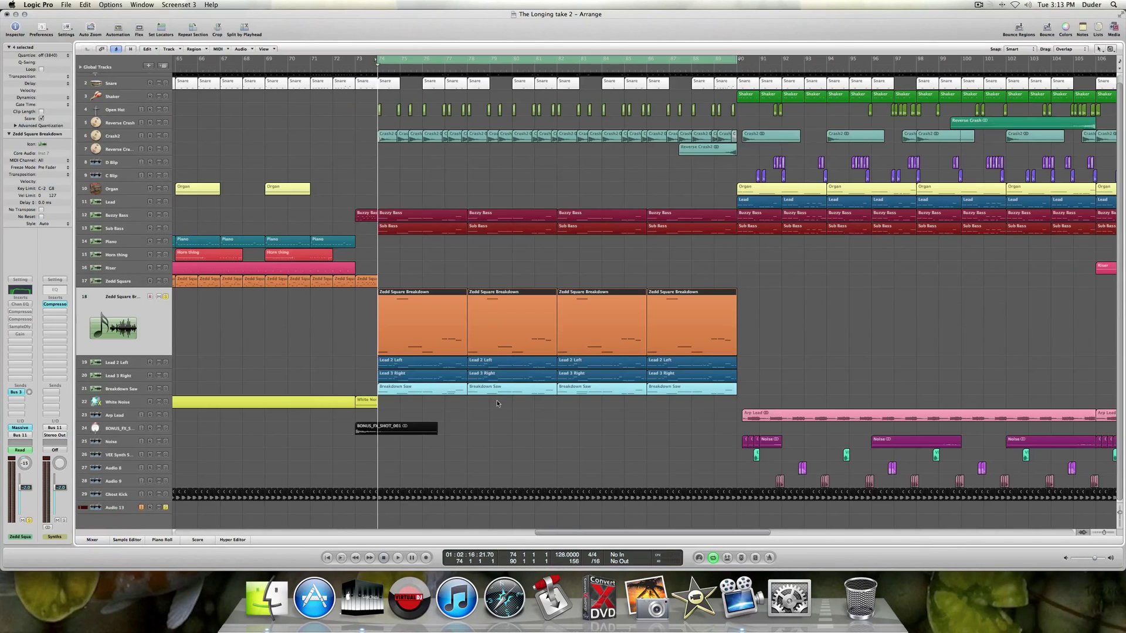
pyautogui.doubleClick(442, 332)
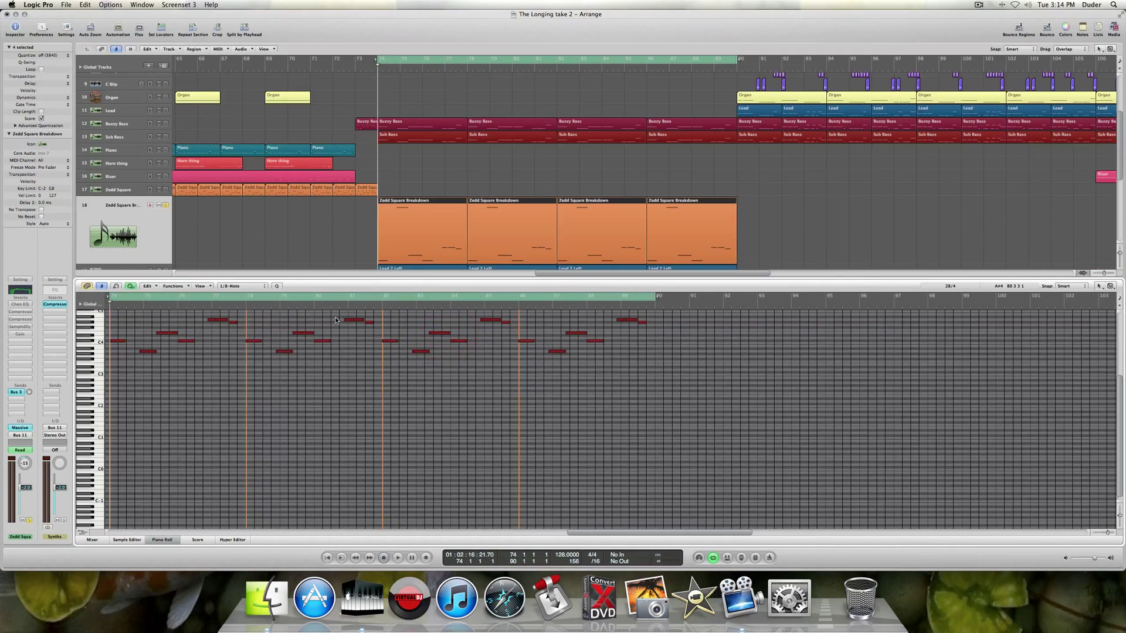
pyautogui.press('space')
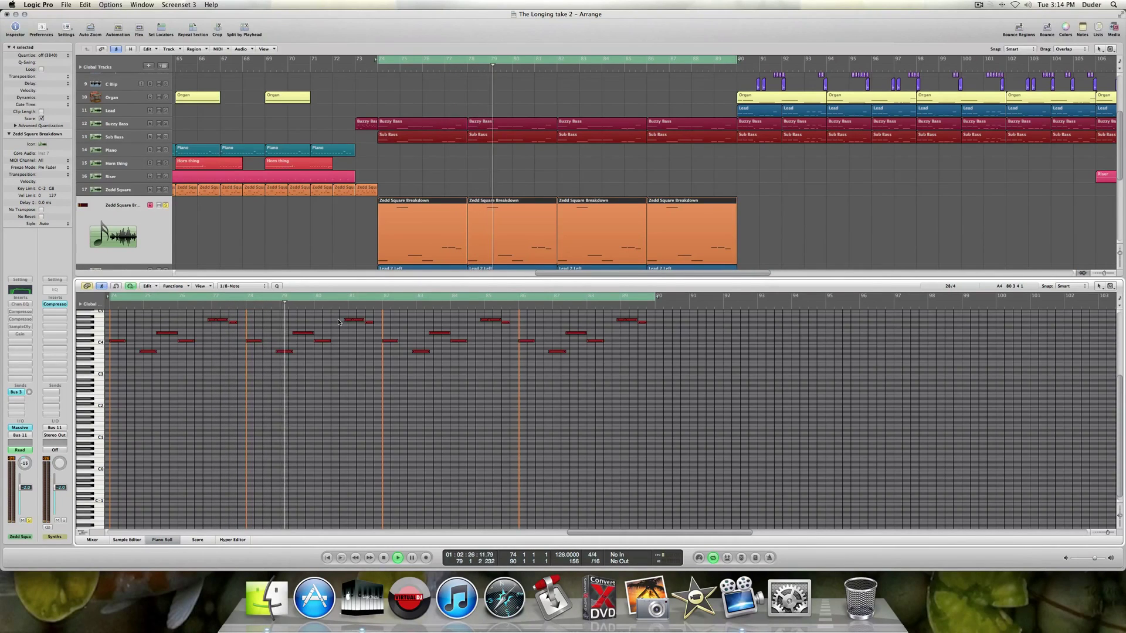
# Re-enable the Channel EQ on the Zedd Square Breakdown track and compare the playback with it bypassed and active.
pyautogui.click(20, 304)
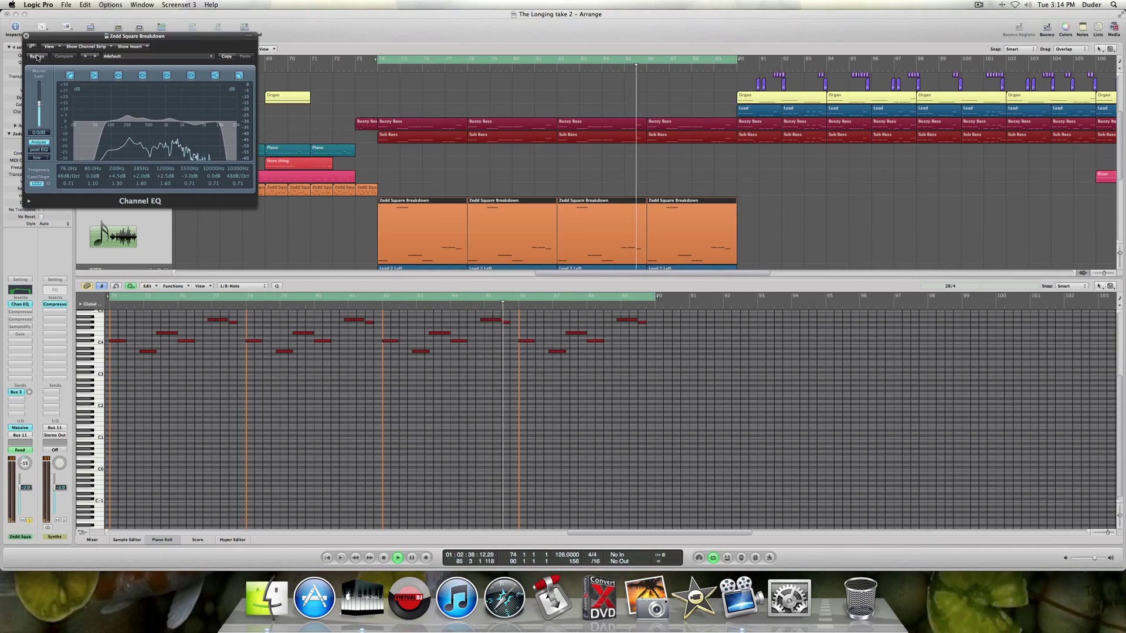
pyautogui.click(37, 57)
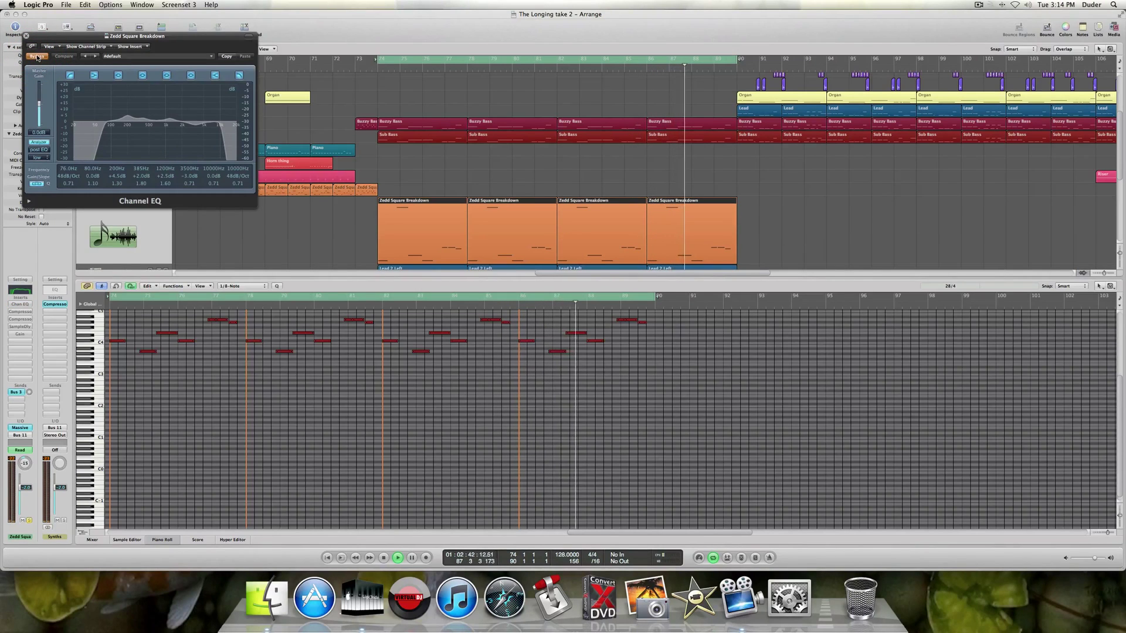
pyautogui.click(37, 57)
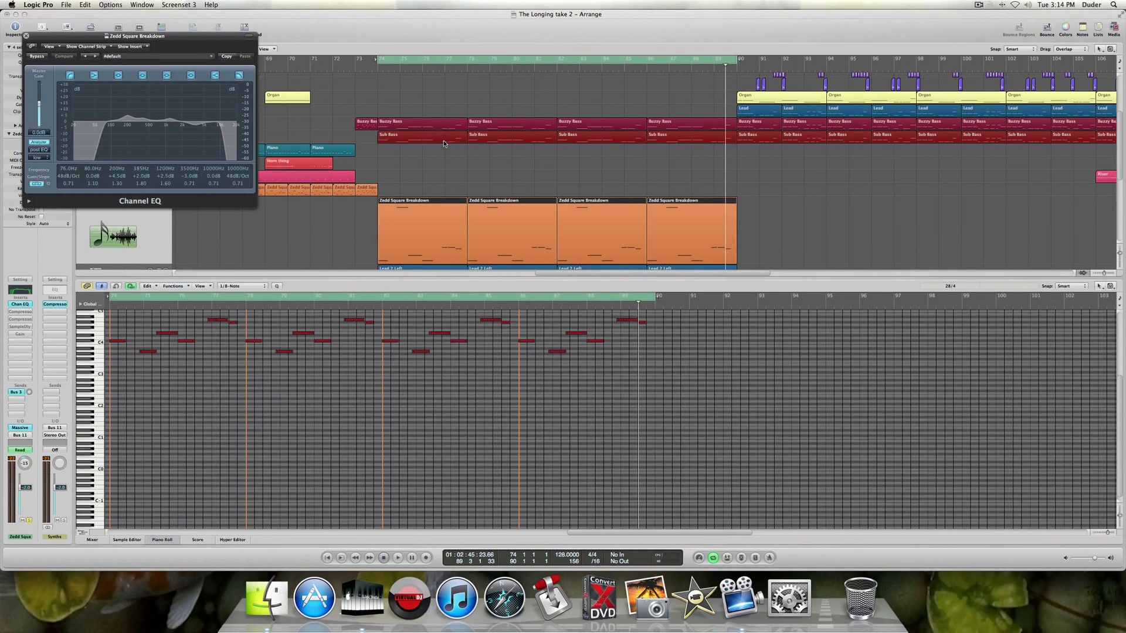
# Re-enable the first Compressor on the Zedd Square Breakdown track and play the section briefly with it.
pyautogui.scroll(-3, 432, 140)
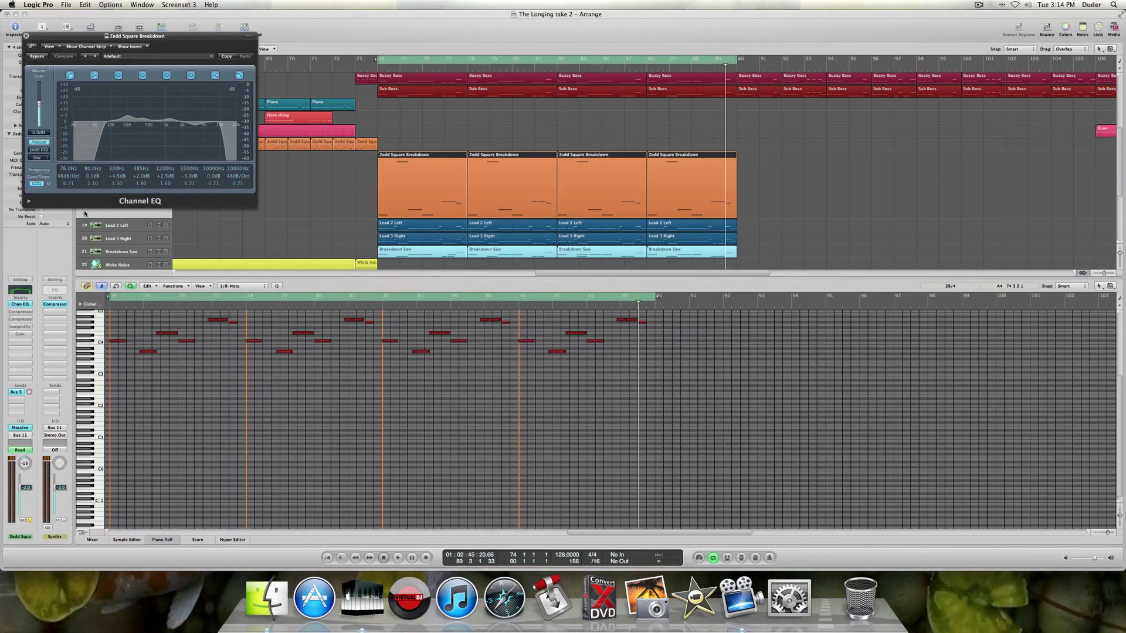
pyautogui.click(22, 314)
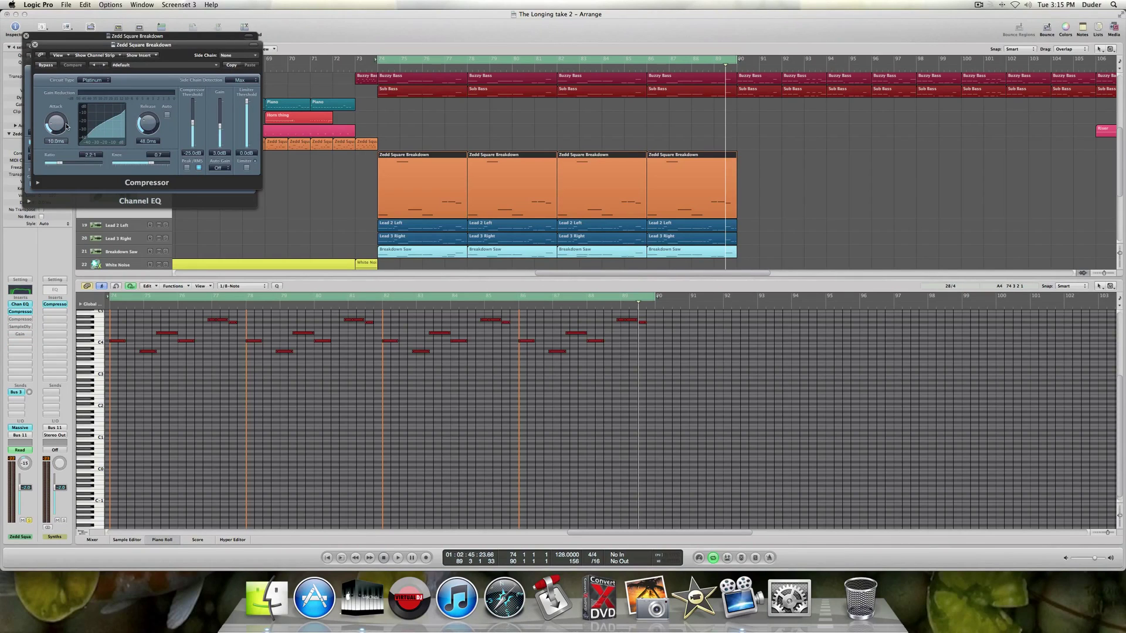
pyautogui.press('space')
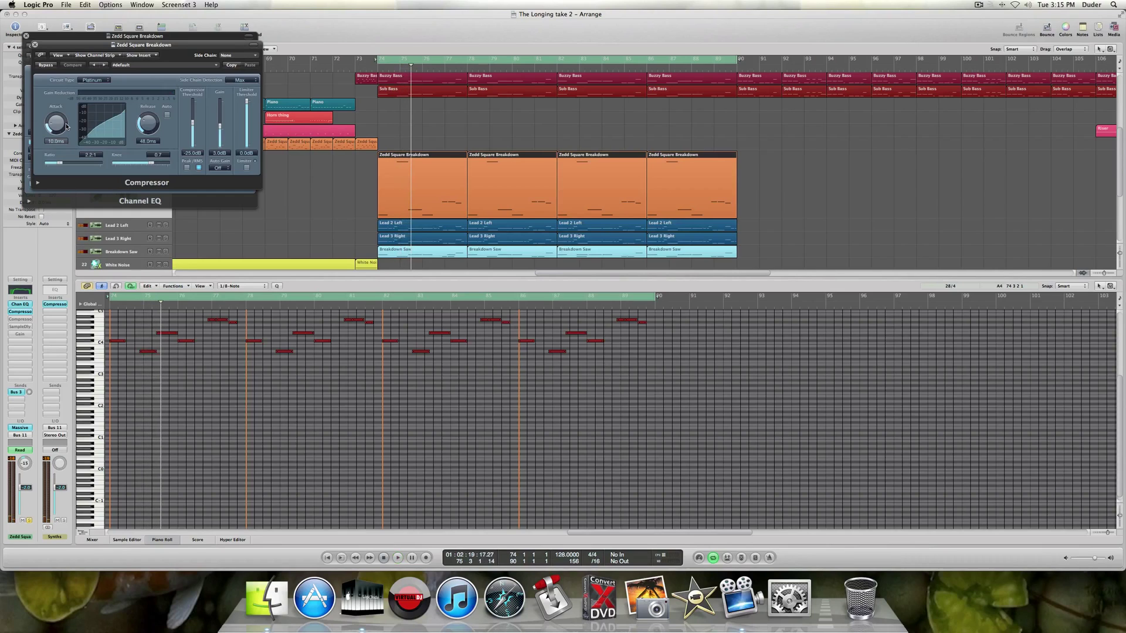
pyautogui.press('space')
# Re-enable the second Compressor, the Sample Delay and the Gain on the Zedd Square Breakdown track.
pyautogui.click(24, 320)
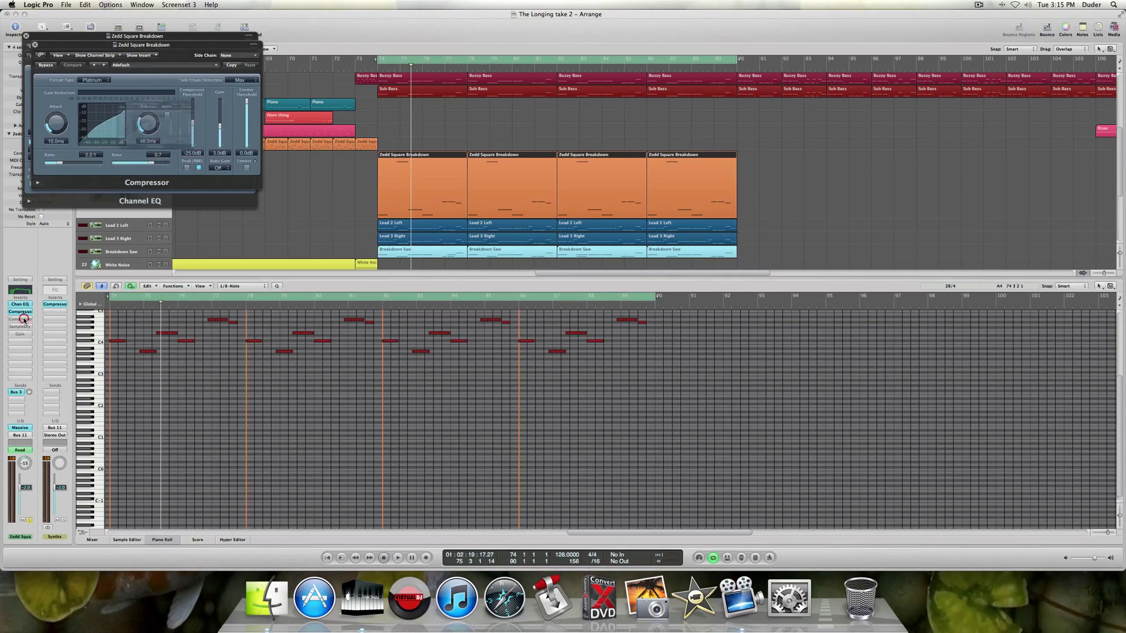
pyautogui.click(54, 75)
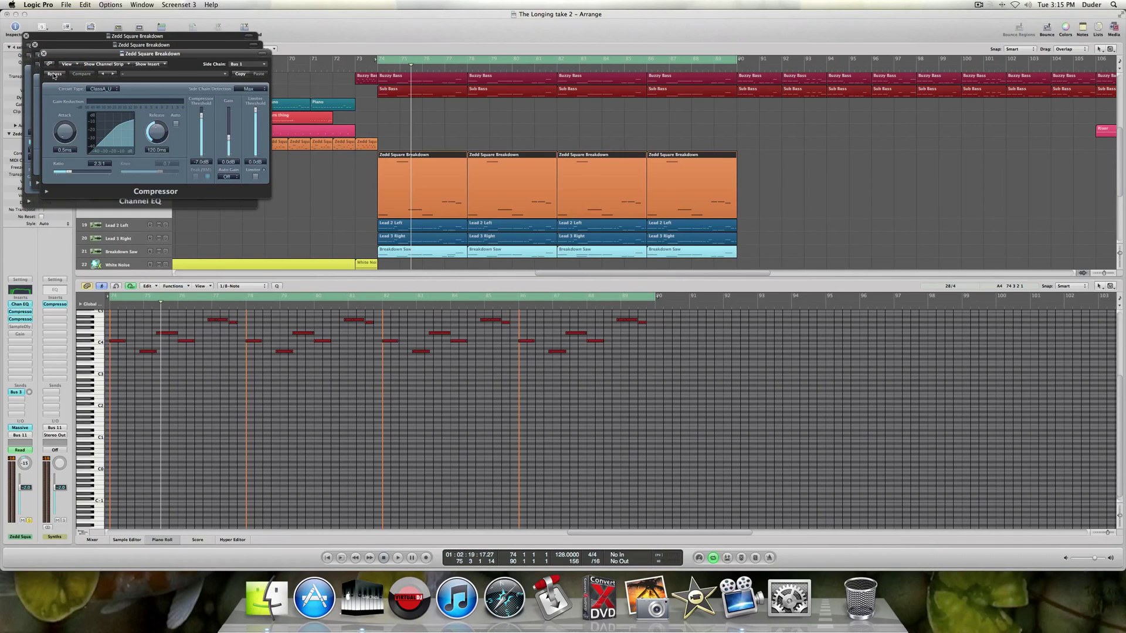
pyautogui.click(19, 328)
pyautogui.click(64, 83)
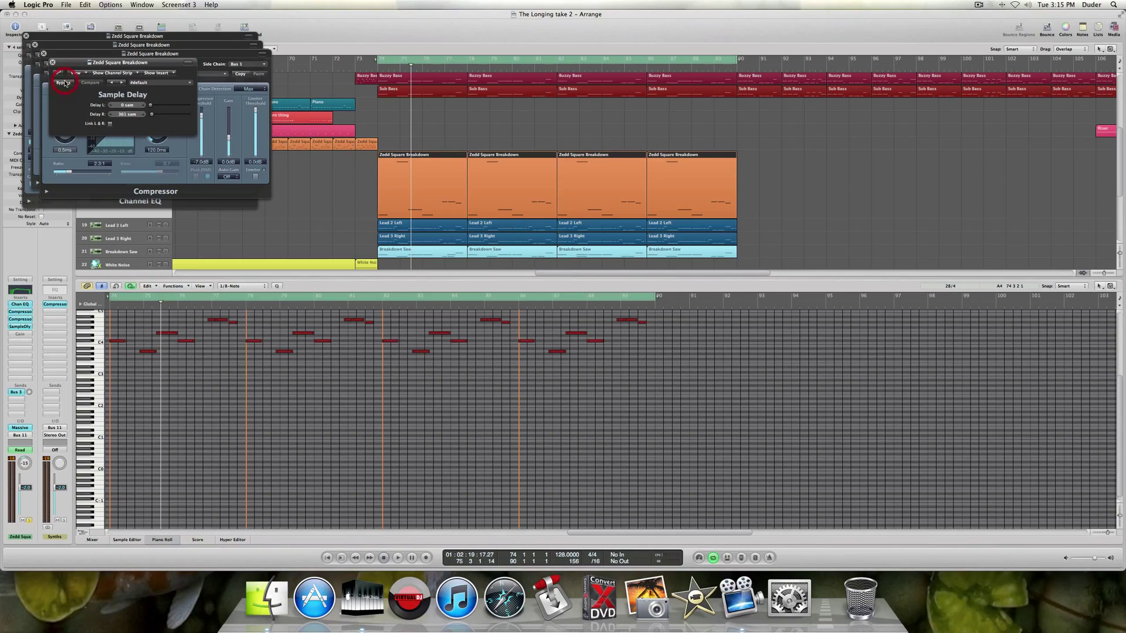
pyautogui.moveTo(60, 65); pyautogui.dragTo(169, 113)
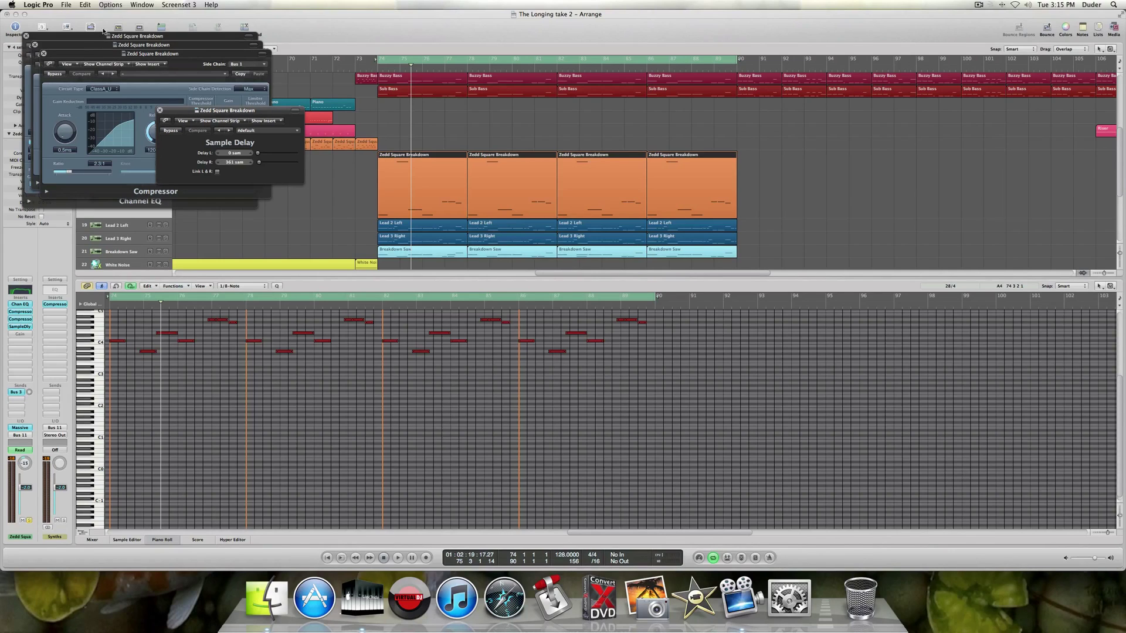
pyautogui.click(20, 334)
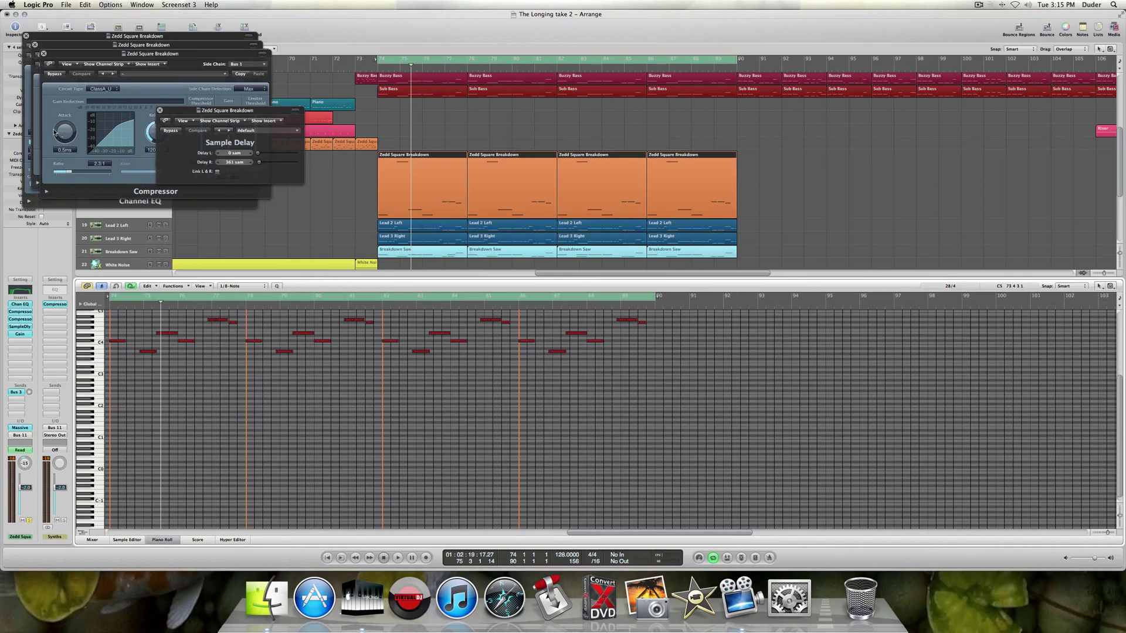
# Close the Sample Delay, both Compressor and the Channel EQ plug-in windows.
pyautogui.click(159, 111)
pyautogui.click(44, 54)
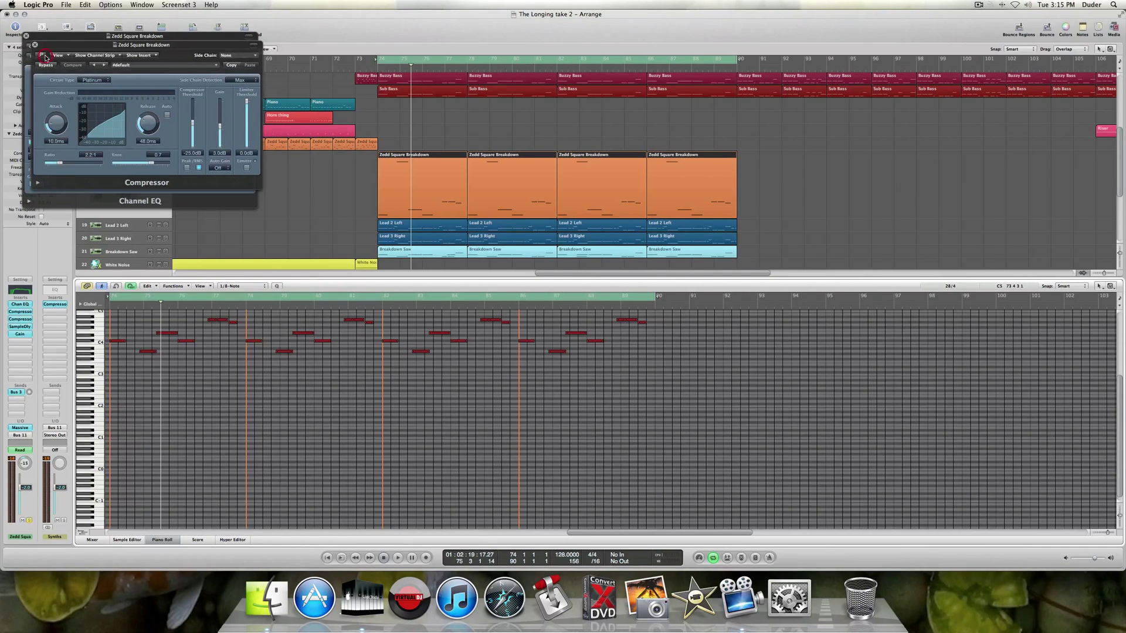
pyautogui.click(35, 45)
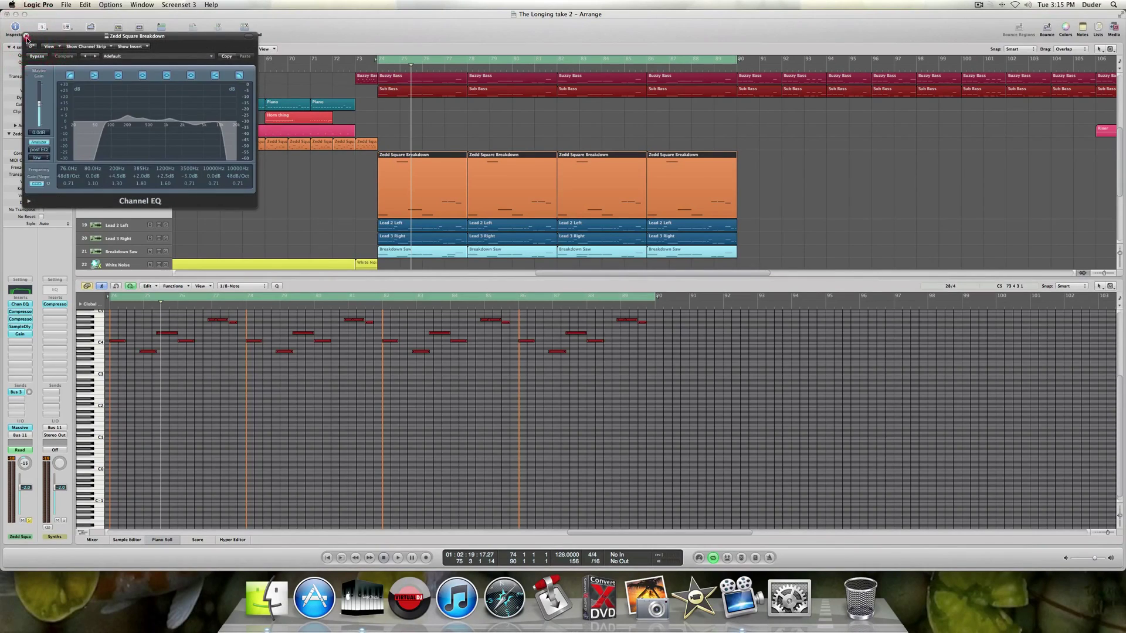
pyautogui.click(26, 37)
# Solo the Kick, Snare, Shaker, Open Hat, Reverse Crash and Crash2 tracks alongside Zedd Square Breakdown and play the breakdown.
pyautogui.scroll(5, 153, 168)
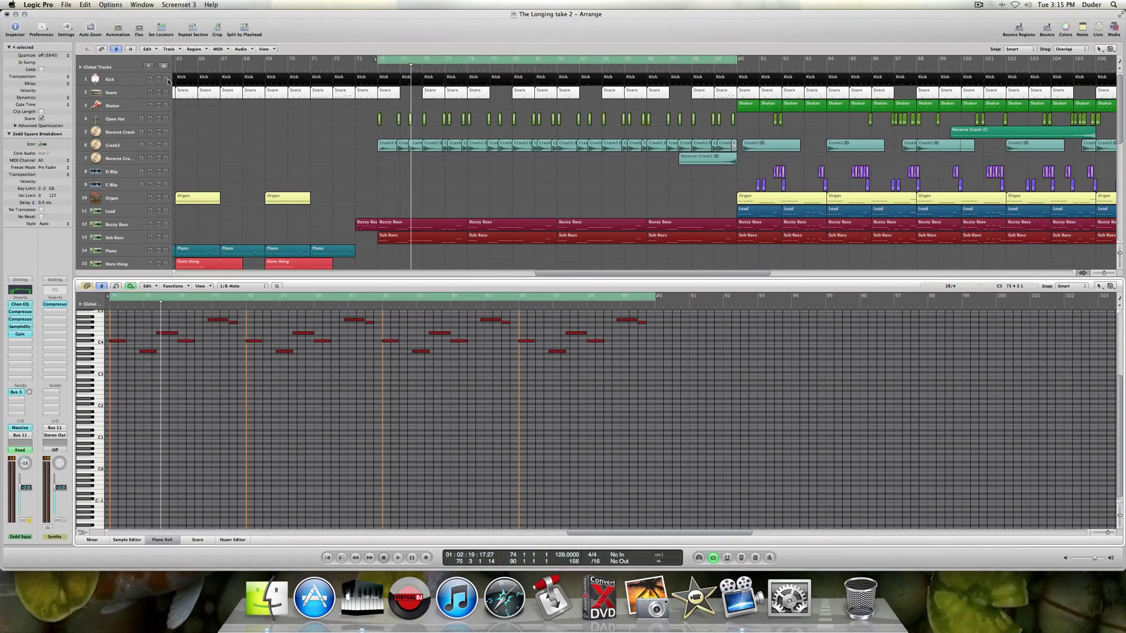
pyautogui.click(166, 79)
pyautogui.click(166, 92)
pyautogui.scroll(-3, 191, 111)
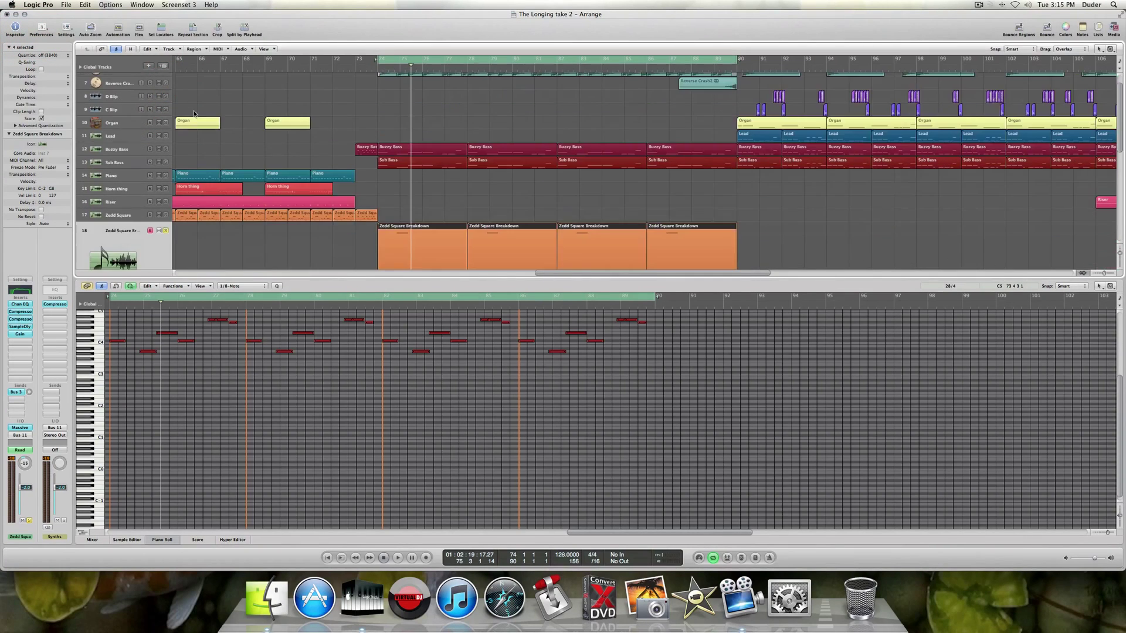
pyautogui.scroll(3, 190, 111)
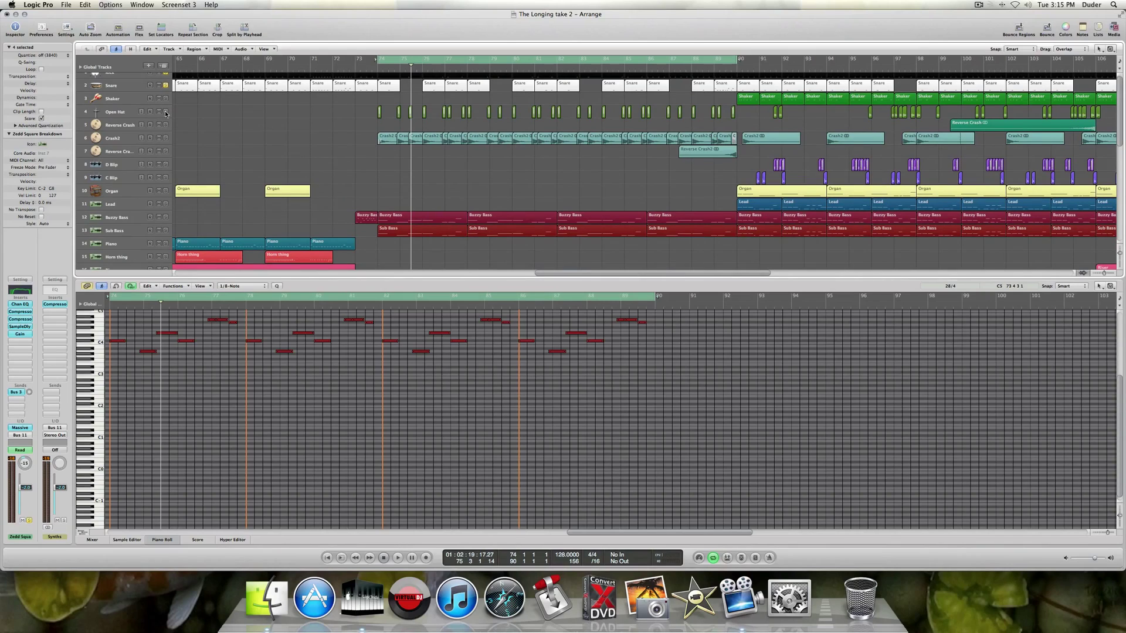
pyautogui.click(166, 111)
pyautogui.click(167, 99)
pyautogui.click(167, 124)
pyautogui.click(165, 138)
pyautogui.press('space')
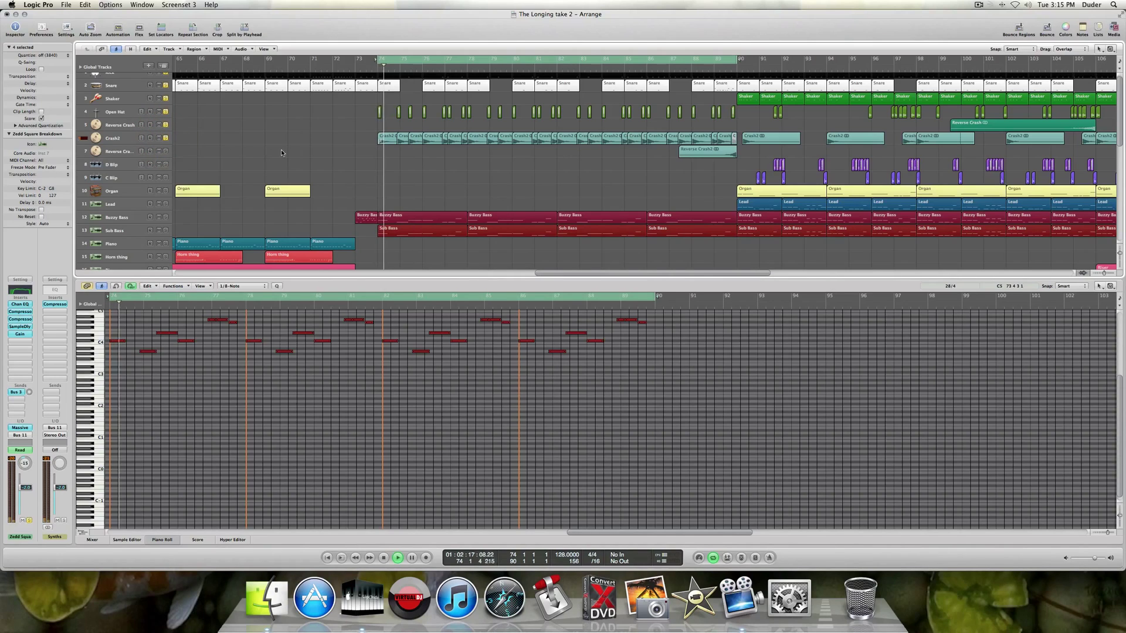
# Take the Crash2, Reverse Crash and Open Hat tracks out of solo while the breakdown plays.
pyautogui.scroll(-5, 299, 156)
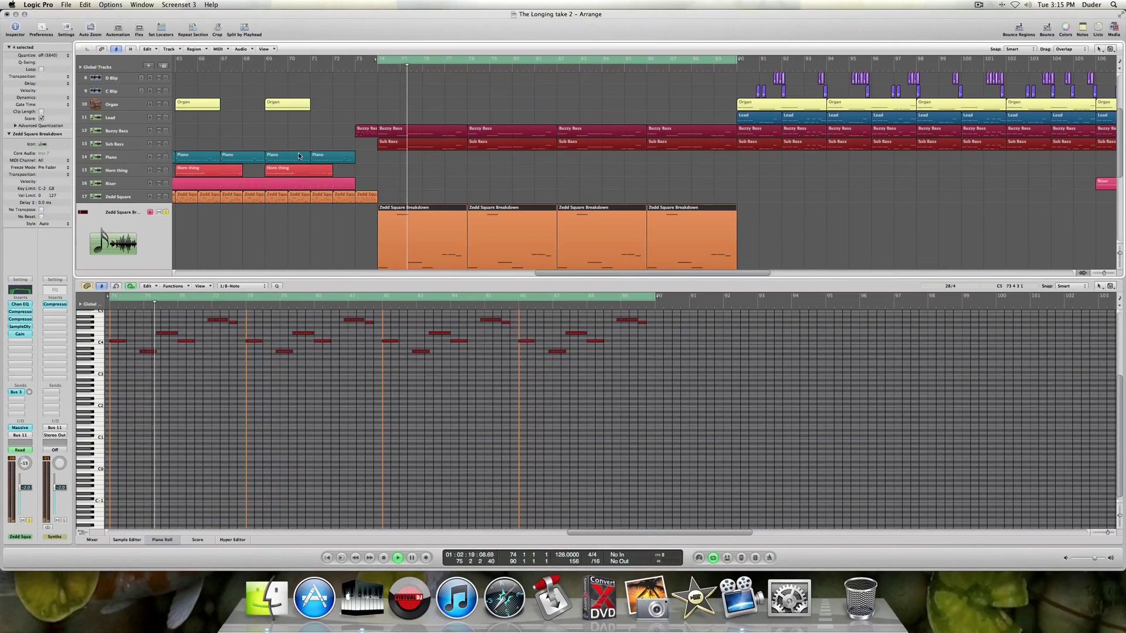
pyautogui.scroll(4, 299, 156)
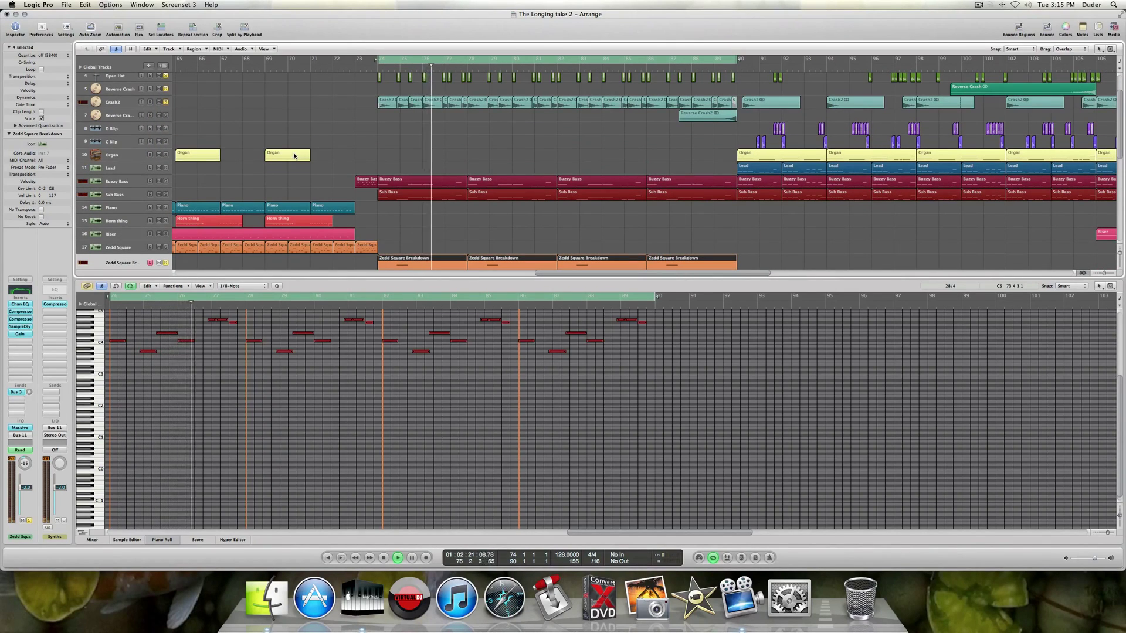
pyautogui.click(165, 103)
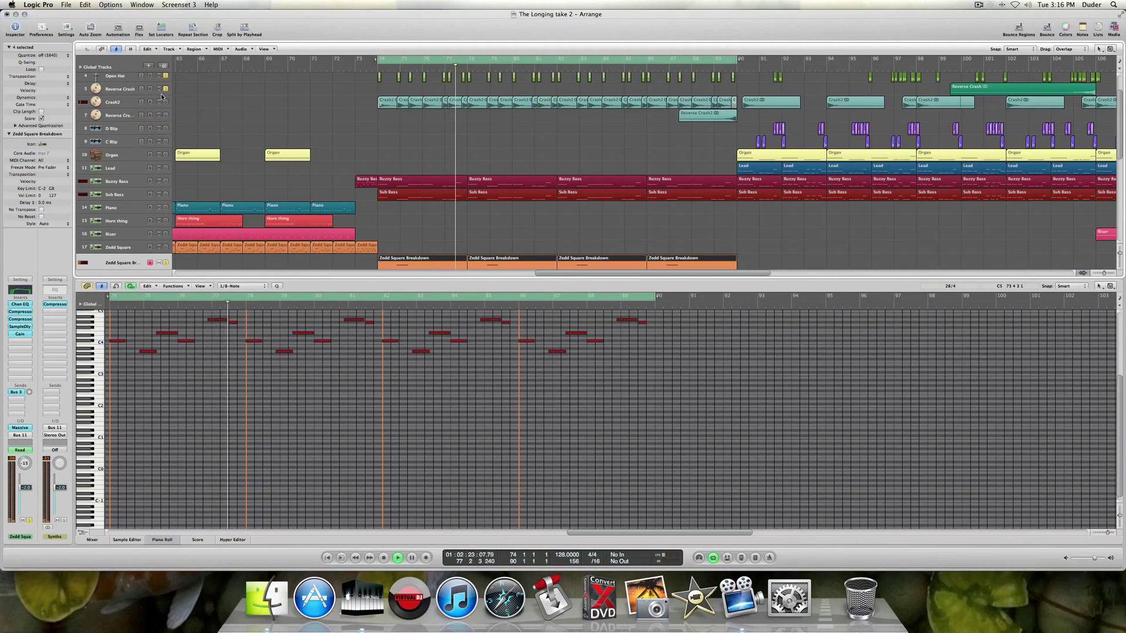
pyautogui.scroll(3, 176, 93)
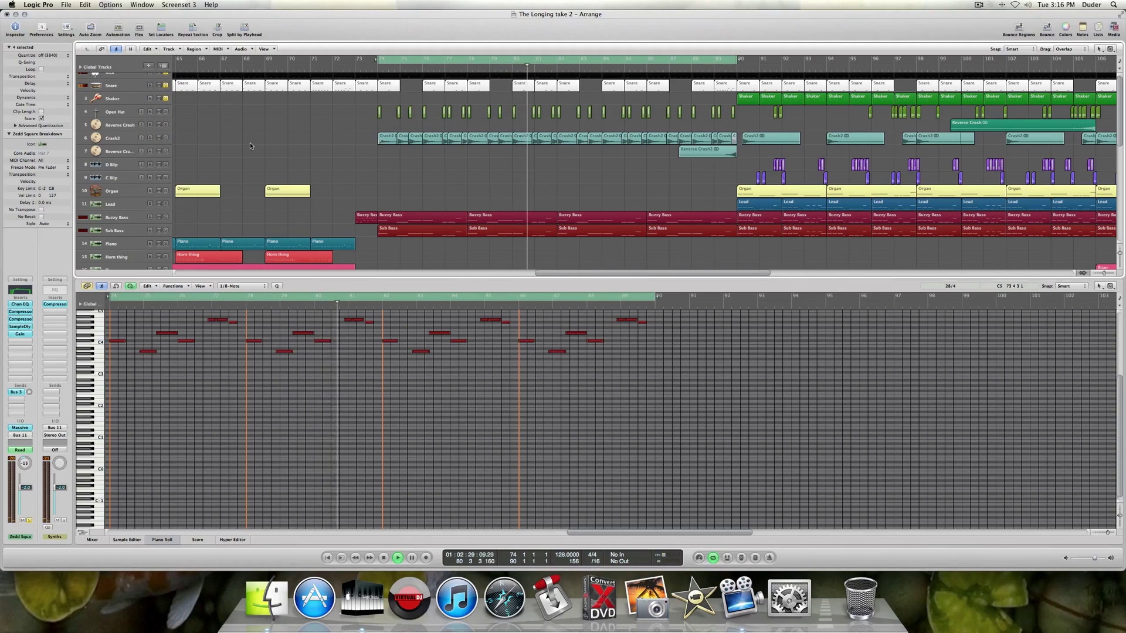
# Examine the repeat of the breakdown from bar 122 to 154, including its Zedd Square Breakdown regions, and return to bar 74.
pyautogui.hscroll(5, 250, 142)
pyautogui.hscroll(14, 250, 143)
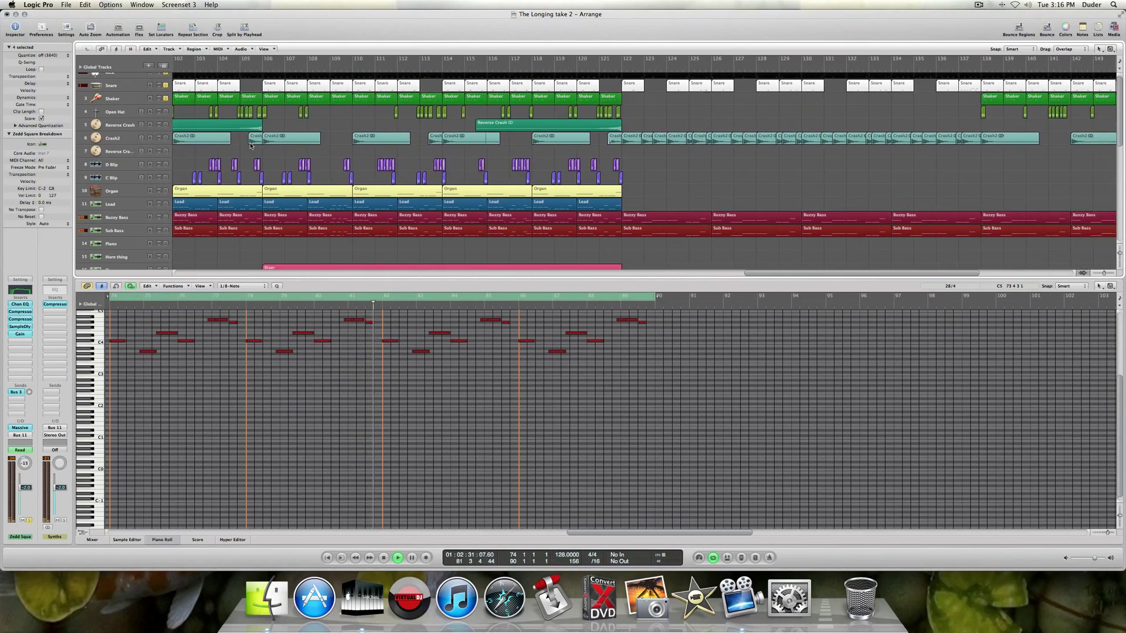
pyautogui.scroll(-6, 249, 146)
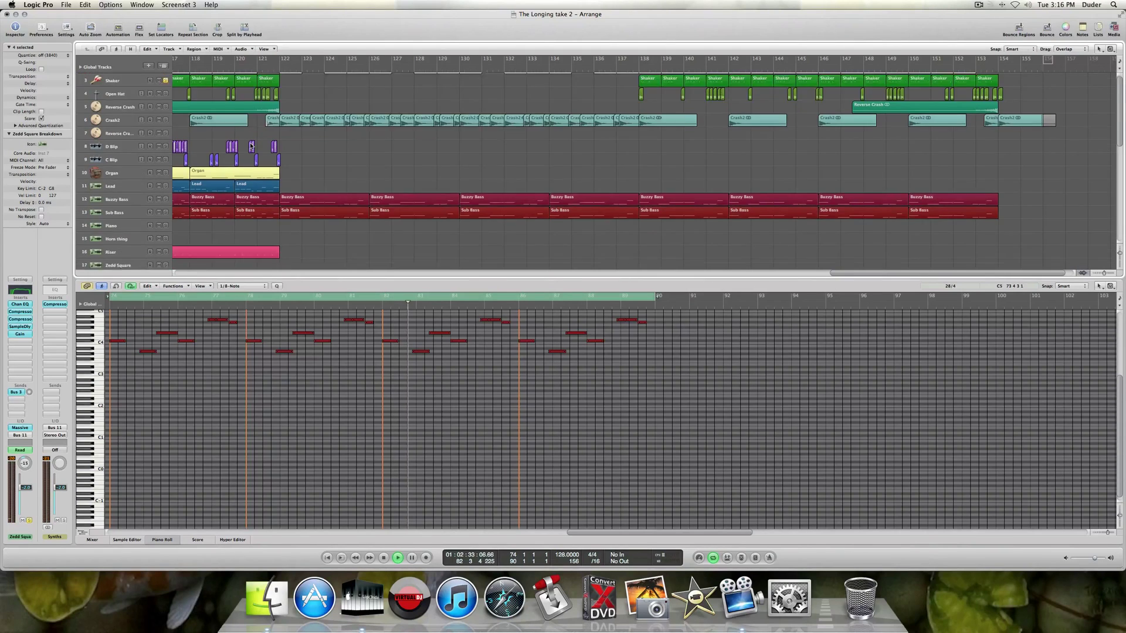
pyautogui.scroll(6, 250, 146)
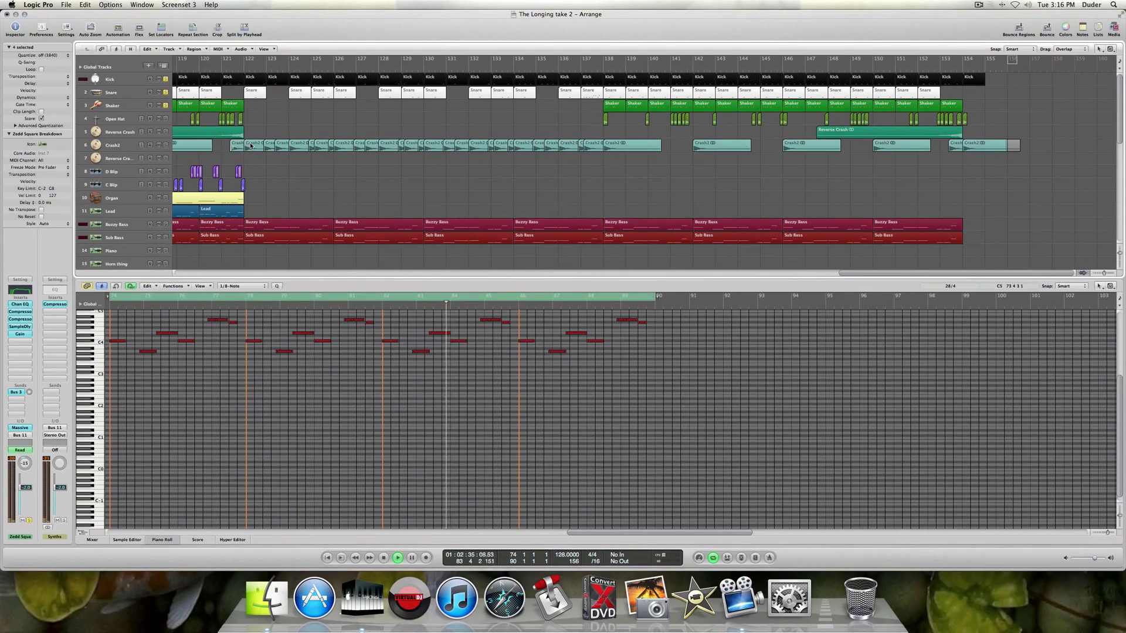
pyautogui.scroll(1, 251, 140)
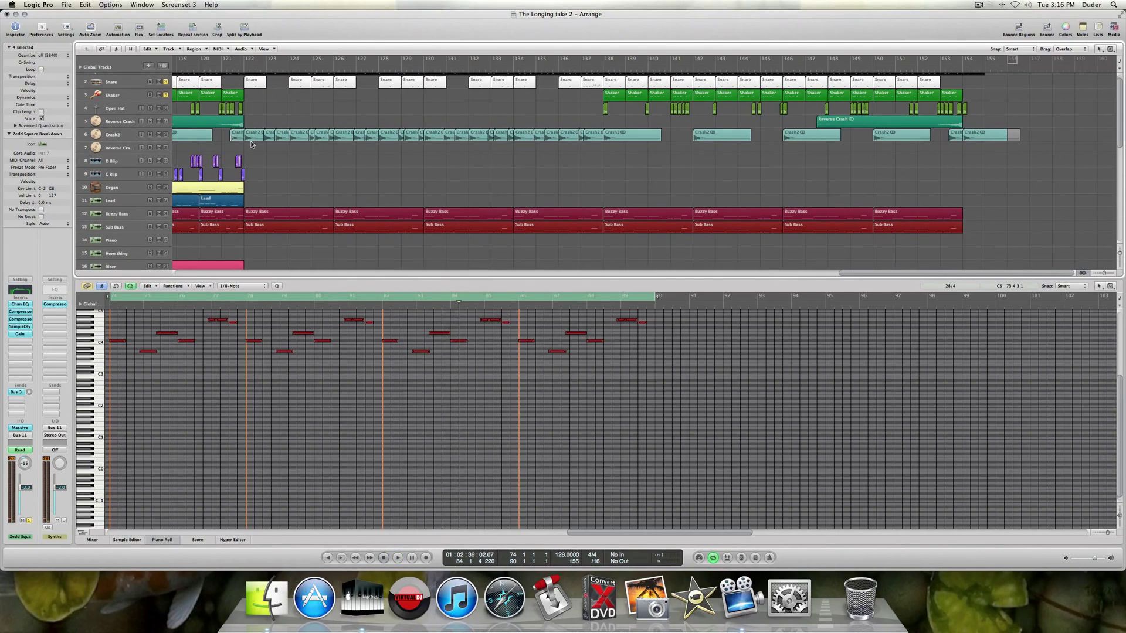
pyautogui.click(574, 117)
pyautogui.scroll(-2, 574, 118)
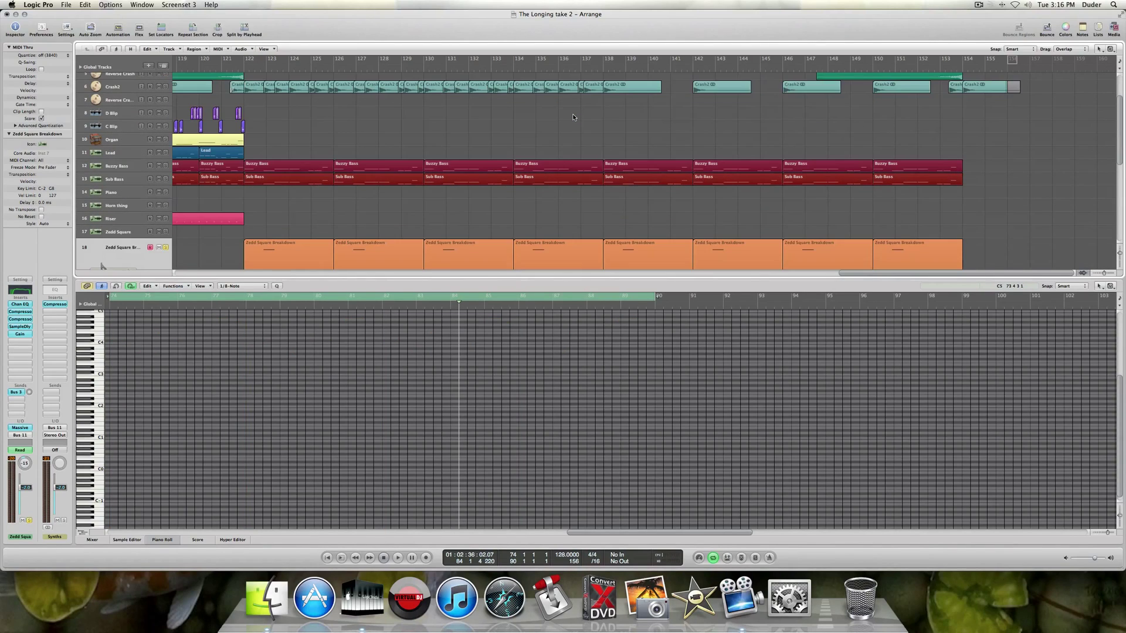
pyautogui.scroll(-4, 574, 116)
pyautogui.scroll(5, 574, 117)
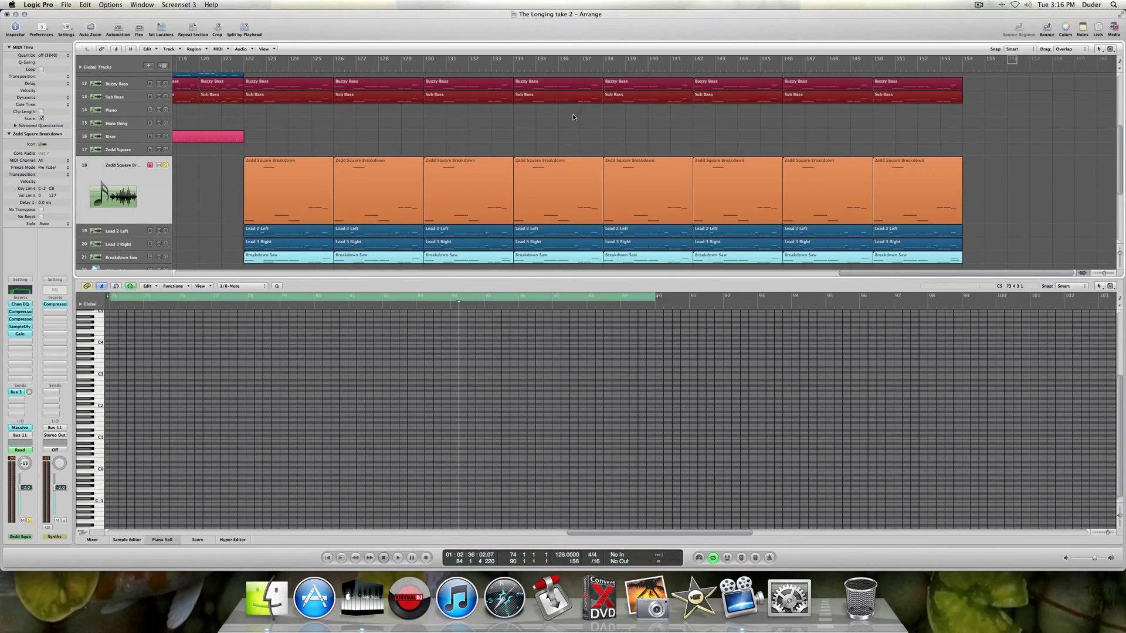
pyautogui.scroll(2, 574, 116)
pyautogui.hscroll(-10, 573, 117)
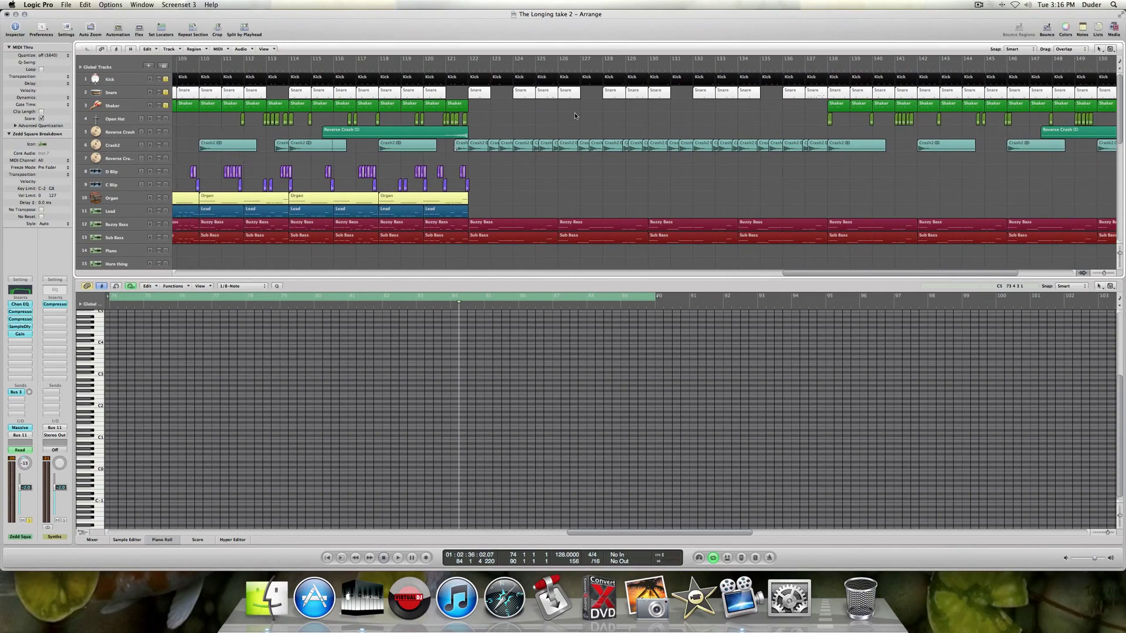
pyautogui.hscroll(-20, 575, 116)
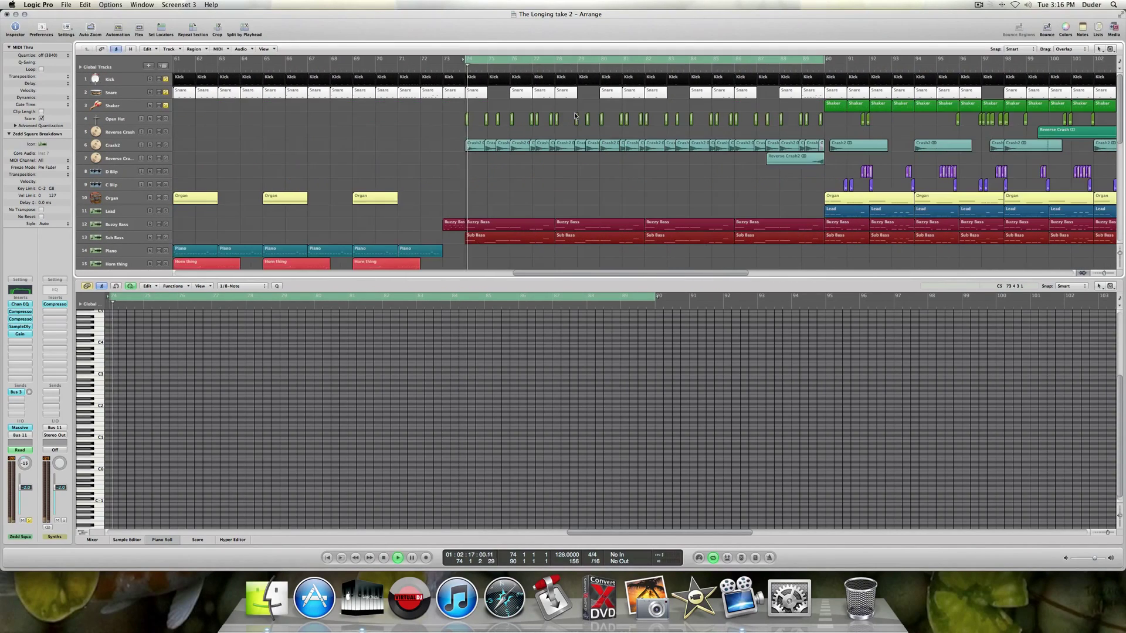
# Take Zedd Square Breakdown out of solo and select the Lead 2 Left track to show its notes in the Piano Roll.
pyautogui.scroll(-3, 470, 227)
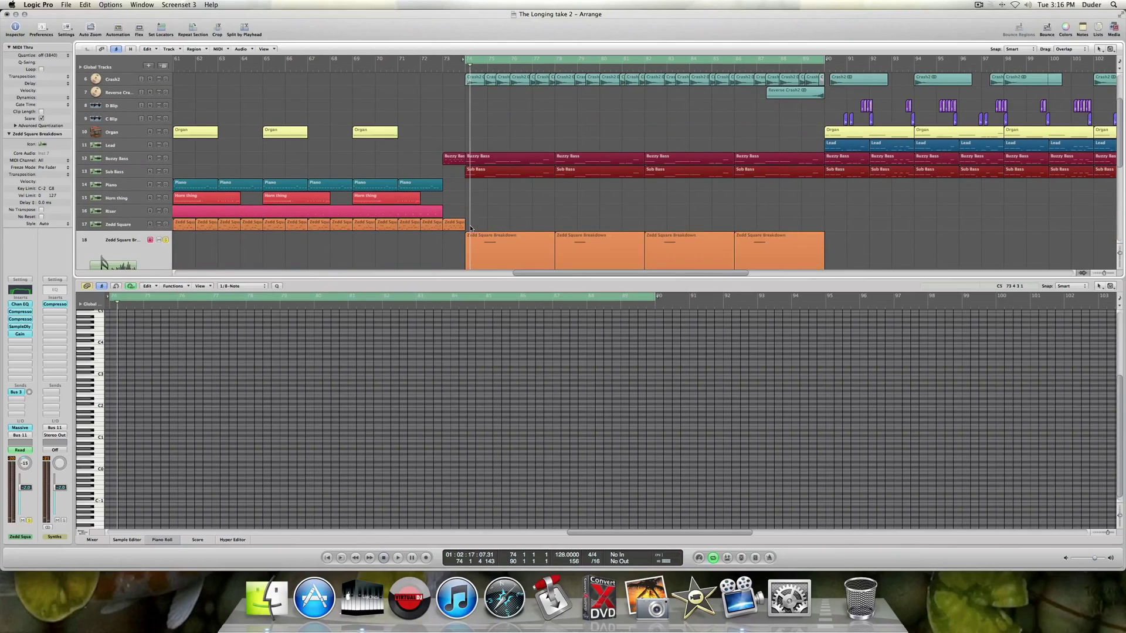
pyautogui.scroll(3, 470, 227)
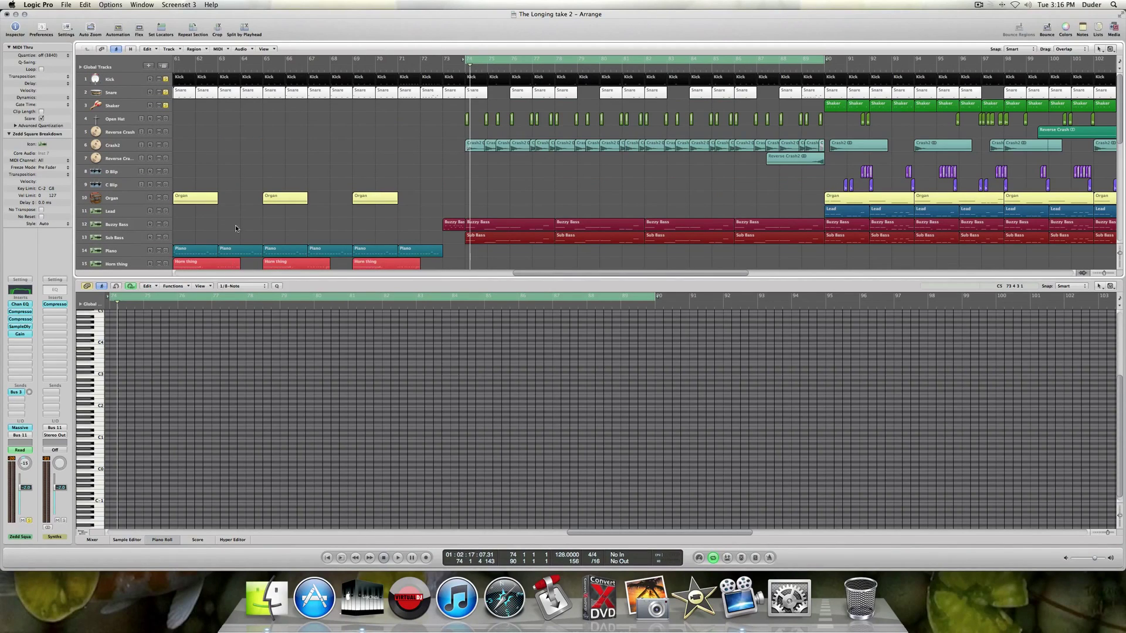
pyautogui.scroll(-3, 237, 228)
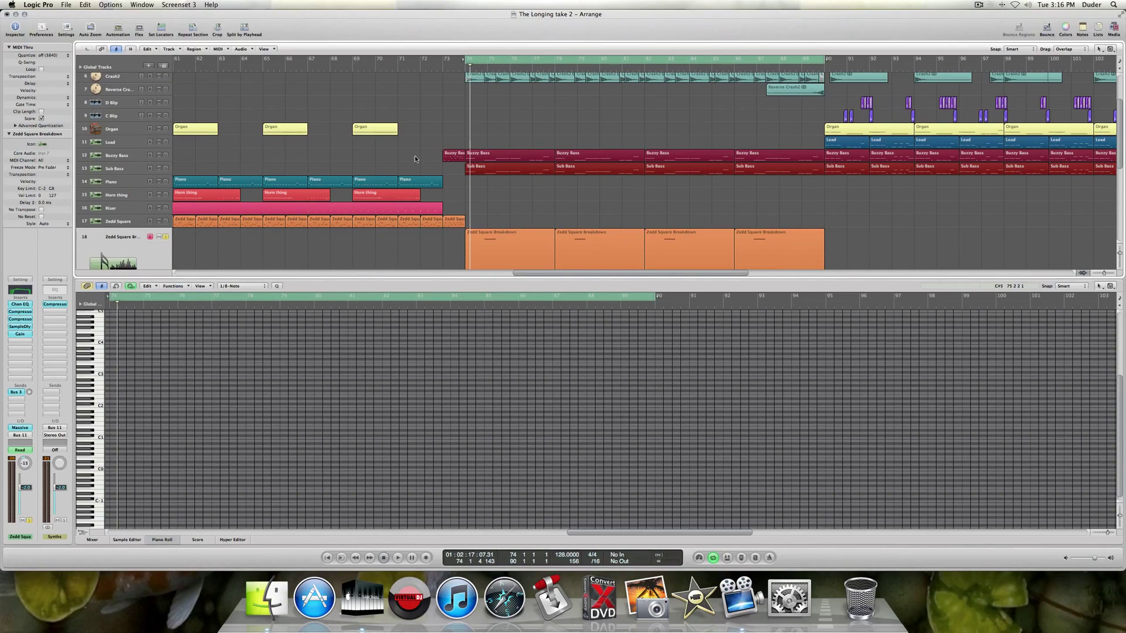
pyautogui.scroll(-2, 359, 191)
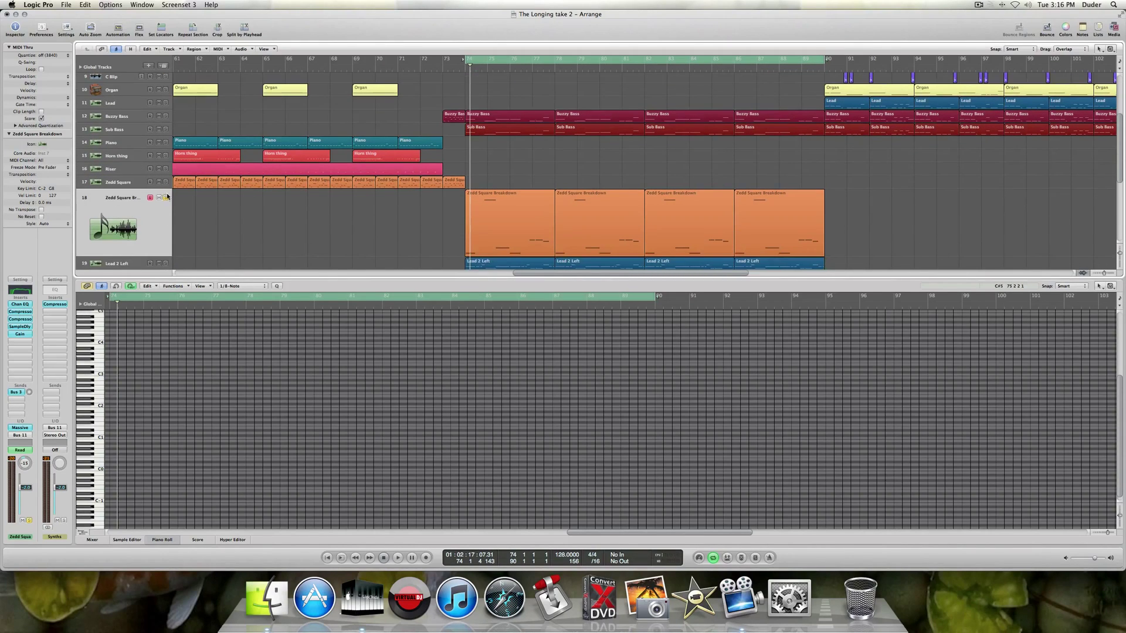
pyautogui.scroll(-1, 331, 199)
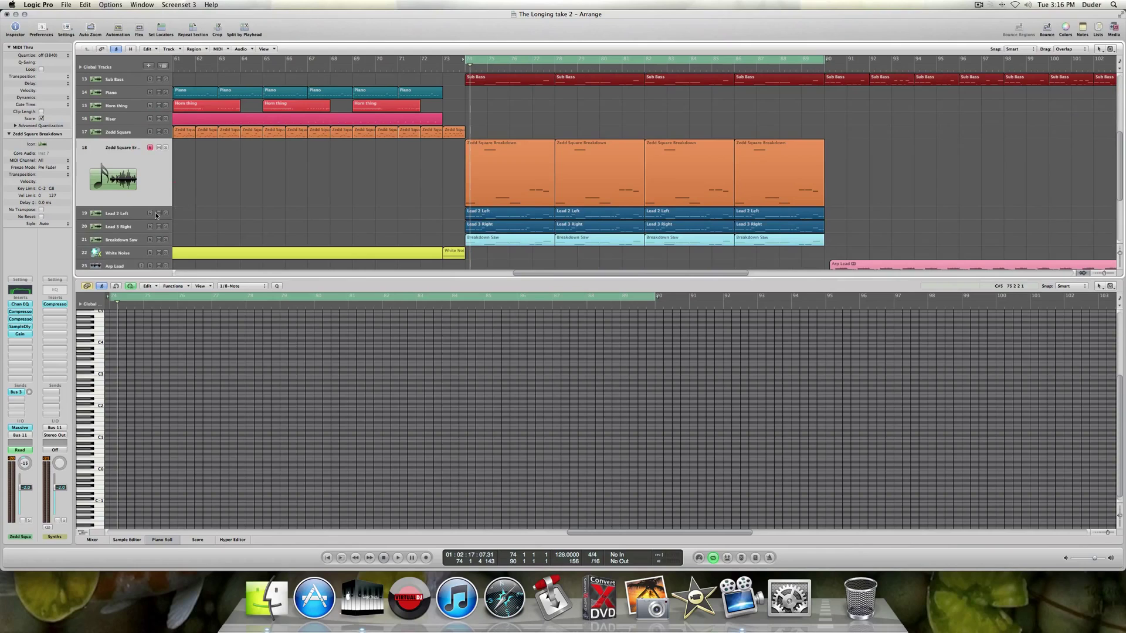
pyautogui.click(114, 213)
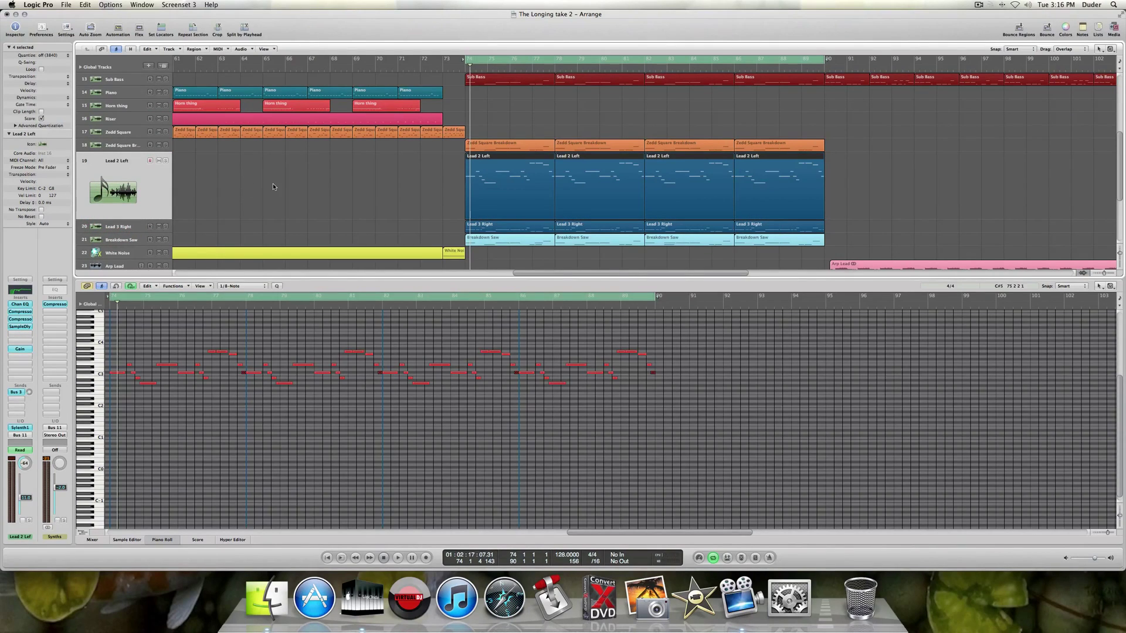
# Compare the Lead track with Lead 2 Left by switching between them, ending on Lead 2 Left.
pyautogui.scroll(5, 272, 187)
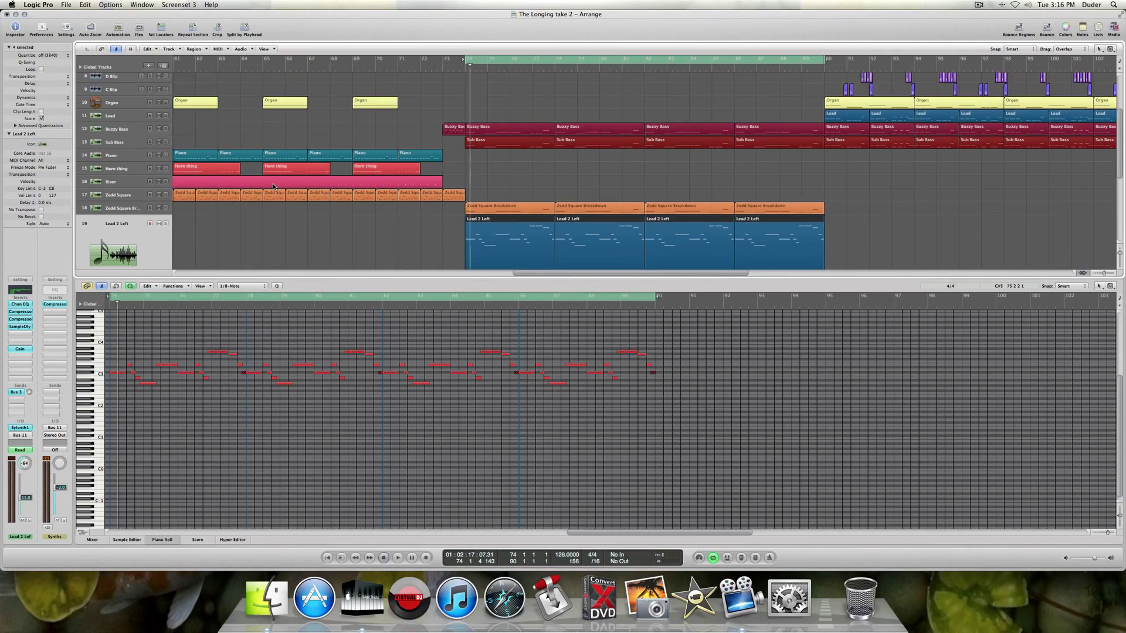
pyautogui.click(126, 121)
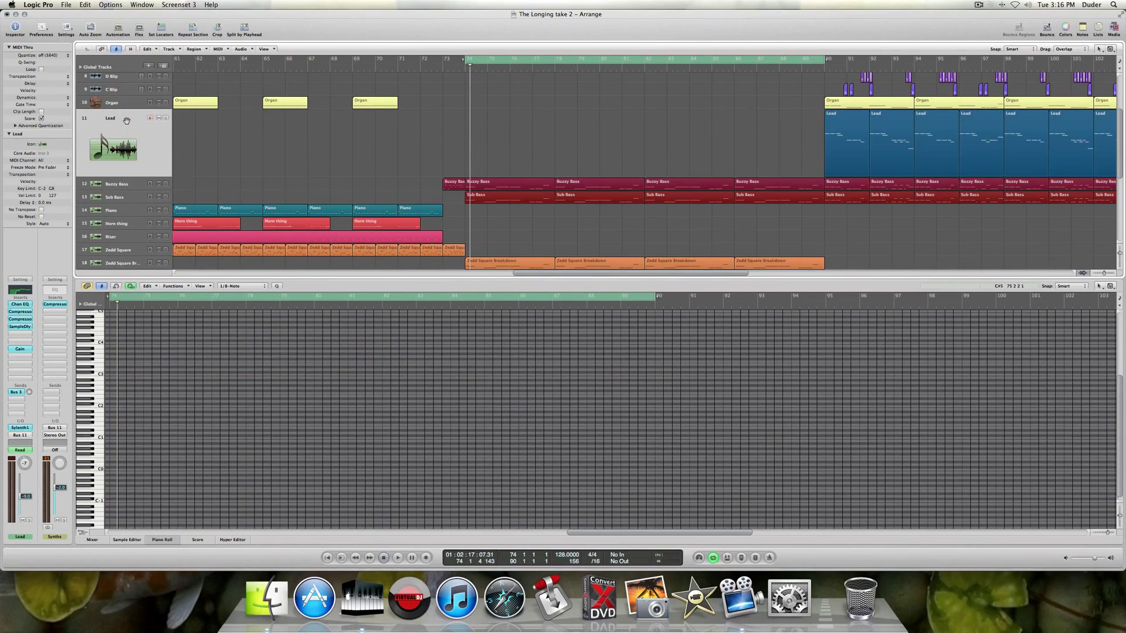
pyautogui.click(126, 254)
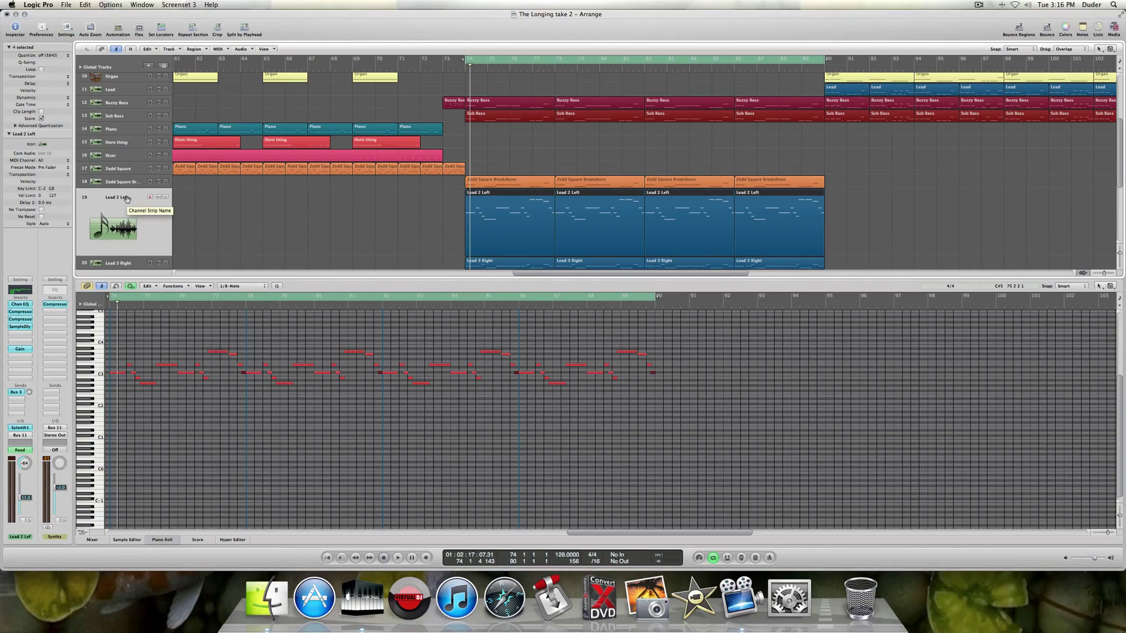
pyautogui.scroll(2, 126, 198)
pyautogui.click(118, 121)
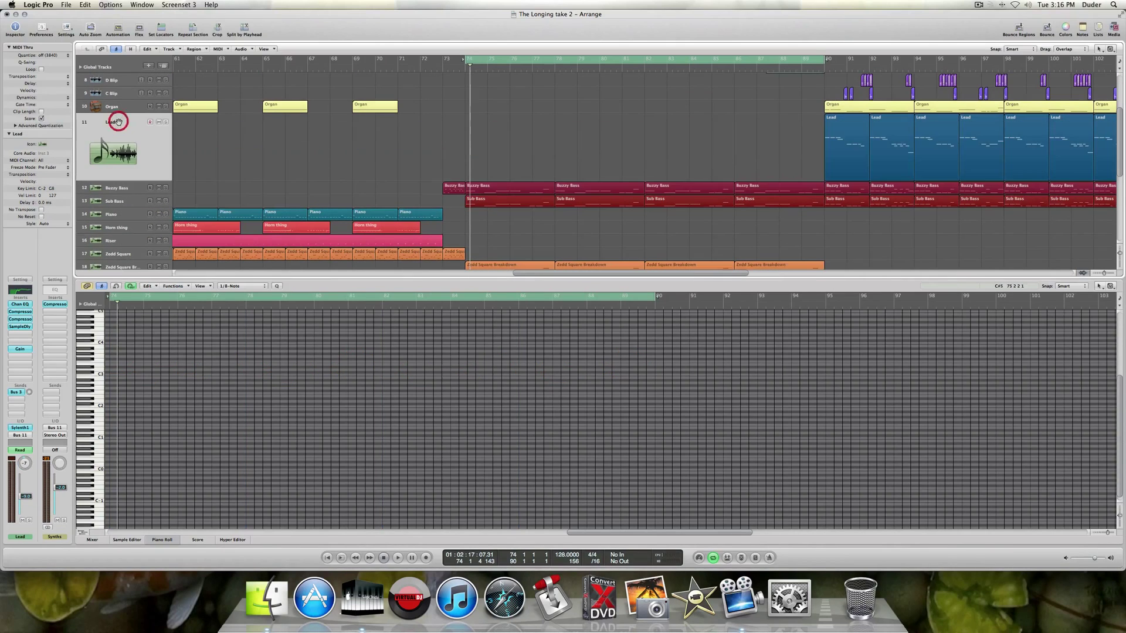
pyautogui.scroll(-5, 118, 122)
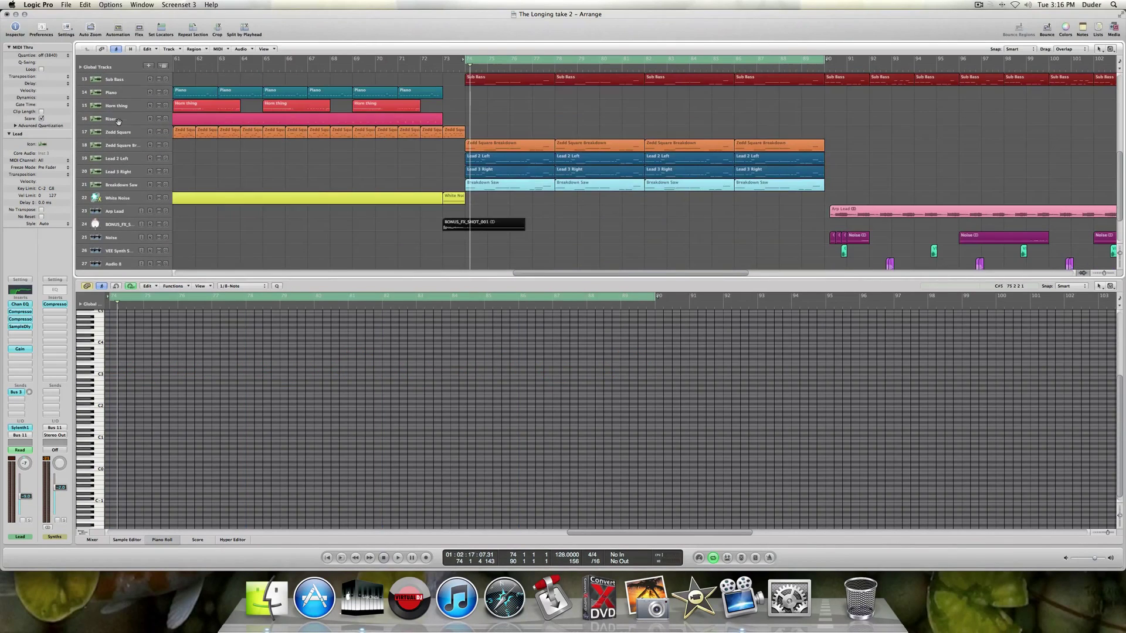
pyautogui.click(119, 164)
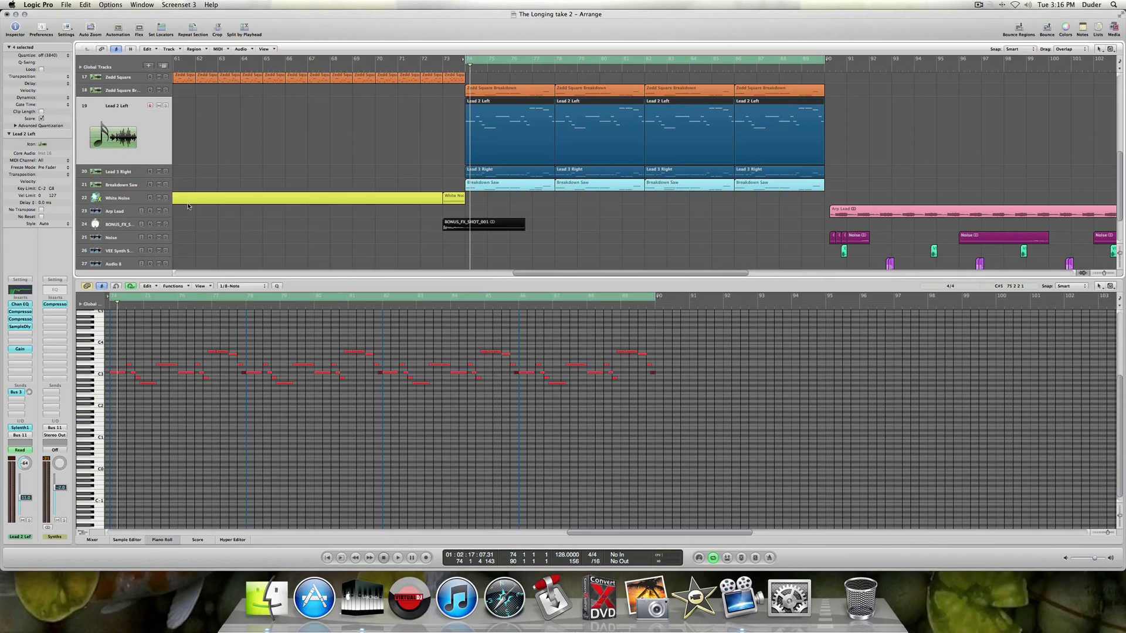
# Solo the Lead 2 Left track and play short passages from the start of the breakdown at bar 74.
pyautogui.click(167, 106)
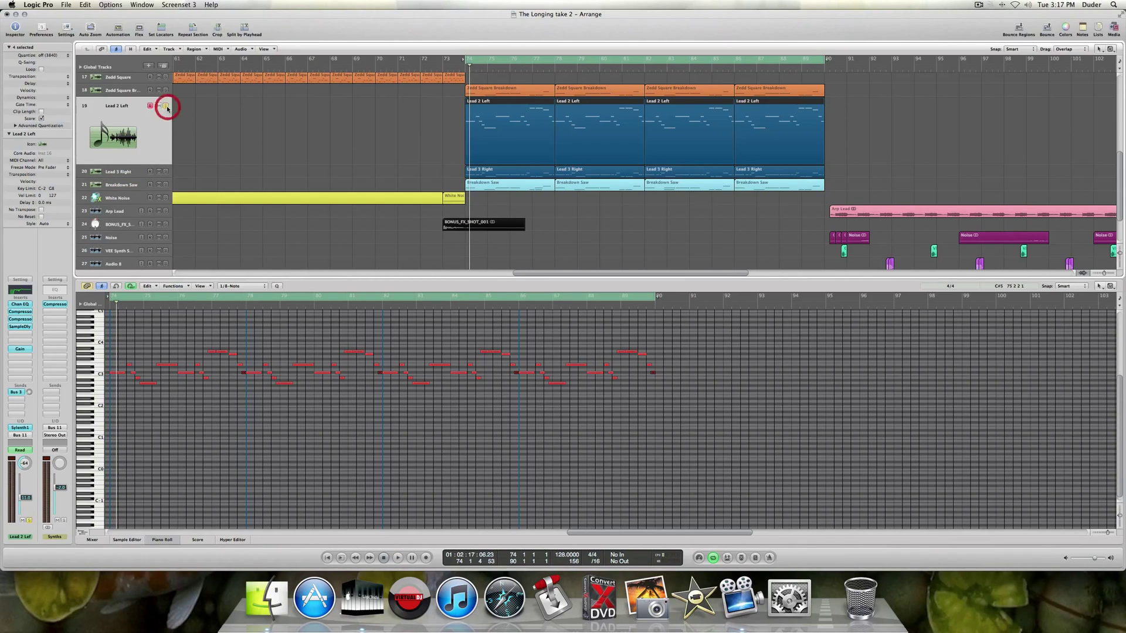
pyautogui.press('space')
pyautogui.press('space')
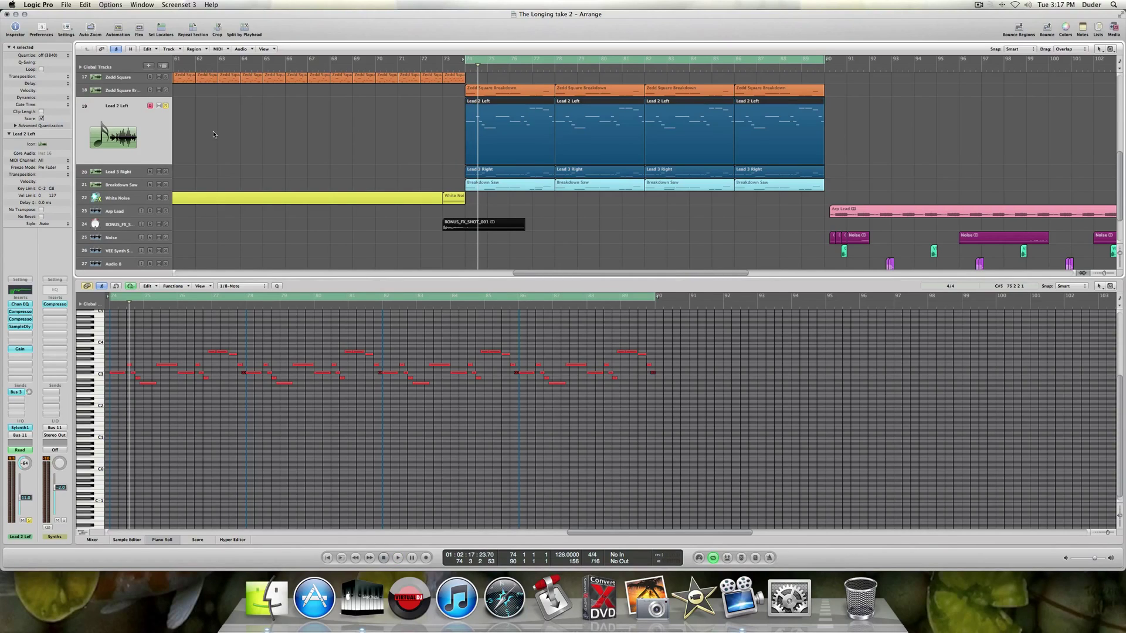
pyautogui.press('space')
pyautogui.press('space')
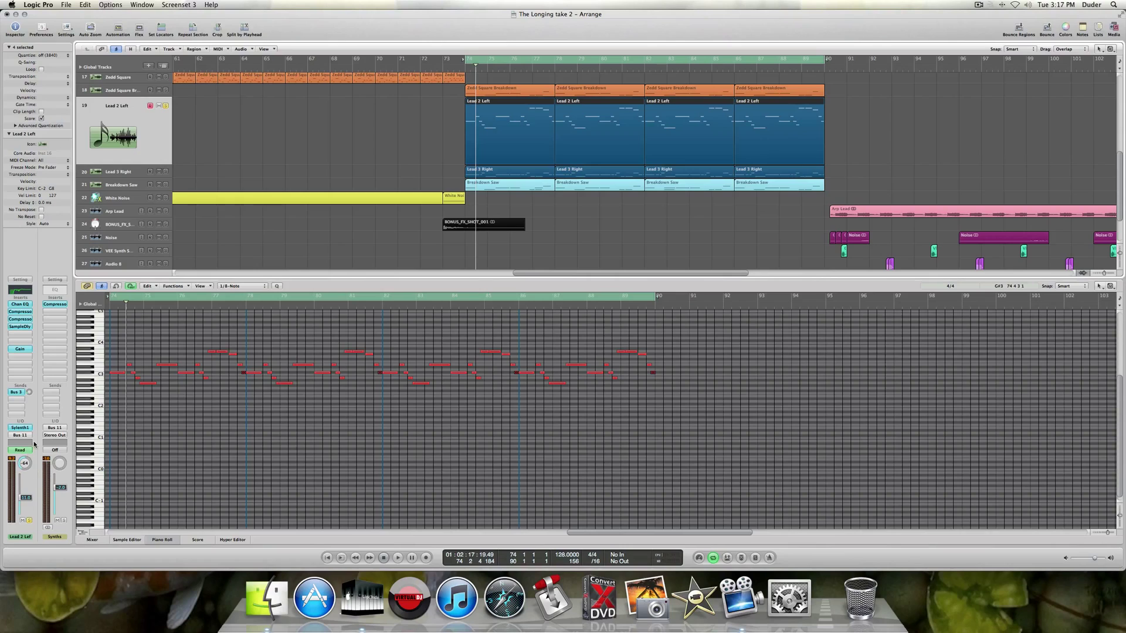
# Compare the notes of Lead 2 Left and Lead 3 Right in the Piano Roll, and play the soloed Lead 2 Left.
pyautogui.click(131, 173)
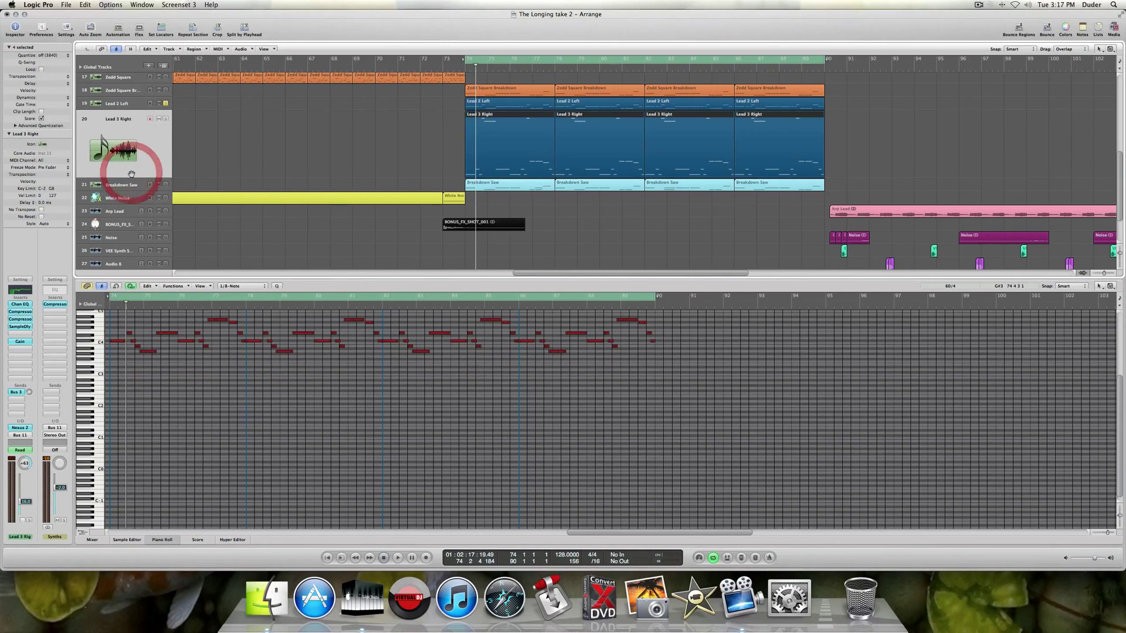
pyautogui.click(133, 107)
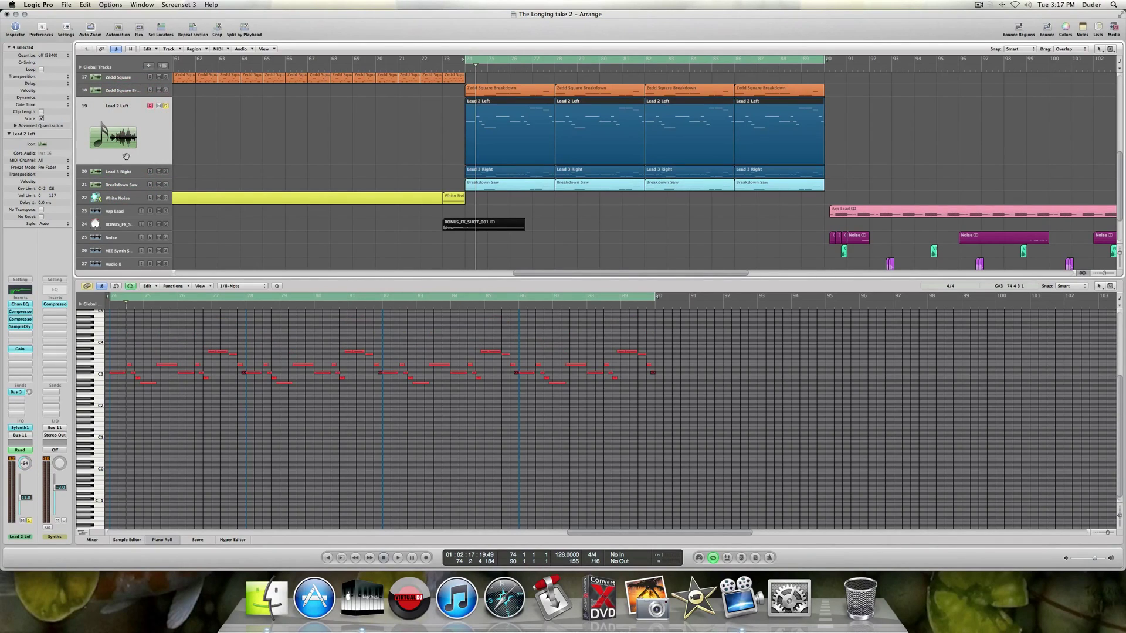
pyautogui.click(121, 171)
pyautogui.click(124, 112)
pyautogui.click(130, 175)
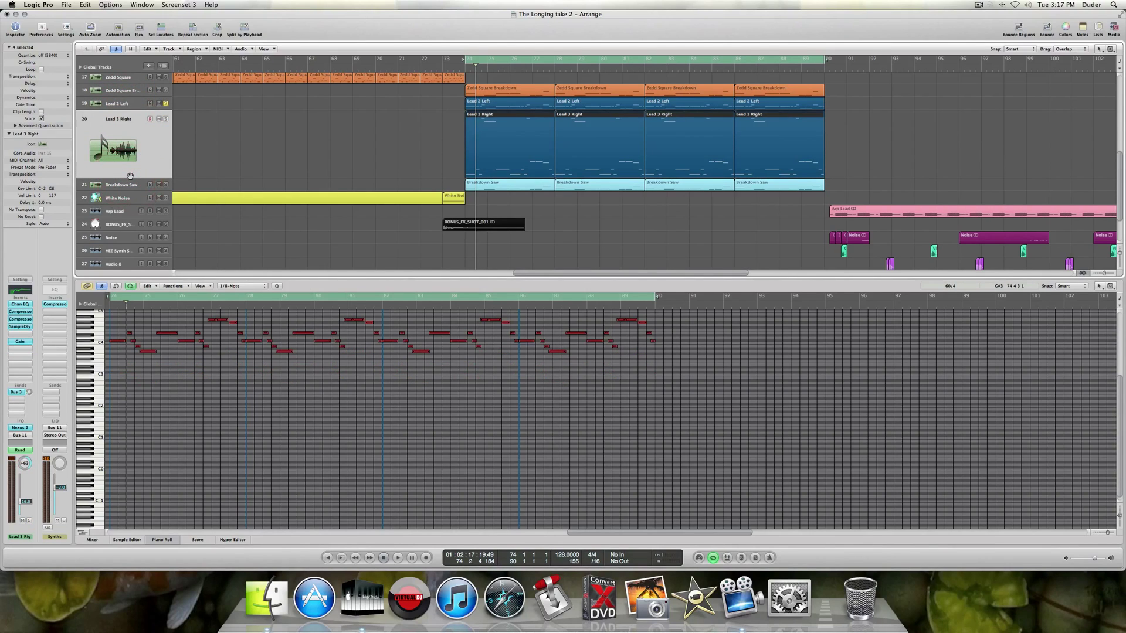
pyautogui.click(130, 107)
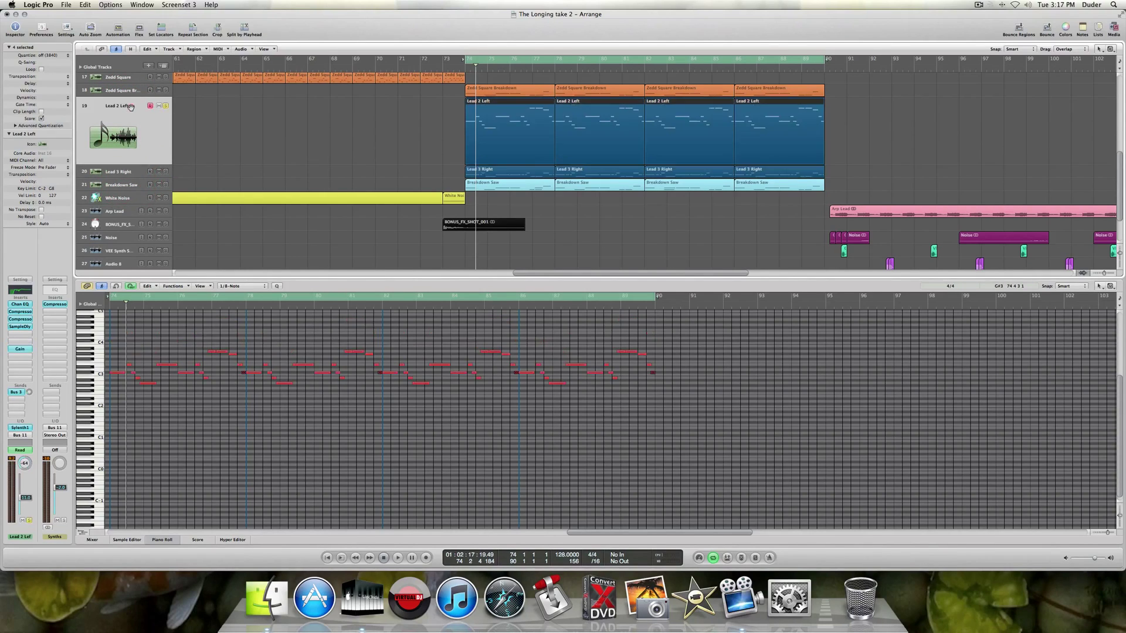
pyautogui.click(129, 173)
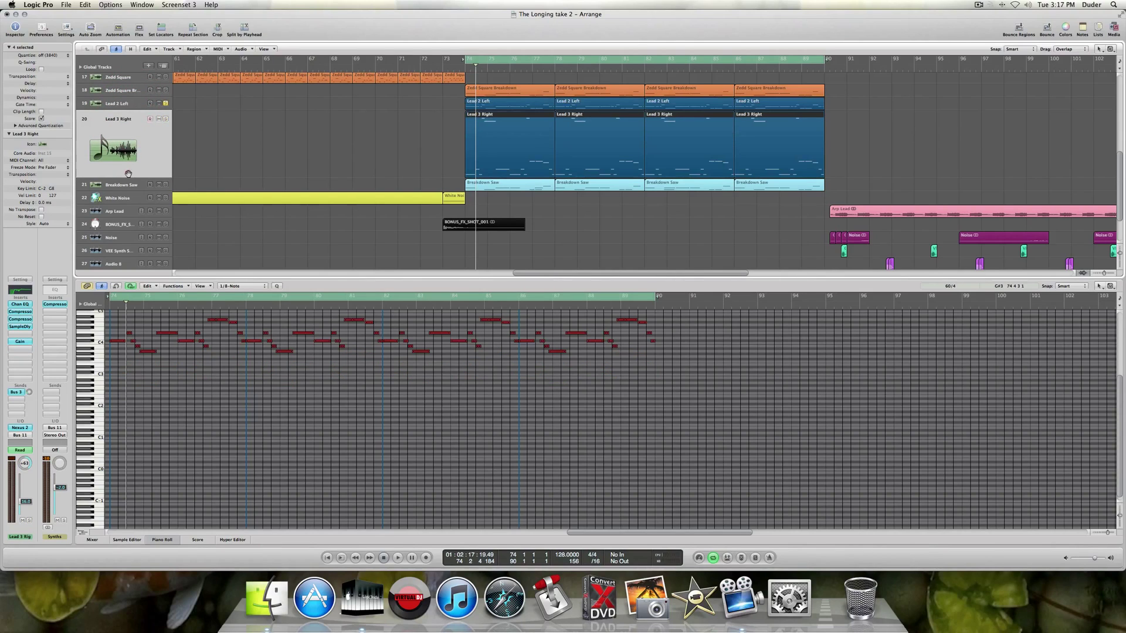
pyautogui.click(132, 104)
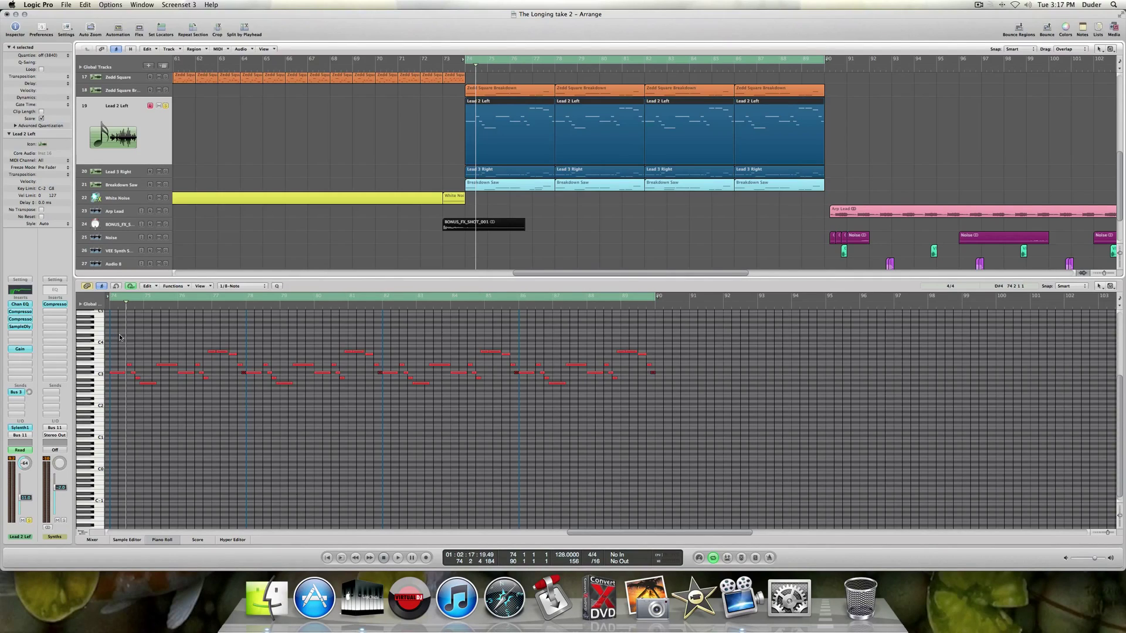
pyautogui.press('space')
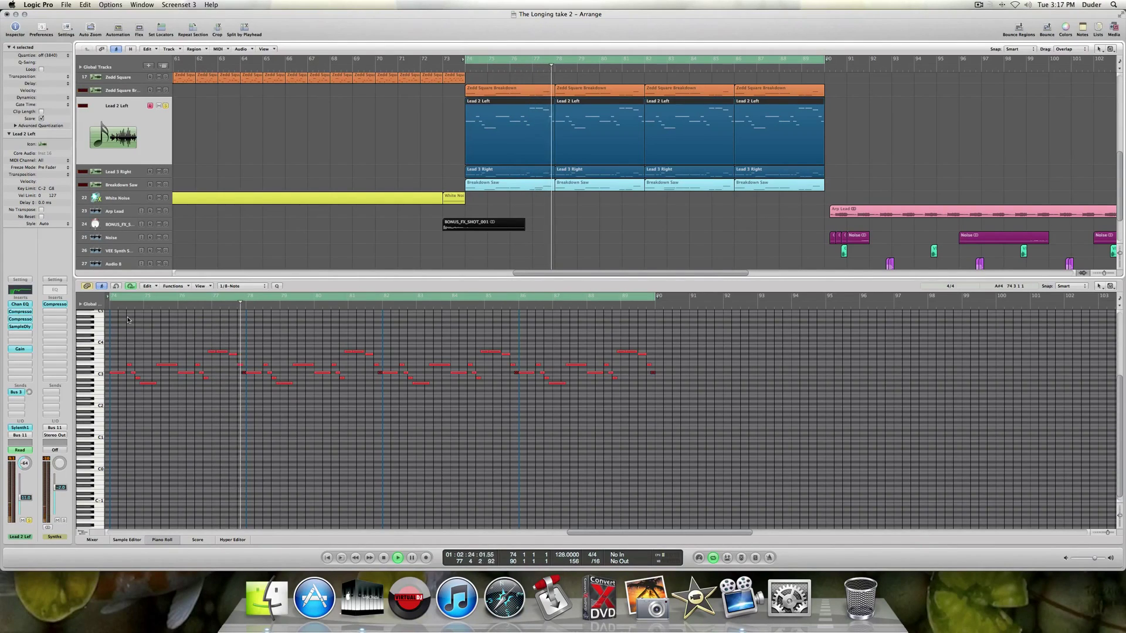
pyautogui.press('space')
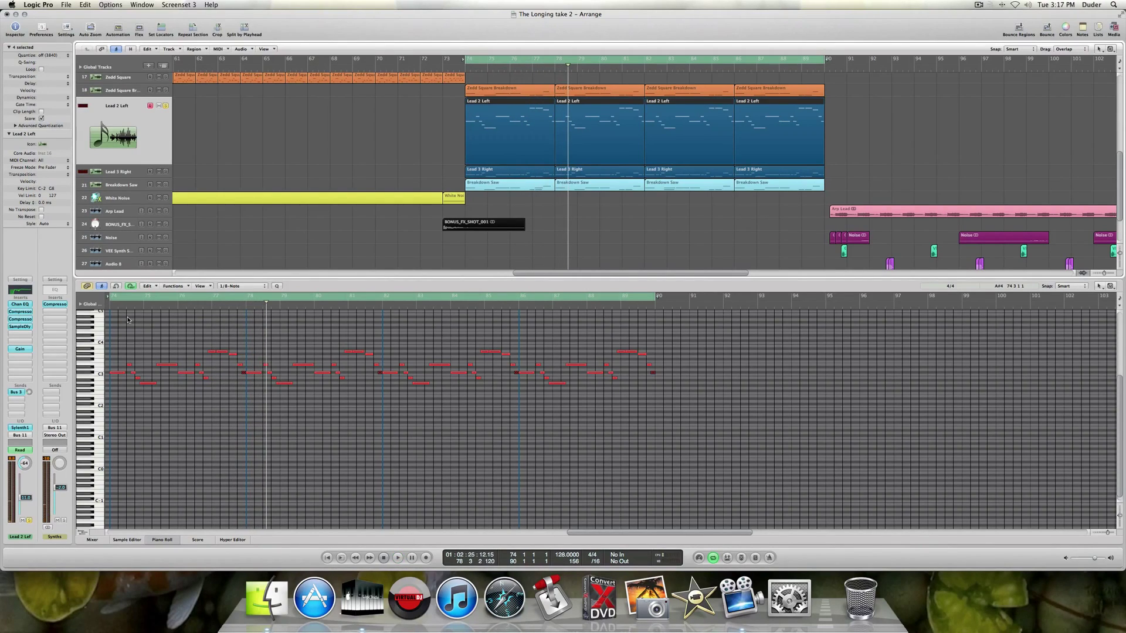
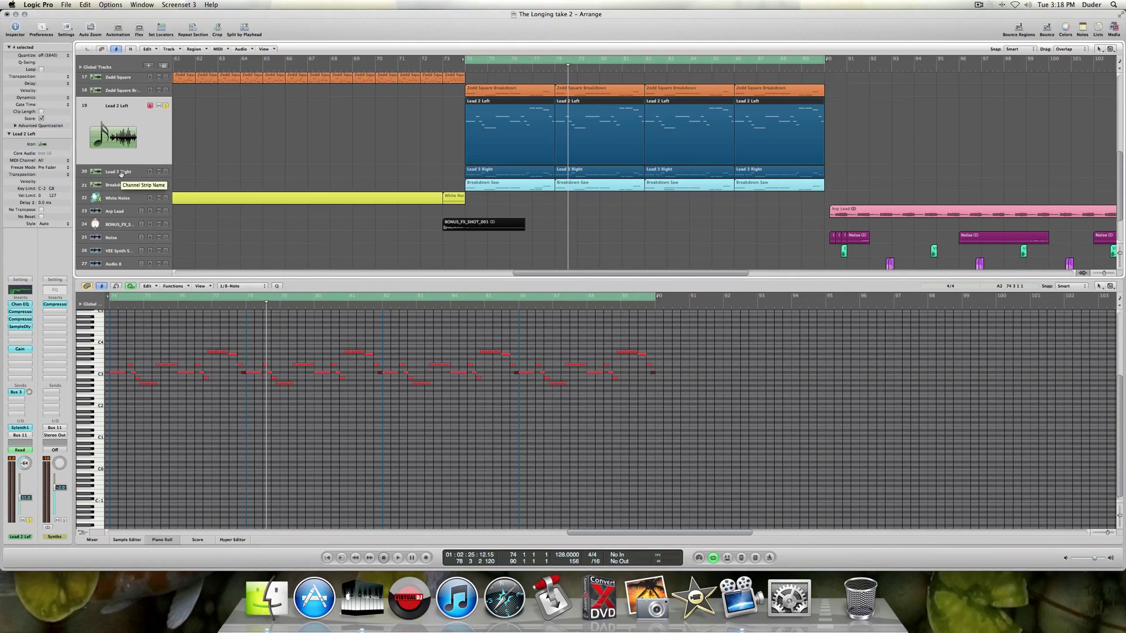
# Open Lead 2 Left's Channel EQ, bypass it with the reverb send, both Compressors and the Sample Delay, and play the dry sound.
pyautogui.click(14, 305)
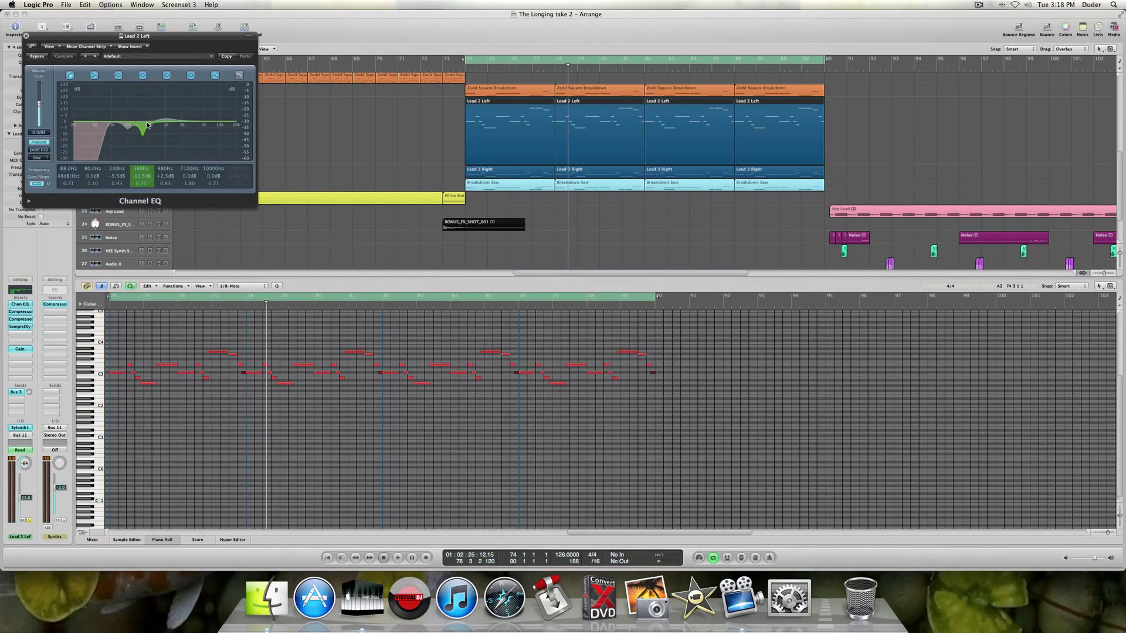
pyautogui.moveTo(132, 37); pyautogui.dragTo(201, 39)
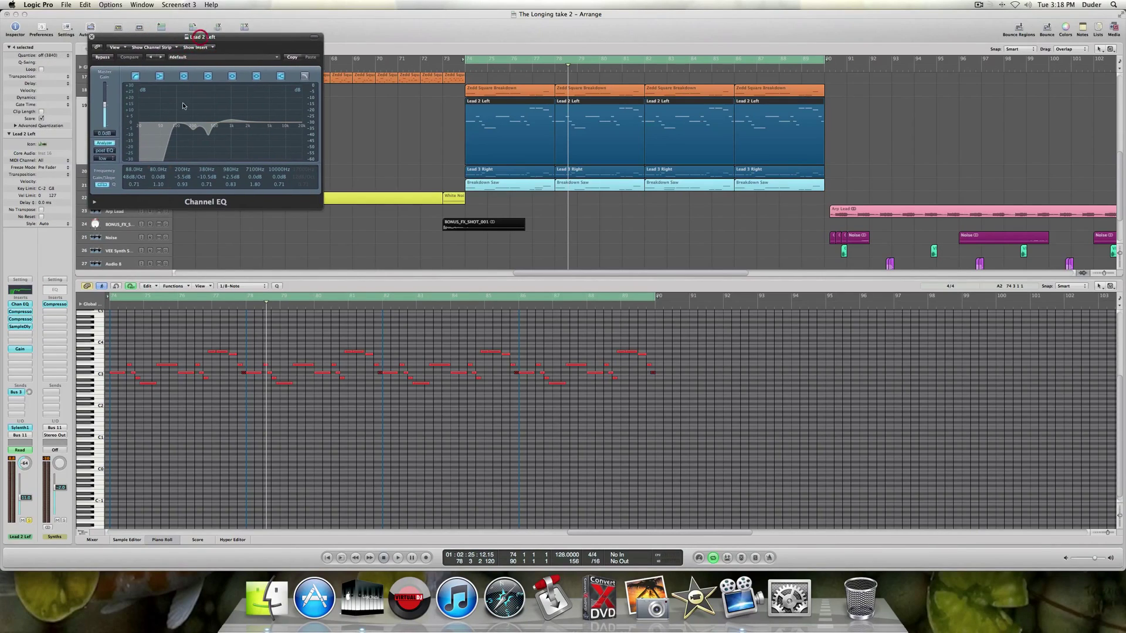
pyautogui.click(16, 393)
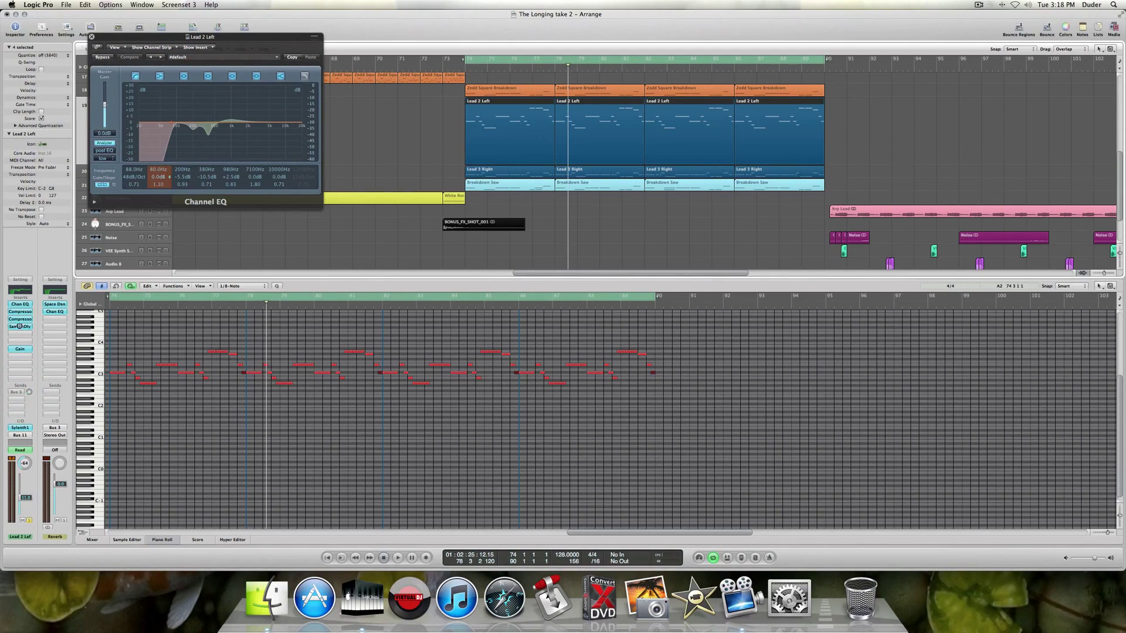
pyautogui.click(21, 319)
pyautogui.click(106, 58)
pyautogui.press('space')
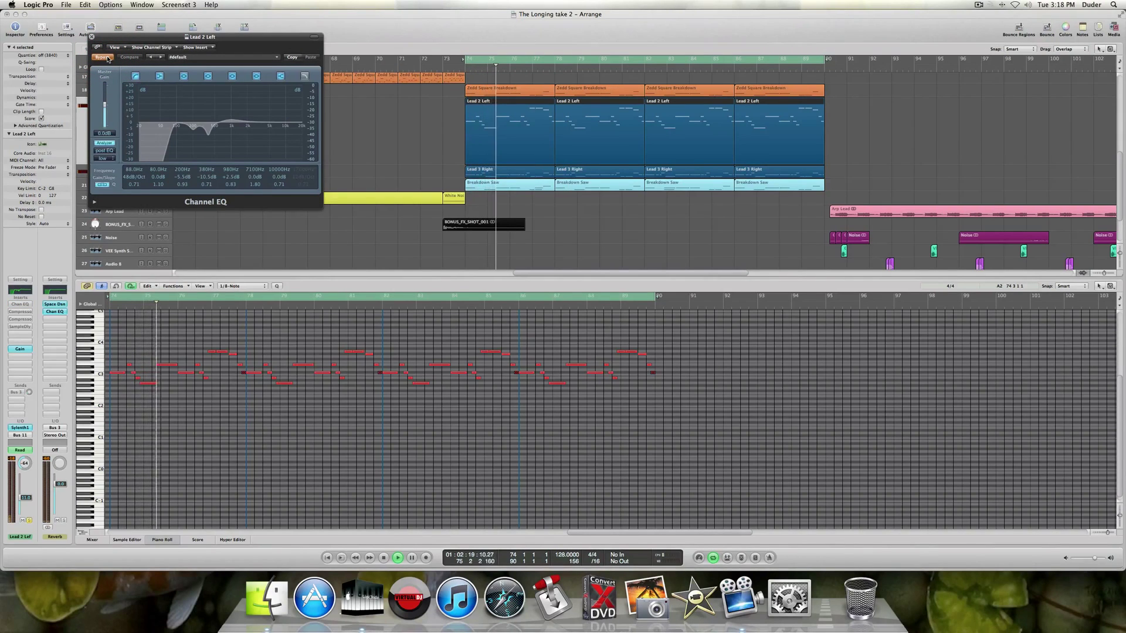
pyautogui.press('space')
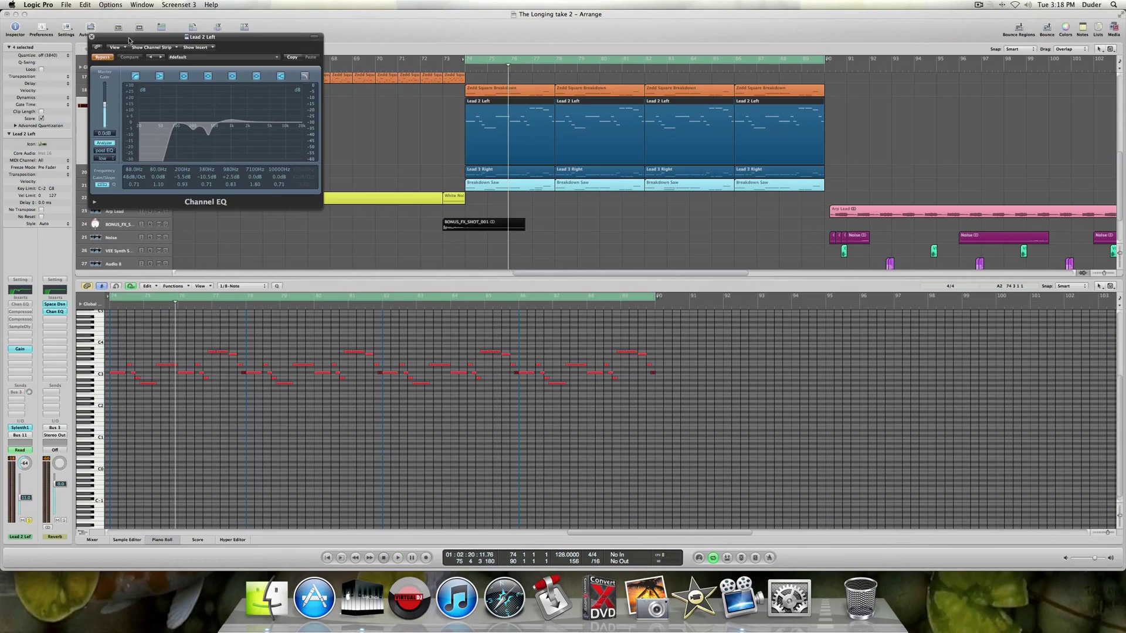
# Play Lead 2 Left from bar 74 and toggle the Channel EQ's bypass to compare, leaving the EQ active.
pyautogui.moveTo(130, 36); pyautogui.dragTo(285, 108)
pyautogui.scroll(5, 165, 122)
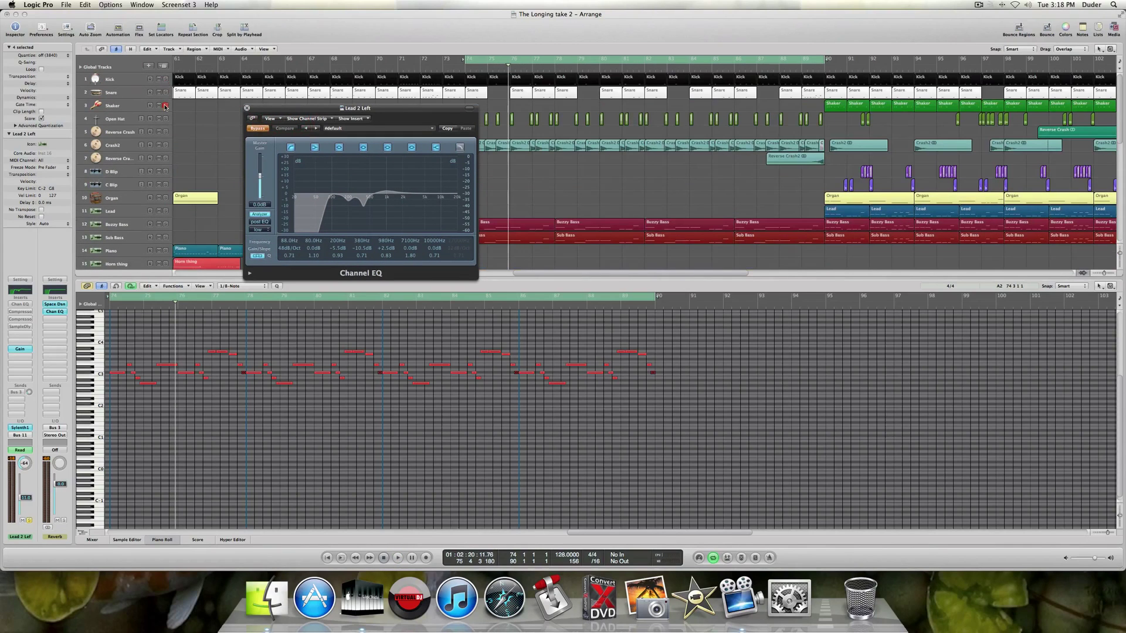
pyautogui.scroll(-5, 202, 117)
pyautogui.press('space')
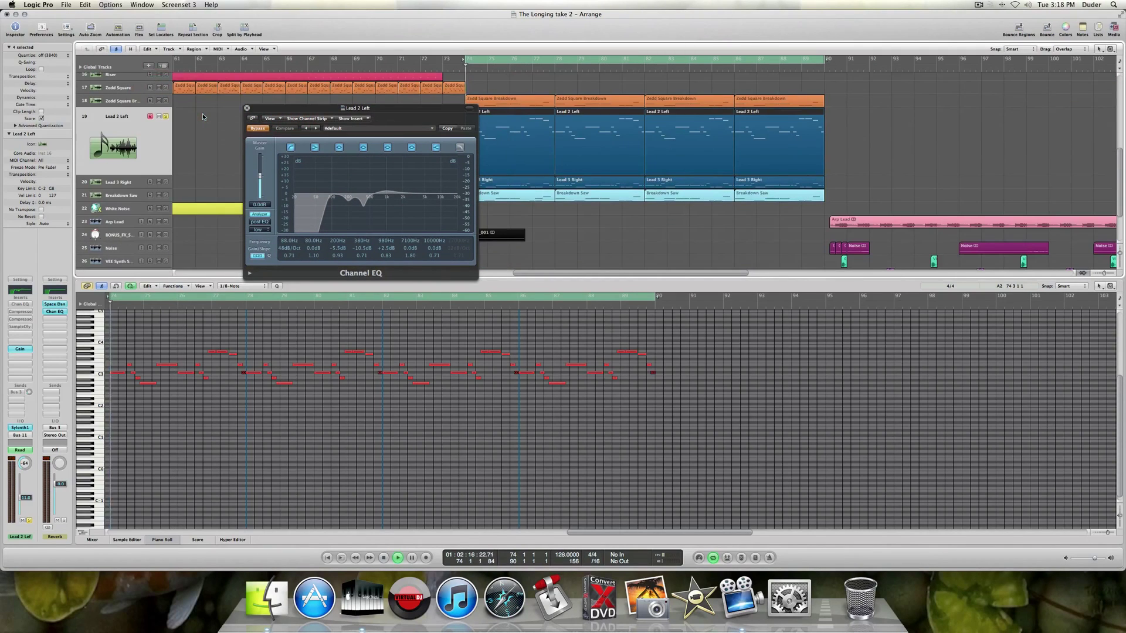
pyautogui.click(253, 129)
pyautogui.click(253, 129)
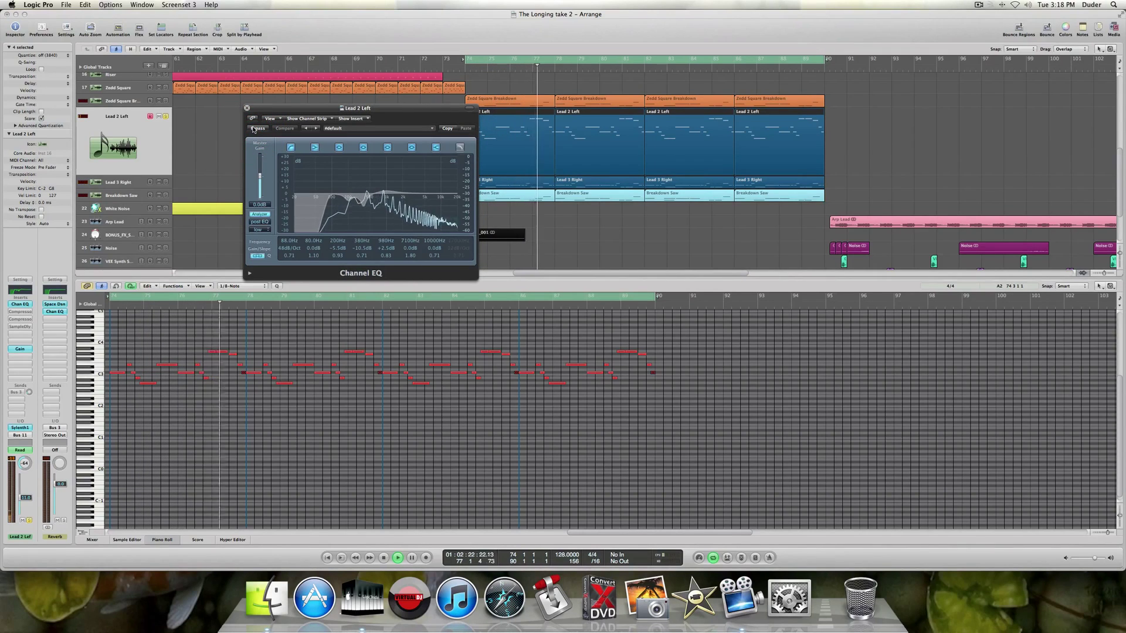
pyautogui.click(254, 129)
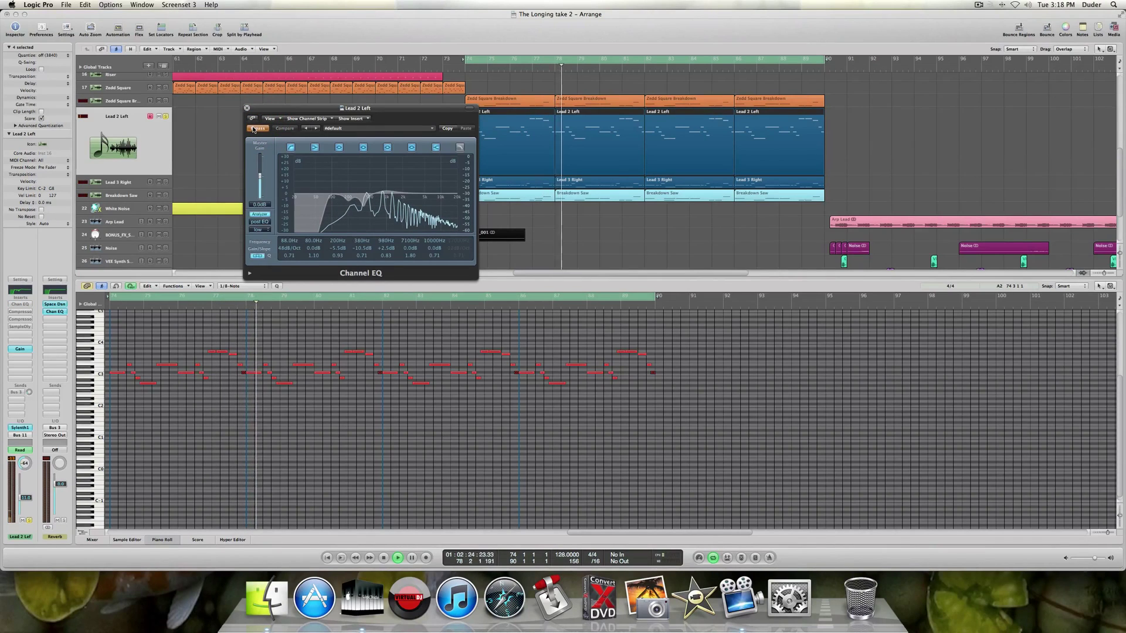
pyautogui.click(254, 129)
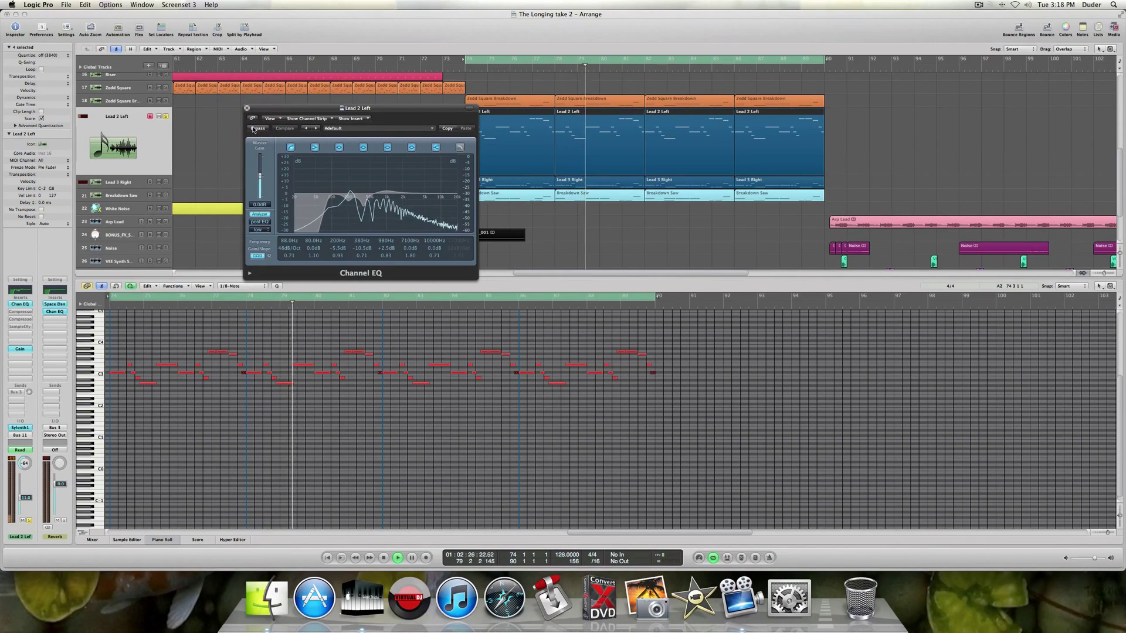
# Take Lead 2 Left's first Compressor out of bypass during playback, and close the Compressor and Channel EQ windows.
pyautogui.click(21, 314)
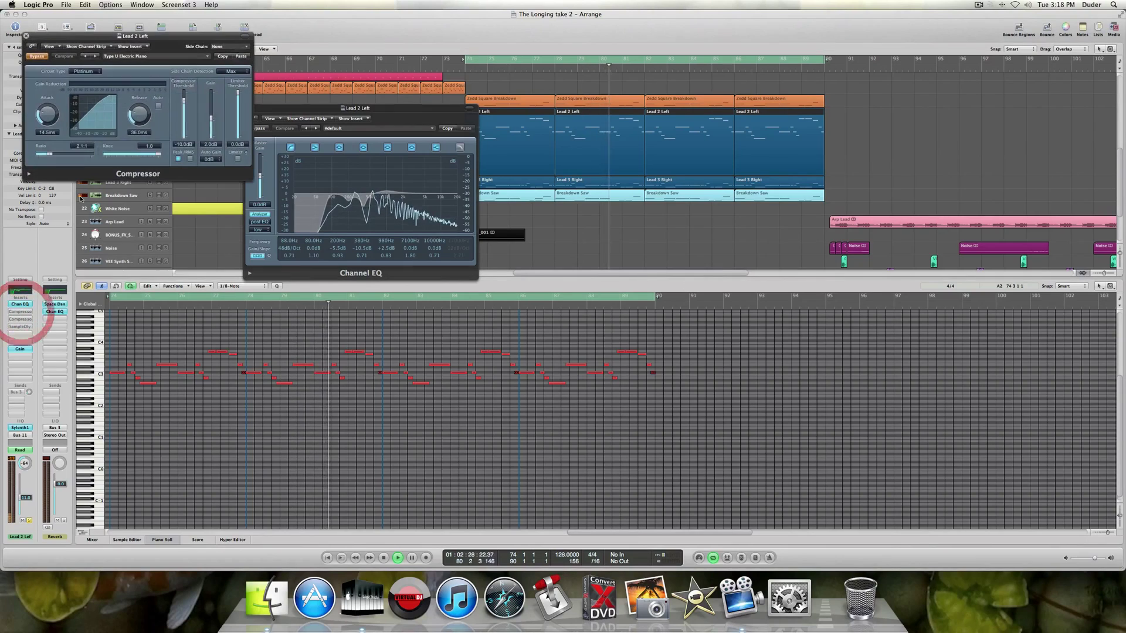
pyautogui.click(38, 57)
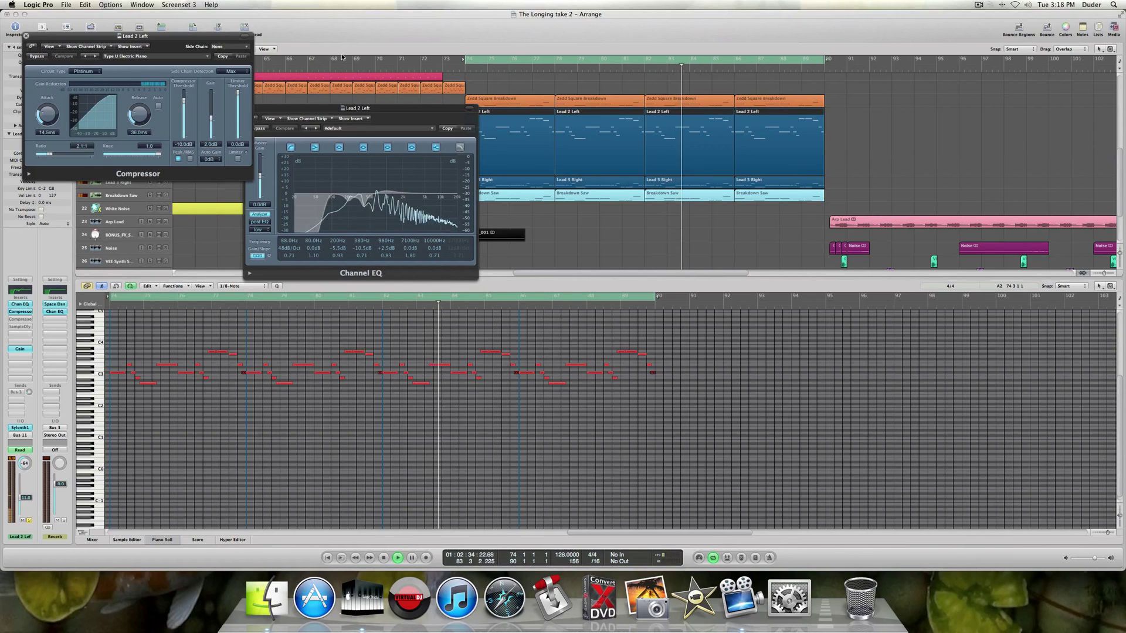
pyautogui.click(310, 109)
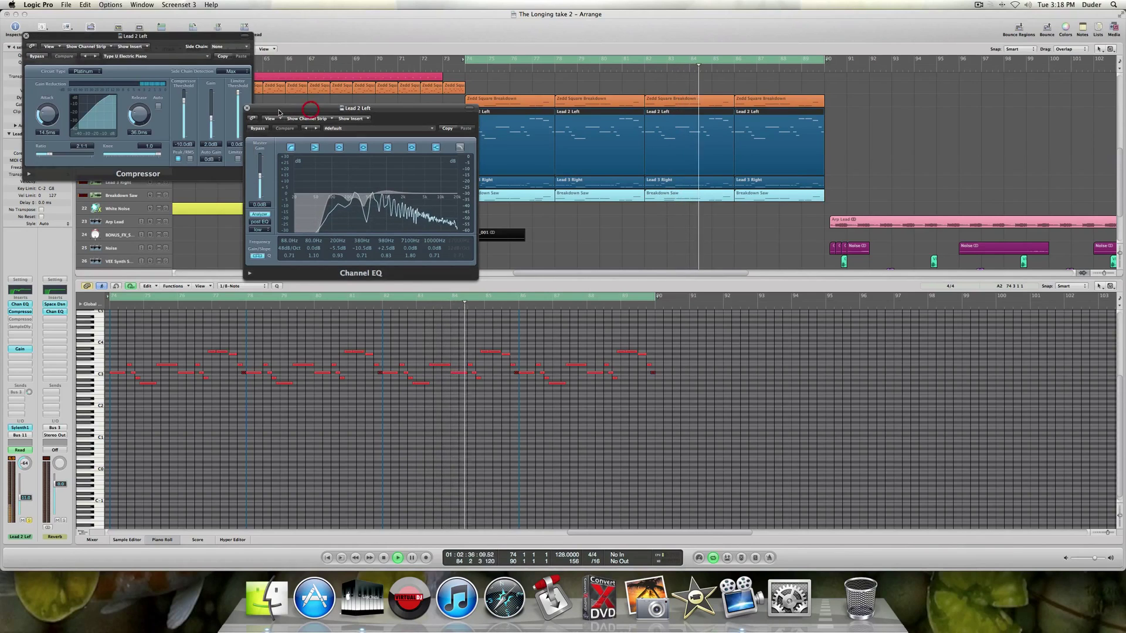
pyautogui.click(247, 108)
pyautogui.click(25, 36)
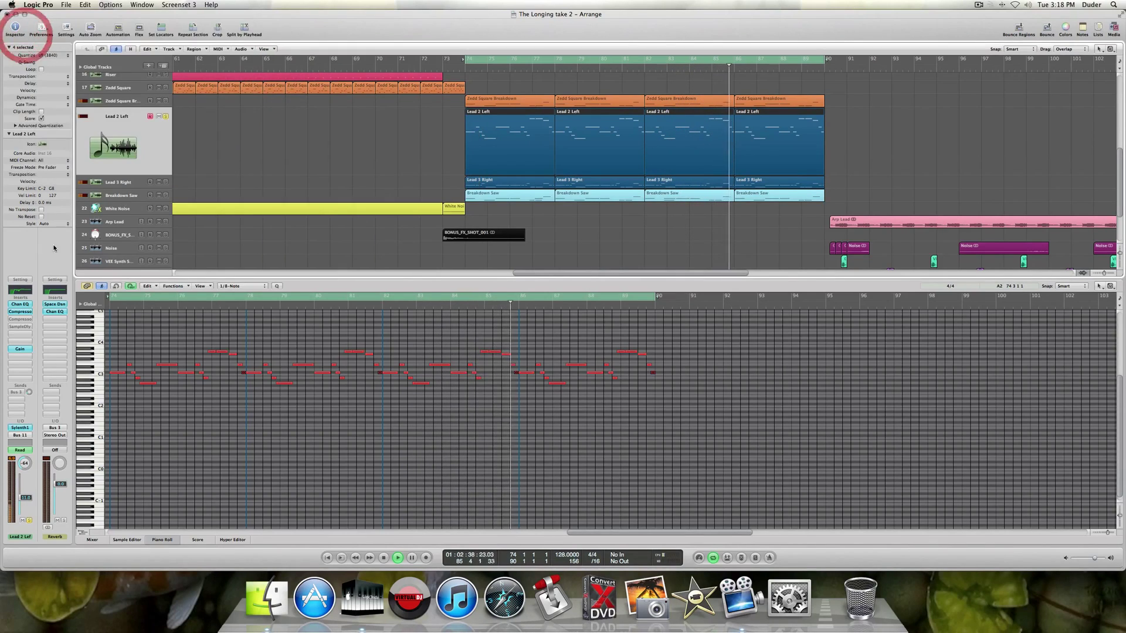
# Stop playback and take Lead 2 Left's second Compressor, side-chained to Bus 1, out of bypass.
pyautogui.click(20, 319)
pyautogui.press('space')
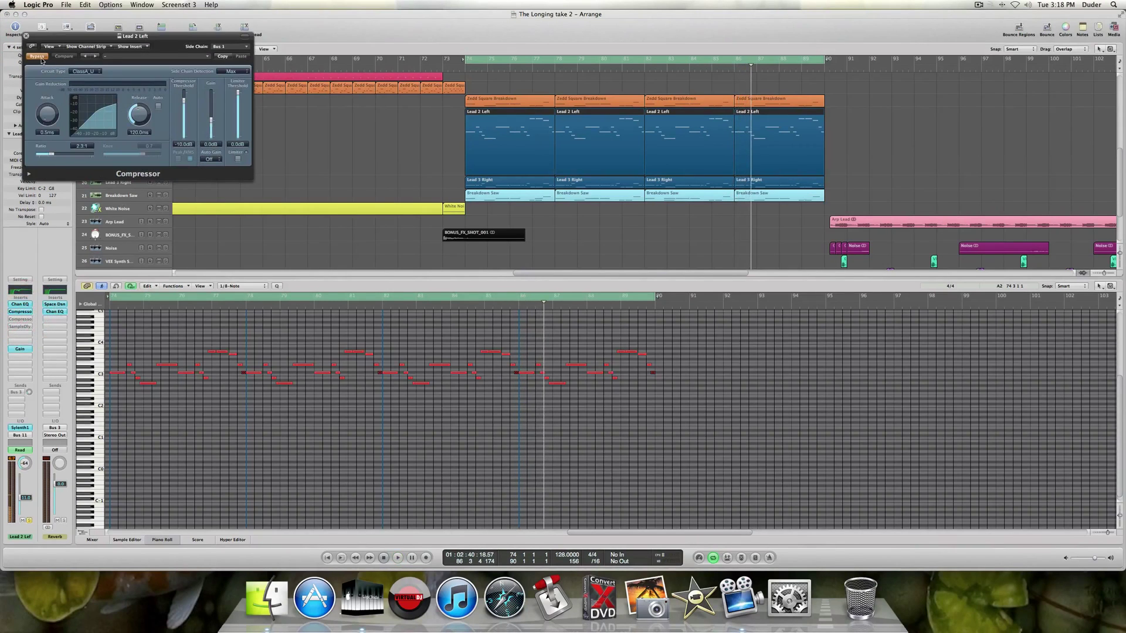
pyautogui.click(37, 56)
pyautogui.moveTo(37, 38); pyautogui.dragTo(227, 112)
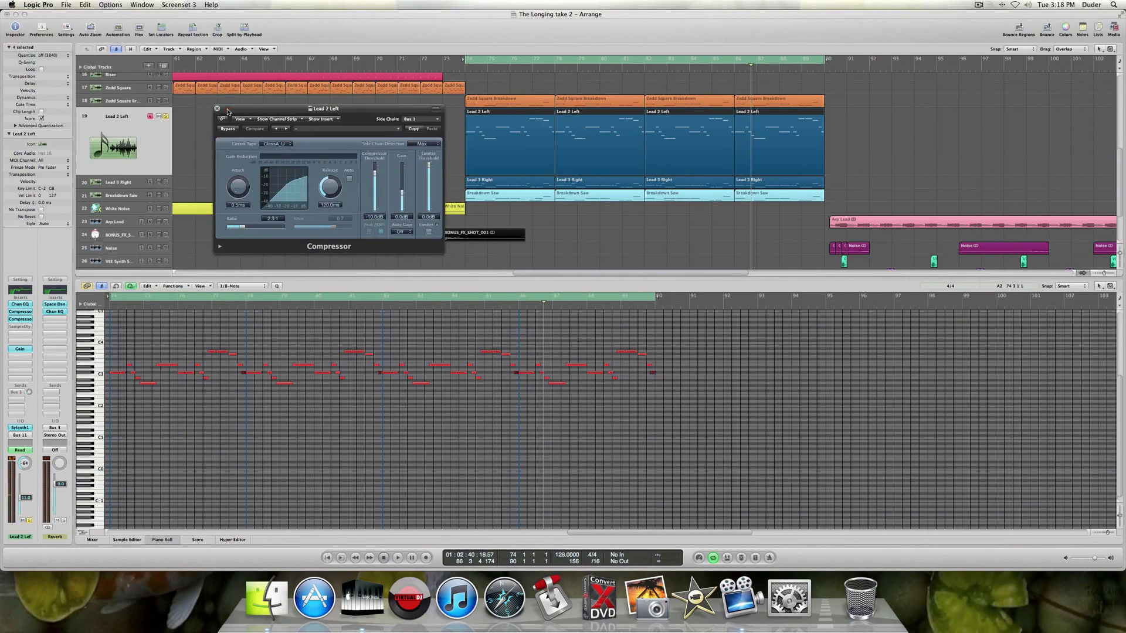
# Solo the Kick and Snare, audition Lead 2 Left's side-chained Compressor with them from bar 74, and close the Compressor window.
pyautogui.scroll(7, 159, 77)
pyautogui.click(166, 79)
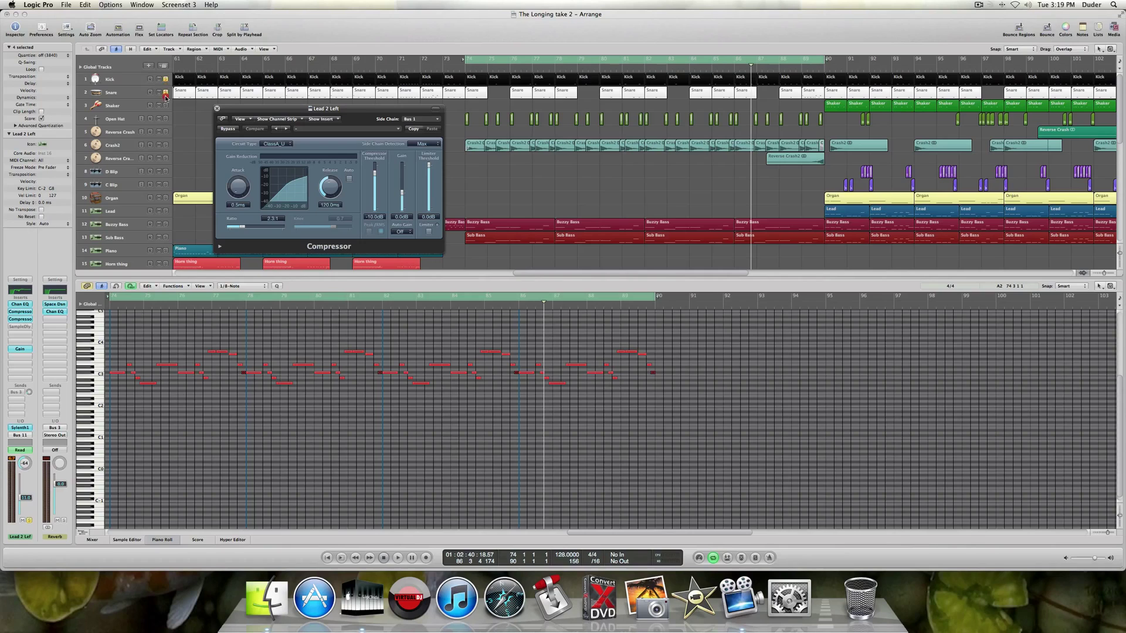
pyautogui.click(165, 92)
pyautogui.press('space')
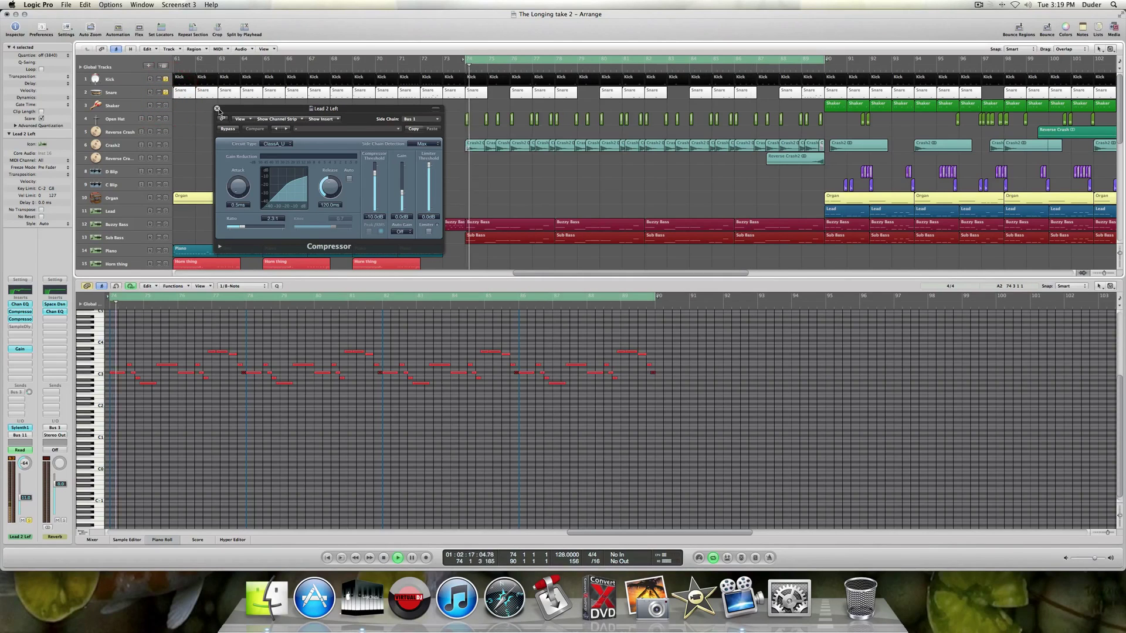
pyautogui.moveTo(218, 110); pyautogui.dragTo(185, 117)
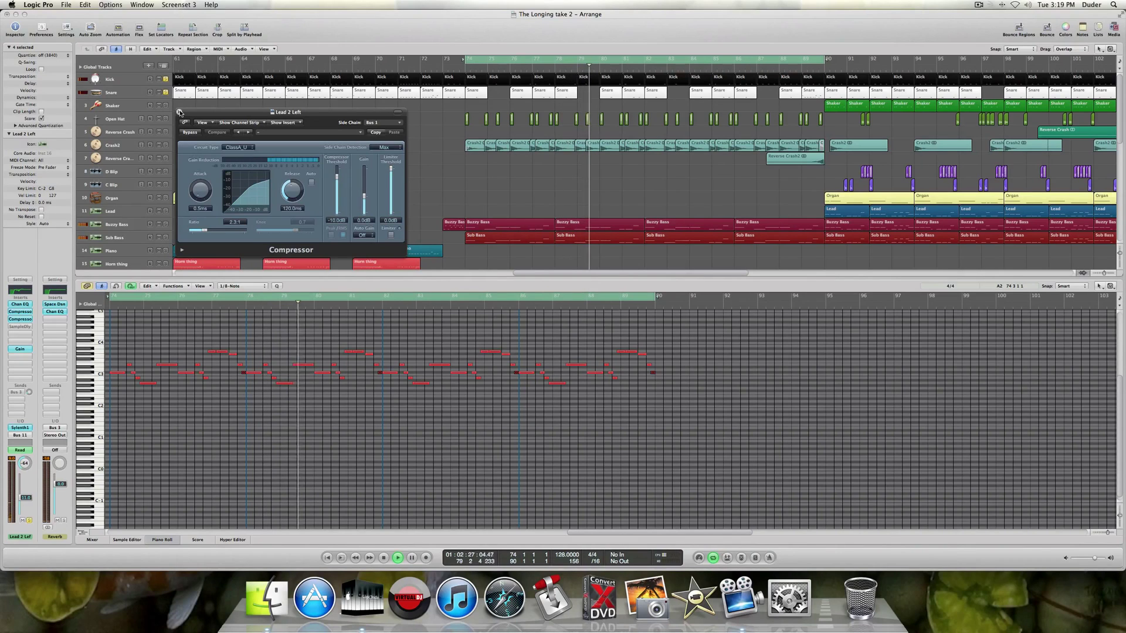
pyautogui.press('space')
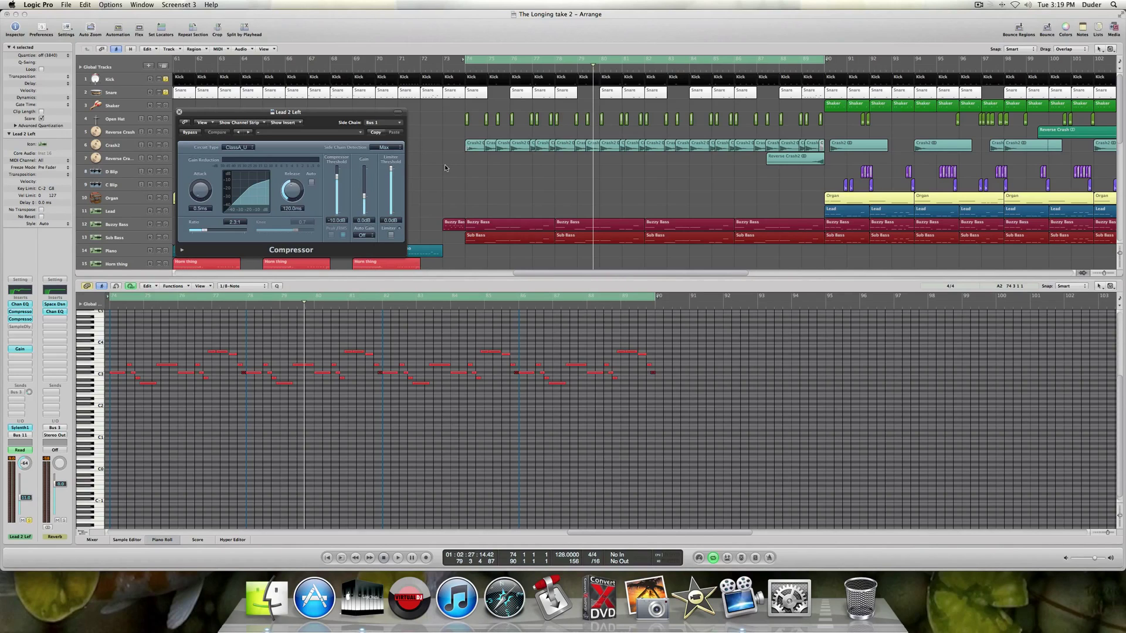
pyautogui.scroll(-10, 445, 168)
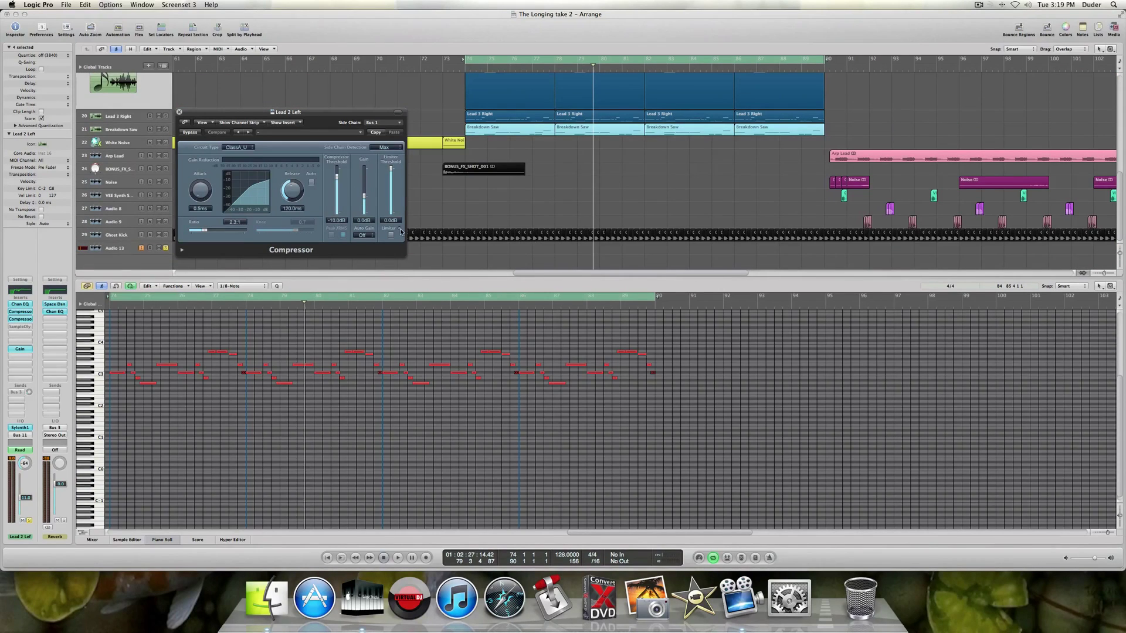
pyautogui.scroll(10, 517, 95)
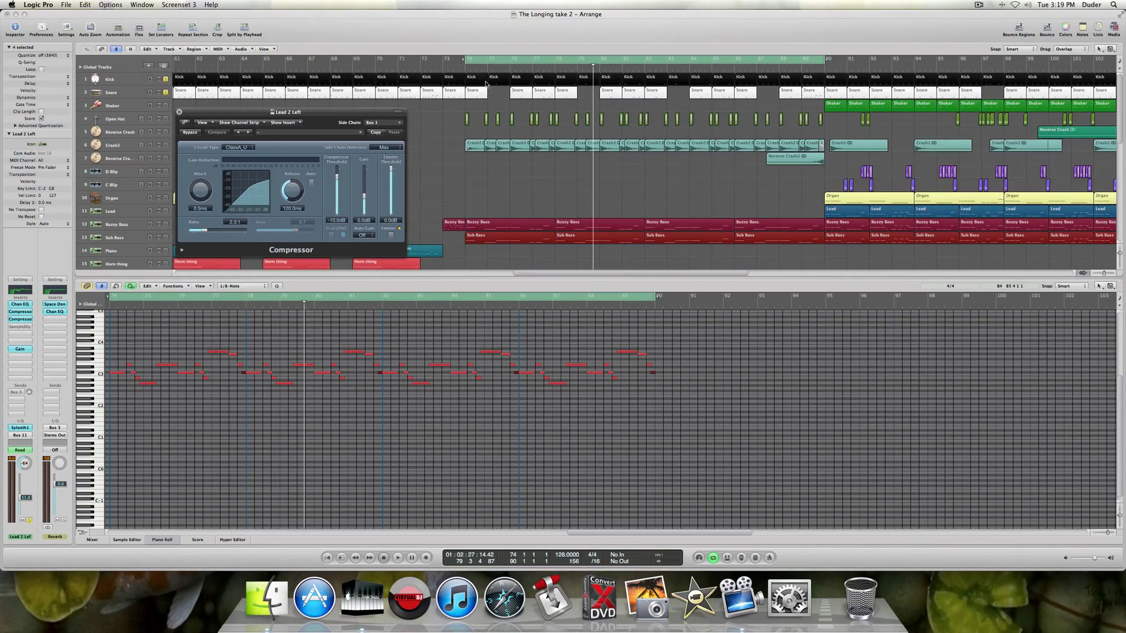
pyautogui.scroll(-6, 511, 158)
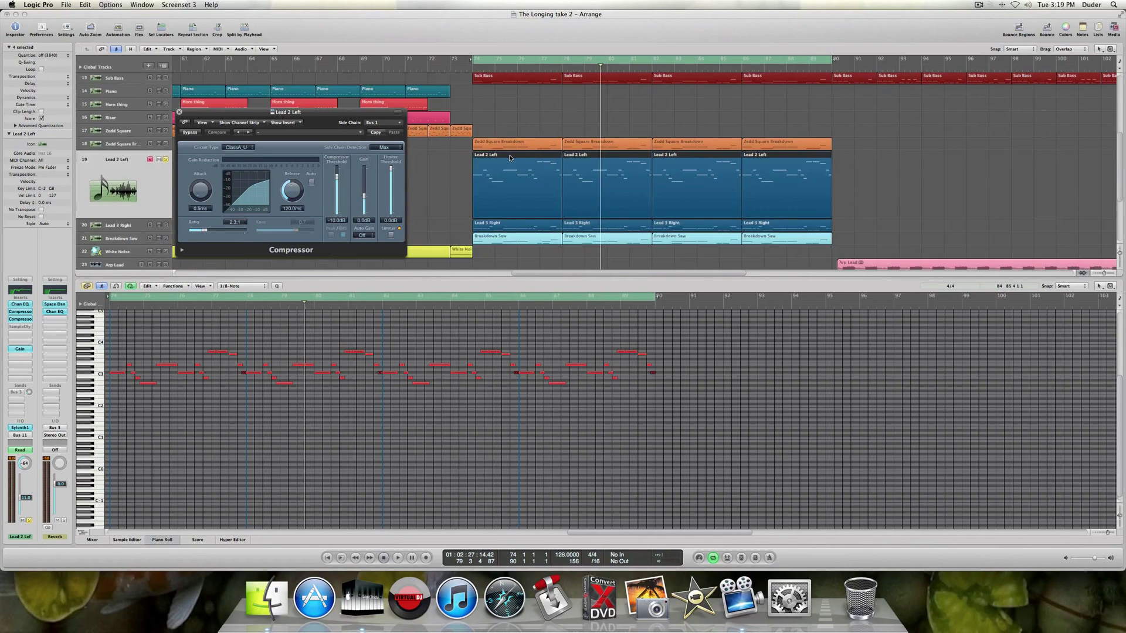
pyautogui.scroll(-2, 498, 170)
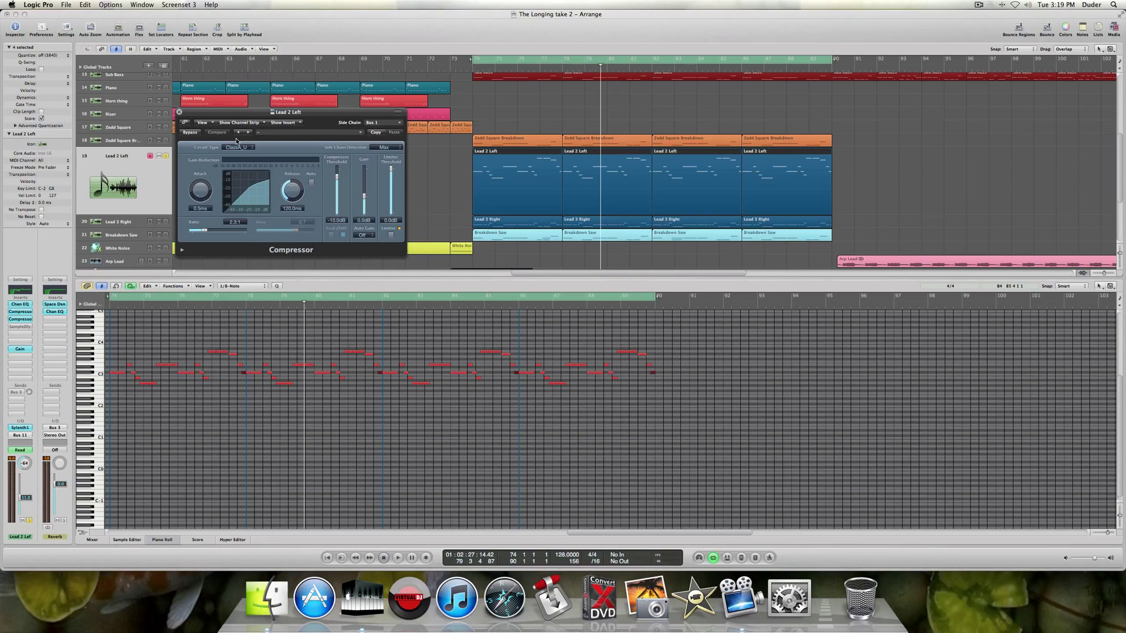
pyautogui.click(179, 112)
# Take Lead 2 Left's Sample Delay out of bypass during playback from bar 74, recheck its settings after stopping, and close it.
pyautogui.click(20, 327)
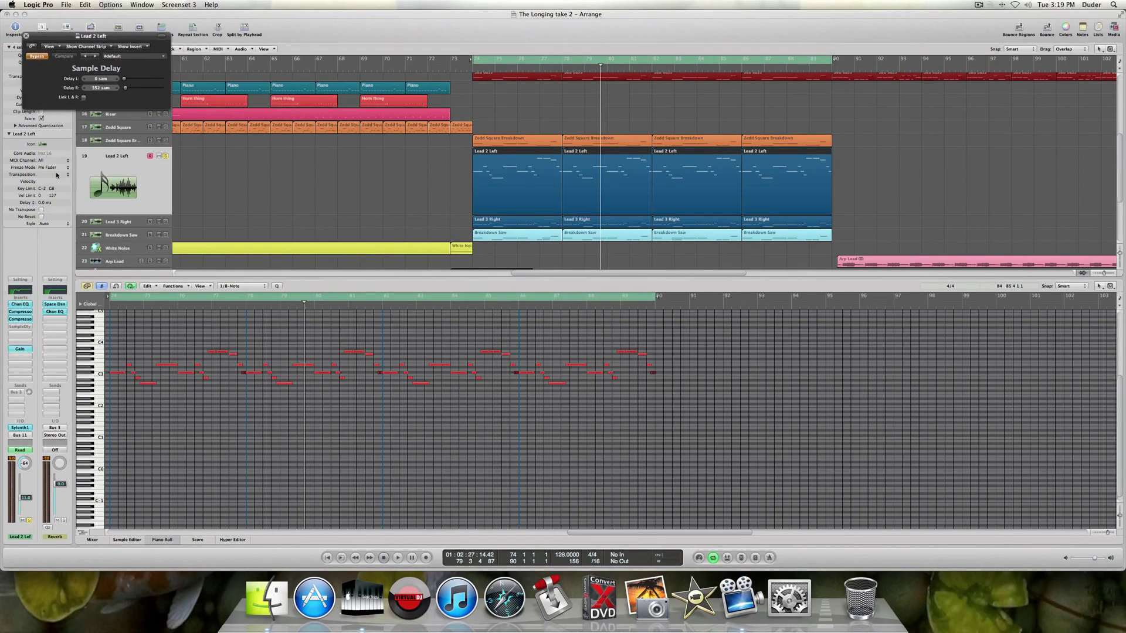
pyautogui.press('space')
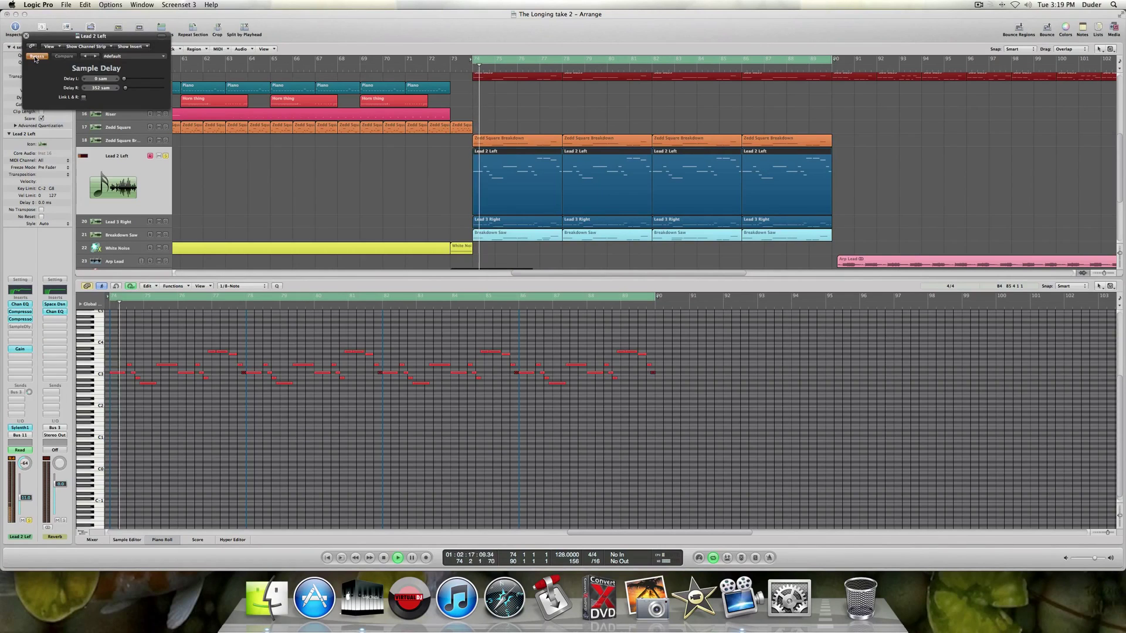
pyautogui.click(36, 57)
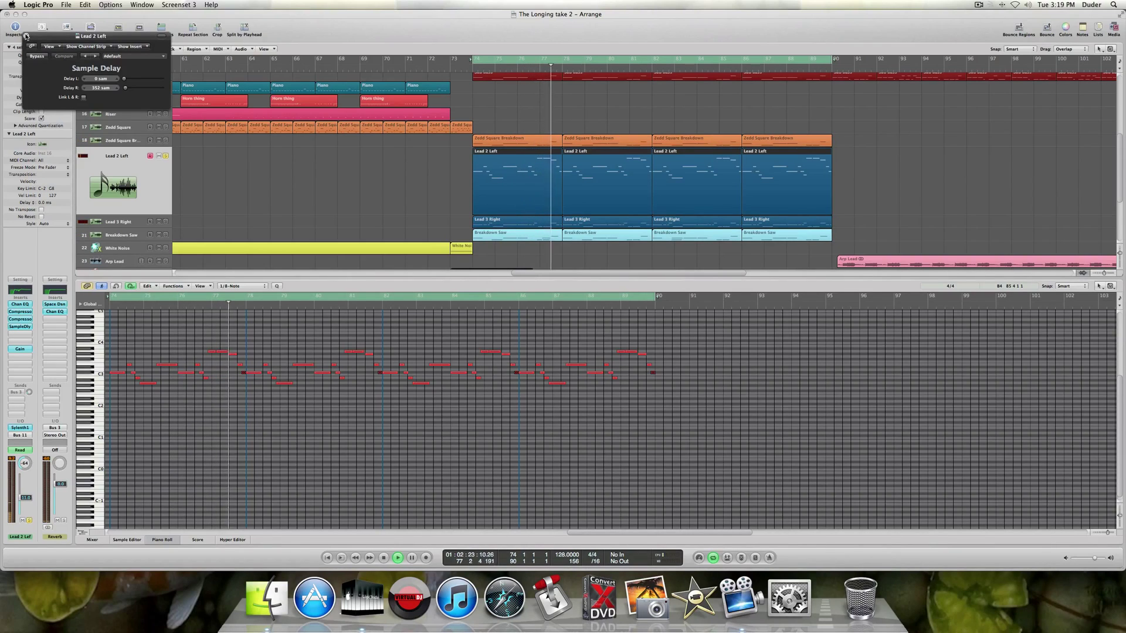
pyautogui.click(25, 36)
pyautogui.press('space')
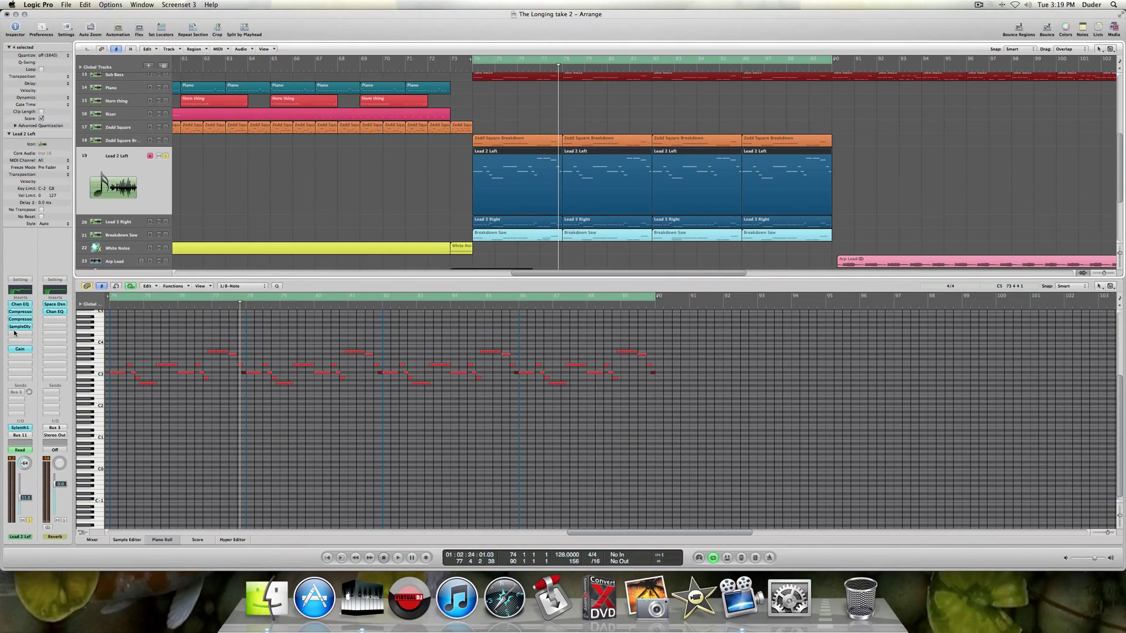
pyautogui.click(17, 326)
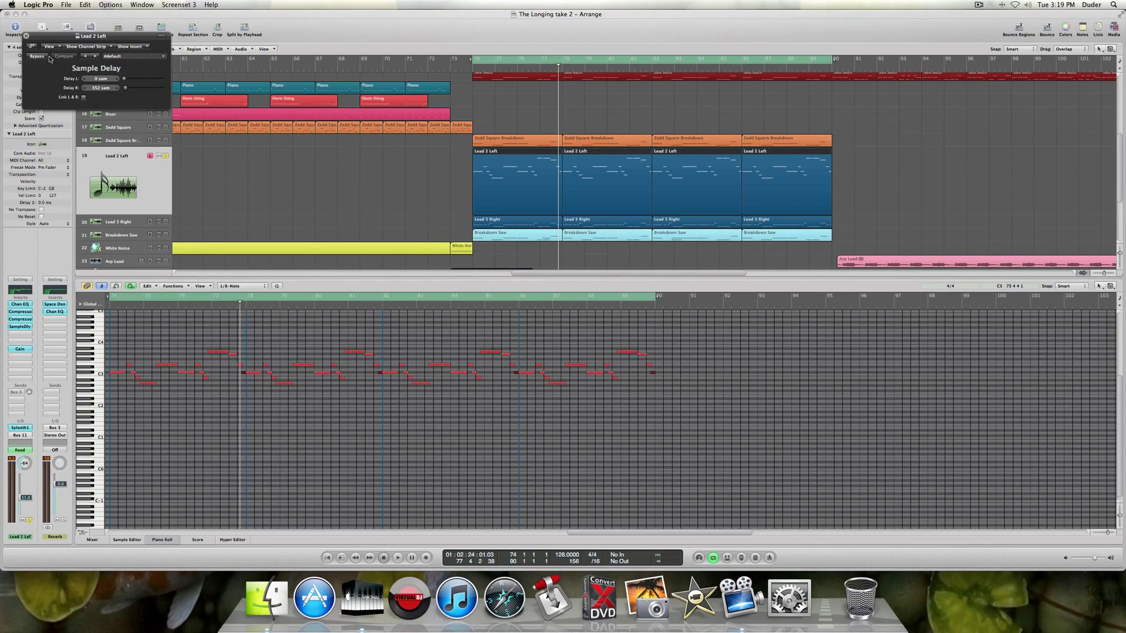
pyautogui.click(26, 35)
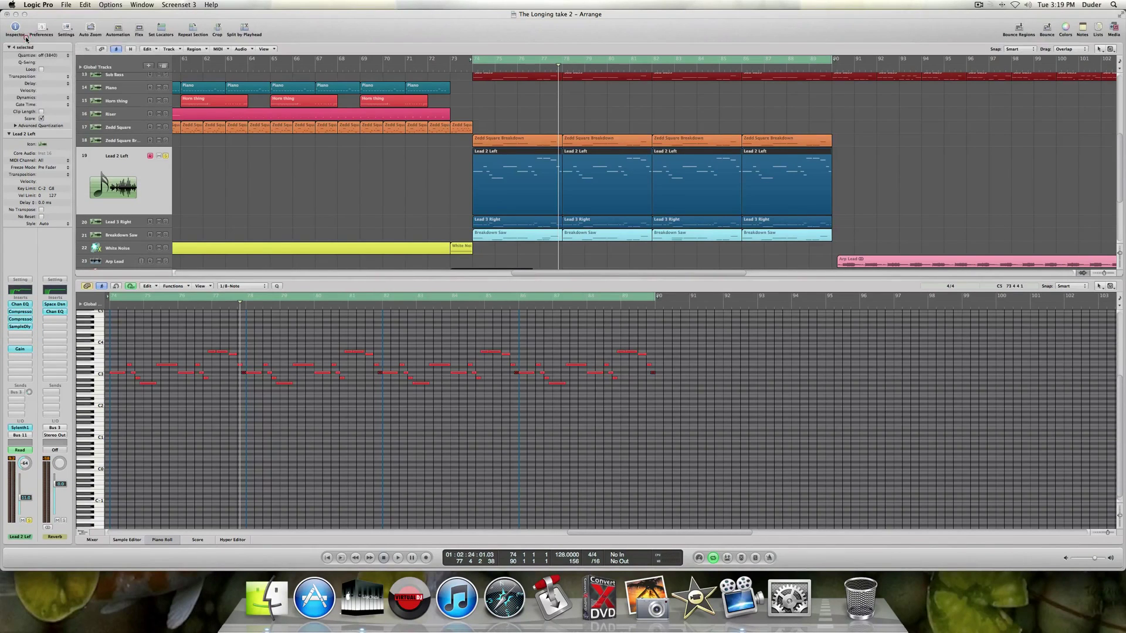
# Turn off solo on Lead 2 Left and solo the Lead 3 Right track instead.
pyautogui.scroll(-1, 205, 187)
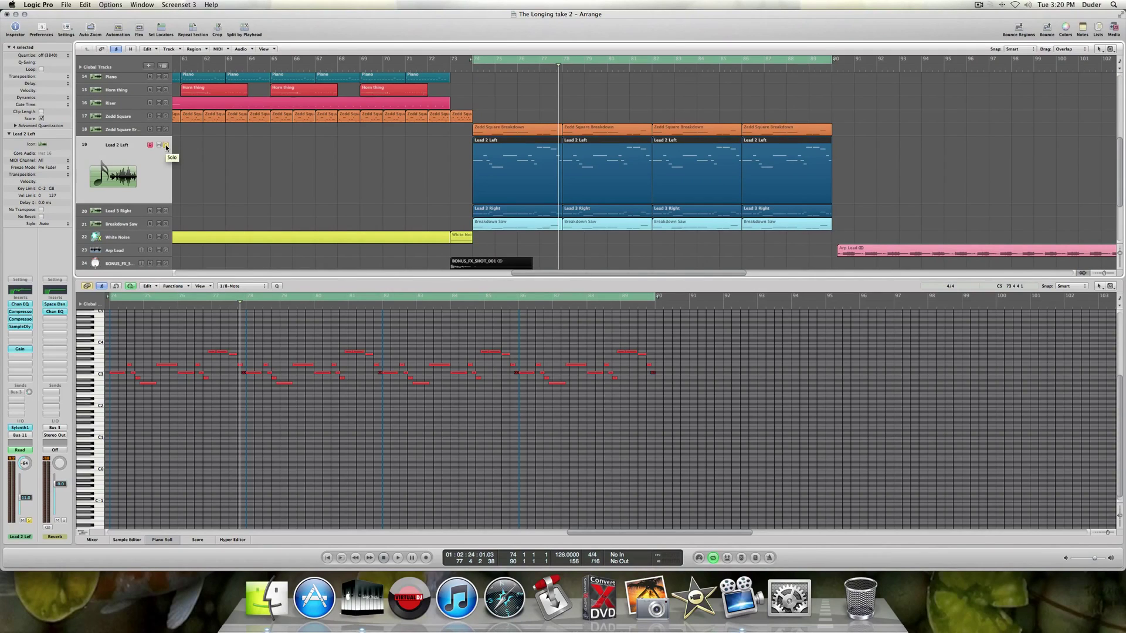
pyautogui.click(166, 145)
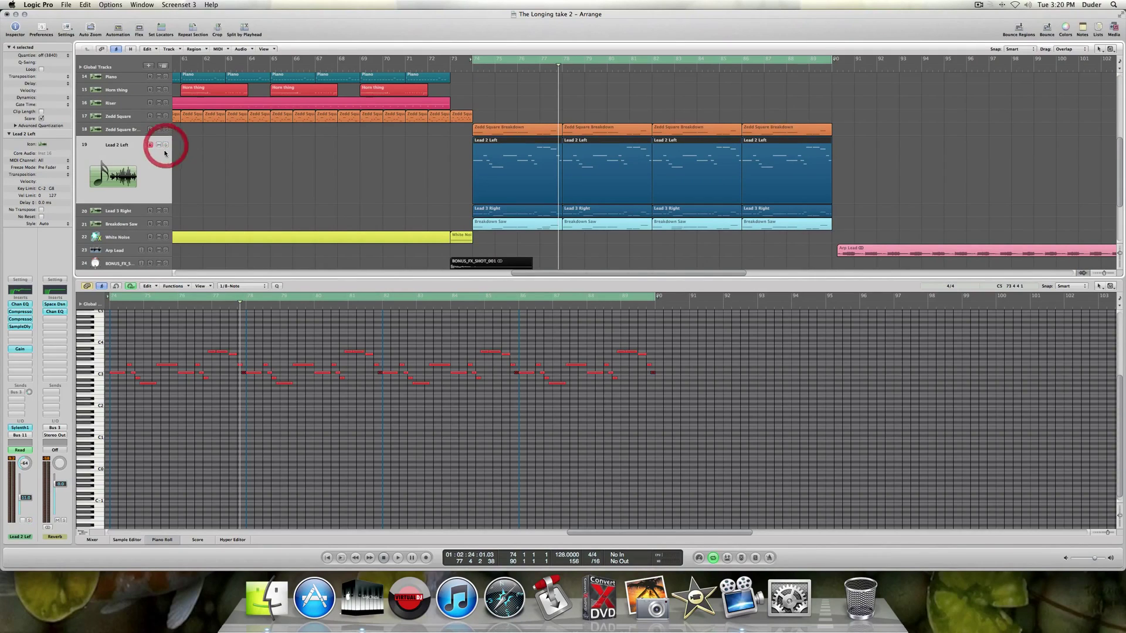
pyautogui.click(128, 211)
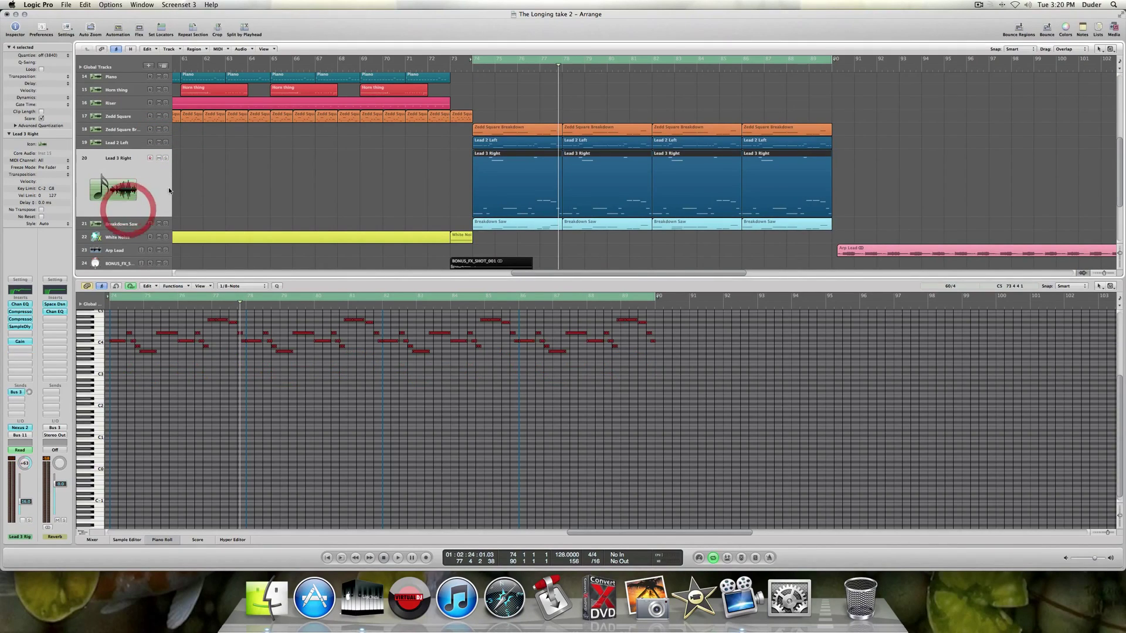
pyautogui.click(167, 159)
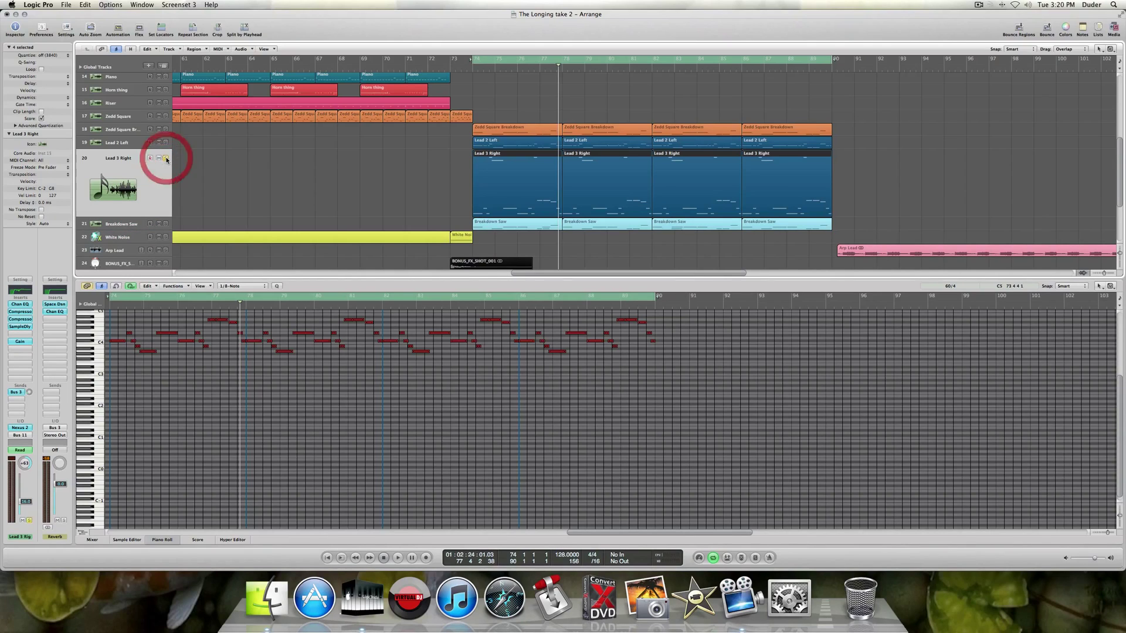
# Compare the MIDI notes of Lead 2 Left and Lead 3 Right, checking the pitch of Lead 2 Left's first note.
pyautogui.click(135, 142)
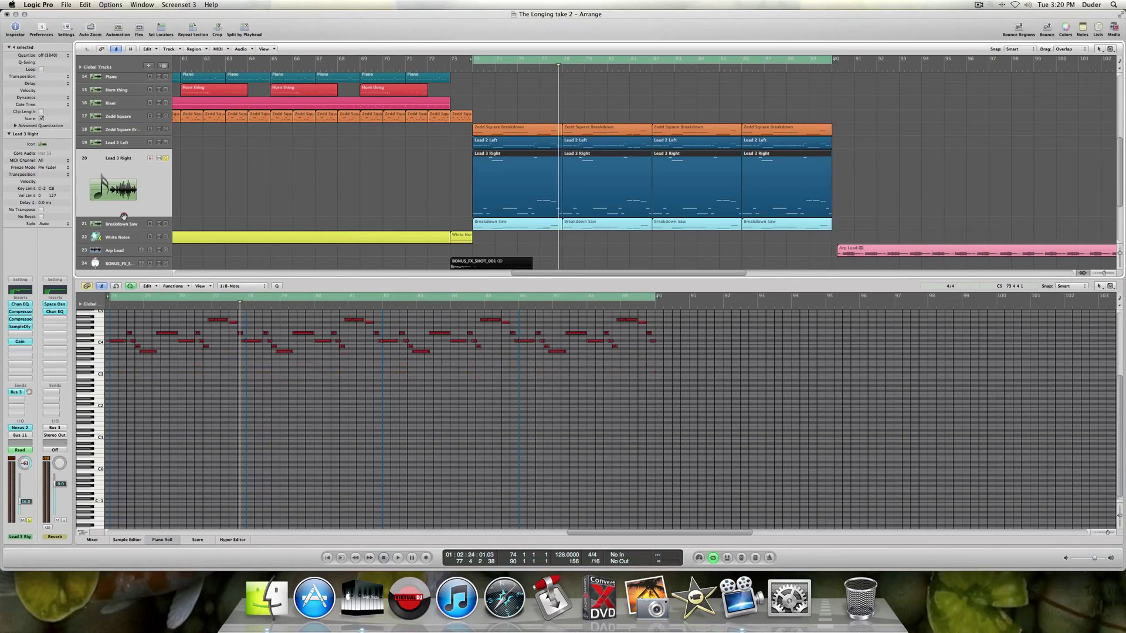
pyautogui.click(124, 217)
pyautogui.scroll(2, 157, 351)
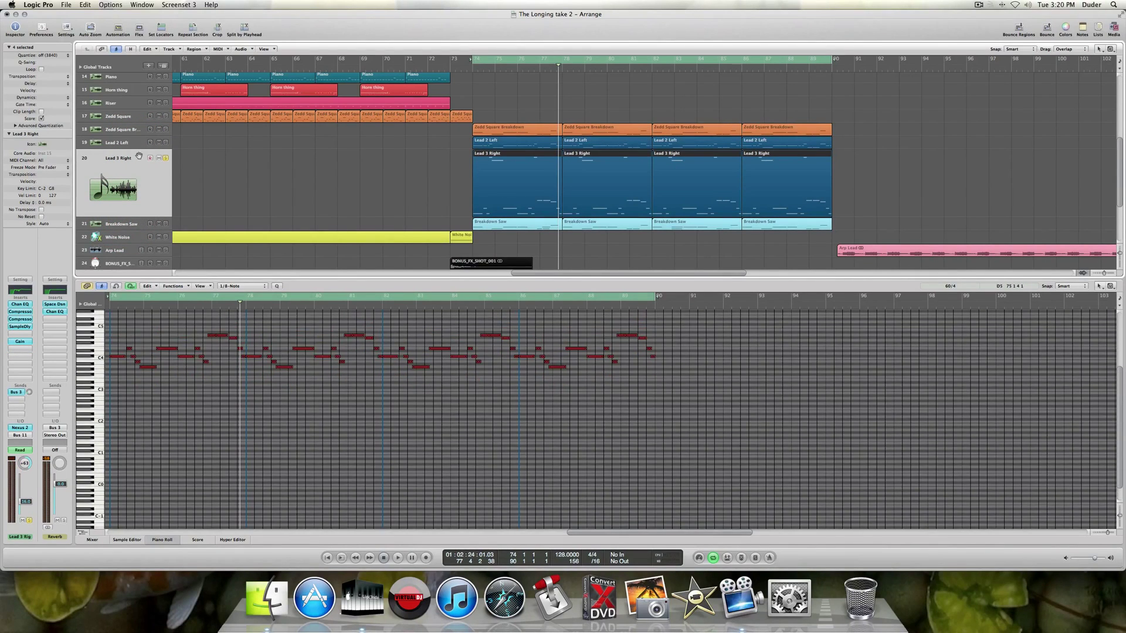
pyautogui.click(120, 145)
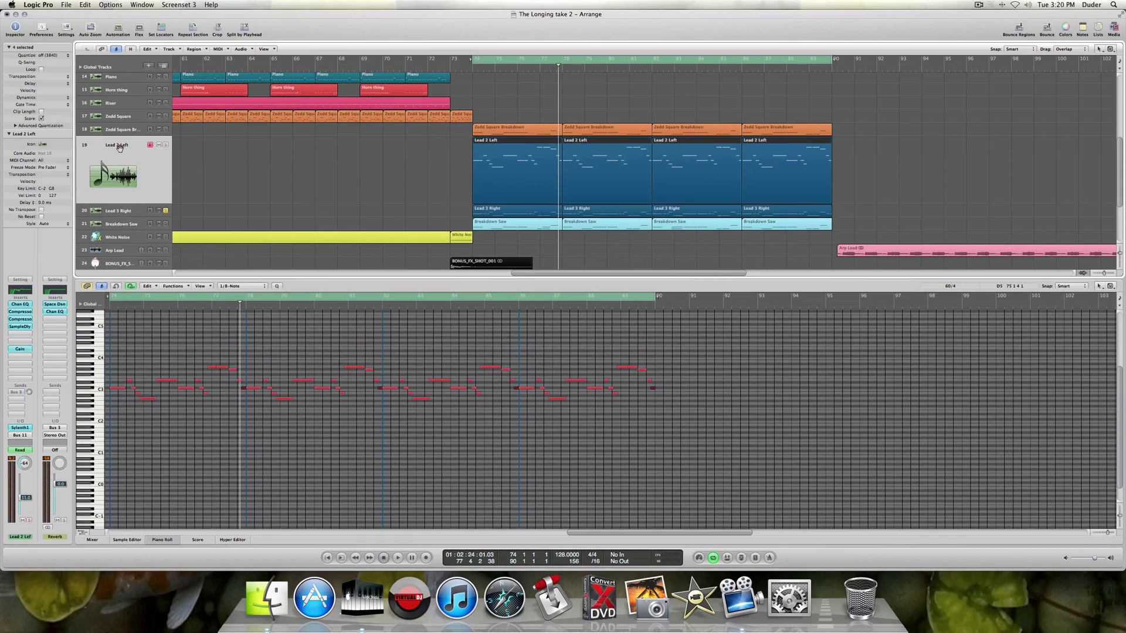
pyautogui.click(117, 389)
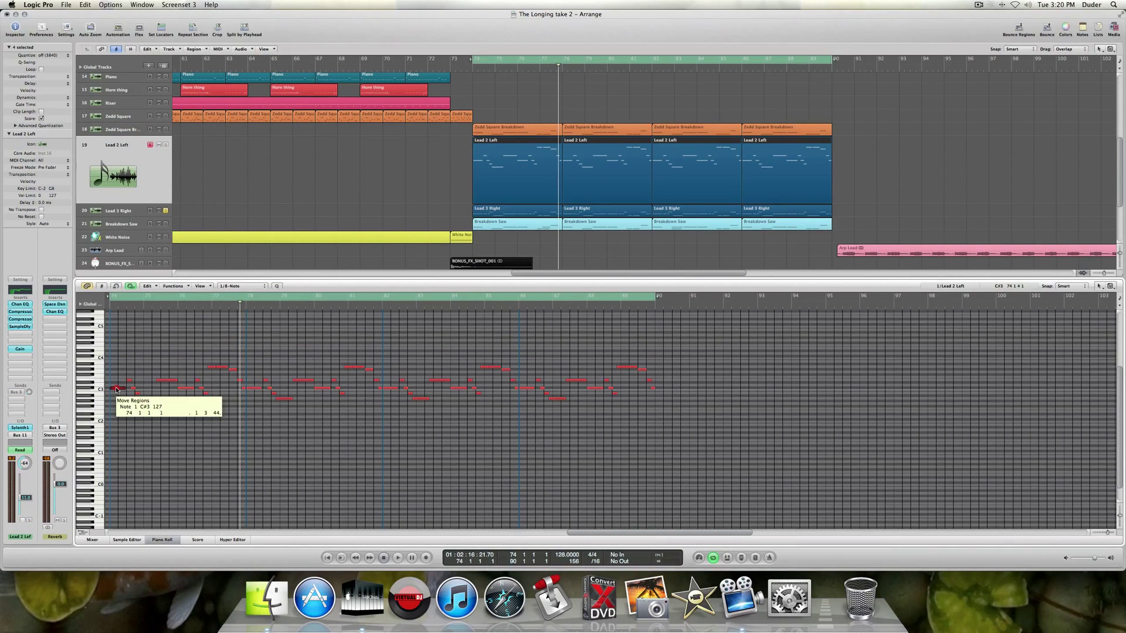
pyautogui.click(108, 208)
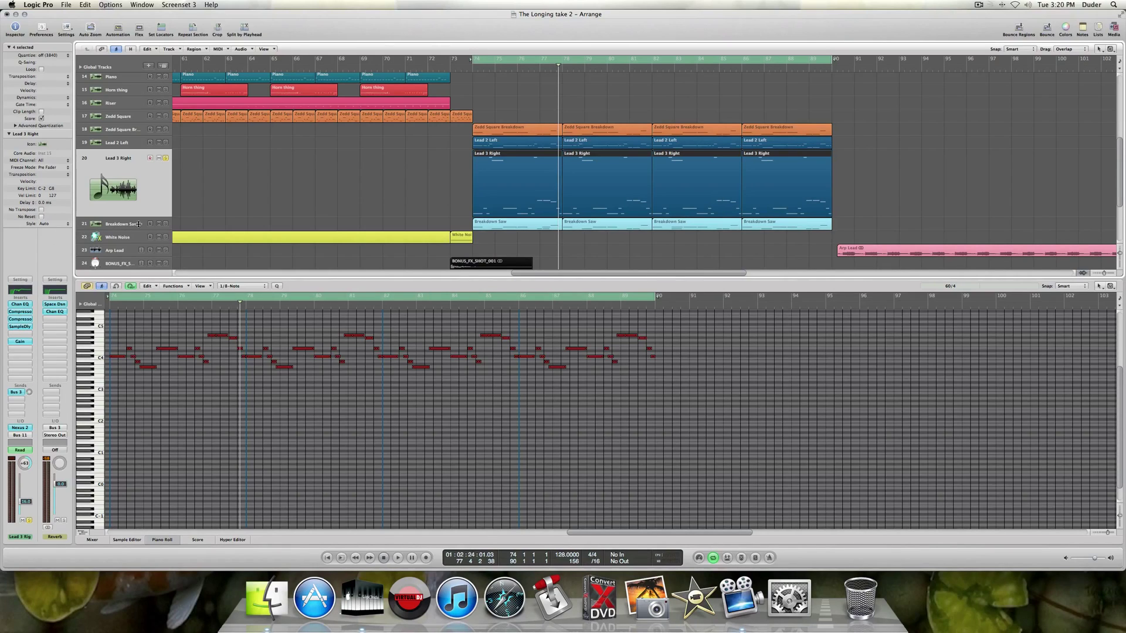
# Compare the Lead and Lead 2 Left tracks, viewing Lead 2 Left's Sylenth1 patch and closing it again.
pyautogui.scroll(3, 138, 224)
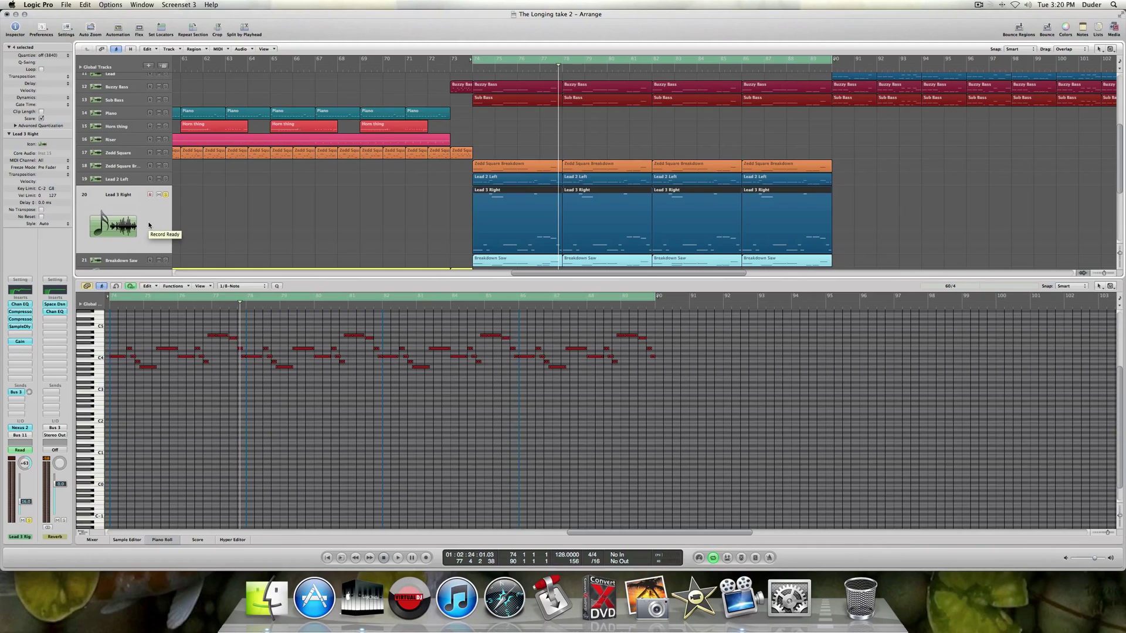
pyautogui.scroll(6, 149, 224)
pyautogui.click(104, 149)
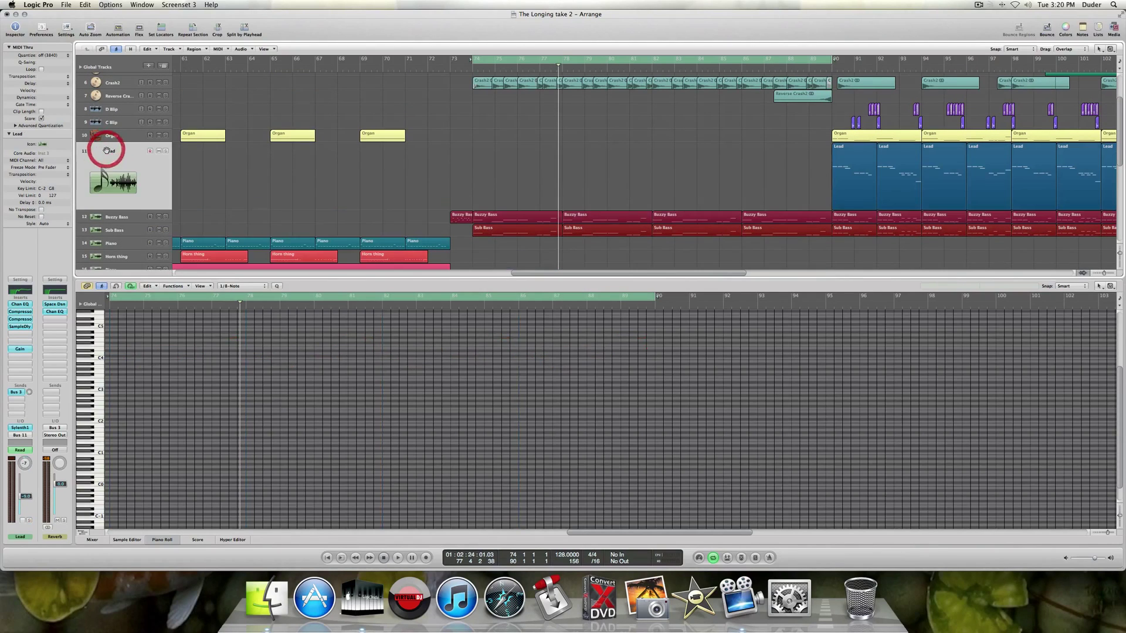
pyautogui.scroll(-5, 106, 149)
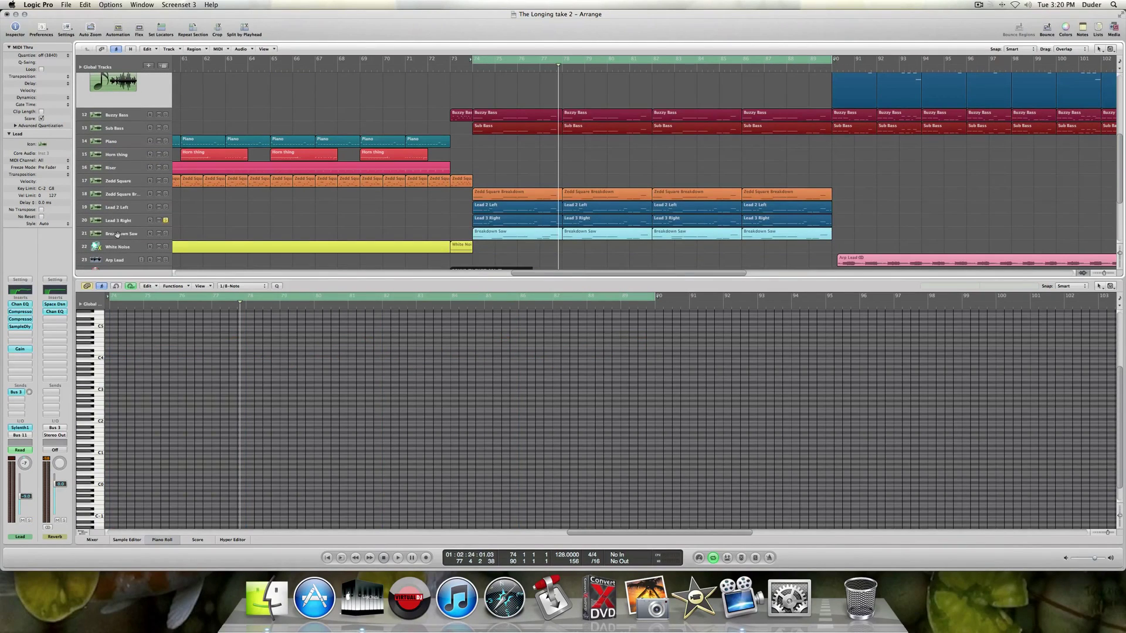
pyautogui.click(120, 209)
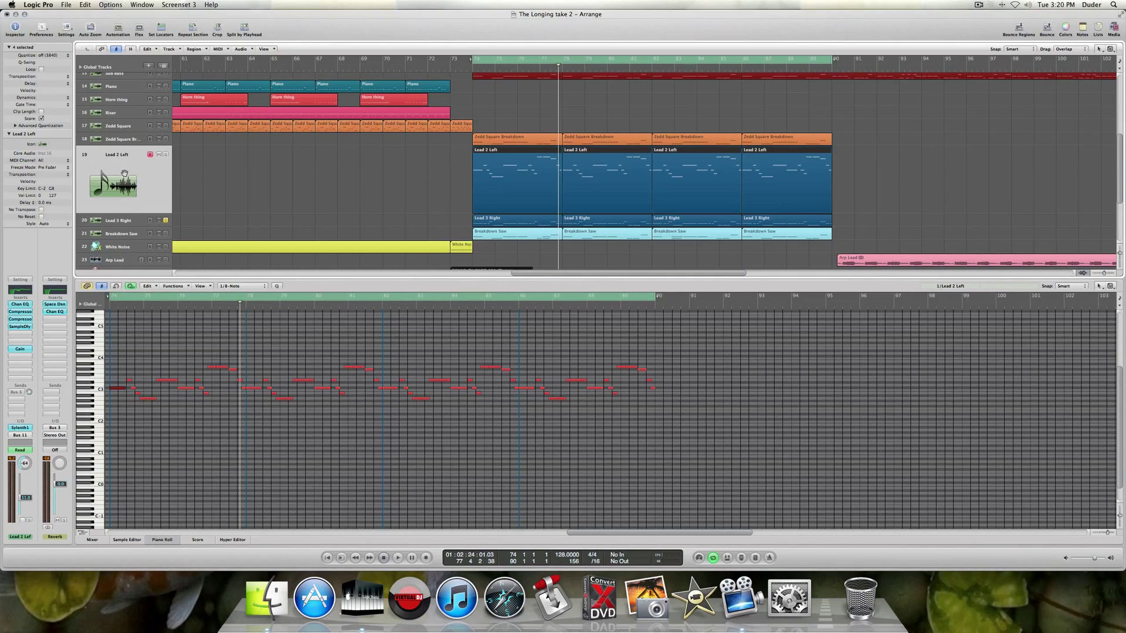
pyautogui.click(23, 429)
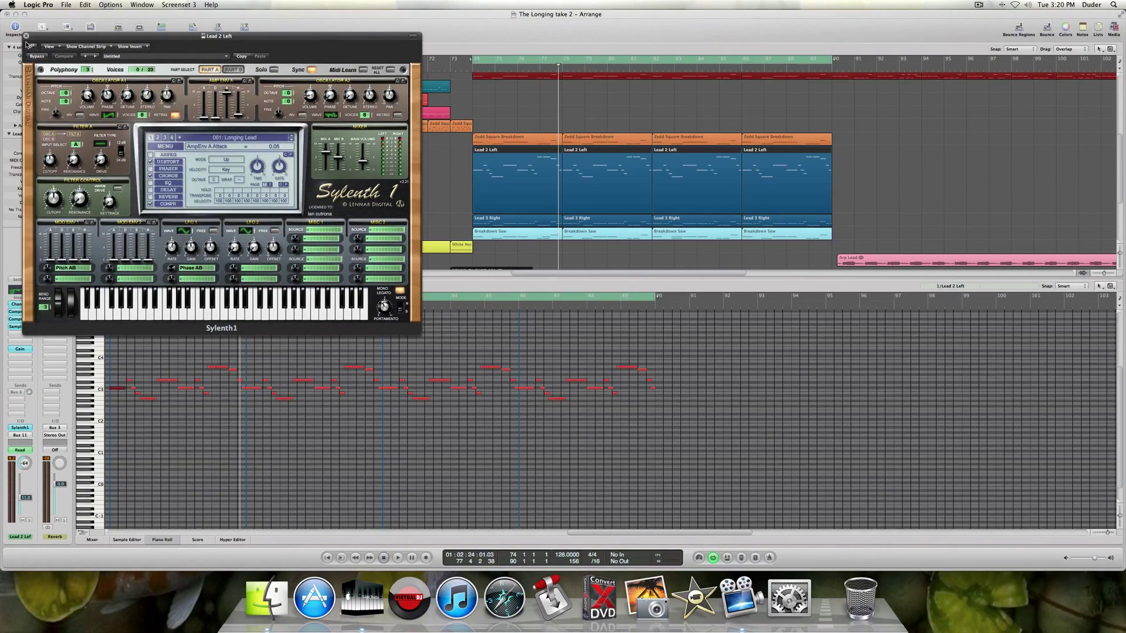
pyautogui.click(26, 36)
pyautogui.scroll(4, 232, 213)
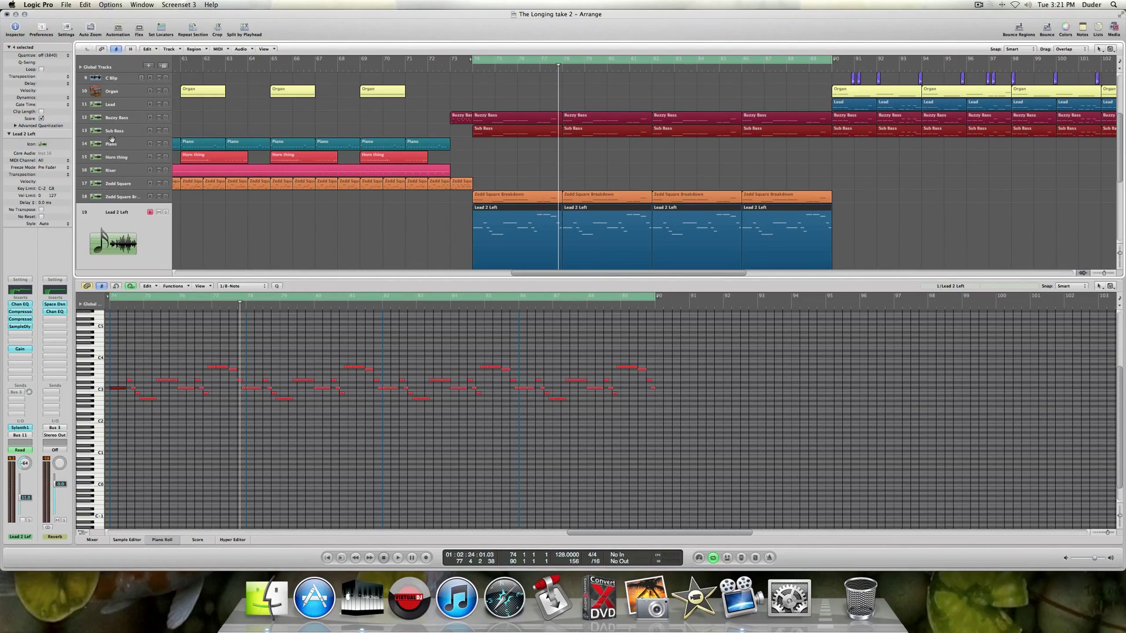
pyautogui.click(114, 106)
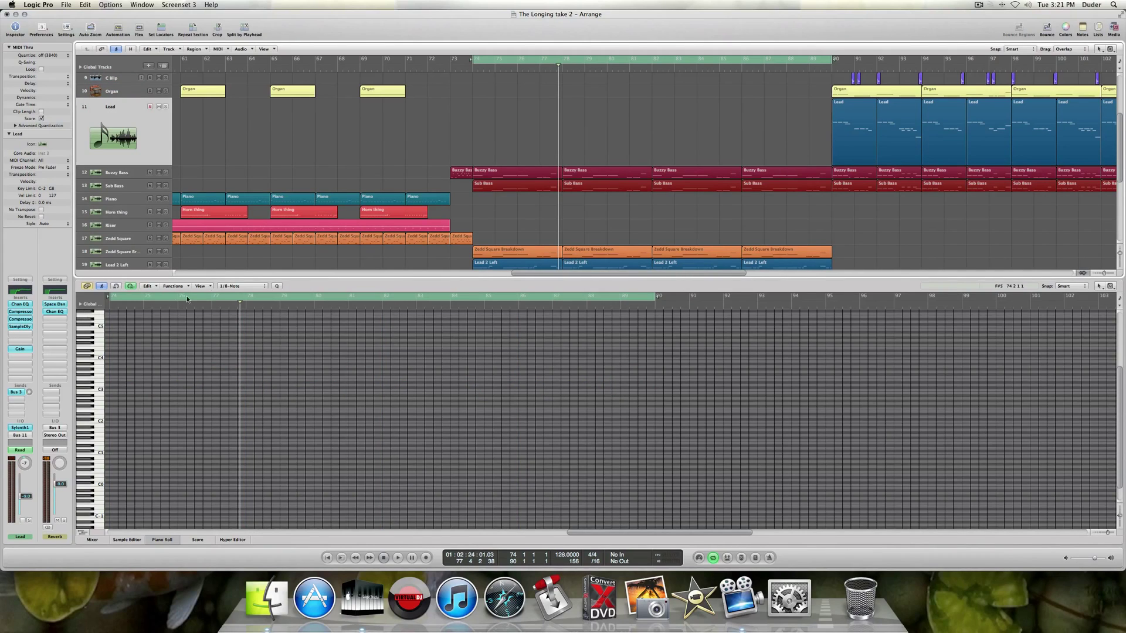
pyautogui.scroll(-5, 212, 226)
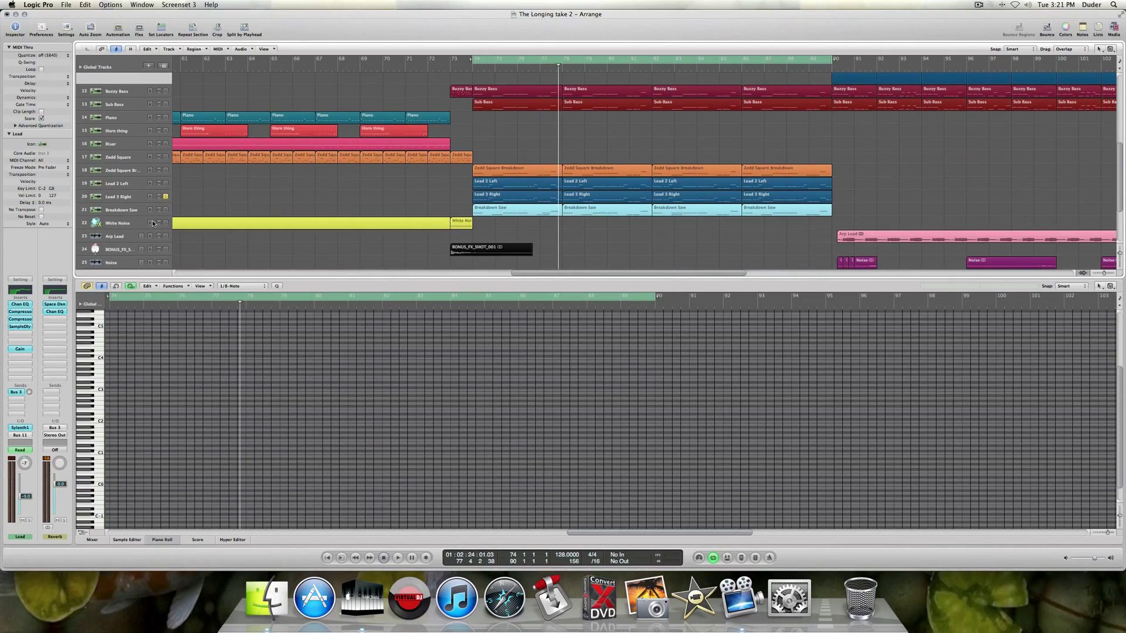
# Select Lead 3 Right, play it briefly from bar 74, and open its Nexus 2 instrument.
pyautogui.click(118, 197)
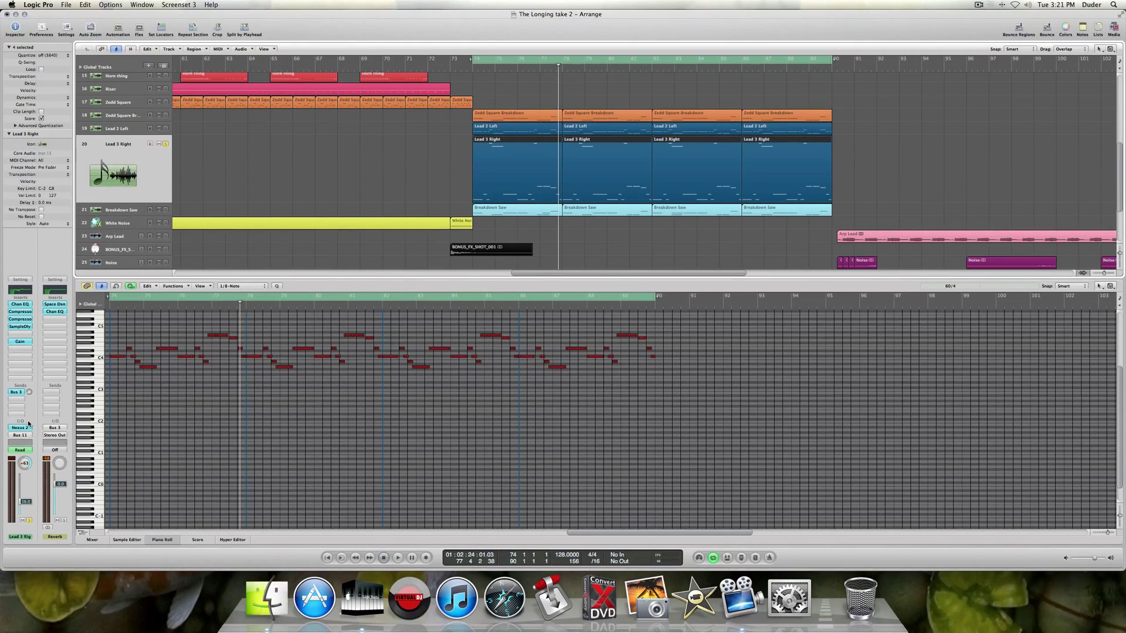
pyautogui.press('space')
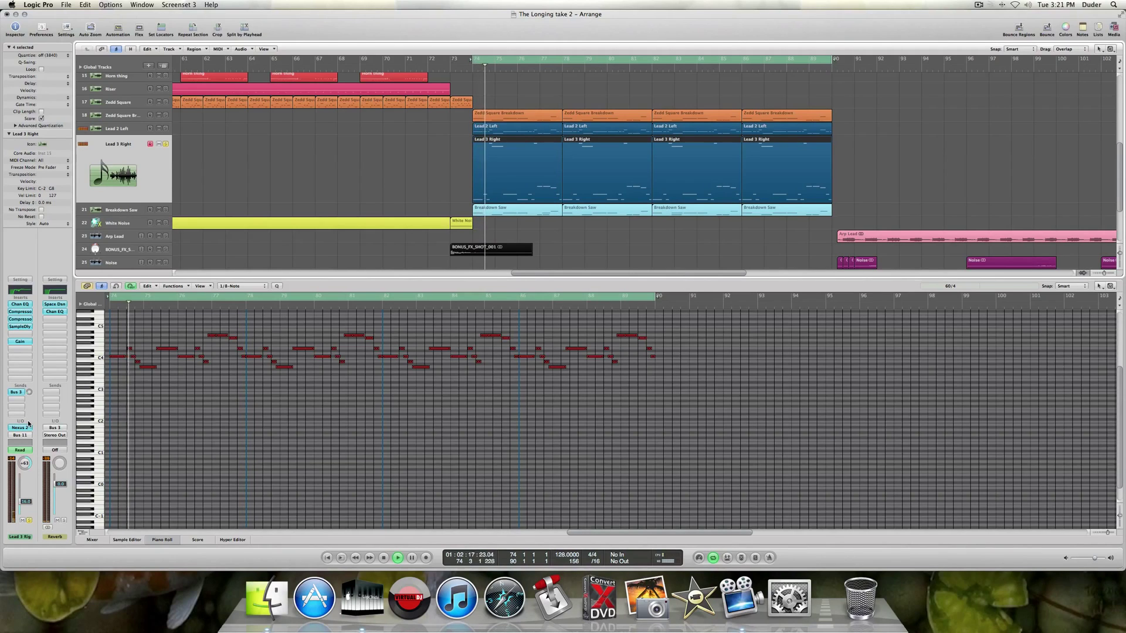
pyautogui.press('space')
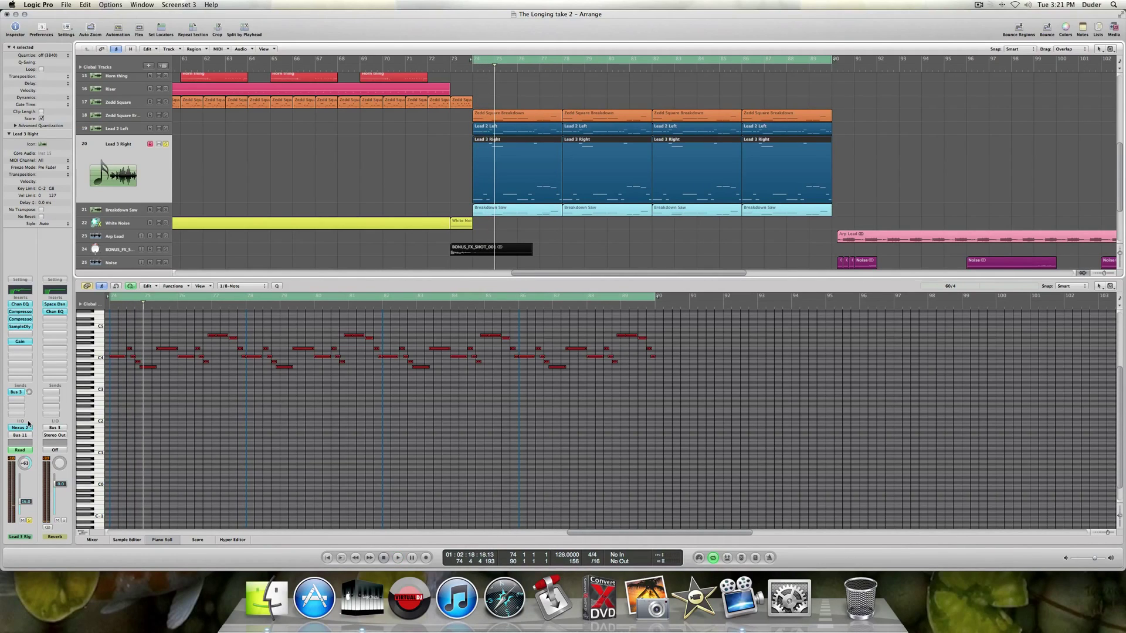
pyautogui.click(20, 428)
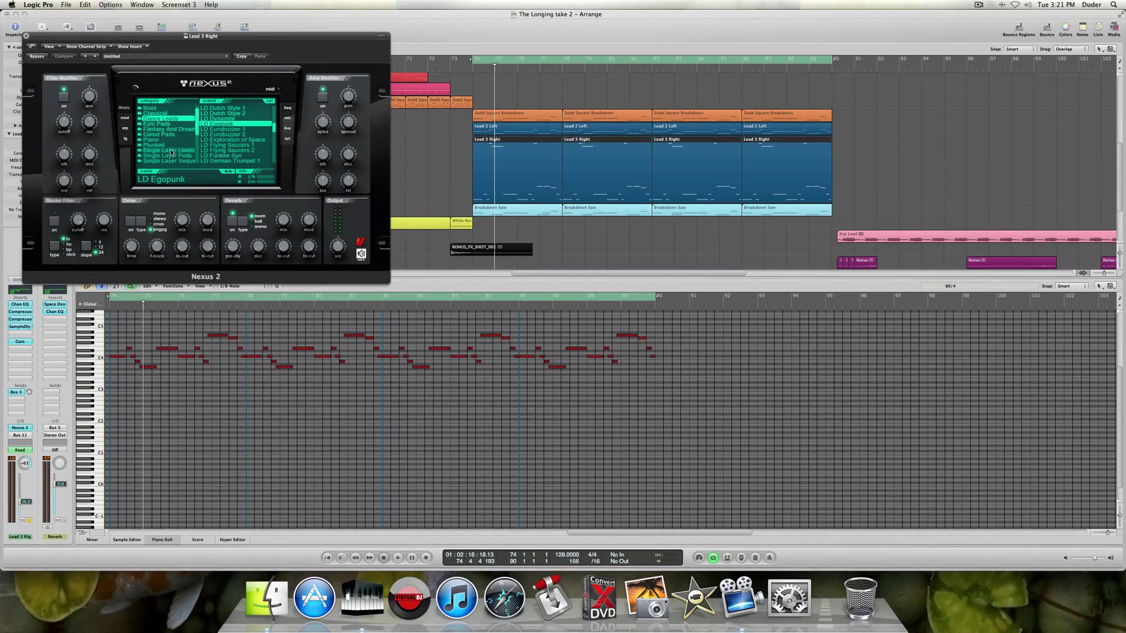
# Look through the Nexus 2 preset categories around the Egopunk lead and close the instrument.
pyautogui.scroll(2, 169, 147)
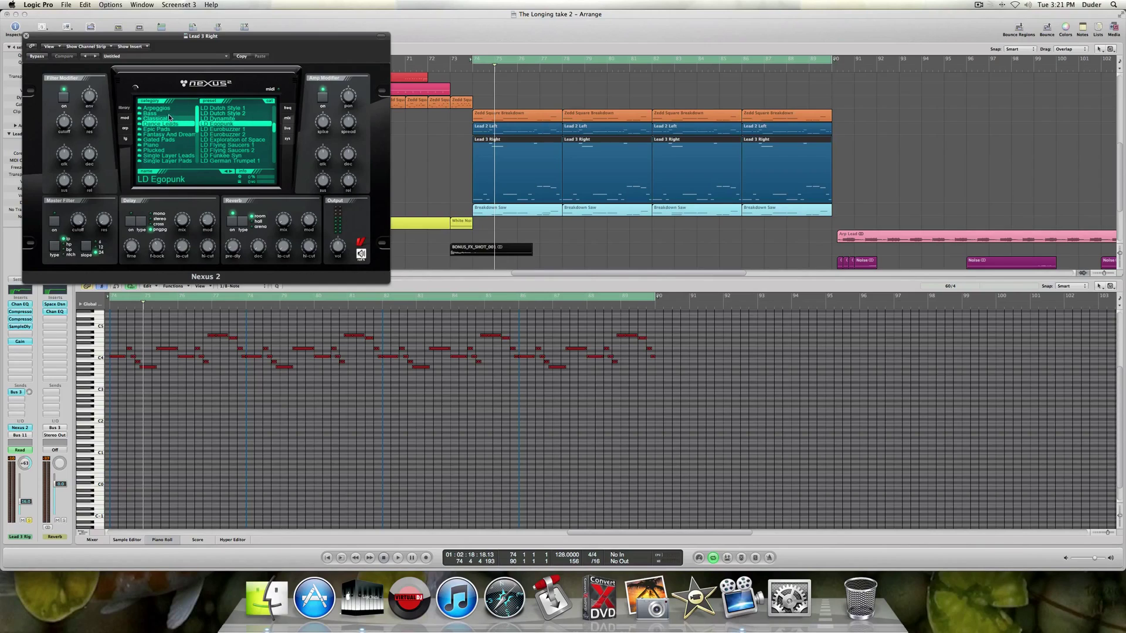
pyautogui.click(26, 36)
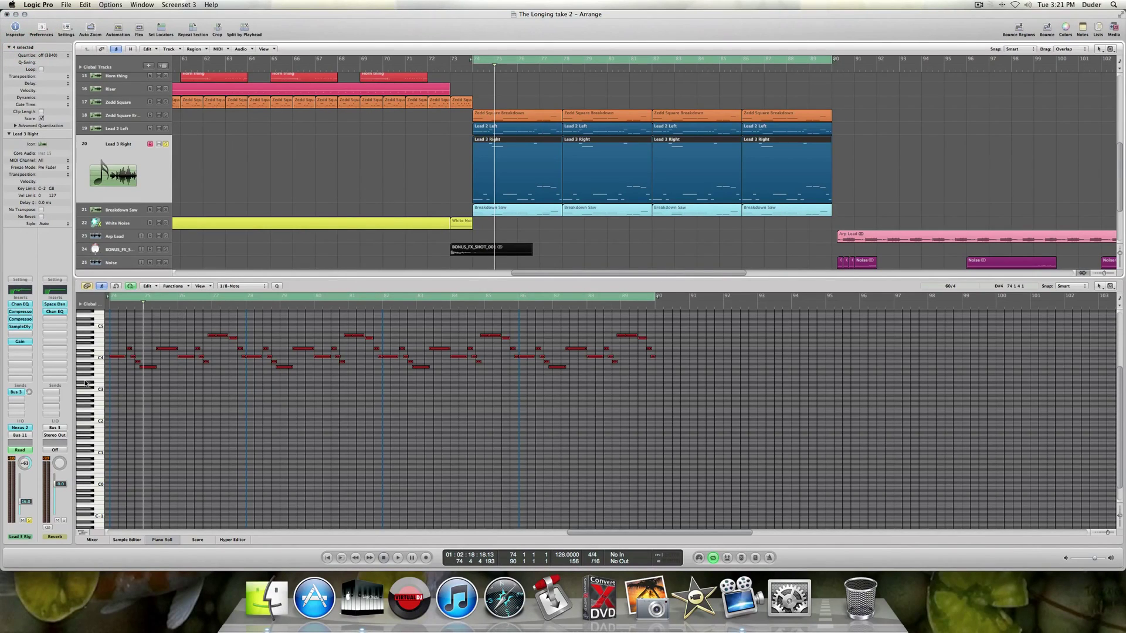
# Open Lead 3 Right's Channel EQ, bypass the EQ, both compressors and the Sample Delay, and move the EQ window clear of the track headers.
pyautogui.click(18, 305)
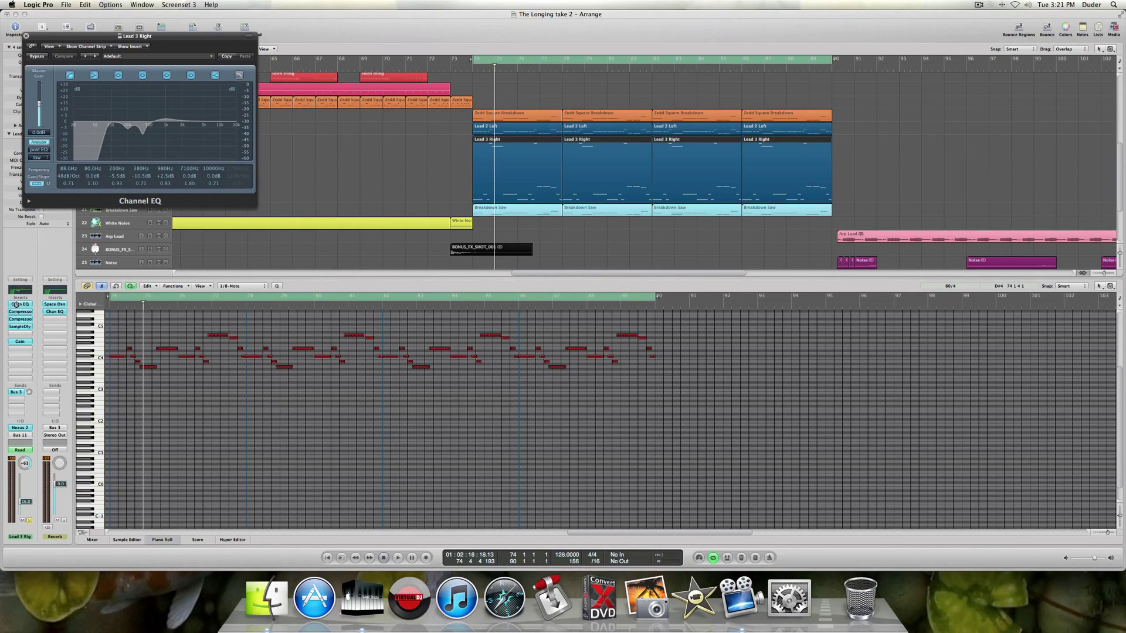
pyautogui.keyDown('alt'); pyautogui.click(17, 305); pyautogui.keyUp('alt')
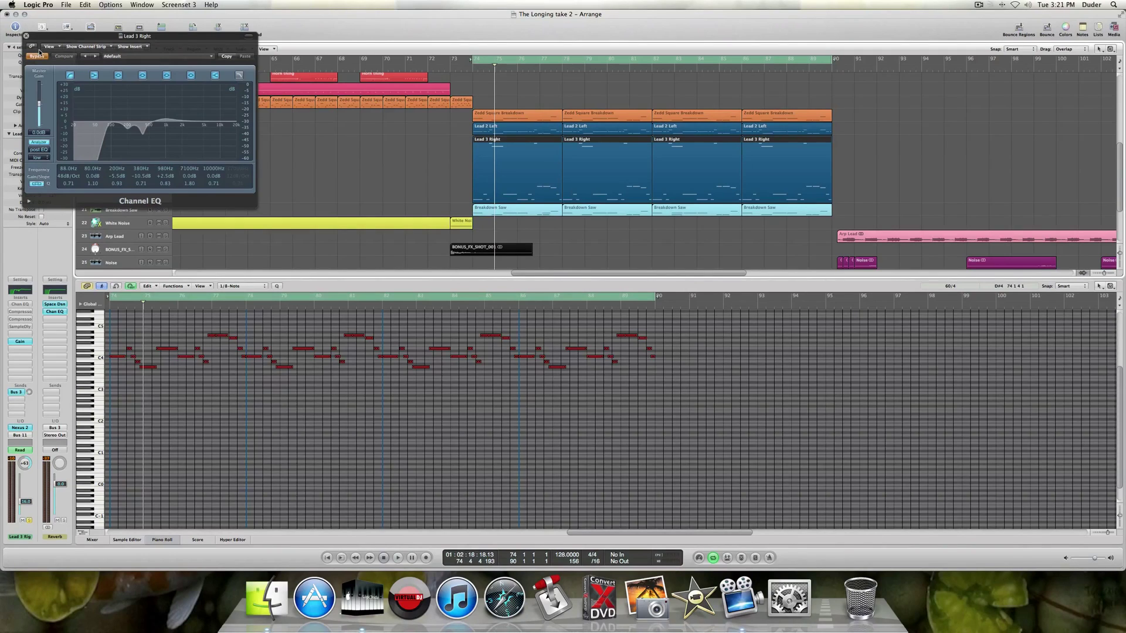
pyautogui.moveTo(220, 35); pyautogui.dragTo(220, 35)
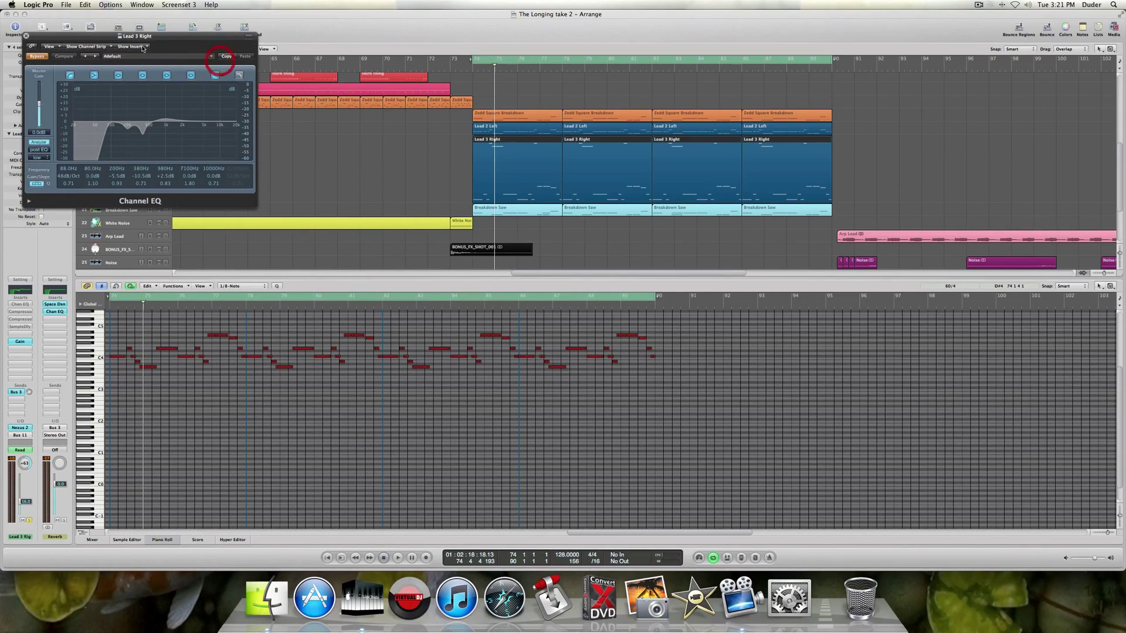
pyautogui.moveTo(92, 40); pyautogui.dragTo(280, 59)
# Re-enable the Bus 3 send on Lead 2 Left and reselect Lead 3 Right.
pyautogui.click(107, 125)
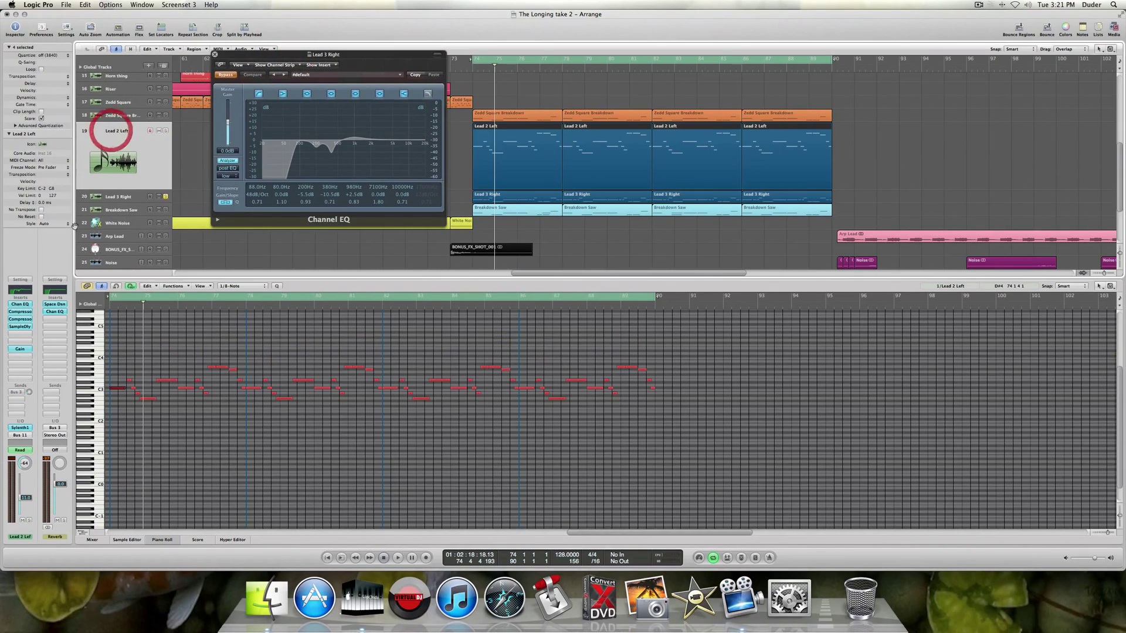
pyautogui.click(17, 388)
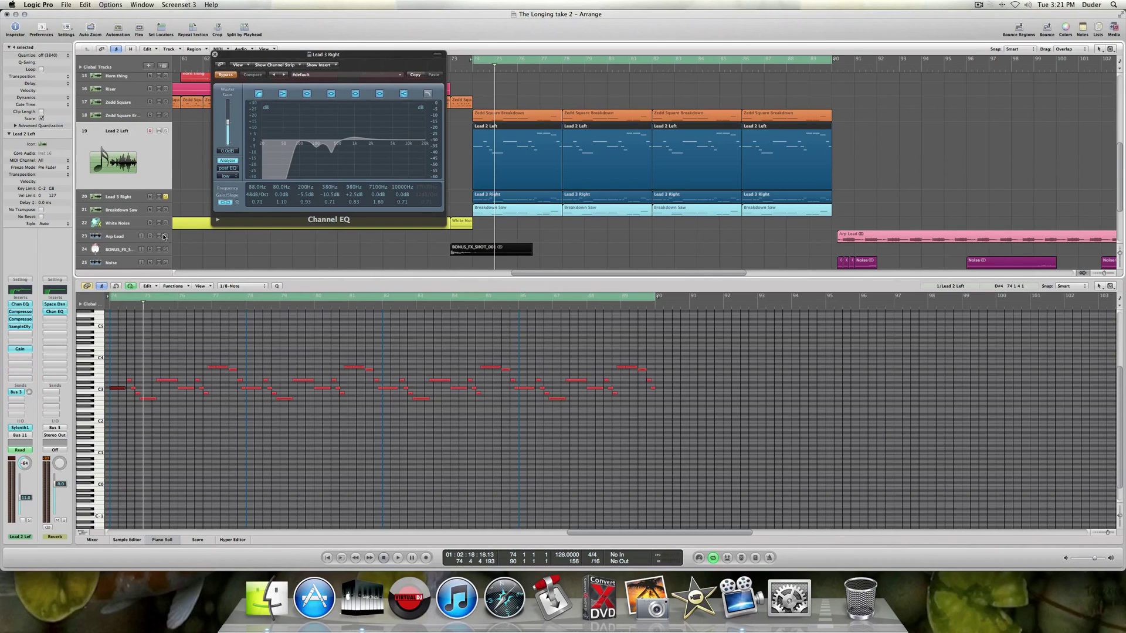
pyautogui.click(129, 201)
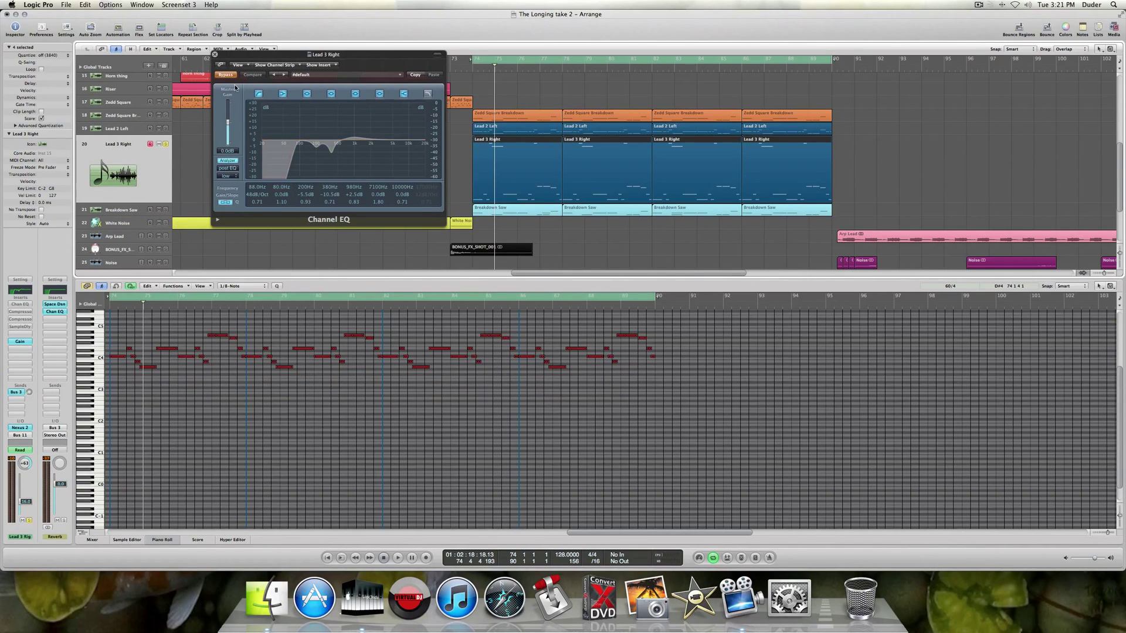
# Play Lead 3 Right with its Bus 3 send bypassed, compare the Channel EQ on and off, and close the EQ with it enabled.
pyautogui.press('space')
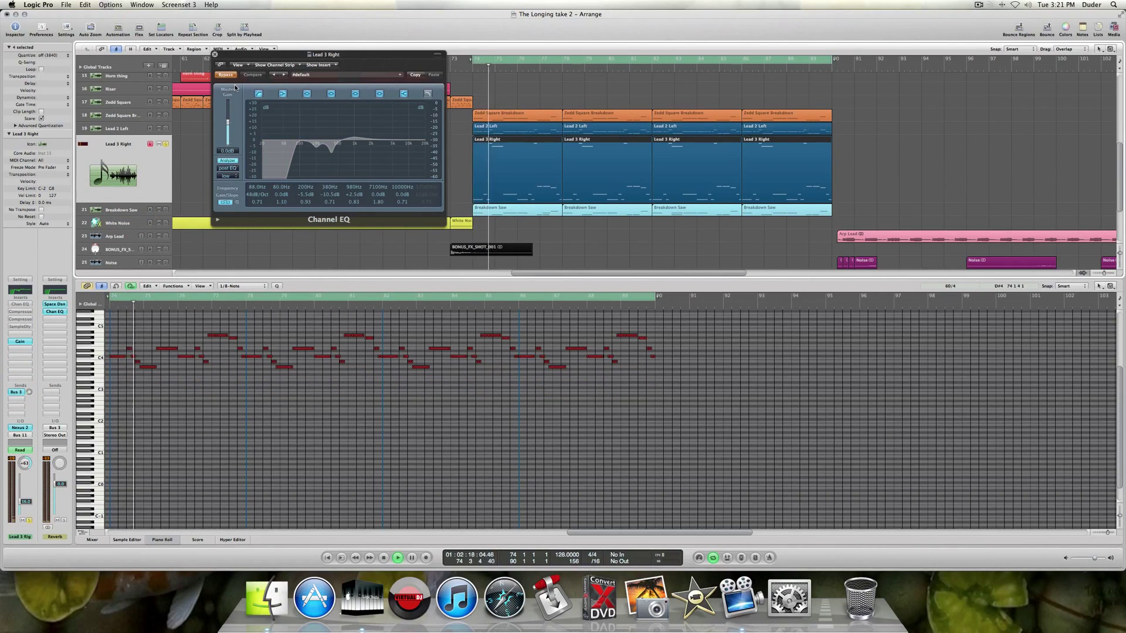
pyautogui.keyDown('alt'); pyautogui.click(17, 392); pyautogui.keyUp('alt')
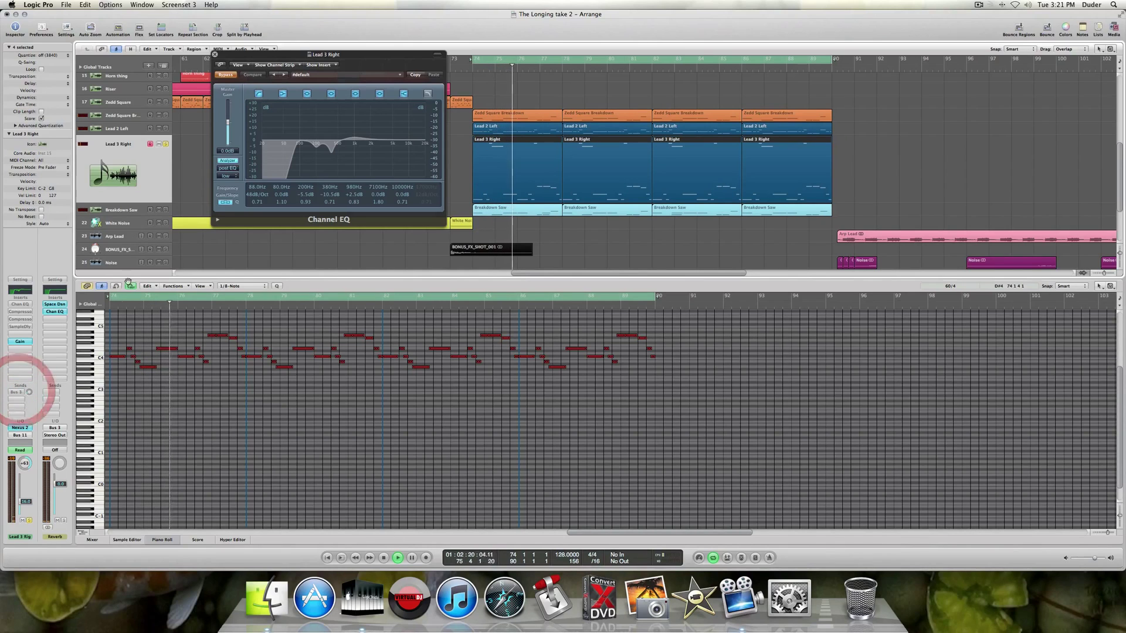
pyautogui.click(227, 76)
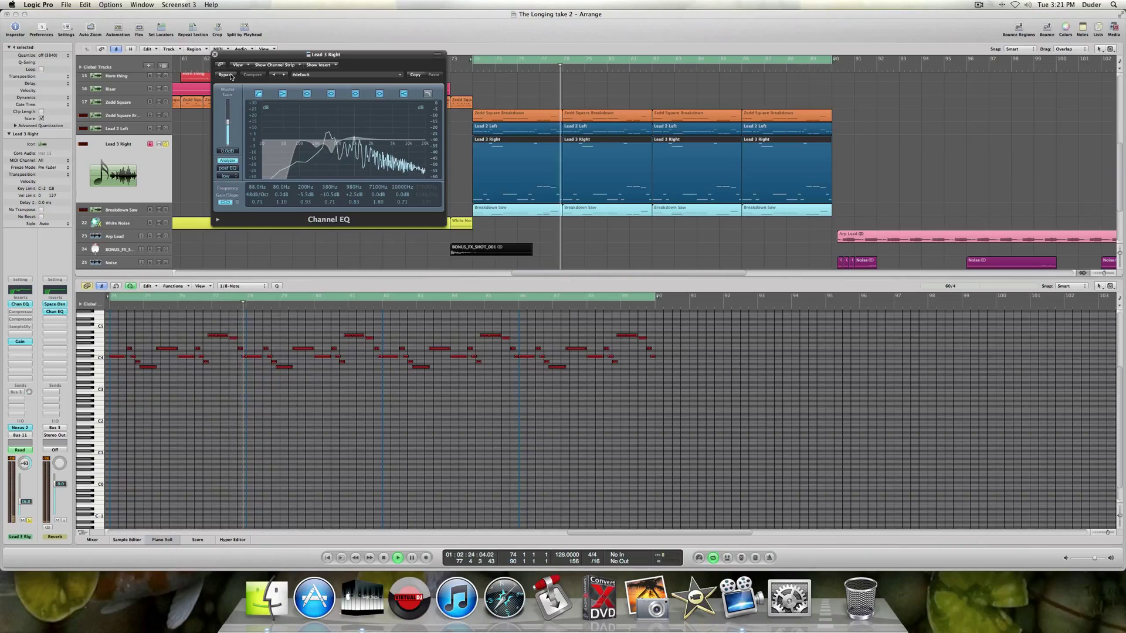
pyautogui.click(226, 75)
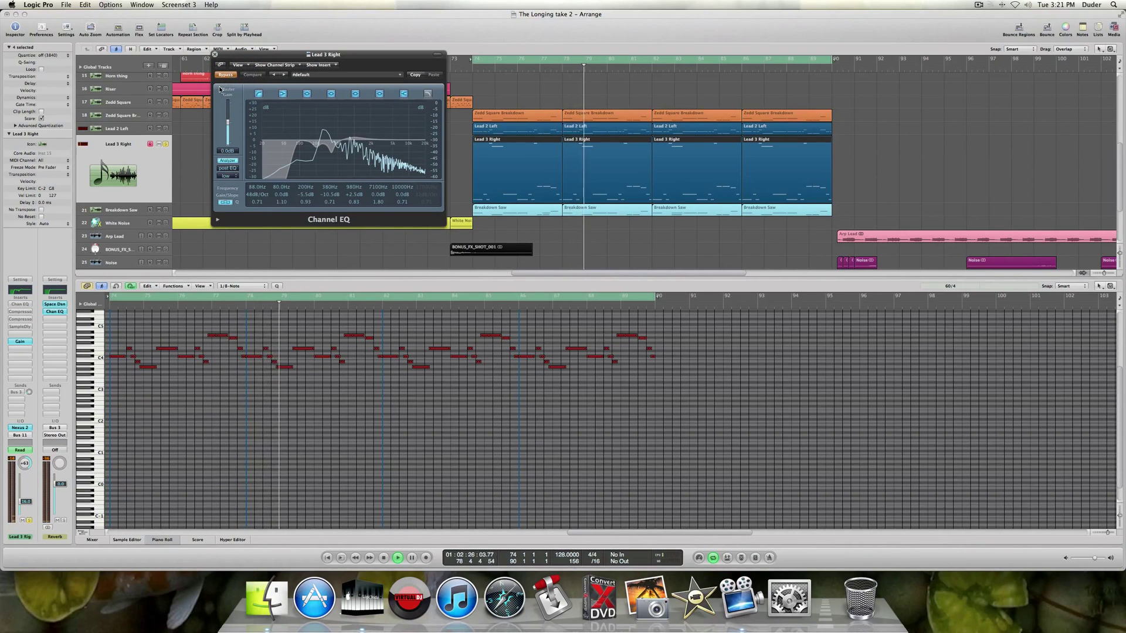
pyautogui.click(223, 75)
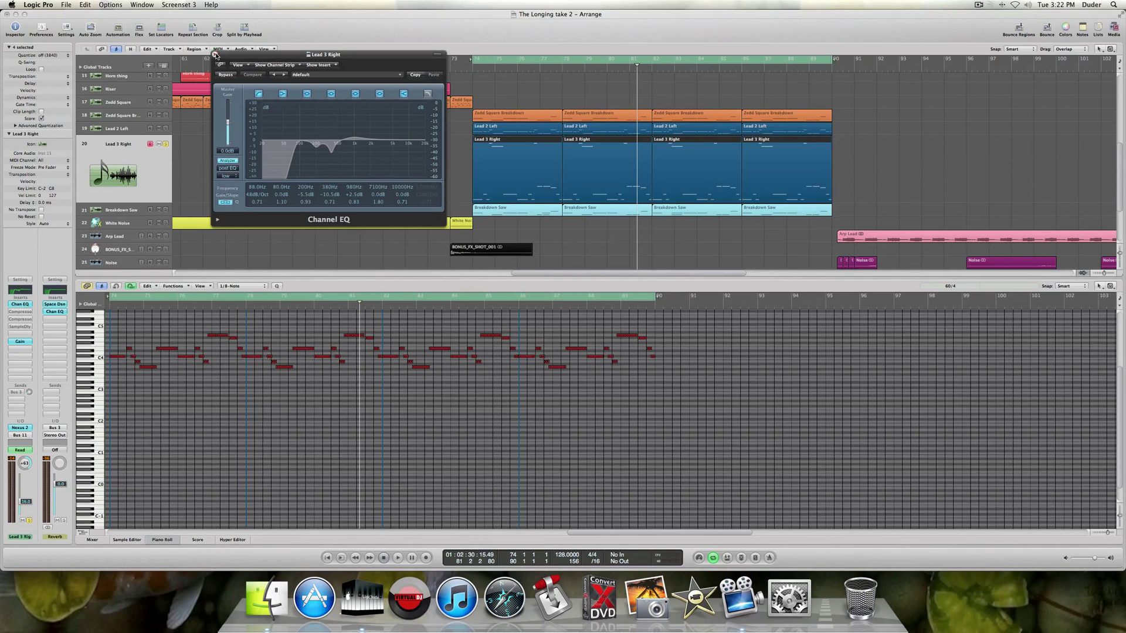
pyautogui.click(215, 55)
# Open Lead 3 Right's first Compressor, turn off its bypass, and play the track to hear the compression.
pyautogui.click(13, 312)
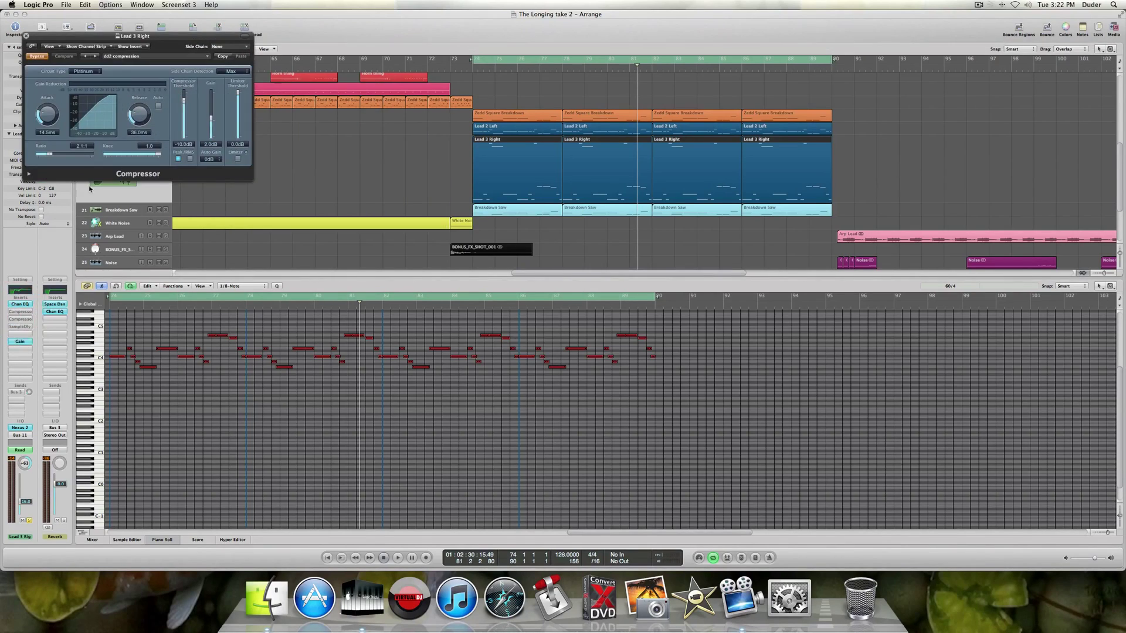
pyautogui.click(34, 56)
pyautogui.press('space')
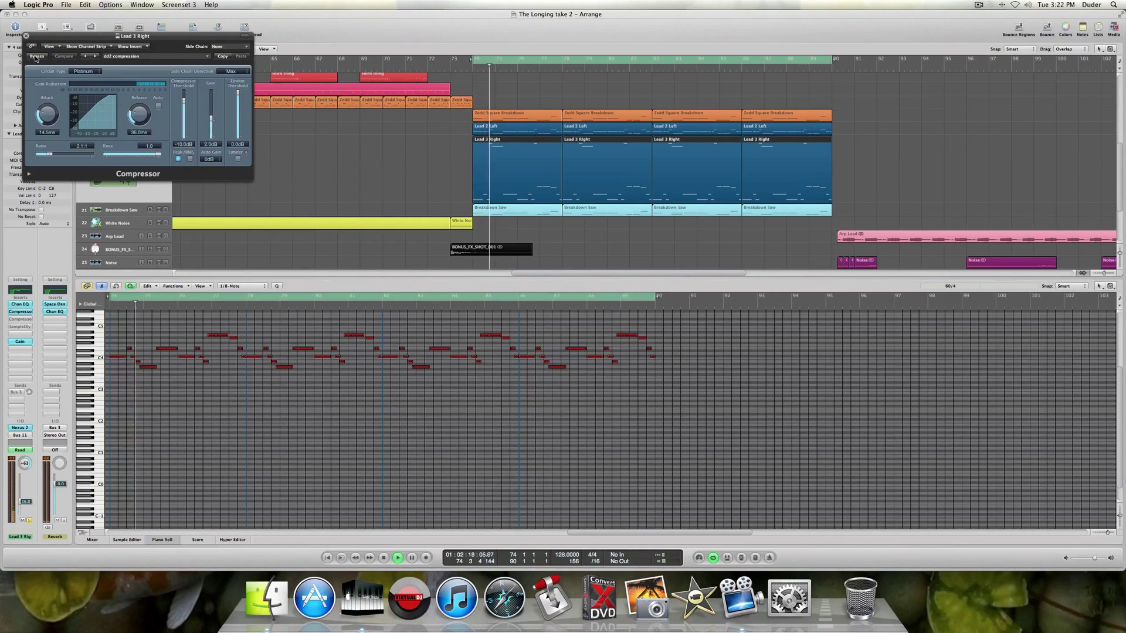
# Audition the first compressor on Lead 3 Right bypassed and active, and re-enable the Bus 1 sidechain compressor below it.
pyautogui.click(36, 57)
pyautogui.click(36, 57)
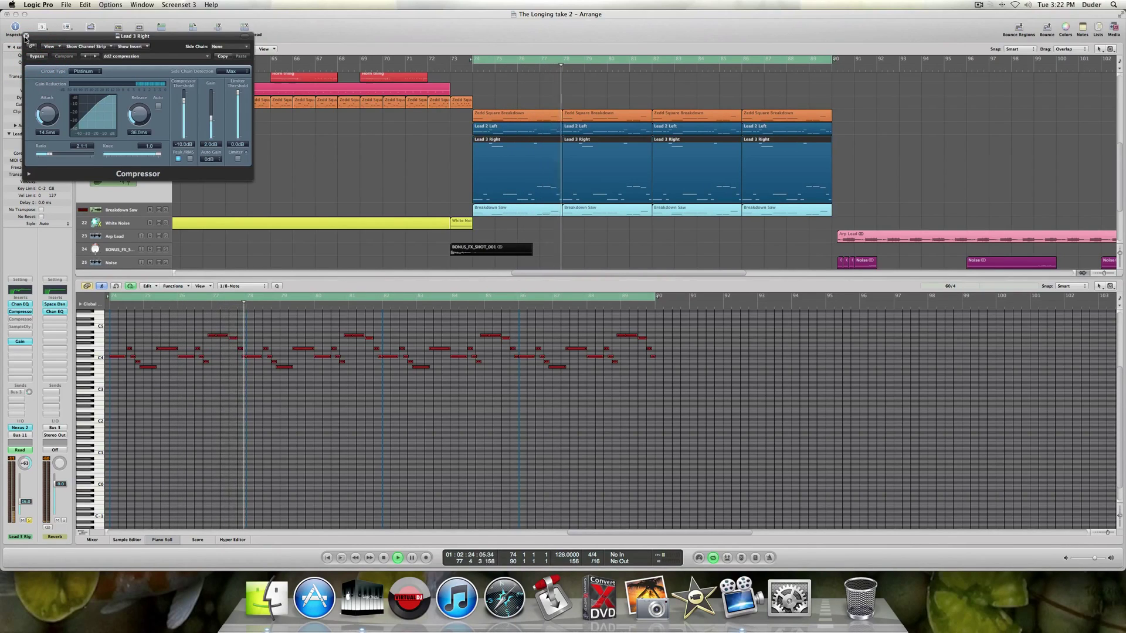
pyautogui.click(25, 36)
pyautogui.click(23, 320)
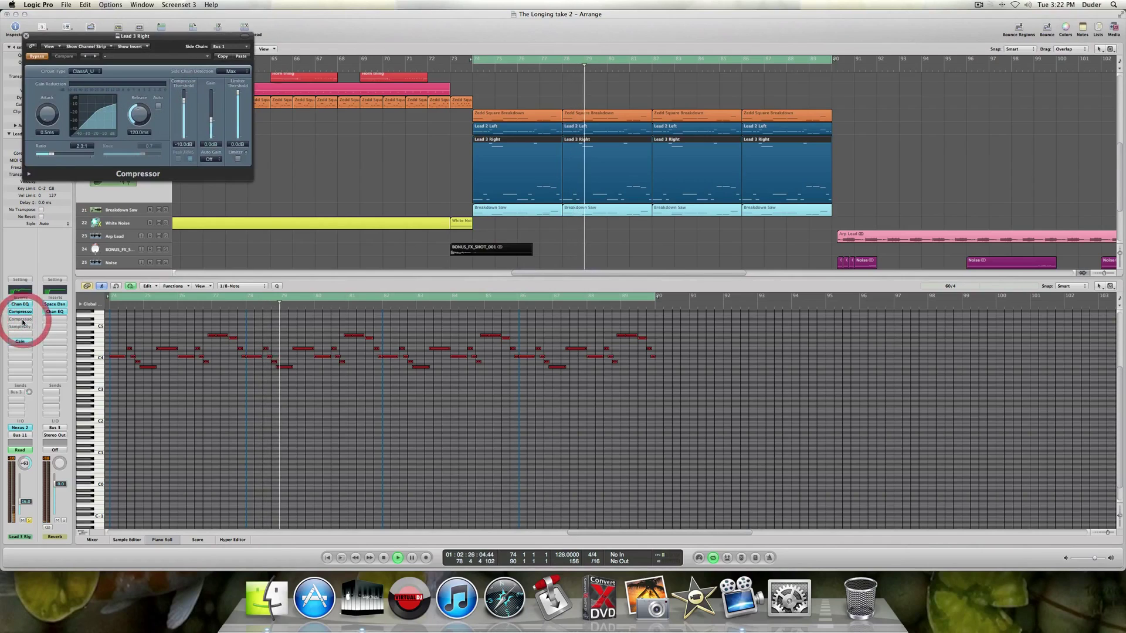
pyautogui.click(37, 56)
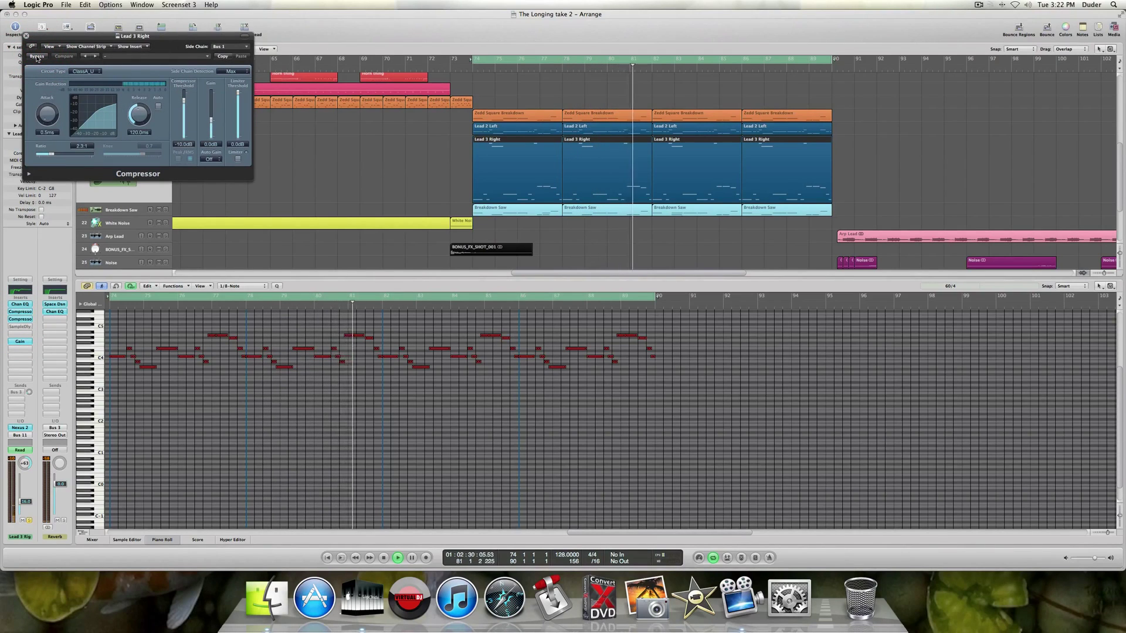
# Re-enable the Sample Delay insert on Lead 3 Right and close the open plug-in windows.
pyautogui.click(20, 327)
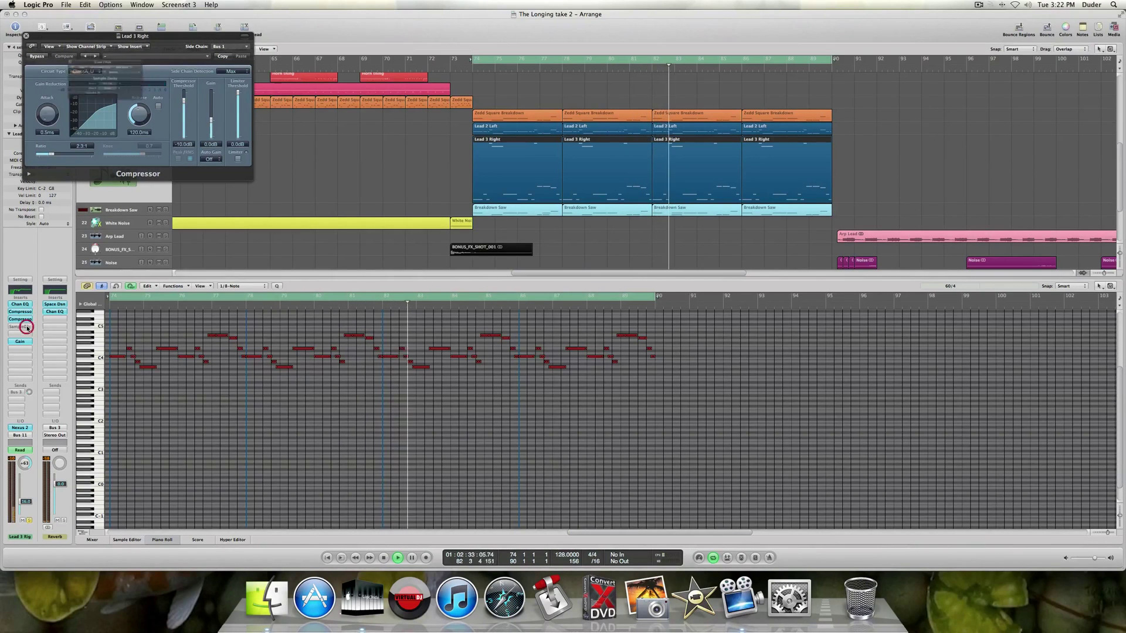
pyautogui.click(46, 64)
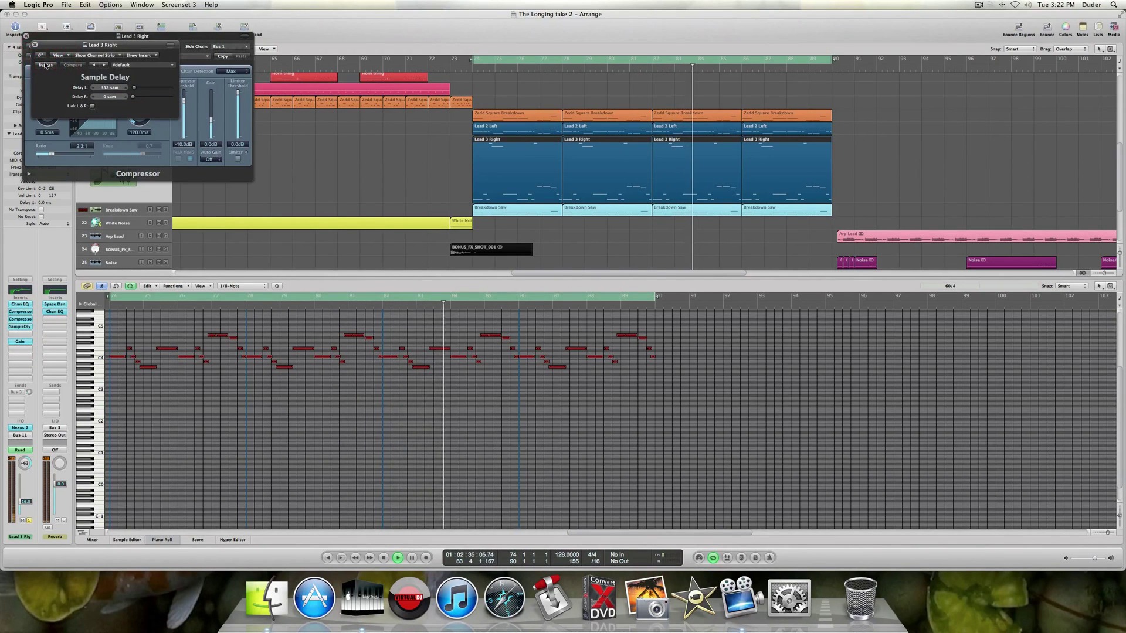
pyautogui.click(26, 36)
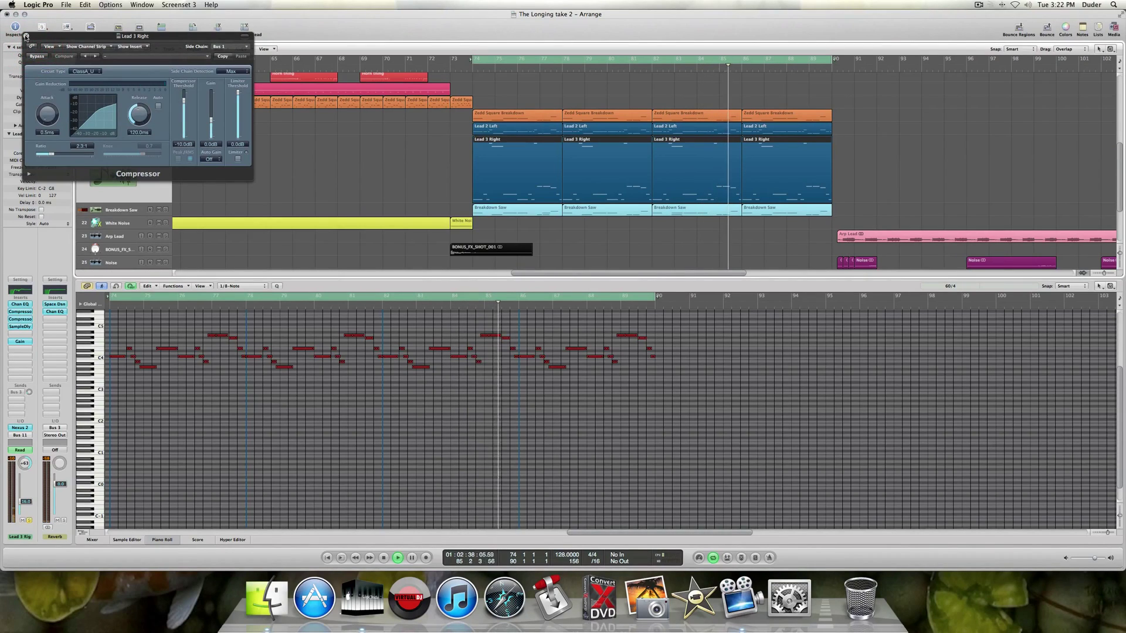
pyautogui.click(25, 36)
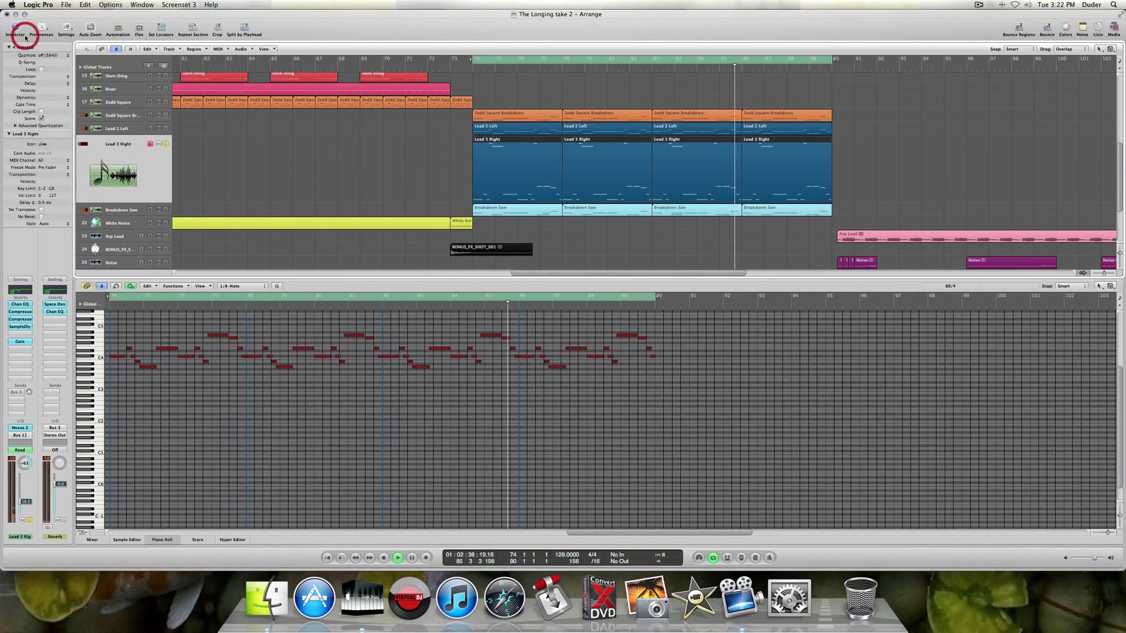
# Solo Lead 2 Left alongside Lead 3 Right and play the cycled breakdown section.
pyautogui.click(165, 128)
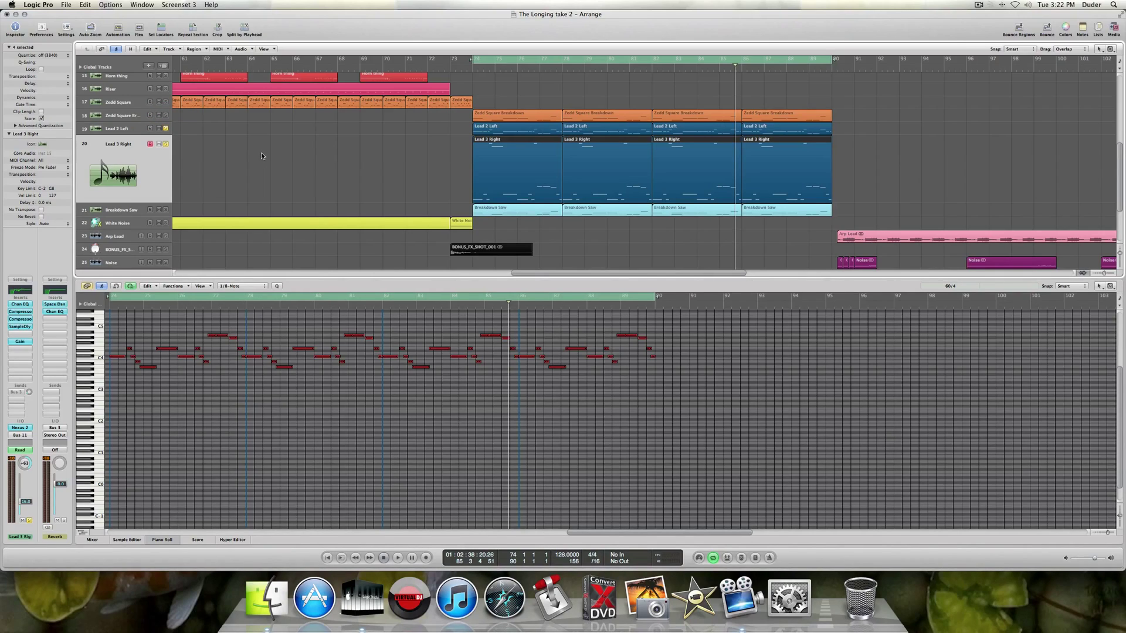
pyautogui.press('space')
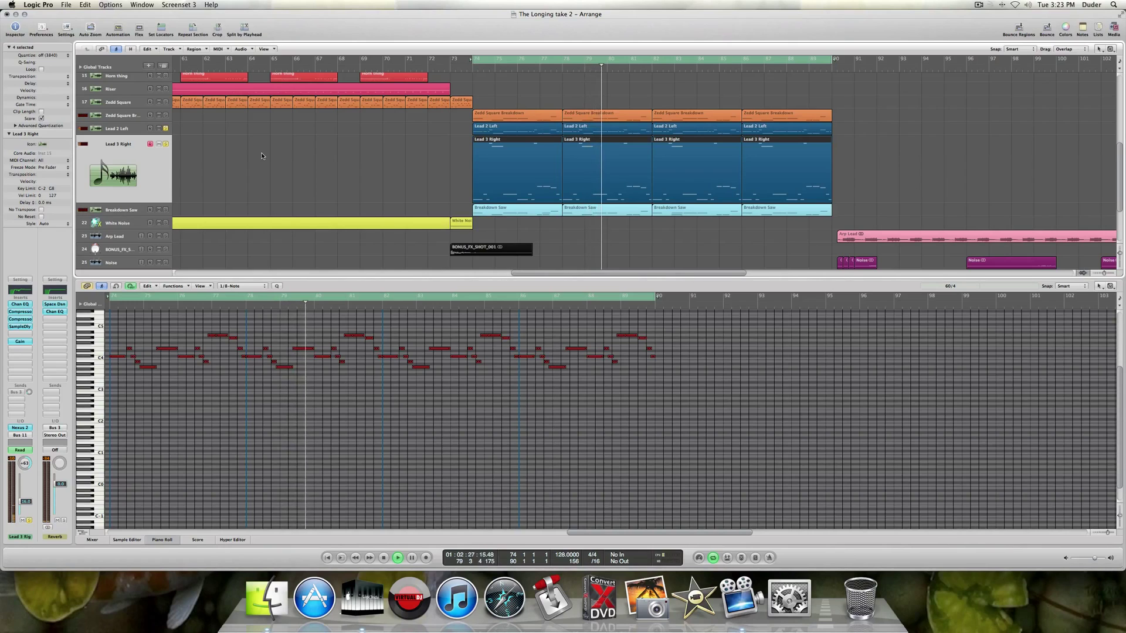
pyautogui.scroll(-3, 262, 156)
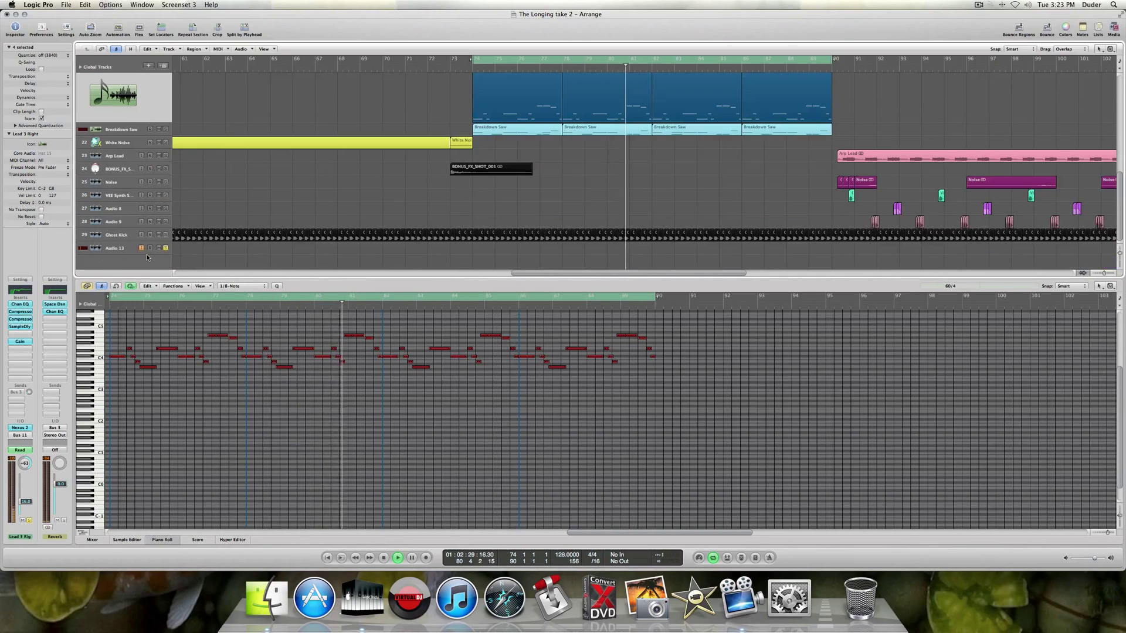
pyautogui.click(173, 232)
pyautogui.scroll(3, 185, 206)
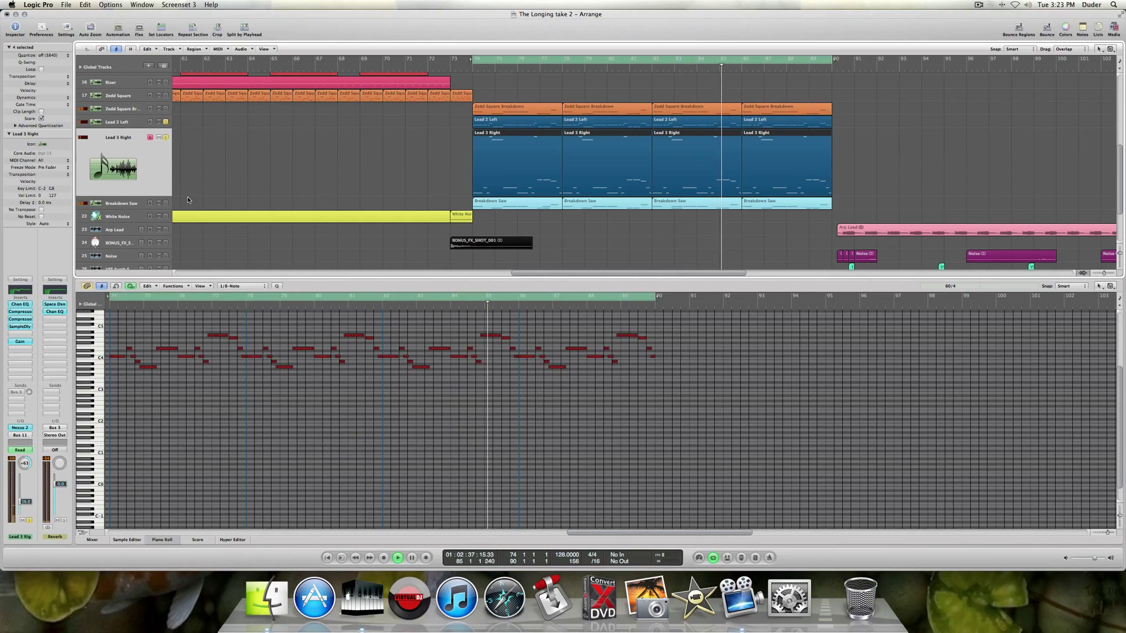
pyautogui.press('space')
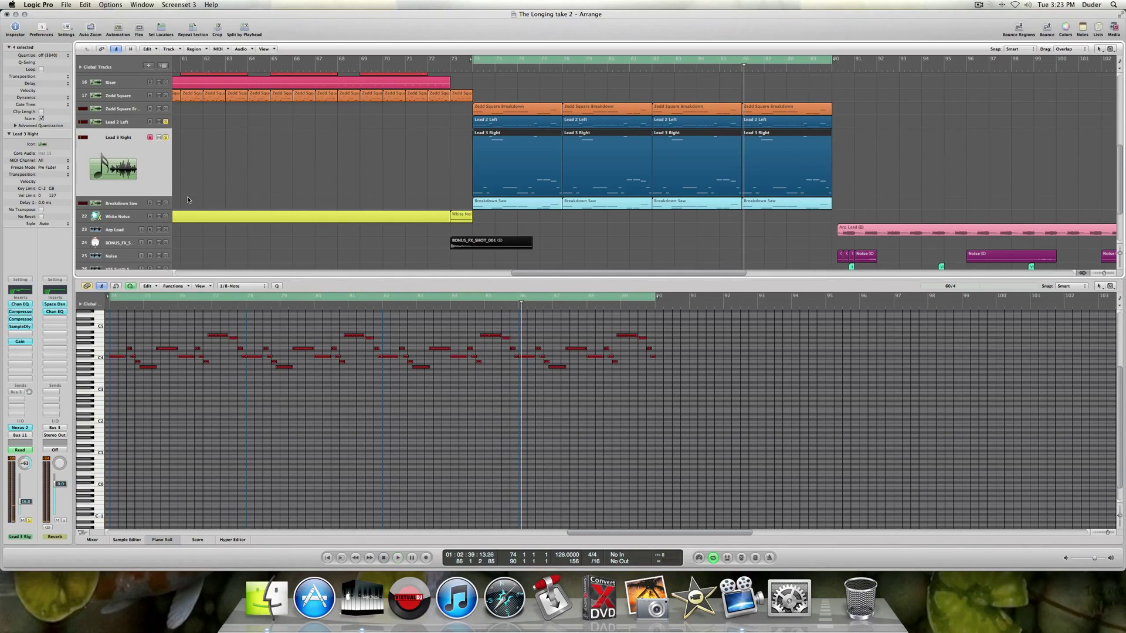
# Replay the breakdown while switching solo off and on for Lead 3 Right and Lead 2 Left to compare each lead alone.
pyautogui.scroll(-3, 187, 200)
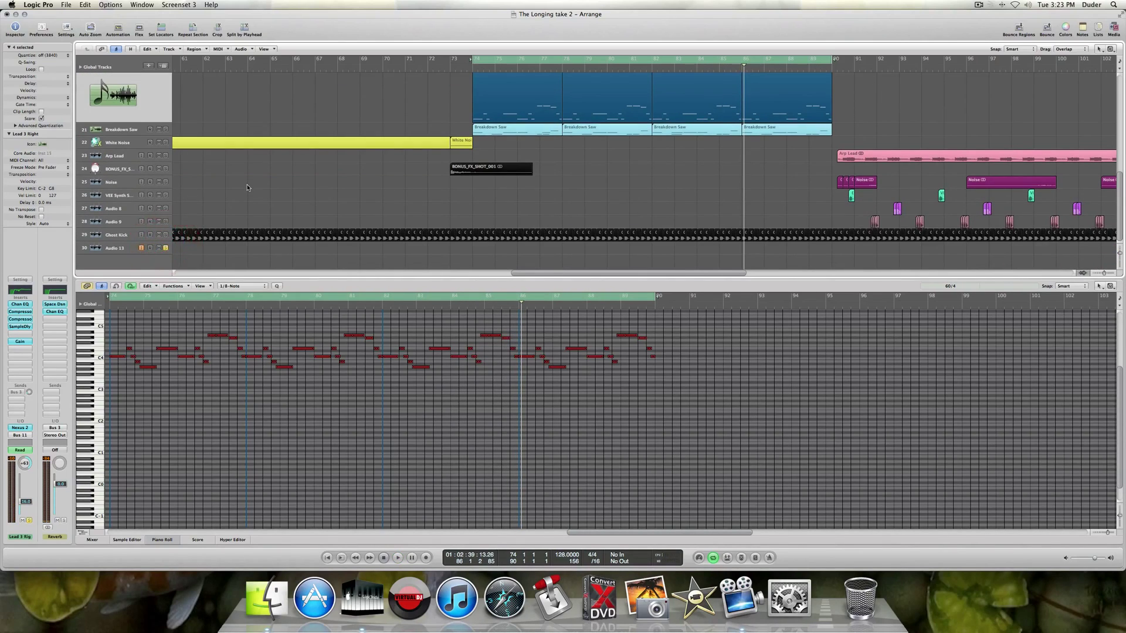
pyautogui.scroll(3, 248, 188)
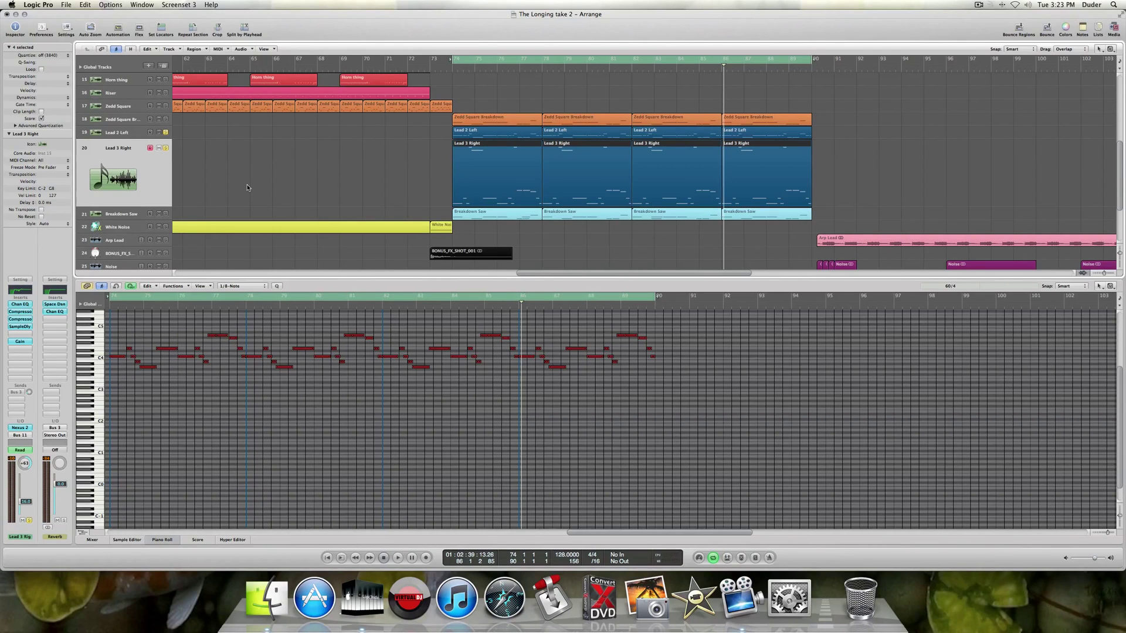
pyautogui.press('space')
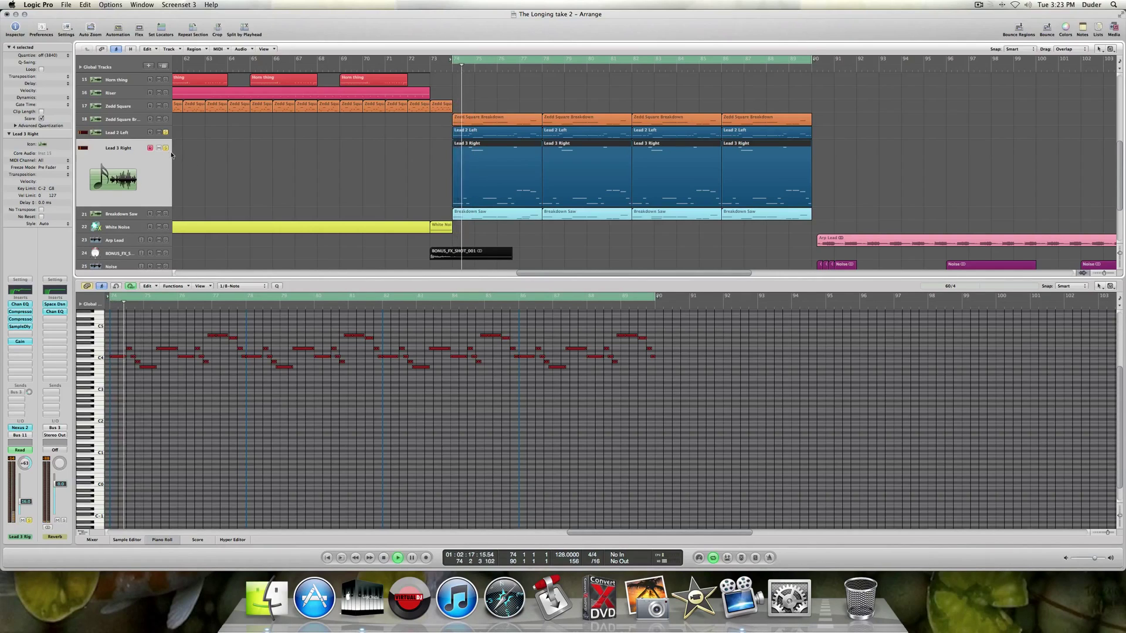
pyautogui.click(166, 147)
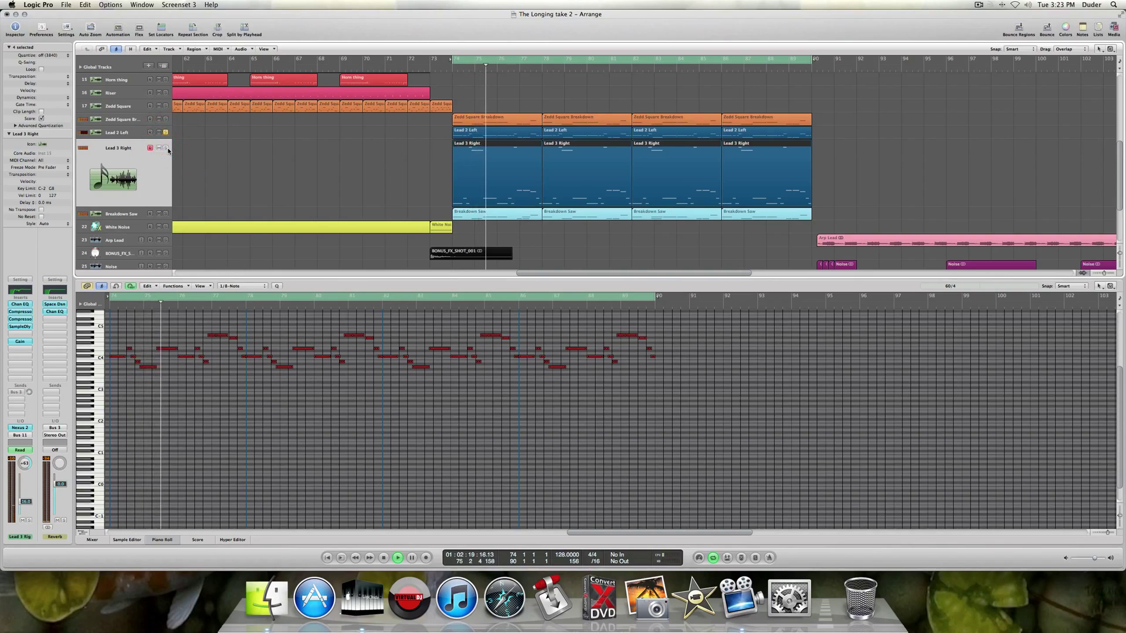
pyautogui.click(166, 133)
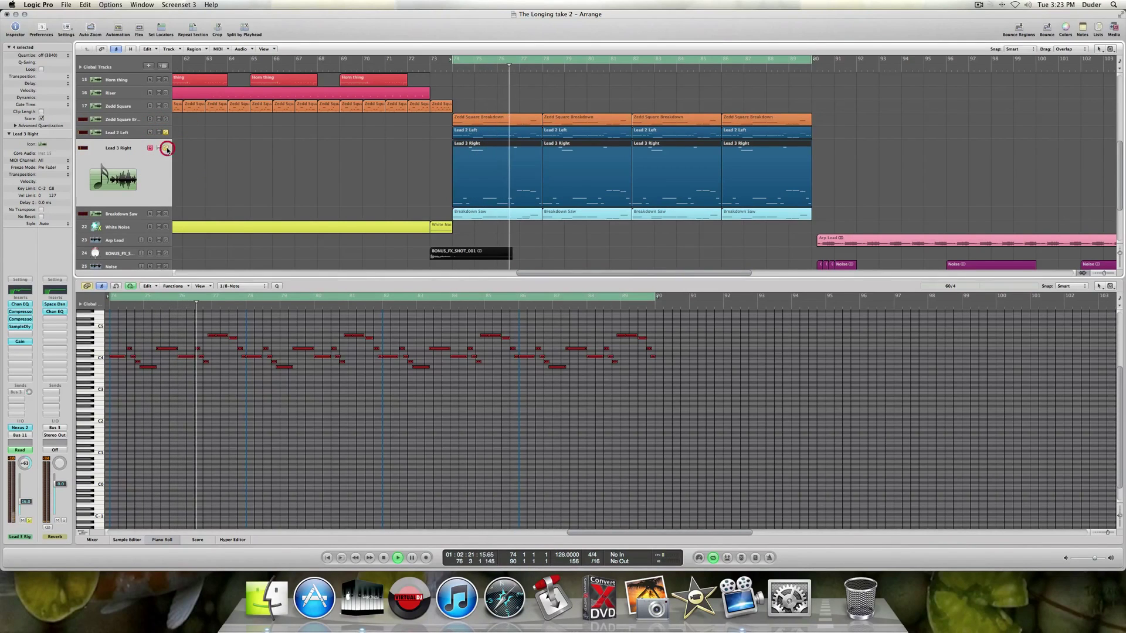
pyautogui.click(166, 133)
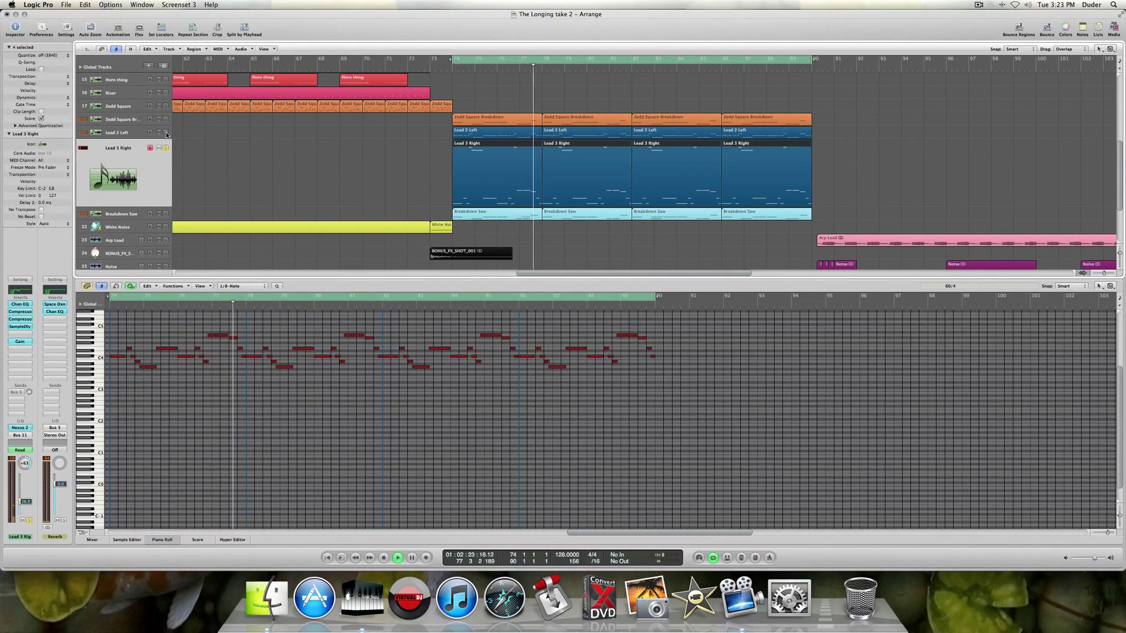
pyautogui.click(166, 133)
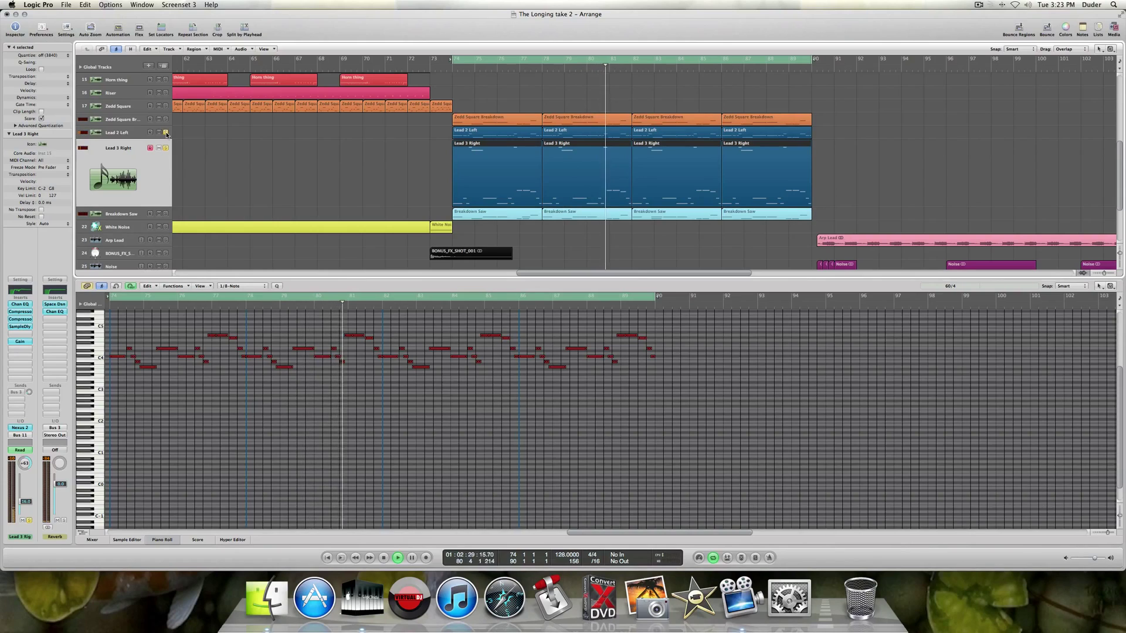
# Create one mono audio track with Input 2 and Output 1-2 beneath the last audio track, and enable its input monitoring.
pyautogui.click(116, 493)
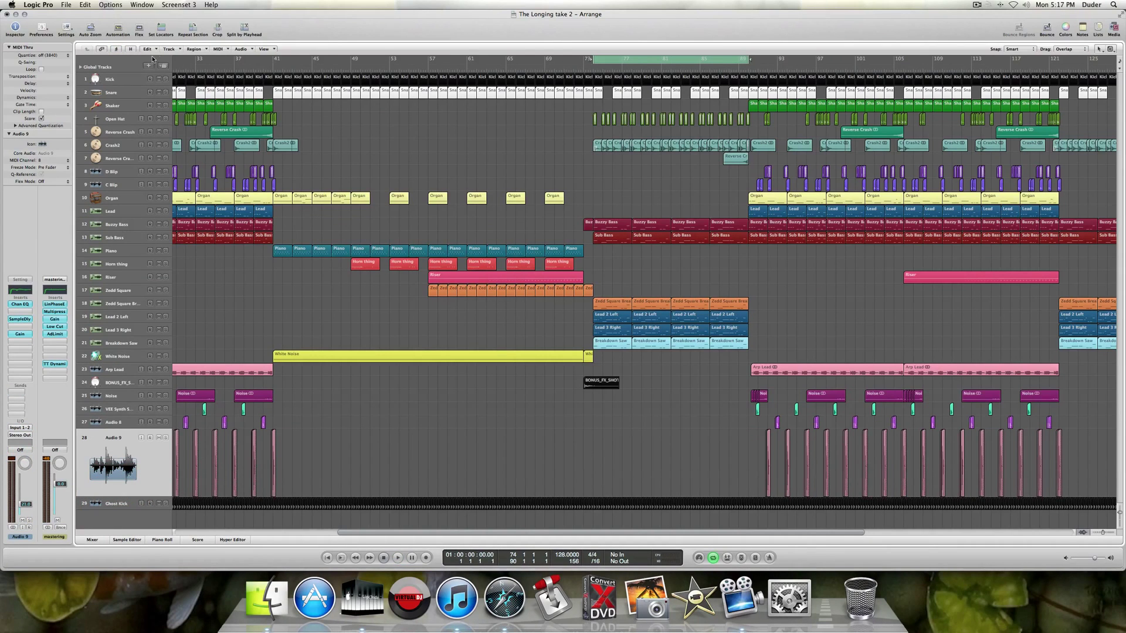
pyautogui.click(169, 49)
pyautogui.click(176, 55)
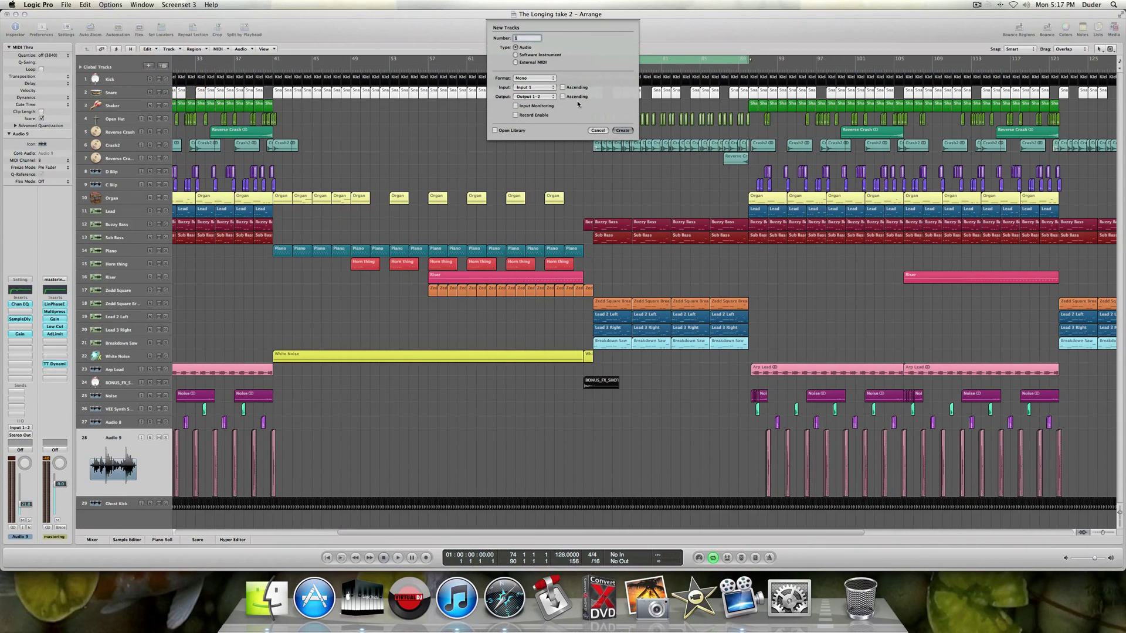
pyautogui.click(545, 92)
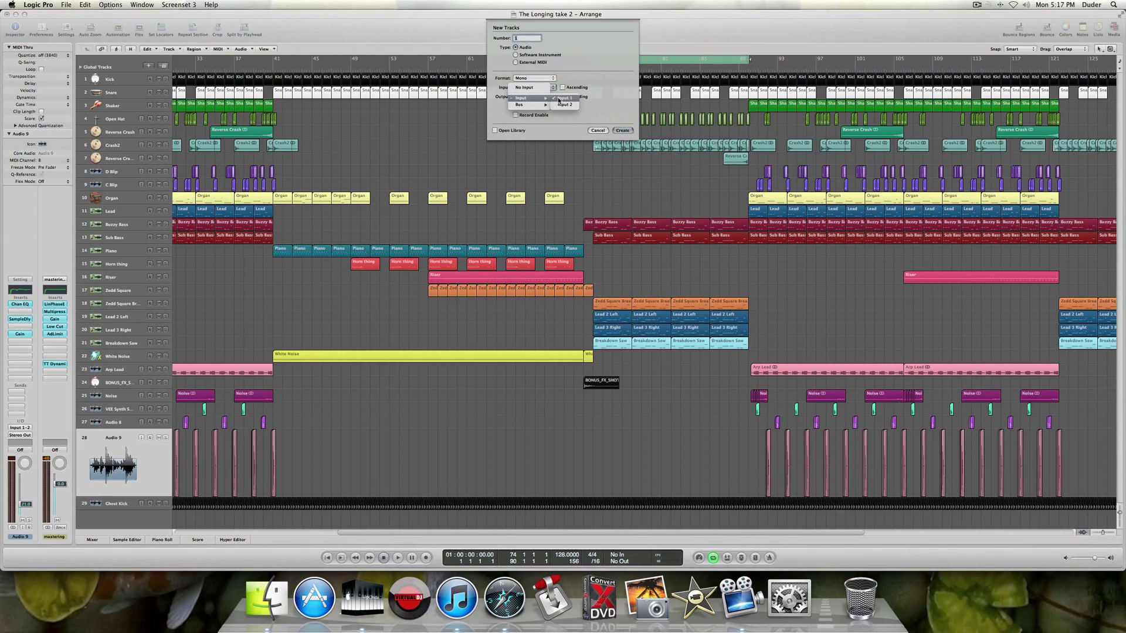
pyautogui.click(546, 101)
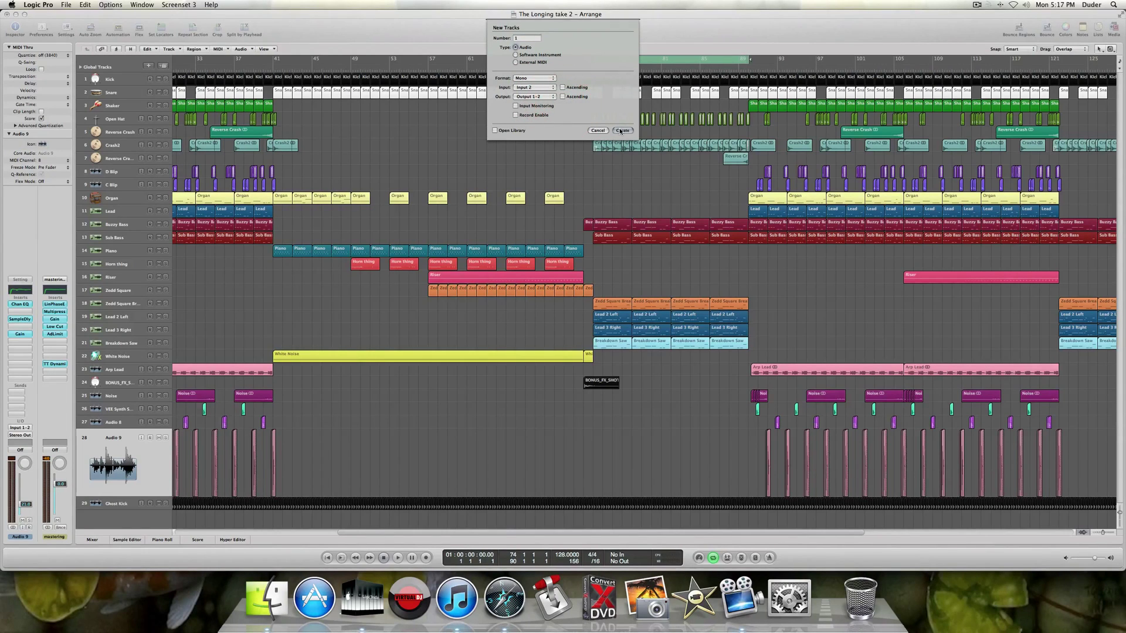
pyautogui.click(622, 130)
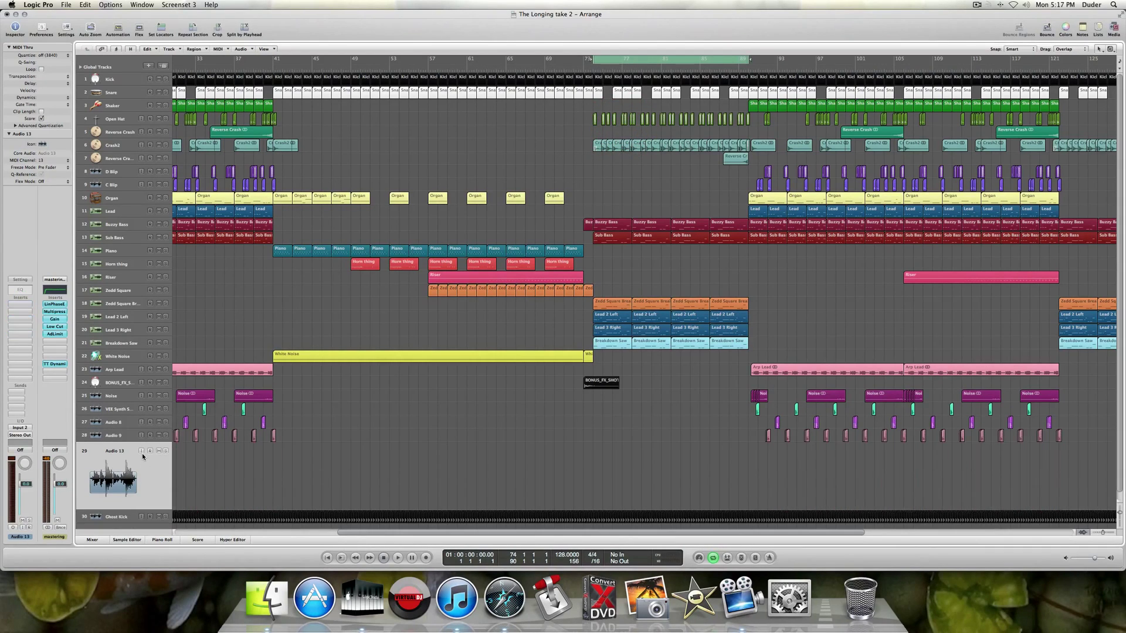
pyautogui.click(142, 452)
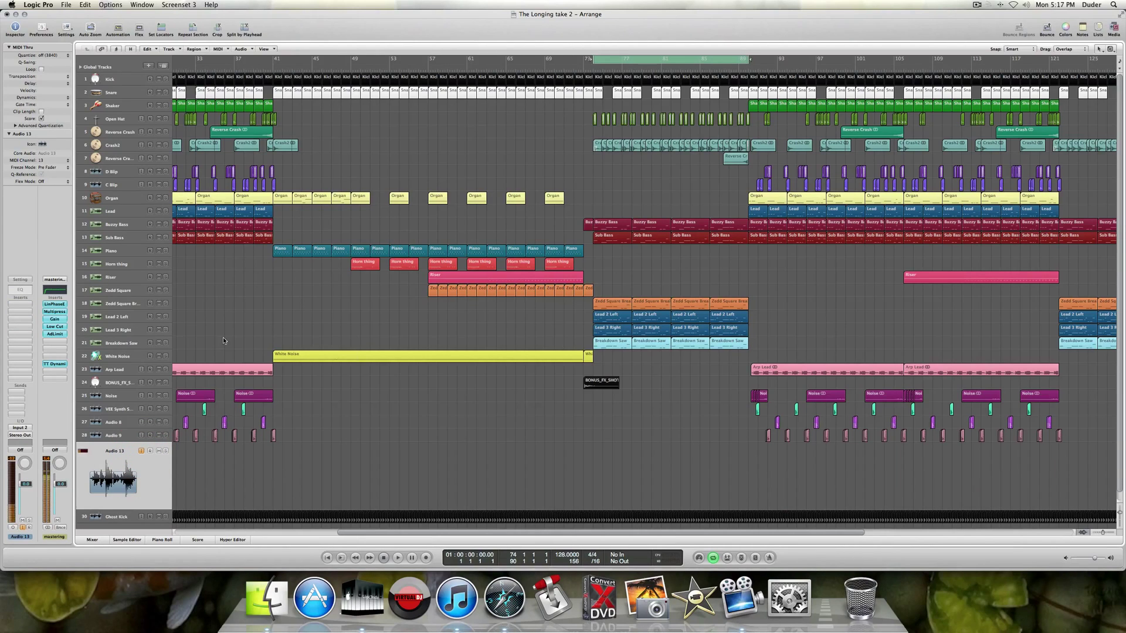
# On the mastering output channel, bypass the five inserts above the empty slots and add a stereo Limiter with +11.0 dB gain.
pyautogui.hscroll(5, 136, 343)
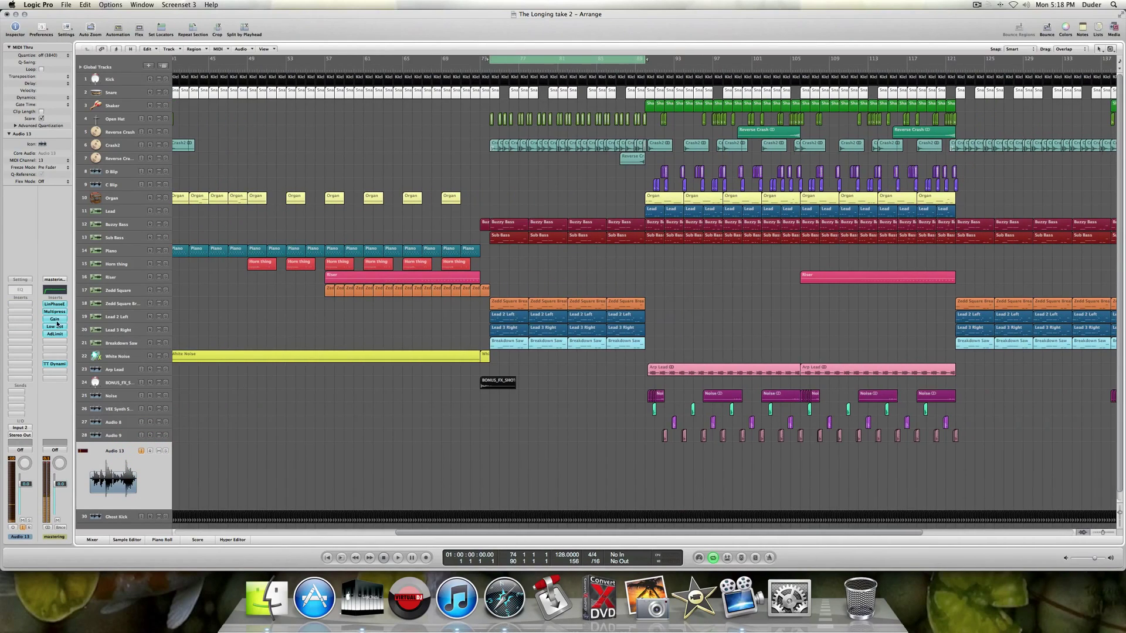
pyautogui.moveTo(51, 306); pyautogui.dragTo(58, 338)
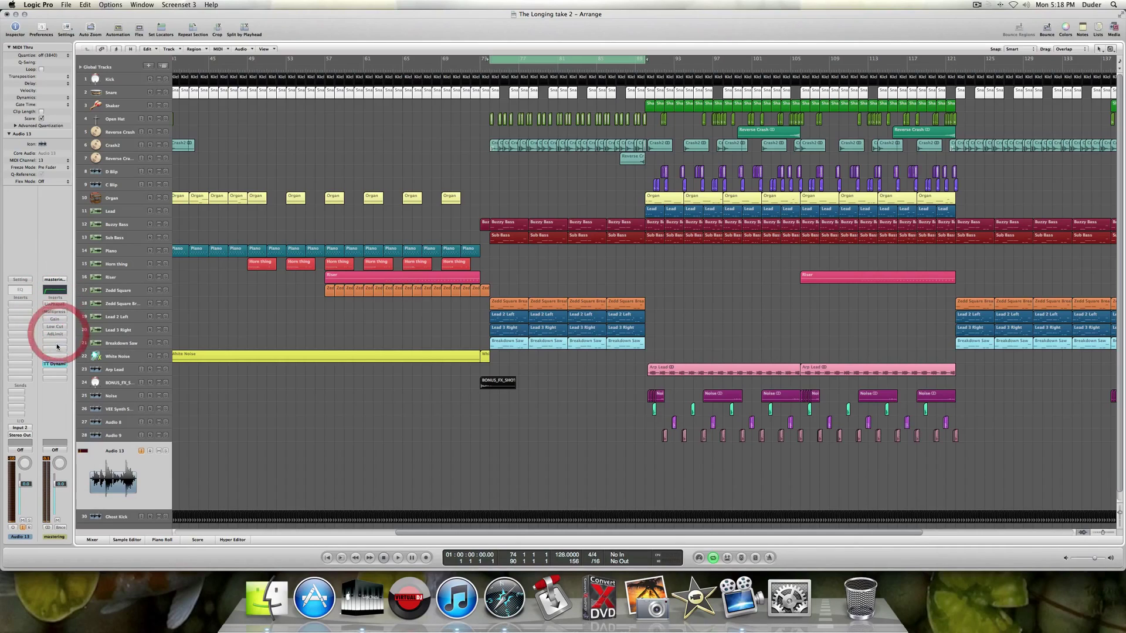
pyautogui.click(56, 346)
pyautogui.moveTo(60, 437)
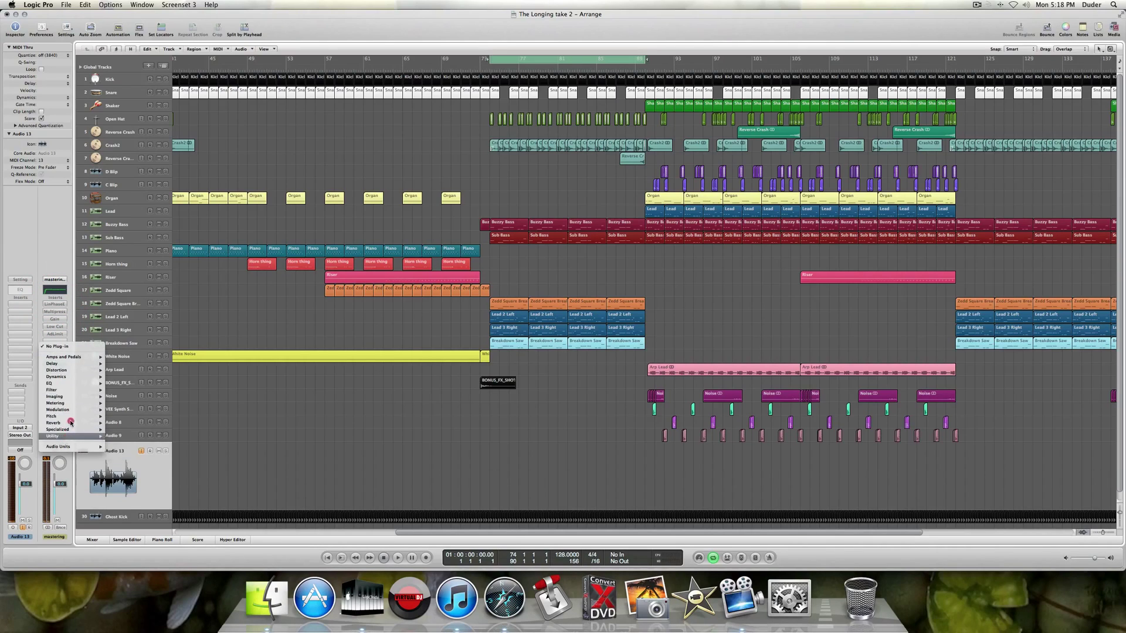
pyautogui.moveTo(76, 377)
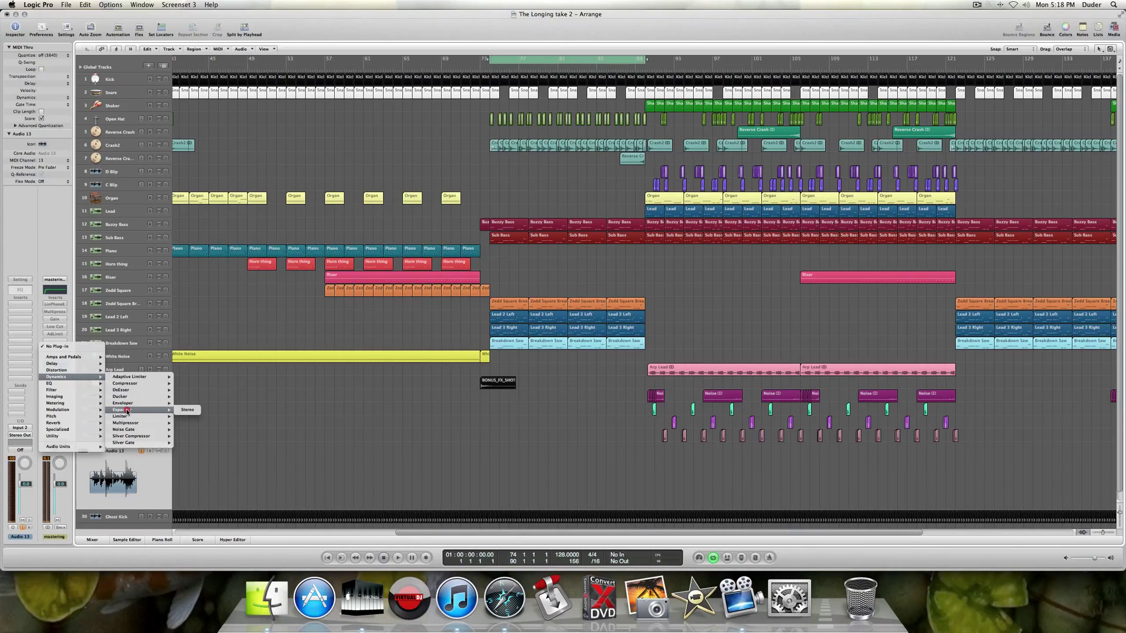
pyautogui.moveTo(129, 416)
pyautogui.click(188, 417)
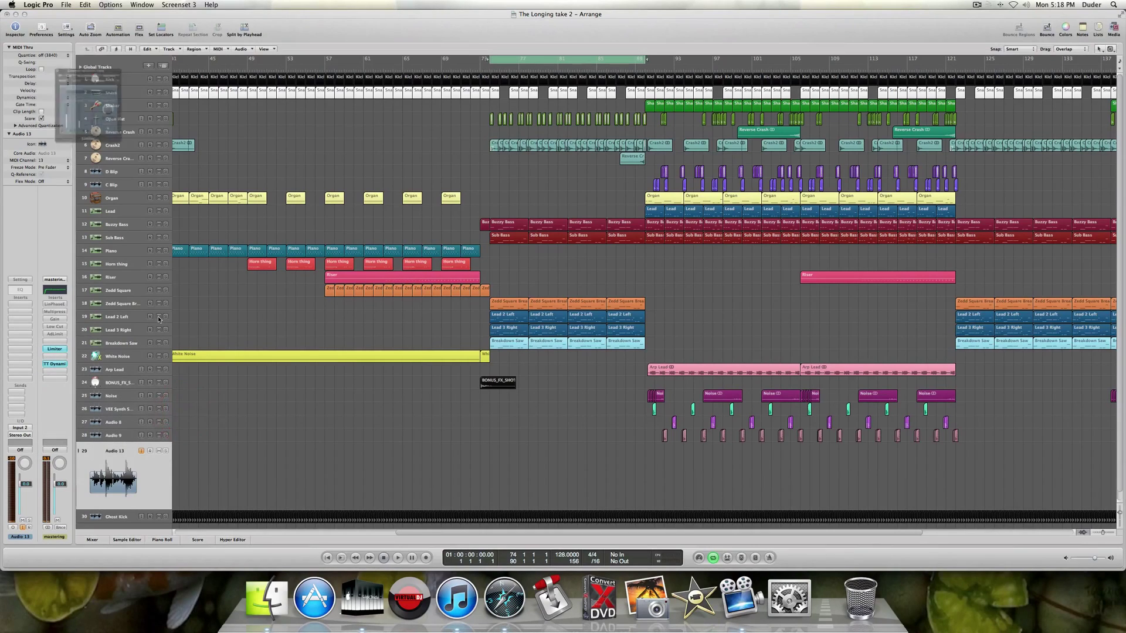
pyautogui.moveTo(45, 133); pyautogui.dragTo(45, 124)
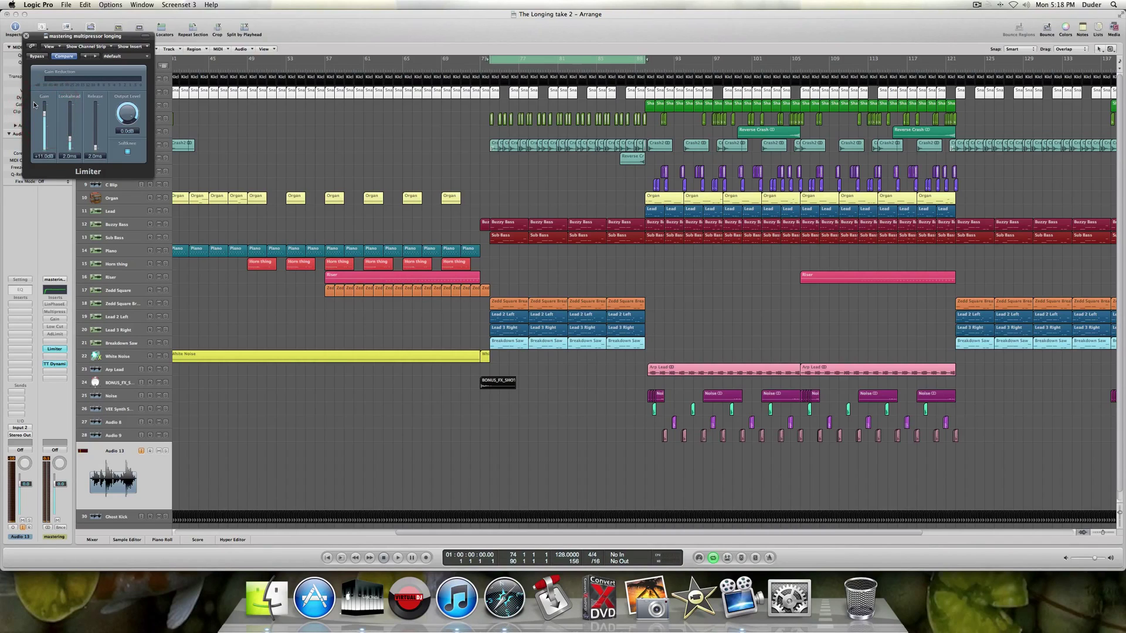
pyautogui.click(27, 36)
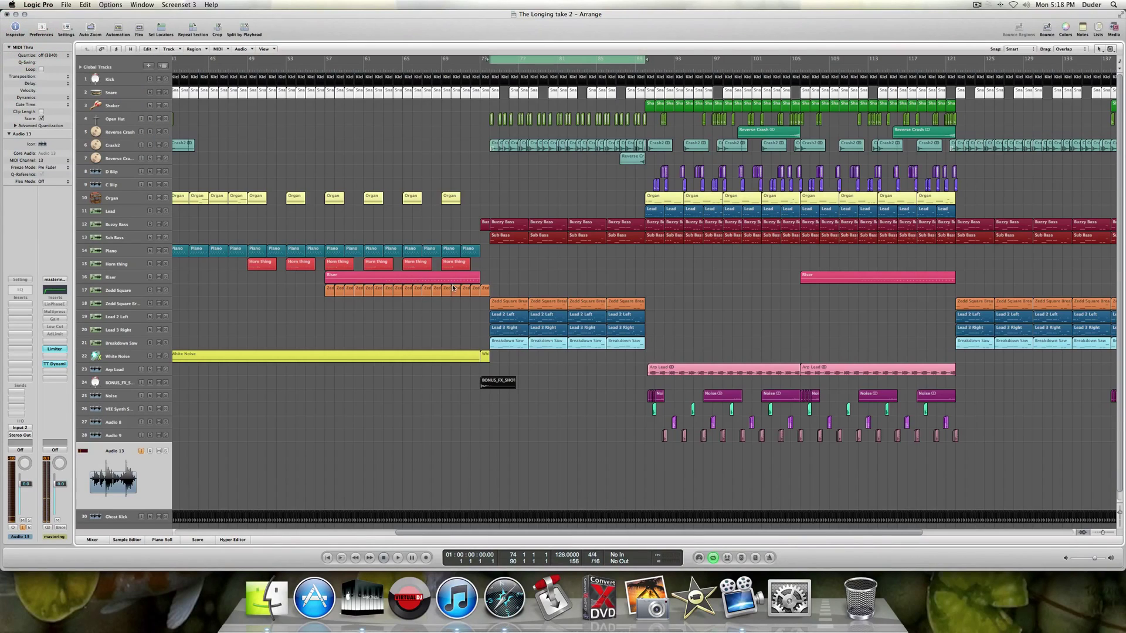
# Open the Nexus 2 instrument on the Breakdown Saw track, and play the breakdown with that track and Audio 13 soloed.
pyautogui.click(124, 346)
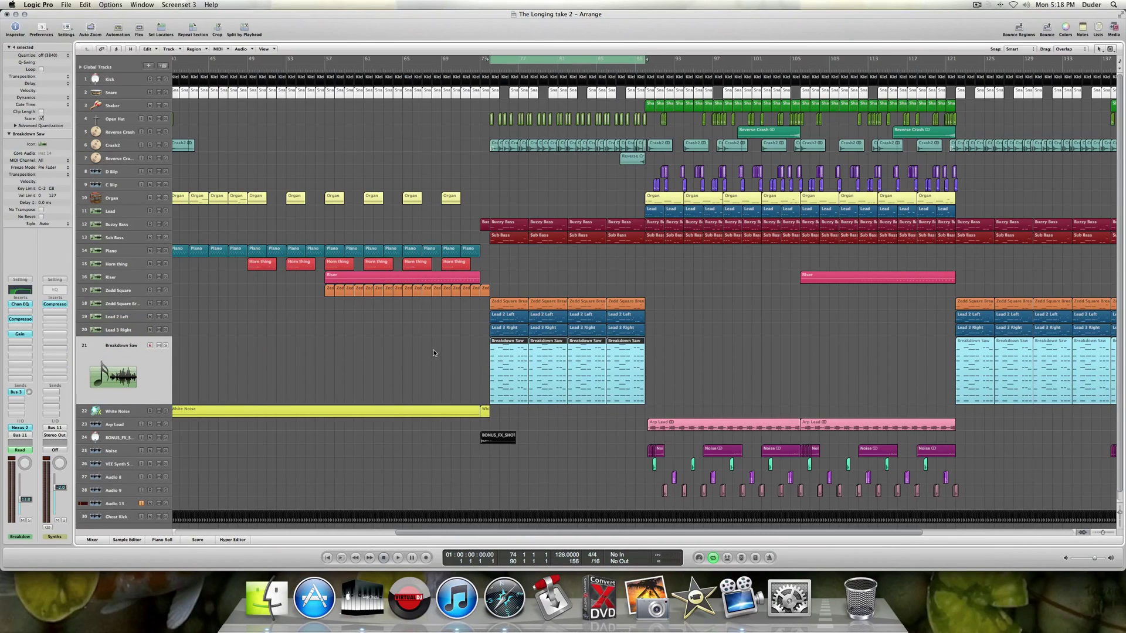
pyautogui.click(21, 428)
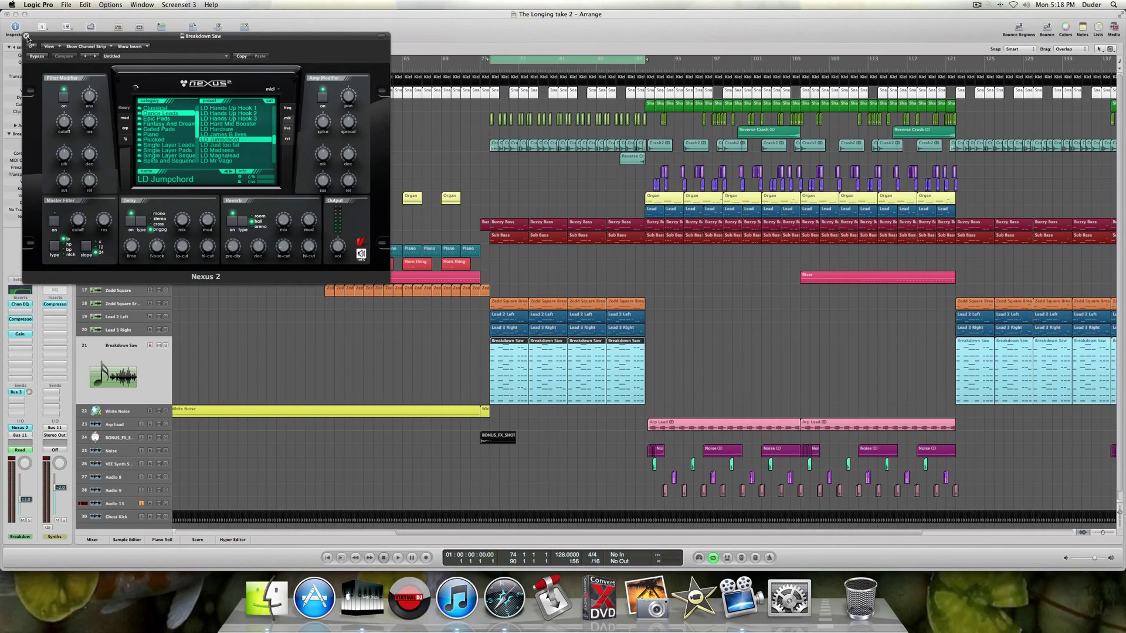
pyautogui.click(166, 503)
pyautogui.press('space')
pyautogui.click(166, 346)
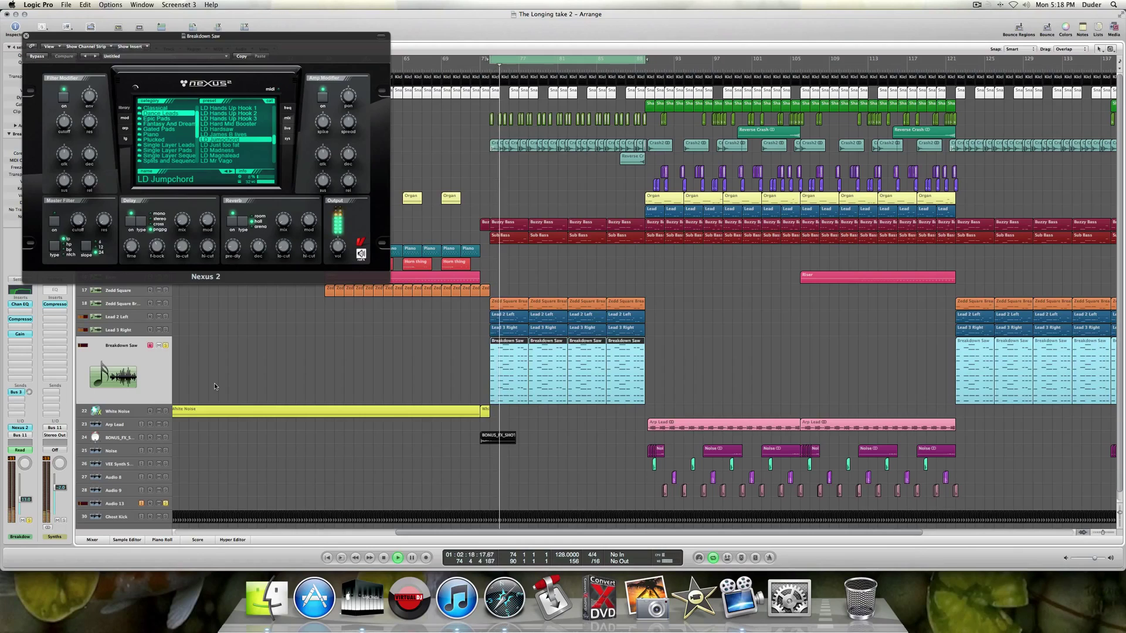
# Close the Nexus 2 instrument, bypass Breakdown Saw's Bus 3 send, Channel EQ and Compressor, and play the breakdown.
pyautogui.click(26, 36)
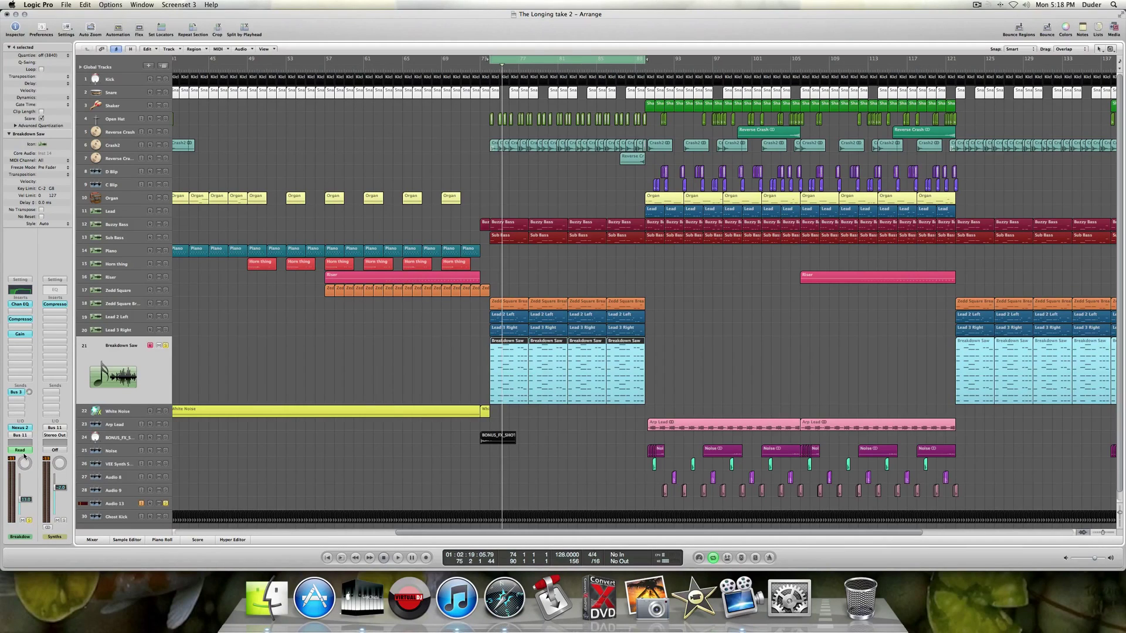
pyautogui.click(17, 392)
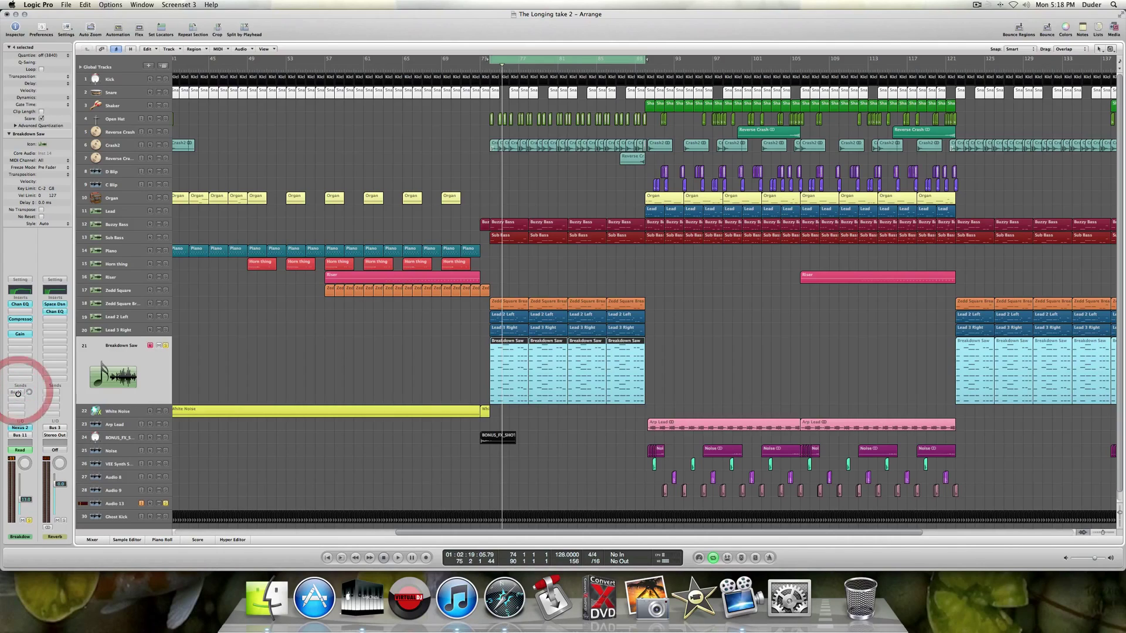
pyautogui.keyDown('alt'); pyautogui.click(22, 306); pyautogui.keyUp('alt')
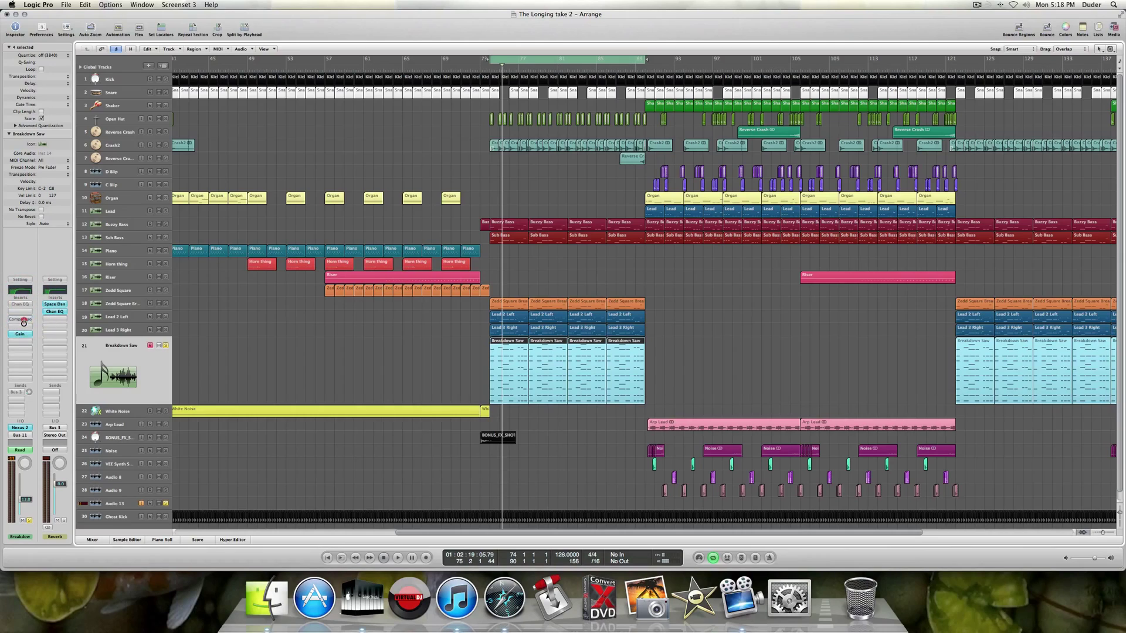
pyautogui.keyDown('alt'); pyautogui.click(24, 319); pyautogui.keyUp('alt')
pyautogui.press('space')
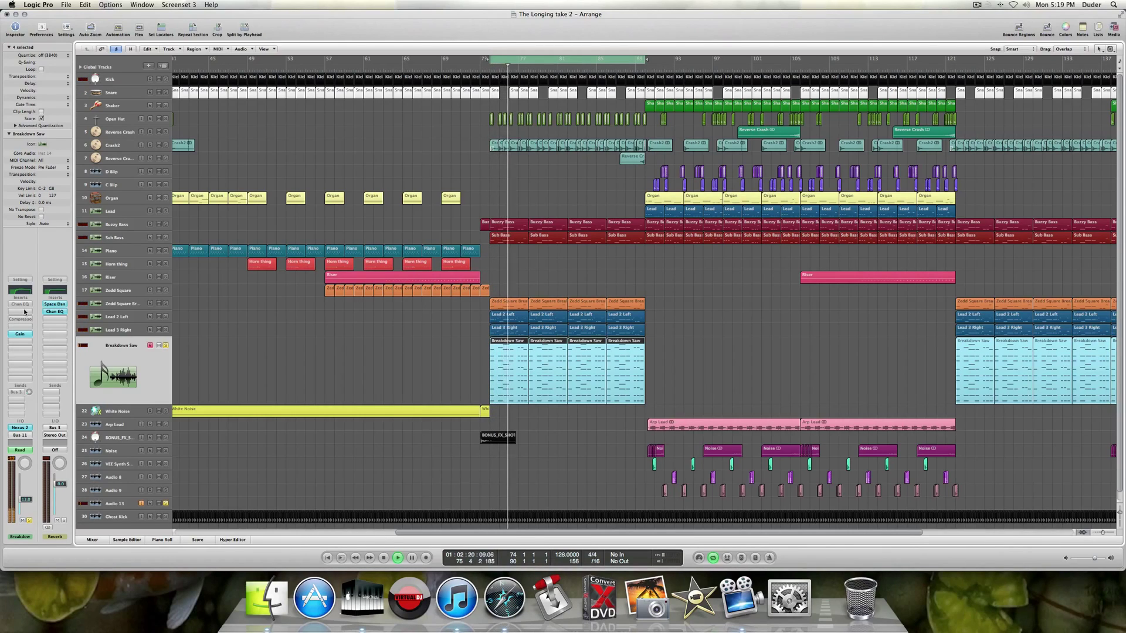
# Open the Channel EQ on the Breakdown Saw track, turn off its bypass, and examine its curve.
pyautogui.click(21, 304)
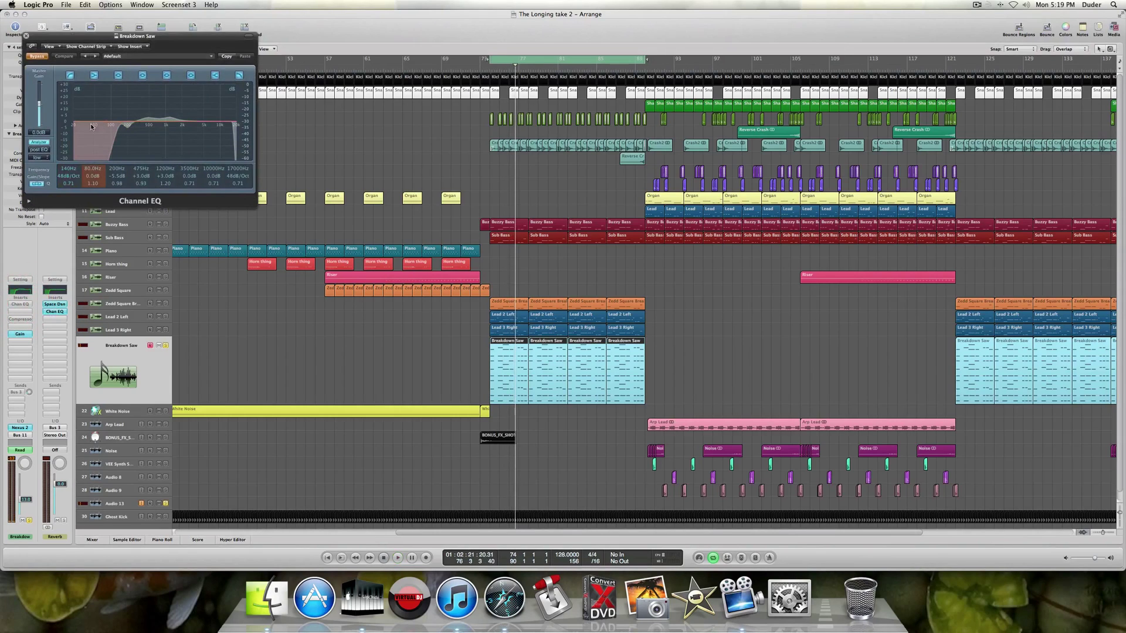
pyautogui.click(37, 56)
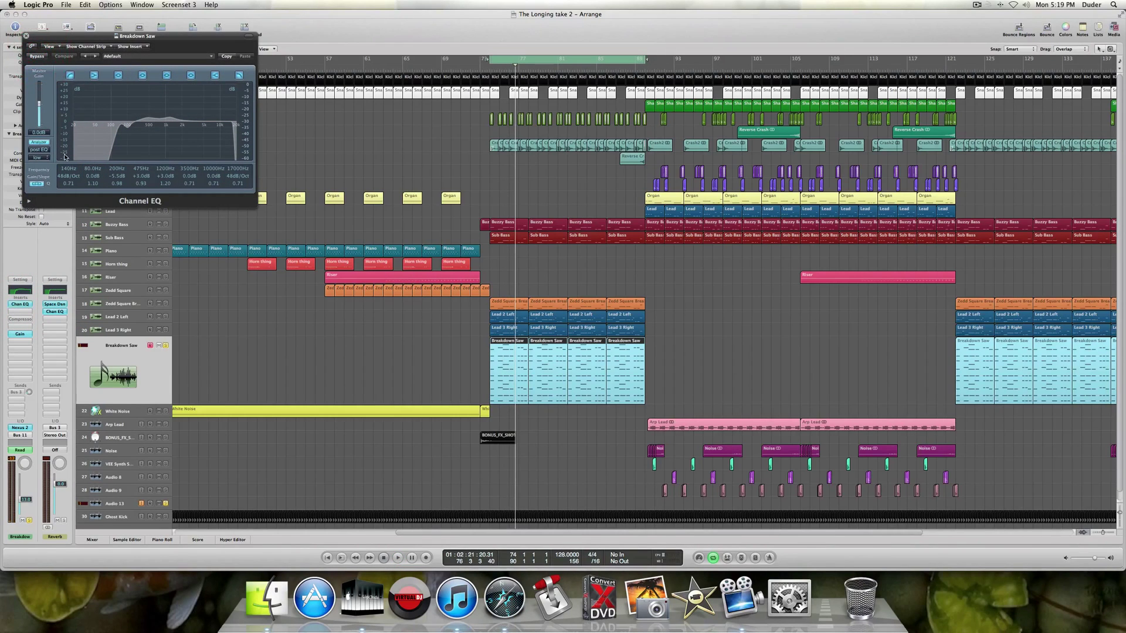
pyautogui.click(44, 144)
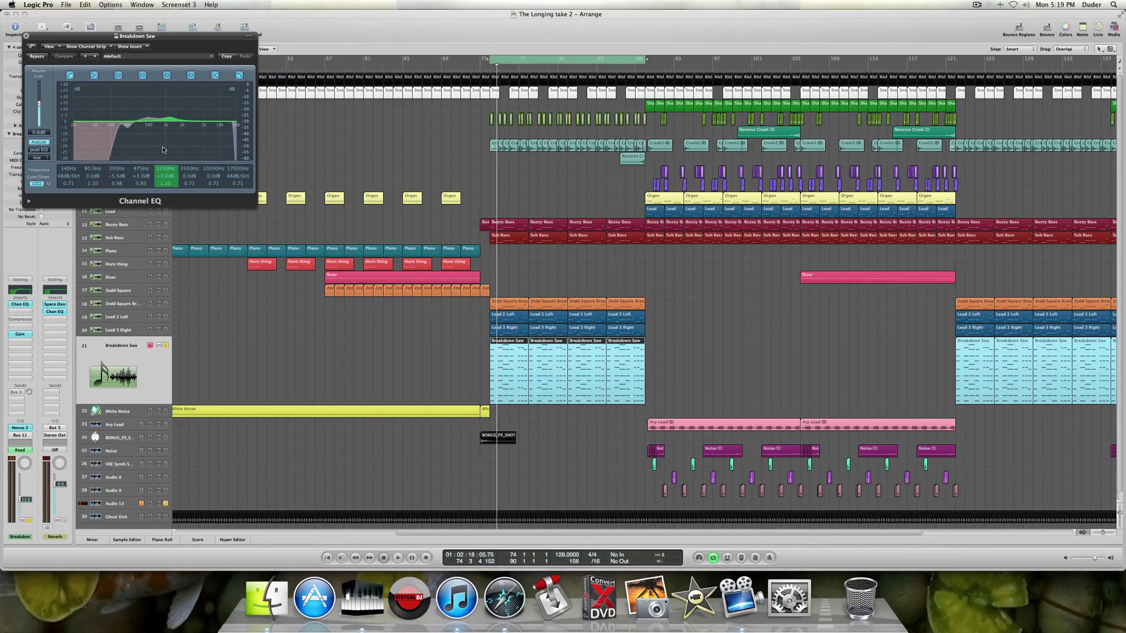
# Re-enable the Compressor on Breakdown Saw, briefly play the breakdown with it, and close the Compressor and Channel EQ windows.
pyautogui.click(25, 318)
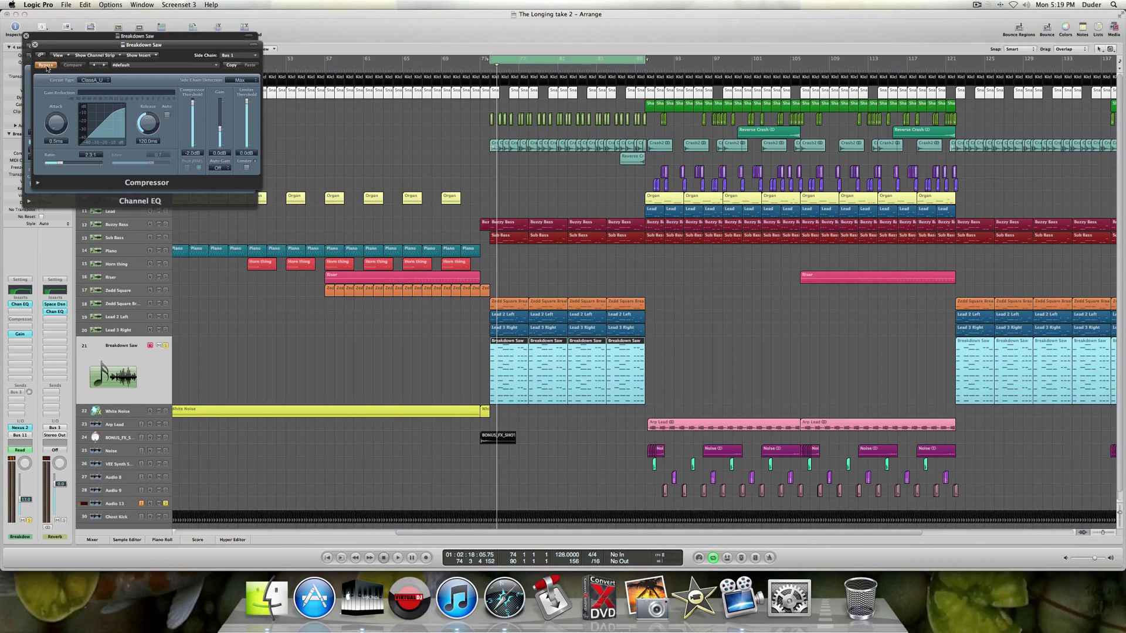
pyautogui.moveTo(41, 45); pyautogui.dragTo(107, 65)
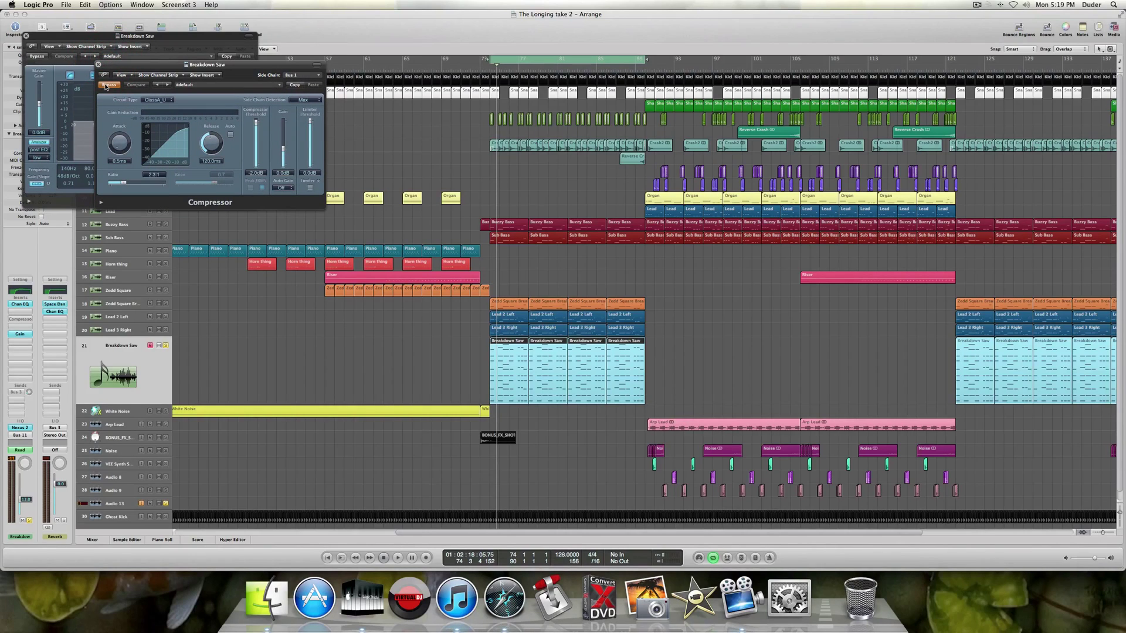
pyautogui.click(106, 87)
pyautogui.press('space')
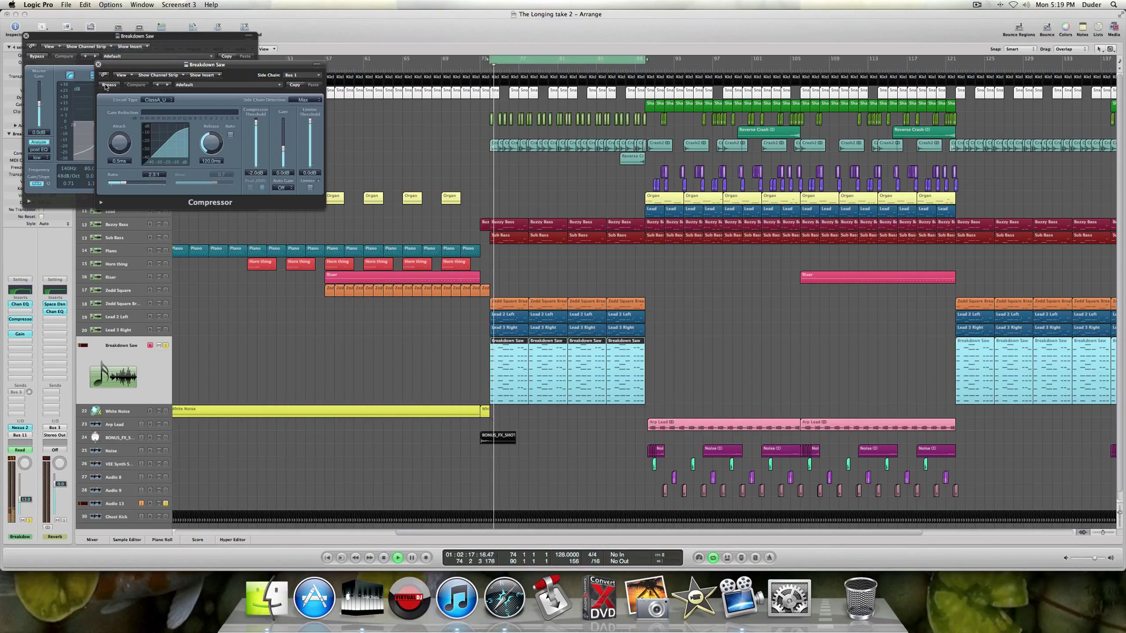
pyautogui.press('space')
pyautogui.moveTo(124, 36); pyautogui.dragTo(311, 101)
pyautogui.moveTo(117, 64); pyautogui.dragTo(183, 93)
pyautogui.click(168, 93)
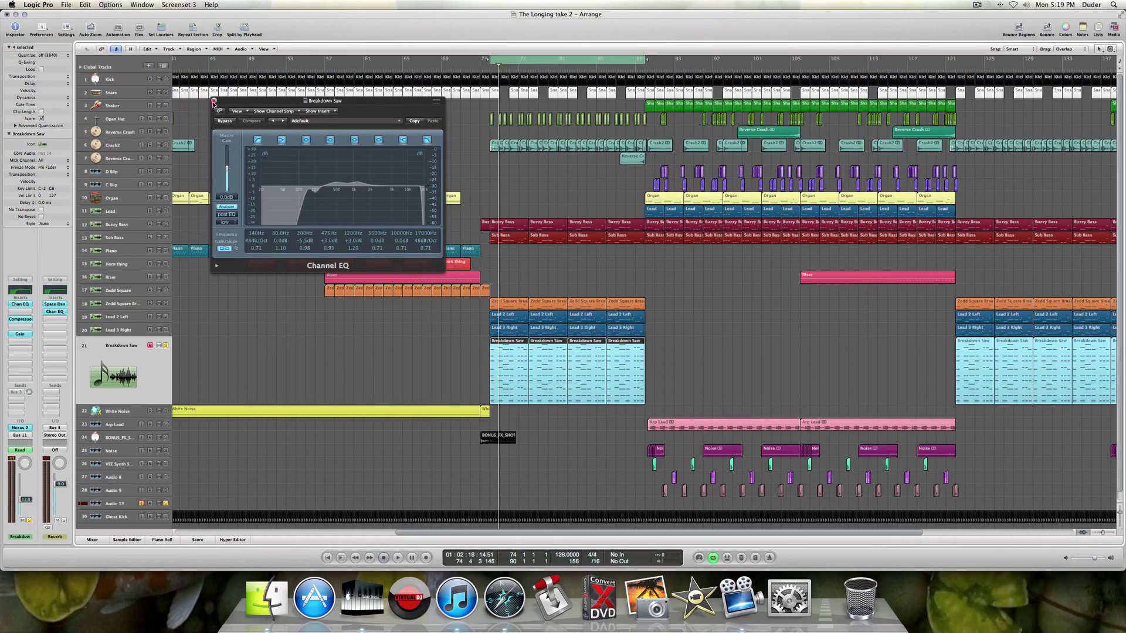
pyautogui.click(213, 103)
# Play the breakdown with Kick and Snare also soloed to examine Breakdown Saw's Compressor, closing it and clearing all three solos when done.
pyautogui.click(166, 79)
pyautogui.click(165, 92)
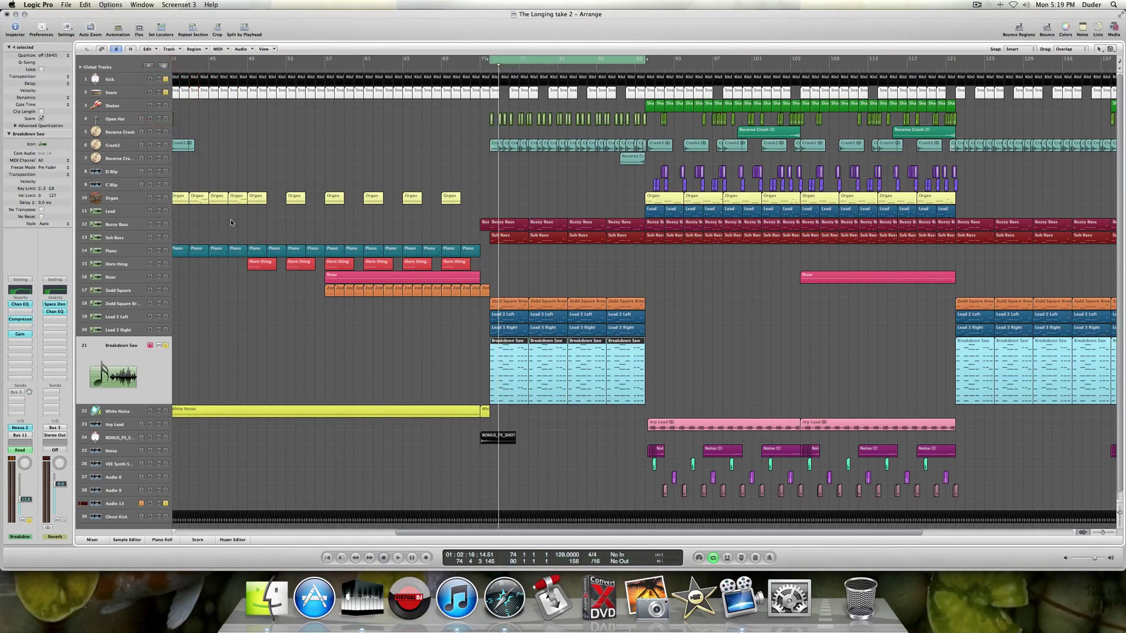
pyautogui.click(29, 322)
pyautogui.press('space')
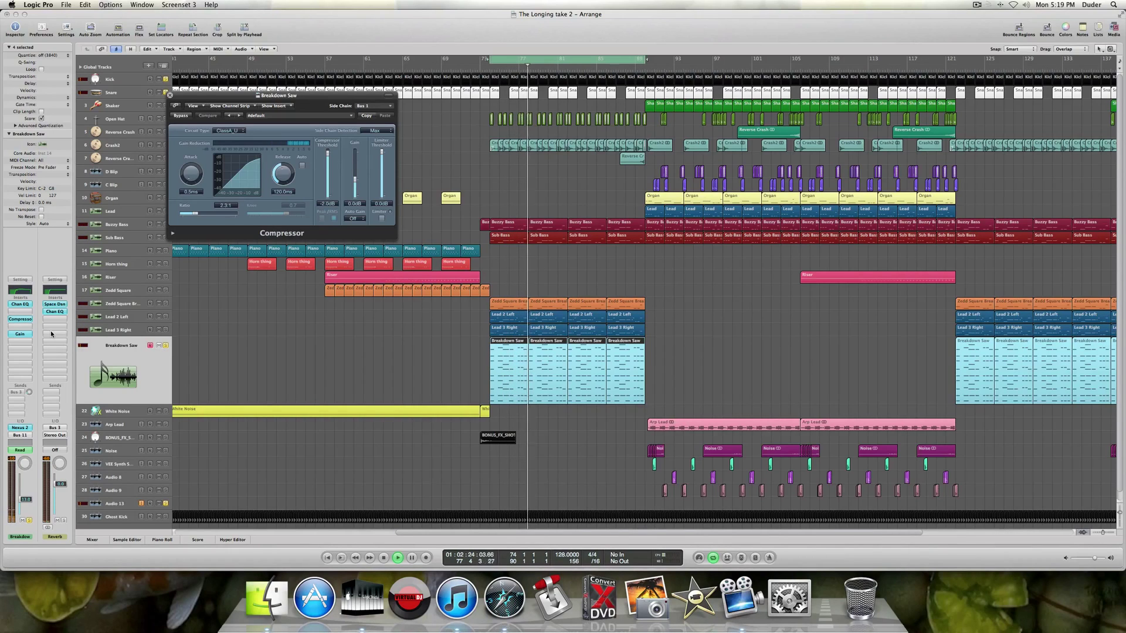
pyautogui.press('space')
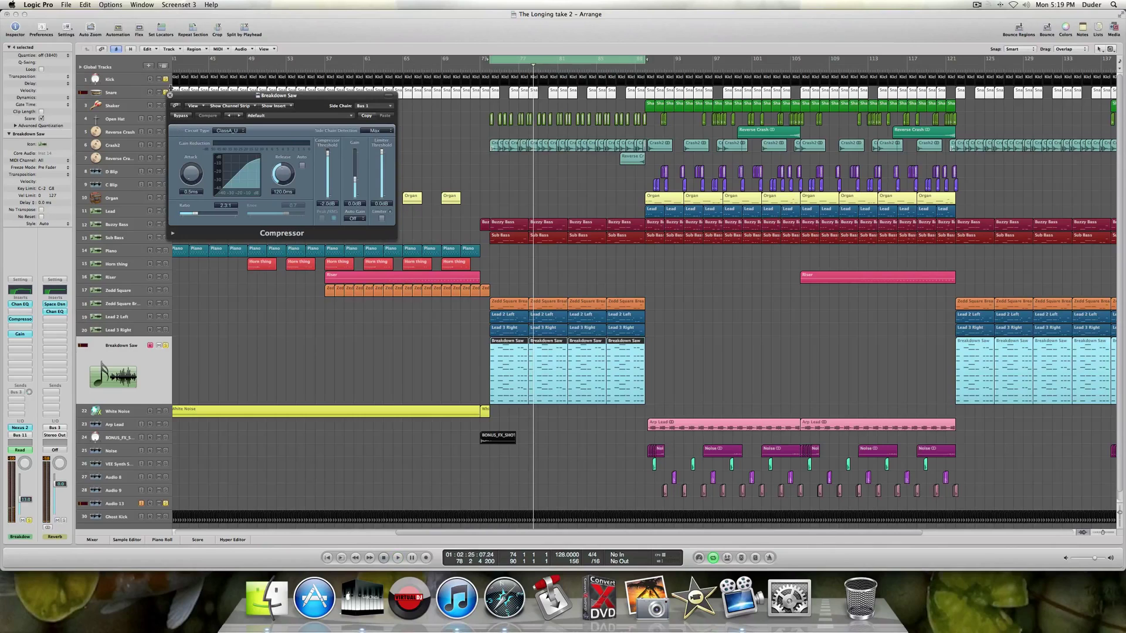
pyautogui.click(170, 94)
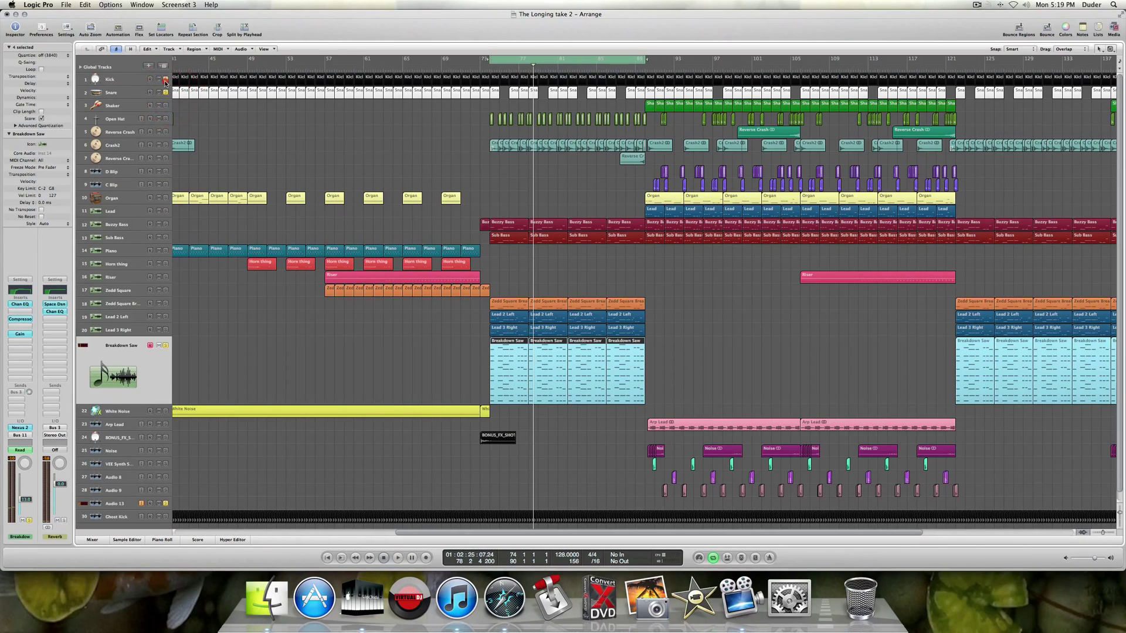
pyautogui.moveTo(165, 82); pyautogui.dragTo(166, 93)
pyautogui.click(165, 346)
# Open the Breakdown Saw notes in the Piano Roll and play them from bar 74 with the track soloed.
pyautogui.hscroll(5, 350, 399)
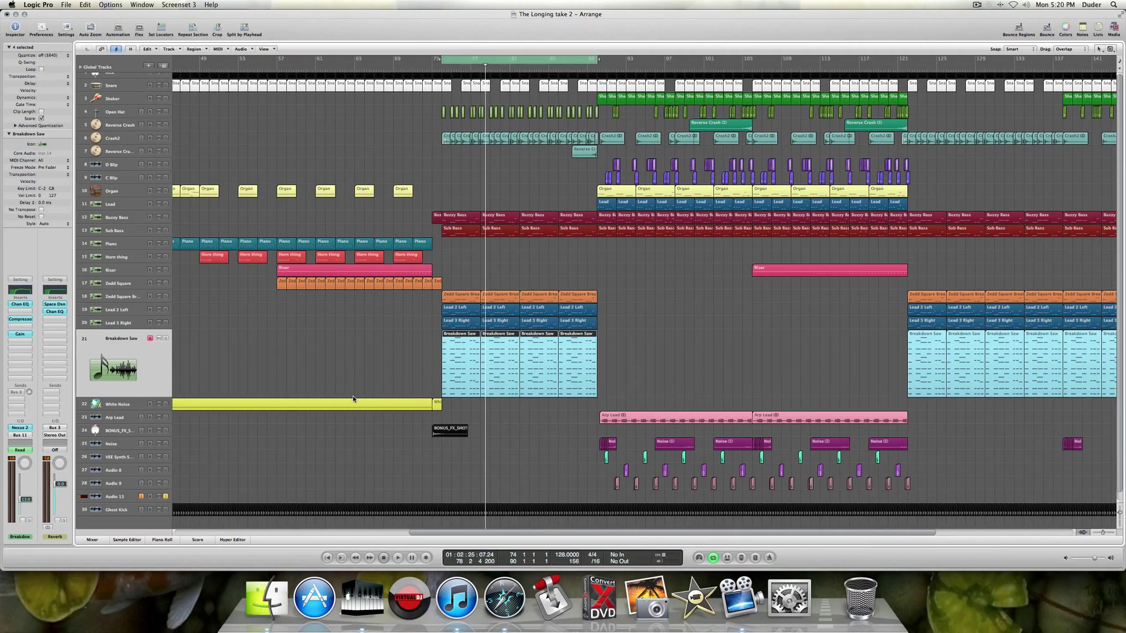
pyautogui.hscroll(3, 352, 399)
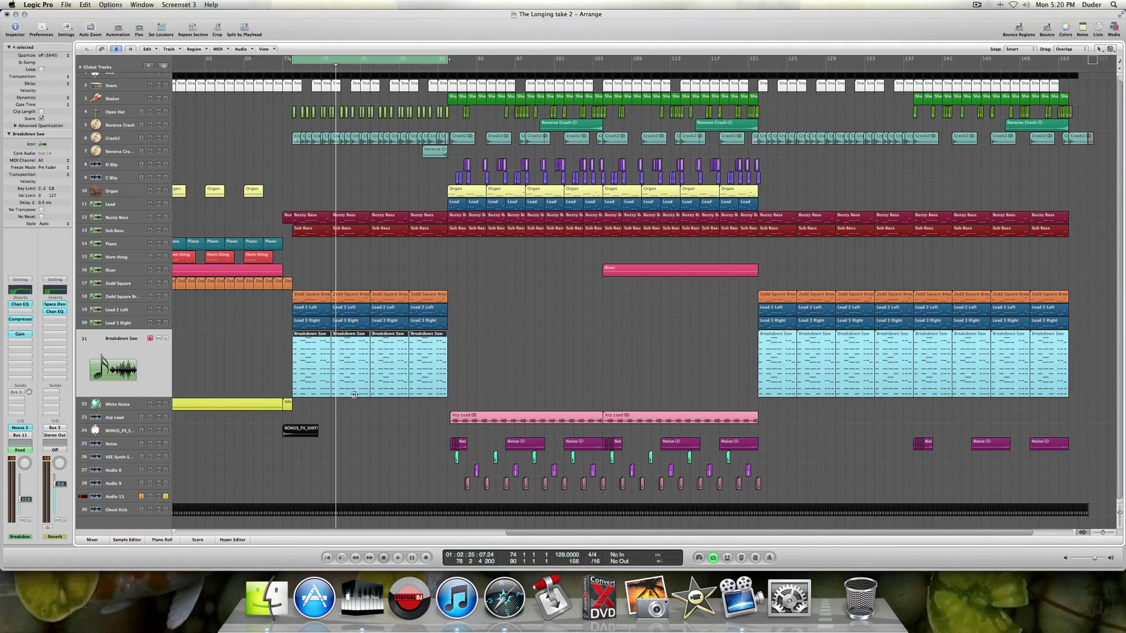
pyautogui.scroll(1, 355, 394)
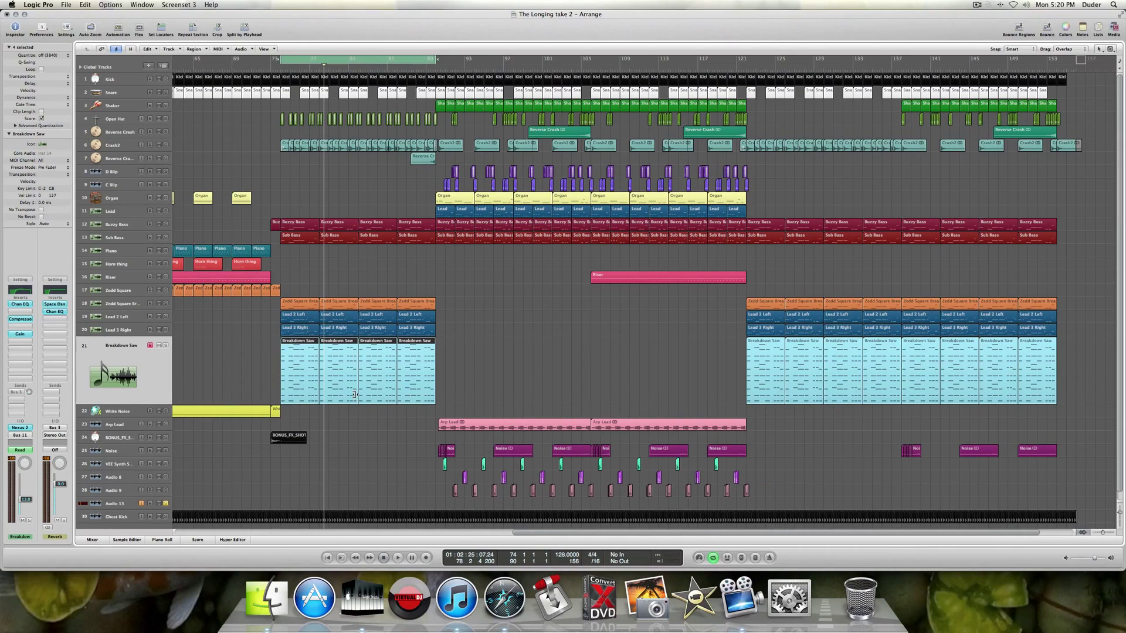
pyautogui.doubleClick(294, 366)
pyautogui.scroll(2, 384, 474)
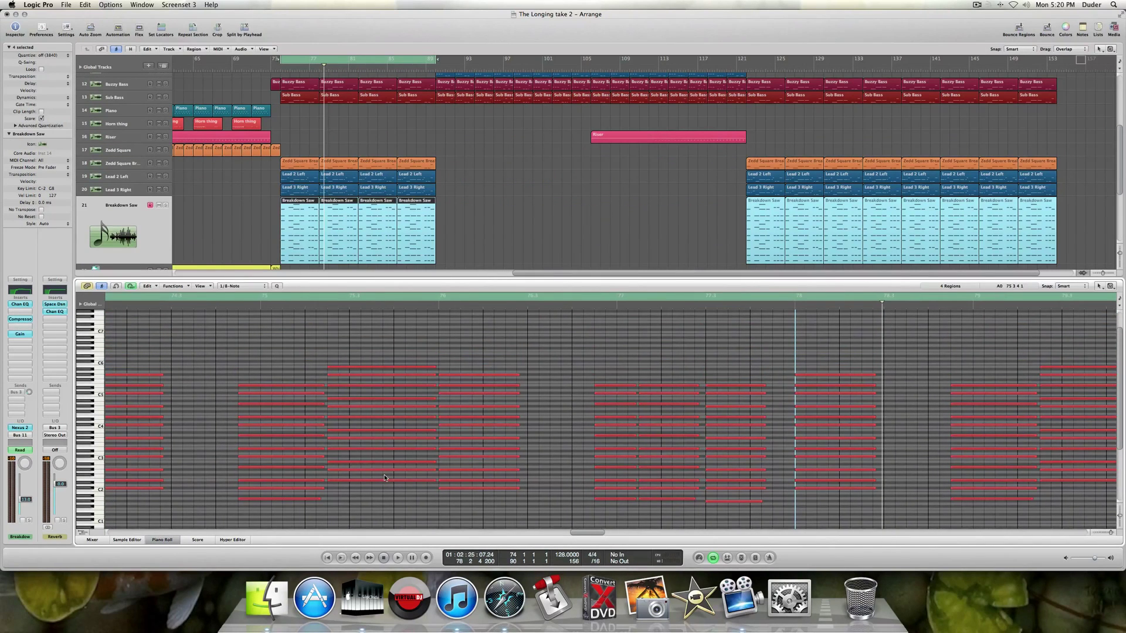
pyautogui.press('space')
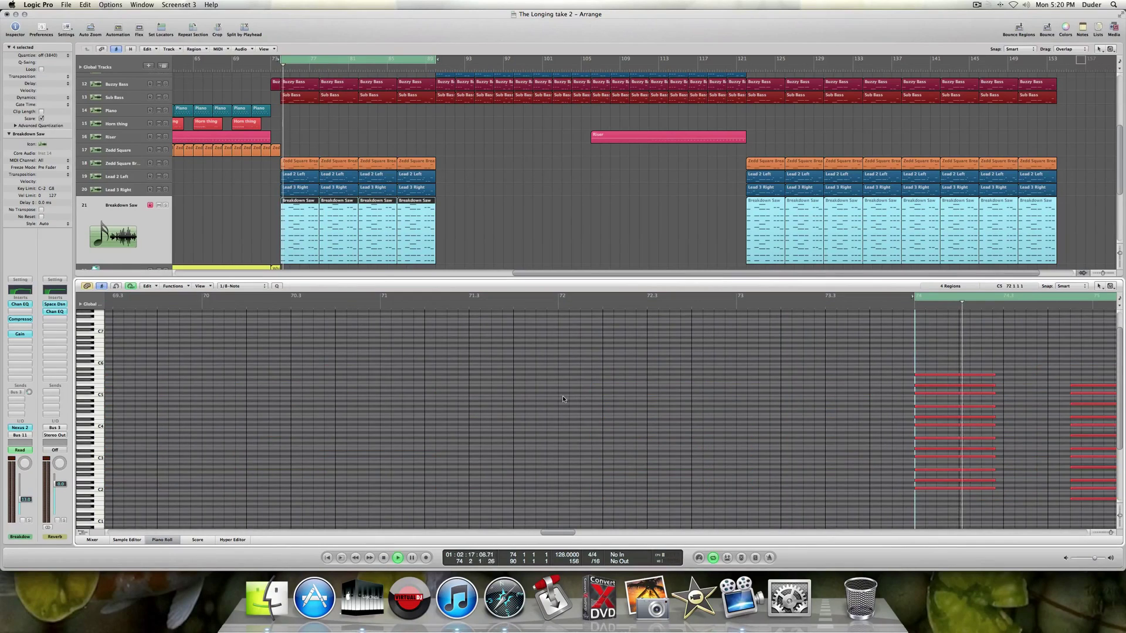
pyautogui.click(166, 205)
pyautogui.press('space')
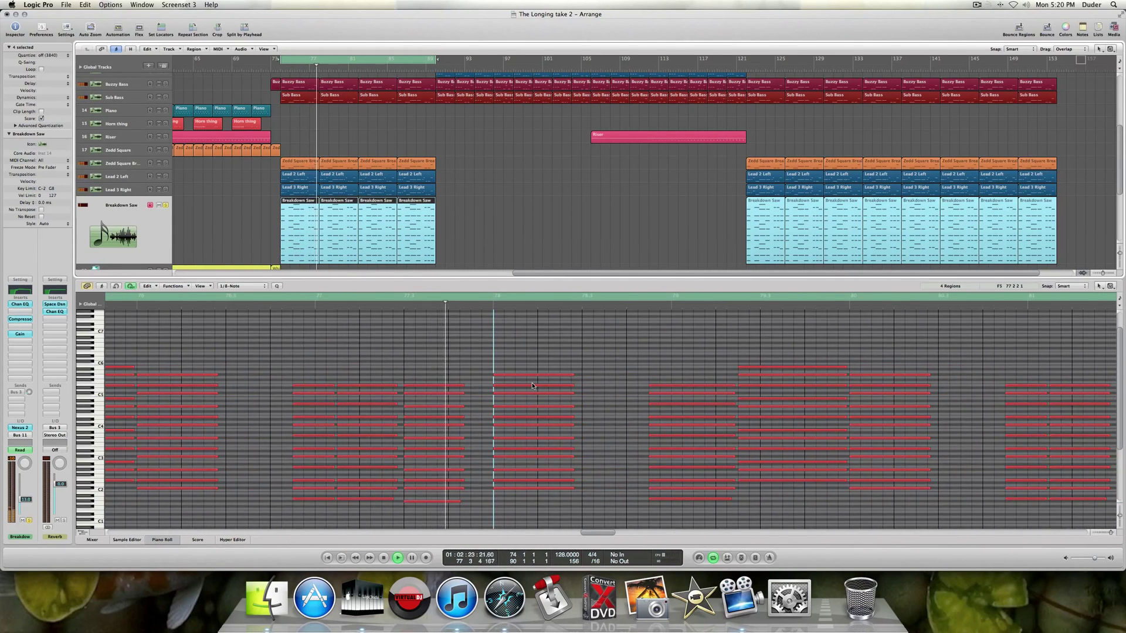
pyautogui.press('space')
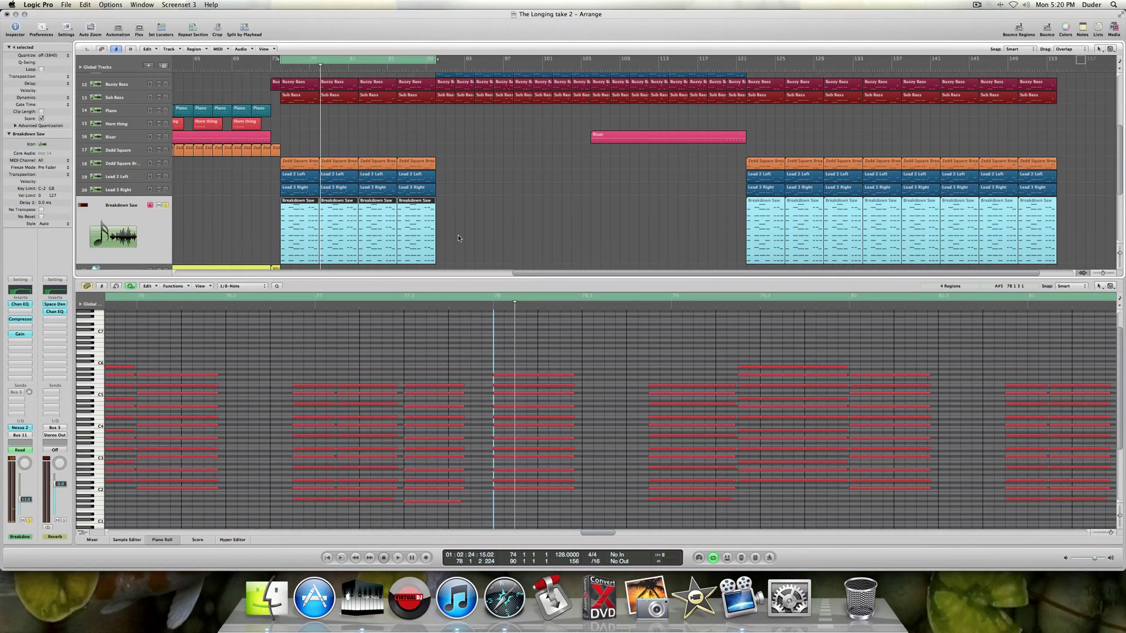
# Turn off Breakdown Saw's solo, re-enable its Bus 3 send, and close the Piano Roll.
pyautogui.click(165, 204)
pyautogui.click(17, 393)
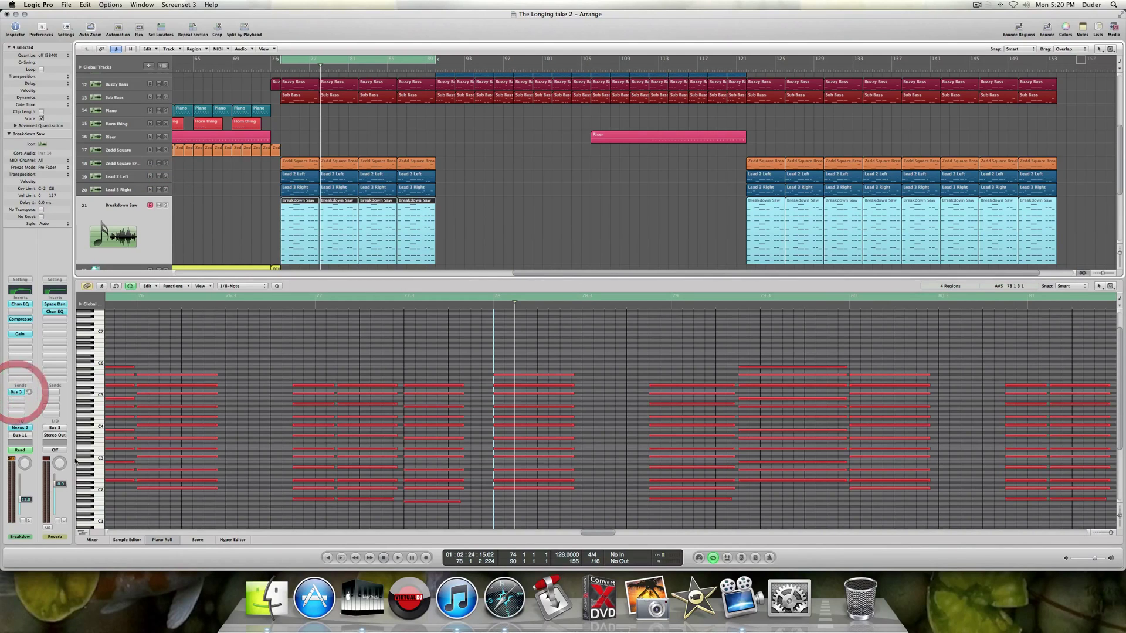
pyautogui.click(153, 540)
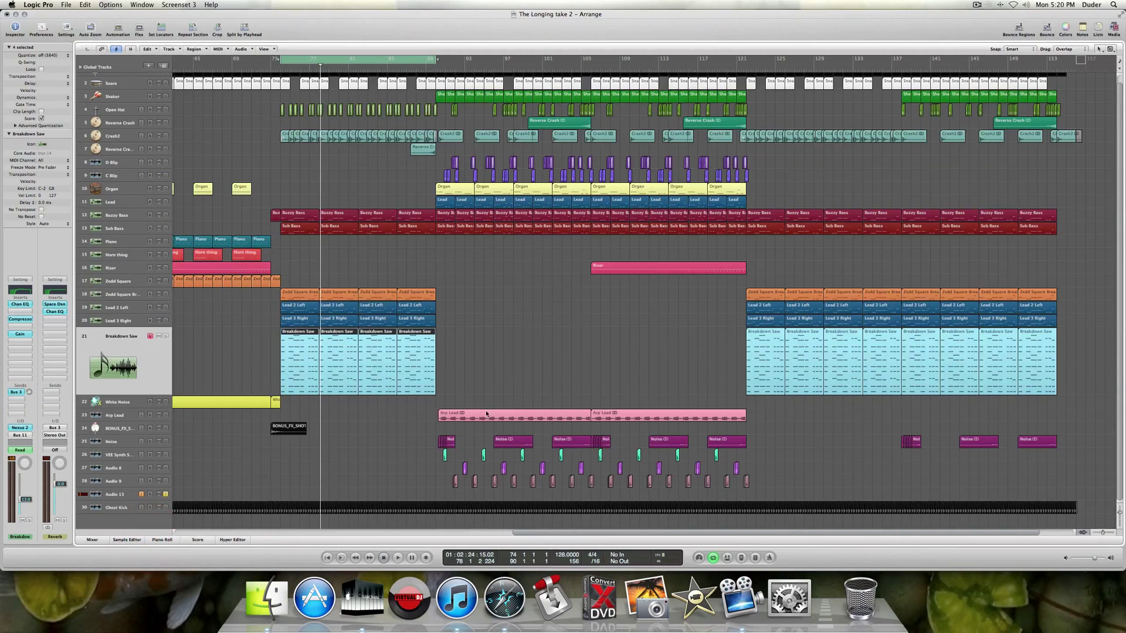
# Play the full breakdown from bar 74, turn off Audio 13's solo, and stop playback.
pyautogui.scroll(1, 454, 397)
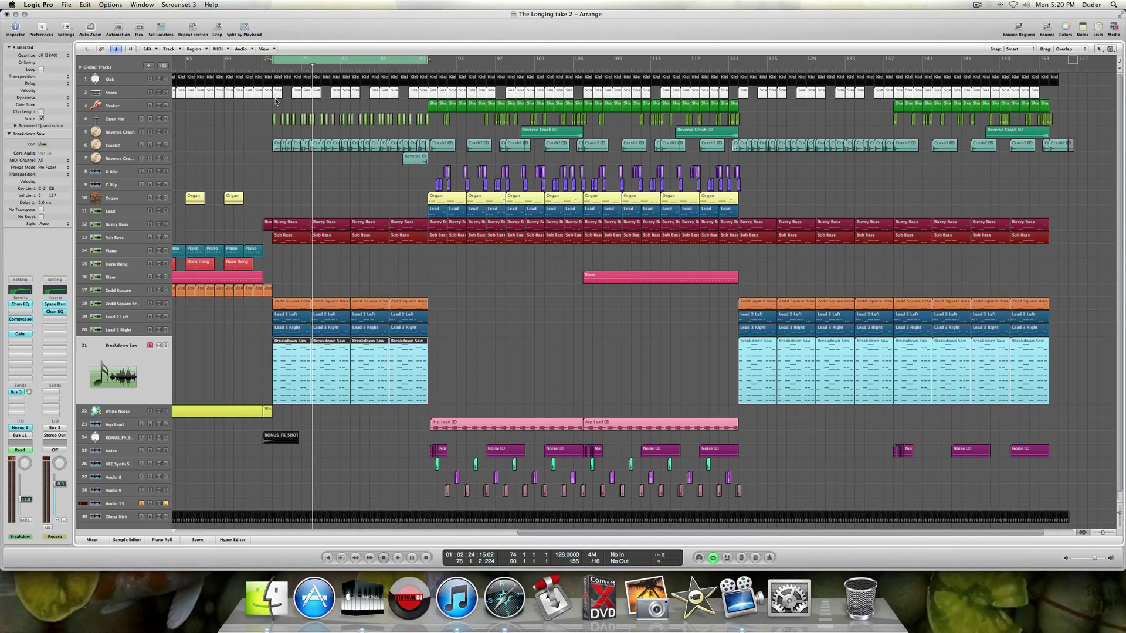
pyautogui.click(269, 121)
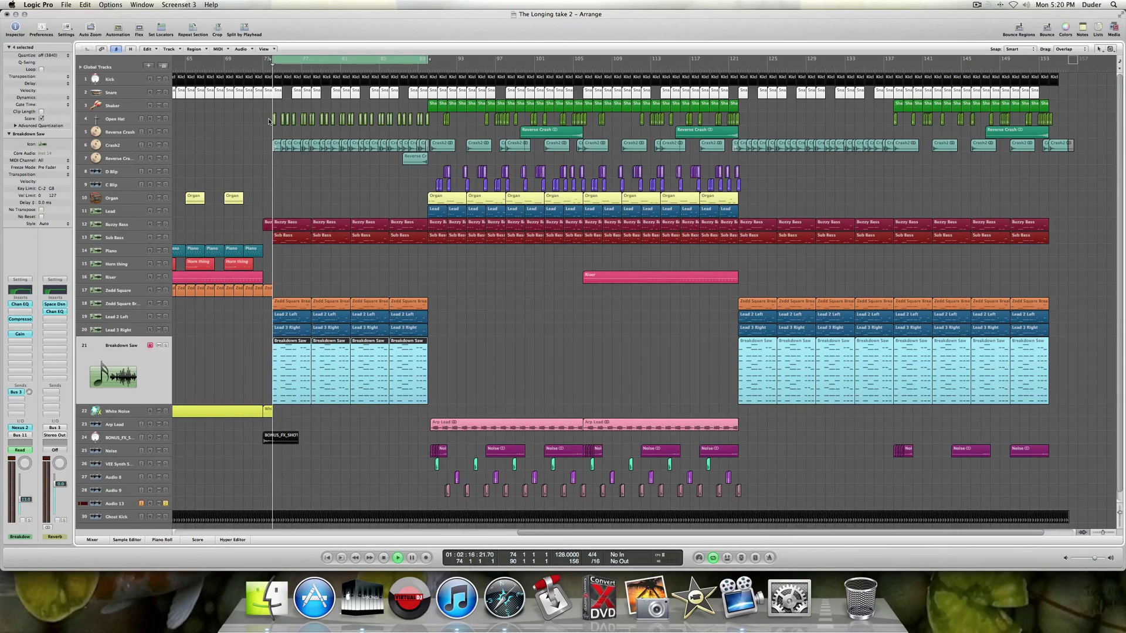
pyautogui.click(166, 504)
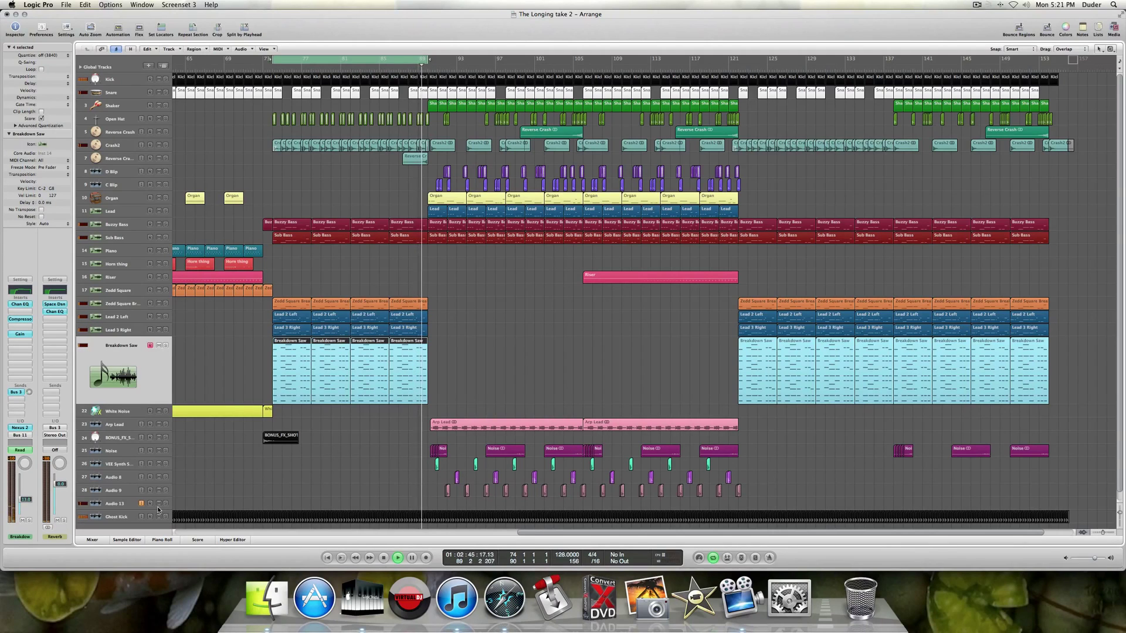
pyautogui.press('space')
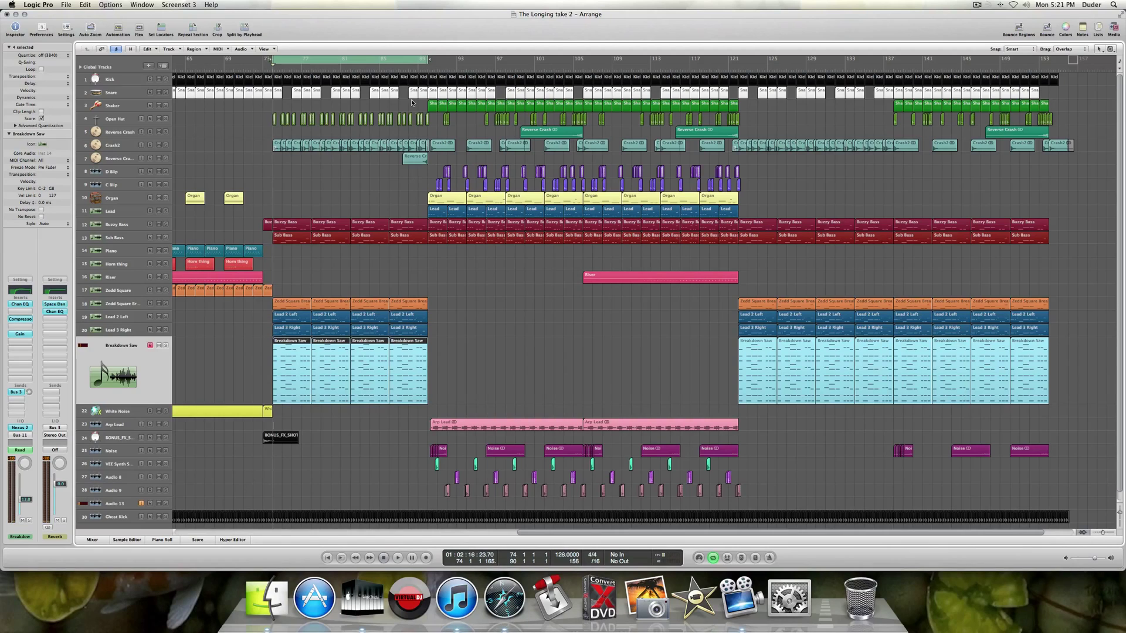
pyautogui.moveTo(359, 61); pyautogui.dragTo(513, 59)
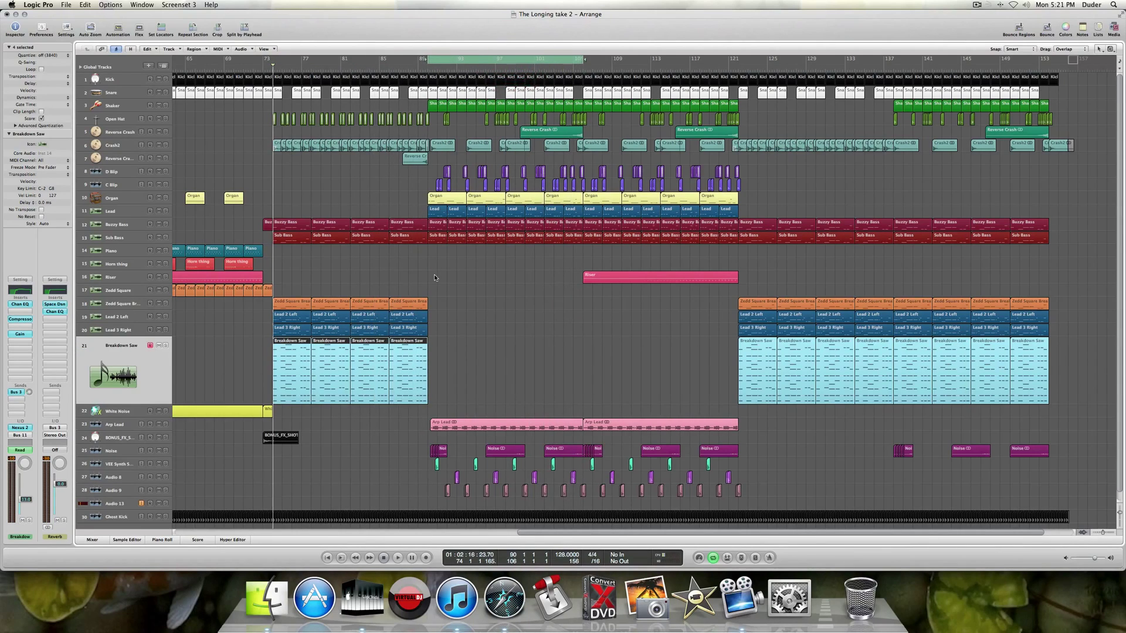
pyautogui.hscroll(-15, 445, 205)
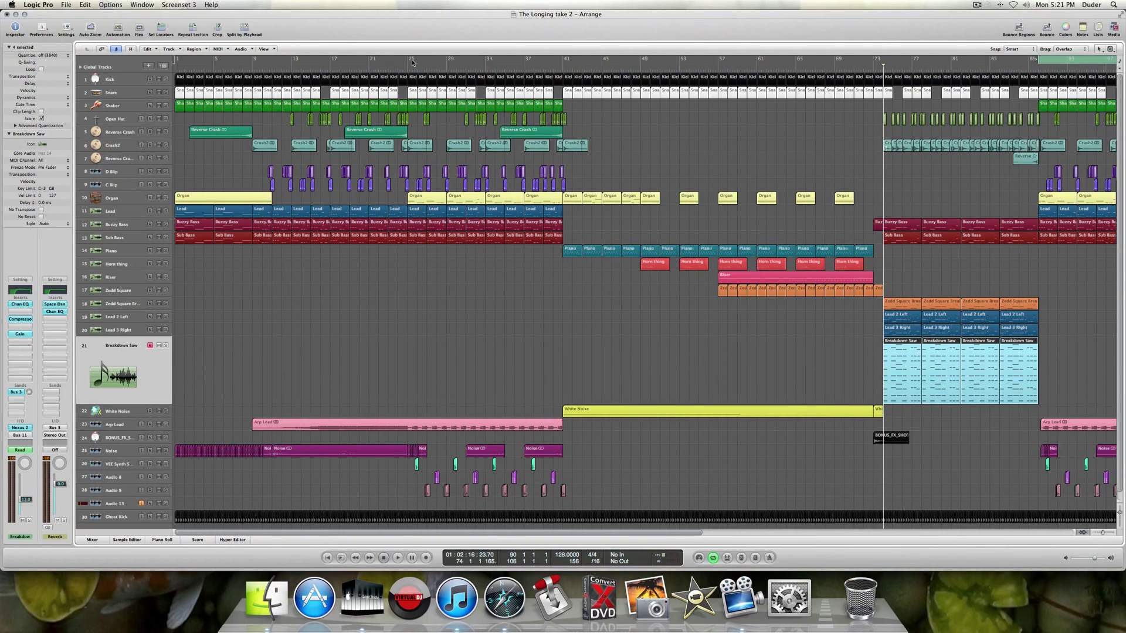
pyautogui.moveTo(412, 62); pyautogui.dragTo(566, 73)
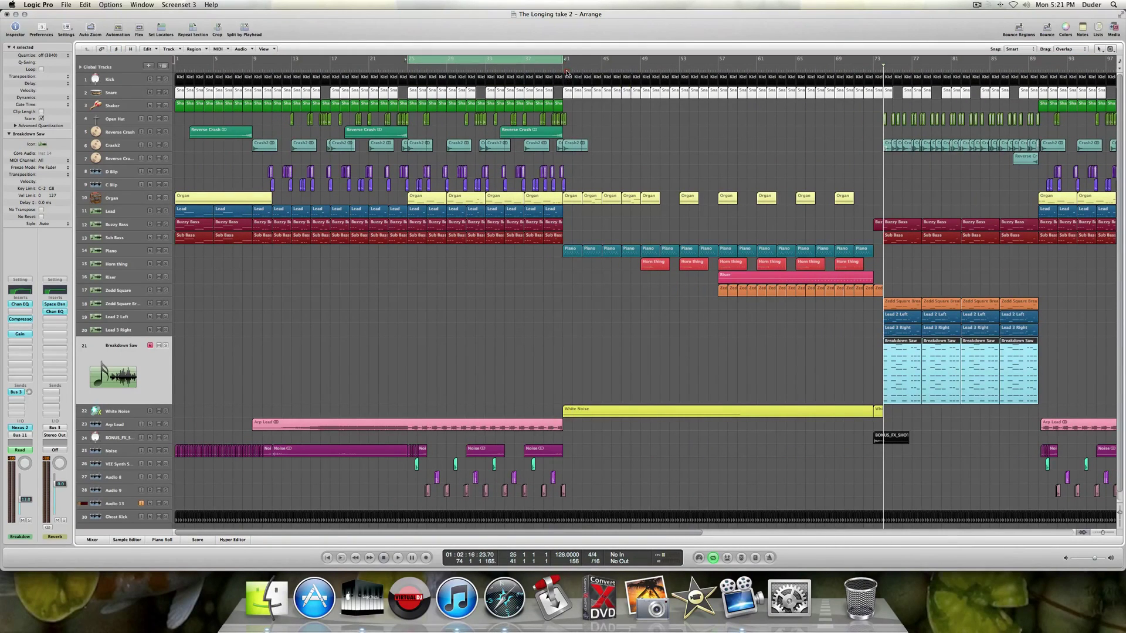
# Set the cycle range to bars 90 through 122, over the section after the breakdown, and start playback.
pyautogui.hscroll(12, 528, 74)
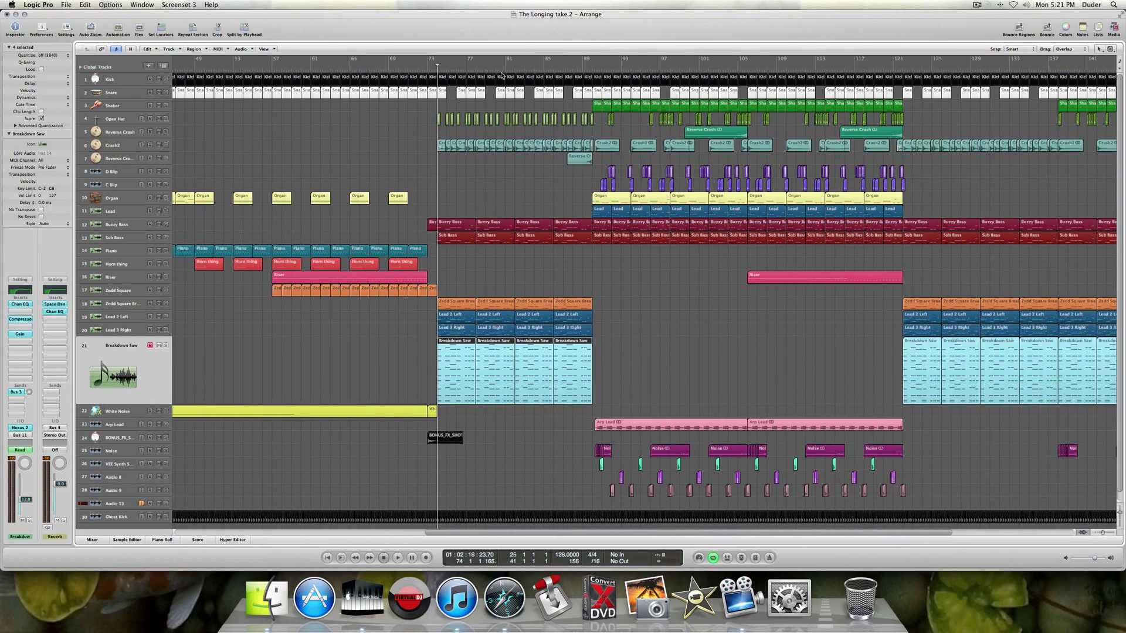
pyautogui.moveTo(583, 62); pyautogui.dragTo(907, 79)
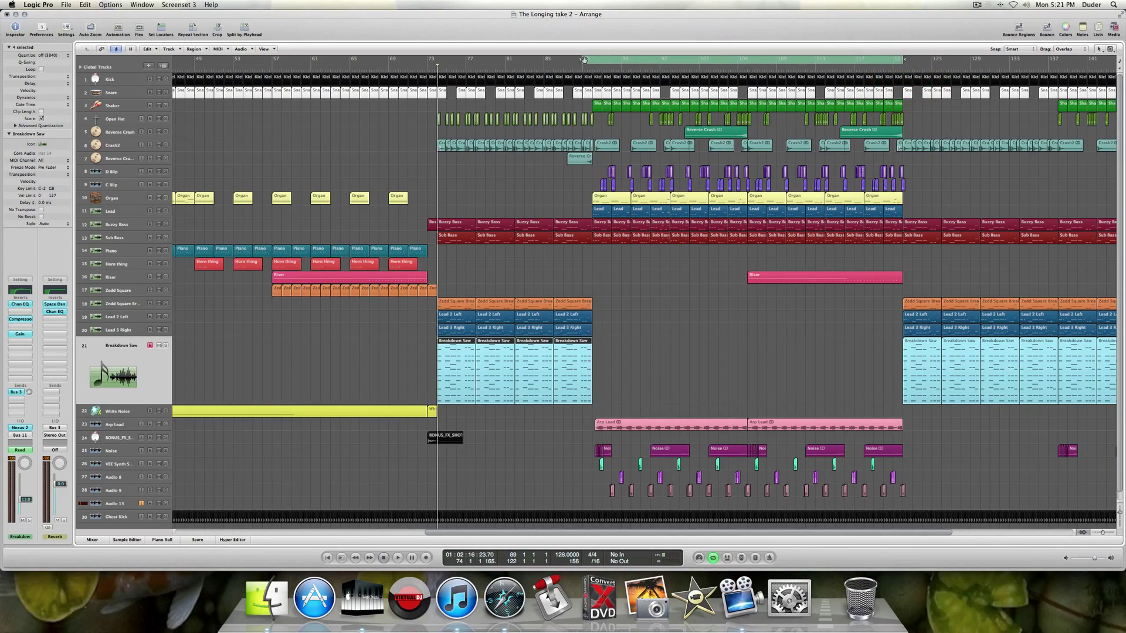
pyautogui.moveTo(584, 60); pyautogui.dragTo(592, 59)
pyautogui.hscroll(3, 742, 305)
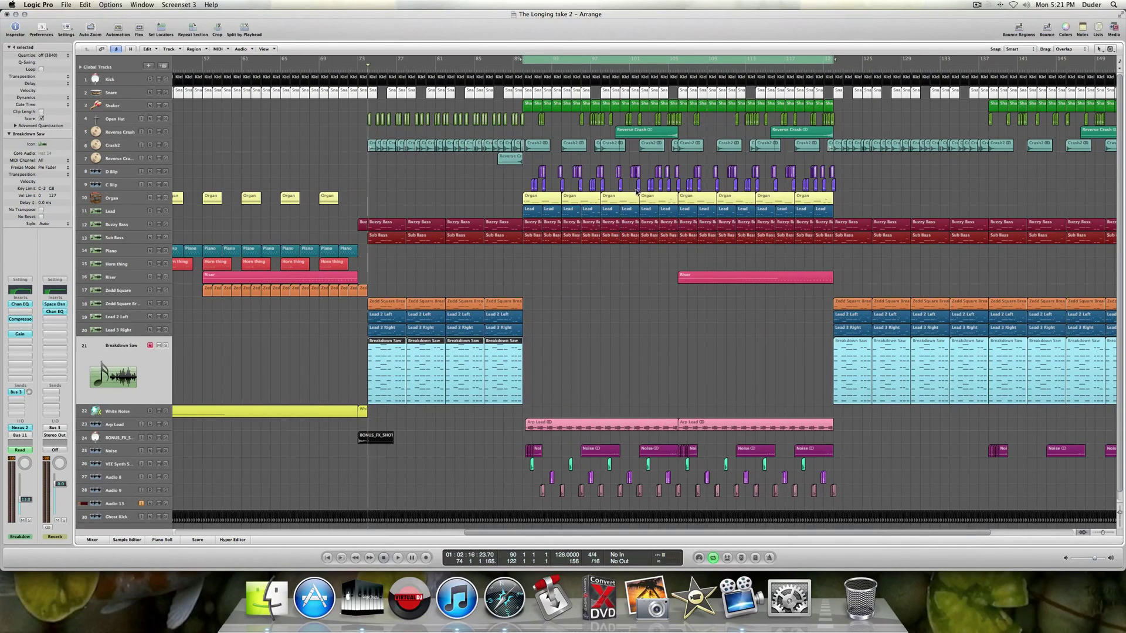
pyautogui.press('space')
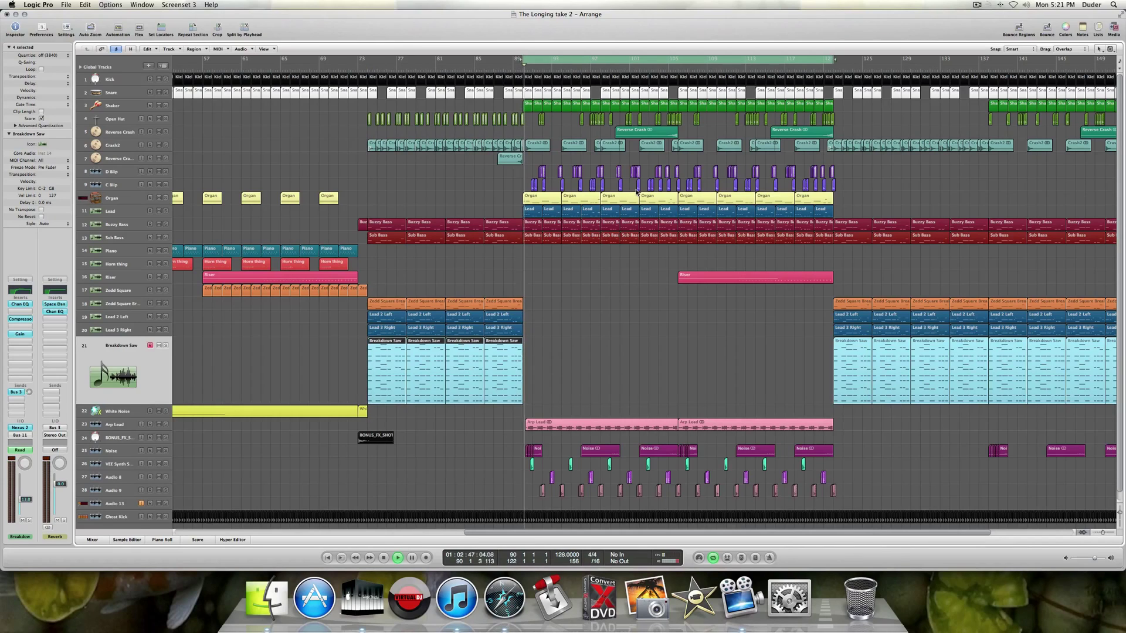
# Open the Kick region near bar 97 in the Piano Roll during playback, check its hit pattern, and stop playback.
pyautogui.click(597, 82)
pyautogui.doubleClick(596, 82)
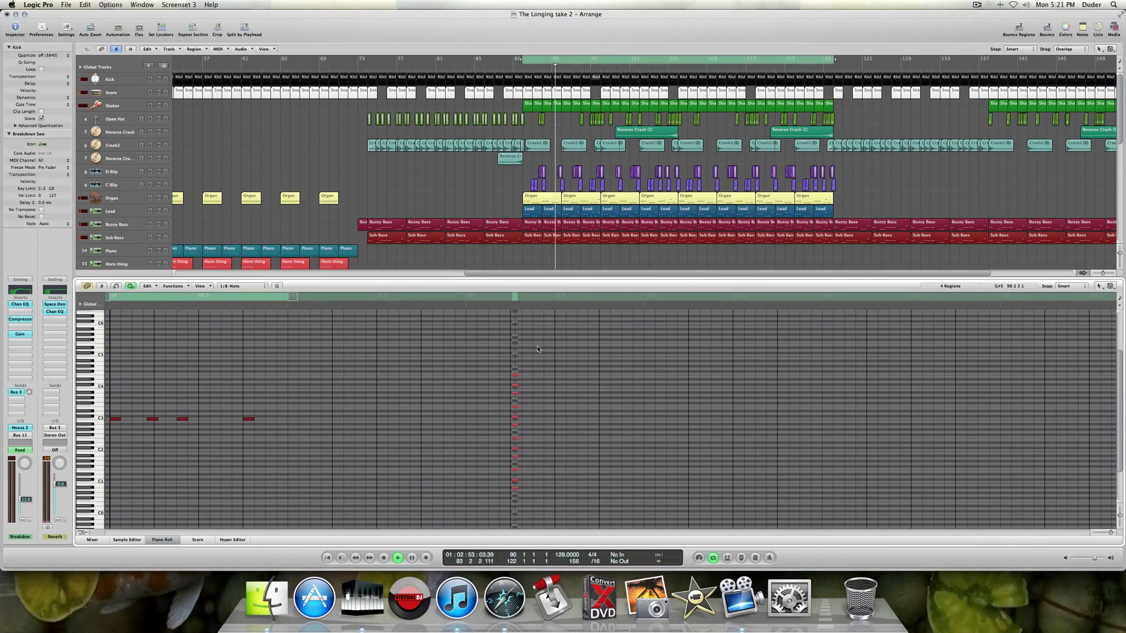
pyautogui.moveTo(1110, 535); pyautogui.dragTo(1107, 534)
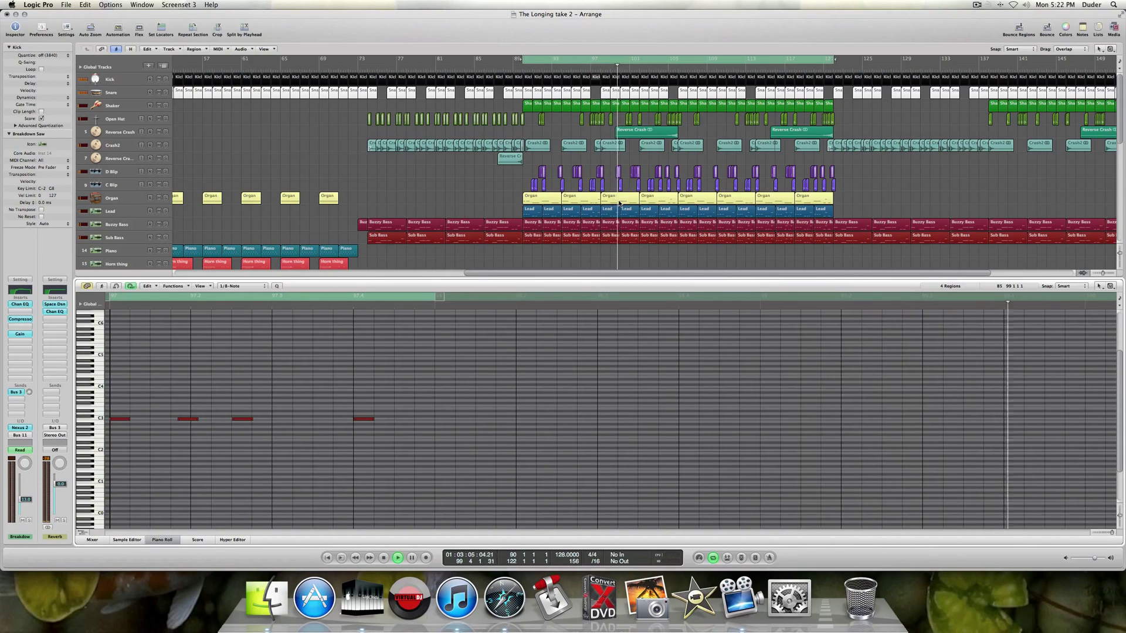
pyautogui.press('space')
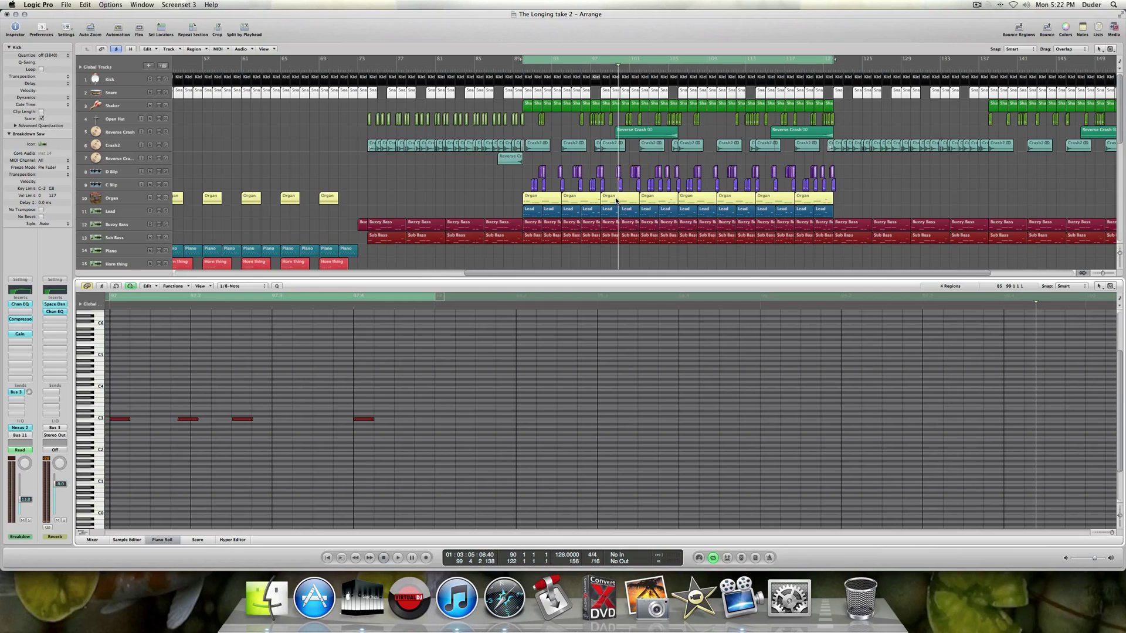
# Show the chords of the Organ region at bar 98 in the Piano Roll, with the whole region in view.
pyautogui.click(616, 201)
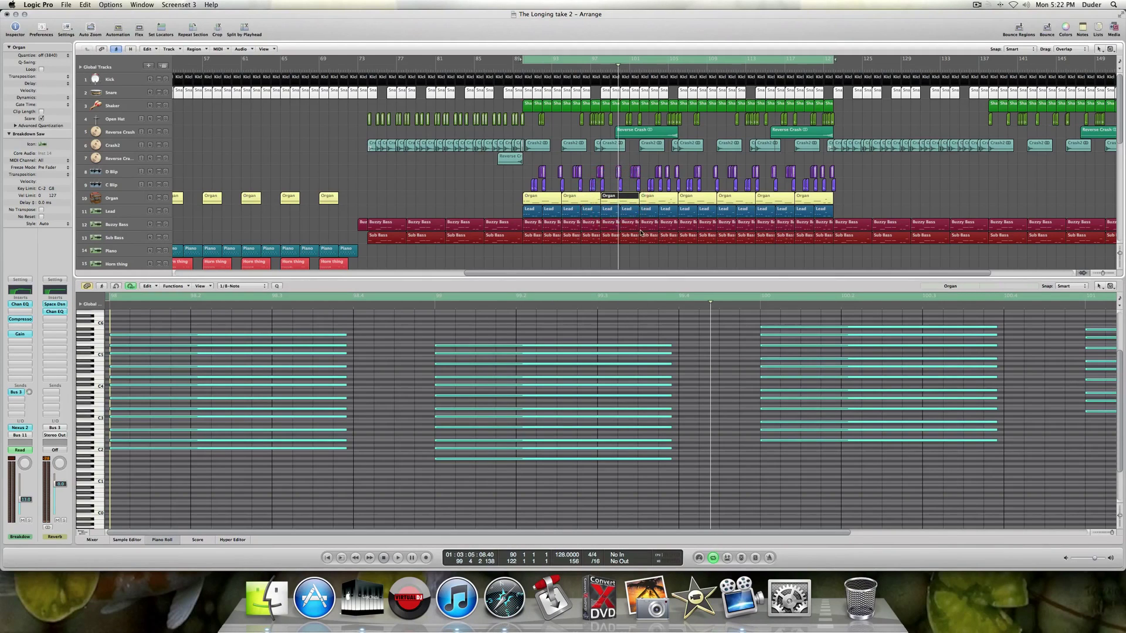
pyautogui.moveTo(1113, 535); pyautogui.dragTo(1101, 534)
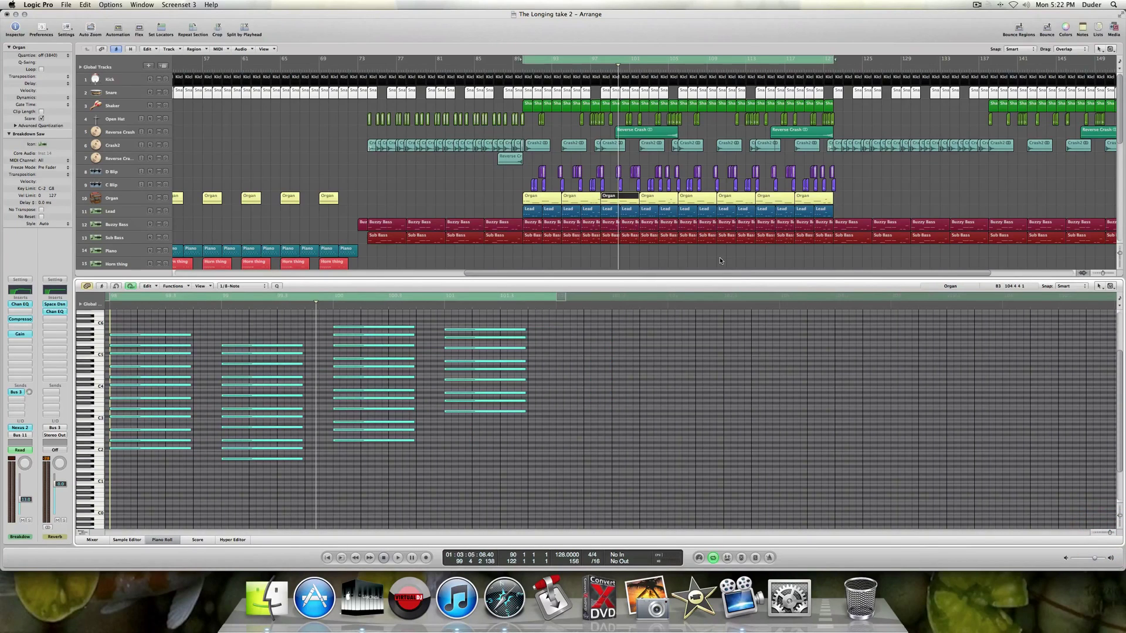
pyautogui.scroll(-3, 719, 256)
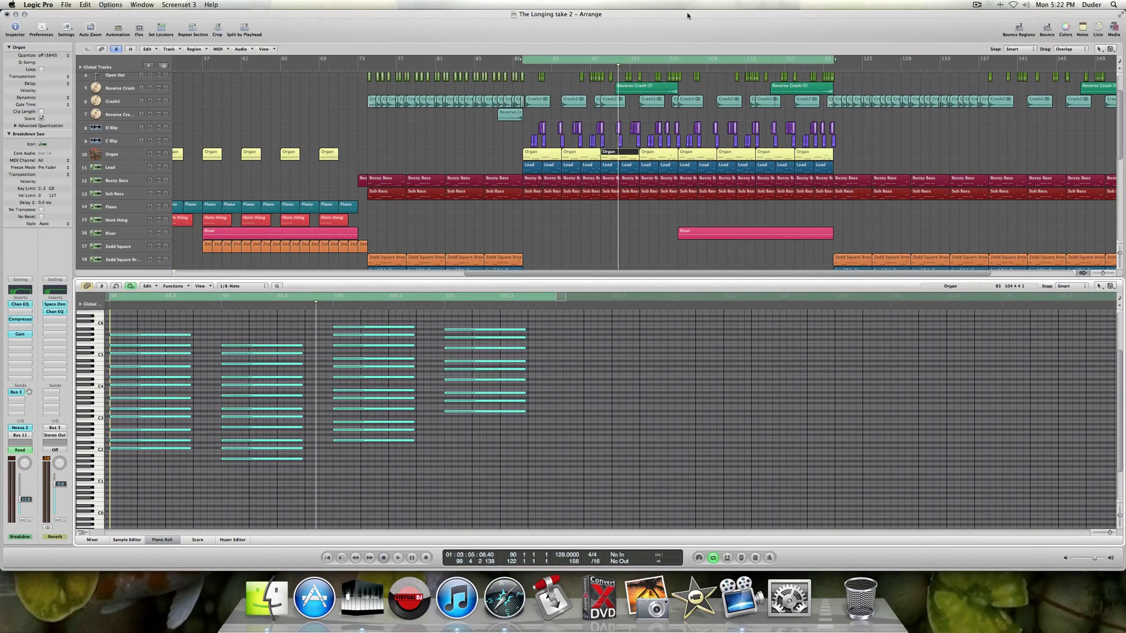
# Resume playback from about bar 105 and close the Piano Roll.
pyautogui.press('space')
pyautogui.click(669, 63)
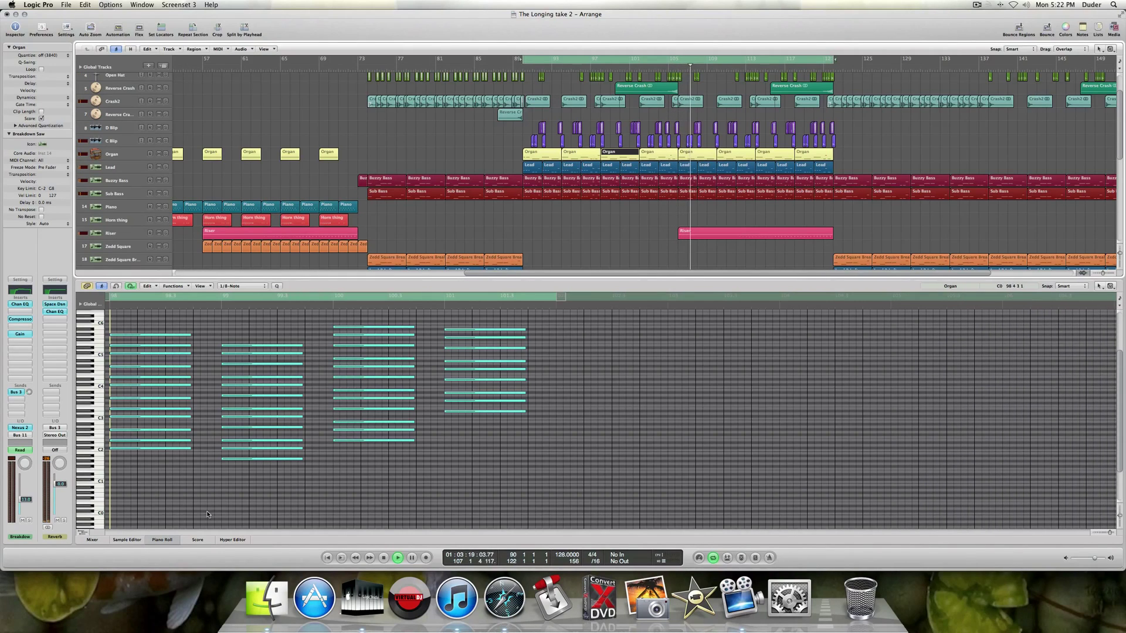
pyautogui.click(161, 539)
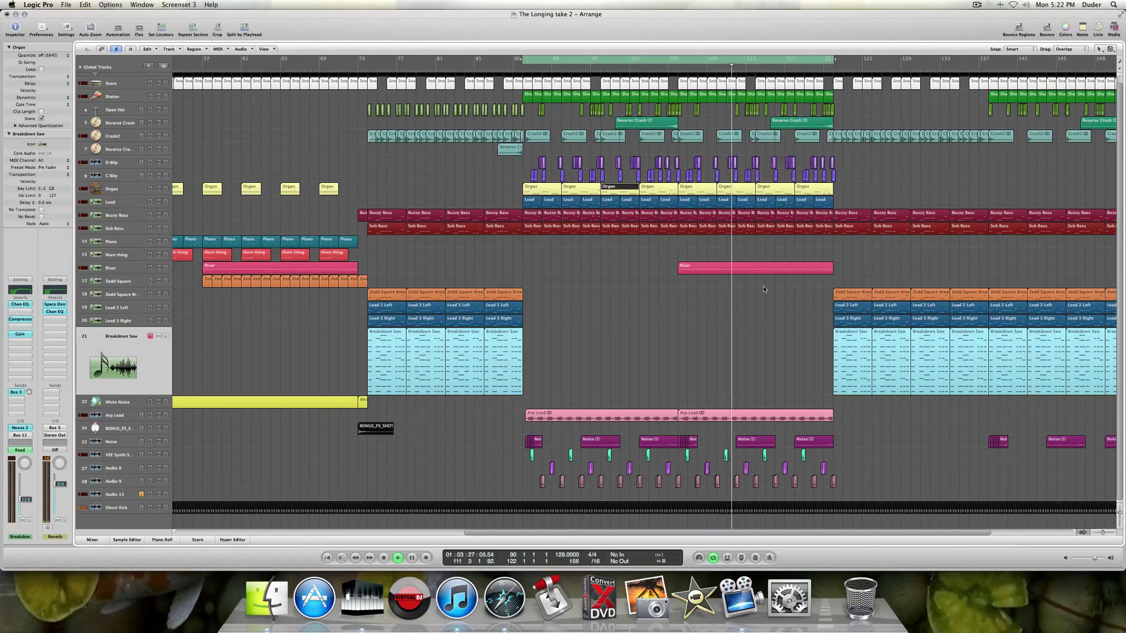
# Open the Riser region at bar 106 in the Piano Roll and display its full pitch bender curve below the note.
pyautogui.click(751, 271)
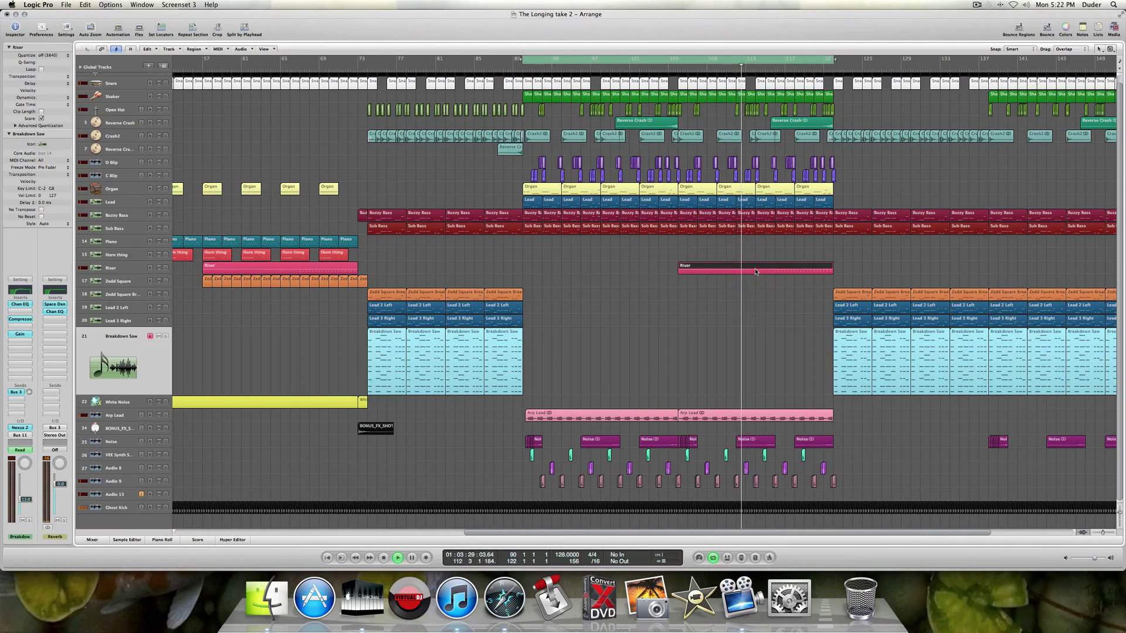
pyautogui.doubleClick(755, 268)
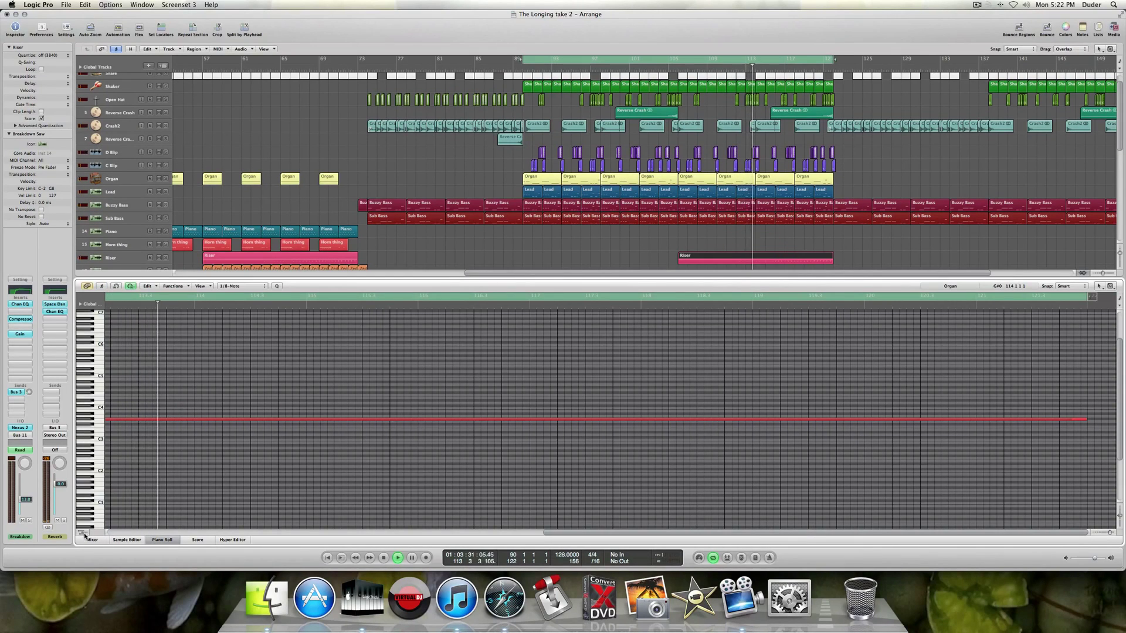
pyautogui.click(82, 533)
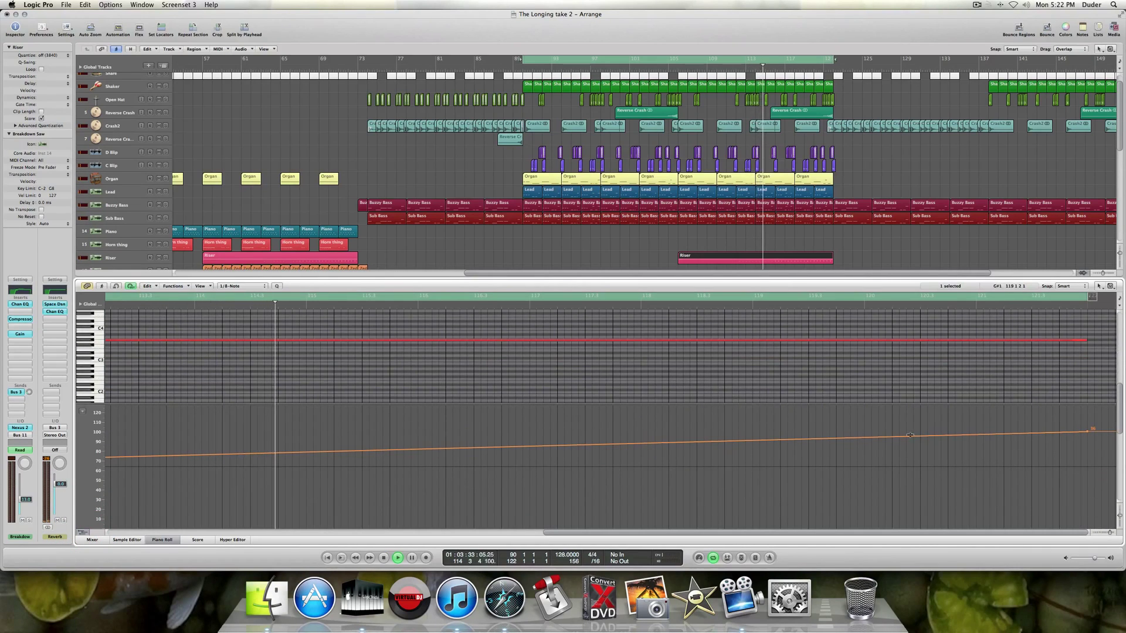
pyautogui.moveTo(1109, 533); pyautogui.dragTo(1106, 534)
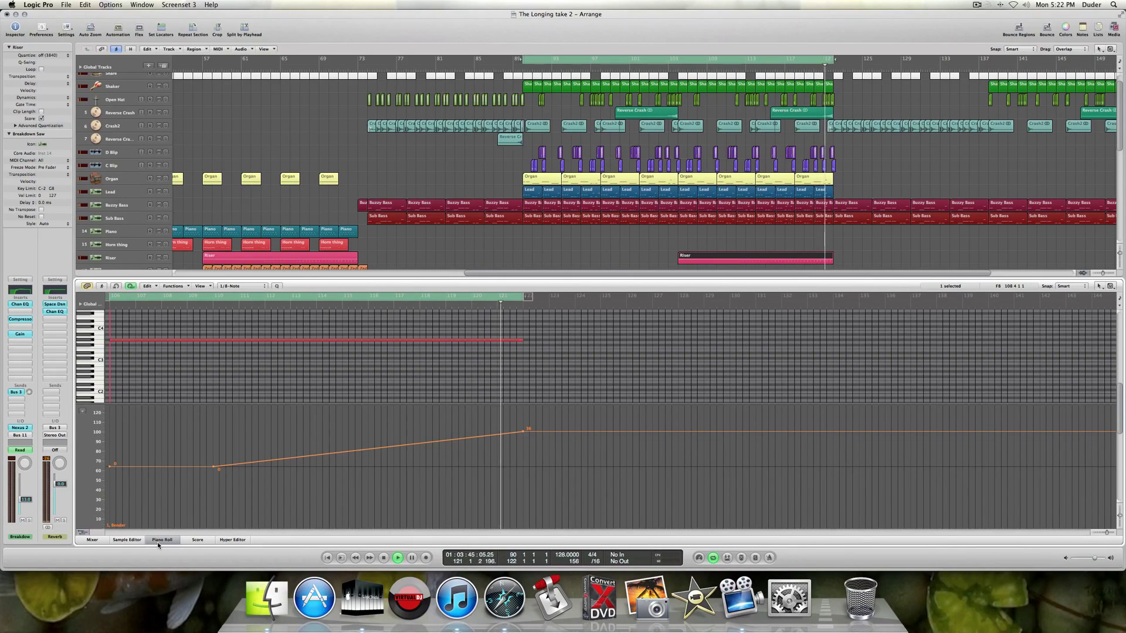
# Stop playback, close the Piano Roll, and compare the post-breakdown section with the start of the arrangement.
pyautogui.press('space')
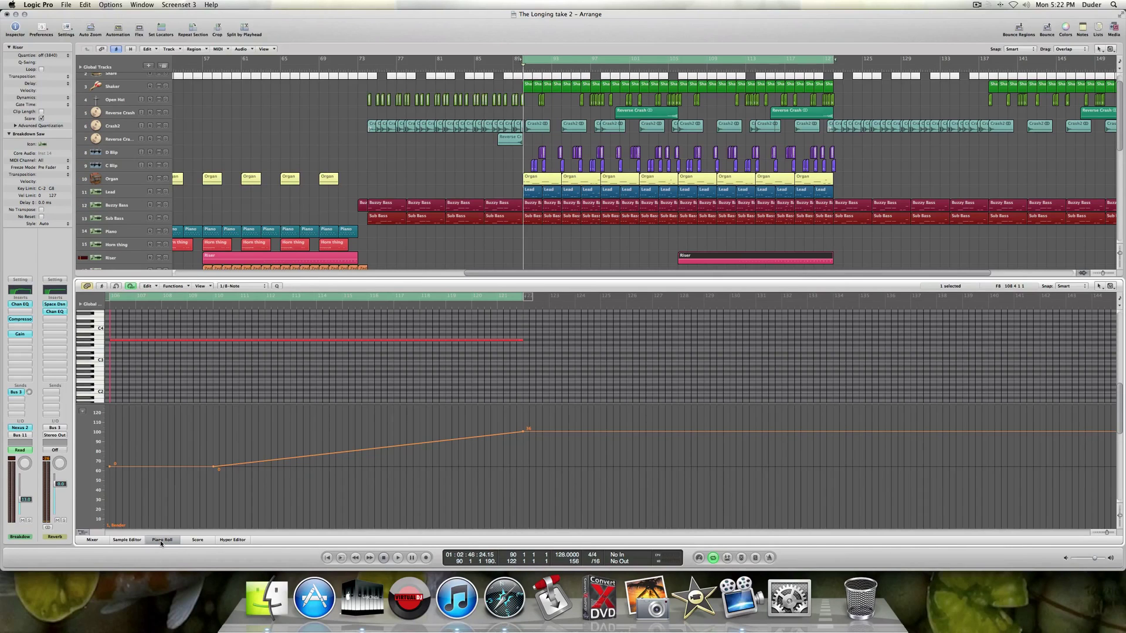
pyautogui.click(161, 540)
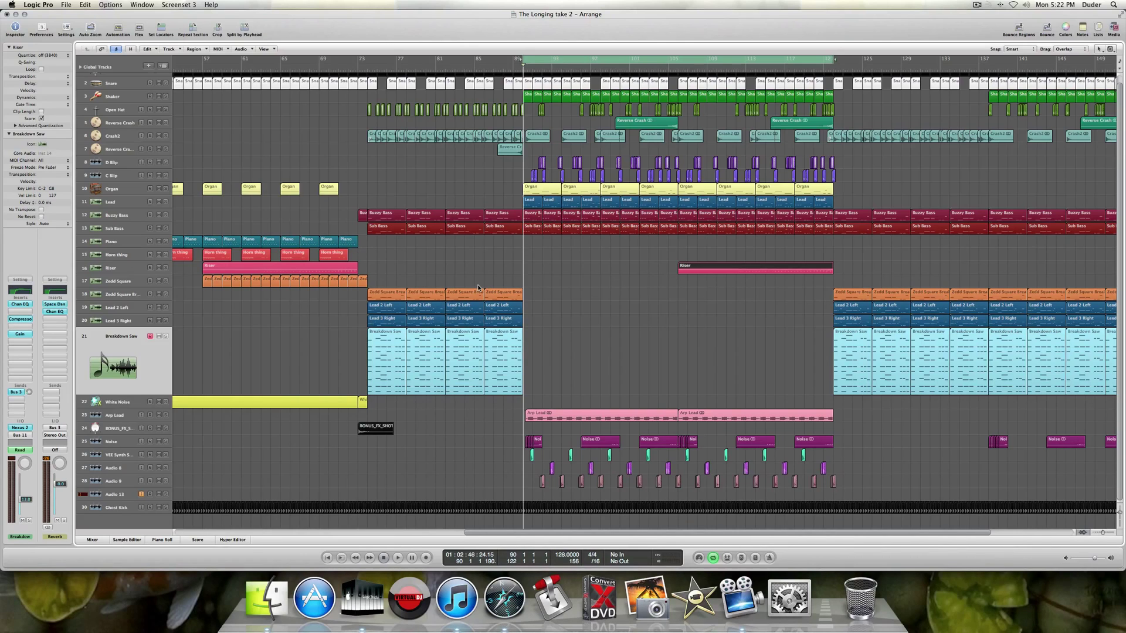
pyautogui.hscroll(-10, 478, 288)
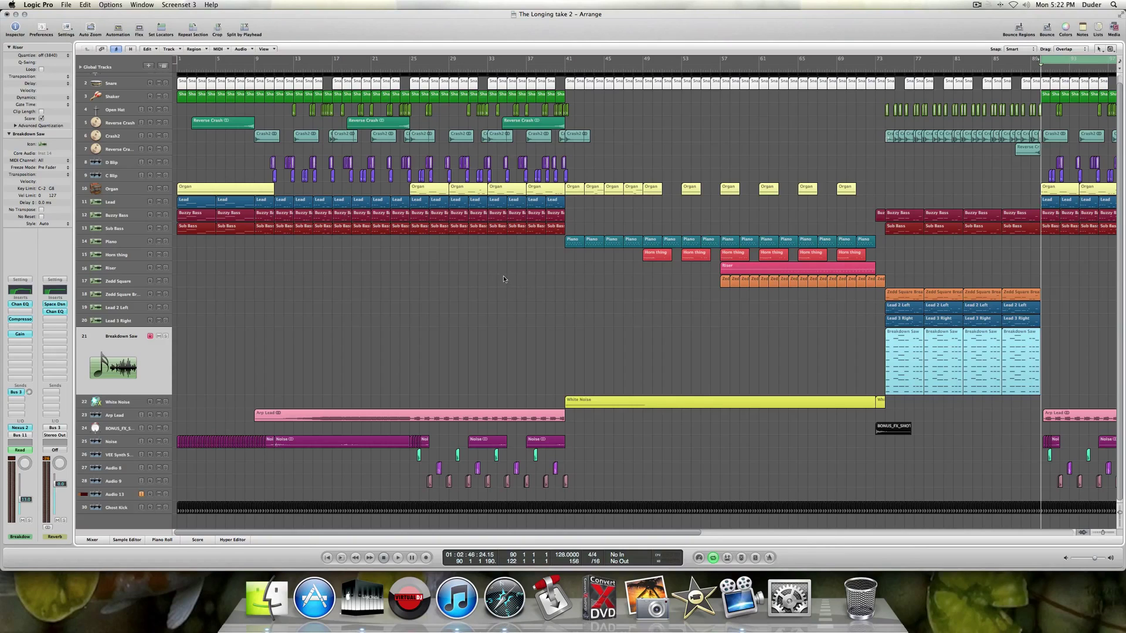
pyautogui.hscroll(10, 504, 280)
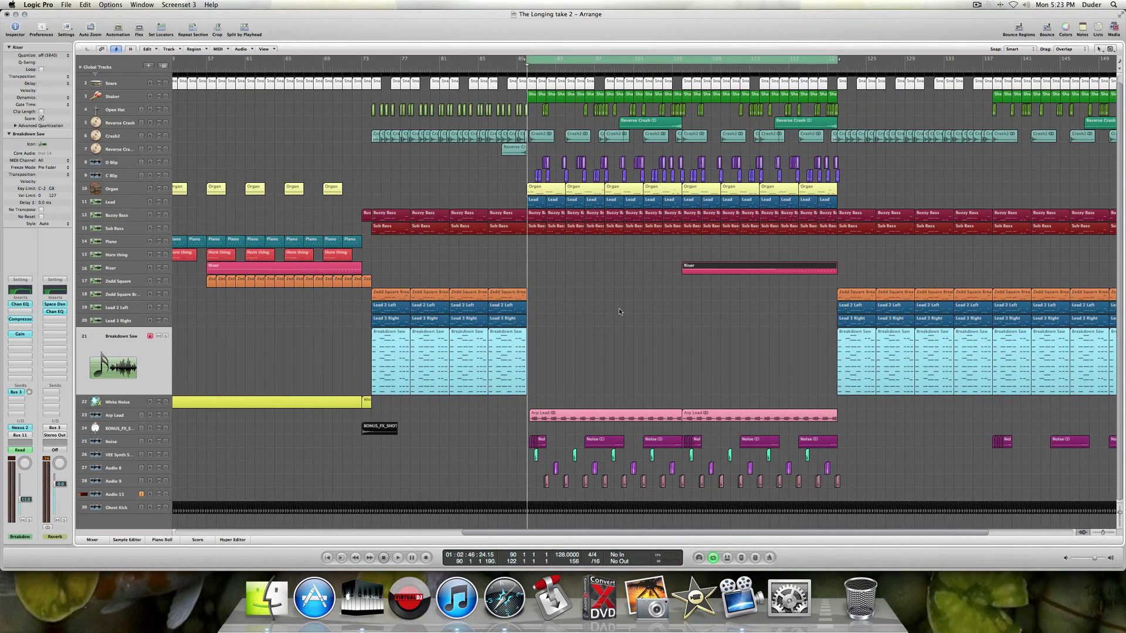
pyautogui.hscroll(1, 619, 311)
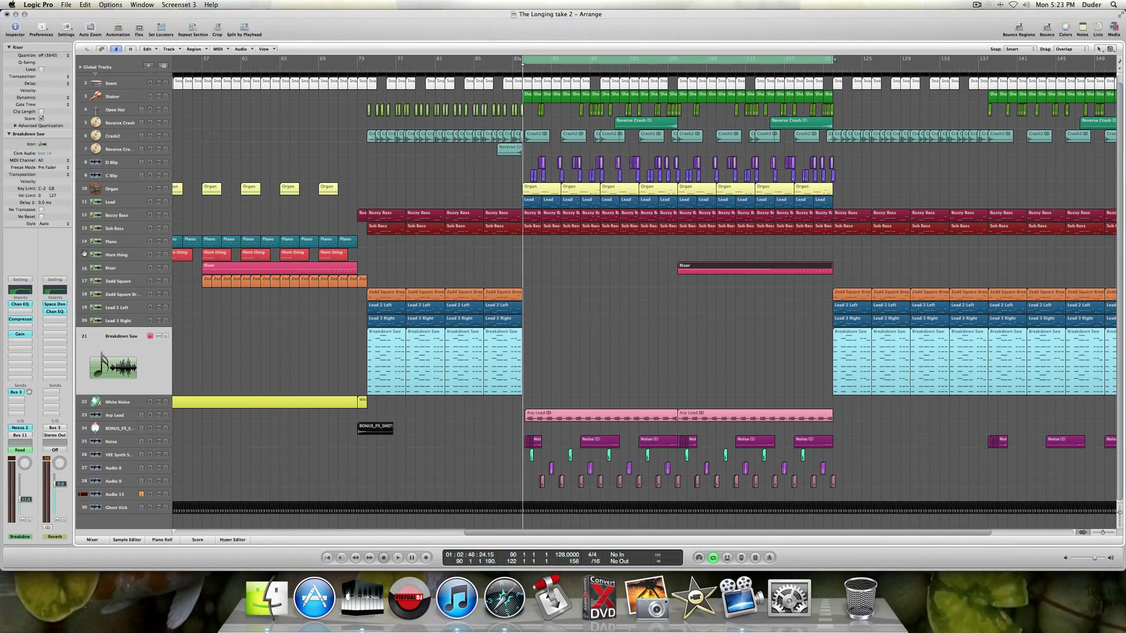
# Select the Riser track and display its pan automation.
pyautogui.click(115, 275)
pyautogui.click(112, 268)
pyautogui.press('a')
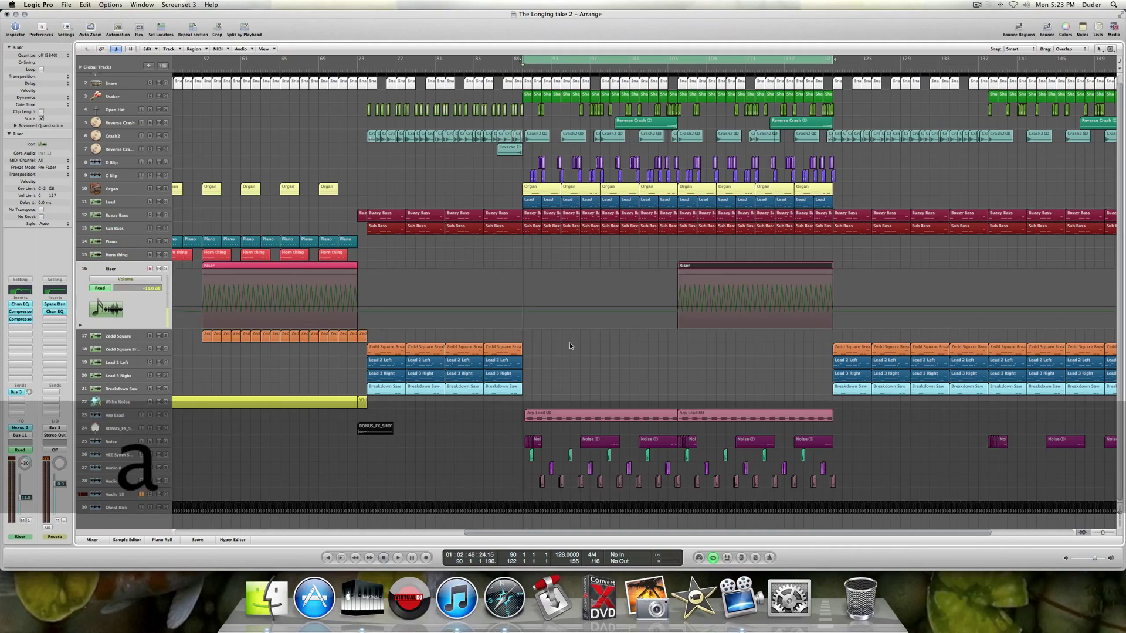
pyautogui.click(125, 279)
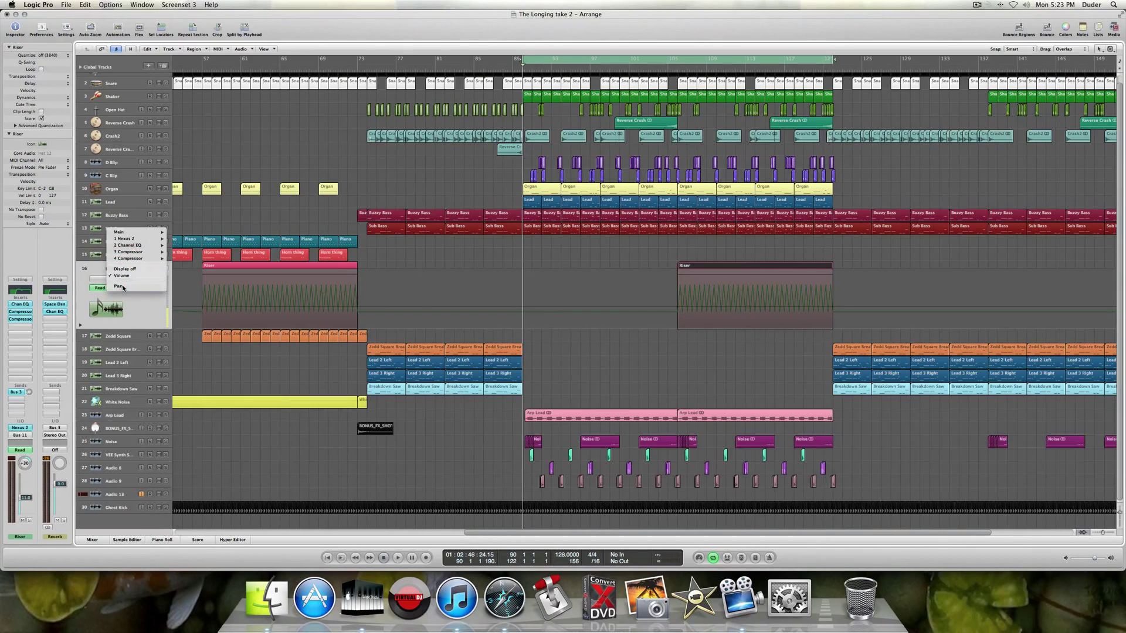
pyautogui.click(126, 287)
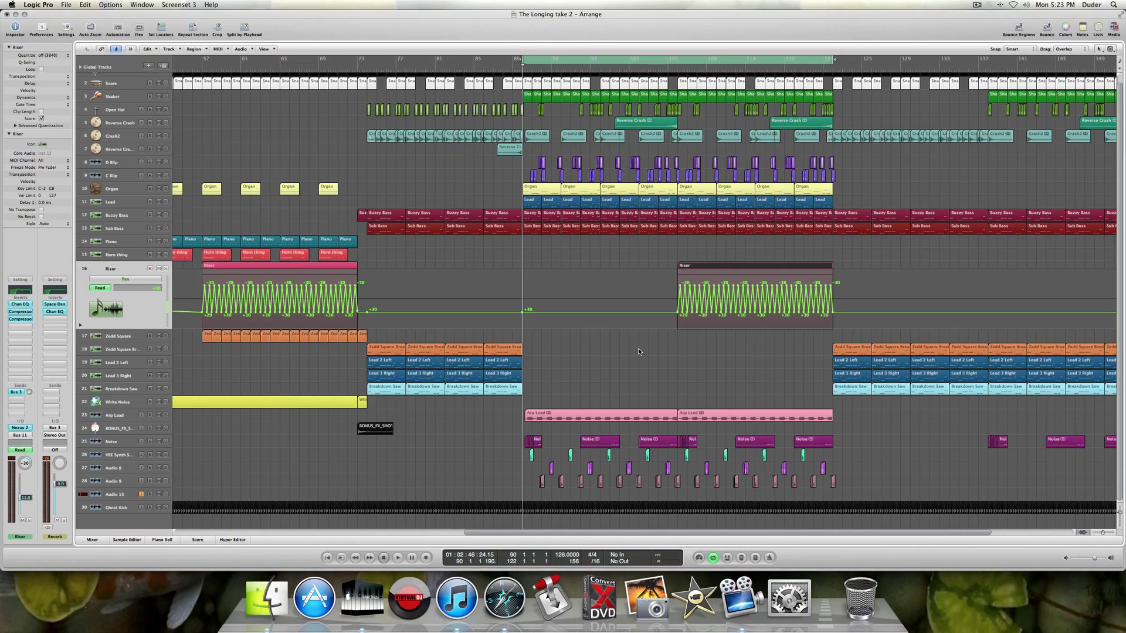
# Insert a Tremolo effect on the Riser track, try its depth up to 100%, and close the plug-in window.
pyautogui.click(17, 343)
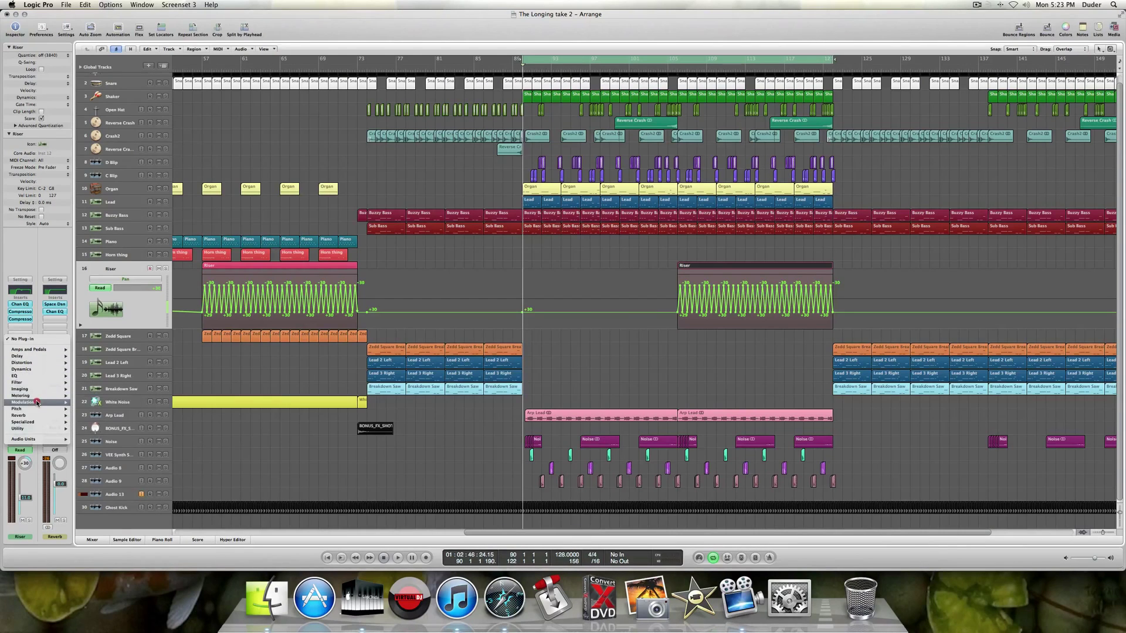
pyautogui.moveTo(36, 403)
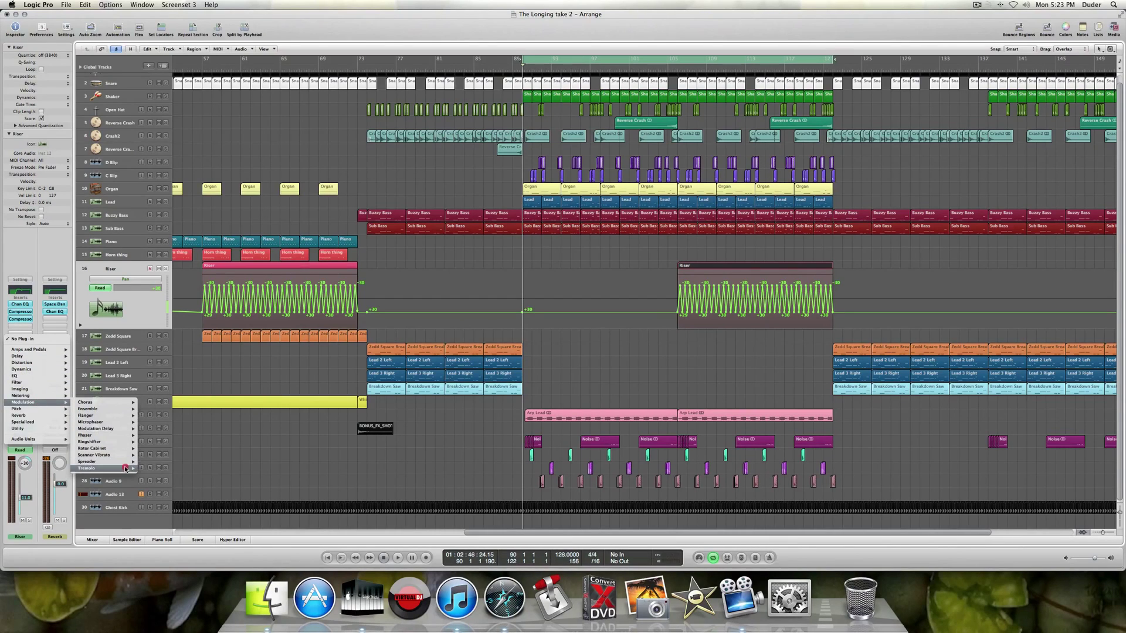
pyautogui.click(152, 469)
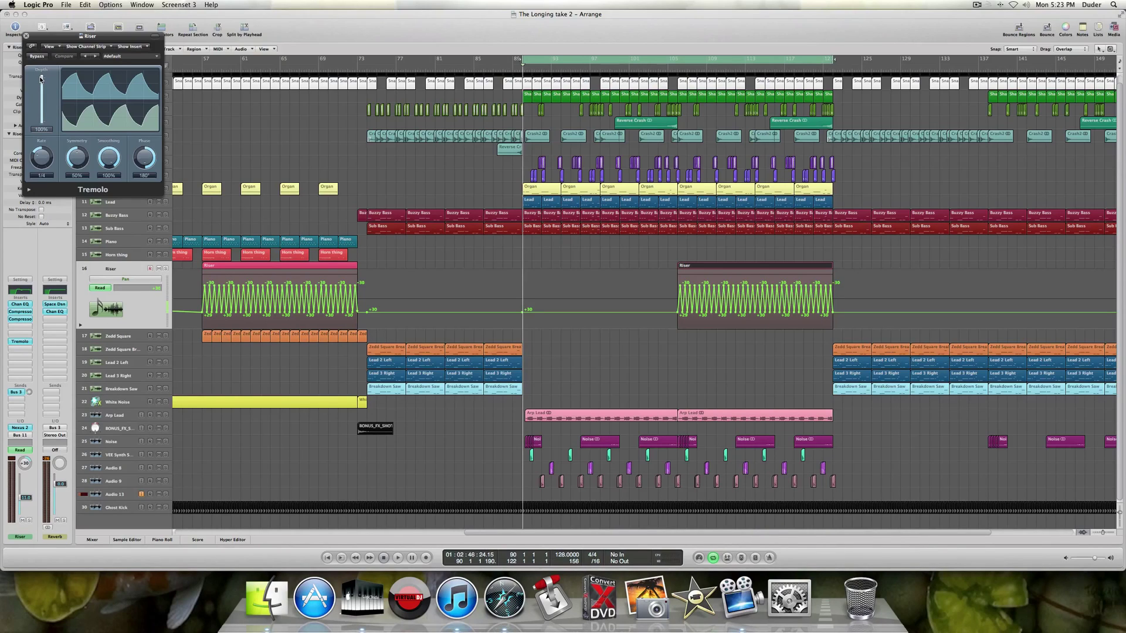
pyautogui.moveTo(41, 78); pyautogui.dragTo(41, 87)
pyautogui.moveTo(44, 79); pyautogui.dragTo(43, 72)
pyautogui.moveTo(41, 77)
pyautogui.mouseDown()
pyautogui.moveTo(41, 93)
pyautogui.moveTo(43, 69)
pyautogui.mouseUp()
pyautogui.click(26, 37)
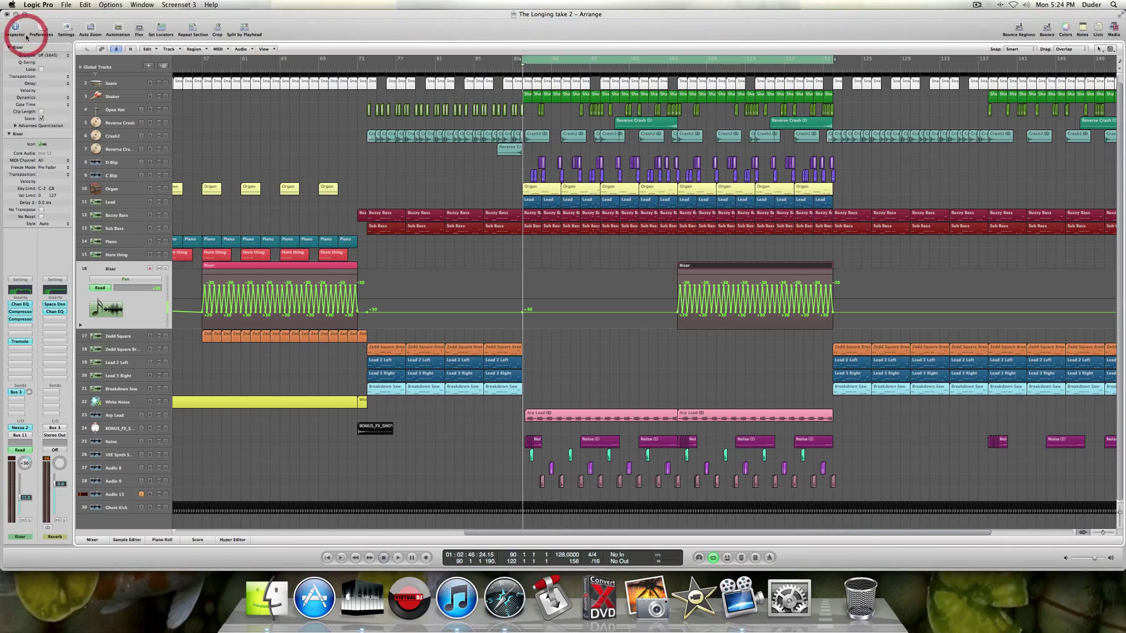
# Remove the Tremolo from the Riser track and hide the track automation.
pyautogui.click(26, 342)
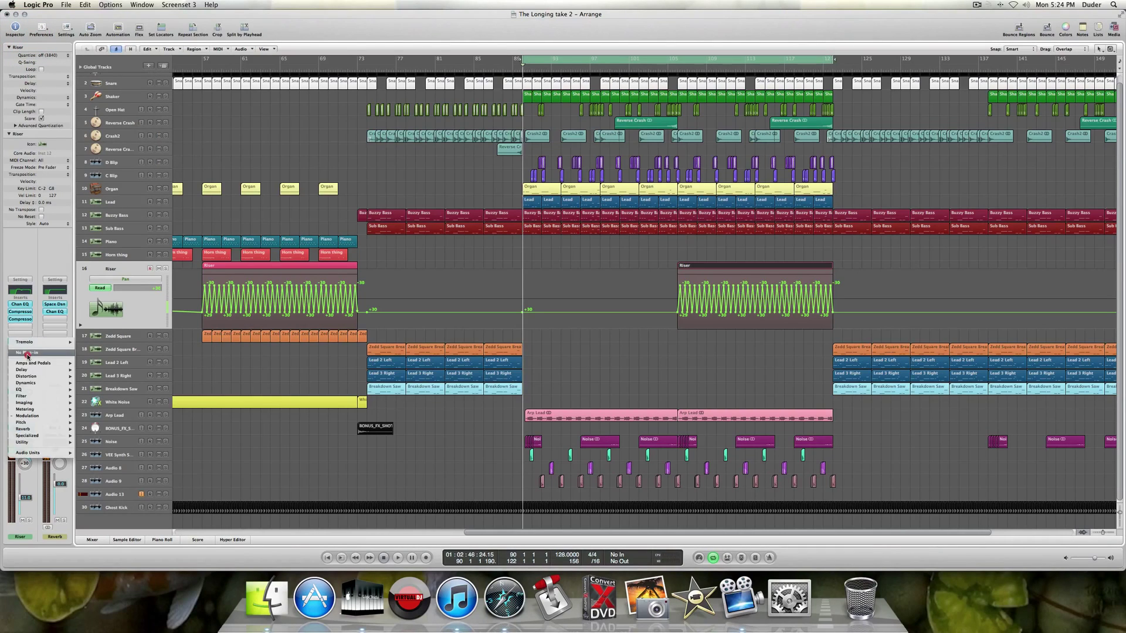
pyautogui.click(27, 353)
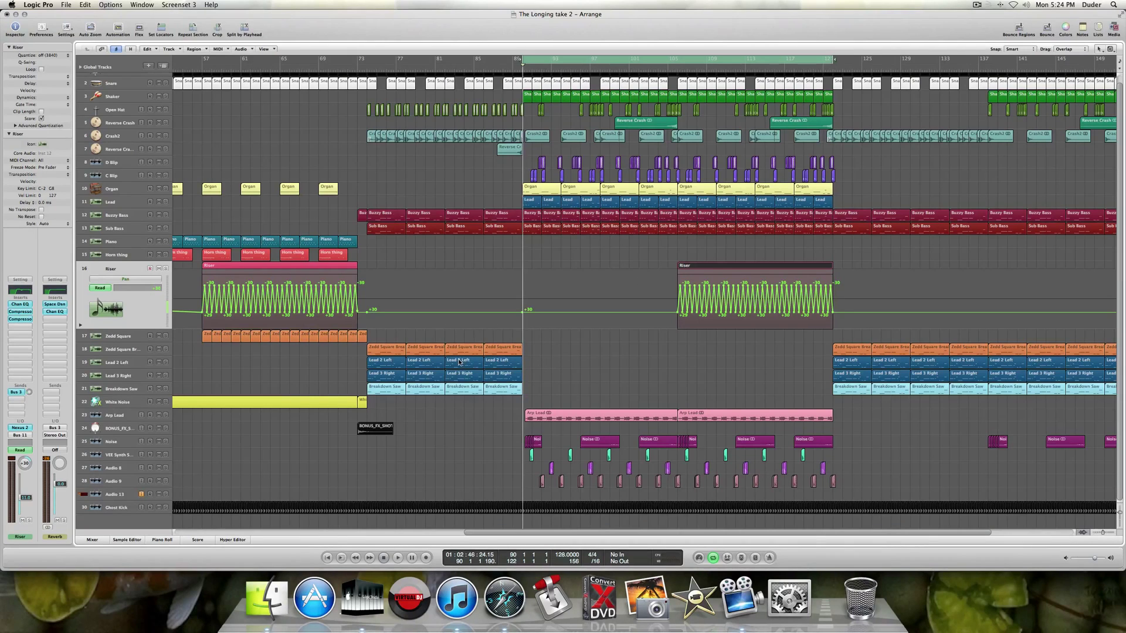
pyautogui.press('a')
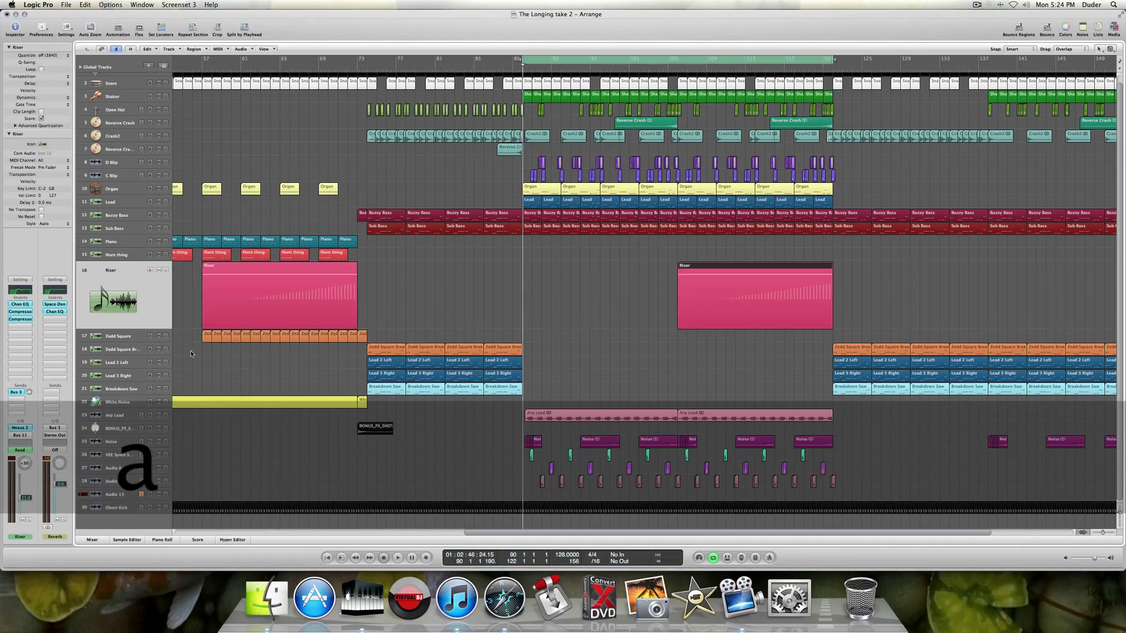
# Set the cycle range over the final section, bars 122 to 154, and then over the breakdown, bars 73 to 90.
pyautogui.hscroll(3, 573, 313)
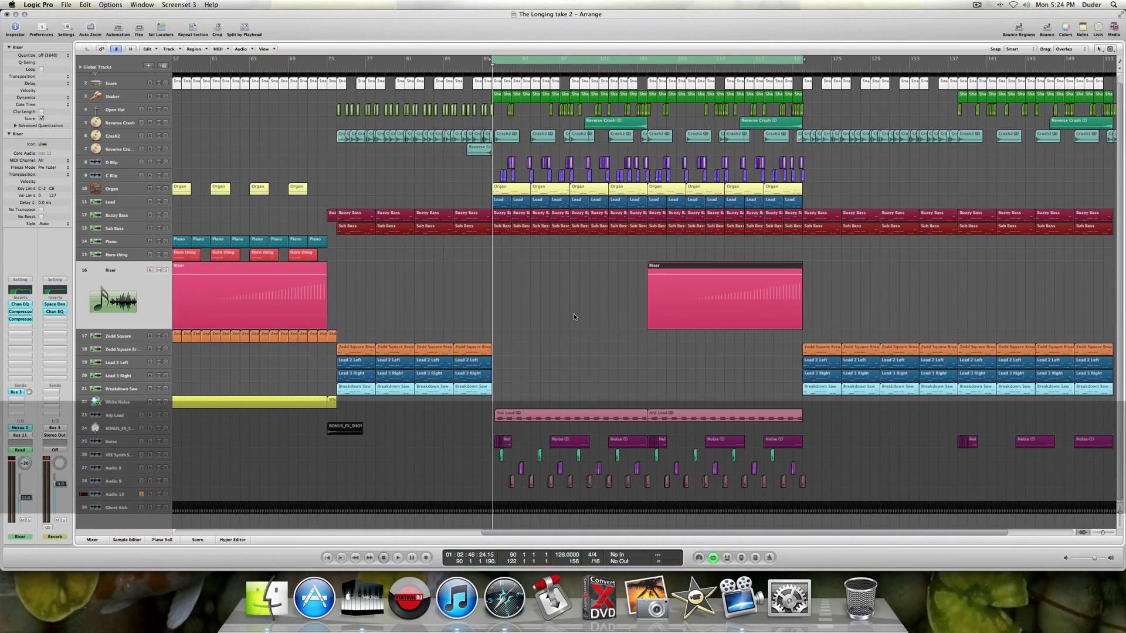
pyautogui.hscroll(3, 574, 317)
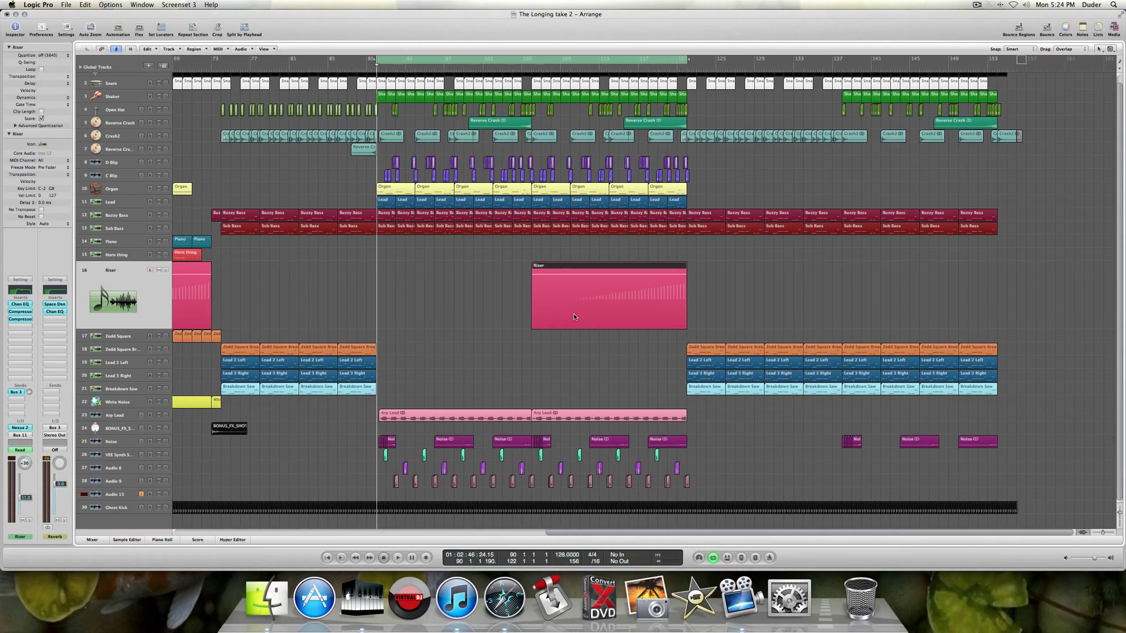
pyautogui.hscroll(1, 574, 313)
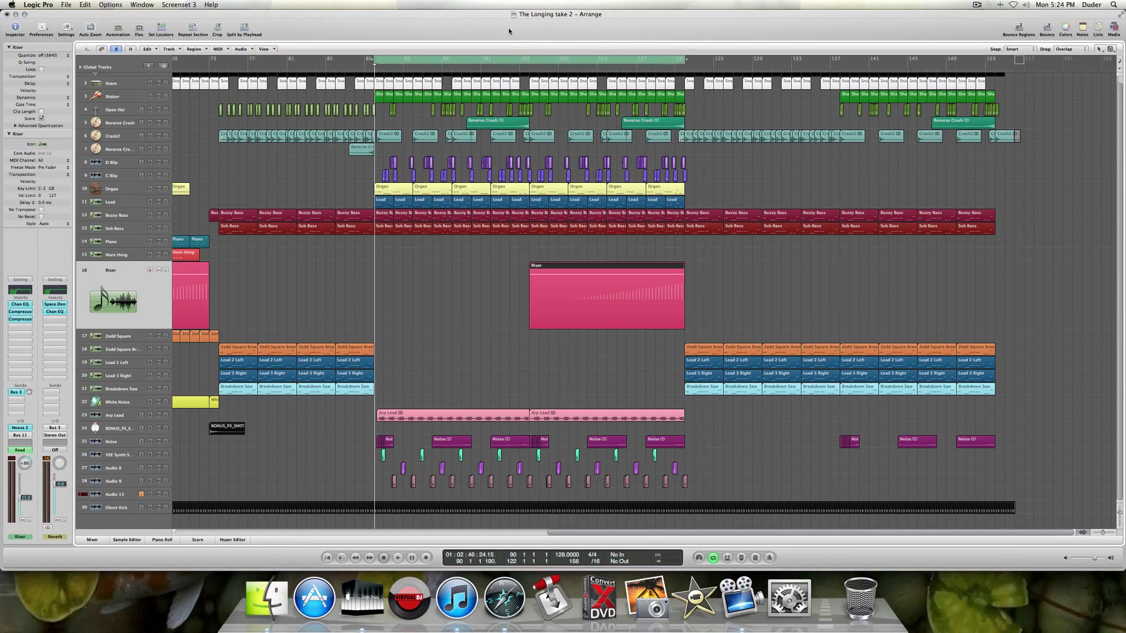
pyautogui.click(511, 57)
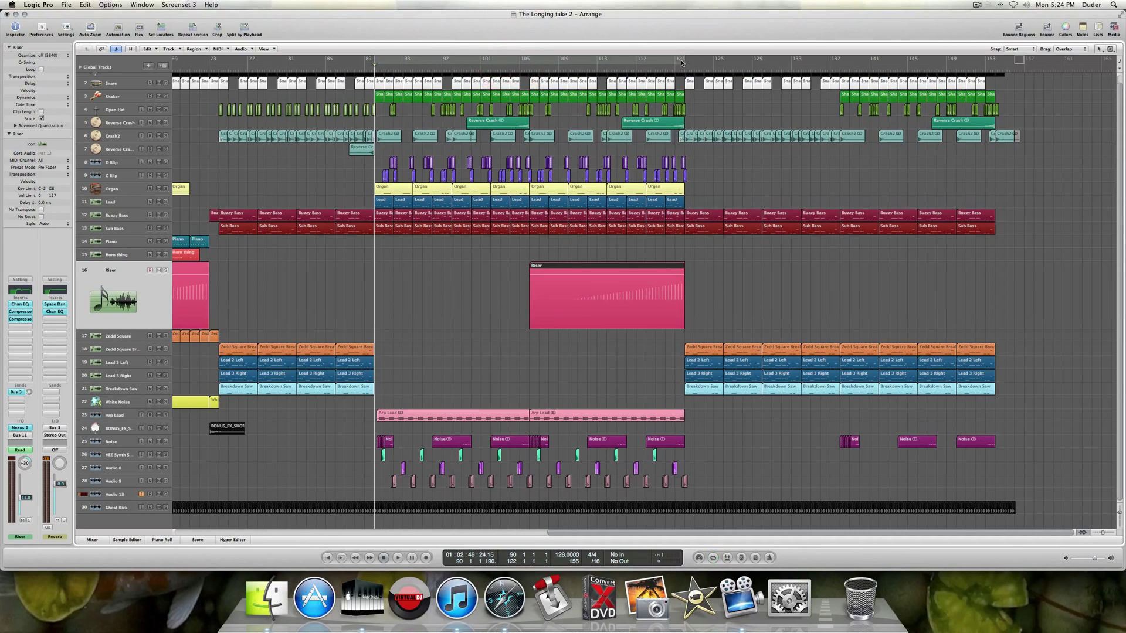
pyautogui.moveTo(681, 60); pyautogui.dragTo(994, 60)
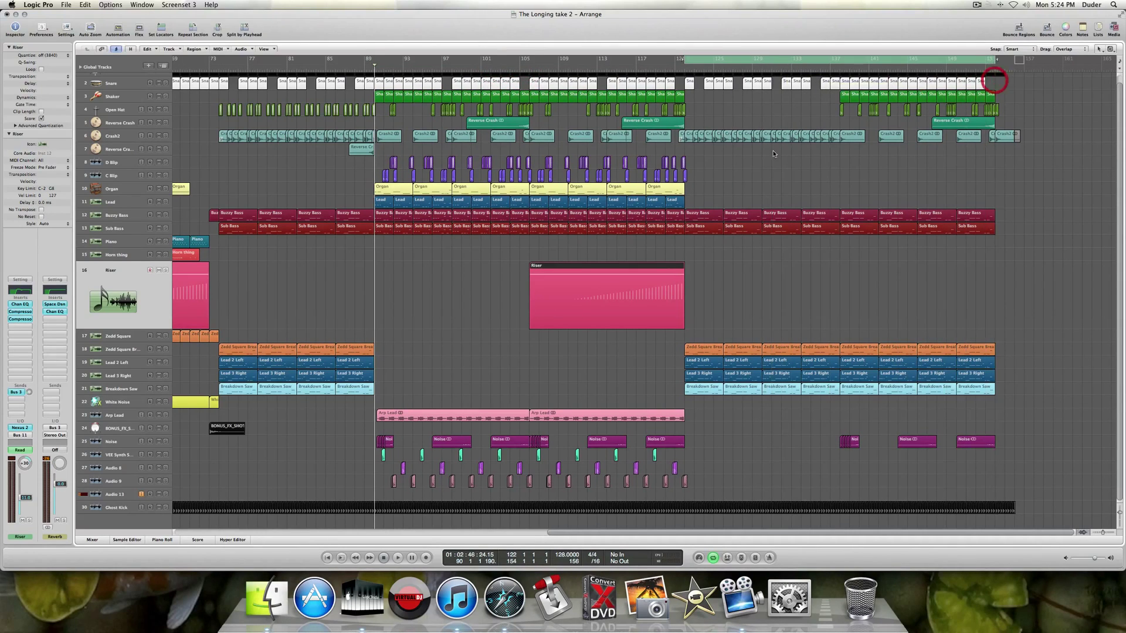
pyautogui.hscroll(-15, 773, 154)
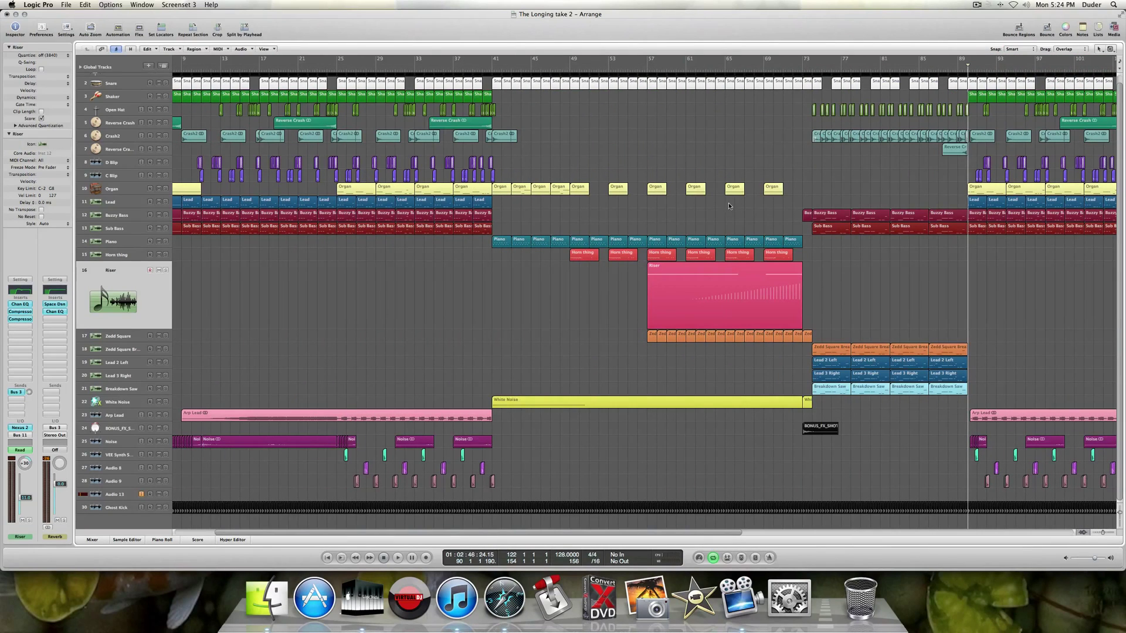
pyautogui.moveTo(806, 60); pyautogui.dragTo(968, 60)
# Set the cycle range to bars 122 through 157, over the final section.
pyautogui.hscroll(20, 848, 167)
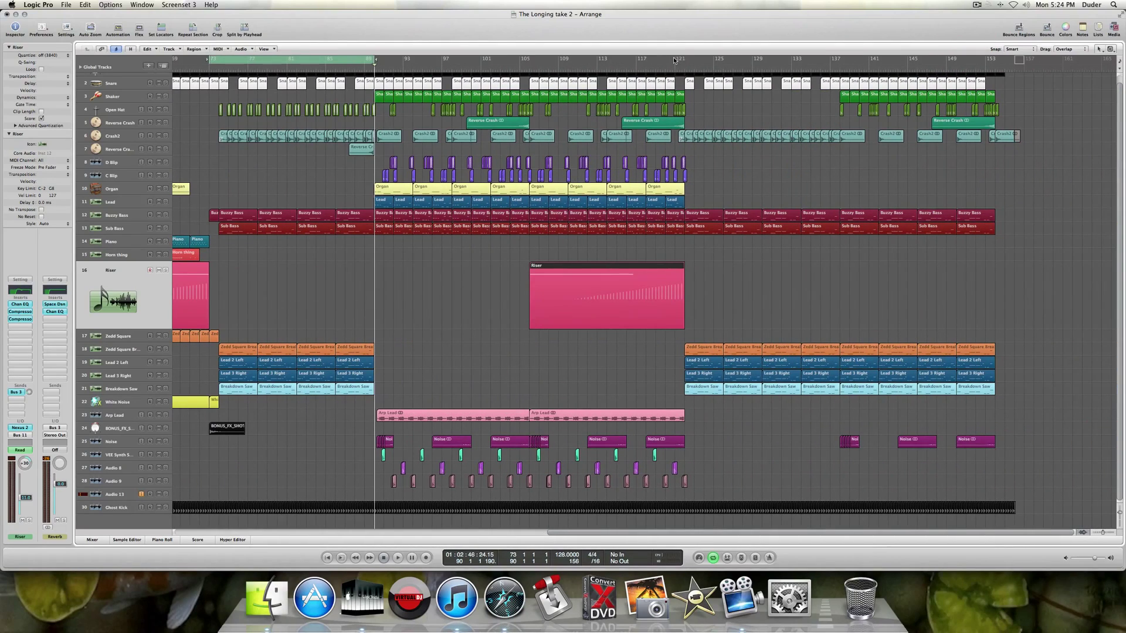
pyautogui.moveTo(684, 62)
pyautogui.mouseDown()
pyautogui.moveTo(812, 87)
pyautogui.moveTo(1022, 89)
pyautogui.mouseUp()
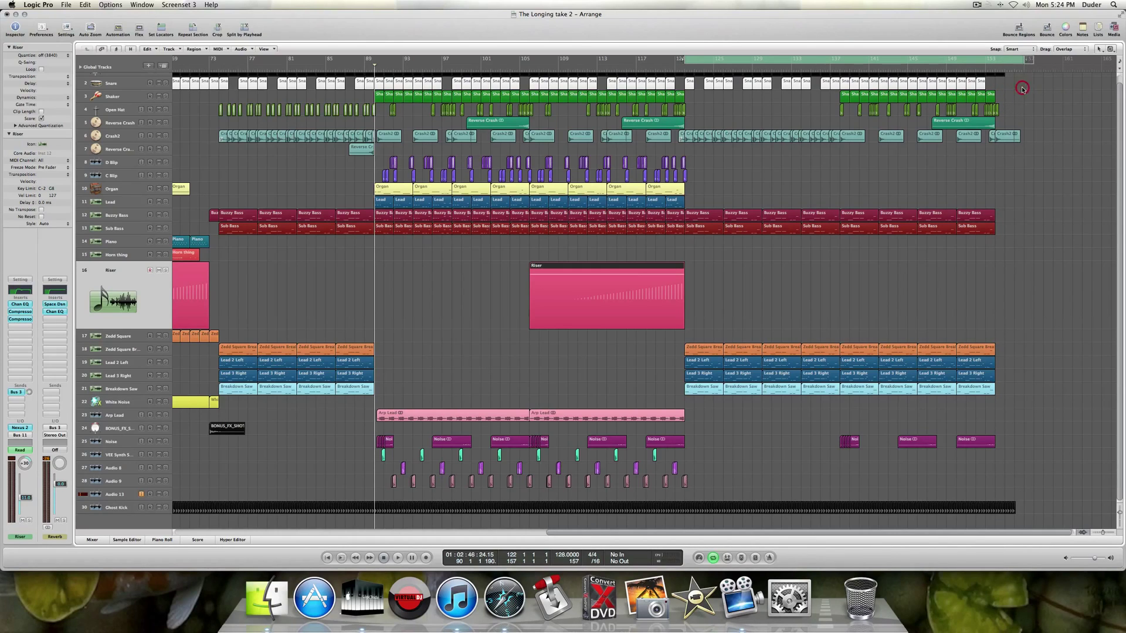
# Play back the final section from bar 122, skipping ahead within it, and select the Noise track.
pyautogui.press('space')
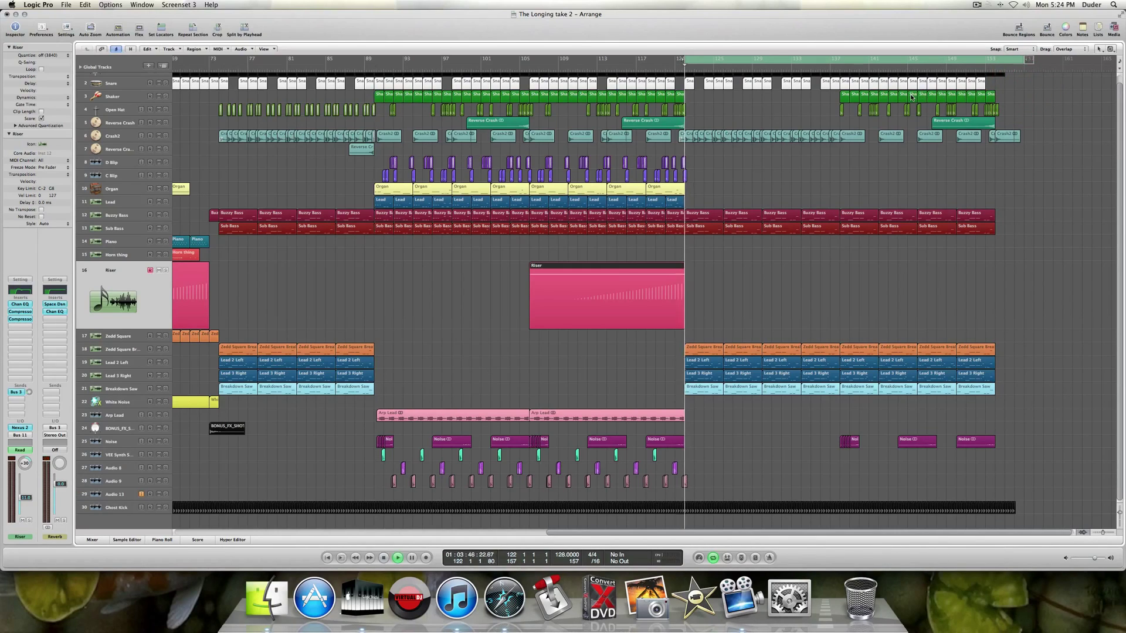
pyautogui.click(836, 69)
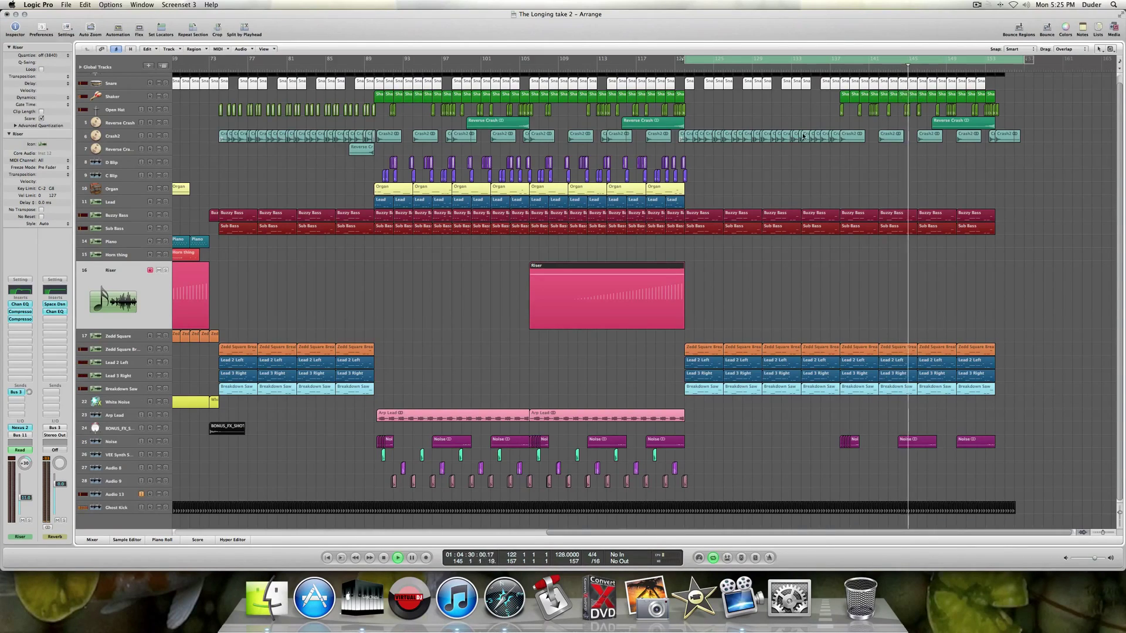
pyautogui.click(109, 444)
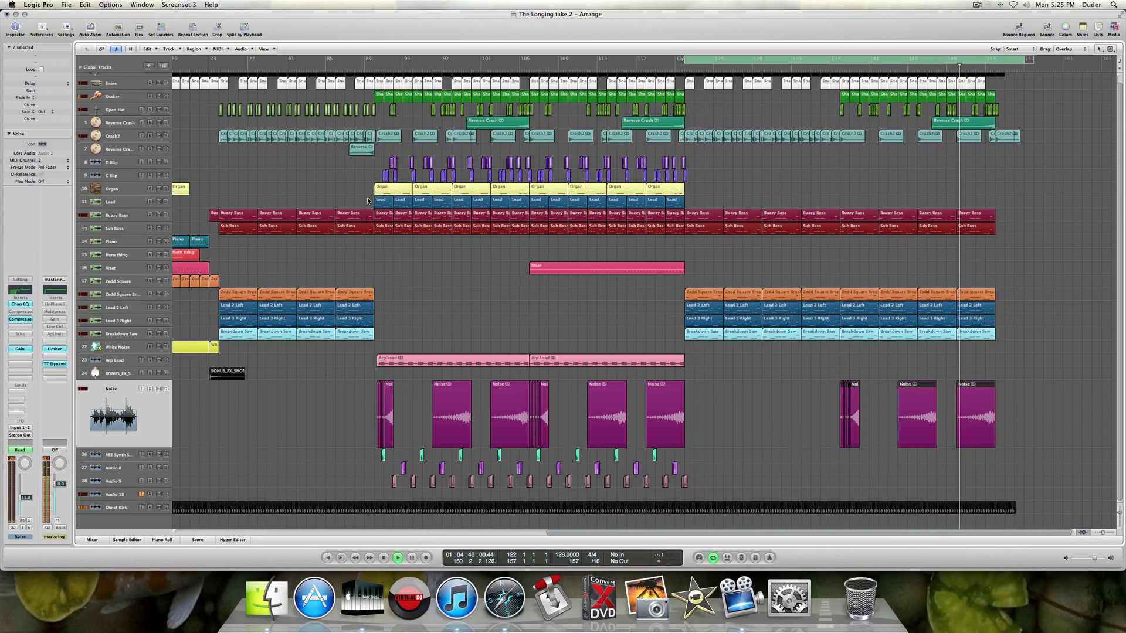
pyautogui.scroll(1, 460, 268)
pyautogui.press('space')
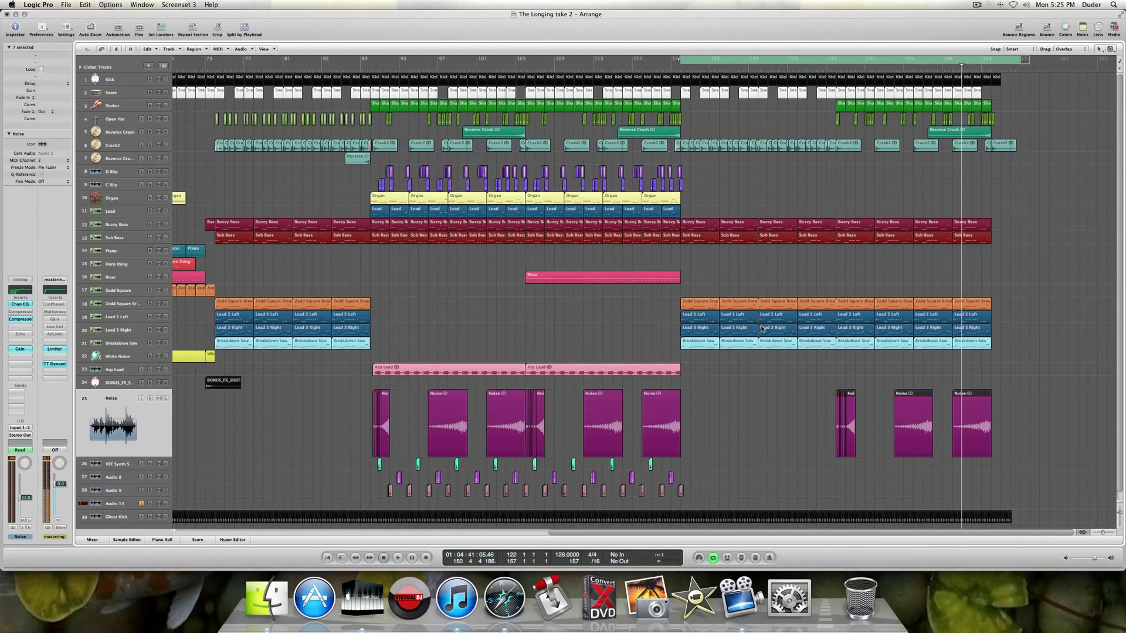
# Examine the gain automation at the end of the Zedd Square Breakdown, Lead 2 Left and Breakdown Saw tracks, and hide the automation.
pyautogui.click(126, 305)
pyautogui.press('a')
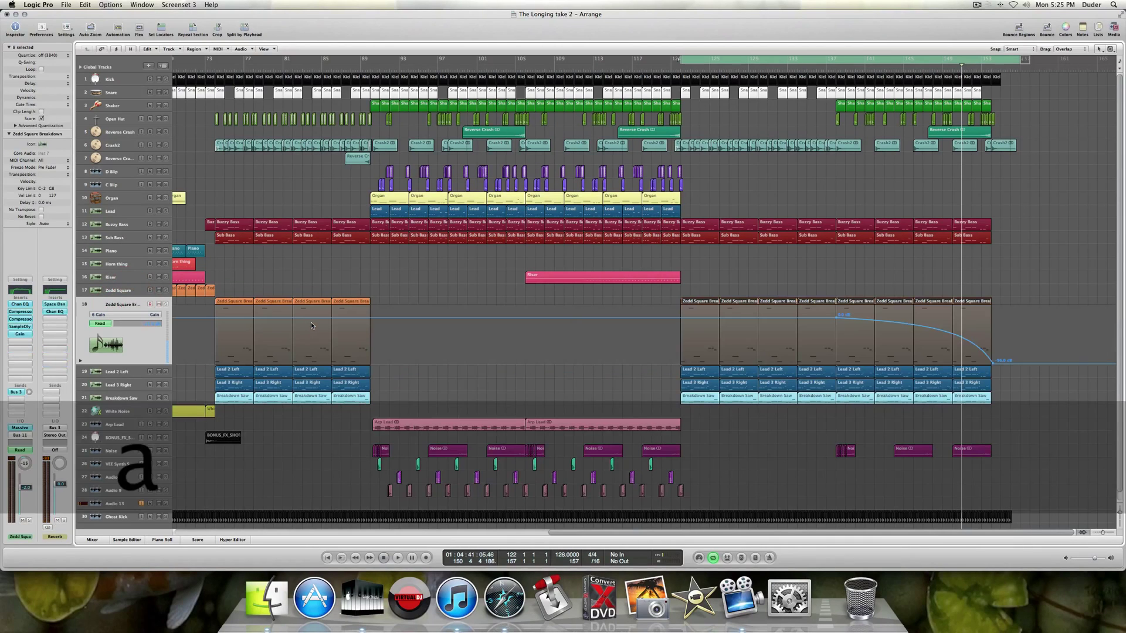
pyautogui.click(135, 373)
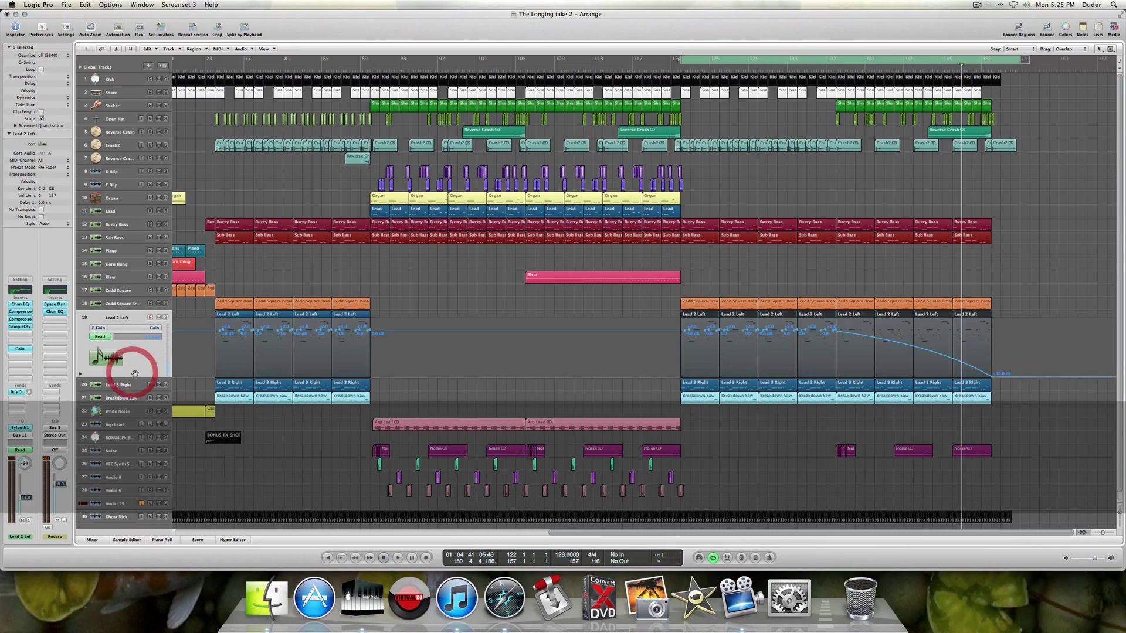
pyautogui.press('Down')
pyautogui.press('Down')
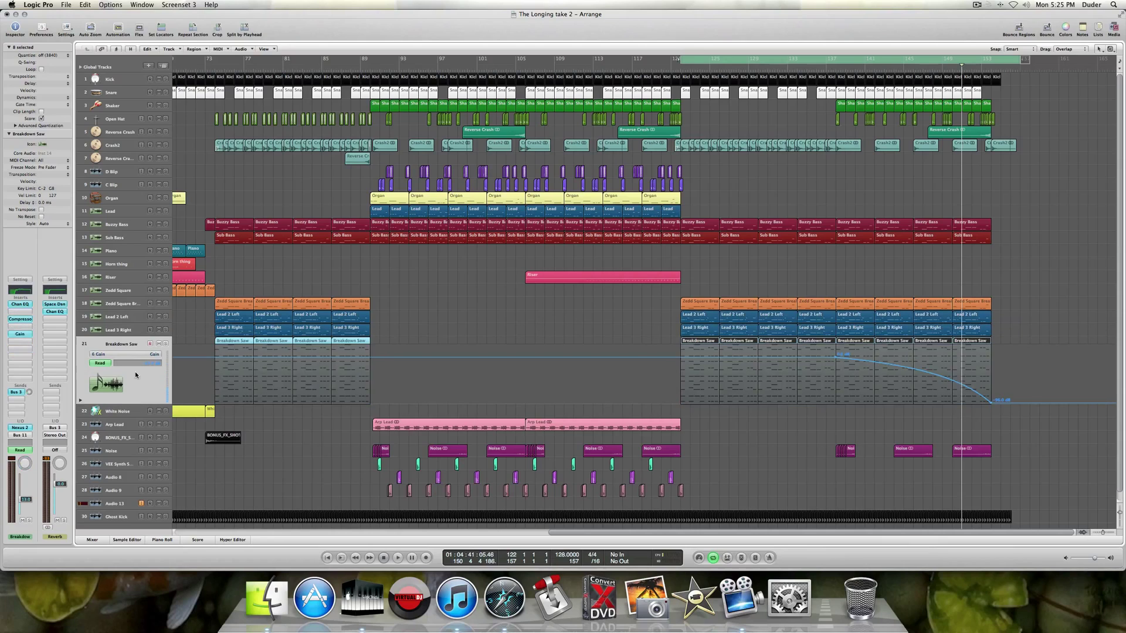
pyautogui.press('Up')
pyautogui.press('Up')
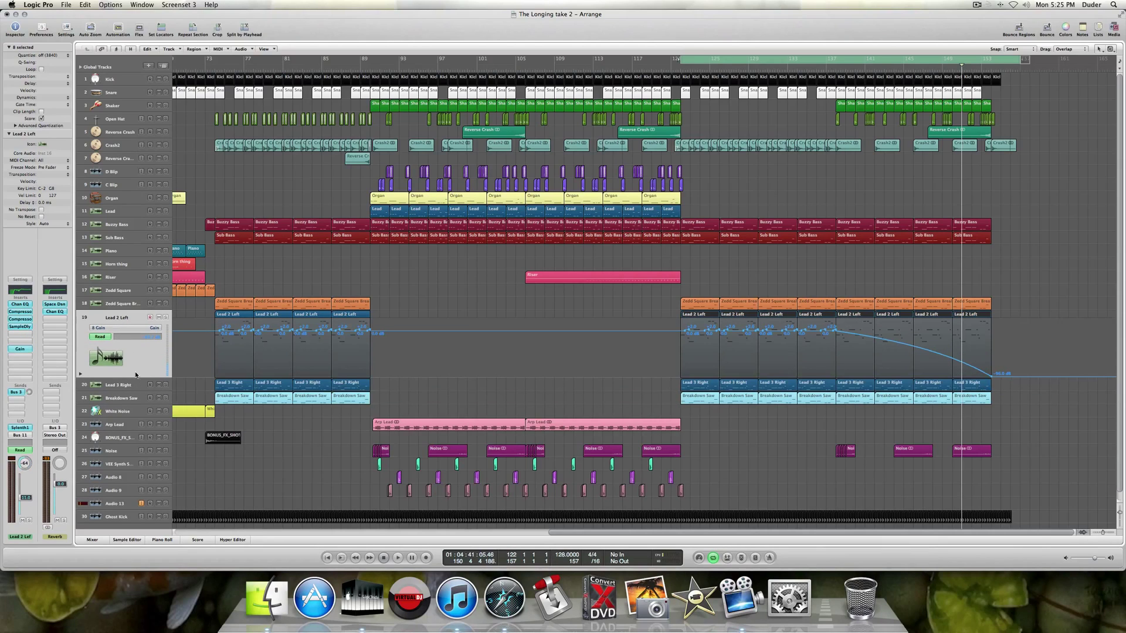
pyautogui.press('Up')
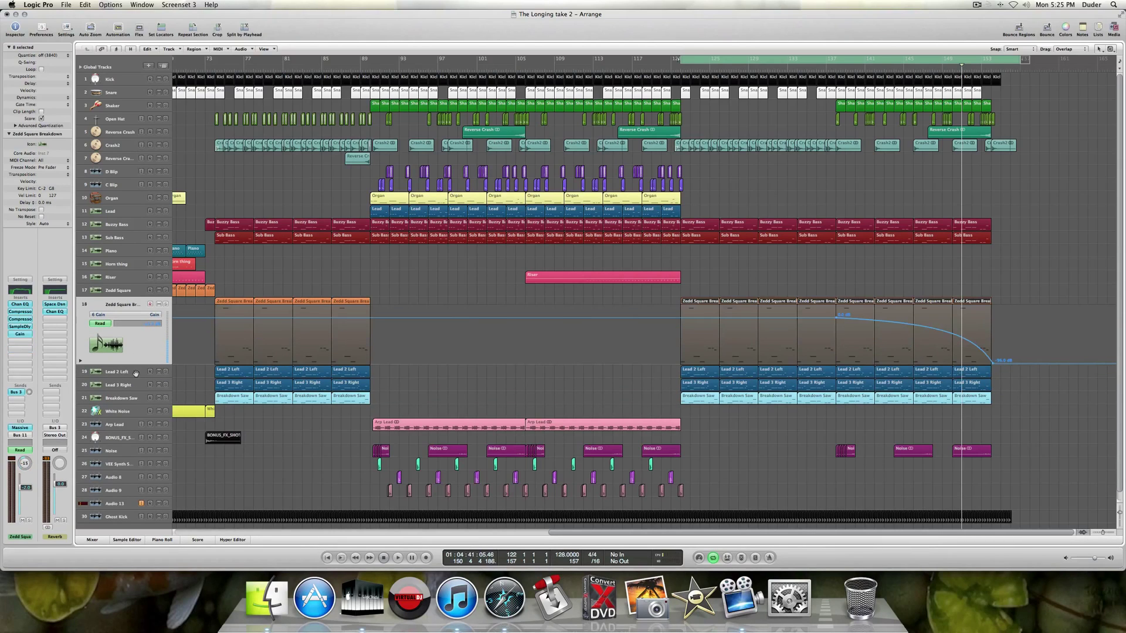
pyautogui.press('a')
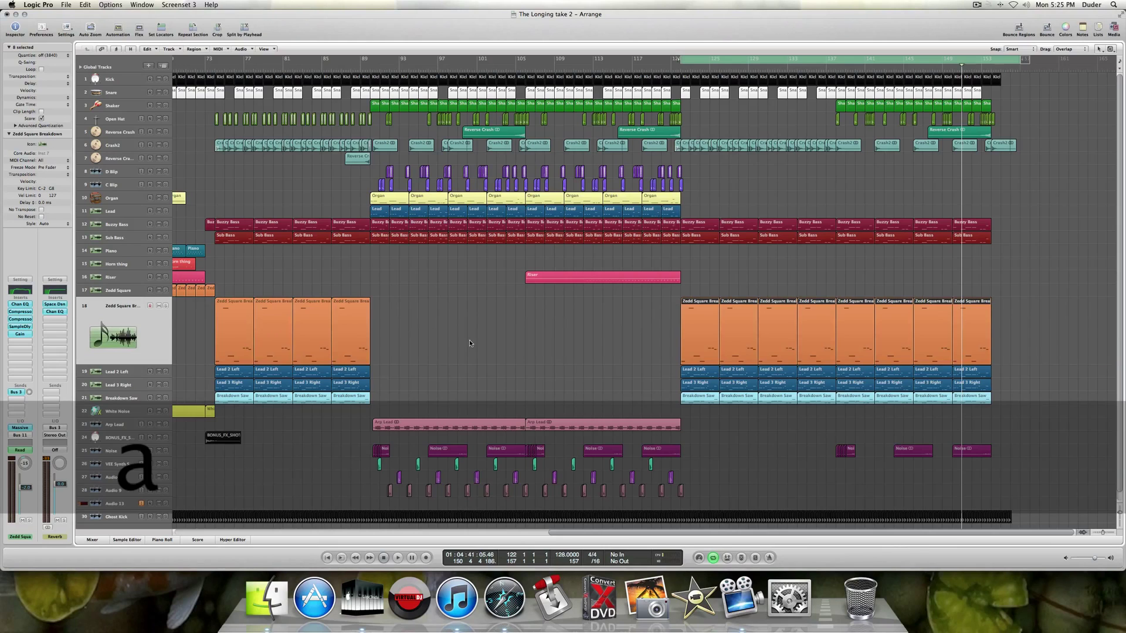
# Turn off the cycle range over the final section and open the mixer.
pyautogui.hscroll(-10, 470, 341)
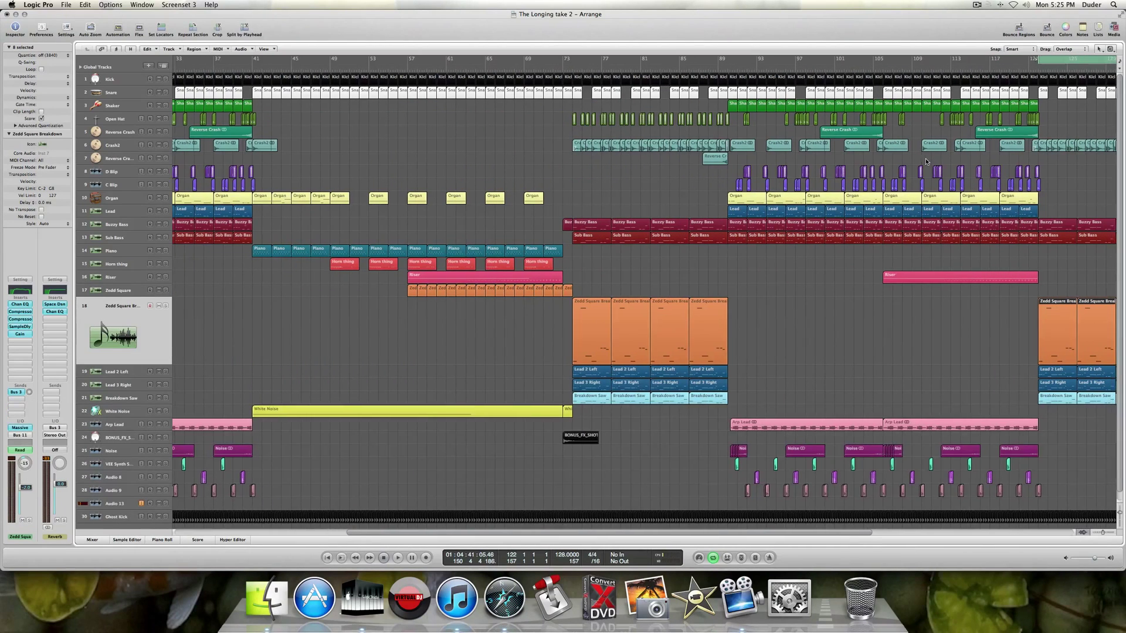
pyautogui.hscroll(7, 926, 162)
pyautogui.click(922, 62)
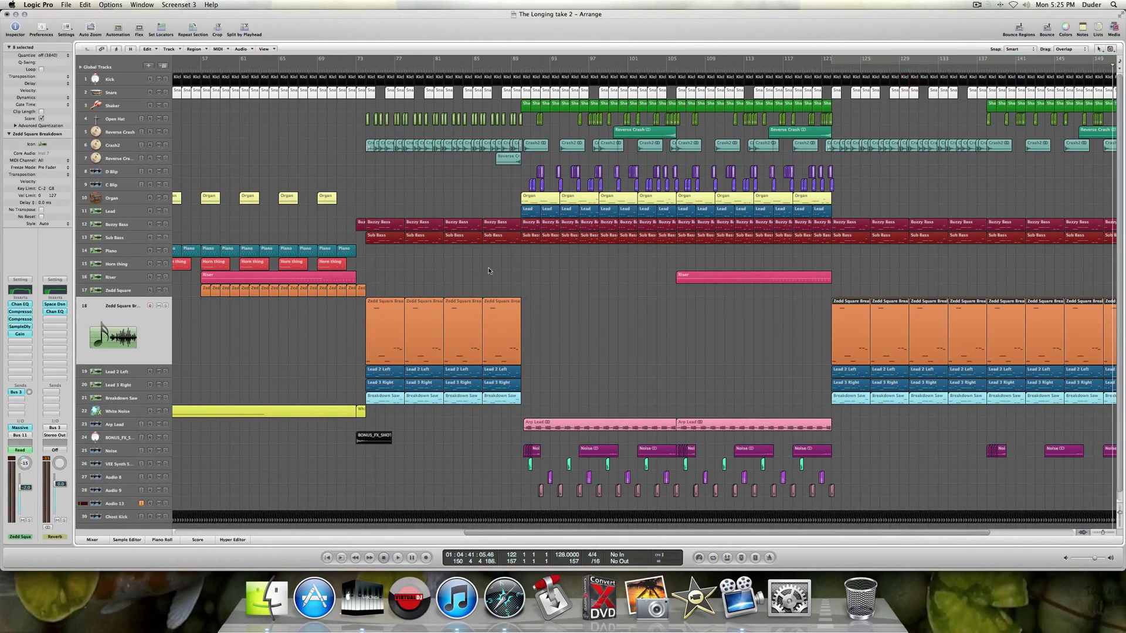
pyautogui.hscroll(5, 358, 388)
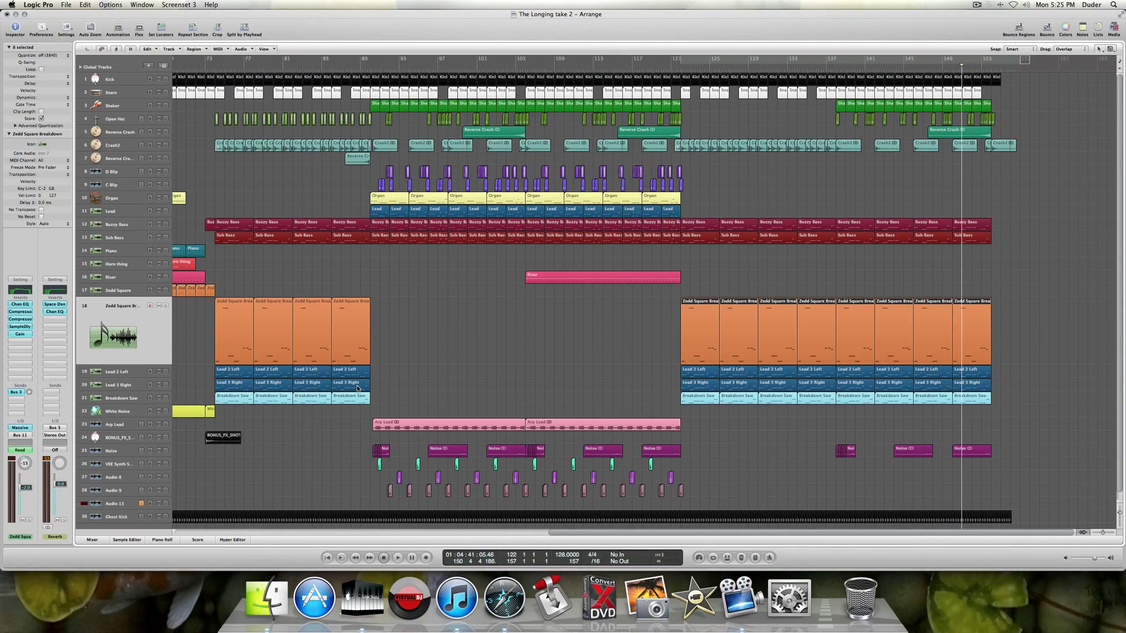
pyautogui.click(92, 540)
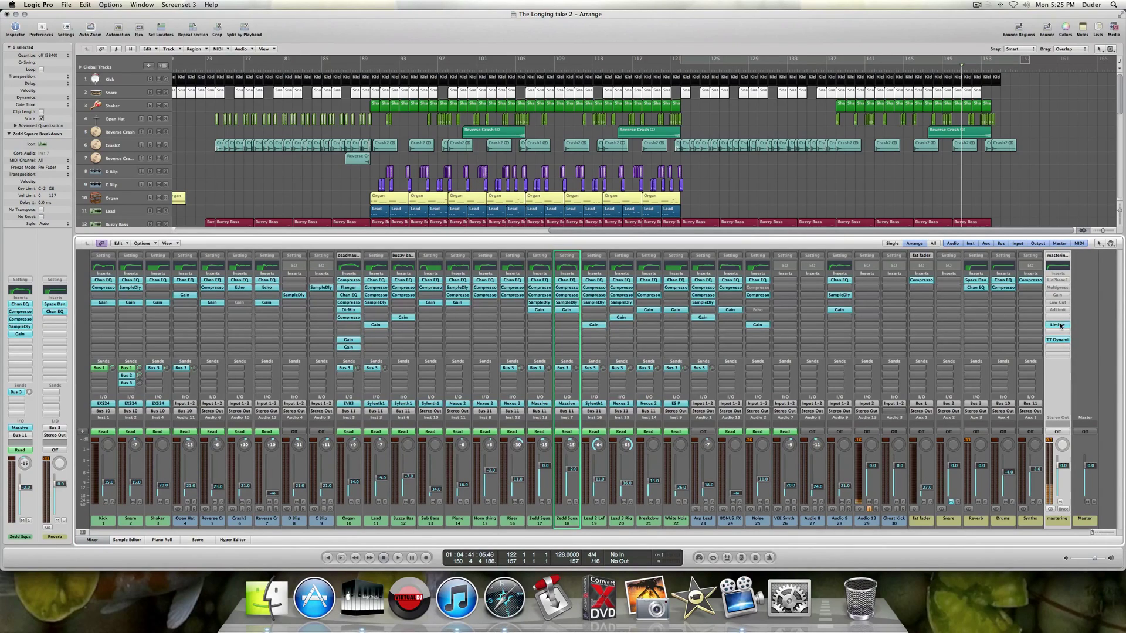
# Remove the Limiter from the mastering channel and enable the bypassed linear phase EQ, Multipressor, Gain, Low Cut and AdLimit plug-ins.
pyautogui.click(1060, 325)
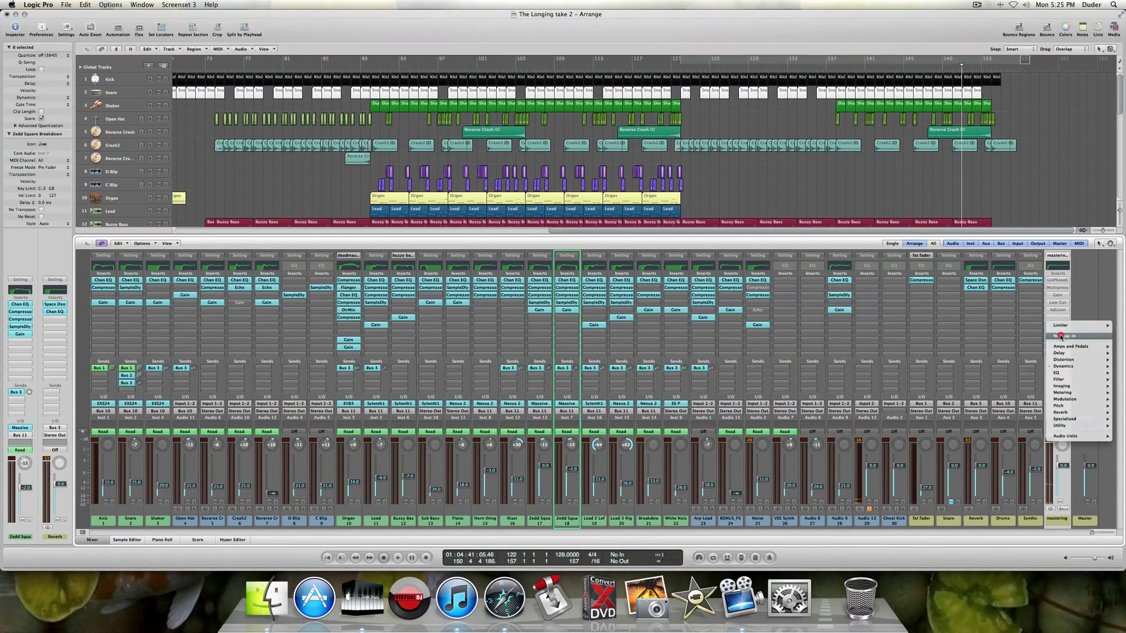
pyautogui.click(1060, 336)
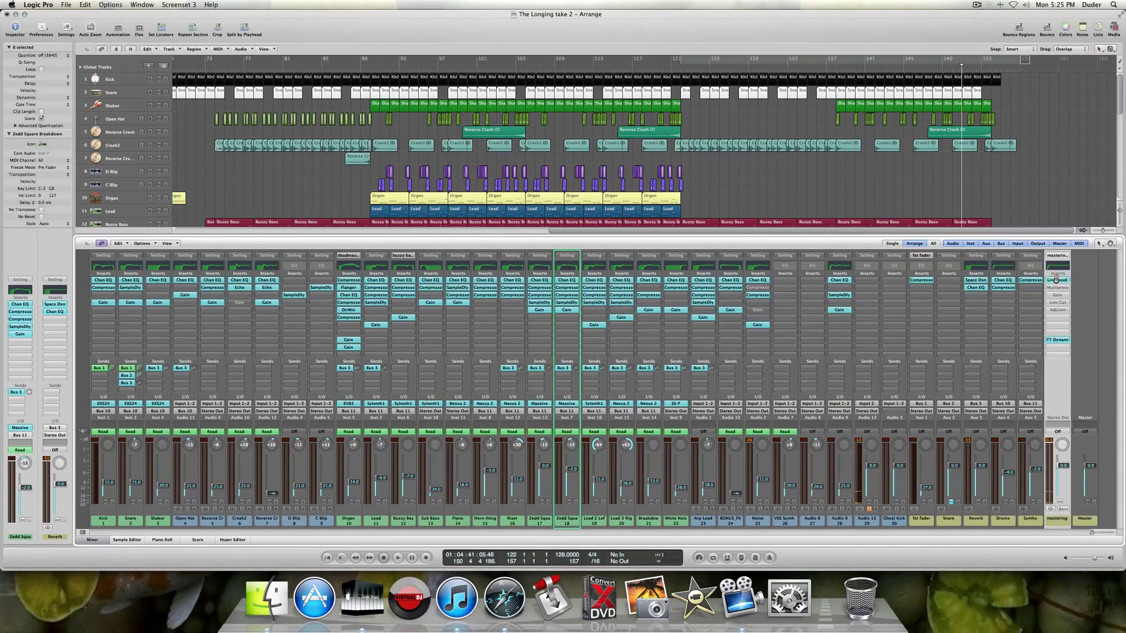
pyautogui.keyDown('alt'); pyautogui.click(1056, 288); pyautogui.keyUp('alt')
pyautogui.keyDown('alt'); pyautogui.click(1056, 295); pyautogui.keyUp('alt')
pyautogui.keyDown('alt'); pyautogui.click(1058, 303); pyautogui.keyUp('alt')
pyautogui.keyDown('alt'); pyautogui.click(1058, 310); pyautogui.keyUp('alt')
# Restore the Limiter on the mastering channel and bypass the five plug-ins above it.
pyautogui.moveTo(1054, 325); pyautogui.dragTo(1055, 326)
pyautogui.keyDown('alt'); pyautogui.click(1059, 280); pyautogui.keyUp('alt')
pyautogui.keyDown('alt'); pyautogui.click(1059, 288); pyautogui.keyUp('alt')
pyautogui.keyDown('alt'); pyautogui.click(1058, 295); pyautogui.keyUp('alt')
pyautogui.keyDown('alt'); pyautogui.click(1059, 303); pyautogui.keyUp('alt')
pyautogui.keyDown('alt'); pyautogui.click(1060, 310); pyautogui.keyUp('alt')
# Solo the Kick, Snare, Shaker, Open Hat, channel 29 and the Drums bus, and play them with the cycle range over bars 90 to 97.
pyautogui.click(112, 502)
pyautogui.click(139, 502)
pyautogui.click(166, 502)
pyautogui.click(194, 503)
pyautogui.click(876, 502)
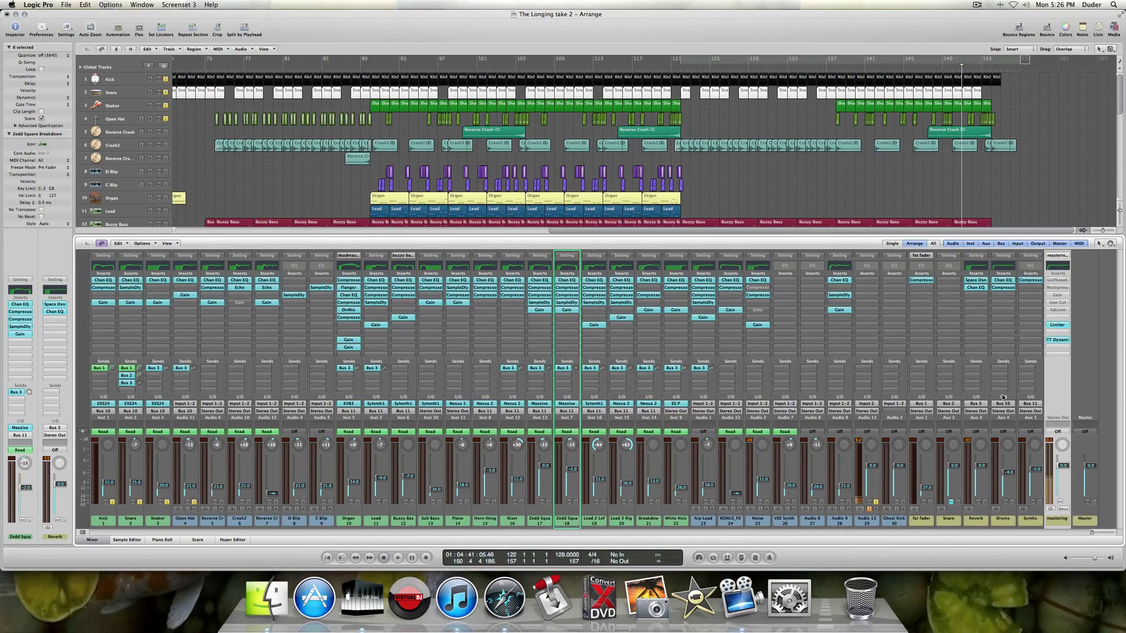
pyautogui.click(1012, 503)
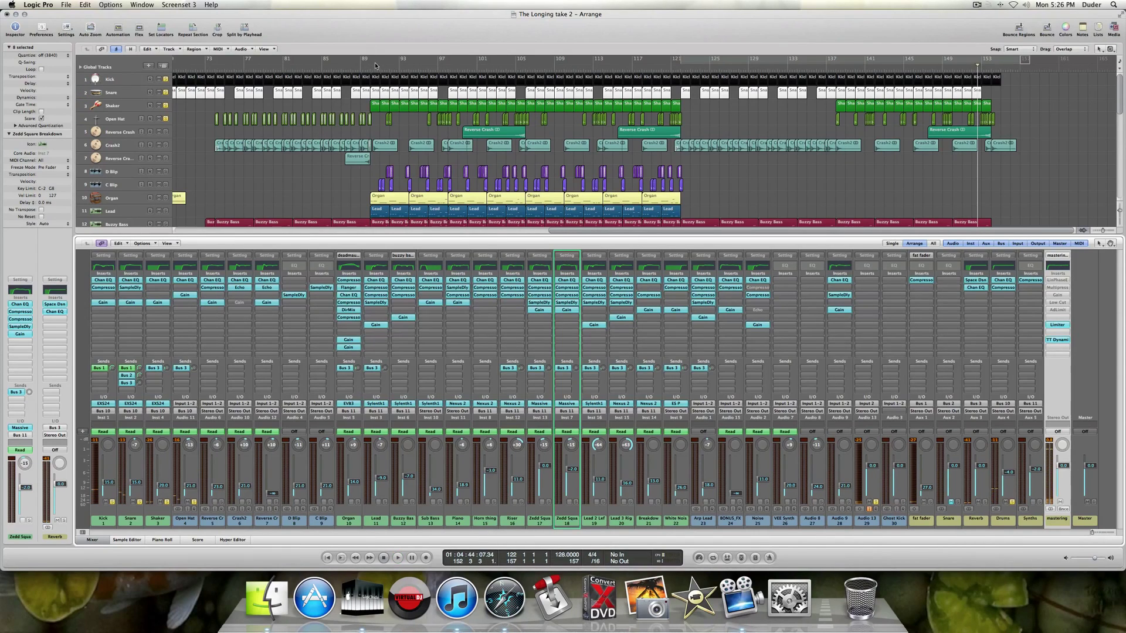
pyautogui.moveTo(380, 62); pyautogui.dragTo(439, 59)
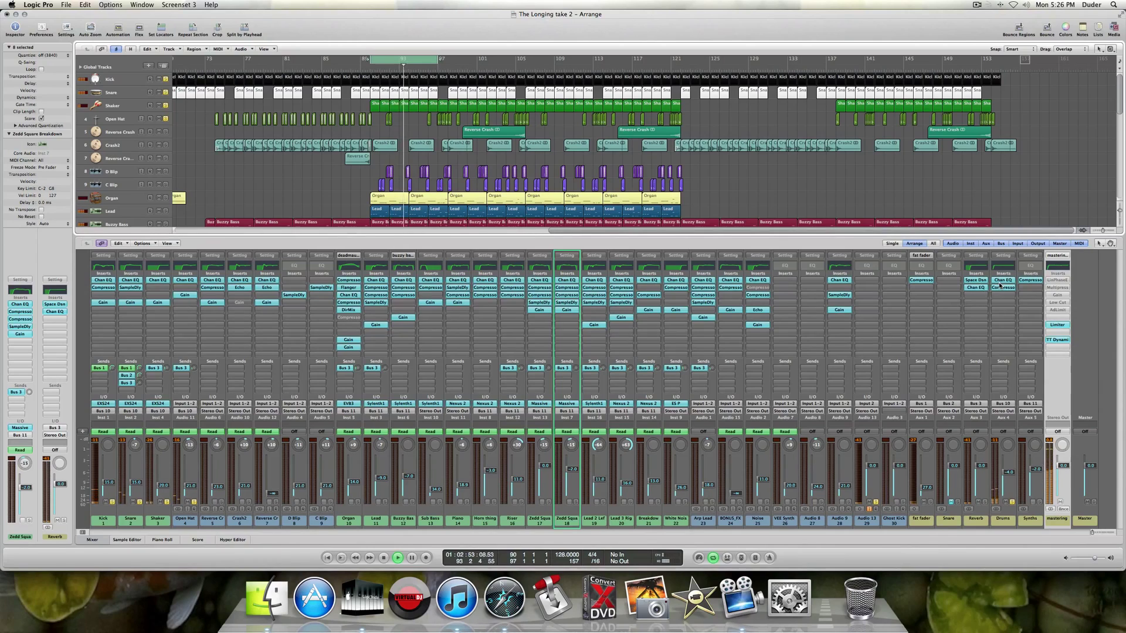
pyautogui.press('space')
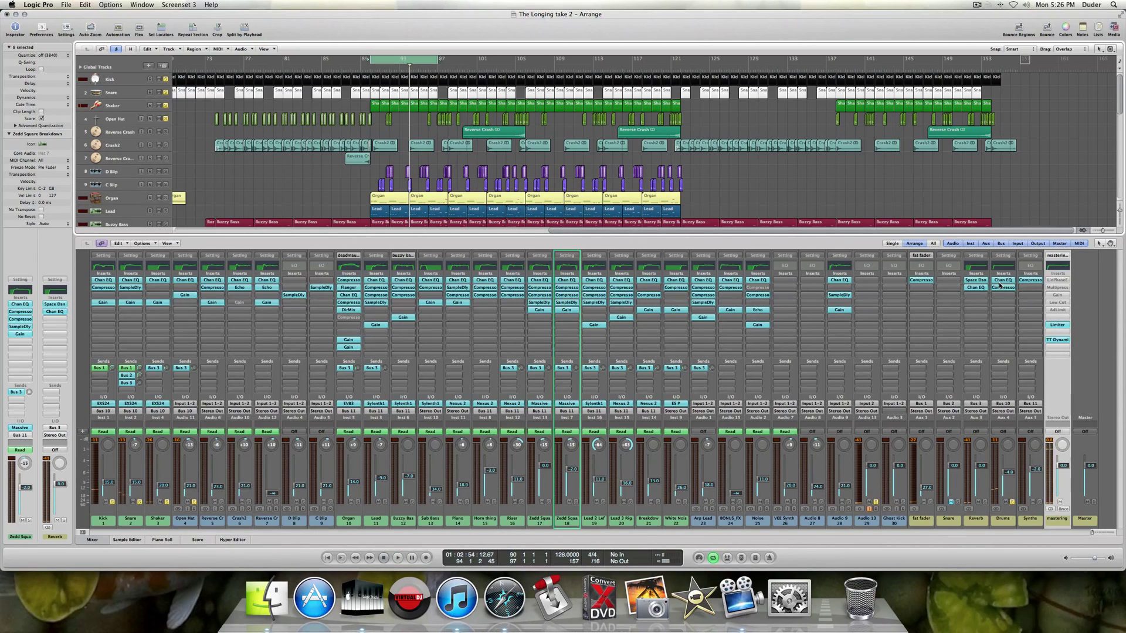
# Inspect the Channel EQ and Compressor settings on the Drums bus, playing back the soloed drums, and close the plug-in windows.
pyautogui.click(1000, 286)
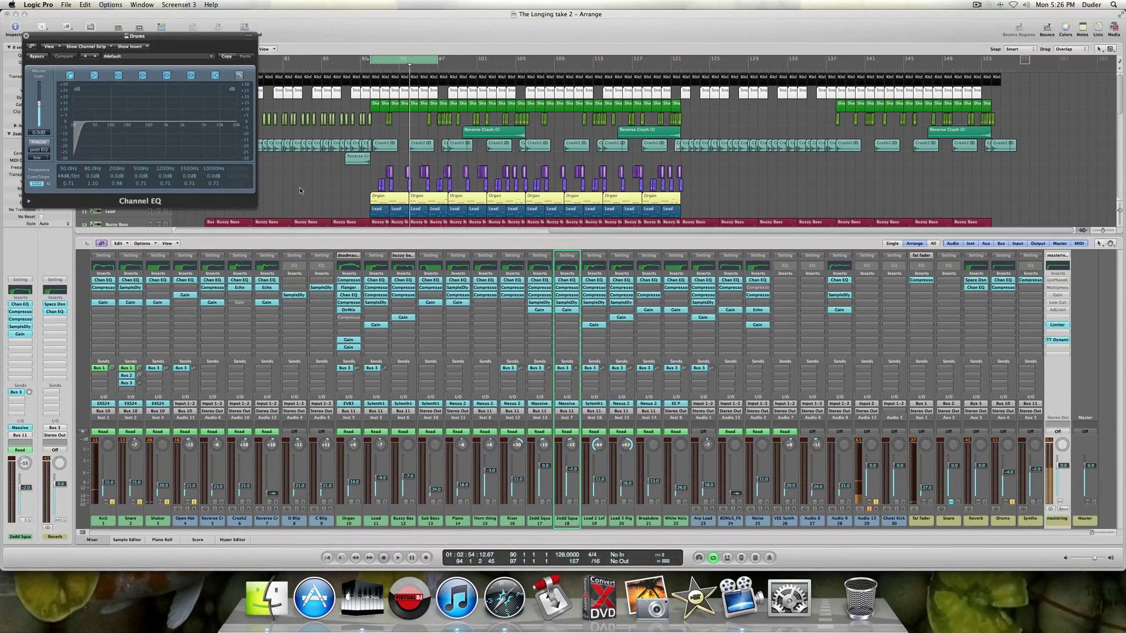
pyautogui.click(25, 35)
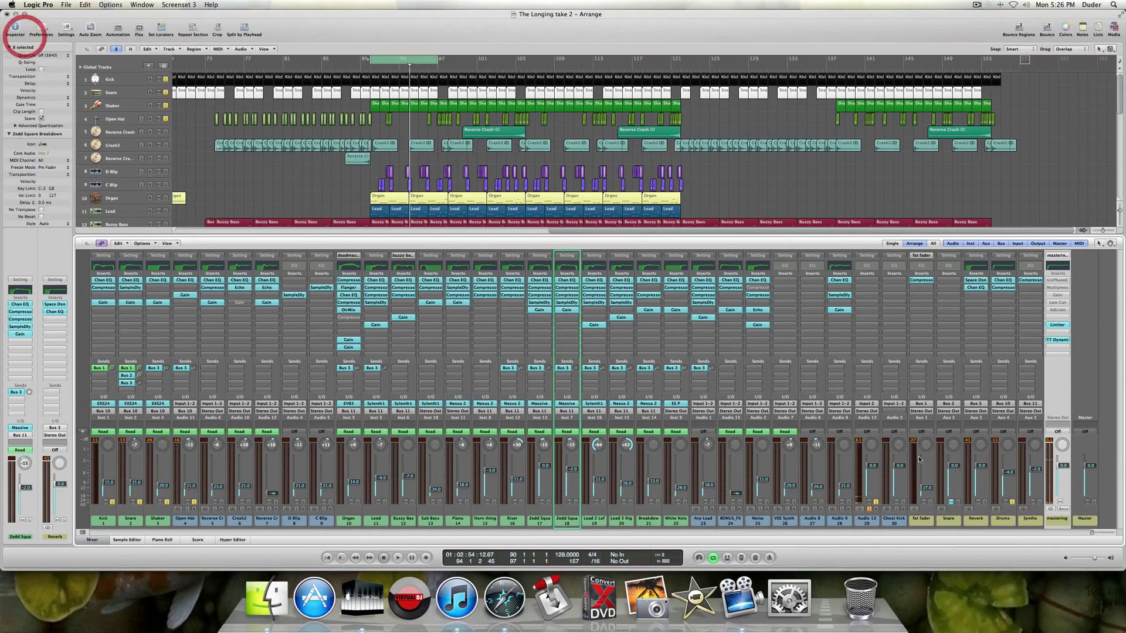
pyautogui.click(1001, 288)
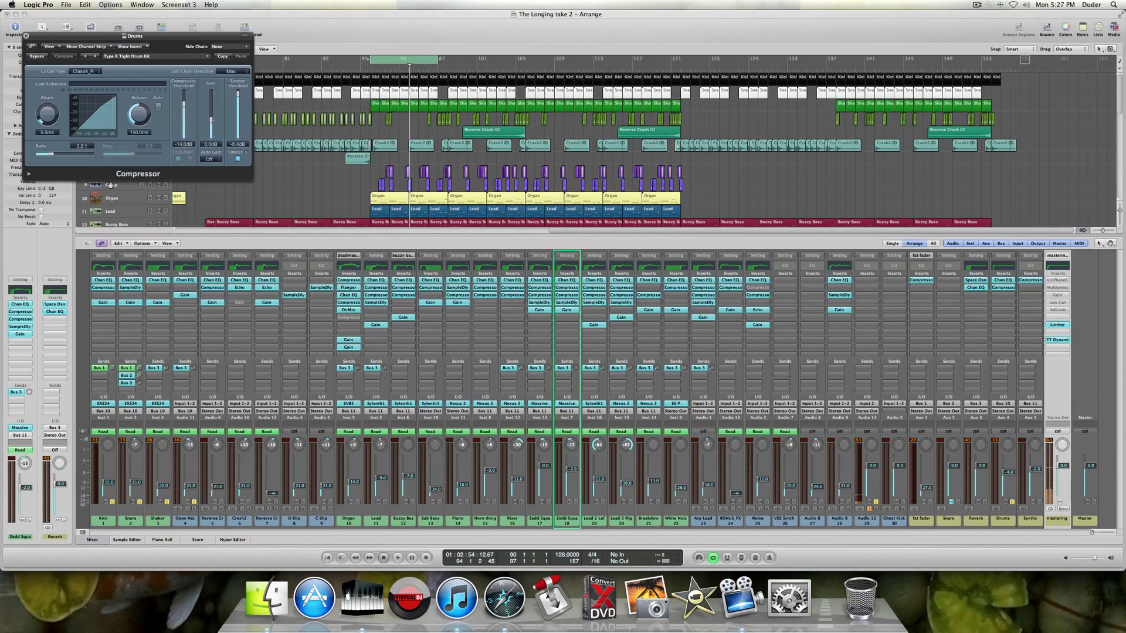
pyautogui.moveTo(66, 36); pyautogui.dragTo(317, 94)
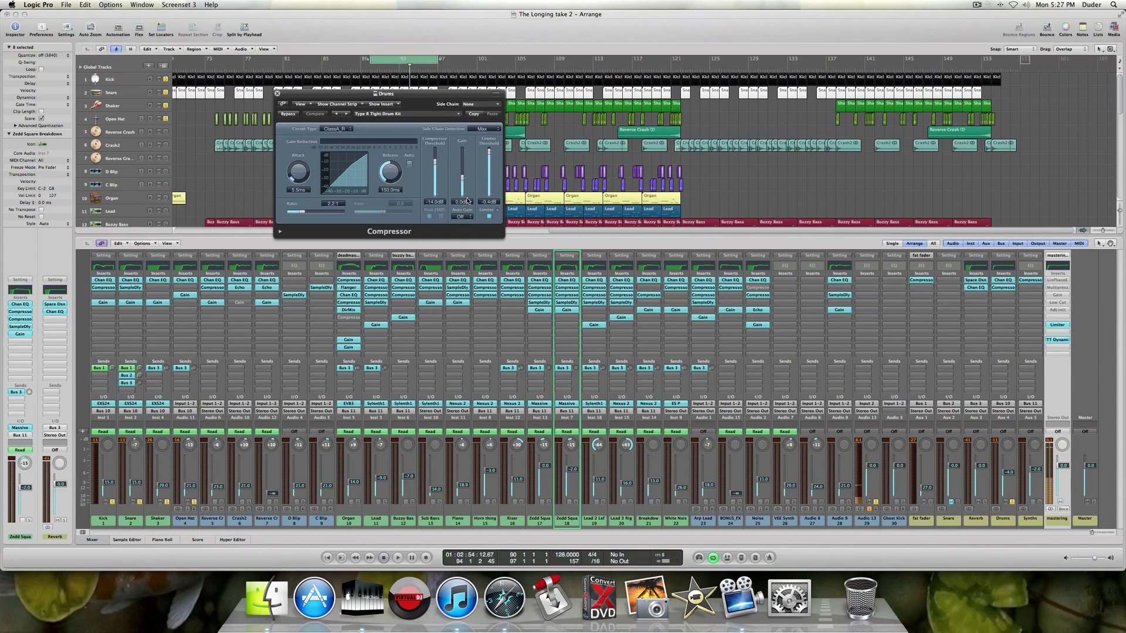
pyautogui.press('space')
pyautogui.click(277, 94)
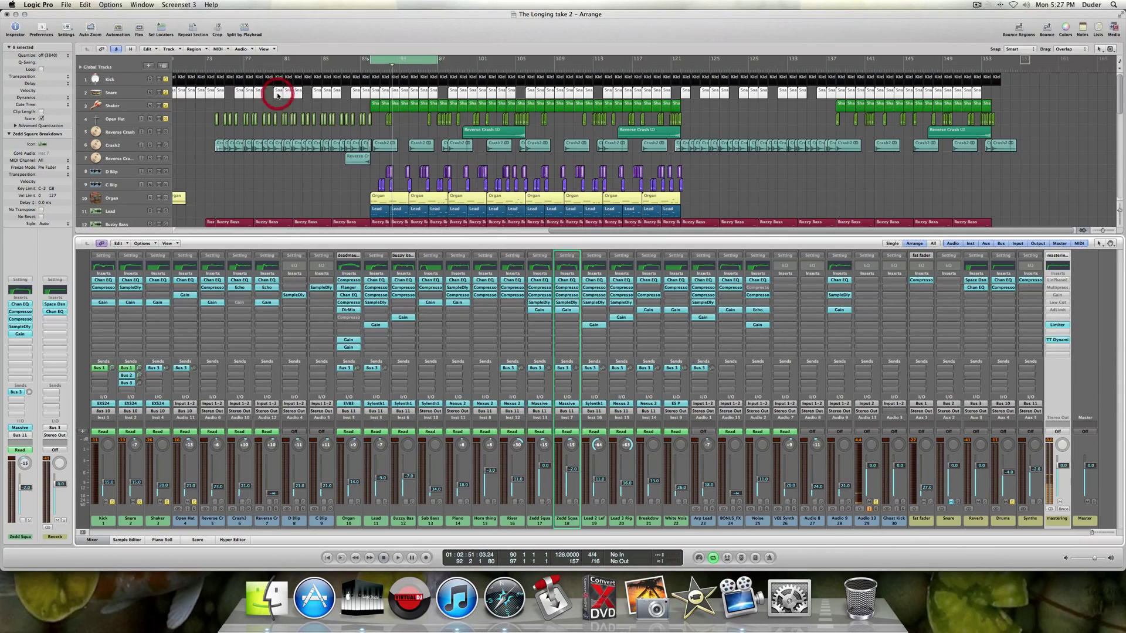
# Unsolo the drum channels and the Drums bus, and open the Compressor on the Synths bus.
pyautogui.click(1012, 503)
pyautogui.click(1026, 281)
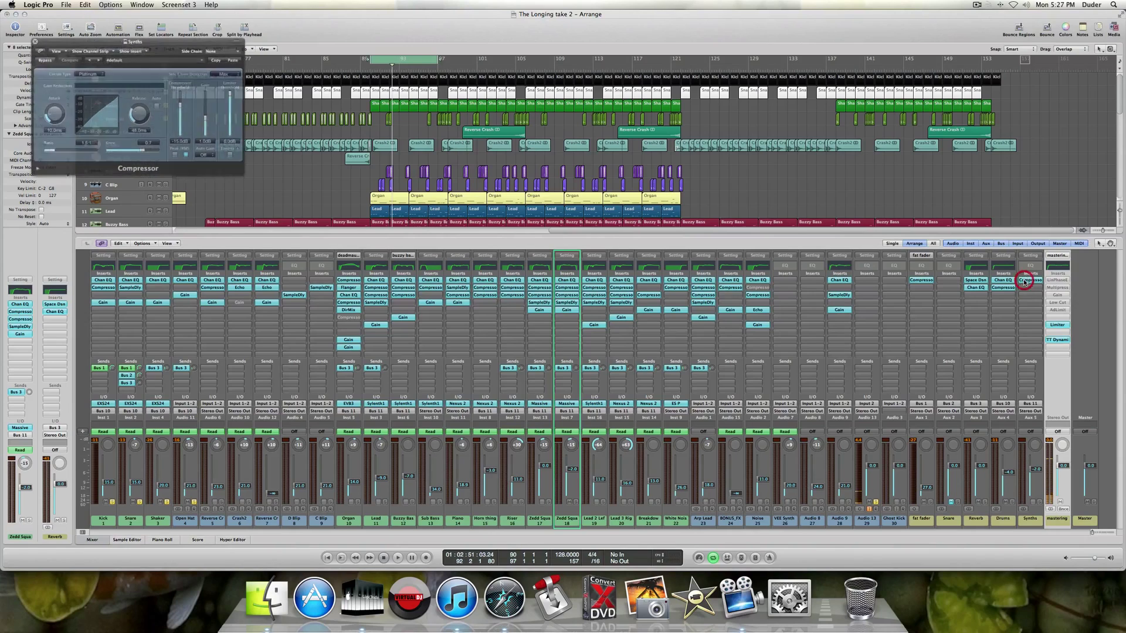
pyautogui.click(111, 503)
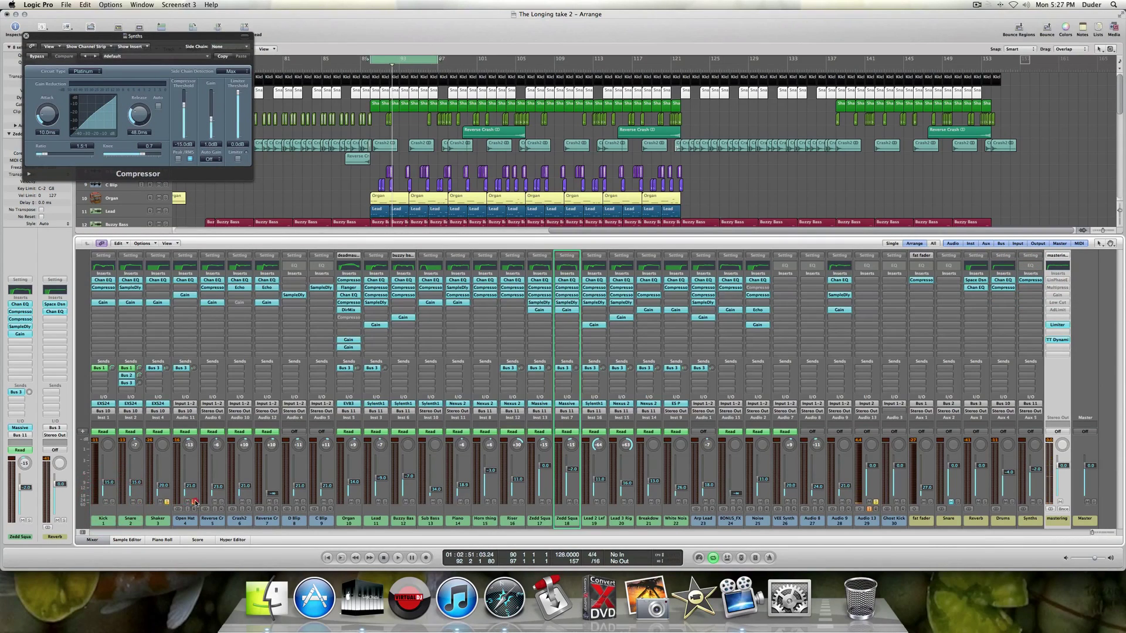
pyautogui.click(196, 502)
pyautogui.click(167, 502)
# Solo the synth channels, including Organ, Lead, Buzzy Bass, Riser, Zedd Square Breakdown, Lead 2 Left and Breakdown Saw, plus the Synths bus.
pyautogui.click(357, 503)
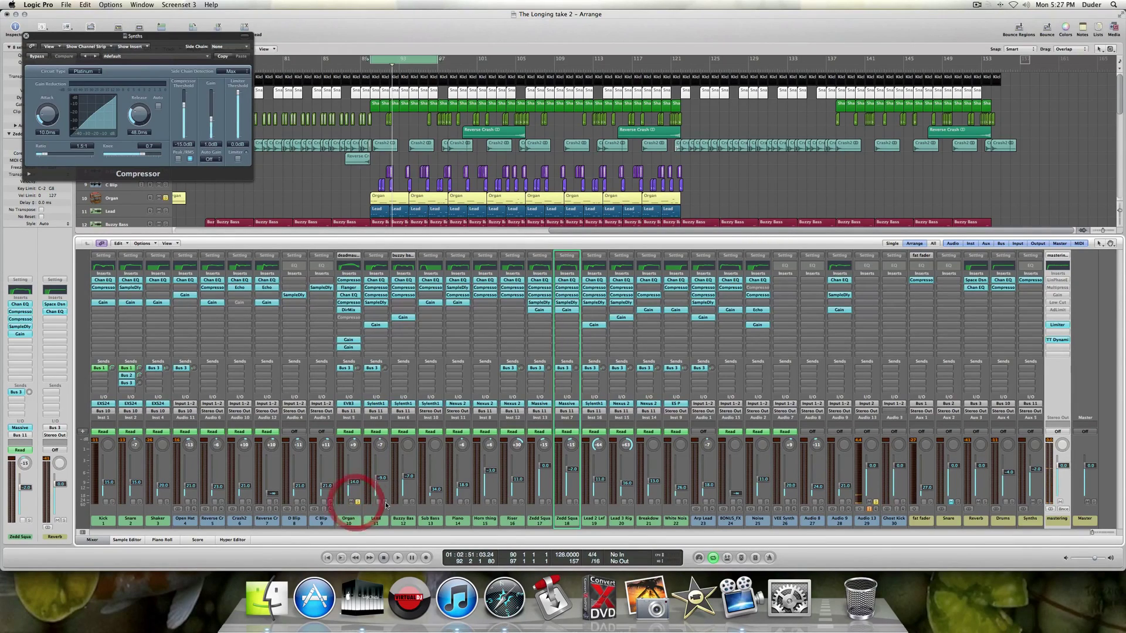
pyautogui.click(385, 502)
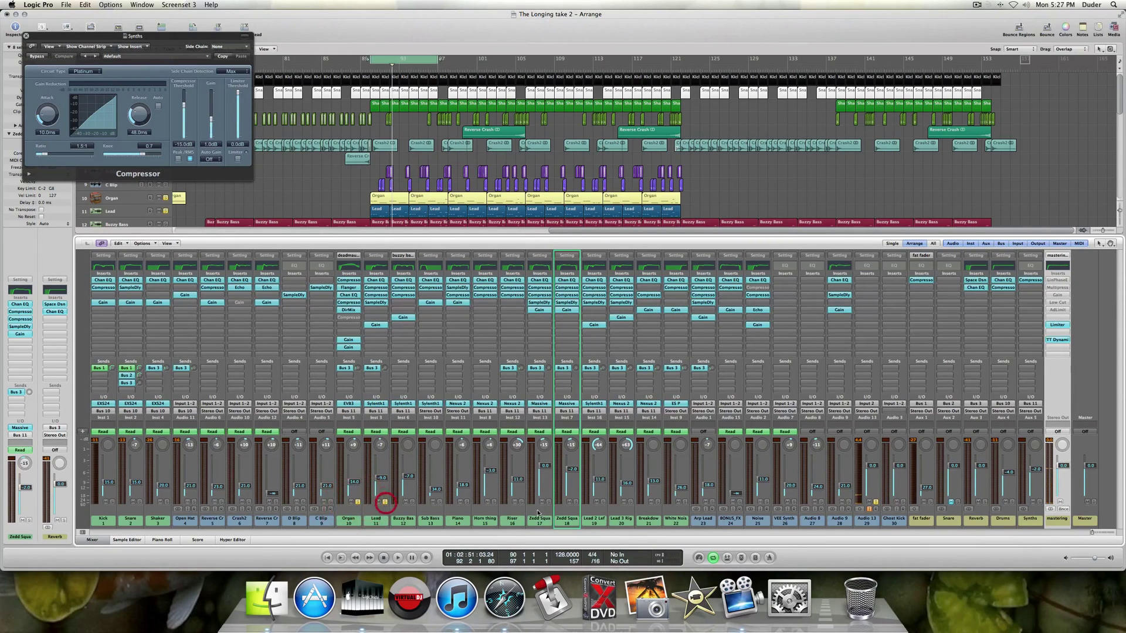
pyautogui.click(412, 502)
pyautogui.click(495, 502)
pyautogui.click(521, 503)
pyautogui.click(575, 503)
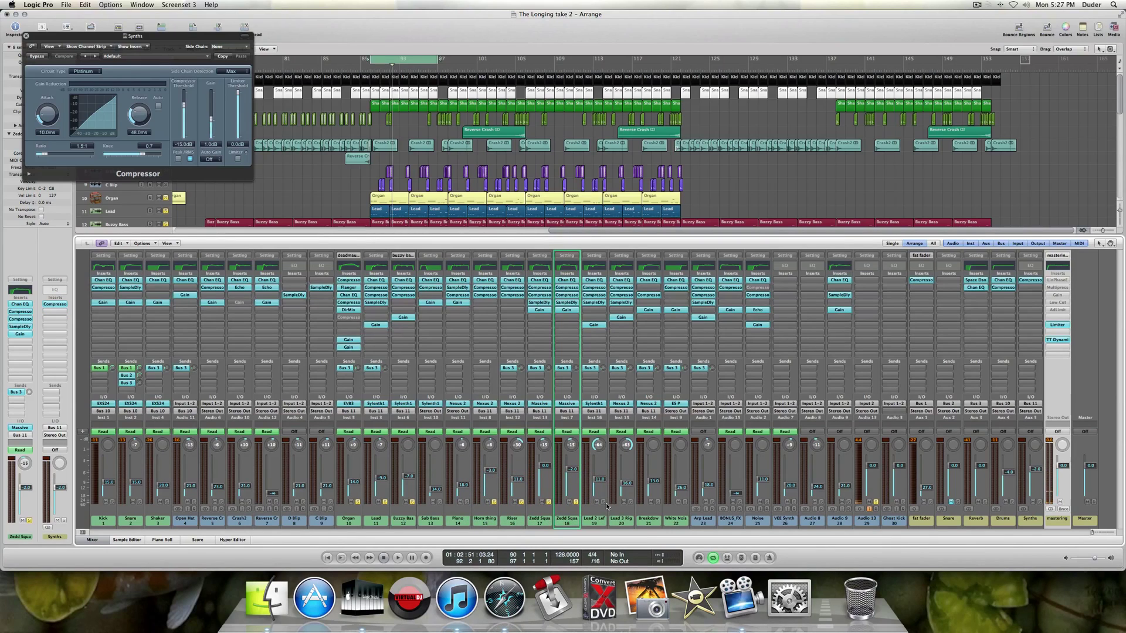
pyautogui.click(603, 503)
pyautogui.click(657, 503)
pyautogui.click(1040, 503)
# Examine the gain reduction on the Synths bus Compressor while playing the soloed synths over the cycle range.
pyautogui.moveTo(44, 37); pyautogui.dragTo(215, 96)
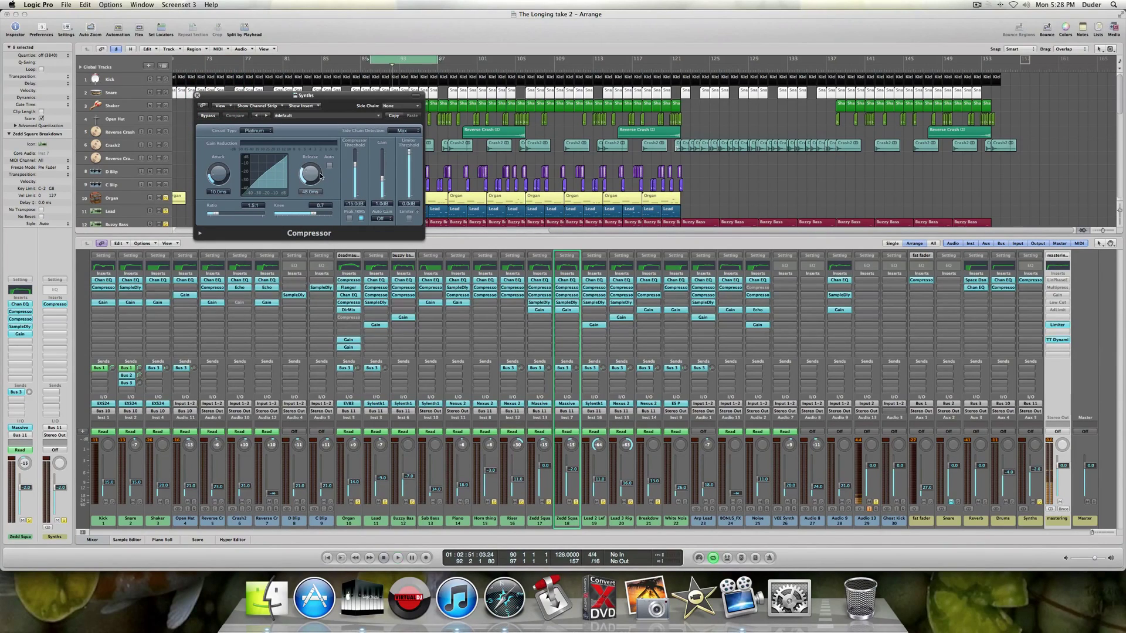
pyautogui.press('space')
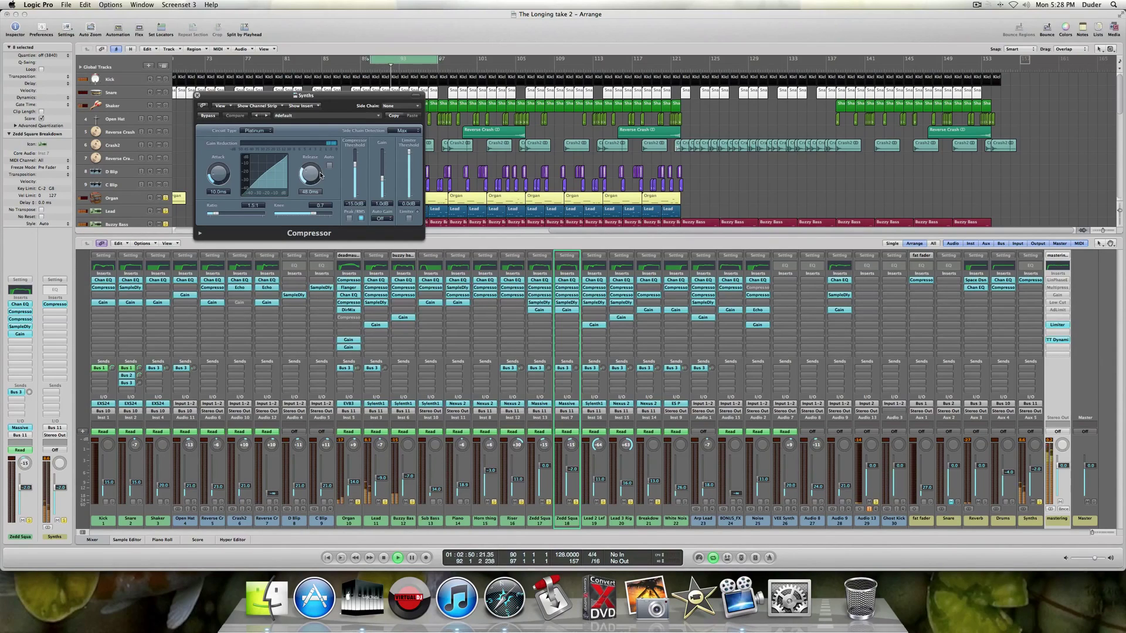
pyautogui.press('space')
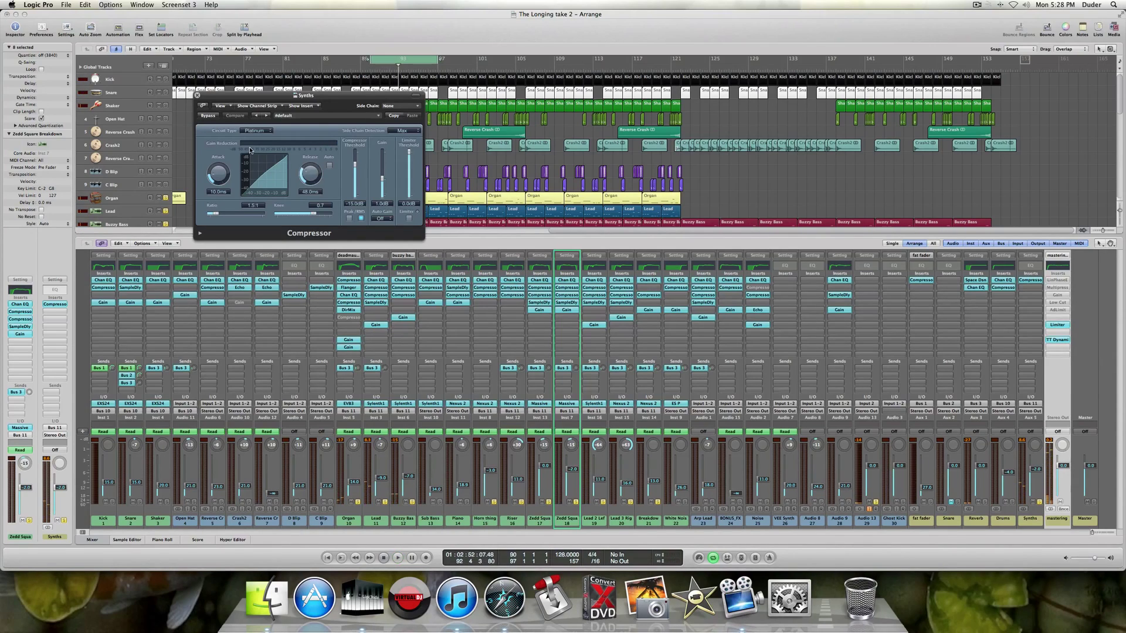
pyautogui.click(197, 95)
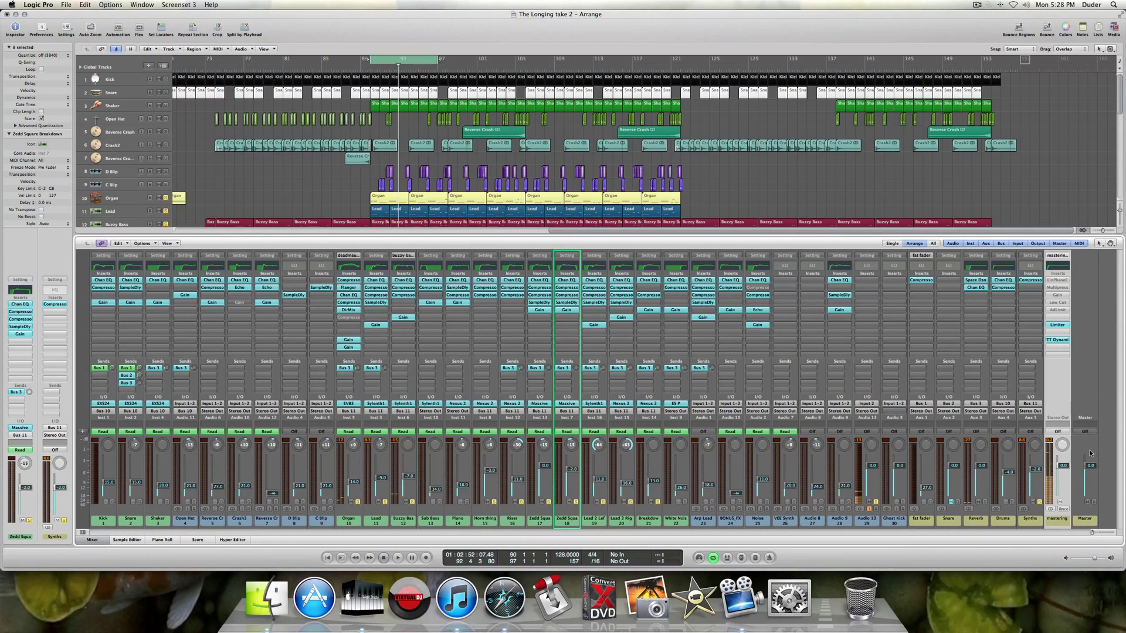
pyautogui.press('space')
pyautogui.click(1029, 280)
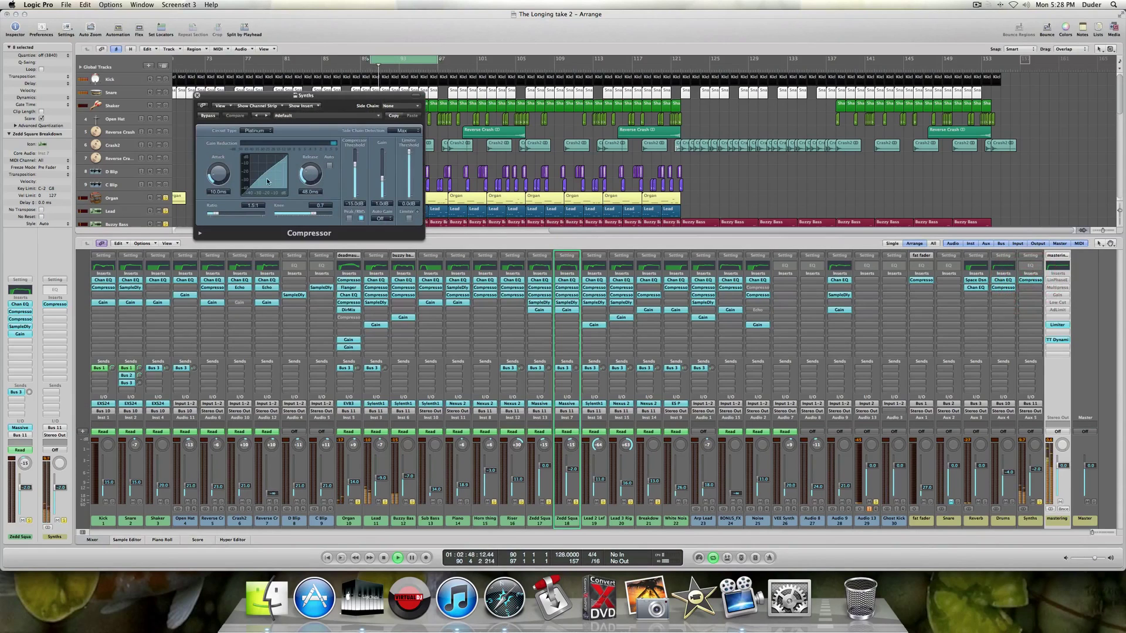
# Compare the soloed synths with the Synths bus Compressor bypassed and active, stop playback and close the plug-in window.
pyautogui.click(207, 115)
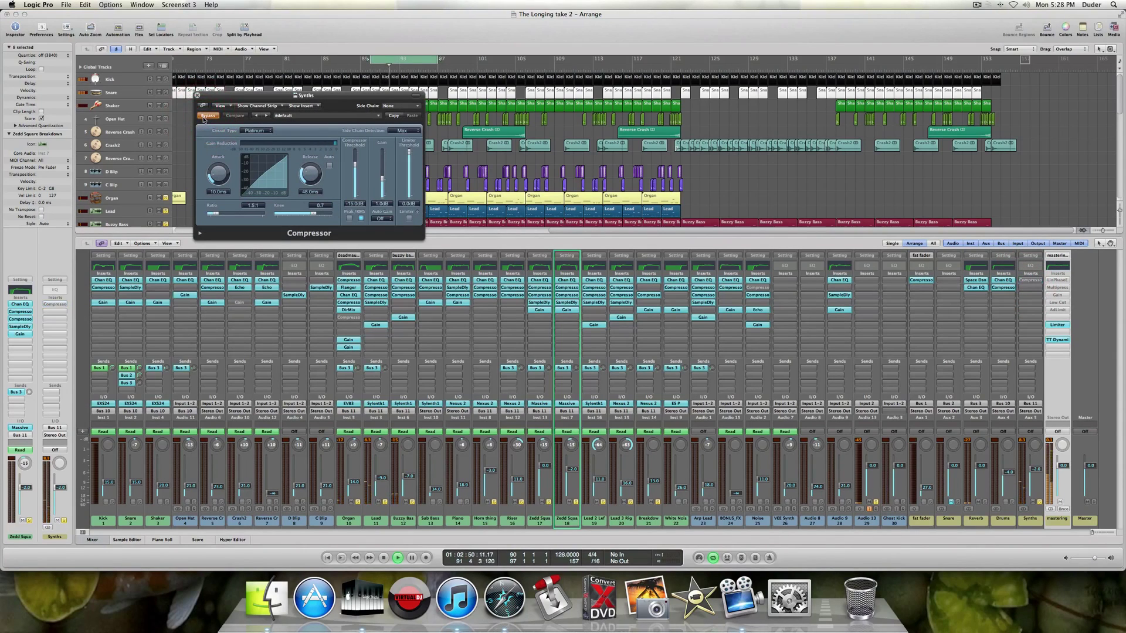
pyautogui.click(207, 116)
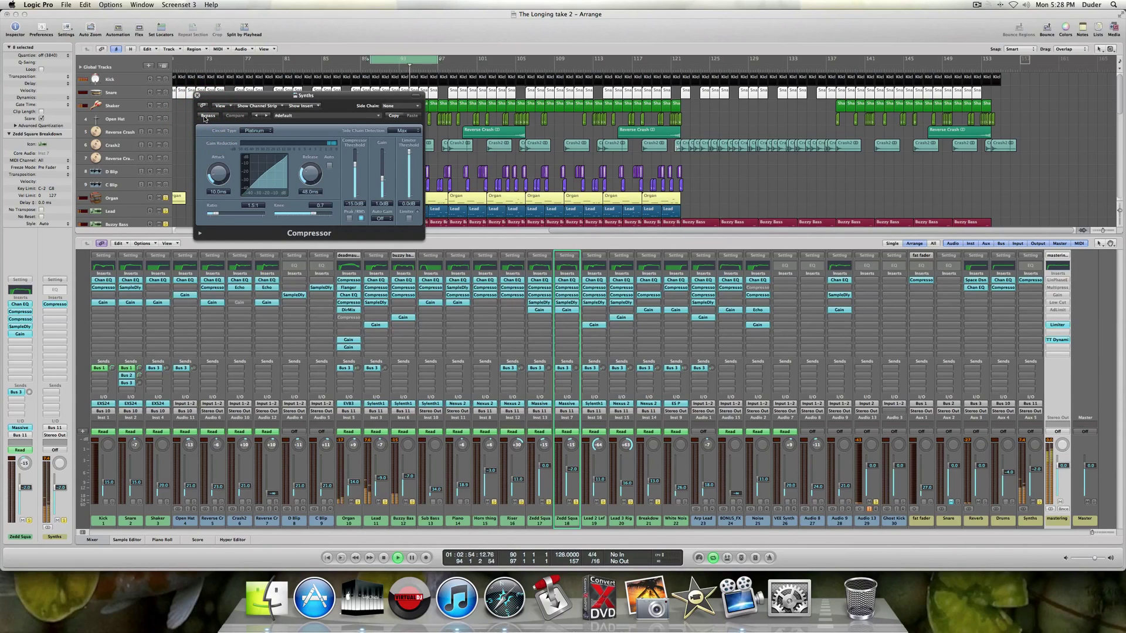
pyautogui.click(205, 118)
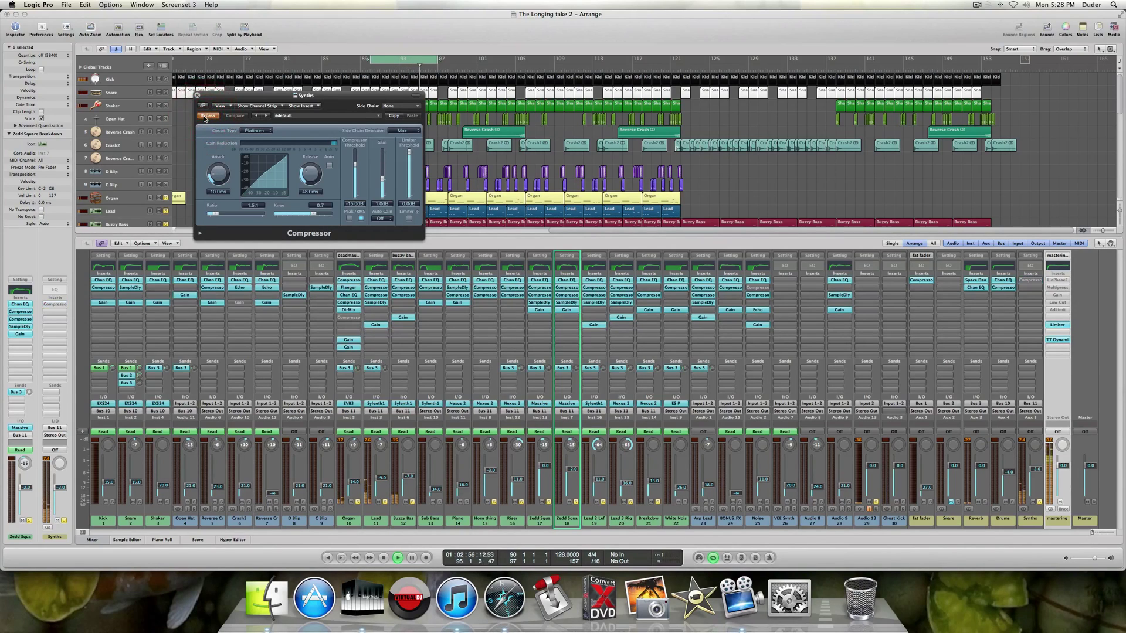
pyautogui.click(205, 118)
pyautogui.click(205, 117)
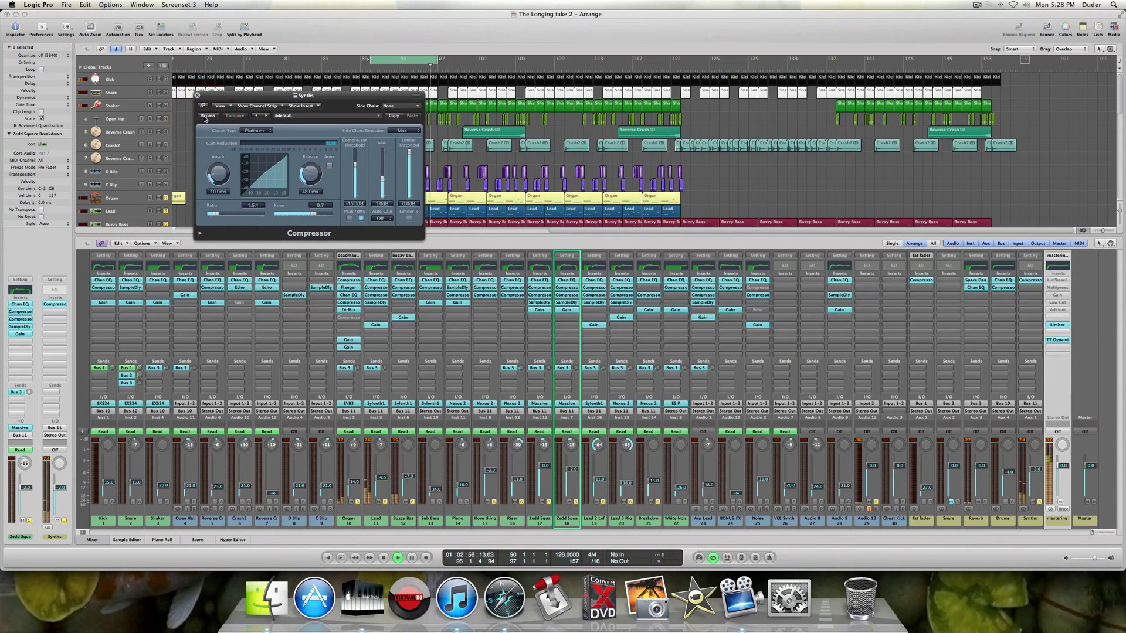
pyautogui.click(205, 118)
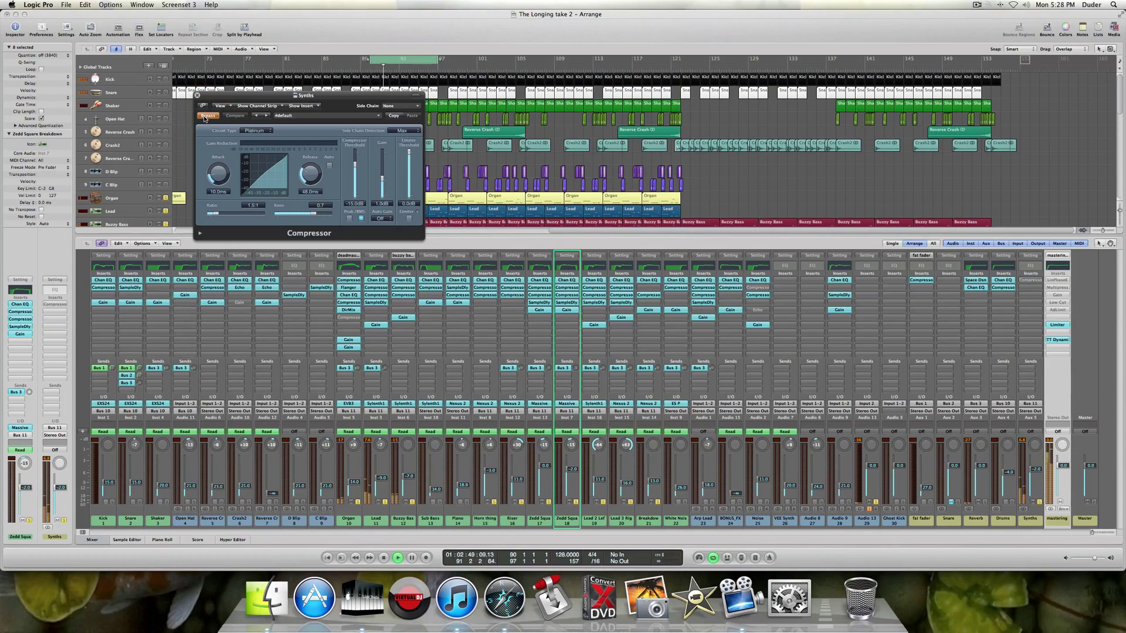
pyautogui.click(204, 117)
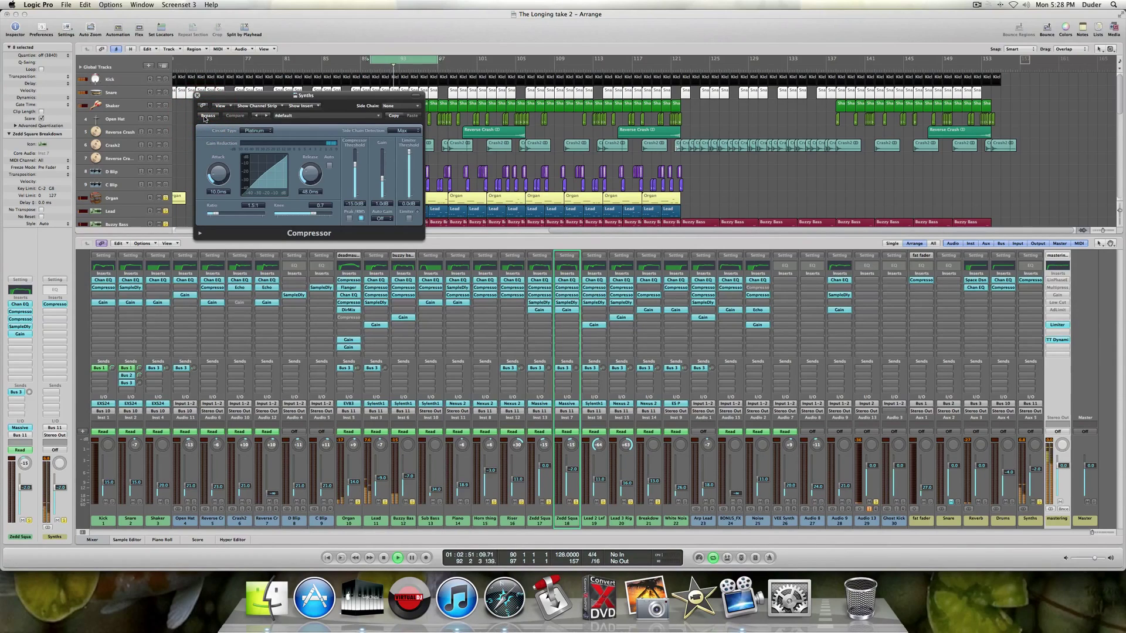
pyautogui.press('space')
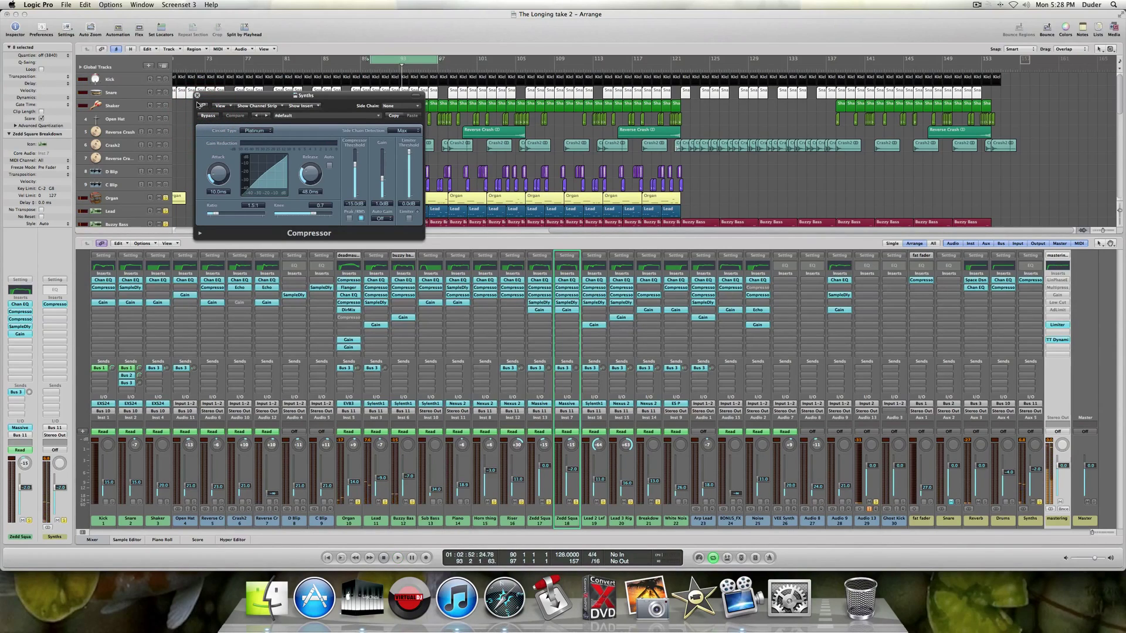
pyautogui.click(198, 95)
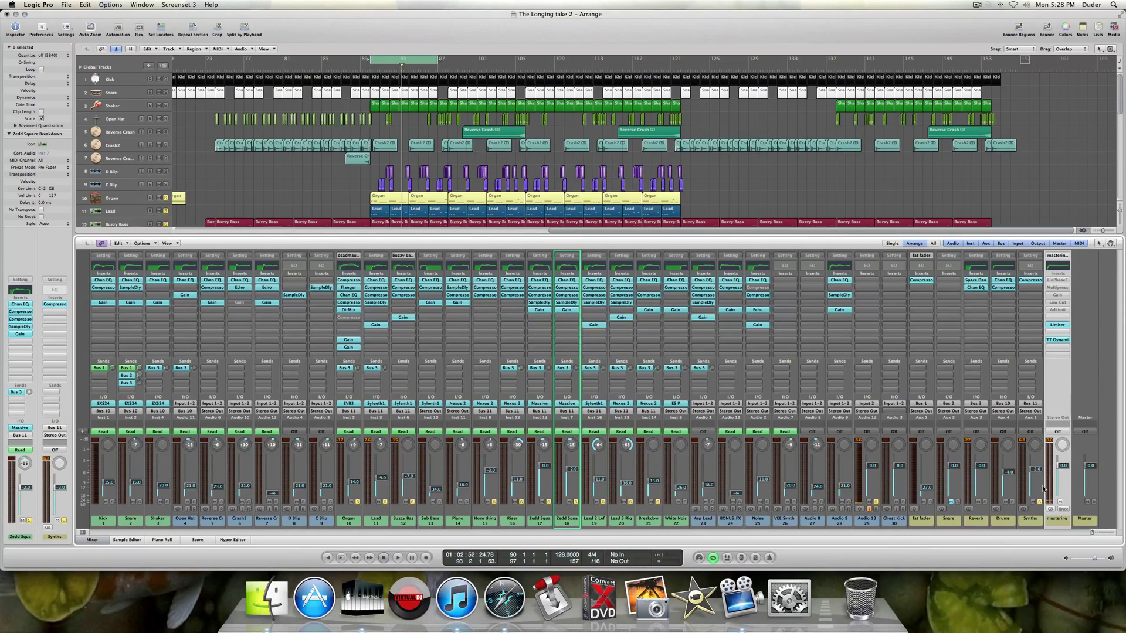
# Unsolo all the synth channels and the Synths bus.
pyautogui.scroll(-5, 128, 221)
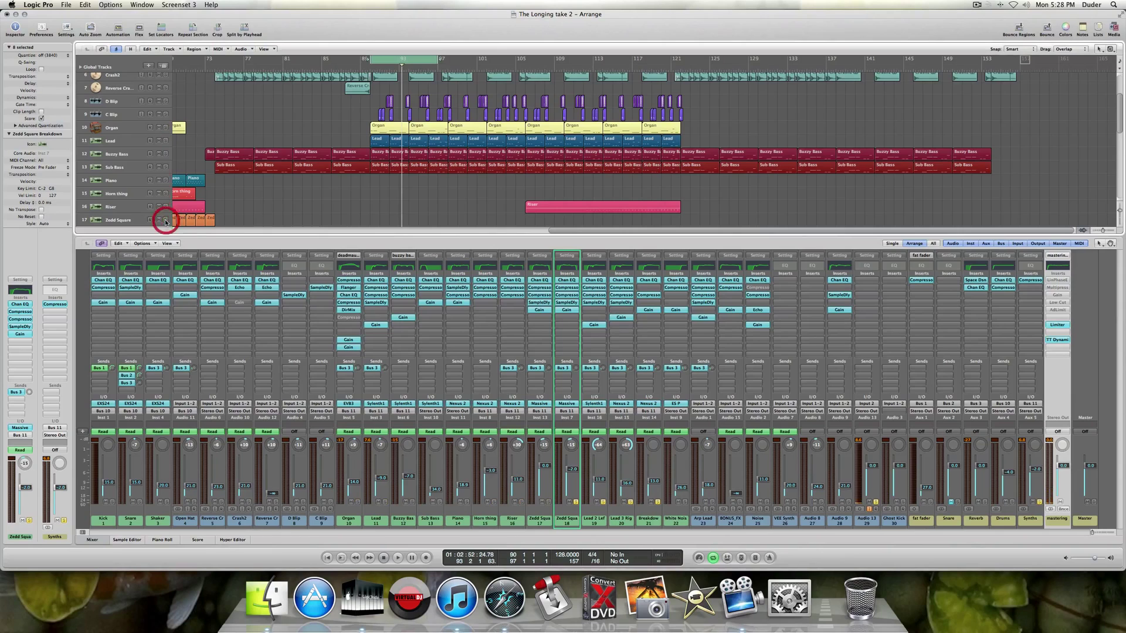
pyautogui.scroll(-10, 164, 218)
pyautogui.moveTo(165, 126); pyautogui.dragTo(166, 152)
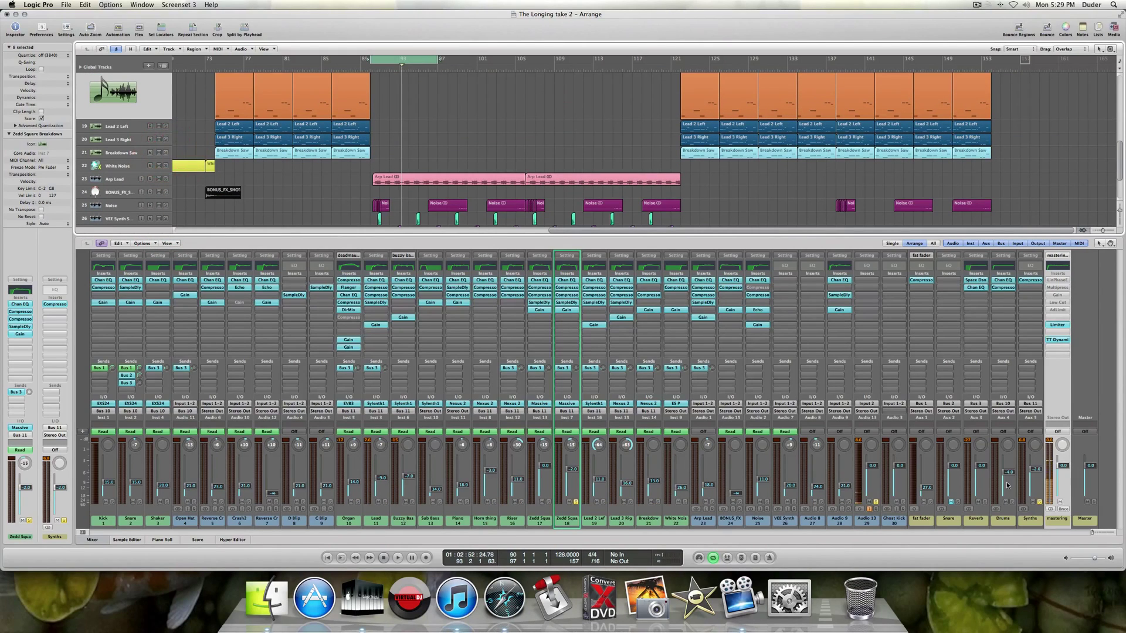
pyautogui.click(1039, 503)
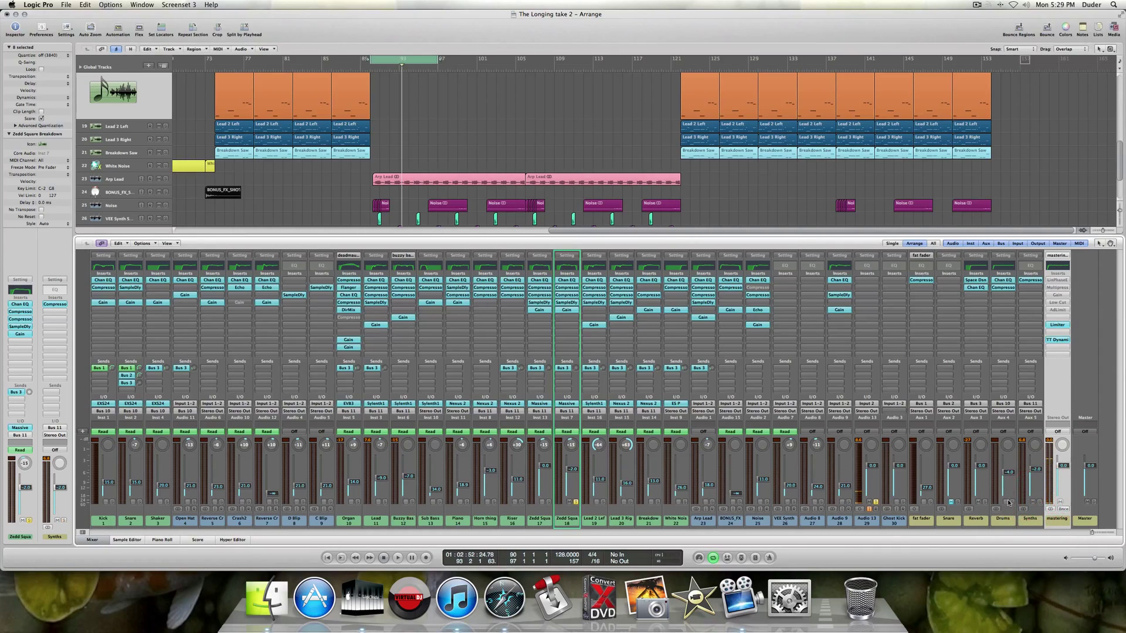
pyautogui.click(876, 503)
pyautogui.click(576, 502)
# Bypass the Limiter on the mastering output channel and play the full mix without its mastering processing.
pyautogui.keyDown('alt'); pyautogui.click(1057, 324); pyautogui.keyUp('alt')
pyautogui.keyDown('alt'); pyautogui.click(1054, 281); pyautogui.keyUp('alt')
pyautogui.keyDown('alt'); pyautogui.click(1053, 280); pyautogui.keyUp('alt')
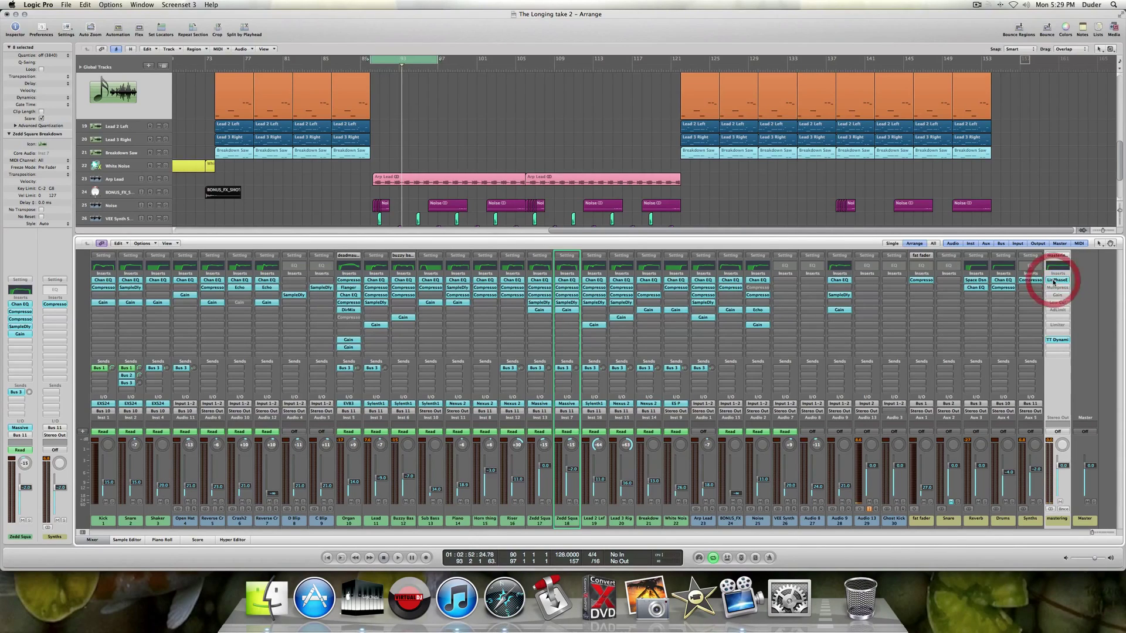
pyautogui.press('space')
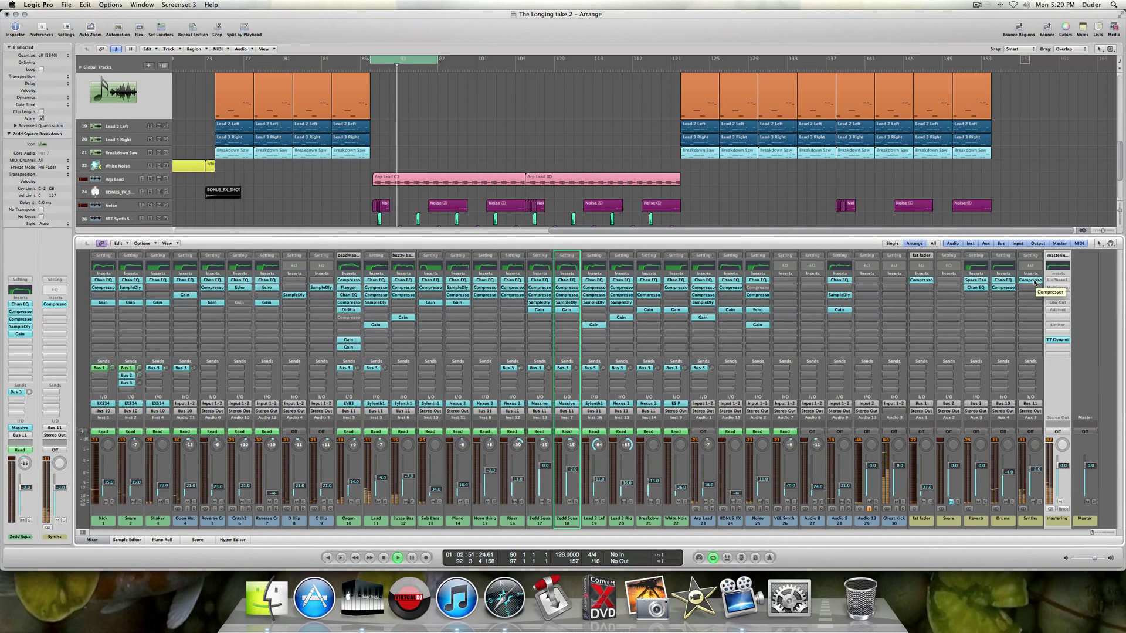
pyautogui.press('space')
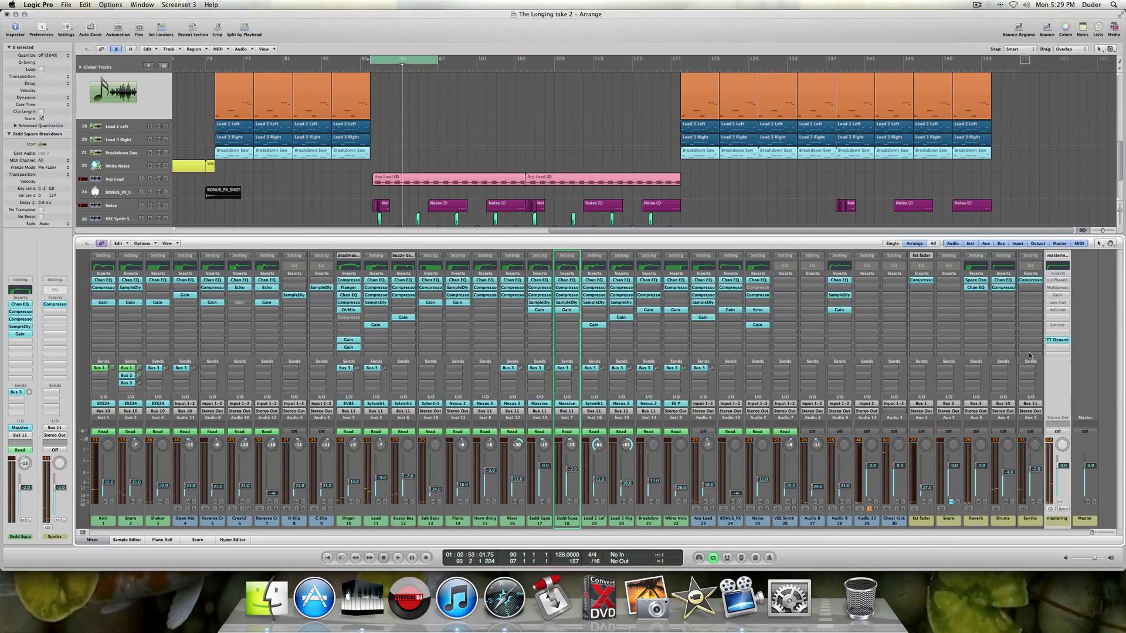
pyautogui.press('space')
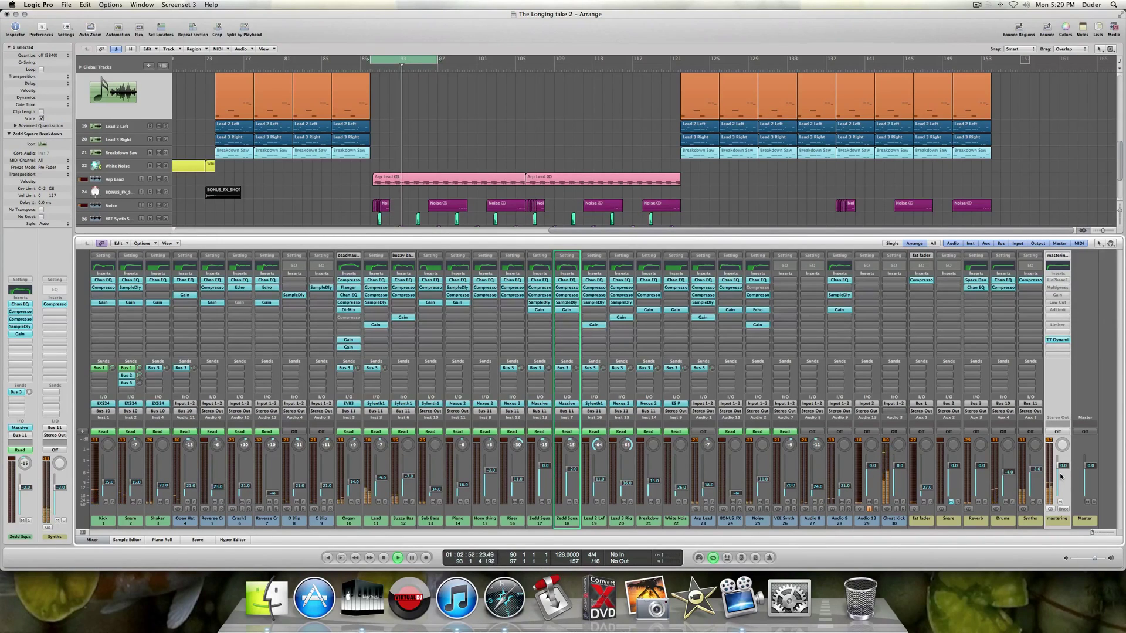
pyautogui.press('space')
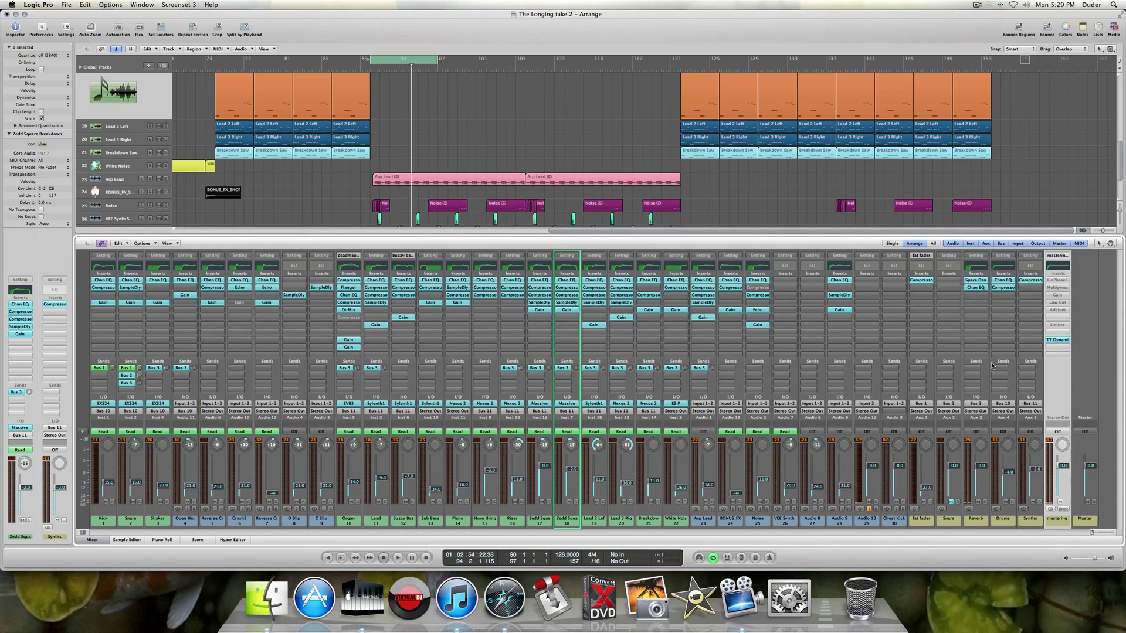
# Compare the mix with the mastering channel's Linear Phase EQ bypassed and active, leave the EQ active and close its window.
pyautogui.click(1055, 281)
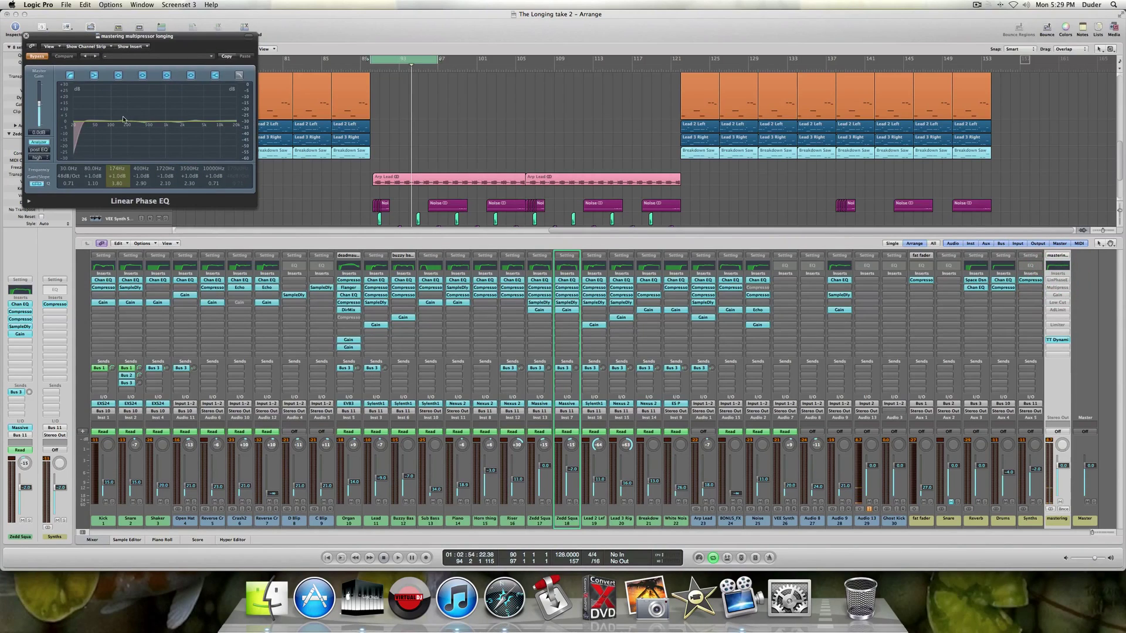
pyautogui.moveTo(46, 38); pyautogui.dragTo(170, 78)
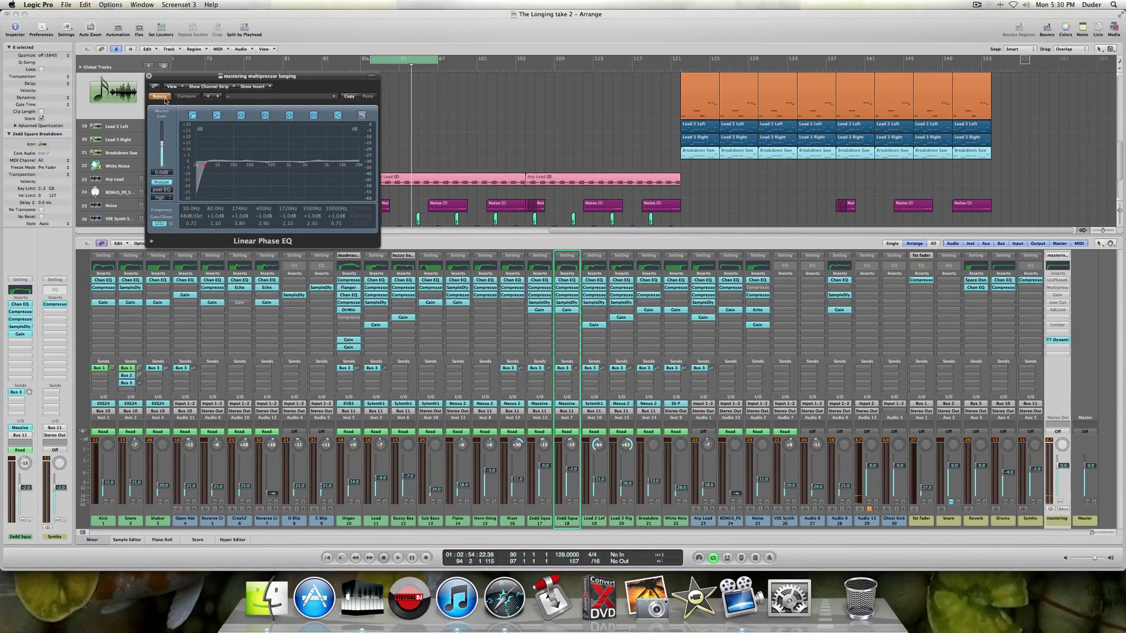
pyautogui.press('space')
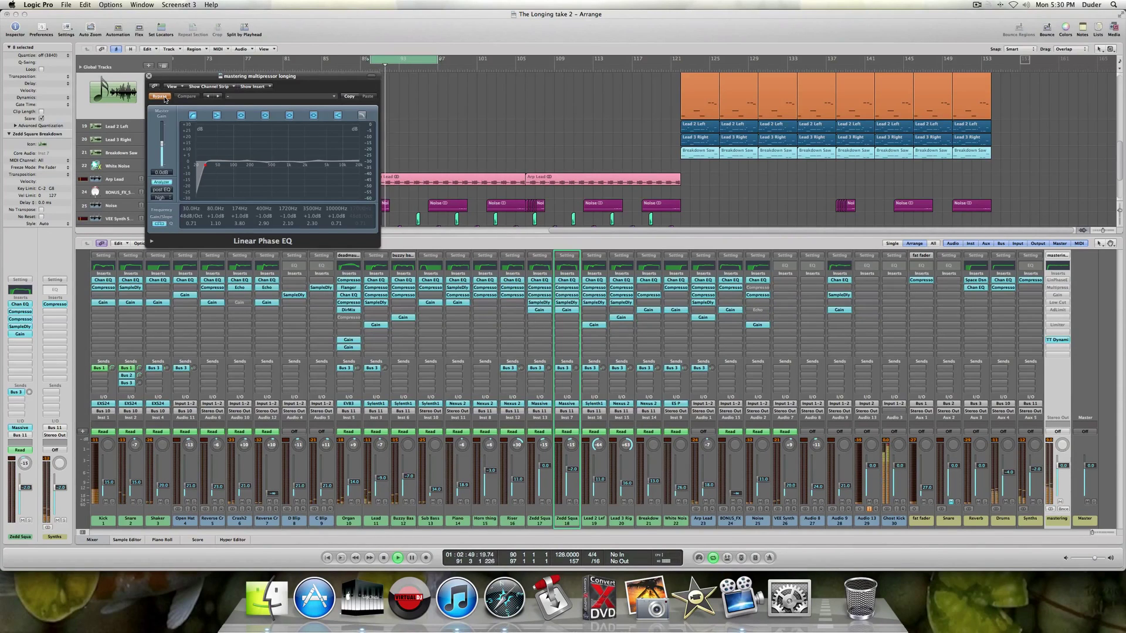
pyautogui.click(164, 98)
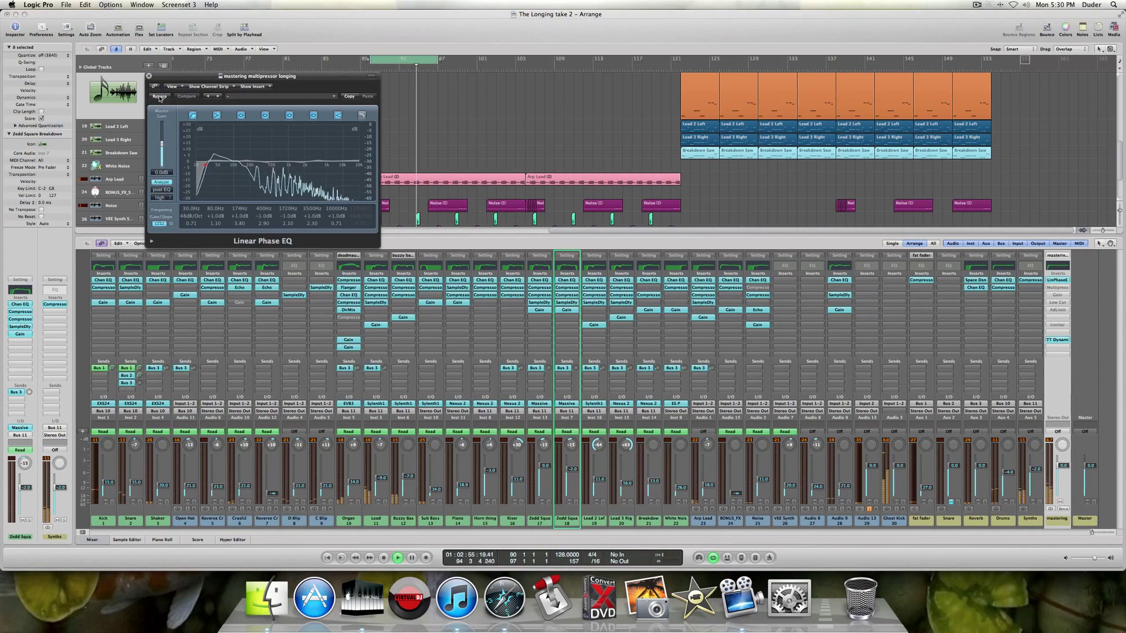
pyautogui.click(159, 97)
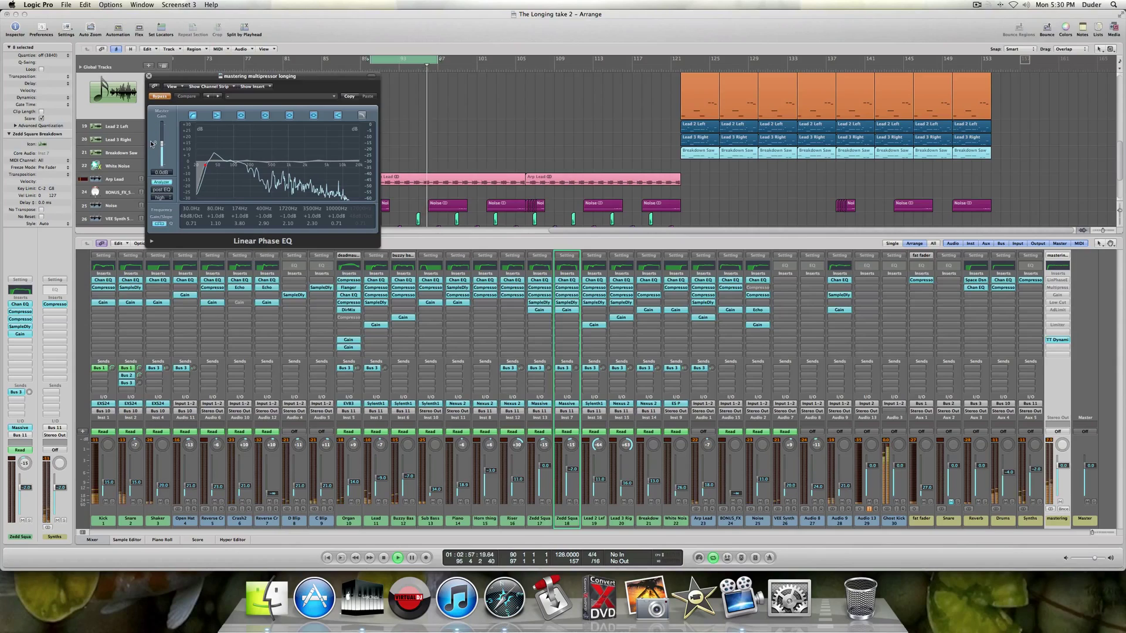
pyautogui.click(160, 97)
pyautogui.click(160, 96)
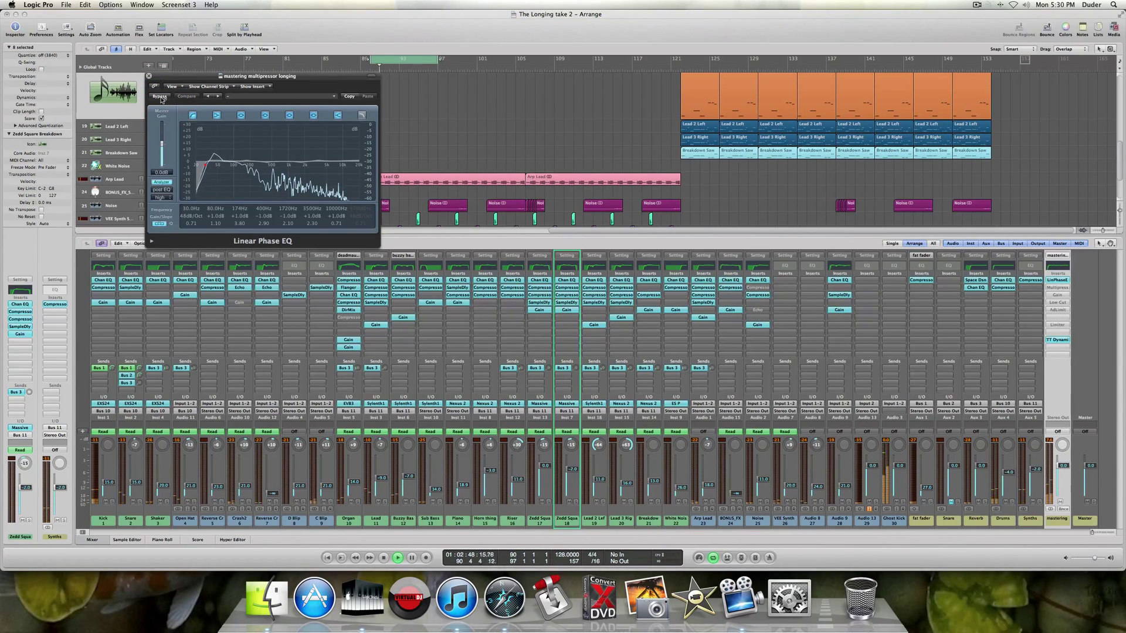
pyautogui.click(161, 96)
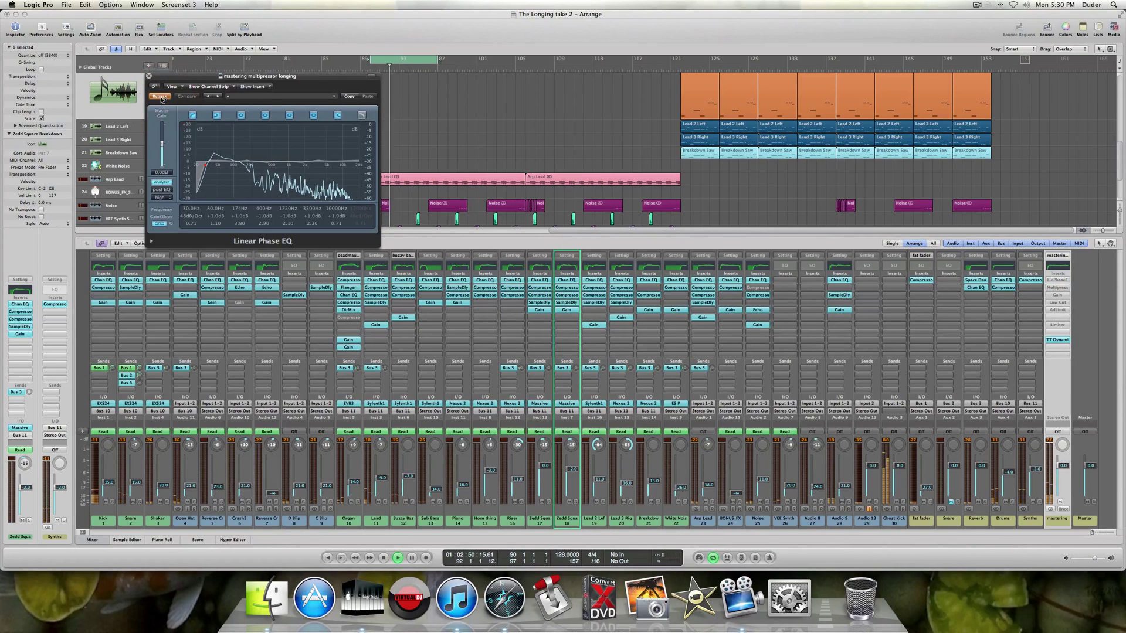
pyautogui.click(160, 97)
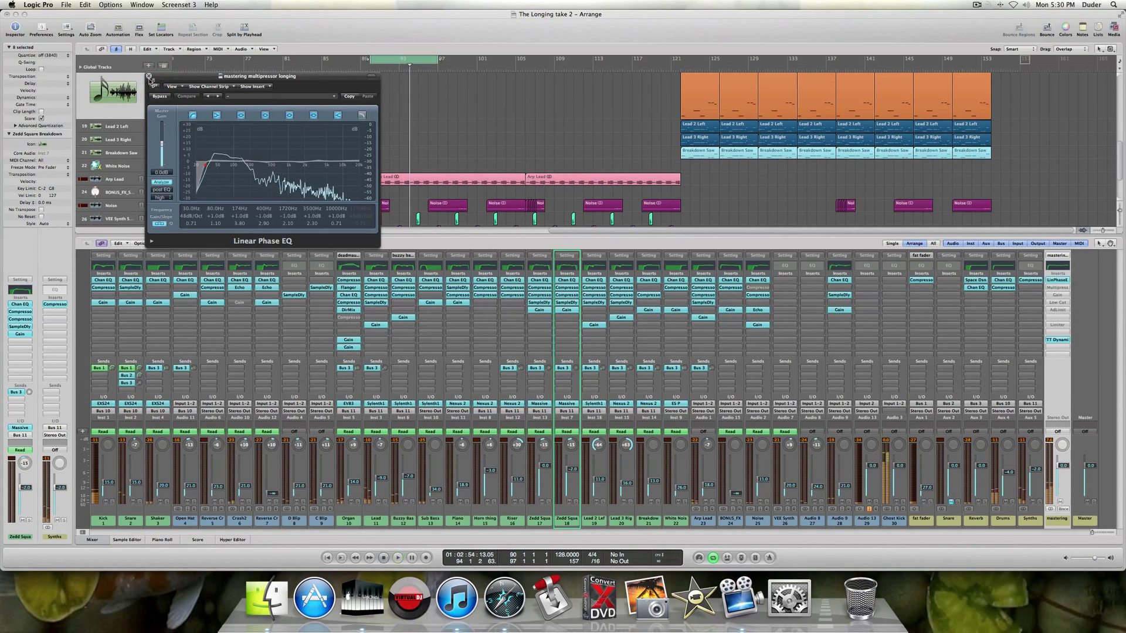
pyautogui.click(148, 76)
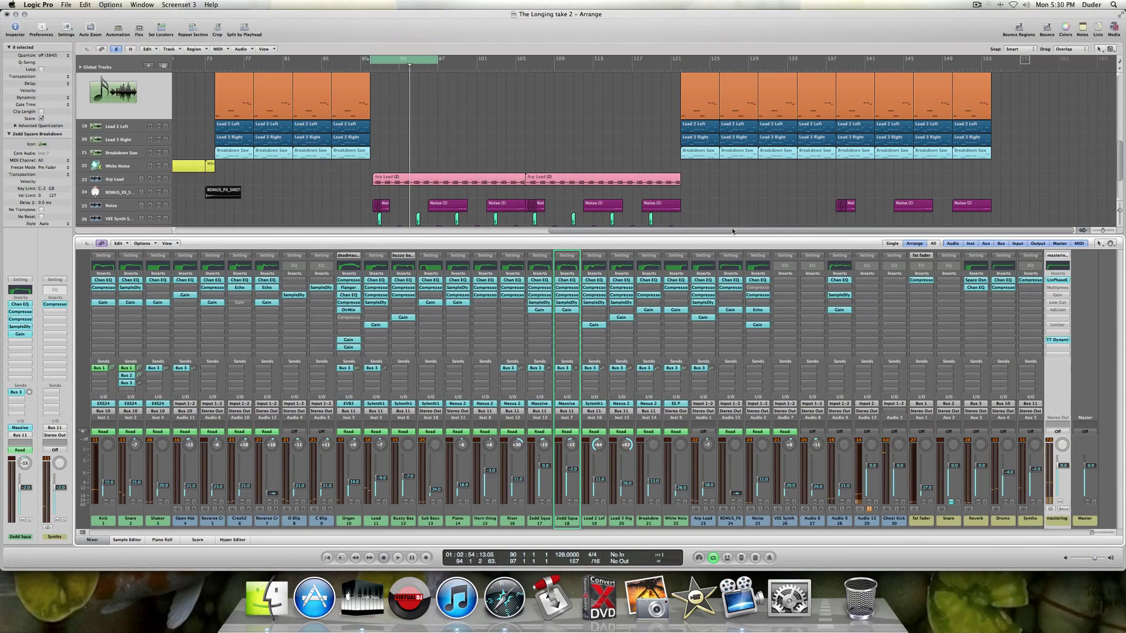
# Open the Multipressor on the mastering channel, toggle its bypass and examine its four-band settings.
pyautogui.click(1057, 288)
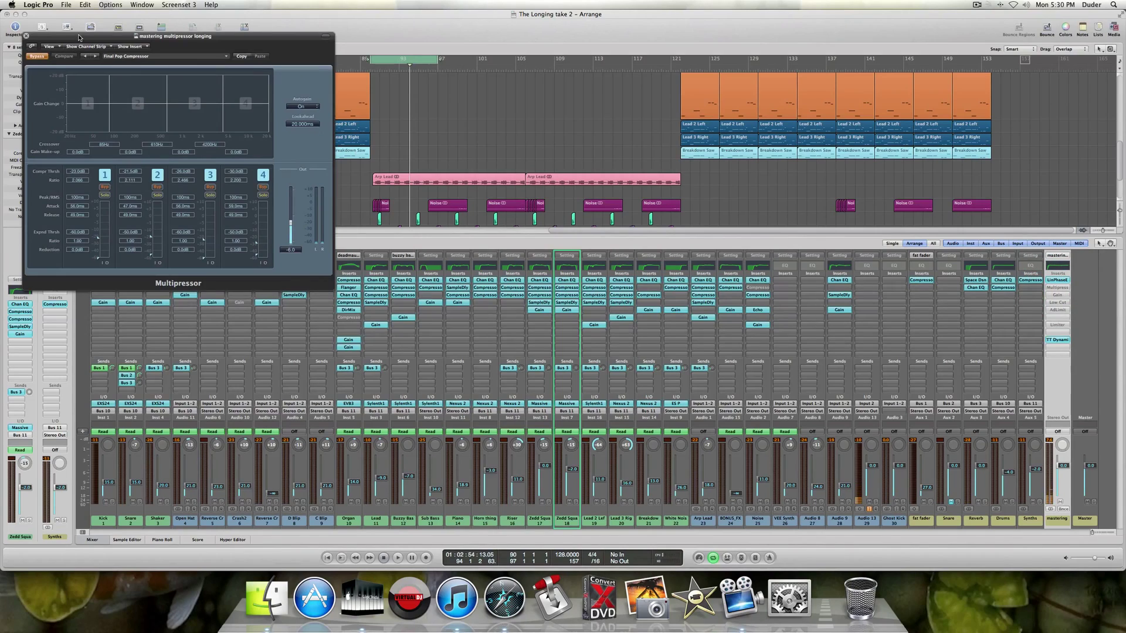
pyautogui.moveTo(82, 38); pyautogui.dragTo(156, 54)
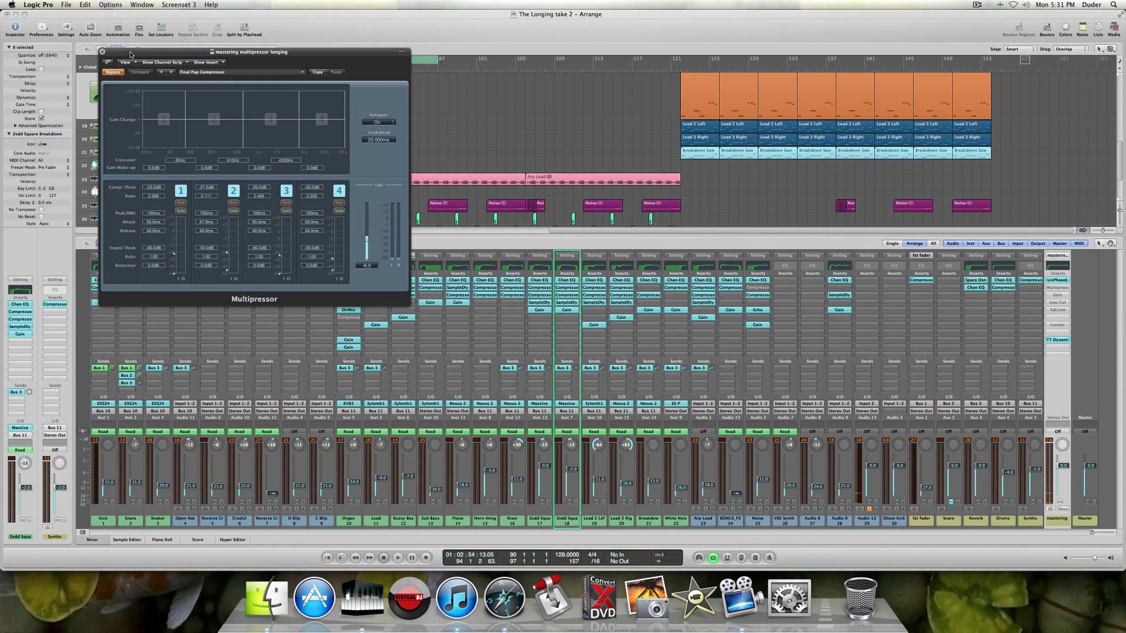
pyautogui.click(130, 53)
pyautogui.click(118, 72)
pyautogui.click(118, 73)
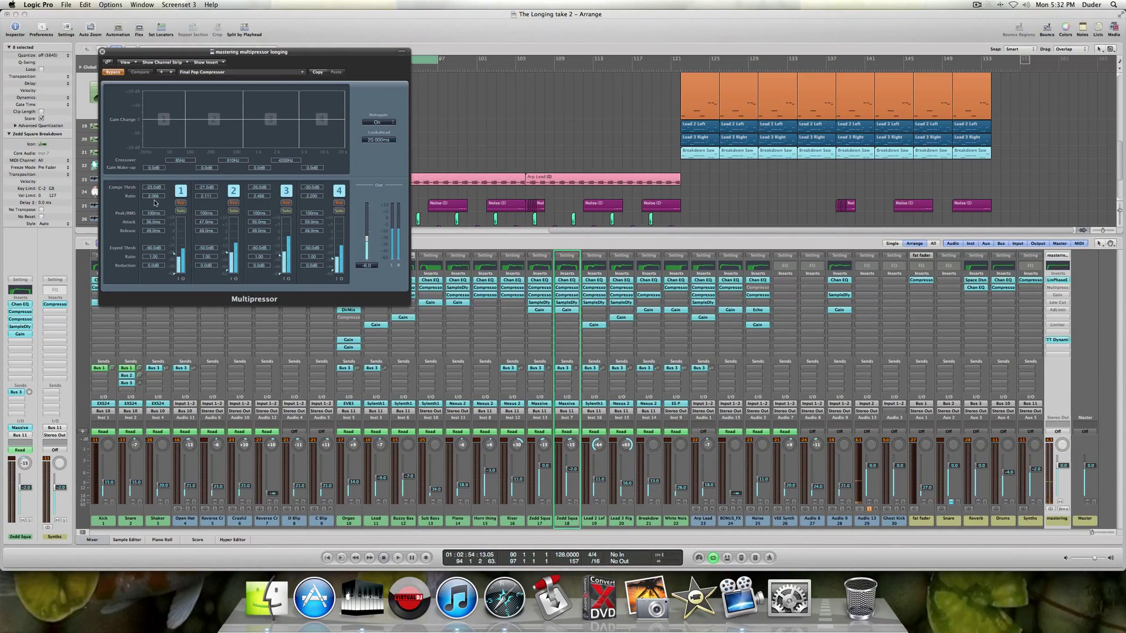
# Copy band 1's compression ratio of 2.066 to bands 2, 3 and 4 of the Multipressor.
pyautogui.doubleClick(153, 196)
pyautogui.press('super+c')
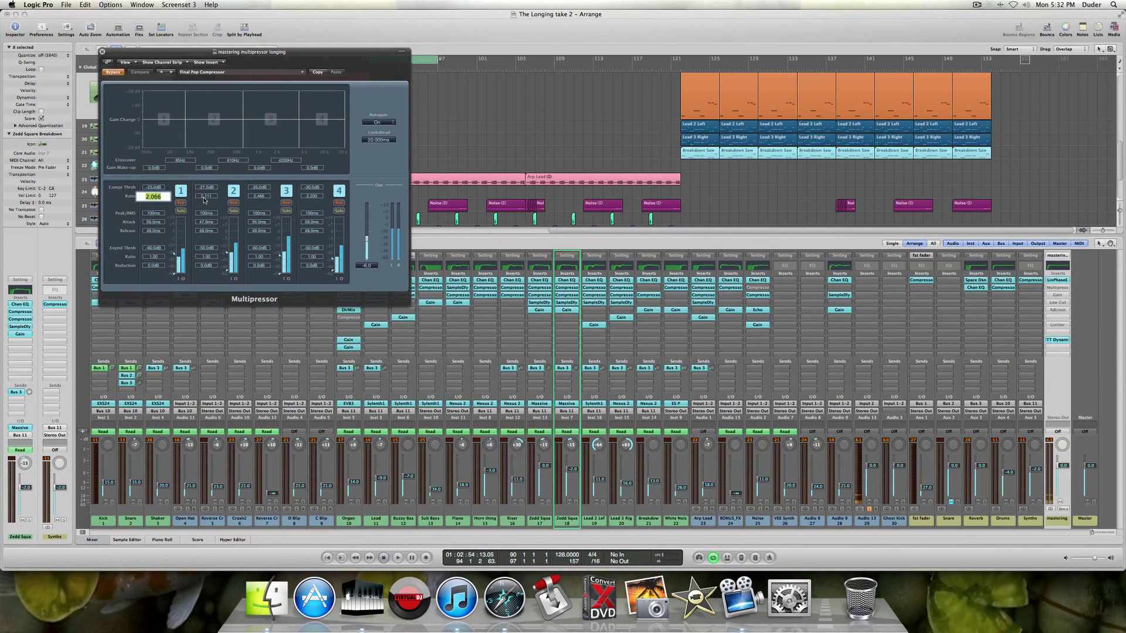
pyautogui.doubleClick(206, 196)
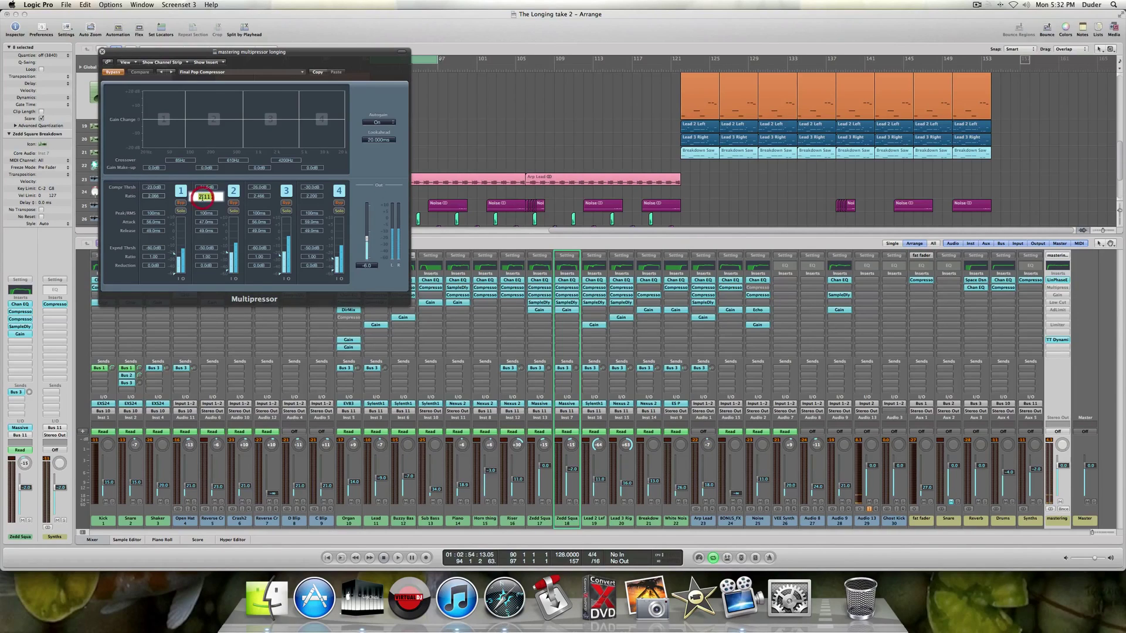
pyautogui.press('super+v')
pyautogui.doubleClick(263, 196)
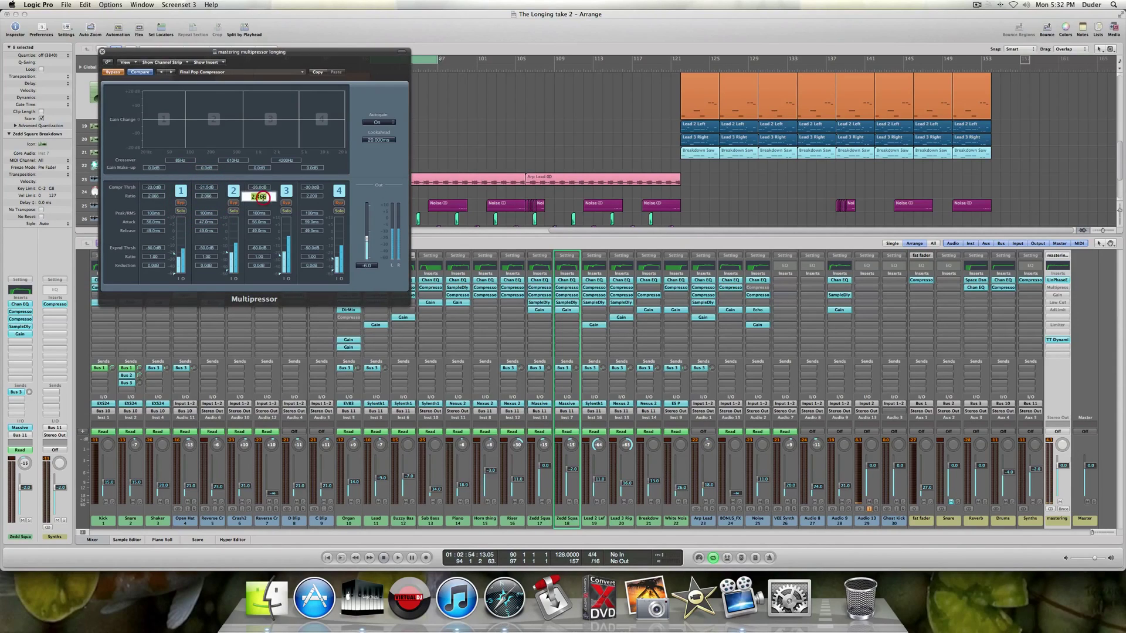
pyautogui.press('super+v')
pyautogui.doubleClick(311, 197)
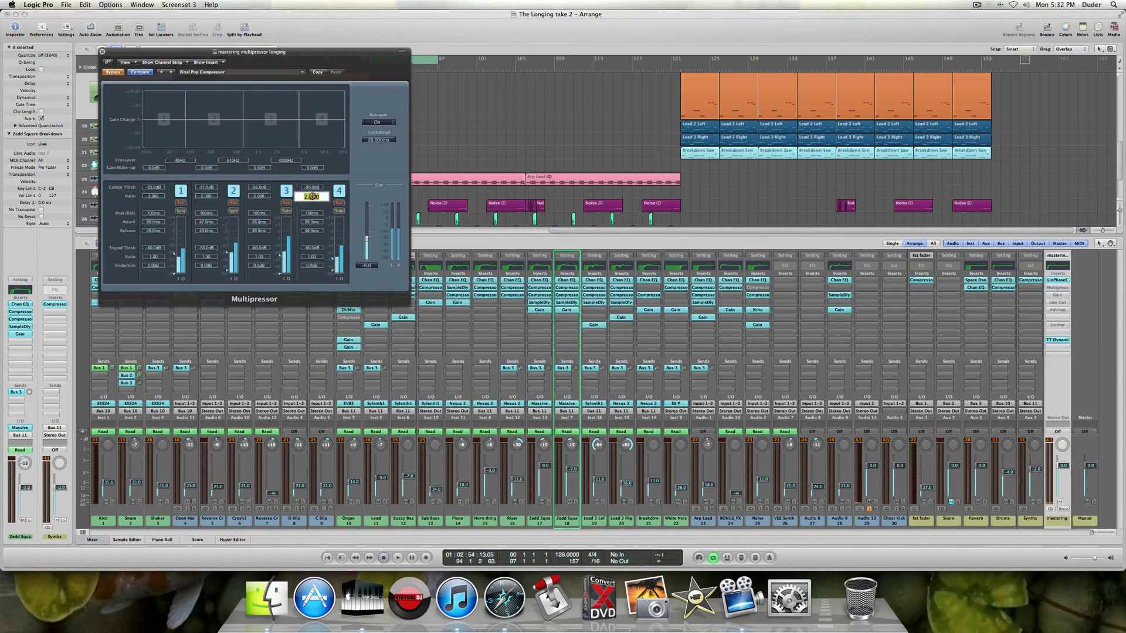
pyautogui.press('super+v')
pyautogui.click(212, 202)
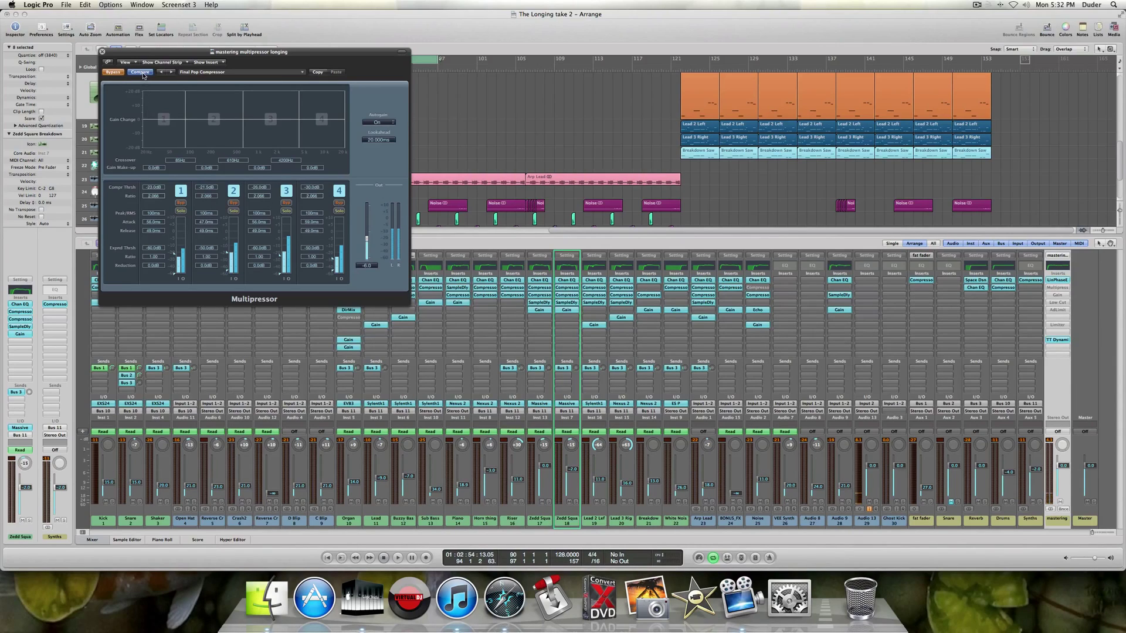
# Set the compression threshold of all four Multipressor bands to 0 dB.
pyautogui.doubleClick(154, 187)
pyautogui.write('0')
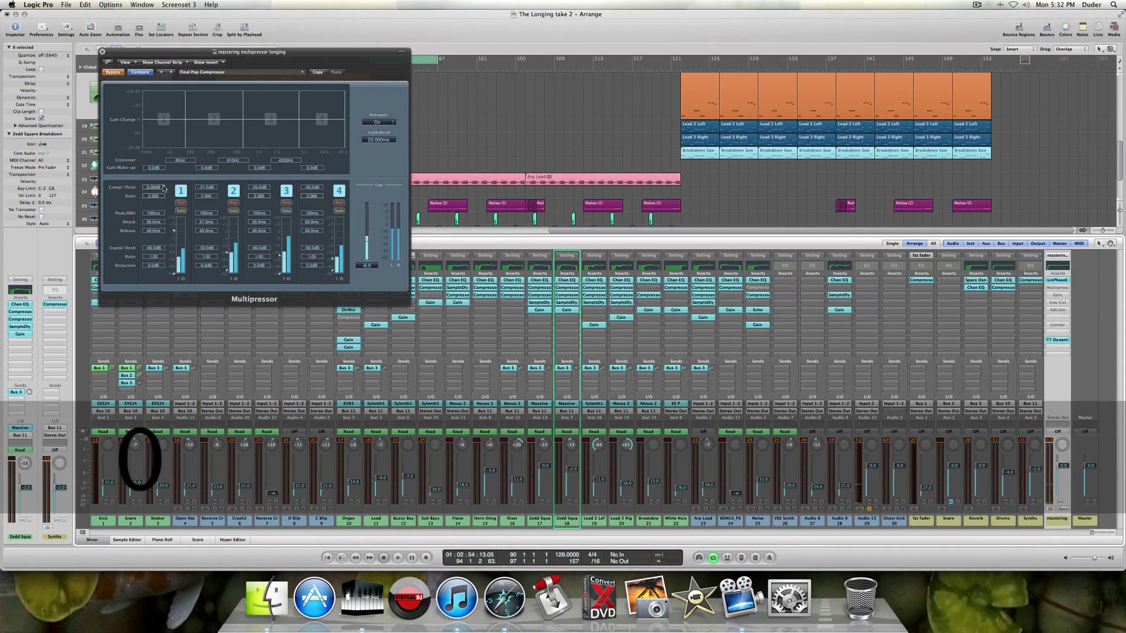
pyautogui.click(205, 189)
pyautogui.doubleClick(205, 189)
pyautogui.write('0.00dB')
pyautogui.doubleClick(259, 189)
pyautogui.write('0')
pyautogui.doubleClick(311, 187)
pyautogui.write('0')
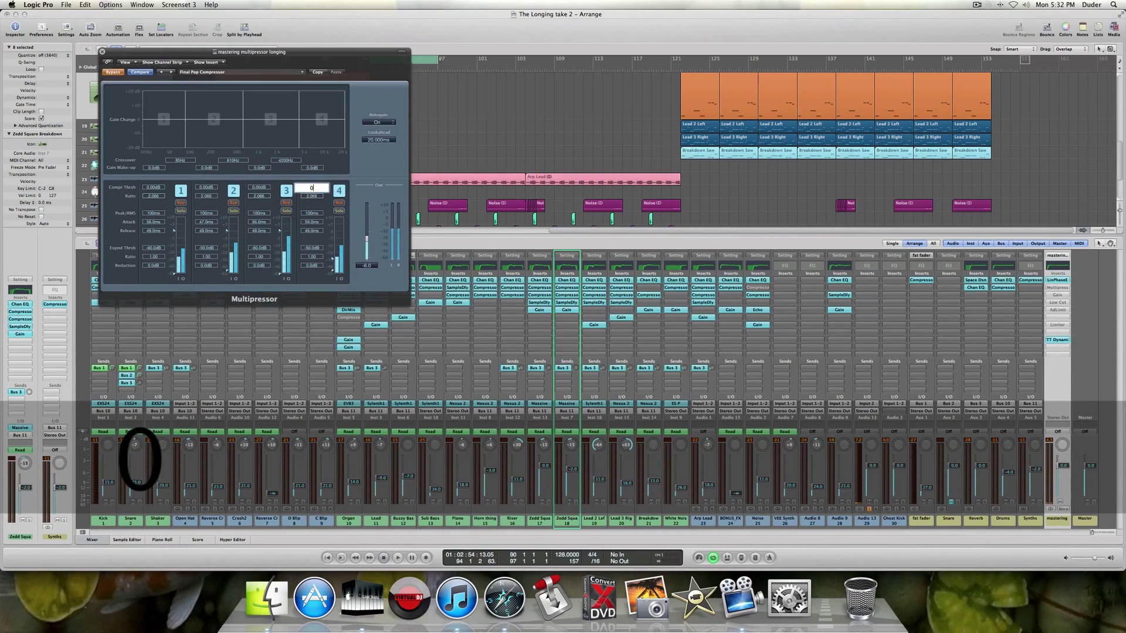
# Turn off Auto Gain in the Multipressor, set its output gain to 0 dB and take the plug-in out of bypass.
pyautogui.click(378, 122)
pyautogui.click(374, 115)
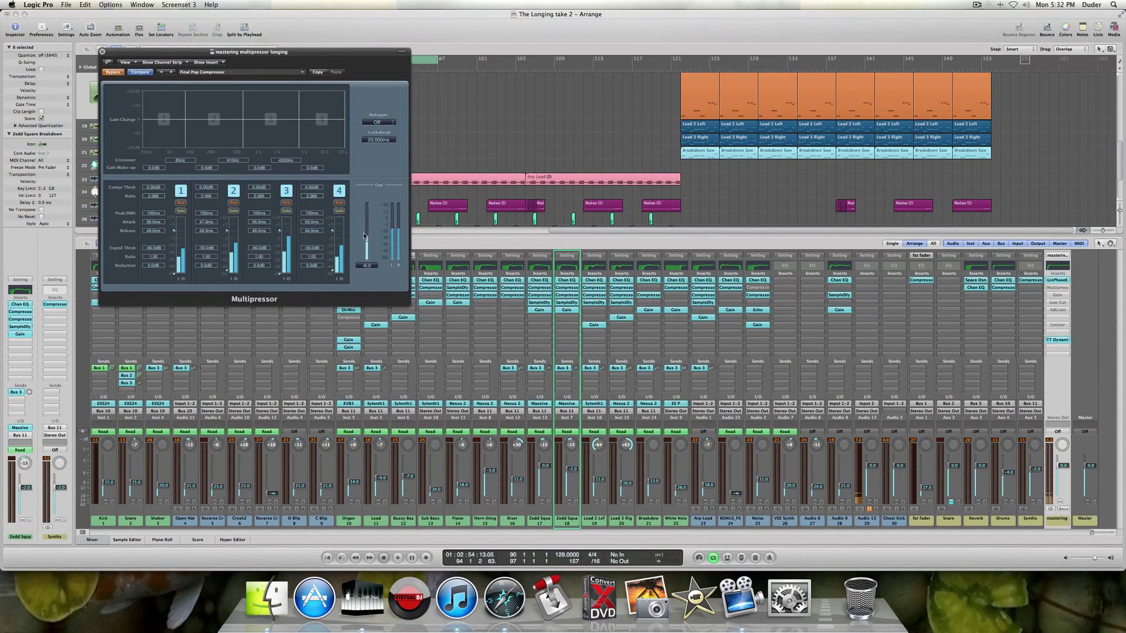
pyautogui.doubleClick(366, 266)
pyautogui.write('0')
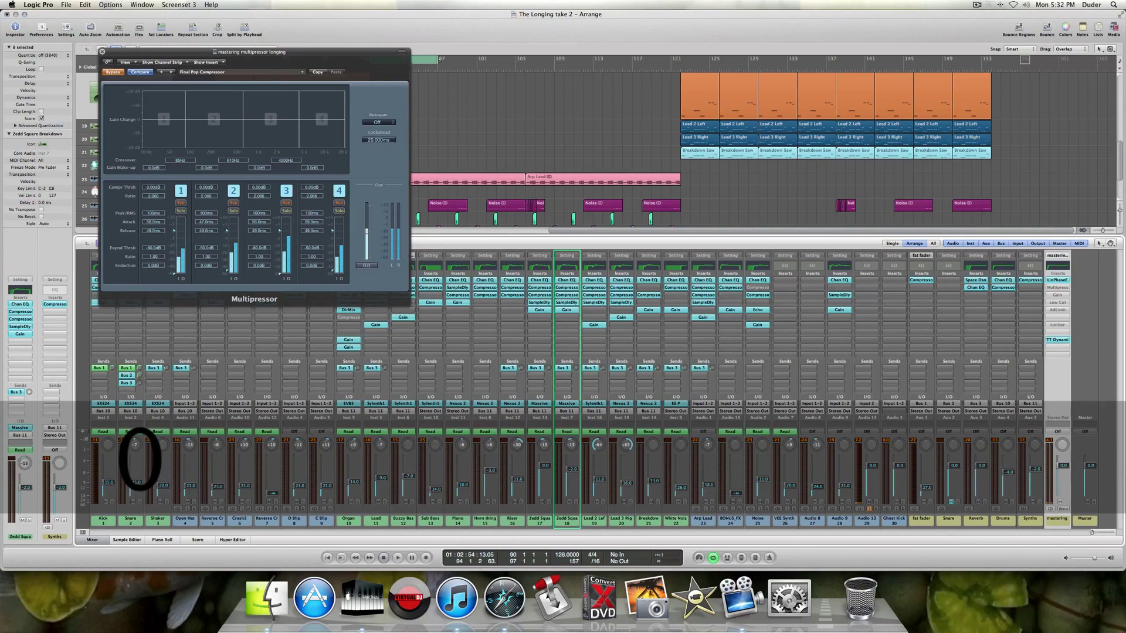
pyautogui.press('Return')
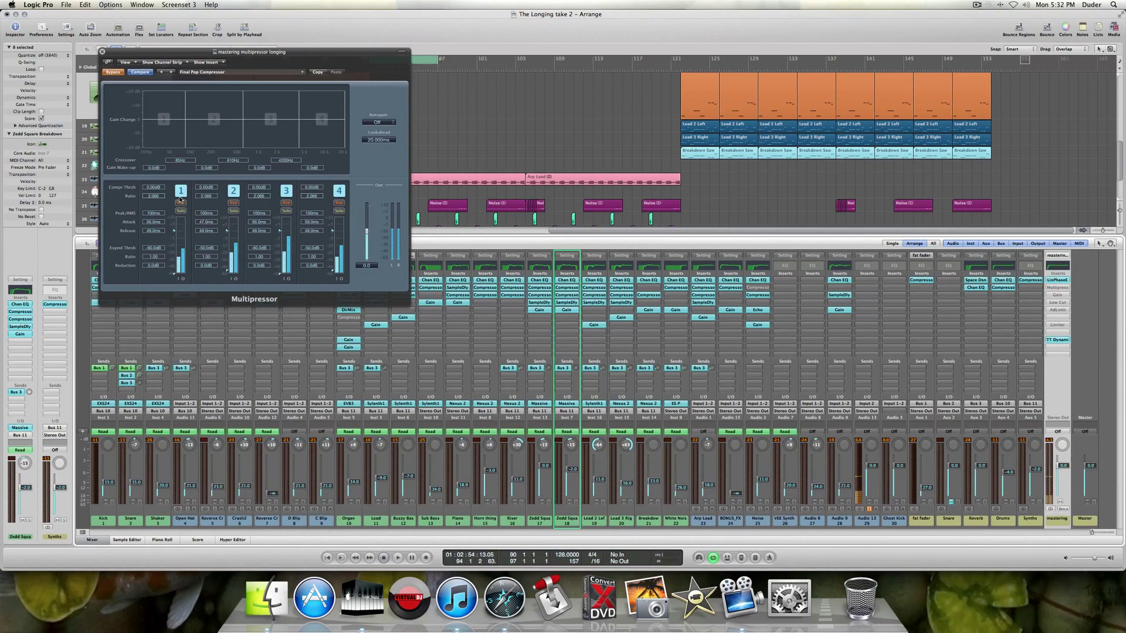
pyautogui.click(180, 202)
pyautogui.click(112, 71)
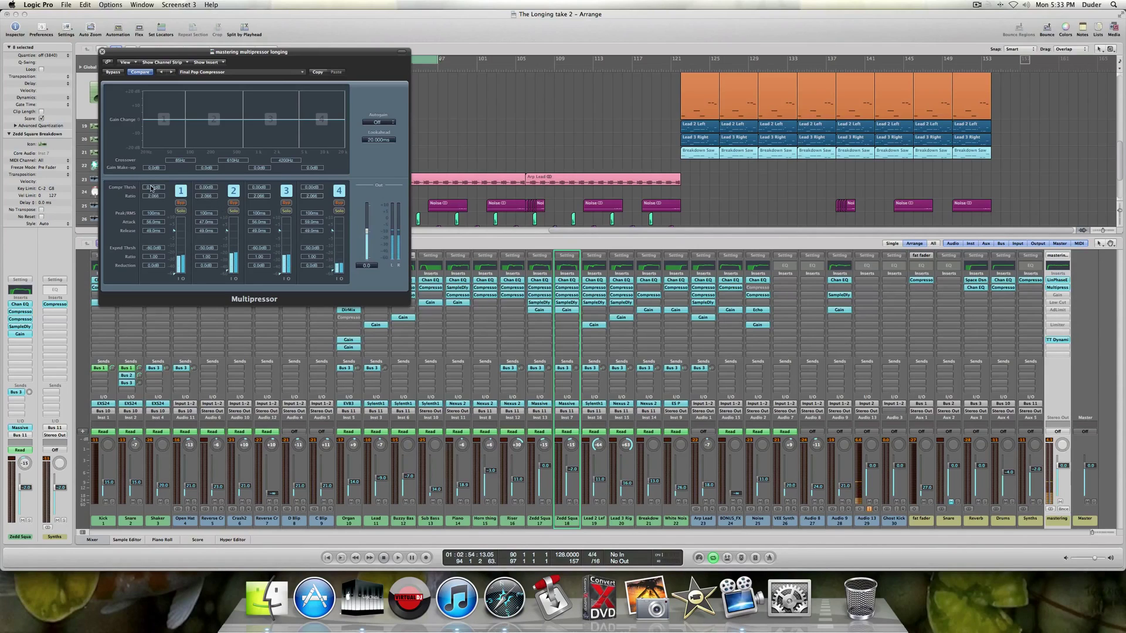
# During playback, lower the compression thresholds of all four Multipressor bands by ear, setting bands 1 and 2 to about -21 dB.
pyautogui.press('space')
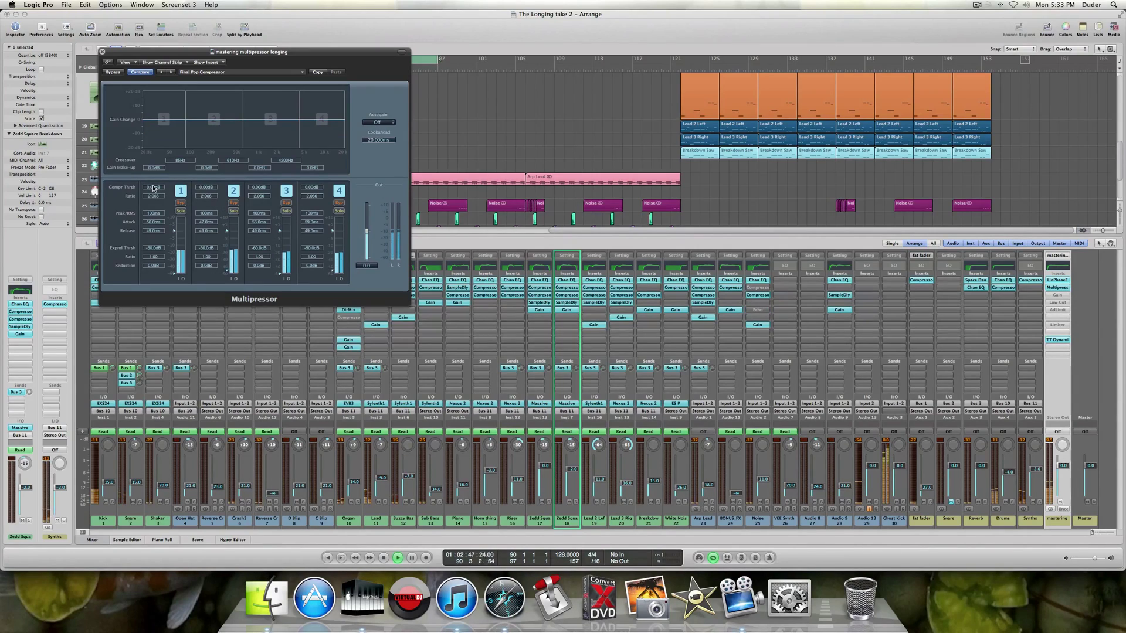
pyautogui.moveTo(155, 188); pyautogui.dragTo(154, 223)
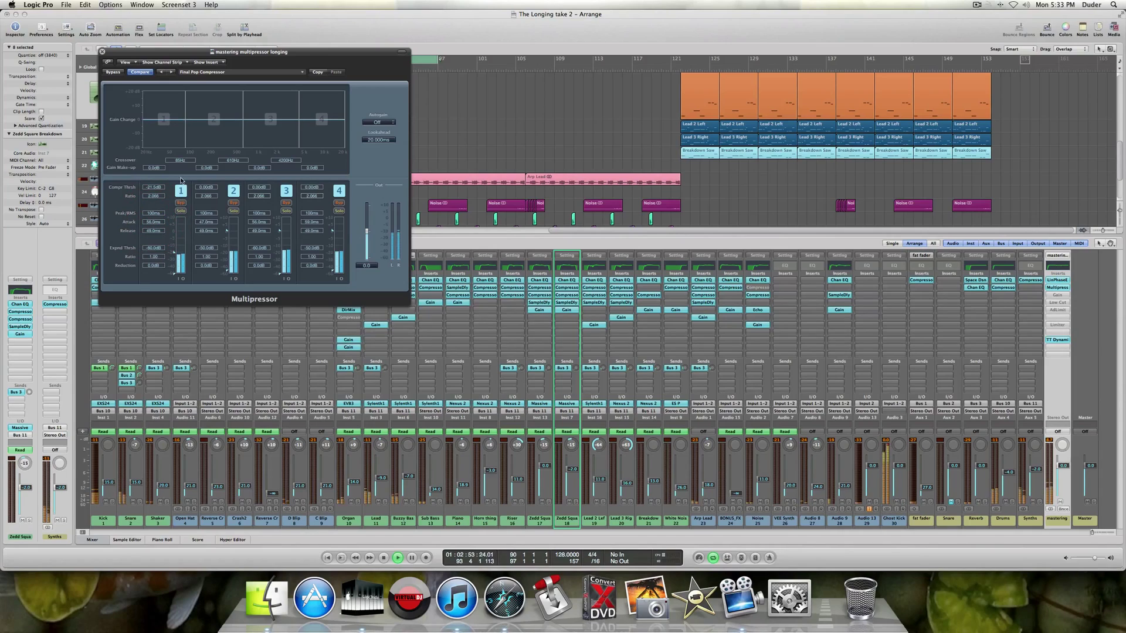
pyautogui.moveTo(206, 187); pyautogui.dragTo(202, 219)
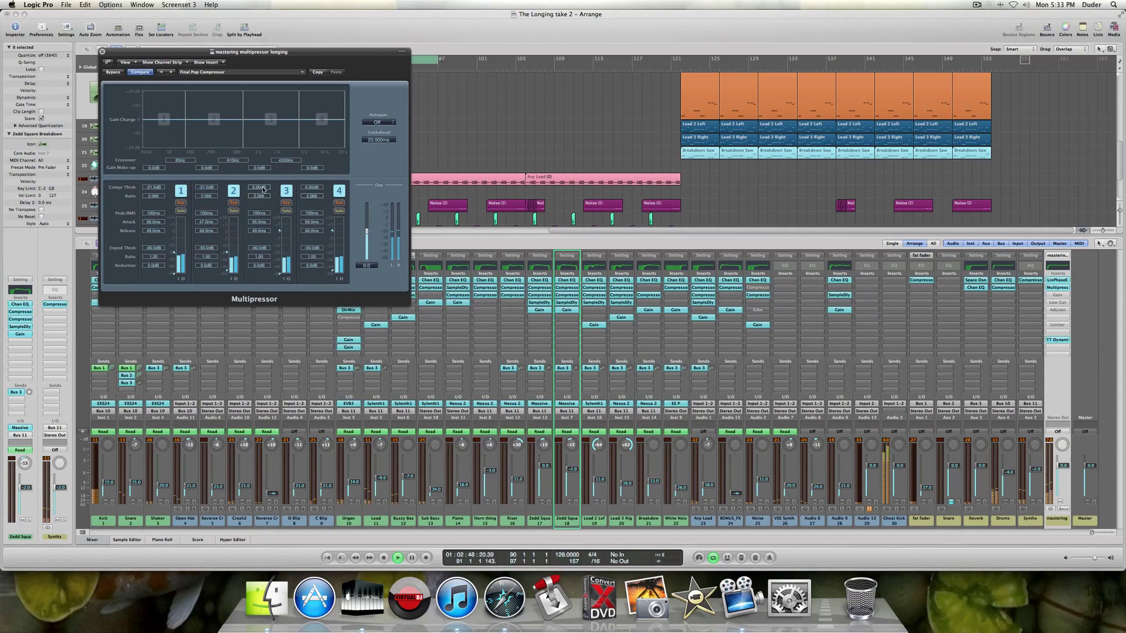
pyautogui.moveTo(263, 189); pyautogui.dragTo(258, 257)
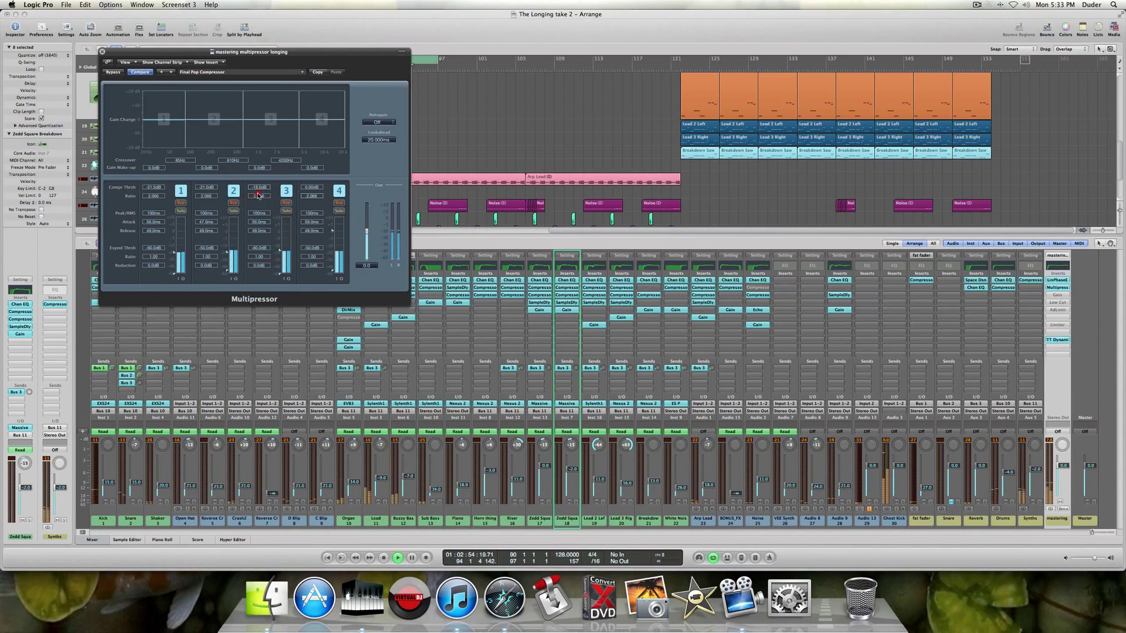
pyautogui.moveTo(258, 193); pyautogui.dragTo(258, 198)
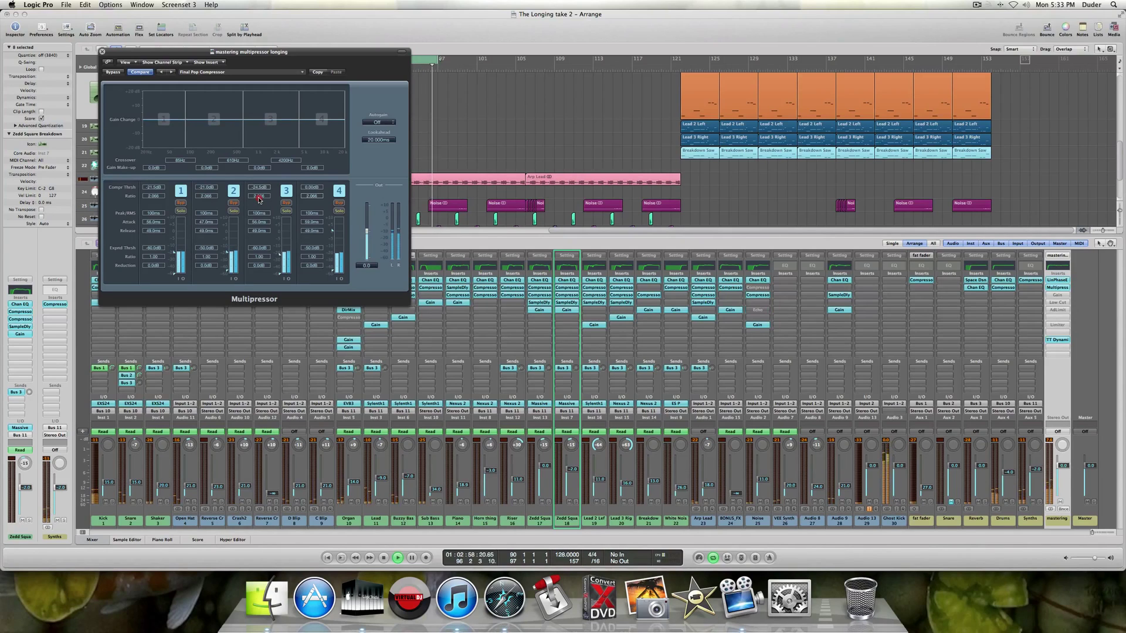
pyautogui.moveTo(258, 200); pyautogui.dragTo(310, 232)
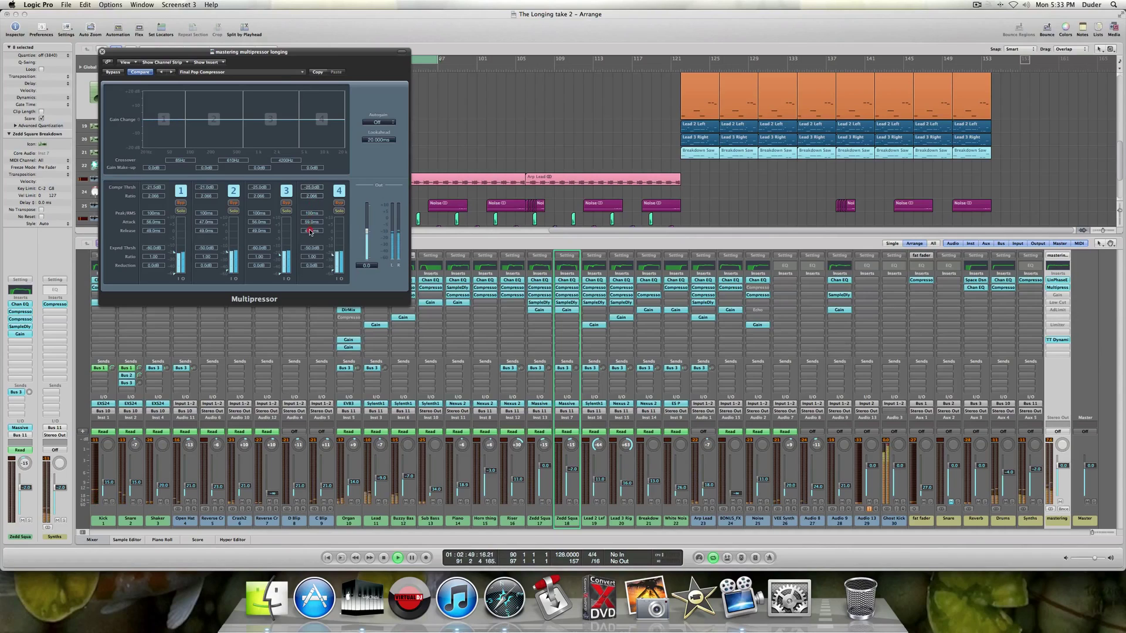
pyautogui.click(311, 188)
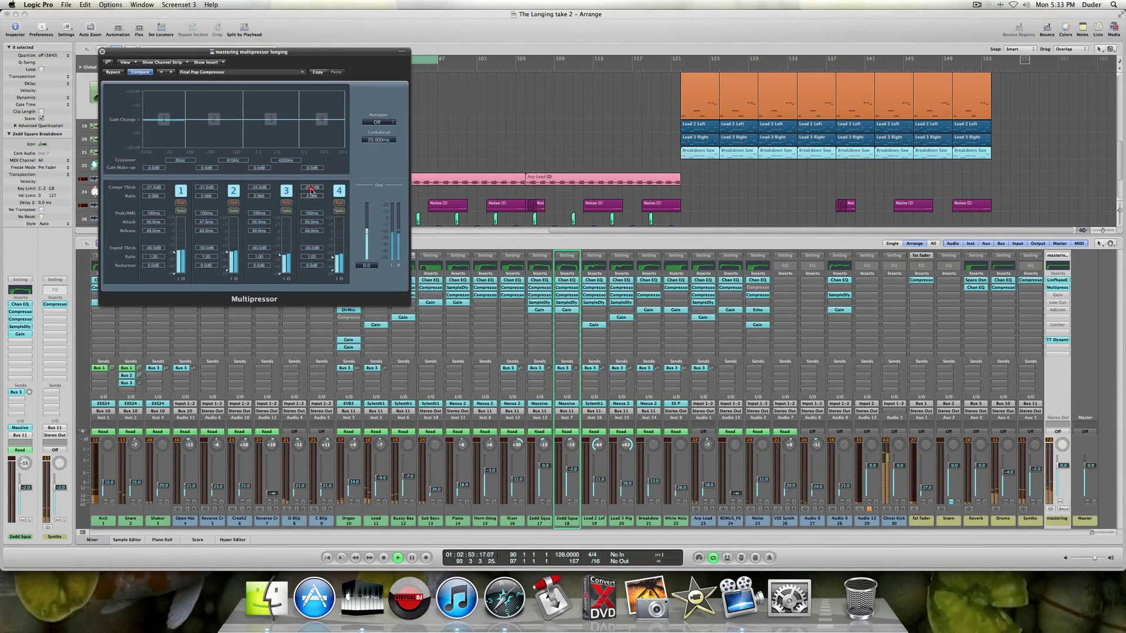
pyautogui.moveTo(311, 191); pyautogui.dragTo(310, 191)
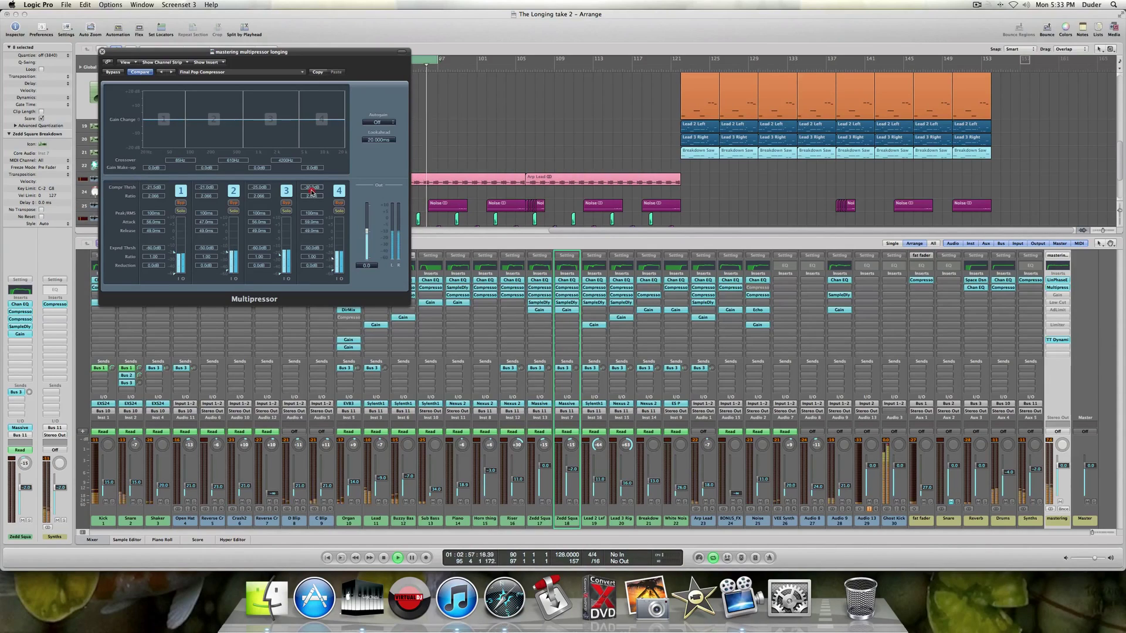
pyautogui.moveTo(311, 191); pyautogui.dragTo(313, 188)
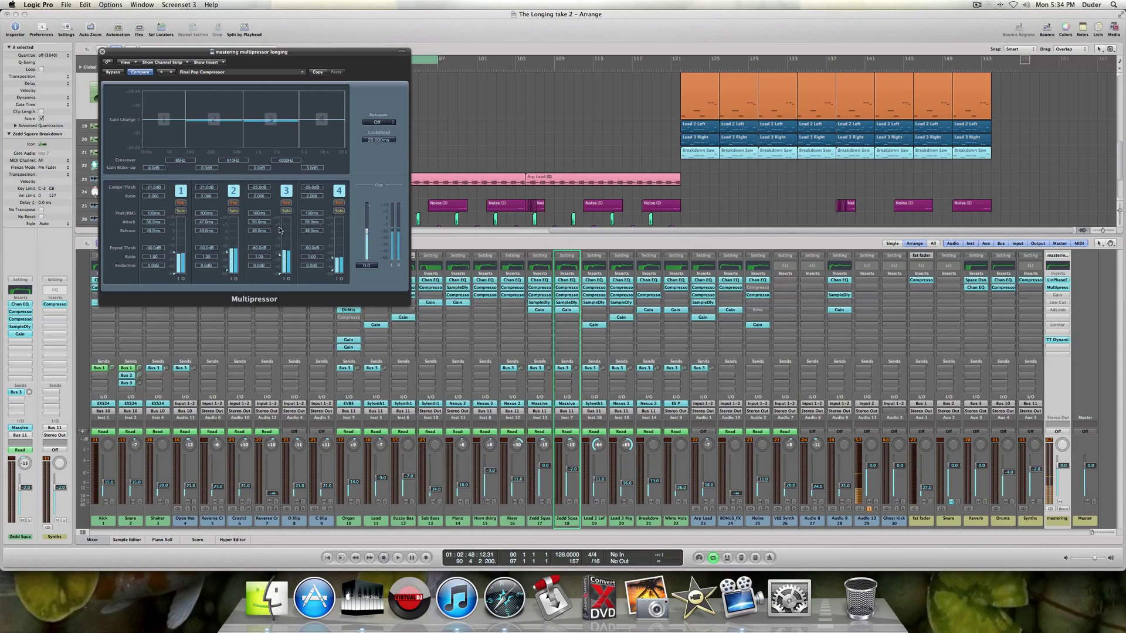
# Turn Auto Gain back on and use Compare to bring back the Multipressor's original settings.
pyautogui.click(376, 122)
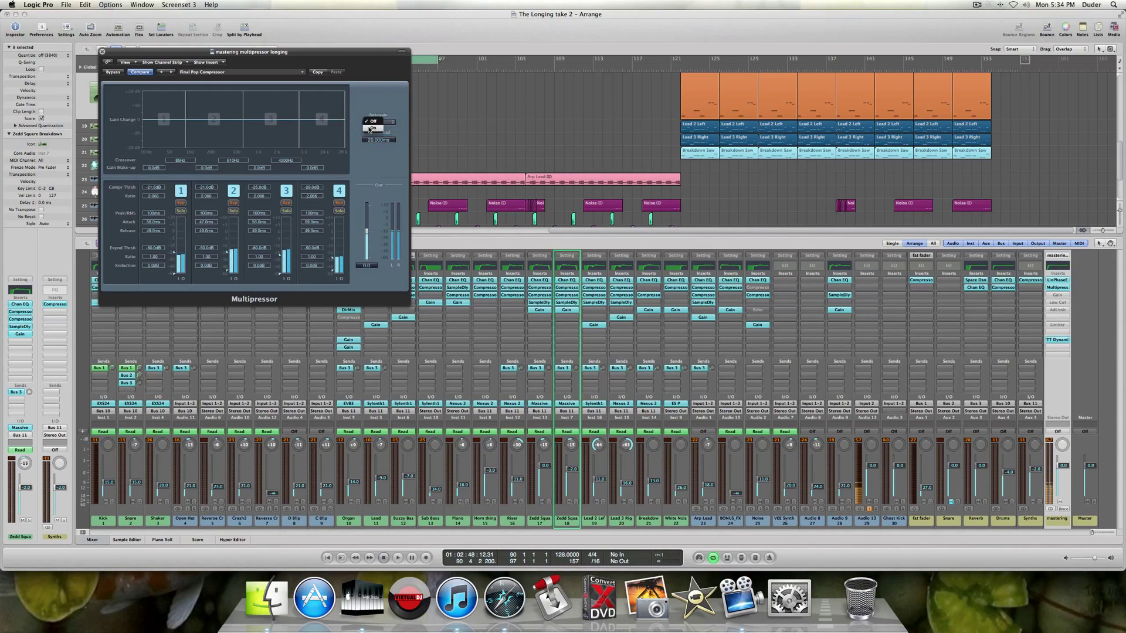
pyautogui.click(373, 128)
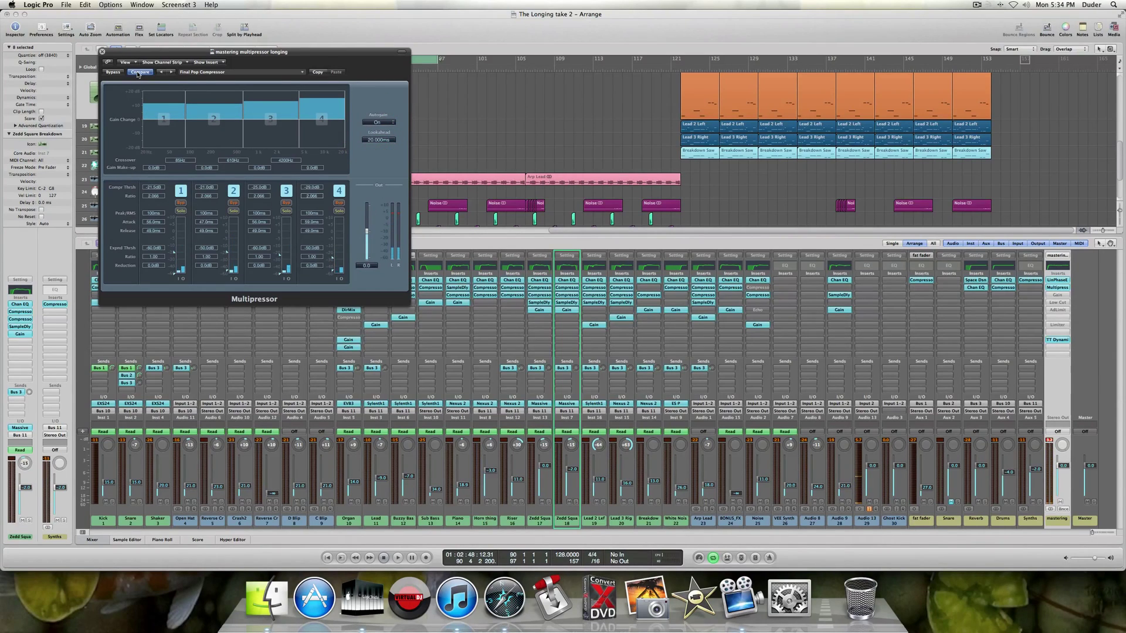
pyautogui.click(139, 72)
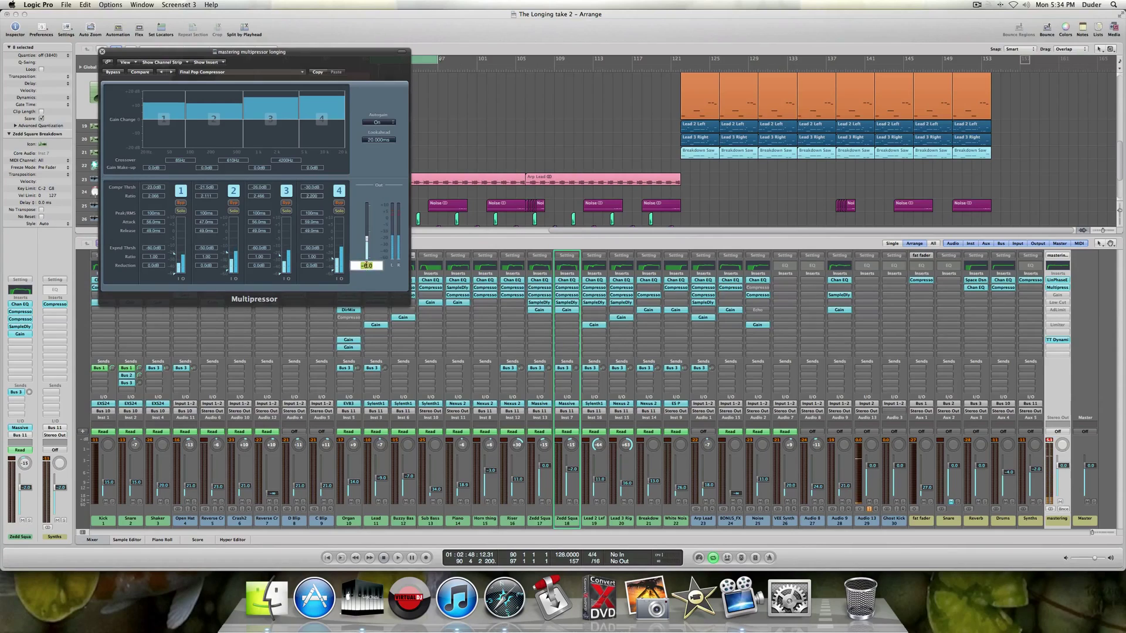
# Try an output gain of 0 dB on the Multipressor and play the mix briefly.
pyautogui.doubleClick(369, 266)
pyautogui.write('0')
pyautogui.press('Return')
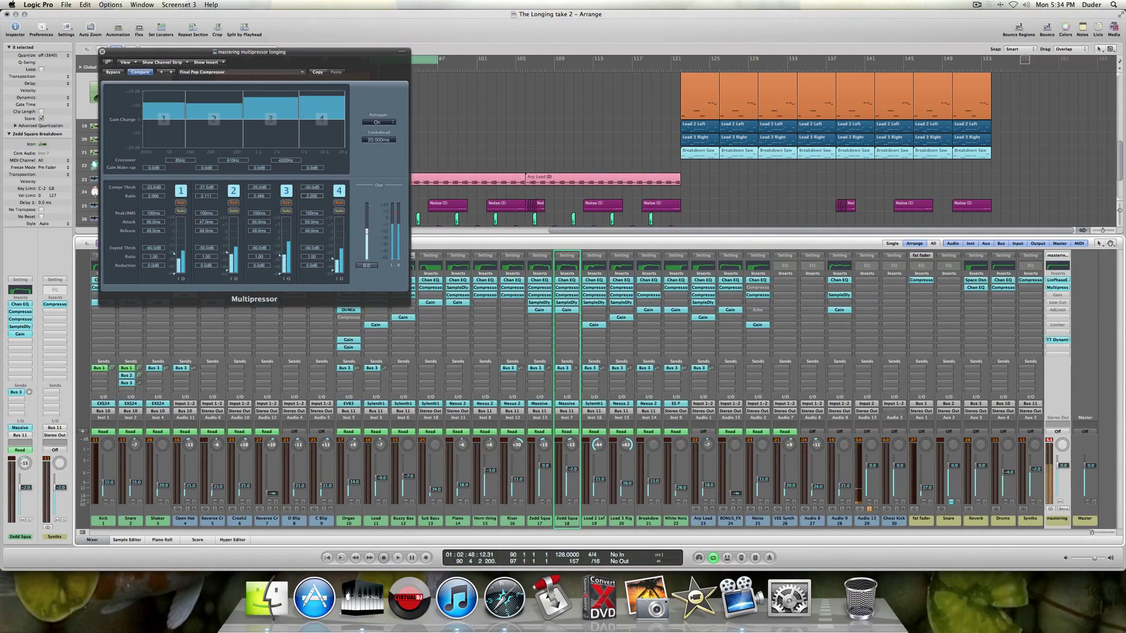
pyautogui.press('space')
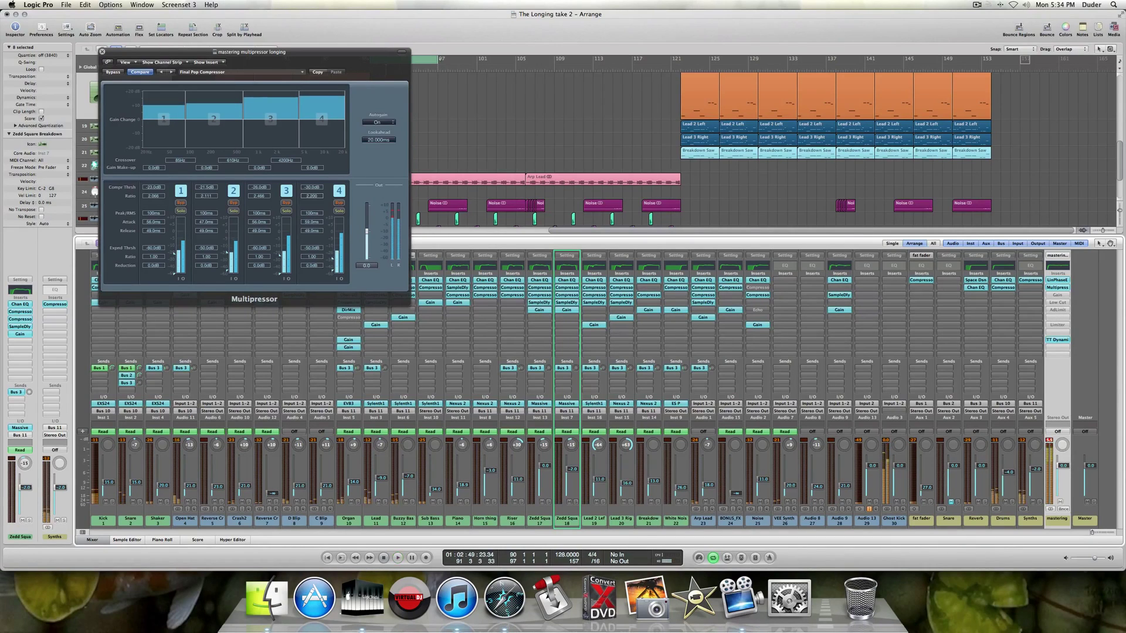
# Set the Multipressor's output gain to -6 dB and play the mix briefly to check the level.
pyautogui.doubleClick(367, 266)
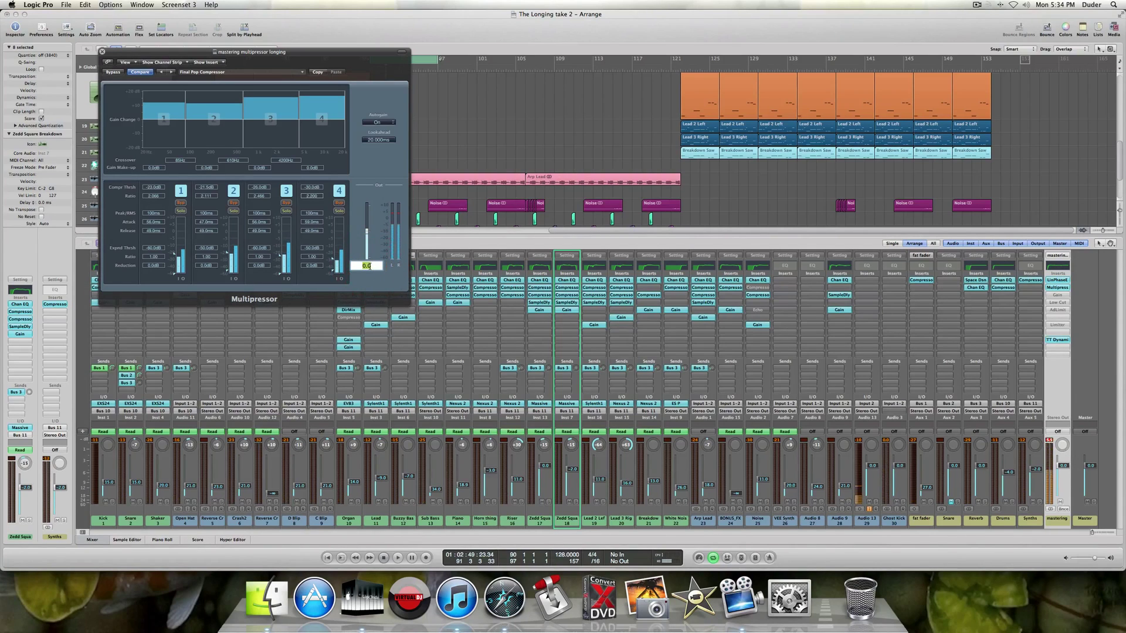
pyautogui.write('-6')
pyautogui.press('Return')
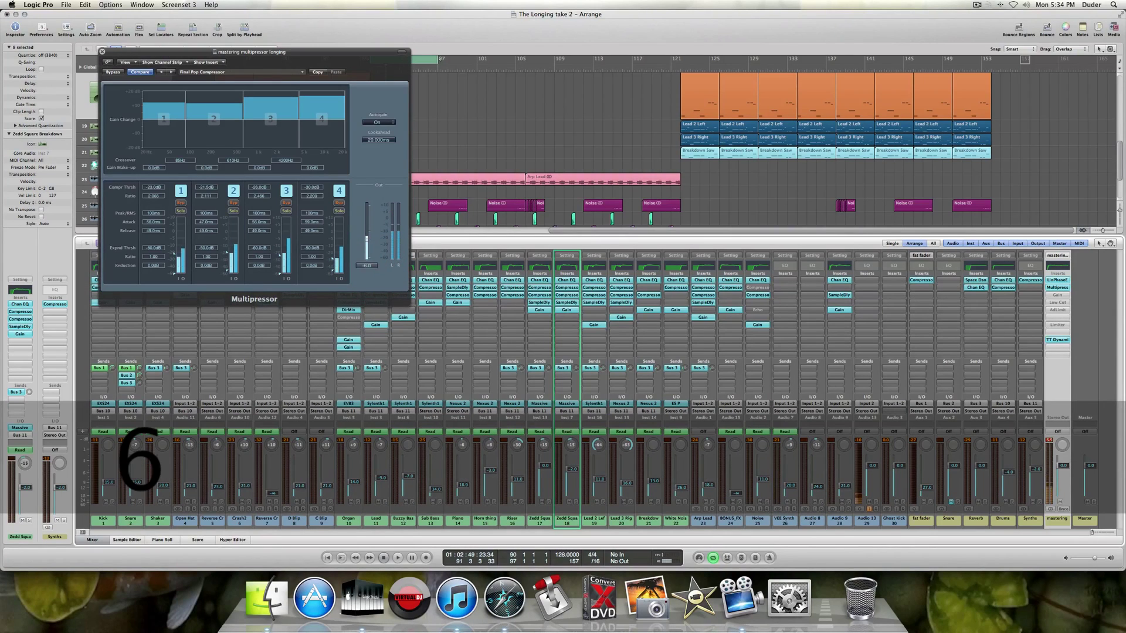
pyautogui.press('space')
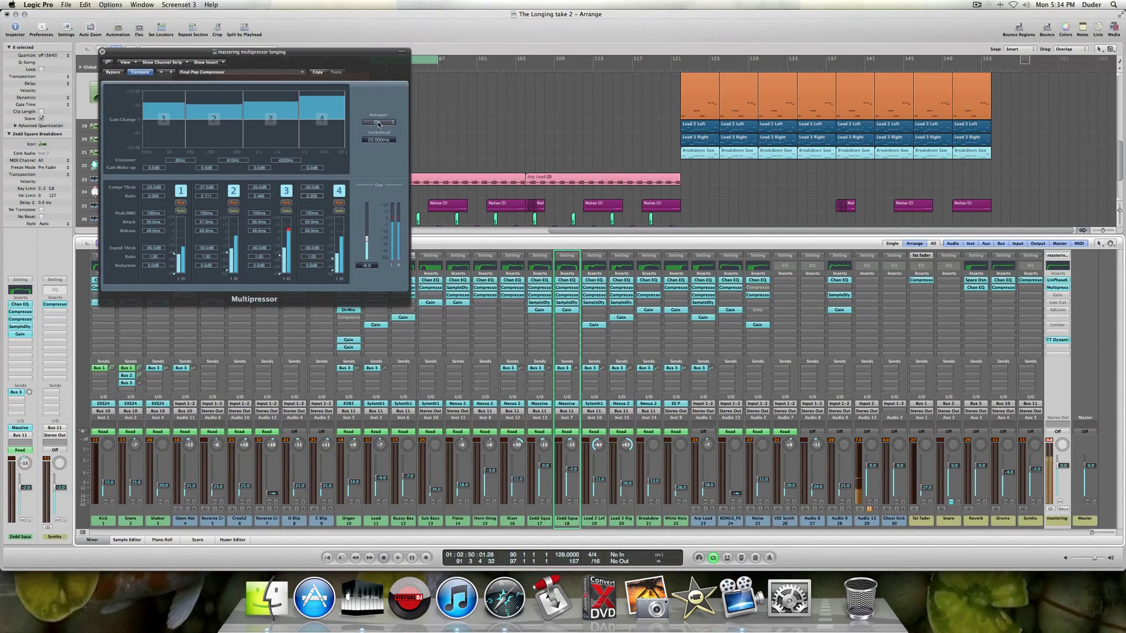
pyautogui.moveTo(362, 265); pyautogui.dragTo(371, 266)
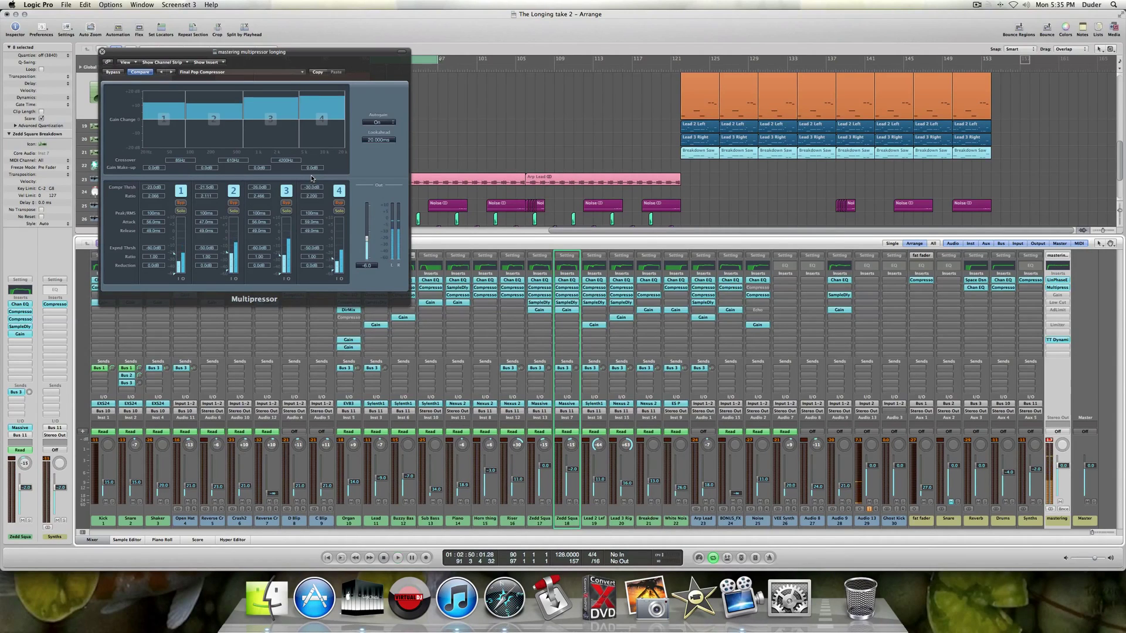
# Compare the playing mix with the Multipressor bypassed and active, leave it active, stop playback and close its window.
pyautogui.press('space')
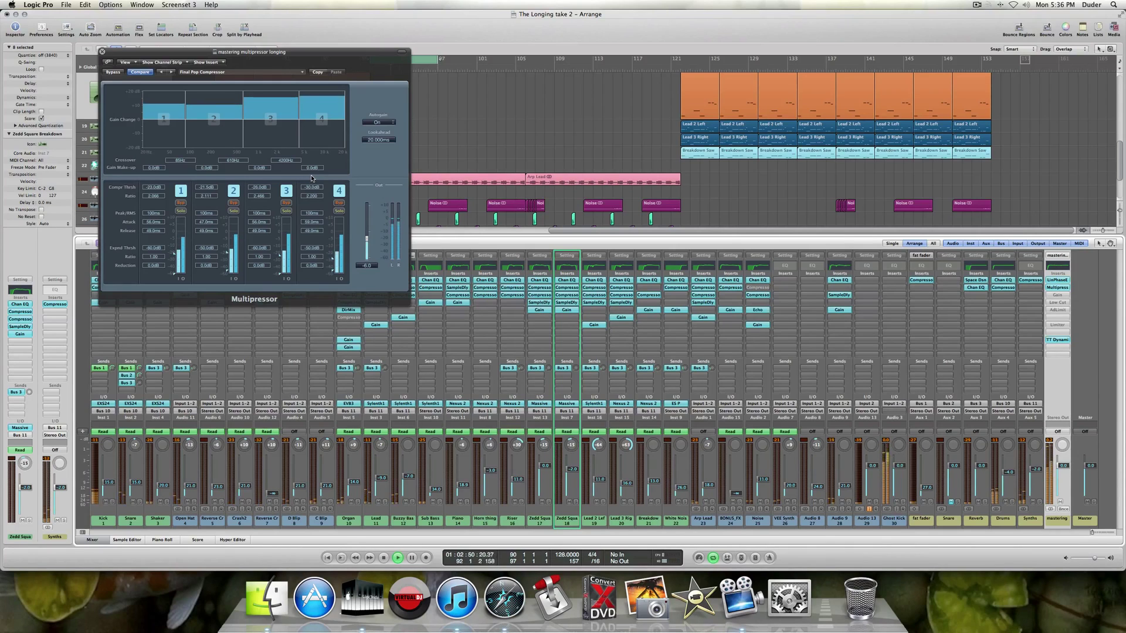
pyautogui.press('space')
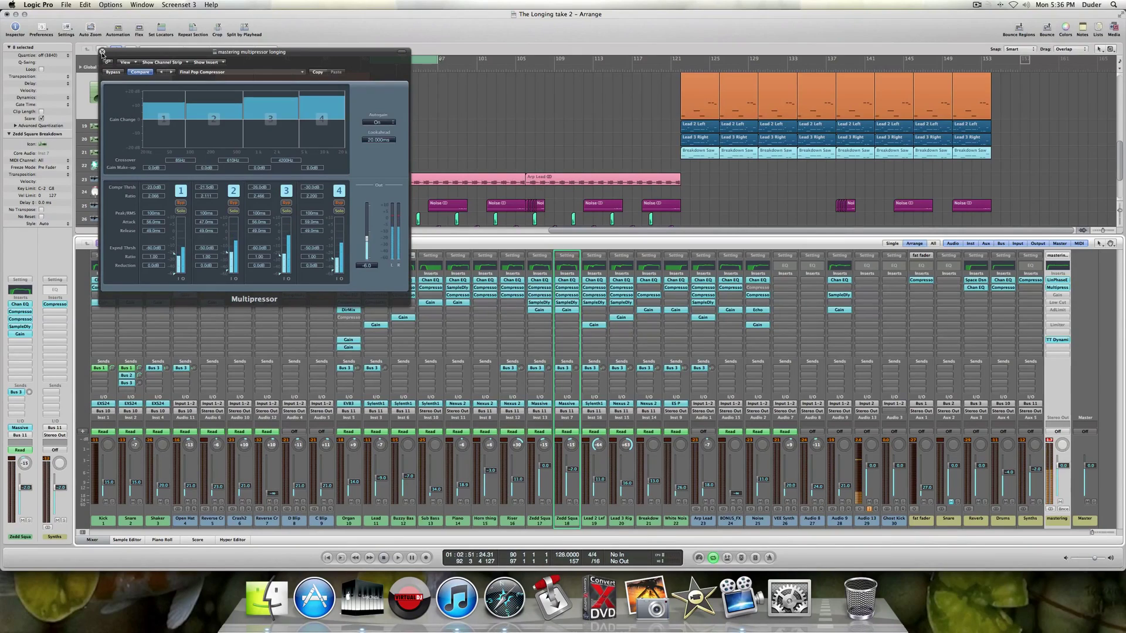
pyautogui.press('space')
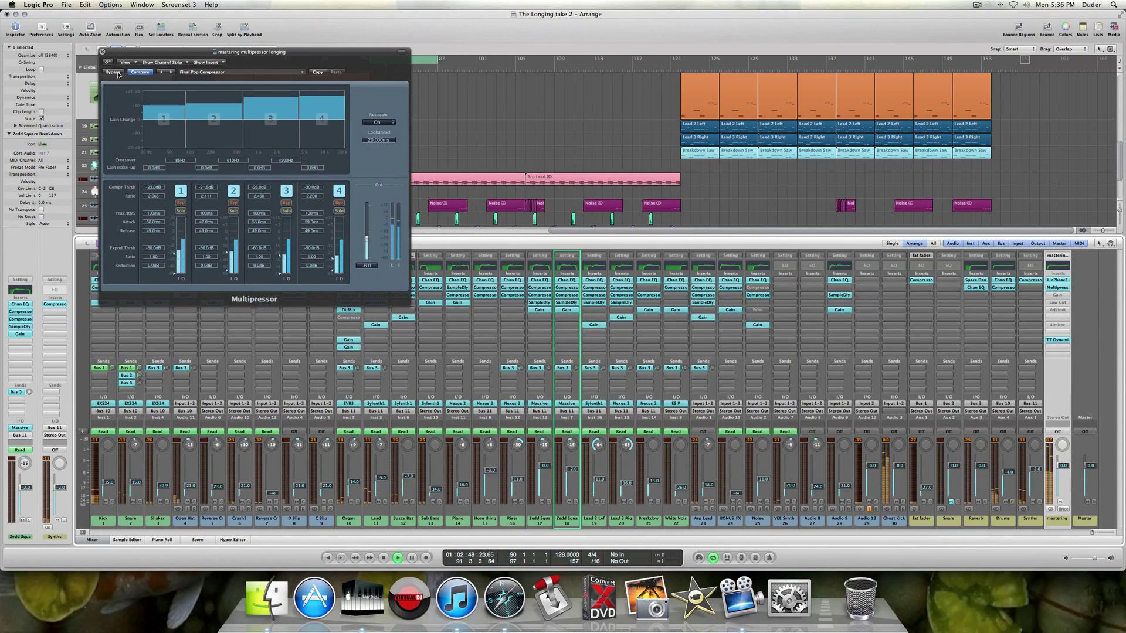
pyautogui.click(118, 74)
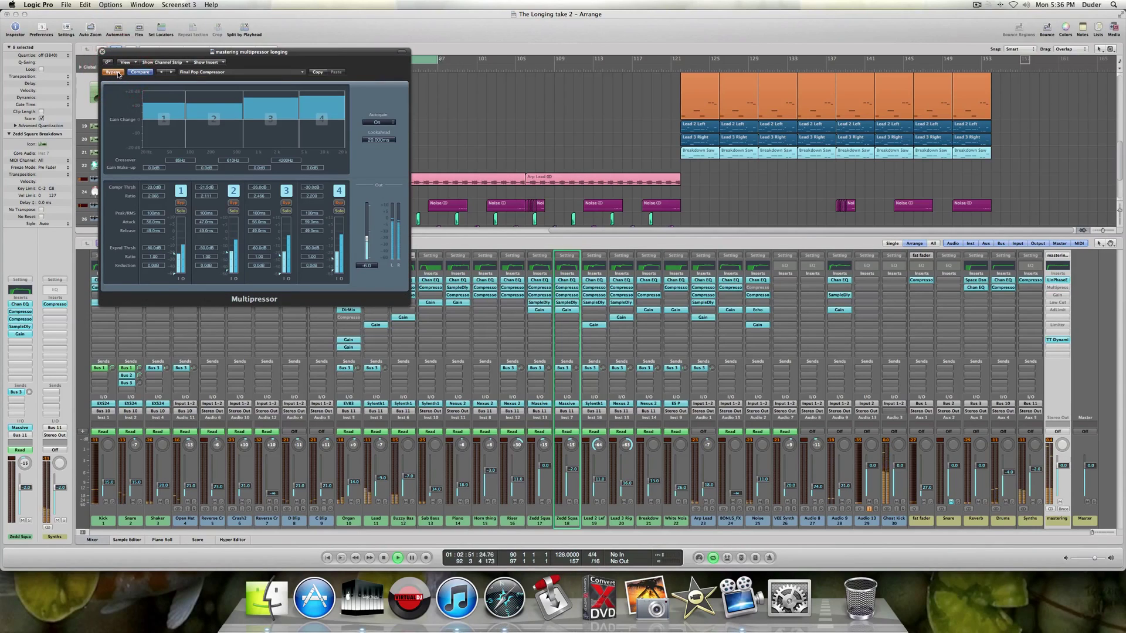
pyautogui.click(113, 72)
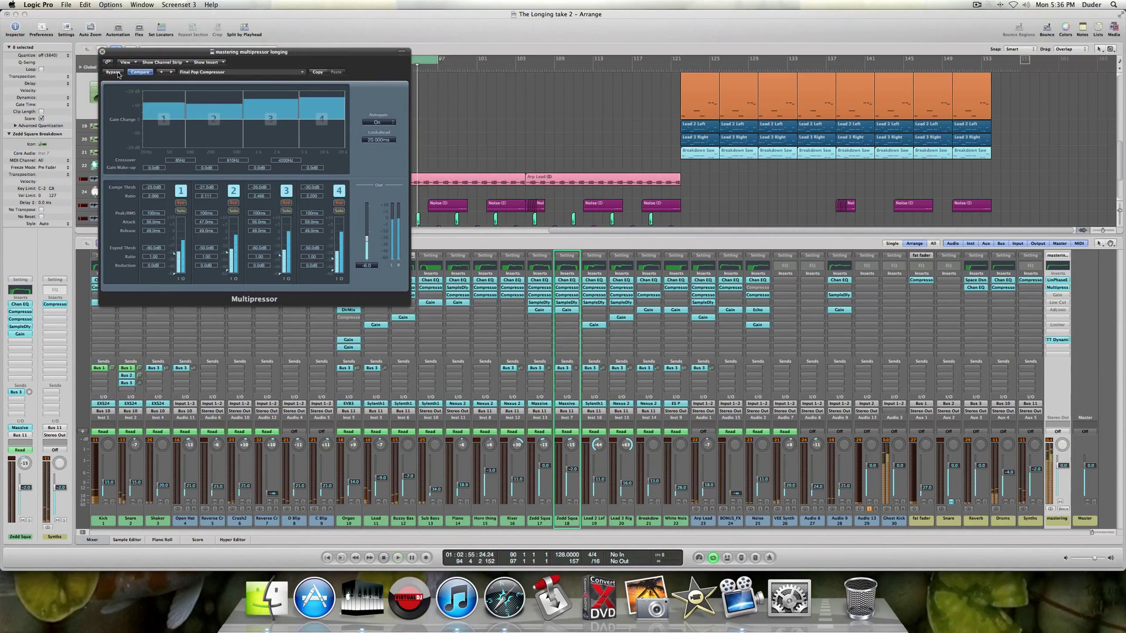
pyautogui.press('space')
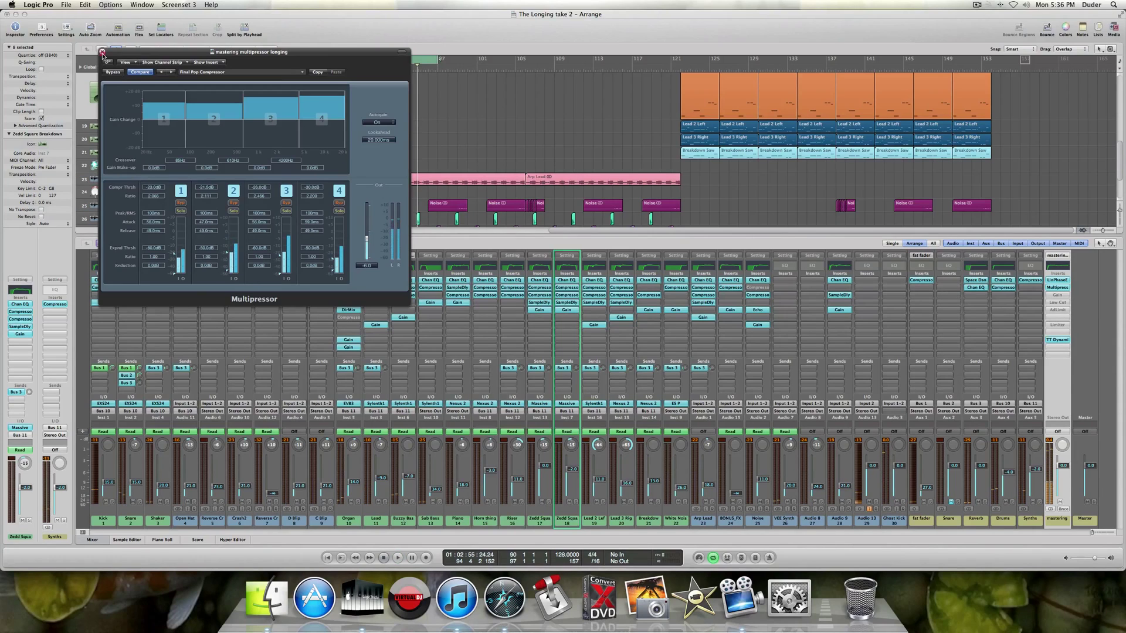
pyautogui.click(103, 52)
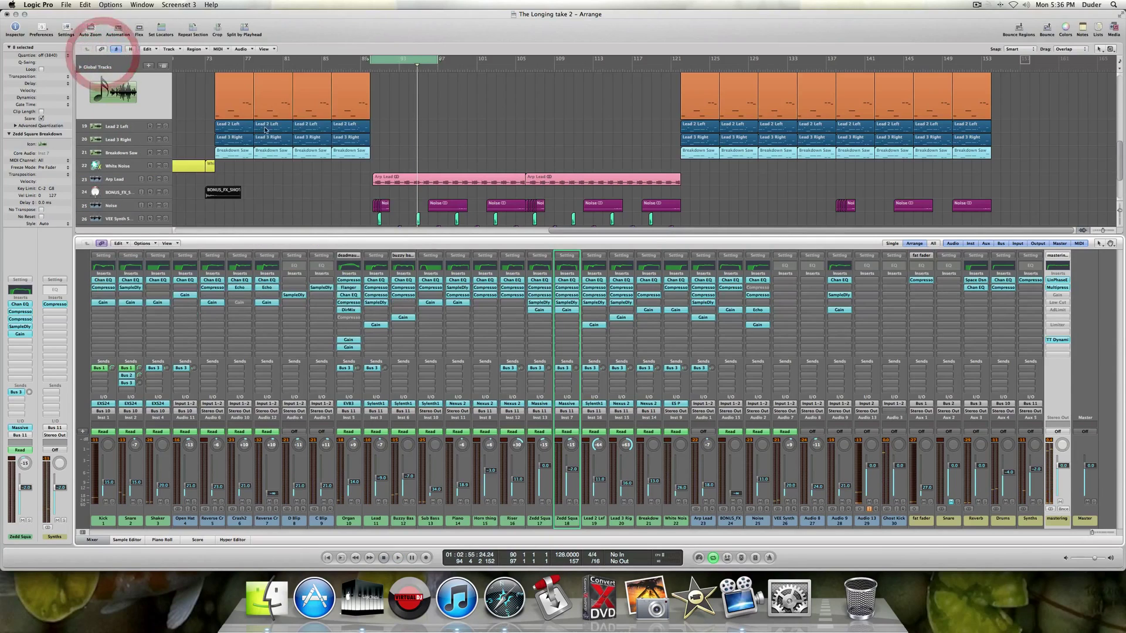
# Activate the Gain and Low Cut plug-ins on the mastering channel and close their windows.
pyautogui.click(1058, 295)
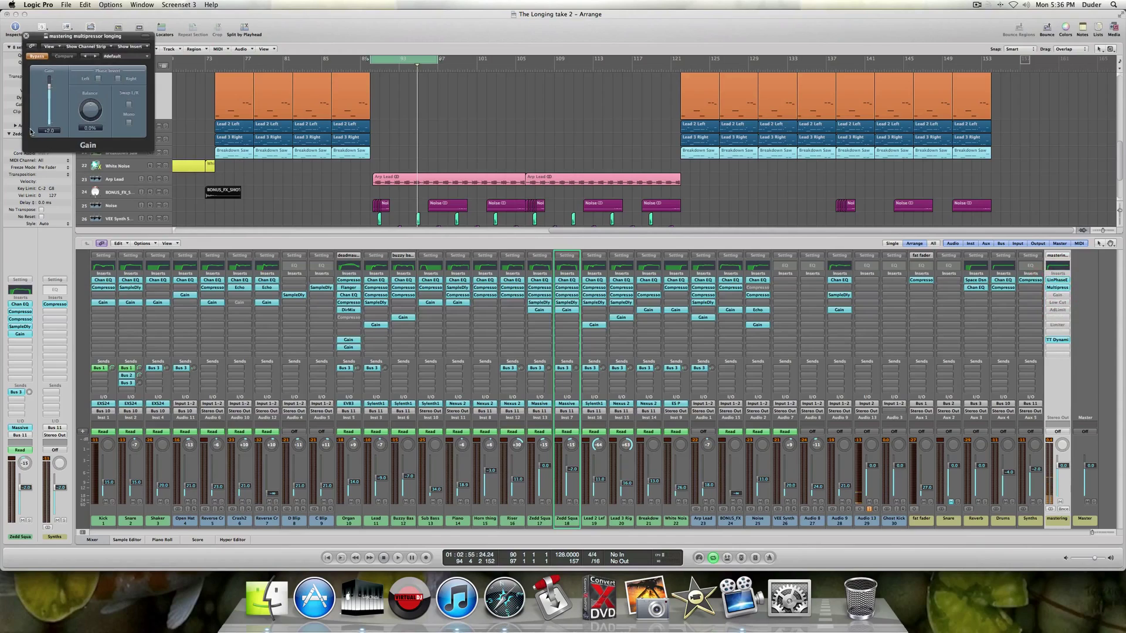
pyautogui.click(36, 56)
pyautogui.click(26, 37)
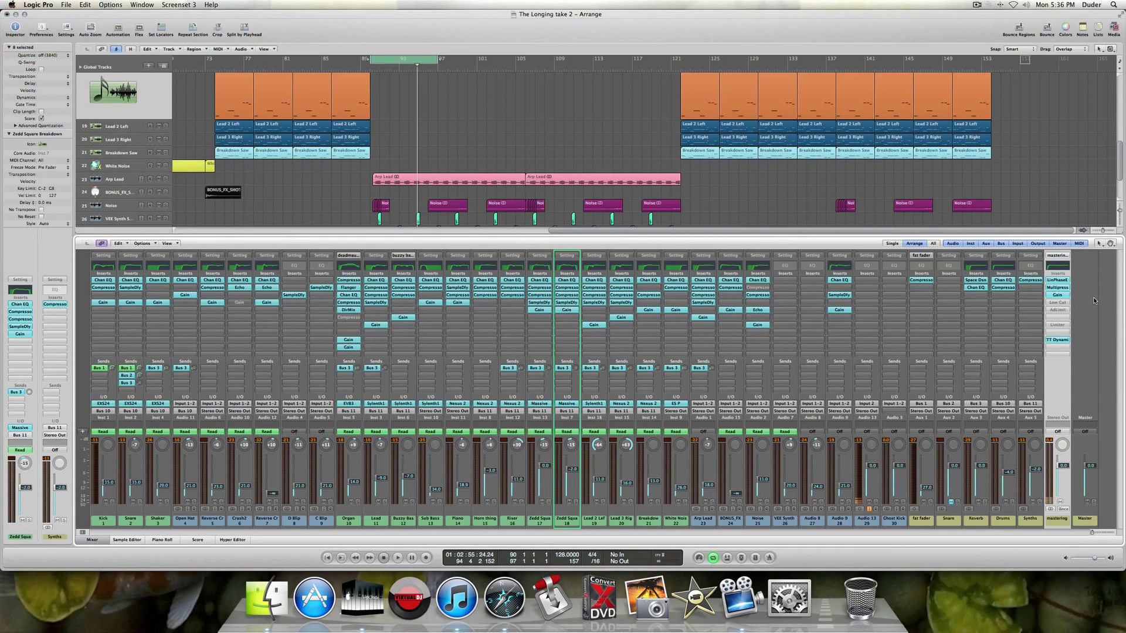
pyautogui.click(1054, 302)
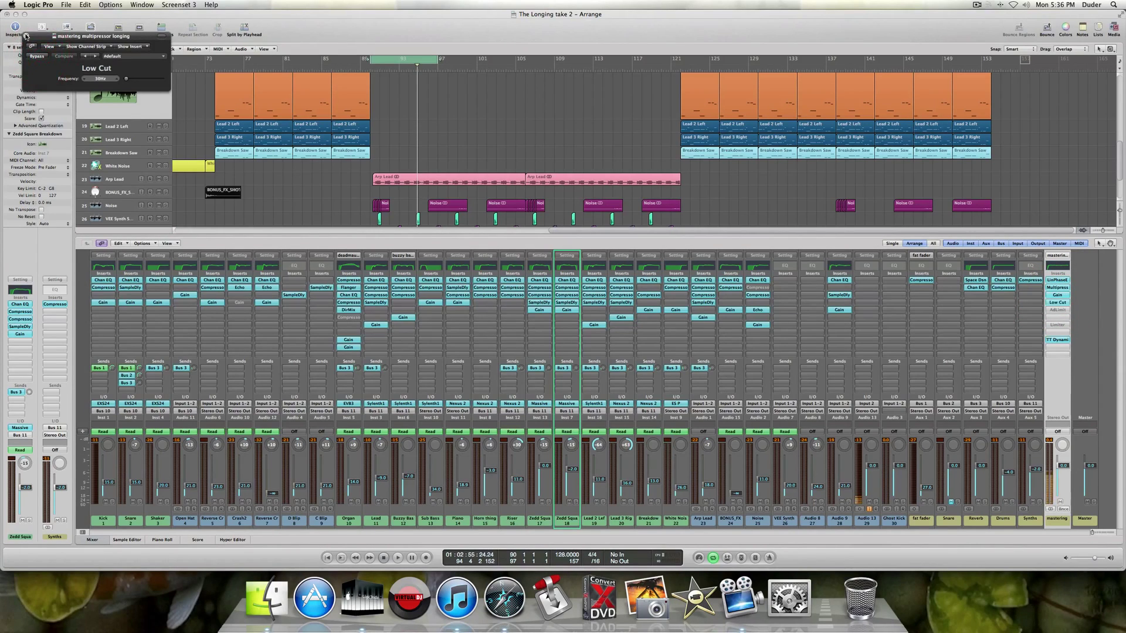
pyautogui.click(26, 36)
# Open the Adaptive Limiter on the mastering channel and look up the Waves L3 MultiMaximizer among the available Audio Units without inserting it.
pyautogui.click(1064, 312)
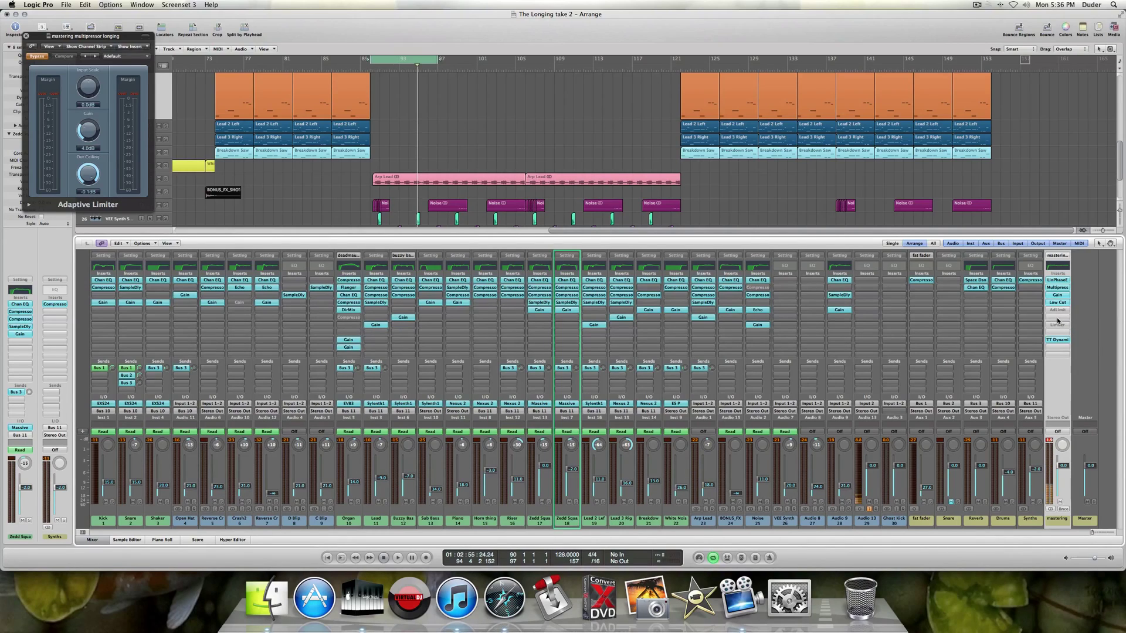
pyautogui.click(1058, 333)
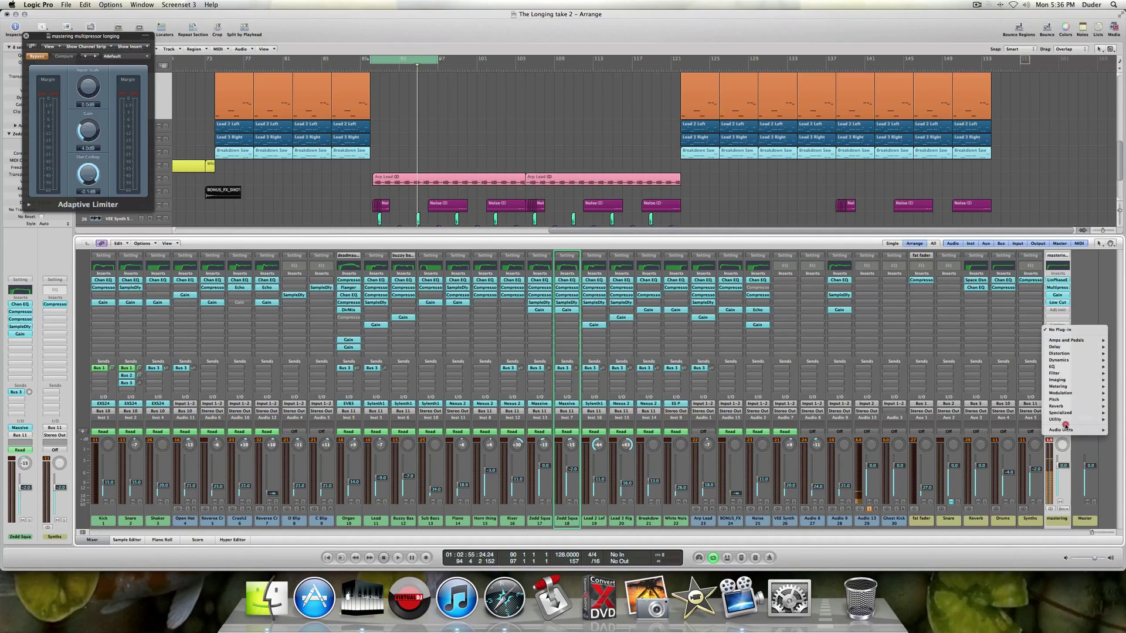
pyautogui.moveTo(1068, 421)
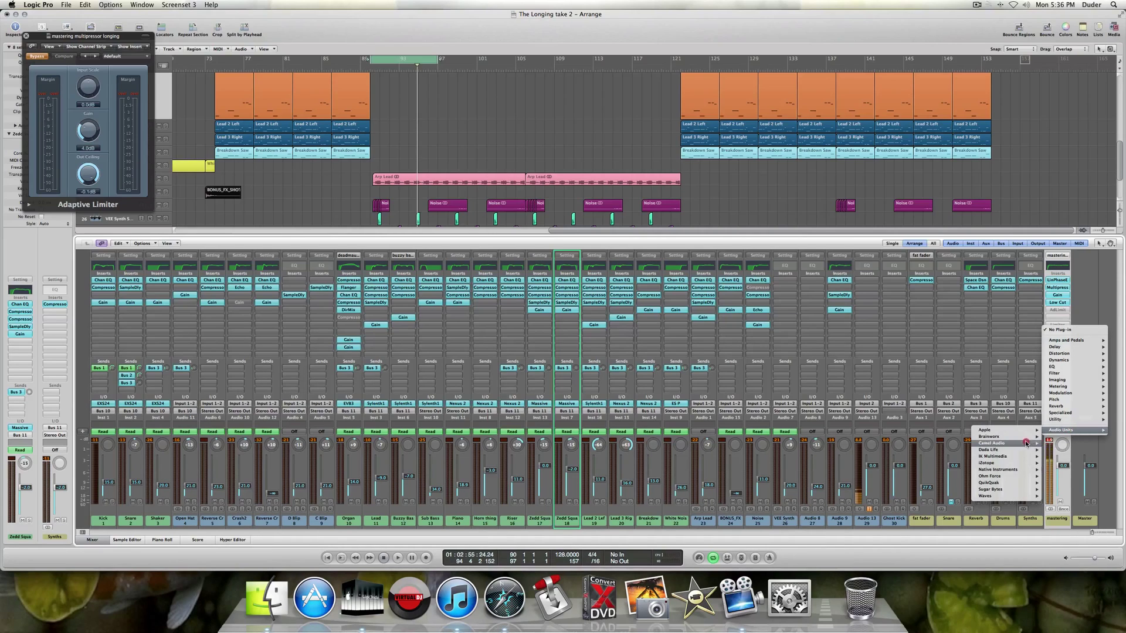
pyautogui.moveTo(1003, 500)
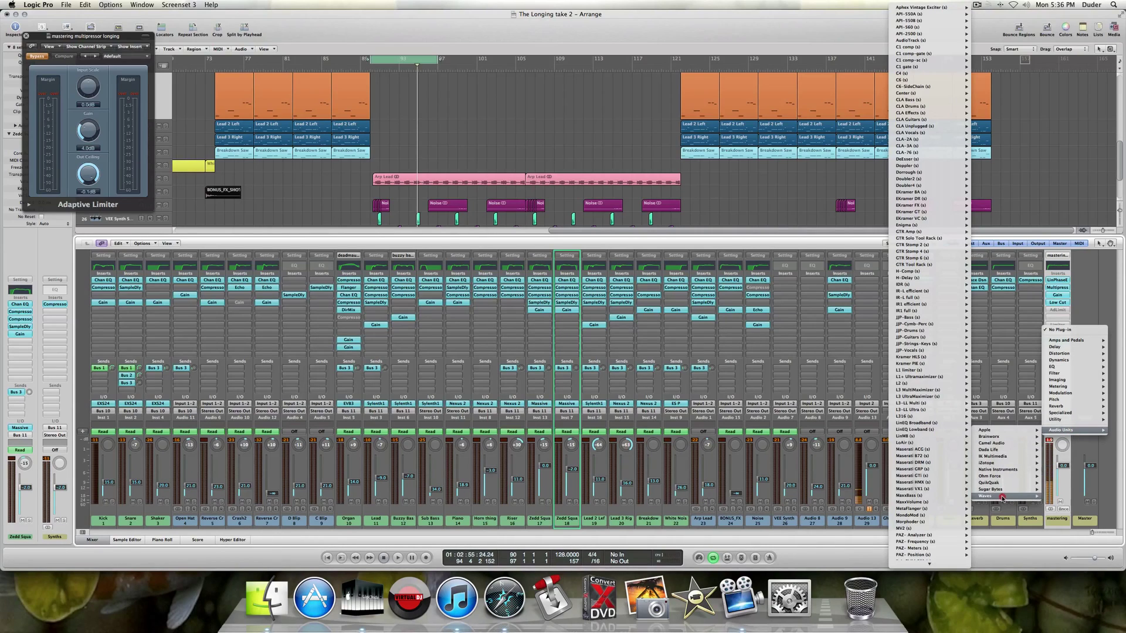
pyautogui.moveTo(911, 384)
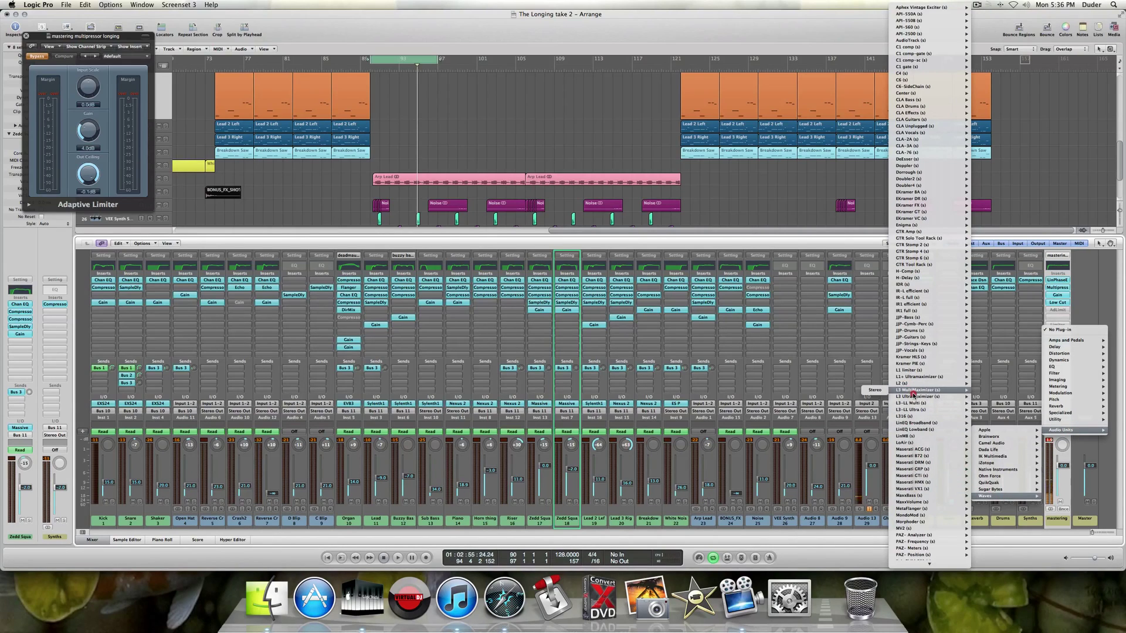
pyautogui.click(1091, 281)
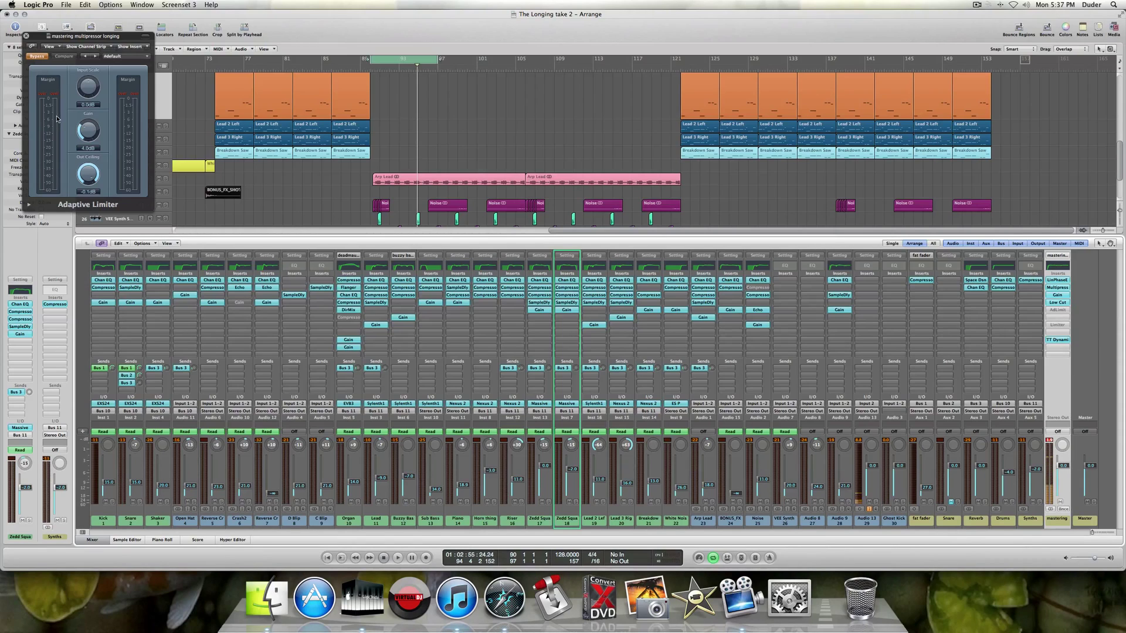
# Expand the Adaptive Limiter's extended settings, toggle its bypass off and on, and play the mix briefly with the limiter bypassed.
pyautogui.click(28, 206)
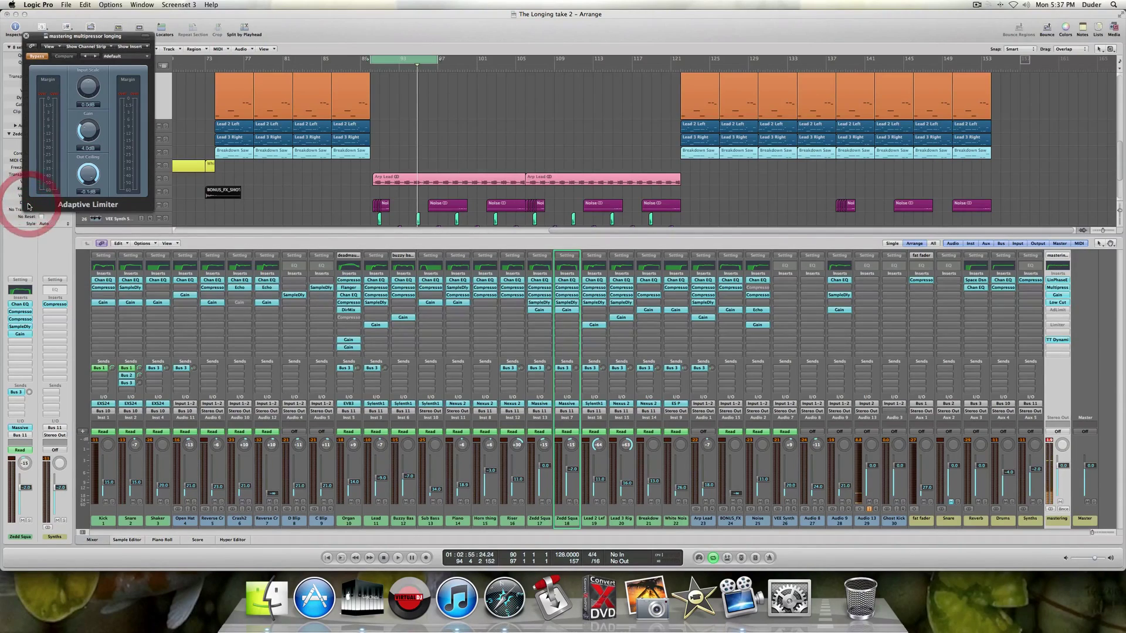
pyautogui.click(29, 206)
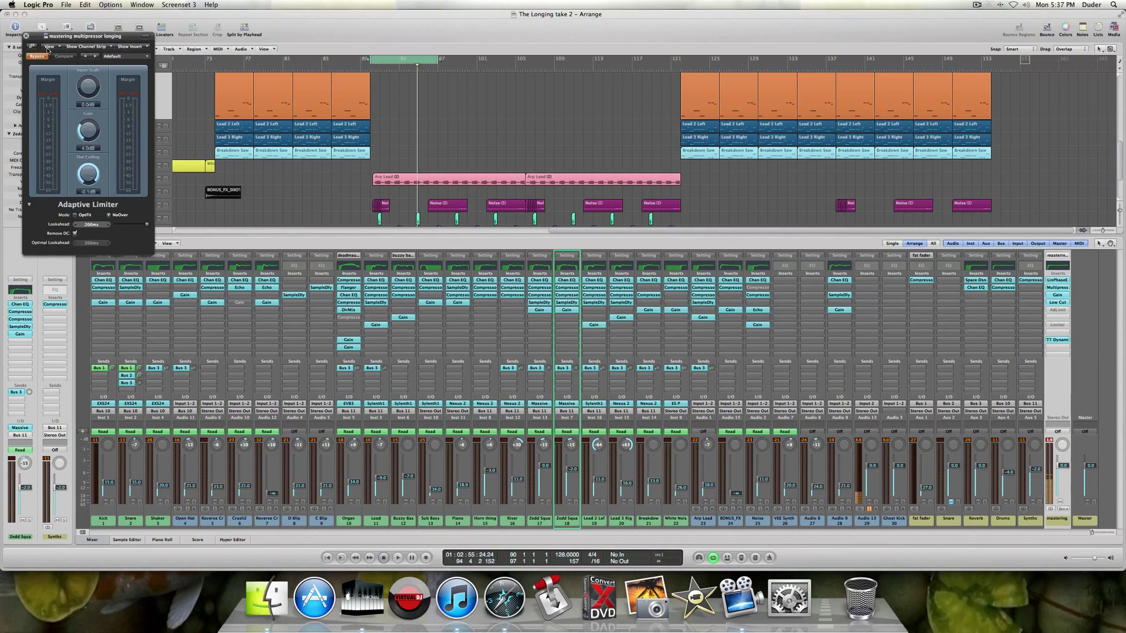
pyautogui.click(36, 56)
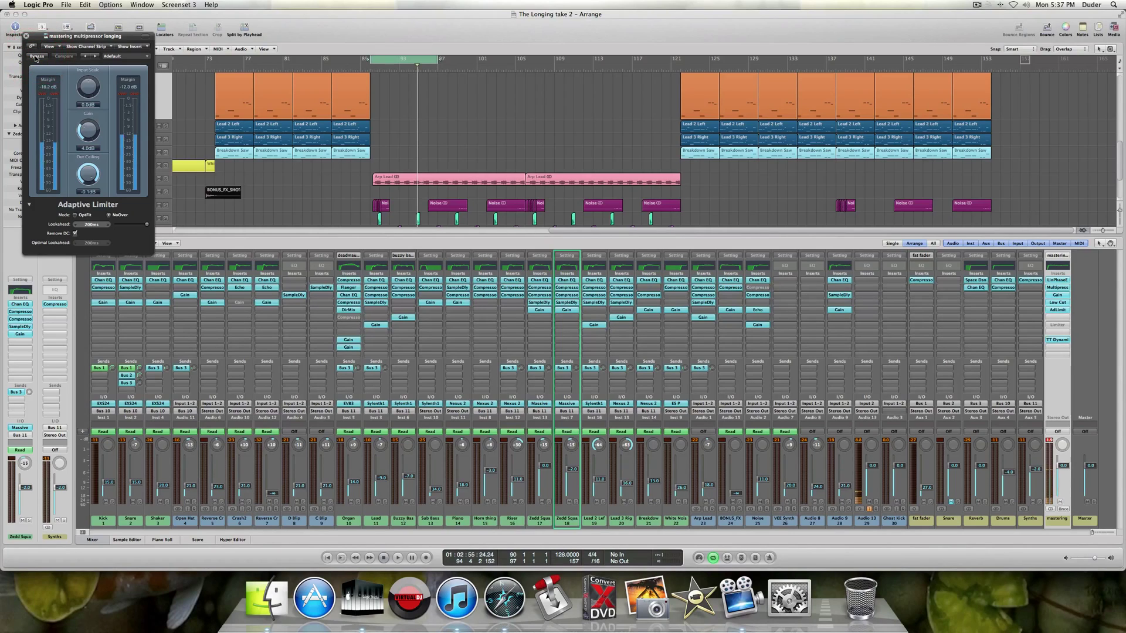
pyautogui.click(35, 56)
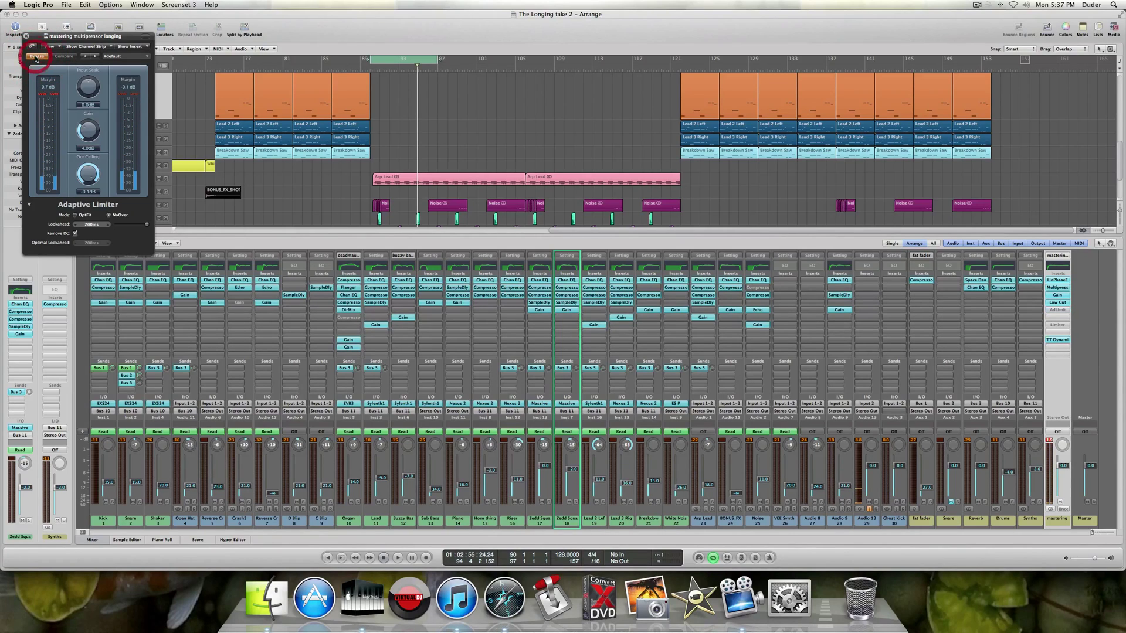
pyautogui.press('space')
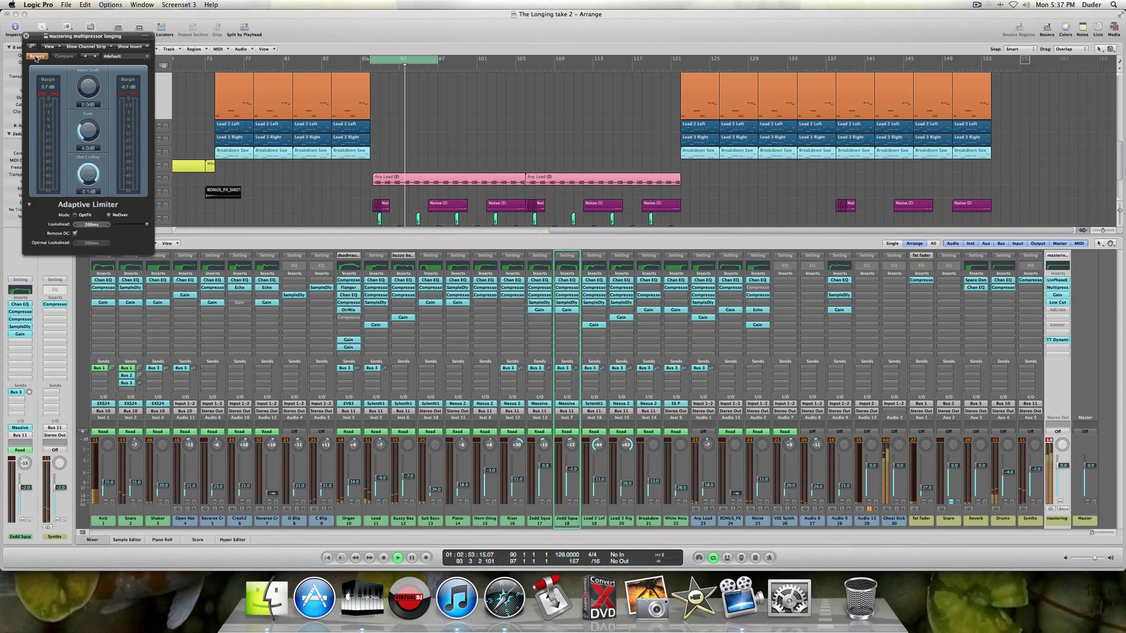
pyautogui.press('space')
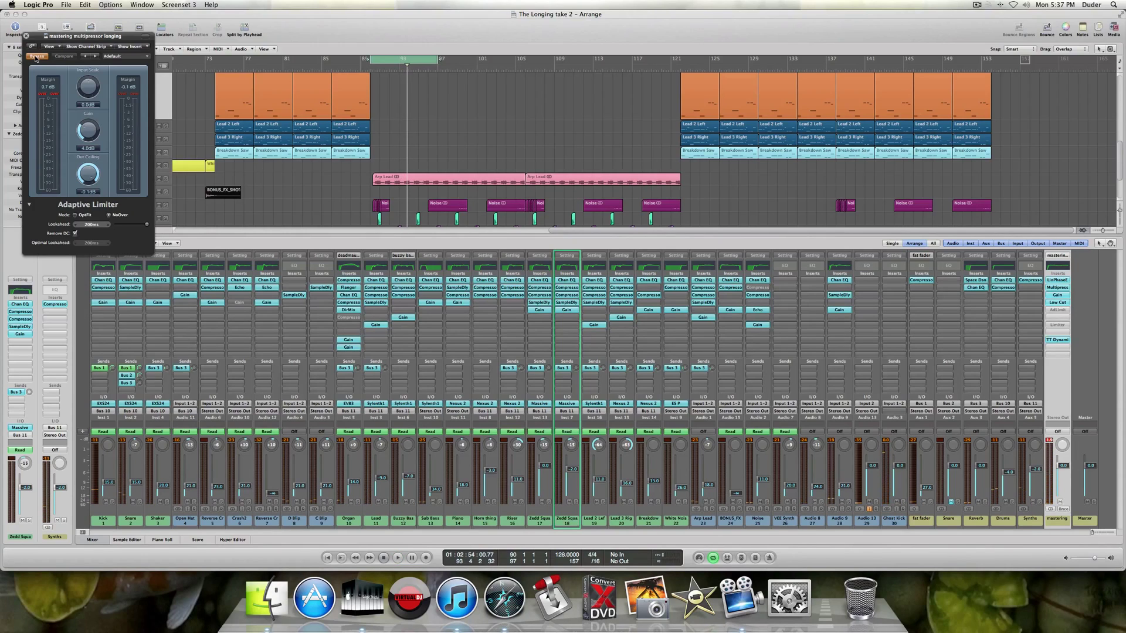
# Set the Adaptive Limiter's gain to 0 dB, take it out of bypass and play the mix briefly.
pyautogui.doubleClick(92, 148)
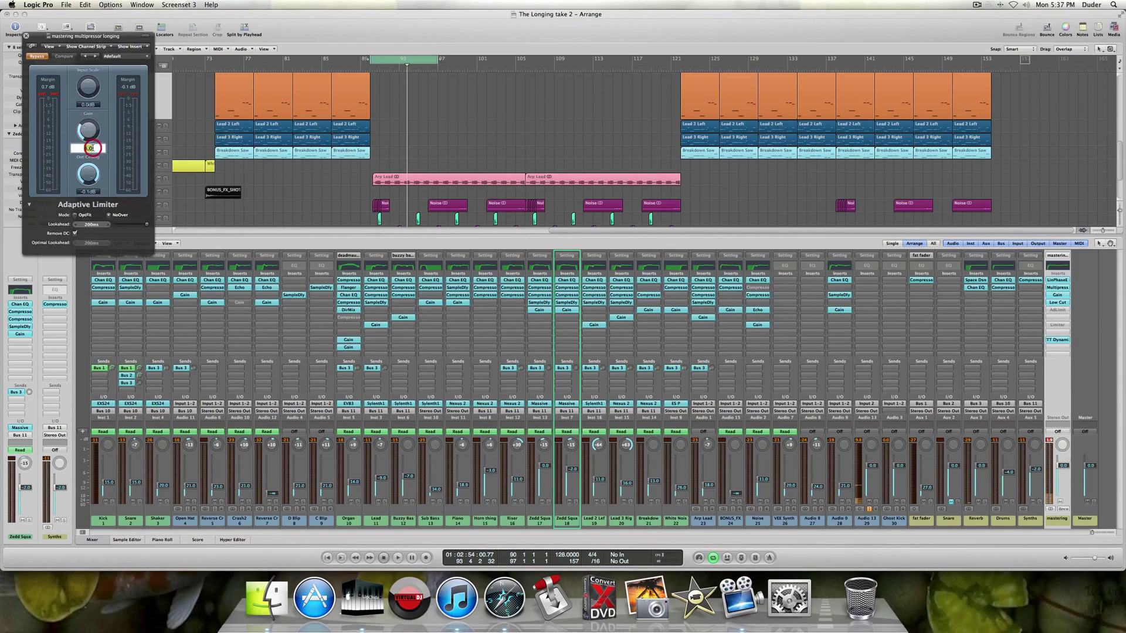
pyautogui.write('0')
pyautogui.press('Return')
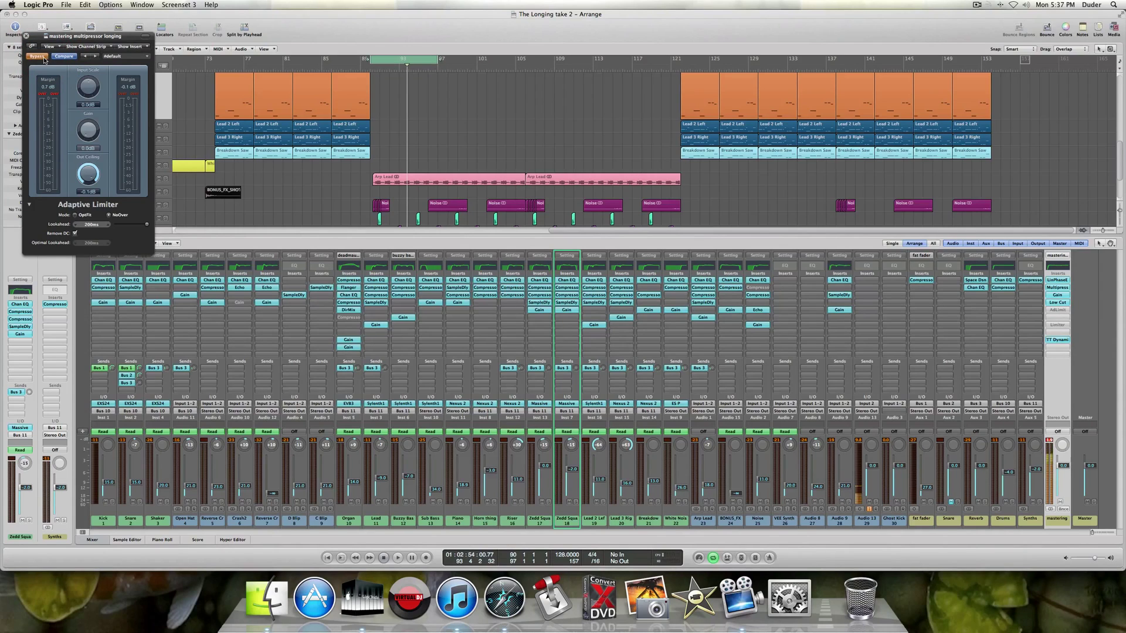
pyautogui.click(43, 58)
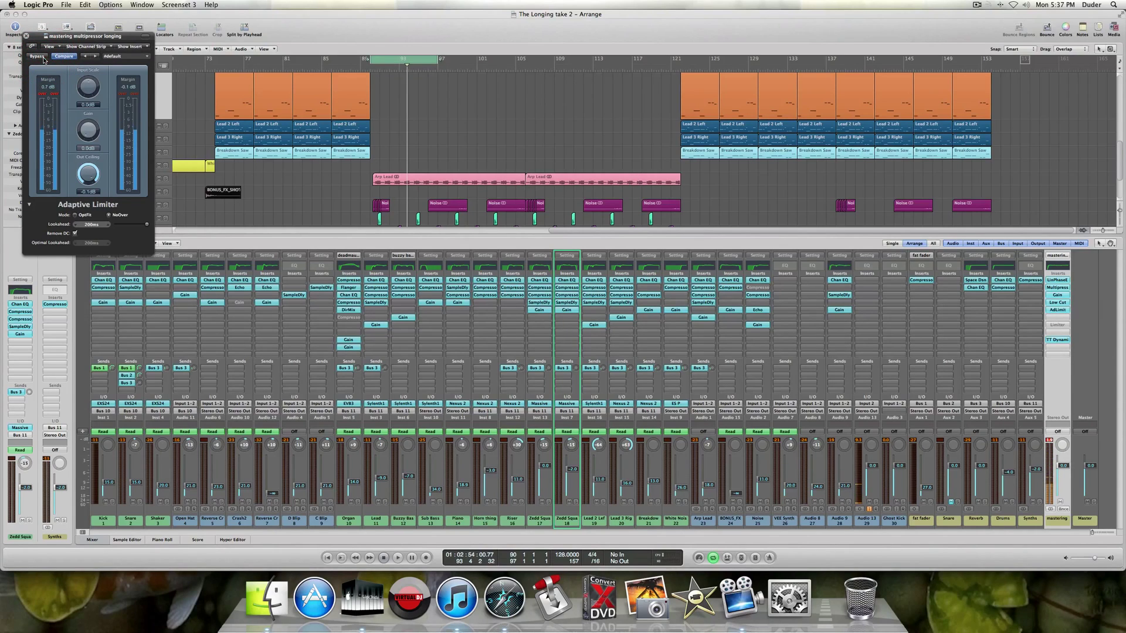
pyautogui.press('space')
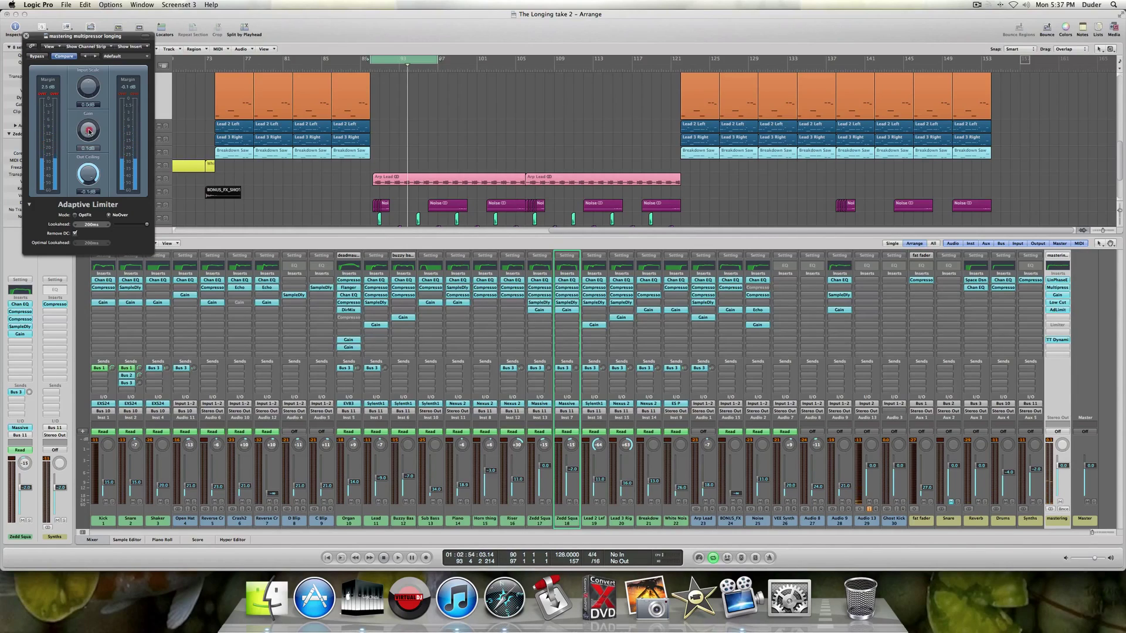
# Raise the Adaptive Limiter's gain to 4 dB and play the mix to check the limiting.
pyautogui.moveTo(89, 132)
pyautogui.mouseDown()
pyautogui.moveTo(90, 117)
pyautogui.moveTo(89, 128)
pyautogui.mouseUp()
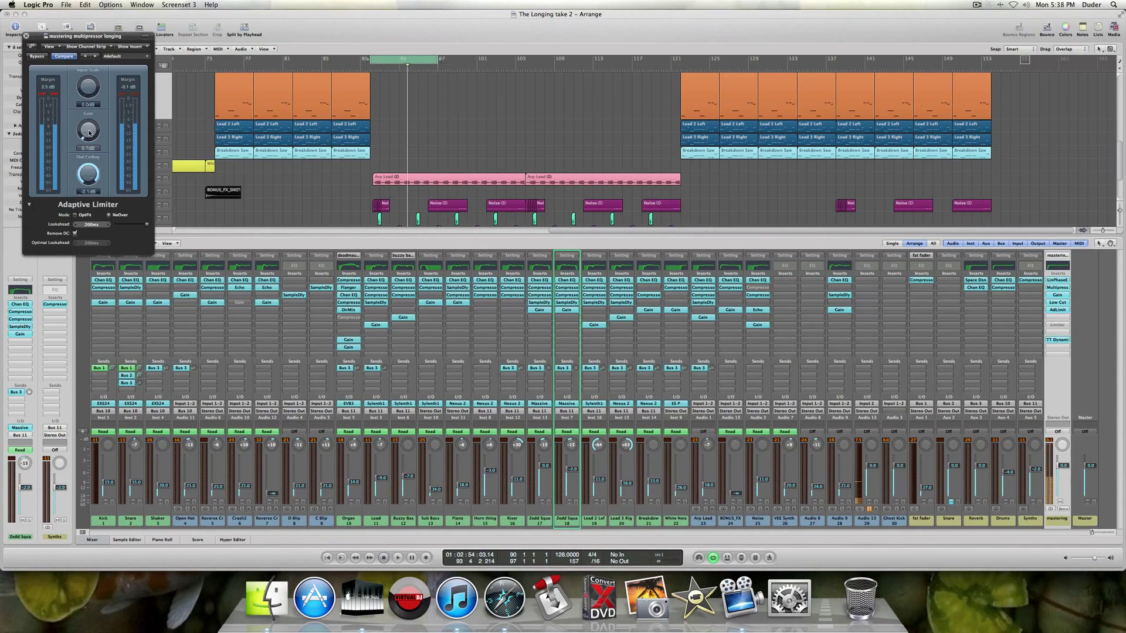
pyautogui.moveTo(89, 134); pyautogui.dragTo(88, 115)
pyautogui.press('space')
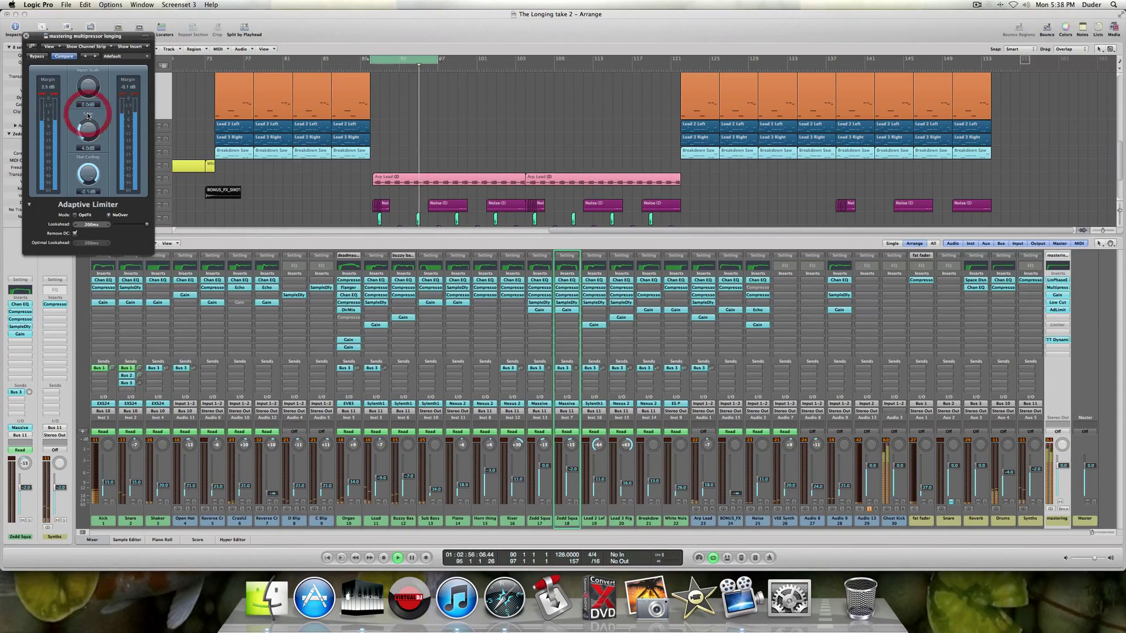
pyautogui.press('space')
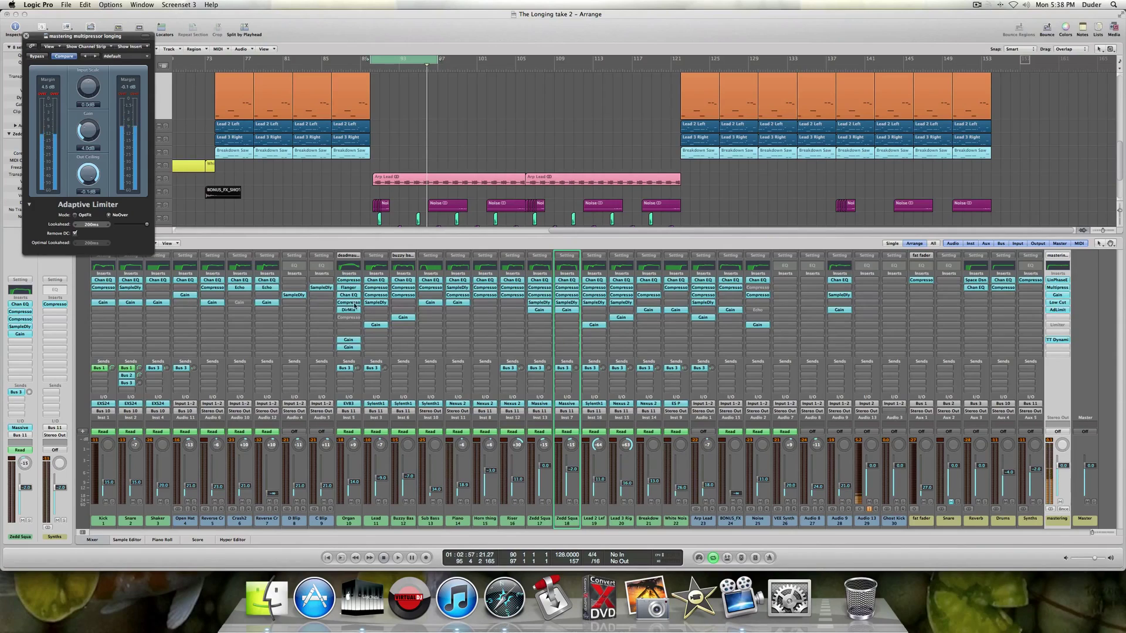
# Play the looped section again with the Adaptive Limiter's gain at 4 dB, stop playback and close the limiter window.
pyautogui.click(84, 132)
pyautogui.press('space')
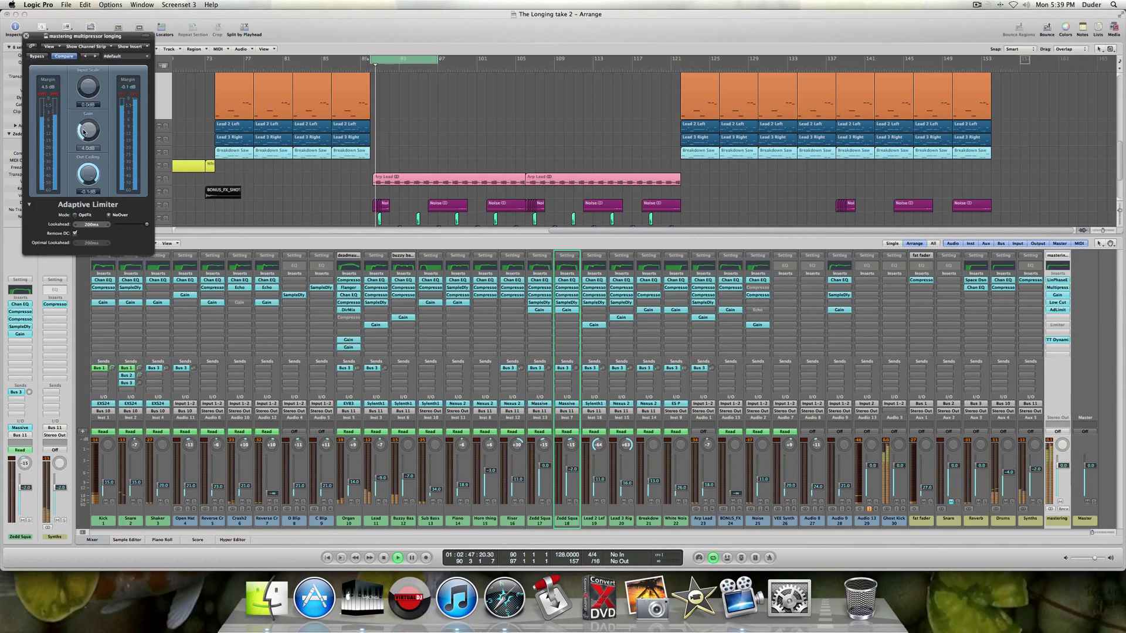
pyautogui.moveTo(84, 130)
pyautogui.mouseDown()
pyautogui.moveTo(89, 101)
pyautogui.moveTo(85, 132)
pyautogui.mouseUp()
pyautogui.press('space')
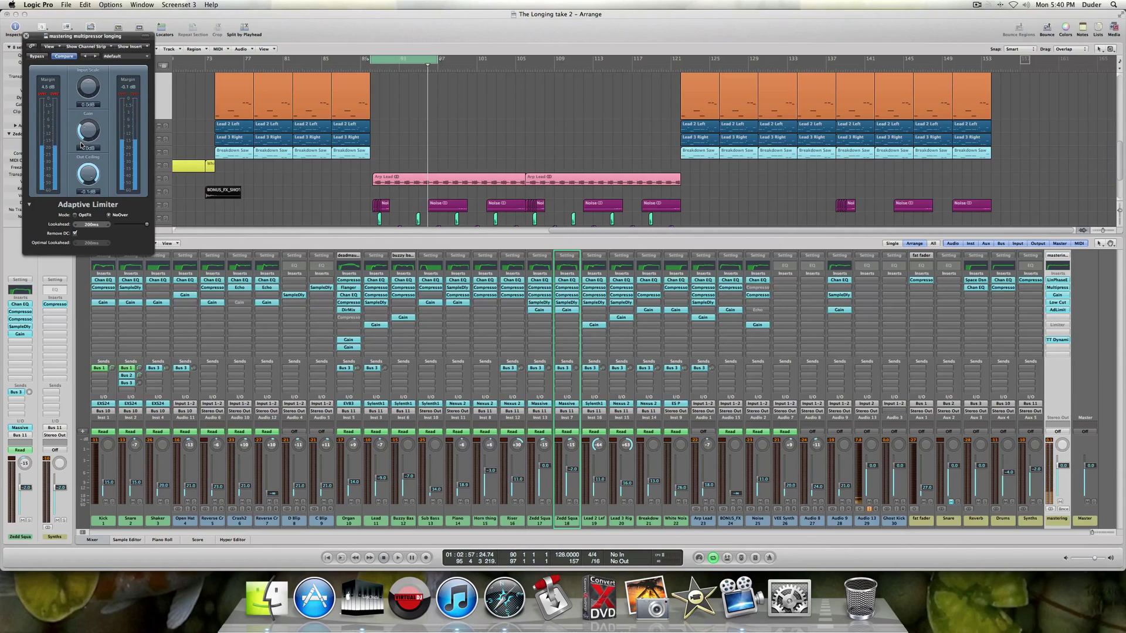
pyautogui.moveTo(81, 145); pyautogui.dragTo(83, 136)
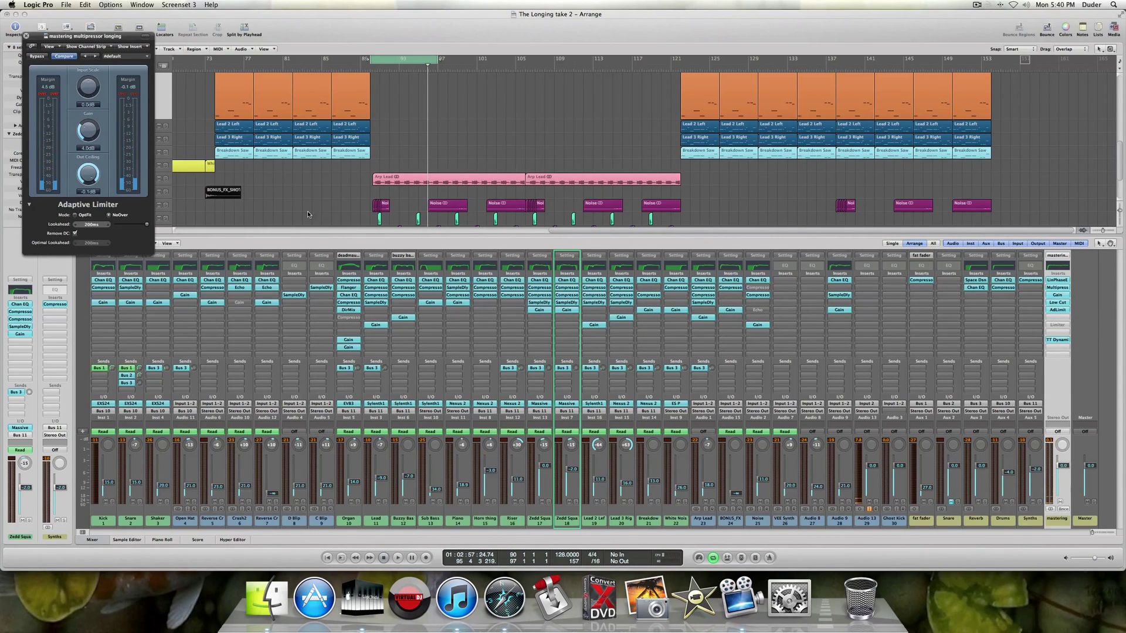
pyautogui.click(25, 37)
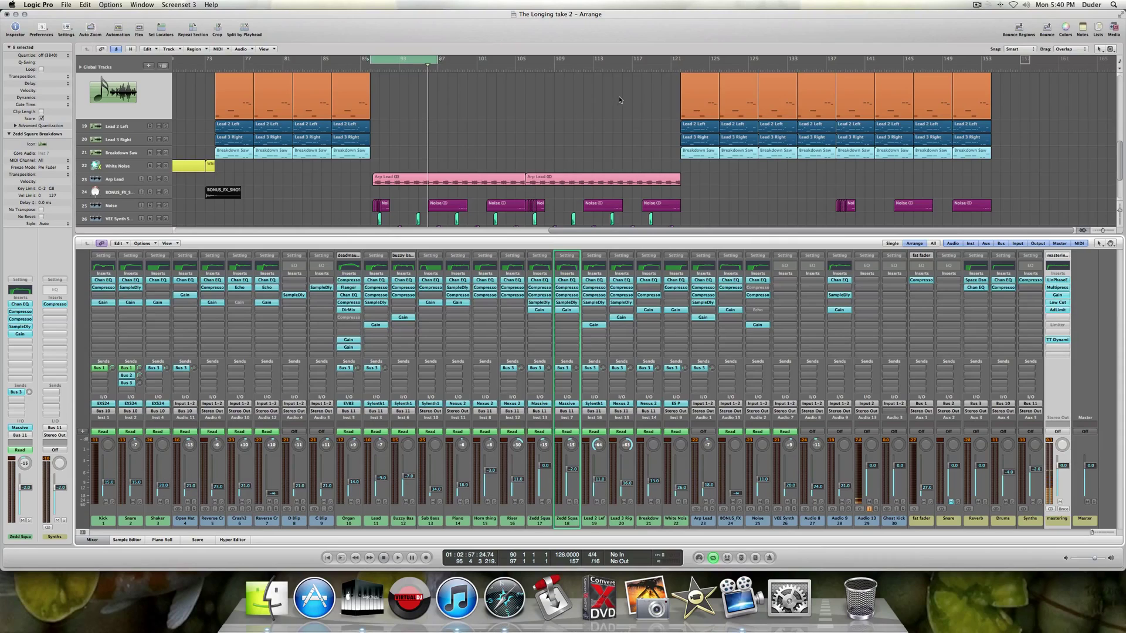
# Examine the TT Dynamic Range Meter's peak, RMS and dynamic range displays on the mastering channel, placing its window over the middle of the mixer.
pyautogui.scroll(-1, 616, 102)
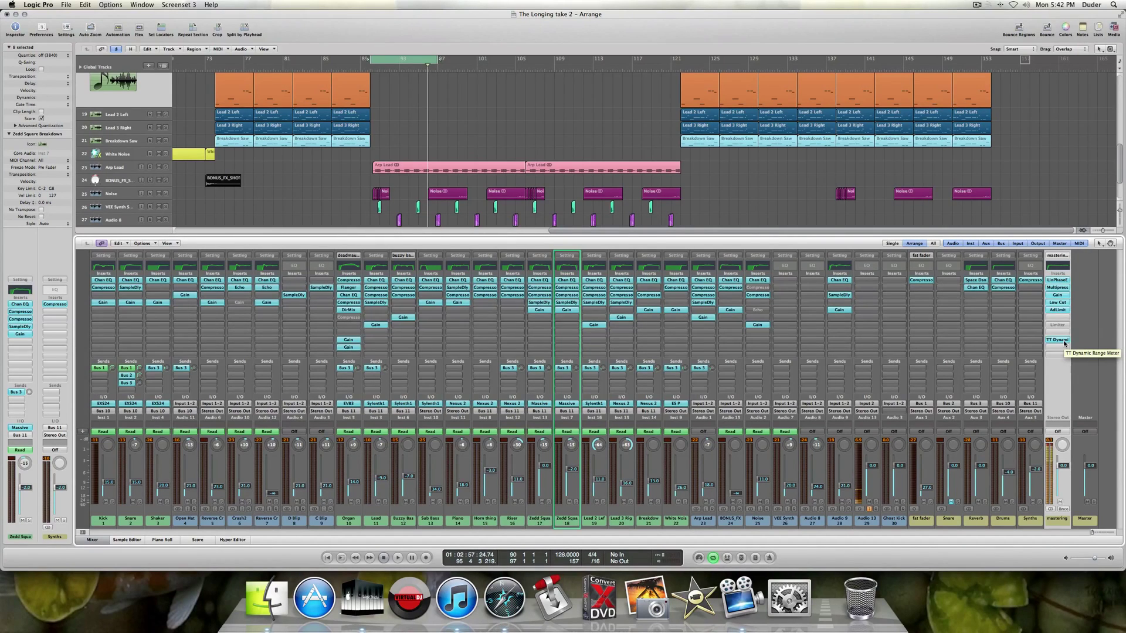
pyautogui.click(1058, 341)
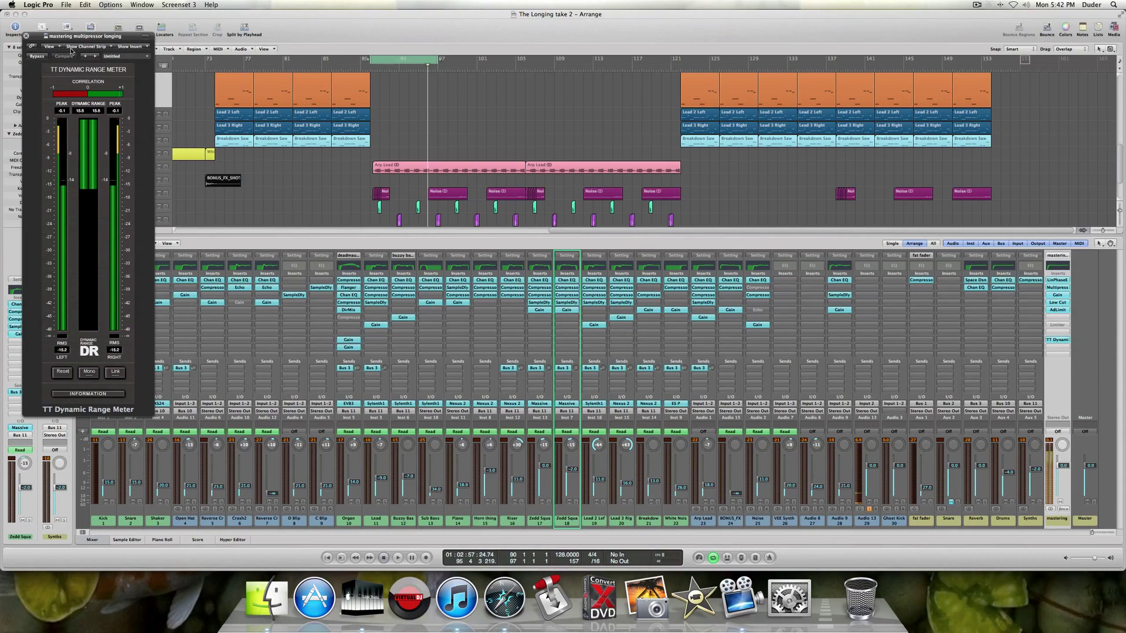
pyautogui.moveTo(112, 48); pyautogui.dragTo(650, 139)
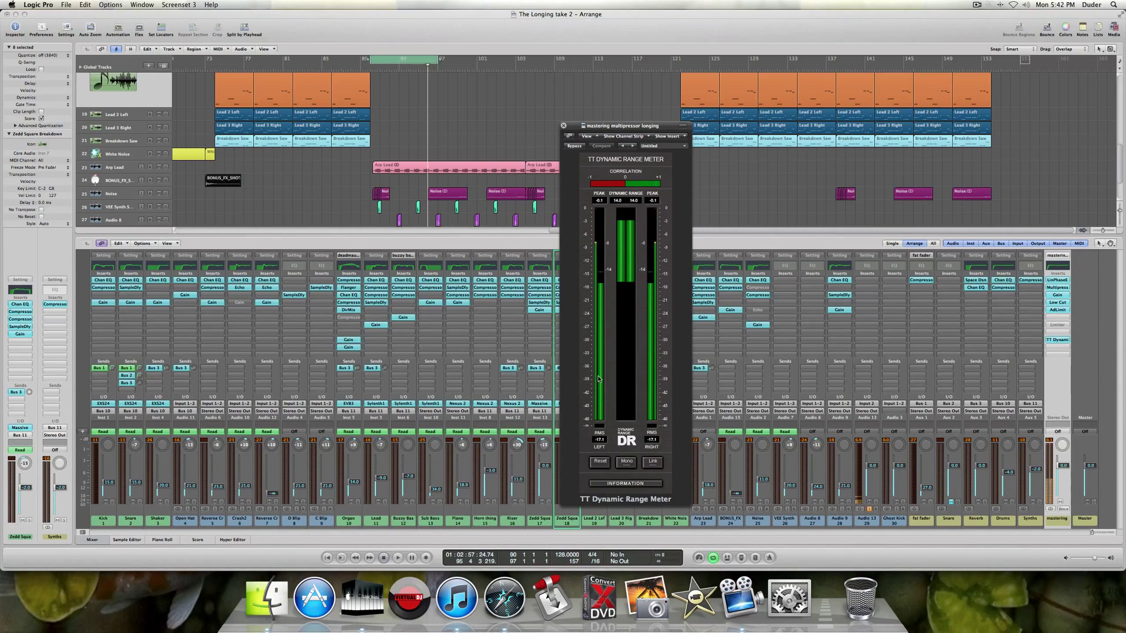
pyautogui.click(563, 126)
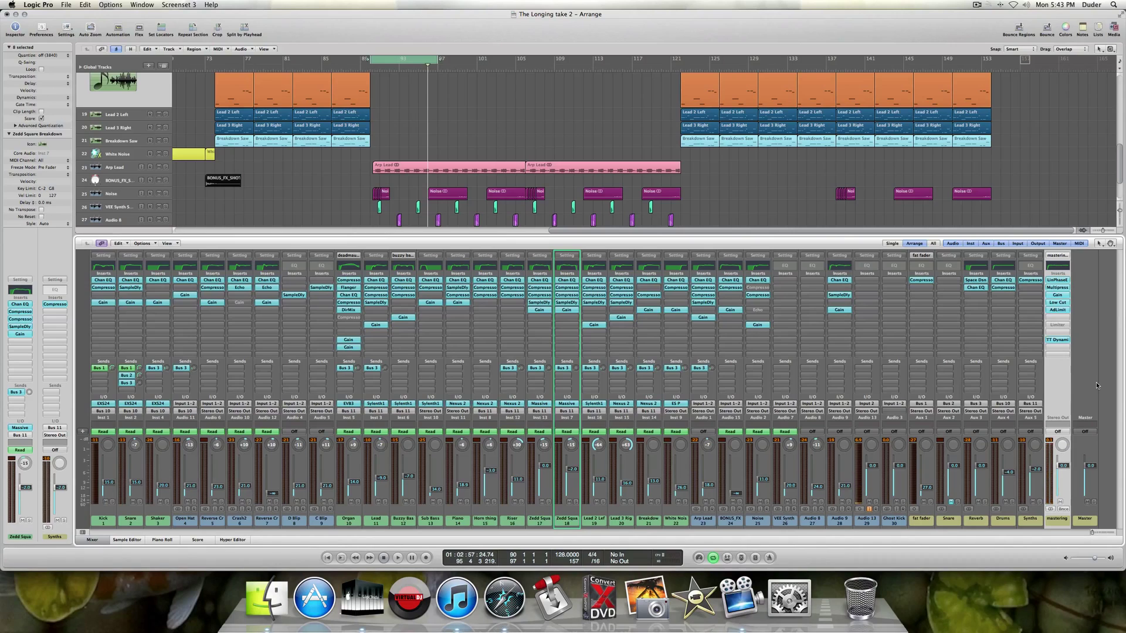
pyautogui.click(1057, 340)
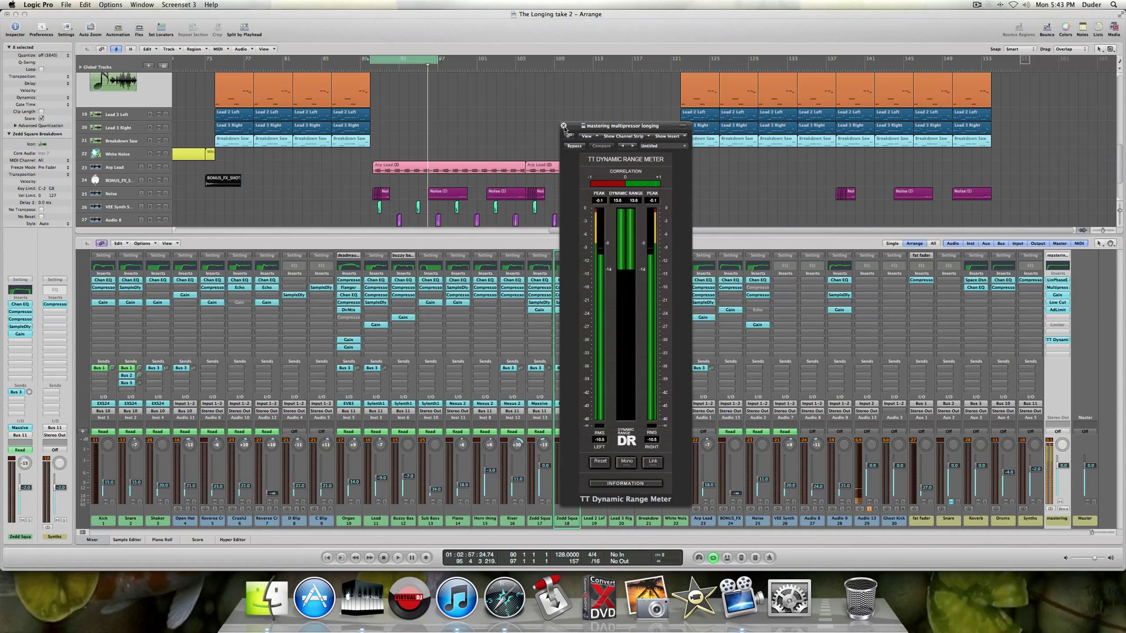
pyautogui.click(606, 458)
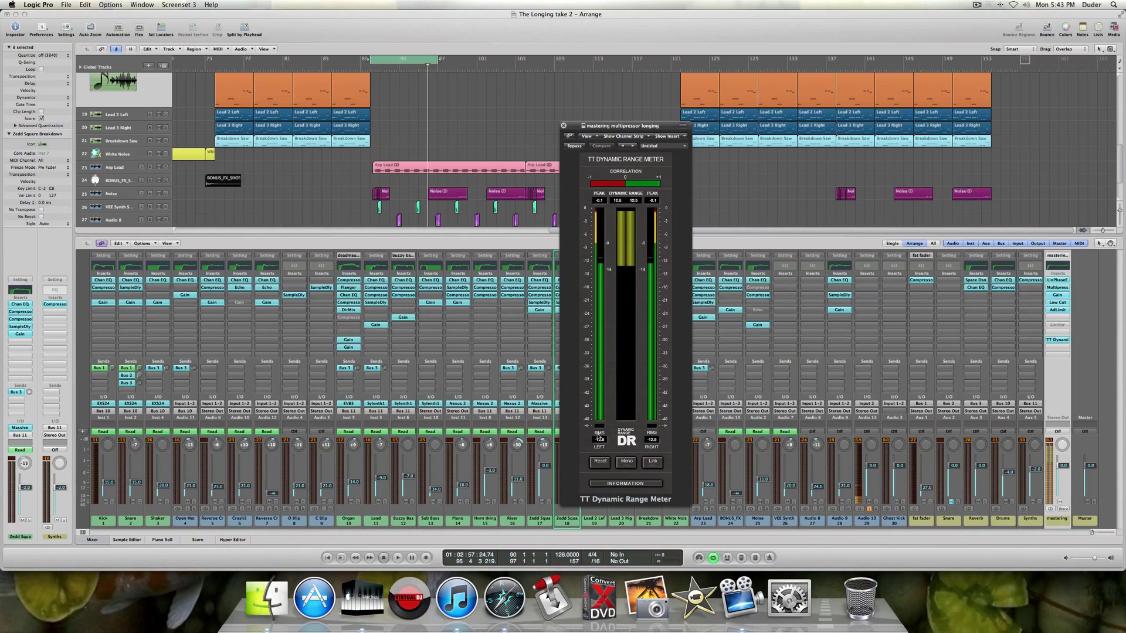
pyautogui.click(564, 126)
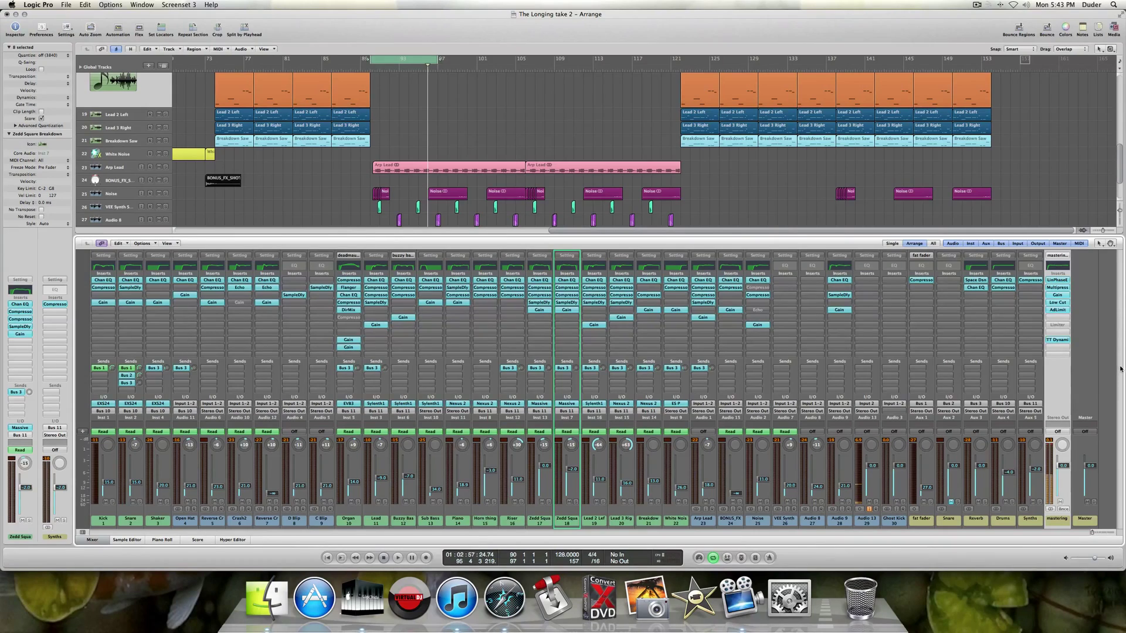
# Reopen the TT Dynamic Range Meter and play the mix briefly to check its dynamic range.
pyautogui.click(1081, 380)
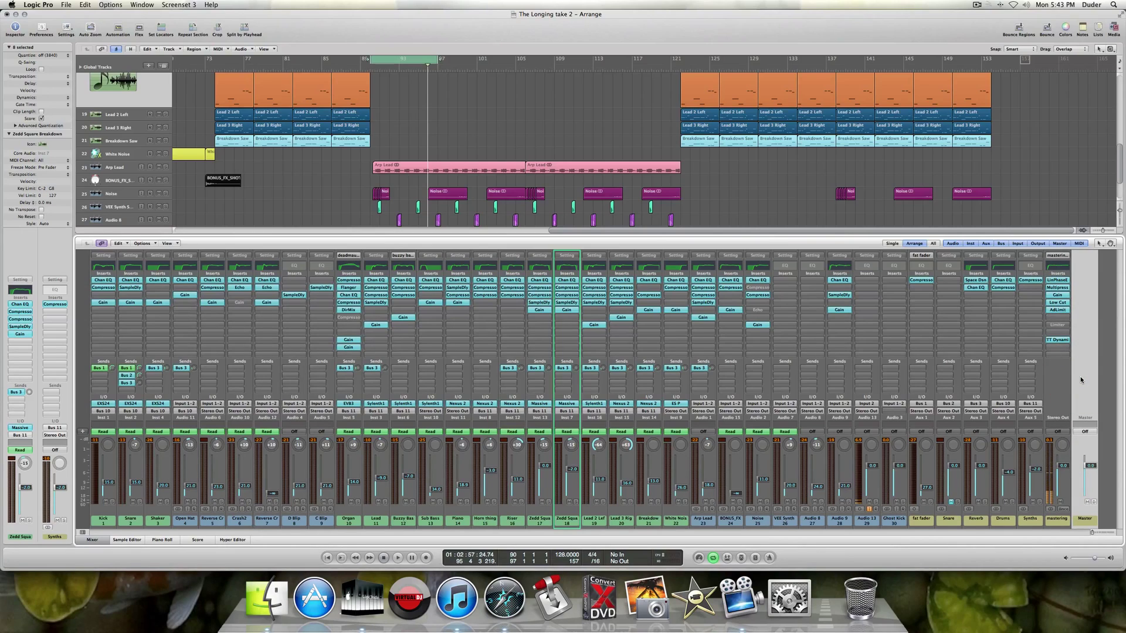
pyautogui.click(1057, 341)
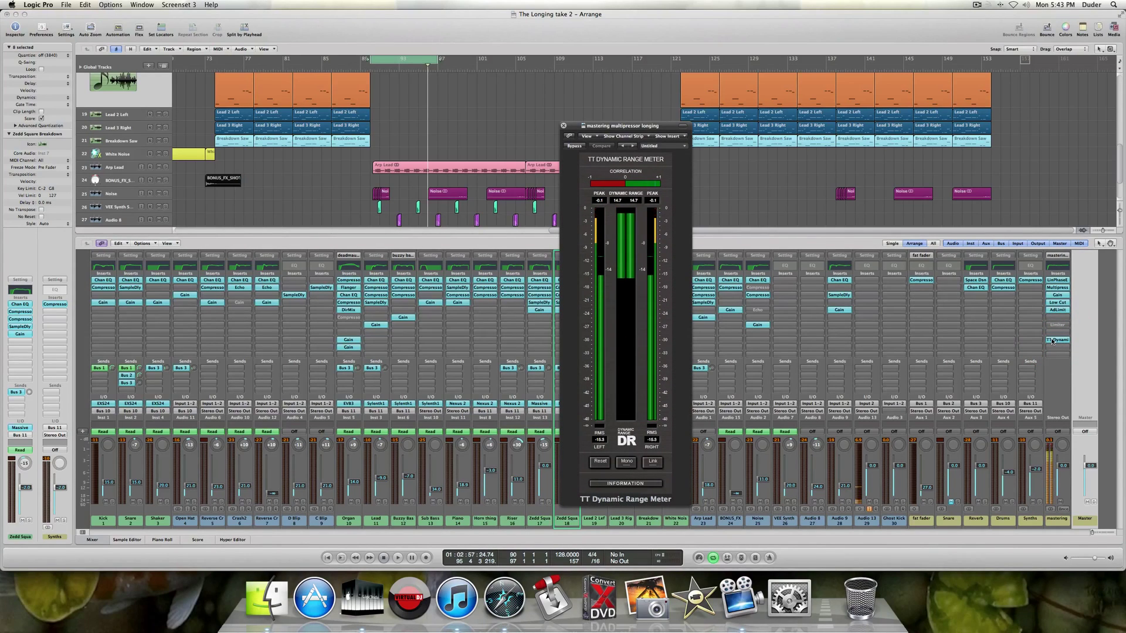
pyautogui.press('space')
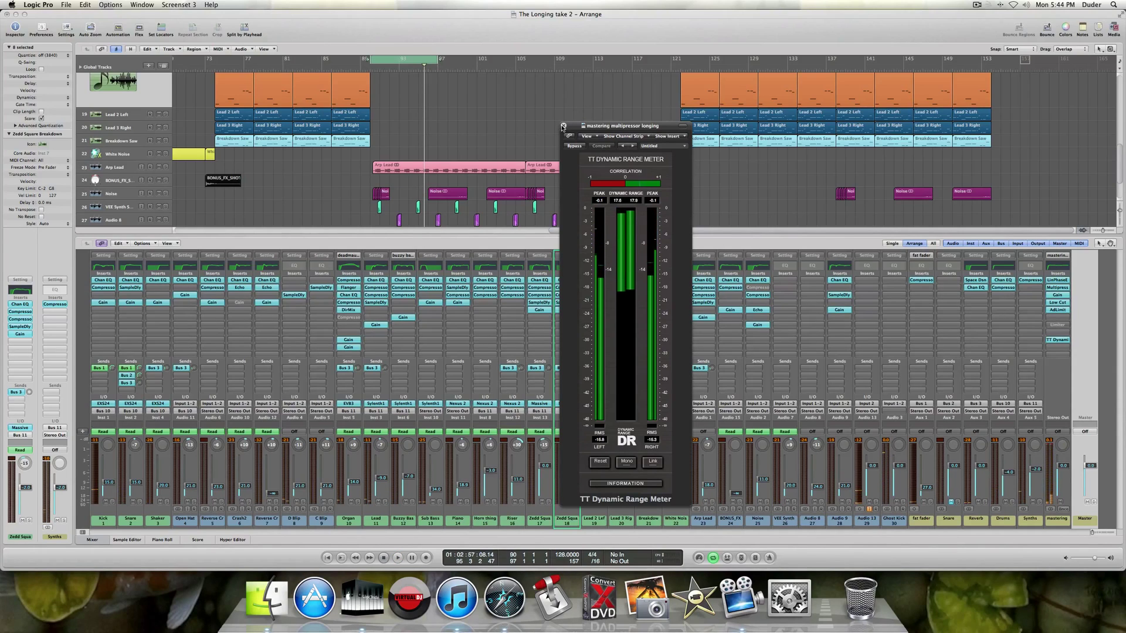
# Close the dynamic range meter window and hide the Mixer to show the full arrangement.
pyautogui.click(563, 126)
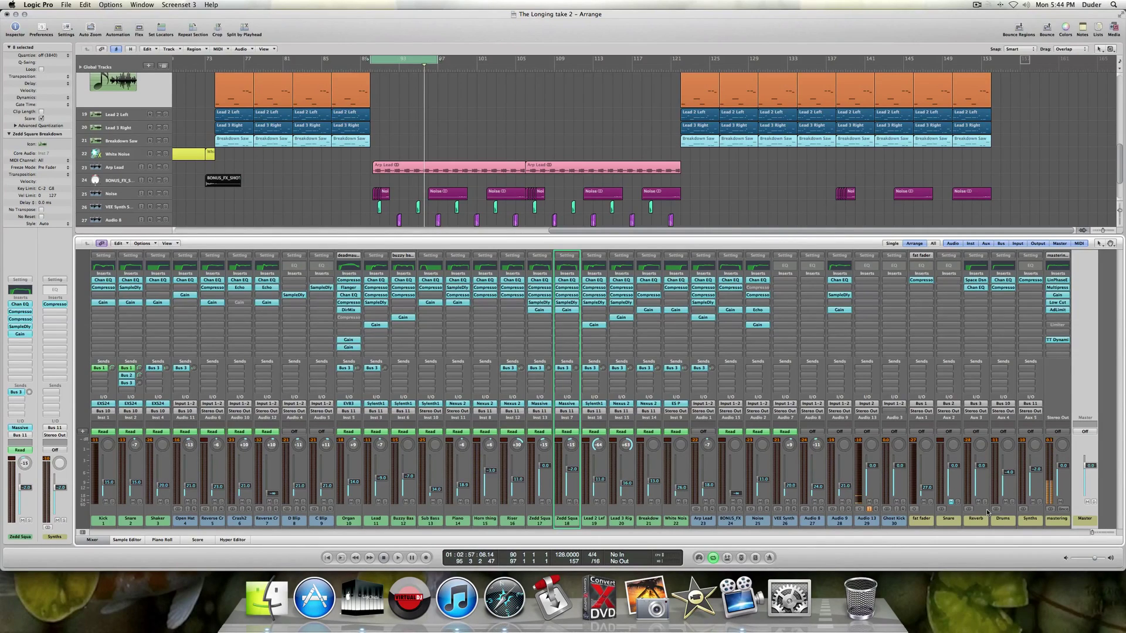
pyautogui.click(1073, 375)
pyautogui.click(89, 540)
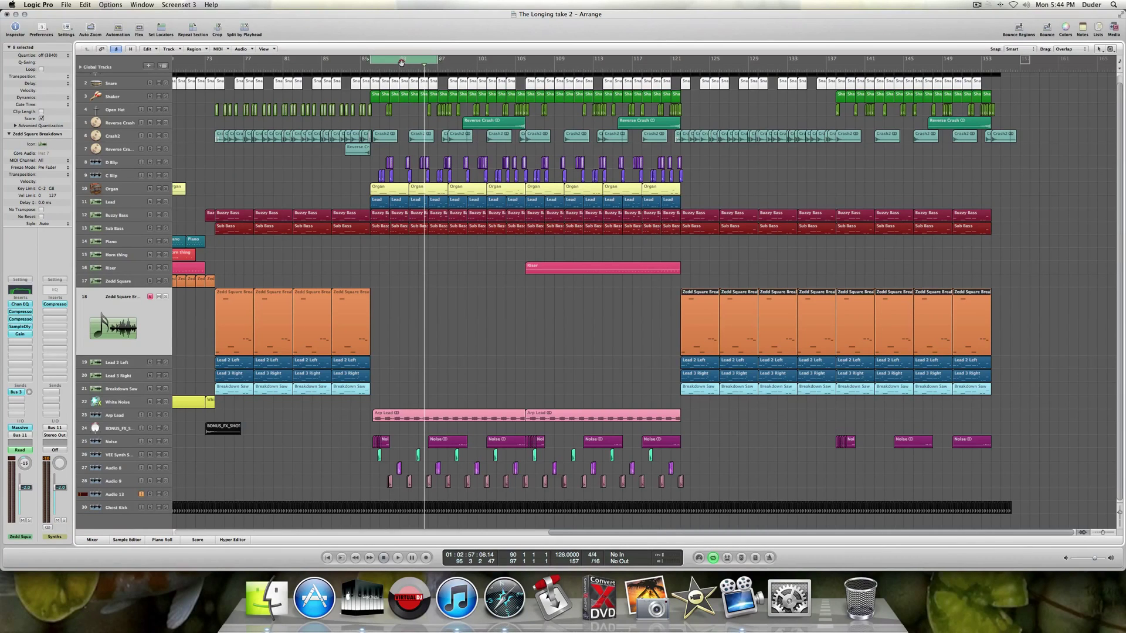
# Turn off cycle mode, play the full song from bar 1, and mute track 29 during playback.
pyautogui.click(401, 63)
pyautogui.hscroll(-15, 223, 74)
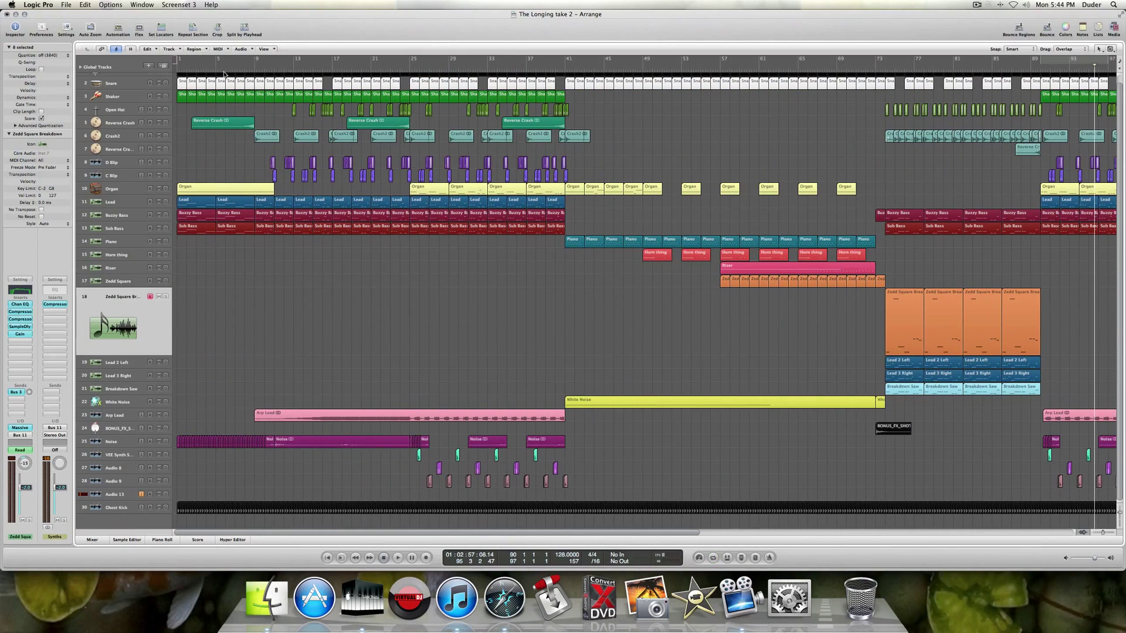
pyautogui.moveTo(184, 61); pyautogui.dragTo(277, 126)
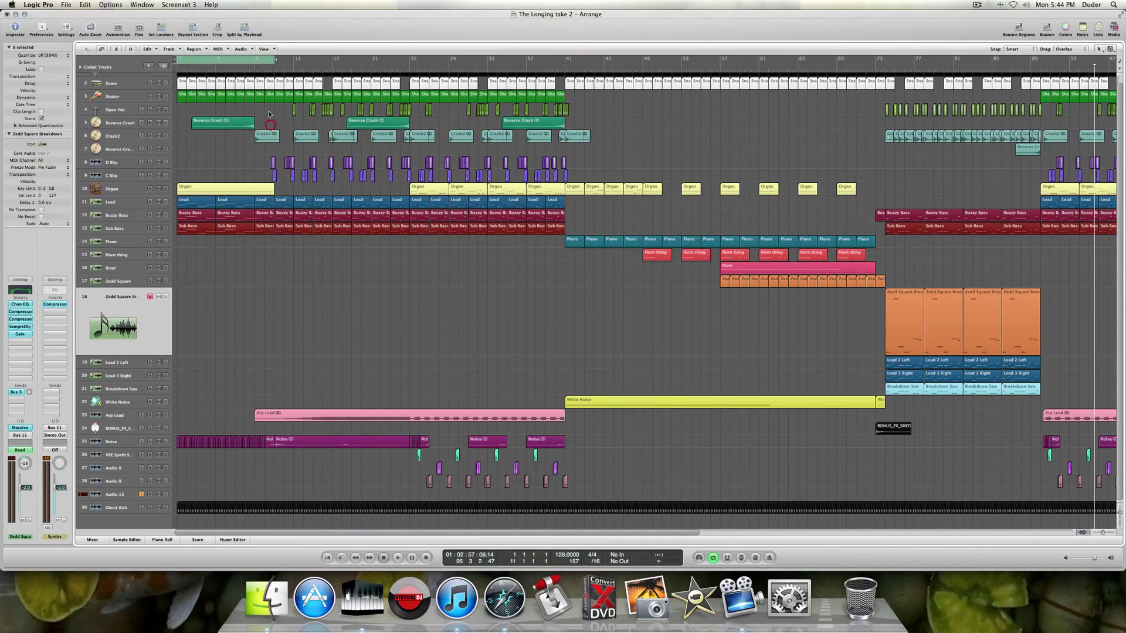
pyautogui.click(245, 62)
pyautogui.press('Return')
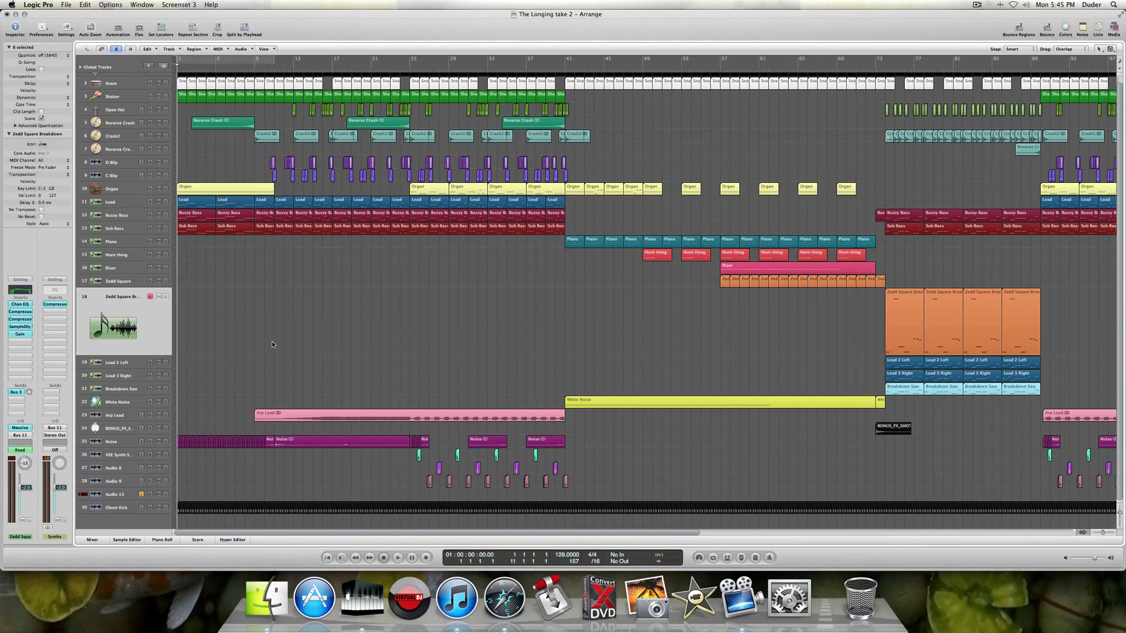
pyautogui.press('space')
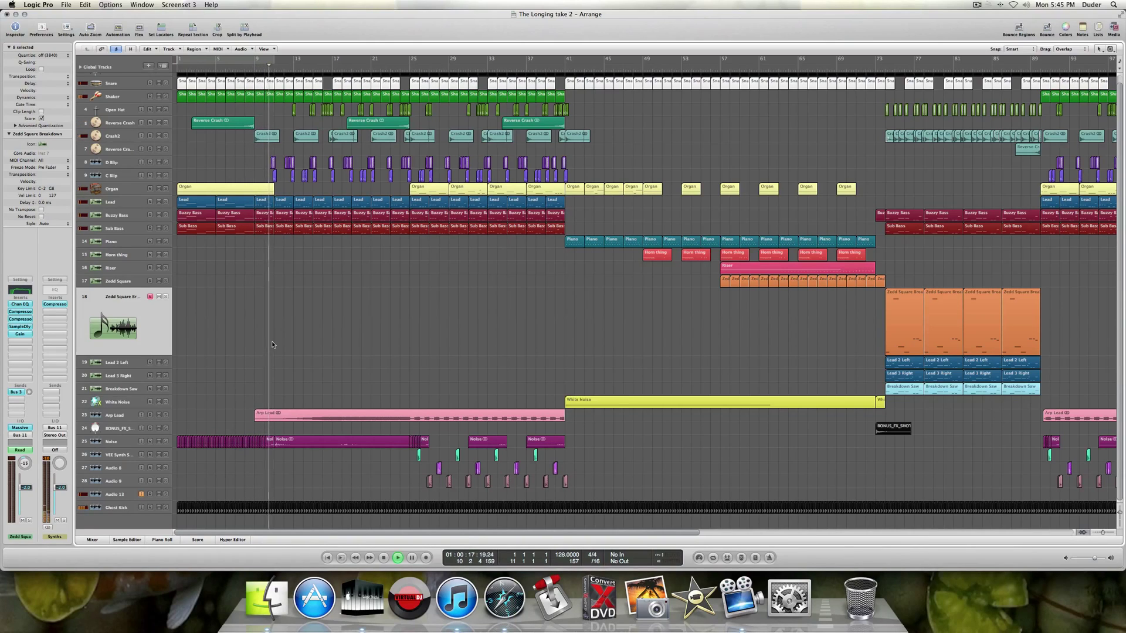
pyautogui.click(159, 495)
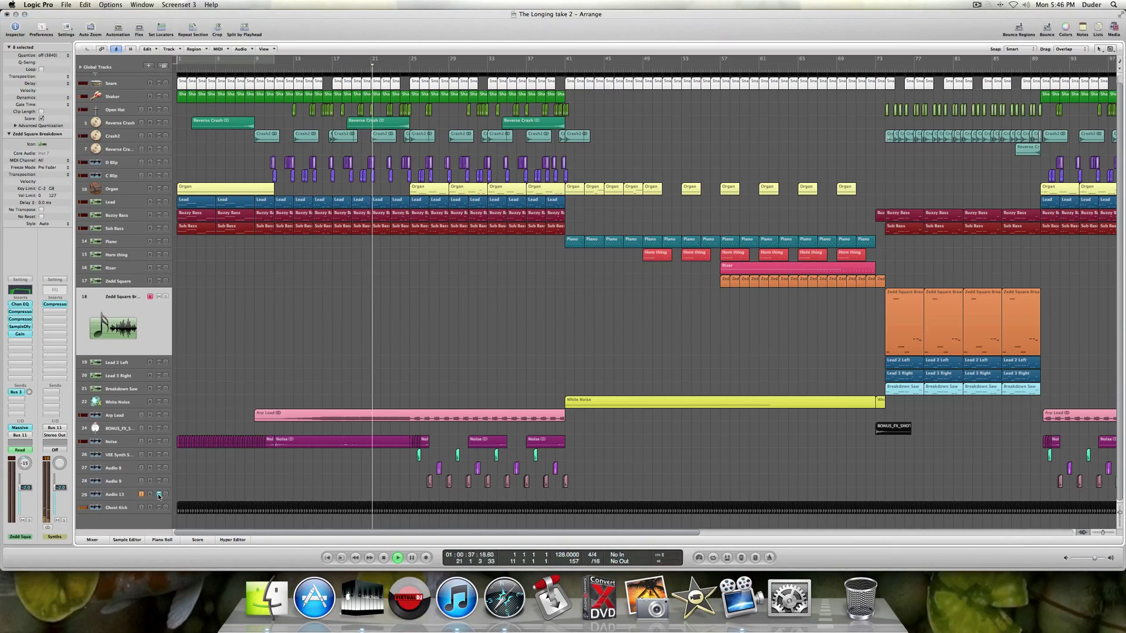
# Open the Mixer and view the mastering channel's Multipressor and Adaptive Limiter during playback, closing each plug-in window.
pyautogui.click(92, 539)
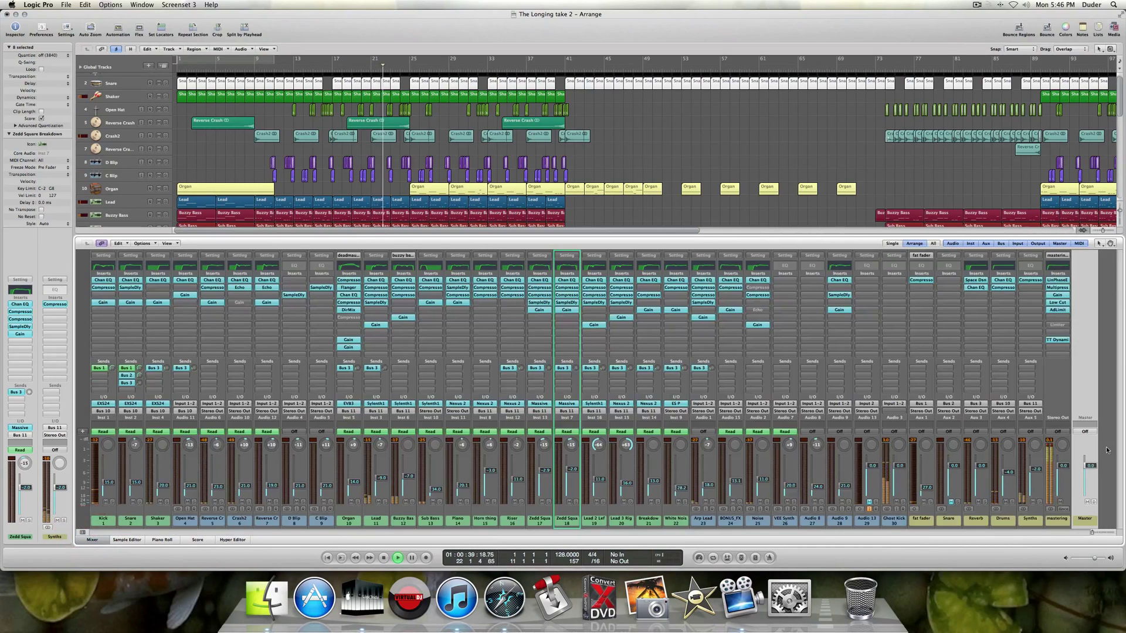
pyautogui.click(1057, 287)
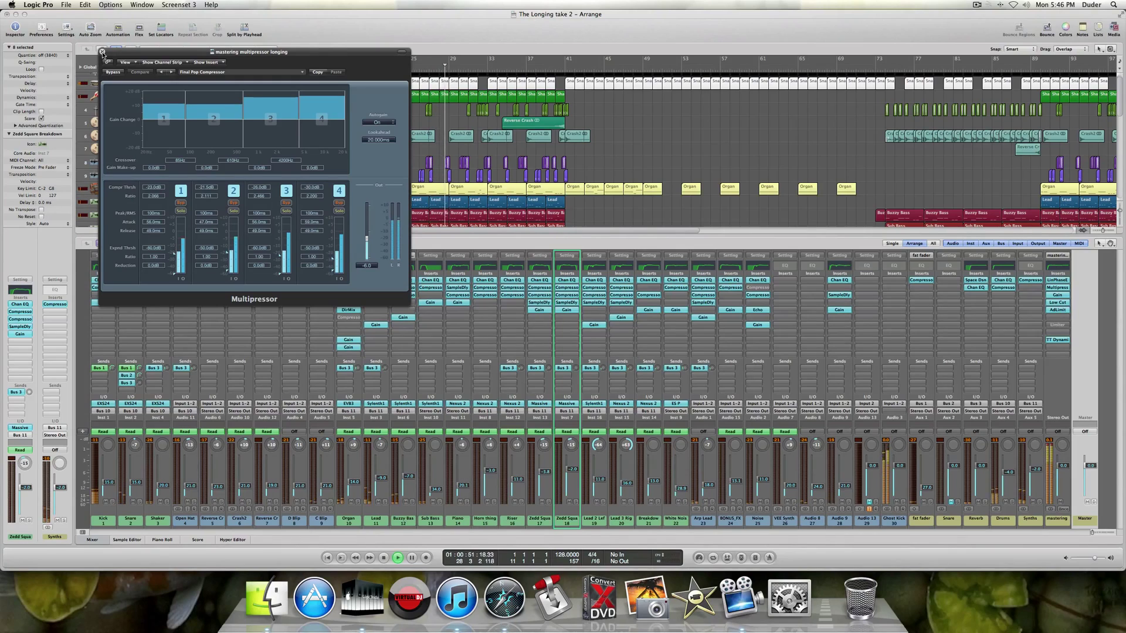
pyautogui.click(102, 53)
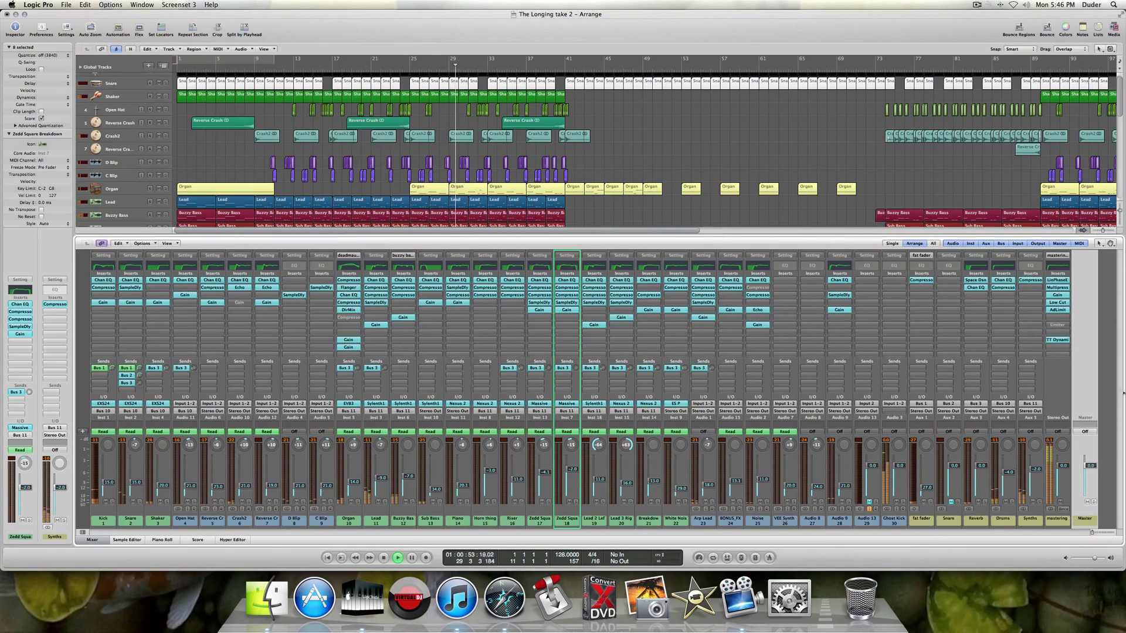
pyautogui.click(1065, 311)
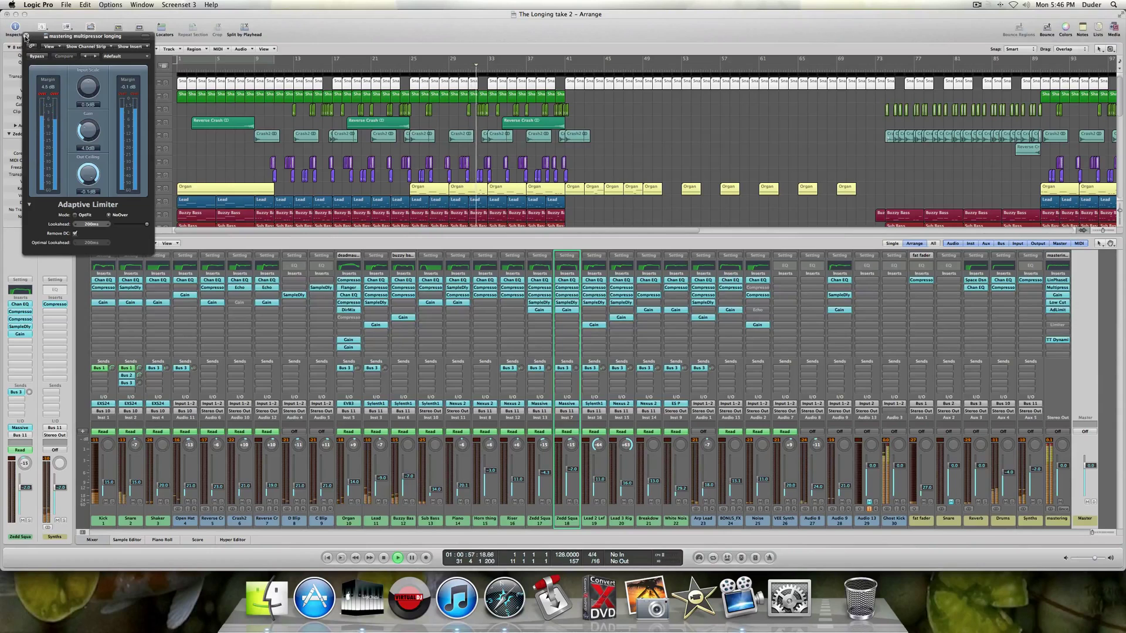
pyautogui.click(25, 37)
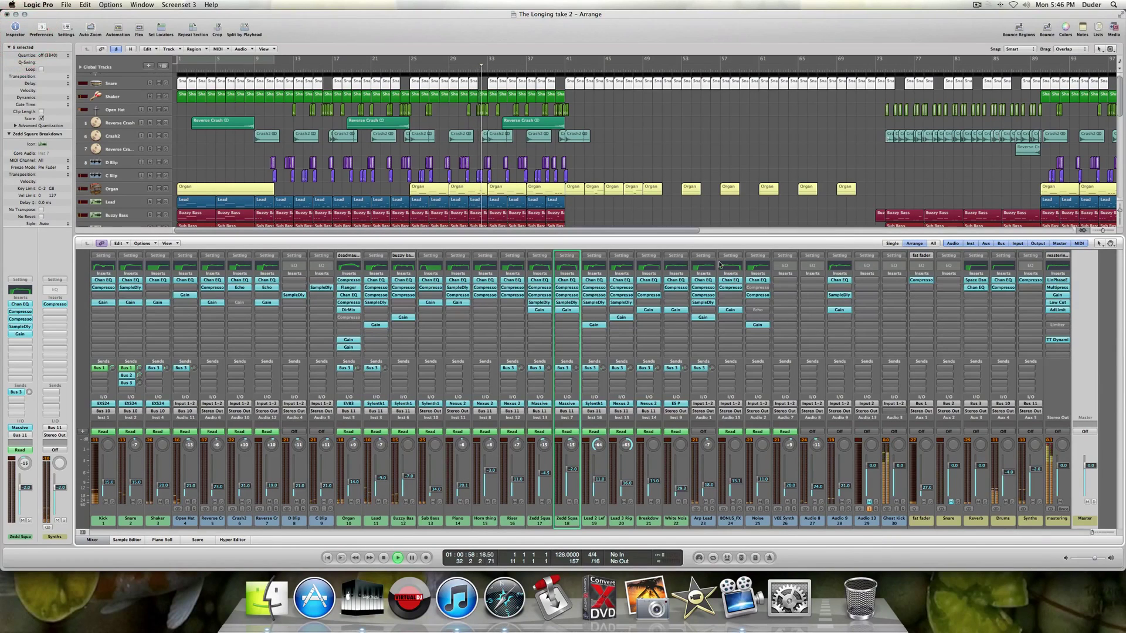
# Watch the mastering channel's TT Dynamic Range Meter beside the full arrangement, then bring the Mixer back and close the meter.
pyautogui.click(1057, 340)
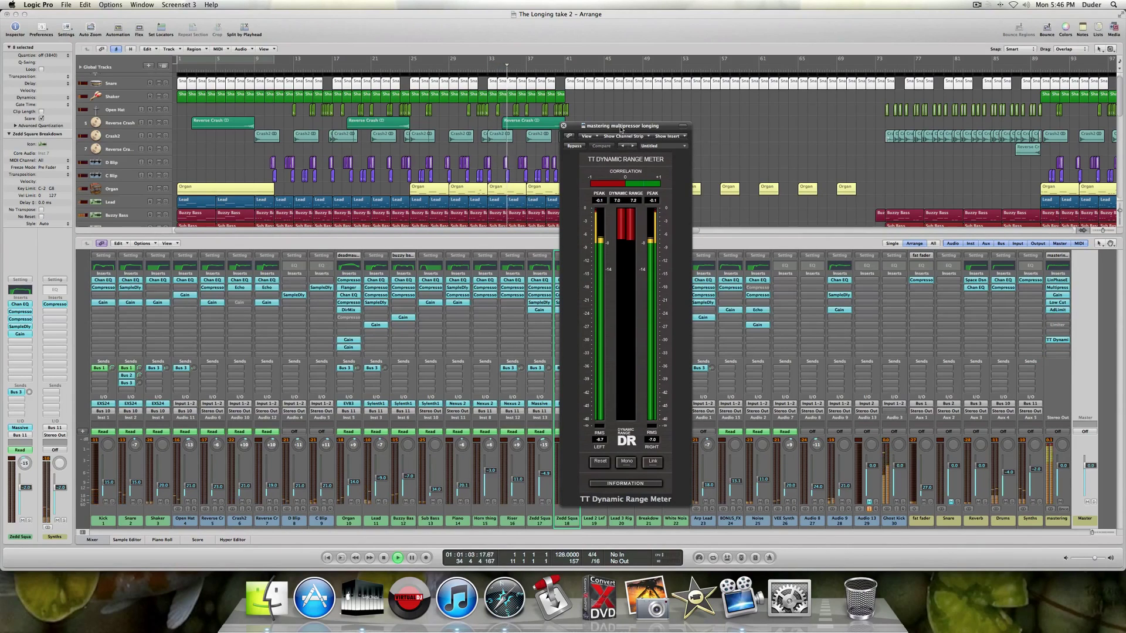
pyautogui.moveTo(621, 129); pyautogui.dragTo(891, 62)
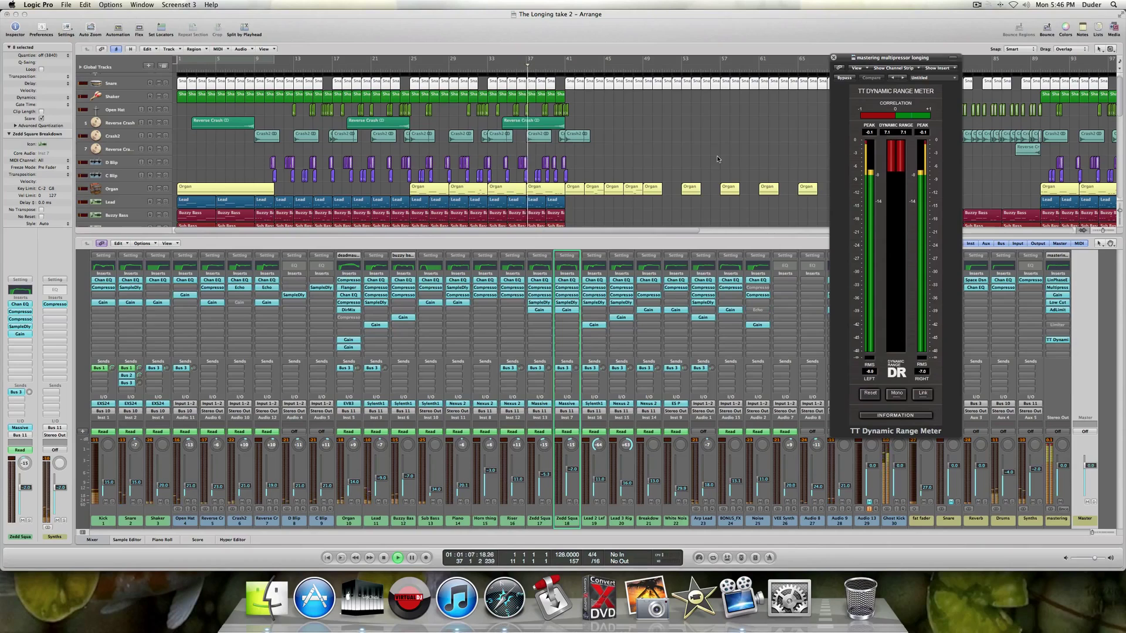
pyautogui.click(90, 540)
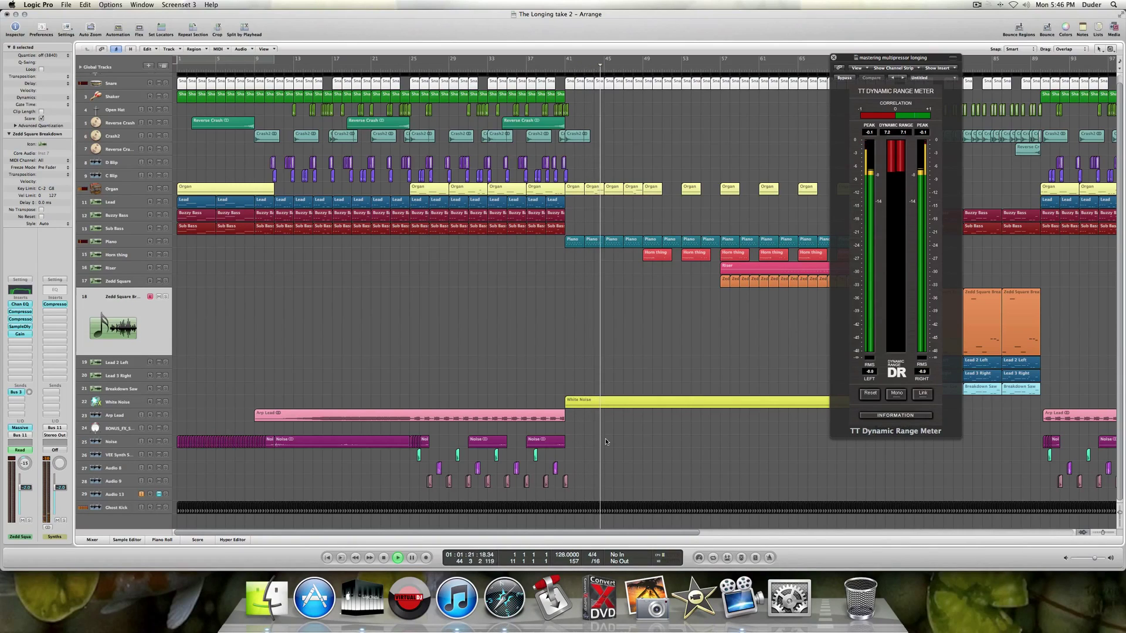
pyautogui.click(100, 540)
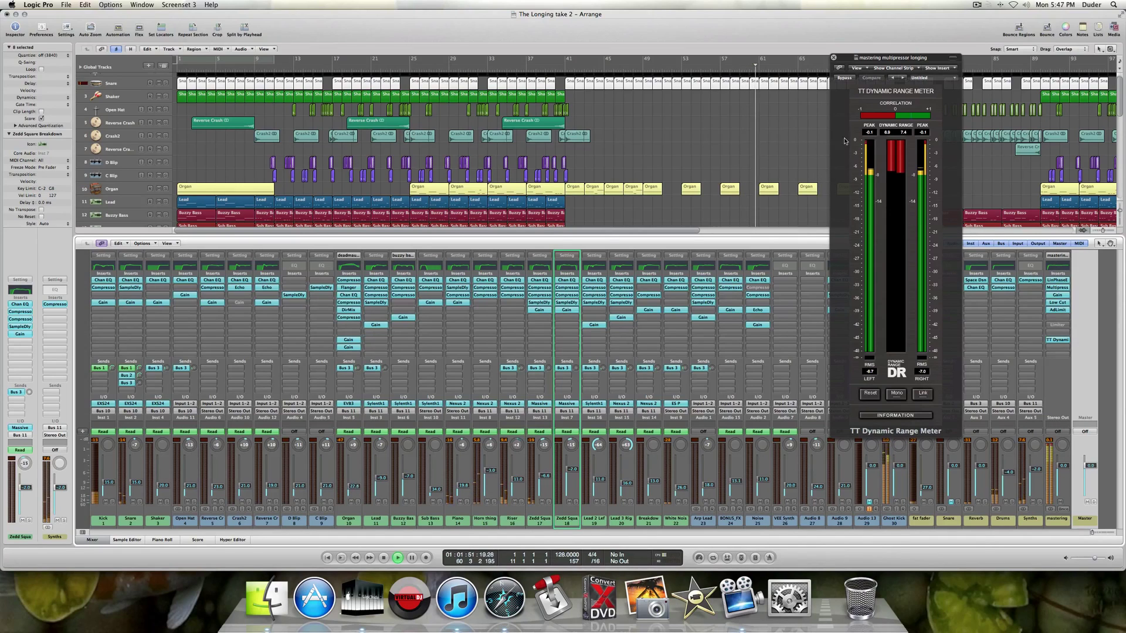
pyautogui.click(832, 58)
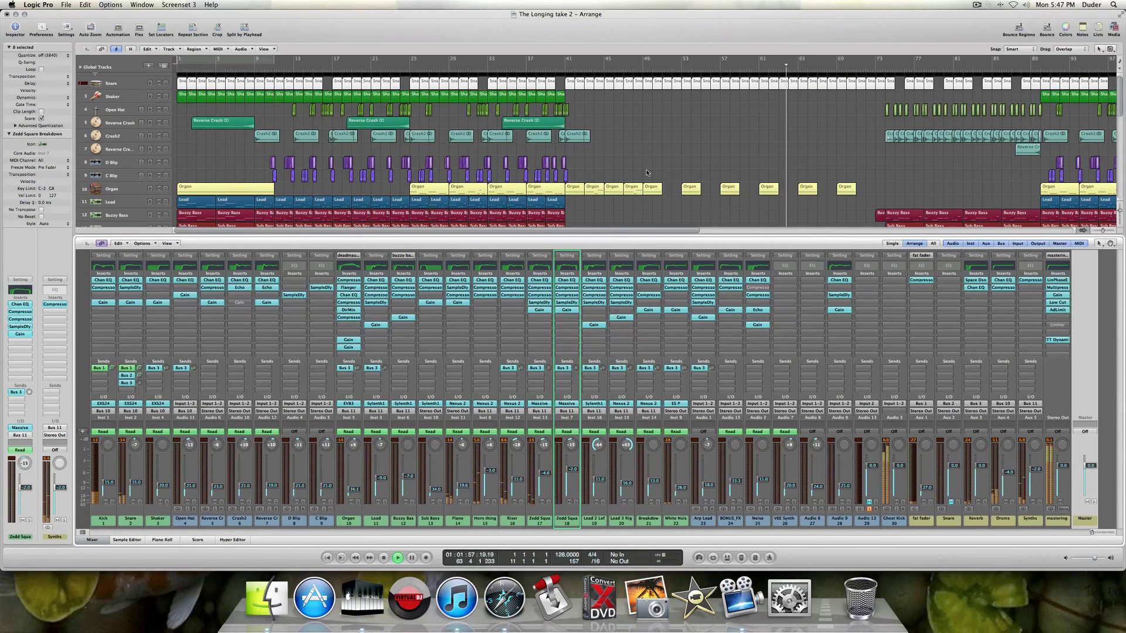
# Open the last Zedd Square region before the breakdown in the Piano Roll and enlarge its notes for viewing.
pyautogui.scroll(-5, 647, 173)
pyautogui.scroll(-3, 647, 173)
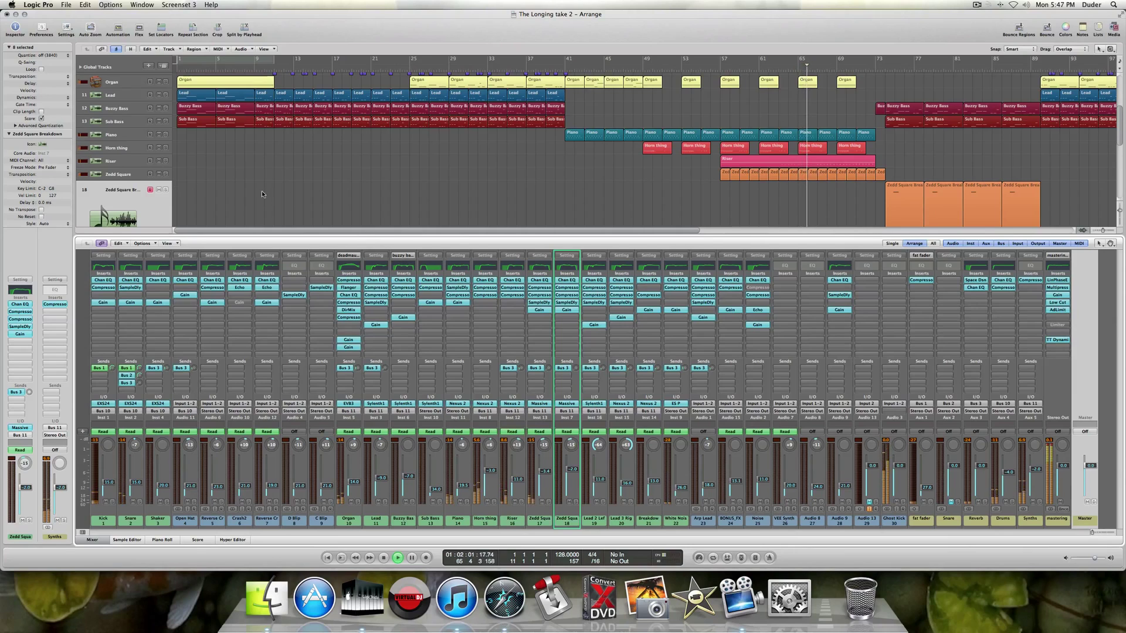
pyautogui.scroll(-2, 346, 195)
pyautogui.scroll(-3, 346, 195)
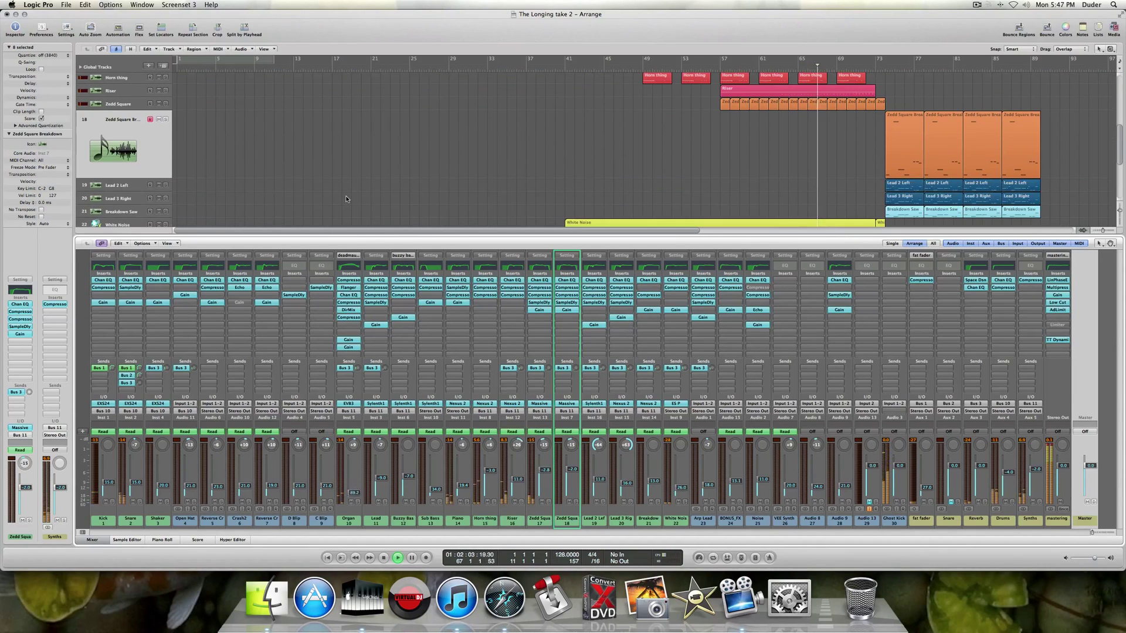
pyautogui.click(119, 105)
pyautogui.click(930, 121)
pyautogui.click(881, 125)
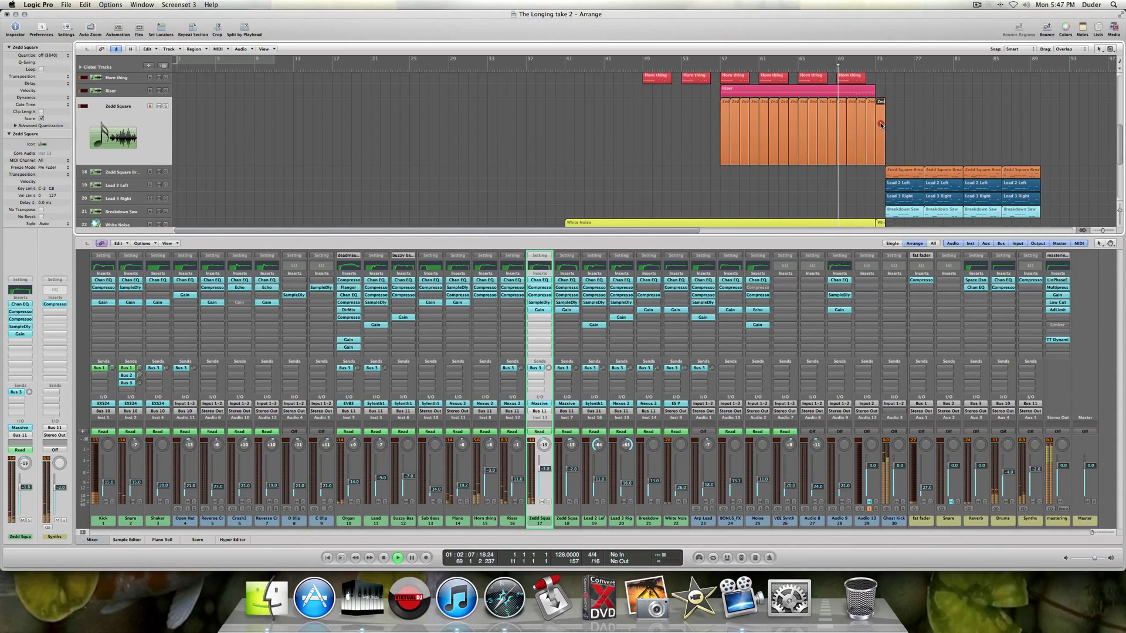
pyautogui.doubleClick(881, 125)
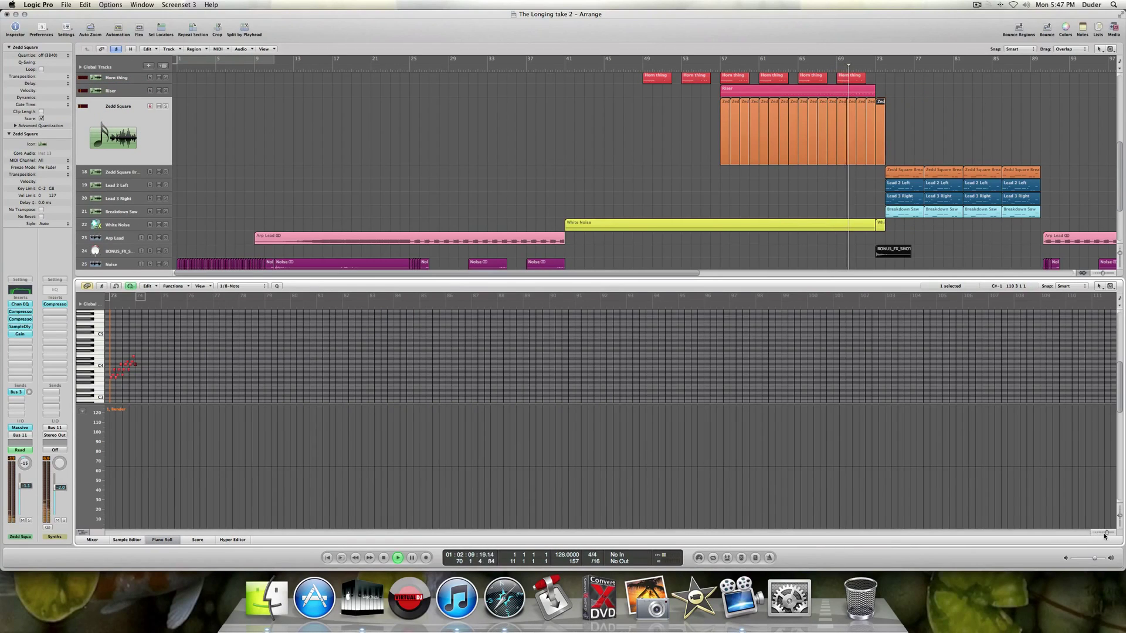
pyautogui.moveTo(1106, 534); pyautogui.dragTo(1113, 533)
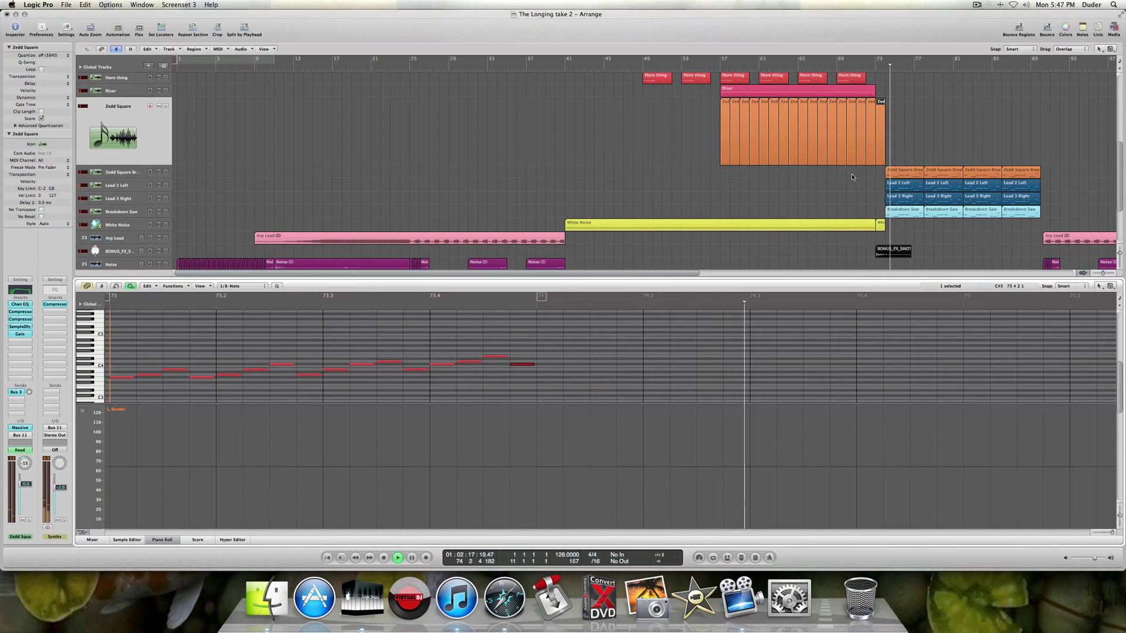
# Show the Breakdown Saw track's chords in the Piano Roll, hiding the velocity area and fitting more bars in view.
pyautogui.click(115, 212)
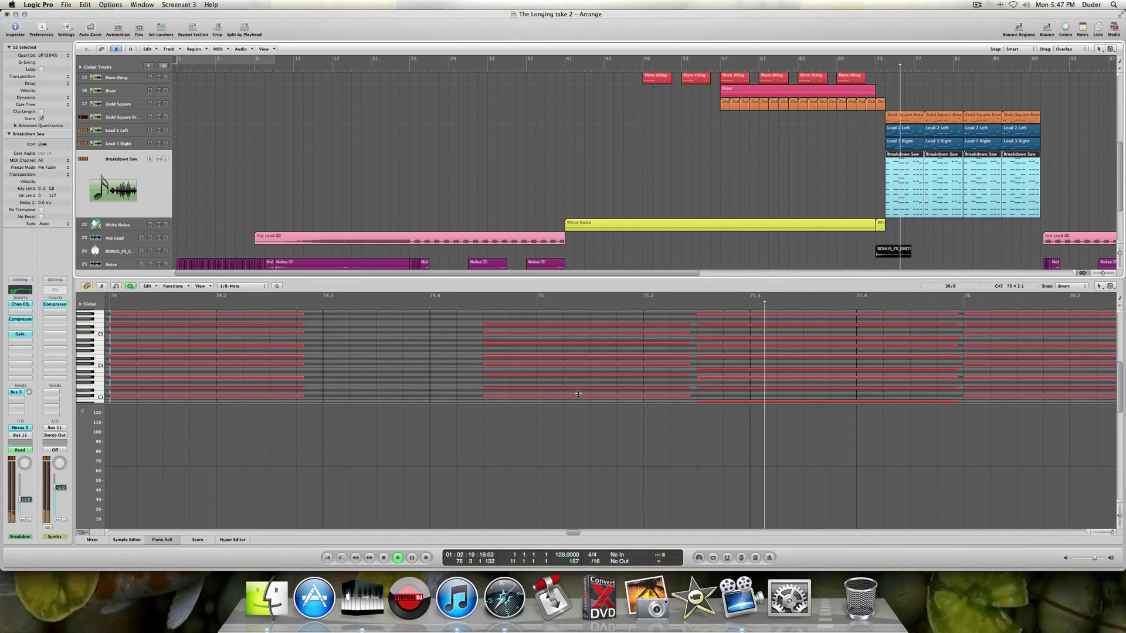
pyautogui.click(83, 532)
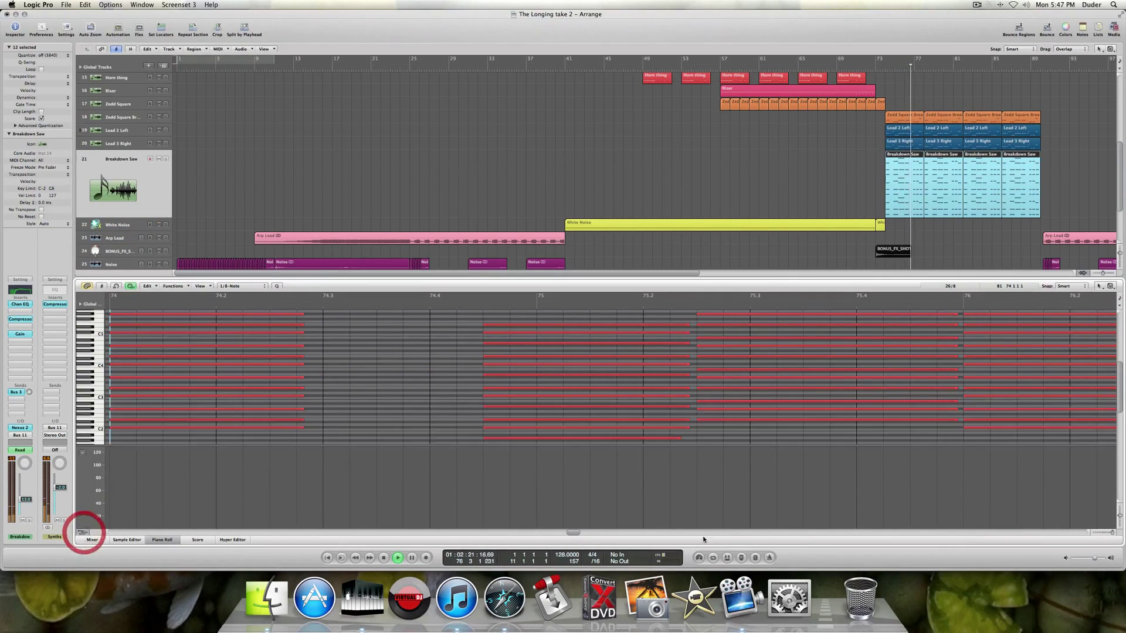
pyautogui.click(1098, 532)
pyautogui.hscroll(8, 864, 480)
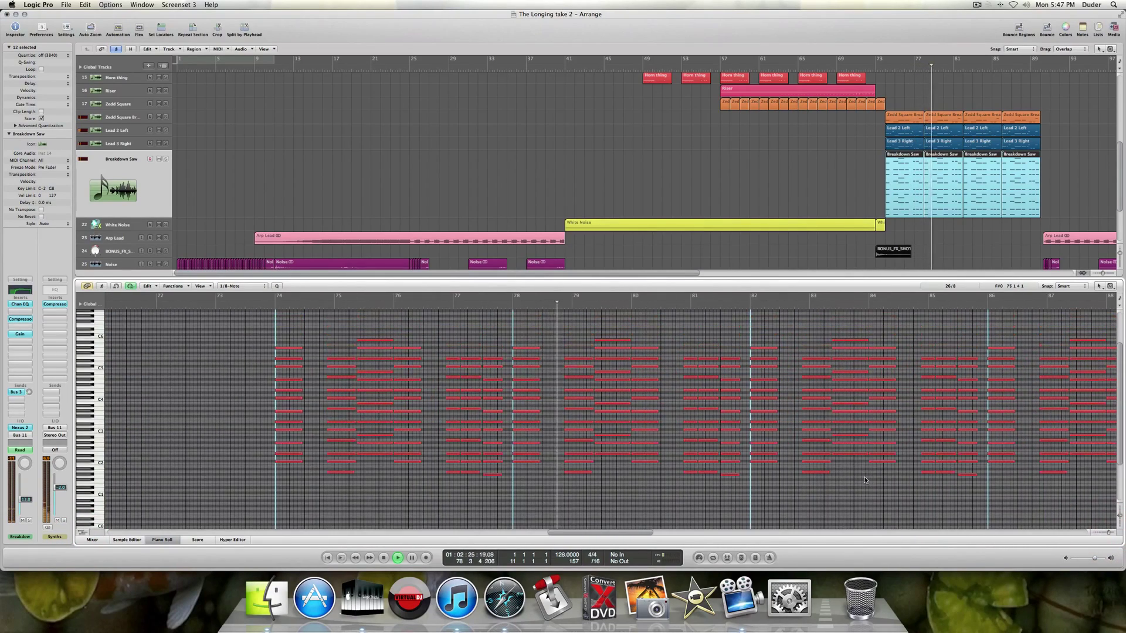
pyautogui.scroll(2, 864, 480)
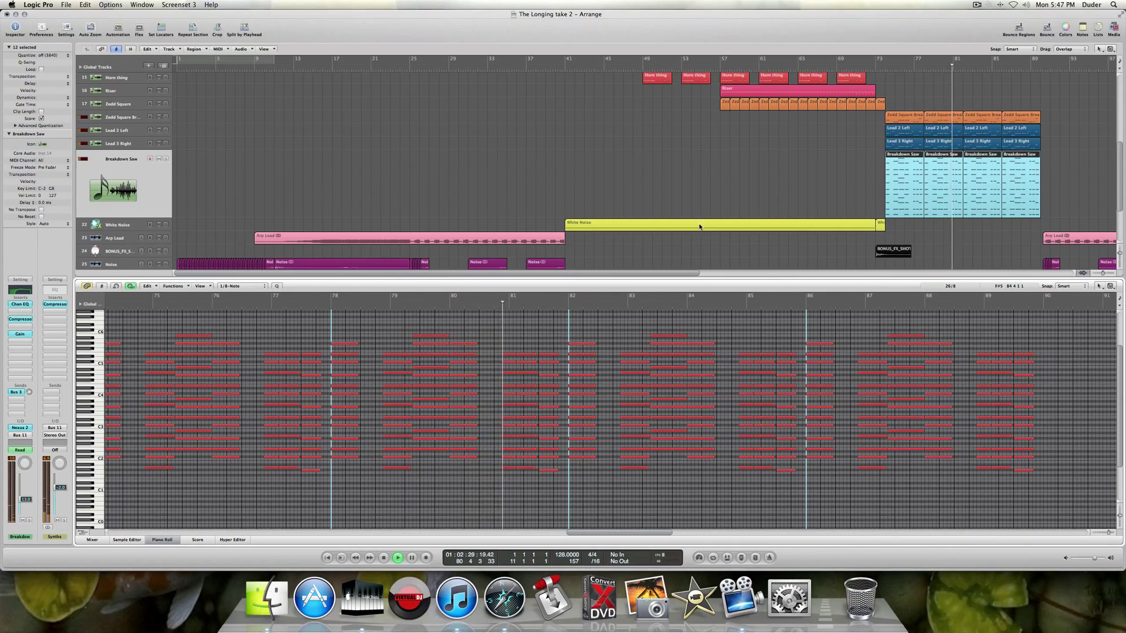
# Compare the Piano Roll notes of the Lead 2 Left, Lead 3 Right and Zedd Square Breakdown tracks.
pyautogui.click(120, 133)
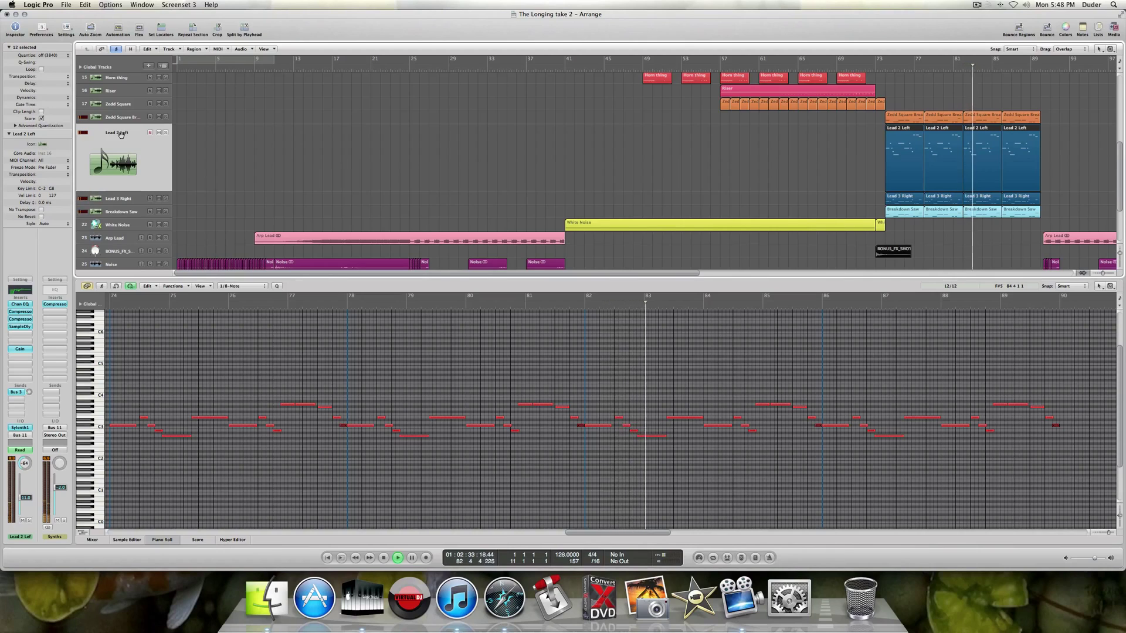
pyautogui.click(121, 199)
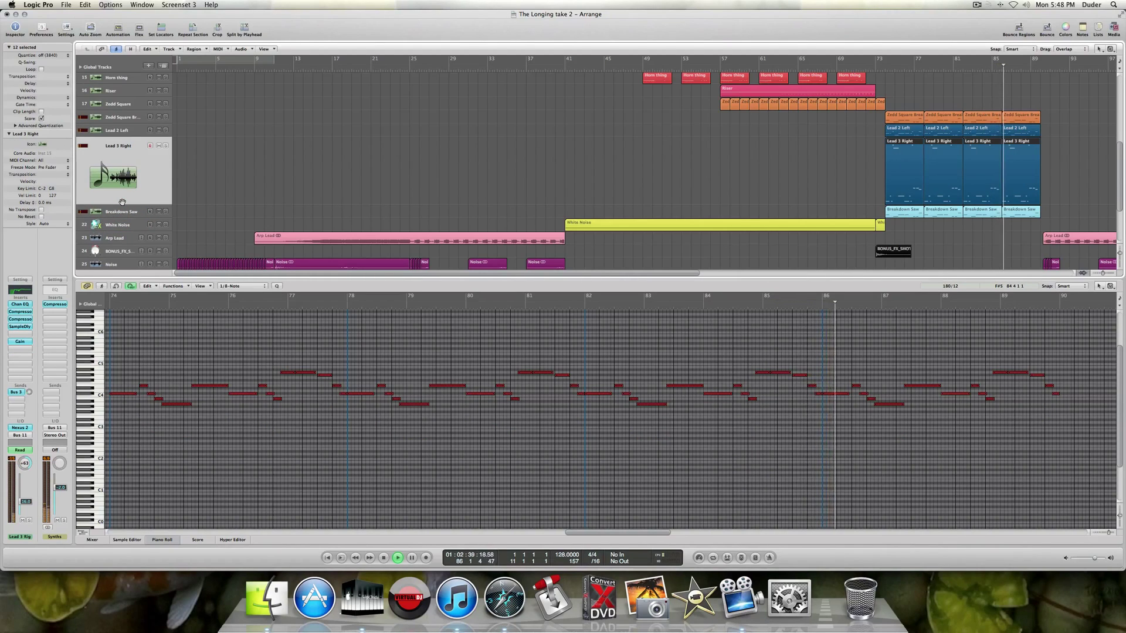
pyautogui.click(123, 118)
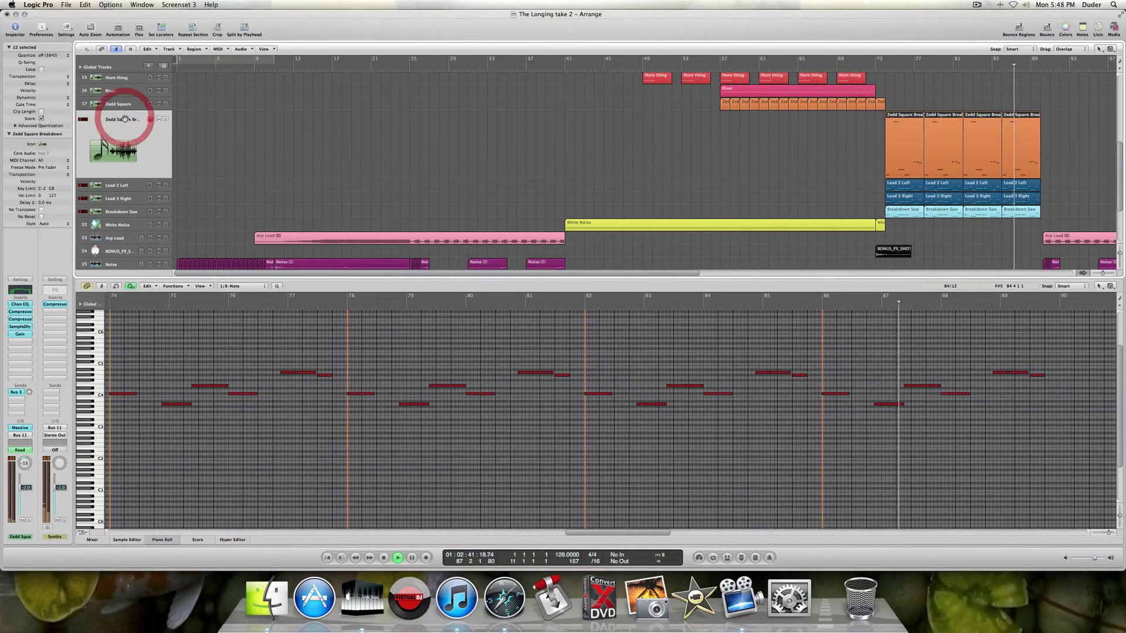
# View the notes of the Organ region at bar 94 and the Lead region at bar 100 in the Piano Roll.
pyautogui.hscroll(10, 474, 157)
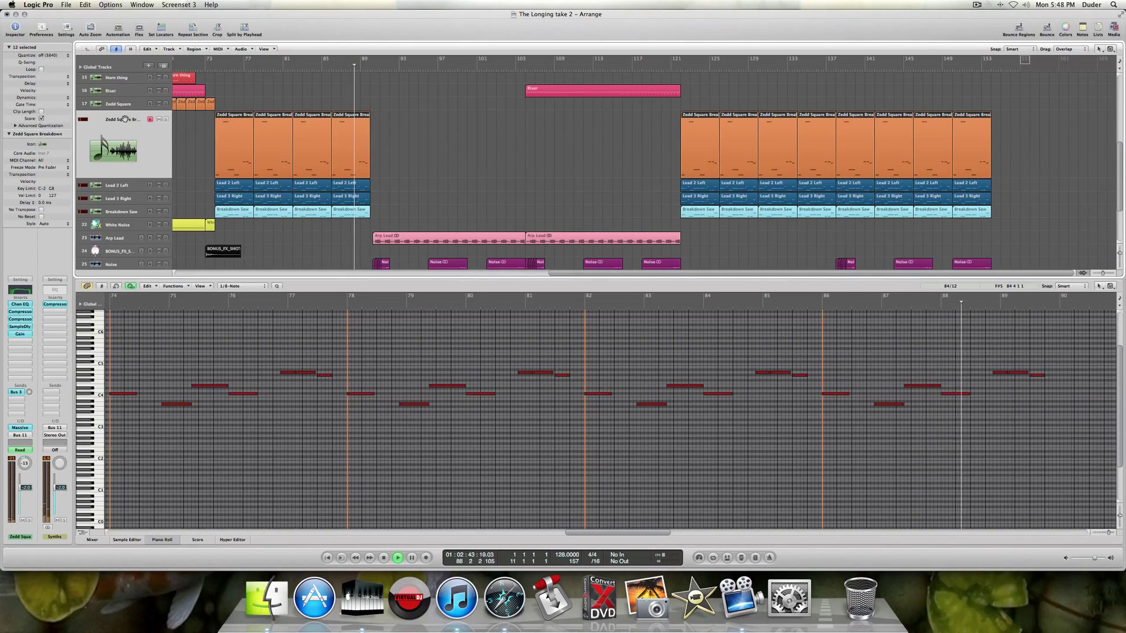
pyautogui.scroll(-2, 473, 157)
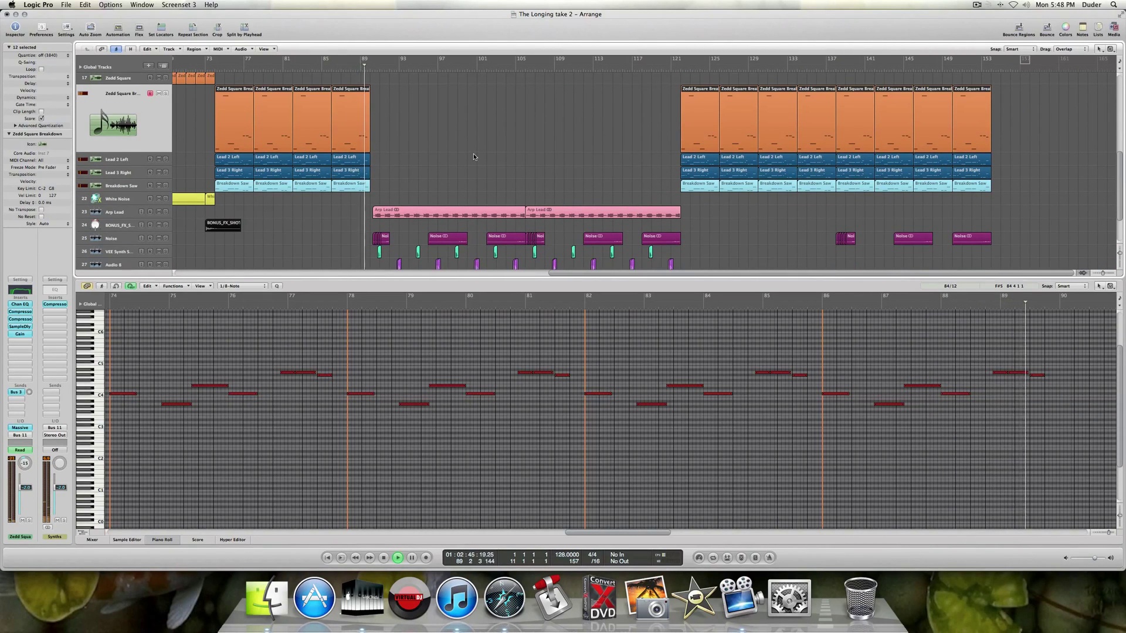
pyautogui.scroll(-4, 469, 156)
pyautogui.scroll(8, 468, 156)
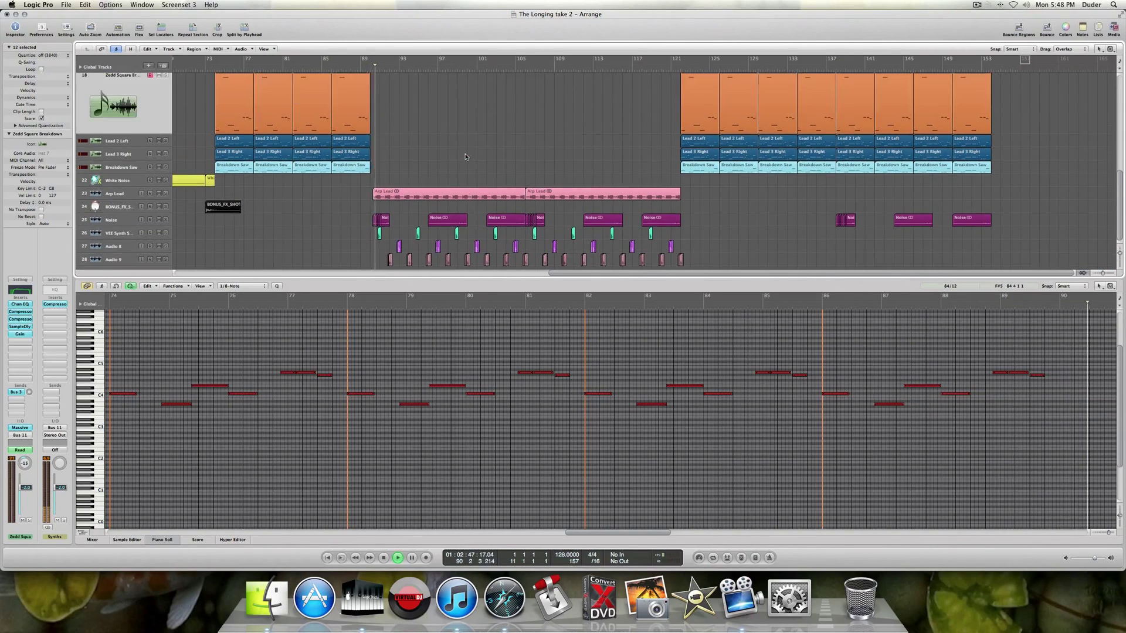
pyautogui.click(122, 157)
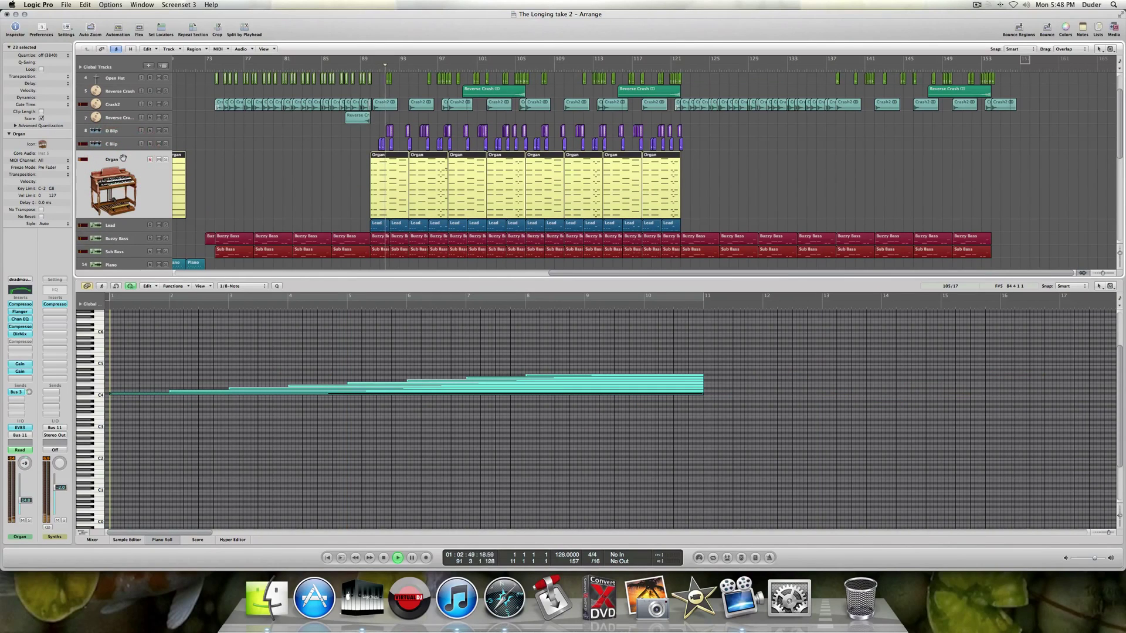
pyautogui.click(408, 351)
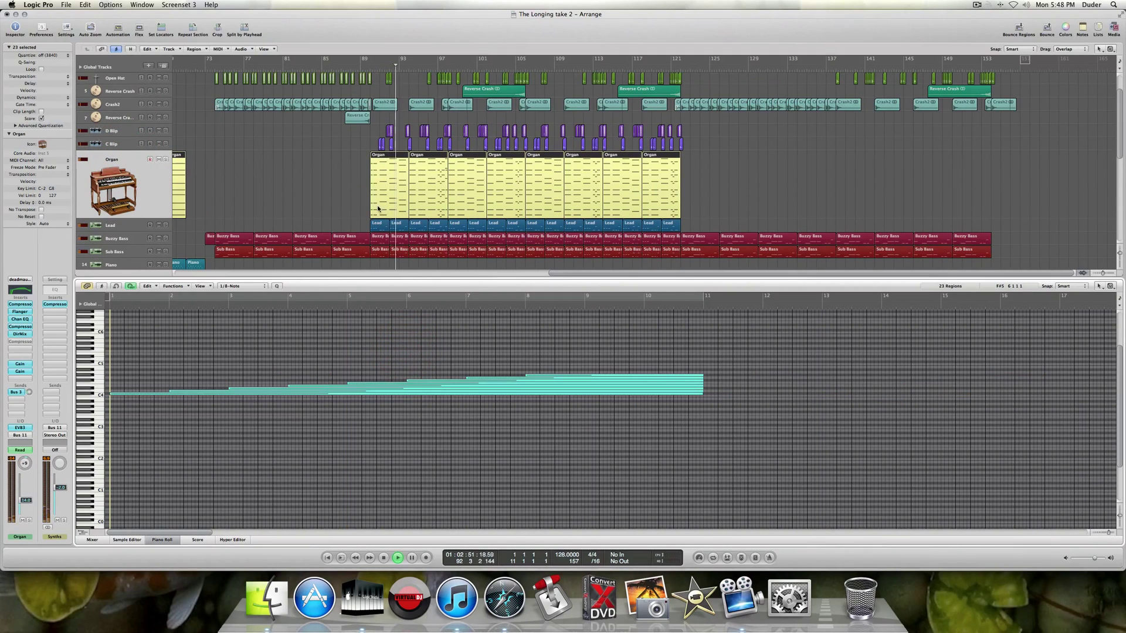
pyautogui.click(337, 194)
pyautogui.click(428, 177)
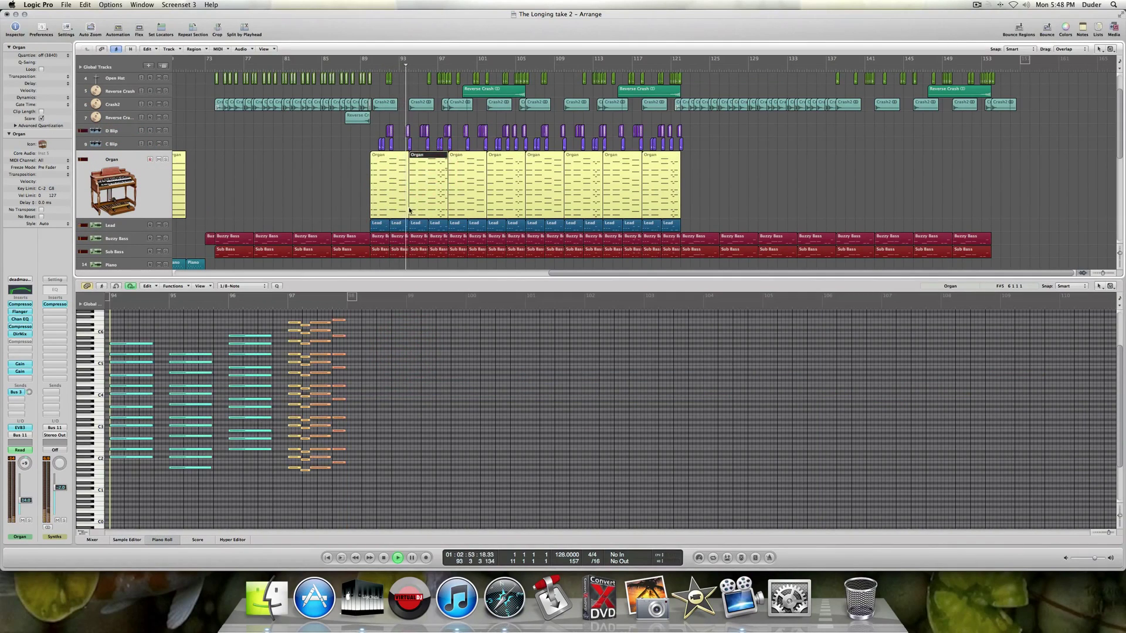
pyautogui.scroll(1, 379, 360)
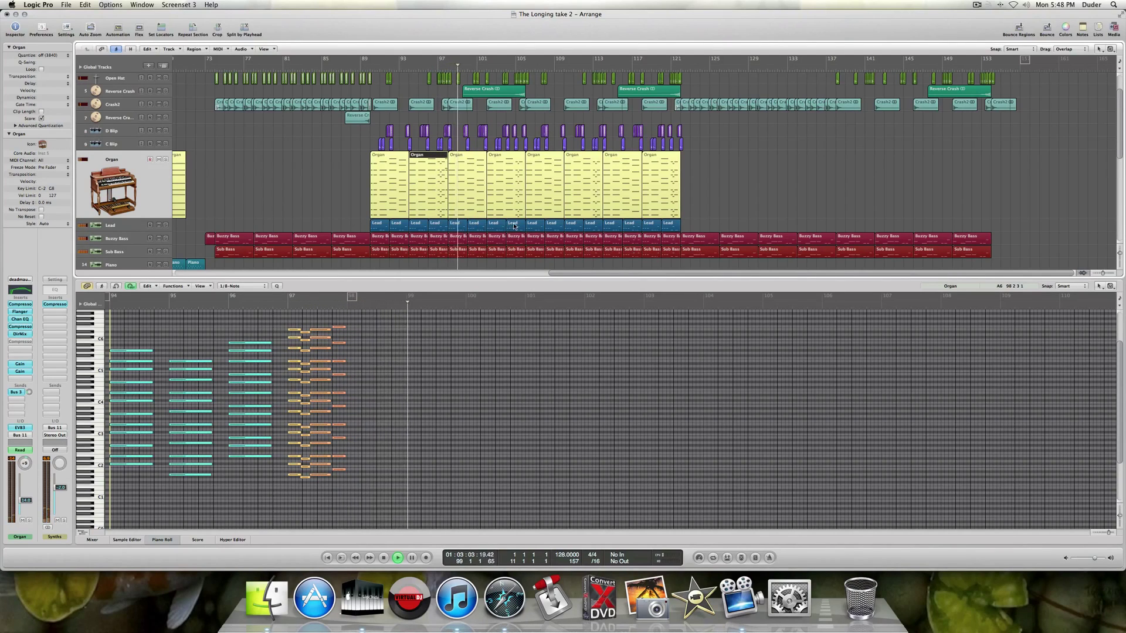
pyautogui.click(476, 227)
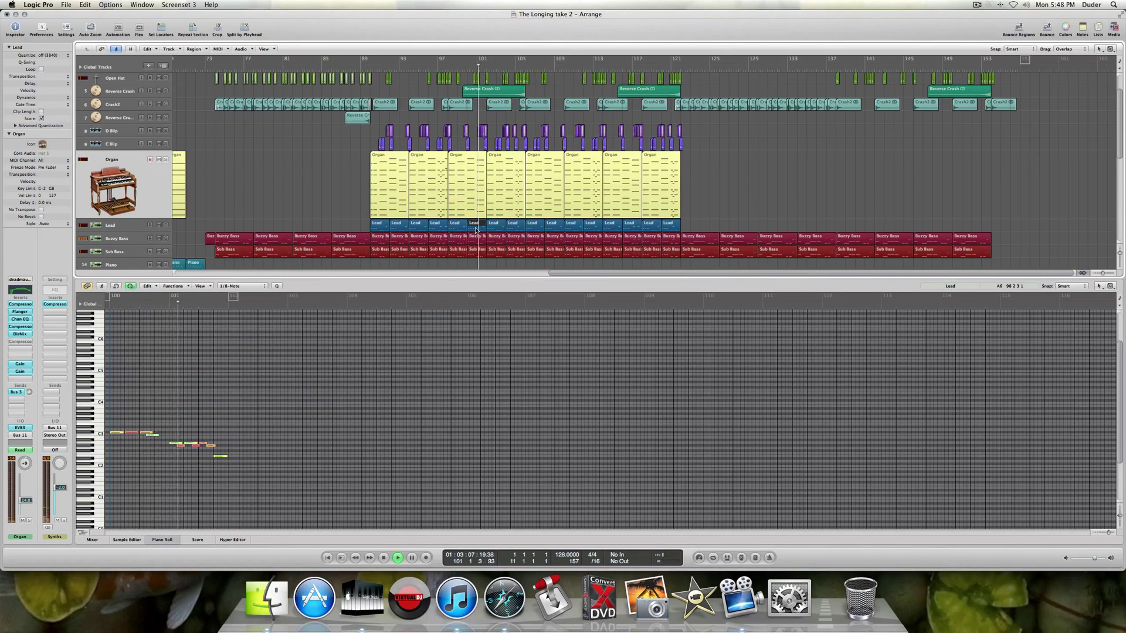
# Compare the Piano Roll notes of the Lead regions at bars 102 and 104, Buzzy Bass at 106 and Sub Bass at 108.
pyautogui.click(493, 228)
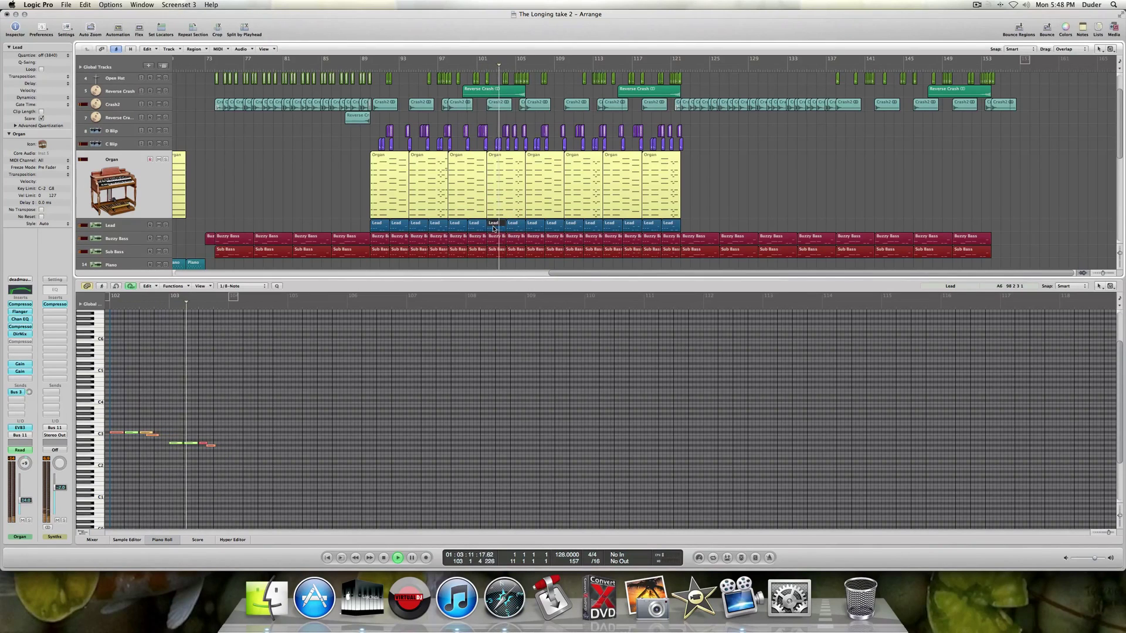
pyautogui.click(515, 225)
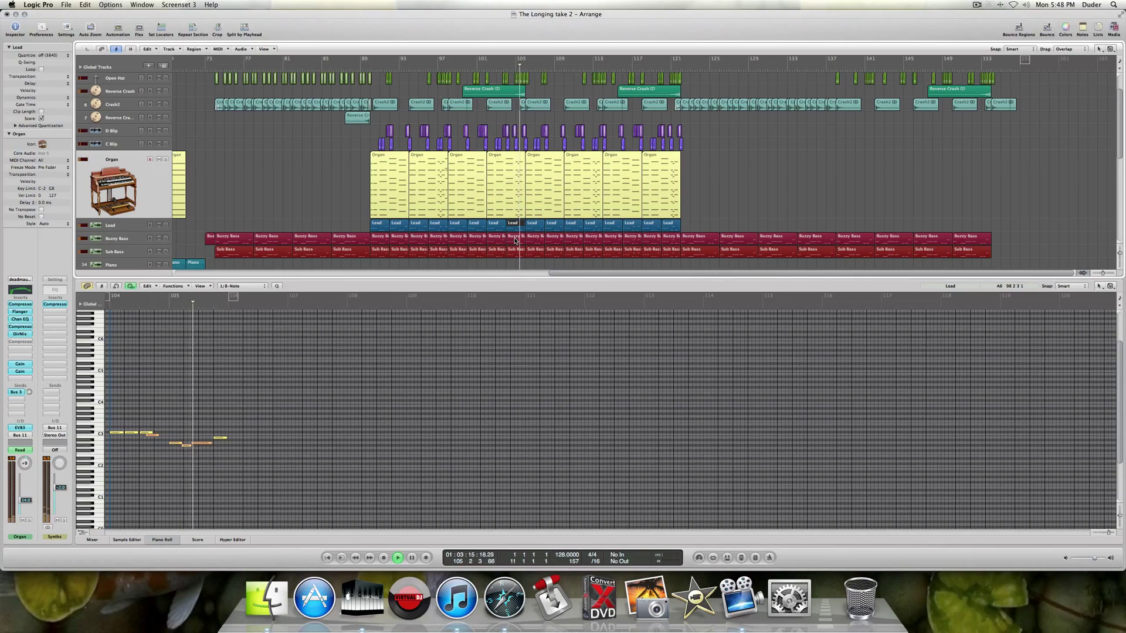
pyautogui.click(532, 241)
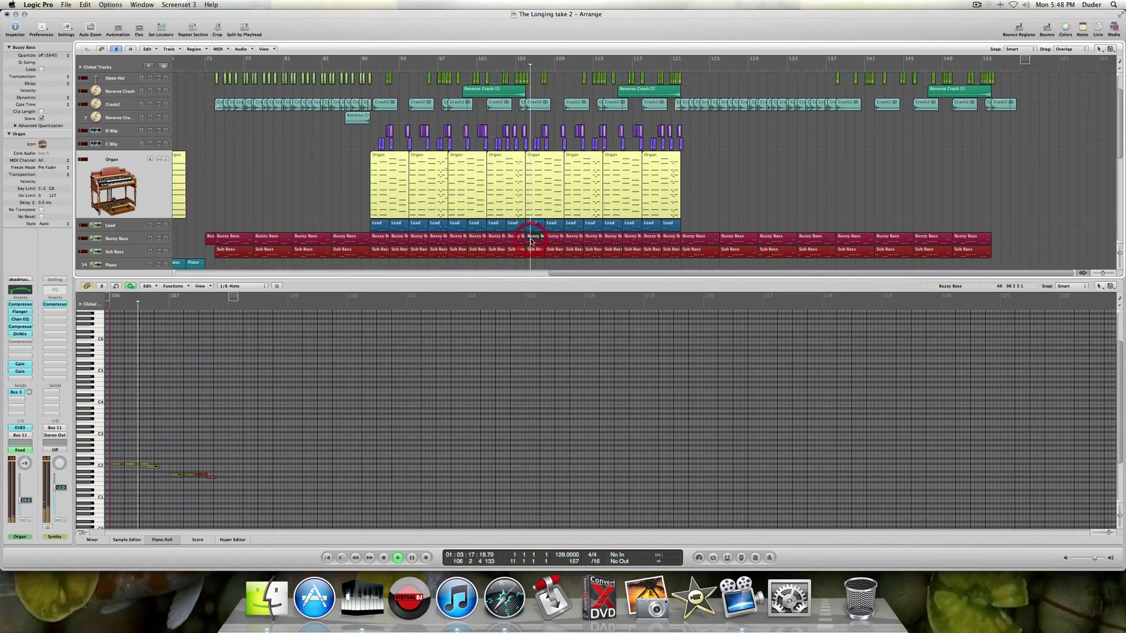
pyautogui.click(557, 254)
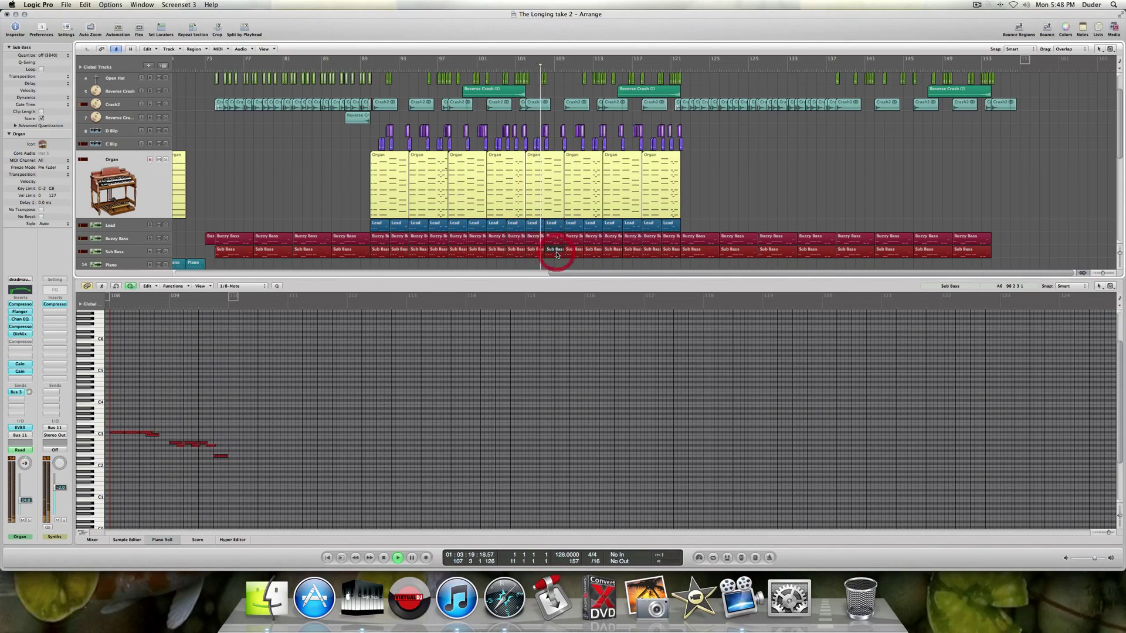
# Show the Riser region at bar 106 in the Piano Roll with its controller curve, fitting the whole rise in view.
pyautogui.scroll(-4, 573, 238)
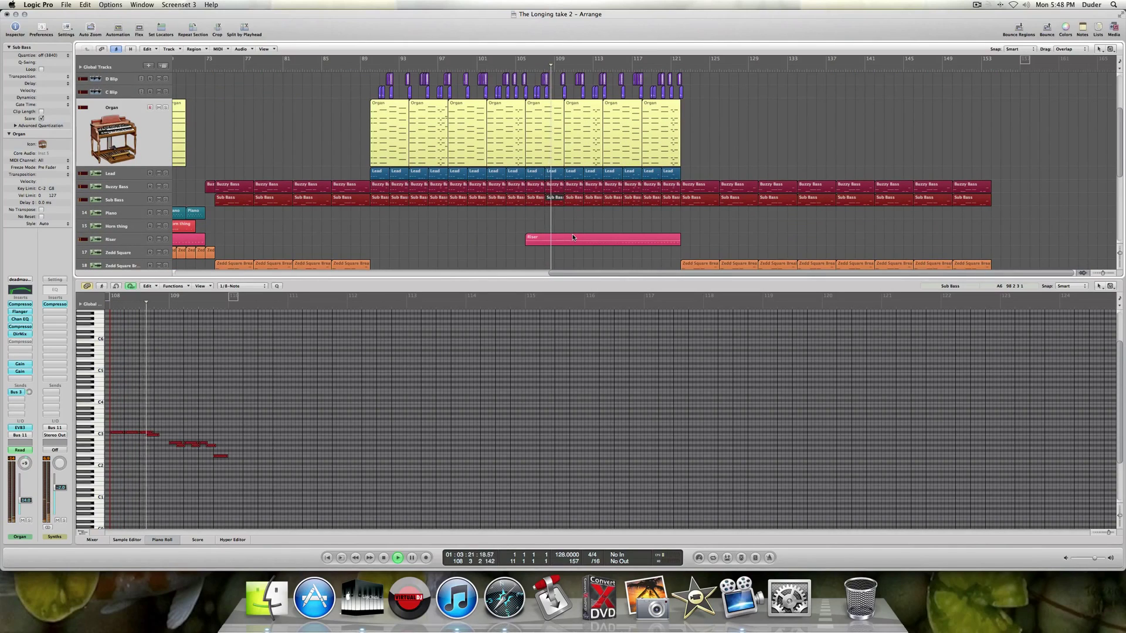
pyautogui.click(572, 238)
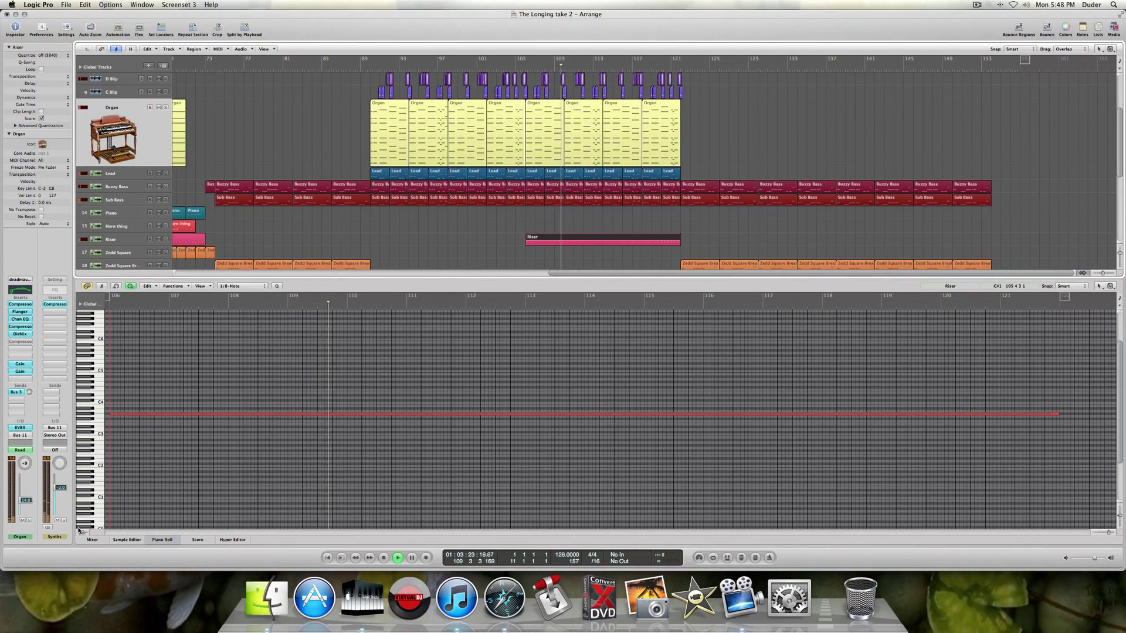
pyautogui.click(83, 532)
pyautogui.scroll(-3, 703, 469)
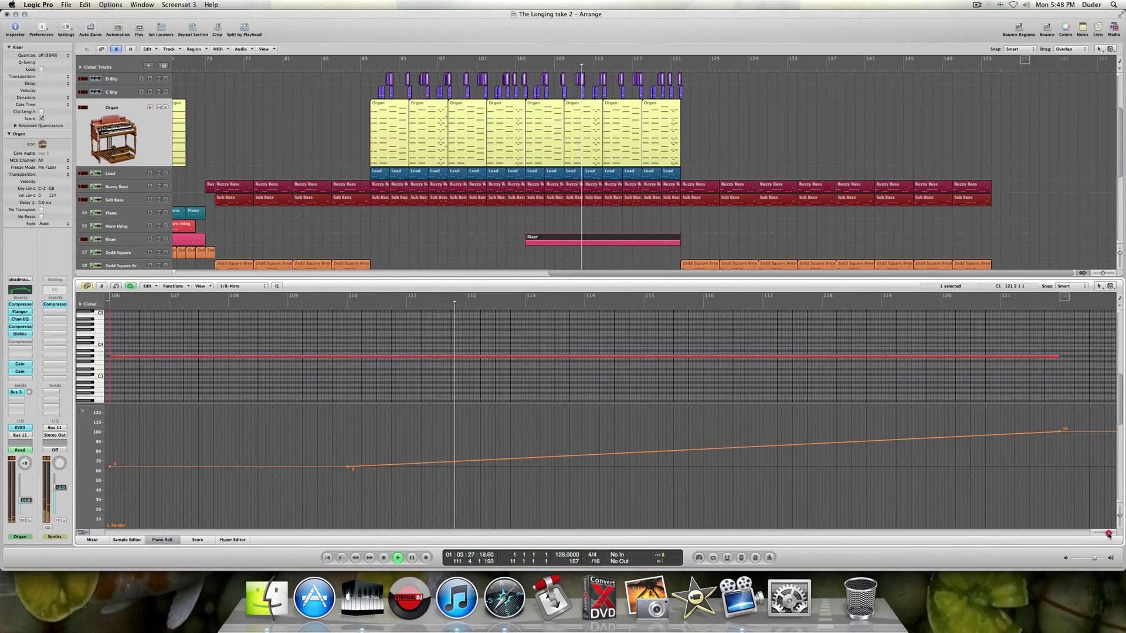
pyautogui.moveTo(1109, 533); pyautogui.dragTo(1101, 534)
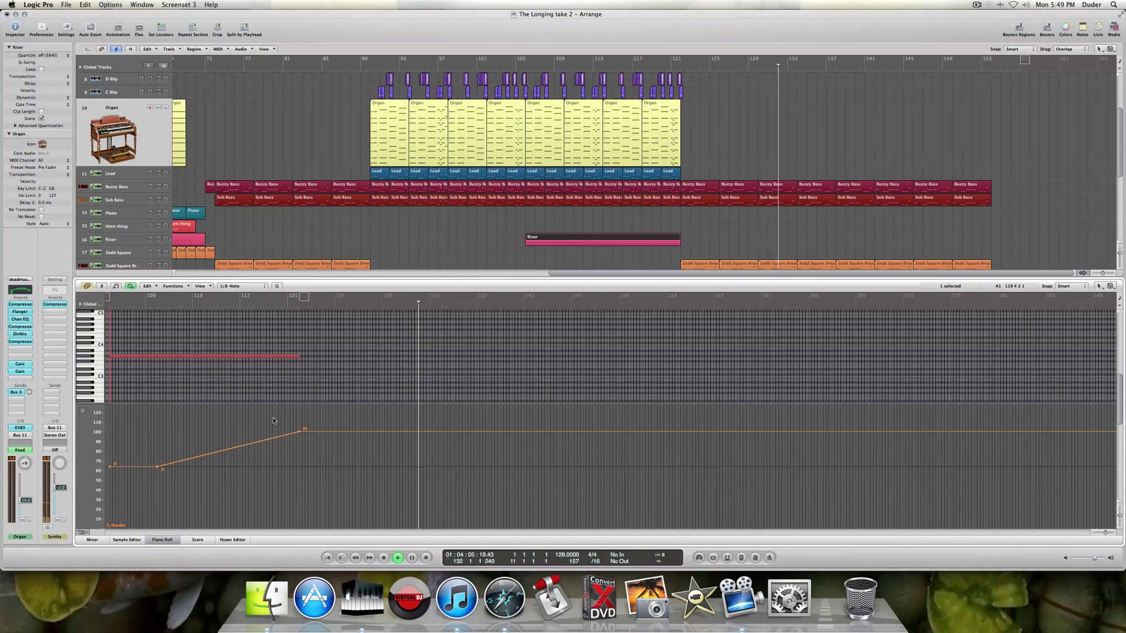
# Open a single Breakdown Saw region from the final section, around bar 138, in the Piano Roll and enlarge its notes.
pyautogui.scroll(-5, 714, 221)
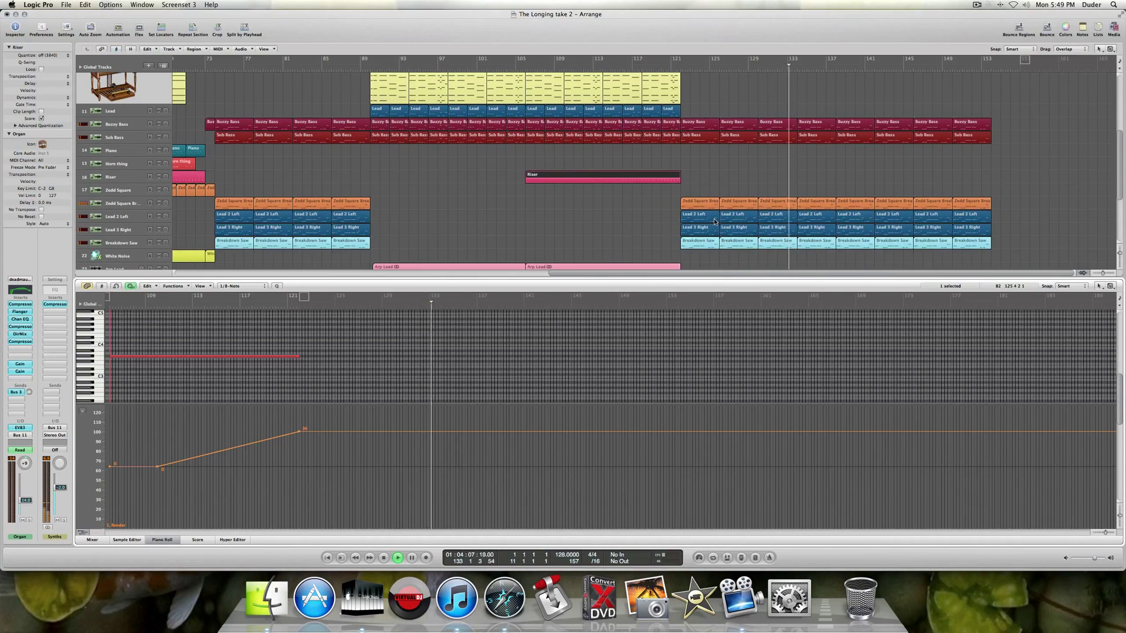
pyautogui.click(130, 243)
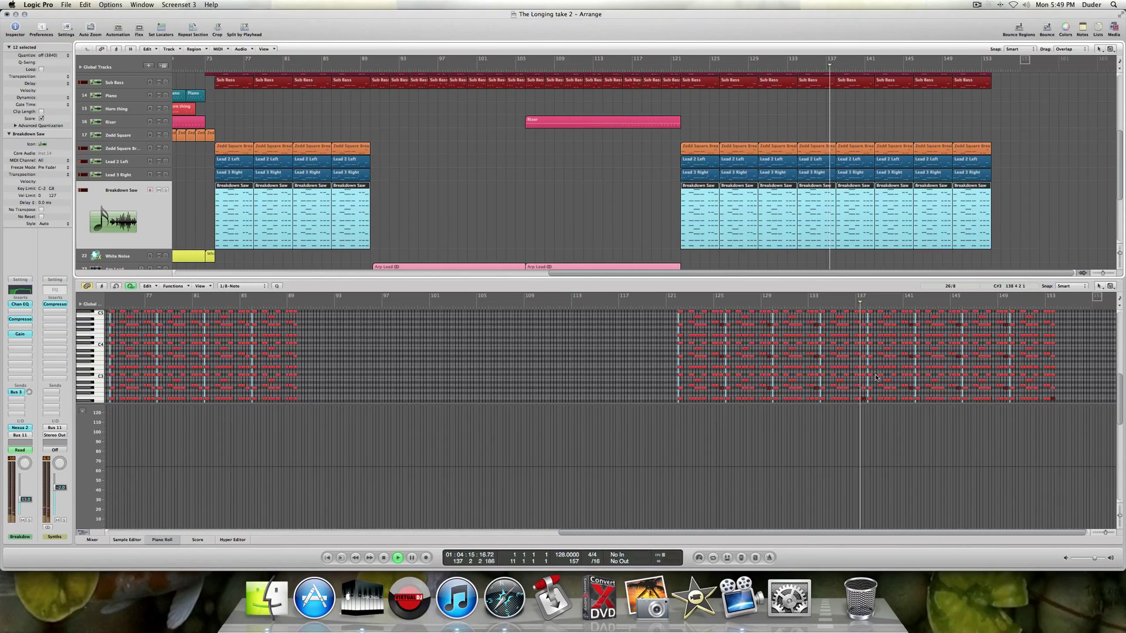
pyautogui.click(604, 207)
pyautogui.click(856, 199)
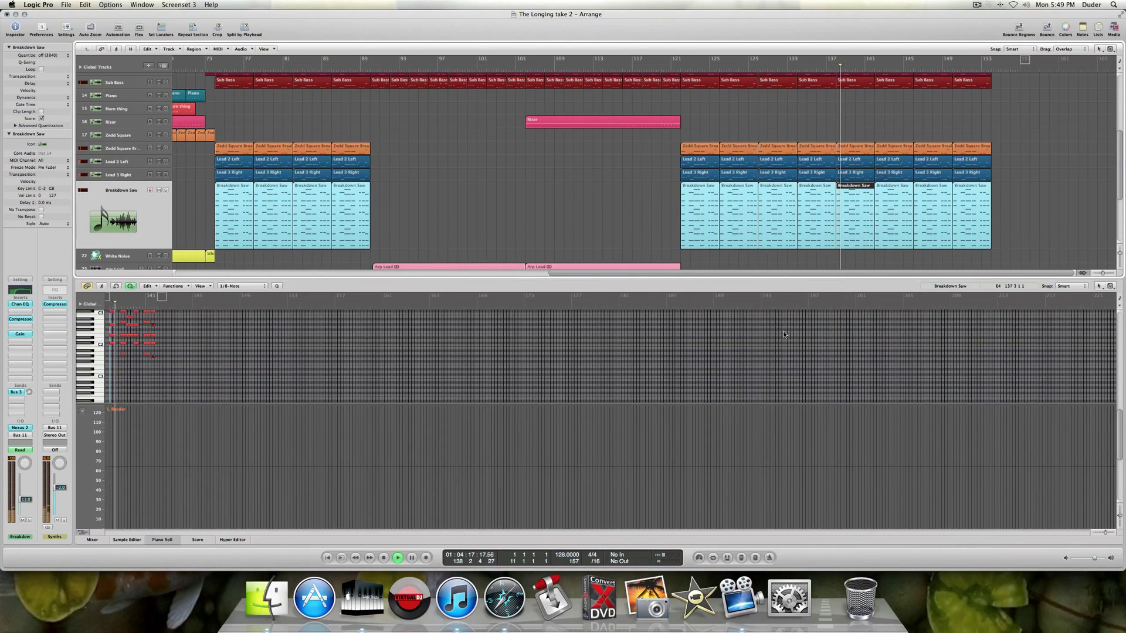
pyautogui.click(1107, 532)
pyautogui.scroll(3, 343, 378)
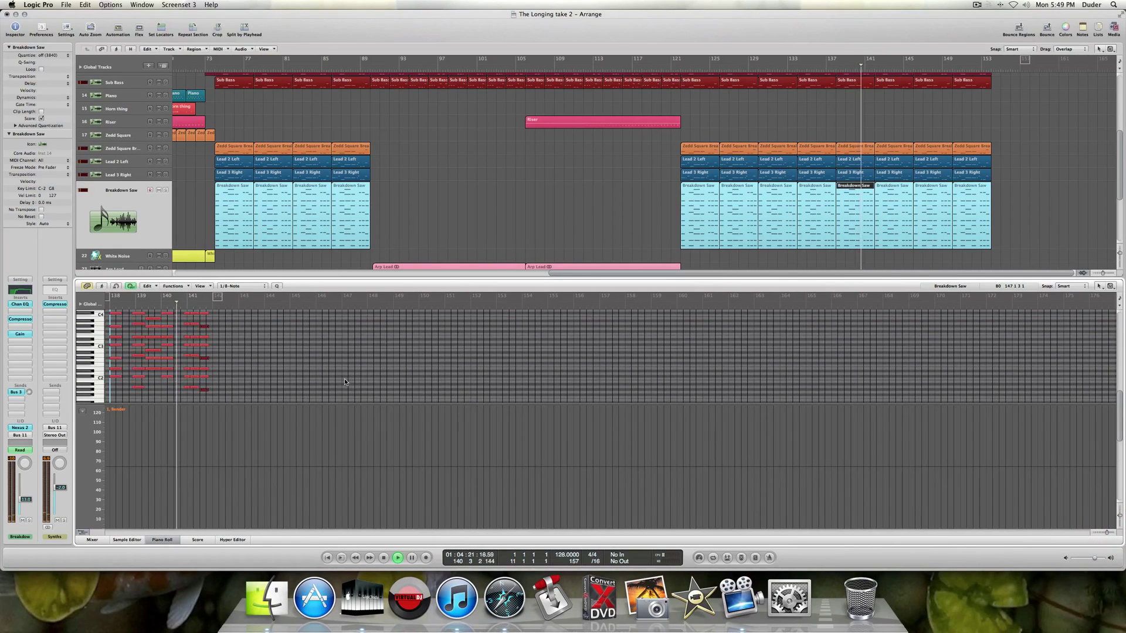
# Show track automation and compare the closing Gain fades of the Breakdown Saw, Lead 3 Right, Lead 2 Left and Zedd Square Breakdown tracks.
pyautogui.press('a')
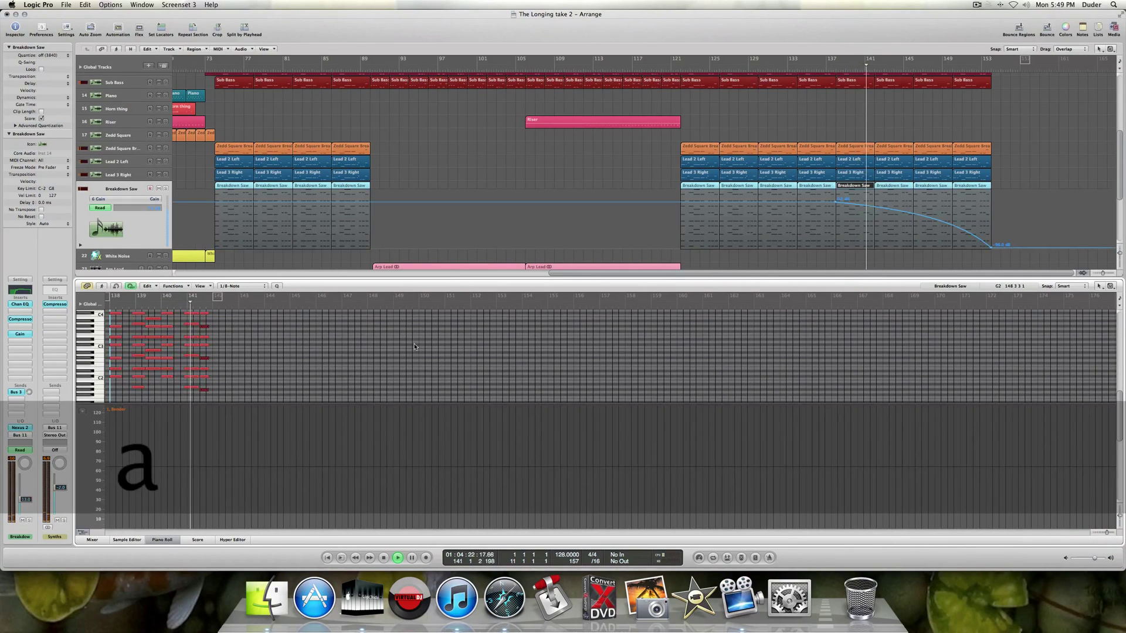
pyautogui.click(135, 176)
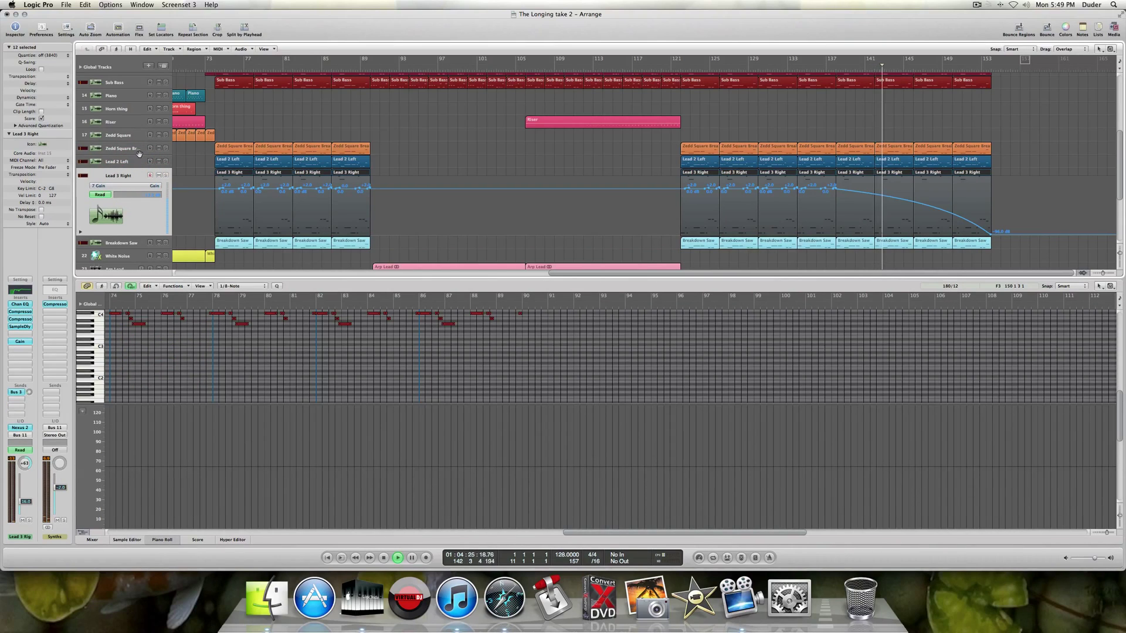
pyautogui.click(129, 161)
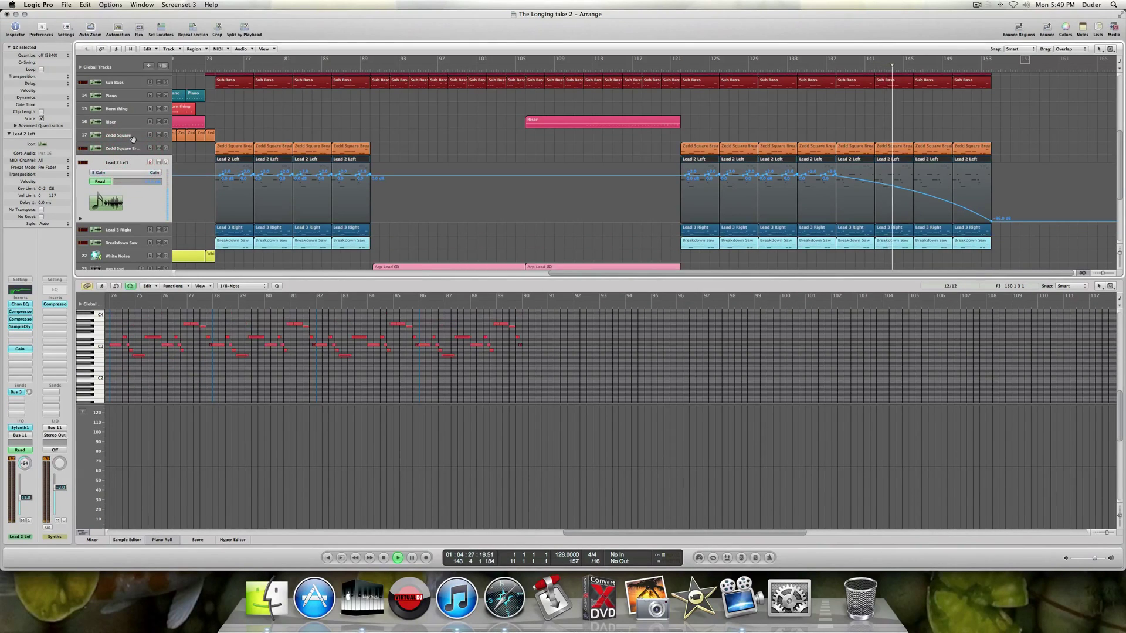
pyautogui.click(125, 149)
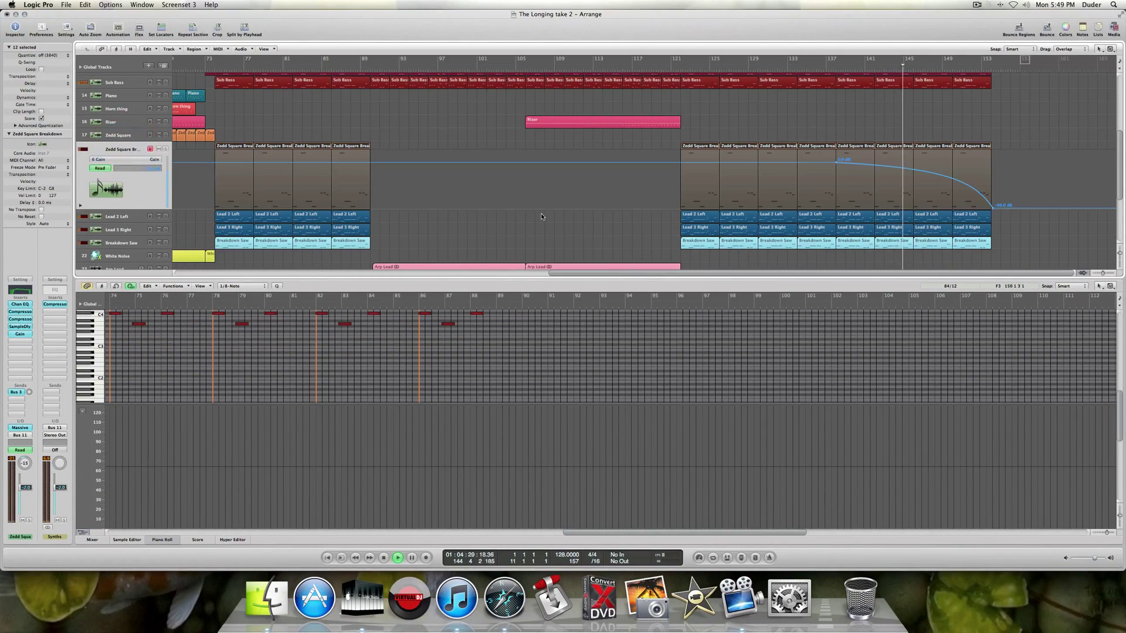
# Replace the Piano Roll with the Mixer to view all channel strips until the song ends, and close the Mixer.
pyautogui.scroll(1, 541, 216)
pyautogui.scroll(2, 537, 345)
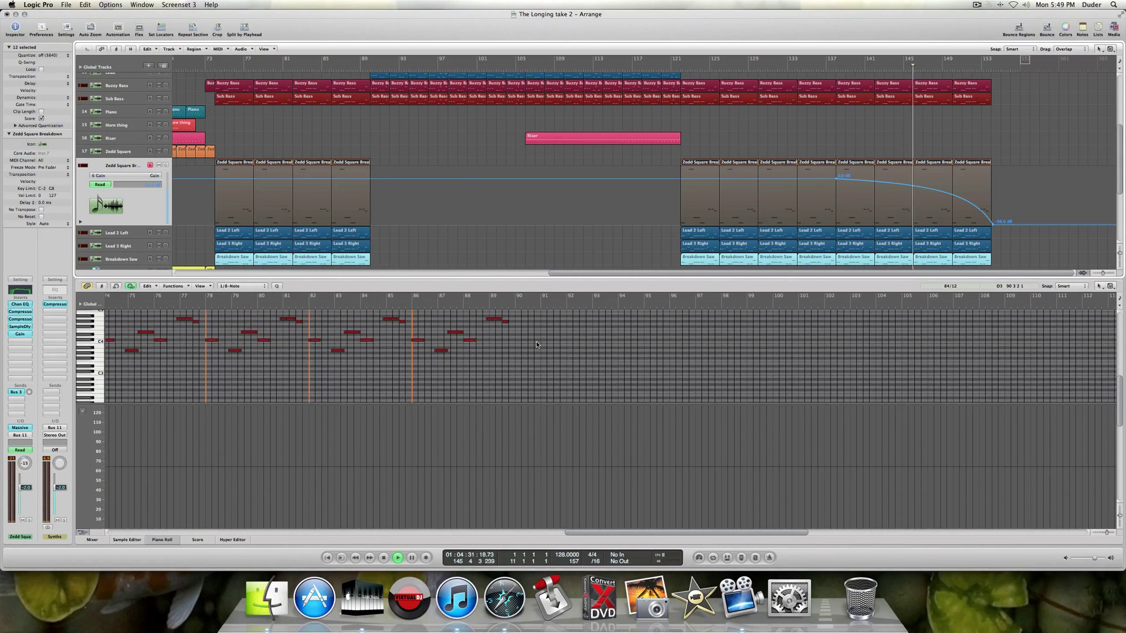
pyautogui.scroll(9, 596, 193)
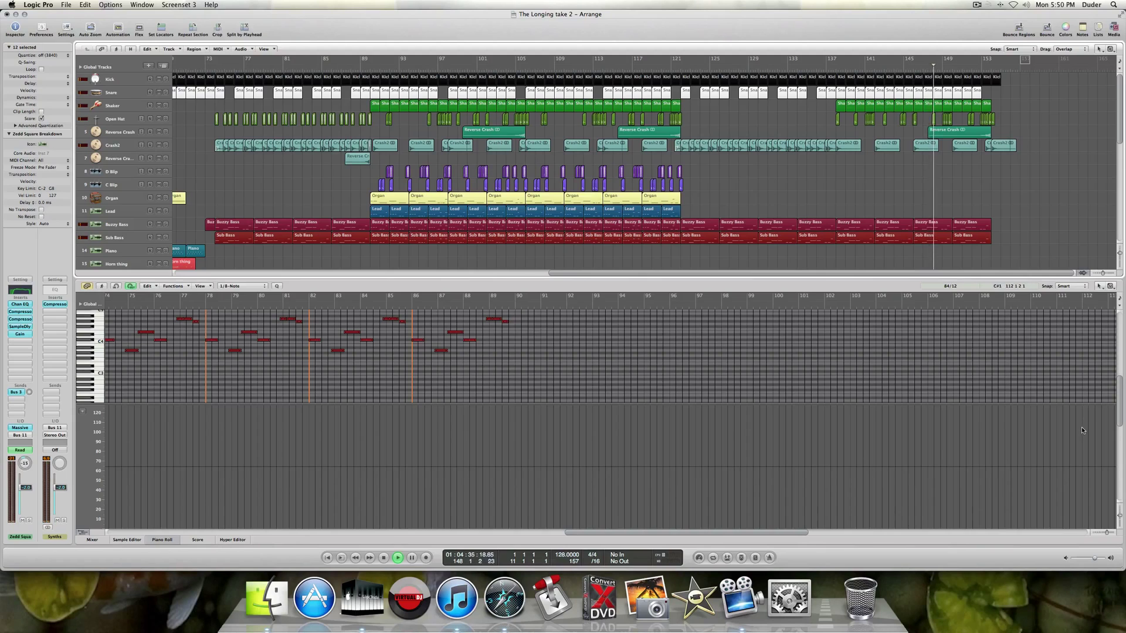
pyautogui.click(162, 540)
pyautogui.click(93, 539)
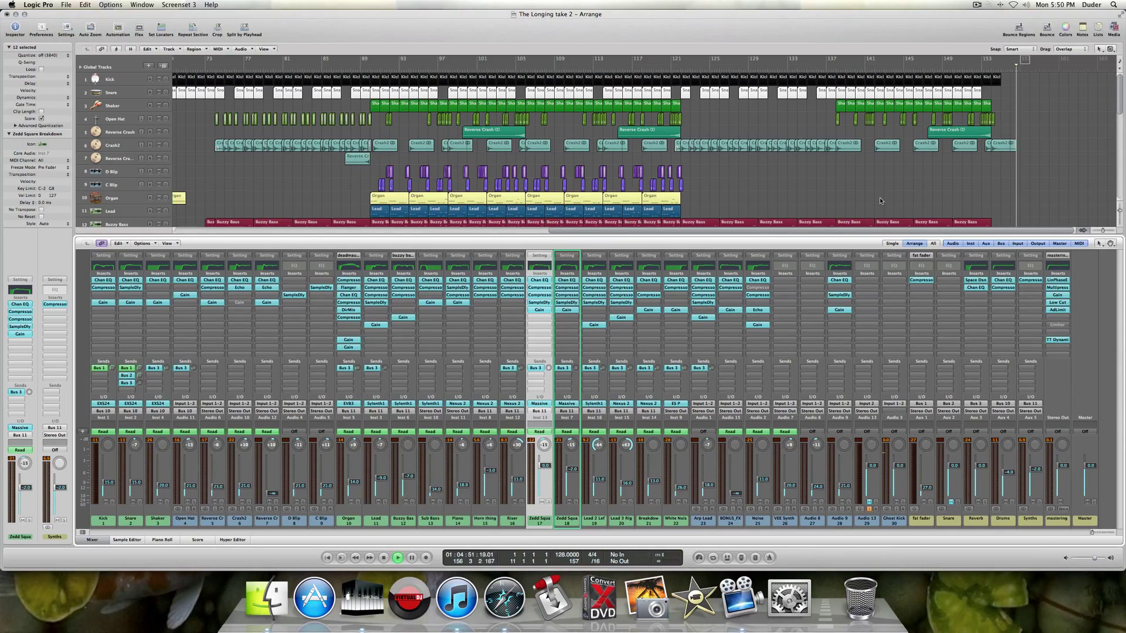
pyautogui.click(869, 502)
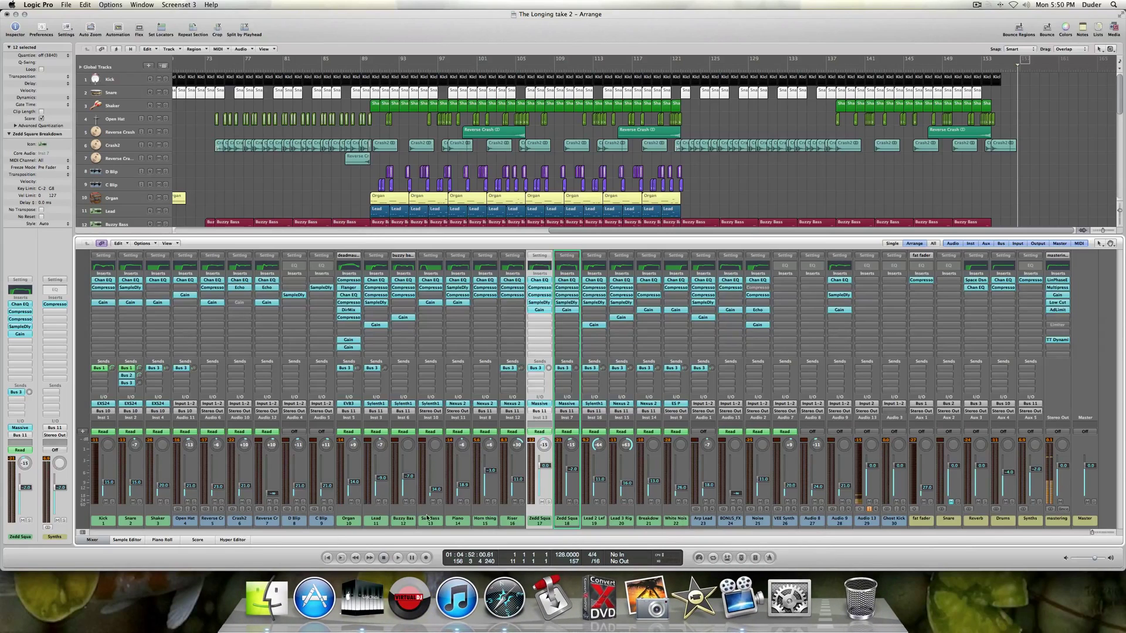
pyautogui.click(91, 540)
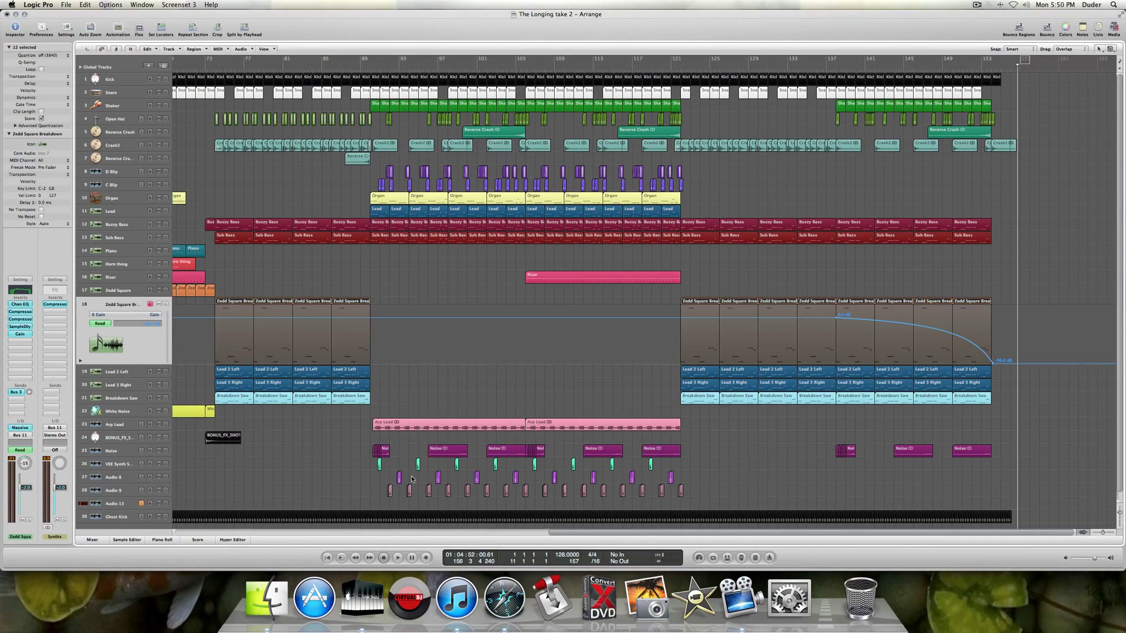
# Hide the track automation, close The Longing take 2 project and switch to the Binobalies project.
pyautogui.press('a')
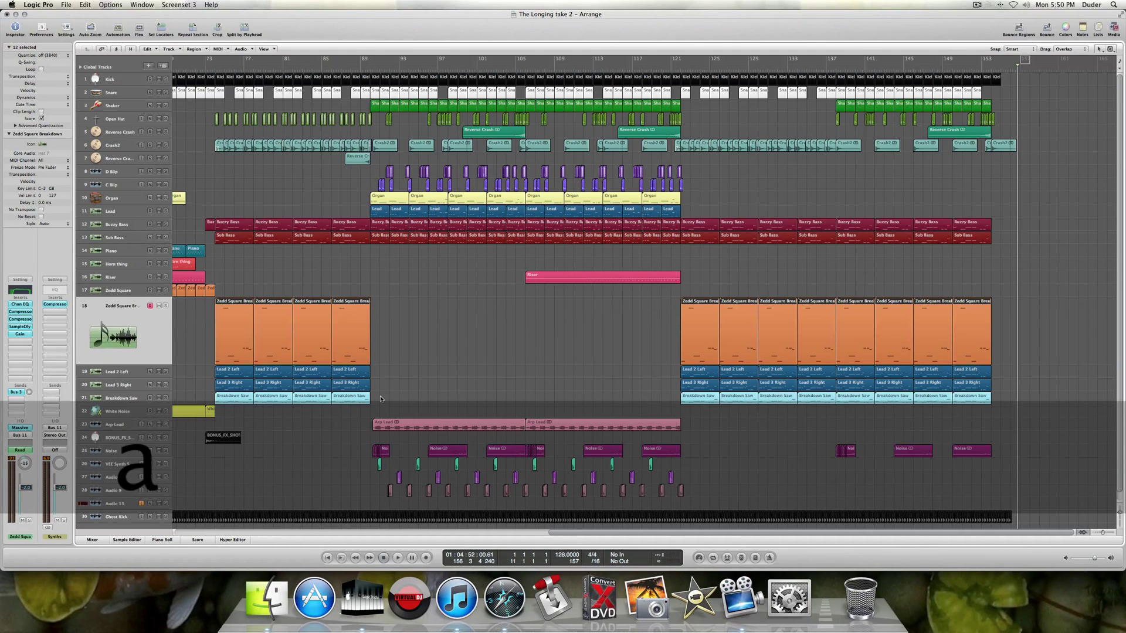
pyautogui.hscroll(-3, 500, 399)
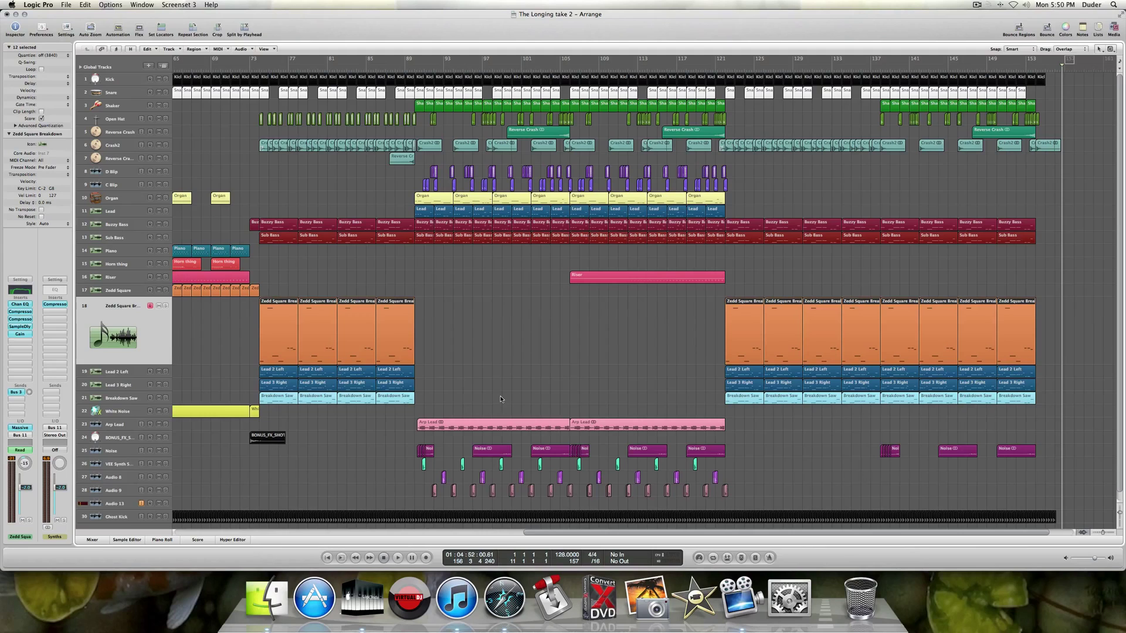
pyautogui.hscroll(-15, 500, 399)
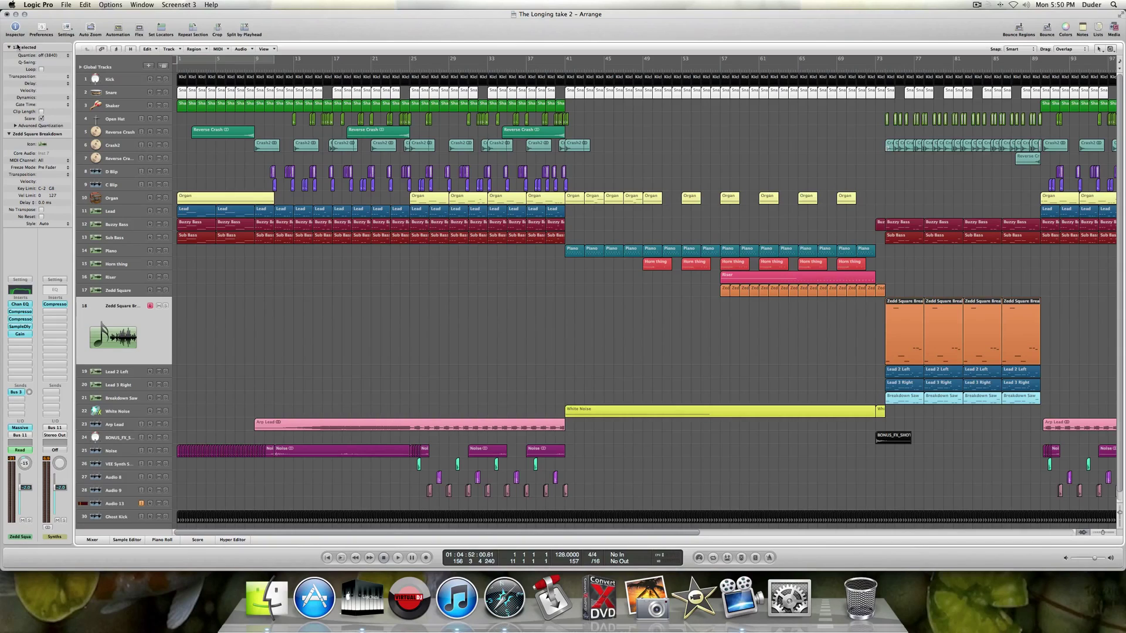
pyautogui.click(7, 15)
pyautogui.click(507, 184)
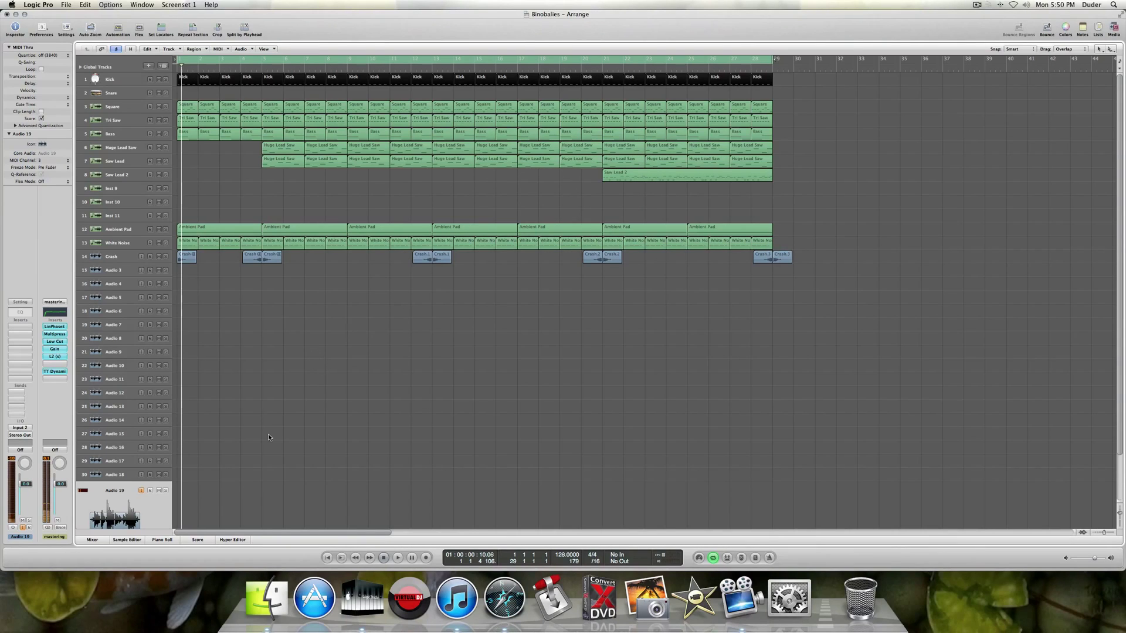
# Create one new mono audio track with Input 2 as its source and input monitoring on.
pyautogui.scroll(-4, 223, 374)
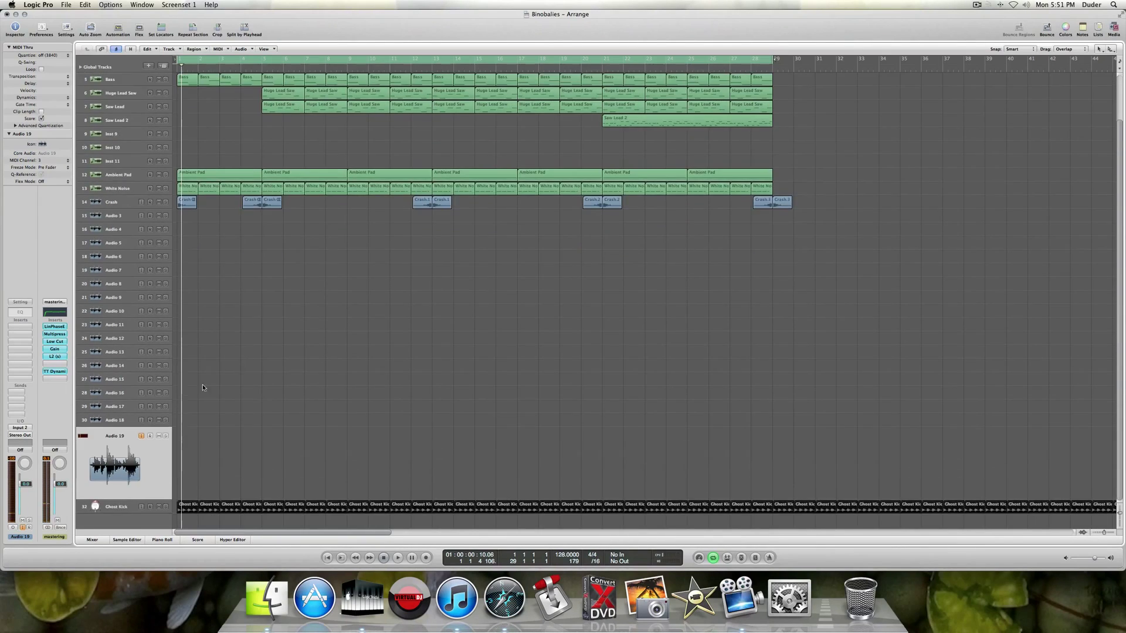
pyautogui.click(169, 49)
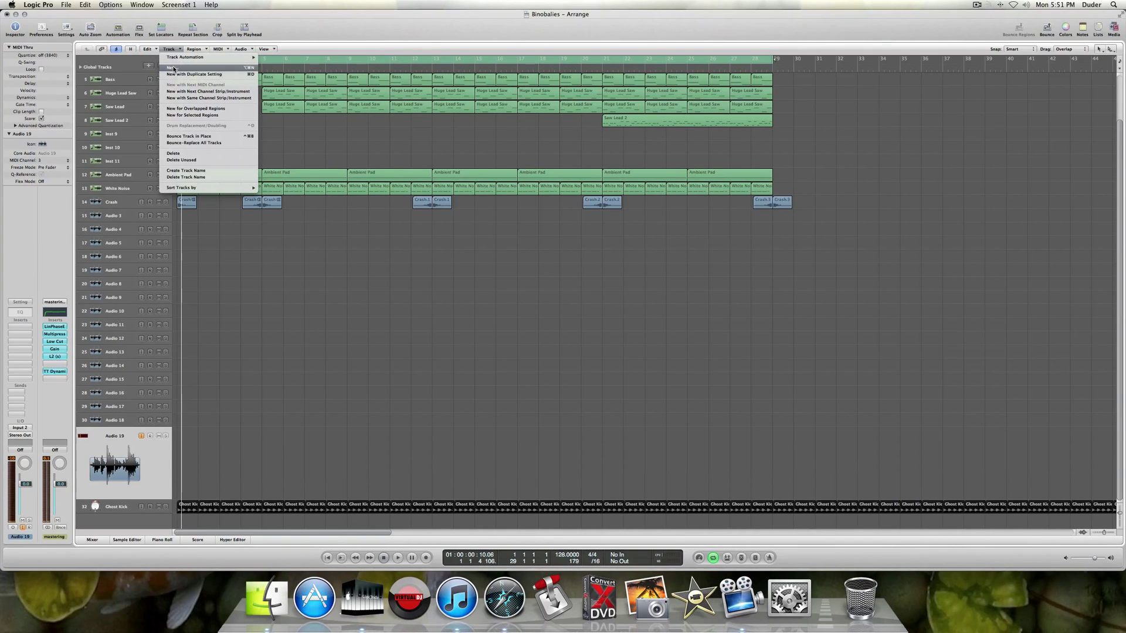
pyautogui.click(171, 67)
pyautogui.click(543, 82)
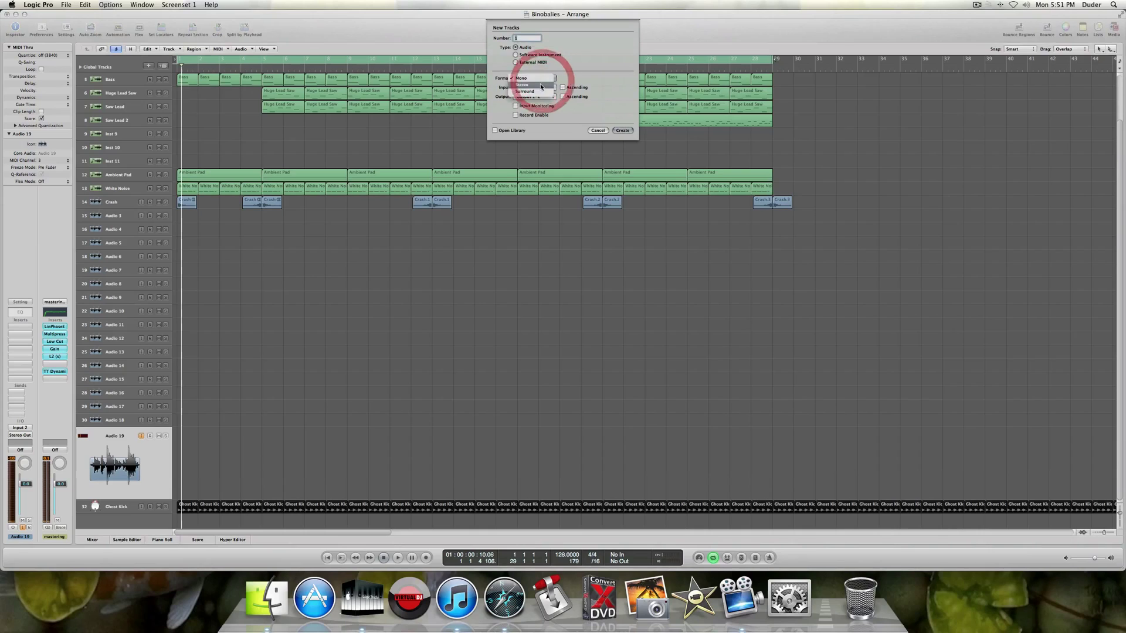
pyautogui.click(595, 68)
pyautogui.click(535, 86)
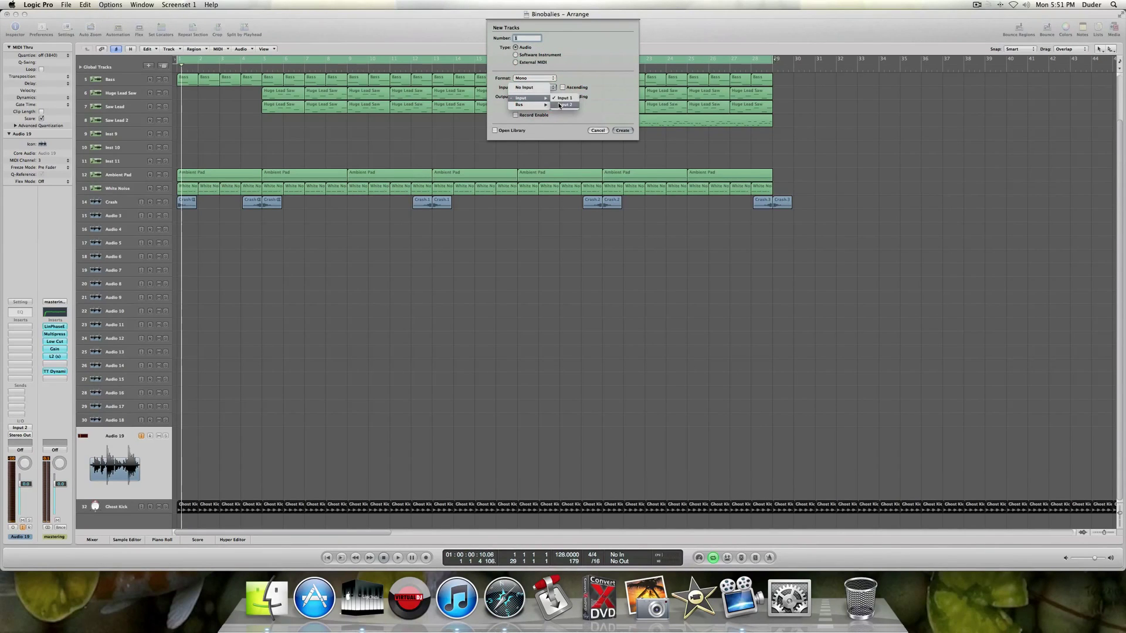
pyautogui.click(565, 104)
pyautogui.click(622, 130)
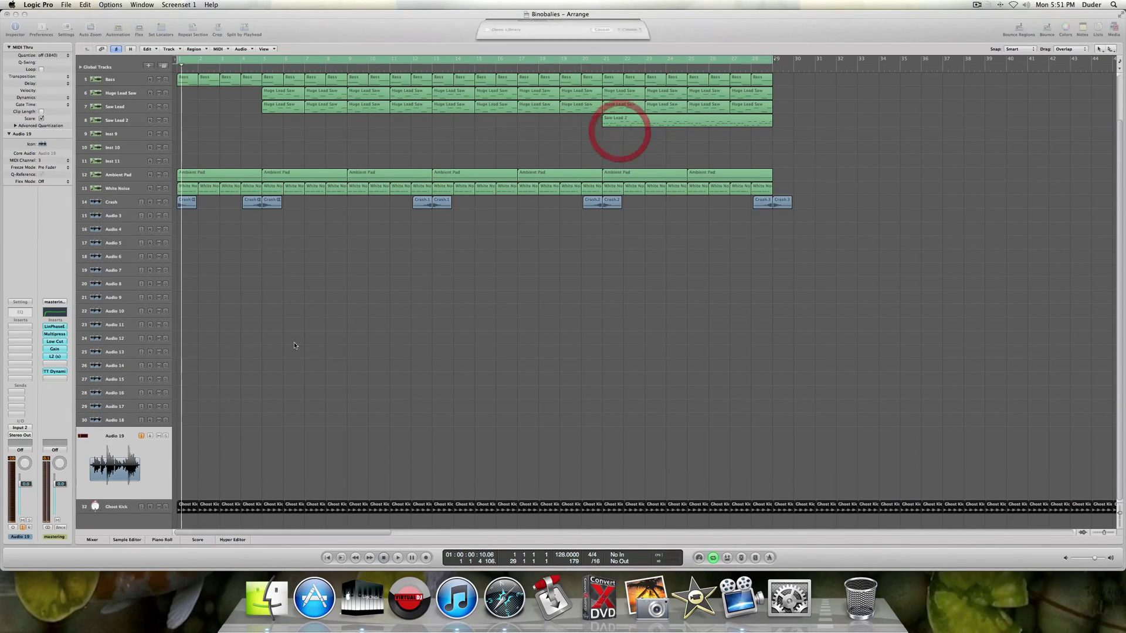
pyautogui.click(141, 450)
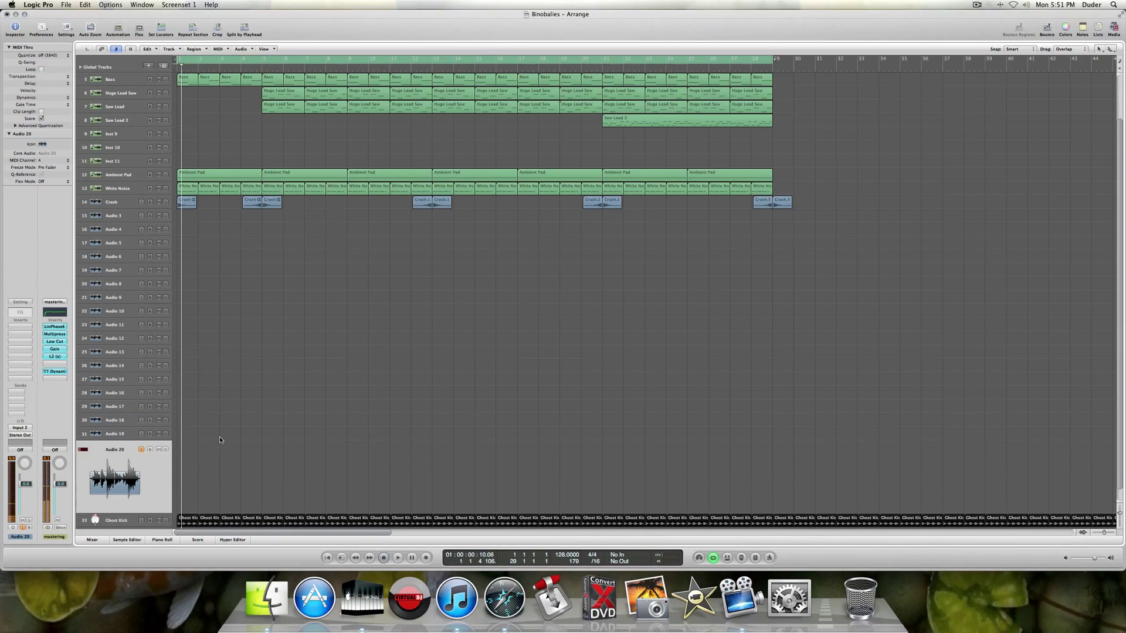
# Play Binobalies from the start and view the Saw Lead 2 region's notes in the Piano Roll, closing the editor again.
pyautogui.scroll(3, 230, 414)
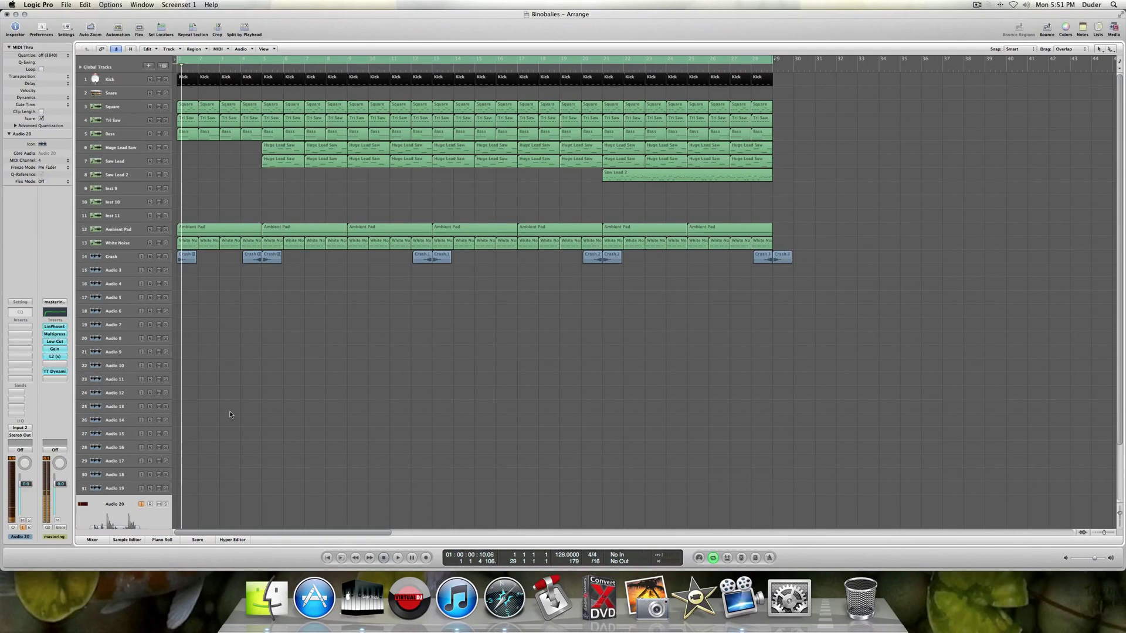
pyautogui.press('space')
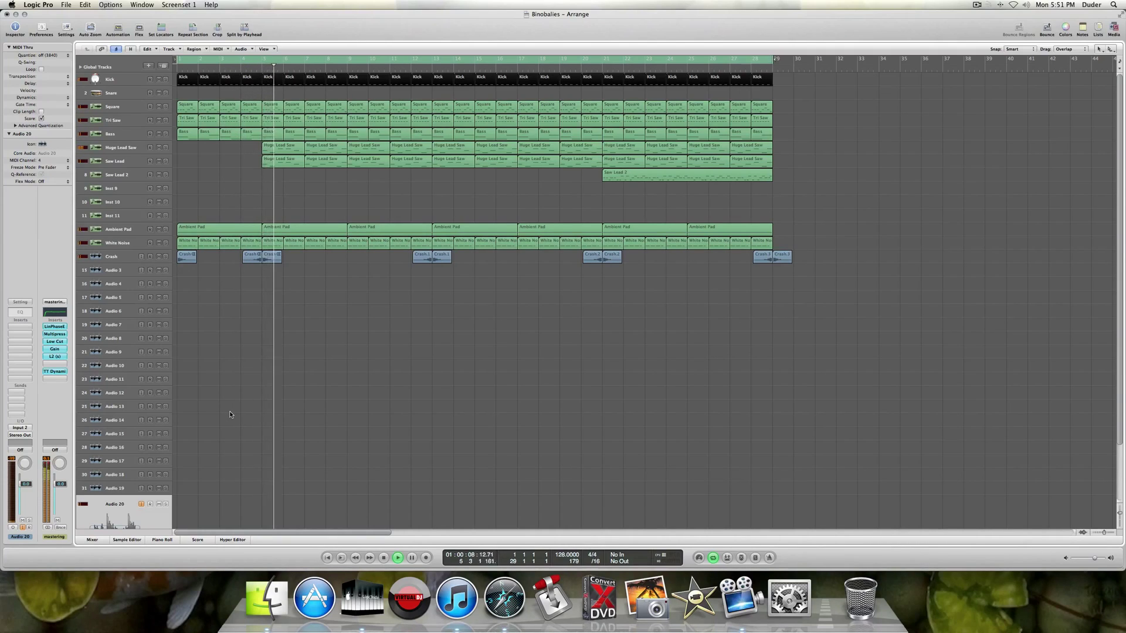
pyautogui.click(614, 180)
pyautogui.doubleClick(614, 180)
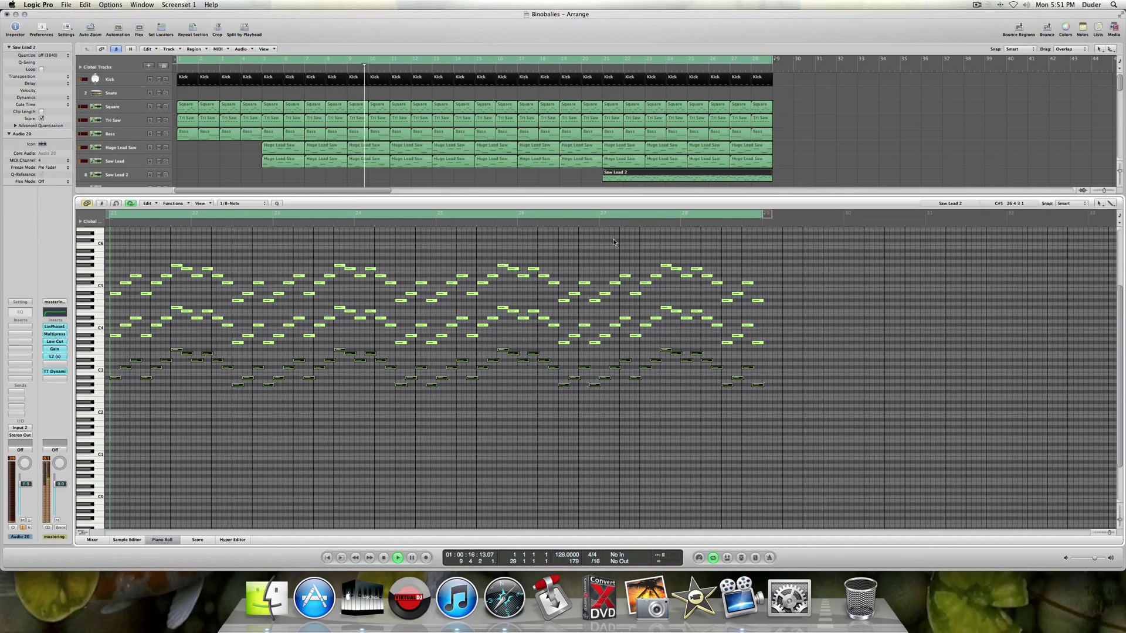
pyautogui.click(160, 541)
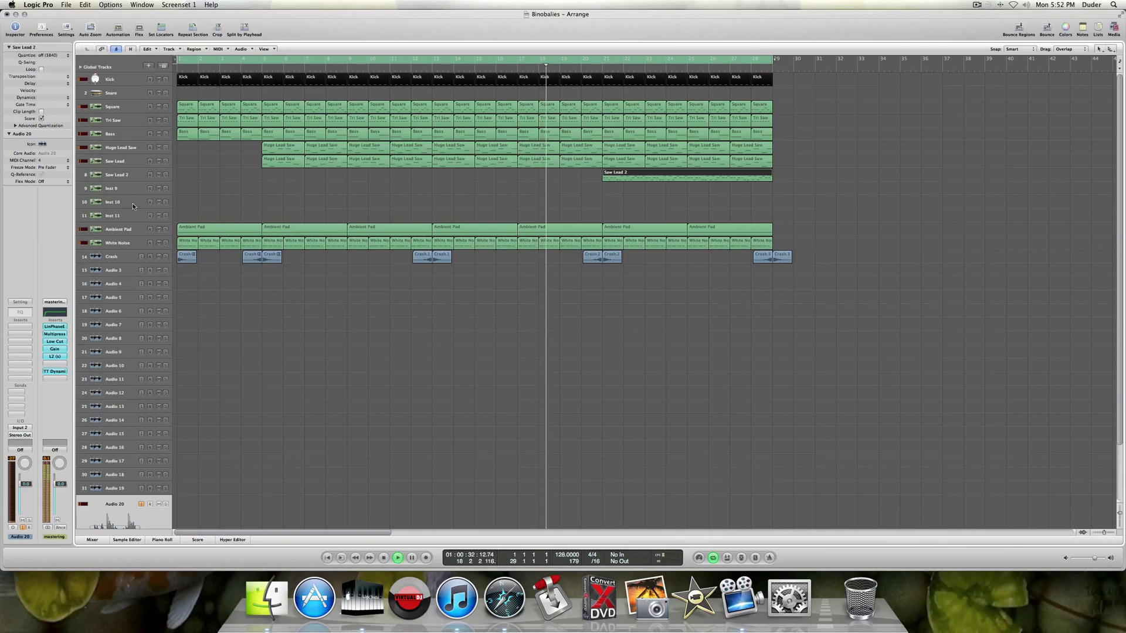
# Show and hide the track automation on the Saw Lead track and on the Saw Lead 2 track during playback.
pyautogui.click(132, 164)
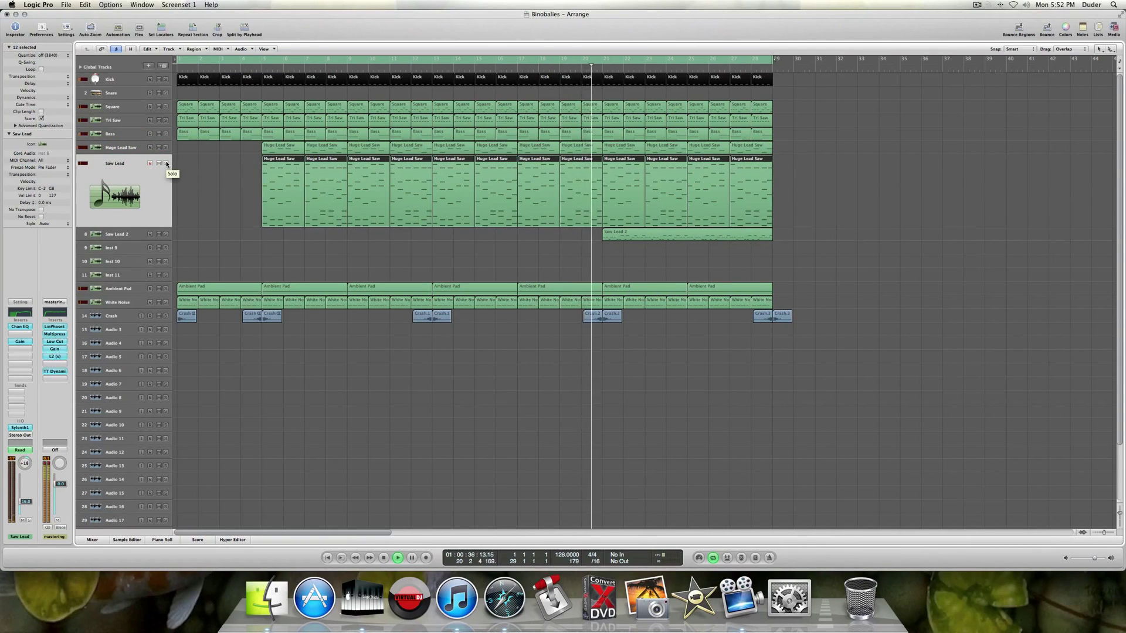
pyautogui.press('a')
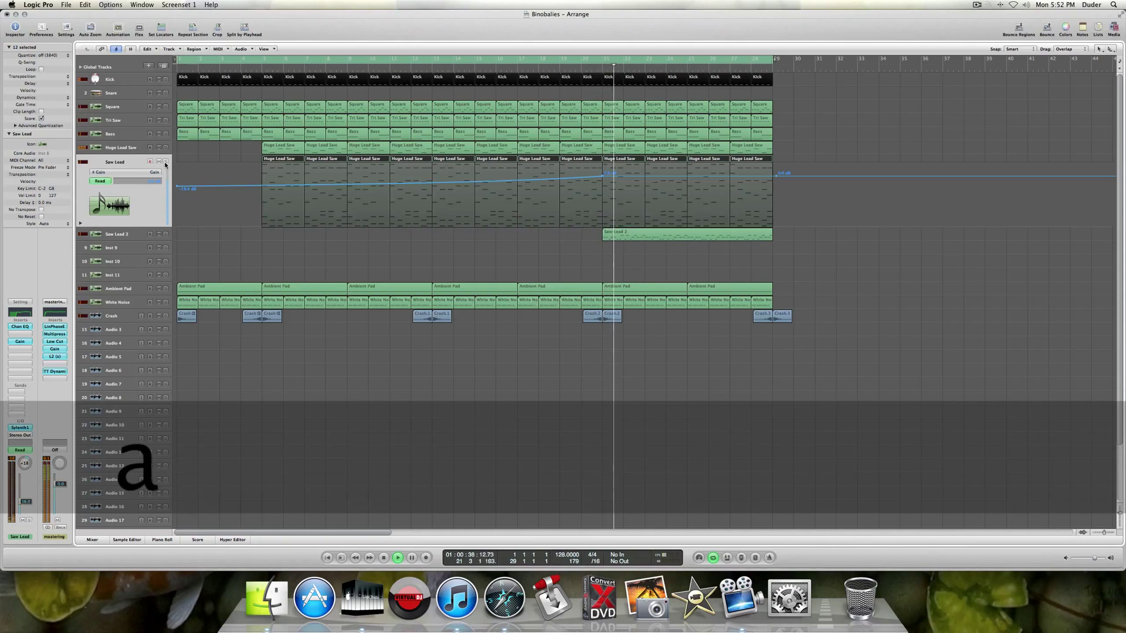
pyautogui.press('a')
pyautogui.click(124, 234)
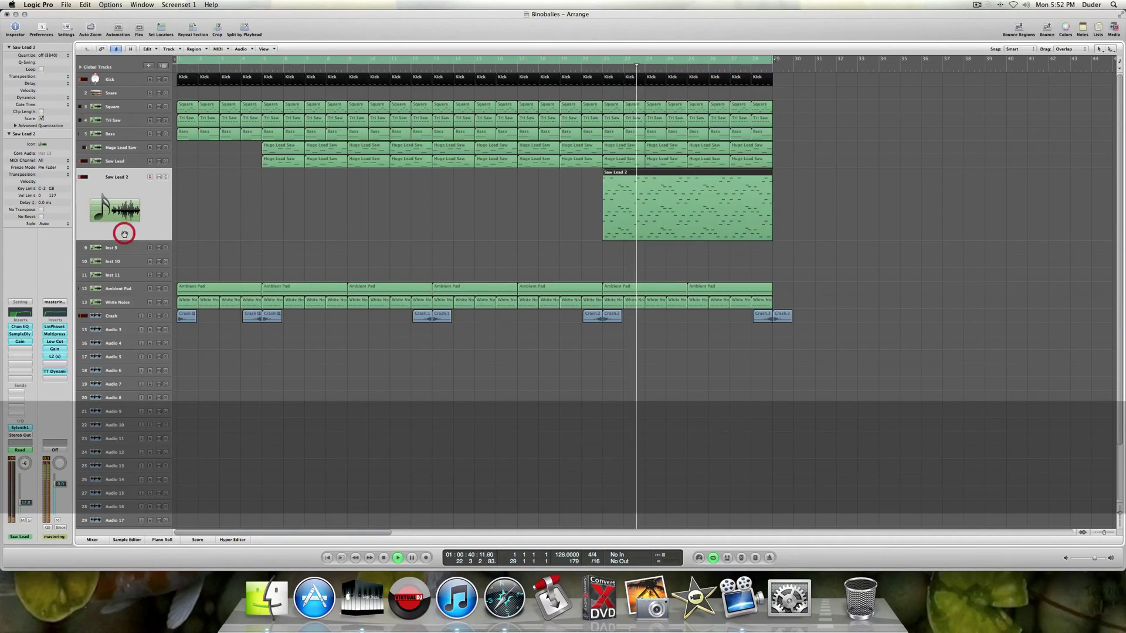
pyautogui.press('a')
pyautogui.press('a')
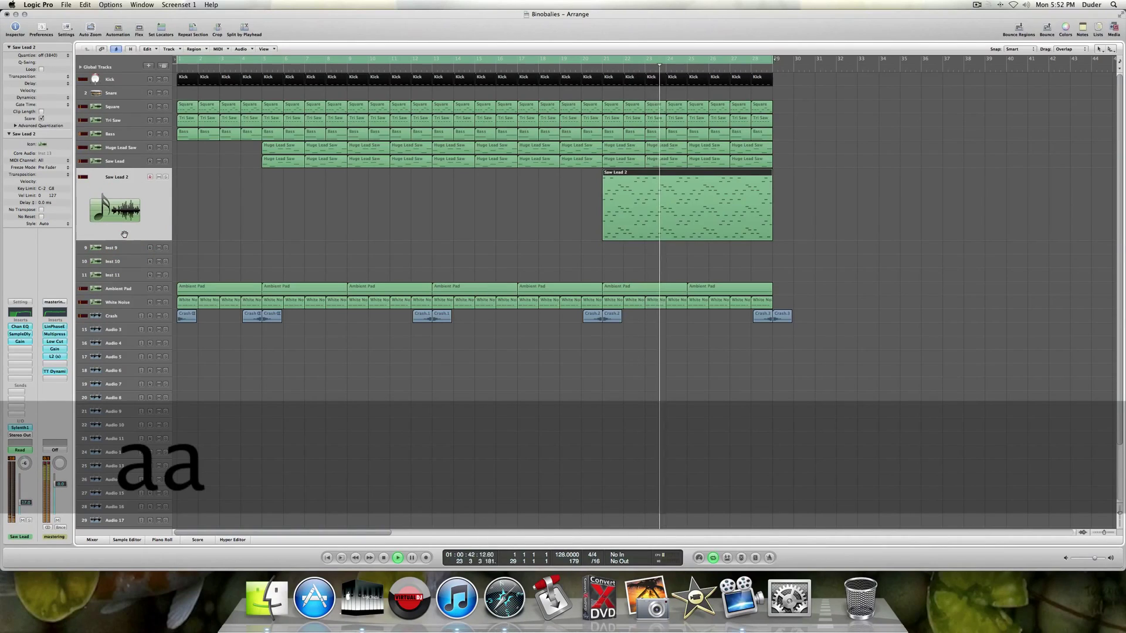
# View the Saw Lead 2 region's notes in the Piano Roll once more, stop playback and close the editor.
pyautogui.click(563, 210)
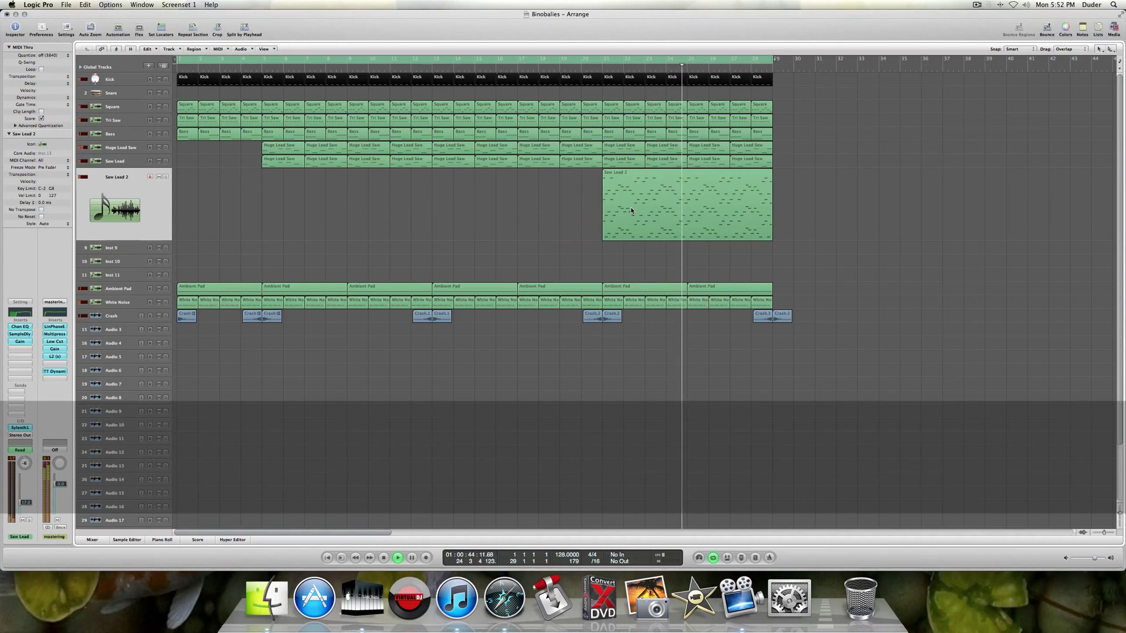
pyautogui.click(631, 210)
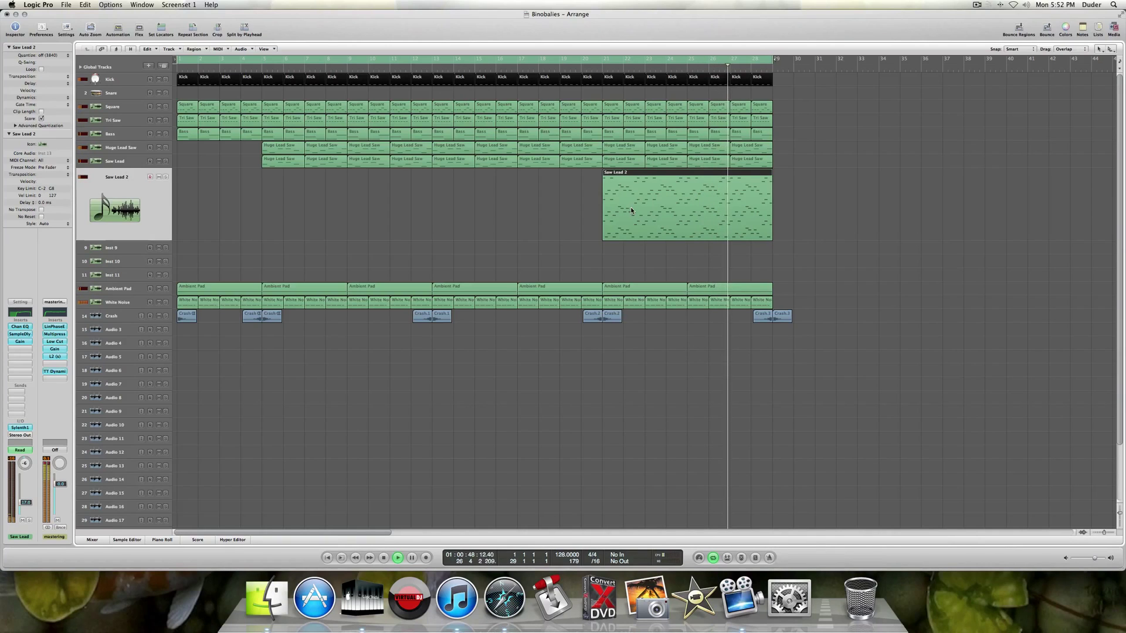
pyautogui.click(631, 210)
pyautogui.doubleClick(631, 209)
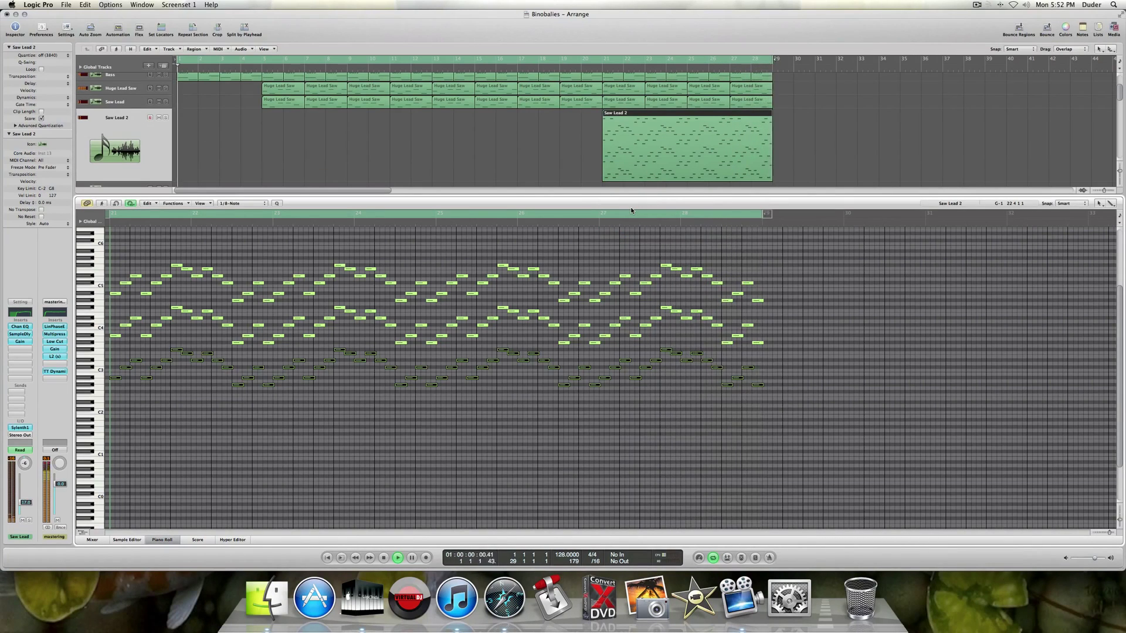
pyautogui.press('space')
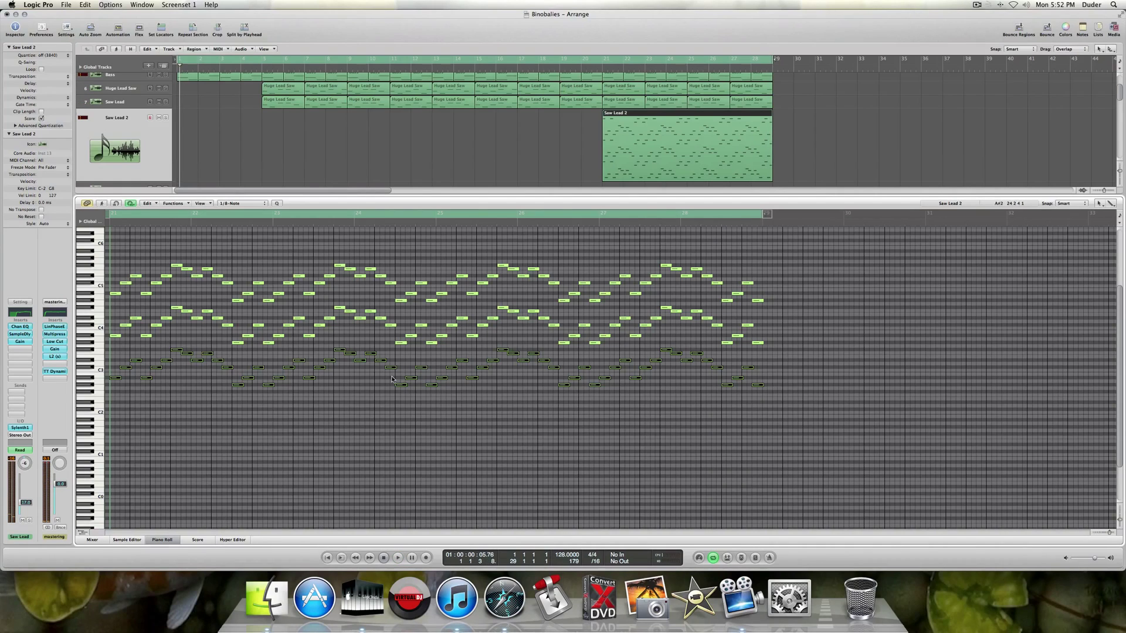
pyautogui.click(161, 541)
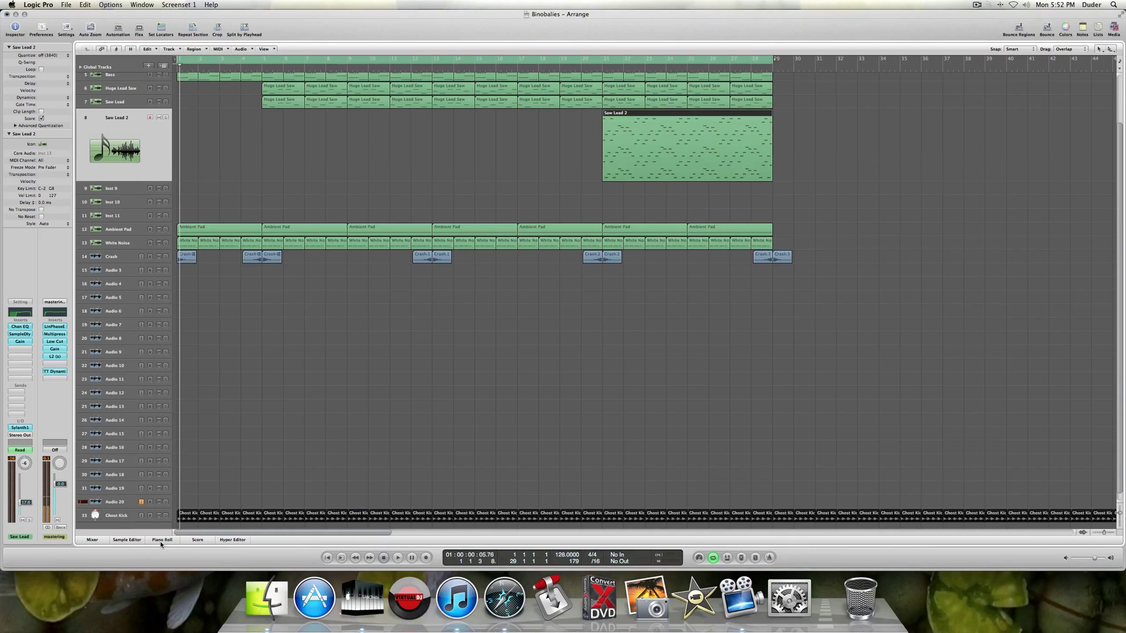
pyautogui.scroll(5, 290, 432)
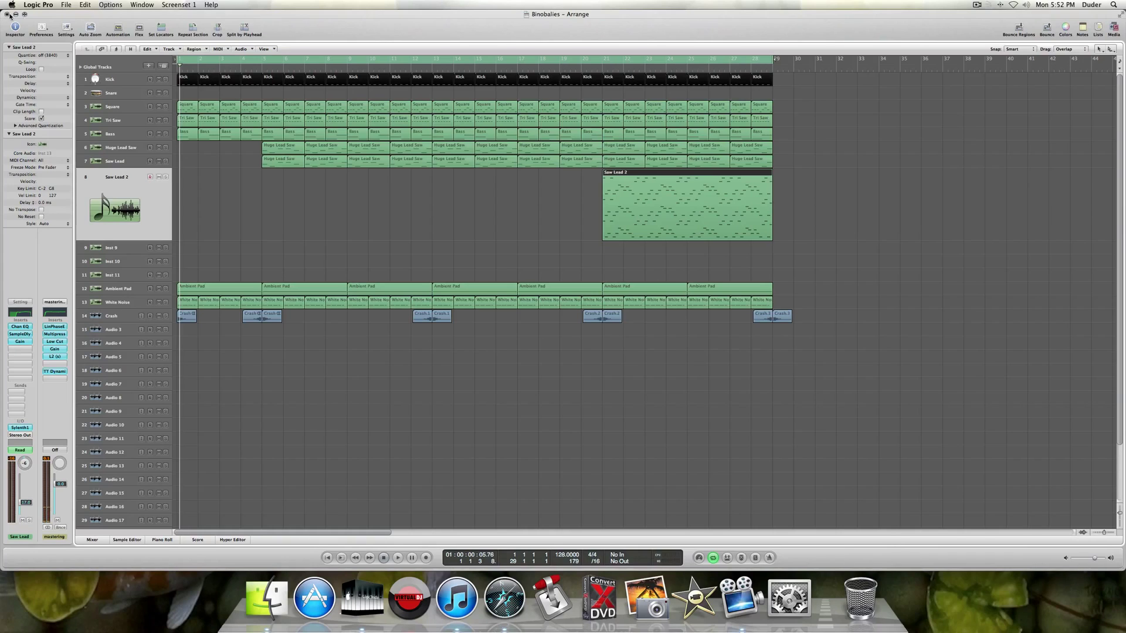
pyautogui.scroll(-5, 416, 355)
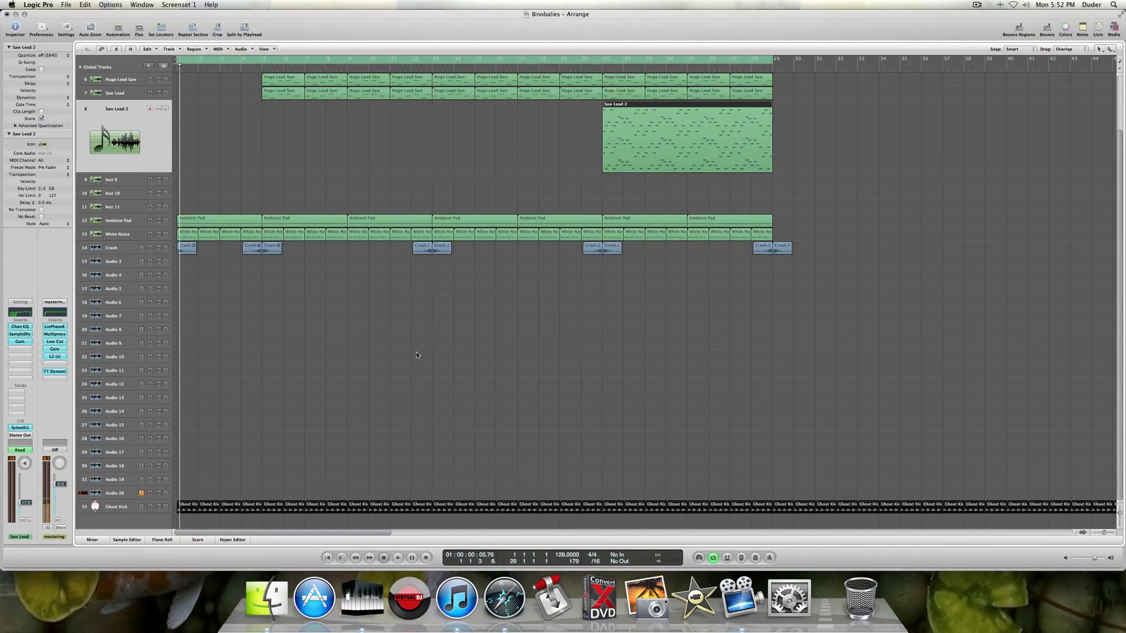
pyautogui.scroll(2, 416, 355)
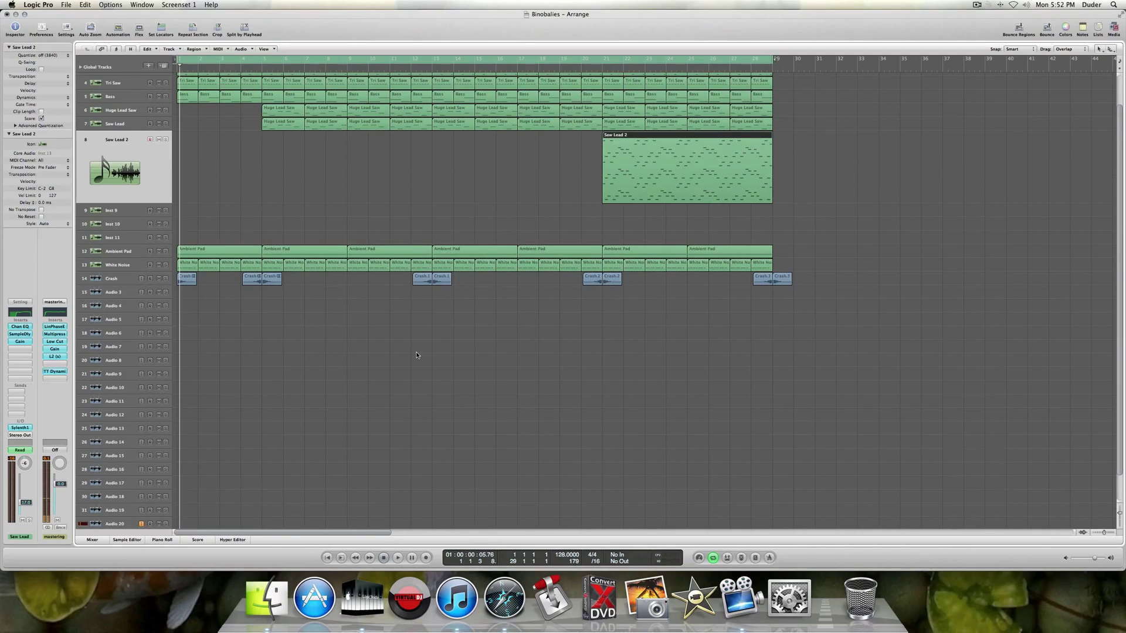